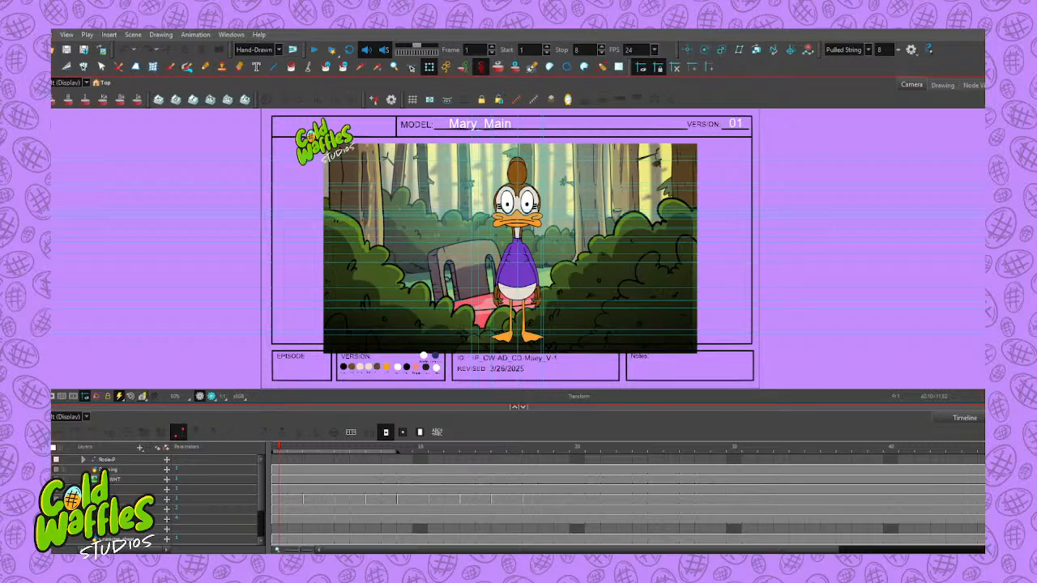
Choose the Pencil tool and select the Rosie drawing layer at frame 1 for work on the duck's head
{"action": "left_click", "coordinate": [205, 66]}
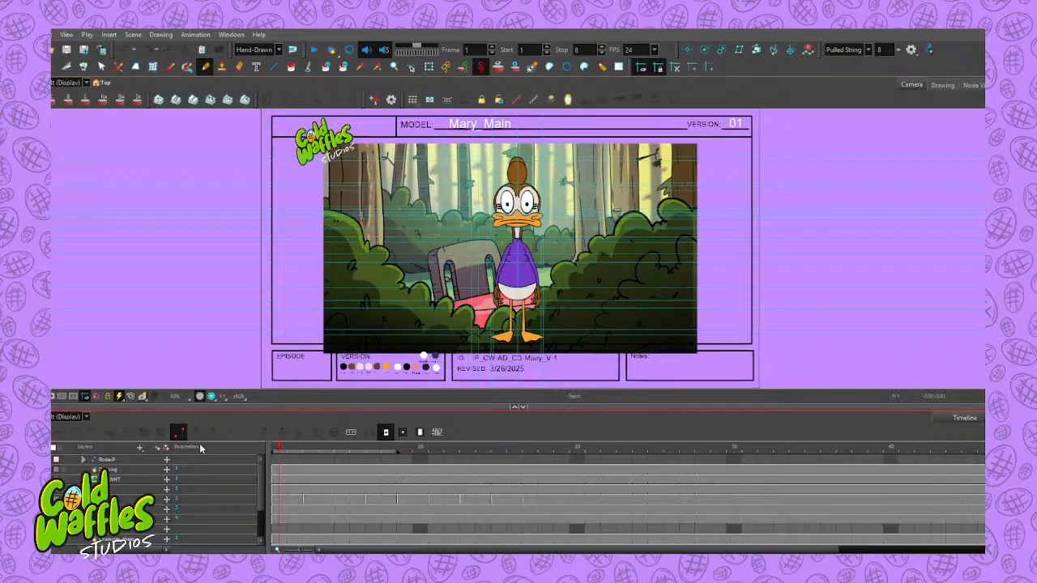
{"action": "scroll", "coordinate": [260, 486], "scroll_direction": "down", "scroll_amount": 1}
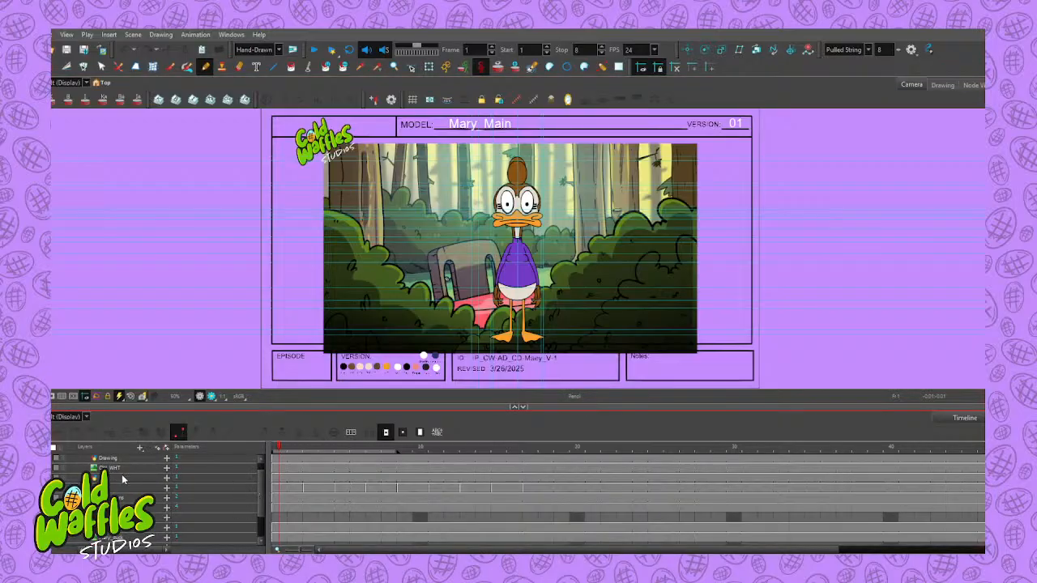
{"action": "scroll", "coordinate": [261, 482], "scroll_direction": "up", "scroll_amount": 1}
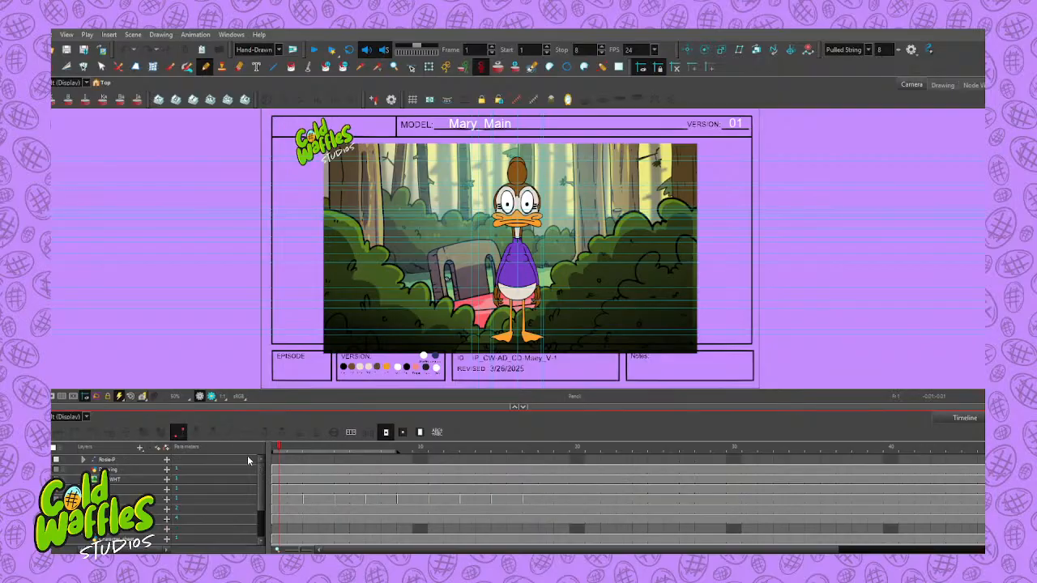
{"action": "left_click", "coordinate": [142, 472]}
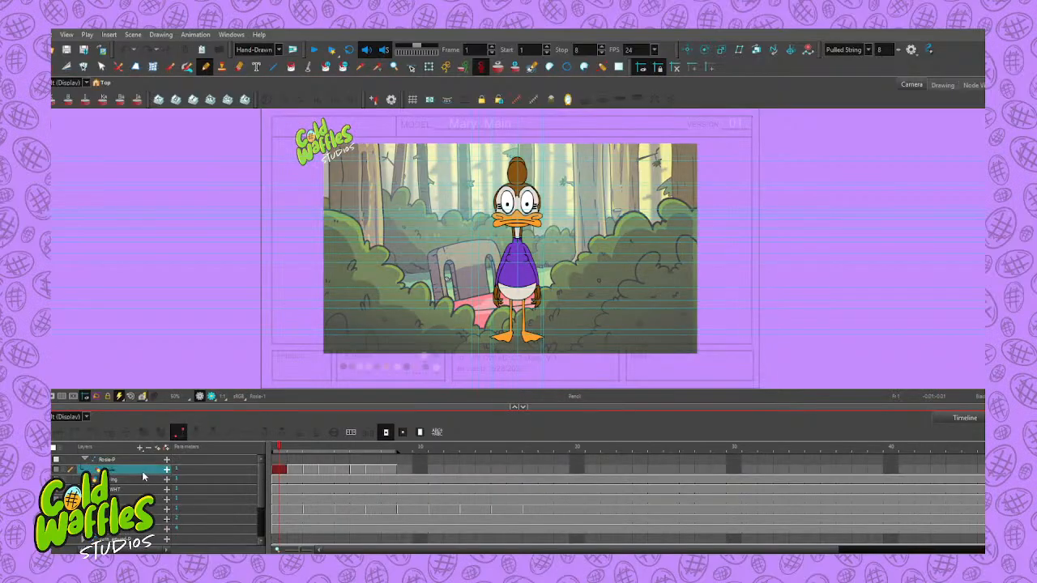
{"action": "key", "text": "."}
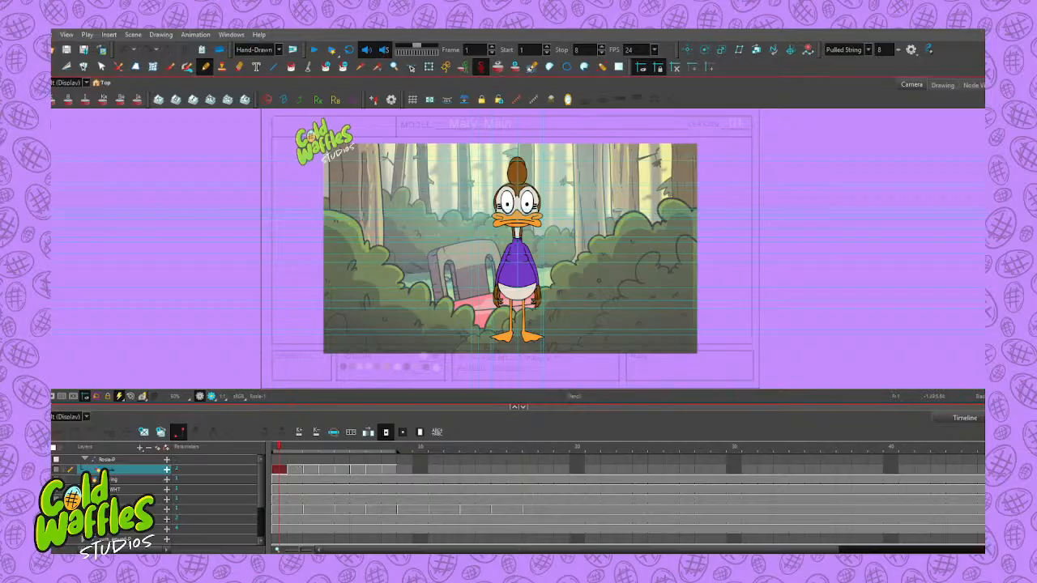
{"action": "scroll", "coordinate": [492, 178], "scroll_direction": "up", "scroll_amount": 3}
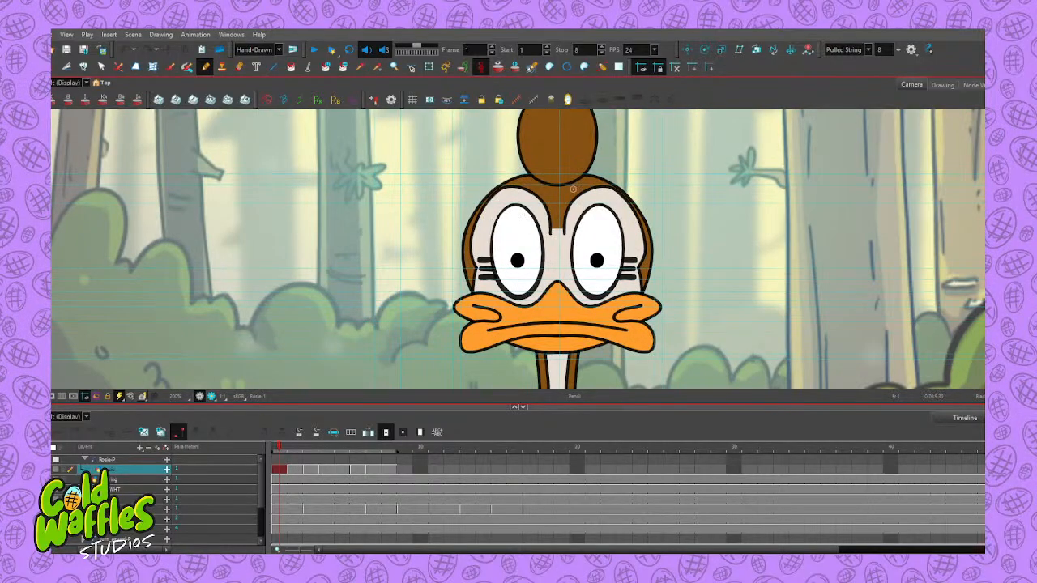
Try out several pencil strokes as eyebrows above the front-view duck's eyes on frame 1, undoing each attempt
{"action": "mouse_move", "coordinate": [580, 203]}
{"action": "left_mouse_down"}
{"action": "mouse_move", "coordinate": [593, 196]}
{"action": "mouse_move", "coordinate": [617, 207]}
{"action": "left_mouse_up"}
{"action": "key", "text": "ctrl+z"}
{"action": "left_click_drag", "start_coordinate": [582, 204], "coordinate": [601, 196]}
{"action": "key", "text": "ctrl+z"}
{"action": "key", "text": "ctrl+z"}
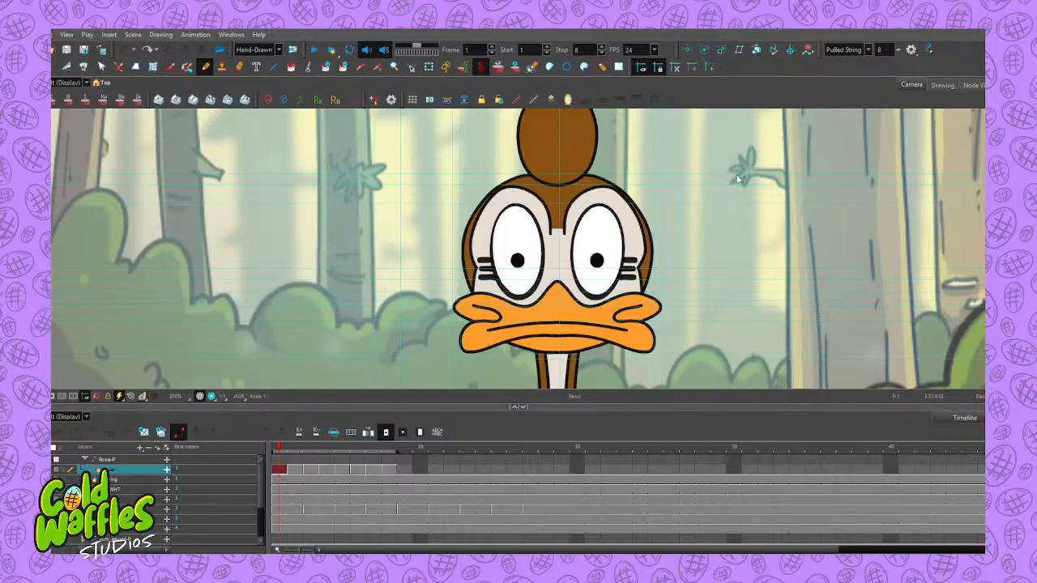
{"action": "left_click_drag", "start_coordinate": [588, 200], "coordinate": [615, 198]}
{"action": "mouse_move", "coordinate": [586, 204]}
{"action": "left_mouse_down"}
{"action": "mouse_move", "coordinate": [606, 193]}
{"action": "mouse_move", "coordinate": [629, 198]}
{"action": "mouse_move", "coordinate": [589, 201]}
{"action": "mouse_move", "coordinate": [618, 202]}
{"action": "left_mouse_up"}
{"action": "key", "text": "ctrl+z"}
{"action": "key", "text": "ctrl+z"}
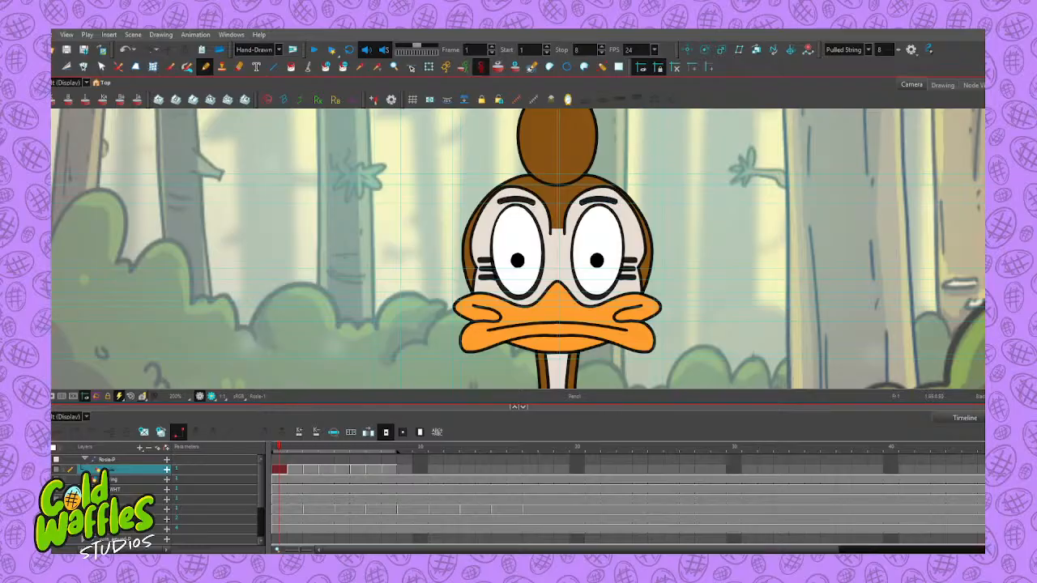
{"action": "key", "text": "ctrl+z"}
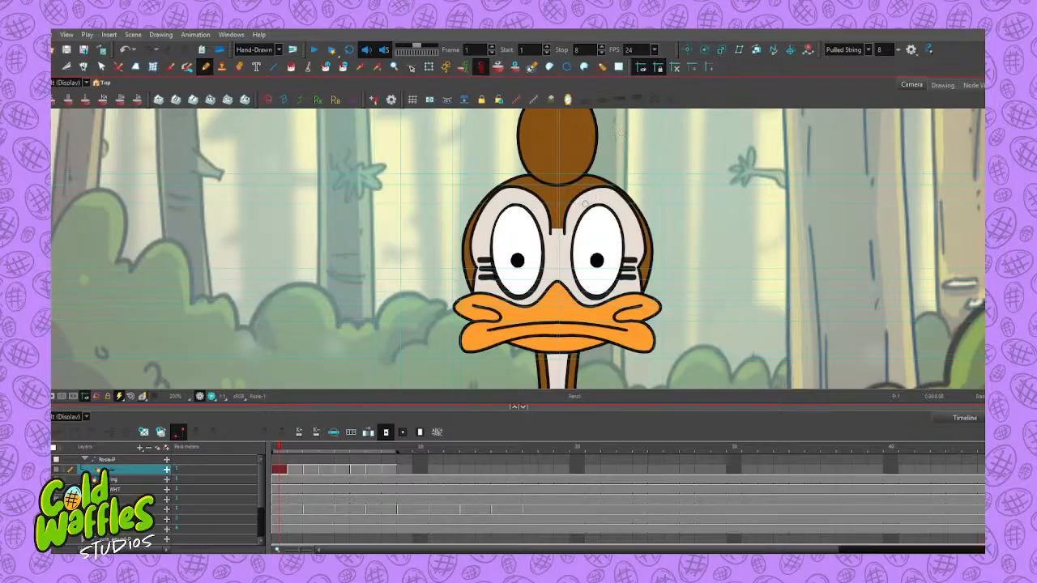
Try thick arched eyebrows above both eyes on frame 1, compare with the frame 2 pose, and undo them
{"action": "left_click_drag", "start_coordinate": [583, 200], "coordinate": [626, 192]}
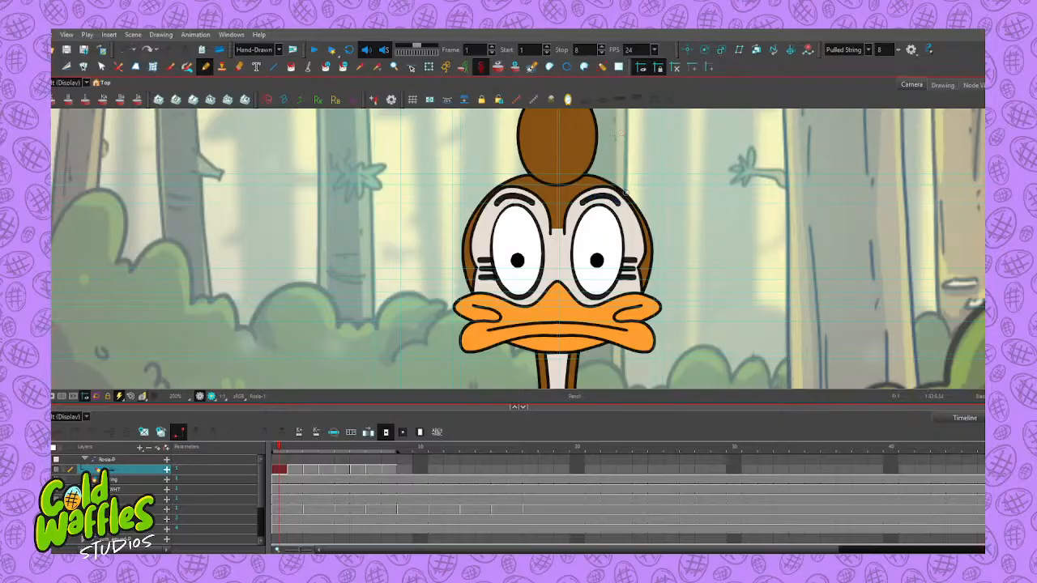
{"action": "key", "text": "1"}
{"action": "key", "text": "1"}
{"action": "key", "text": "period"}
{"action": "key", "text": "period"}
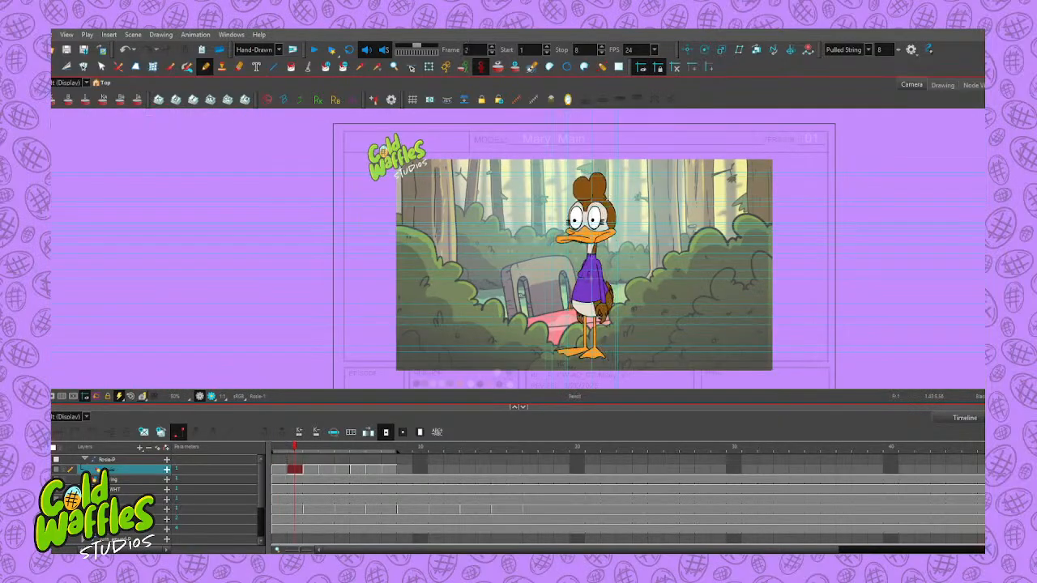
{"action": "key", "text": "comma"}
{"action": "key", "text": "comma"}
{"action": "key", "text": "2"}
{"action": "key", "text": "2"}
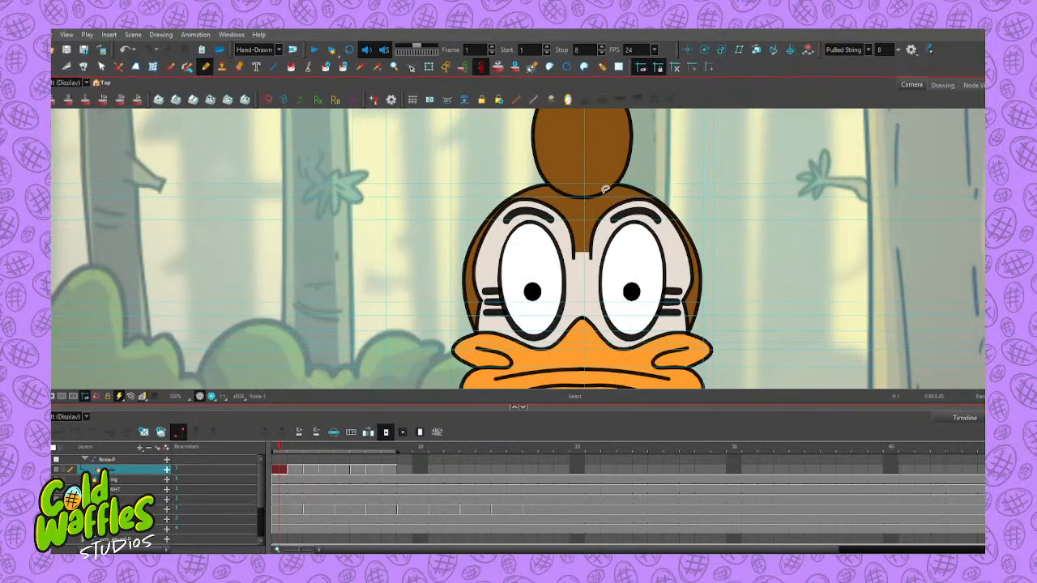
{"action": "key", "text": "2"}
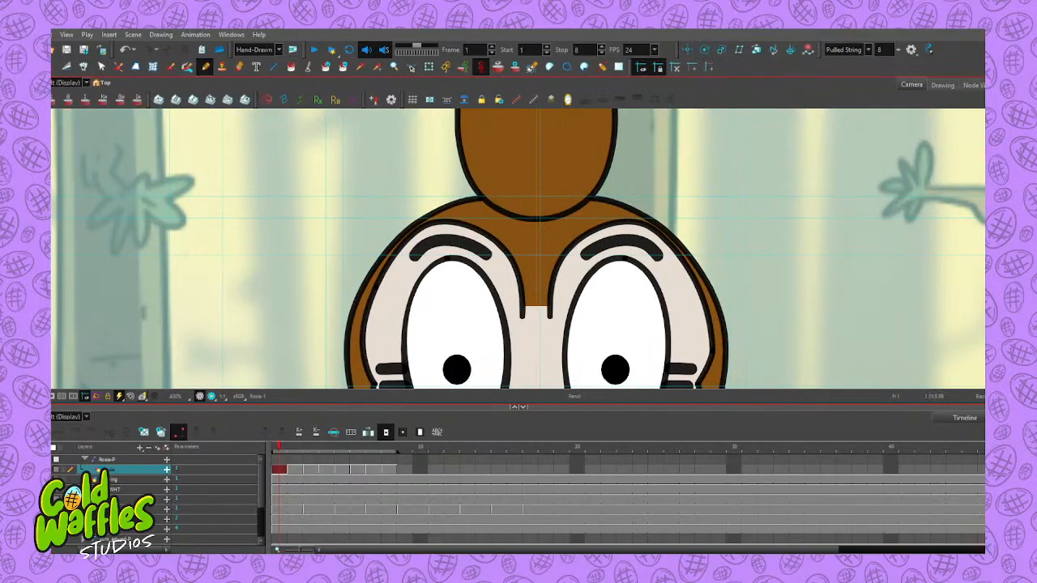
{"action": "key", "text": "ctrl+z"}
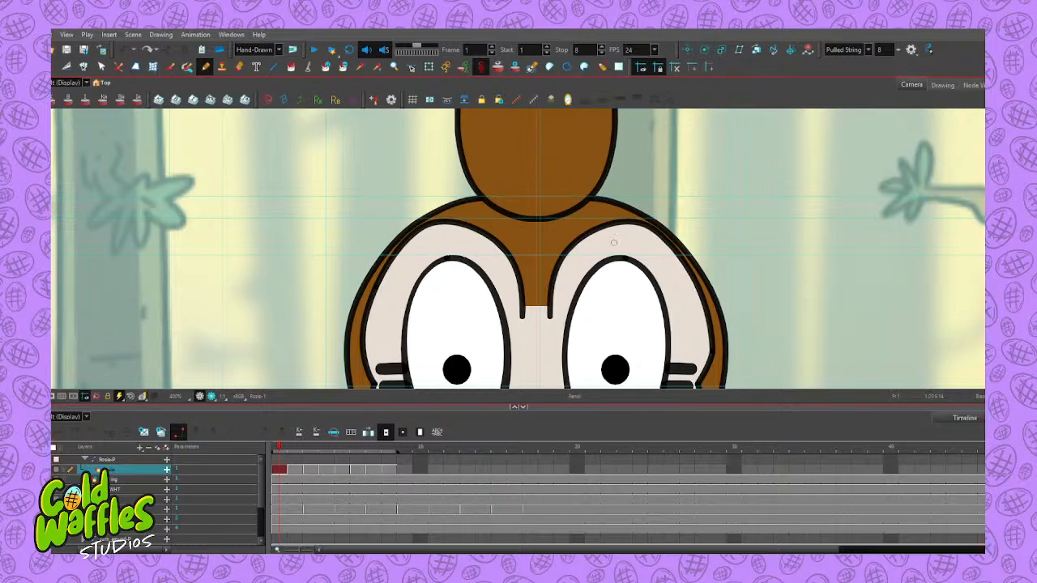
Draw a thin arched eyebrow above each eye of the front-view duck on frame 1
{"action": "key", "text": "1"}
{"action": "key", "text": "1"}
{"action": "key", "text": "2"}
{"action": "key", "text": "2"}
{"action": "left_click_drag", "start_coordinate": [626, 235], "coordinate": [542, 224]}
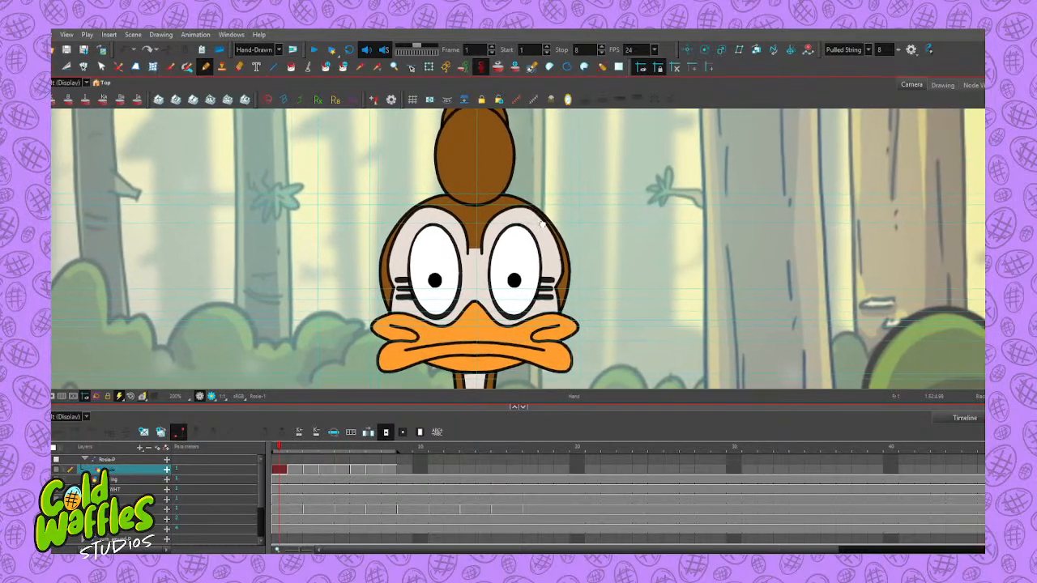
{"action": "key", "text": "2"}
{"action": "key", "text": "2"}
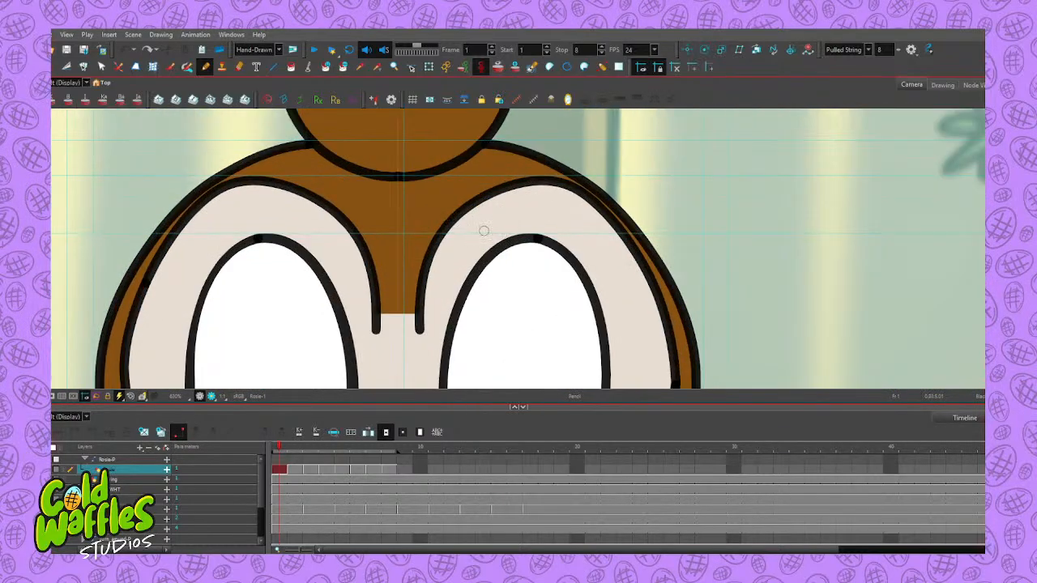
{"action": "mouse_move", "coordinate": [480, 233]}
{"action": "left_mouse_down"}
{"action": "mouse_move", "coordinate": [517, 215]}
{"action": "mouse_move", "coordinate": [578, 231]}
{"action": "left_mouse_up"}
{"action": "scroll", "coordinate": [612, 175], "scroll_direction": "down", "scroll_amount": 6}
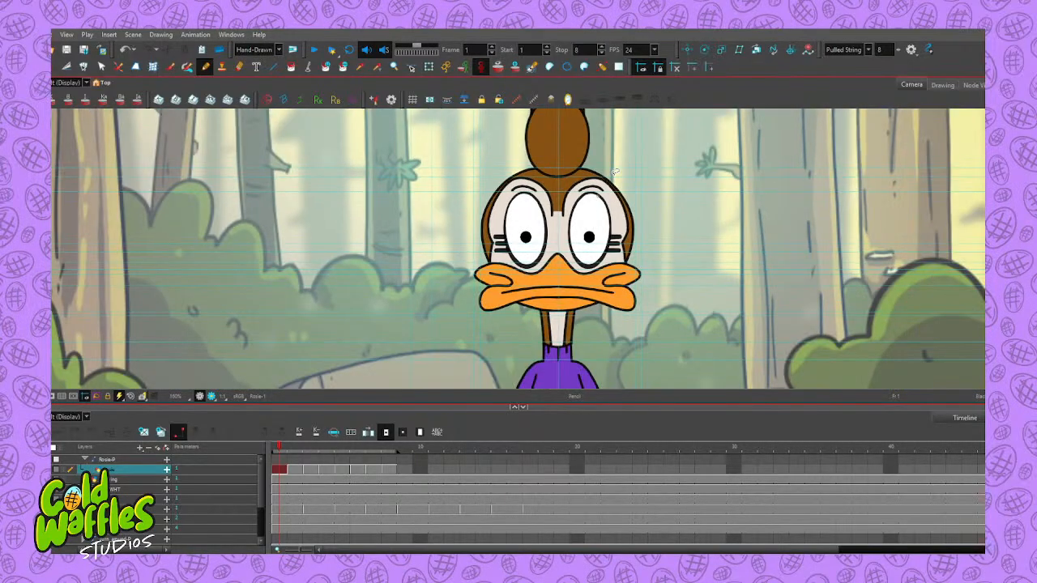
{"action": "scroll", "coordinate": [615, 171], "scroll_direction": "up", "scroll_amount": 4}
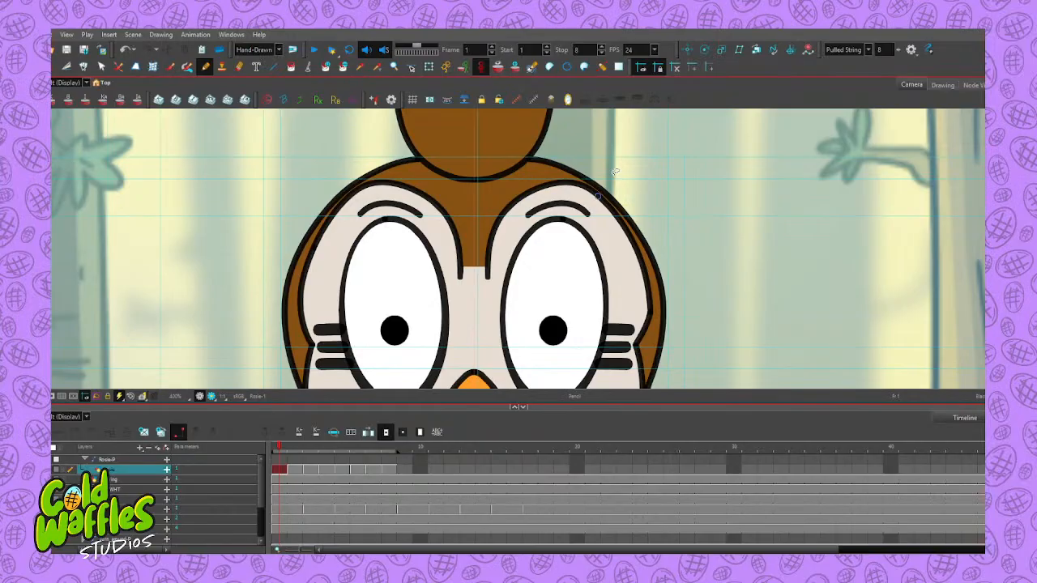
Draw matching thin eyebrows above both eyes of the three-quarter view on frame 2 and compare them with frame 1
{"action": "key", "text": "period"}
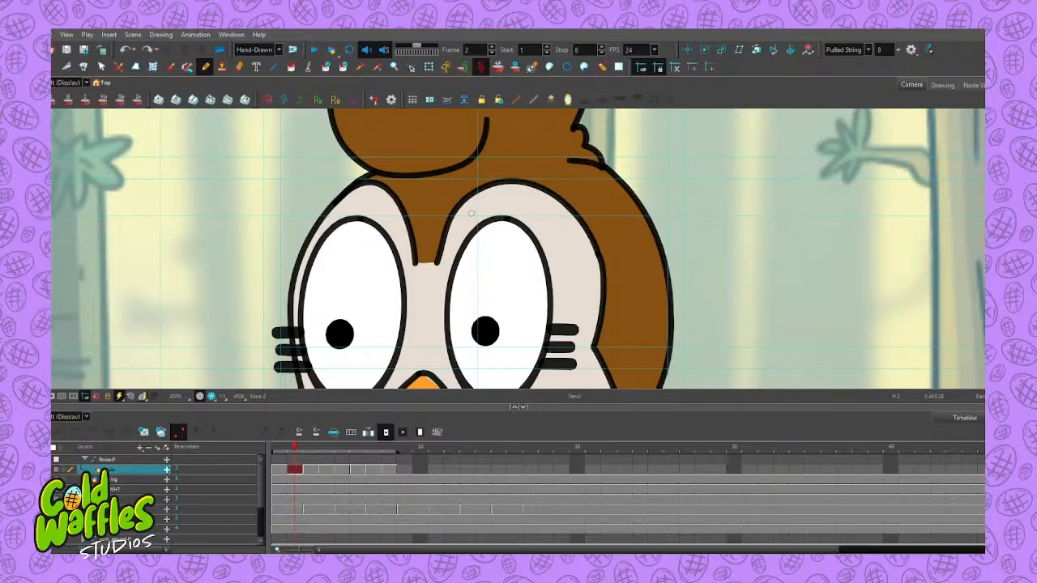
{"action": "mouse_move", "coordinate": [471, 213]}
{"action": "left_mouse_down"}
{"action": "mouse_move", "coordinate": [512, 201]}
{"action": "mouse_move", "coordinate": [537, 216]}
{"action": "left_mouse_up"}
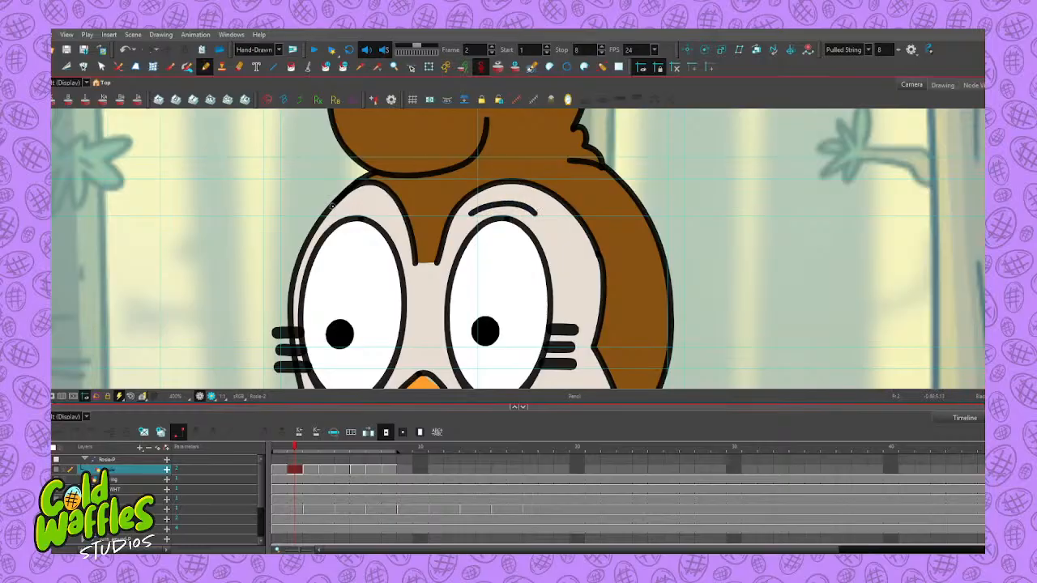
{"action": "mouse_move", "coordinate": [332, 216]}
{"action": "left_mouse_down"}
{"action": "mouse_move", "coordinate": [371, 201]}
{"action": "mouse_move", "coordinate": [391, 213]}
{"action": "left_mouse_up"}
{"action": "scroll", "coordinate": [506, 205], "scroll_direction": "down", "scroll_amount": 6}
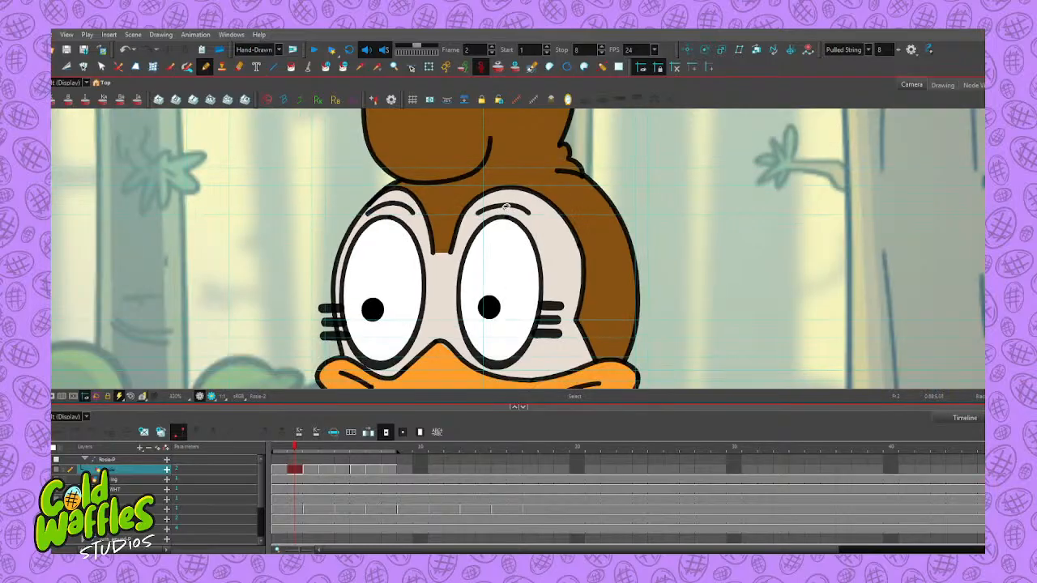
{"action": "scroll", "coordinate": [506, 205], "scroll_direction": "down", "scroll_amount": 3}
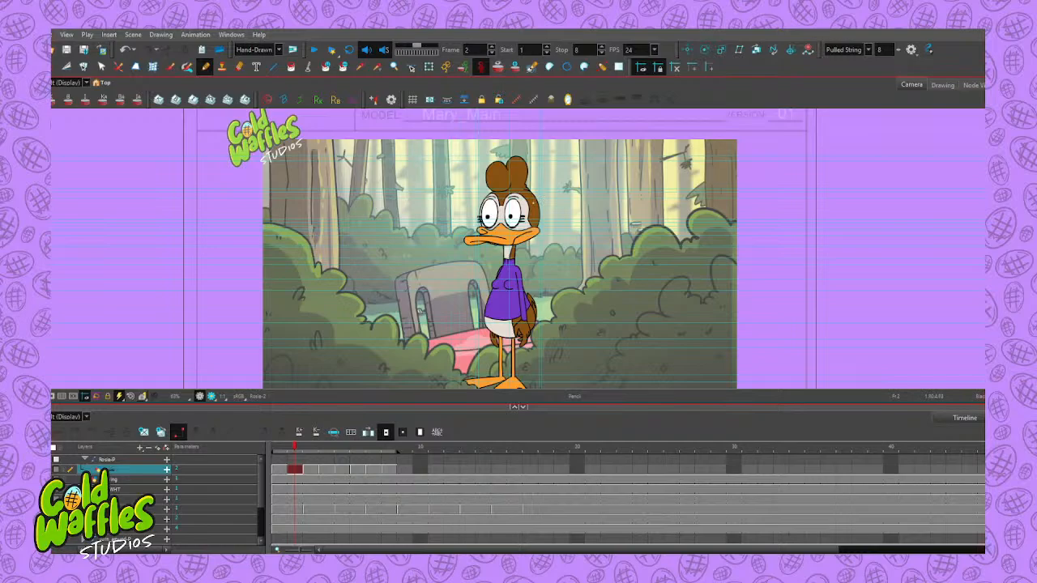
{"action": "key", "text": "comma"}
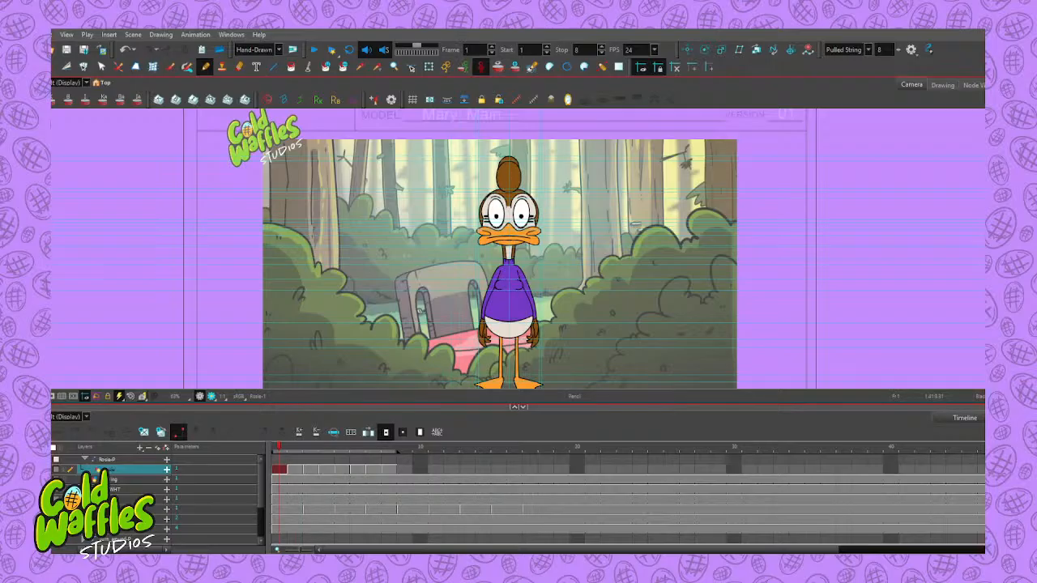
{"action": "key", "text": "period"}
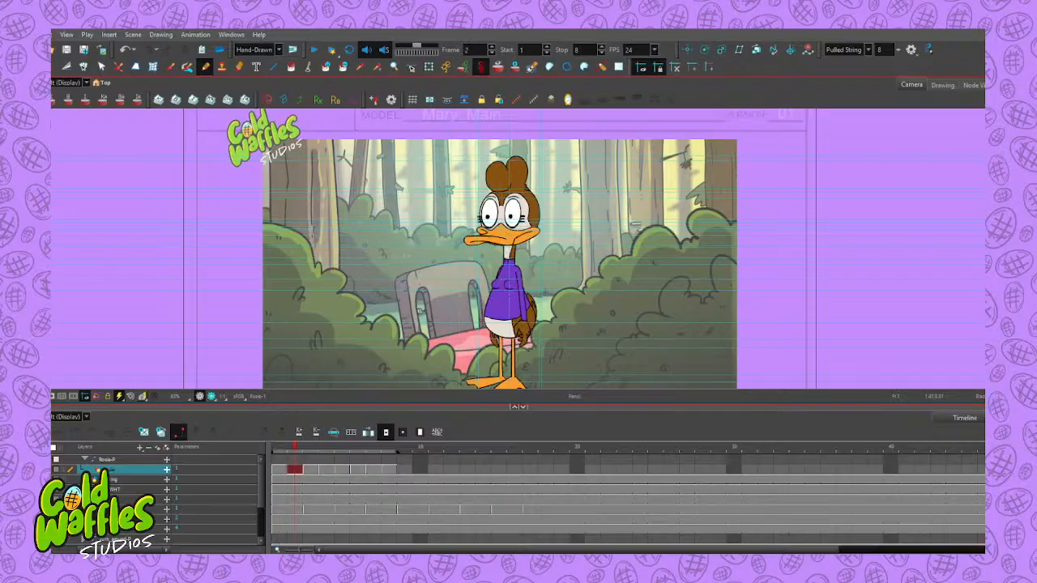
Draw a thin arched eyebrow above the visible eye of the side-view duck on frame 3
{"action": "key", "text": "comma"}
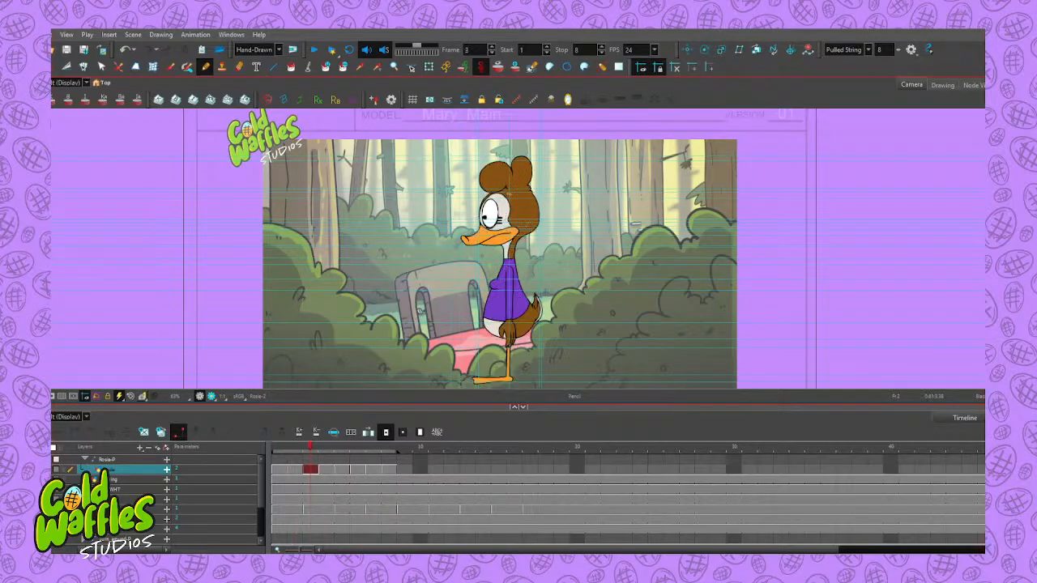
{"action": "scroll", "coordinate": [499, 192], "scroll_direction": "up", "scroll_amount": 5}
{"action": "left_click_drag", "start_coordinate": [430, 239], "coordinate": [474, 236]}
Skip the back-facing poses and draw a thin eyebrow above the eye of the opposite side view on frame 7
{"action": "key", "text": "."}
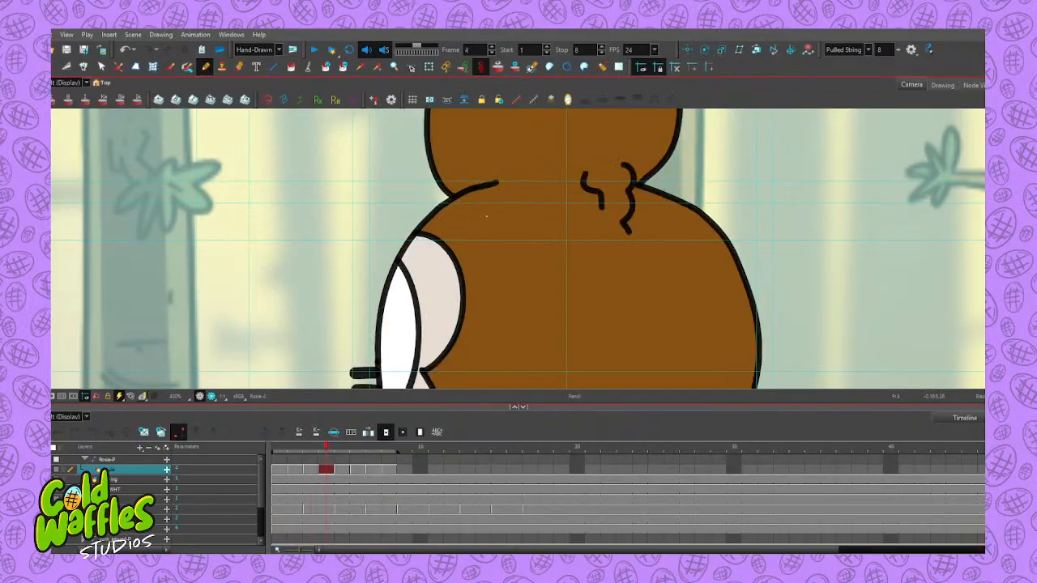
{"action": "key", "text": "."}
{"action": "key", "text": "."}
{"action": "key", "text": "."}
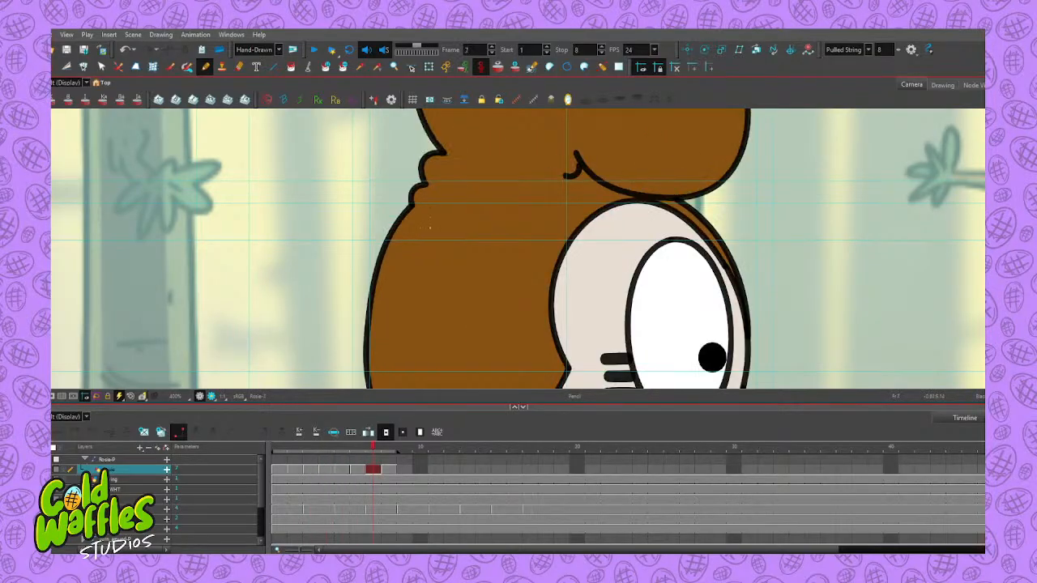
{"action": "key", "text": "period"}
{"action": "key", "text": "comma"}
{"action": "scroll", "coordinate": [662, 205], "scroll_direction": "down", "scroll_amount": 2}
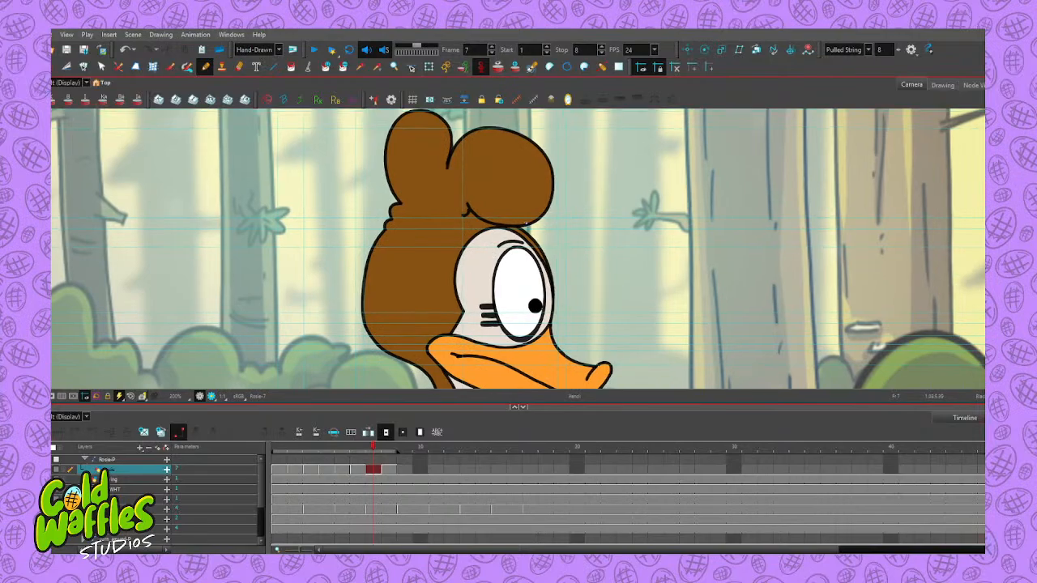
Draw thin arched eyebrows above both eyes of the three-quarter view on frame 8 and return to frame 1
{"action": "key", "text": "period"}
{"action": "left_click_drag", "start_coordinate": [428, 245], "coordinate": [458, 244]}
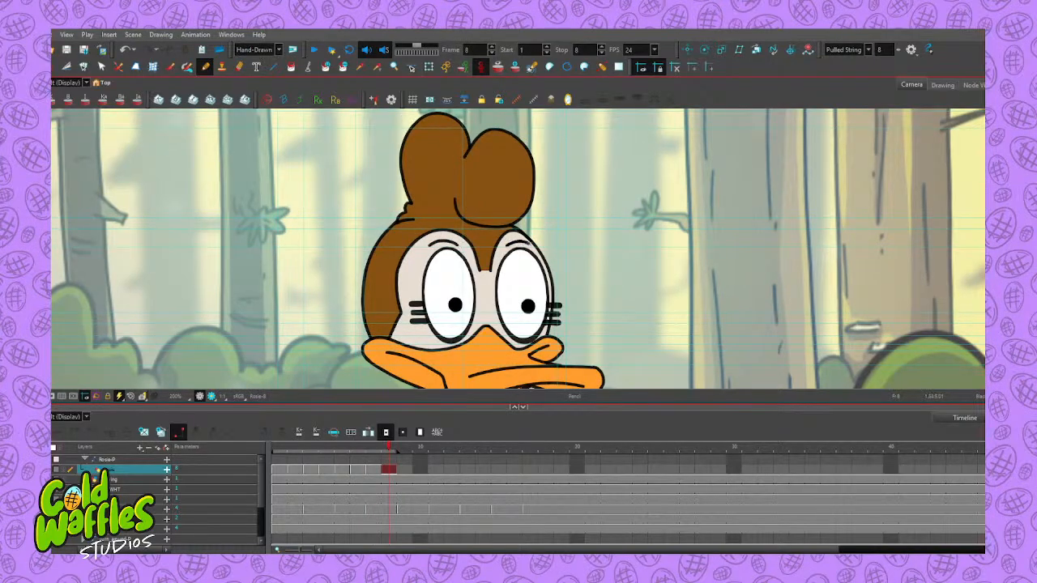
{"action": "key", "text": "period"}
{"action": "key", "text": "Return"}
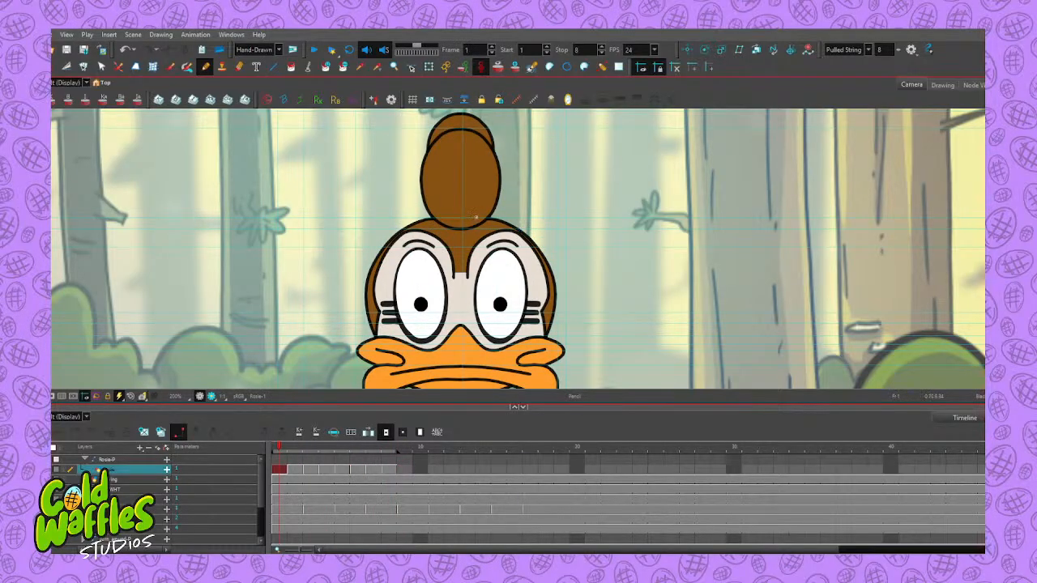
{"action": "key", "text": "1"}
{"action": "key", "text": "1"}
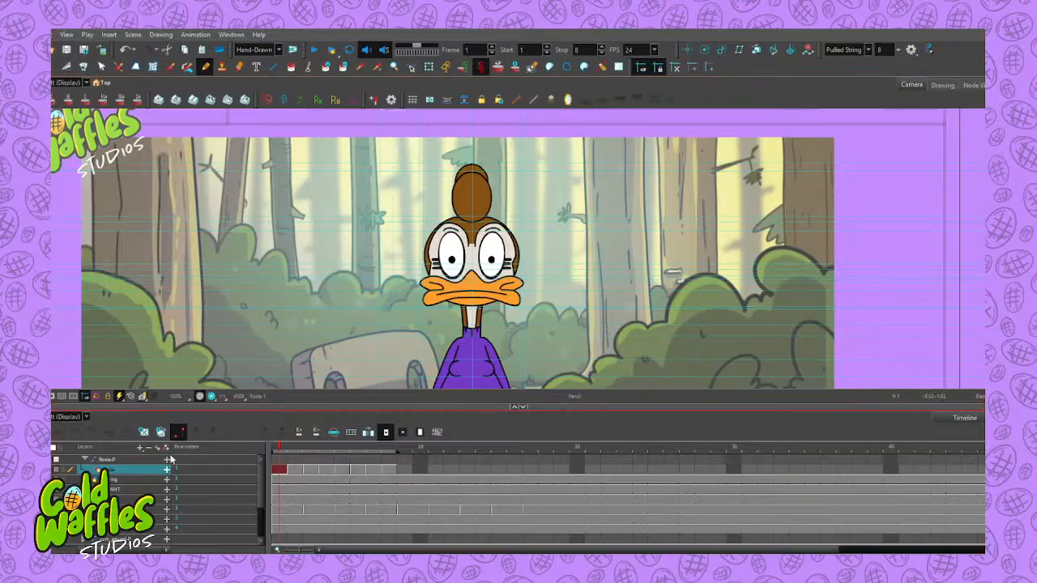
Select every node in the node view and shift the whole network slightly to the left
{"action": "left_click", "coordinate": [225, 461]}
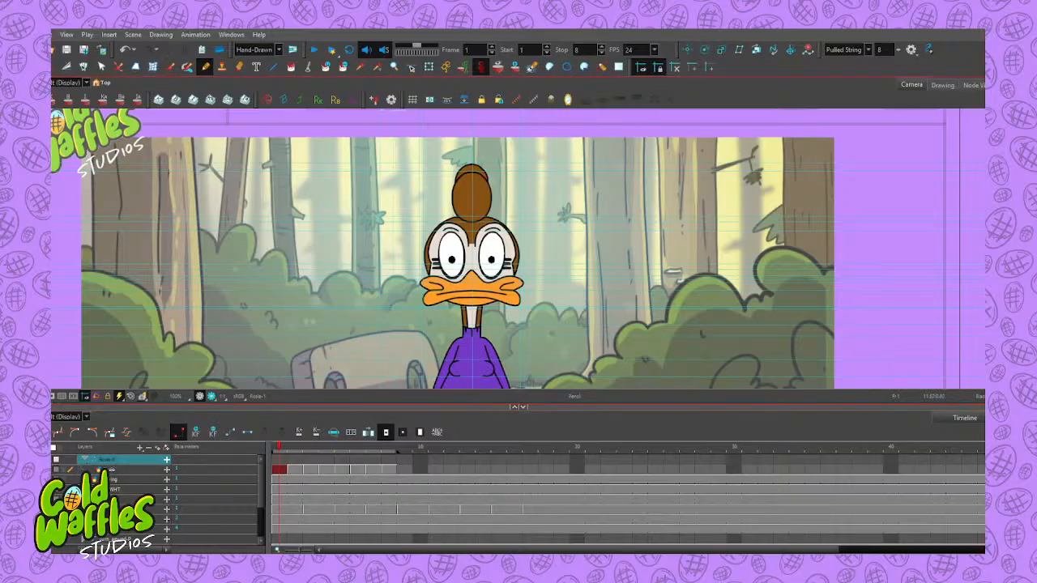
{"action": "left_click", "coordinate": [973, 85]}
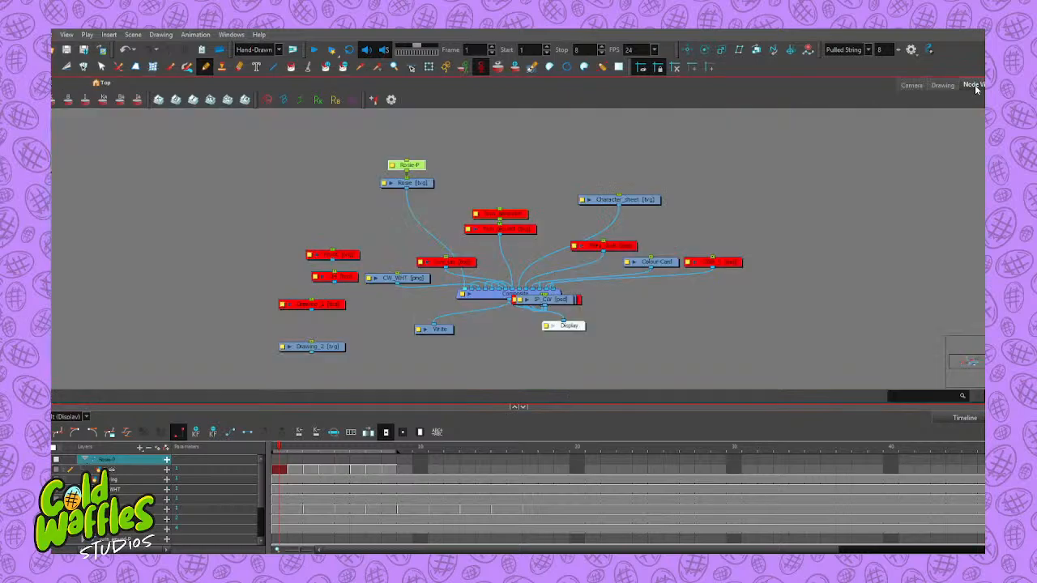
{"action": "left_click", "coordinate": [746, 147]}
{"action": "left_click_drag", "start_coordinate": [737, 177], "coordinate": [208, 354]}
{"action": "left_click_drag", "start_coordinate": [279, 130], "coordinate": [690, 330]}
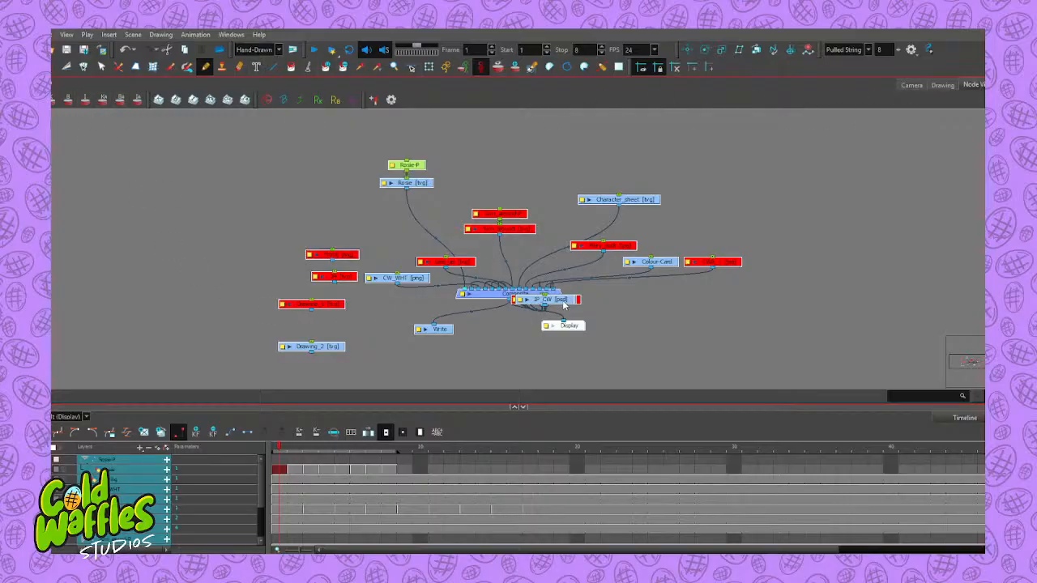
{"action": "left_click_drag", "start_coordinate": [569, 273], "coordinate": [502, 278]}
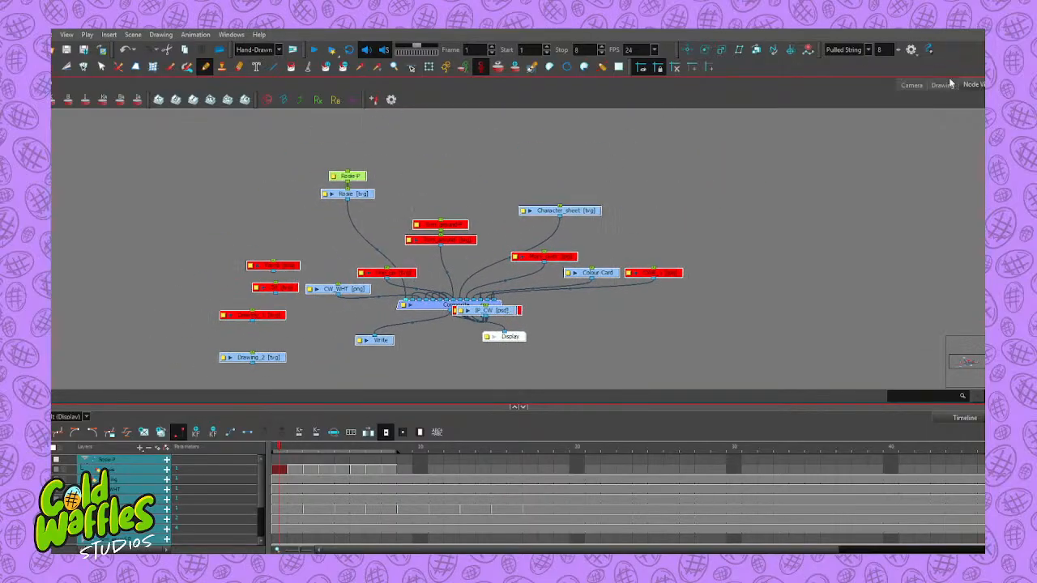
Examine how the duck character and forest background layer together in the camera view, then return to the node network
{"action": "left_click", "coordinate": [913, 86]}
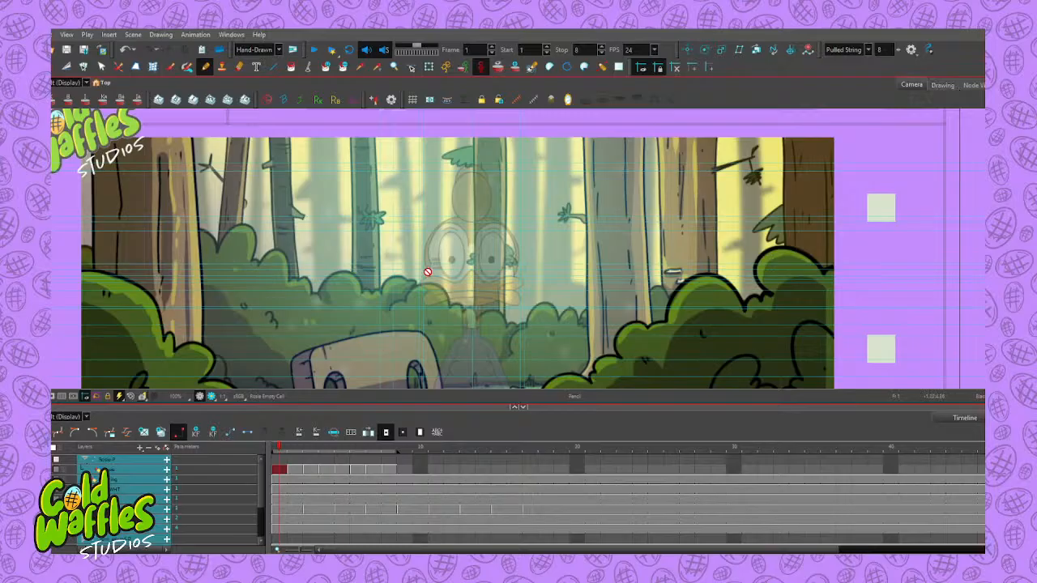
{"action": "scroll", "coordinate": [430, 272], "scroll_direction": "down", "scroll_amount": 4}
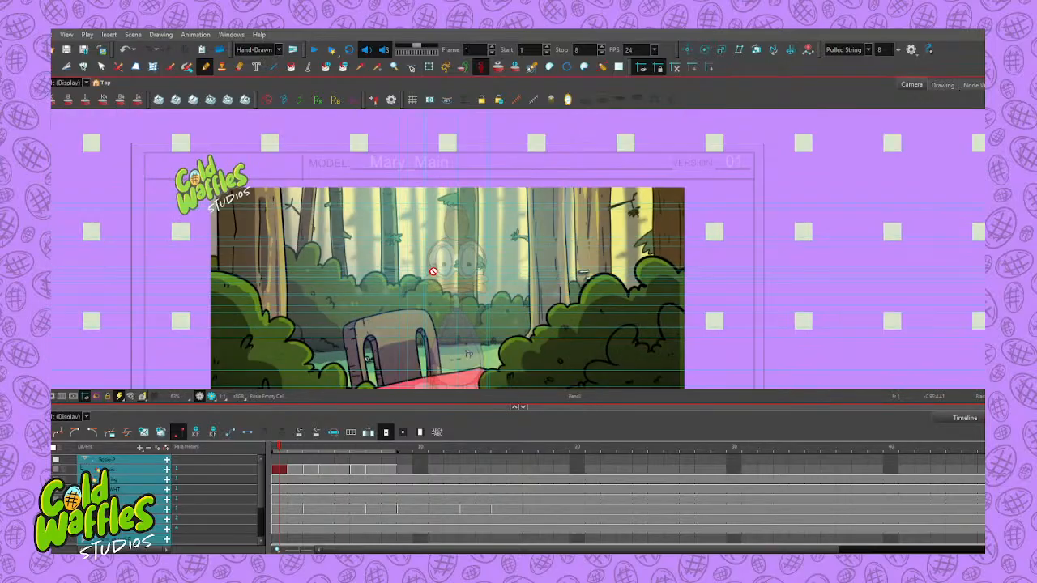
{"action": "scroll", "coordinate": [441, 275], "scroll_direction": "up", "scroll_amount": 2}
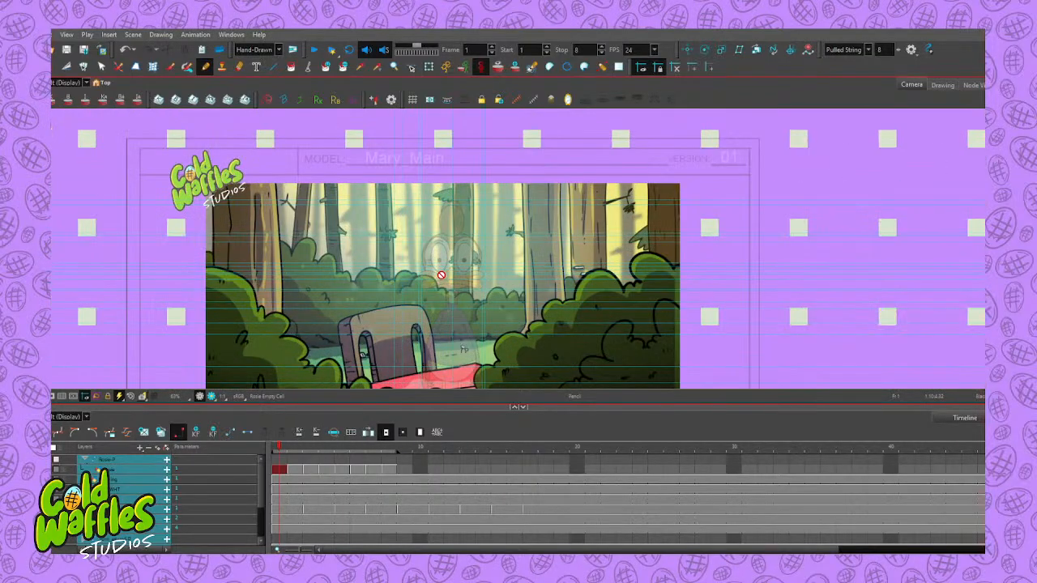
{"action": "scroll", "coordinate": [440, 275], "scroll_direction": "up", "scroll_amount": 4}
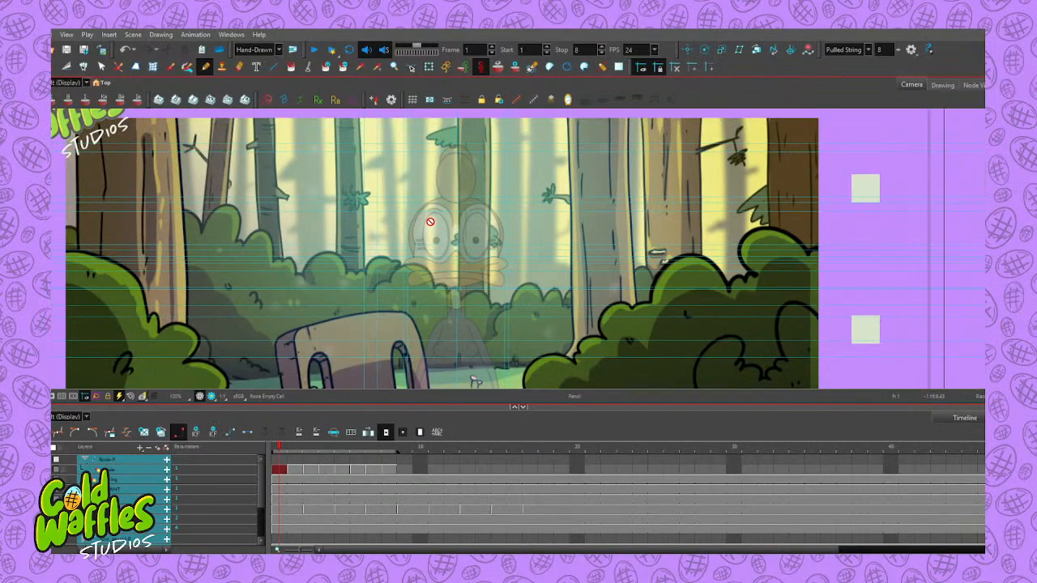
{"action": "scroll", "coordinate": [430, 222], "scroll_direction": "down", "scroll_amount": 2}
{"action": "scroll", "coordinate": [431, 221], "scroll_direction": "up", "scroll_amount": 3}
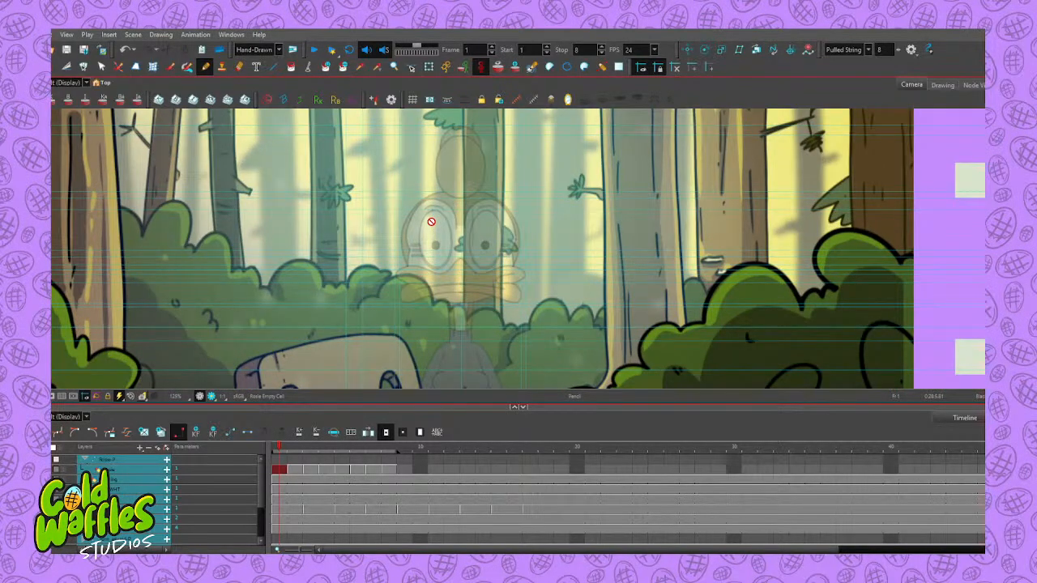
{"action": "scroll", "coordinate": [431, 221], "scroll_direction": "down", "scroll_amount": 3}
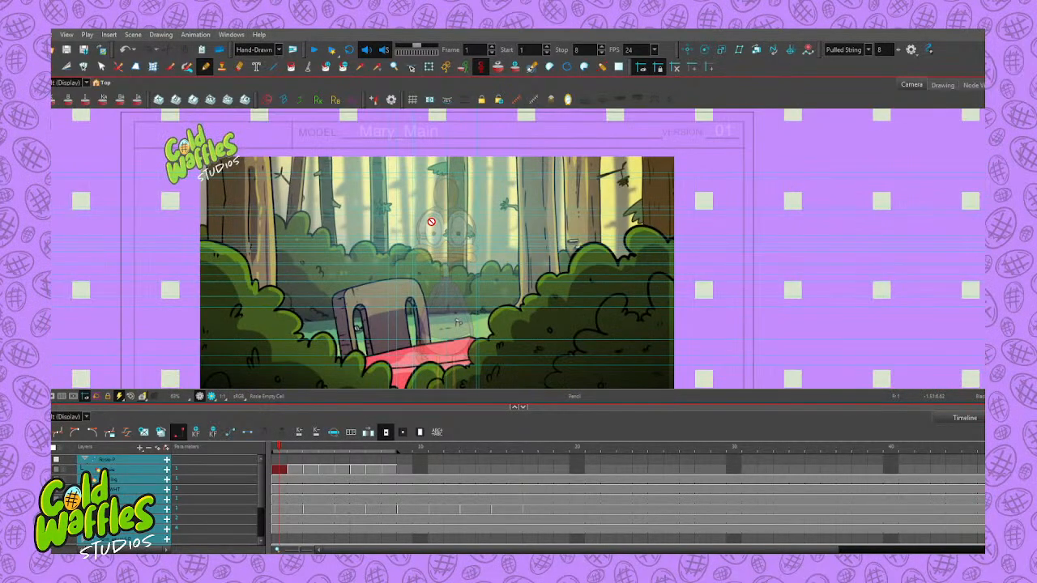
{"action": "scroll", "coordinate": [445, 239], "scroll_direction": "up", "scroll_amount": 1}
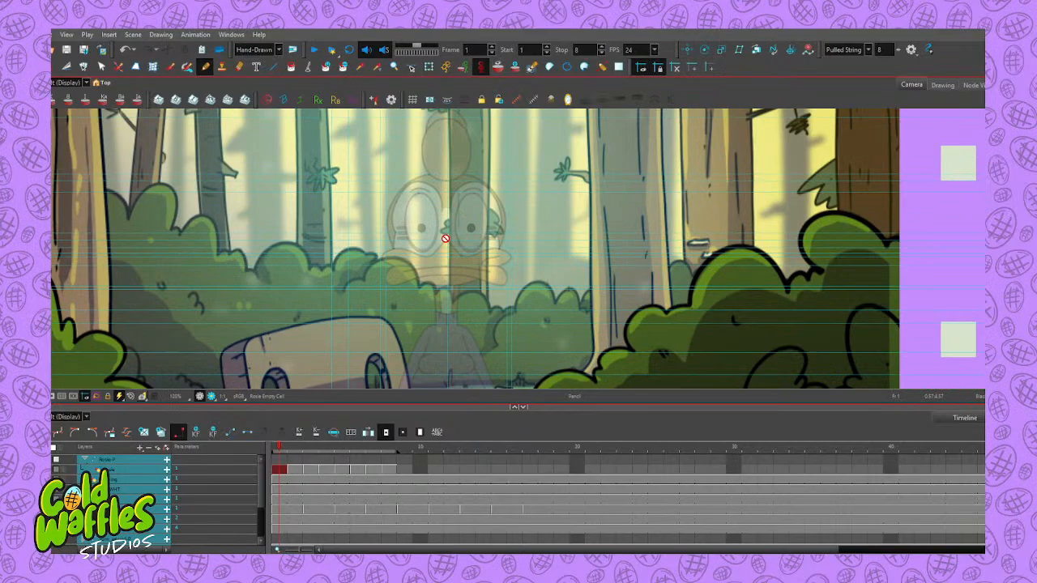
{"action": "scroll", "coordinate": [446, 239], "scroll_direction": "up", "scroll_amount": 2}
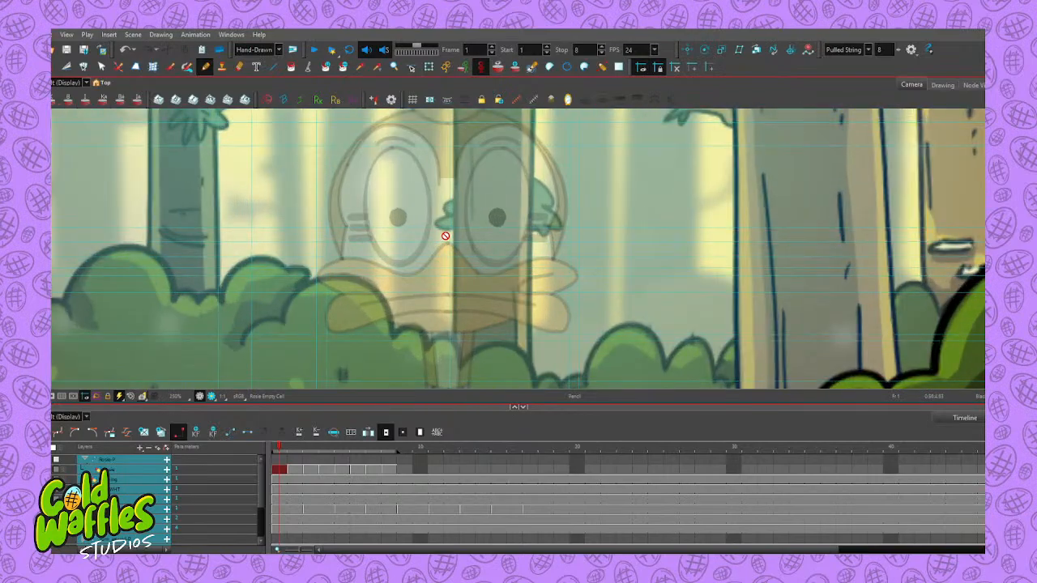
{"action": "scroll", "coordinate": [445, 236], "scroll_direction": "down", "scroll_amount": 4}
{"action": "scroll", "coordinate": [446, 235], "scroll_direction": "up", "scroll_amount": 2}
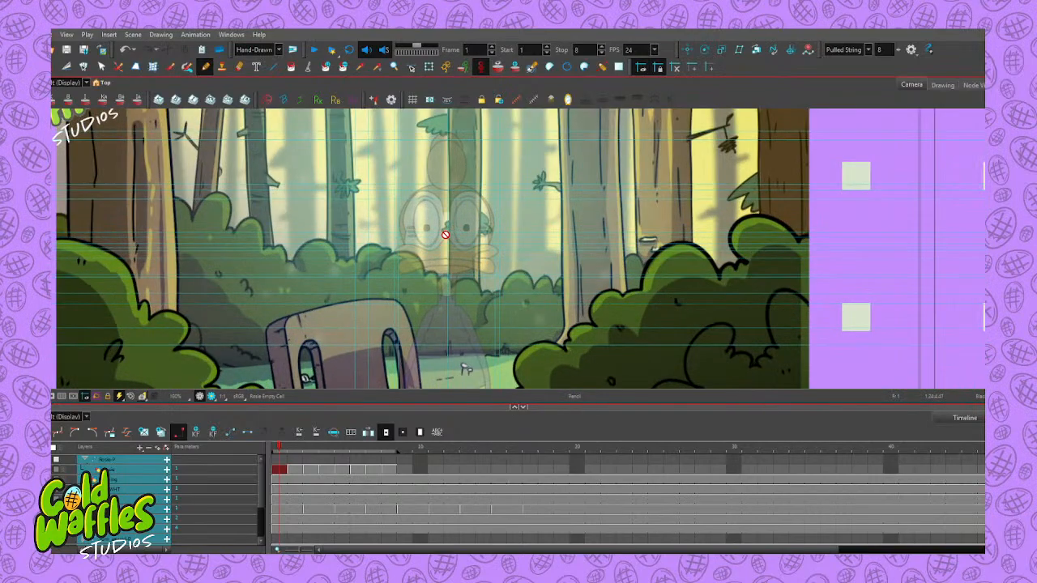
{"action": "left_click", "coordinate": [977, 86]}
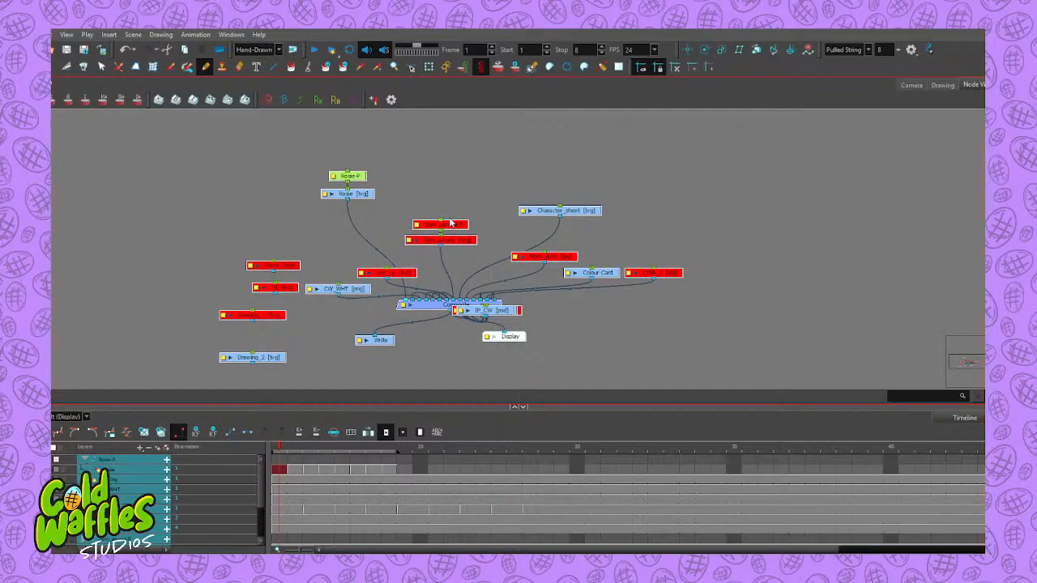
Select every node and automatically order the network so the connected nodes fan out above the Composite
{"action": "mouse_move", "coordinate": [450, 241]}
{"action": "left_mouse_down"}
{"action": "mouse_move", "coordinate": [456, 228]}
{"action": "mouse_move", "coordinate": [451, 236]}
{"action": "left_mouse_up"}
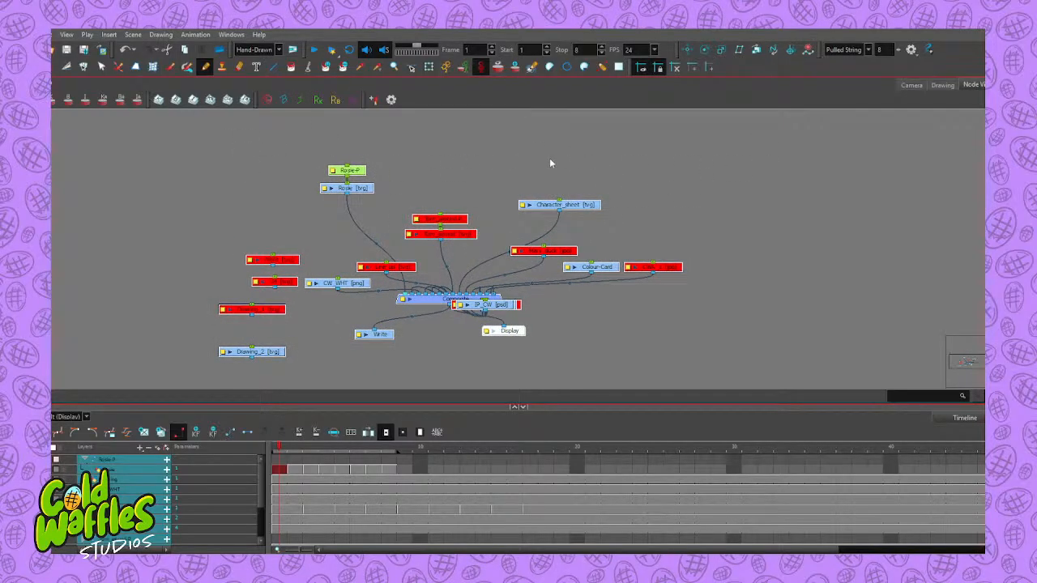
{"action": "key", "text": "ctrl+a"}
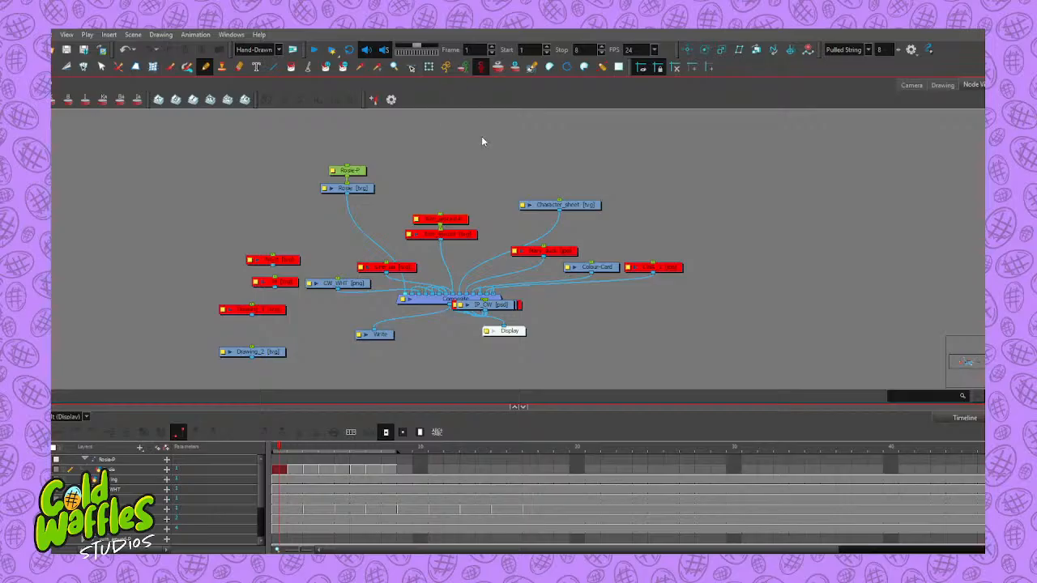
{"action": "left_click_drag", "start_coordinate": [706, 161], "coordinate": [212, 367]}
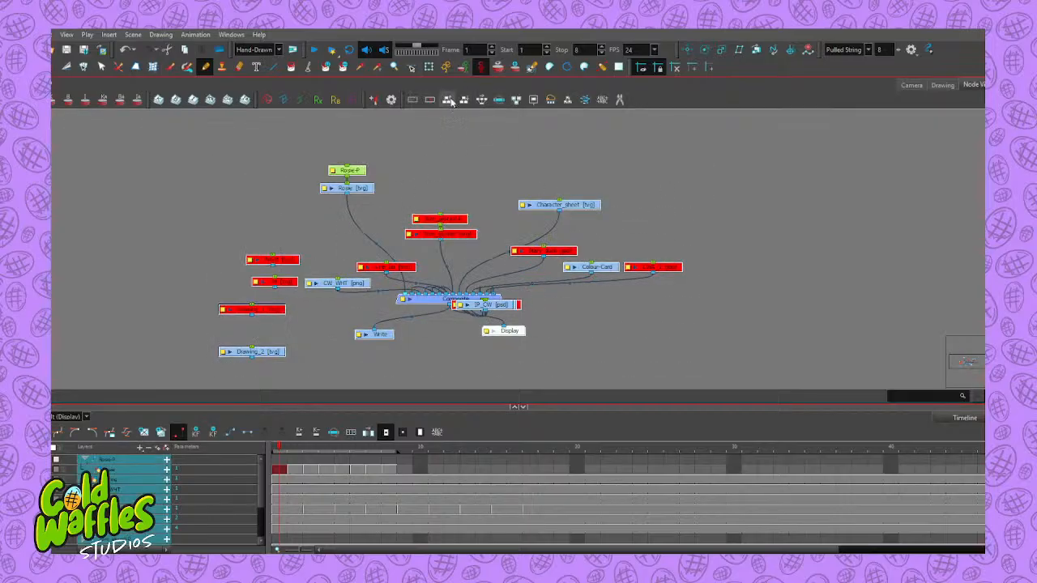
{"action": "key", "text": "o"}
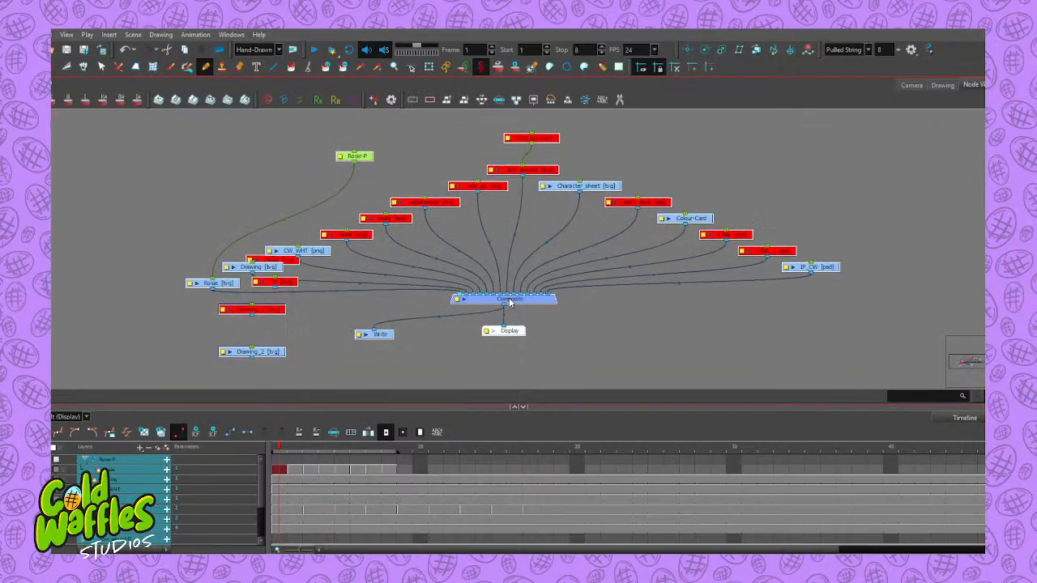
{"action": "left_click", "coordinate": [258, 237]}
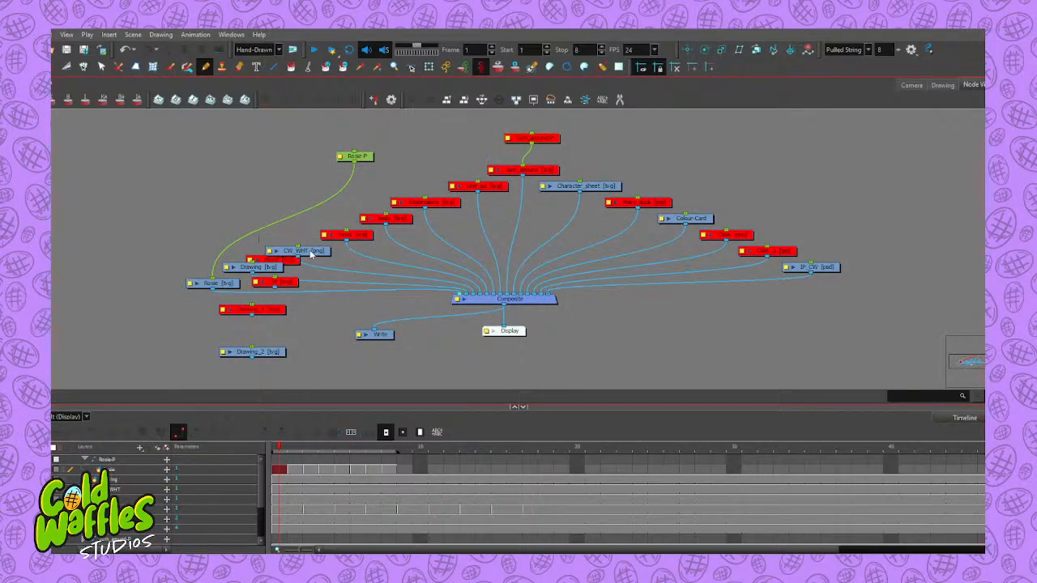
Spread the CW_WHT, Drawing, Rosie and Rosie-P nodes out to the far left of the network, with Rosie-P above Rosie
{"action": "left_click_drag", "start_coordinate": [310, 254], "coordinate": [267, 200]}
{"action": "left_click_drag", "start_coordinate": [257, 269], "coordinate": [190, 199]}
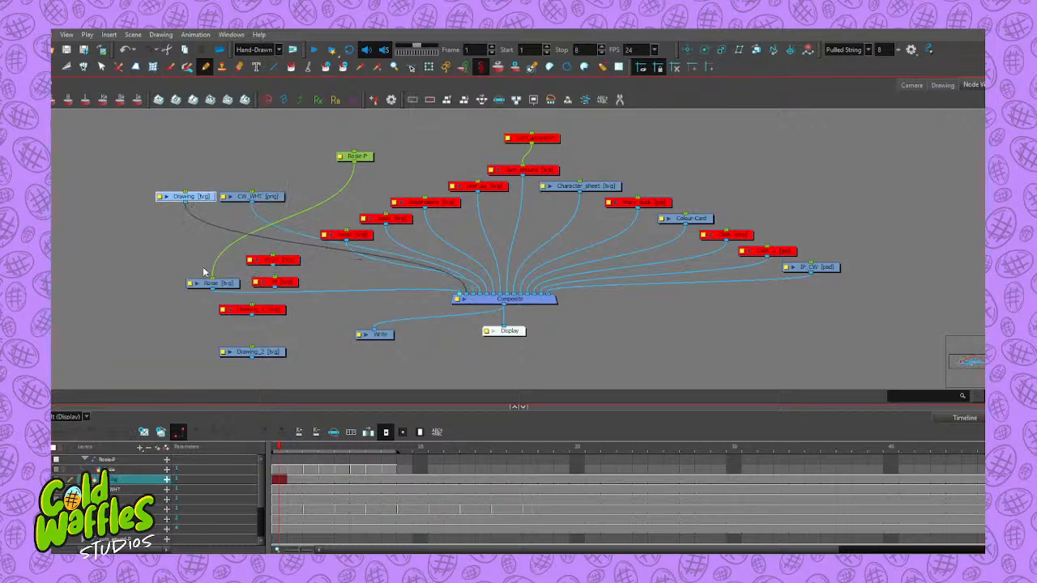
{"action": "left_click_drag", "start_coordinate": [227, 287], "coordinate": [92, 266]}
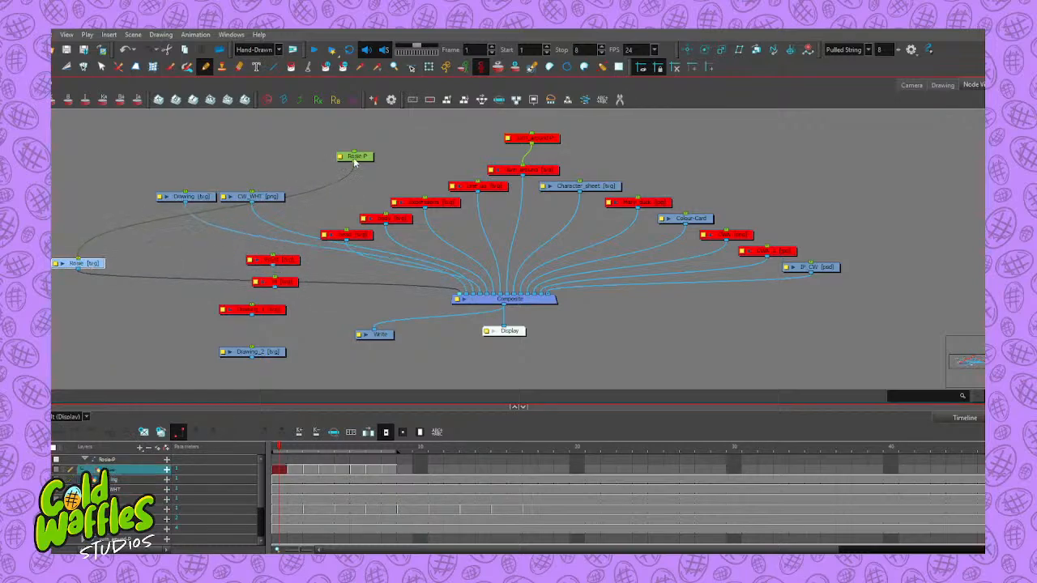
{"action": "left_click_drag", "start_coordinate": [354, 162], "coordinate": [72, 229]}
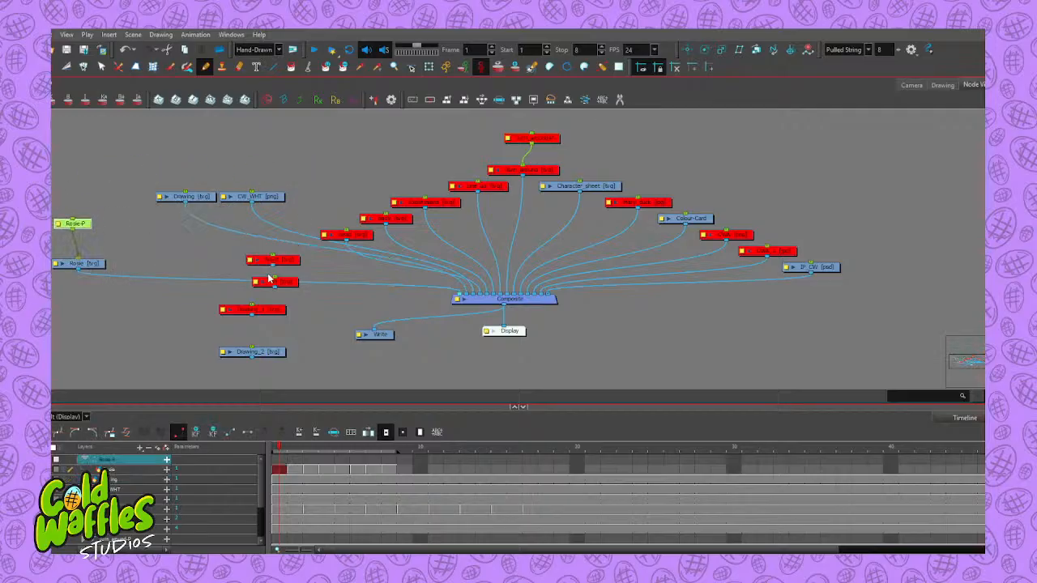
Stack the three unconnected red nodes and Drawing_2 in a column below the Rosie node
{"action": "left_click_drag", "start_coordinate": [290, 262], "coordinate": [117, 325]}
{"action": "left_click_drag", "start_coordinate": [275, 313], "coordinate": [127, 351]}
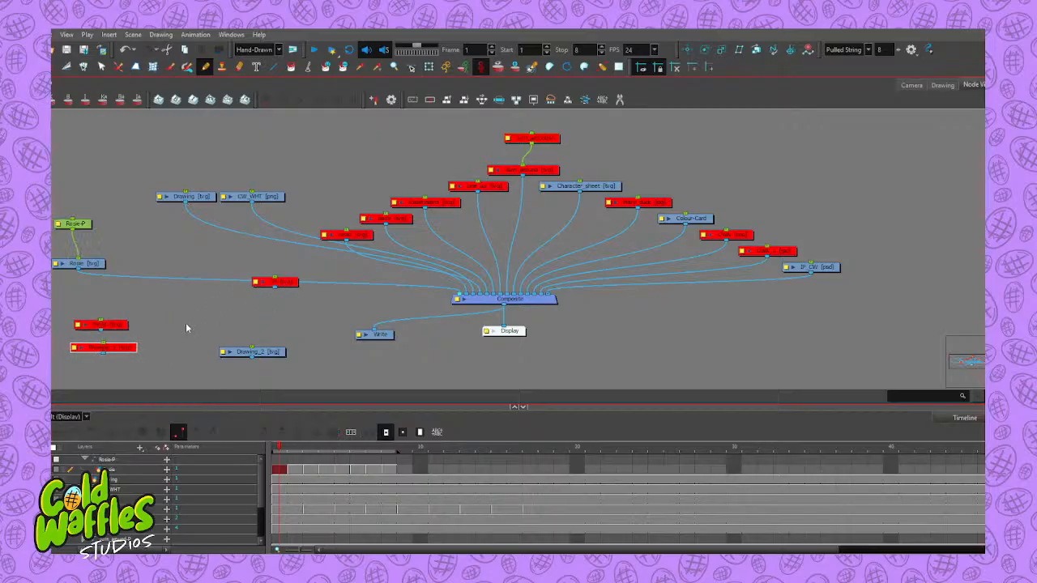
{"action": "left_click_drag", "start_coordinate": [289, 283], "coordinate": [119, 310]}
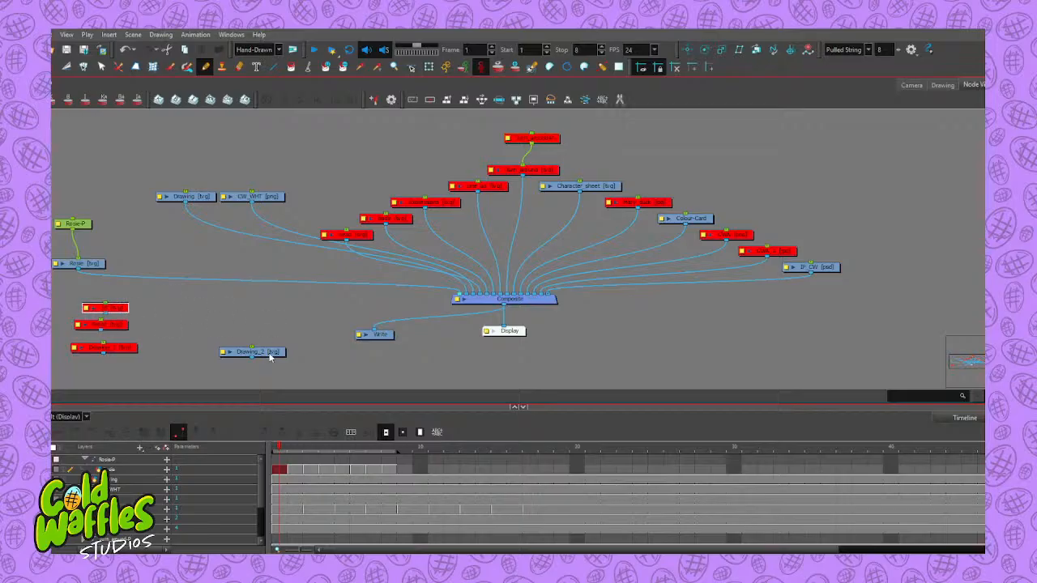
{"action": "left_click_drag", "start_coordinate": [270, 357], "coordinate": [121, 371]}
Stack the four red nodes from the fan's left side in a second column and disconnect them from the Composite
{"action": "left_click_drag", "start_coordinate": [357, 235], "coordinate": [191, 311]}
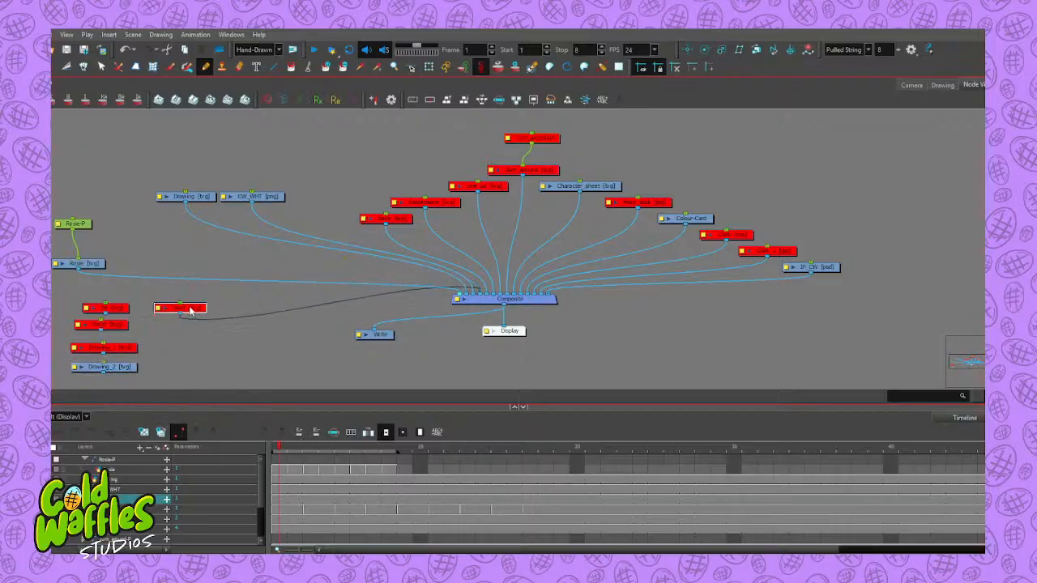
{"action": "left_click_drag", "start_coordinate": [394, 223], "coordinate": [204, 333]}
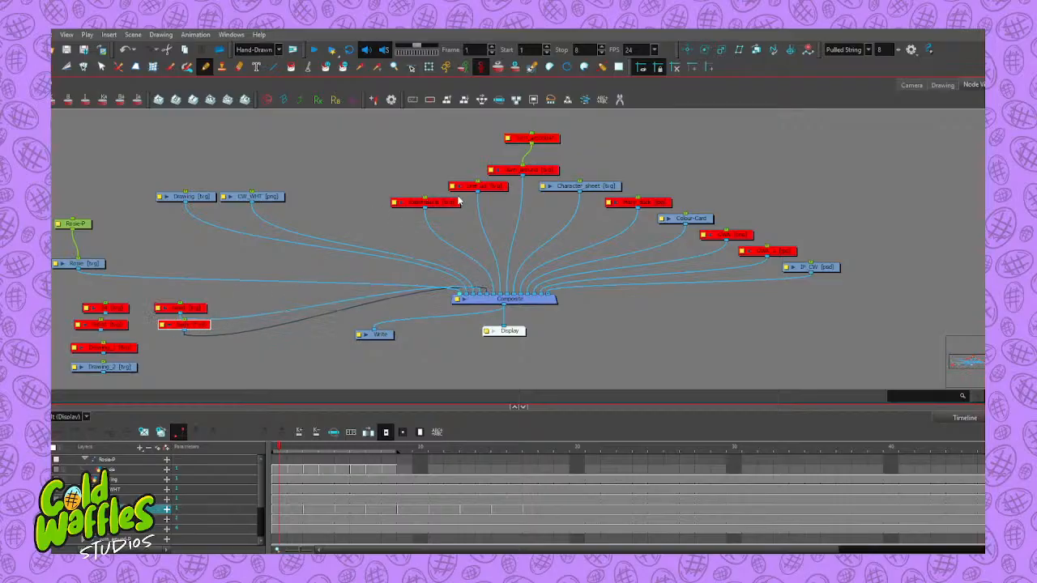
{"action": "left_click_drag", "start_coordinate": [441, 207], "coordinate": [199, 352]}
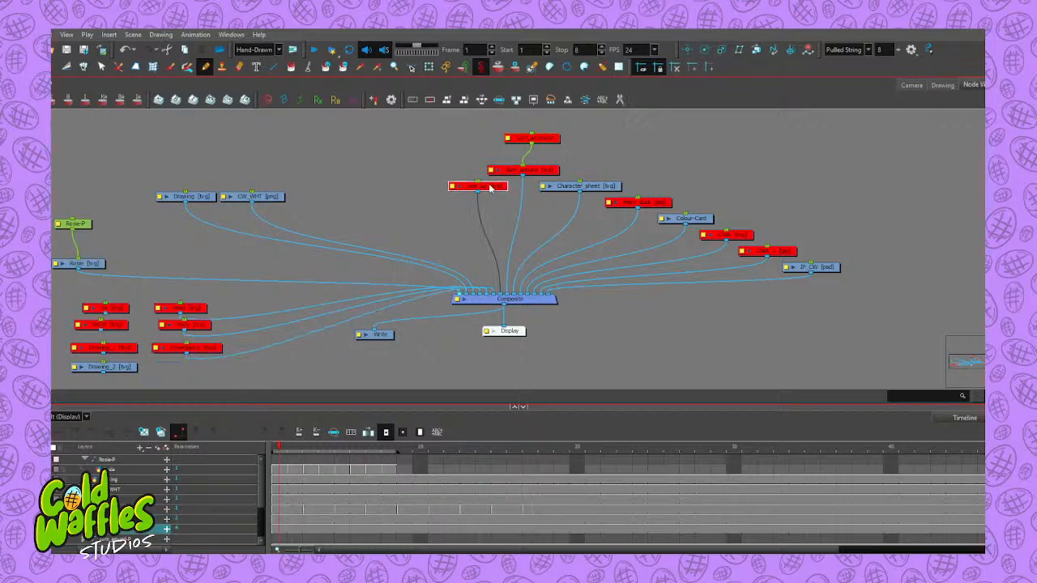
{"action": "left_click_drag", "start_coordinate": [483, 189], "coordinate": [195, 374]}
{"action": "left_click_drag", "start_coordinate": [472, 290], "coordinate": [266, 321]}
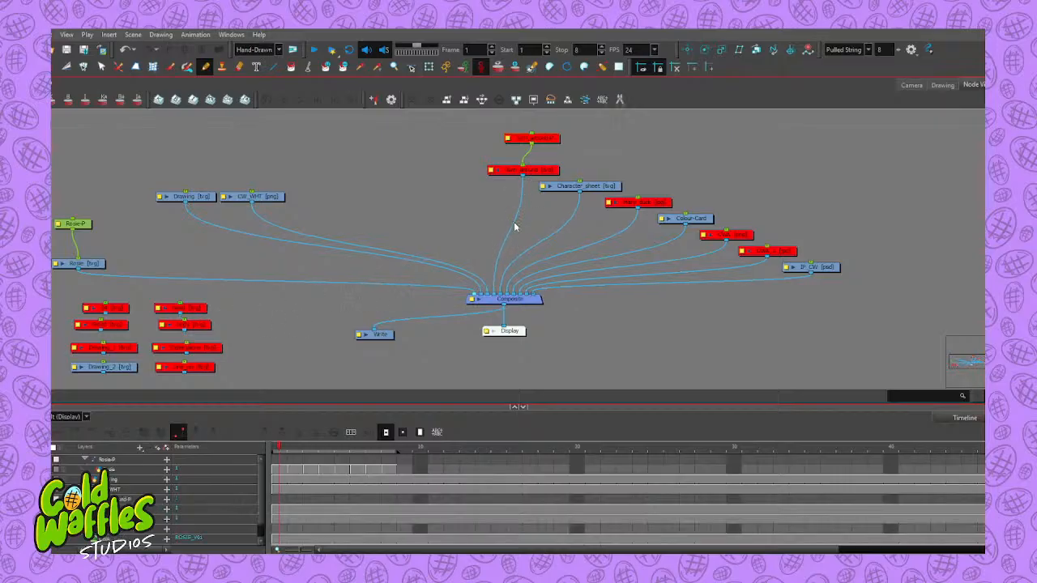
Delete the connections from Character_sheet and the red node beside it to the Composite
{"action": "left_click", "coordinate": [578, 209]}
{"action": "key", "text": "Delete"}
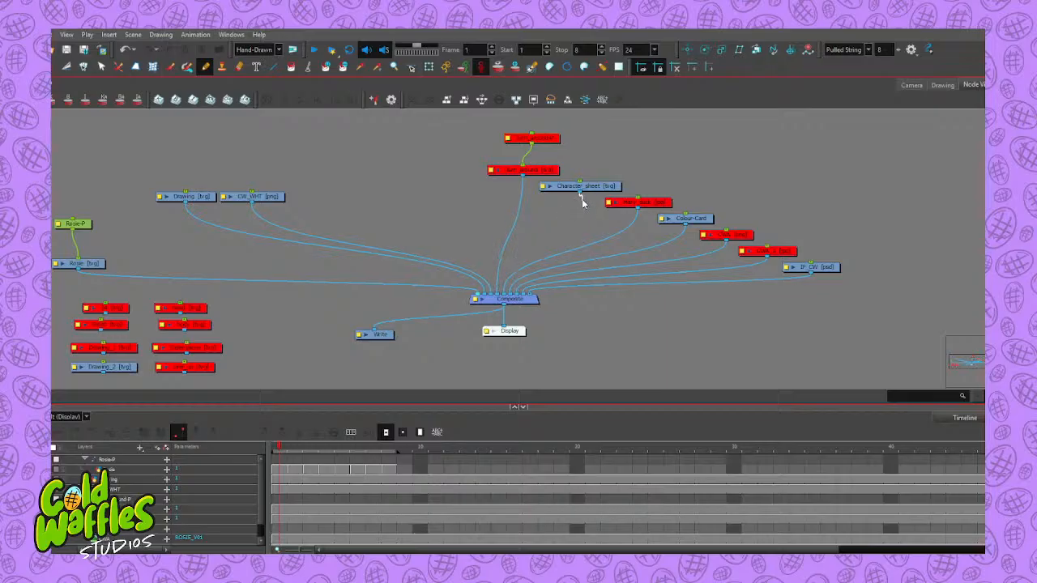
{"action": "left_click", "coordinate": [623, 230]}
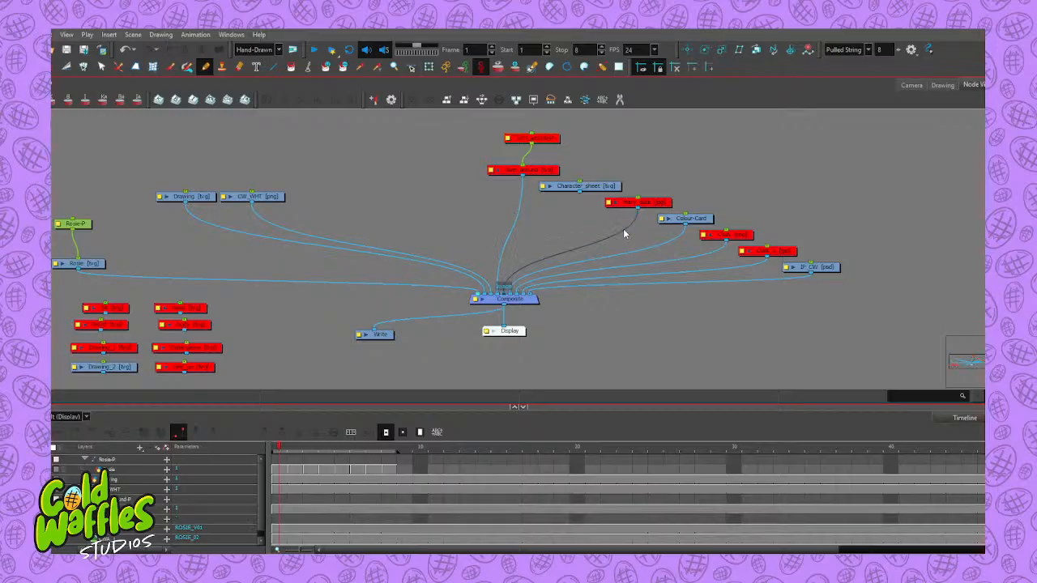
{"action": "key", "text": "Delete"}
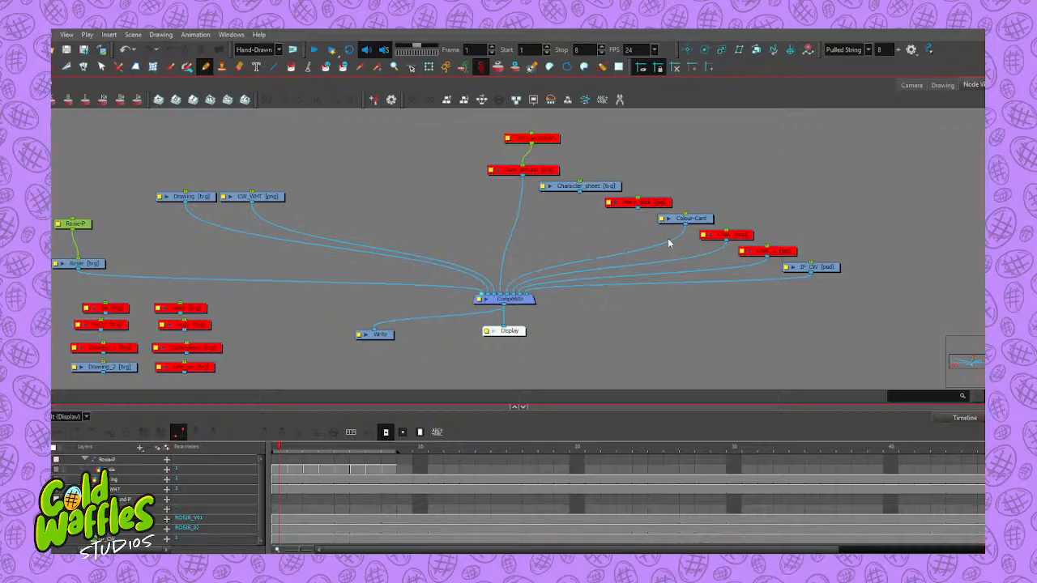
Move the Colour-Card node closer to the Composite and reconnect Character_sheet to the Composite's inputs
{"action": "left_click_drag", "start_coordinate": [702, 220], "coordinate": [574, 227]}
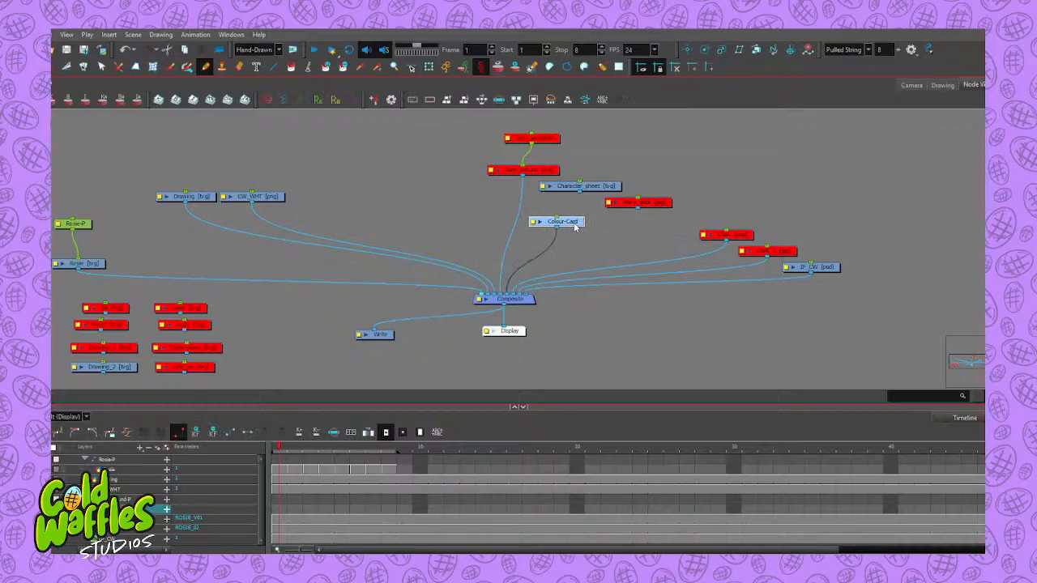
{"action": "scroll", "coordinate": [582, 220], "scroll_direction": "down", "scroll_amount": 3}
{"action": "scroll", "coordinate": [584, 215], "scroll_direction": "up", "scroll_amount": 3}
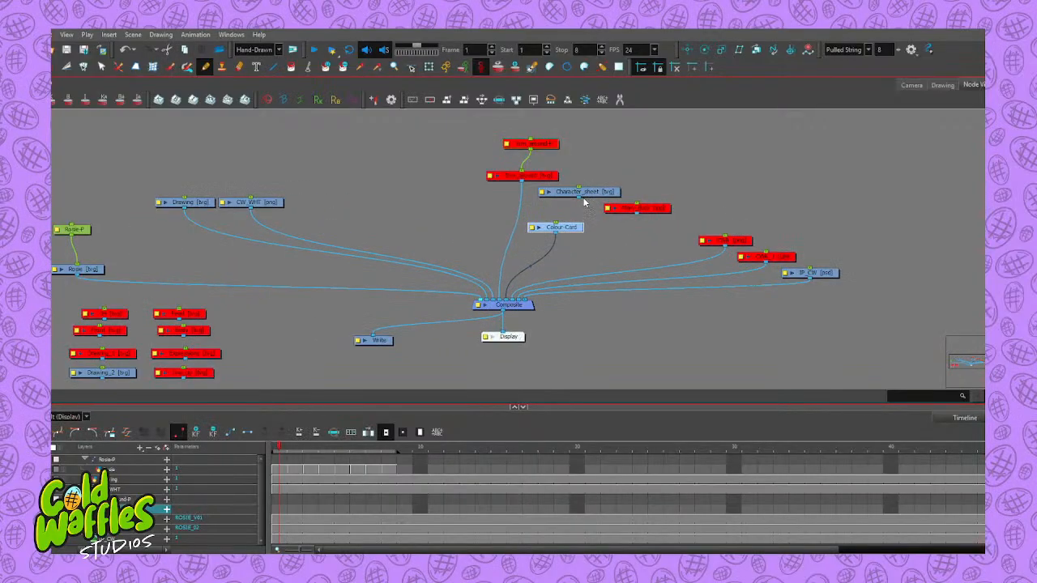
{"action": "left_click_drag", "start_coordinate": [577, 199], "coordinate": [501, 285]}
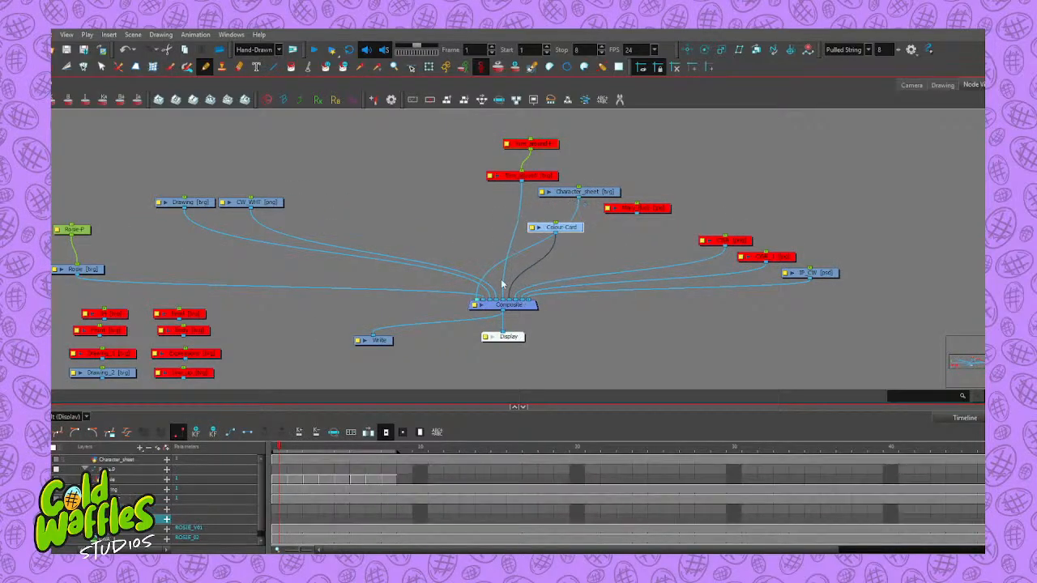
Compare the scene in the camera and drawing views to examine the effect of the rewired network
{"action": "left_click", "coordinate": [911, 85]}
{"action": "scroll", "coordinate": [459, 261], "scroll_direction": "down", "scroll_amount": 5}
{"action": "scroll", "coordinate": [465, 252], "scroll_direction": "up", "scroll_amount": 3}
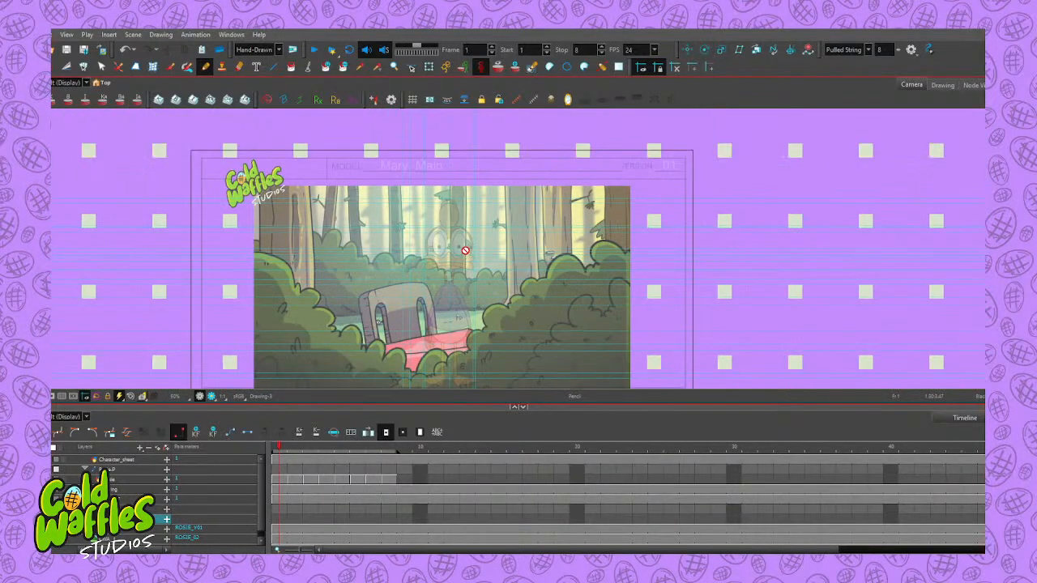
{"action": "left_click", "coordinate": [941, 87]}
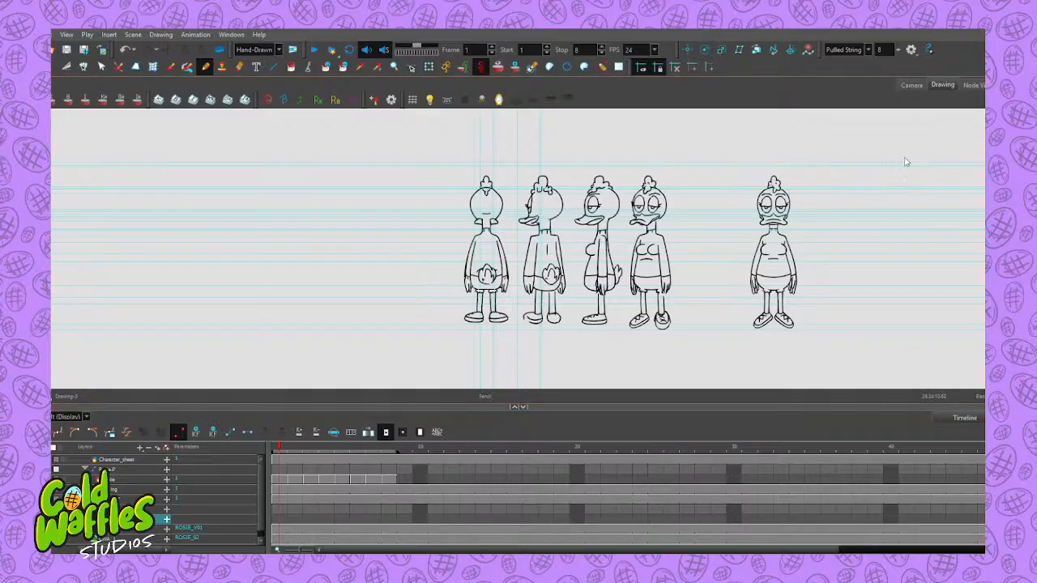
{"action": "left_click", "coordinate": [972, 85]}
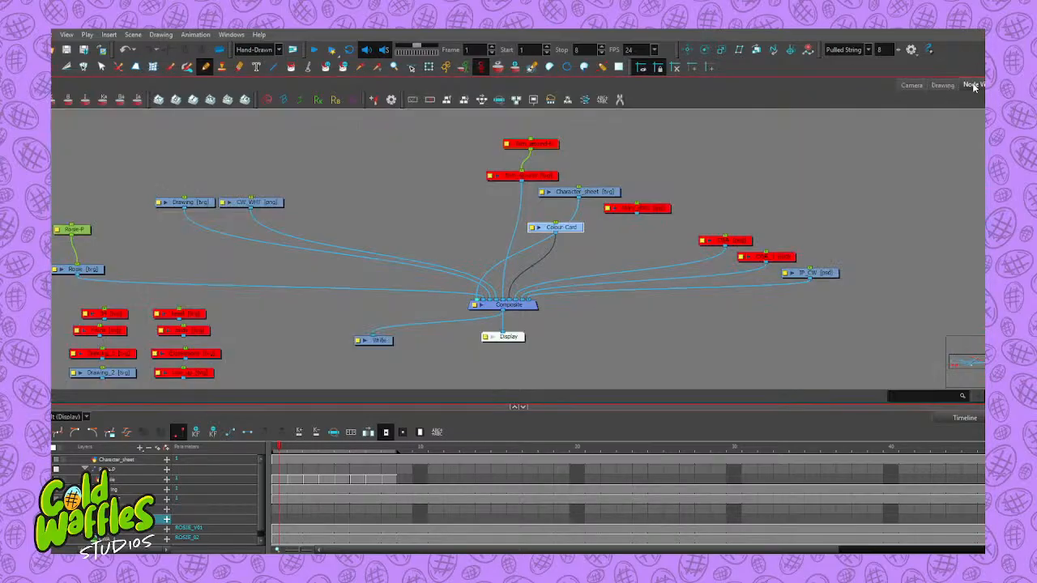
{"action": "left_click", "coordinate": [914, 86]}
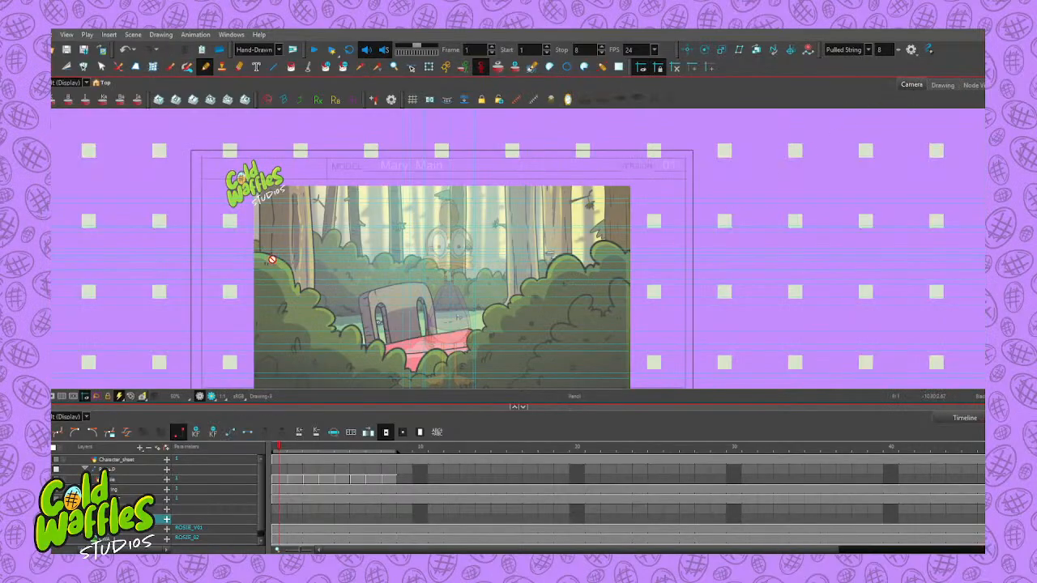
{"action": "scroll", "coordinate": [434, 308], "scroll_direction": "down", "scroll_amount": 6}
{"action": "scroll", "coordinate": [383, 246], "scroll_direction": "up", "scroll_amount": 8}
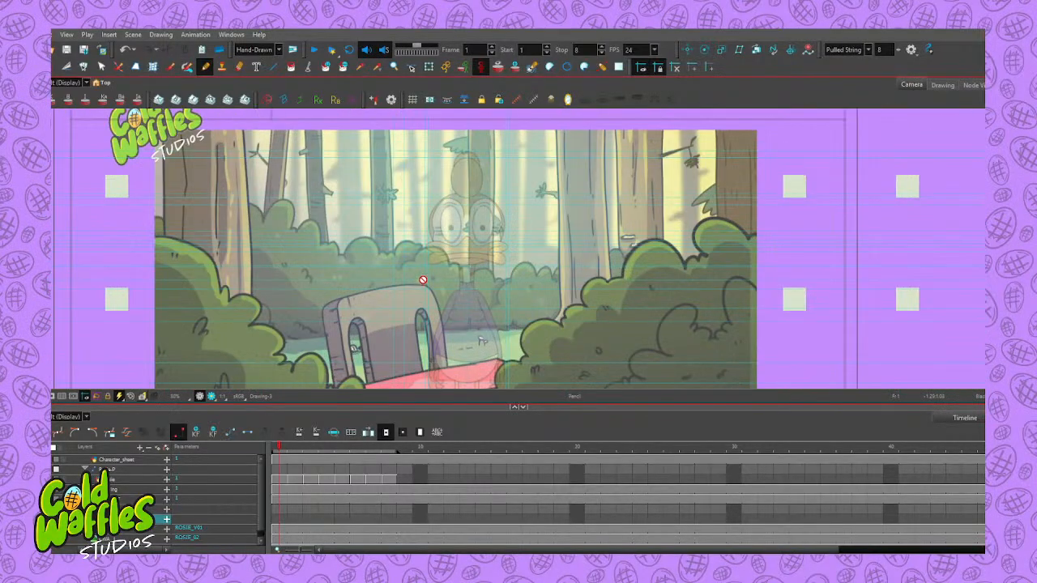
{"action": "scroll", "coordinate": [432, 255], "scroll_direction": "down", "scroll_amount": 2}
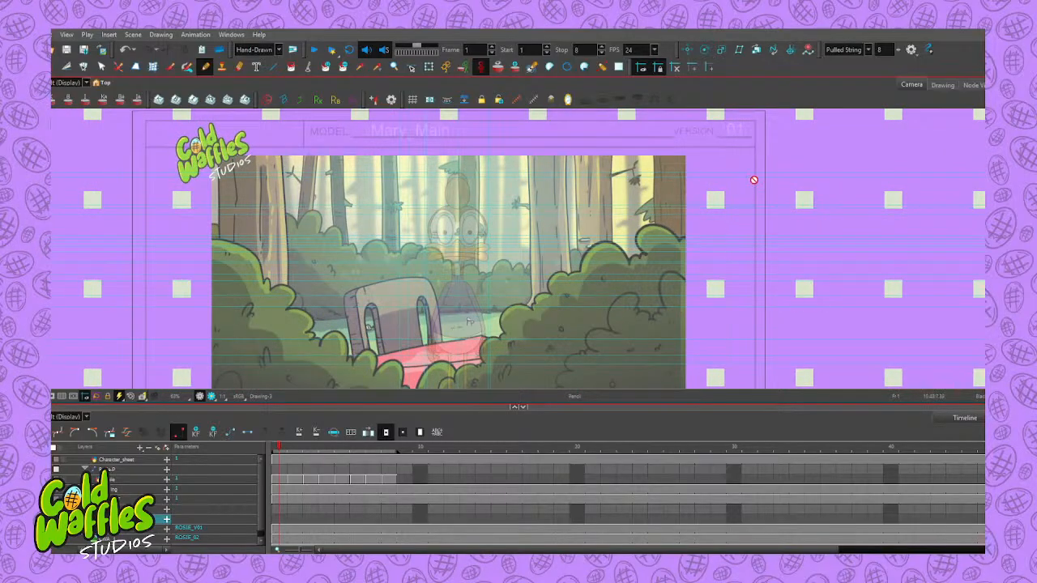
{"action": "scroll", "coordinate": [531, 275], "scroll_direction": "up", "scroll_amount": 2}
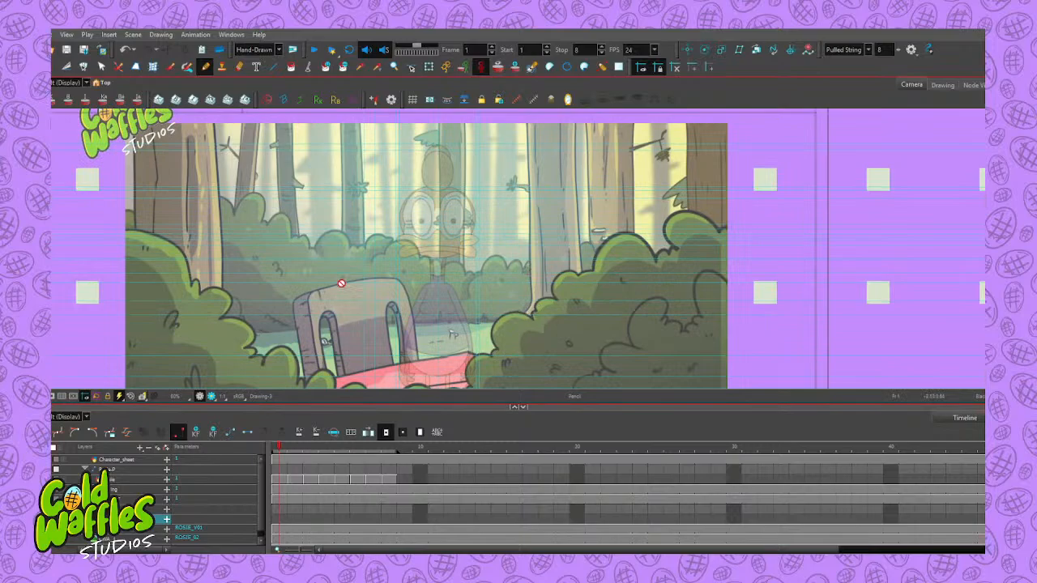
{"action": "scroll", "coordinate": [474, 277], "scroll_direction": "down", "scroll_amount": 3}
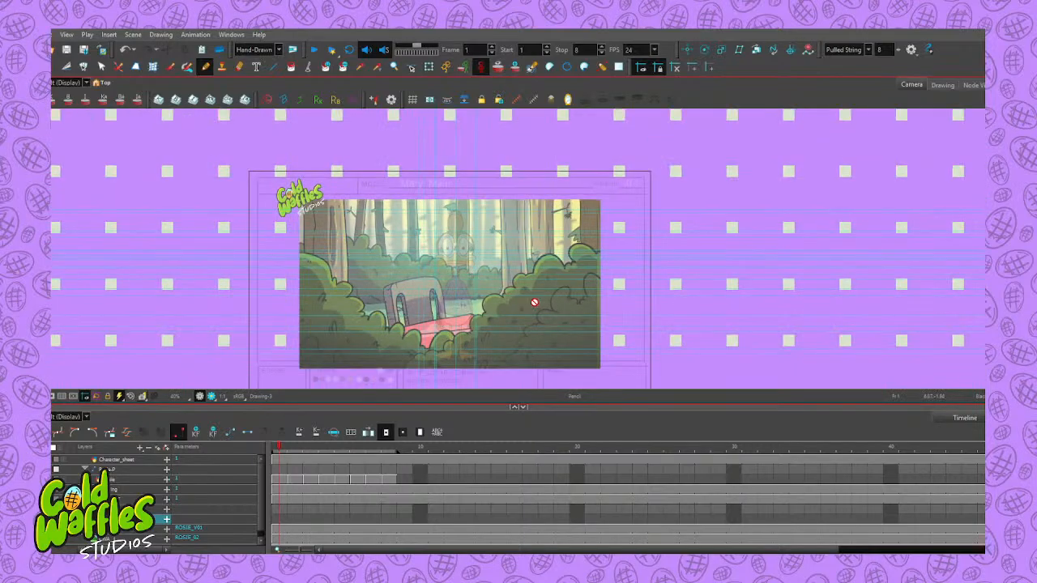
{"action": "scroll", "coordinate": [531, 300], "scroll_direction": "up", "scroll_amount": 2}
{"action": "scroll", "coordinate": [521, 291], "scroll_direction": "down", "scroll_amount": 1}
{"action": "scroll", "coordinate": [489, 289], "scroll_direction": "up", "scroll_amount": 1}
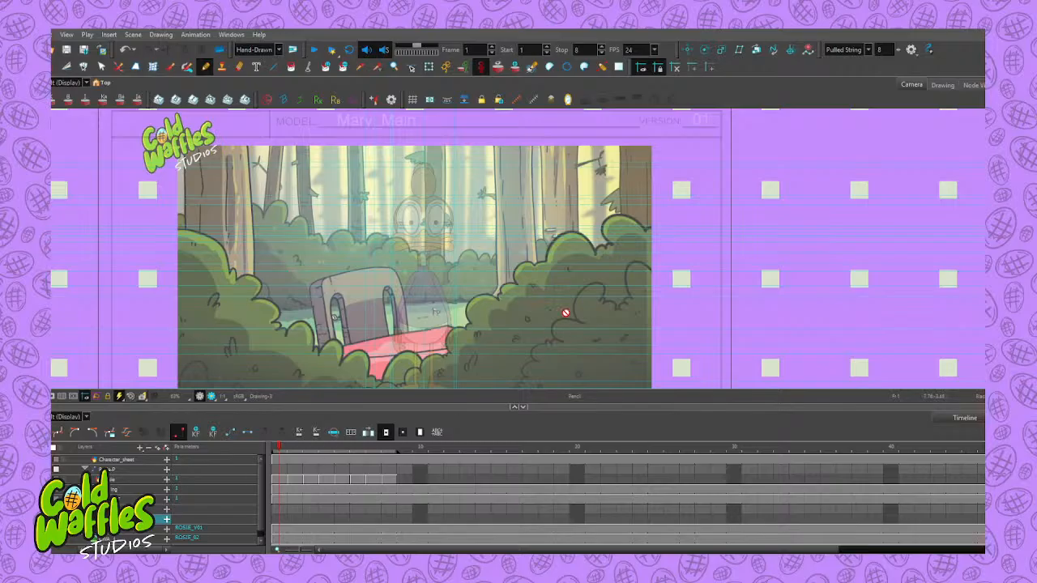
Rearrange the nodes around the Composite in the node view, placing Character_sheet beside the Composite at its lower right
{"action": "left_click", "coordinate": [972, 85]}
{"action": "left_click_drag", "start_coordinate": [570, 233], "coordinate": [618, 237]}
{"action": "left_click_drag", "start_coordinate": [606, 197], "coordinate": [469, 192]}
{"action": "mouse_move", "coordinate": [479, 305]}
{"action": "left_mouse_down"}
{"action": "mouse_move", "coordinate": [600, 257]}
{"action": "mouse_move", "coordinate": [478, 301]}
{"action": "mouse_move", "coordinate": [496, 300]}
{"action": "left_mouse_up"}
{"action": "left_click_drag", "start_coordinate": [468, 193], "coordinate": [665, 333]}
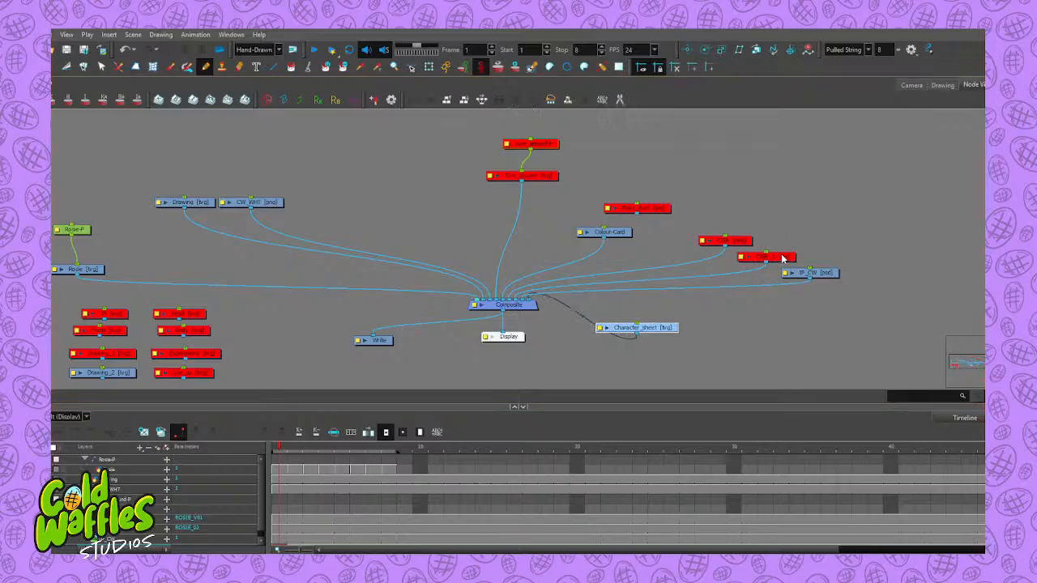
Park the three red nodes from the fan's right side above it and disconnect them and the red node above the Composite
{"action": "left_click_drag", "start_coordinate": [783, 259], "coordinate": [765, 137]}
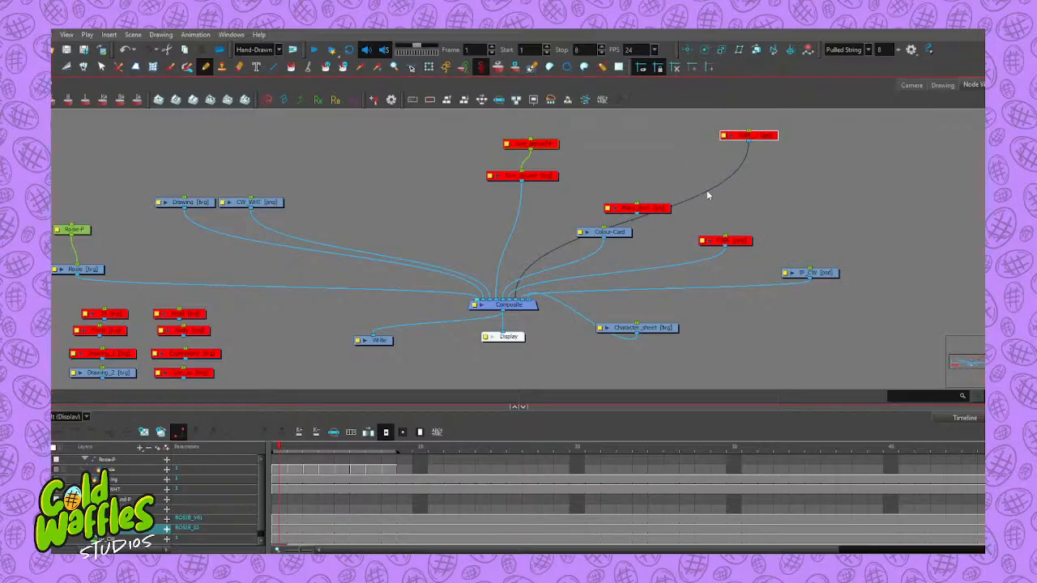
{"action": "left_click_drag", "start_coordinate": [658, 208], "coordinate": [706, 119]}
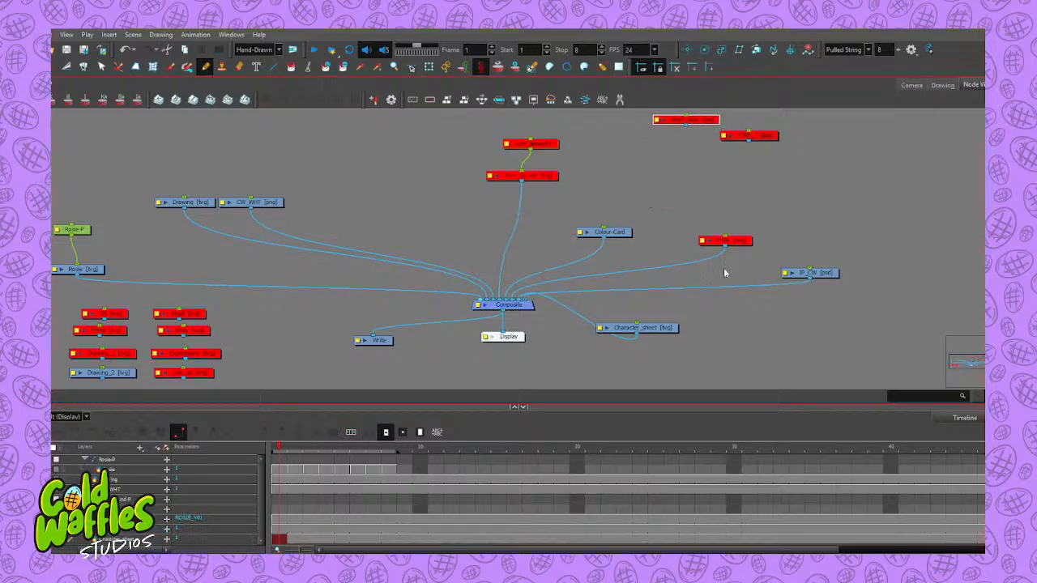
{"action": "left_click", "coordinate": [761, 252]}
{"action": "left_click_drag", "start_coordinate": [700, 261], "coordinate": [773, 145]}
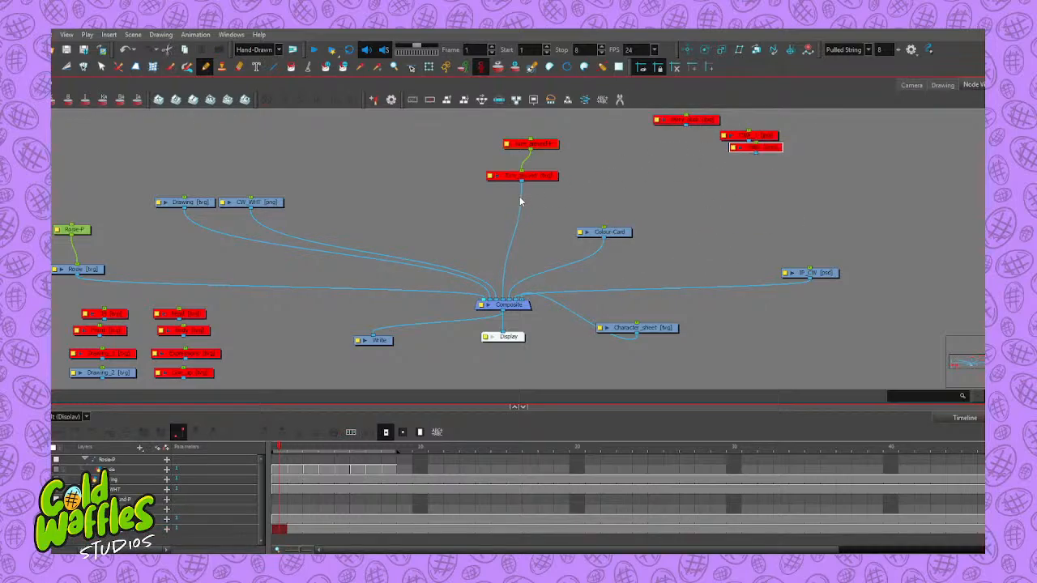
{"action": "left_click_drag", "start_coordinate": [520, 203], "coordinate": [536, 188]}
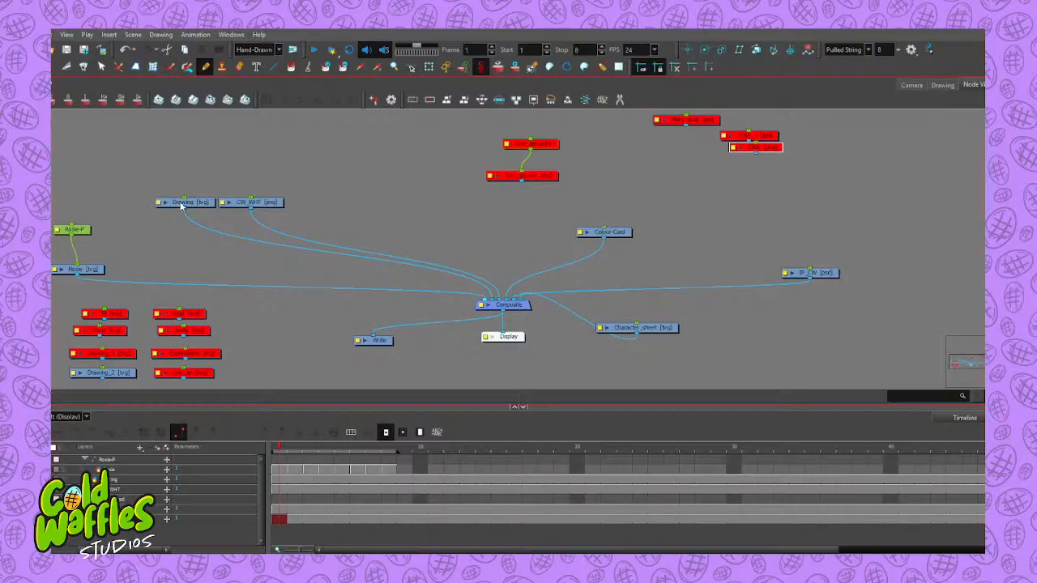
Disconnect the IP_CW node from the Composite and move Character_sheet up beneath it
{"action": "left_click", "coordinate": [267, 204]}
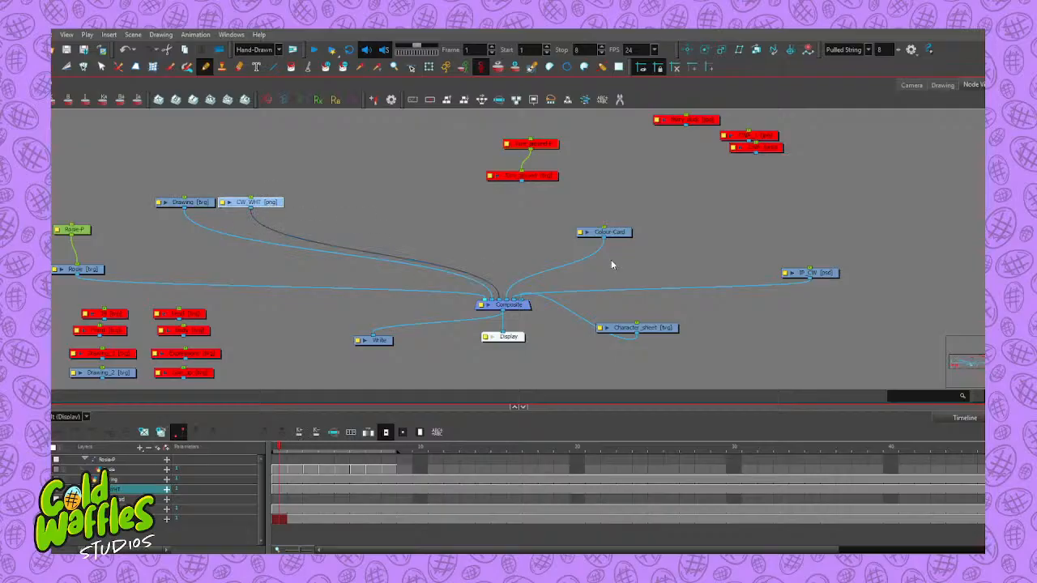
{"action": "left_click_drag", "start_coordinate": [805, 276], "coordinate": [762, 240]}
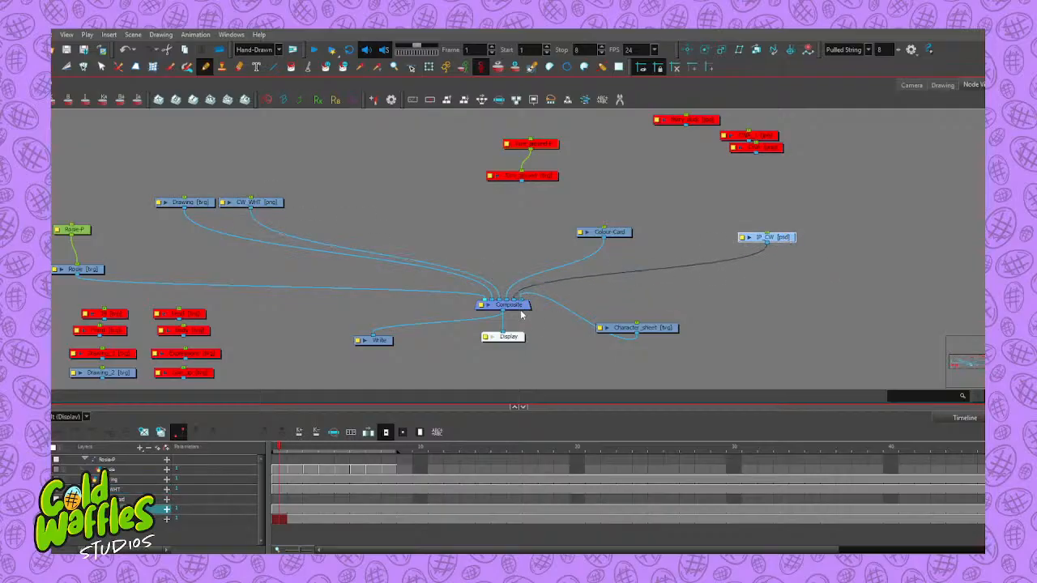
{"action": "left_click_drag", "start_coordinate": [514, 300], "coordinate": [741, 261]}
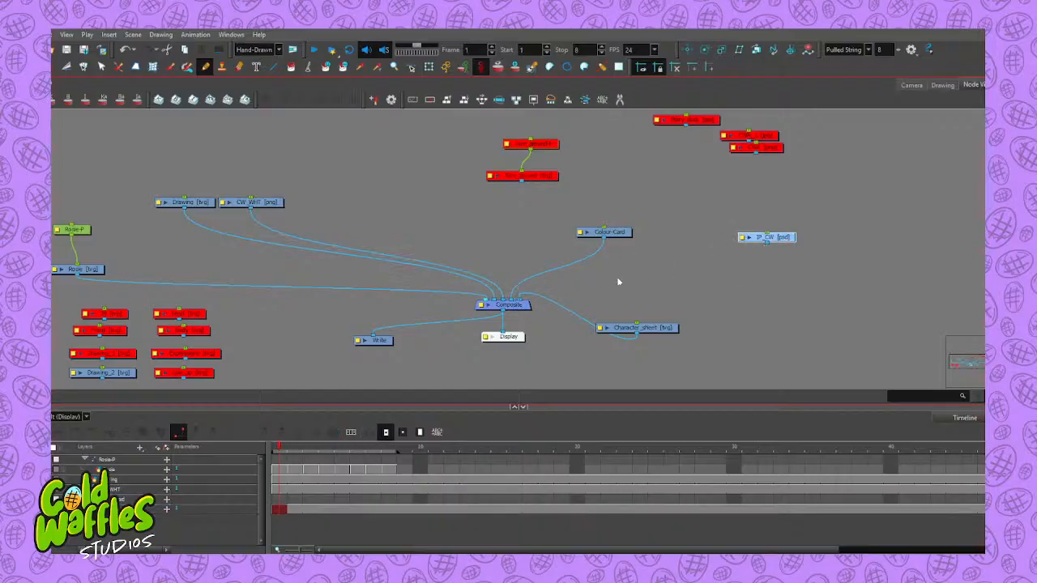
{"action": "left_click_drag", "start_coordinate": [653, 328], "coordinate": [712, 274]}
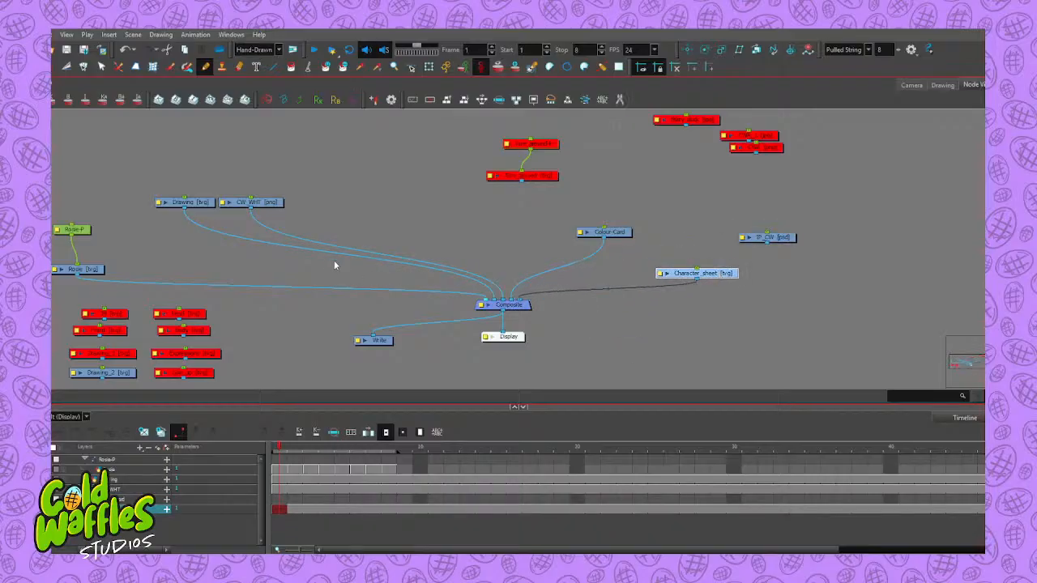
Reconnect CW_WHT to an input further right on the Composite and place the node beside Character_sheet
{"action": "mouse_move", "coordinate": [265, 204]}
{"action": "left_mouse_down"}
{"action": "mouse_move", "coordinate": [330, 200]}
{"action": "mouse_move", "coordinate": [443, 230]}
{"action": "mouse_move", "coordinate": [515, 230]}
{"action": "left_mouse_up"}
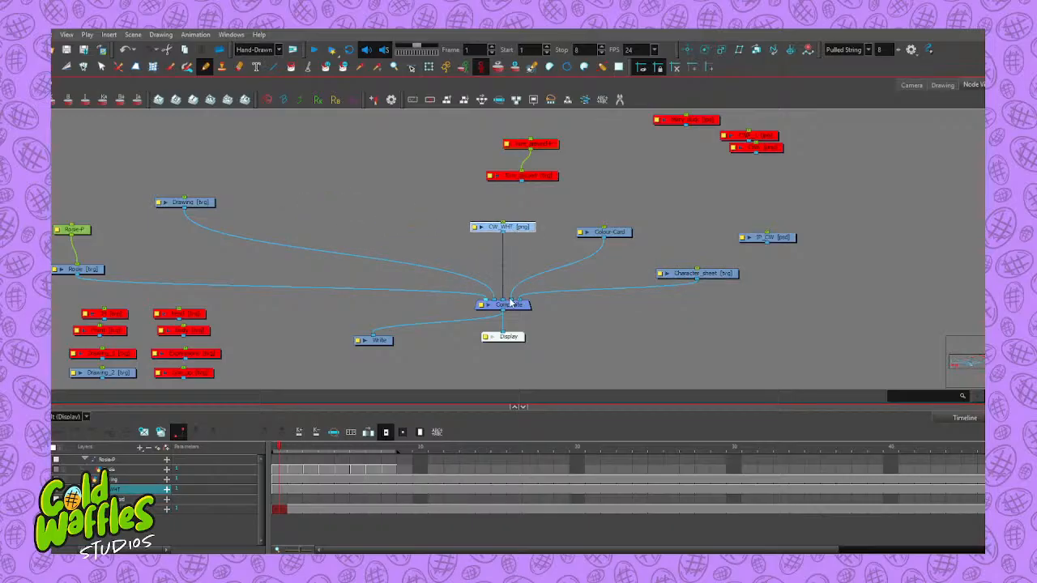
{"action": "mouse_move", "coordinate": [505, 299]}
{"action": "left_mouse_down"}
{"action": "mouse_move", "coordinate": [521, 292]}
{"action": "mouse_move", "coordinate": [511, 299]}
{"action": "left_mouse_up"}
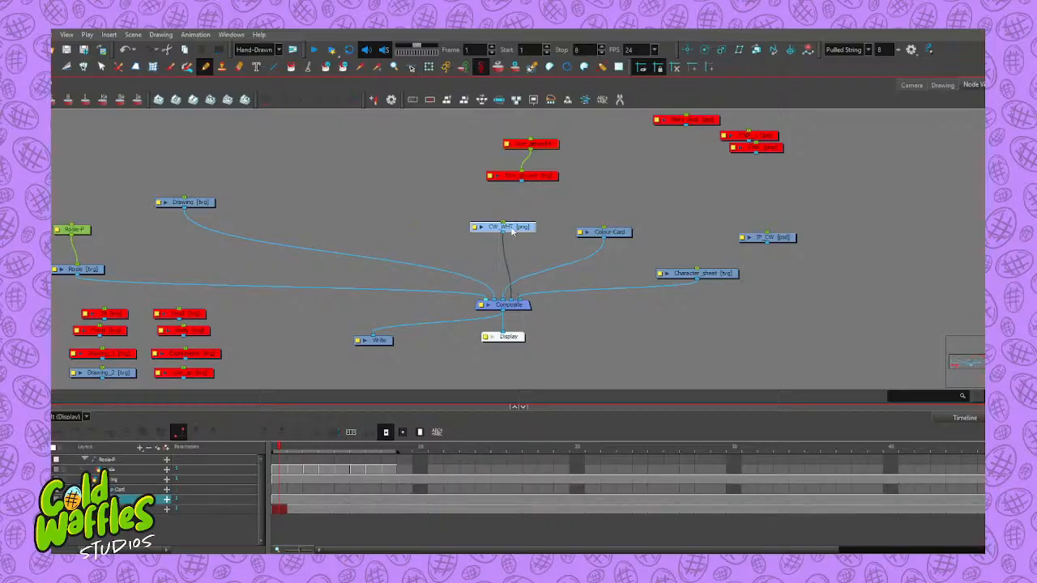
{"action": "left_click_drag", "start_coordinate": [512, 227], "coordinate": [838, 279]}
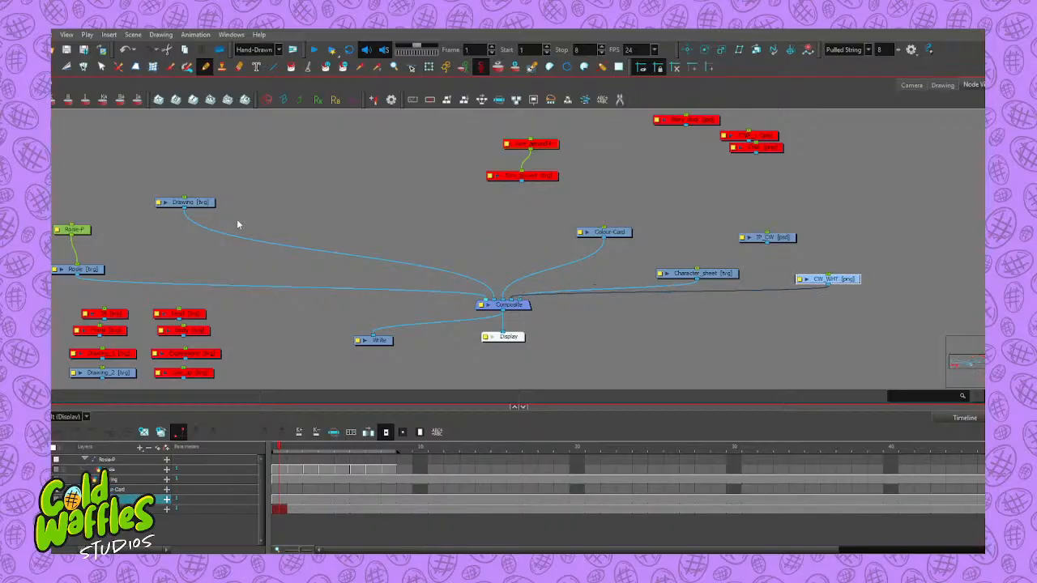
Select the Drawing node and delete its artwork with the Mary_Main text and colour swatches from the model sheet
{"action": "left_click", "coordinate": [192, 204]}
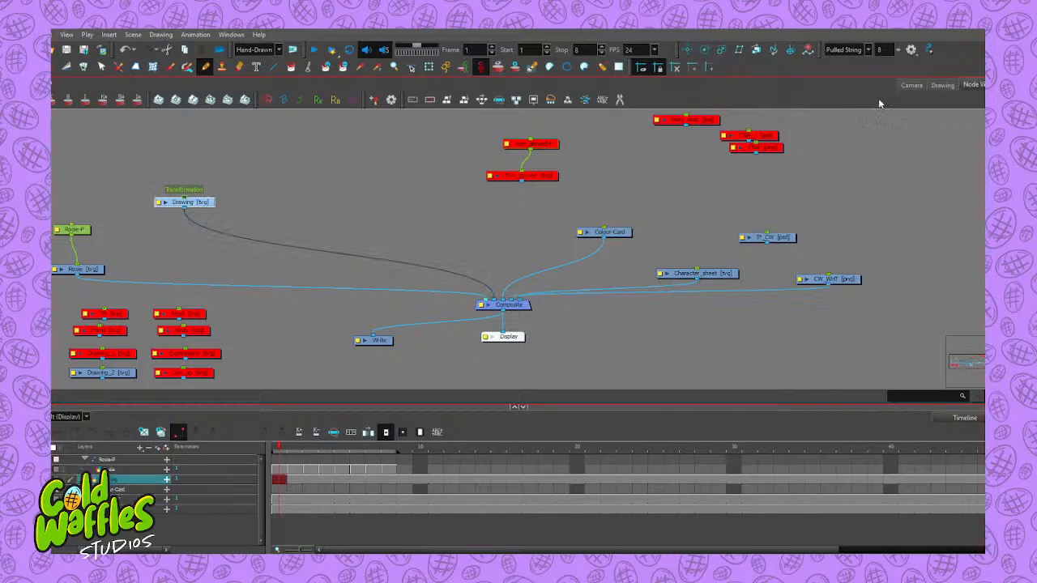
{"action": "left_click", "coordinate": [910, 85]}
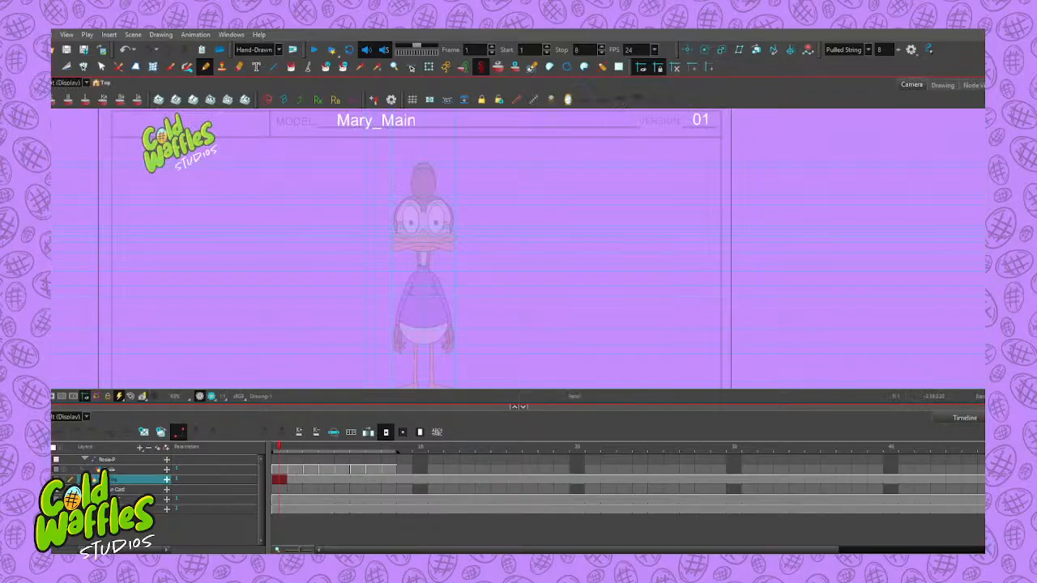
{"action": "scroll", "coordinate": [343, 224], "scroll_direction": "down", "scroll_amount": 4}
{"action": "scroll", "coordinate": [344, 223], "scroll_direction": "up", "scroll_amount": 2}
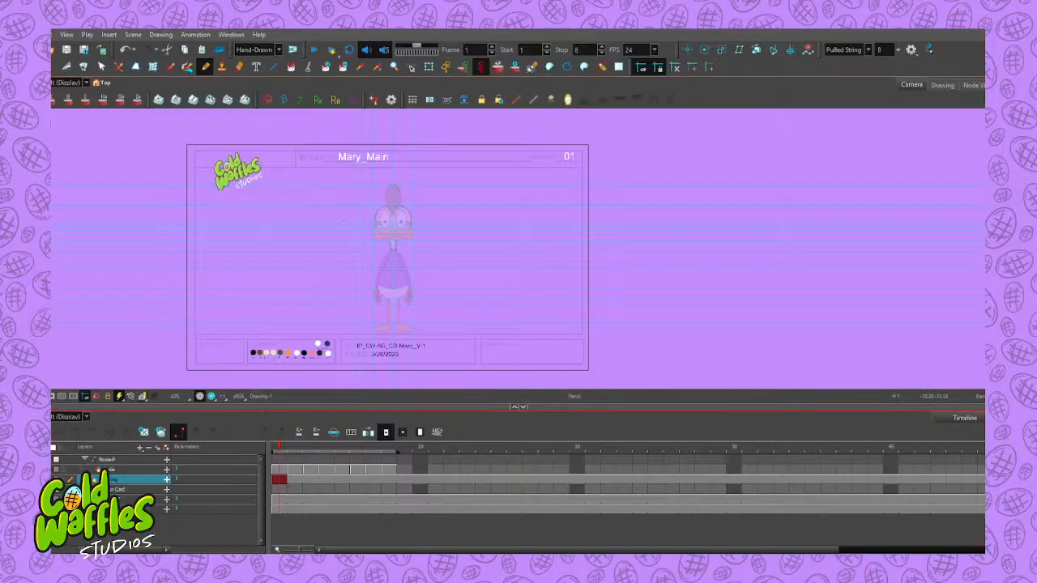
{"action": "key", "text": "Delete"}
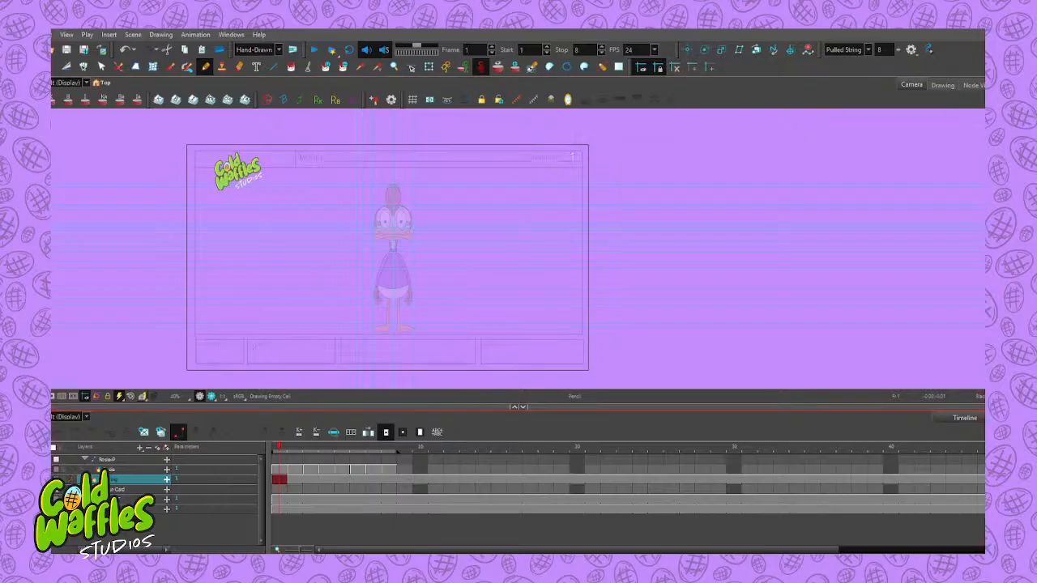
Move the emptied Drawing node, the Rosie nodes, Write and Display closer around the Composite
{"action": "left_click", "coordinate": [974, 85]}
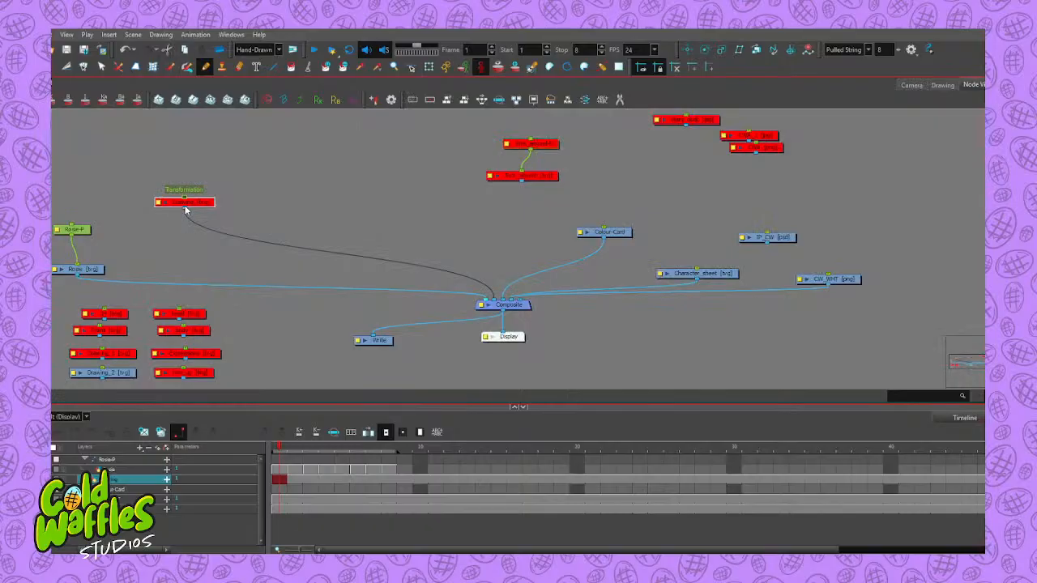
{"action": "left_click_drag", "start_coordinate": [188, 207], "coordinate": [427, 218]}
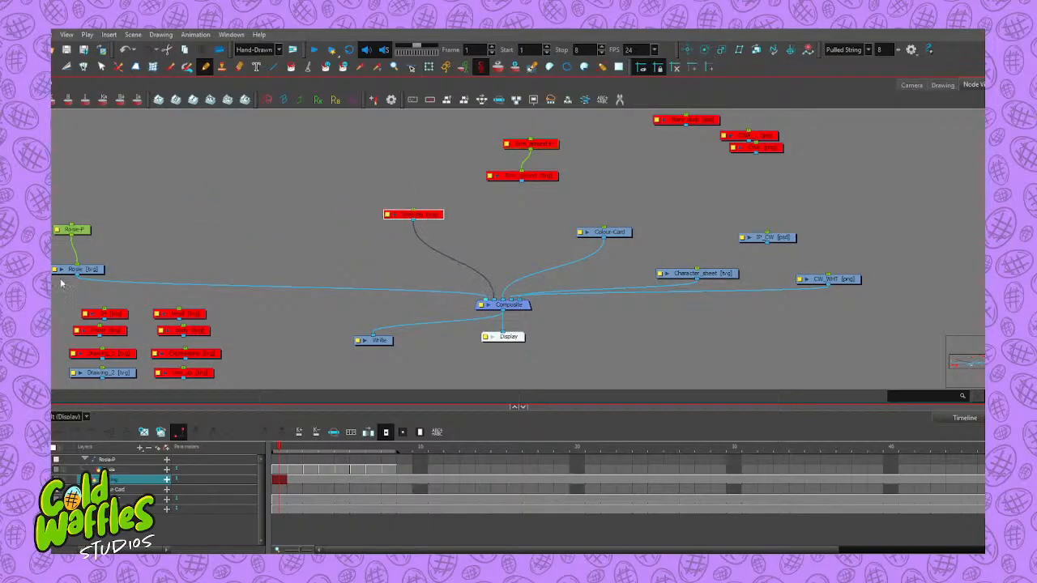
{"action": "left_click_drag", "start_coordinate": [88, 185], "coordinate": [319, 259]}
{"action": "left_click_drag", "start_coordinate": [380, 340], "coordinate": [492, 362]}
{"action": "left_click_drag", "start_coordinate": [510, 337], "coordinate": [584, 371]}
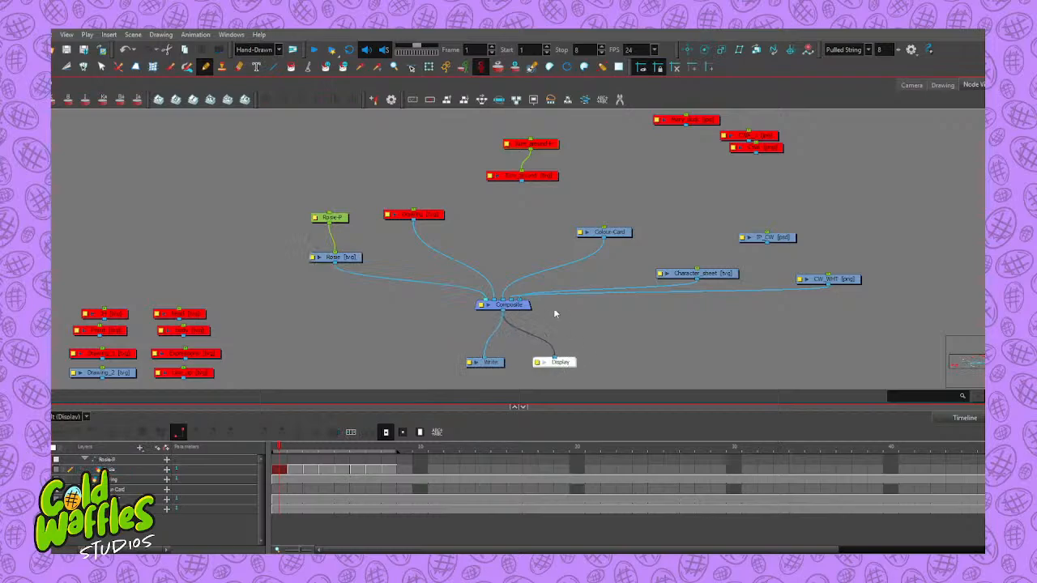
Gather Colour-Card, CW_WHT and Character_sheet close to the Composite, with CW_WHT between the other two
{"action": "scroll", "coordinate": [543, 293], "scroll_direction": "down", "scroll_amount": 2}
{"action": "left_click_drag", "start_coordinate": [585, 246], "coordinate": [511, 245]}
{"action": "left_click_drag", "start_coordinate": [670, 279], "coordinate": [580, 258]}
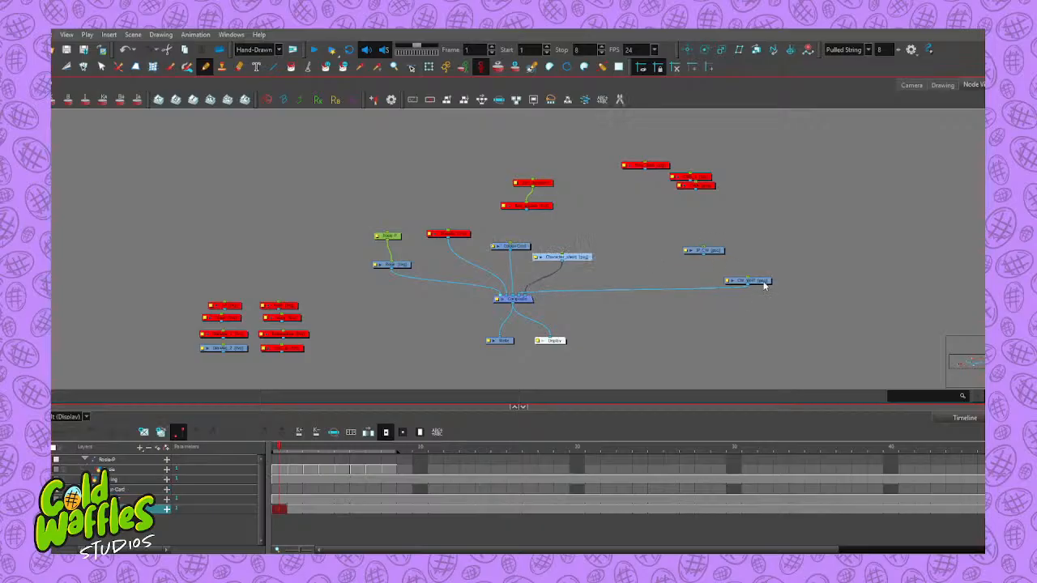
{"action": "left_click_drag", "start_coordinate": [764, 285], "coordinate": [631, 280]}
{"action": "left_click_drag", "start_coordinate": [533, 269], "coordinate": [571, 268]}
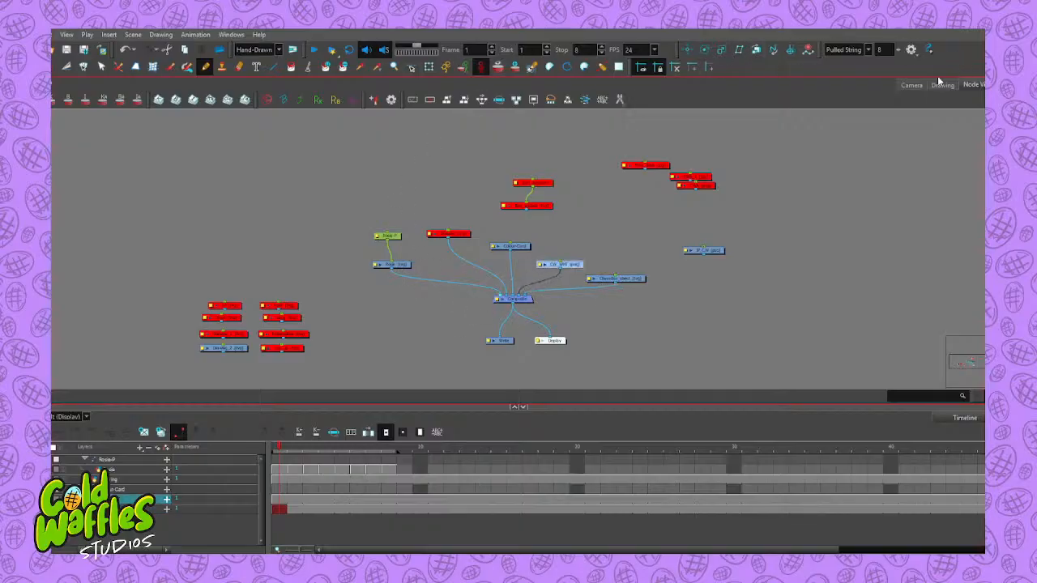
Collapse the Rosie-P layer in the timeline and add a drawing layer named Rosie_Head above it
{"action": "left_click", "coordinate": [907, 86]}
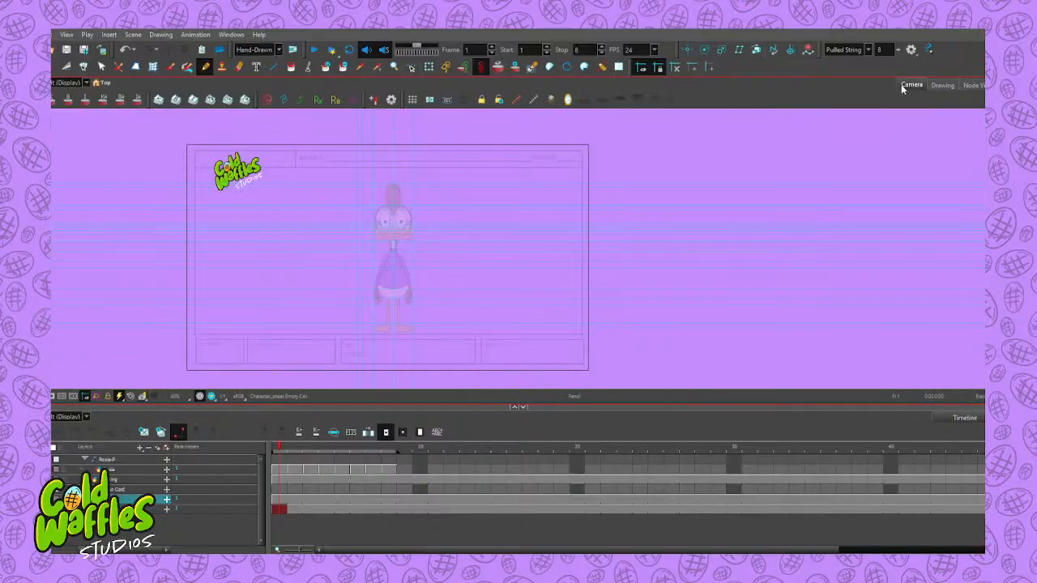
{"action": "left_click", "coordinate": [87, 460]}
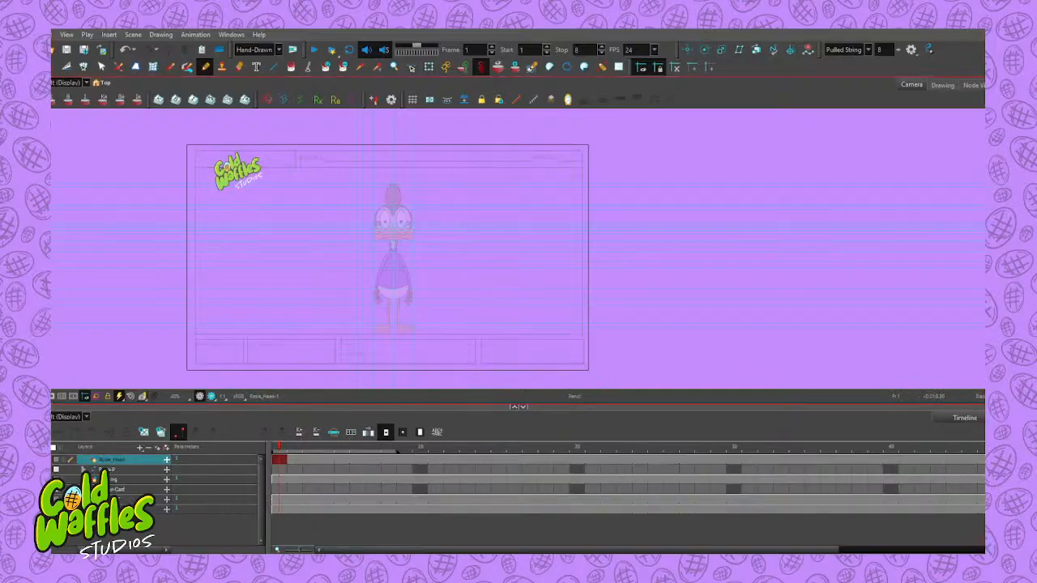
{"action": "scroll", "coordinate": [375, 186], "scroll_direction": "up", "scroll_amount": 4}
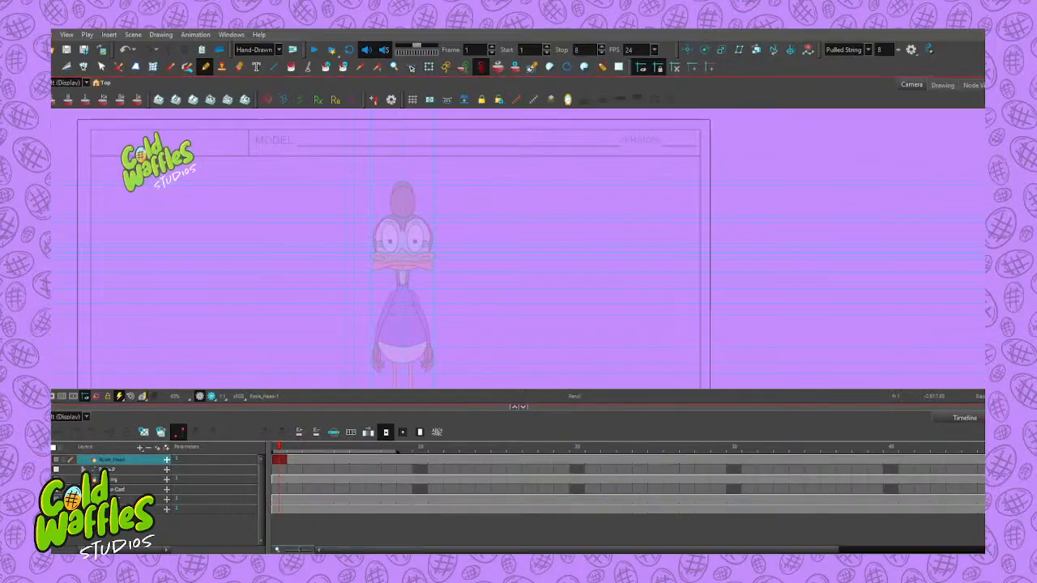
Draw an unfilled black circle with the Ellipse tool over the duck's face on the Rosie_Head layer
{"action": "left_click", "coordinate": [566, 67]}
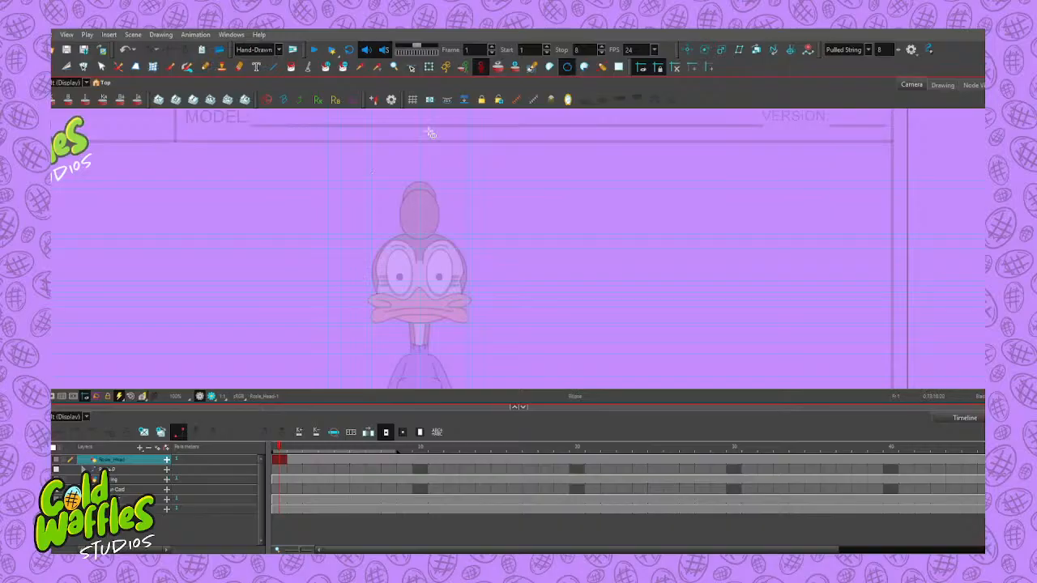
{"action": "left_click_drag", "start_coordinate": [360, 209], "coordinate": [460, 297]}
{"action": "key", "text": "alt+t"}
{"action": "mouse_move", "coordinate": [446, 211]}
{"action": "left_mouse_down"}
{"action": "mouse_move", "coordinate": [366, 311]}
{"action": "mouse_move", "coordinate": [437, 220]}
{"action": "left_mouse_up"}
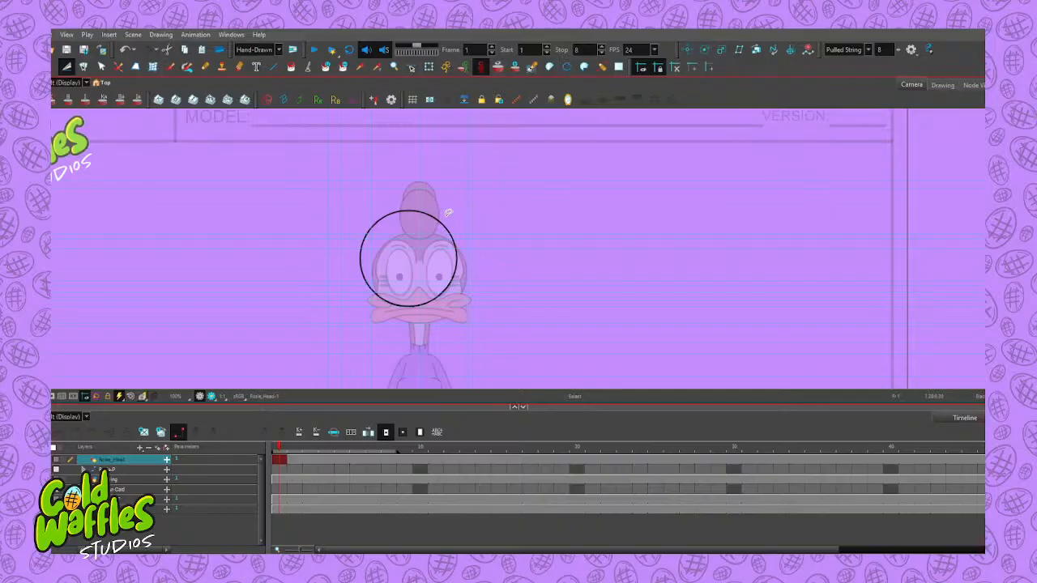
Select the circle and position it over the reference head, aligning it with the top and sides of the head
{"action": "key", "text": "alt+s"}
{"action": "left_click", "coordinate": [450, 243]}
{"action": "scroll", "coordinate": [451, 241], "scroll_direction": "up", "scroll_amount": 2}
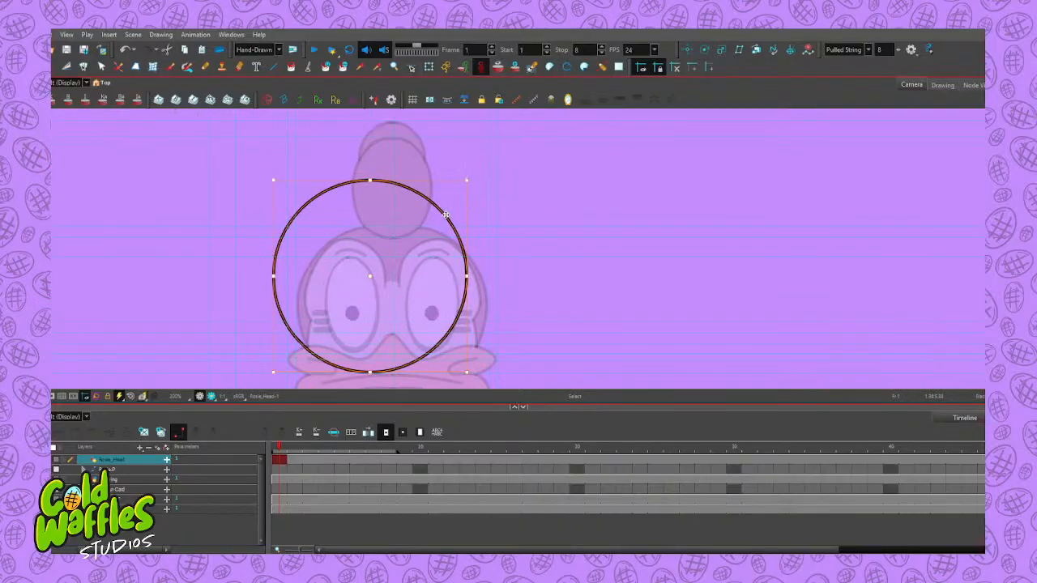
{"action": "key", "text": "Escape"}
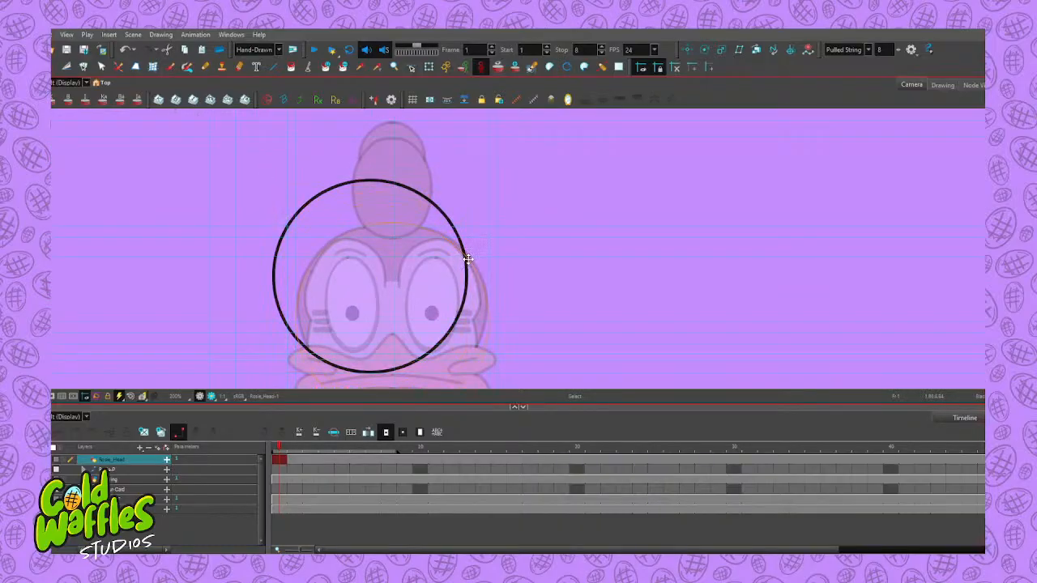
{"action": "key", "text": "ctrl+z"}
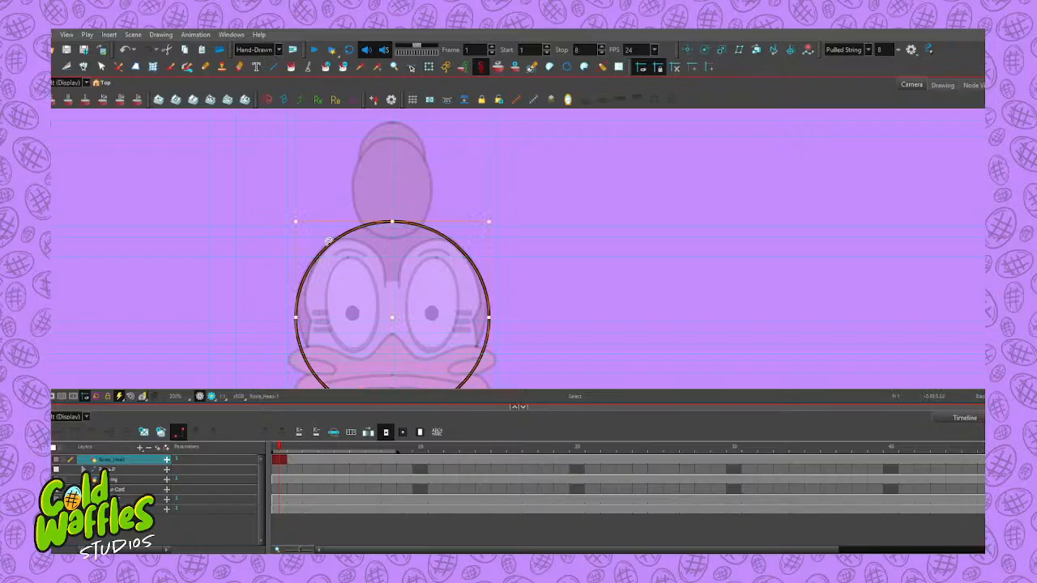
{"action": "left_click_drag", "start_coordinate": [330, 247], "coordinate": [328, 244]}
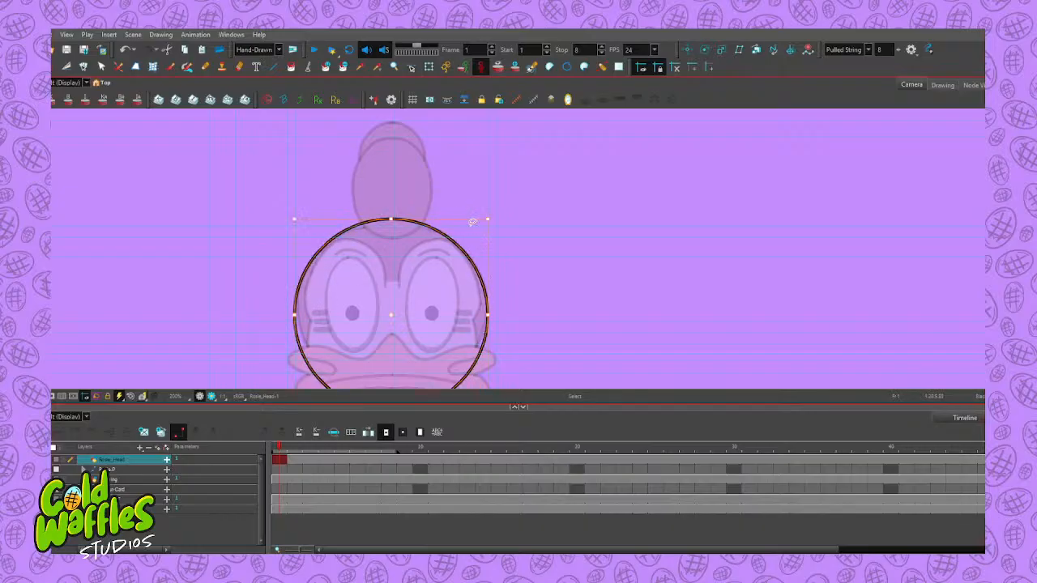
Reshape the right side of the Rosie_Head circle with the Contour Editor to follow the reference head's cheek
{"action": "key", "text": "alt+q"}
{"action": "scroll", "coordinate": [507, 338], "scroll_direction": "up", "scroll_amount": 3}
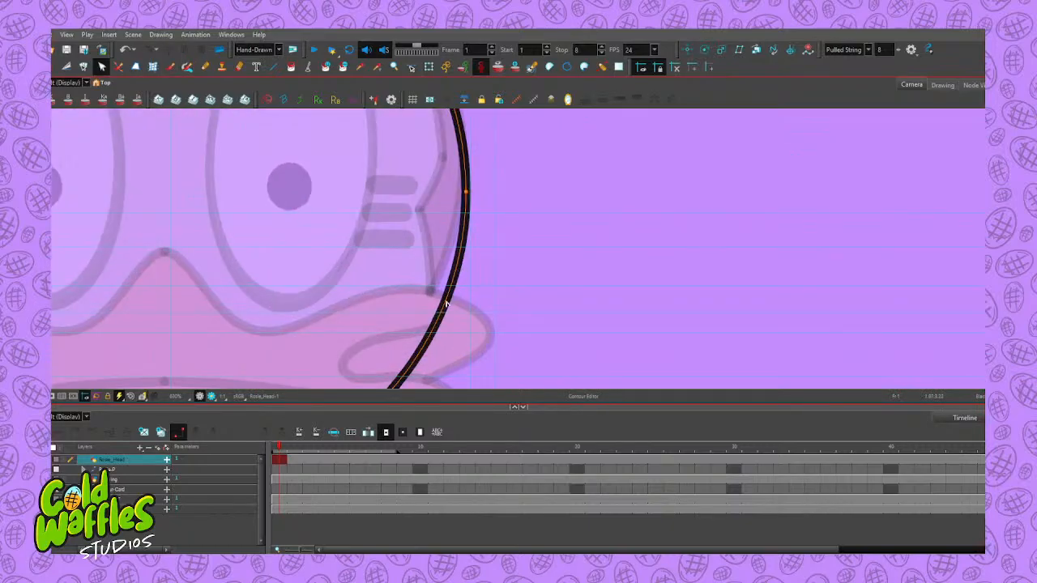
{"action": "left_click_drag", "start_coordinate": [446, 303], "coordinate": [432, 289]}
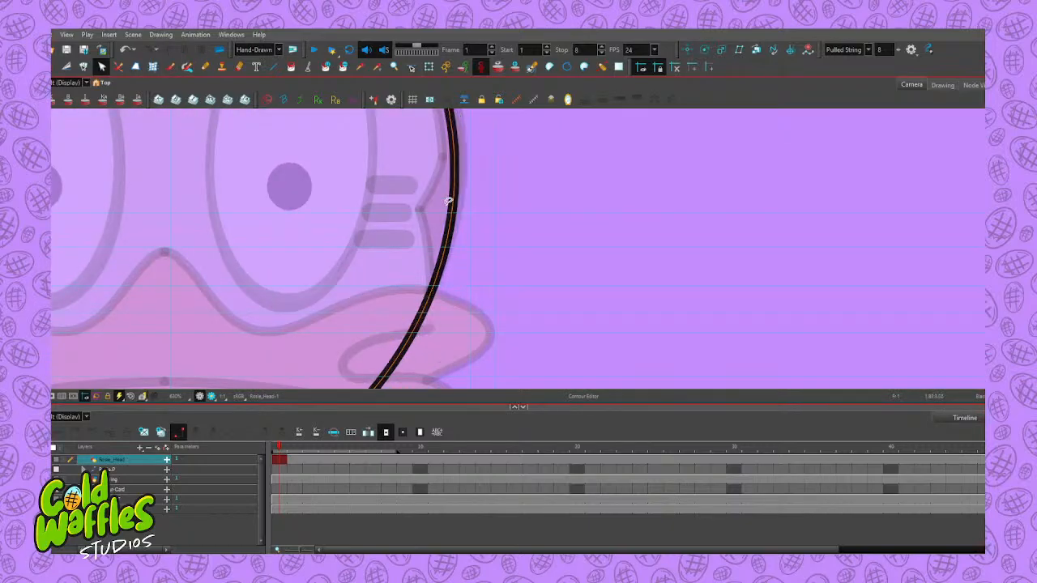
{"action": "left_click_drag", "start_coordinate": [454, 153], "coordinate": [462, 147]}
Lower the top point of the head outline onto the reference crown, flattening the top curve
{"action": "scroll", "coordinate": [468, 122], "scroll_direction": "down", "scroll_amount": 4}
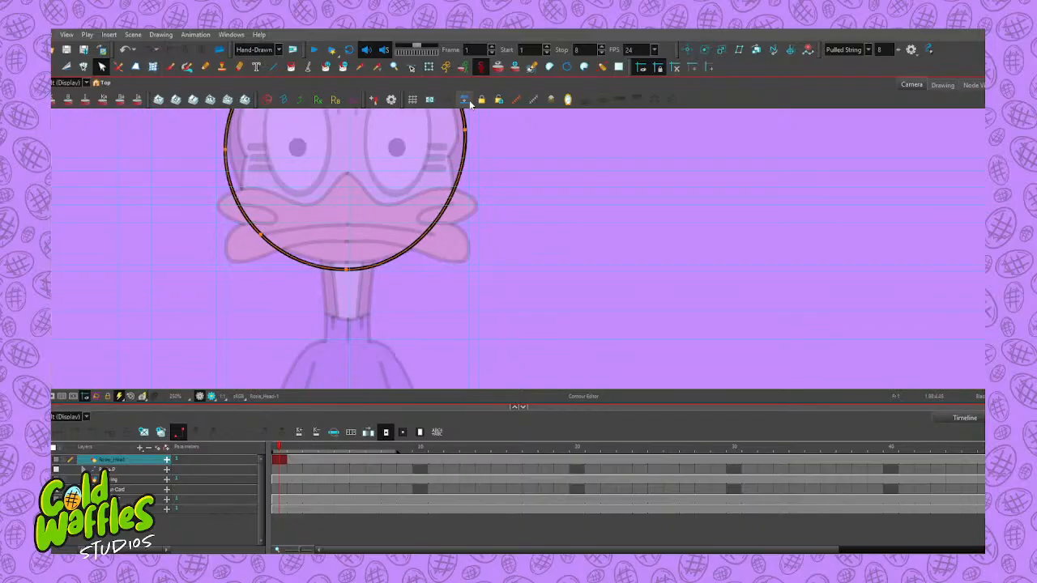
{"action": "left_click_drag", "start_coordinate": [358, 159], "coordinate": [429, 293]}
{"action": "scroll", "coordinate": [416, 180], "scroll_direction": "up", "scroll_amount": 2}
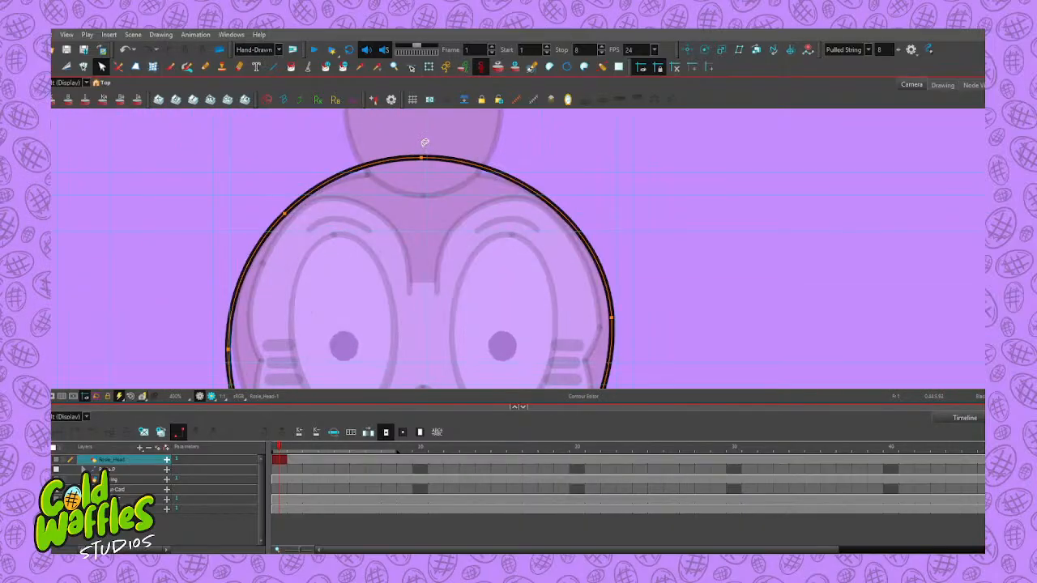
{"action": "scroll", "coordinate": [425, 142], "scroll_direction": "up", "scroll_amount": 1}
{"action": "left_click_drag", "start_coordinate": [422, 167], "coordinate": [423, 183]}
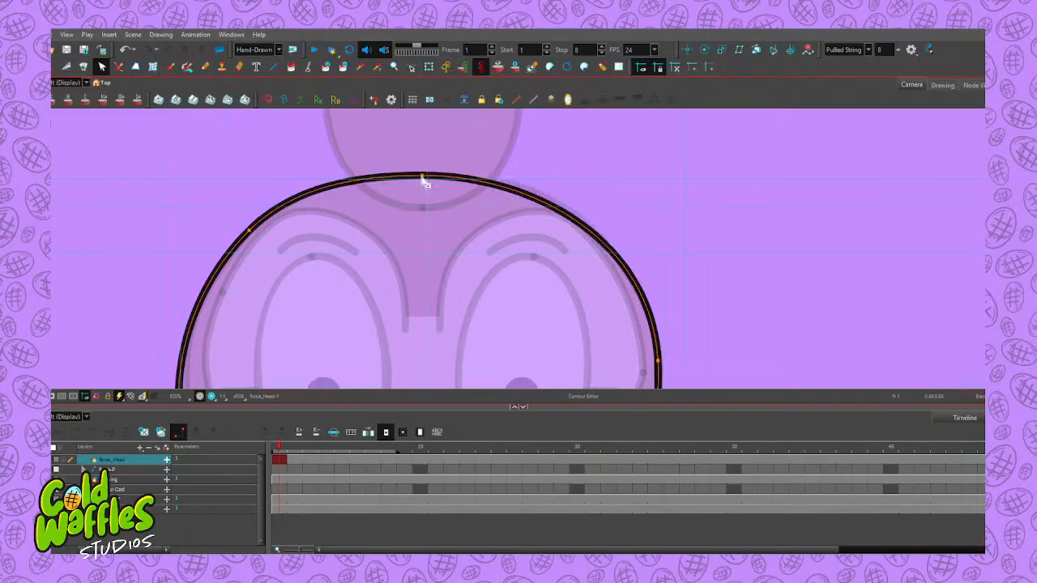
Pull the left side of the head outline inward to the reference cheek and adjust its upper-left curve handle
{"action": "scroll", "coordinate": [424, 184], "scroll_direction": "down", "scroll_amount": 3}
{"action": "scroll", "coordinate": [376, 234], "scroll_direction": "up", "scroll_amount": 3}
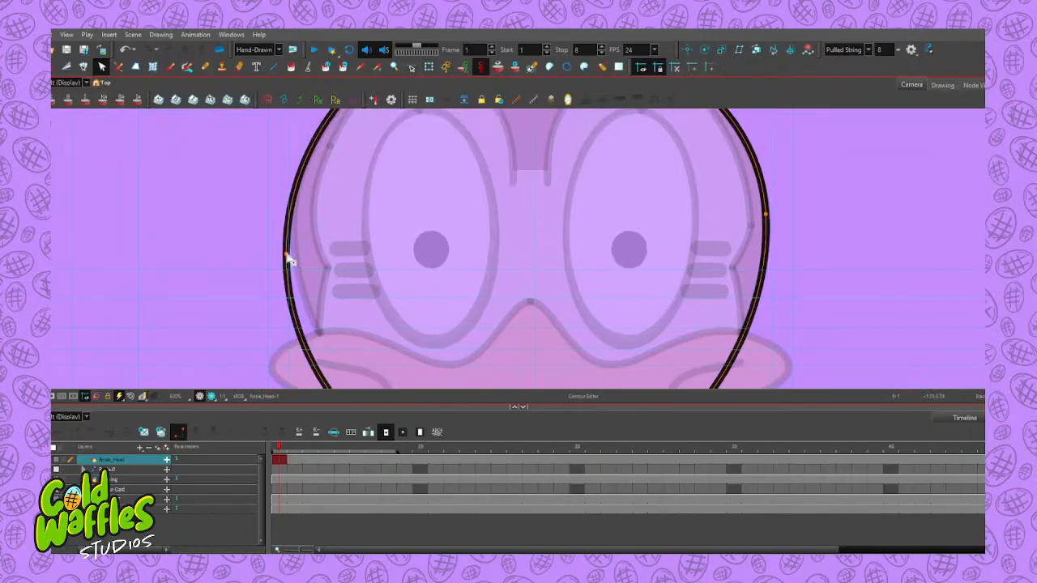
{"action": "left_click_drag", "start_coordinate": [287, 255], "coordinate": [291, 253]}
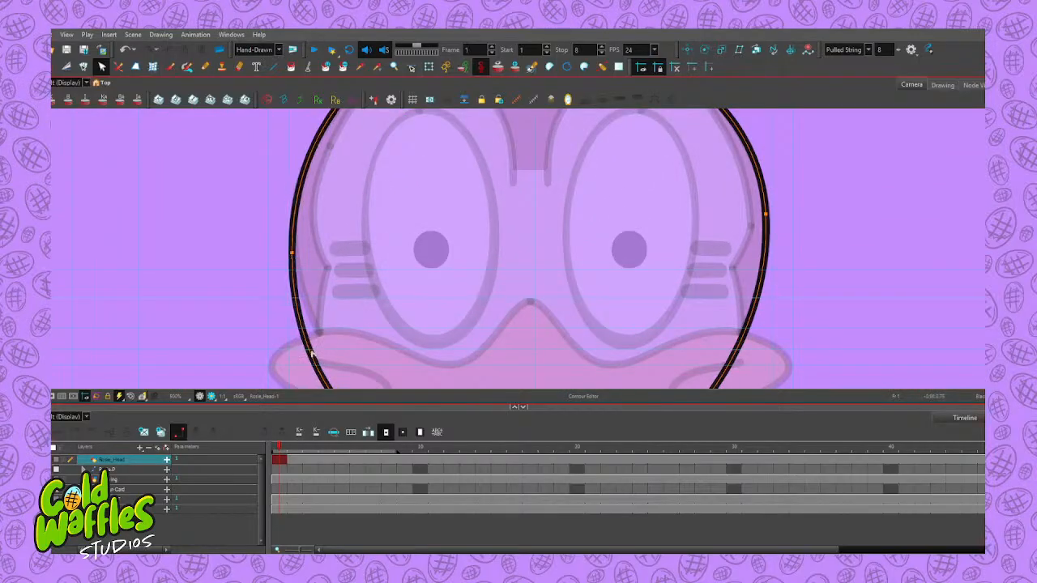
{"action": "scroll", "coordinate": [344, 214], "scroll_direction": "down", "scroll_amount": 2}
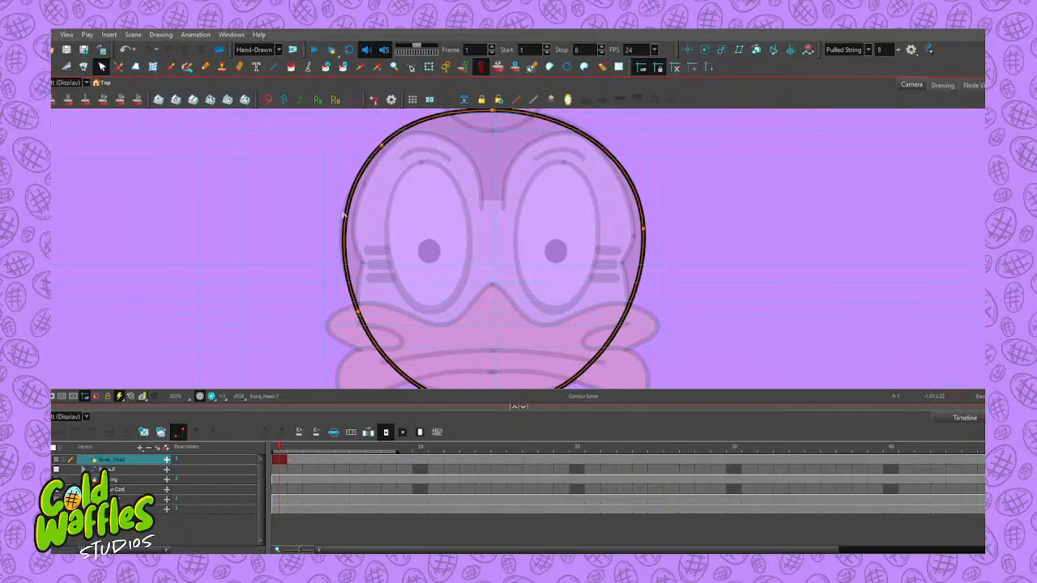
{"action": "left_click", "coordinate": [381, 146]}
{"action": "left_click_drag", "start_coordinate": [337, 191], "coordinate": [330, 191]}
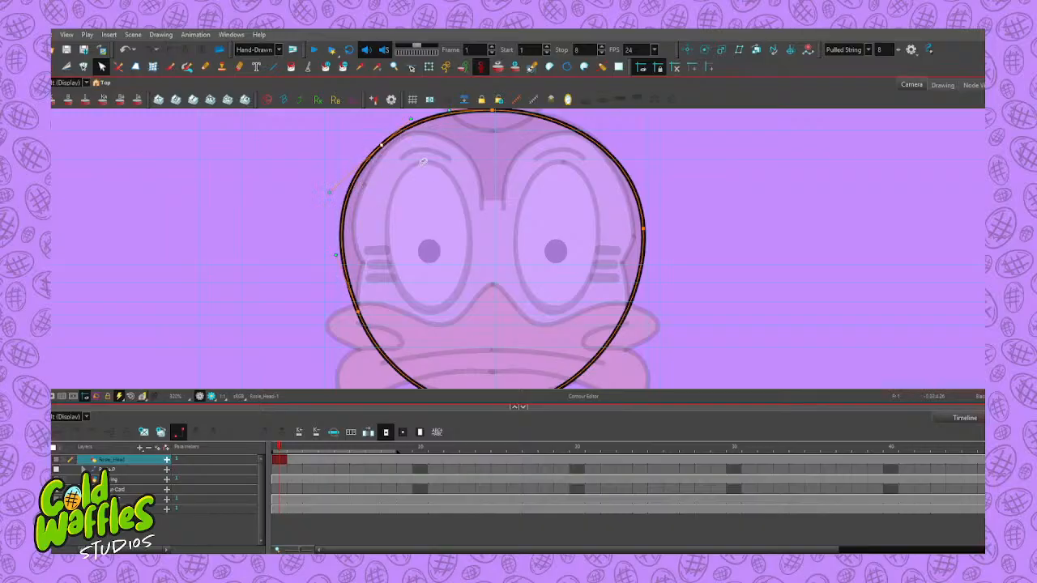
Adjust the curve handles between the top and right points of the head outline to round the crown evenly on both sides
{"action": "key", "text": "space"}
{"action": "left_click_drag", "start_coordinate": [560, 171], "coordinate": [489, 265]}
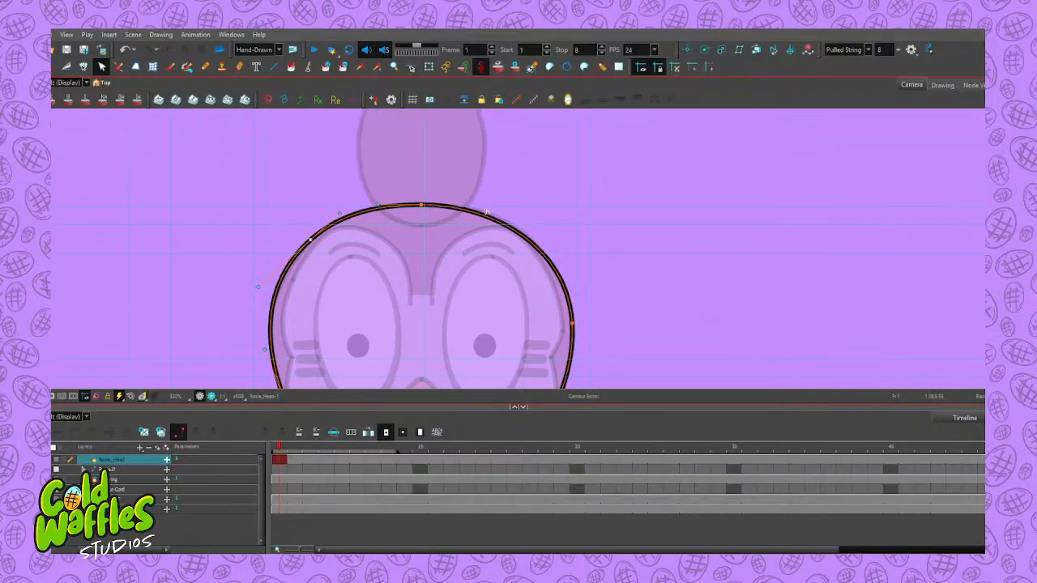
{"action": "left_click", "coordinate": [572, 324]}
{"action": "left_click", "coordinate": [497, 204]}
{"action": "left_click_drag", "start_coordinate": [498, 202], "coordinate": [498, 196]}
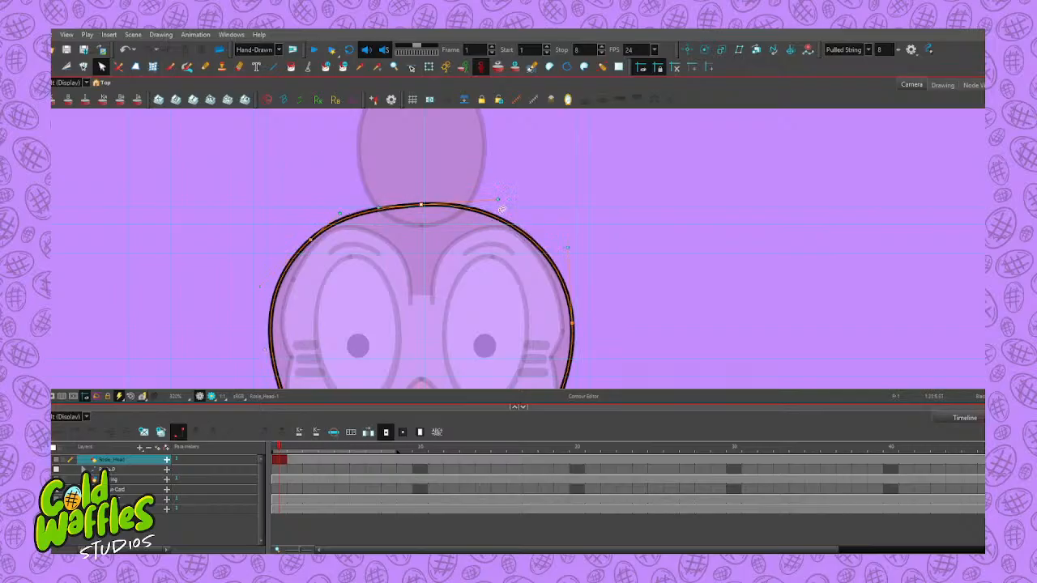
{"action": "left_click", "coordinate": [421, 205]}
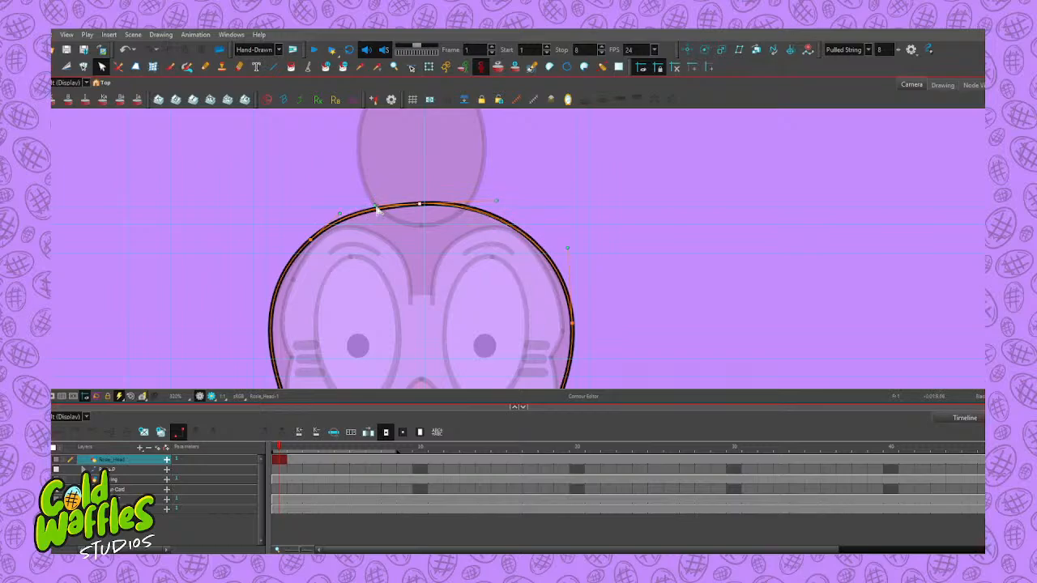
{"action": "left_click_drag", "start_coordinate": [376, 205], "coordinate": [385, 203]}
{"action": "key", "text": "1"}
{"action": "left_click_drag", "start_coordinate": [527, 296], "coordinate": [495, 209]}
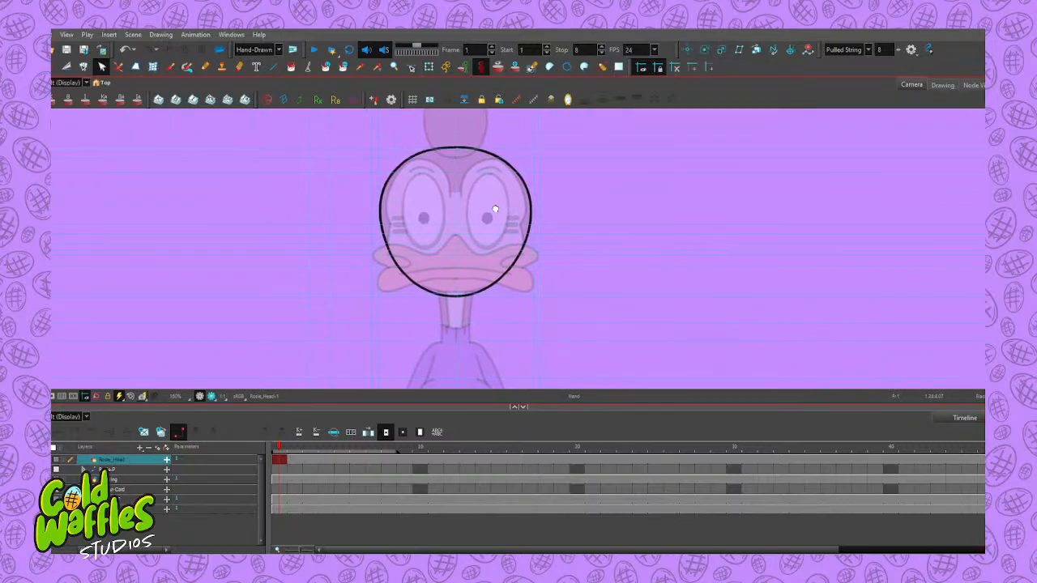
{"action": "scroll", "coordinate": [495, 209], "scroll_direction": "up", "scroll_amount": 3}
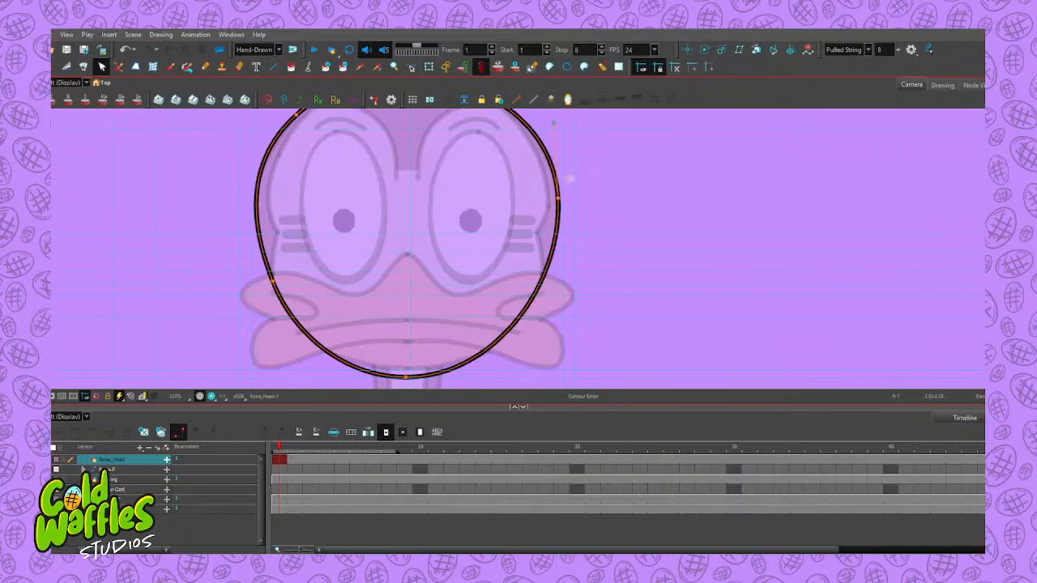
{"action": "scroll", "coordinate": [551, 200], "scroll_direction": "down", "scroll_amount": 2}
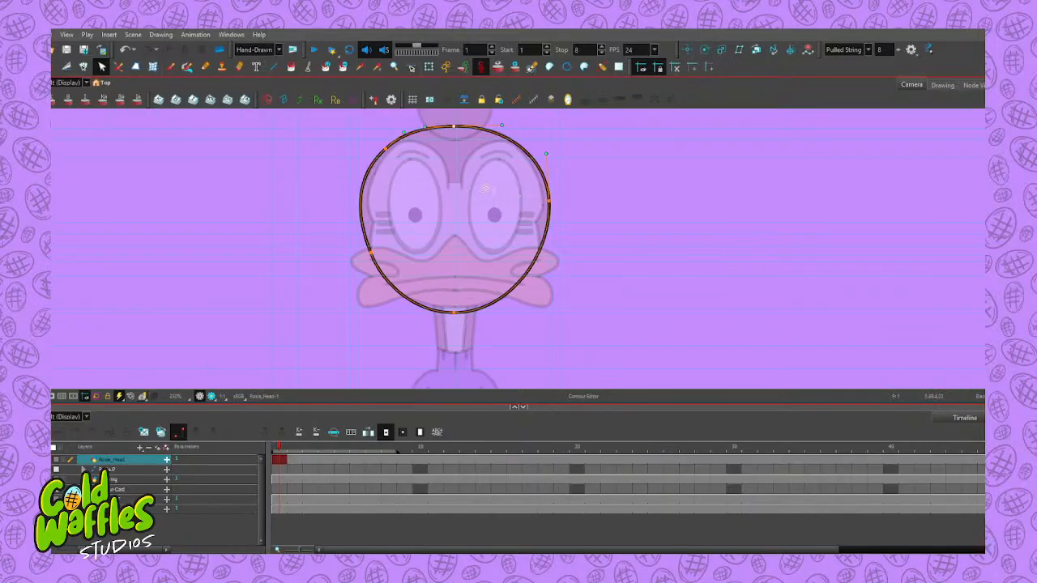
{"action": "left_click_drag", "start_coordinate": [465, 179], "coordinate": [456, 221]}
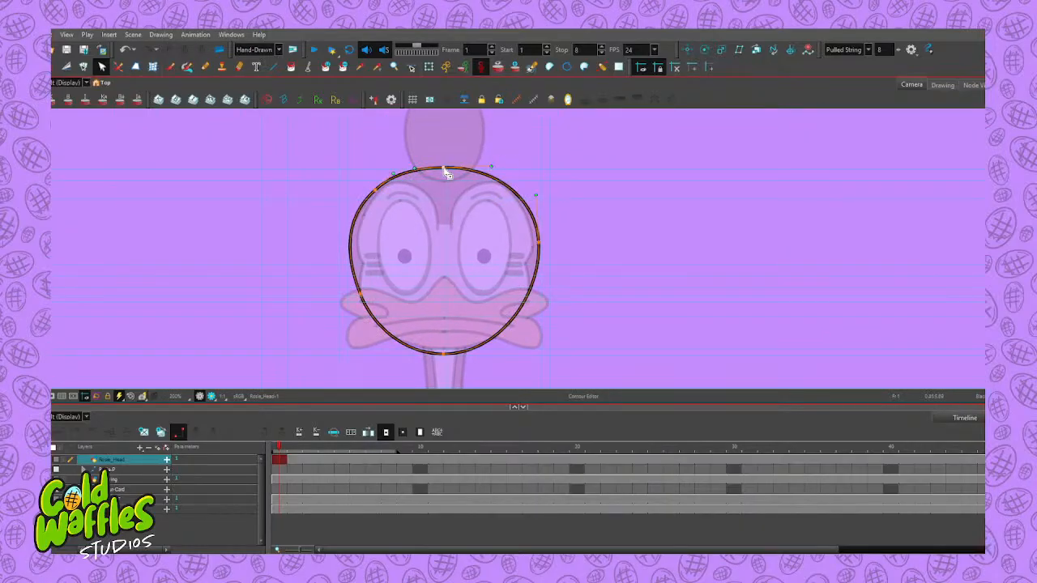
{"action": "left_click", "coordinate": [572, 193]}
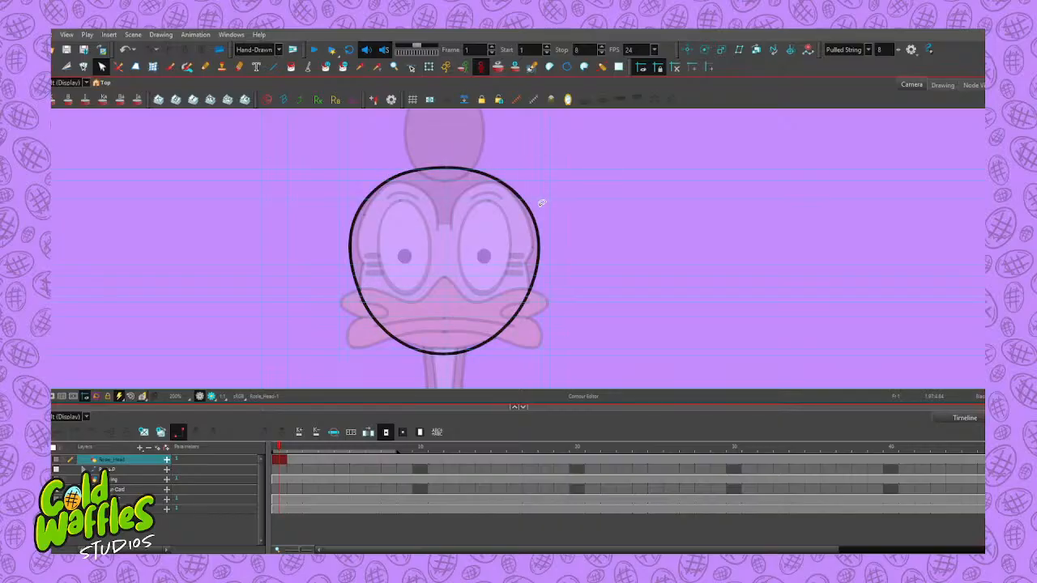
Raise the bottom of the head outline towards the reference chin and replace its bottom point with one on each lower side
{"action": "left_click", "coordinate": [448, 355]}
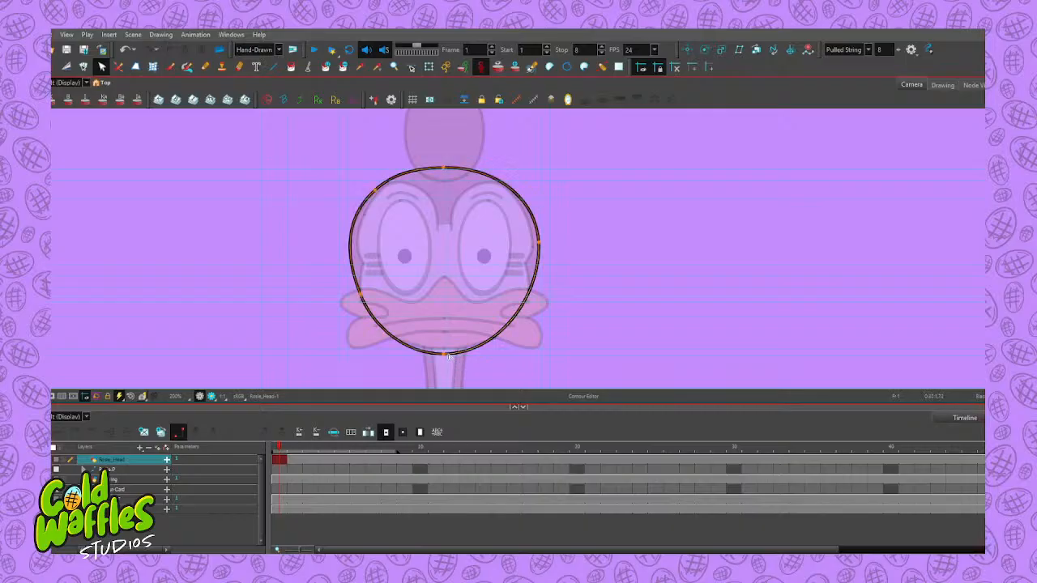
{"action": "left_click_drag", "start_coordinate": [450, 350], "coordinate": [451, 341]}
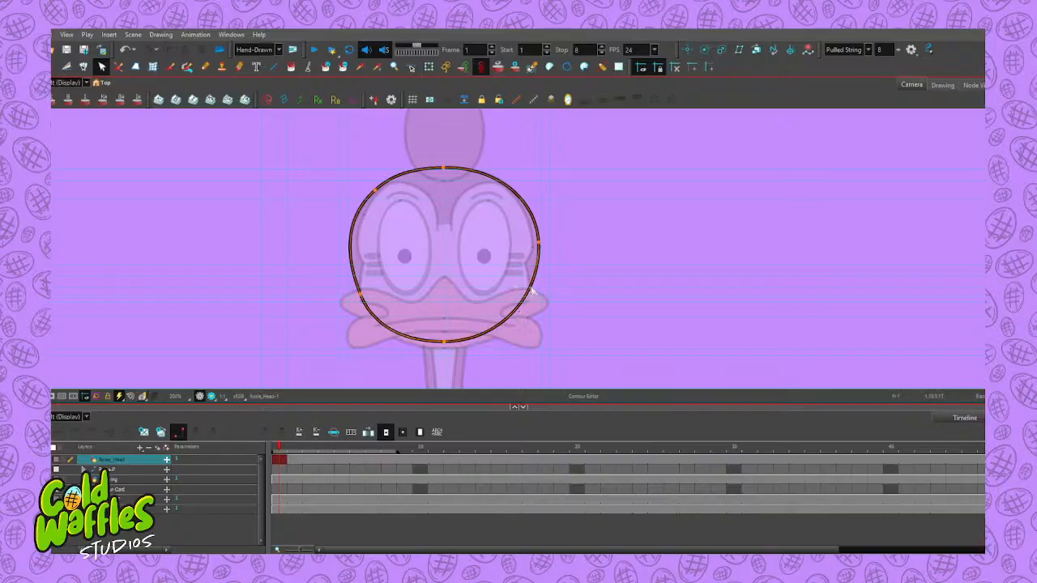
{"action": "key", "text": "Delete"}
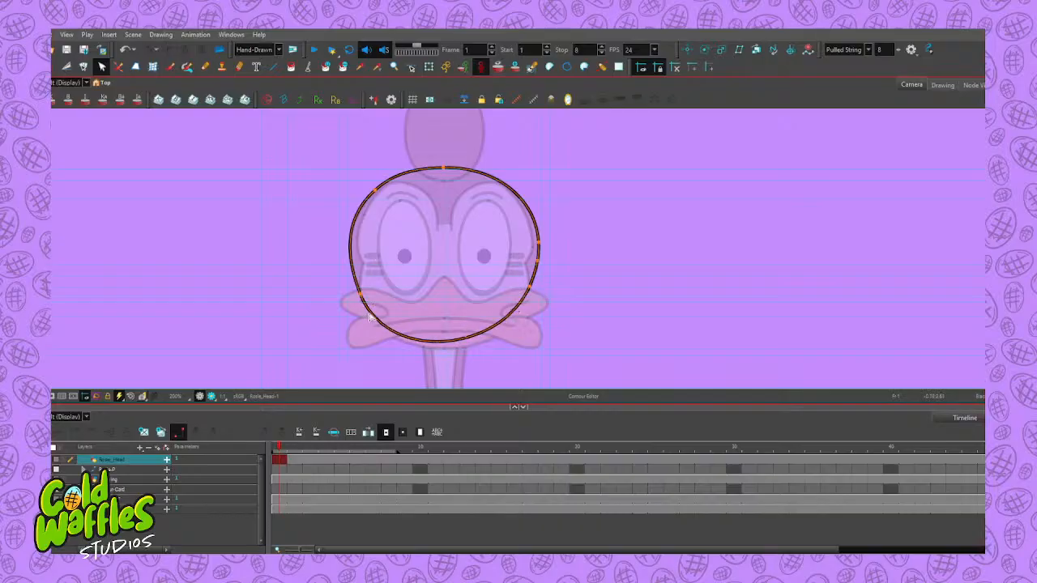
{"action": "left_click", "coordinate": [592, 253]}
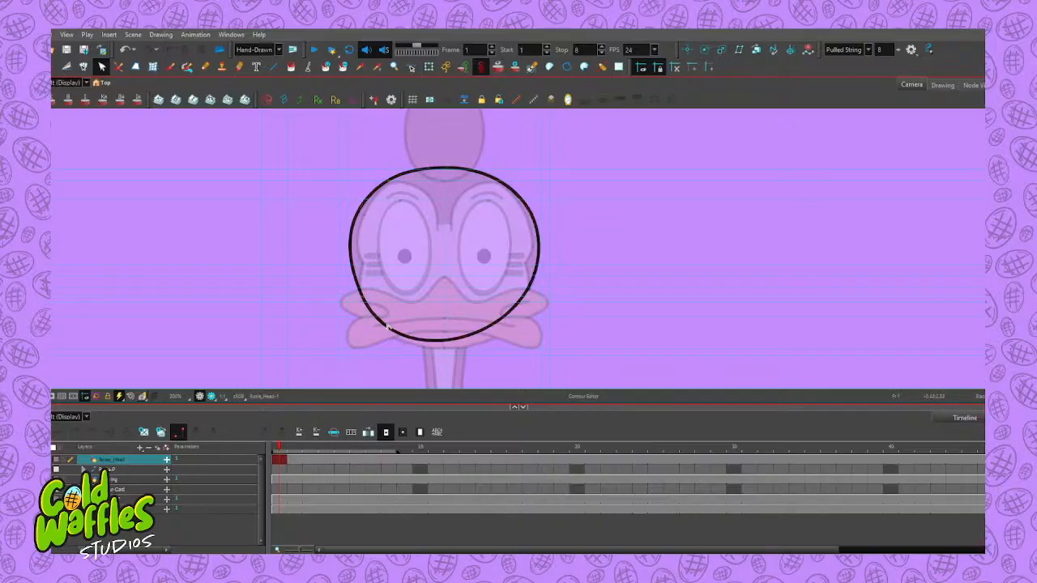
{"action": "left_click", "coordinate": [389, 326]}
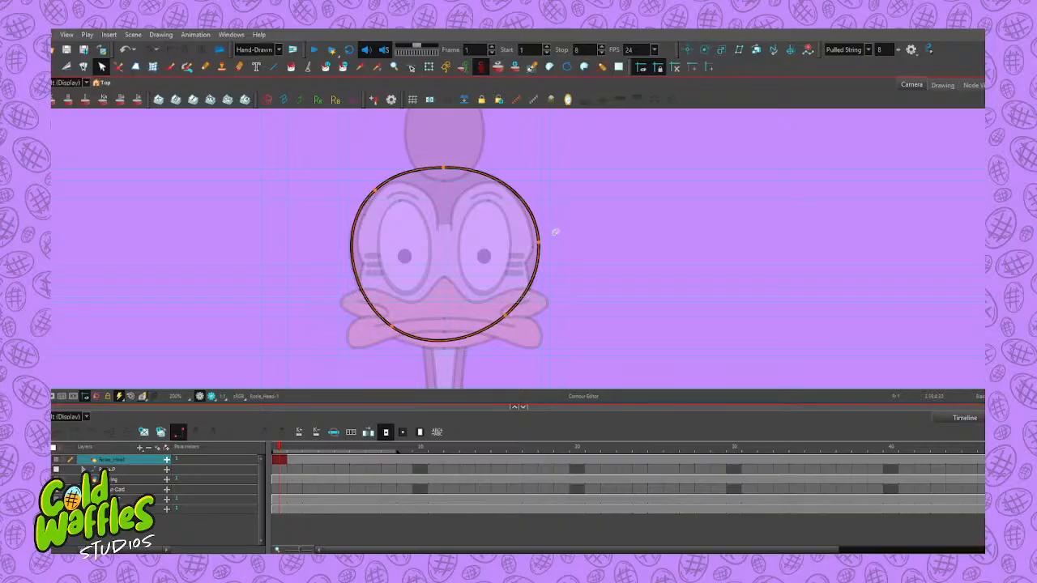
Push the left side of the head outline slightly outward beside the cheek lines to match the reference
{"action": "scroll", "coordinate": [446, 288], "scroll_direction": "up", "scroll_amount": 5}
{"action": "scroll", "coordinate": [268, 275], "scroll_direction": "down", "scroll_amount": 1}
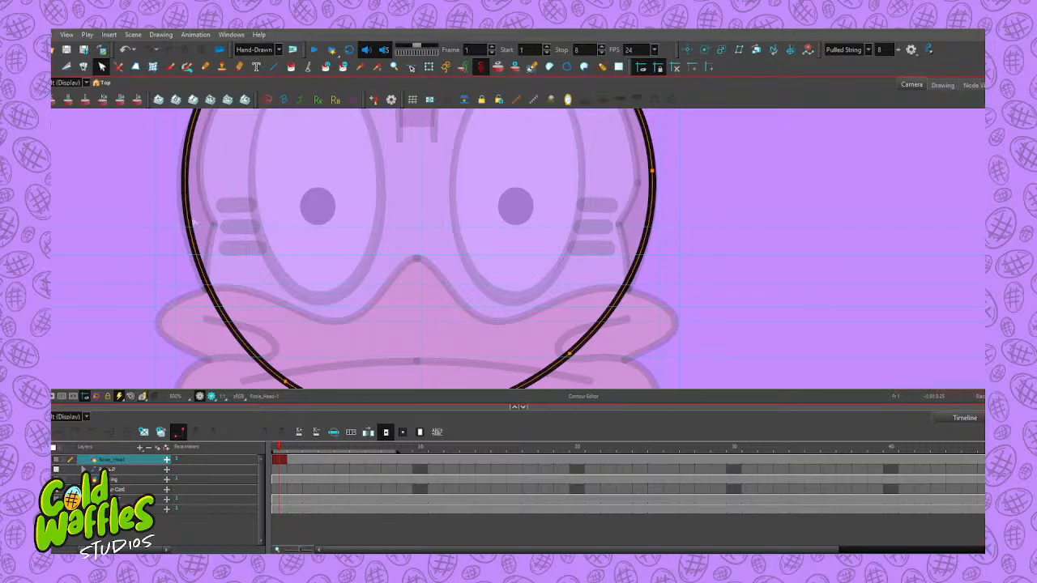
{"action": "left_click_drag", "start_coordinate": [191, 241], "coordinate": [187, 241]}
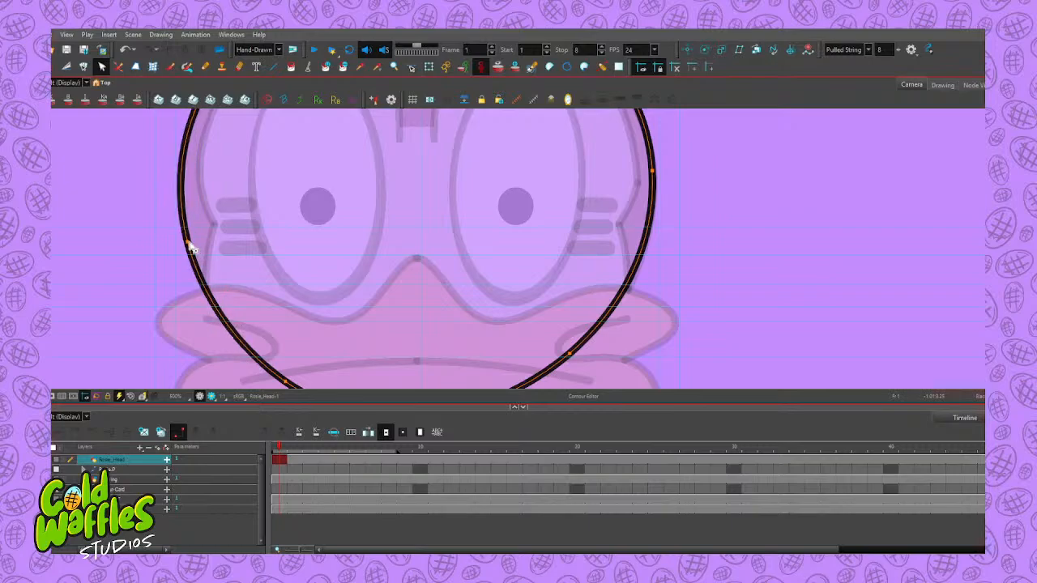
Examine how closely the head outline follows the reference at the right cheek and the crown
{"action": "scroll", "coordinate": [607, 235], "scroll_direction": "down", "scroll_amount": 3}
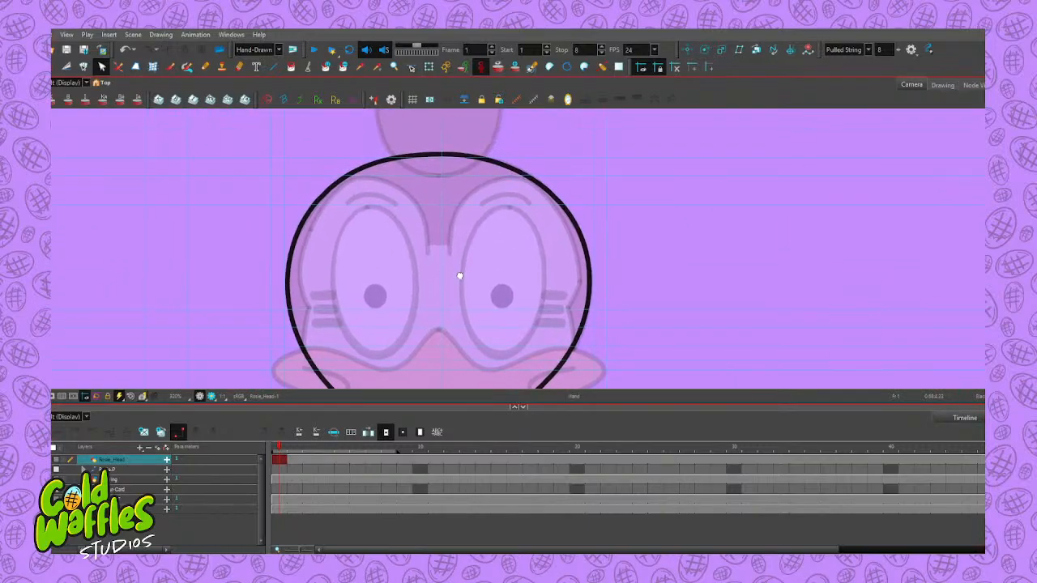
{"action": "scroll", "coordinate": [507, 221], "scroll_direction": "up", "scroll_amount": 5}
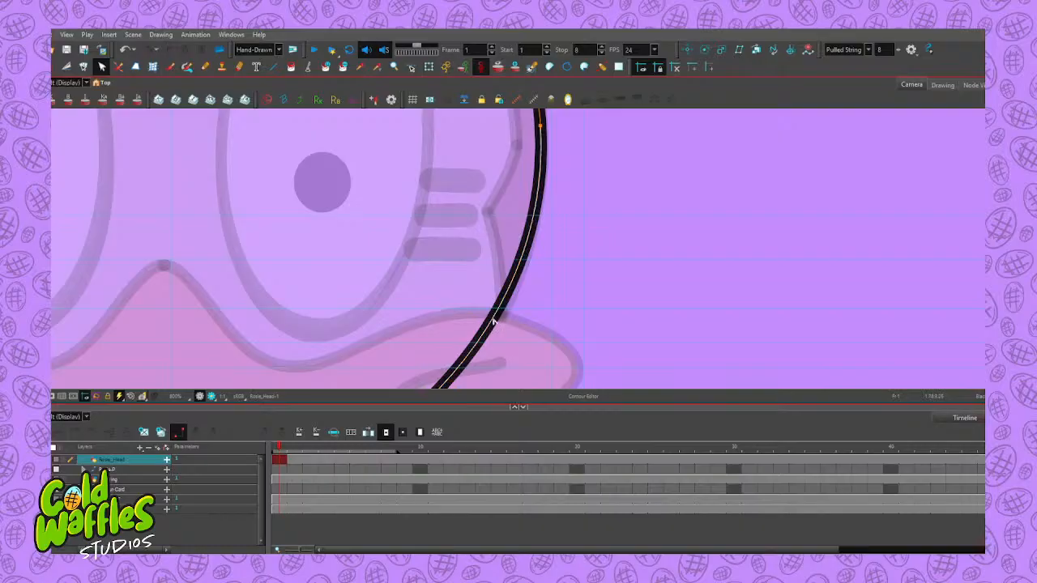
{"action": "scroll", "coordinate": [496, 315], "scroll_direction": "up", "scroll_amount": 2}
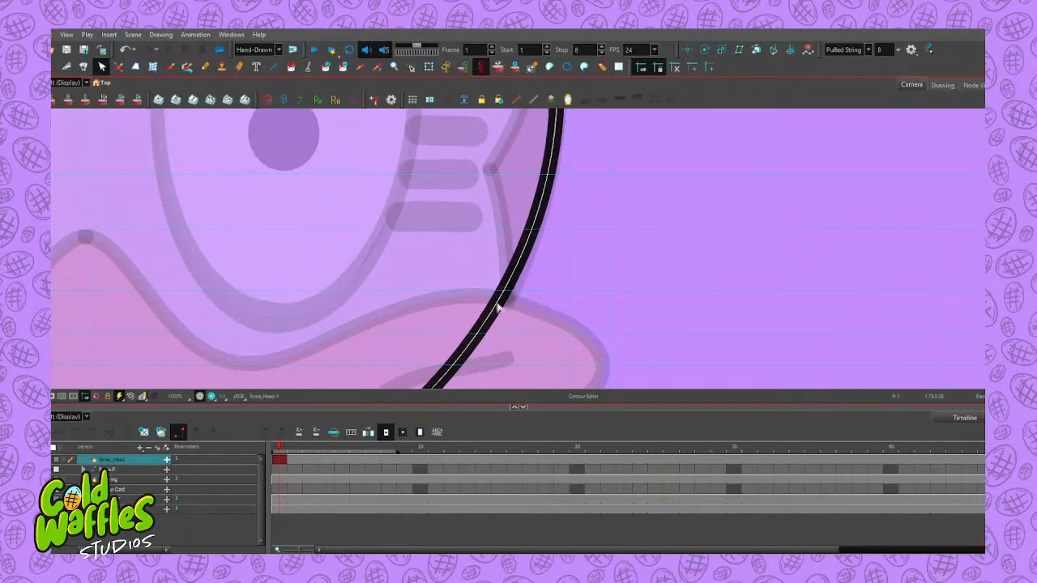
{"action": "scroll", "coordinate": [497, 306], "scroll_direction": "down", "scroll_amount": 3}
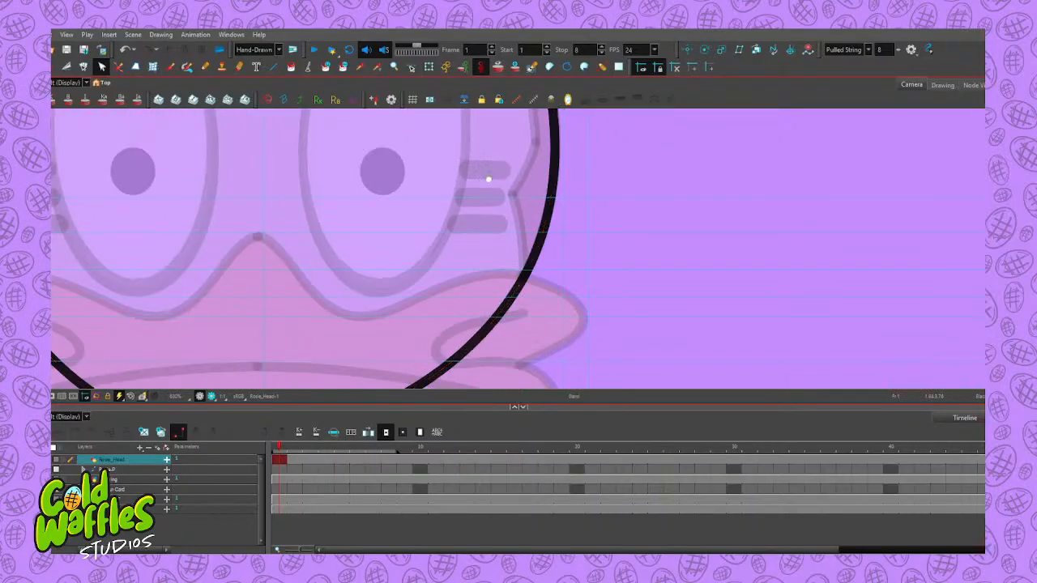
{"action": "scroll", "coordinate": [489, 178], "scroll_direction": "down", "scroll_amount": 4}
{"action": "scroll", "coordinate": [445, 144], "scroll_direction": "up", "scroll_amount": 3}
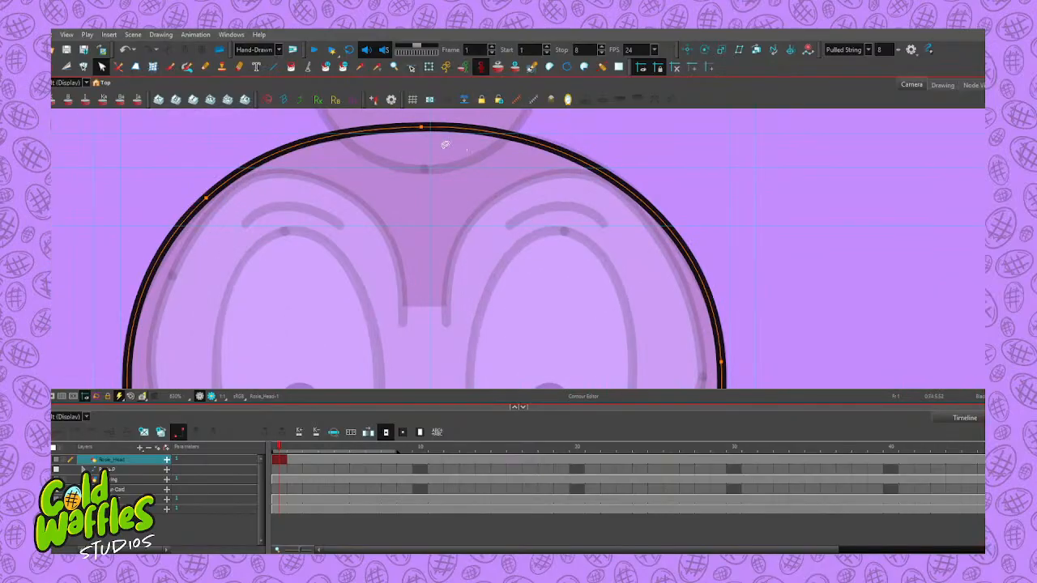
{"action": "scroll", "coordinate": [445, 144], "scroll_direction": "up", "scroll_amount": 1}
{"action": "scroll", "coordinate": [457, 218], "scroll_direction": "down", "scroll_amount": 4}
{"action": "scroll", "coordinate": [472, 305], "scroll_direction": "down", "scroll_amount": 1}
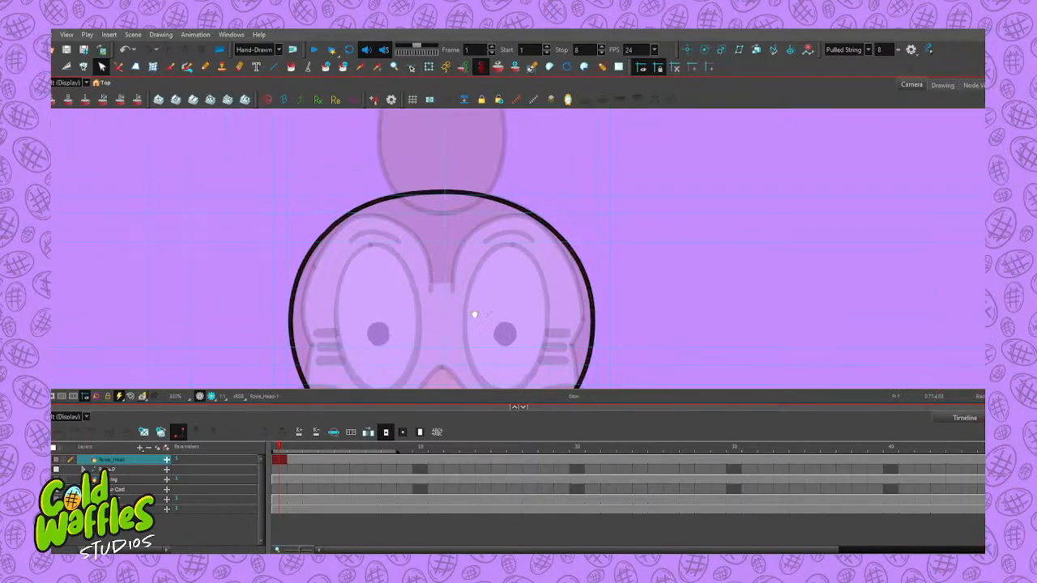
Copy both eye outlines together with their side lashes from the coloured reference drawing in frame 1
{"action": "left_click_drag", "start_coordinate": [475, 315], "coordinate": [460, 185]}
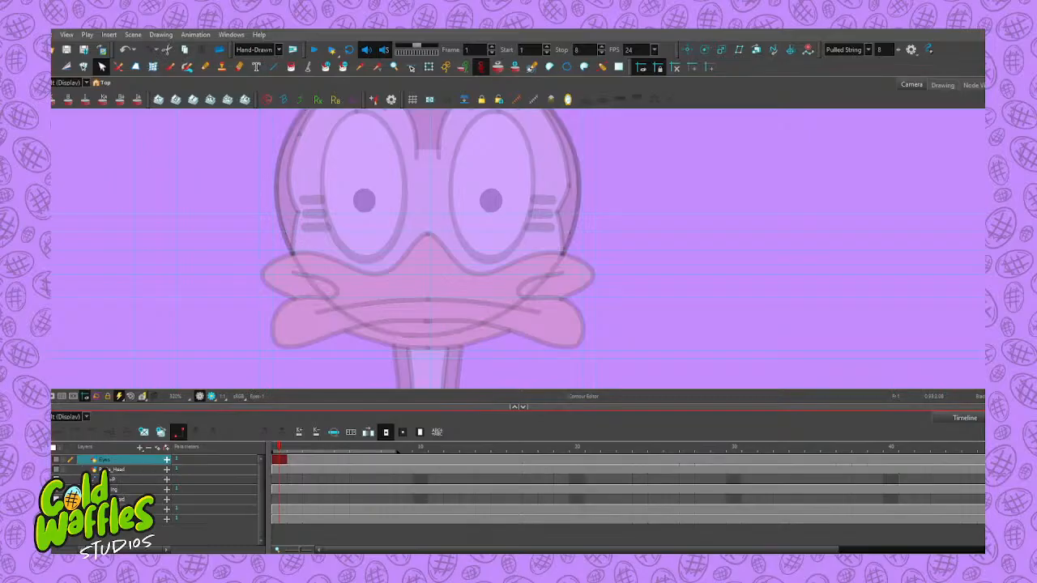
{"action": "left_click", "coordinate": [87, 479]}
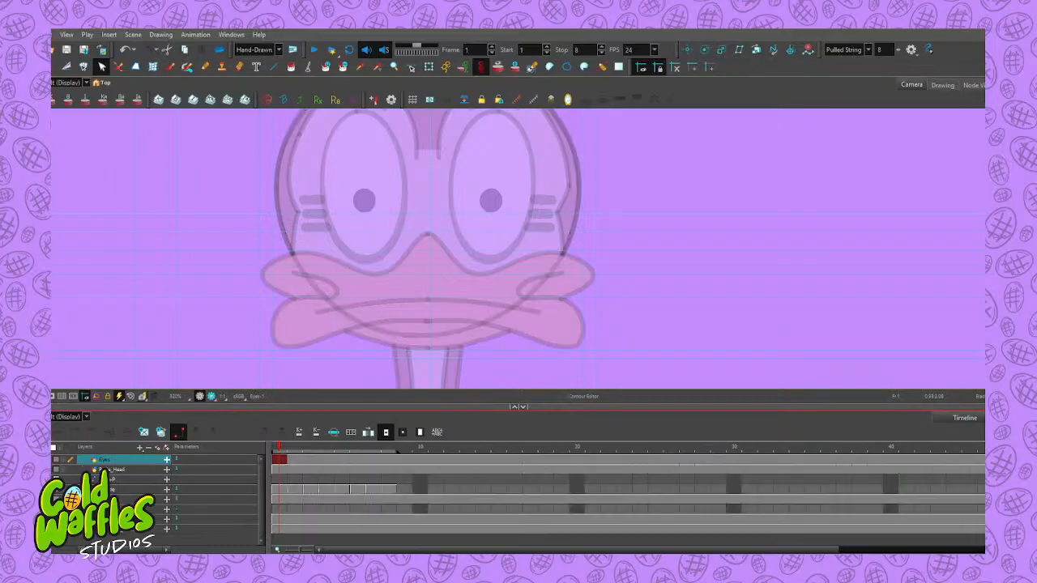
{"action": "left_click", "coordinate": [277, 489]}
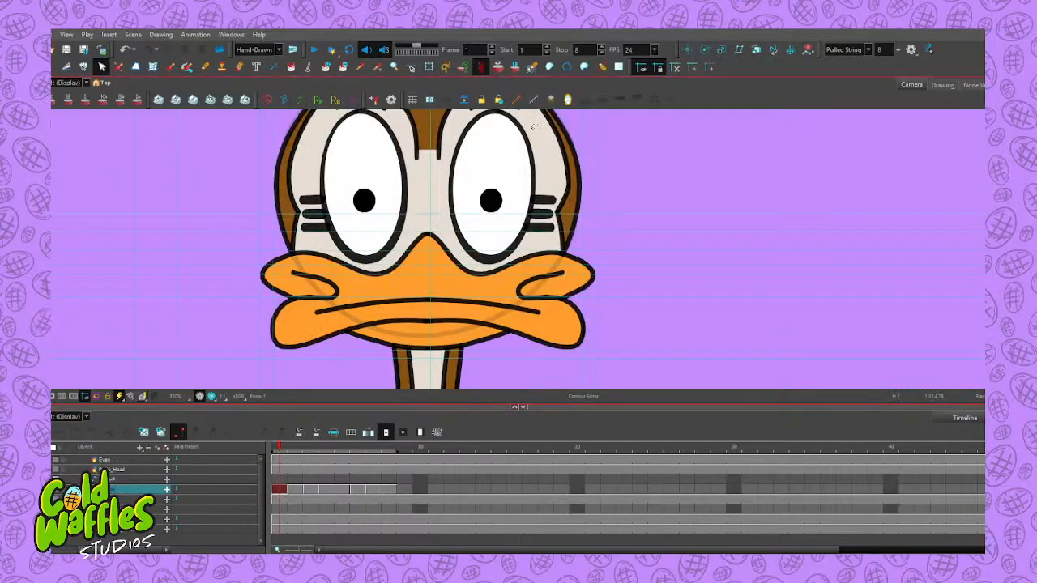
{"action": "key", "text": "alt+s"}
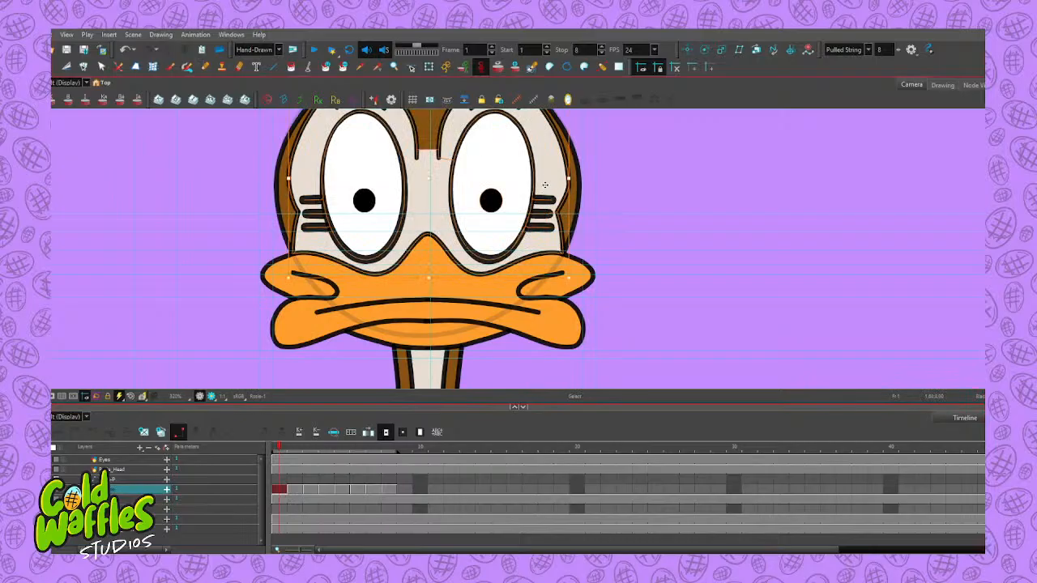
{"action": "left_click", "coordinate": [532, 156]}
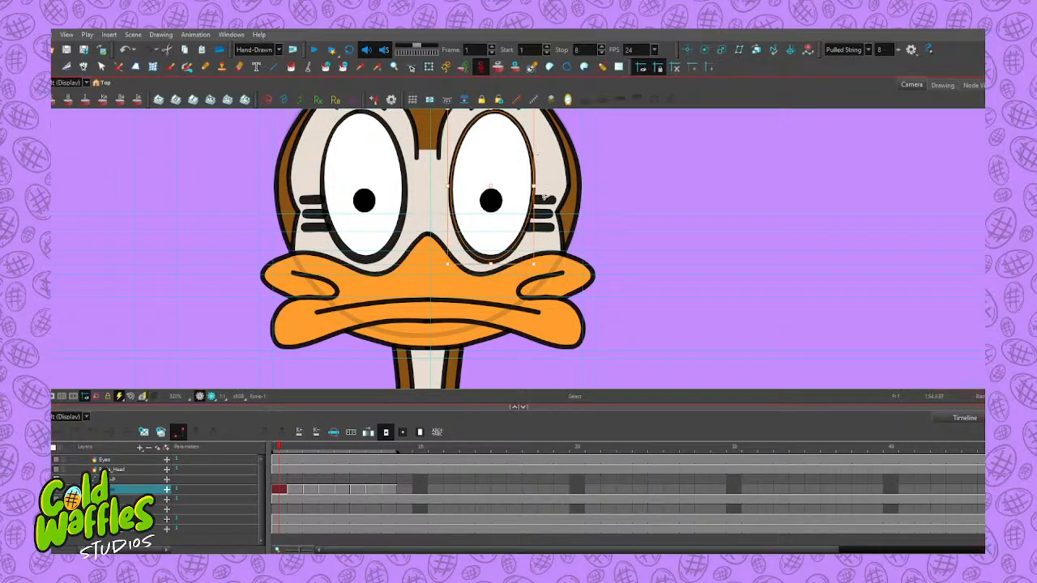
{"action": "left_click", "coordinate": [544, 200], "text": "shift"}
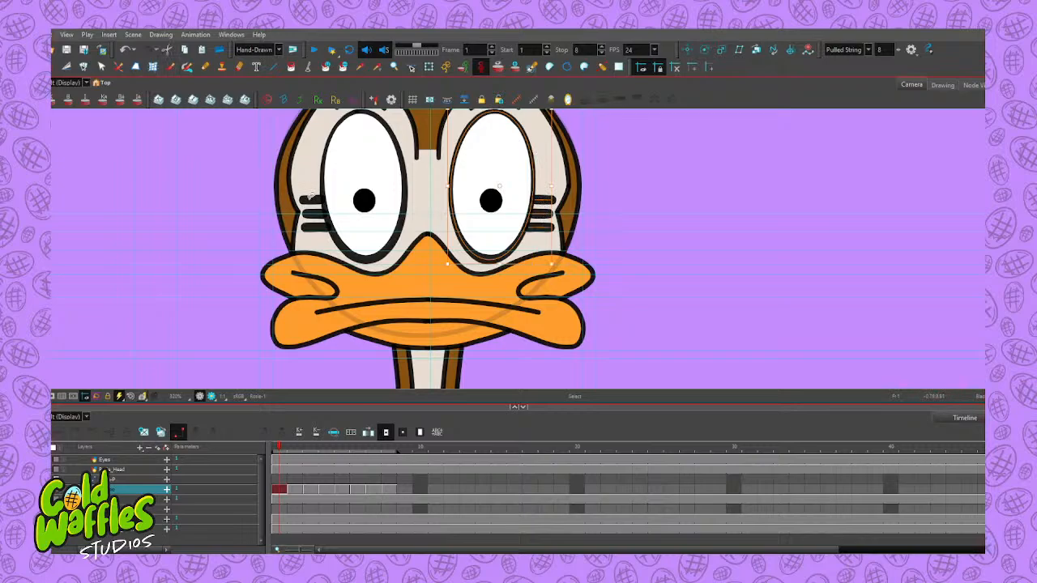
{"action": "left_click", "coordinate": [346, 218], "text": "shift"}
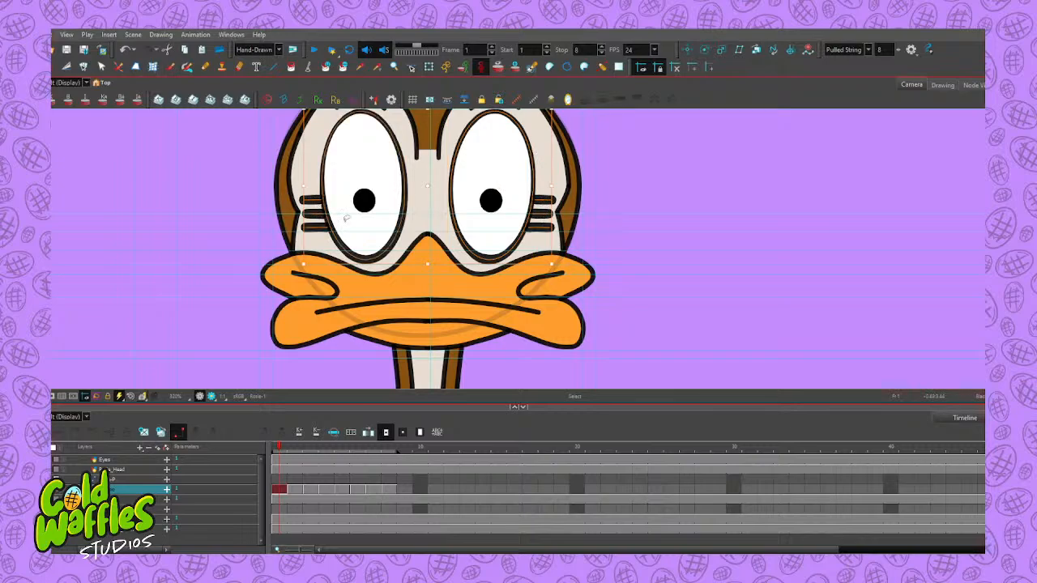
{"action": "left_click", "coordinate": [494, 195]}
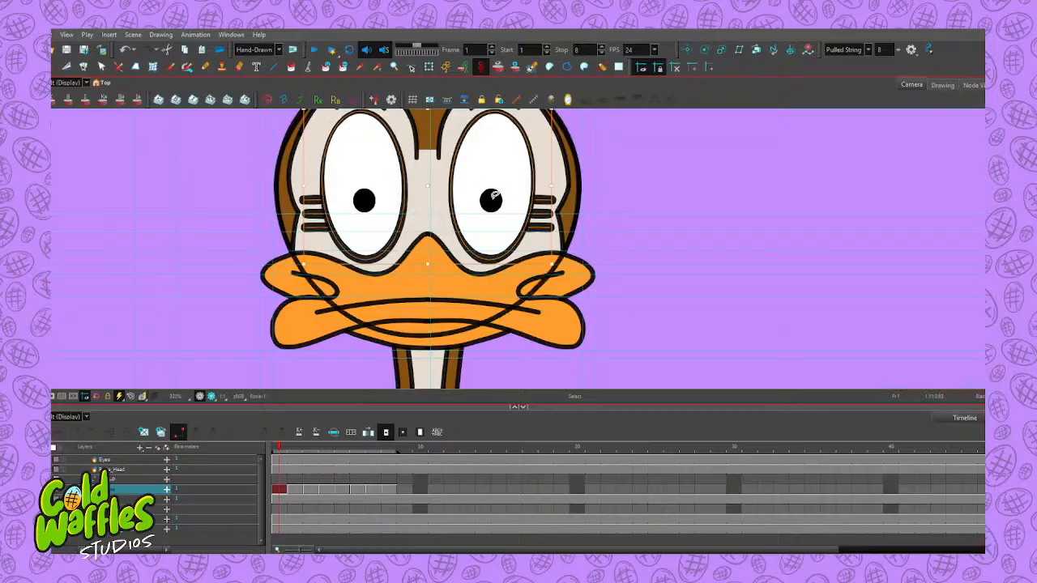
Paste the copied eye outlines and lashes into frame 1 of the Eyes layer and deselect them
{"action": "left_click", "coordinate": [280, 461]}
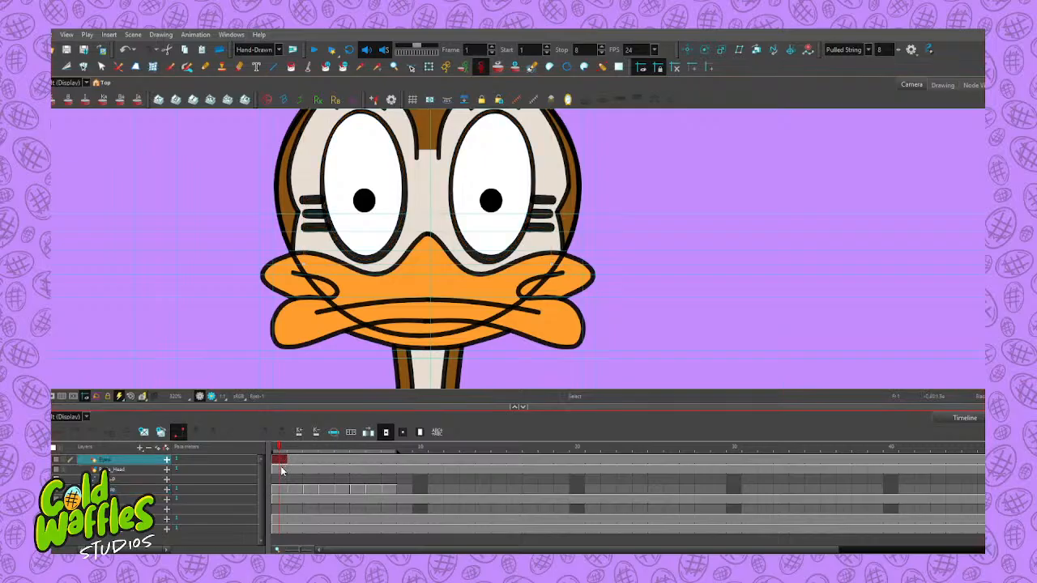
{"action": "left_click", "coordinate": [51, 397]}
{"action": "key", "text": "shift+l"}
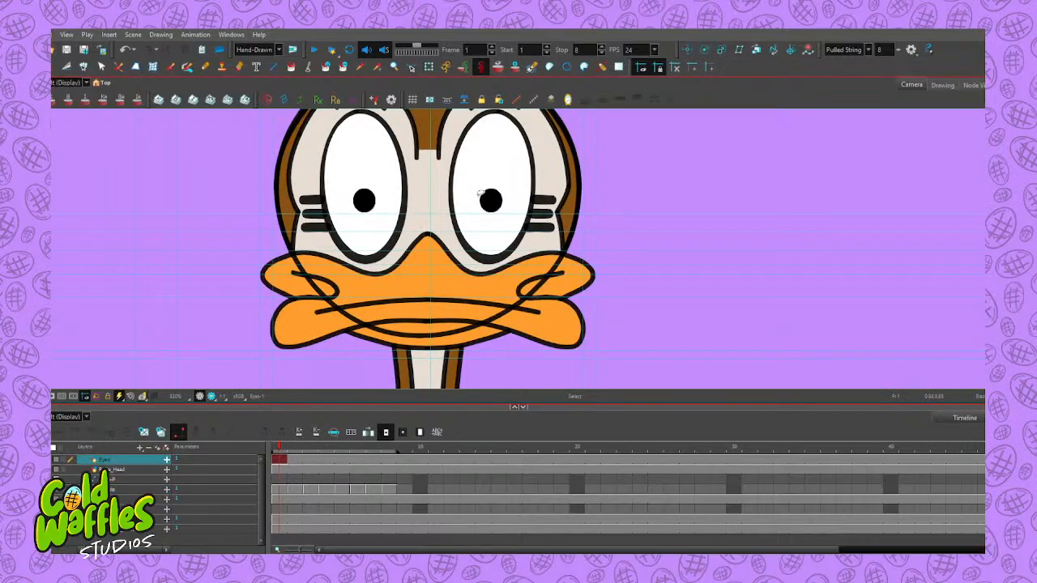
{"action": "key", "text": "shift+l"}
{"action": "key", "text": "alt+i"}
{"action": "key", "text": "ctrl+v"}
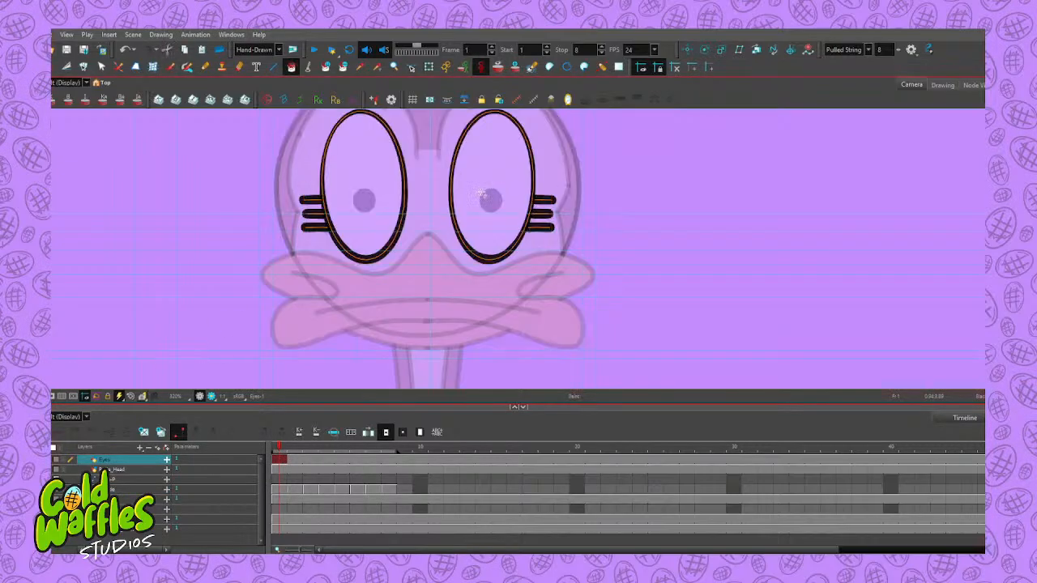
{"action": "key", "text": "Escape"}
{"action": "scroll", "coordinate": [488, 227], "scroll_direction": "down", "scroll_amount": 2}
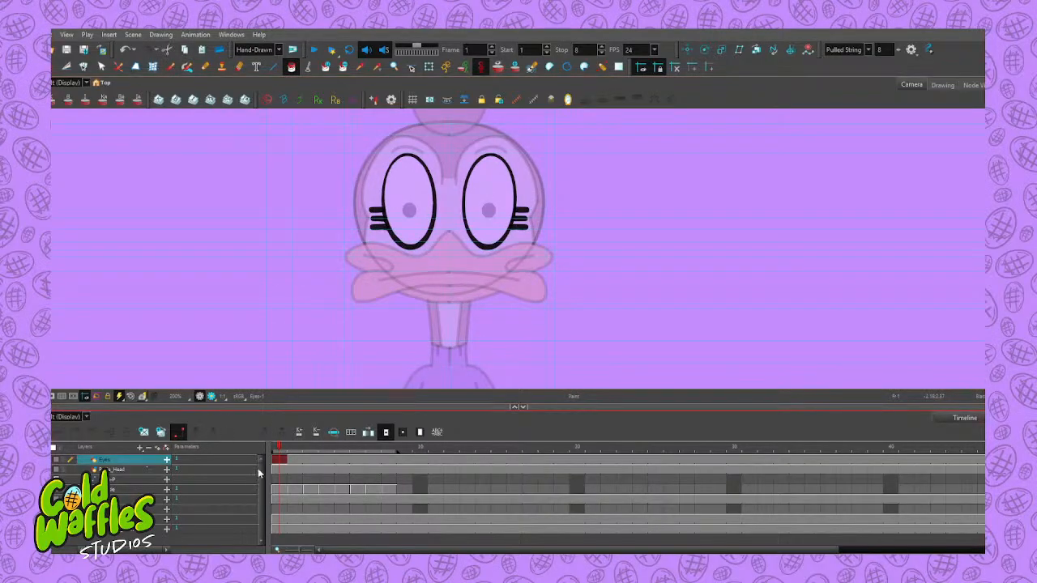
Return to the coloured reference drawing in frame 1 and select the pupil of the duck's left-hand eye
{"action": "left_click", "coordinate": [276, 489]}
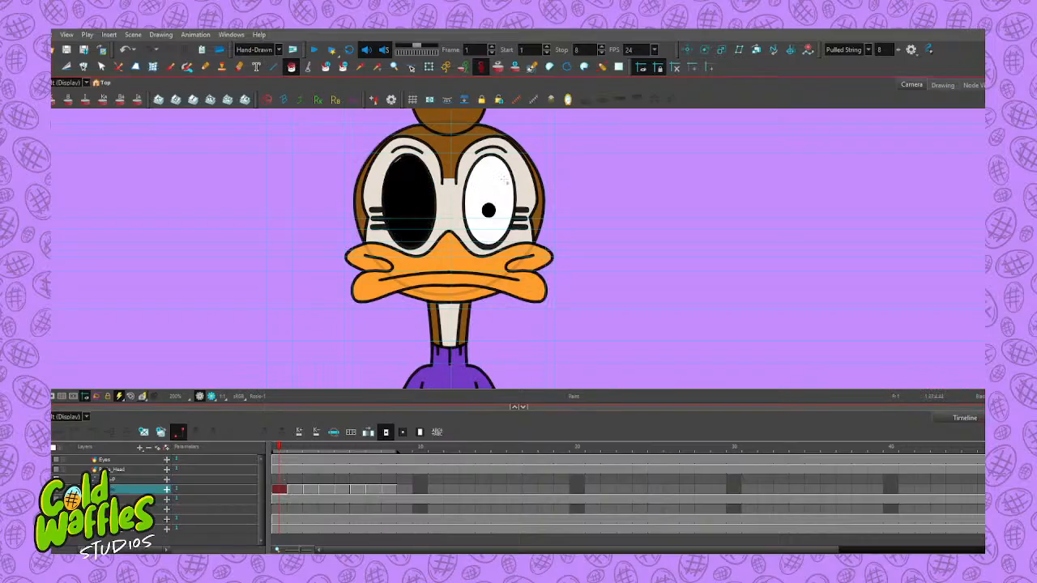
{"action": "key", "text": "alt+t"}
{"action": "scroll", "coordinate": [412, 212], "scroll_direction": "up", "scroll_amount": 3}
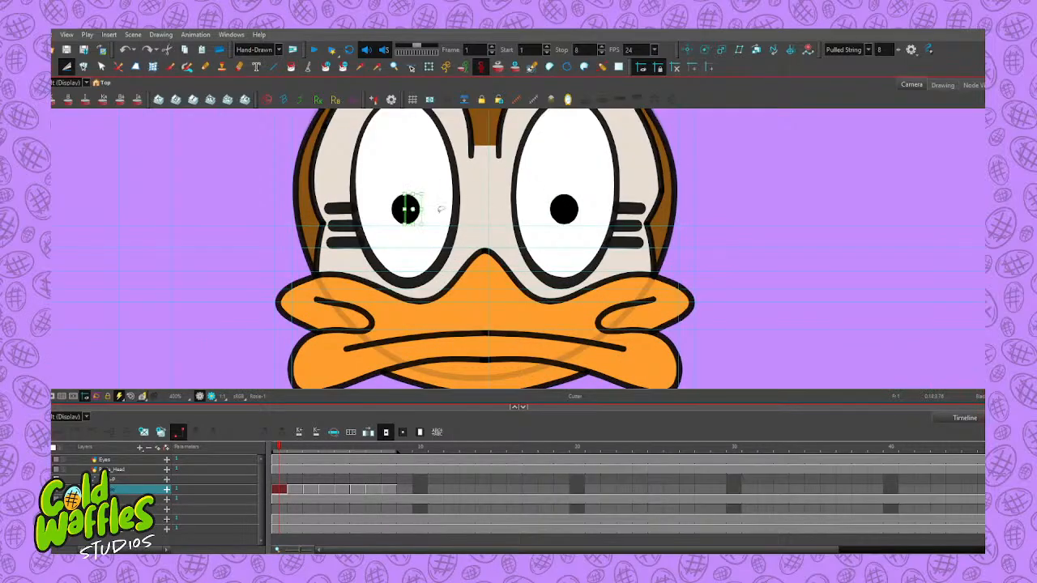
{"action": "key", "text": "alt+s"}
{"action": "left_click", "coordinate": [410, 207]}
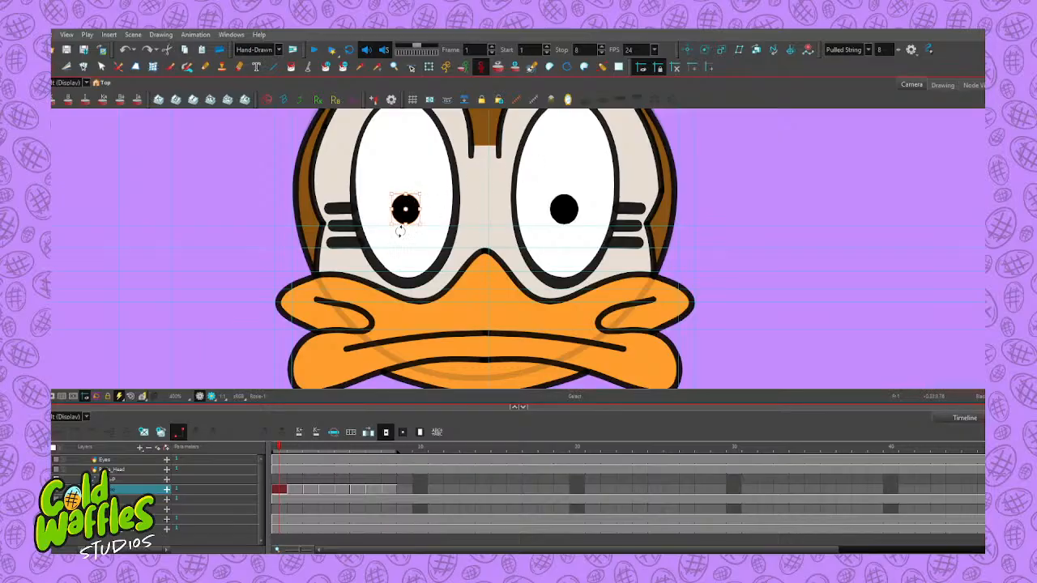
Try moving the left-hand pupil within its eye white on the reference drawing and undo the move
{"action": "left_click_drag", "start_coordinate": [406, 209], "coordinate": [420, 225]}
{"action": "key", "text": "ctrl+z"}
{"action": "left_click", "coordinate": [733, 149]}
{"action": "left_click", "coordinate": [412, 209]}
{"action": "left_click", "coordinate": [566, 210]}
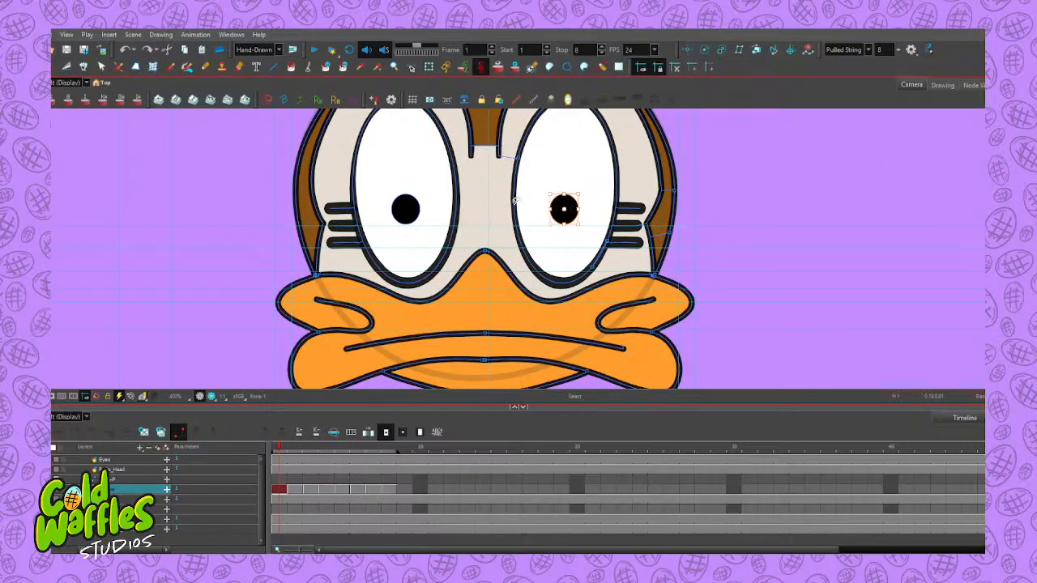
{"action": "left_click", "coordinate": [406, 209]}
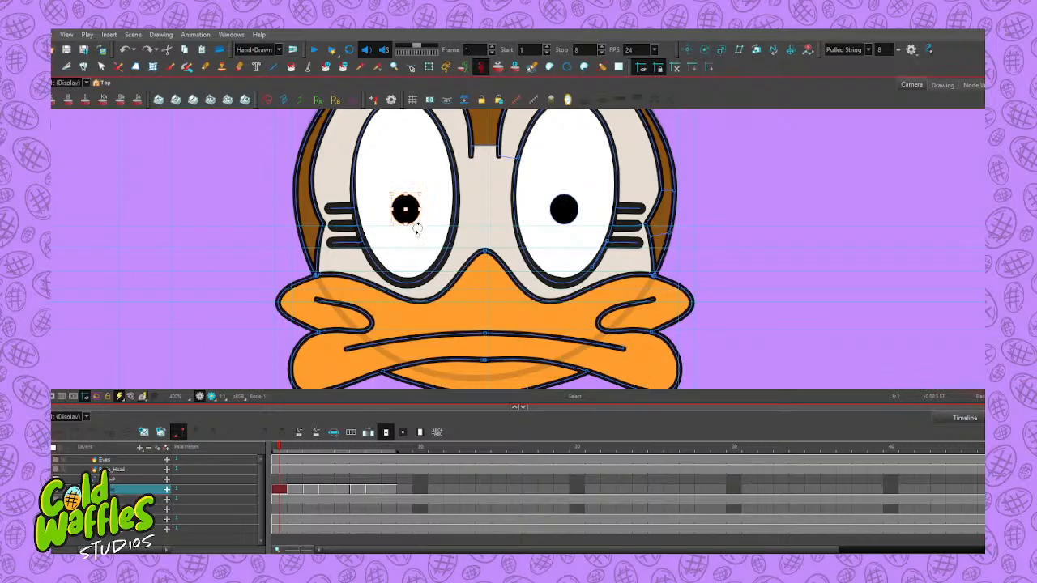
{"action": "left_click_drag", "start_coordinate": [407, 211], "coordinate": [426, 178]}
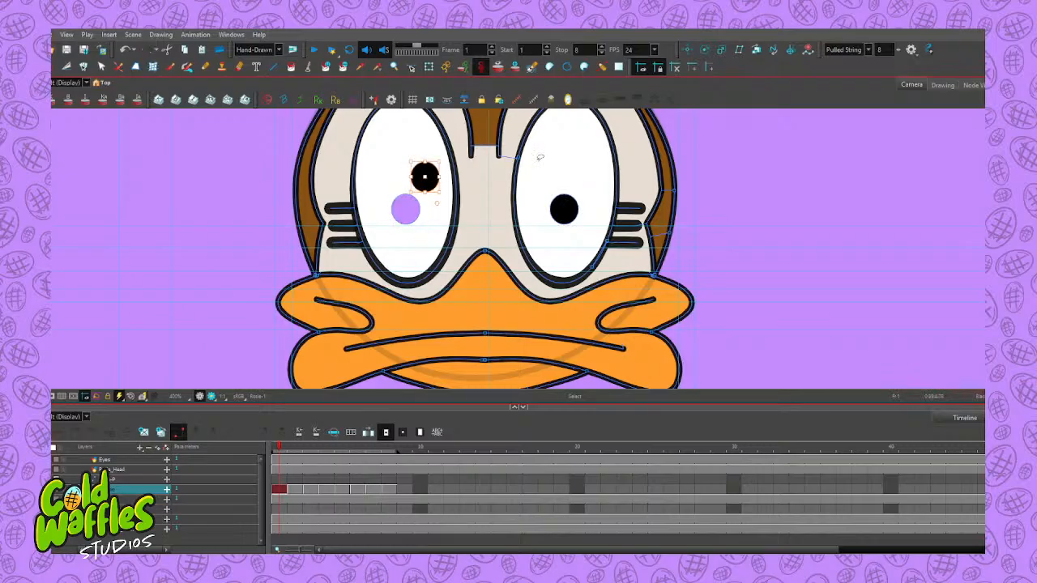
{"action": "key", "text": "ctrl+z"}
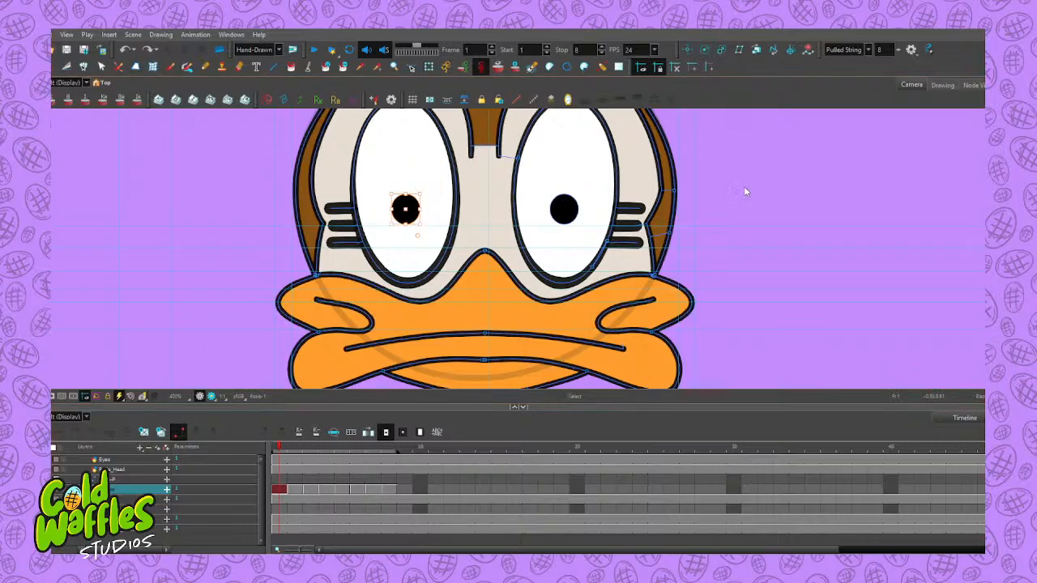
Copy both pupils from the reference drawing and paste them in place onto a new pupil layer
{"action": "left_click", "coordinate": [564, 209]}
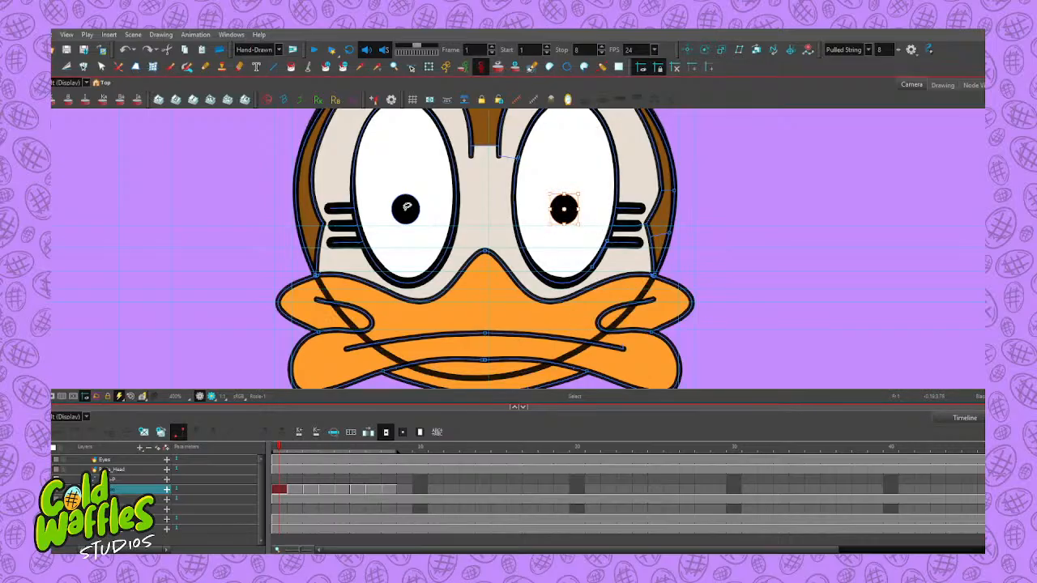
{"action": "left_click", "coordinate": [406, 208], "text": "shift"}
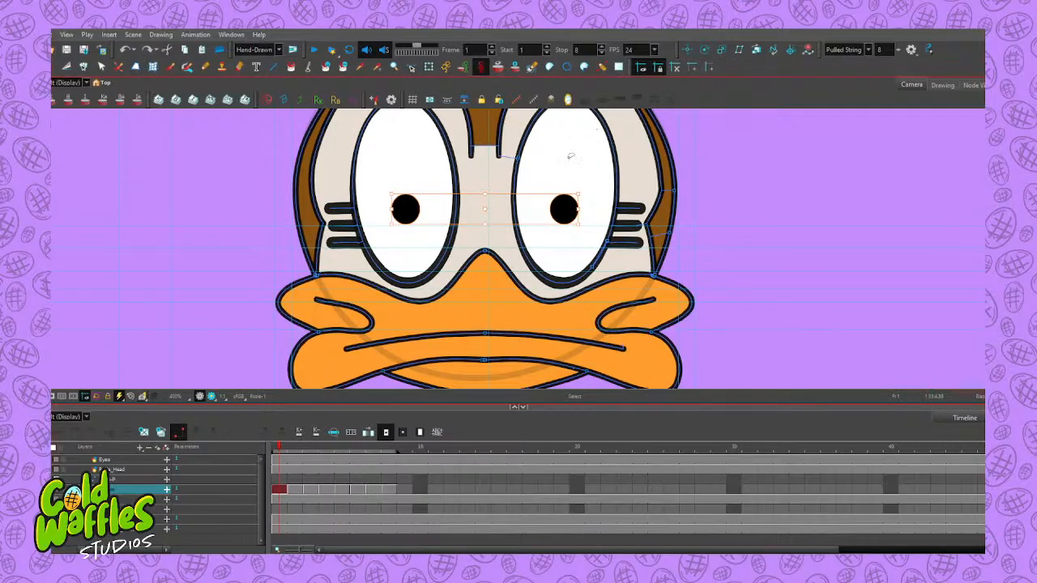
{"action": "left_click", "coordinate": [130, 461]}
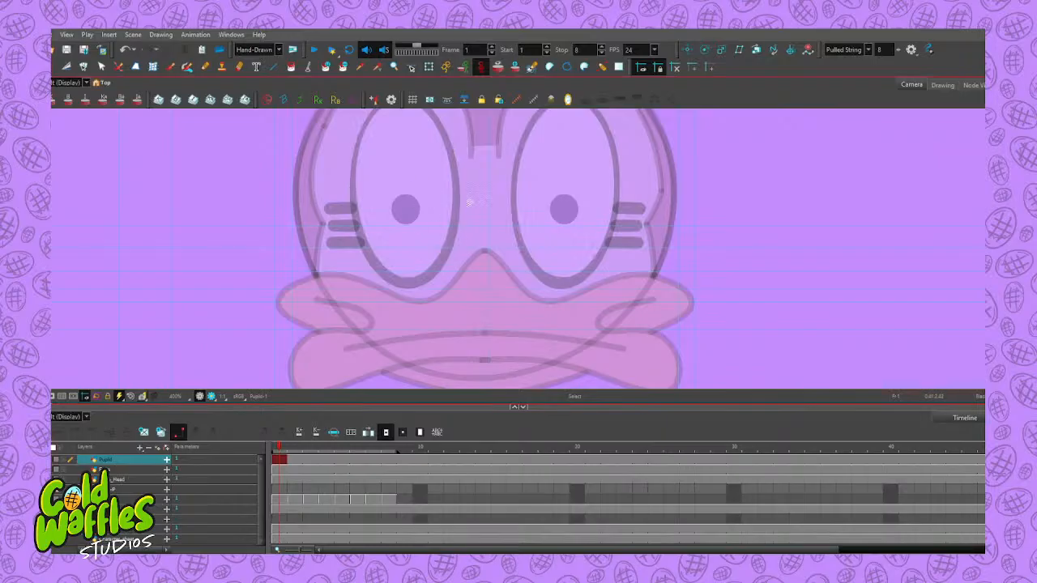
{"action": "key", "text": "ctrl+a"}
{"action": "key", "text": "shift+l"}
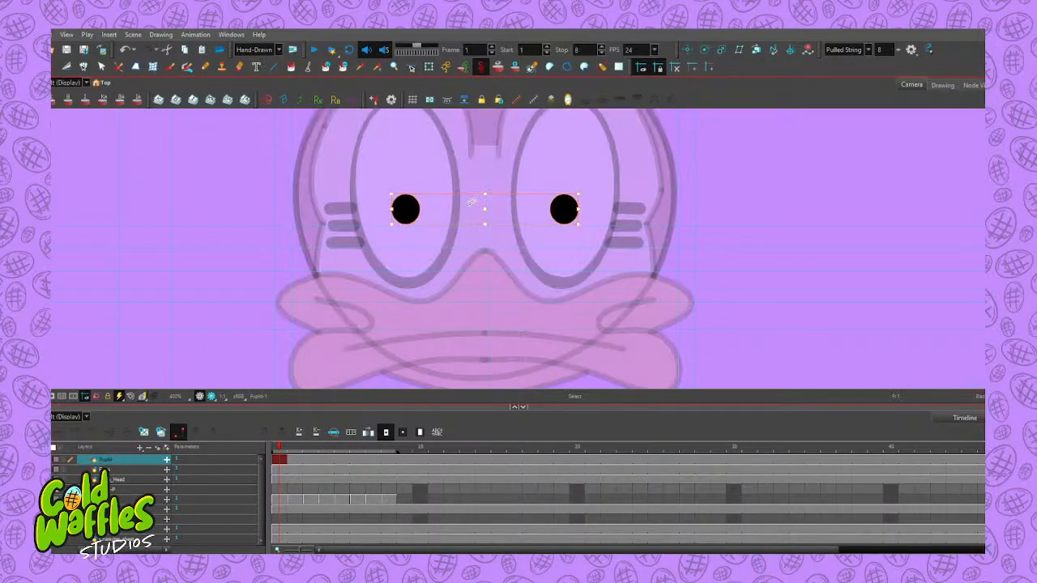
{"action": "left_click", "coordinate": [618, 196]}
{"action": "scroll", "coordinate": [578, 209], "scroll_direction": "down", "scroll_amount": 1}
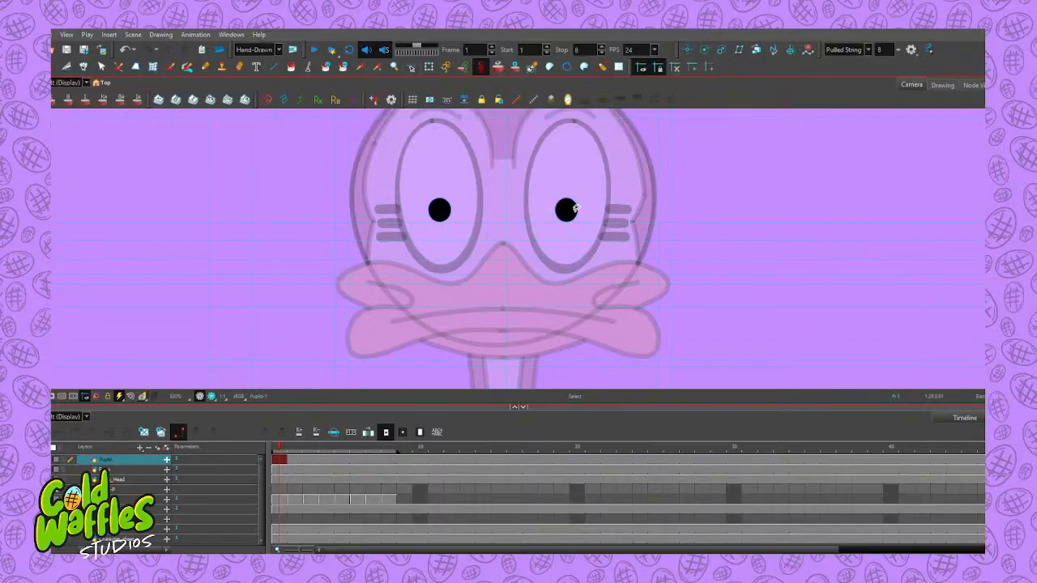
Add a new drawing layer named Brow above the pupil layer
{"action": "left_click_drag", "start_coordinate": [581, 233], "coordinate": [529, 232]}
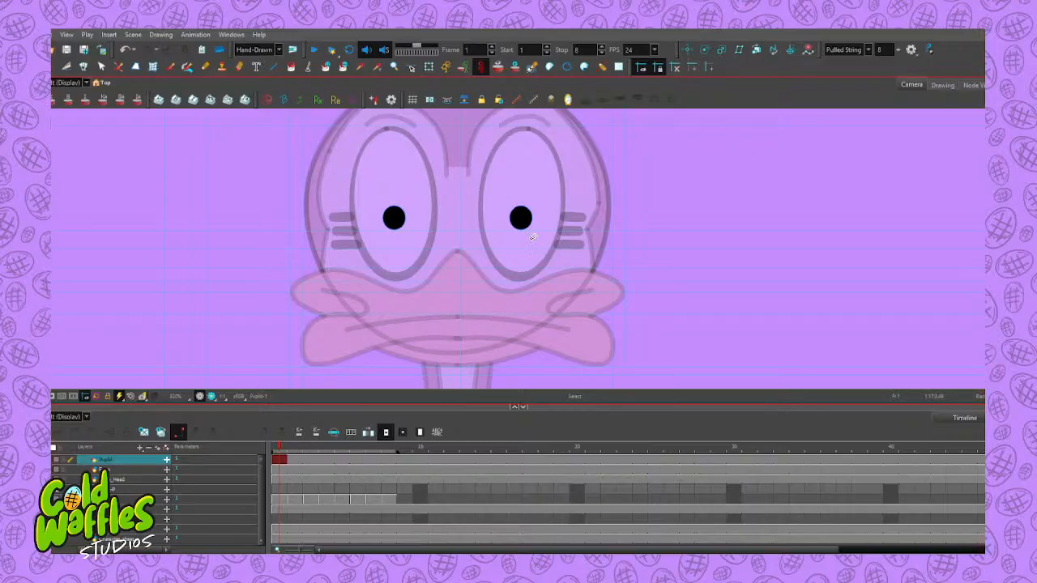
{"action": "scroll", "coordinate": [527, 227], "scroll_direction": "down", "scroll_amount": 2}
{"action": "scroll", "coordinate": [524, 223], "scroll_direction": "up", "scroll_amount": 1}
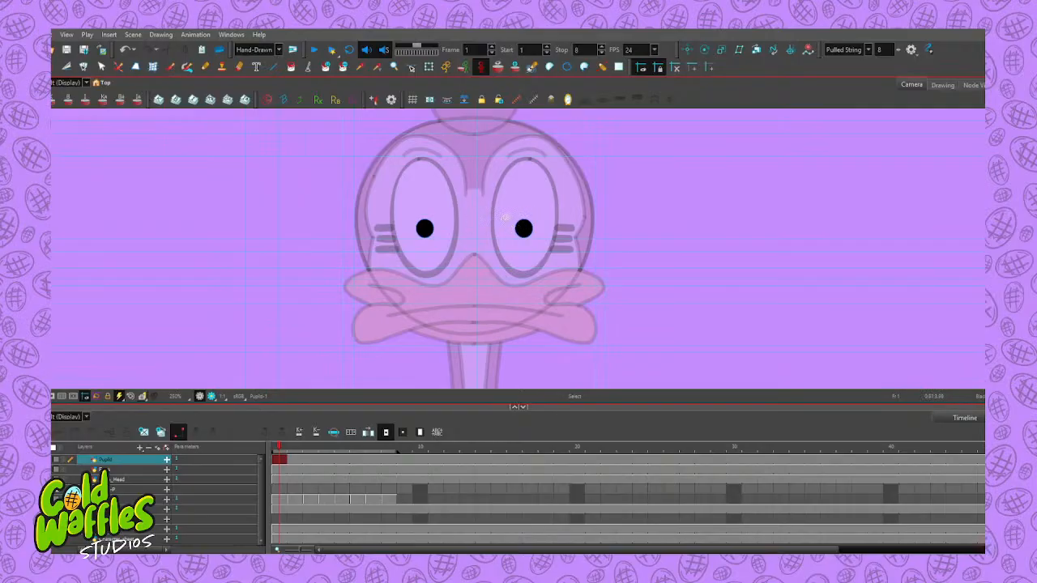
{"action": "scroll", "coordinate": [502, 215], "scroll_direction": "down", "scroll_amount": 1}
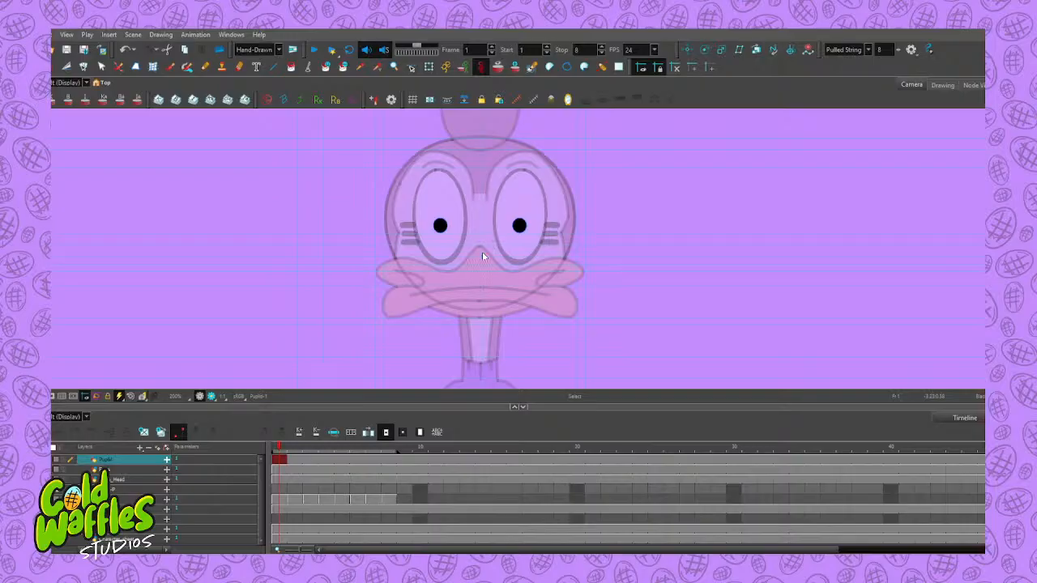
{"action": "left_click", "coordinate": [481, 340]}
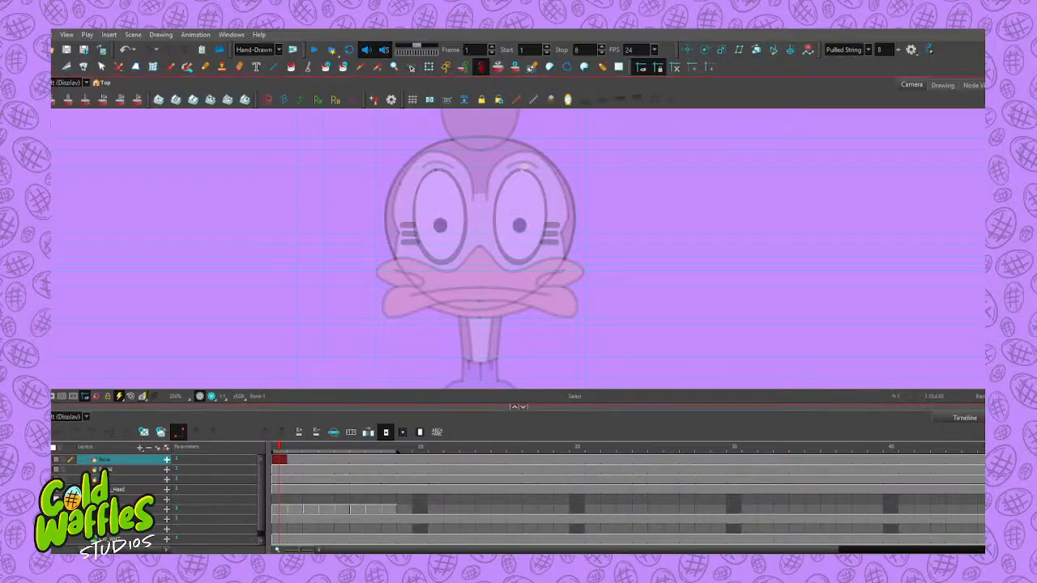
Copy both eyebrow strokes above the eyes from the coloured reference drawing in frame 1
{"action": "scroll", "coordinate": [516, 162], "scroll_direction": "up", "scroll_amount": 3}
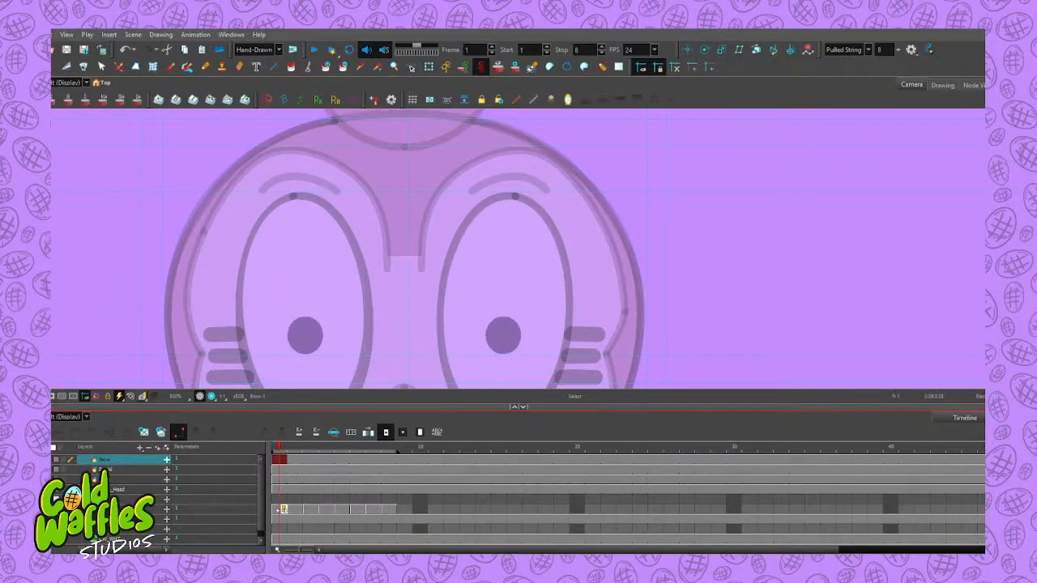
{"action": "left_click", "coordinate": [283, 510]}
{"action": "key", "text": "alt+t"}
{"action": "left_click", "coordinate": [555, 177]}
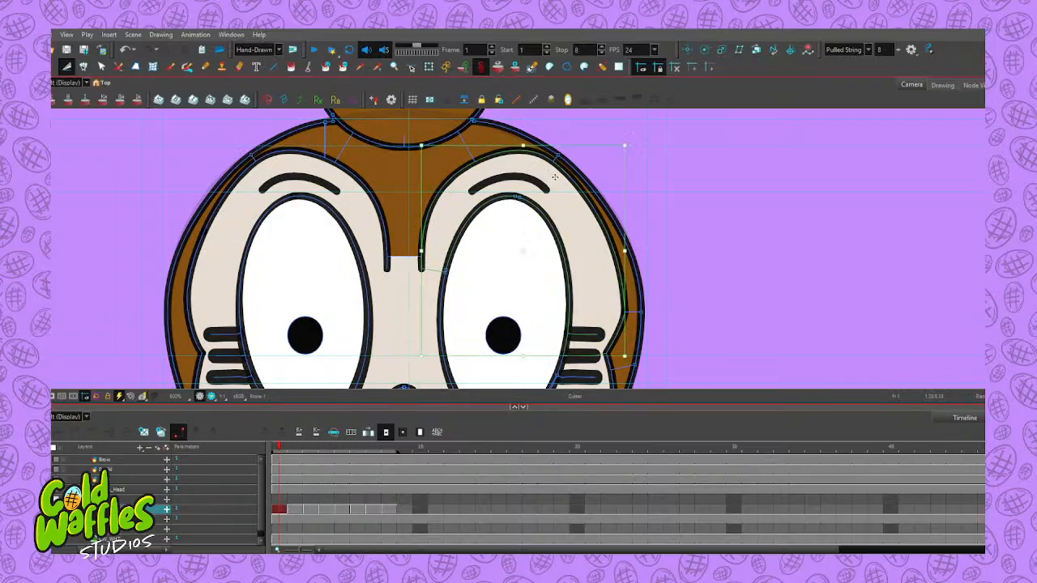
{"action": "key", "text": "k"}
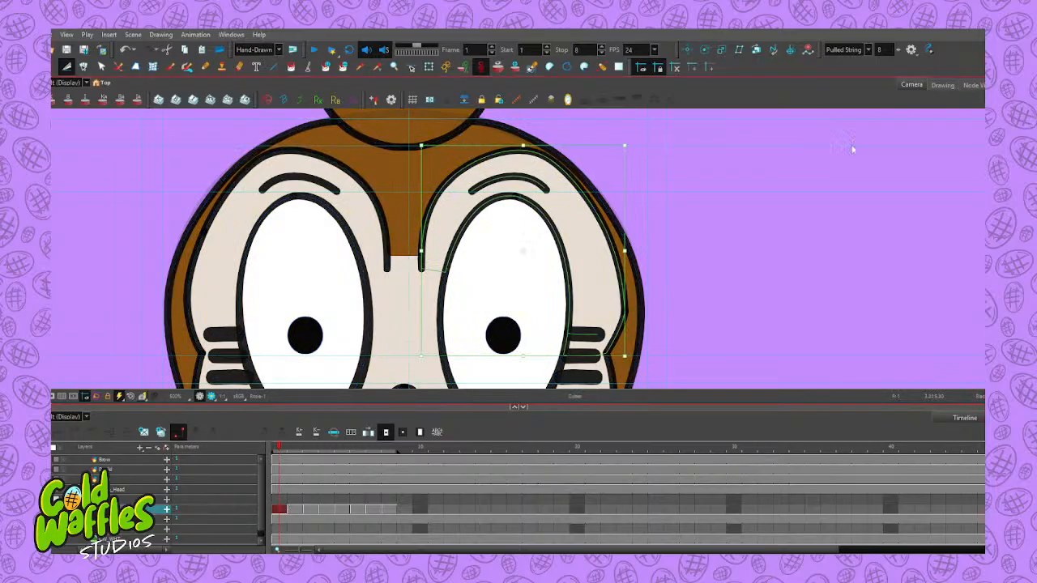
{"action": "key", "text": "alt+s"}
{"action": "left_click", "coordinate": [505, 178]}
{"action": "left_click", "coordinate": [326, 177], "text": "shift"}
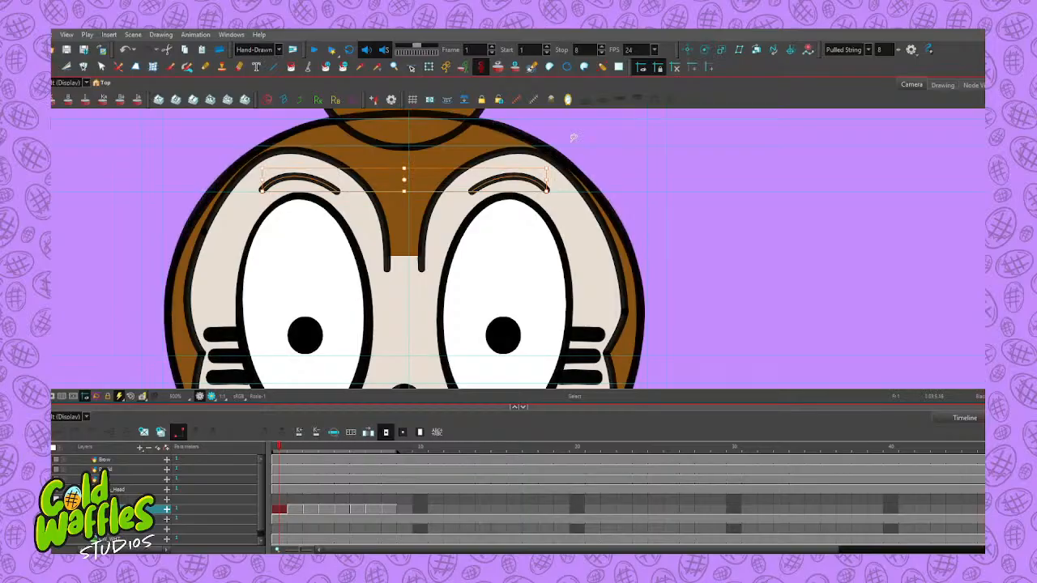
Paste the copied eyebrow strokes in place into frame 1 of the Brow layer
{"action": "left_click", "coordinate": [278, 460]}
{"action": "key", "text": "shift+l"}
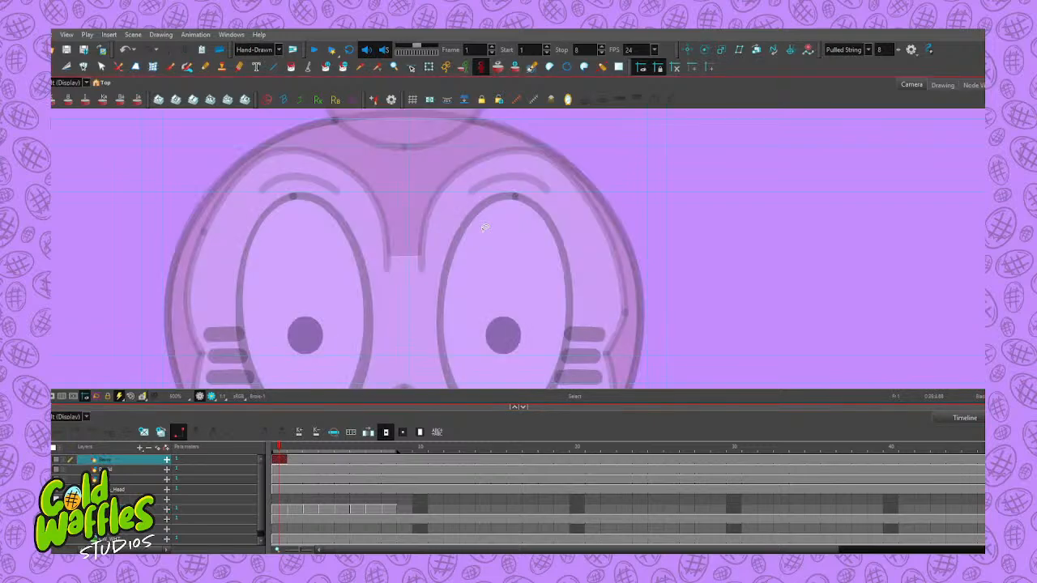
{"action": "key", "text": "ctrl+a"}
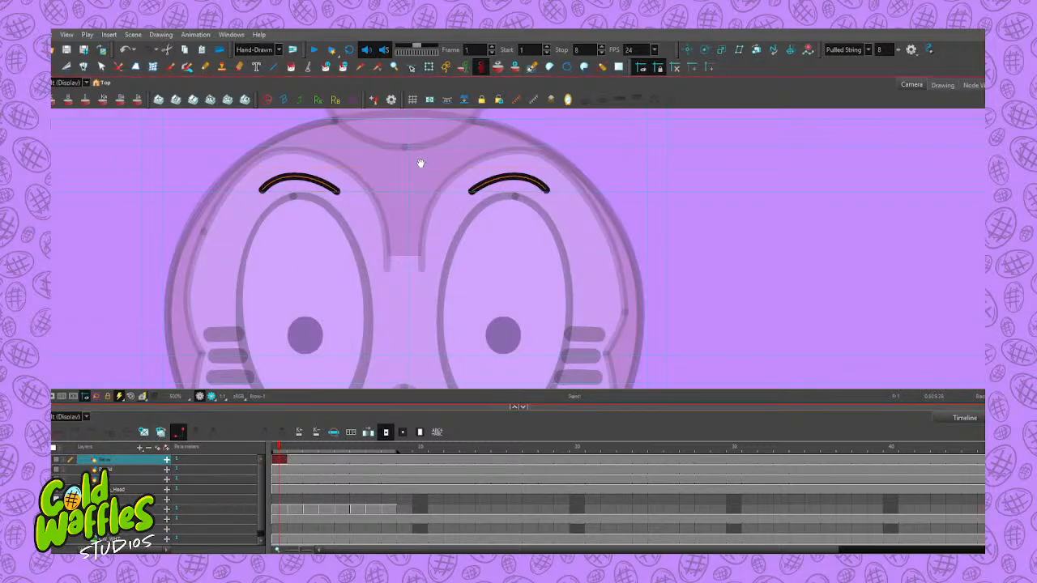
{"action": "left_click_drag", "start_coordinate": [419, 162], "coordinate": [424, 305]}
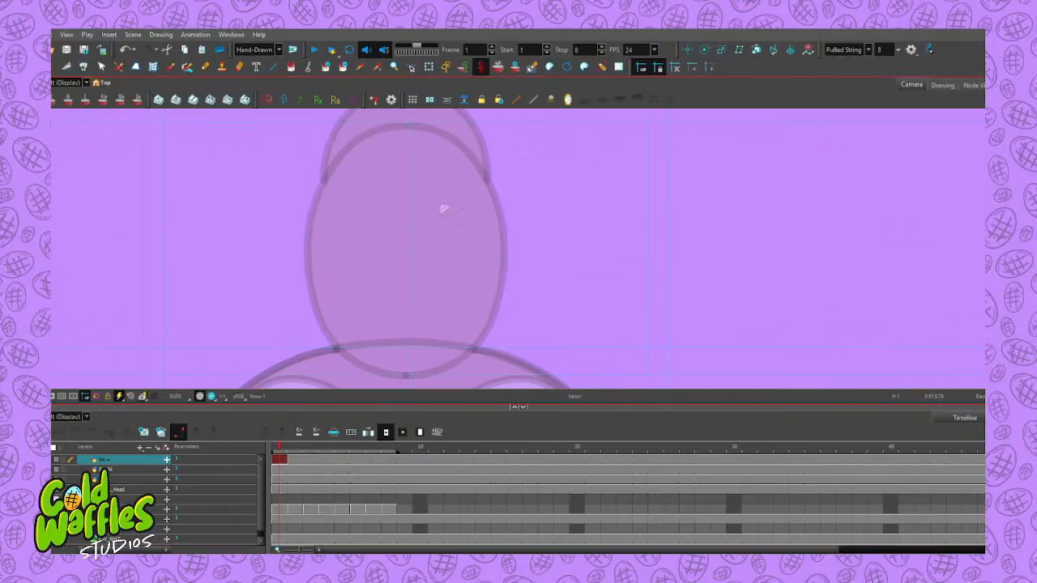
Rename the layer holding the duck's round head outline to Head
{"action": "scroll", "coordinate": [442, 212], "scroll_direction": "down", "scroll_amount": 5}
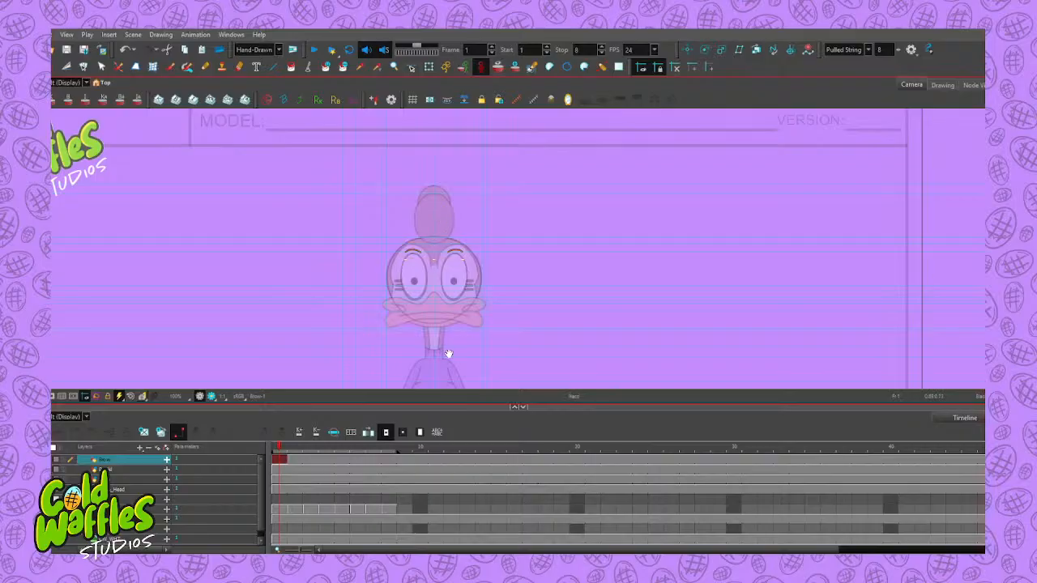
{"action": "left_click_drag", "start_coordinate": [448, 354], "coordinate": [440, 318]}
{"action": "key", "text": "2"}
{"action": "key", "text": "2"}
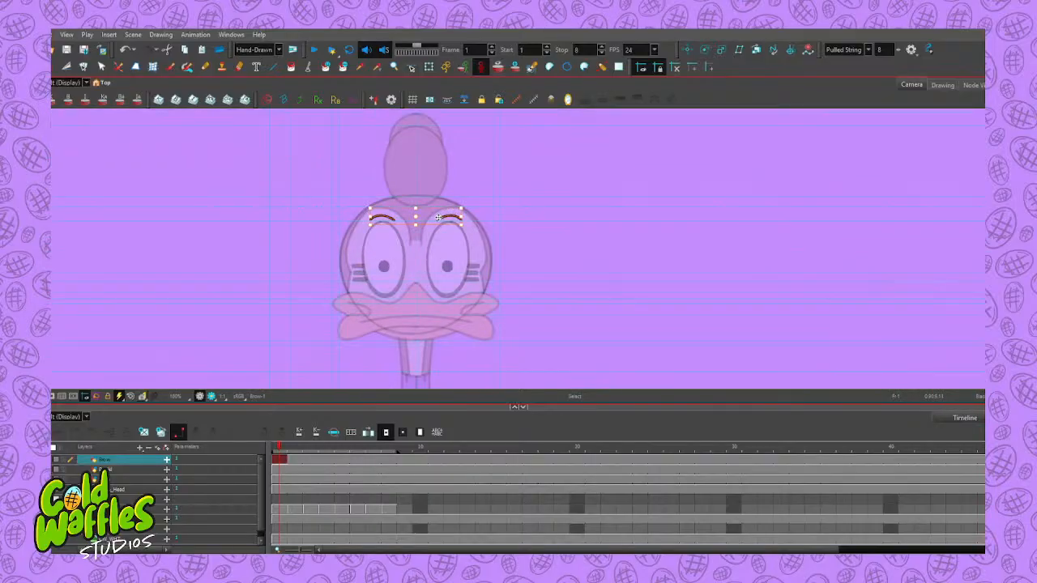
{"action": "left_click", "coordinate": [280, 489]}
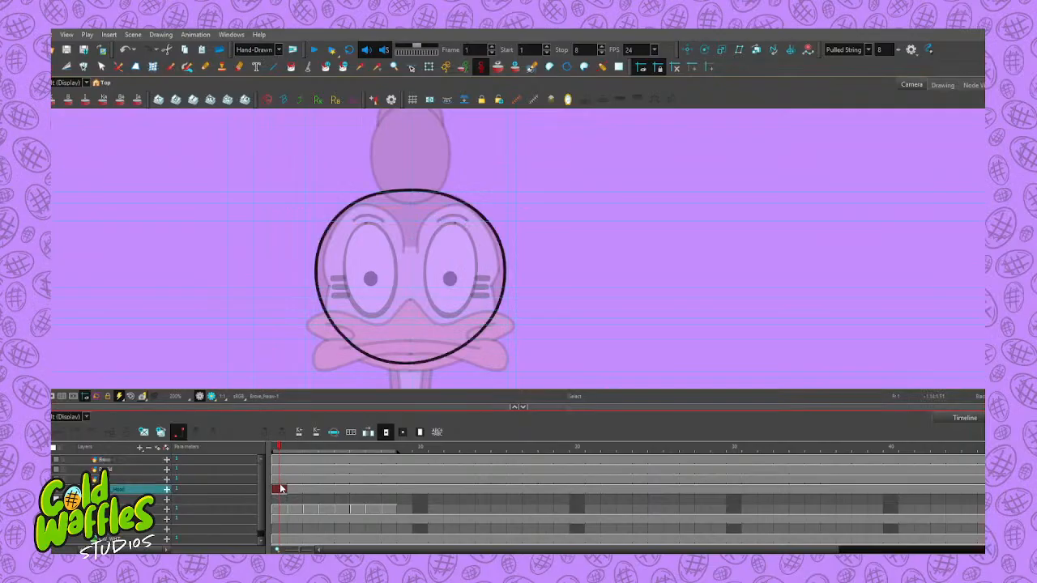
{"action": "double_click", "coordinate": [118, 490]}
{"action": "left_click", "coordinate": [119, 489]}
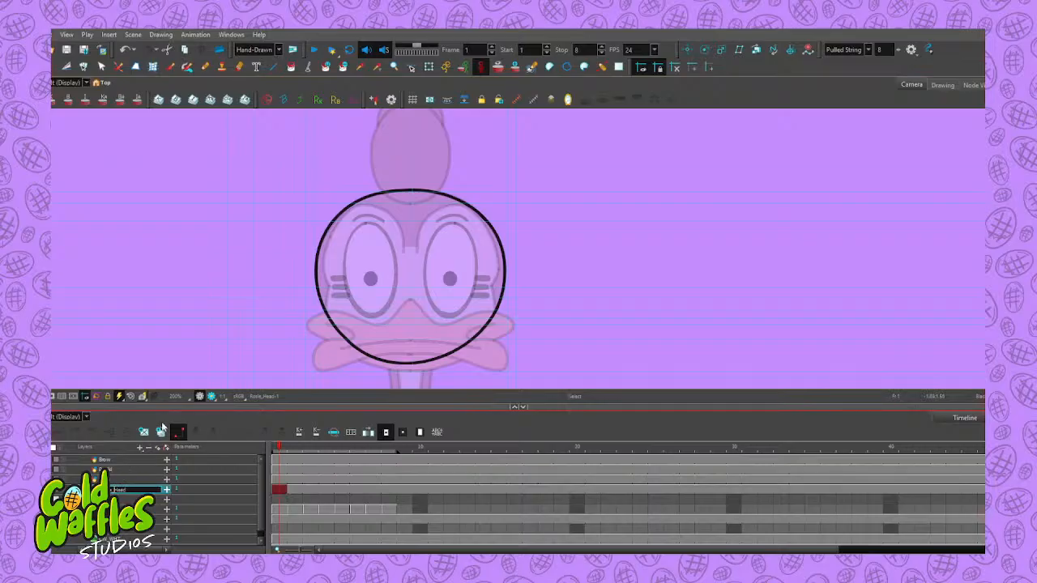
{"action": "left_click", "coordinate": [541, 228]}
Try to trace the mirrored cheek lines beside the eye wrinkles with the Pencil tool on the Head layer
{"action": "key", "text": "alt+x"}
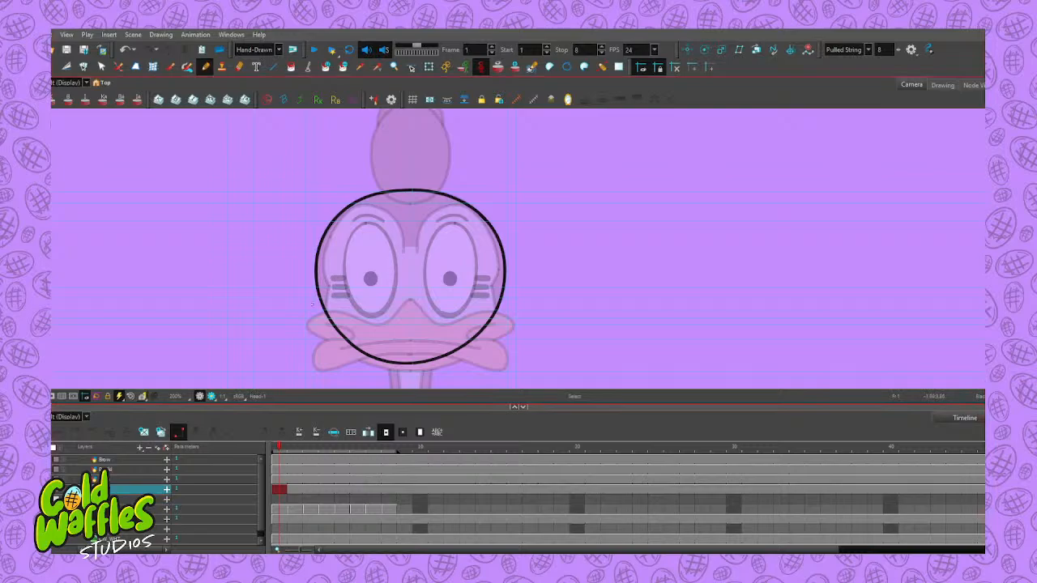
{"action": "left_click_drag", "start_coordinate": [349, 288], "coordinate": [363, 282]}
{"action": "key", "text": "ctrl+z"}
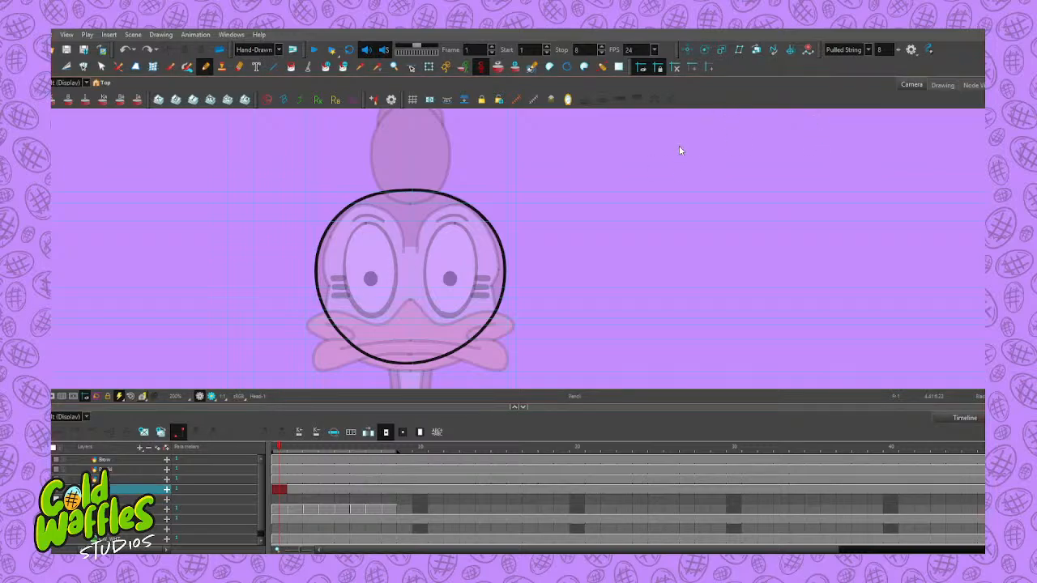
{"action": "key", "text": "alt+s"}
{"action": "scroll", "coordinate": [332, 301], "scroll_direction": "up", "scroll_amount": 2}
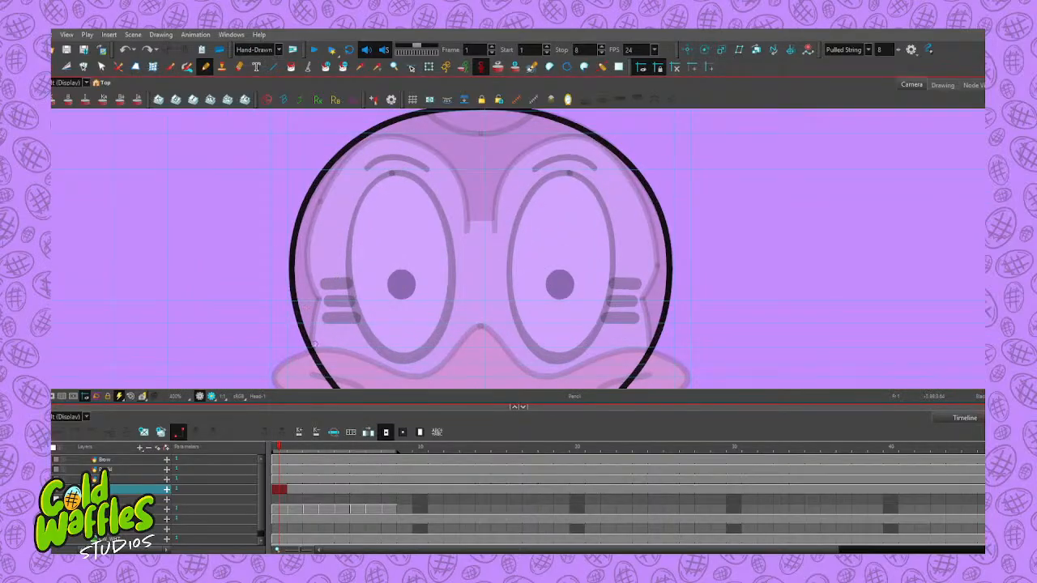
{"action": "left_click_drag", "start_coordinate": [311, 350], "coordinate": [320, 298]}
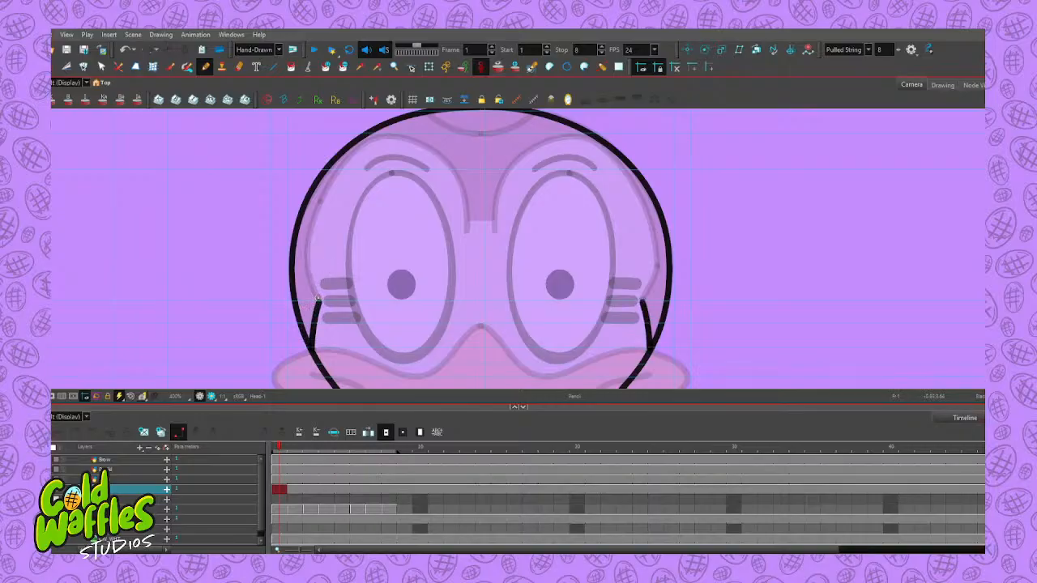
{"action": "key", "text": "ctrl+z"}
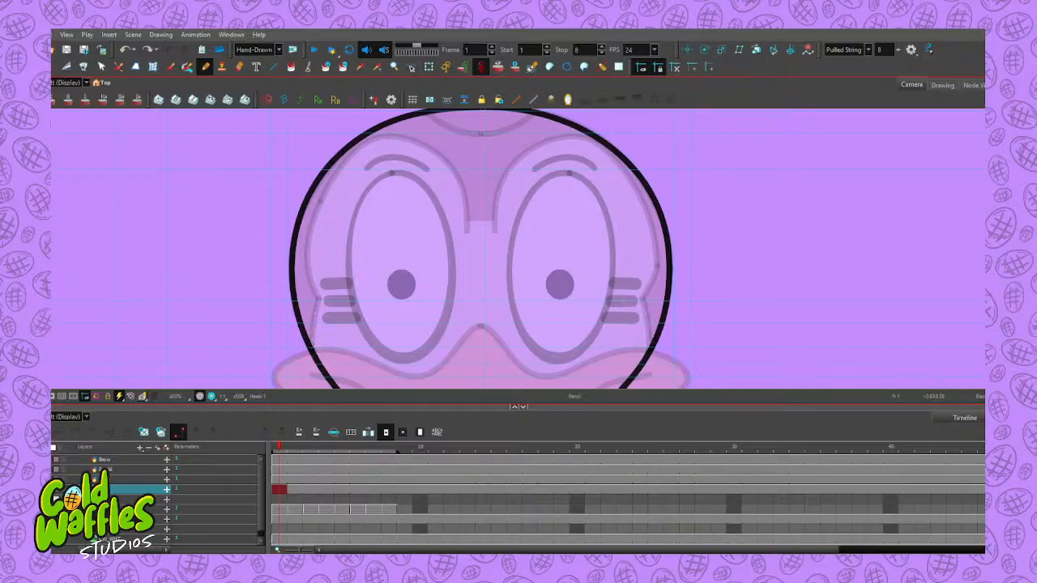
Try deleting the dark outline strokes bordering the pale face patch from frame 1 of the coloured reference drawing
{"action": "scroll", "coordinate": [384, 162], "scroll_direction": "down", "scroll_amount": 2}
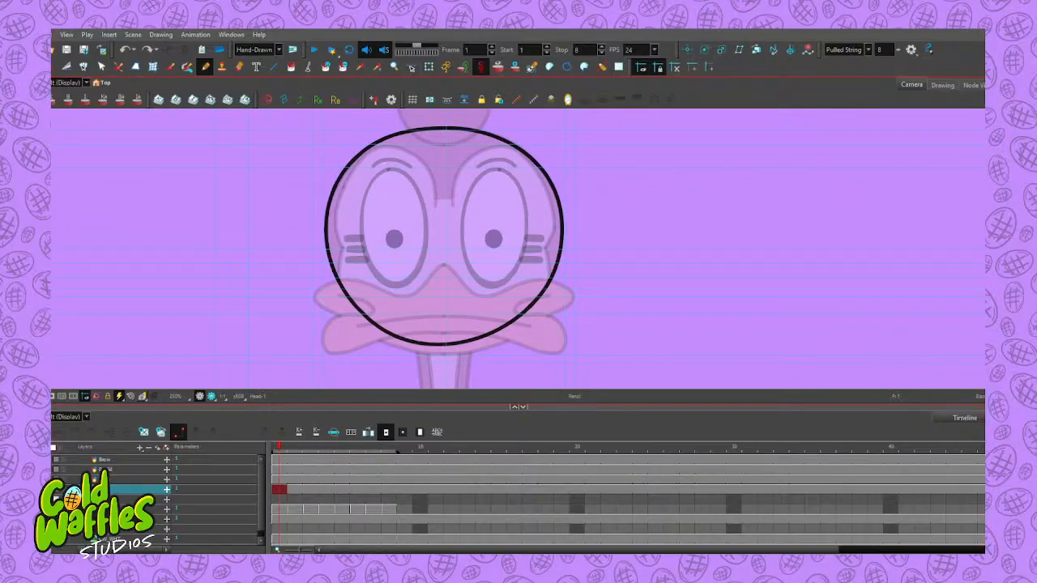
{"action": "left_click", "coordinate": [276, 510]}
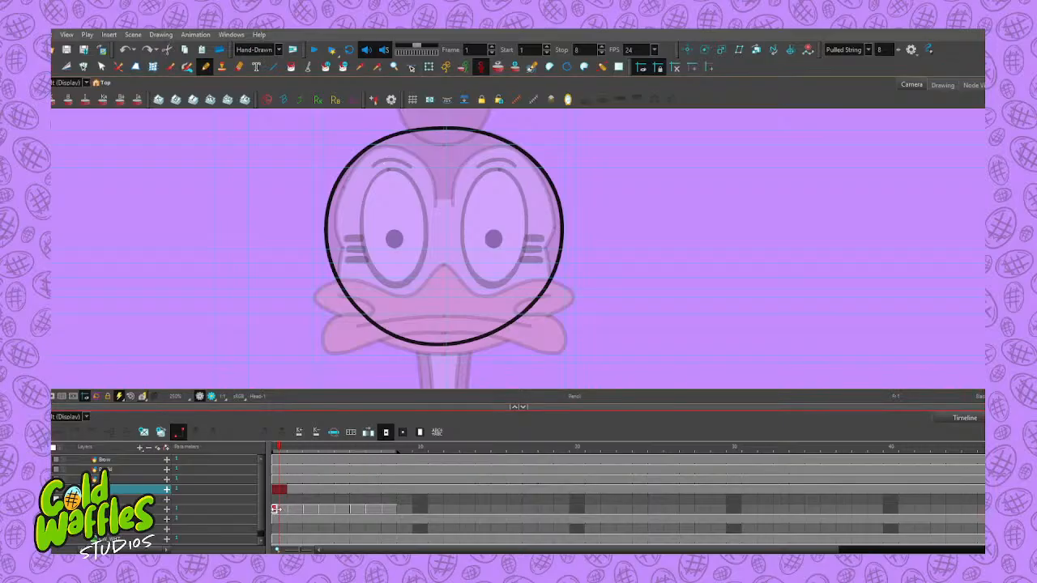
{"action": "left_click", "coordinate": [278, 510]}
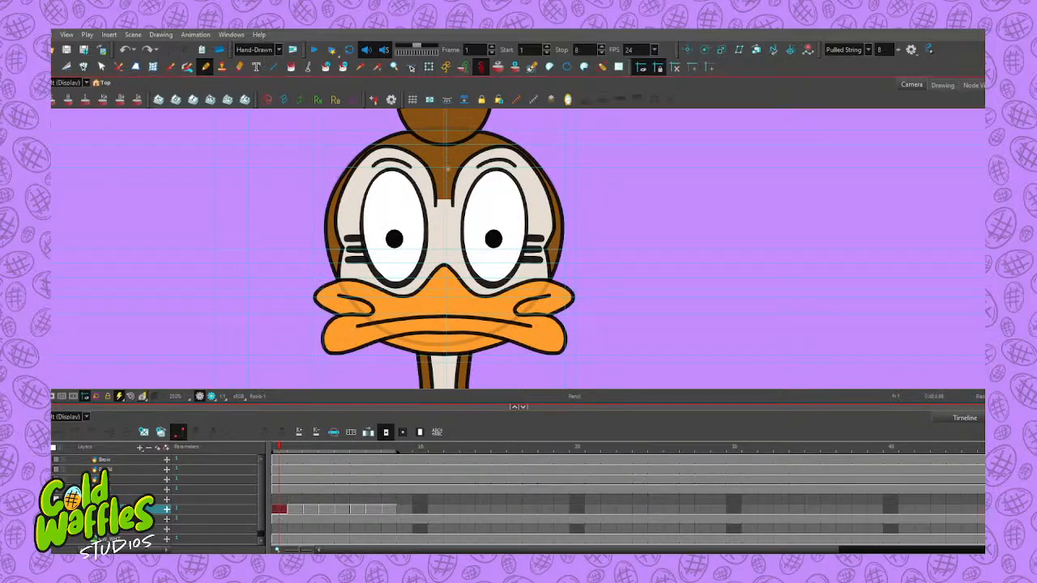
{"action": "key", "text": "alt+s"}
{"action": "left_click", "coordinate": [477, 149]}
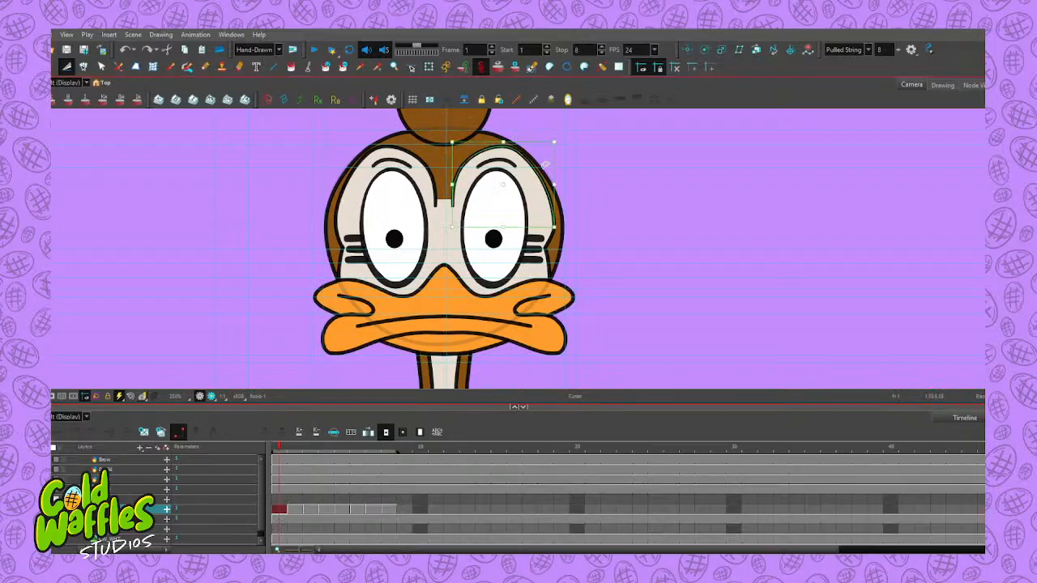
{"action": "key", "text": "Delete"}
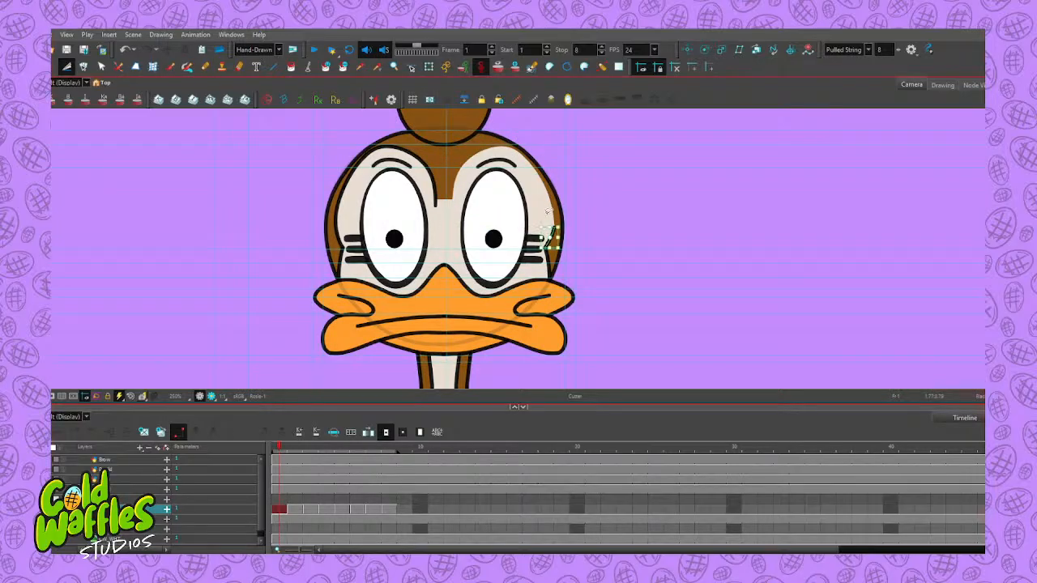
{"action": "left_click", "coordinate": [419, 148]}
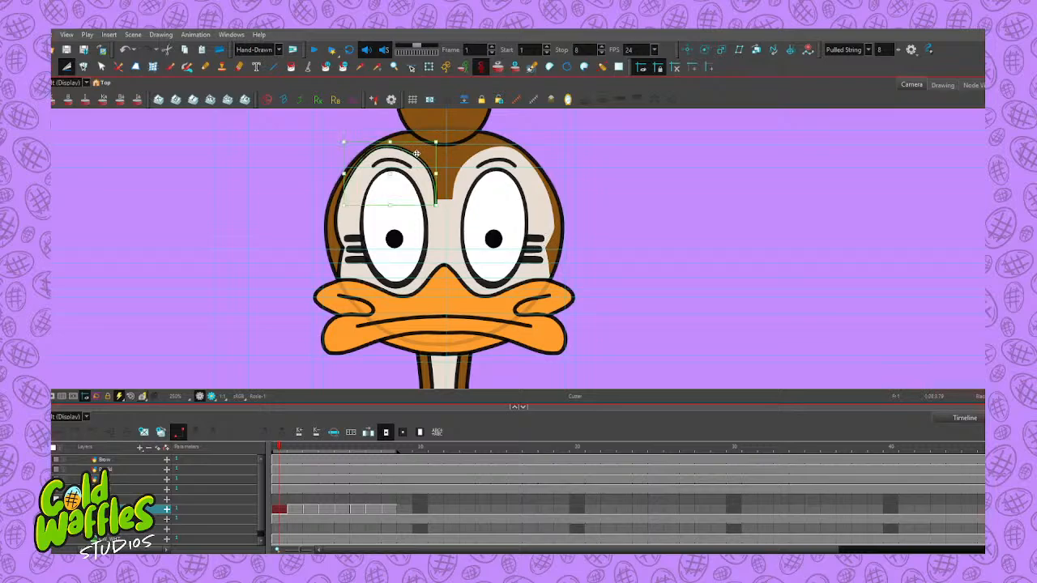
{"action": "key", "text": "Delete"}
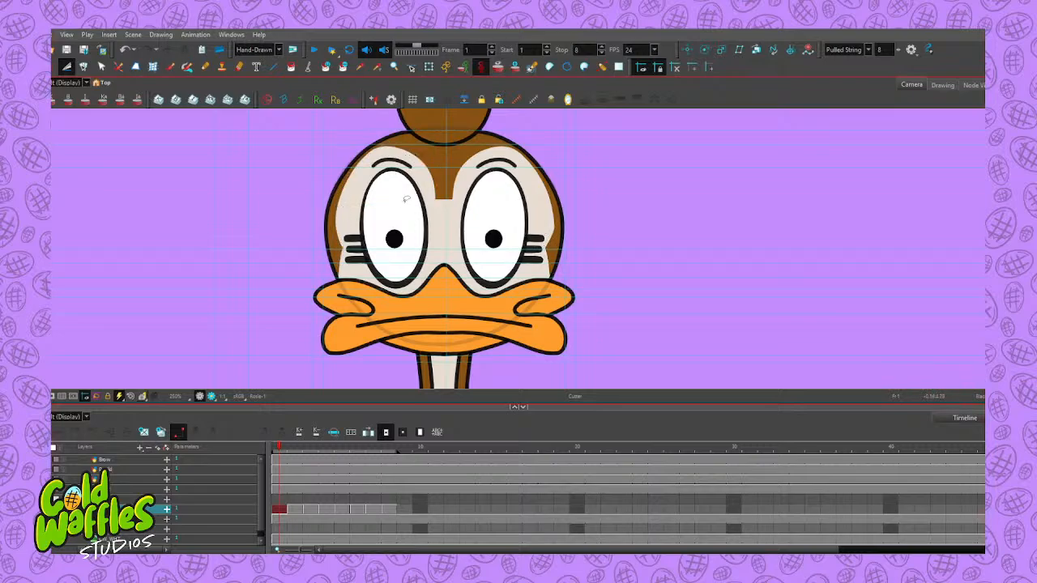
{"action": "scroll", "coordinate": [481, 182], "scroll_direction": "down", "scroll_amount": 3}
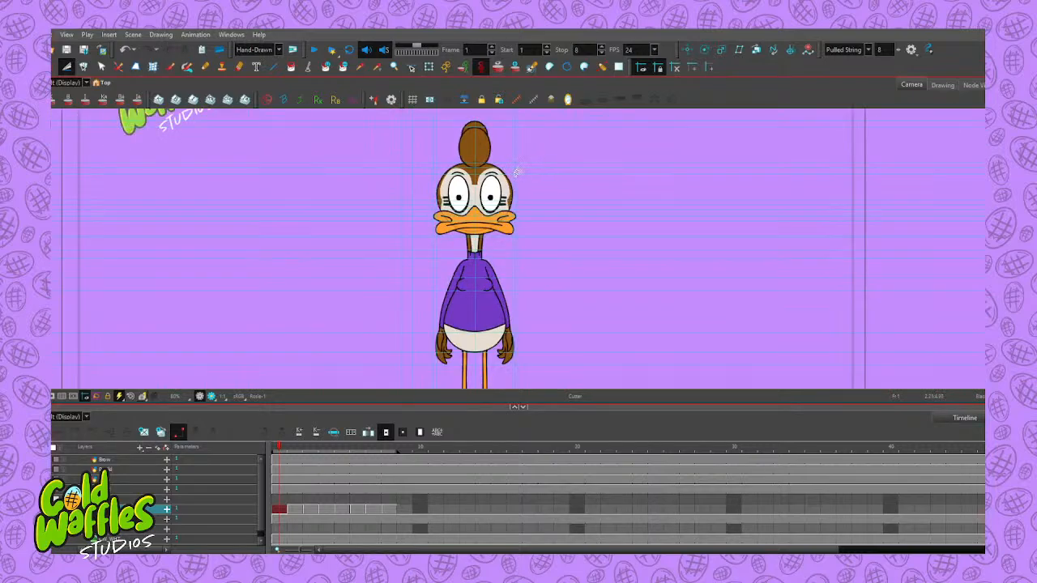
{"action": "scroll", "coordinate": [515, 174], "scroll_direction": "up", "scroll_amount": 3}
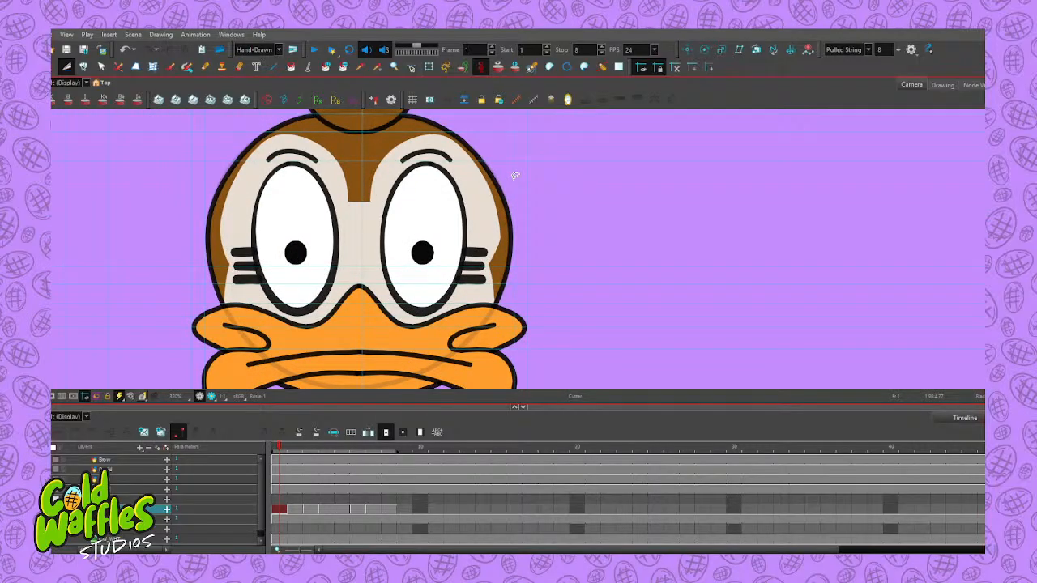
Undo the deletions of the face patch outlines in the reference drawing
{"action": "key", "text": "ctrl+z"}
{"action": "key", "text": "ctrl+z"}
{"action": "key", "text": "ctrl+z"}
{"action": "key", "text": "ctrl+z"}
{"action": "key", "text": "ctrl+z"}
{"action": "key", "text": "ctrl+z"}
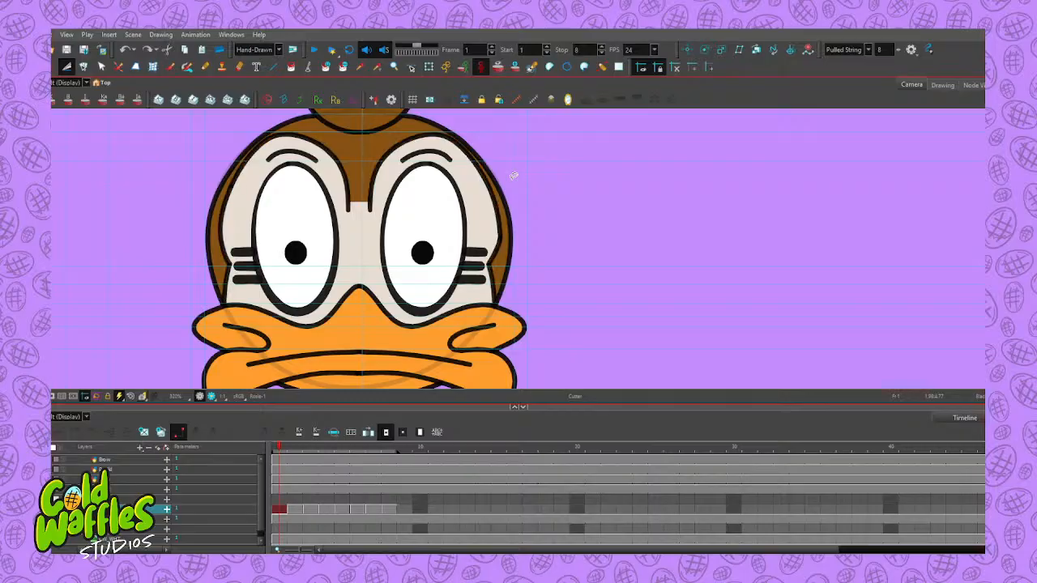
{"action": "left_click", "coordinate": [484, 172]}
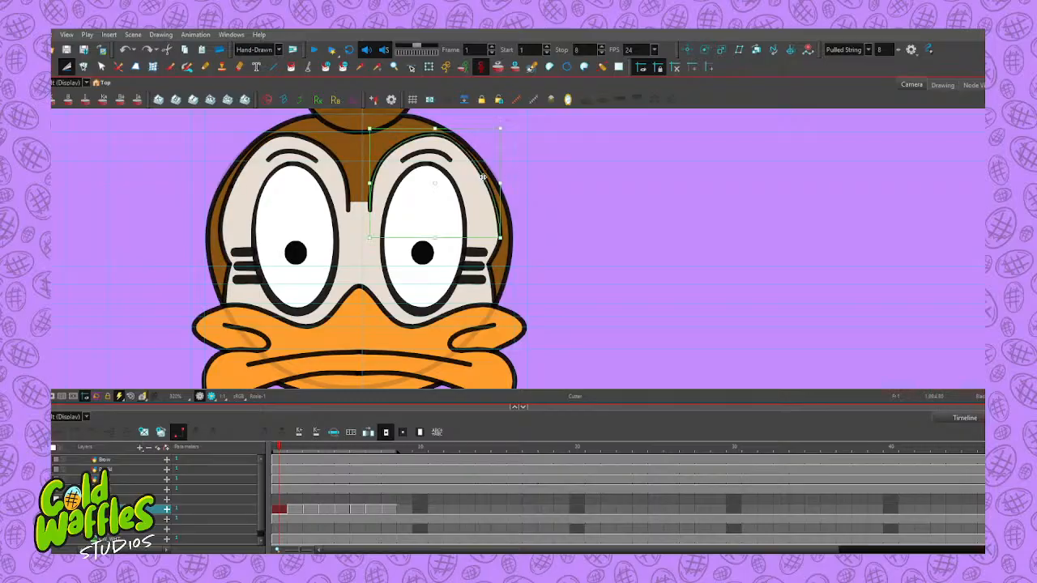
{"action": "key", "text": "Delete"}
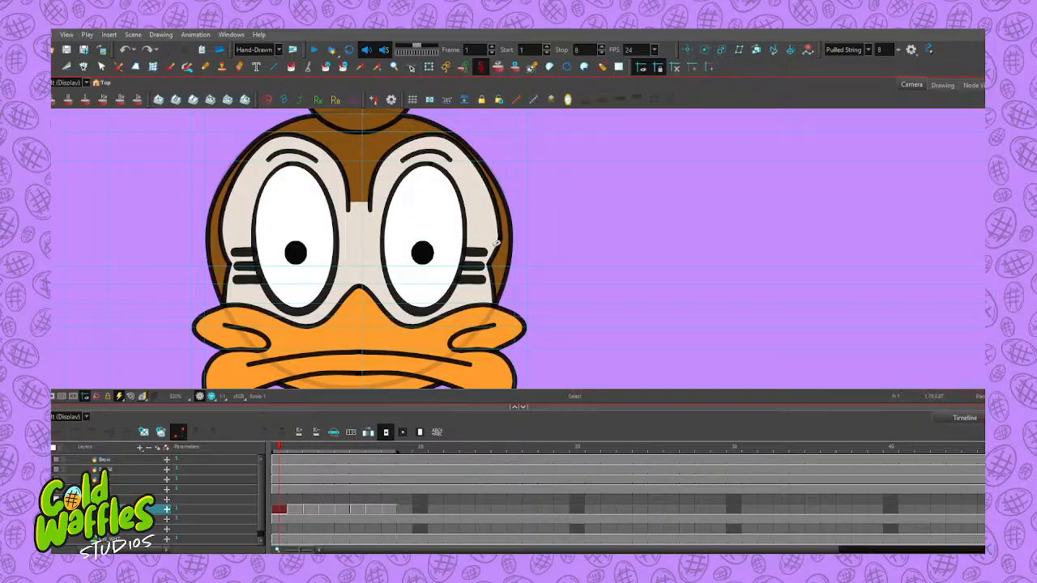
Copy the face patch outline strokes from the reference drawing and paste them in place onto a new Hair layer above the Head layer
{"action": "left_click", "coordinate": [494, 188]}
{"action": "left_click", "coordinate": [314, 138], "text": "shift"}
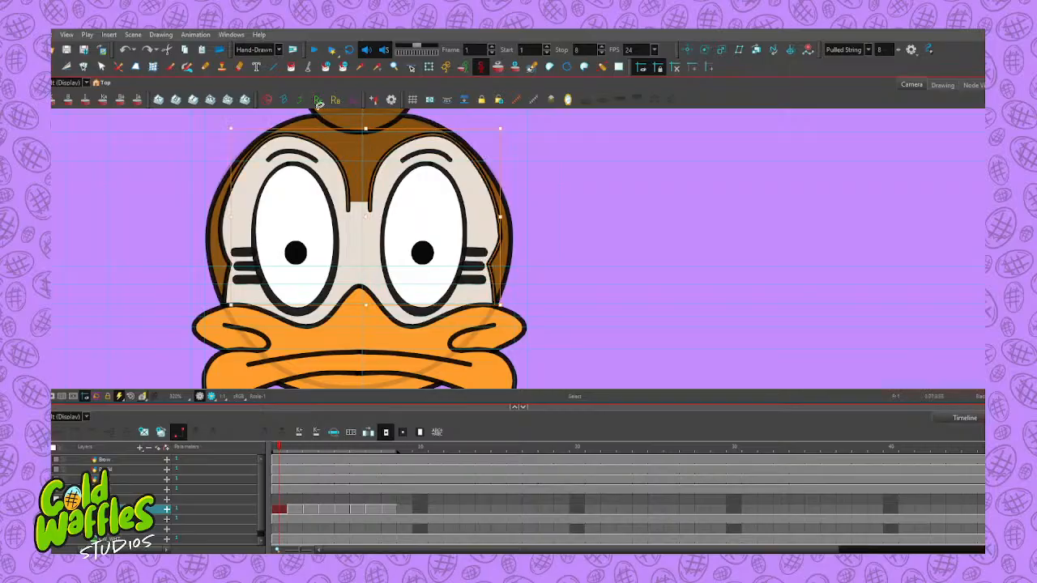
{"action": "left_click", "coordinate": [223, 229], "text": "shift"}
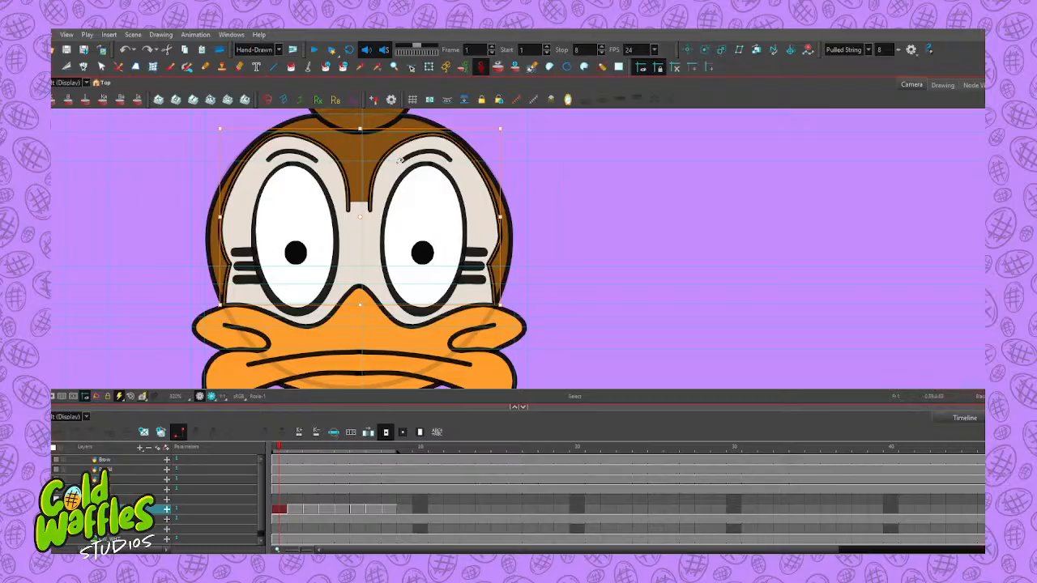
{"action": "key", "text": "l"}
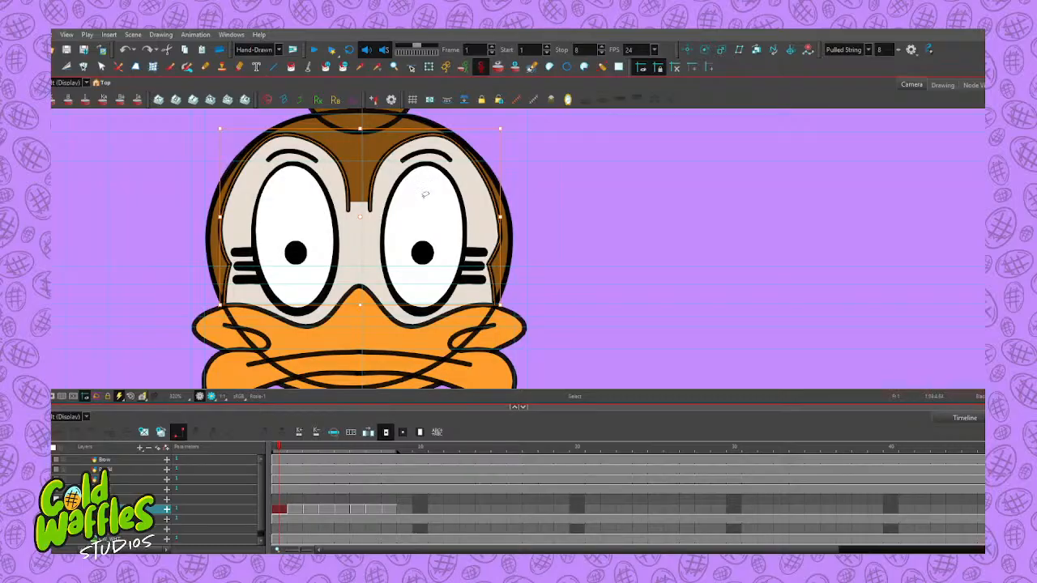
{"action": "left_click", "coordinate": [279, 488]}
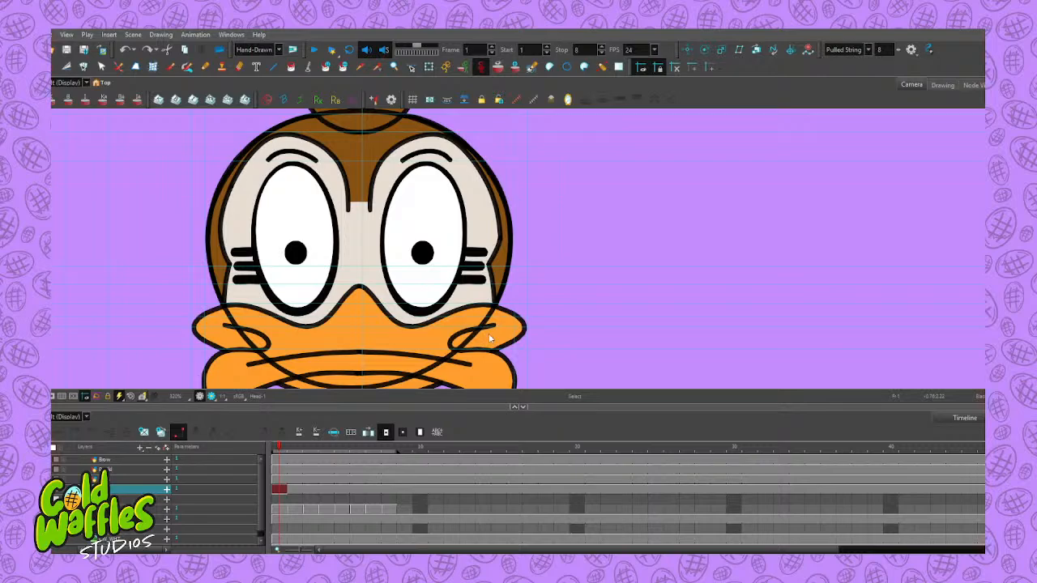
{"action": "key", "text": "ctrl+c"}
{"action": "key", "text": "ctrl+v"}
{"action": "left_click", "coordinate": [491, 326]}
{"action": "key", "text": "shift+l"}
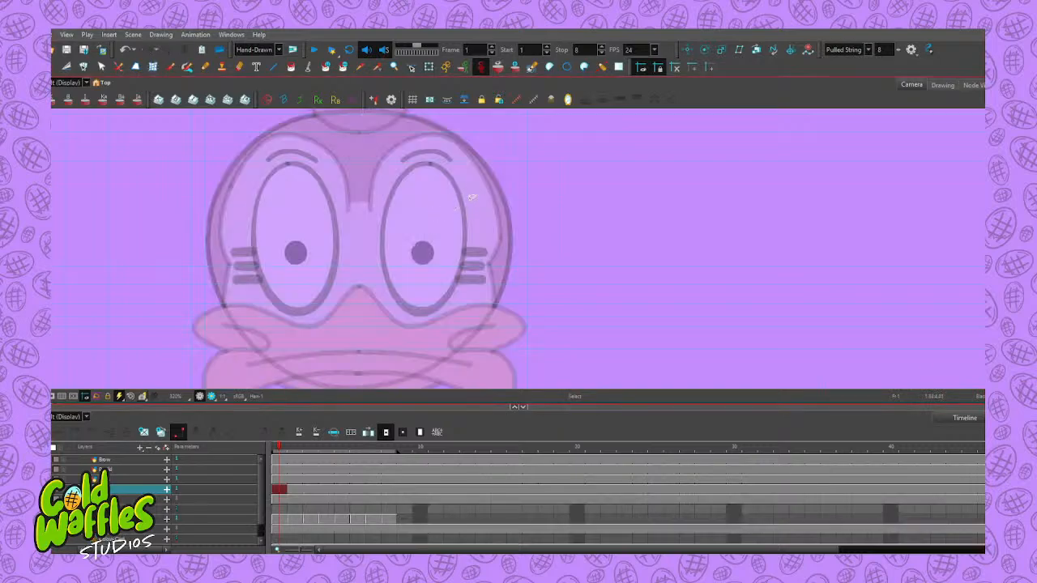
{"action": "key", "text": "shift+l"}
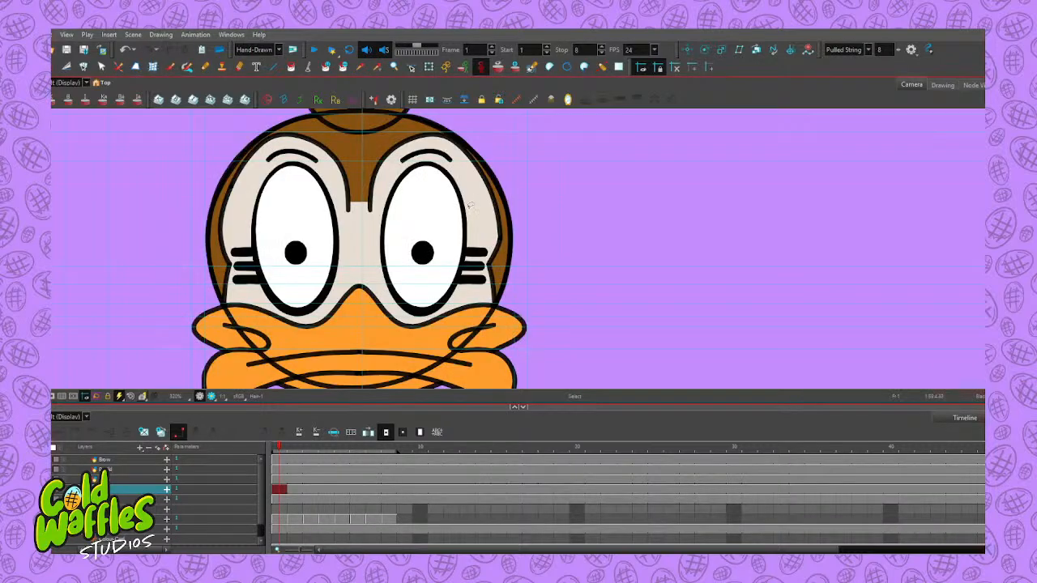
{"action": "key", "text": "ctrl+a"}
{"action": "key", "text": "shift+l"}
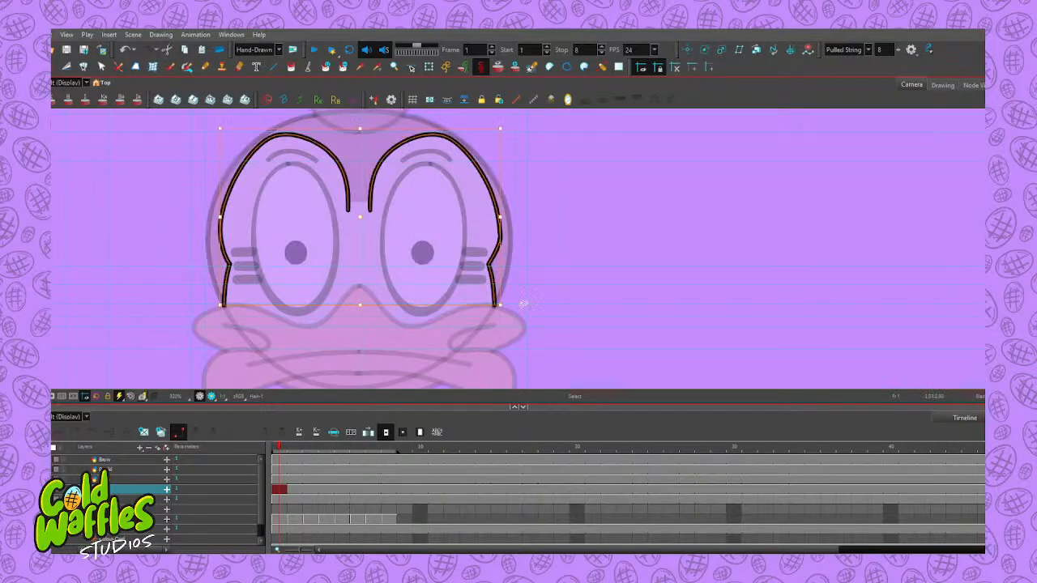
{"action": "left_click", "coordinate": [539, 203]}
Try to extend the face patch outlines from the cheeks up around the outside of the head with the Pencil tool
{"action": "key", "text": "alt+slash"}
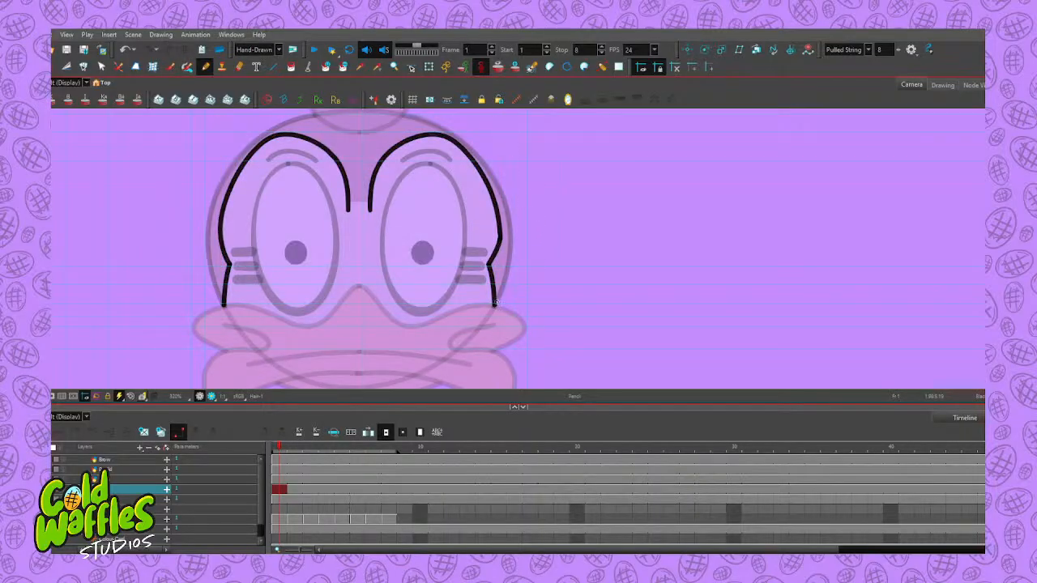
{"action": "mouse_move", "coordinate": [494, 304]}
{"action": "left_mouse_down"}
{"action": "mouse_move", "coordinate": [503, 327]}
{"action": "mouse_move", "coordinate": [523, 320]}
{"action": "mouse_move", "coordinate": [546, 225]}
{"action": "mouse_move", "coordinate": [545, 157]}
{"action": "mouse_move", "coordinate": [519, 124]}
{"action": "left_mouse_up"}
{"action": "scroll", "coordinate": [519, 166], "scroll_direction": "down", "scroll_amount": 3}
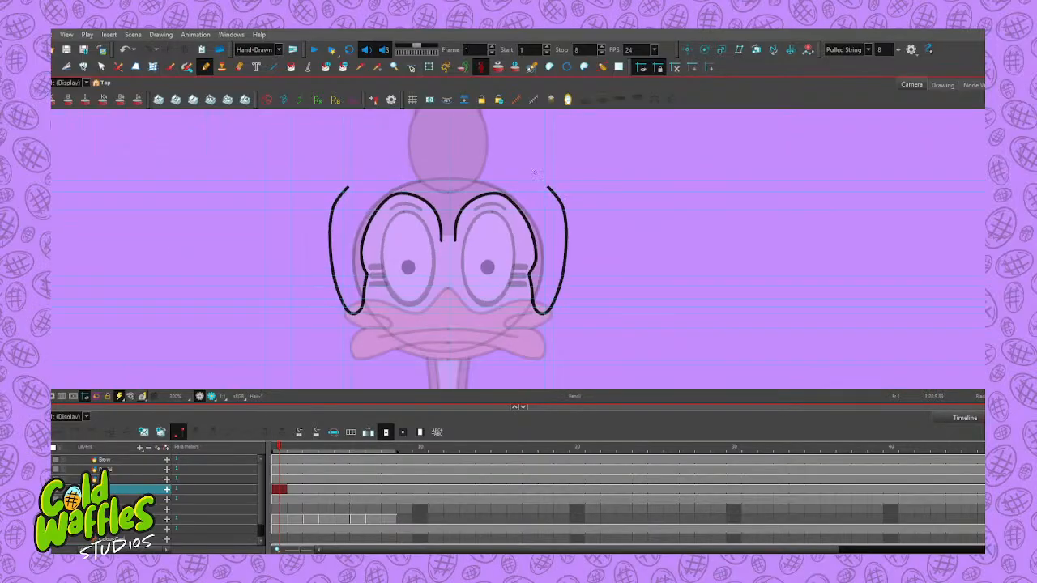
{"action": "key", "text": "ctrl+z"}
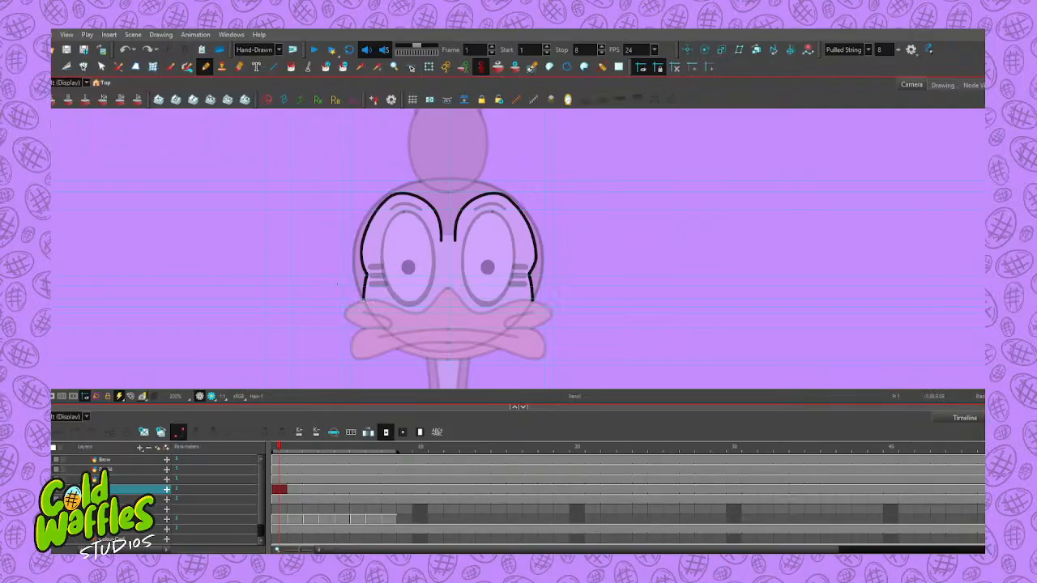
{"action": "mouse_move", "coordinate": [531, 301]}
{"action": "left_mouse_down"}
{"action": "mouse_move", "coordinate": [554, 322]}
{"action": "mouse_move", "coordinate": [580, 235]}
{"action": "mouse_move", "coordinate": [569, 197]}
{"action": "left_mouse_up"}
{"action": "key", "text": "ctrl+z"}
{"action": "mouse_move", "coordinate": [363, 303]}
{"action": "left_mouse_down"}
{"action": "mouse_move", "coordinate": [337, 306]}
{"action": "mouse_move", "coordinate": [314, 253]}
{"action": "mouse_move", "coordinate": [320, 208]}
{"action": "mouse_move", "coordinate": [343, 175]}
{"action": "mouse_move", "coordinate": [419, 147]}
{"action": "left_mouse_up"}
{"action": "key", "text": "ctrl+z"}
{"action": "mouse_move", "coordinate": [364, 301]}
{"action": "left_mouse_down"}
{"action": "mouse_move", "coordinate": [355, 310]}
{"action": "mouse_move", "coordinate": [334, 293]}
{"action": "mouse_move", "coordinate": [332, 243]}
{"action": "left_mouse_up"}
{"action": "key", "text": "ctrl+z"}
Try to draw a wide rectangle across the top of the head on the Hair layer
{"action": "left_click", "coordinate": [568, 67]}
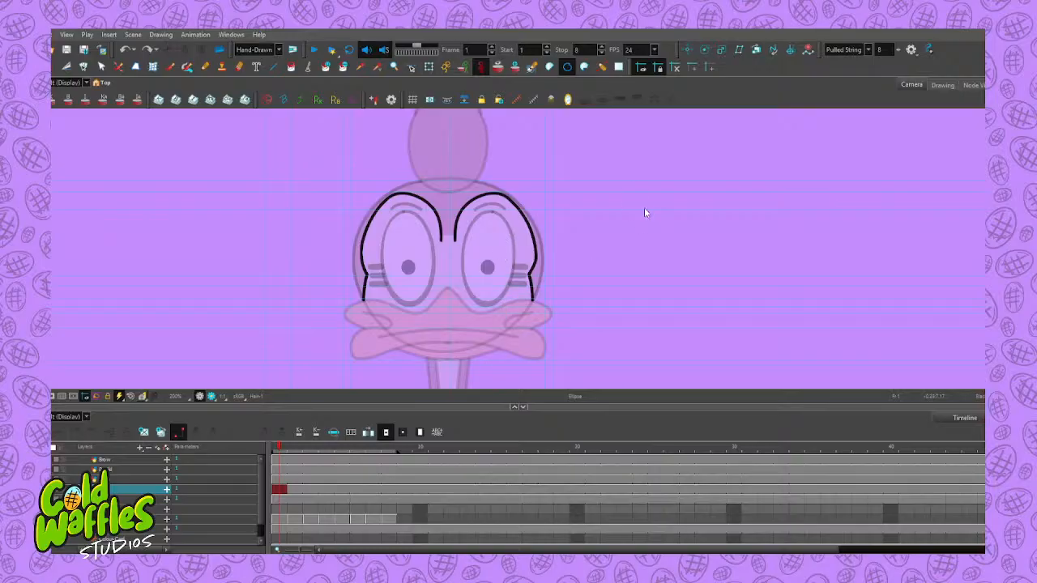
{"action": "left_click", "coordinate": [636, 370]}
{"action": "left_click", "coordinate": [687, 100]}
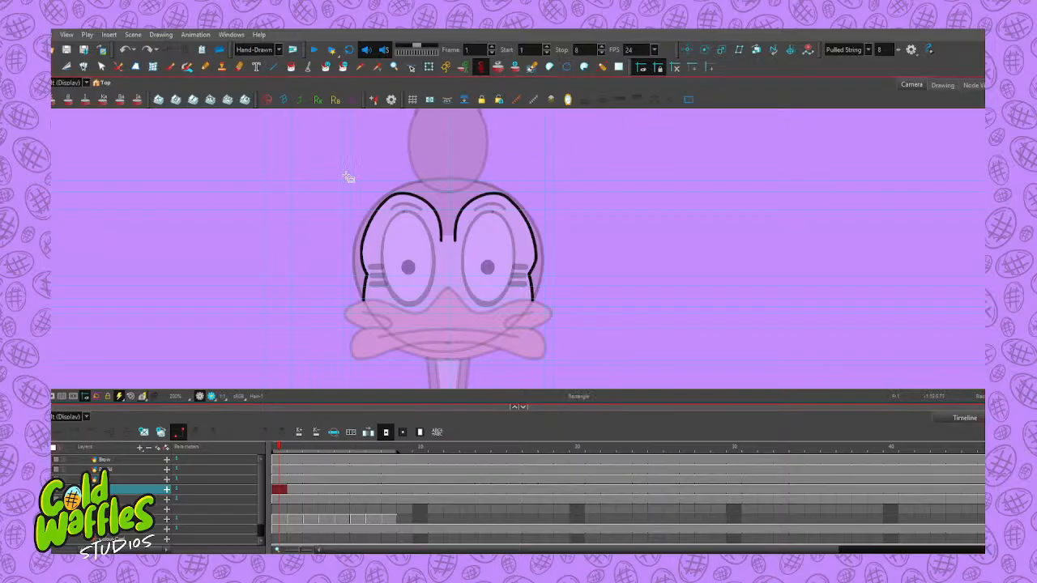
{"action": "left_click_drag", "start_coordinate": [342, 178], "coordinate": [554, 160]}
{"action": "left_click_drag", "start_coordinate": [460, 161], "coordinate": [535, 212]}
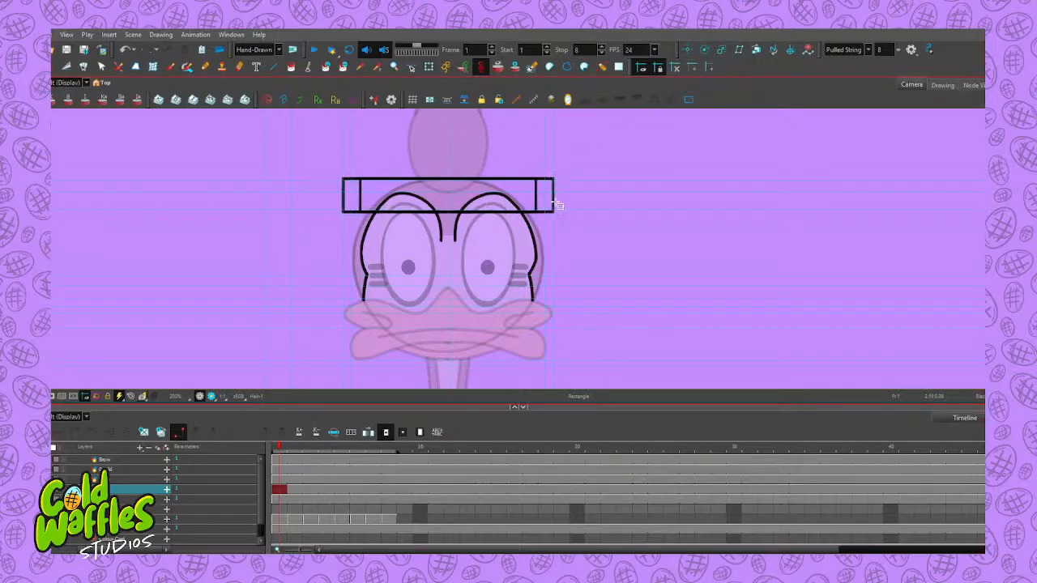
{"action": "key", "text": "ctrl+z"}
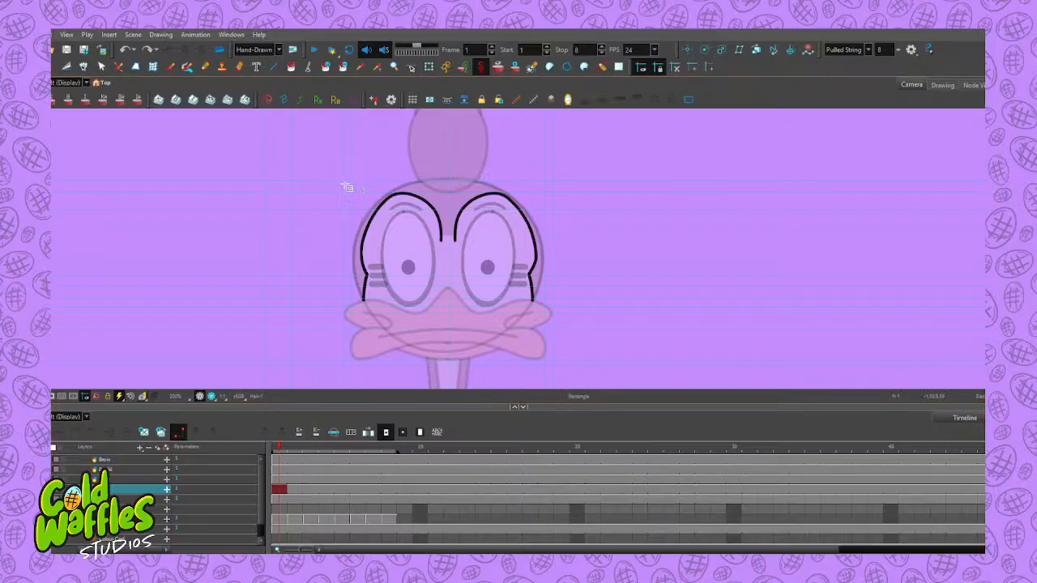
{"action": "left_click_drag", "start_coordinate": [343, 179], "coordinate": [547, 234]}
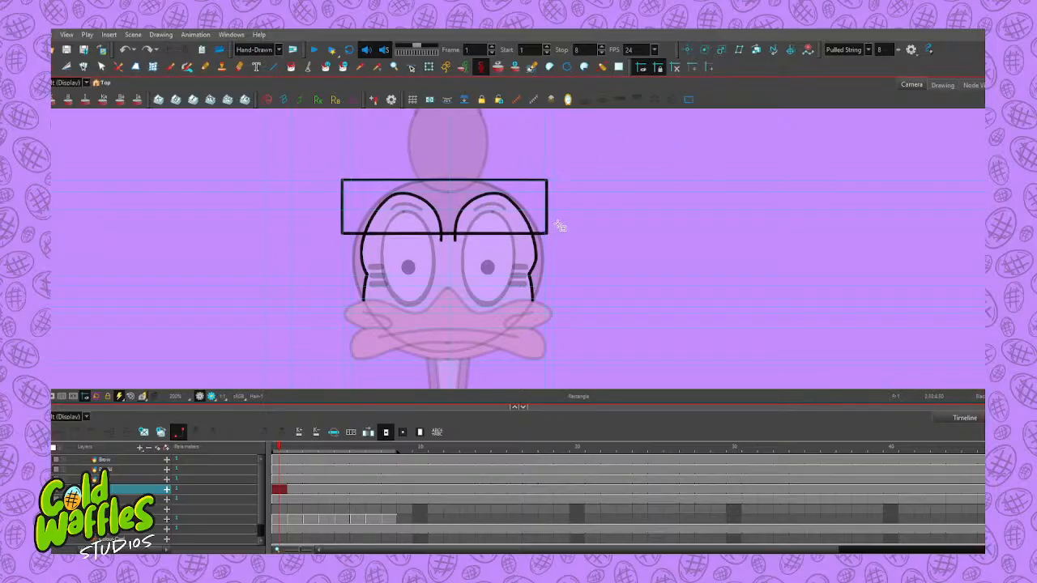
{"action": "scroll", "coordinate": [563, 212], "scroll_direction": "up", "scroll_amount": 1}
{"action": "key", "text": "ctrl+z"}
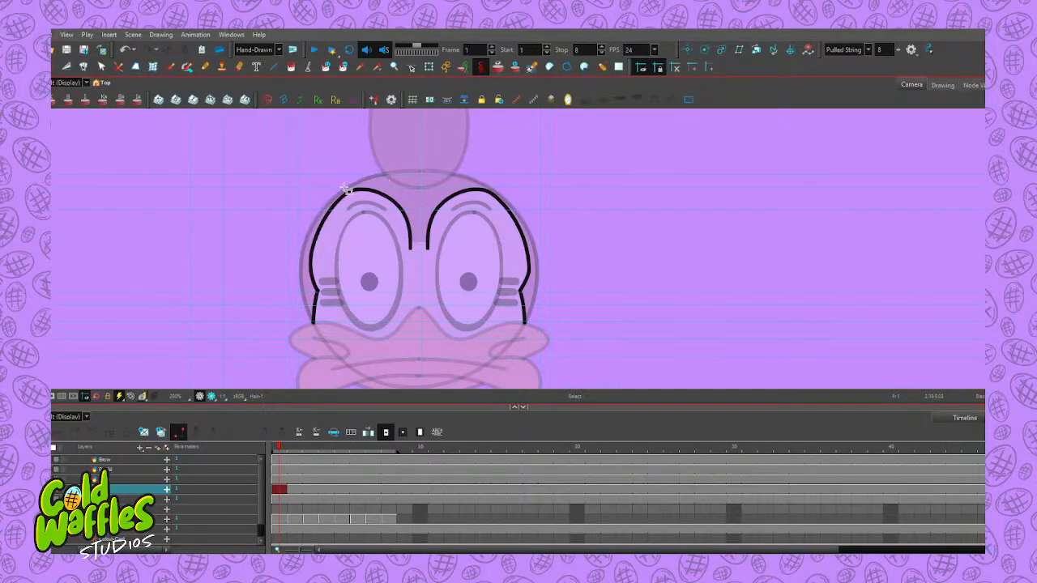
Draw a rectangle around the upper head down to the beak and cut away its lower edge between the face patch outlines
{"action": "left_click_drag", "start_coordinate": [287, 159], "coordinate": [549, 322]}
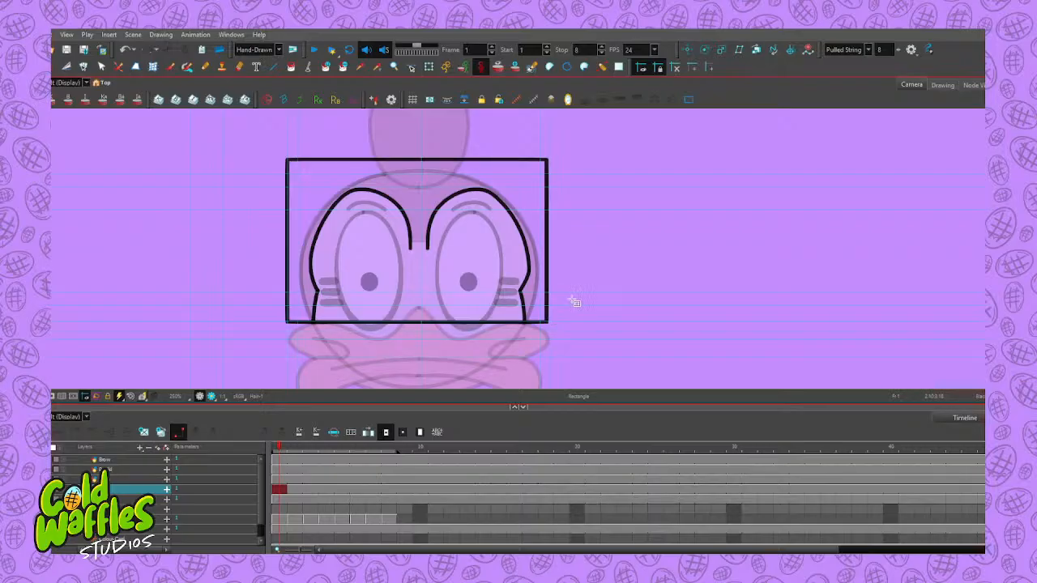
{"action": "key", "text": "alt+b"}
{"action": "left_click_drag", "start_coordinate": [419, 312], "coordinate": [418, 365]}
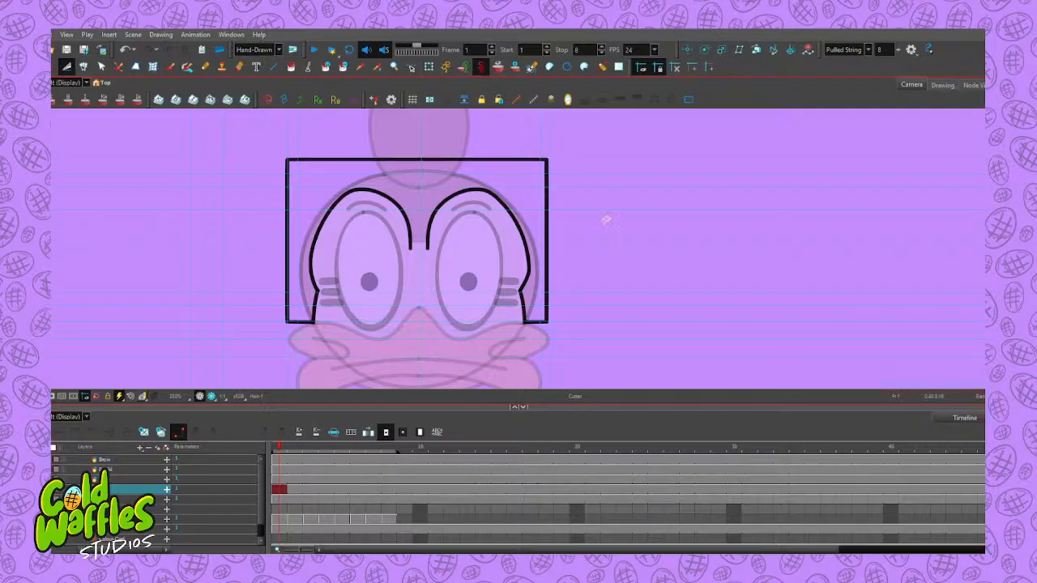
Join the inner ends of the two face patch outlines between the eyes with a short pencil line
{"action": "scroll", "coordinate": [409, 246], "scroll_direction": "up", "scroll_amount": 3}
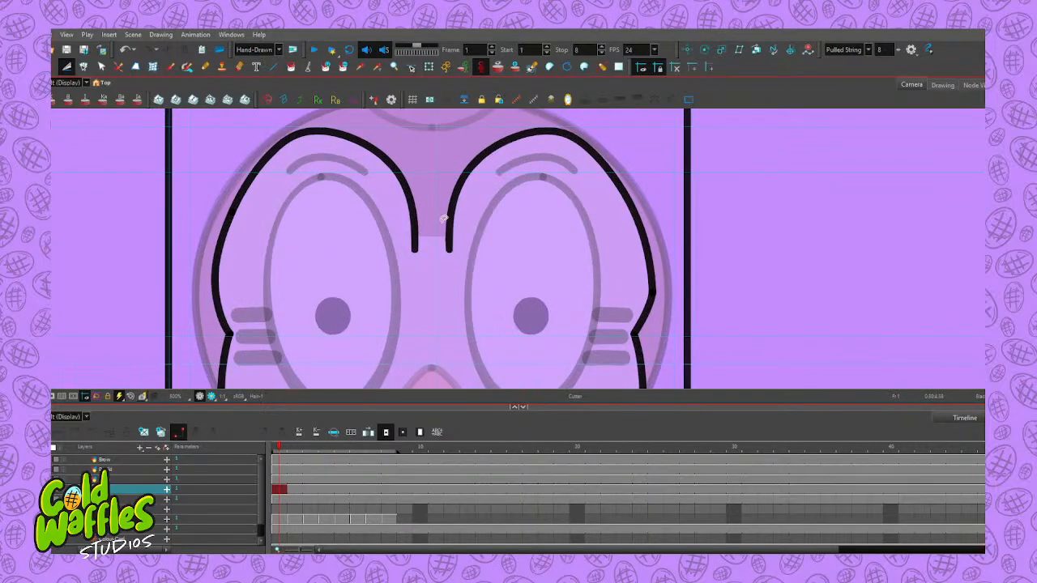
{"action": "key", "text": "alt+x"}
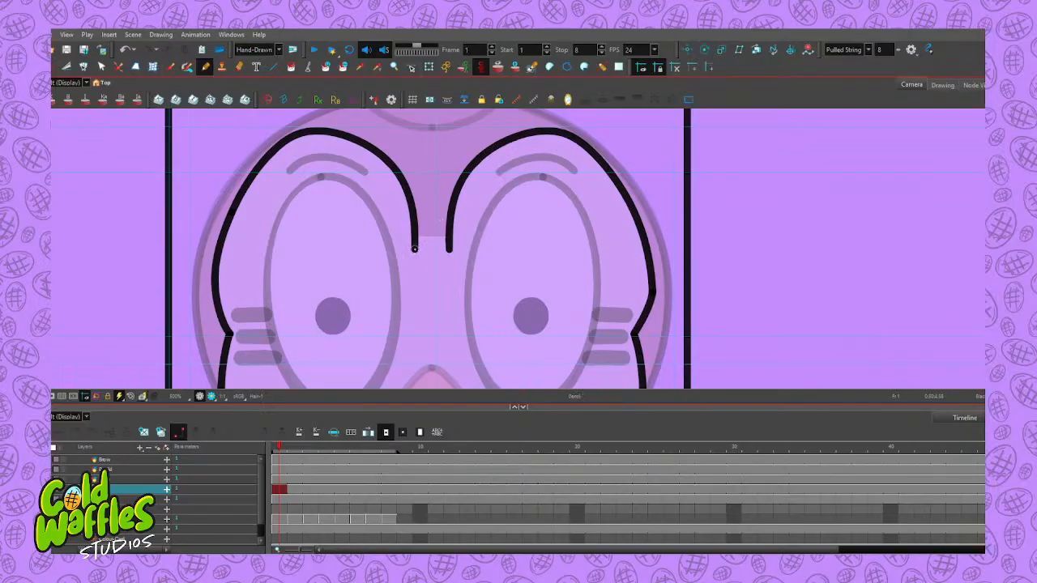
{"action": "left_click_drag", "start_coordinate": [415, 248], "coordinate": [451, 248]}
{"action": "key", "text": "1"}
{"action": "key", "text": "1"}
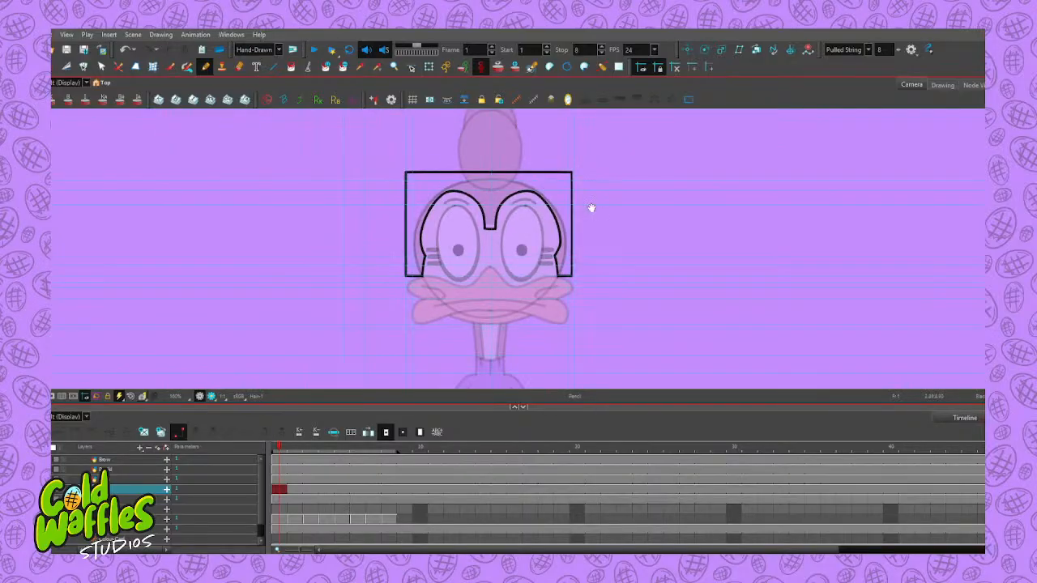
{"action": "left_click_drag", "start_coordinate": [592, 207], "coordinate": [554, 230]}
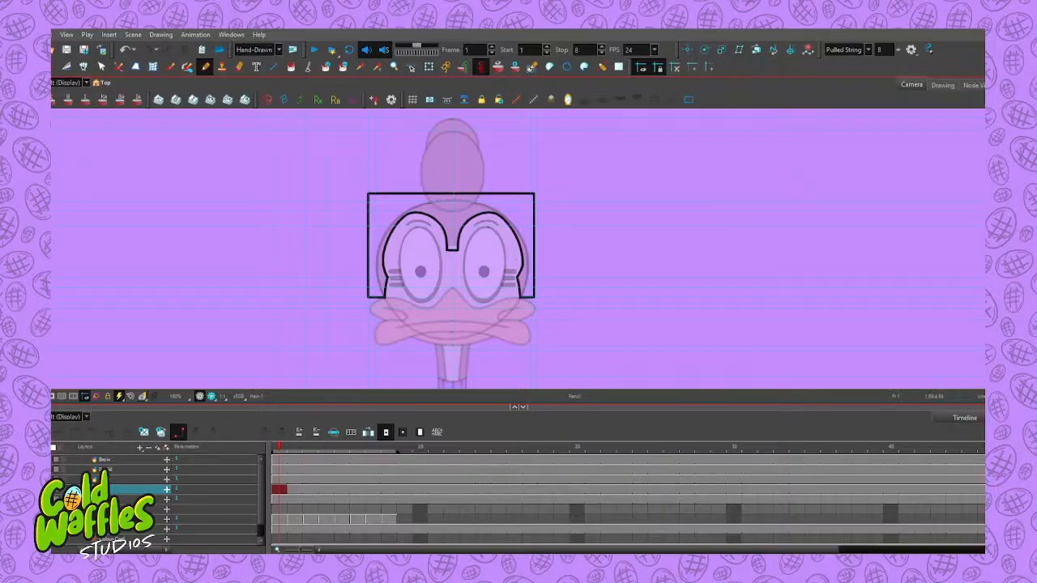
Show the stroke lines of the Hair drawing and activate the Paint tool with the brown feather colour
{"action": "key", "text": "k"}
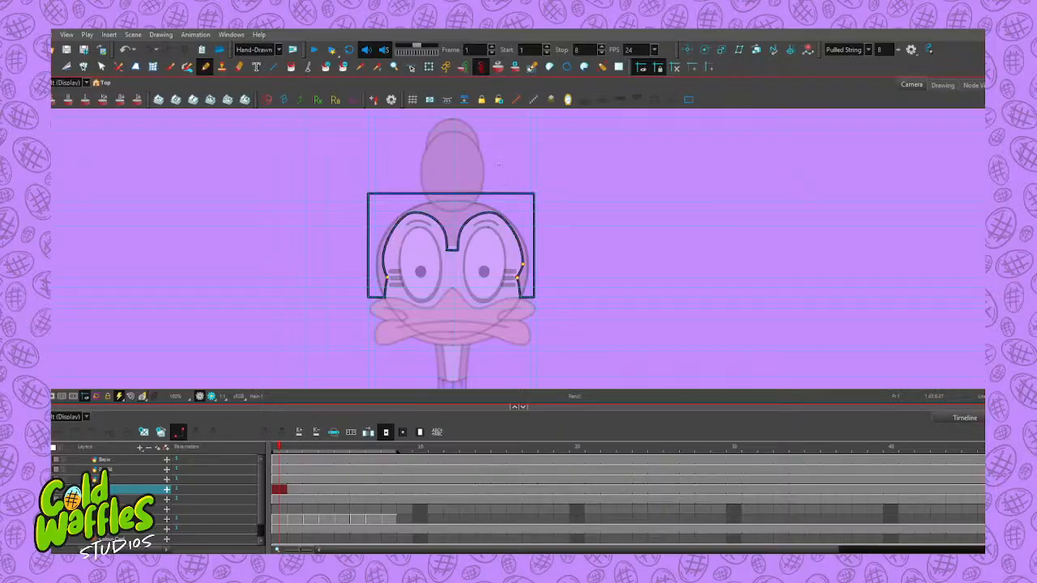
{"action": "left_click", "coordinate": [291, 67]}
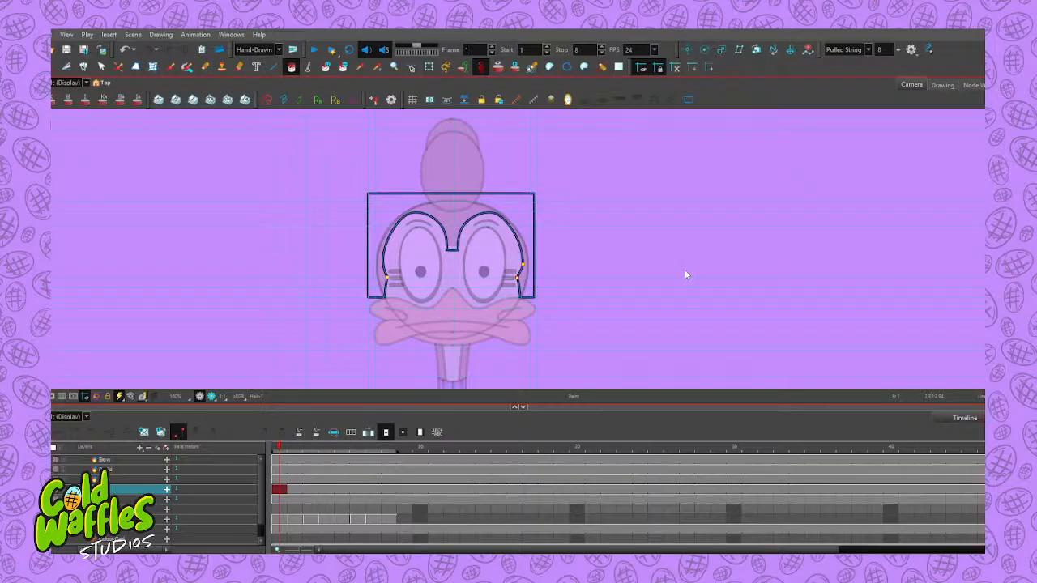
{"action": "key", "text": "alt+s"}
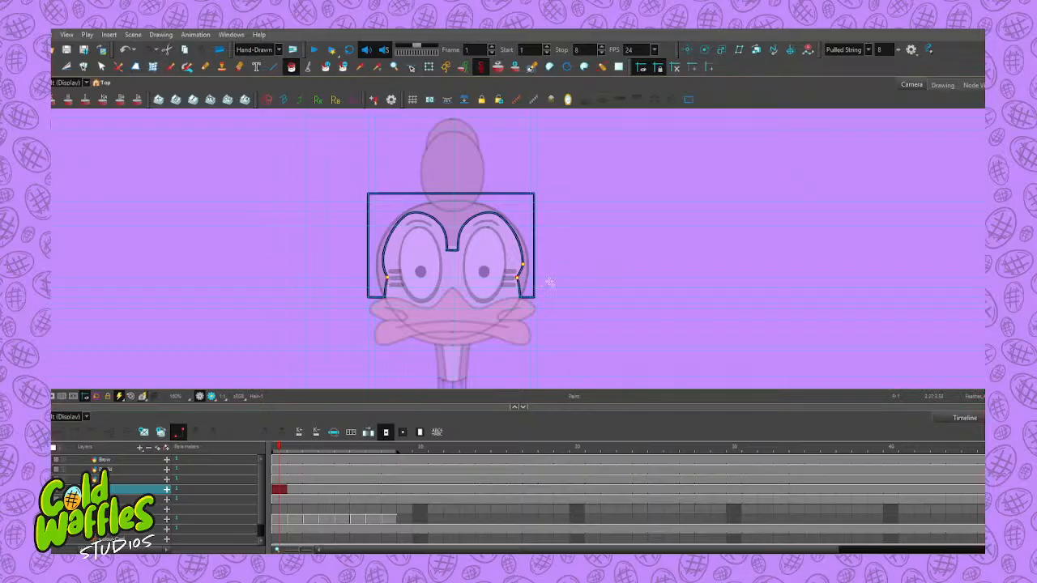
{"action": "scroll", "coordinate": [548, 281], "scroll_direction": "up", "scroll_amount": 2}
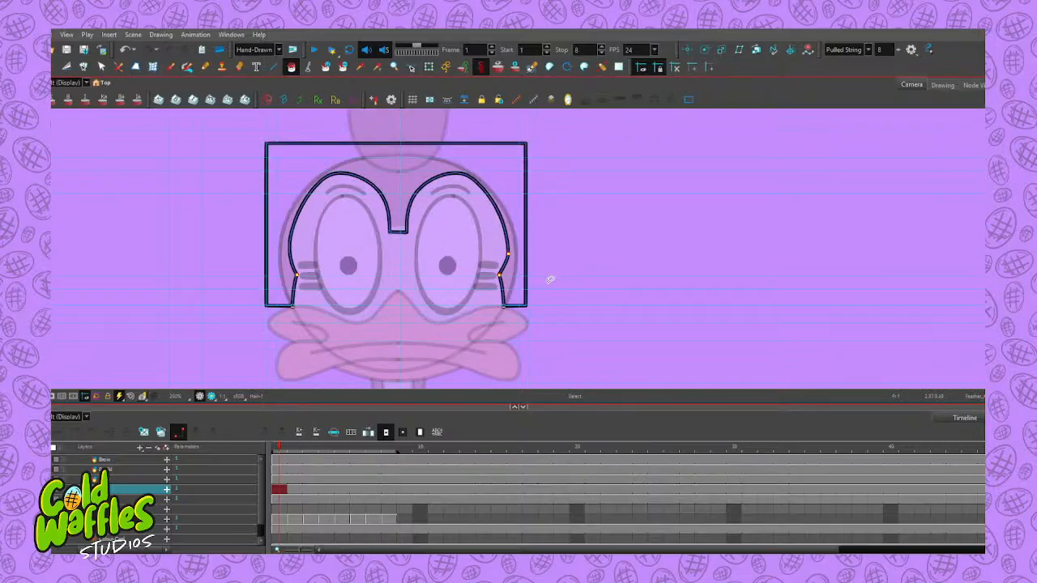
Try to fill the hair shape with brown, starting above the eyes and continuing beside the cheek
{"action": "left_click", "coordinate": [496, 160]}
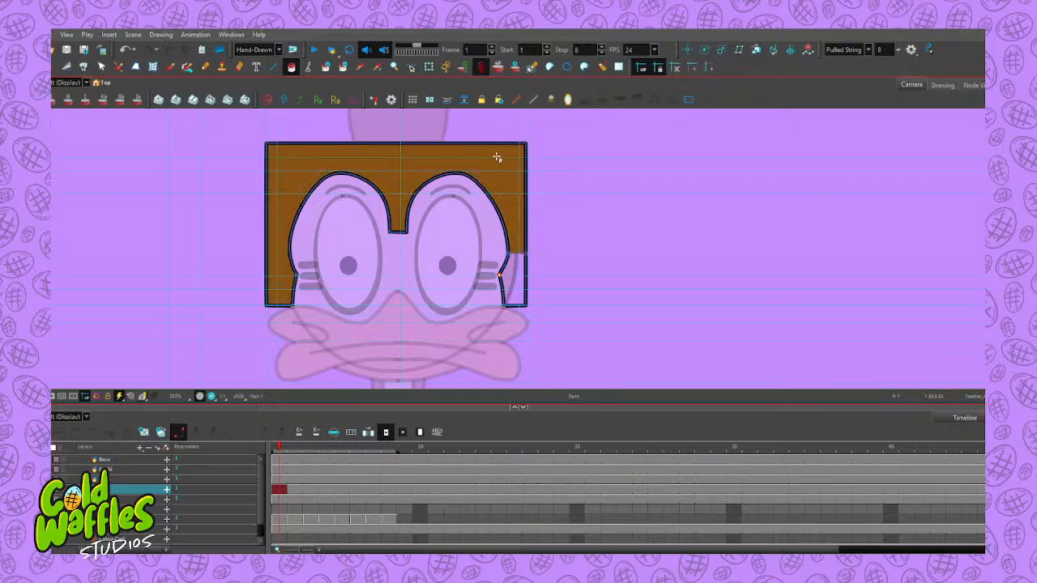
{"action": "left_click", "coordinate": [513, 281]}
{"action": "key", "text": "ctrl+z"}
{"action": "key", "text": "ctrl+z"}
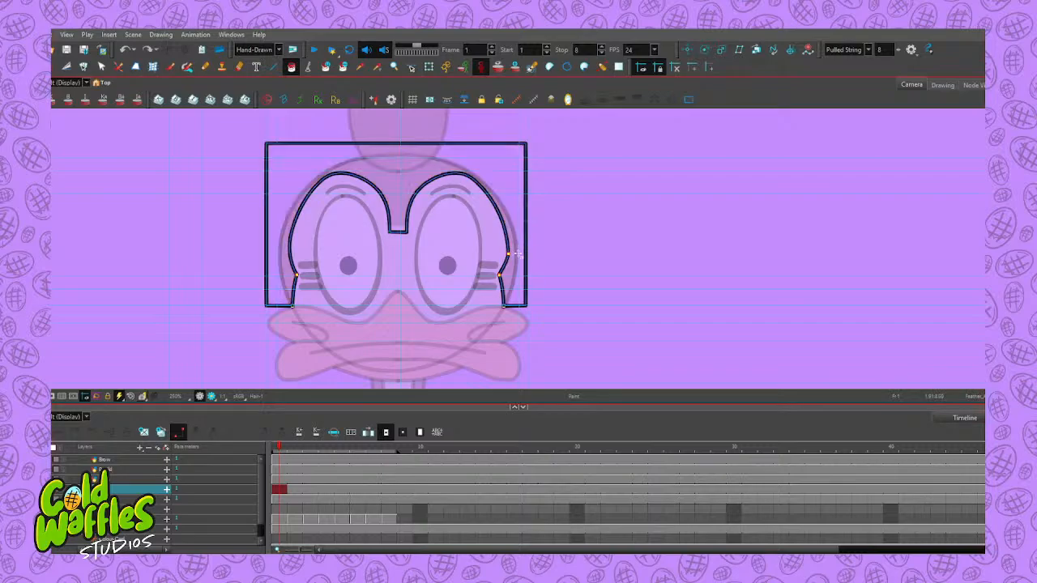
Fill the whole hair shape with brown, starting beside the cheek and continuing over the upper area and the remaining gap
{"action": "left_click", "coordinate": [515, 286]}
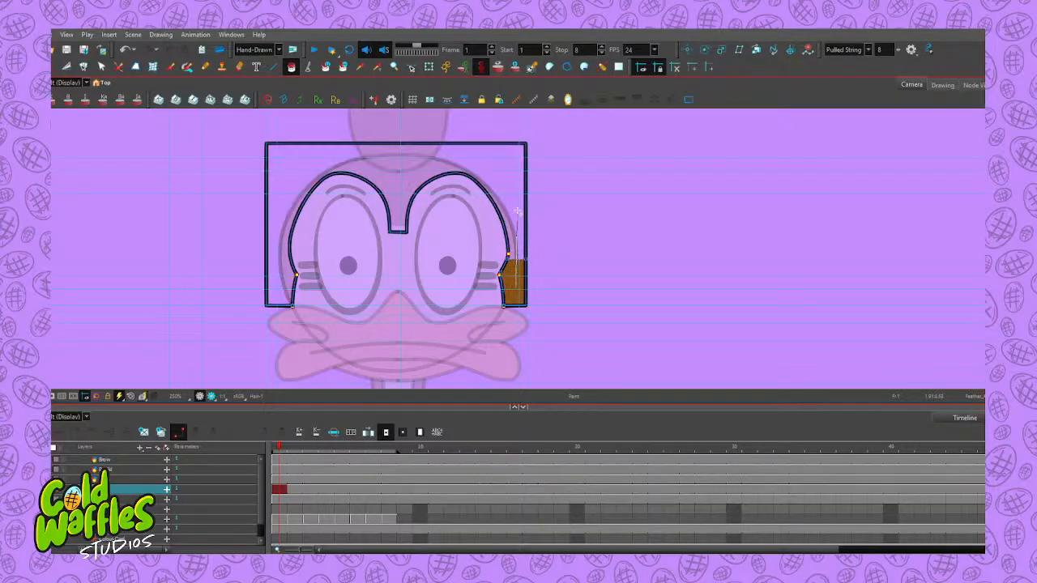
{"action": "scroll", "coordinate": [513, 261], "scroll_direction": "up", "scroll_amount": 10}
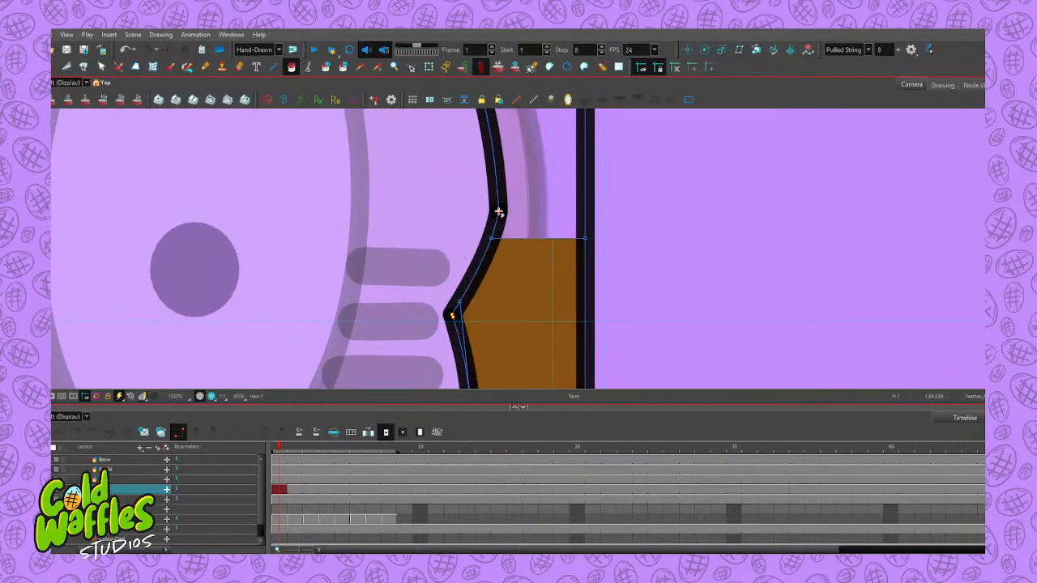
{"action": "scroll", "coordinate": [496, 211], "scroll_direction": "up", "scroll_amount": 3}
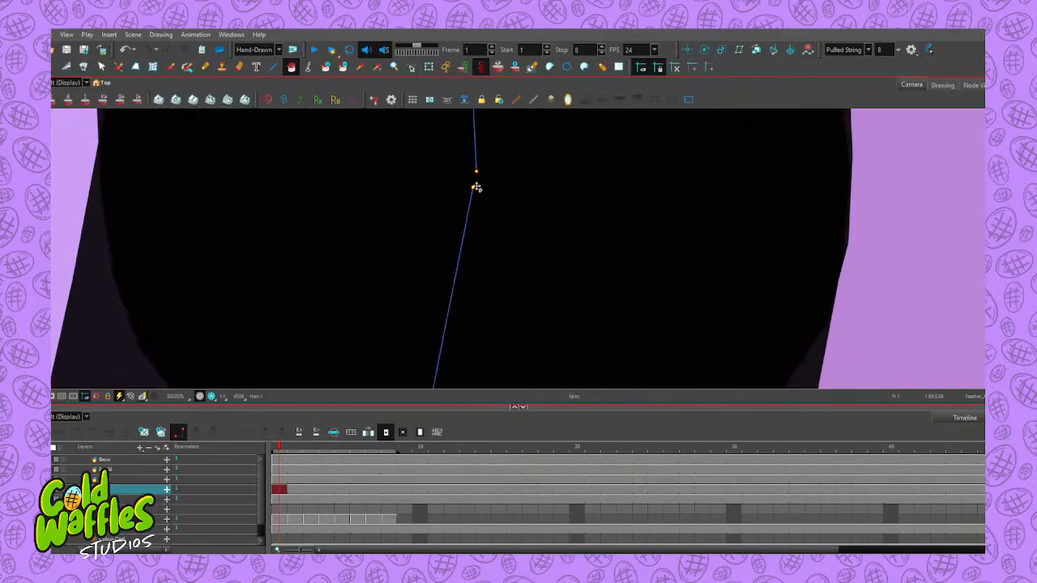
{"action": "scroll", "coordinate": [492, 189], "scroll_direction": "down", "scroll_amount": 4}
{"action": "scroll", "coordinate": [493, 189], "scroll_direction": "down", "scroll_amount": 10}
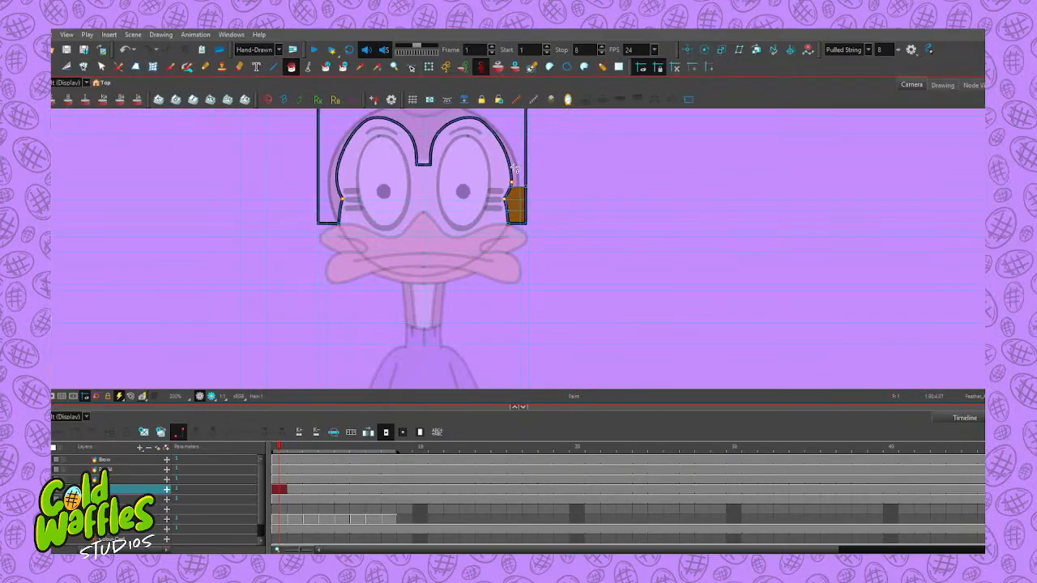
{"action": "left_click", "coordinate": [511, 129]}
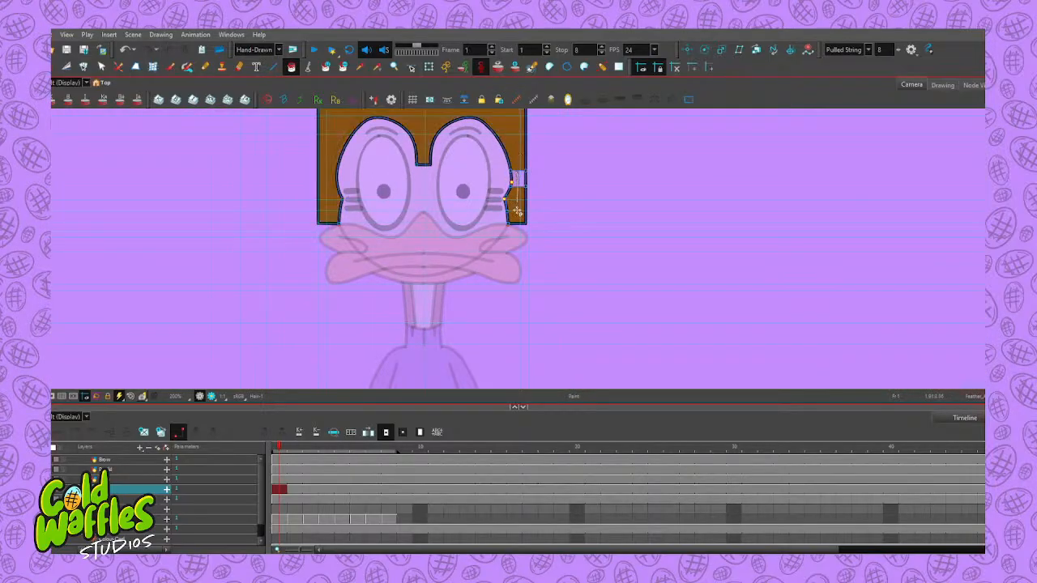
{"action": "scroll", "coordinate": [517, 178], "scroll_direction": "up", "scroll_amount": 5}
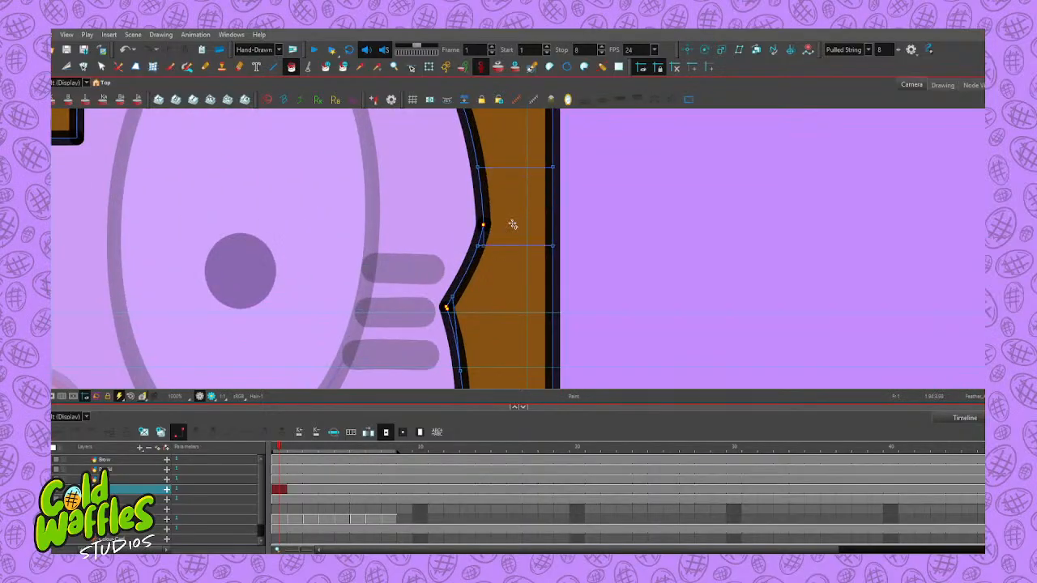
{"action": "scroll", "coordinate": [513, 224], "scroll_direction": "down", "scroll_amount": 3}
{"action": "scroll", "coordinate": [490, 223], "scroll_direction": "up", "scroll_amount": 3}
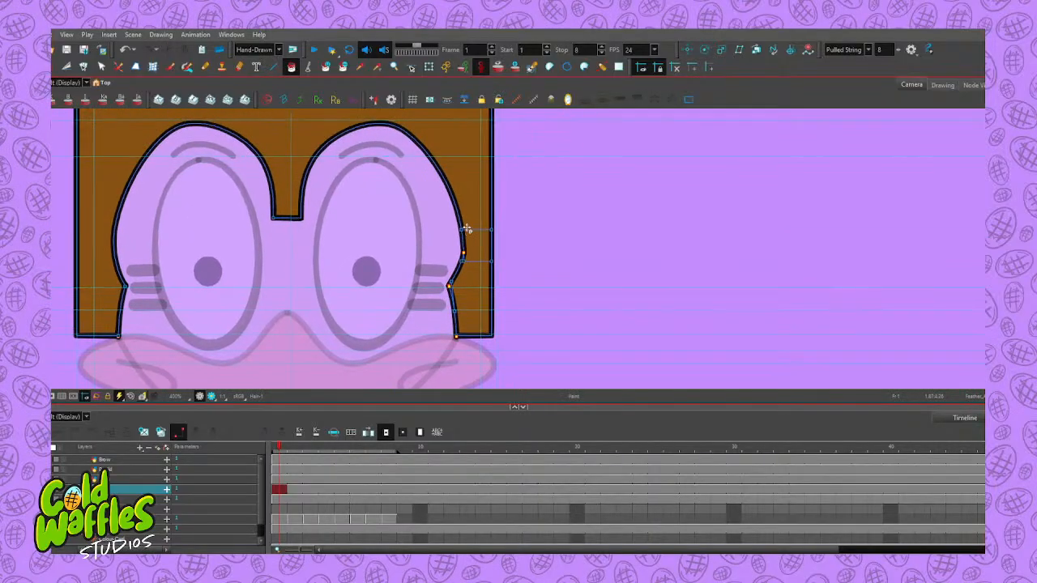
Try to delete the extra contour points along the seam lines across the hair fill beside the cheek
{"action": "key", "text": "alt+t"}
{"action": "scroll", "coordinate": [494, 226], "scroll_direction": "up", "scroll_amount": 3}
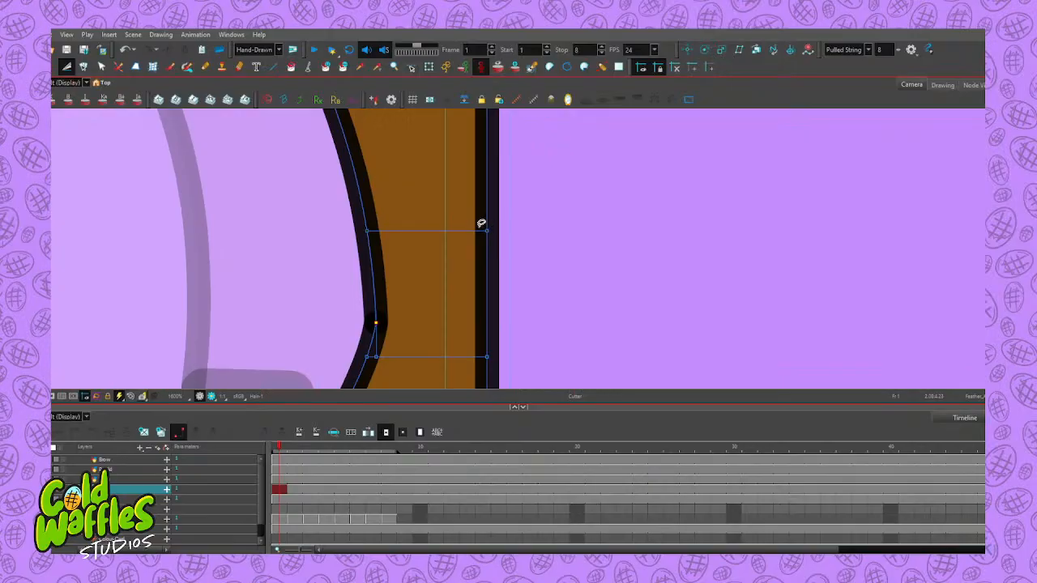
{"action": "key", "text": "alt+q"}
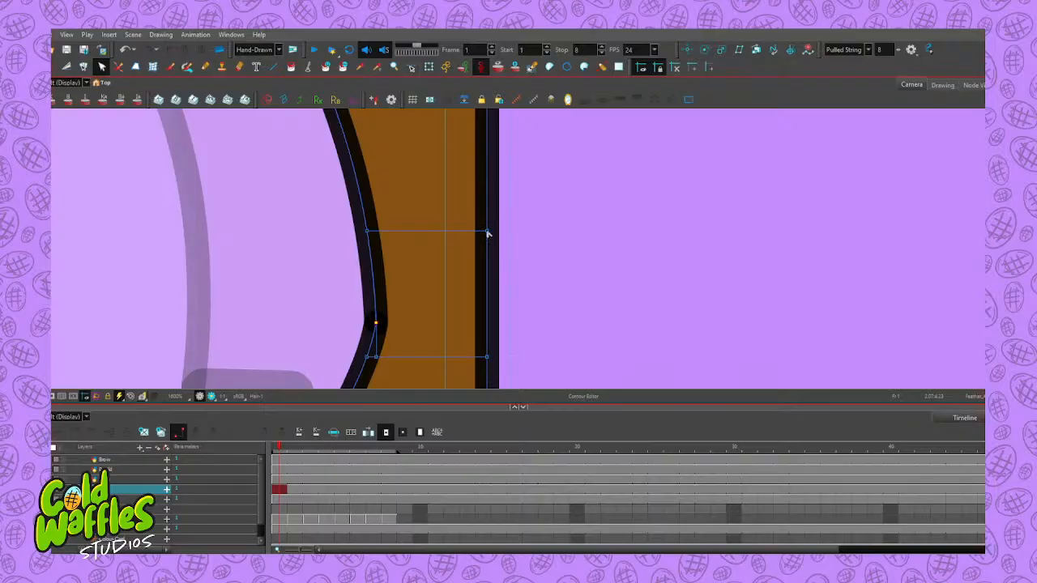
{"action": "key", "text": "ctrl+a"}
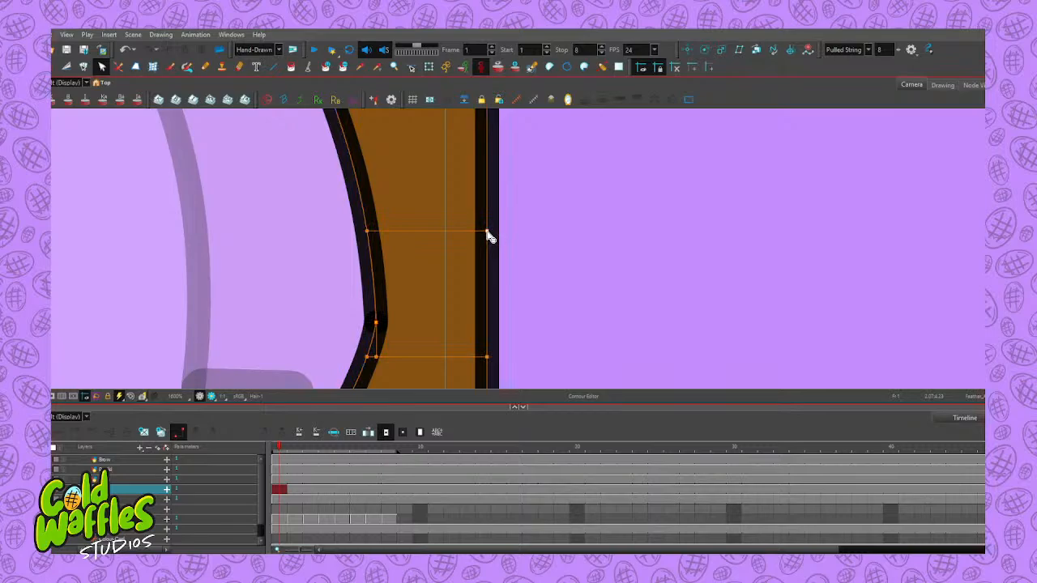
{"action": "key", "text": "Delete"}
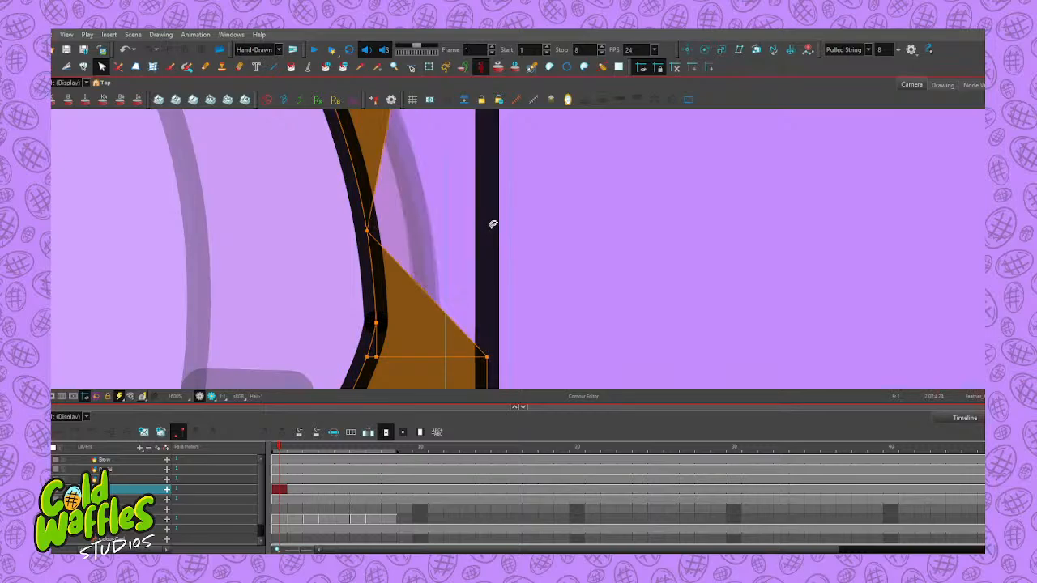
{"action": "key", "text": "ctrl+z"}
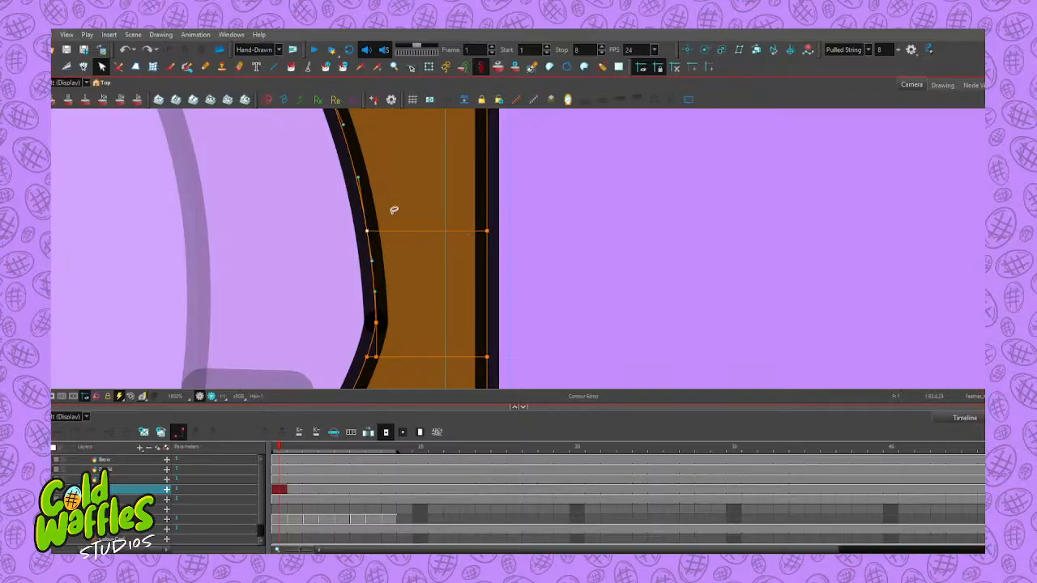
{"action": "key", "text": "Delete"}
{"action": "key", "text": "ctrl+z"}
{"action": "scroll", "coordinate": [447, 181], "scroll_direction": "down", "scroll_amount": 6}
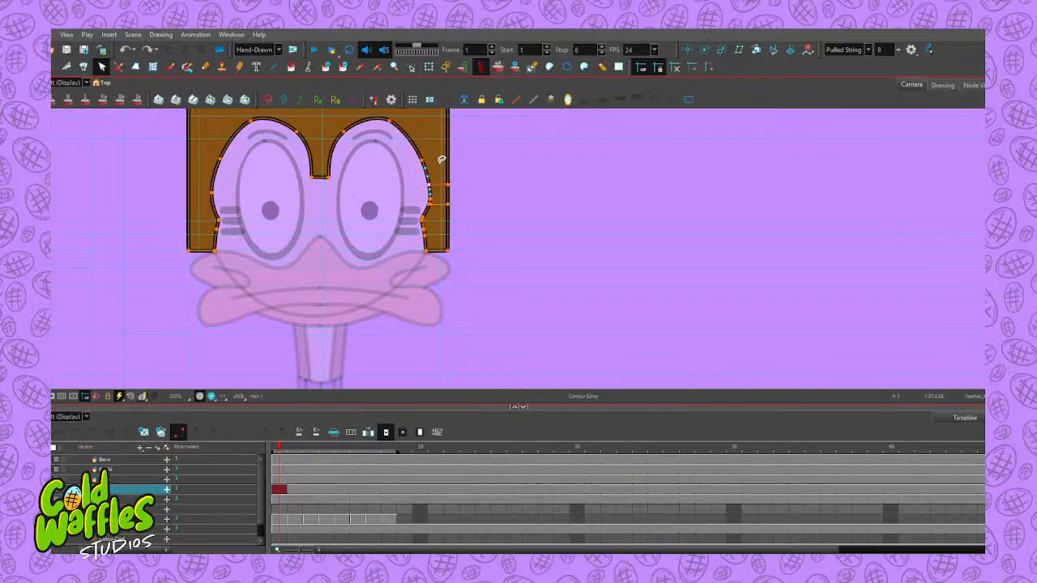
{"action": "left_click", "coordinate": [483, 188]}
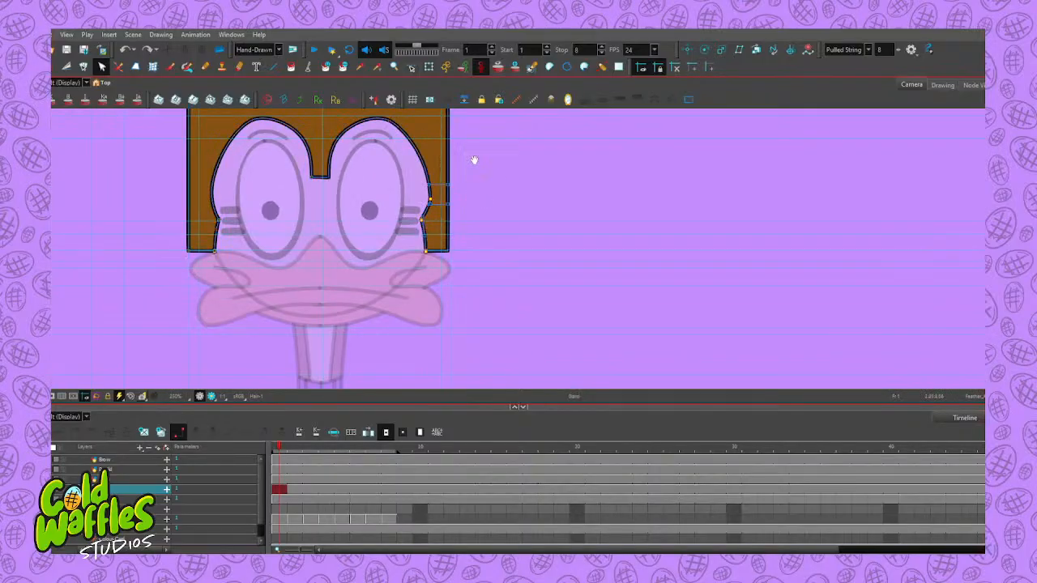
Fill the head circle on the Head layer with the cream feather colour
{"action": "left_click_drag", "start_coordinate": [474, 160], "coordinate": [513, 238]}
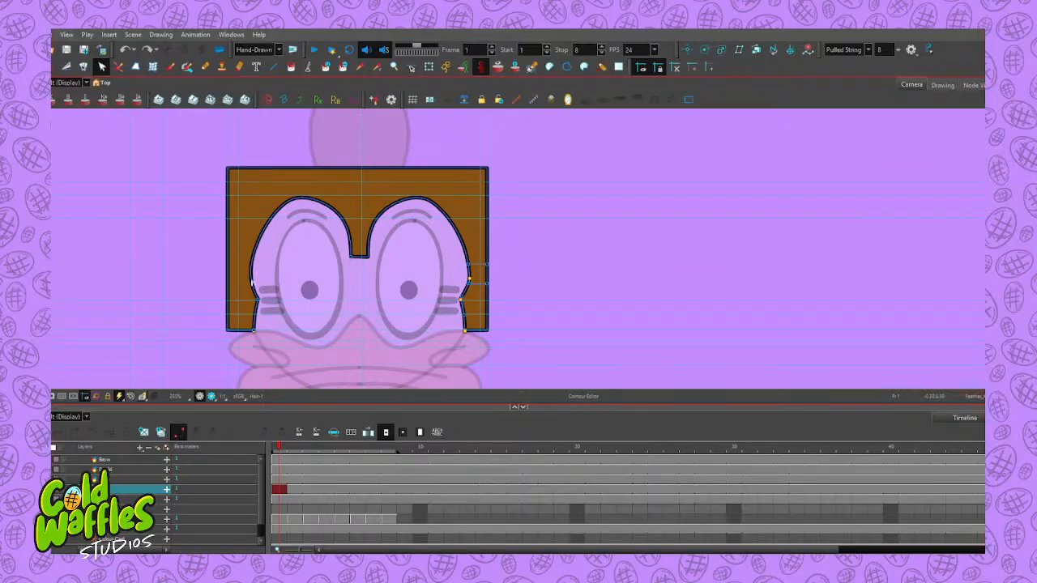
{"action": "left_click", "coordinate": [280, 499]}
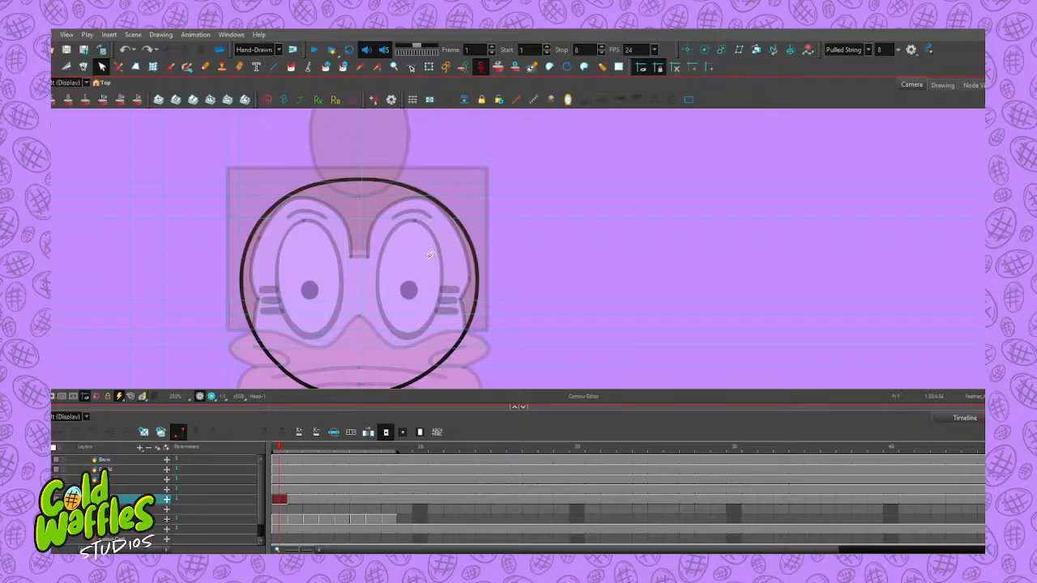
{"action": "left_click", "coordinate": [291, 66]}
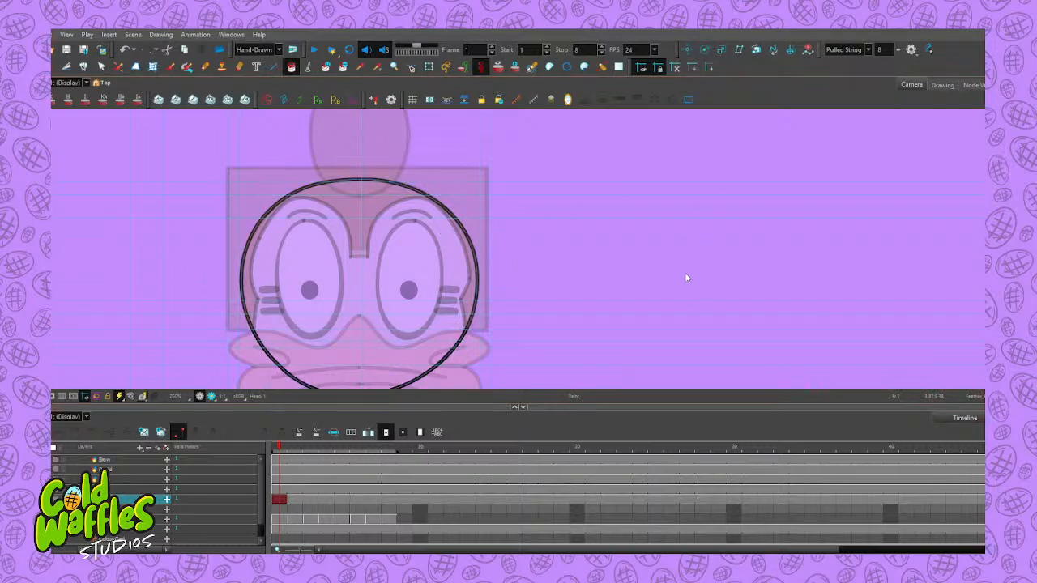
{"action": "left_click", "coordinate": [364, 309]}
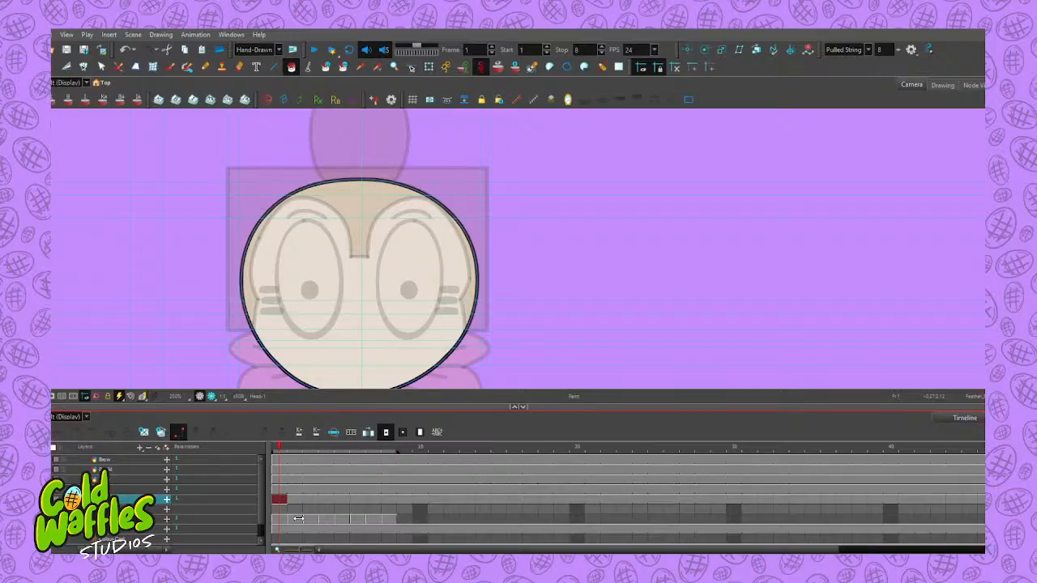
{"action": "left_click", "coordinate": [298, 519]}
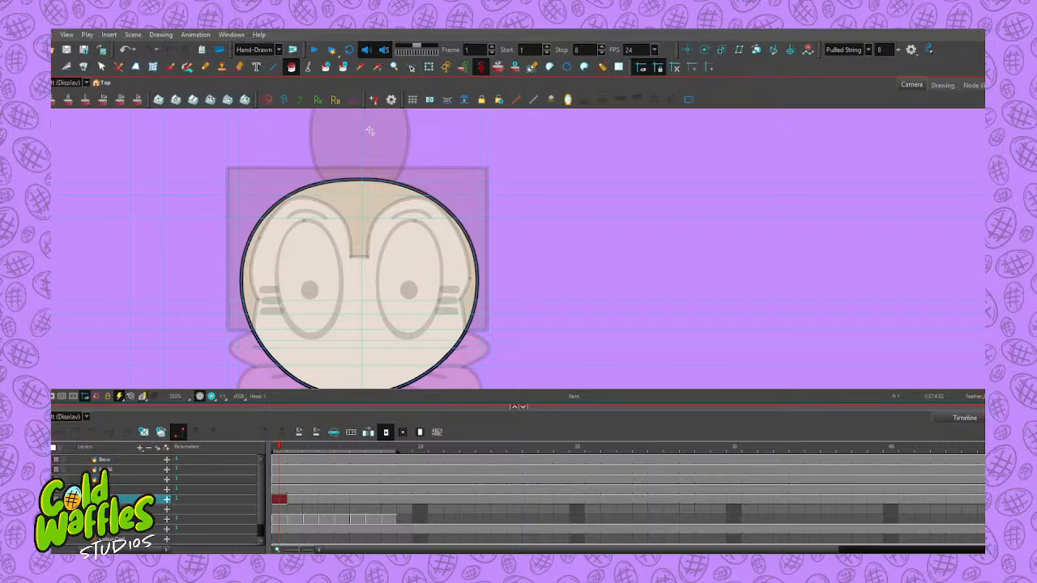
{"action": "scroll", "coordinate": [369, 130], "scroll_direction": "up", "scroll_amount": 4}
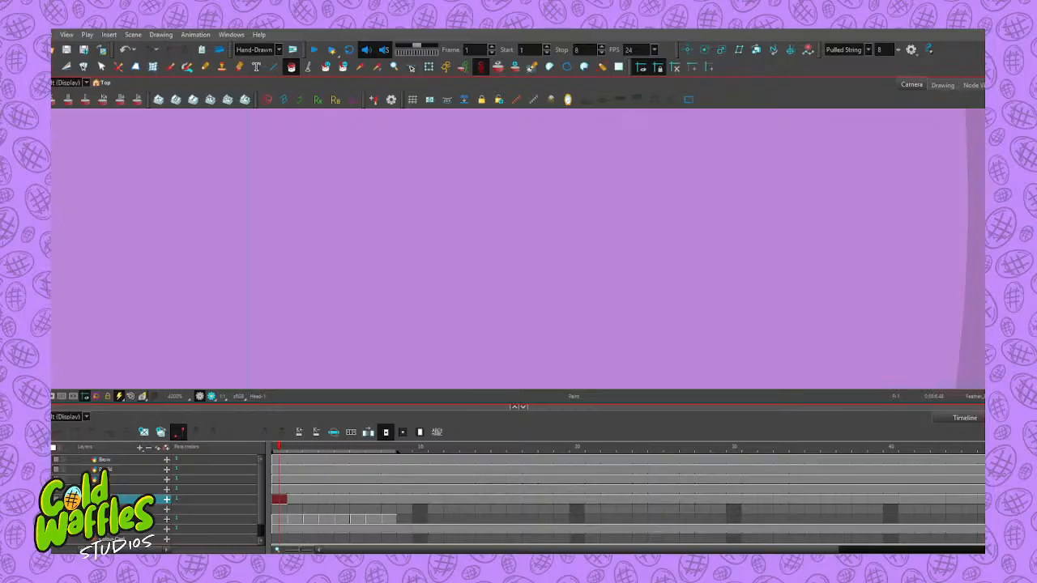
{"action": "scroll", "coordinate": [469, 235], "scroll_direction": "down", "scroll_amount": 13}
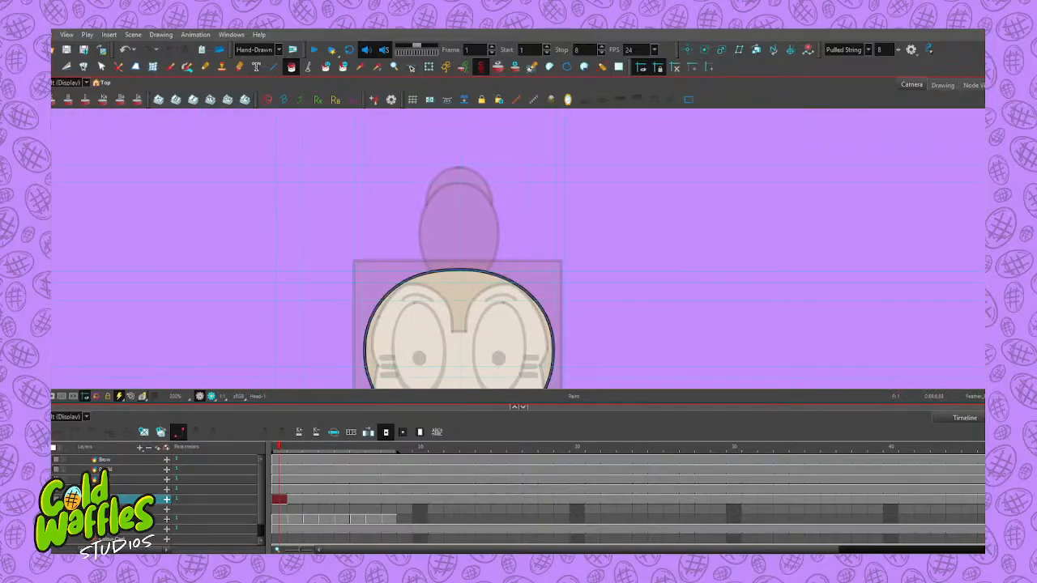
{"action": "left_click_drag", "start_coordinate": [466, 249], "coordinate": [432, 121]}
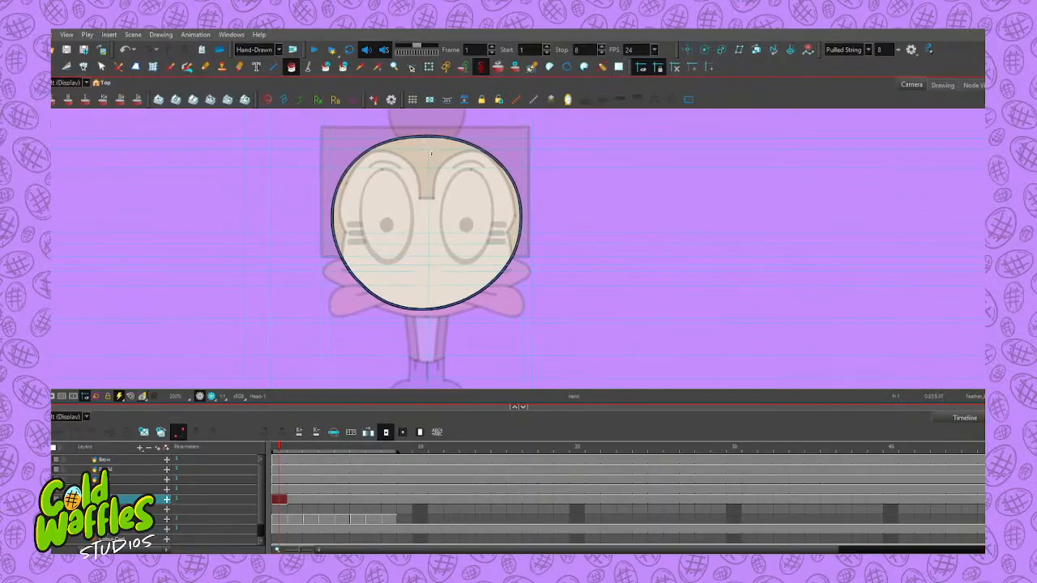
{"action": "scroll", "coordinate": [418, 214], "scroll_direction": "up", "scroll_amount": 2}
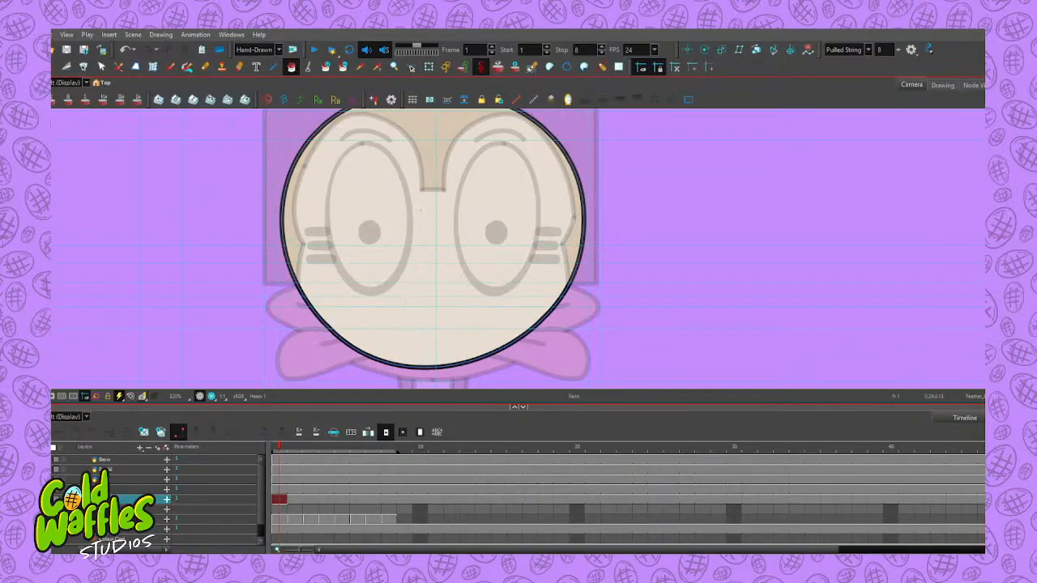
{"action": "scroll", "coordinate": [420, 211], "scroll_direction": "down", "scroll_amount": 2}
{"action": "scroll", "coordinate": [418, 211], "scroll_direction": "up", "scroll_amount": 1}
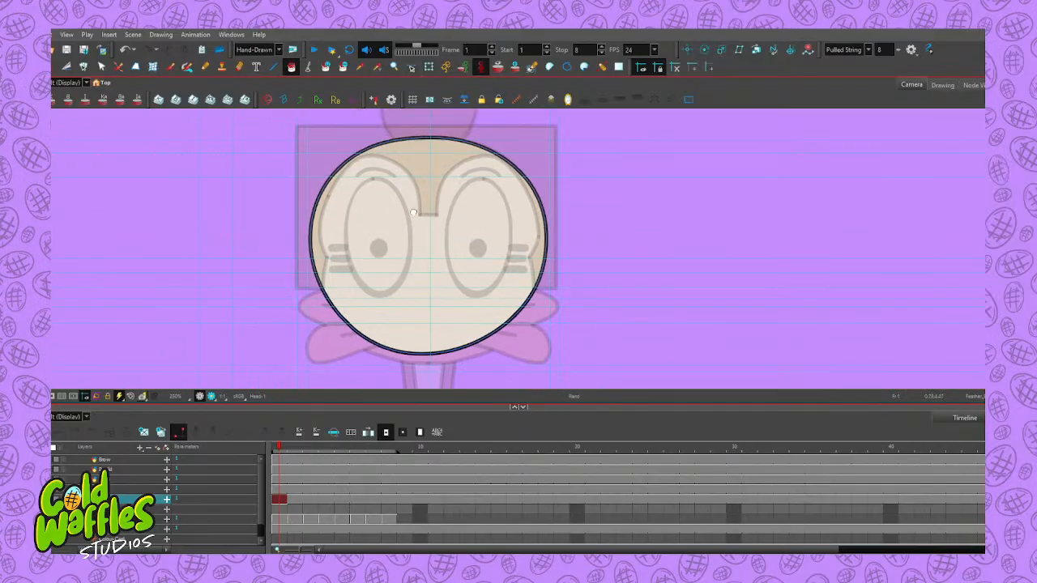
{"action": "left_click_drag", "start_coordinate": [414, 211], "coordinate": [412, 215]}
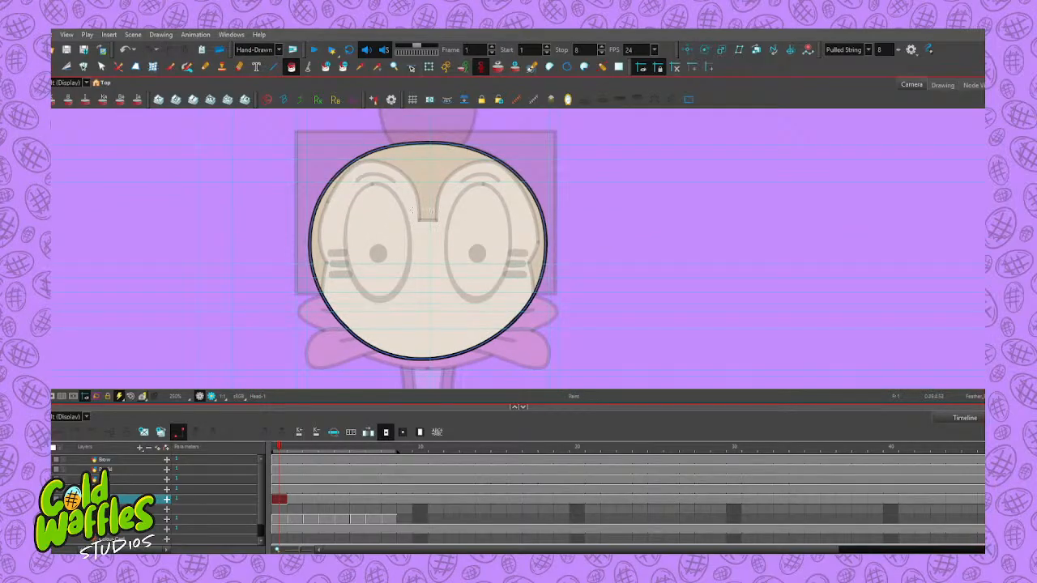
{"action": "scroll", "coordinate": [411, 210], "scroll_direction": "up", "scroll_amount": 2}
{"action": "scroll", "coordinate": [429, 201], "scroll_direction": "down", "scroll_amount": 2}
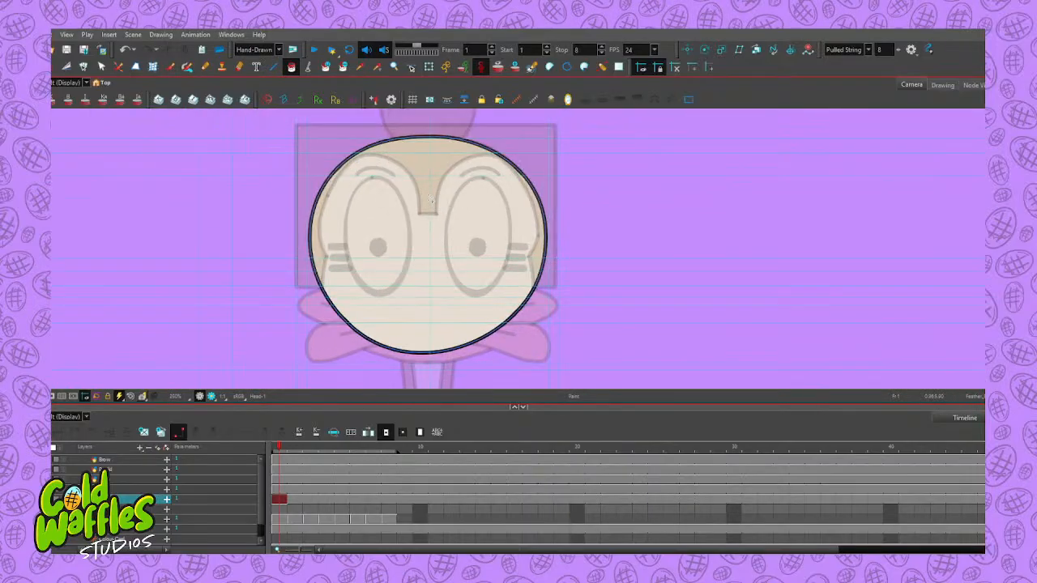
{"action": "scroll", "coordinate": [431, 200], "scroll_direction": "up", "scroll_amount": 1}
{"action": "scroll", "coordinate": [431, 199], "scroll_direction": "down", "scroll_amount": 1}
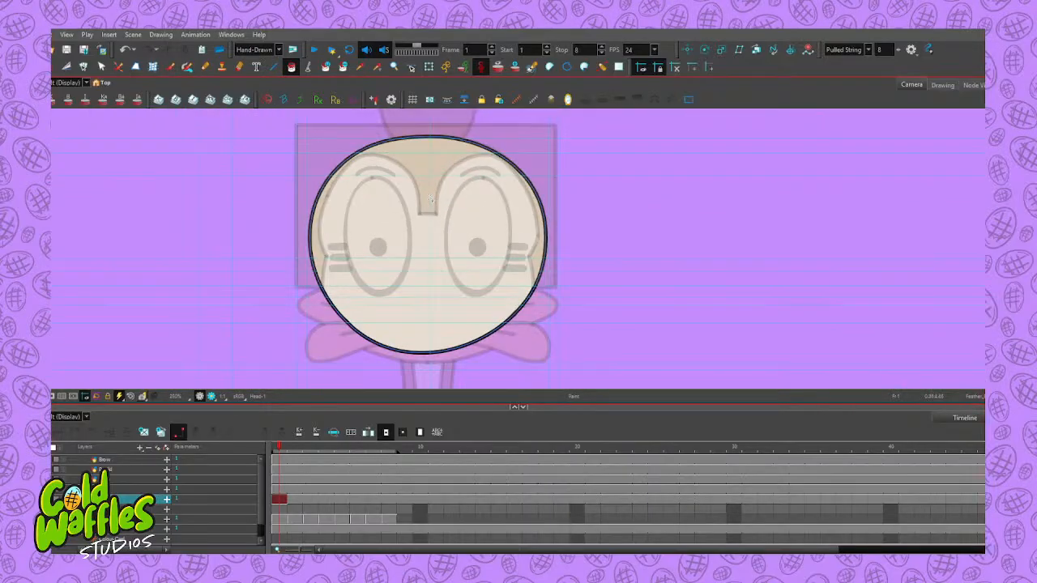
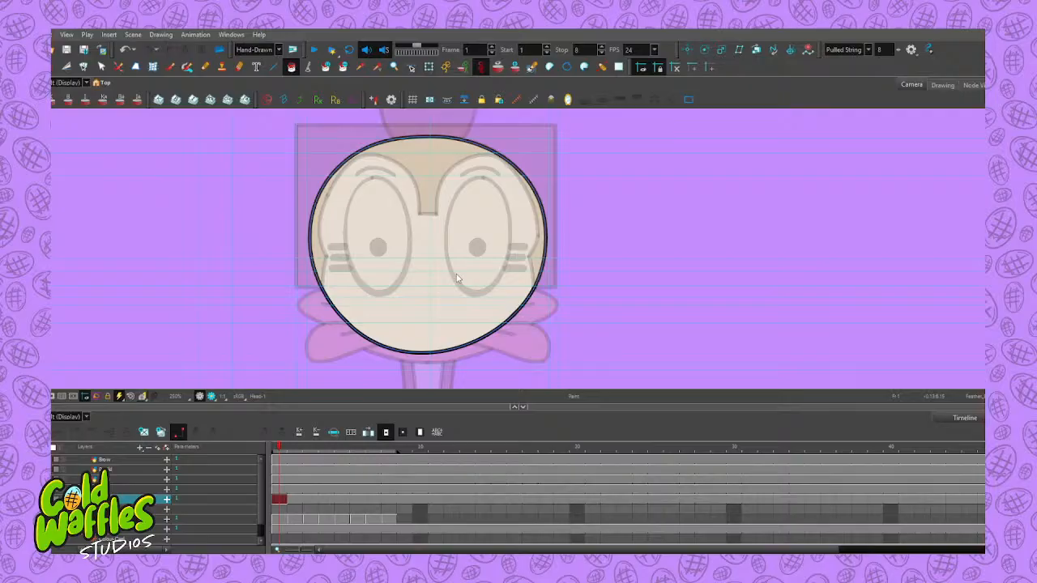
Start a curve deformer on the head with the Rigging tool, from the outline's top centre to its left side, bending it along the outline
{"action": "left_click", "coordinate": [654, 364]}
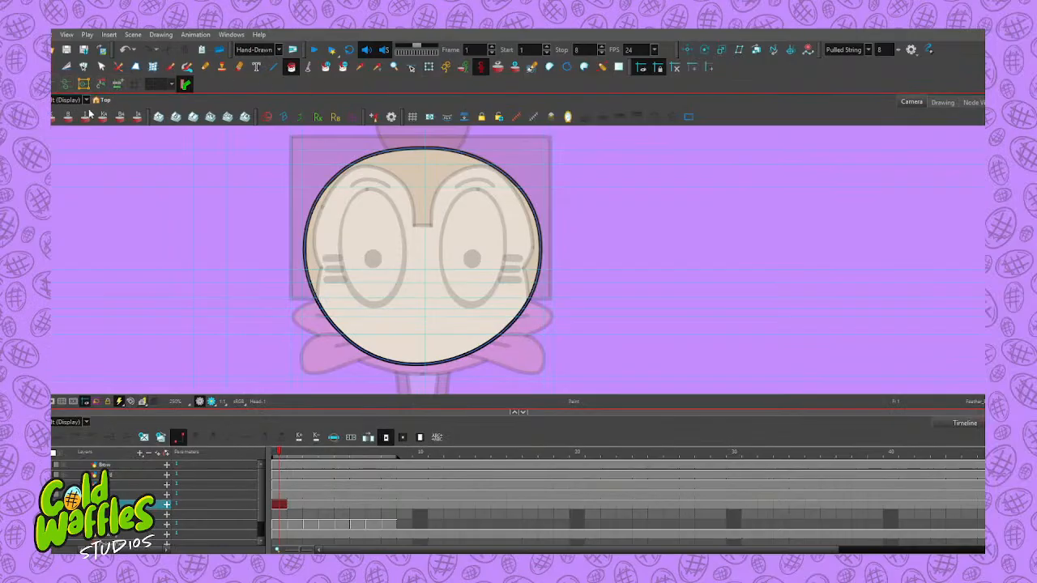
{"action": "left_click", "coordinate": [67, 85]}
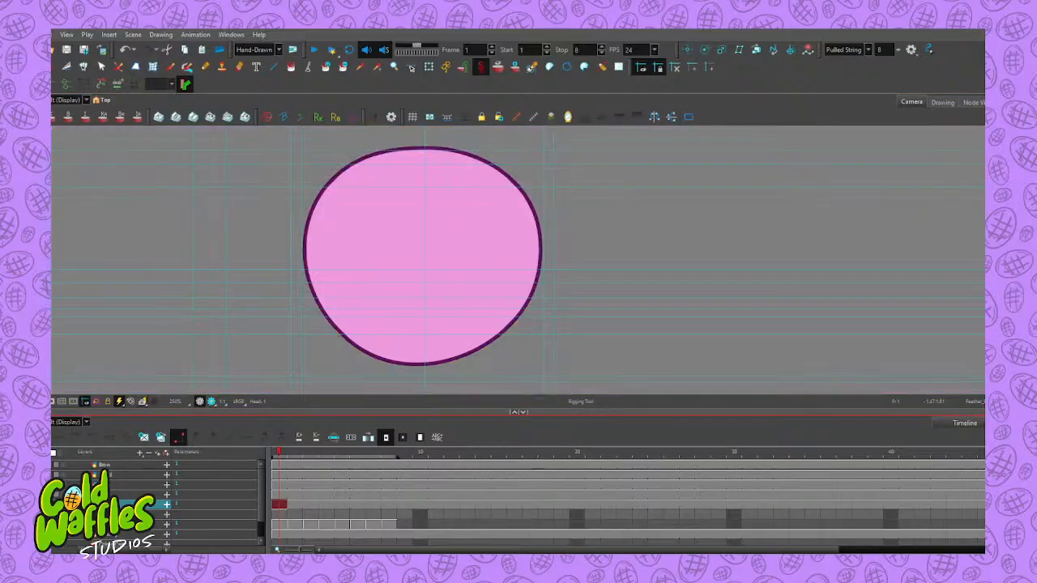
{"action": "scroll", "coordinate": [421, 167], "scroll_direction": "up", "scroll_amount": 2}
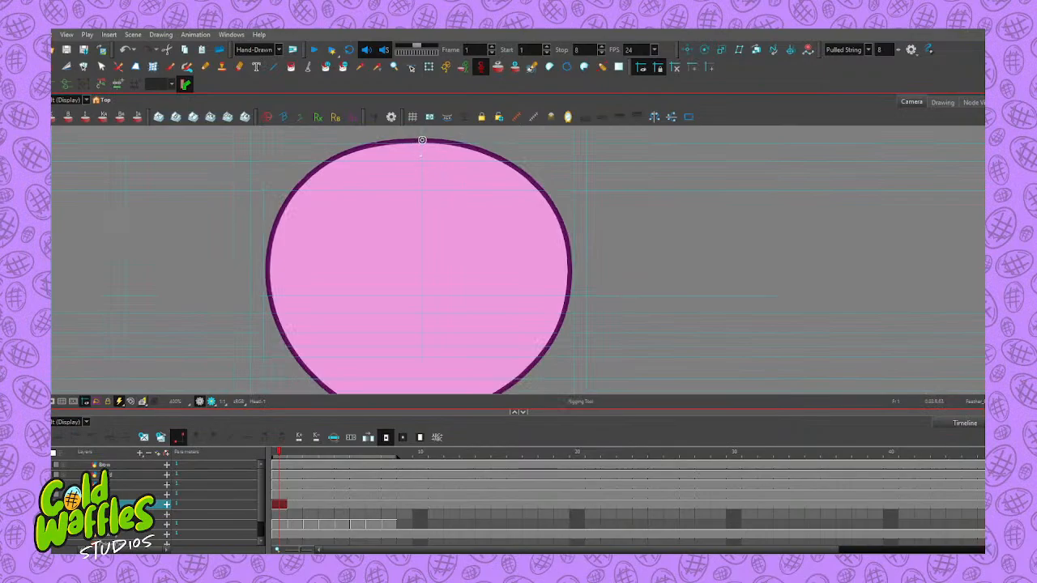
{"action": "left_click", "coordinate": [532, 67]}
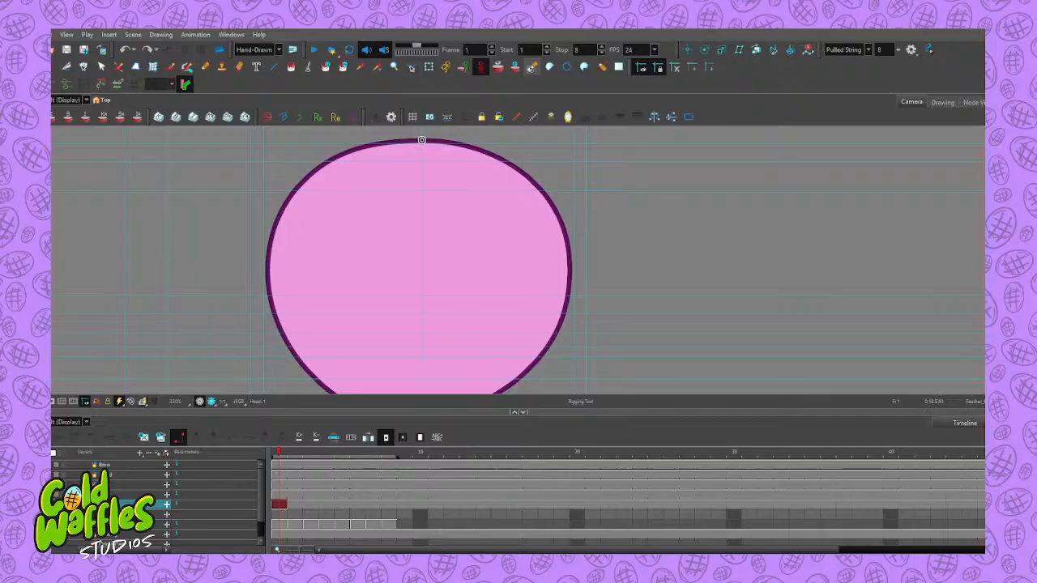
{"action": "left_click", "coordinate": [421, 141]}
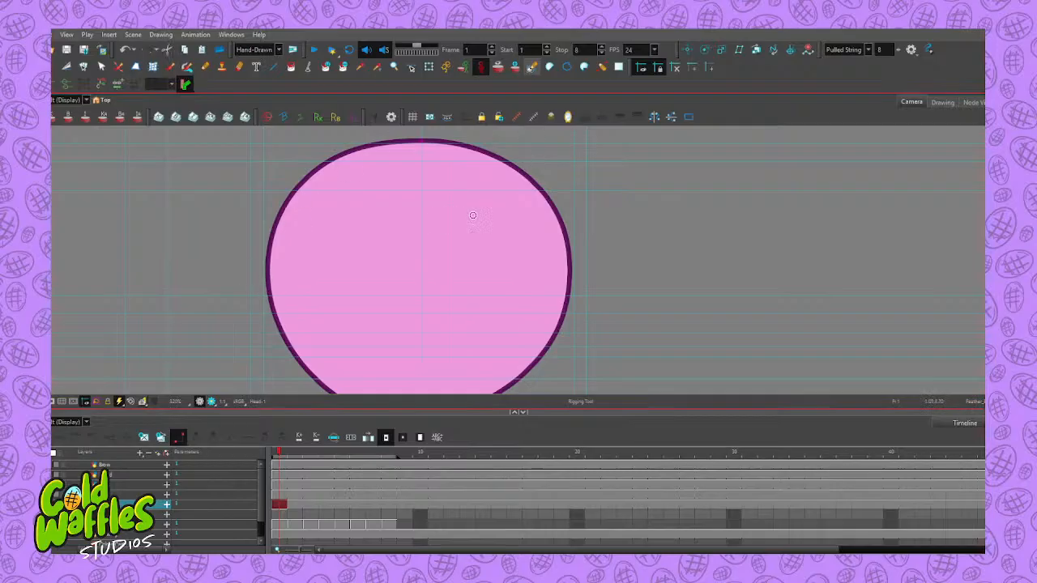
{"action": "left_click_drag", "start_coordinate": [270, 295], "coordinate": [253, 130]}
{"action": "left_click", "coordinate": [251, 139]}
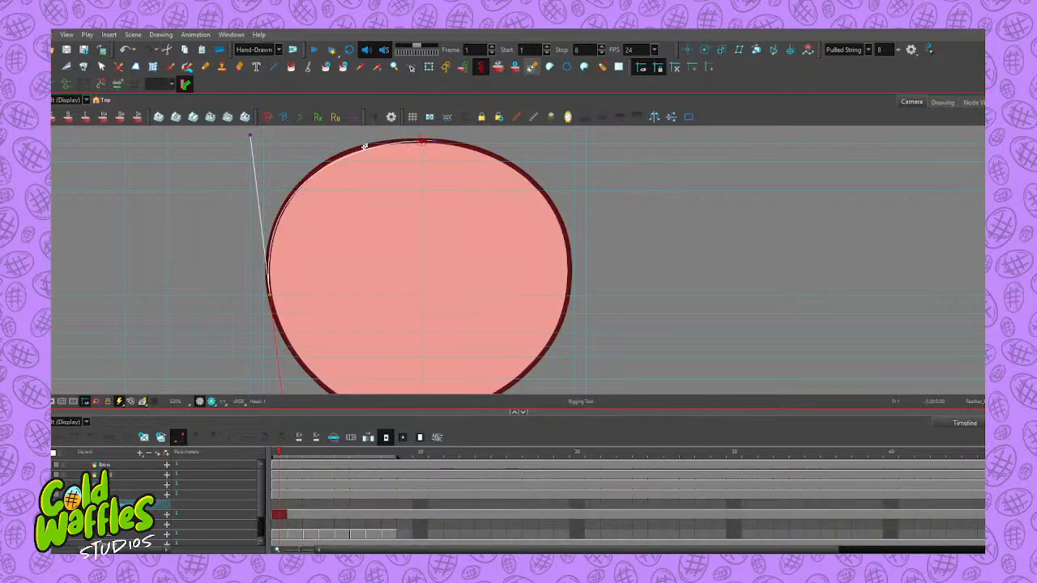
Extend the head's curve deformer through the outline's bottom centre and right side, ending back at the top centre starting point
{"action": "left_click_drag", "start_coordinate": [414, 286], "coordinate": [369, 238]}
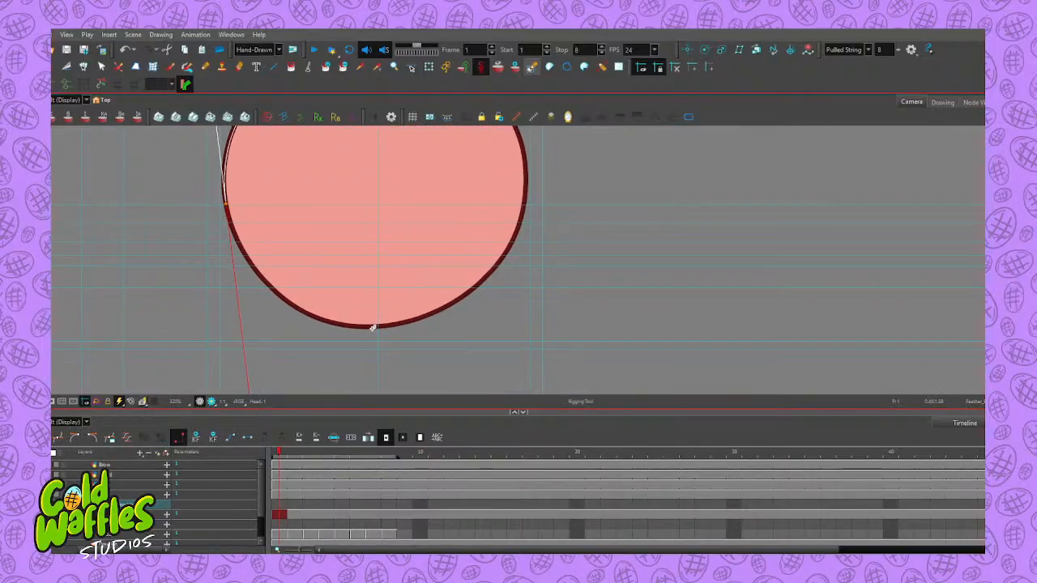
{"action": "left_click", "coordinate": [377, 325]}
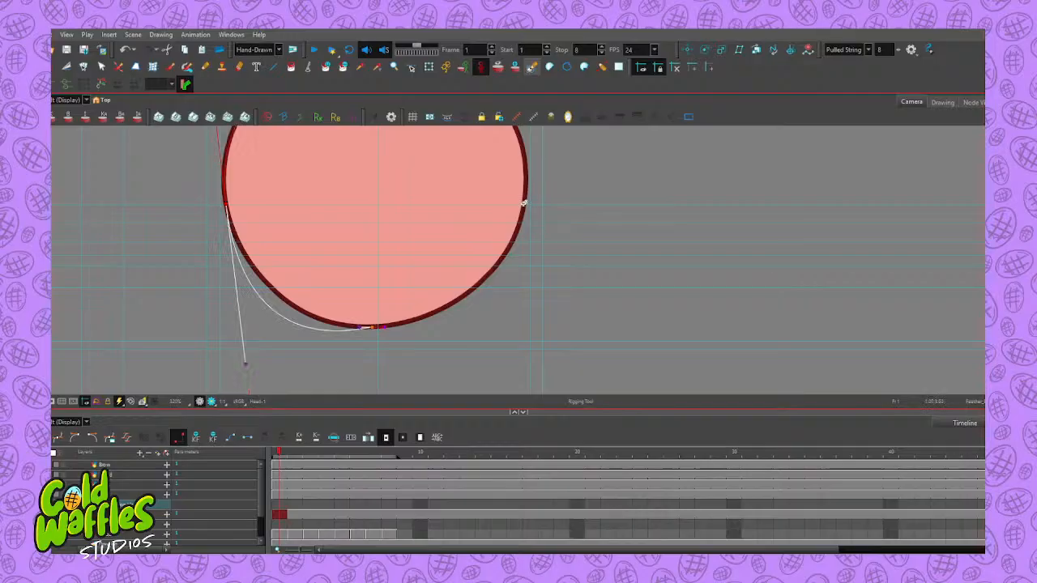
{"action": "left_click", "coordinate": [525, 202]}
{"action": "left_click_drag", "start_coordinate": [475, 165], "coordinate": [475, 299]}
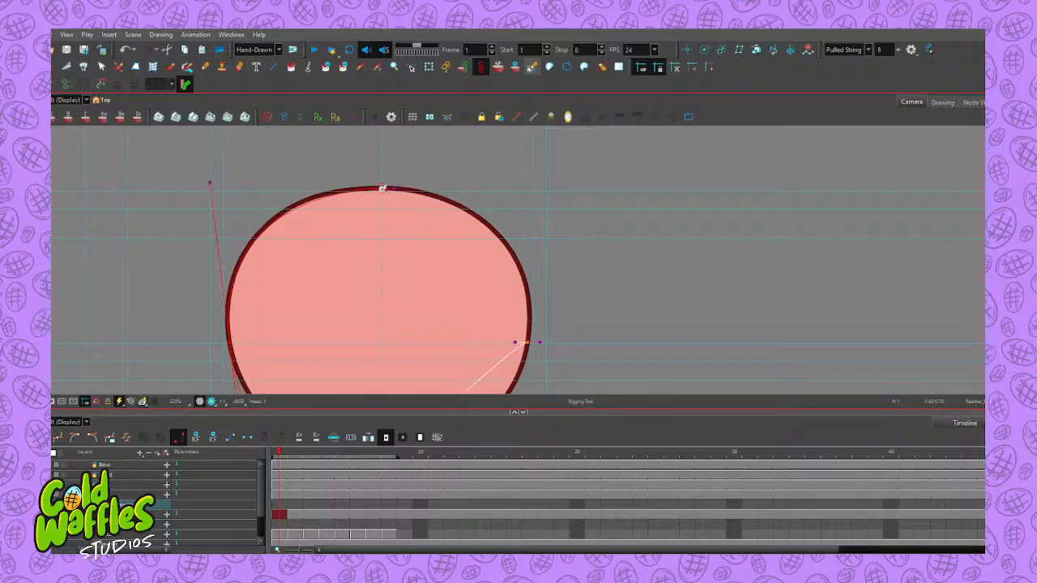
{"action": "mouse_move", "coordinate": [382, 189]}
{"action": "left_mouse_down"}
{"action": "mouse_move", "coordinate": [428, 192]}
{"action": "mouse_move", "coordinate": [380, 189]}
{"action": "left_mouse_up"}
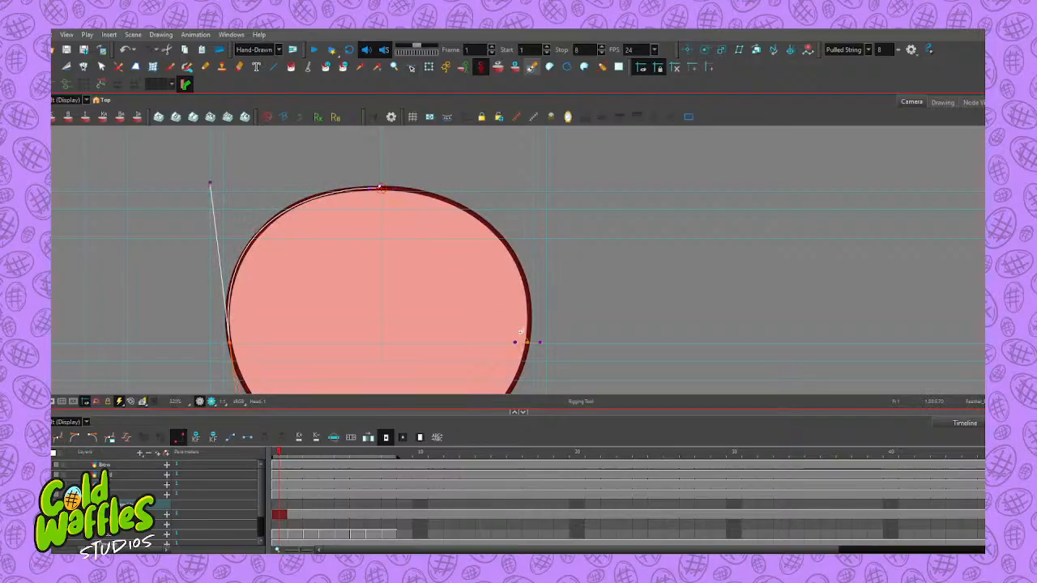
Adjust the deformer's right side point and its handles so the upper right curve follows the head outline
{"action": "left_click_drag", "start_coordinate": [512, 341], "coordinate": [536, 179]}
{"action": "left_click_drag", "start_coordinate": [527, 343], "coordinate": [528, 342]}
{"action": "mouse_move", "coordinate": [538, 173]}
{"action": "left_mouse_down"}
{"action": "mouse_move", "coordinate": [545, 180]}
{"action": "mouse_move", "coordinate": [538, 176]}
{"action": "left_mouse_up"}
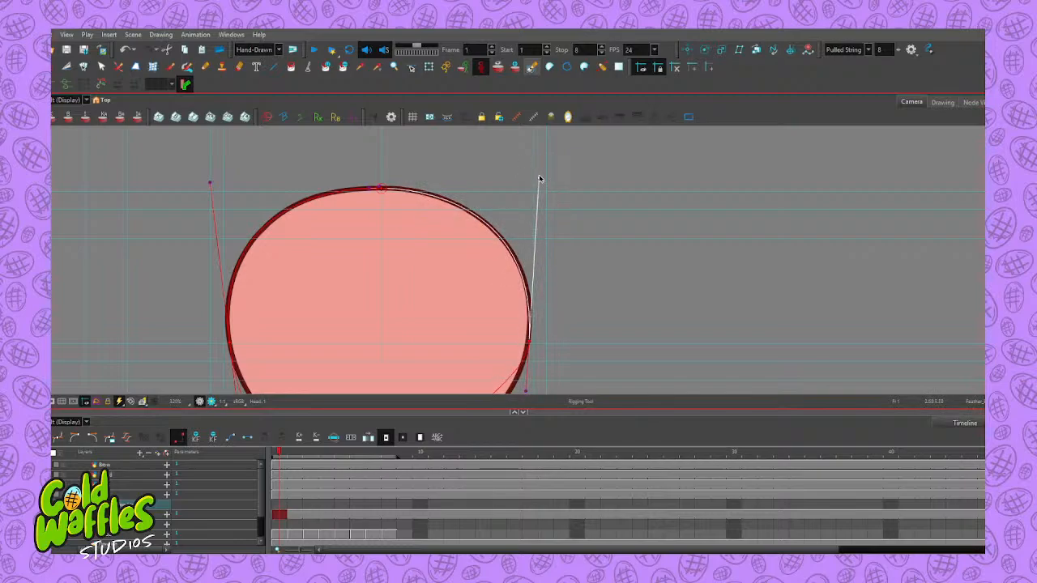
{"action": "left_click", "coordinate": [527, 342]}
{"action": "left_click_drag", "start_coordinate": [527, 340], "coordinate": [528, 342]}
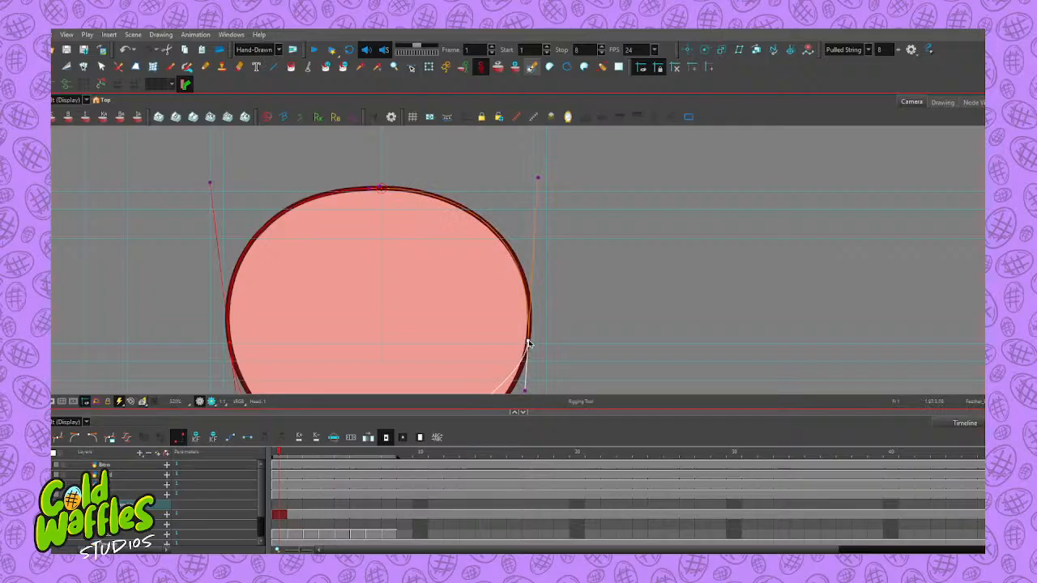
{"action": "left_click_drag", "start_coordinate": [538, 176], "coordinate": [545, 188]}
Lengthen the deformer handles at the top centre and adjust both upper side handles to fit the top of the head outline
{"action": "left_click", "coordinate": [379, 185]}
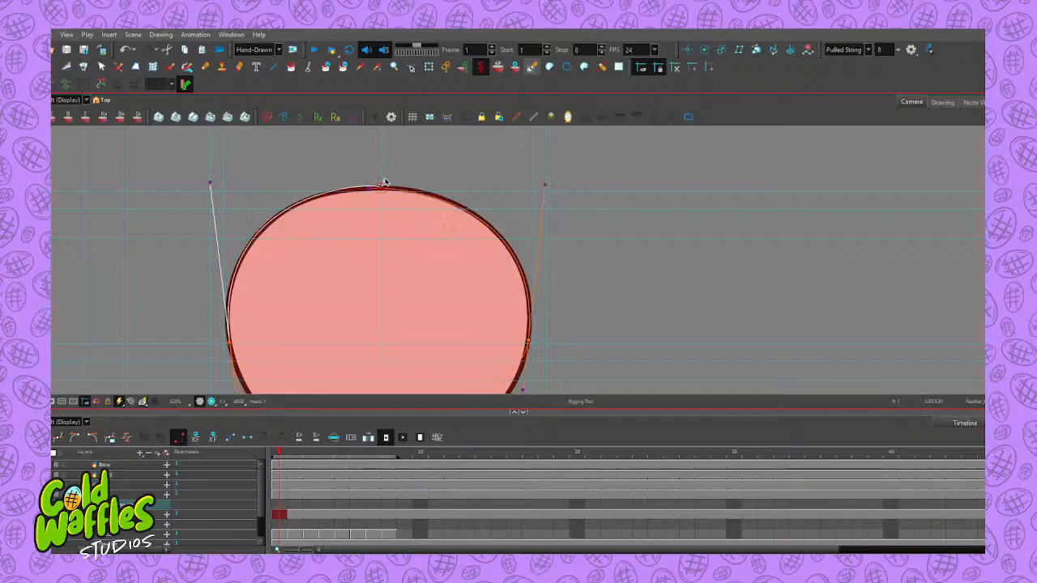
{"action": "left_click_drag", "start_coordinate": [375, 182], "coordinate": [399, 193]}
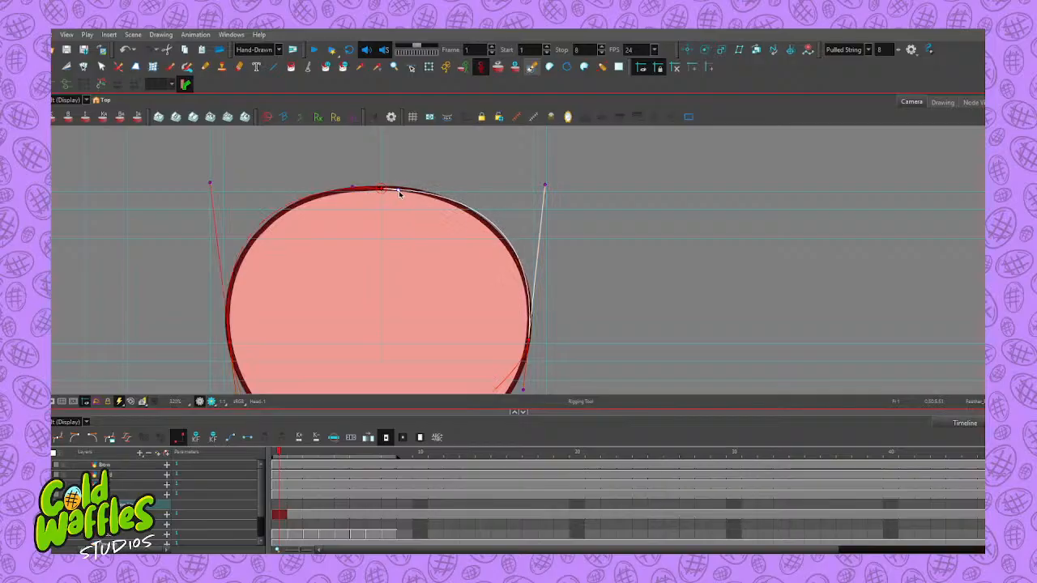
{"action": "left_click_drag", "start_coordinate": [544, 185], "coordinate": [542, 197]}
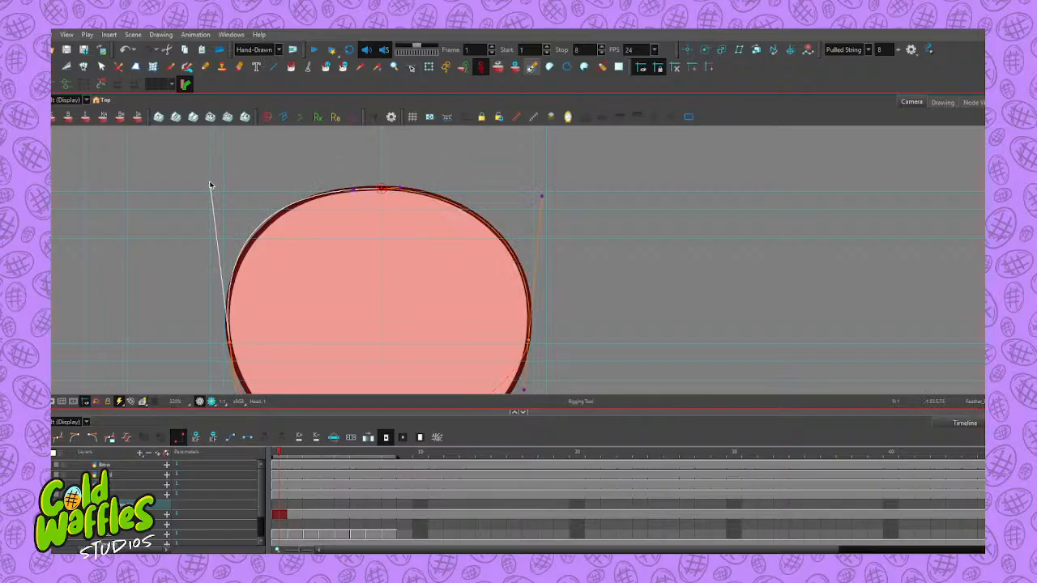
{"action": "mouse_move", "coordinate": [210, 184]}
{"action": "left_mouse_down"}
{"action": "mouse_move", "coordinate": [215, 197]}
{"action": "mouse_move", "coordinate": [219, 189]}
{"action": "left_mouse_up"}
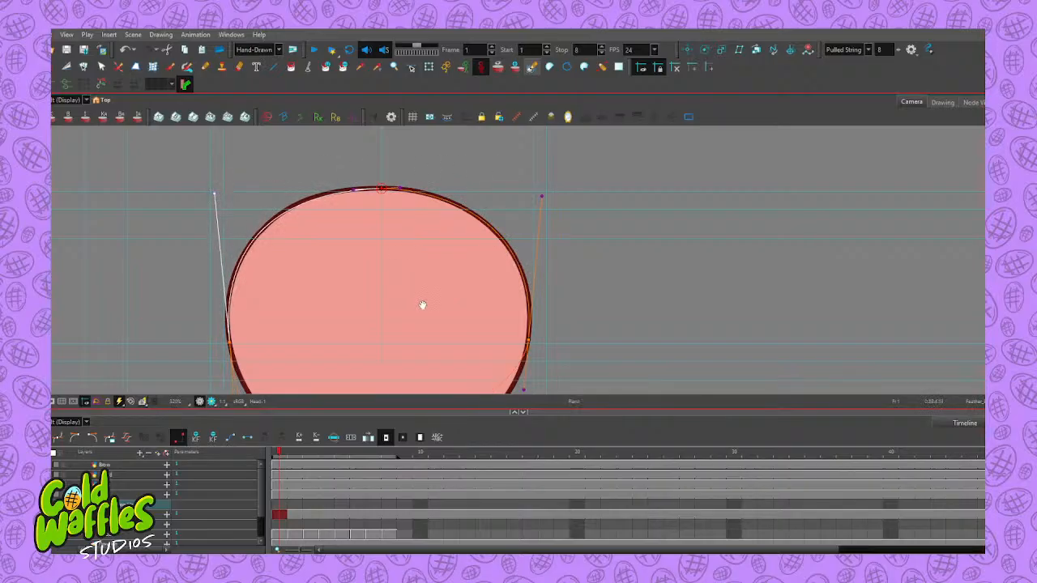
Shape the deformer's lower left and lower right curves along the bottom of the head outline using their handles
{"action": "left_click_drag", "start_coordinate": [424, 305], "coordinate": [423, 187]}
{"action": "left_click_drag", "start_coordinate": [247, 387], "coordinate": [261, 353]}
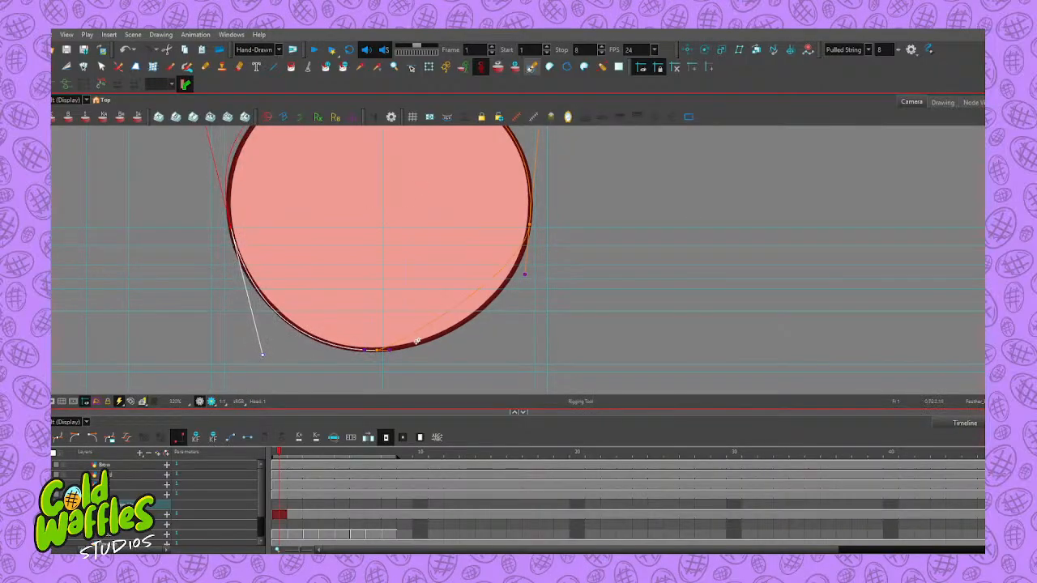
{"action": "left_click_drag", "start_coordinate": [393, 351], "coordinate": [477, 342]}
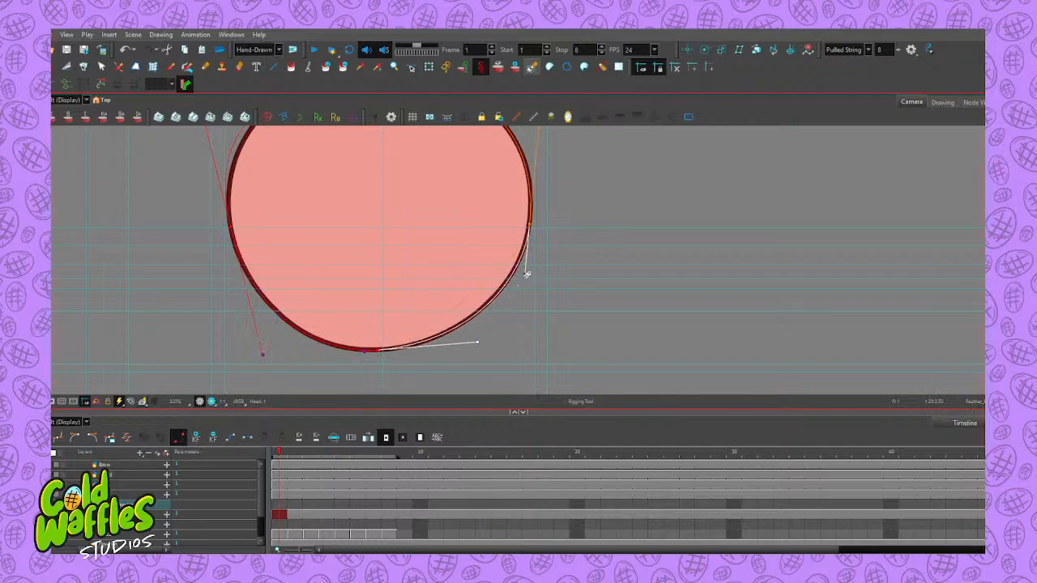
{"action": "left_click_drag", "start_coordinate": [525, 274], "coordinate": [524, 274]}
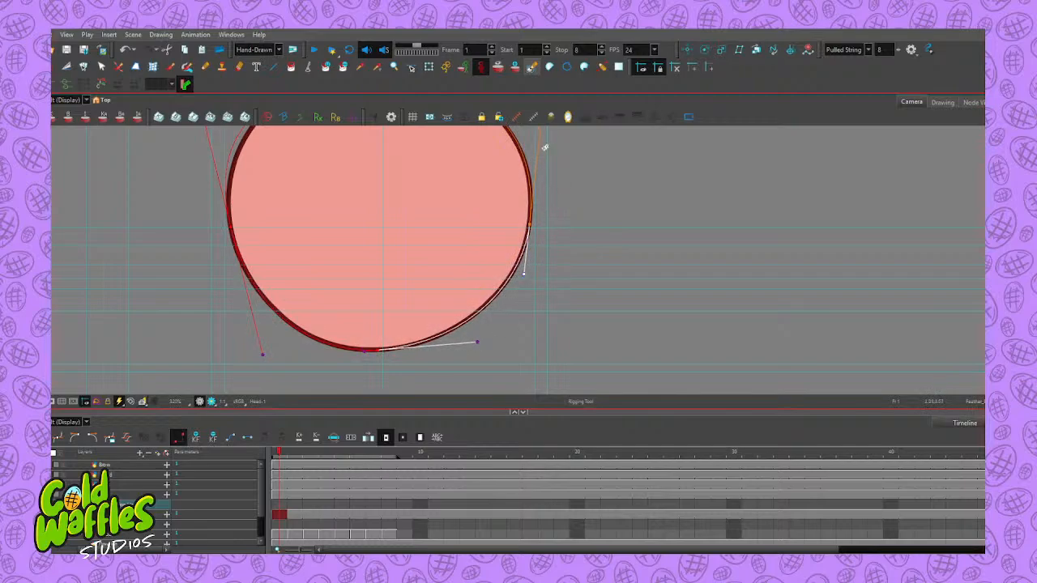
Fine-tune the handles of the deformer's upper right curve against the head outline
{"action": "scroll", "coordinate": [542, 267], "scroll_direction": "up", "scroll_amount": 3}
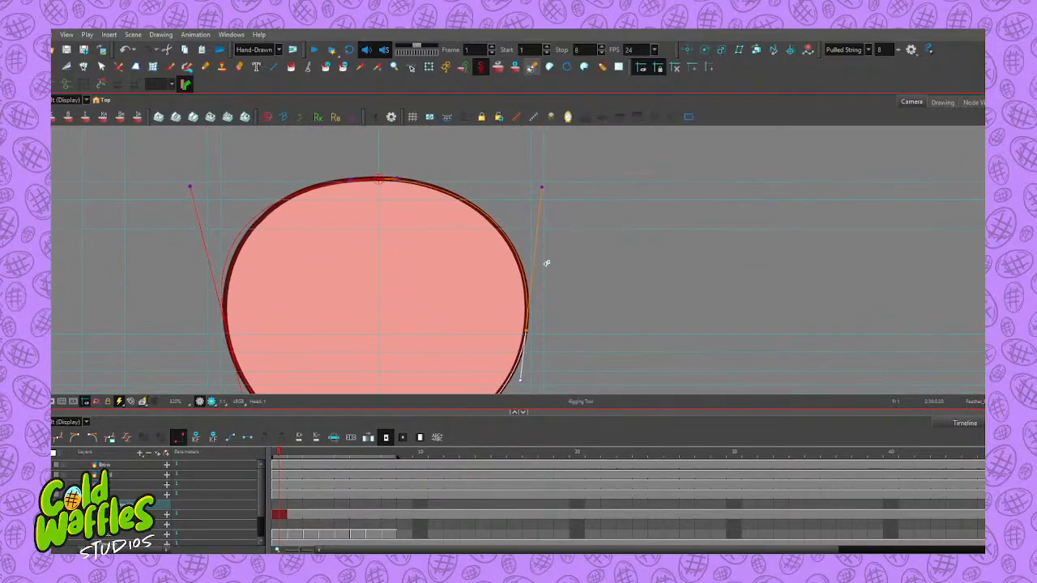
{"action": "left_click_drag", "start_coordinate": [542, 190], "coordinate": [542, 189]}
{"action": "left_click_drag", "start_coordinate": [394, 178], "coordinate": [402, 178]}
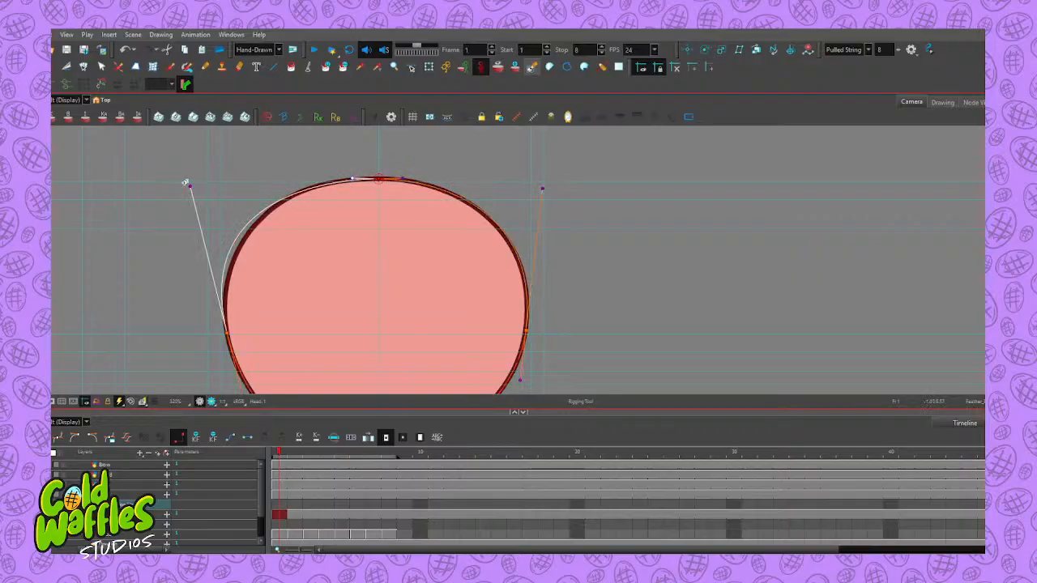
Refit the deformer's upper left curve to the head outline by adjusting its left side and top centre handles
{"action": "left_click_drag", "start_coordinate": [189, 187], "coordinate": [202, 196]}
{"action": "left_click_drag", "start_coordinate": [354, 178], "coordinate": [335, 175]}
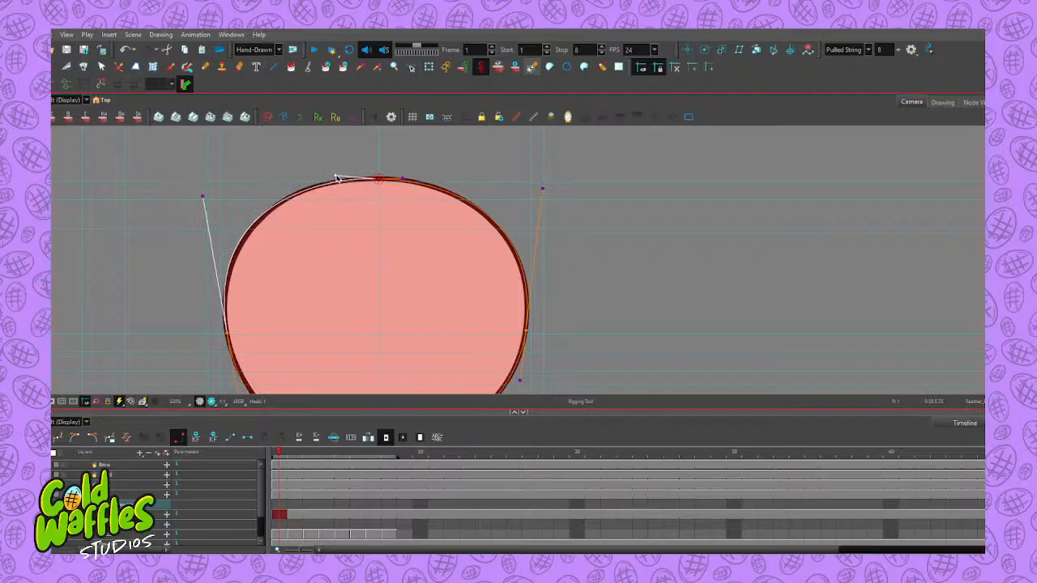
{"action": "left_click_drag", "start_coordinate": [201, 197], "coordinate": [208, 196]}
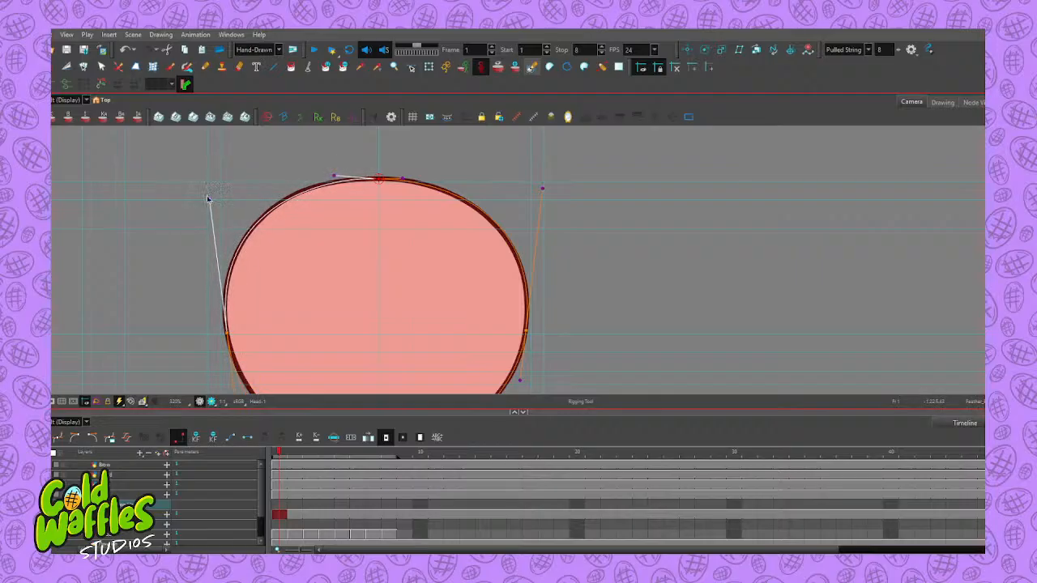
{"action": "left_click_drag", "start_coordinate": [335, 175], "coordinate": [331, 179]}
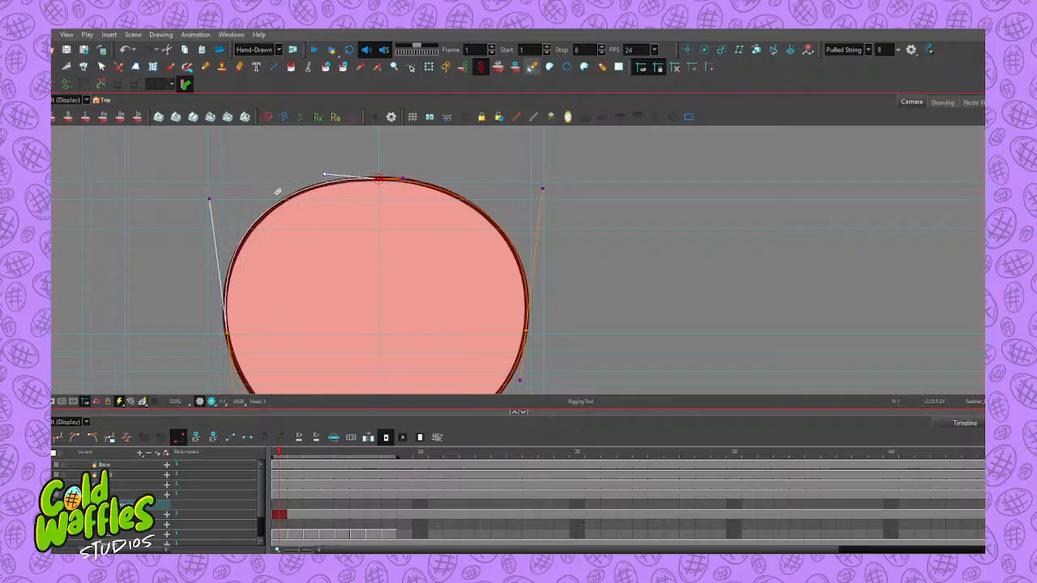
{"action": "left_click_drag", "start_coordinate": [208, 199], "coordinate": [215, 196]}
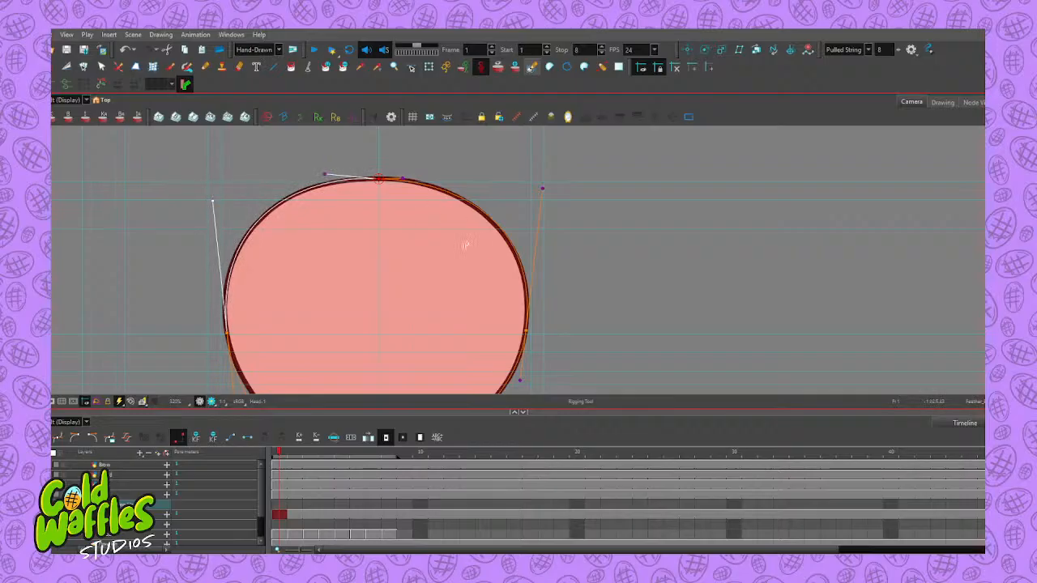
Refit the deformer's lower left curve to the head outline by adjusting its left side and bottom centre handles
{"action": "scroll", "coordinate": [465, 244], "scroll_direction": "down", "scroll_amount": 5}
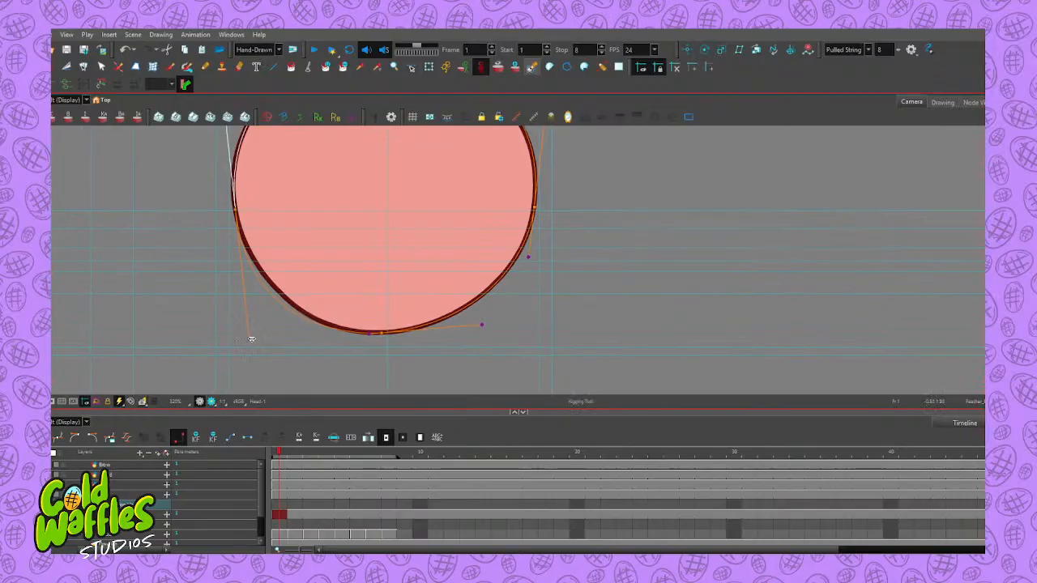
{"action": "left_click_drag", "start_coordinate": [251, 339], "coordinate": [270, 337]}
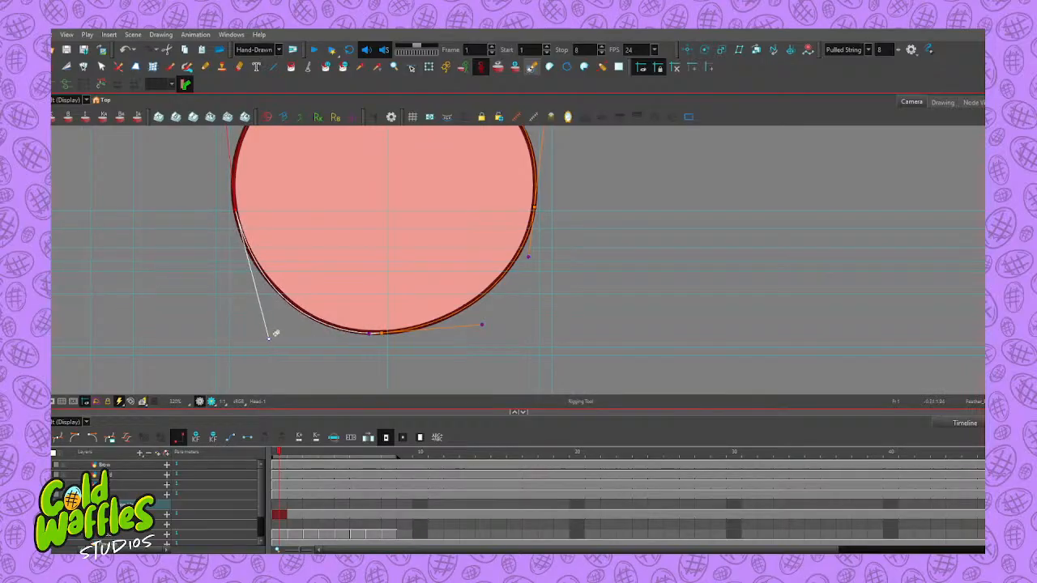
{"action": "left_click_drag", "start_coordinate": [370, 335], "coordinate": [368, 333]}
{"action": "left_click_drag", "start_coordinate": [528, 176], "coordinate": [544, 287]}
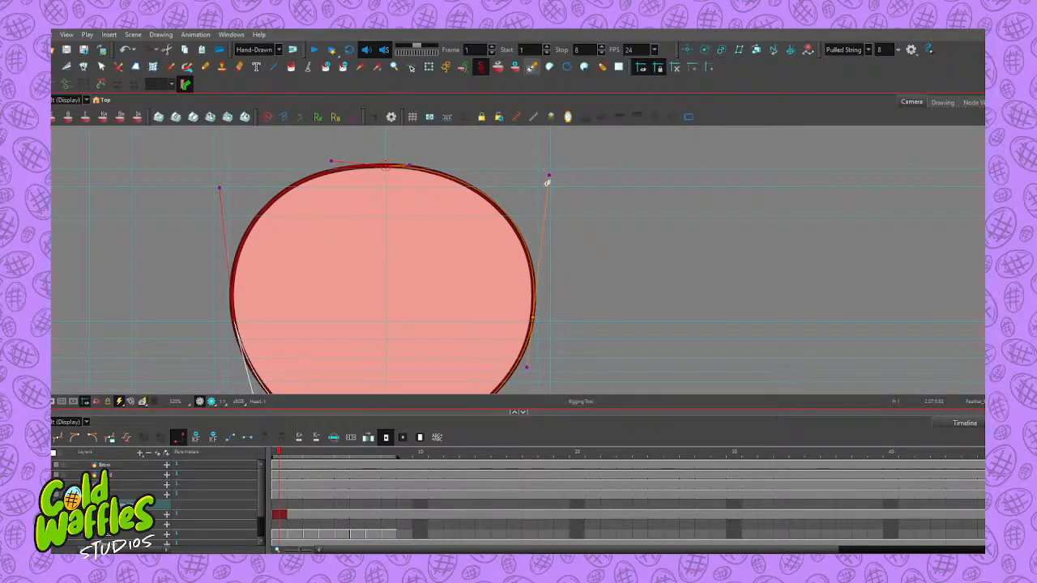
Fine-tune the side and top centre handles of the head deformer's upper right and upper left curves against the outline
{"action": "left_click_drag", "start_coordinate": [549, 176], "coordinate": [547, 177]}
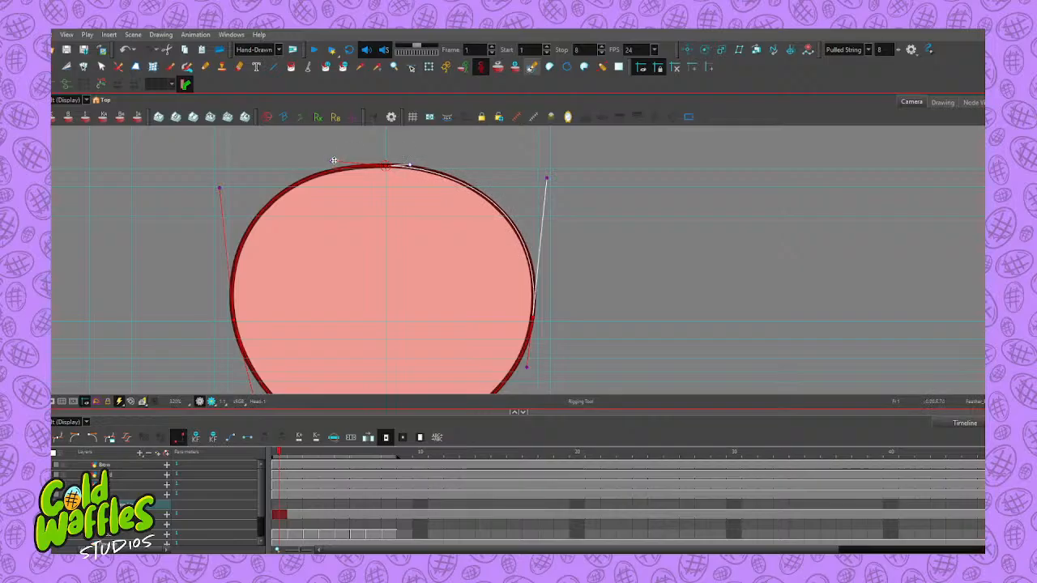
{"action": "left_click_drag", "start_coordinate": [333, 160], "coordinate": [332, 164]}
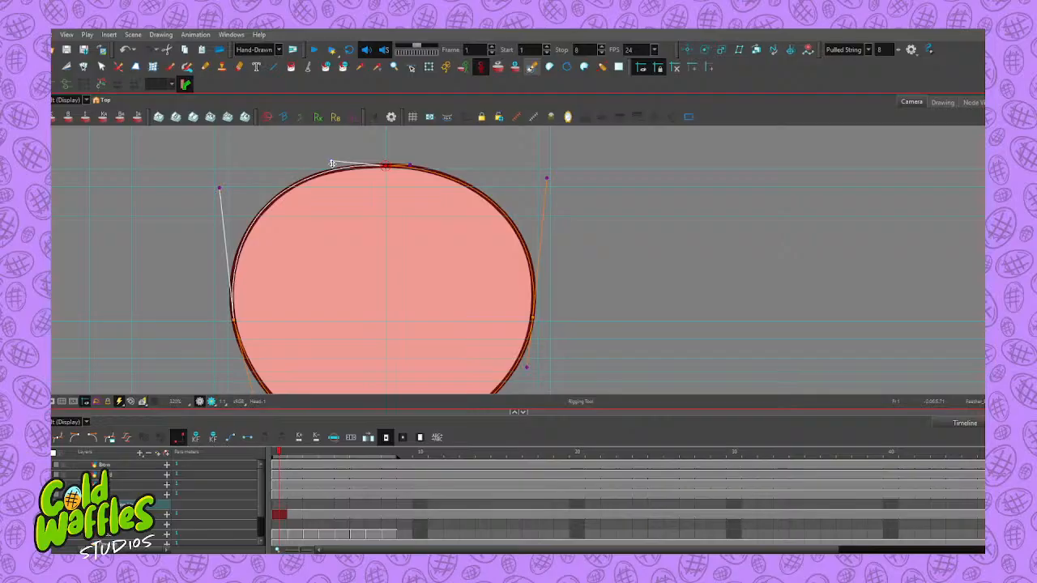
{"action": "mouse_move", "coordinate": [555, 308]}
{"action": "left_mouse_down"}
{"action": "mouse_move", "coordinate": [577, 200]}
{"action": "mouse_move", "coordinate": [584, 251]}
{"action": "mouse_move", "coordinate": [568, 256]}
{"action": "left_mouse_up"}
{"action": "scroll", "coordinate": [563, 226], "scroll_direction": "down", "scroll_amount": 1}
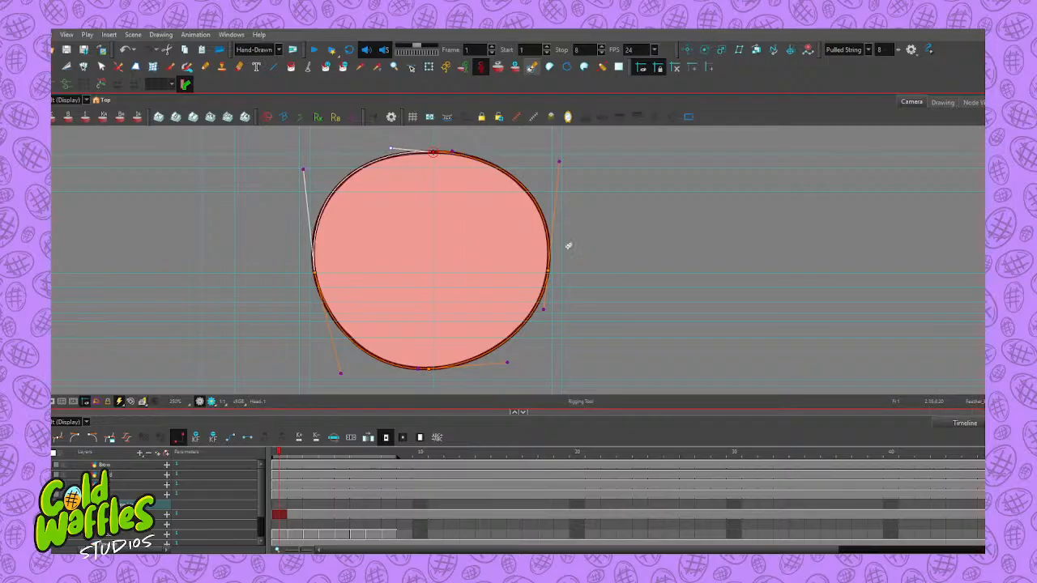
{"action": "left_click_drag", "start_coordinate": [581, 238], "coordinate": [546, 248]}
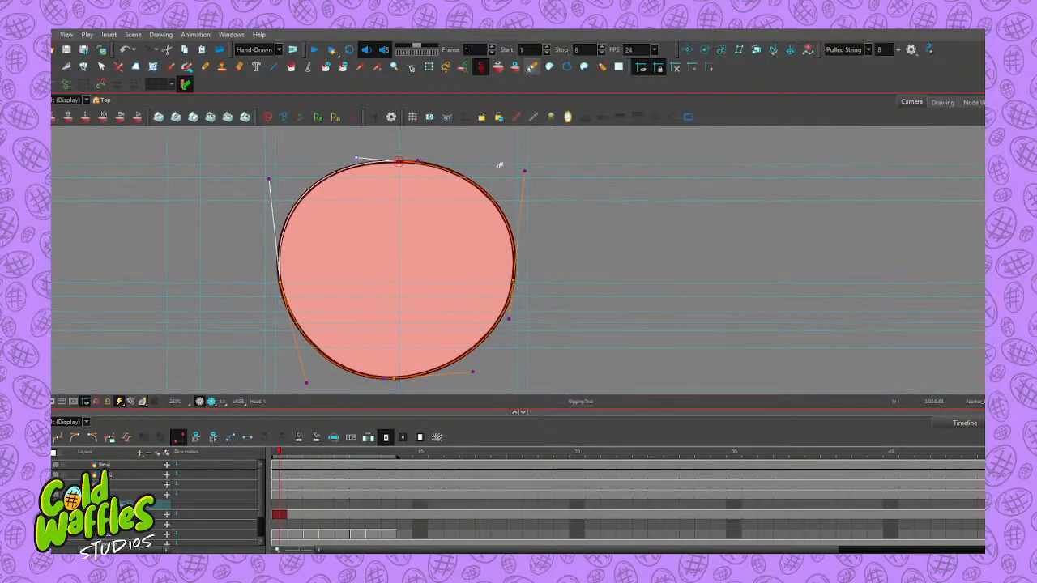
{"action": "left_click", "coordinate": [416, 162]}
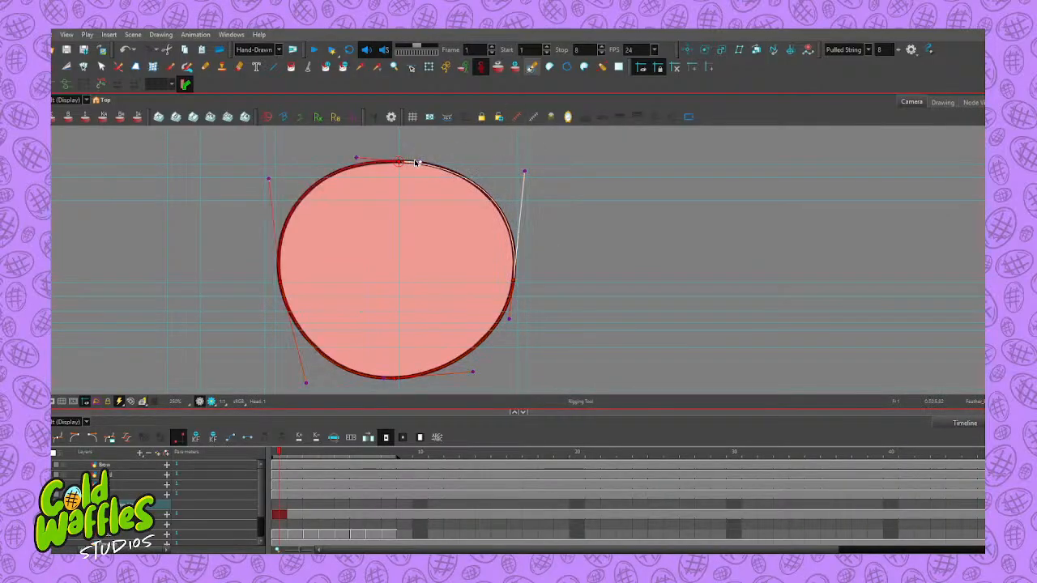
{"action": "left_click_drag", "start_coordinate": [526, 171], "coordinate": [525, 174]}
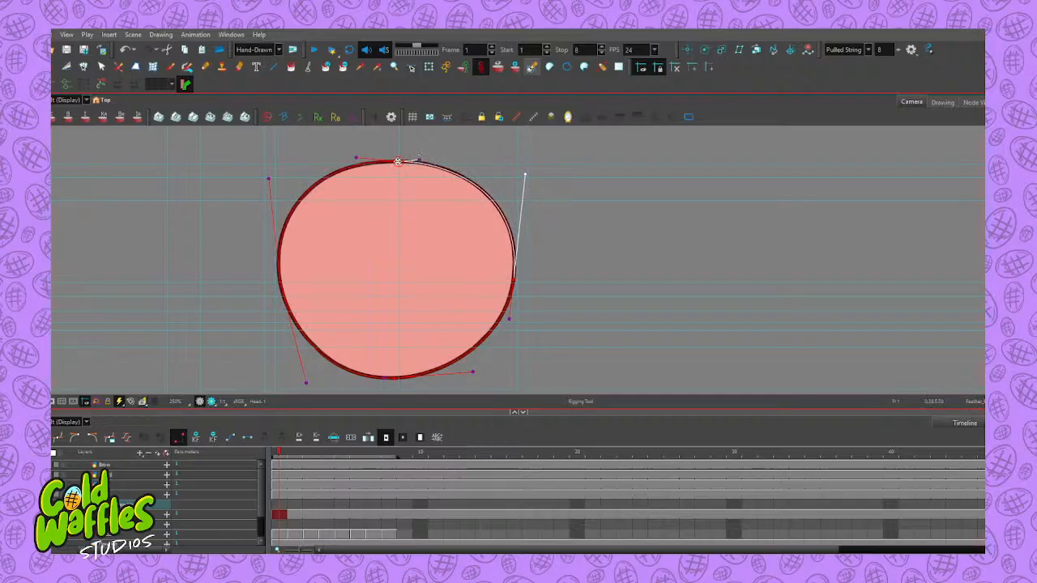
{"action": "left_click", "coordinate": [399, 162]}
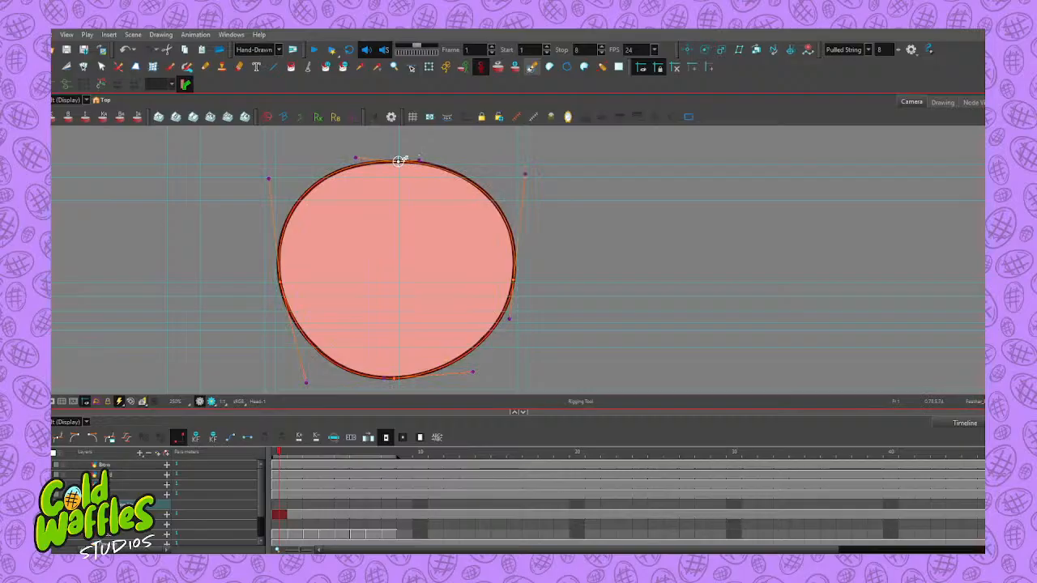
{"action": "left_click", "coordinate": [358, 158]}
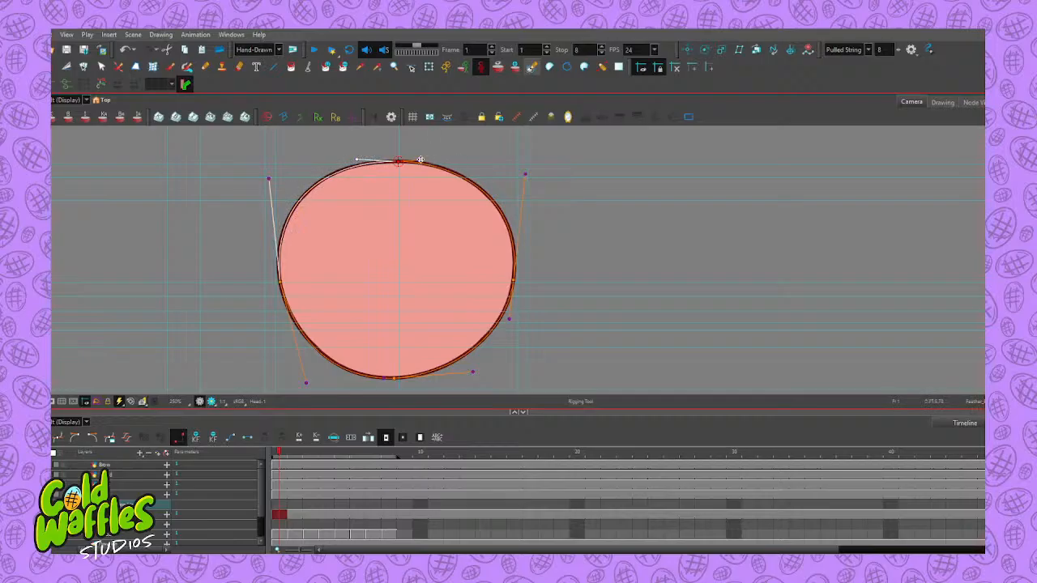
{"action": "left_click_drag", "start_coordinate": [421, 159], "coordinate": [423, 160]}
{"action": "left_click_drag", "start_coordinate": [525, 174], "coordinate": [528, 177]}
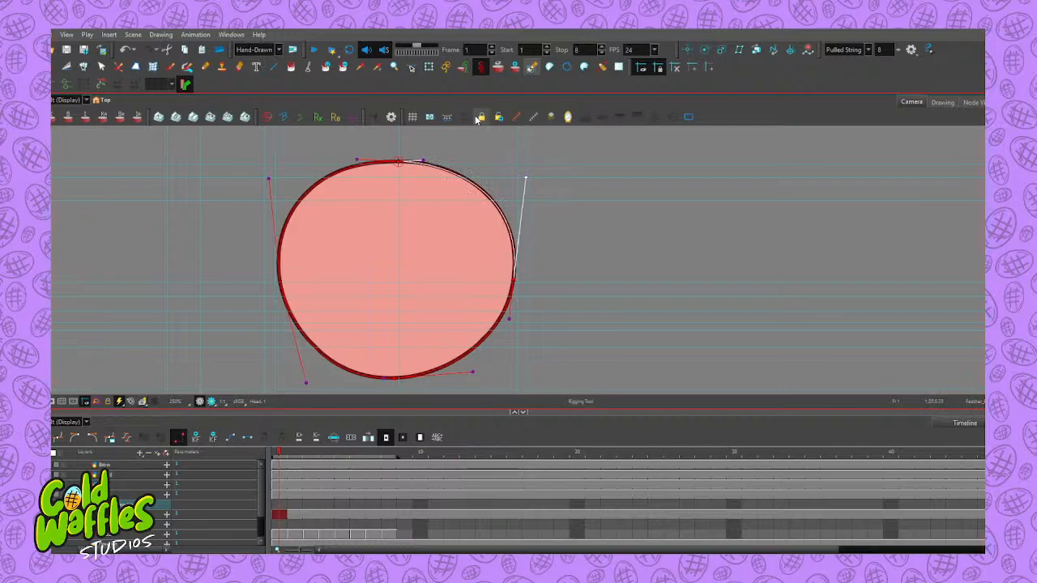
Test the head deformer with the Transform tool by pulling its right point, handles and top point inward, and undo the deformation
{"action": "left_click", "coordinate": [429, 67]}
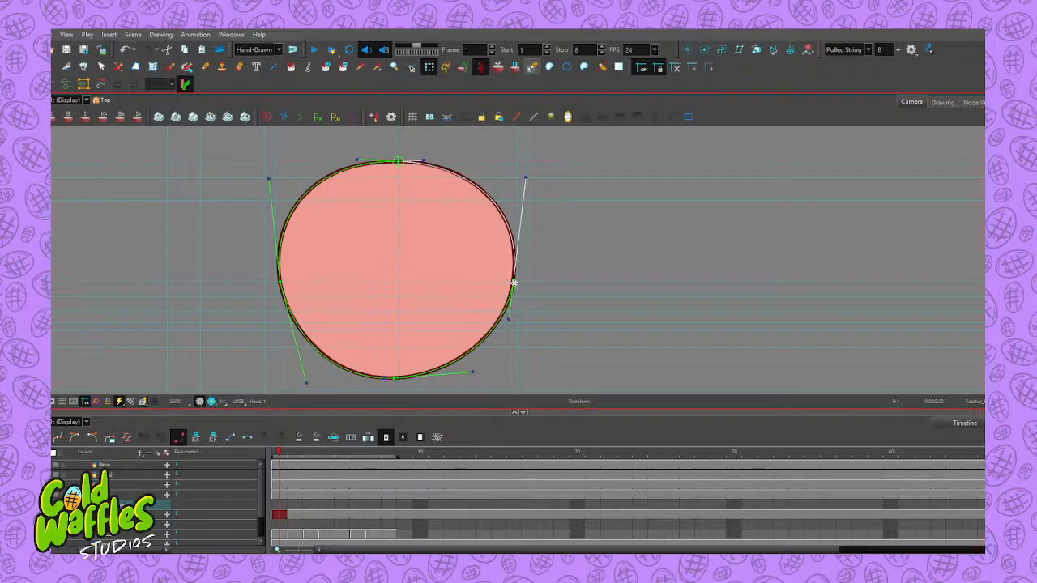
{"action": "left_click_drag", "start_coordinate": [513, 282], "coordinate": [428, 281]}
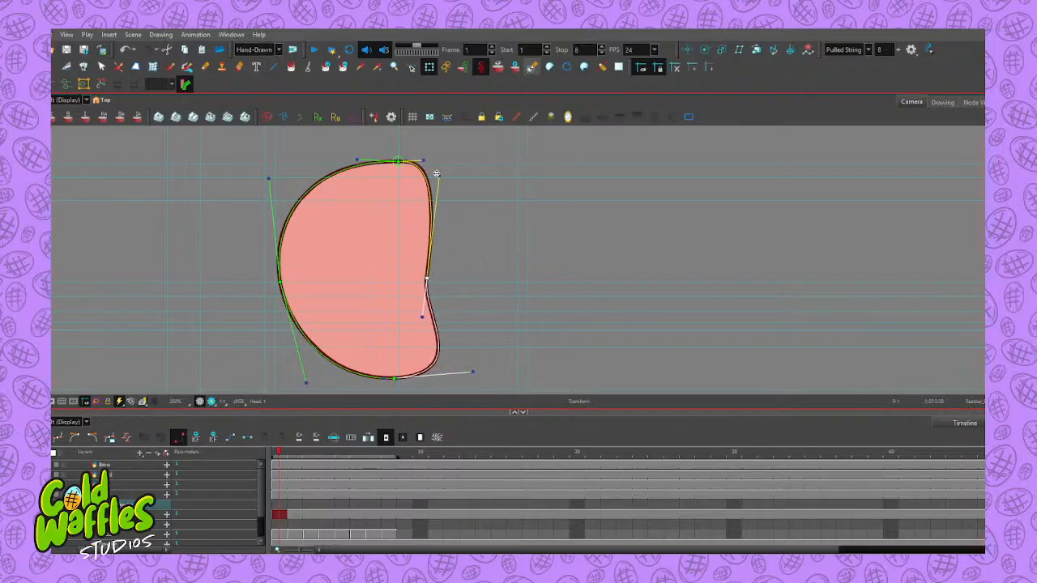
{"action": "left_click_drag", "start_coordinate": [439, 175], "coordinate": [507, 251]}
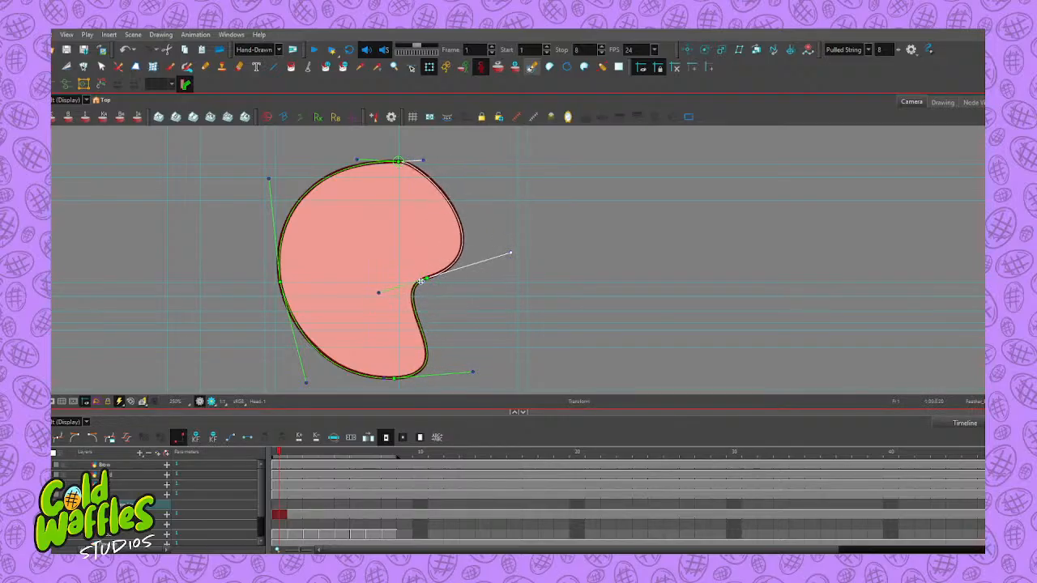
{"action": "left_click_drag", "start_coordinate": [421, 281], "coordinate": [486, 308]}
{"action": "left_click_drag", "start_coordinate": [396, 160], "coordinate": [388, 252]}
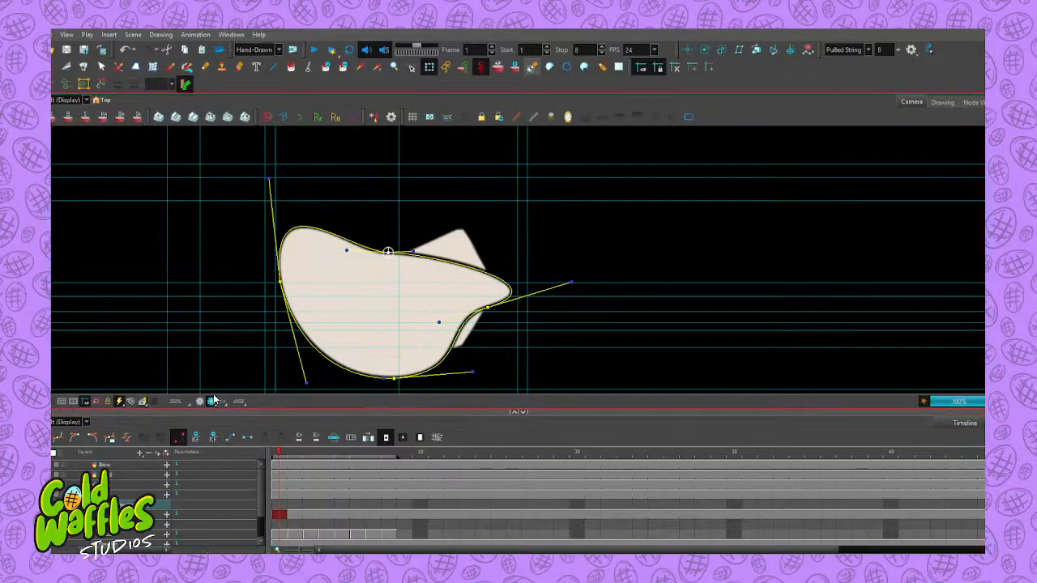
{"action": "left_click", "coordinate": [200, 401]}
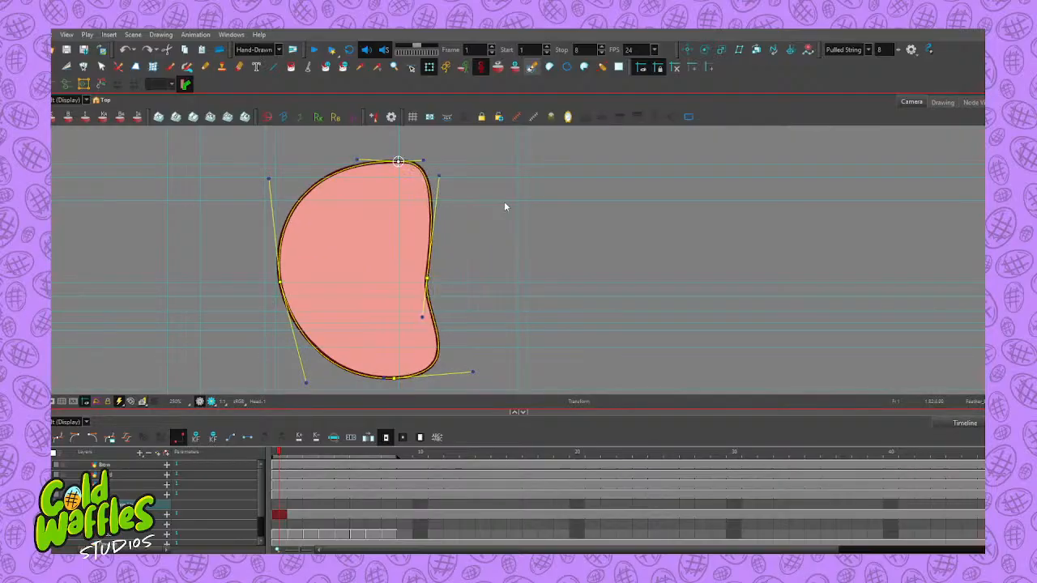
{"action": "key", "text": "ctrl+z"}
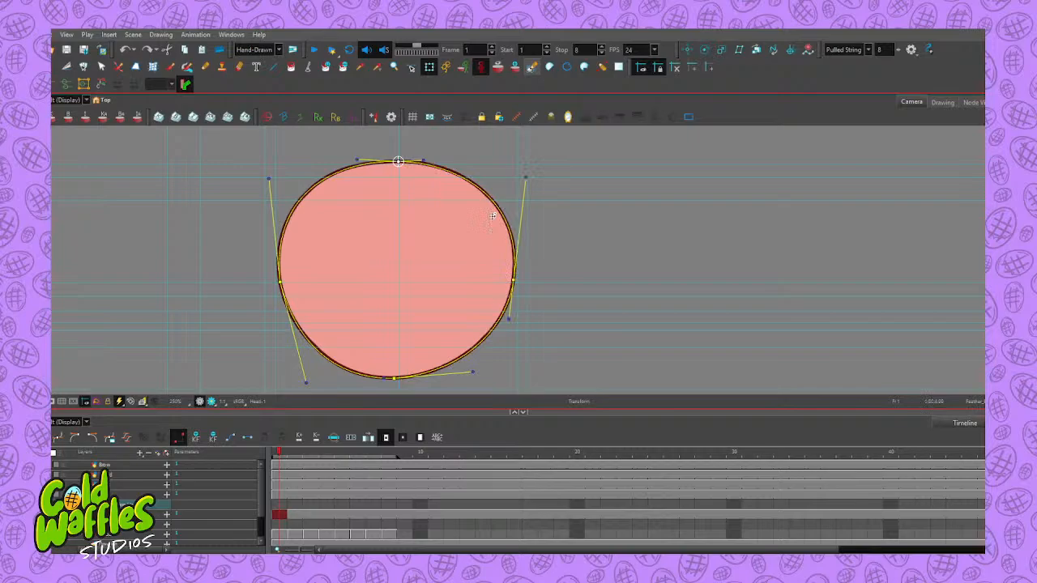
Show the whole character again, select the hair drawing and isolate it in the view
{"action": "key", "text": "shift+a"}
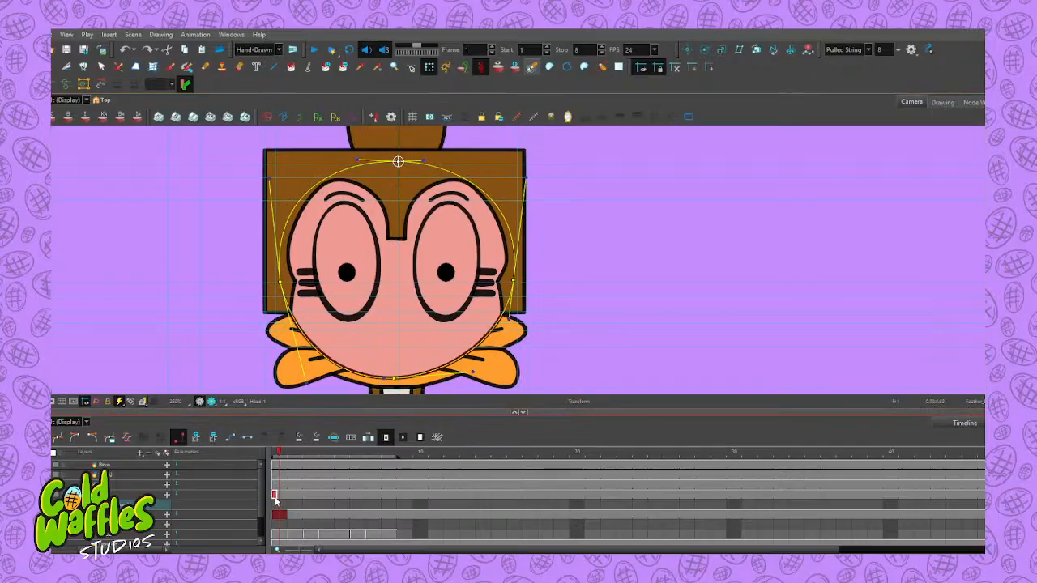
{"action": "left_click", "coordinate": [281, 496]}
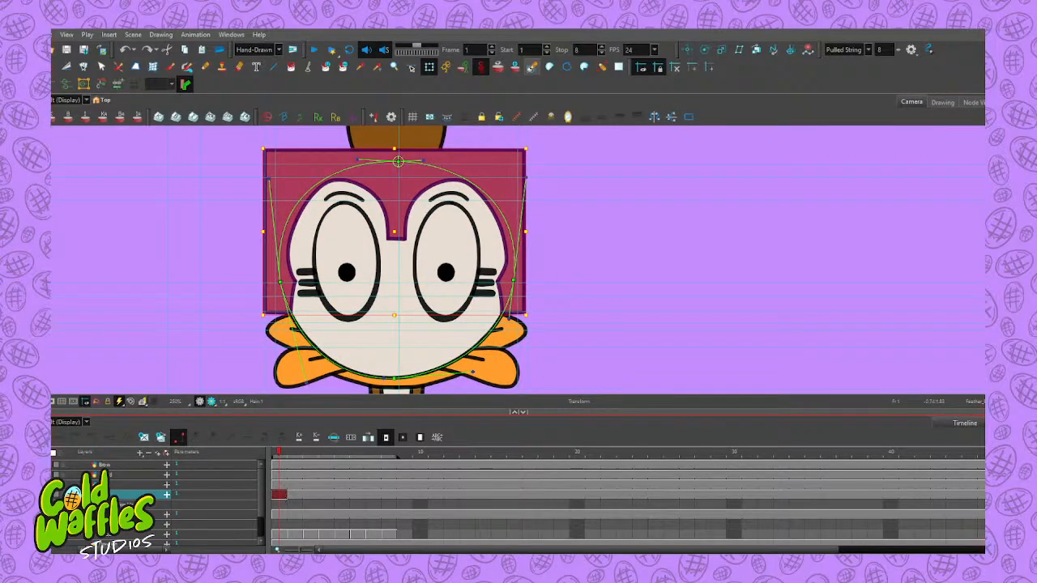
{"action": "key", "text": "shift+a"}
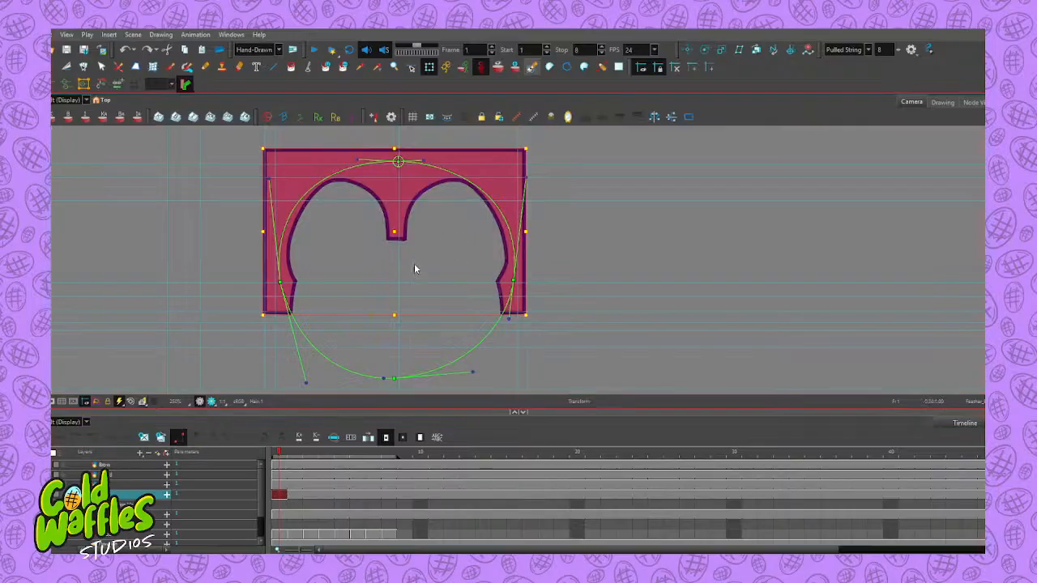
Start a curve deformer on the hair with the Rigging tool, placing points from the lower left corner around the outer rectangle to the right strand's inner bottom corner
{"action": "left_click", "coordinate": [52, 84]}
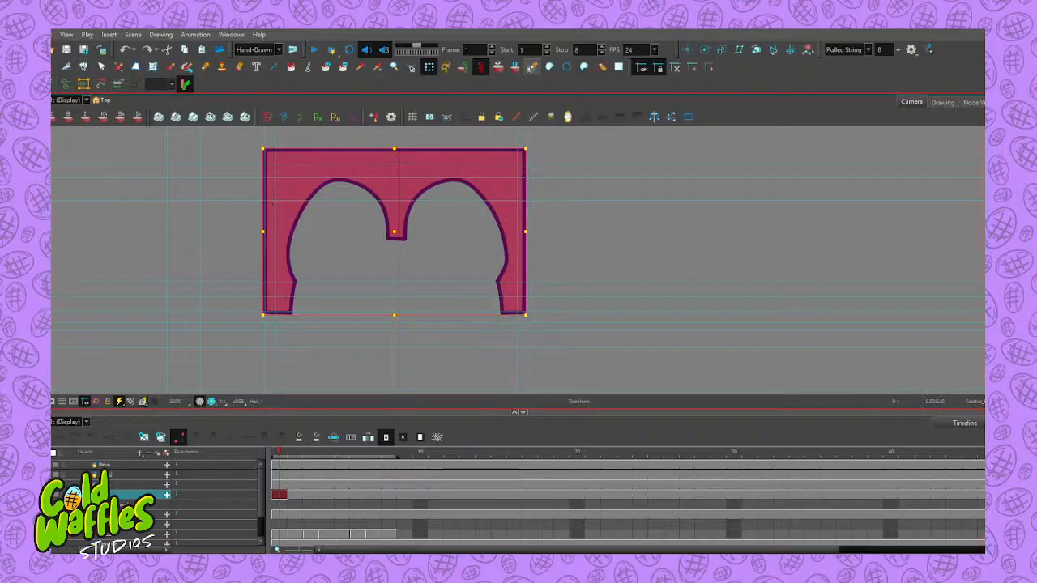
{"action": "left_click", "coordinate": [52, 84]}
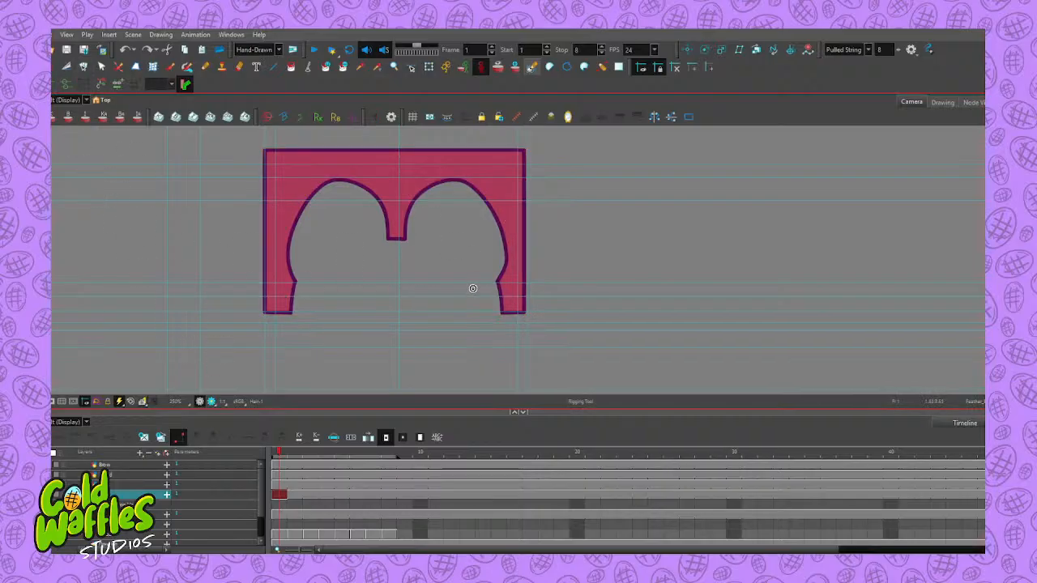
{"action": "scroll", "coordinate": [462, 246], "scroll_direction": "up", "scroll_amount": 1}
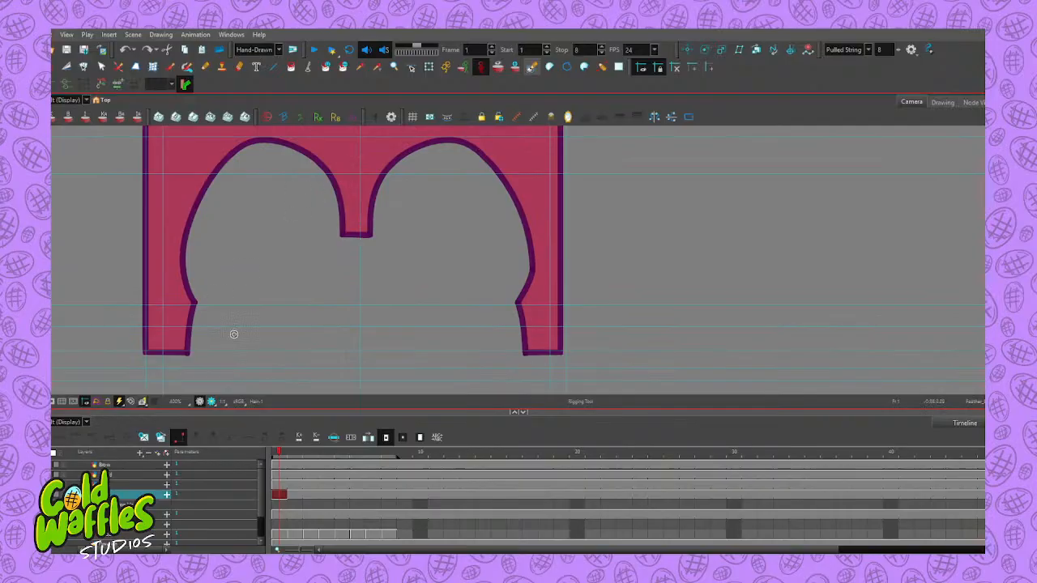
{"action": "scroll", "coordinate": [243, 324], "scroll_direction": "down", "scroll_amount": 1}
{"action": "mouse_move", "coordinate": [251, 308]}
{"action": "left_mouse_down"}
{"action": "mouse_move", "coordinate": [329, 287]}
{"action": "mouse_move", "coordinate": [327, 304]}
{"action": "left_mouse_up"}
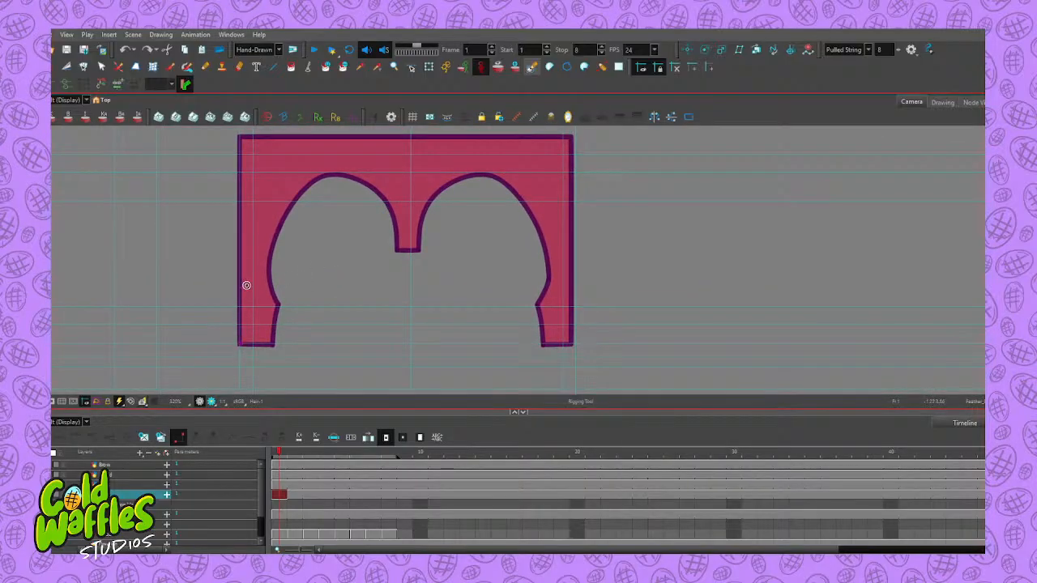
{"action": "left_click", "coordinate": [239, 136]}
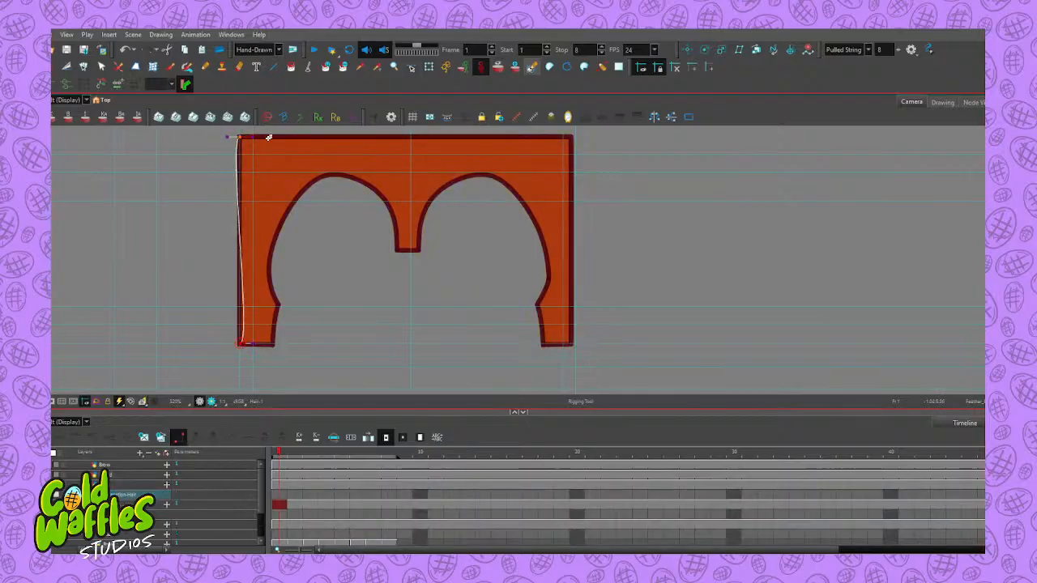
{"action": "left_click", "coordinate": [577, 138]}
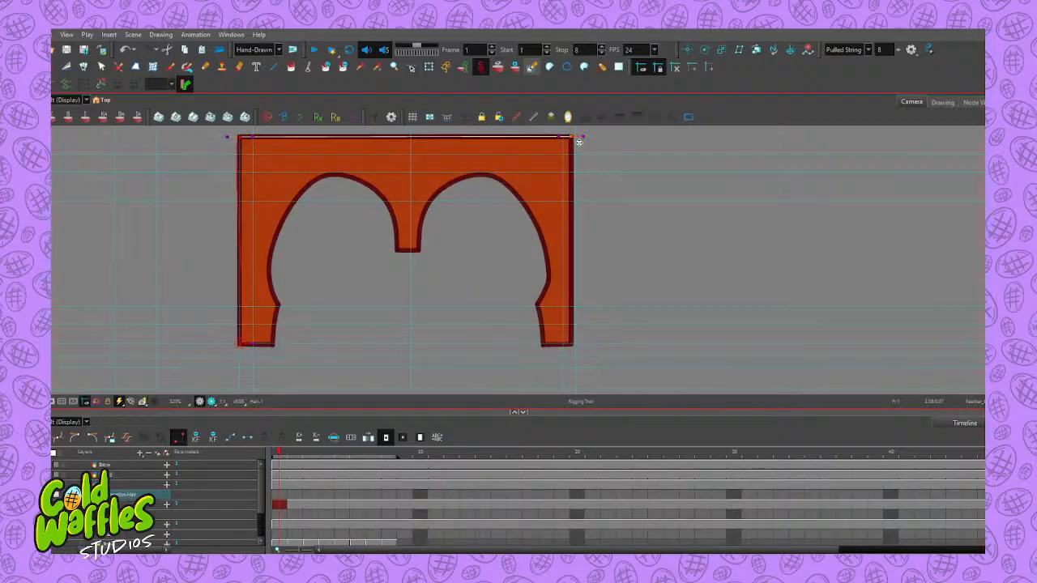
{"action": "left_click", "coordinate": [573, 343]}
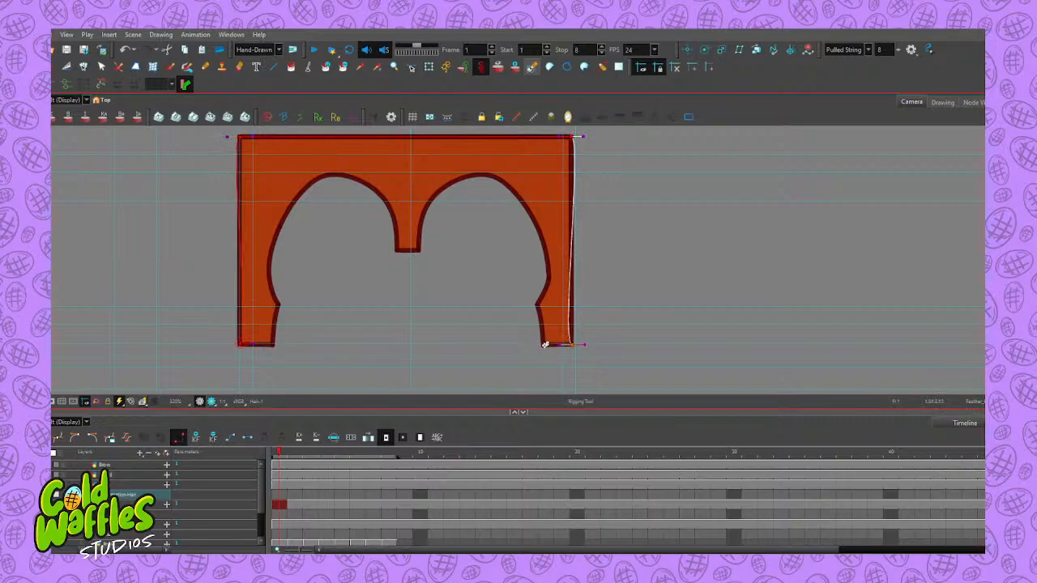
{"action": "left_click", "coordinate": [543, 344]}
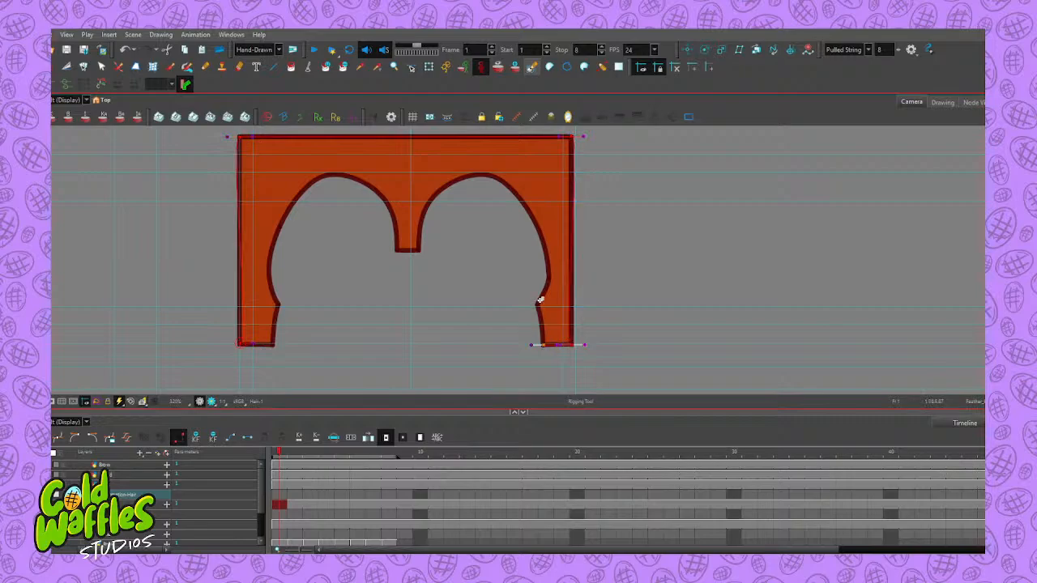
Continue the hair deformer along the inner edge with points on both arches, the centre notch and the left strand, closing it at the starting corner
{"action": "left_click", "coordinate": [537, 306]}
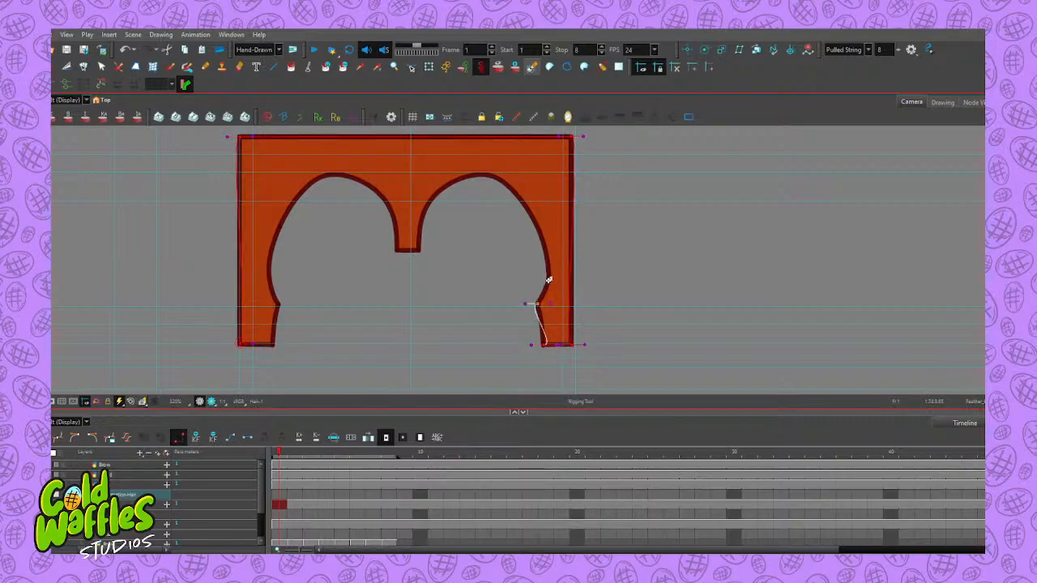
{"action": "left_click", "coordinate": [486, 173]}
{"action": "left_click", "coordinate": [415, 247]}
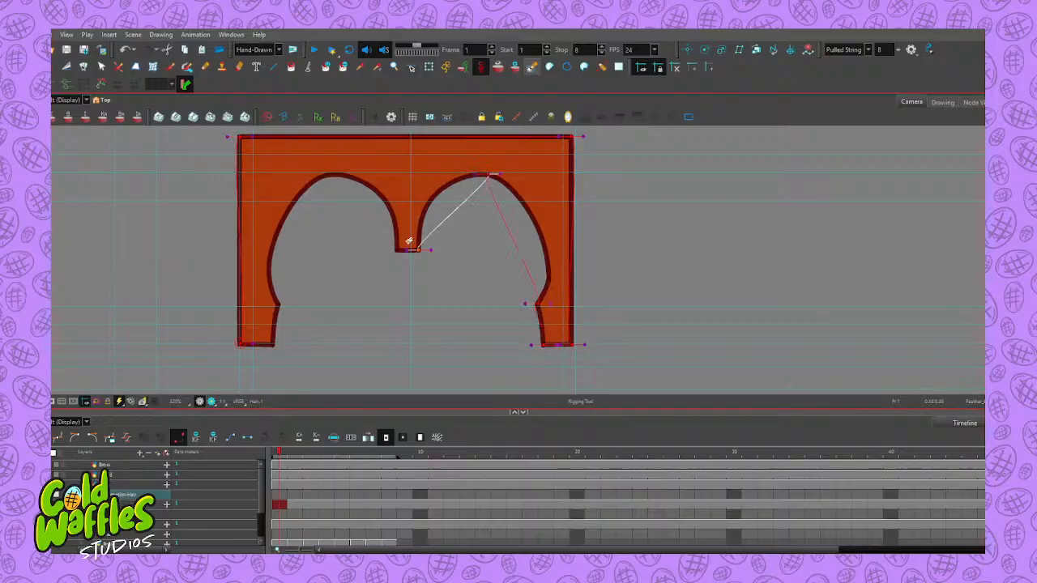
{"action": "left_click", "coordinate": [399, 250]}
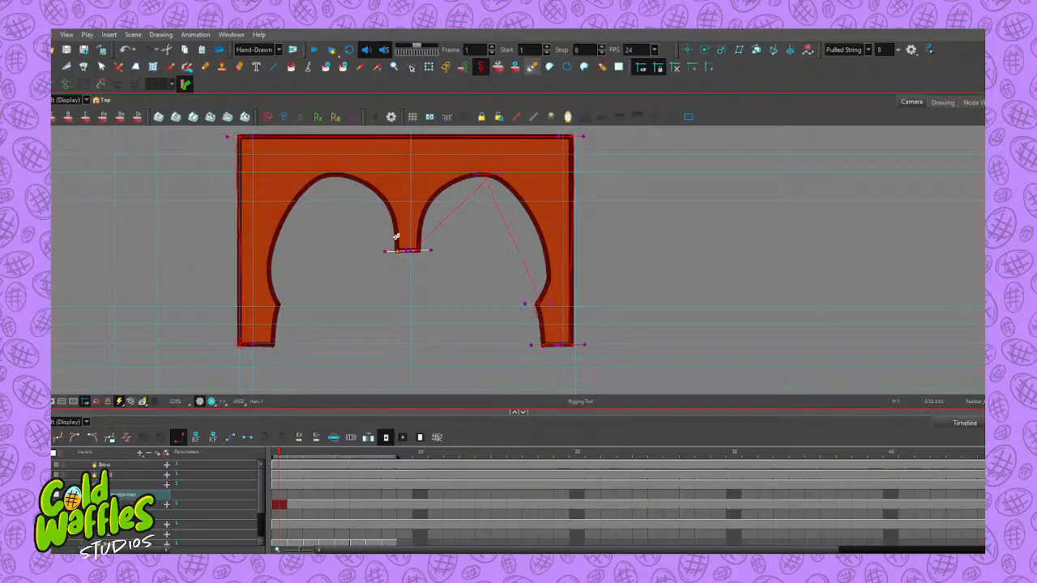
{"action": "left_click", "coordinate": [328, 175]}
{"action": "left_click", "coordinate": [277, 303]}
{"action": "left_click", "coordinate": [272, 342]}
{"action": "left_click", "coordinate": [241, 344]}
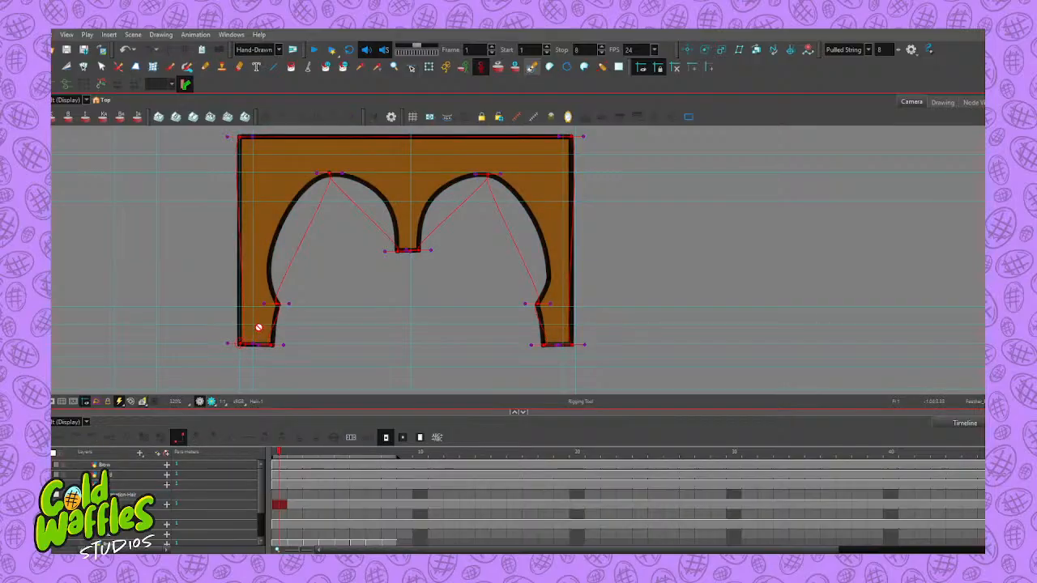
Bend the hair deformer along the right arch's inner half and straighten its segment across the bottom of the centre notch using the point handles
{"action": "scroll", "coordinate": [492, 193], "scroll_direction": "up", "scroll_amount": 3}
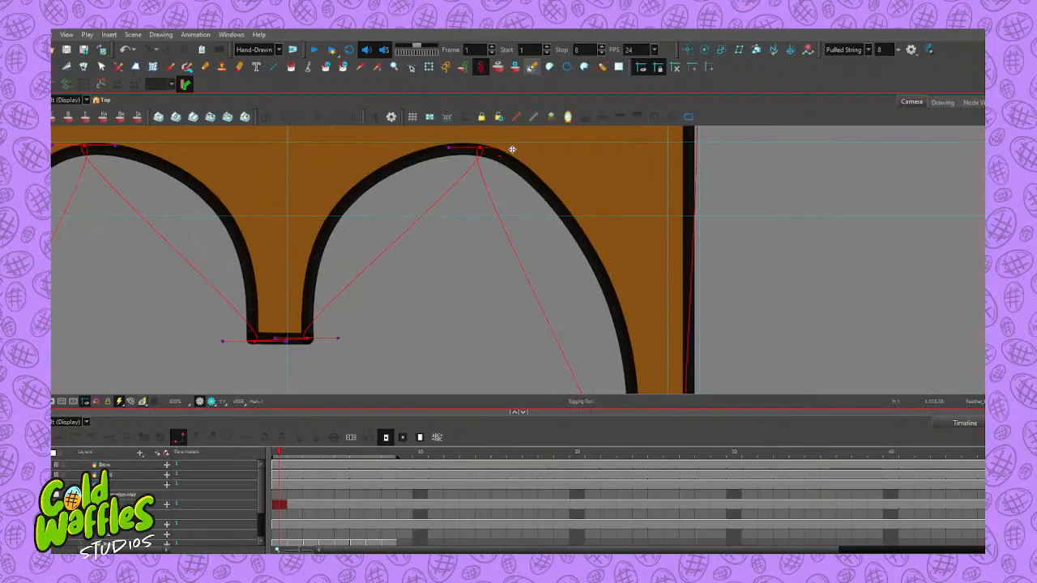
{"action": "left_click_drag", "start_coordinate": [512, 149], "coordinate": [308, 152]}
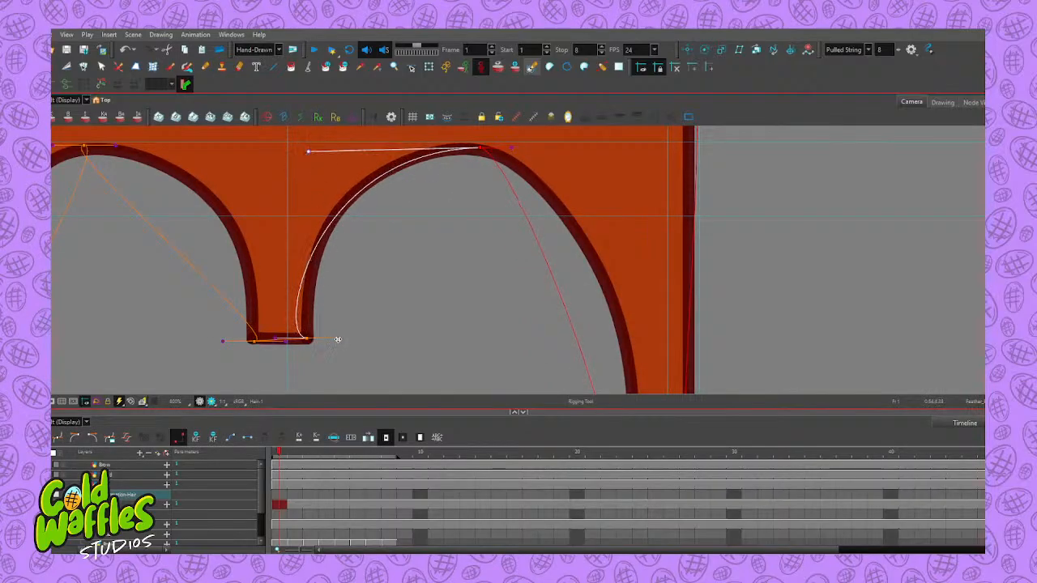
{"action": "left_click_drag", "start_coordinate": [338, 339], "coordinate": [303, 305]}
{"action": "left_click_drag", "start_coordinate": [283, 341], "coordinate": [236, 328]}
{"action": "left_click_drag", "start_coordinate": [276, 358], "coordinate": [254, 338]}
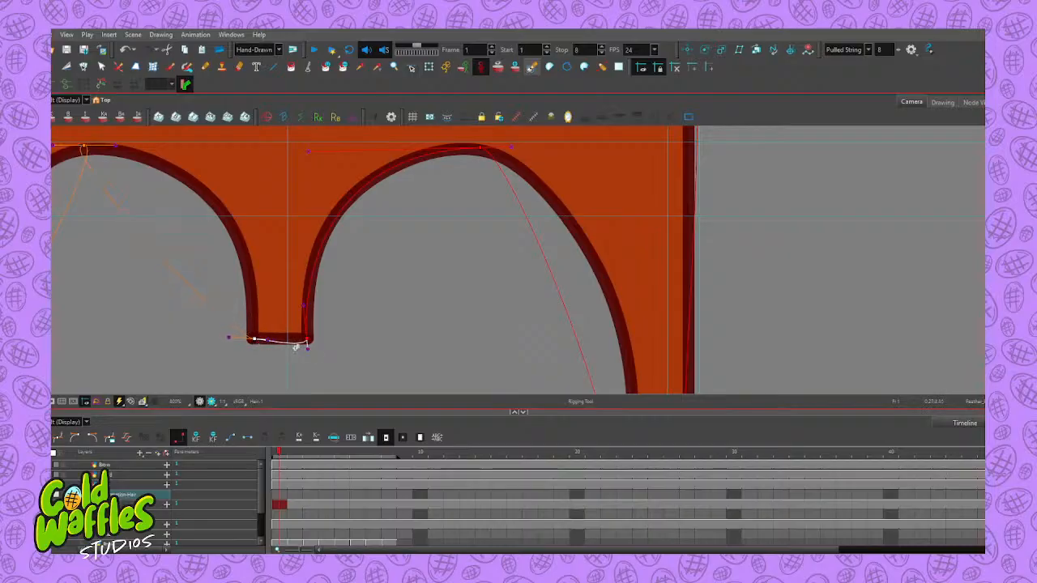
{"action": "left_click", "coordinate": [313, 305]}
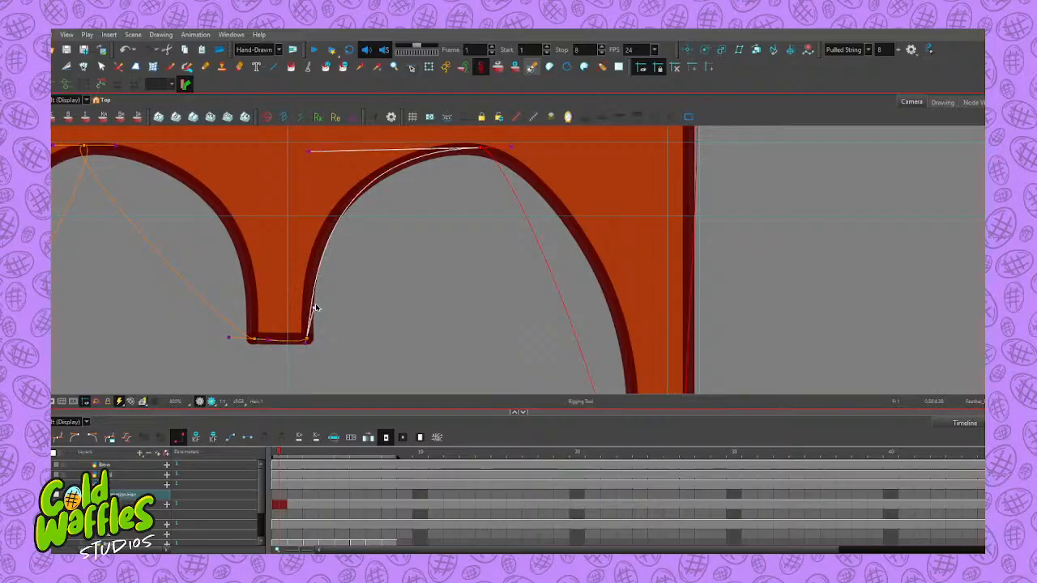
{"action": "left_click", "coordinate": [270, 341]}
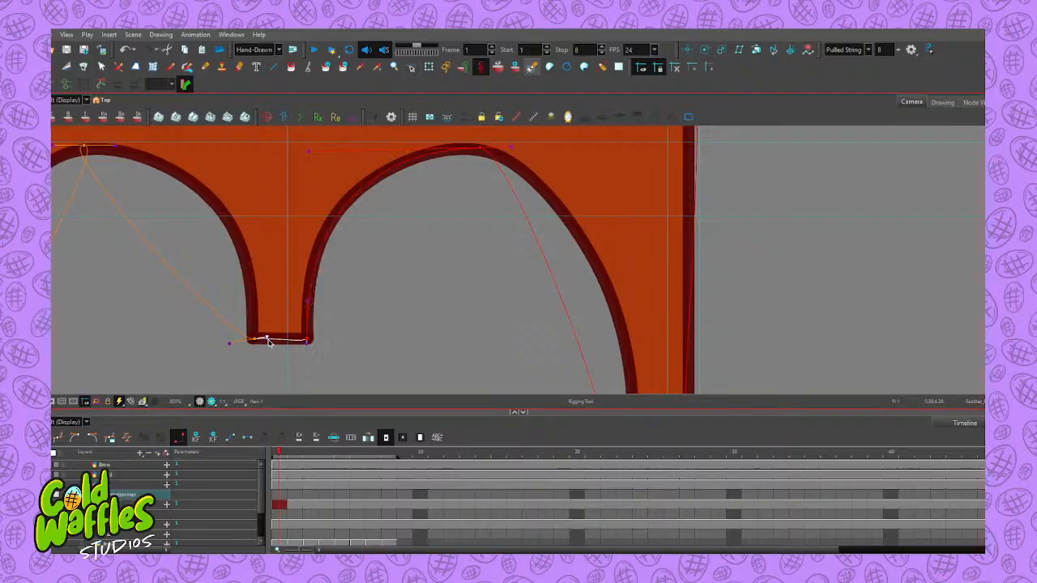
Curve the hair deformer along the left arch's inner half by adjusting the handles at the arch's peak and the notch's left corner
{"action": "left_click_drag", "start_coordinate": [60, 146], "coordinate": [304, 177]}
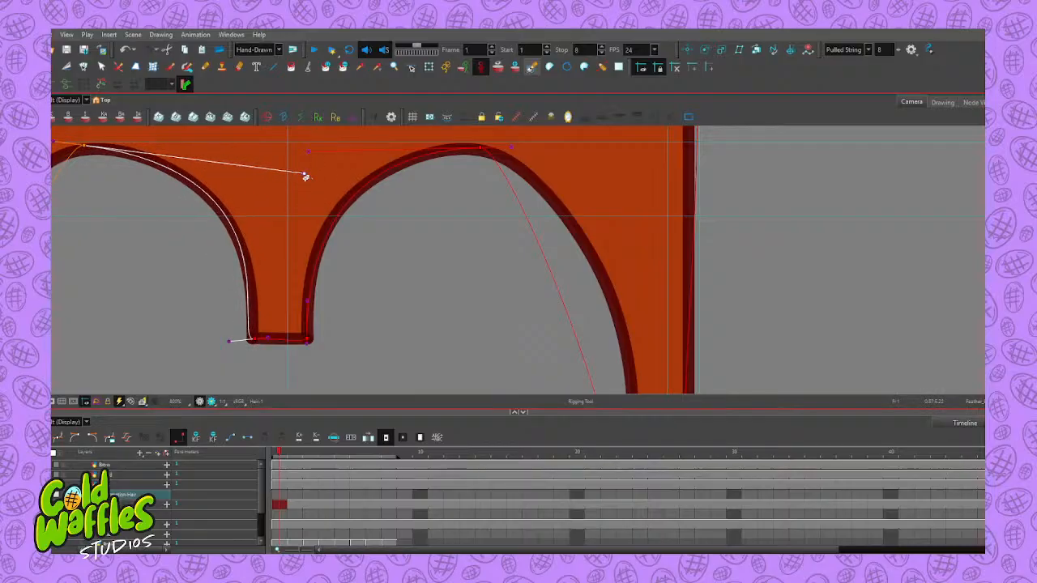
{"action": "left_click_drag", "start_coordinate": [231, 342], "coordinate": [247, 340]}
{"action": "left_click_drag", "start_coordinate": [304, 174], "coordinate": [289, 169]}
Fit the deformer to the left strand's inner edge by adjusting the point and handles at its pointed bend and lower inner corner
{"action": "scroll", "coordinate": [413, 223], "scroll_direction": "down", "scroll_amount": 2}
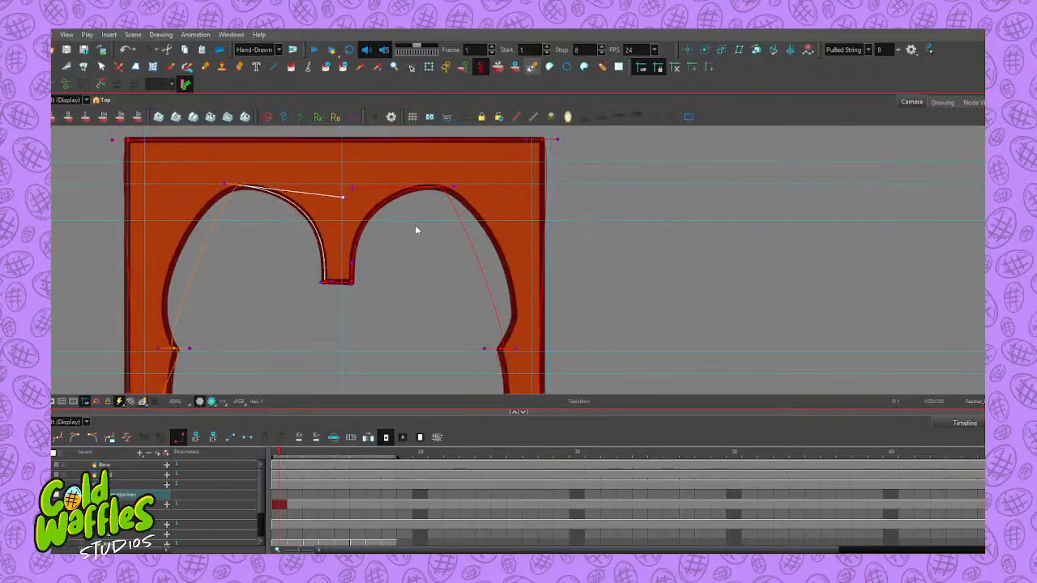
{"action": "left_click_drag", "start_coordinate": [238, 239], "coordinate": [359, 226]}
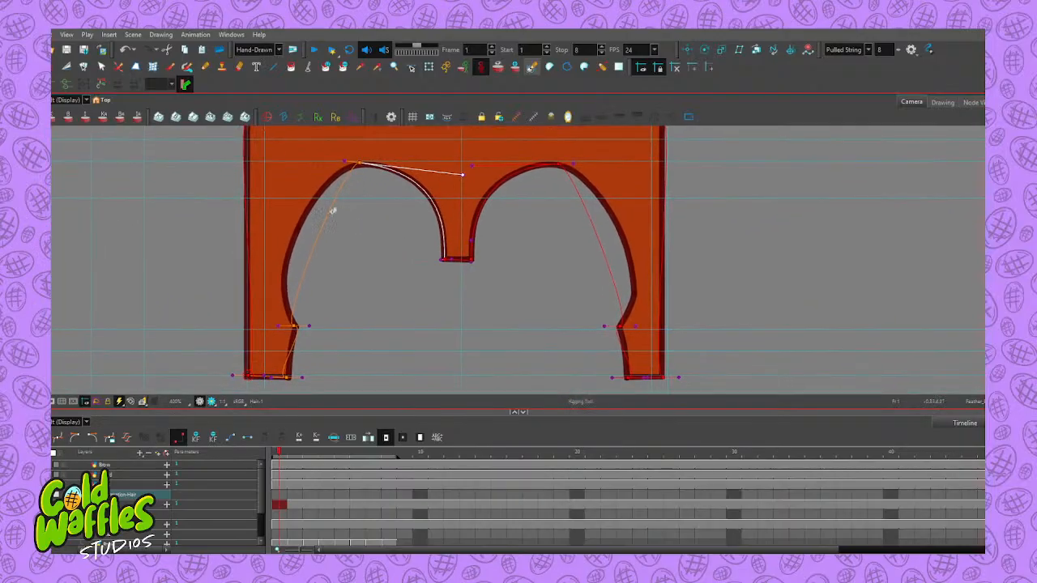
{"action": "left_click", "coordinate": [296, 327]}
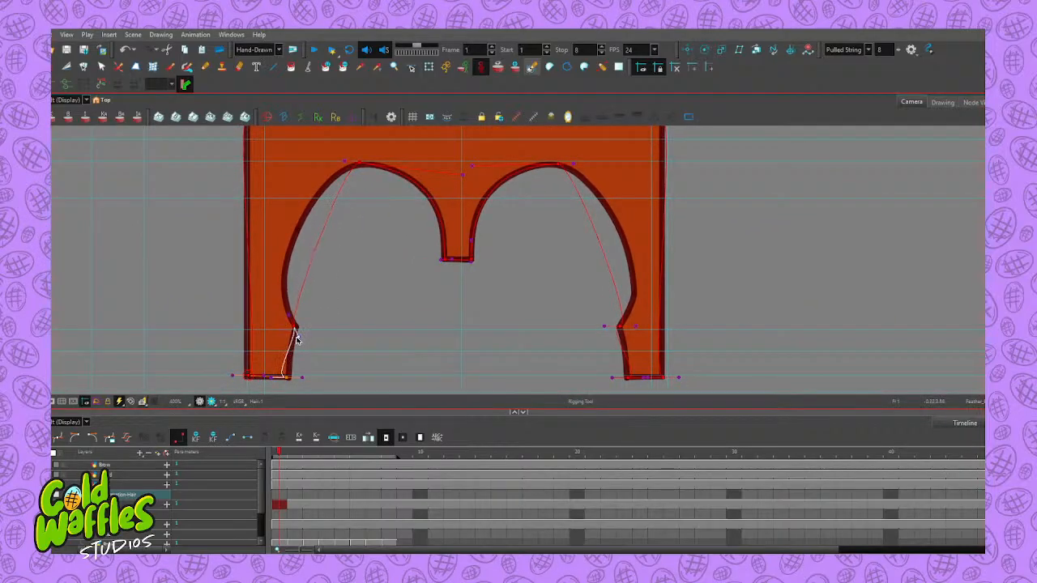
{"action": "left_click_drag", "start_coordinate": [278, 378], "coordinate": [293, 379]}
{"action": "scroll", "coordinate": [297, 340], "scroll_direction": "up", "scroll_amount": 5}
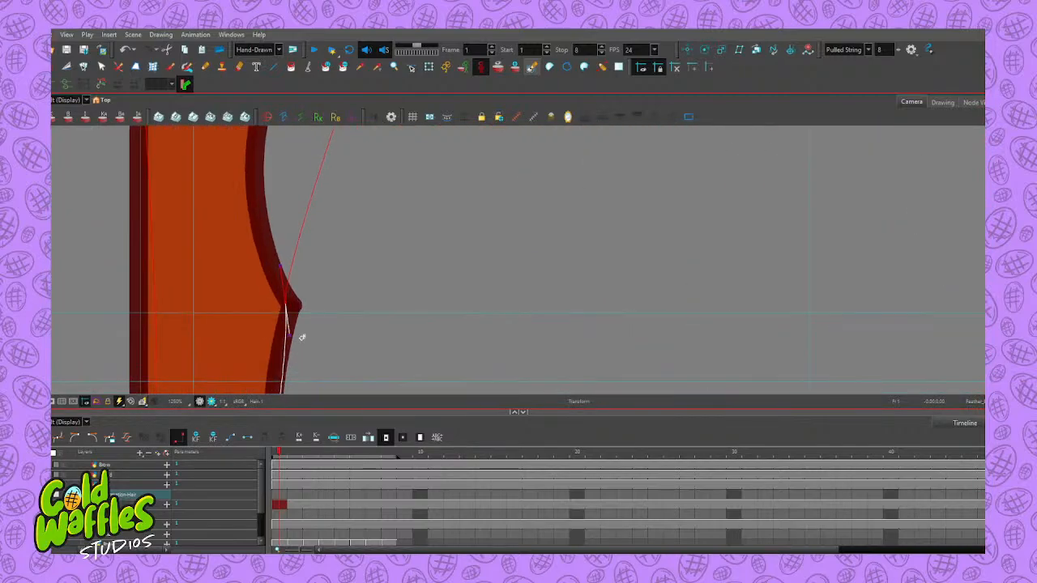
{"action": "scroll", "coordinate": [301, 337], "scroll_direction": "down", "scroll_amount": 4}
{"action": "left_click_drag", "start_coordinate": [306, 292], "coordinate": [263, 278]}
{"action": "scroll", "coordinate": [290, 277], "scroll_direction": "up", "scroll_amount": 3}
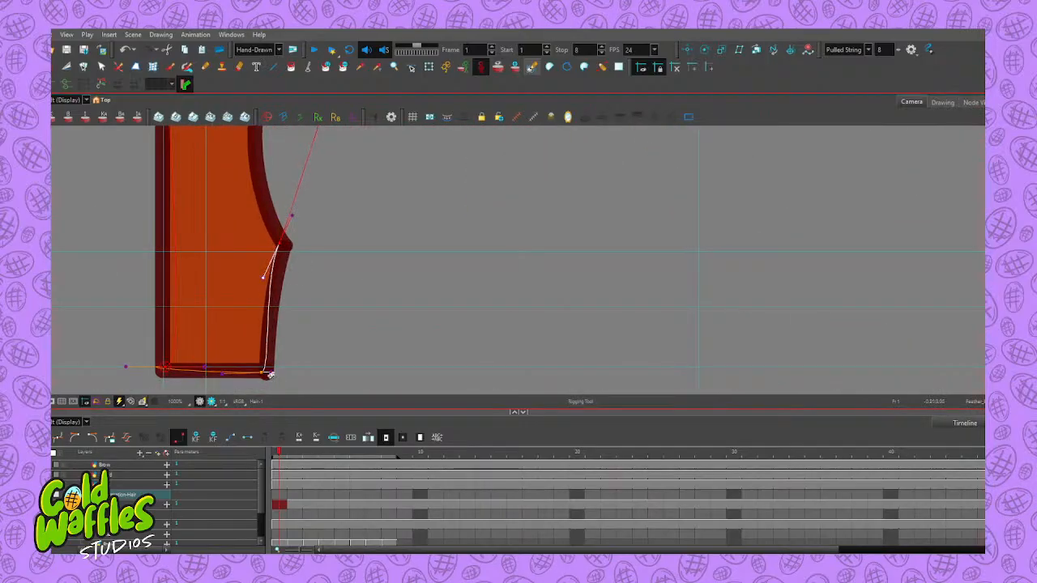
{"action": "left_click_drag", "start_coordinate": [271, 375], "coordinate": [265, 370]}
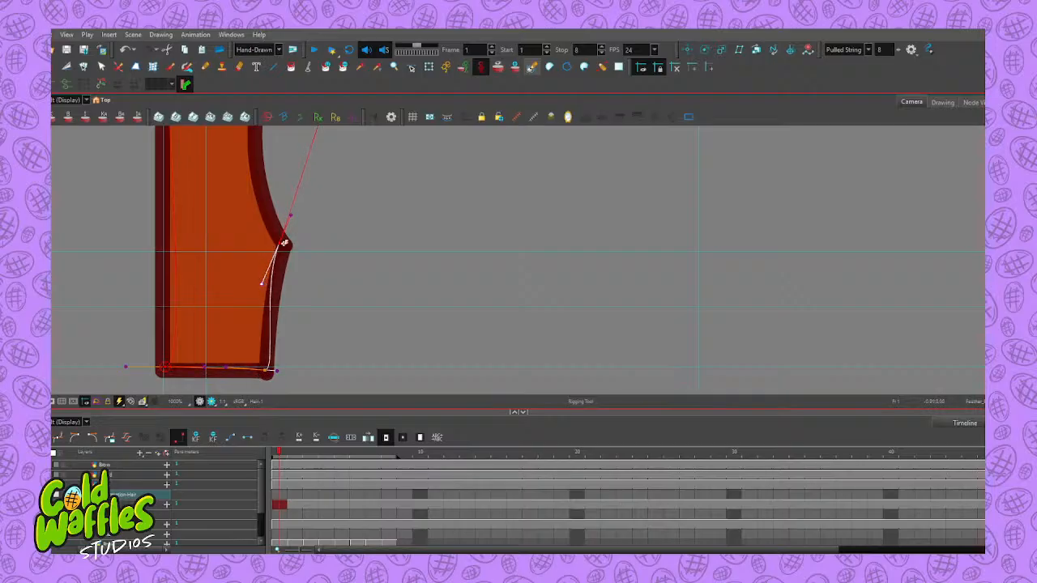
{"action": "left_click", "coordinate": [279, 245]}
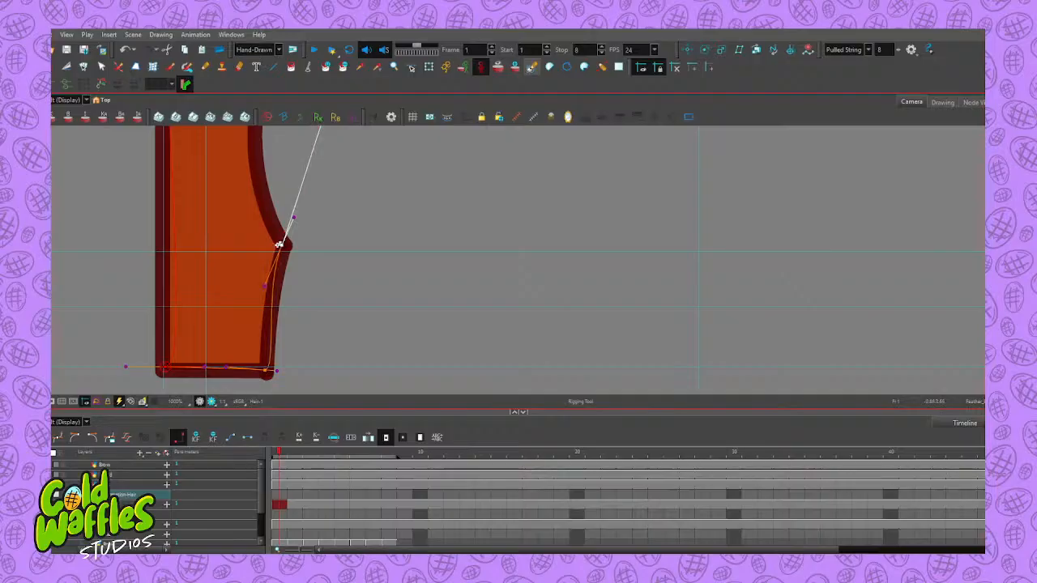
{"action": "left_click_drag", "start_coordinate": [274, 370], "coordinate": [270, 371]}
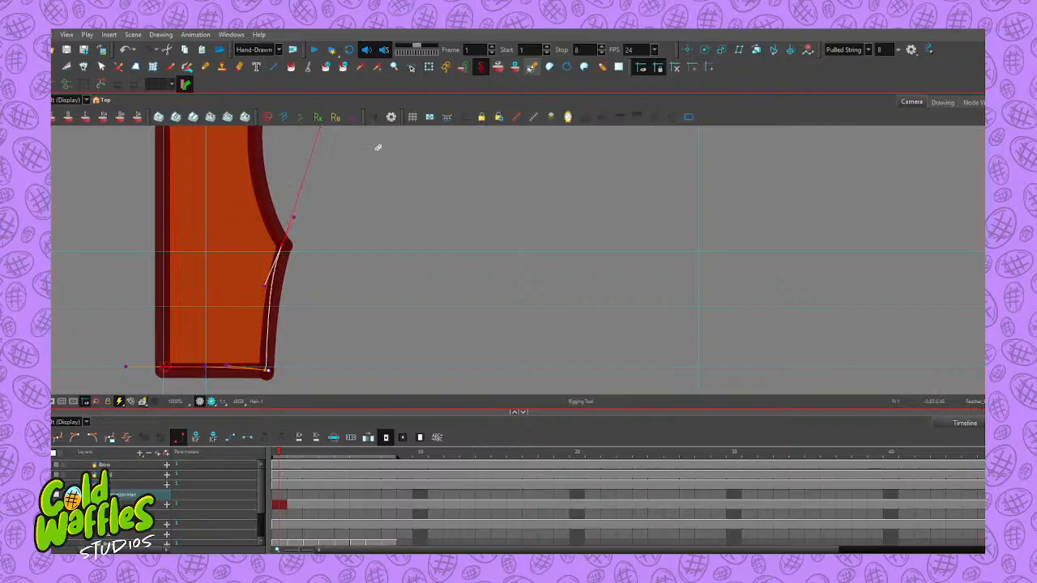
Align the deformer with the hair's left outer edge by adjusting the handles at the lower and upper left corners
{"action": "mouse_move", "coordinate": [268, 208]}
{"action": "left_mouse_down"}
{"action": "mouse_move", "coordinate": [364, 312]}
{"action": "mouse_move", "coordinate": [331, 334]}
{"action": "left_mouse_up"}
{"action": "scroll", "coordinate": [315, 245], "scroll_direction": "down", "scroll_amount": 4}
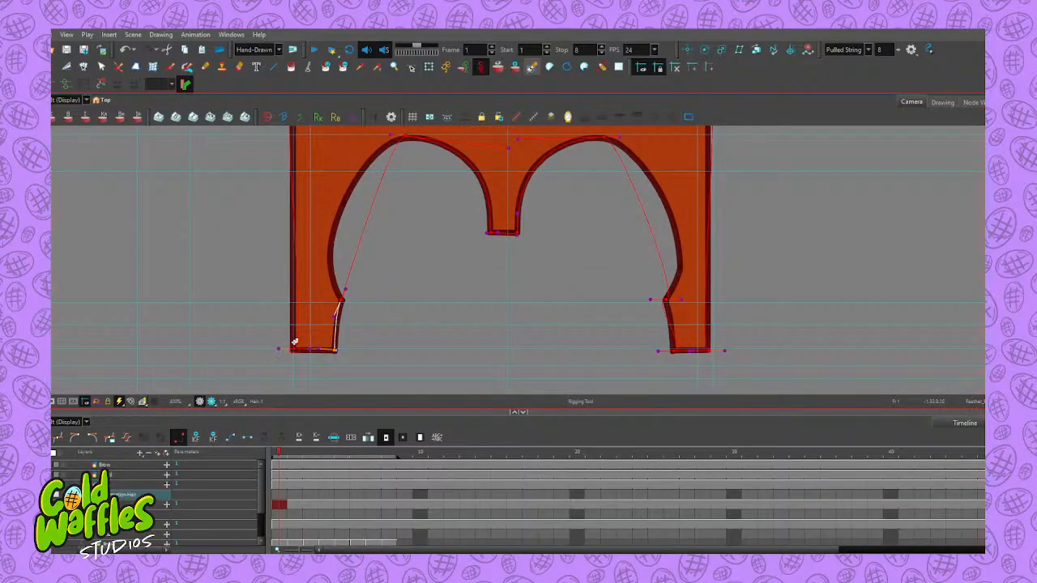
{"action": "scroll", "coordinate": [294, 342], "scroll_direction": "up", "scroll_amount": 4}
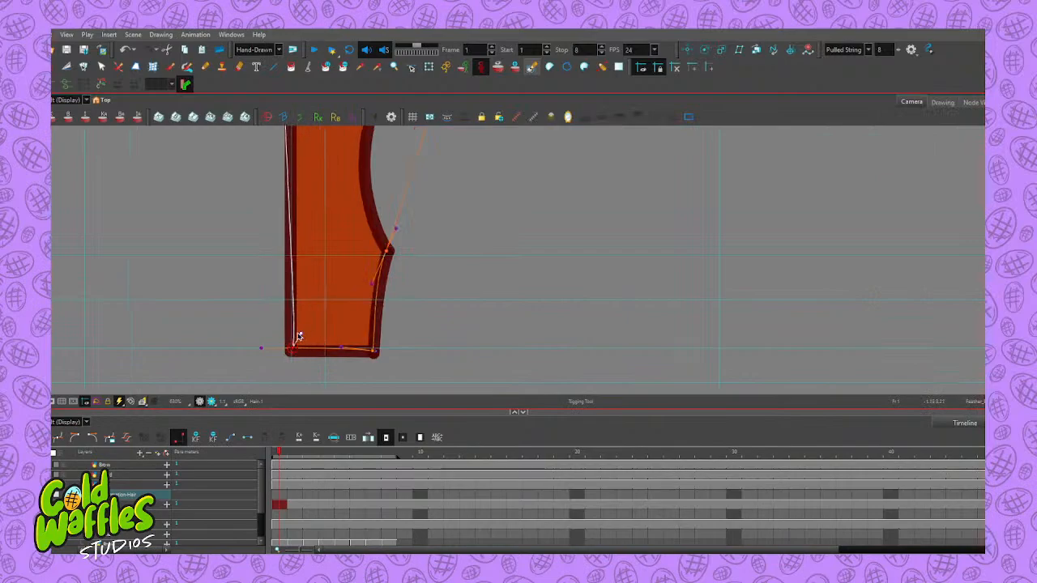
{"action": "left_click_drag", "start_coordinate": [292, 339], "coordinate": [294, 338]}
{"action": "scroll", "coordinate": [387, 185], "scroll_direction": "down", "scroll_amount": 2}
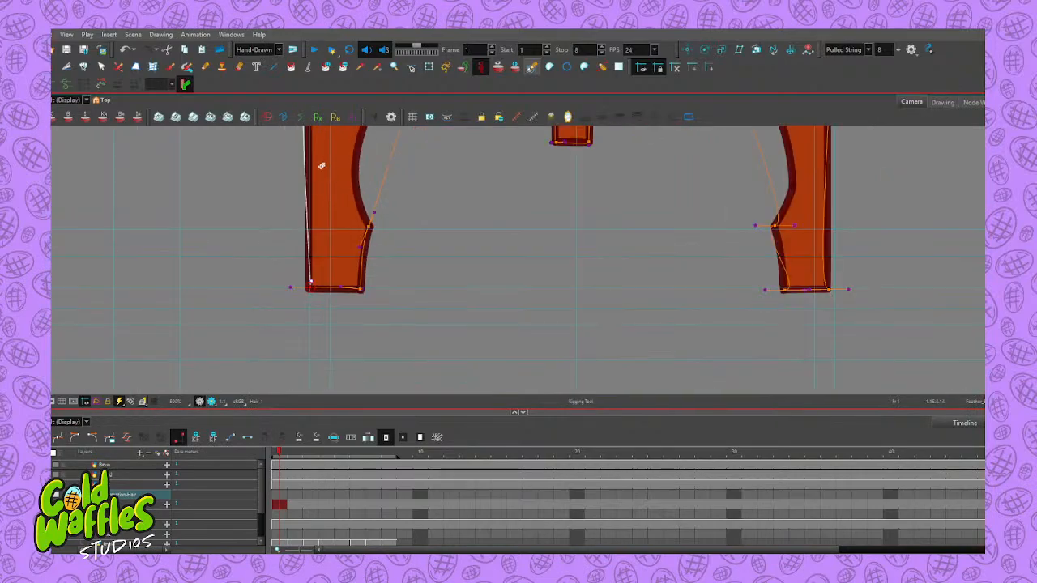
{"action": "left_click_drag", "start_coordinate": [323, 167], "coordinate": [330, 350]}
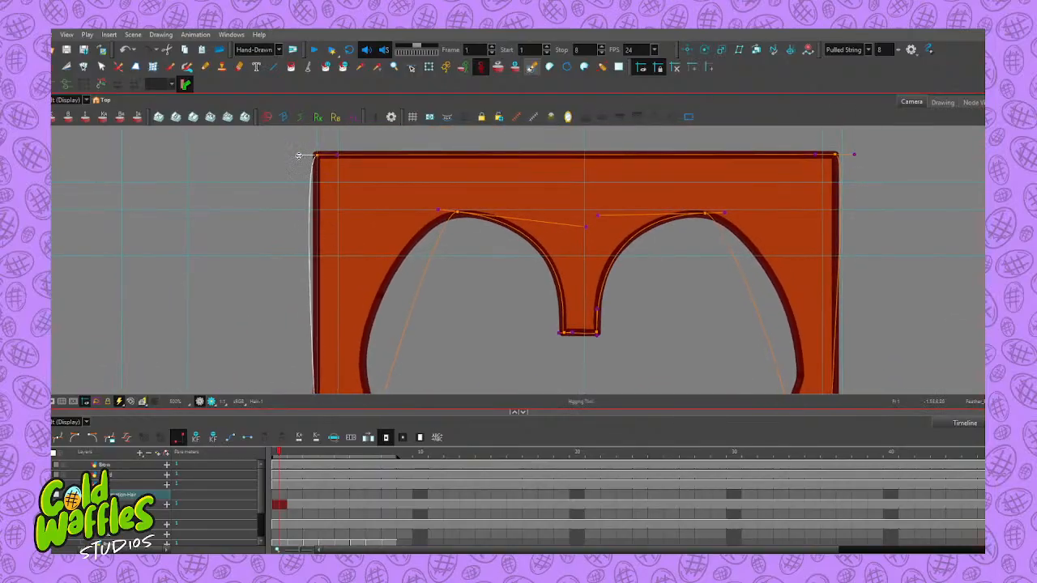
{"action": "left_click_drag", "start_coordinate": [298, 156], "coordinate": [315, 171]}
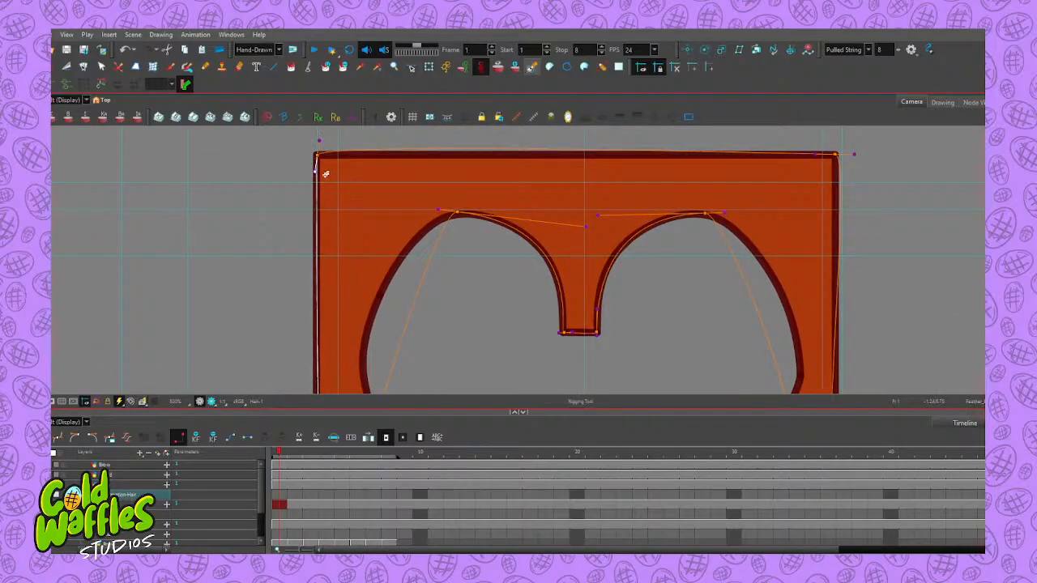
{"action": "left_click_drag", "start_coordinate": [372, 194], "coordinate": [341, 277]}
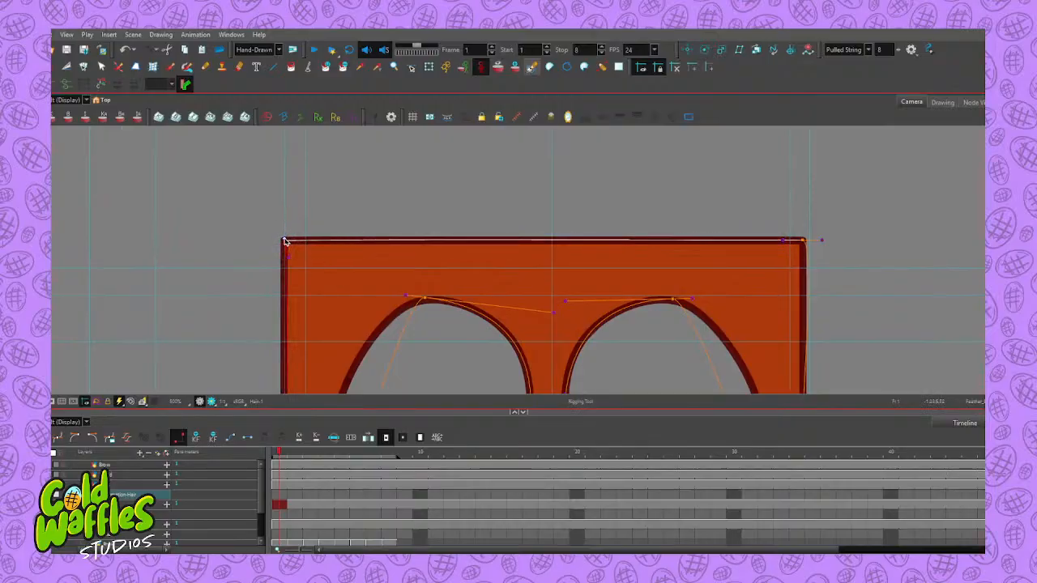
Straighten the deformer along the hair's right outer edge by turning the handles at the upper and lower right corners along that edge
{"action": "scroll", "coordinate": [429, 227], "scroll_direction": "down", "scroll_amount": 3}
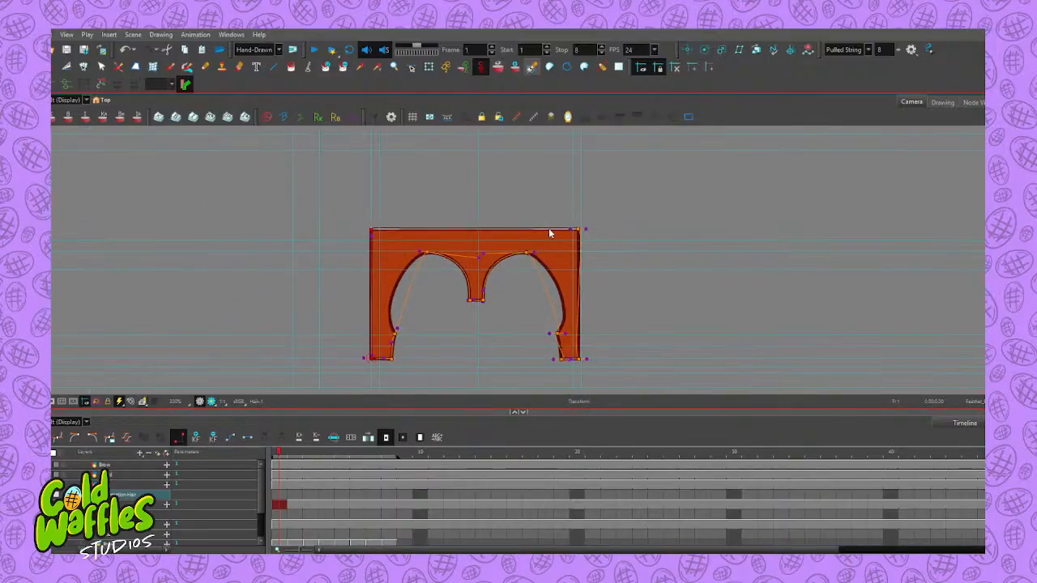
{"action": "left_click_drag", "start_coordinate": [554, 271], "coordinate": [476, 235]}
{"action": "scroll", "coordinate": [507, 191], "scroll_direction": "up", "scroll_amount": 4}
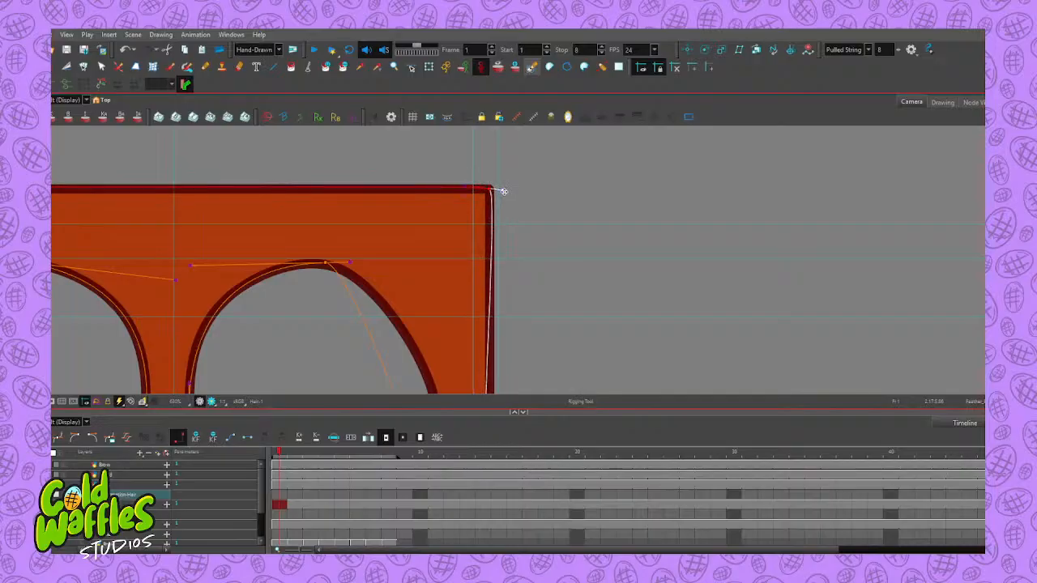
{"action": "left_click_drag", "start_coordinate": [504, 191], "coordinate": [492, 205]}
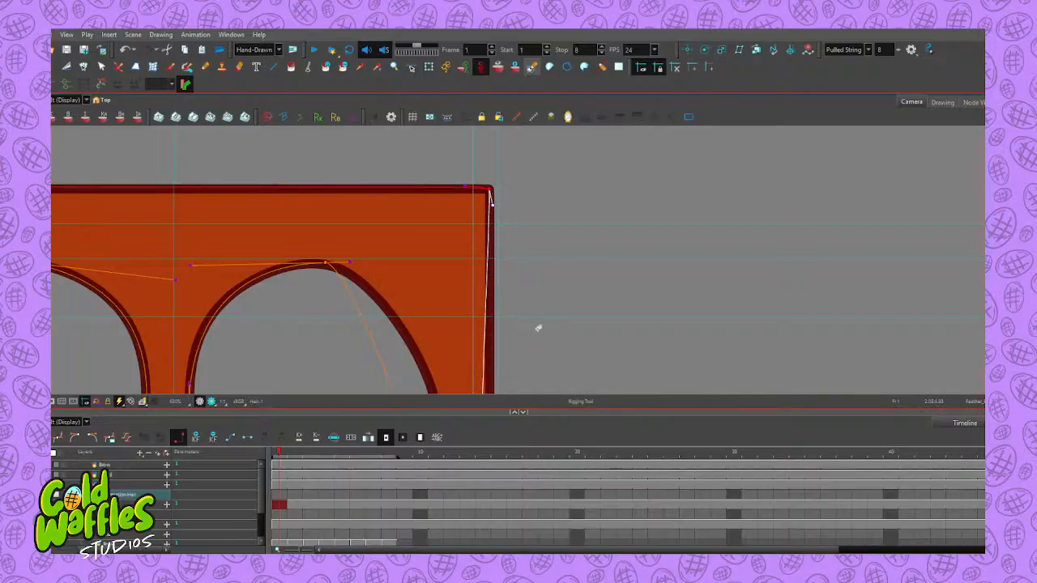
{"action": "left_click_drag", "start_coordinate": [538, 328], "coordinate": [514, 127]}
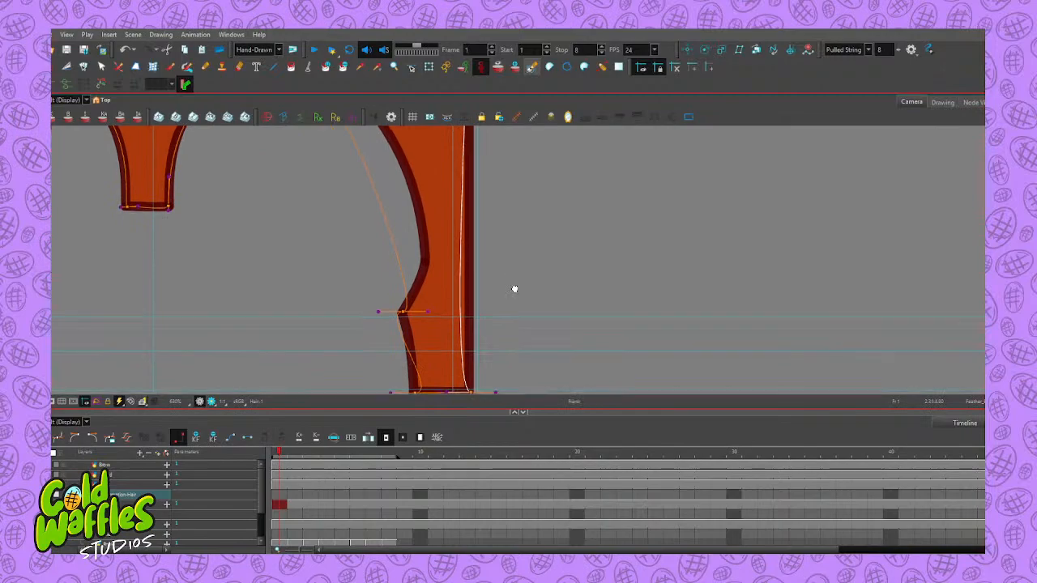
{"action": "left_click_drag", "start_coordinate": [514, 289], "coordinate": [498, 244]}
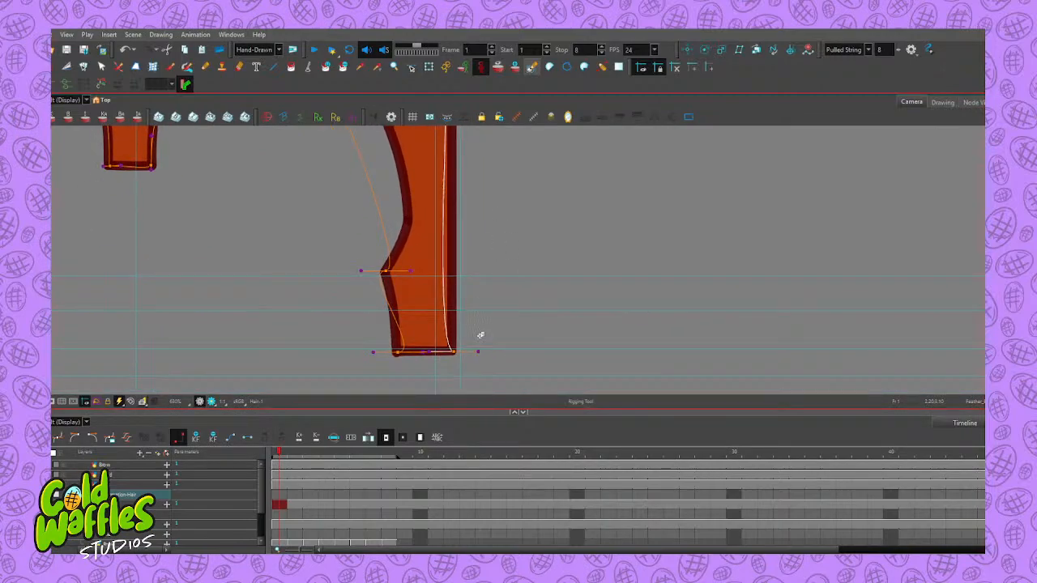
{"action": "left_click_drag", "start_coordinate": [479, 352], "coordinate": [452, 258]}
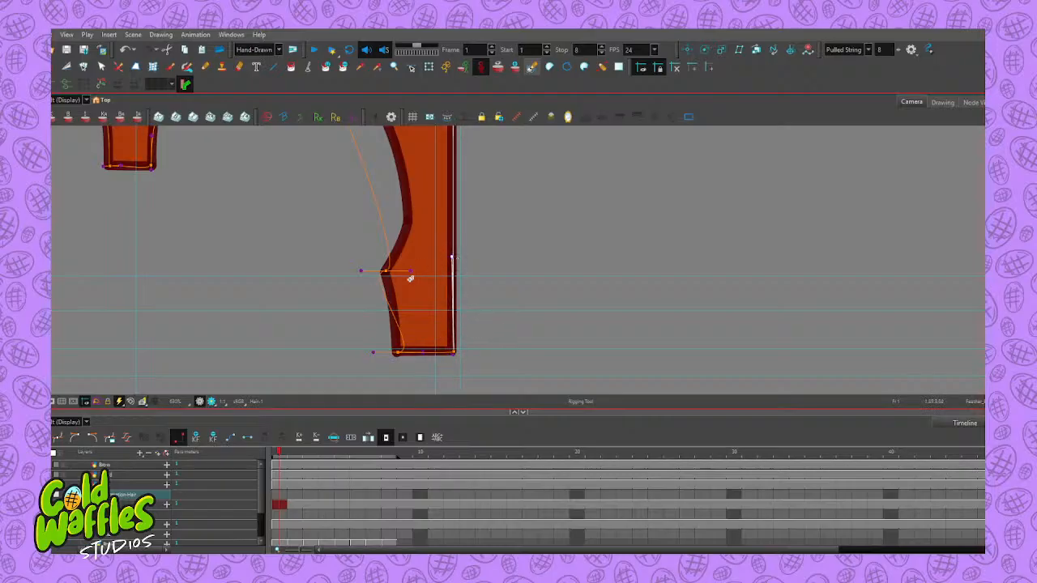
Fit the deformer to the right strand's bottom and inner edge by adjusting the handles and point at its lower inner corner and pointed bend
{"action": "left_click_drag", "start_coordinate": [422, 352], "coordinate": [390, 357]}
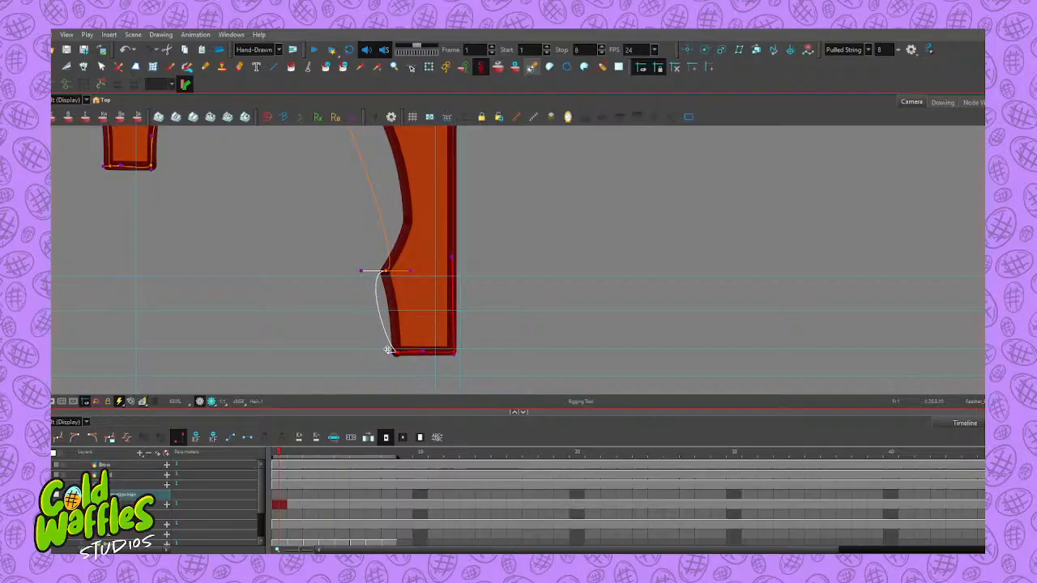
{"action": "left_click_drag", "start_coordinate": [362, 273], "coordinate": [397, 293]}
{"action": "left_click_drag", "start_coordinate": [390, 341], "coordinate": [394, 337]}
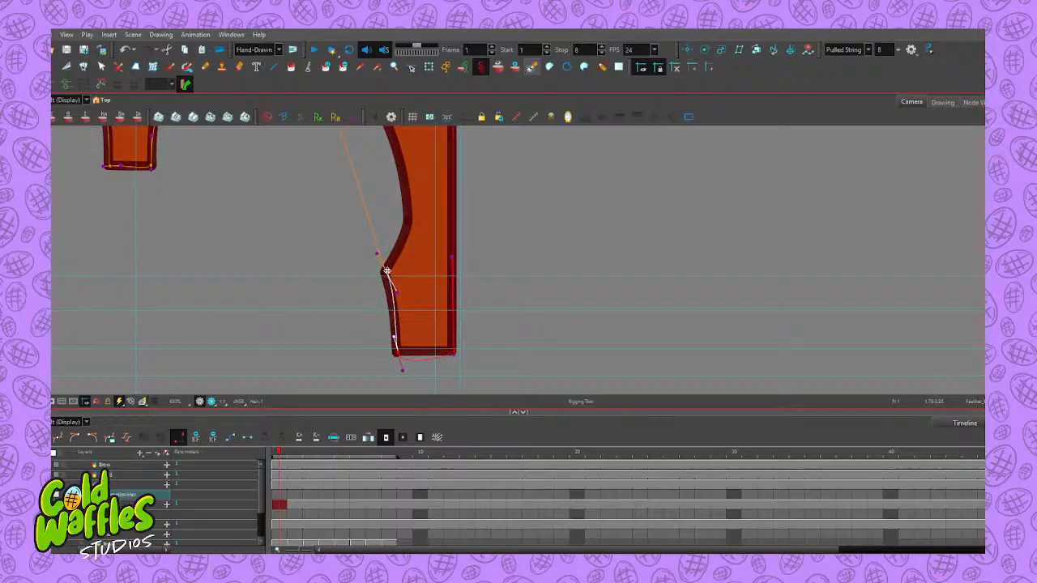
{"action": "left_click", "coordinate": [404, 361]}
{"action": "mouse_move", "coordinate": [404, 361]}
{"action": "left_mouse_down"}
{"action": "mouse_move", "coordinate": [384, 353]}
{"action": "mouse_move", "coordinate": [394, 348]}
{"action": "left_mouse_up"}
{"action": "left_click", "coordinate": [401, 356]}
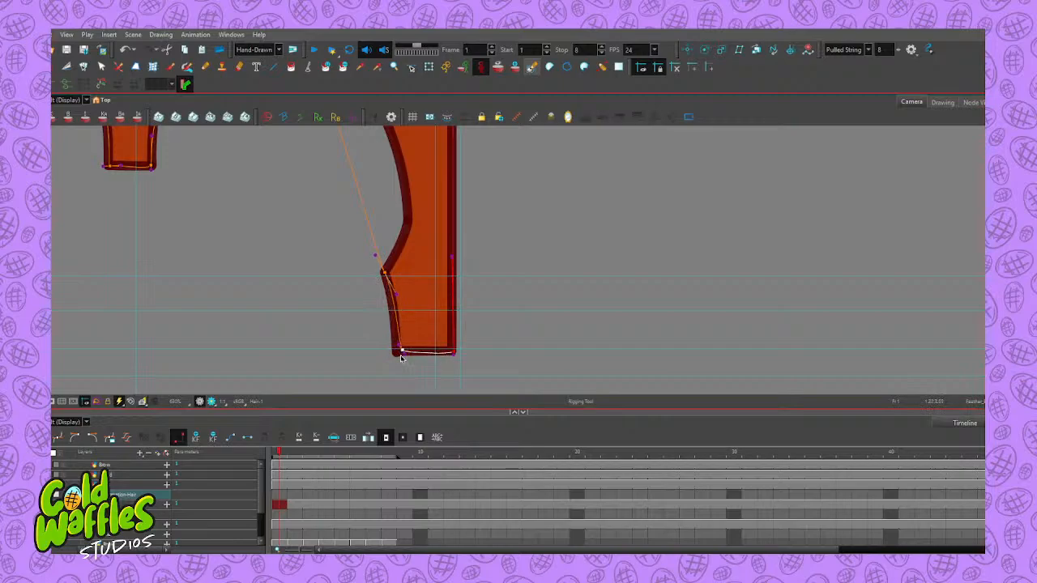
Curve the deformer along the right arch's outer half by extending the handles at the arch's peak and the strand's pointed bend
{"action": "left_click_drag", "start_coordinate": [358, 215], "coordinate": [352, 338]}
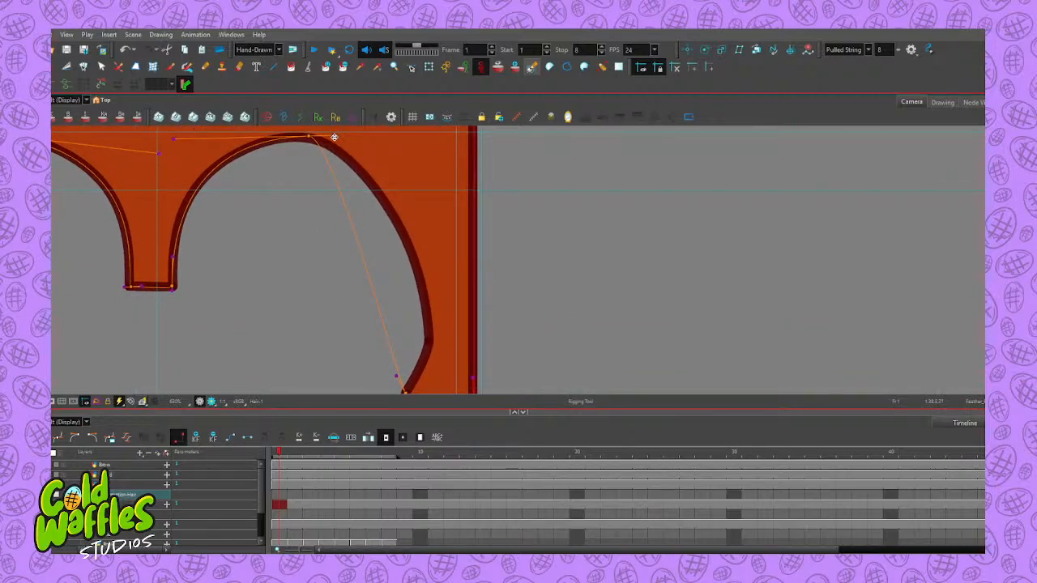
{"action": "left_click_drag", "start_coordinate": [332, 135], "coordinate": [347, 136]}
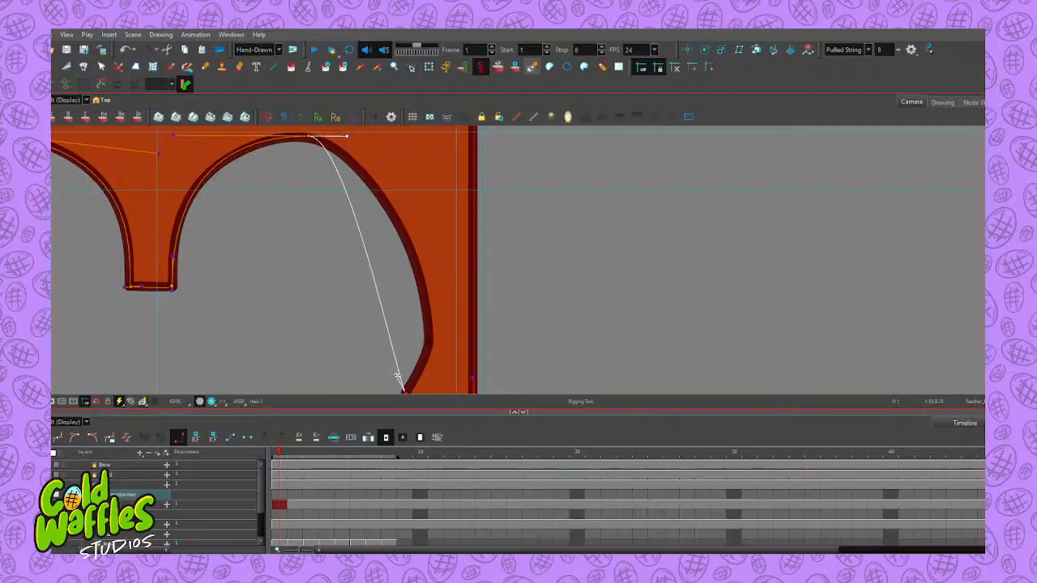
{"action": "left_click_drag", "start_coordinate": [398, 376], "coordinate": [481, 296]}
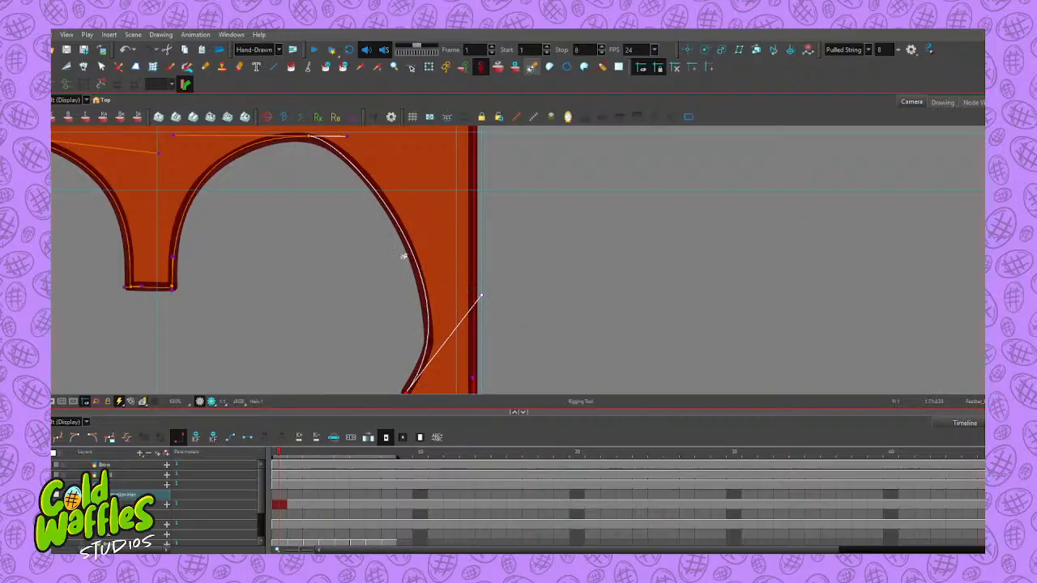
Curve the deformer along the left arch's outer half by adjusting the handles at its peak and the strand's bend, and undo the last change
{"action": "scroll", "coordinate": [407, 252], "scroll_direction": "down", "scroll_amount": 4}
{"action": "scroll", "coordinate": [243, 230], "scroll_direction": "up", "scroll_amount": 3}
{"action": "key", "text": "space"}
{"action": "left_click_drag", "start_coordinate": [259, 233], "coordinate": [399, 217]}
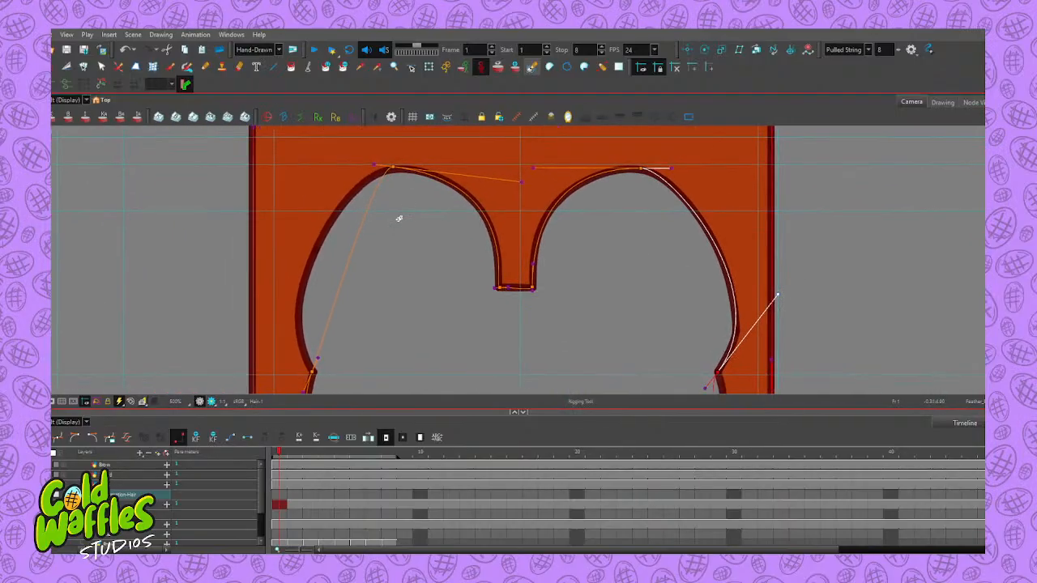
{"action": "left_click", "coordinate": [380, 166]}
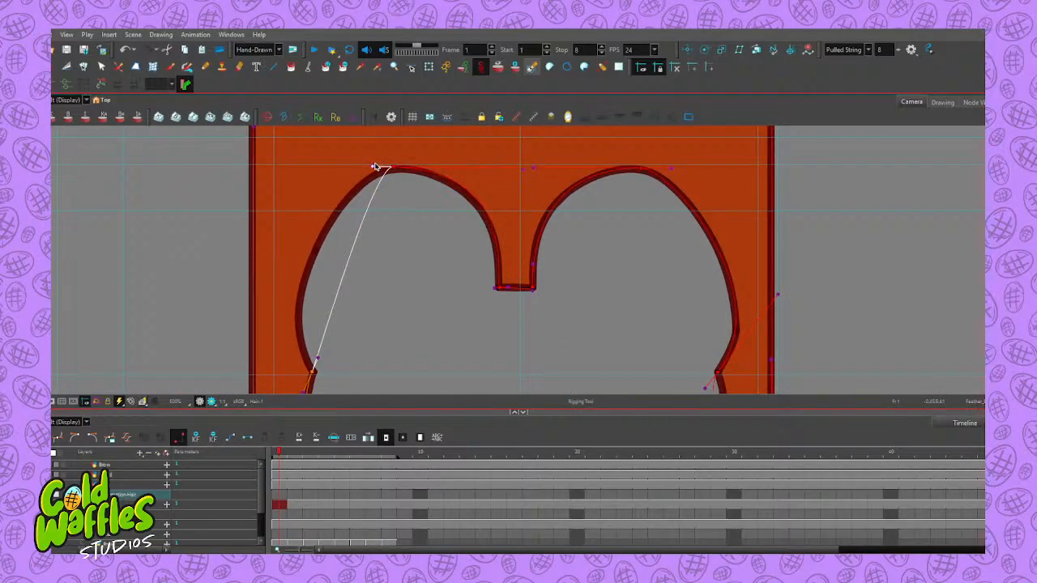
{"action": "left_click", "coordinate": [526, 174]}
{"action": "left_click_drag", "start_coordinate": [318, 361], "coordinate": [265, 269]}
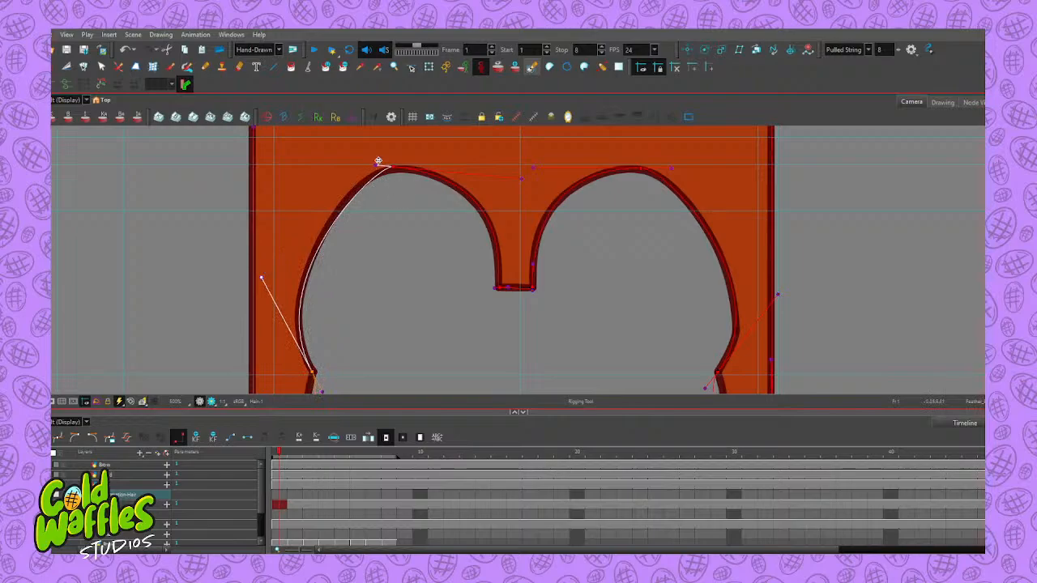
{"action": "left_click", "coordinate": [378, 161]}
{"action": "key", "text": "ctrl+z"}
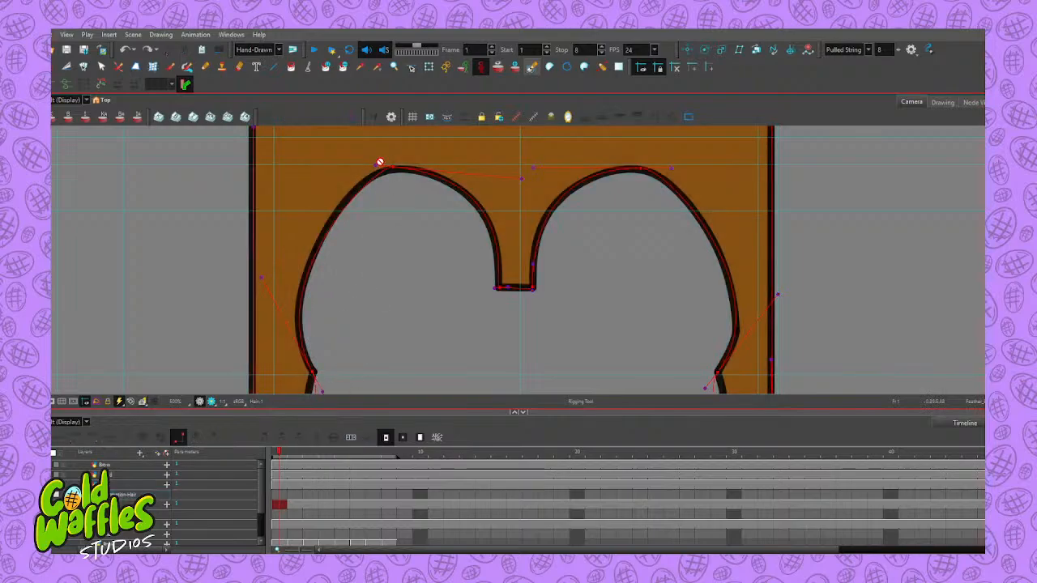
Adjust both curve handles at the left arch's peak so the deformer follows the hair outline on either side
{"action": "mouse_move", "coordinate": [376, 165]}
{"action": "left_mouse_down"}
{"action": "mouse_move", "coordinate": [361, 173]}
{"action": "mouse_move", "coordinate": [368, 166]}
{"action": "left_mouse_up"}
{"action": "left_click", "coordinate": [396, 168]}
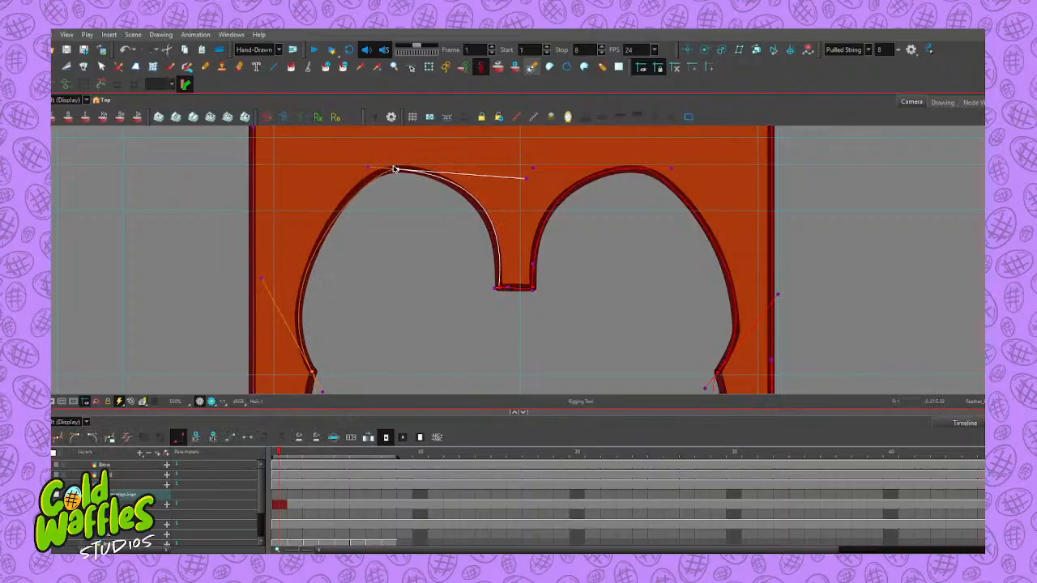
{"action": "left_click_drag", "start_coordinate": [526, 177], "coordinate": [520, 181]}
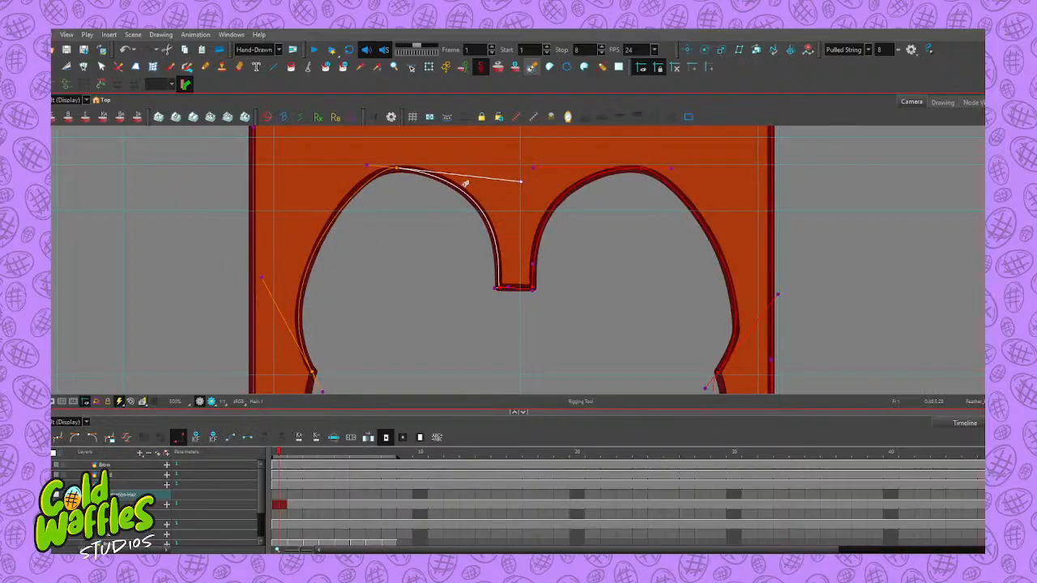
{"action": "left_click", "coordinate": [365, 166]}
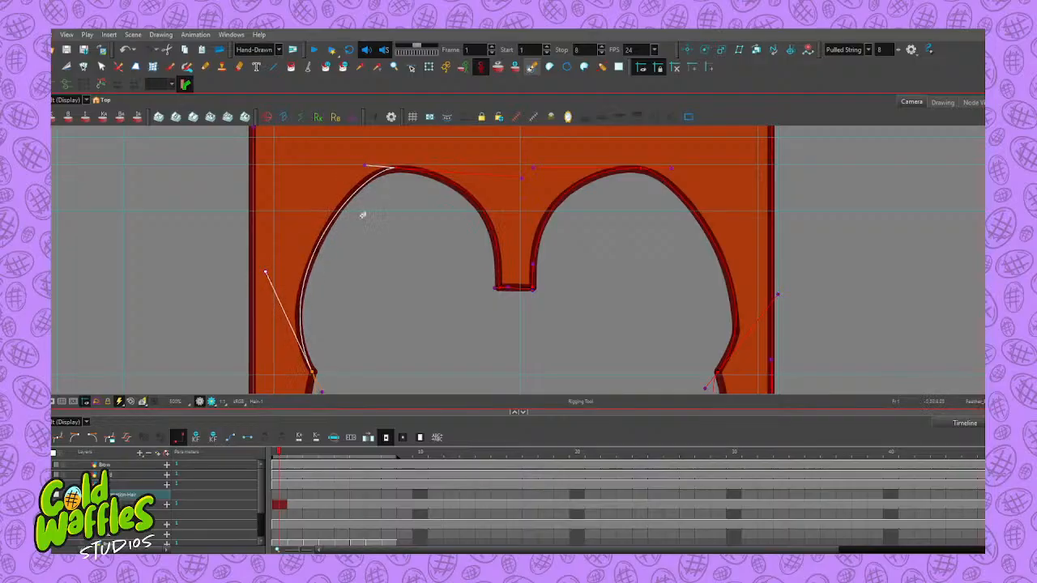
Shorten the curve handle just below the left sideburn's pointed corner so the deformer follows its inner edge
{"action": "scroll", "coordinate": [409, 203], "scroll_direction": "down", "scroll_amount": 1}
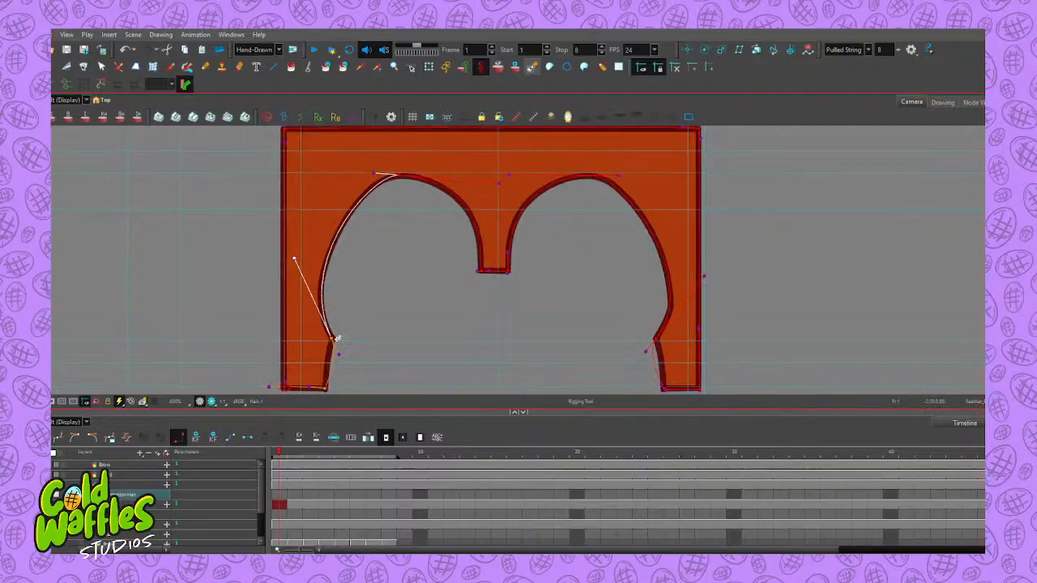
{"action": "left_click_drag", "start_coordinate": [359, 324], "coordinate": [333, 252]}
{"action": "scroll", "coordinate": [301, 289], "scroll_direction": "up", "scroll_amount": 3}
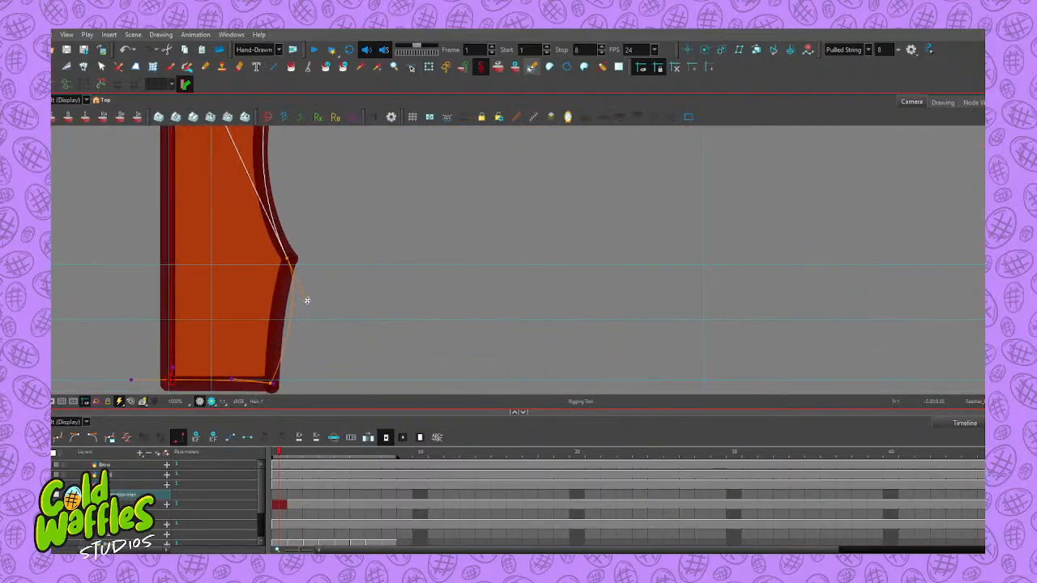
{"action": "left_click_drag", "start_coordinate": [306, 301], "coordinate": [301, 278]}
{"action": "scroll", "coordinate": [351, 222], "scroll_direction": "down", "scroll_amount": 2}
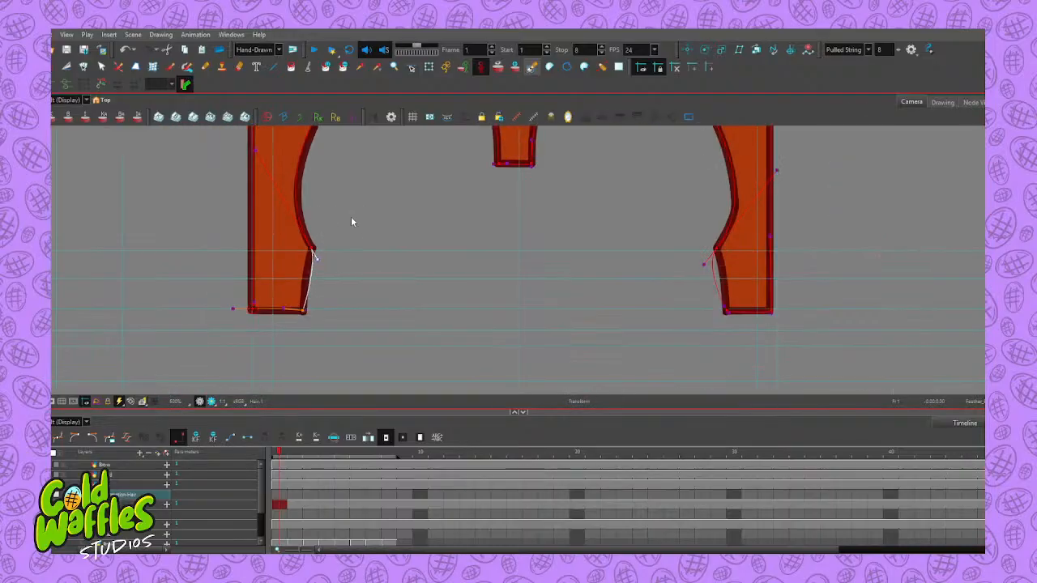
Reposition the lower handle of the left arch's outer curve so it matches the hair outline
{"action": "scroll", "coordinate": [369, 188], "scroll_direction": "up", "scroll_amount": 2}
{"action": "scroll", "coordinate": [332, 186], "scroll_direction": "down", "scroll_amount": 3}
{"action": "left_click_drag", "start_coordinate": [327, 172], "coordinate": [332, 281]}
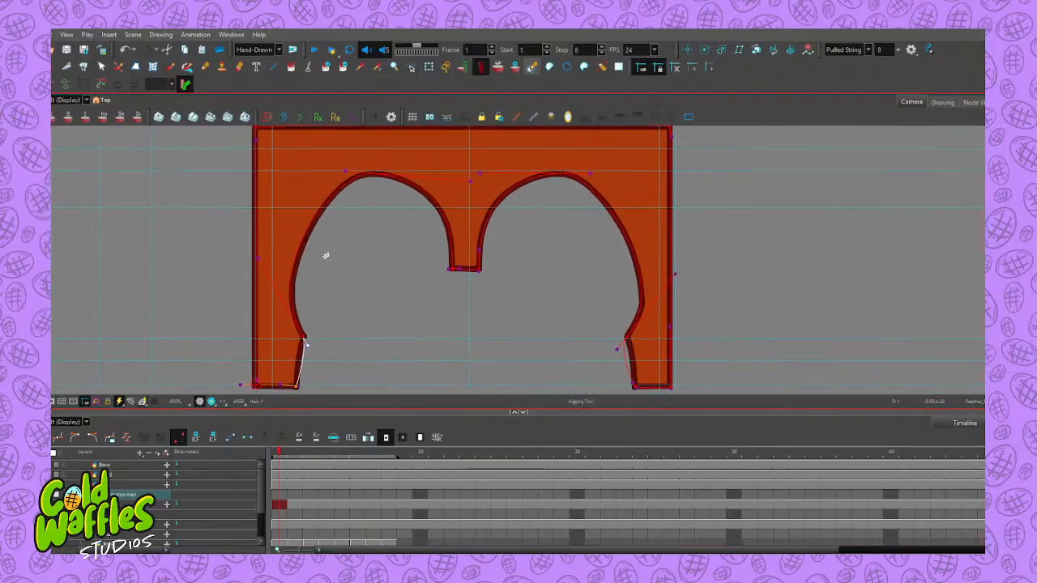
{"action": "scroll", "coordinate": [304, 251], "scroll_direction": "up", "scroll_amount": 2}
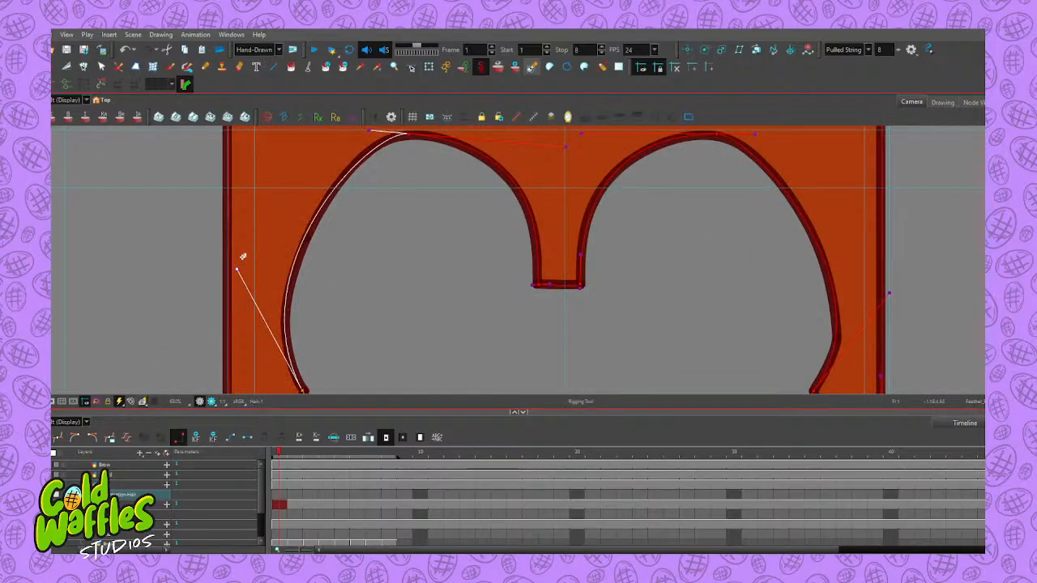
{"action": "scroll", "coordinate": [366, 150], "scroll_direction": "down", "scroll_amount": 2}
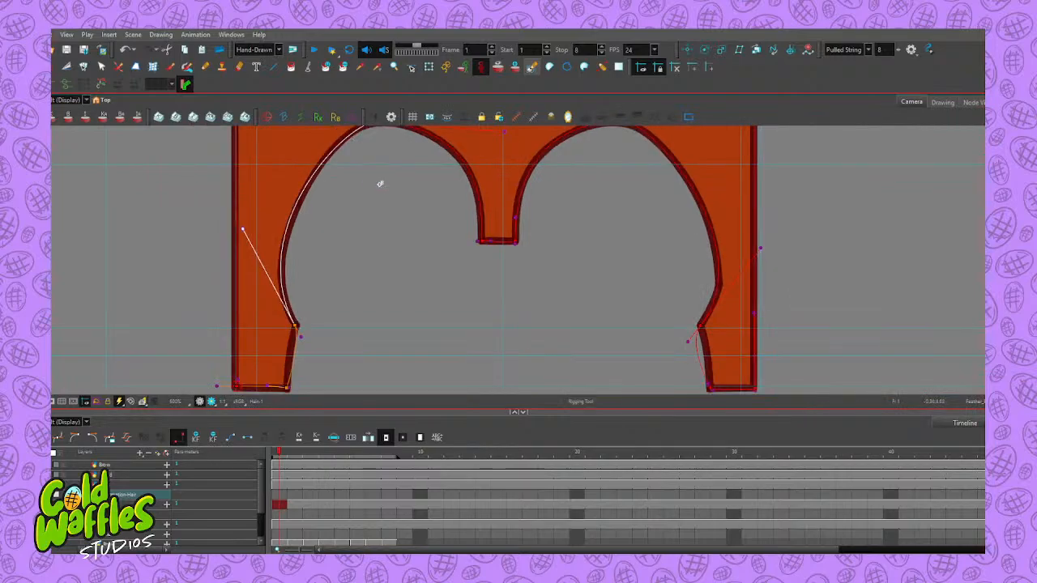
{"action": "left_click_drag", "start_coordinate": [380, 184], "coordinate": [377, 230]}
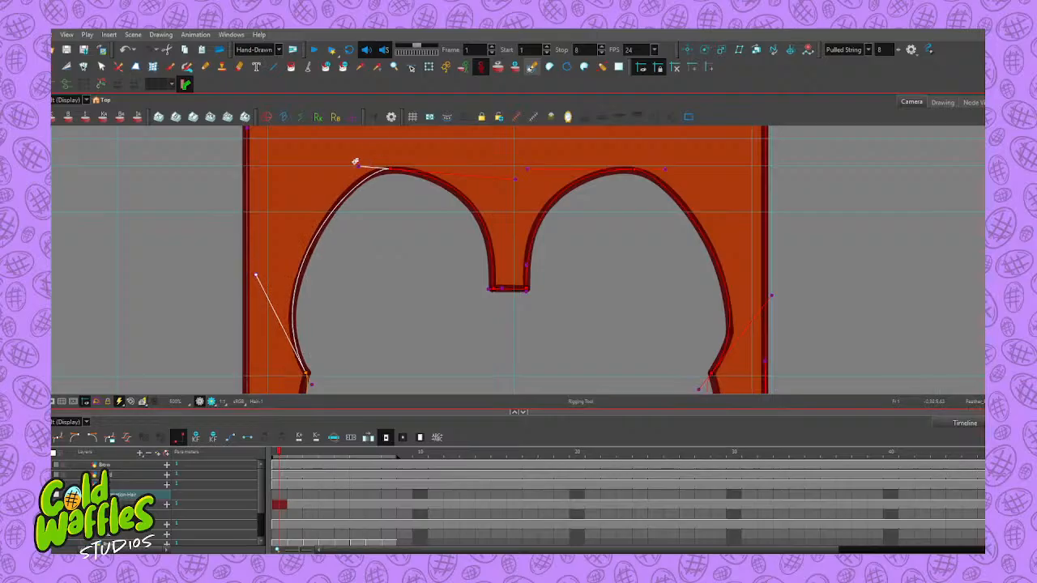
{"action": "left_click_drag", "start_coordinate": [256, 276], "coordinate": [257, 271]}
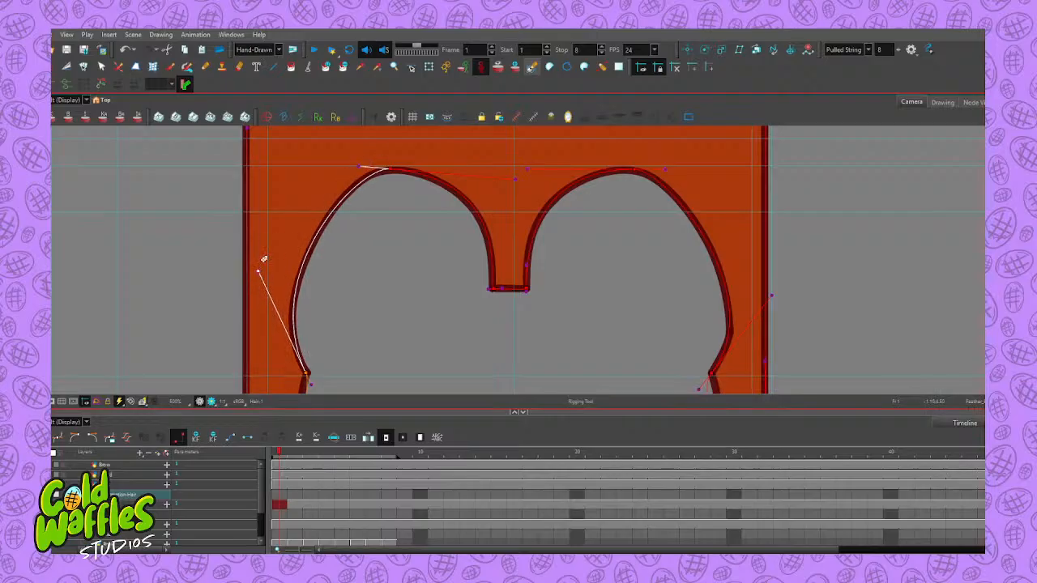
Fine-tune the handles along the left sideburn's inner and bottom edges to straighten the deformer curves there
{"action": "scroll", "coordinate": [478, 186], "scroll_direction": "down", "scroll_amount": 3}
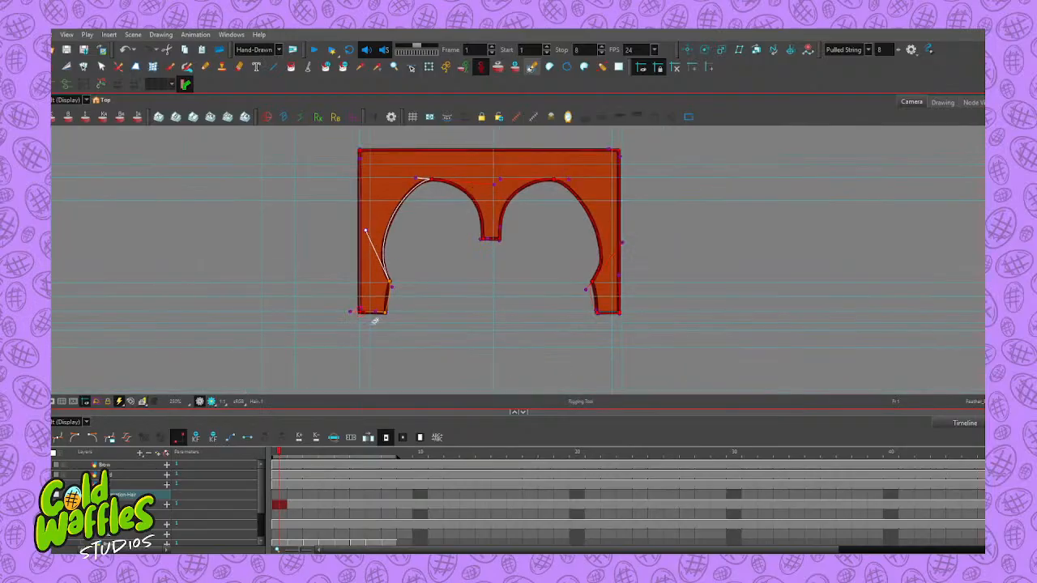
{"action": "scroll", "coordinate": [370, 319], "scroll_direction": "up", "scroll_amount": 4}
{"action": "scroll", "coordinate": [401, 274], "scroll_direction": "up", "scroll_amount": 1}
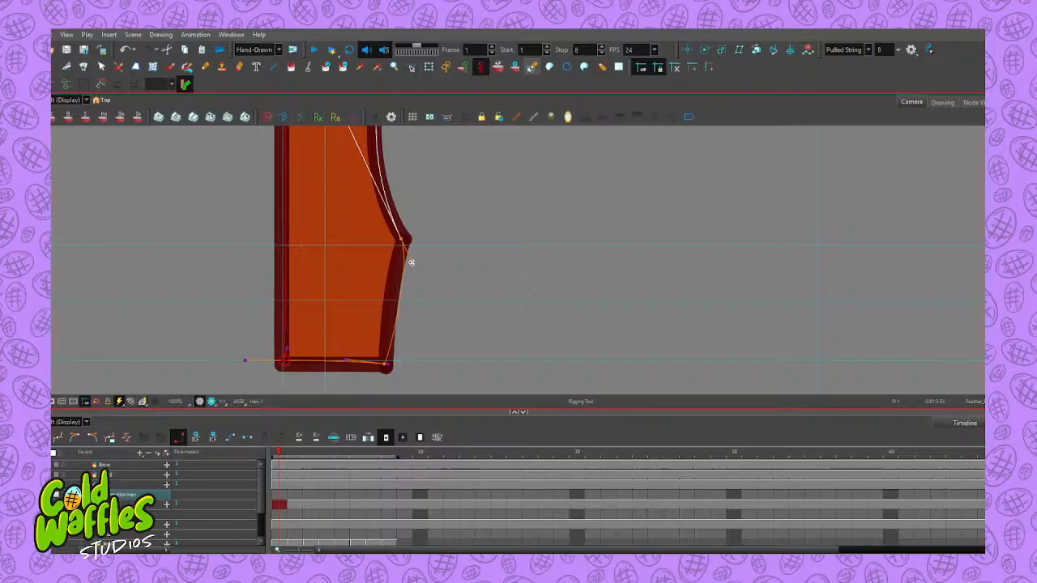
{"action": "left_click", "coordinate": [412, 262]}
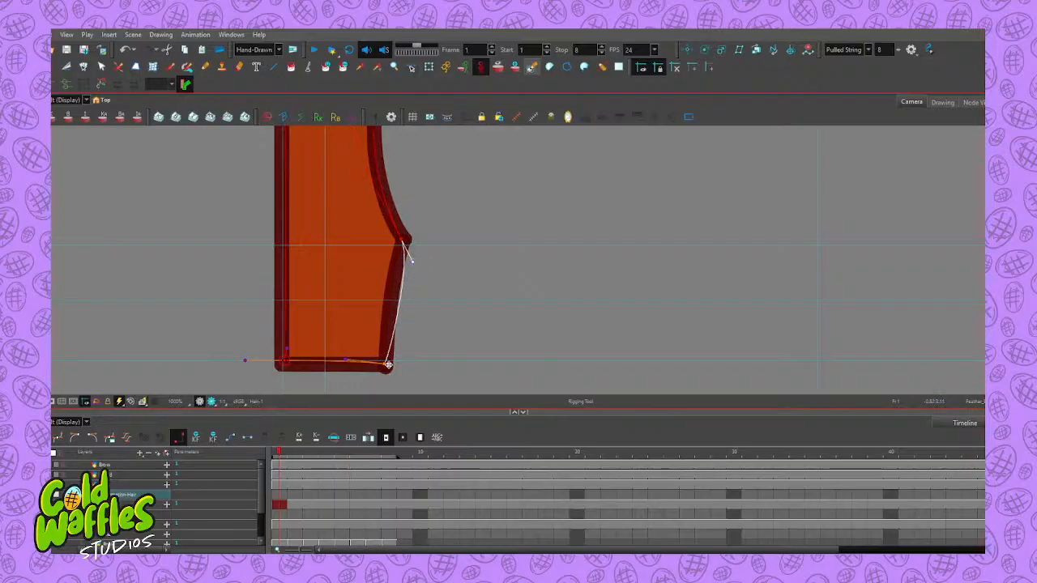
{"action": "left_click", "coordinate": [346, 361]}
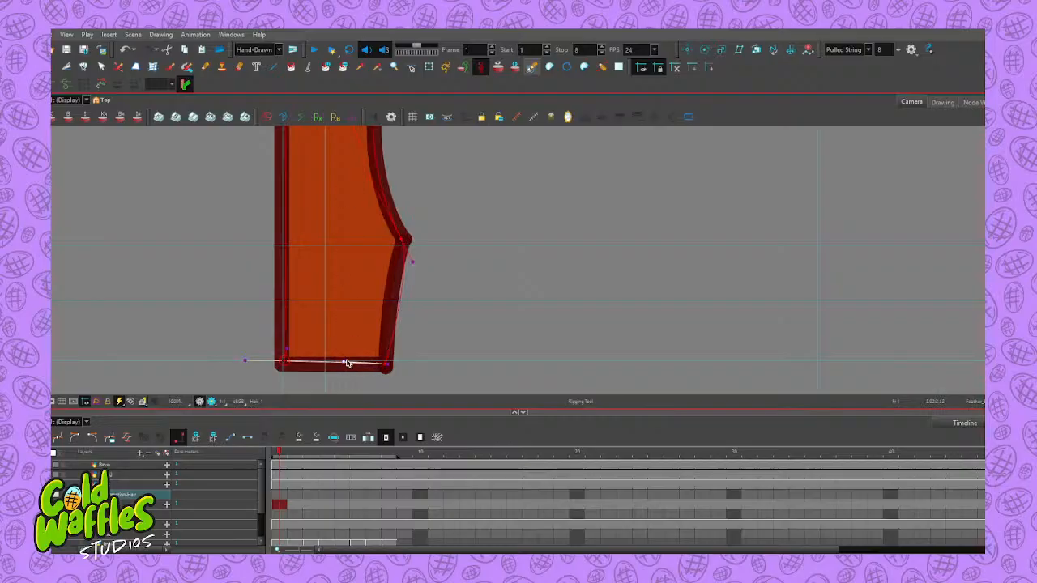
{"action": "left_click", "coordinate": [411, 265]}
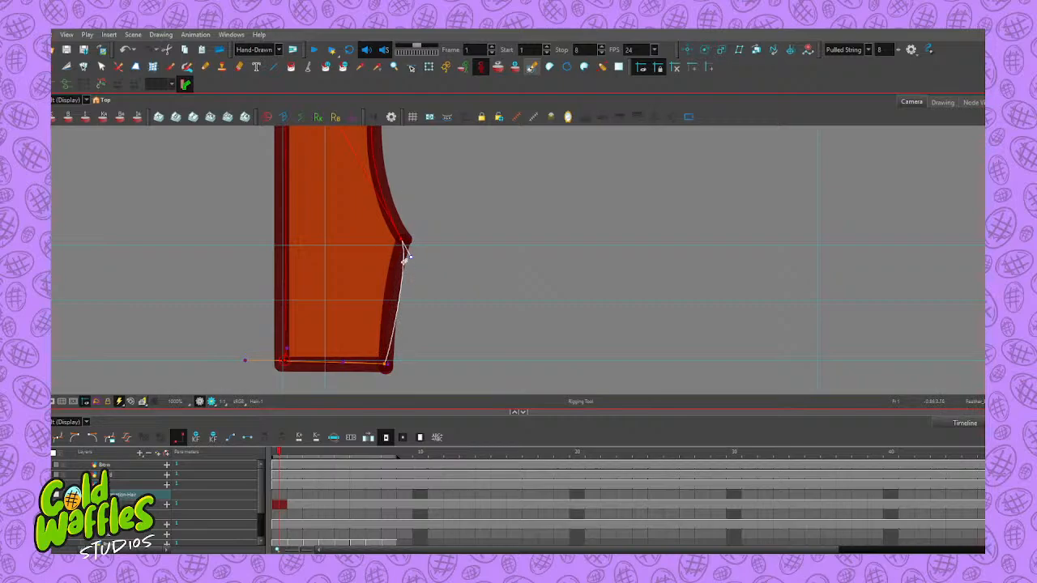
{"action": "scroll", "coordinate": [445, 220], "scroll_direction": "down", "scroll_amount": 3}
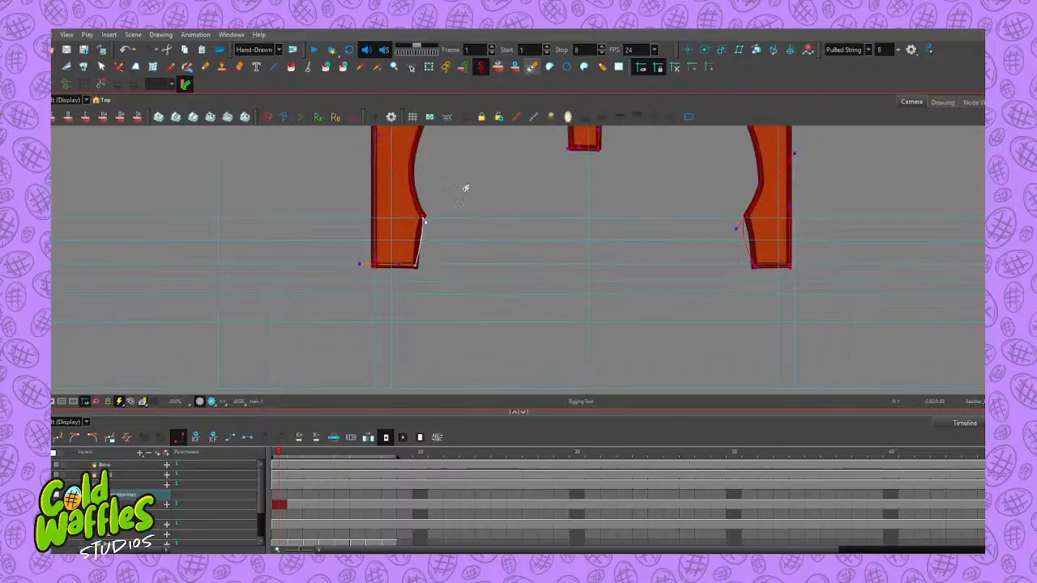
Nudge the left arch's outer curve handle slightly inward to refine its fit above the sideburn
{"action": "mouse_move", "coordinate": [483, 192]}
{"action": "left_mouse_down"}
{"action": "mouse_move", "coordinate": [456, 240]}
{"action": "mouse_move", "coordinate": [375, 281]}
{"action": "left_mouse_up"}
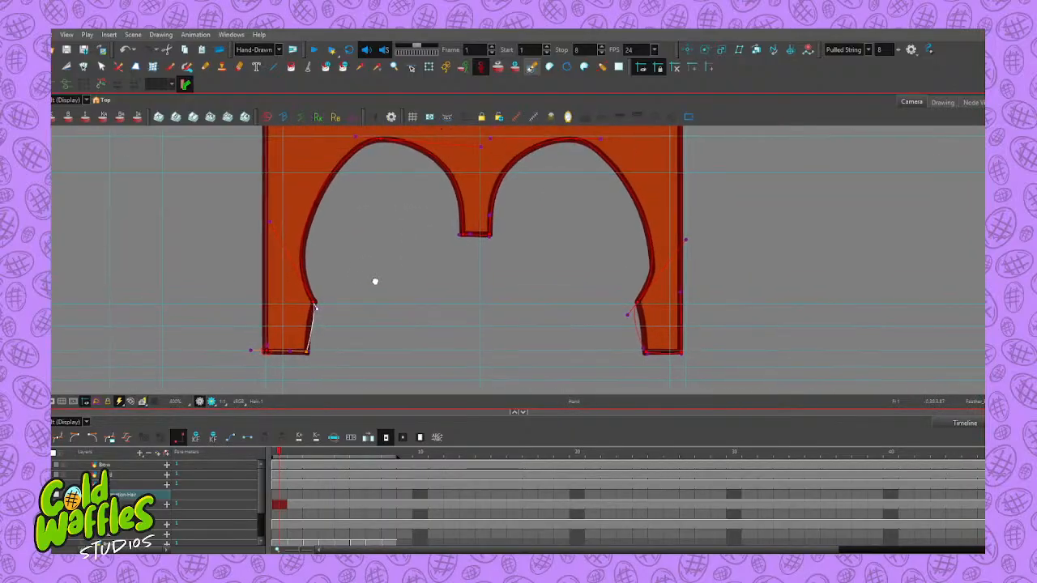
{"action": "scroll", "coordinate": [332, 243], "scroll_direction": "up", "scroll_amount": 2}
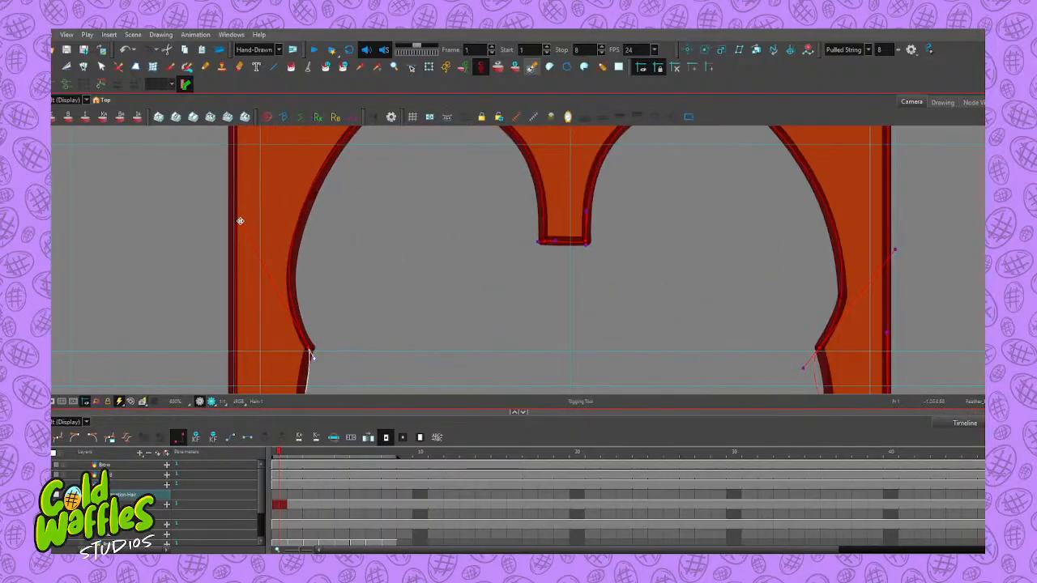
{"action": "left_click", "coordinate": [240, 220]}
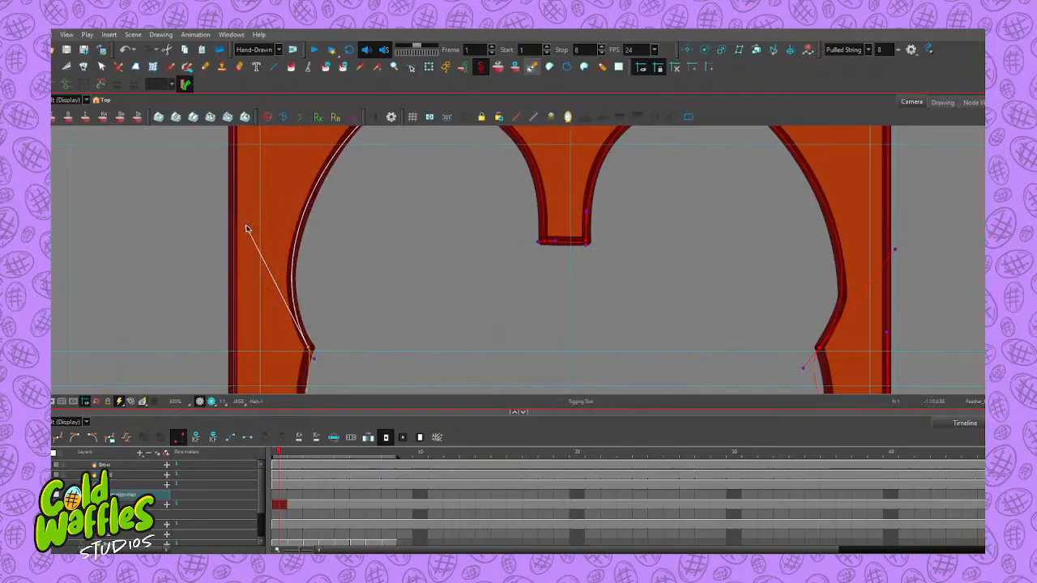
{"action": "scroll", "coordinate": [425, 170], "scroll_direction": "down", "scroll_amount": 2}
Realign the handles at the left arch's peak and raise the inner one so the curve fits the line down to the central tab
{"action": "left_click_drag", "start_coordinate": [425, 171], "coordinate": [377, 283]}
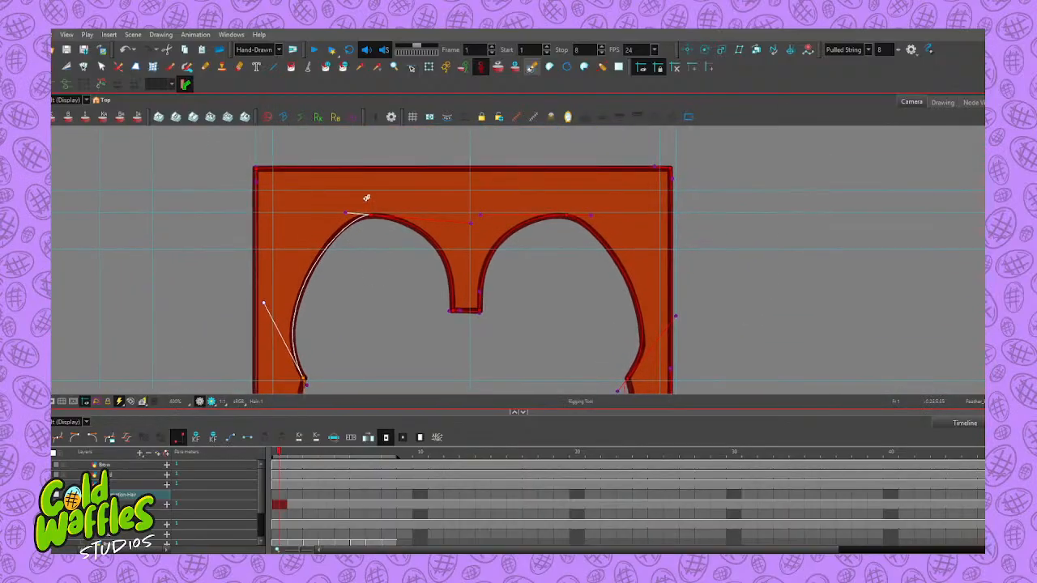
{"action": "scroll", "coordinate": [365, 197], "scroll_direction": "up", "scroll_amount": 2}
{"action": "left_click_drag", "start_coordinate": [337, 221], "coordinate": [332, 217]}
{"action": "left_click", "coordinate": [378, 227]}
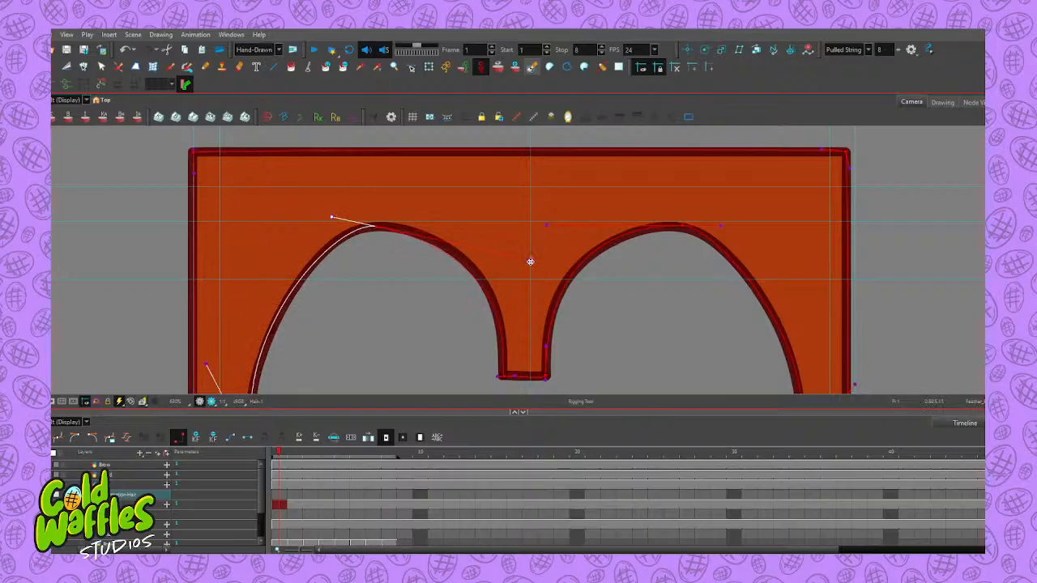
{"action": "left_click_drag", "start_coordinate": [530, 261], "coordinate": [525, 240]}
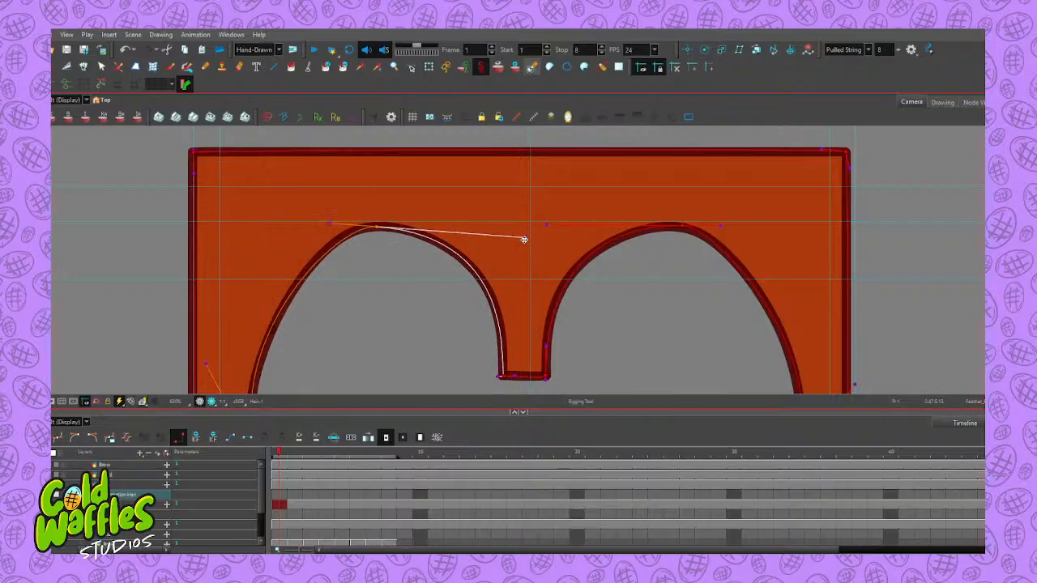
Adjust the deformer point and outer handle at the right arch's peak to follow the hair outline
{"action": "key", "text": "space"}
{"action": "left_click_drag", "start_coordinate": [598, 303], "coordinate": [489, 257]}
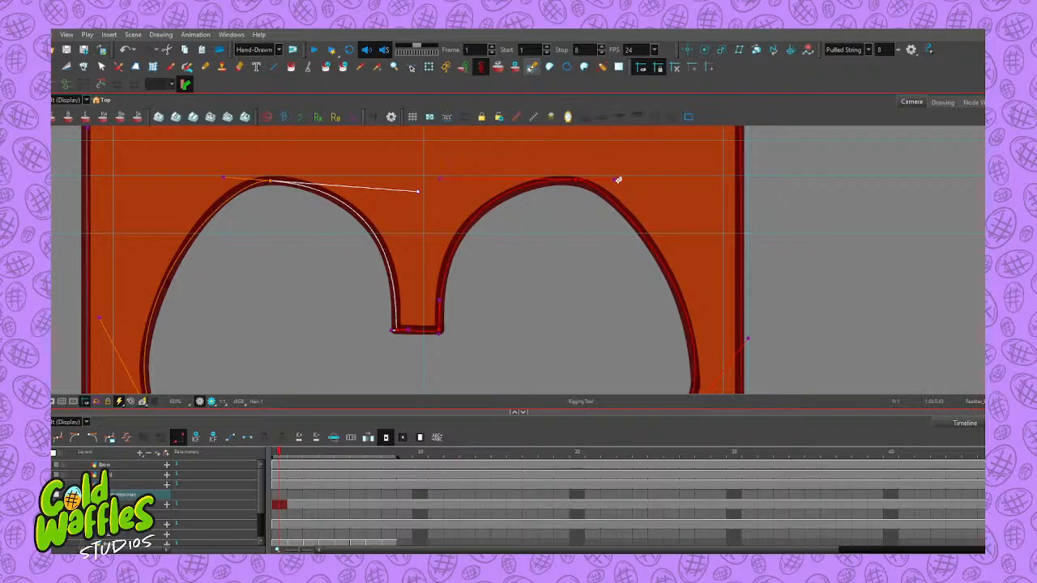
{"action": "left_click_drag", "start_coordinate": [583, 246], "coordinate": [427, 222]}
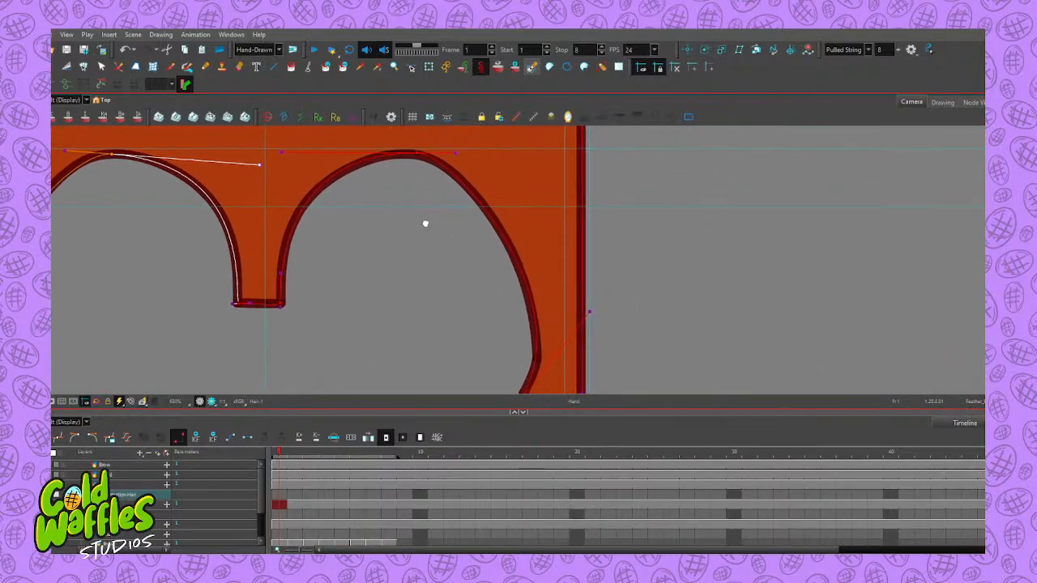
{"action": "left_click", "coordinate": [456, 154]}
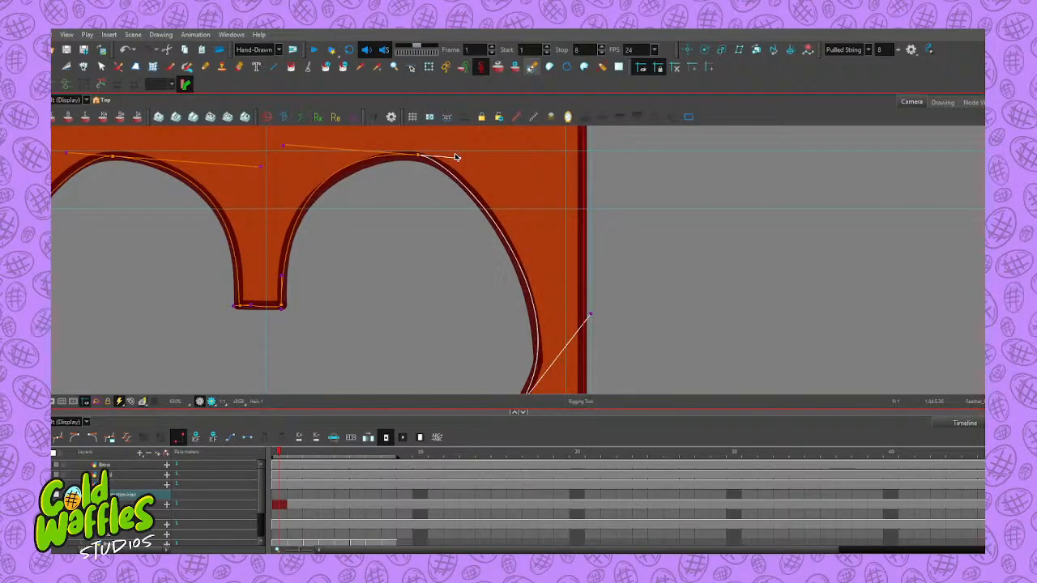
{"action": "left_click_drag", "start_coordinate": [417, 154], "coordinate": [419, 157]}
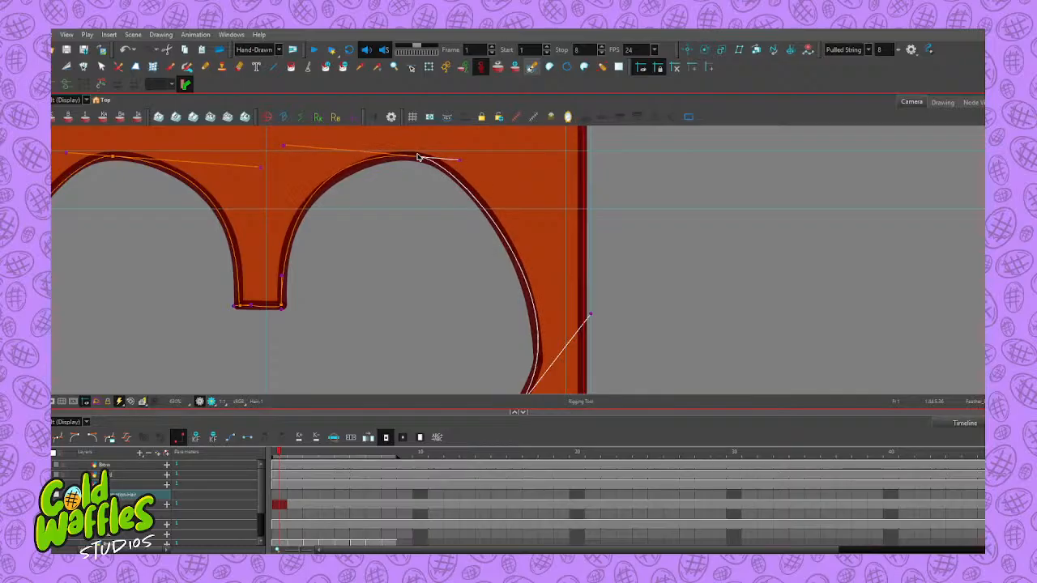
Lower the right arch's inner handle toward the centre line so the curve matches the outline down to the central tab
{"action": "left_click", "coordinate": [284, 147]}
{"action": "left_click_drag", "start_coordinate": [283, 146], "coordinate": [271, 163]}
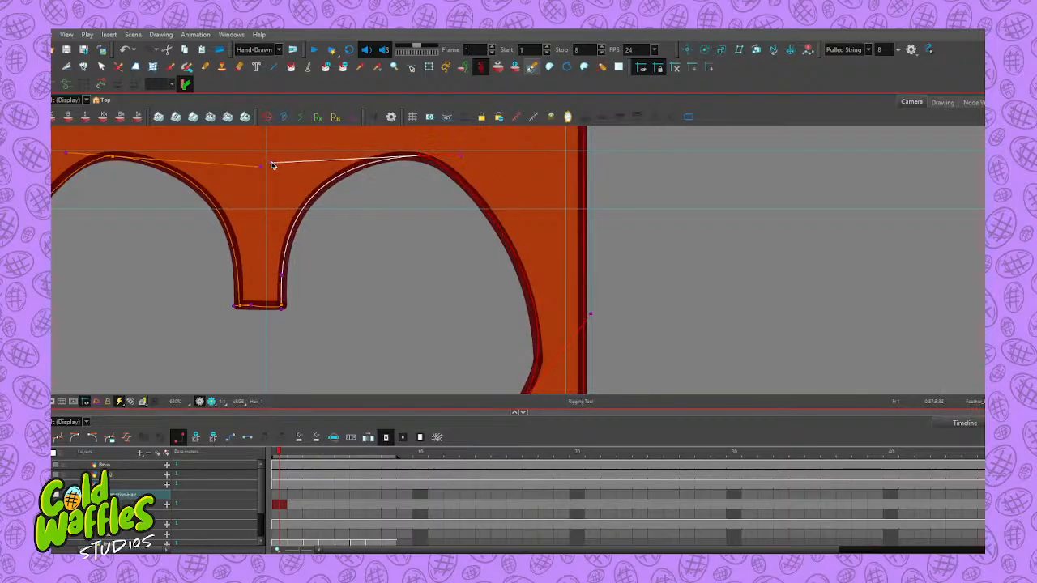
{"action": "left_click", "coordinate": [419, 157]}
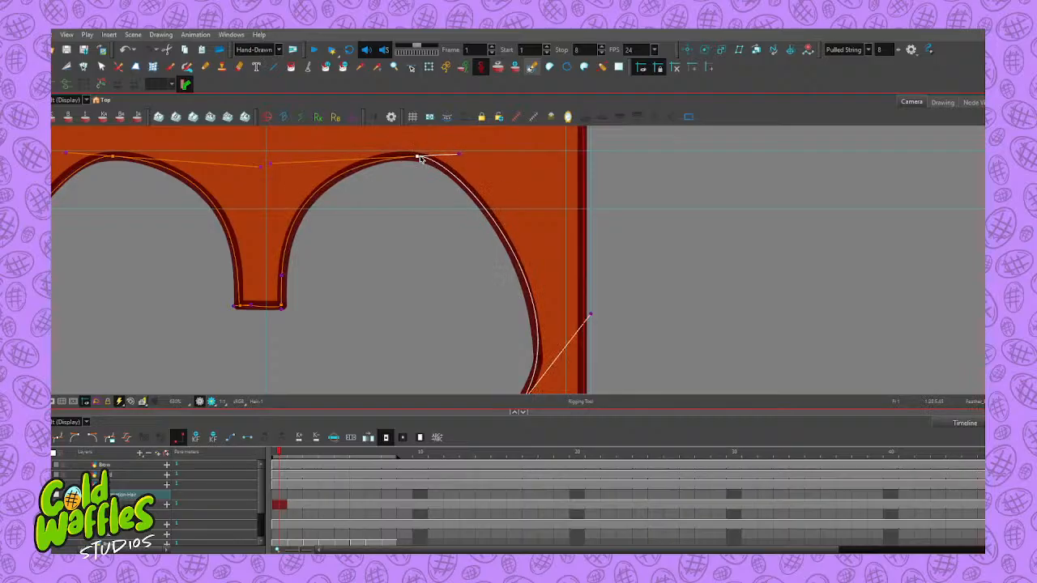
{"action": "left_click", "coordinate": [268, 164]}
{"action": "left_click_drag", "start_coordinate": [268, 163], "coordinate": [271, 165]}
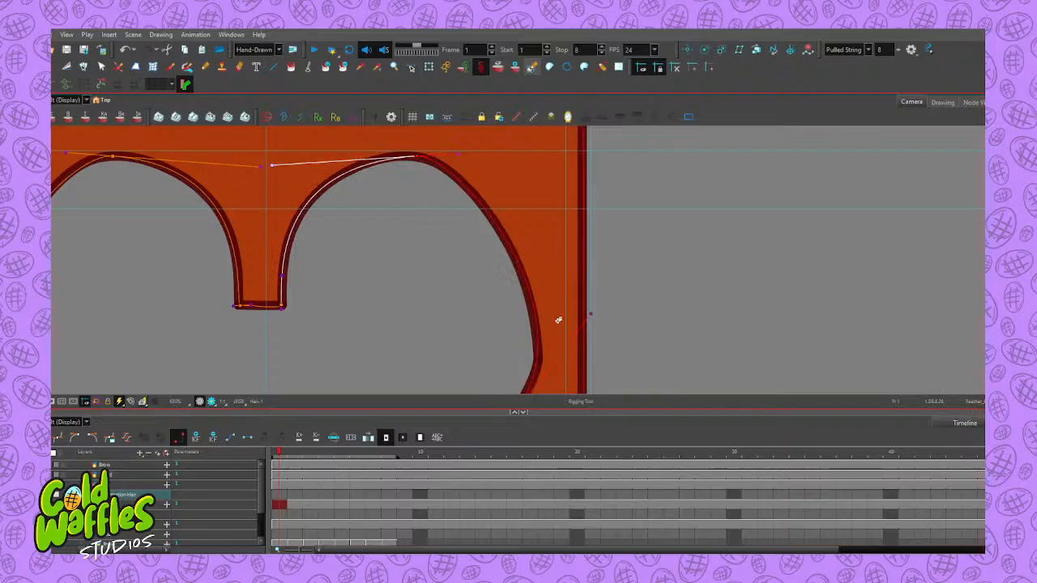
Move the handle below the right sideburn's pointed corner inward so the deformer follows the inner edge
{"action": "left_click_drag", "start_coordinate": [535, 306], "coordinate": [573, 232]}
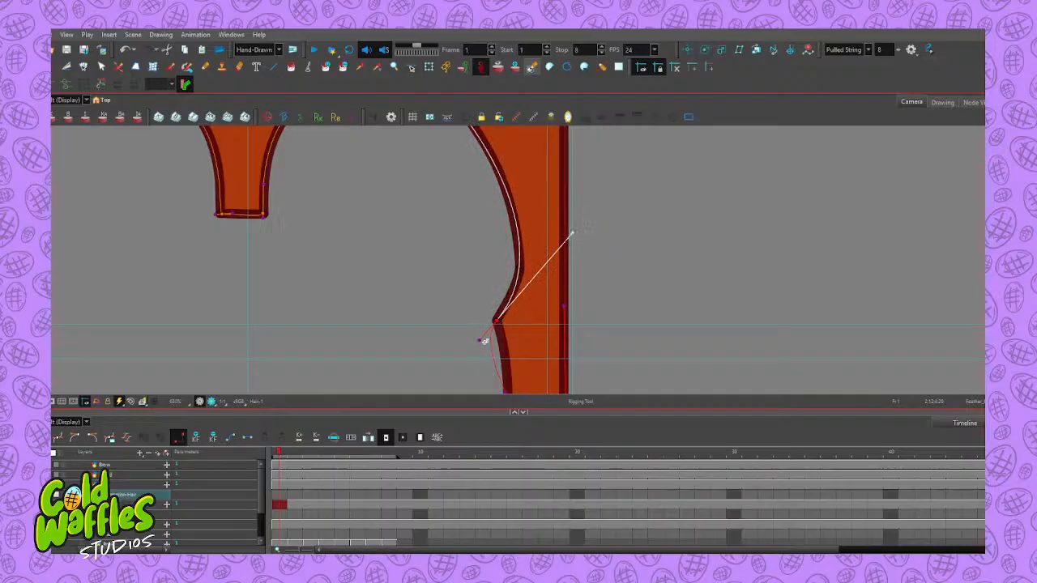
{"action": "key", "text": "space"}
{"action": "left_click_drag", "start_coordinate": [437, 324], "coordinate": [451, 260]}
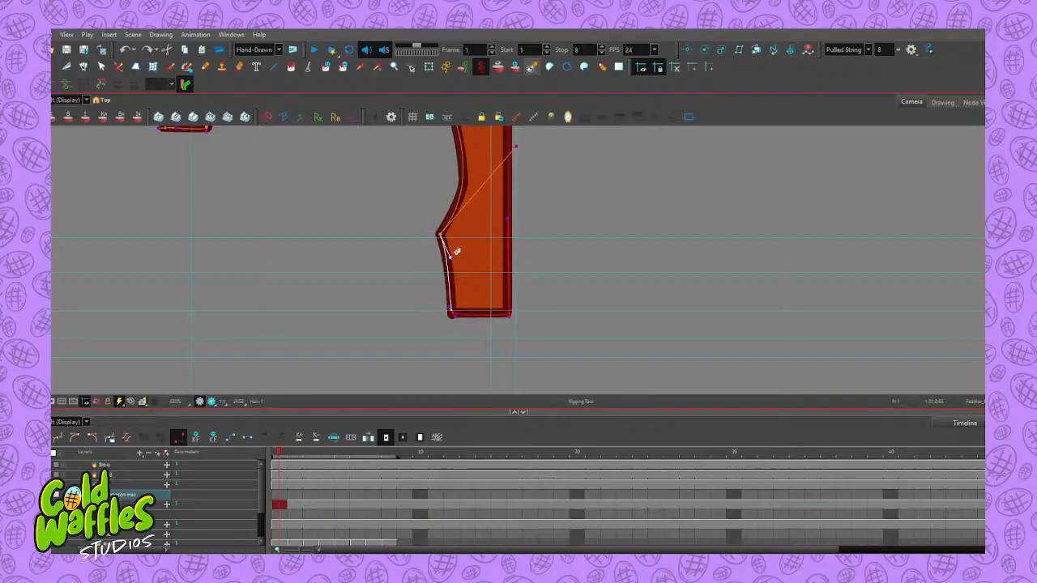
Adjust the deformer handles along the right sideburn's bottom edge so the curve runs straight between its two corners
{"action": "scroll", "coordinate": [461, 315], "scroll_direction": "up", "scroll_amount": 1}
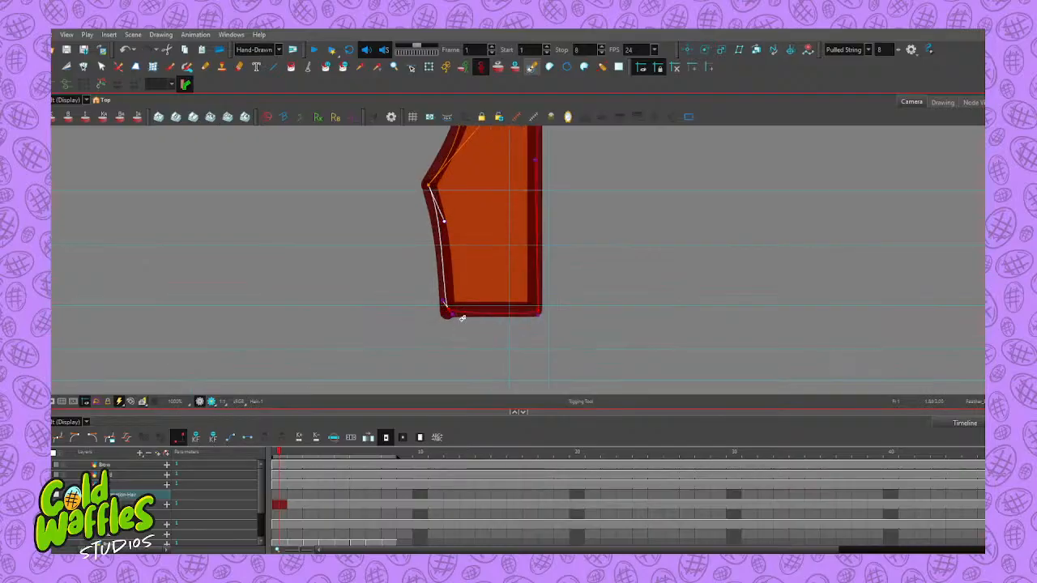
{"action": "scroll", "coordinate": [459, 308], "scroll_direction": "up", "scroll_amount": 1}
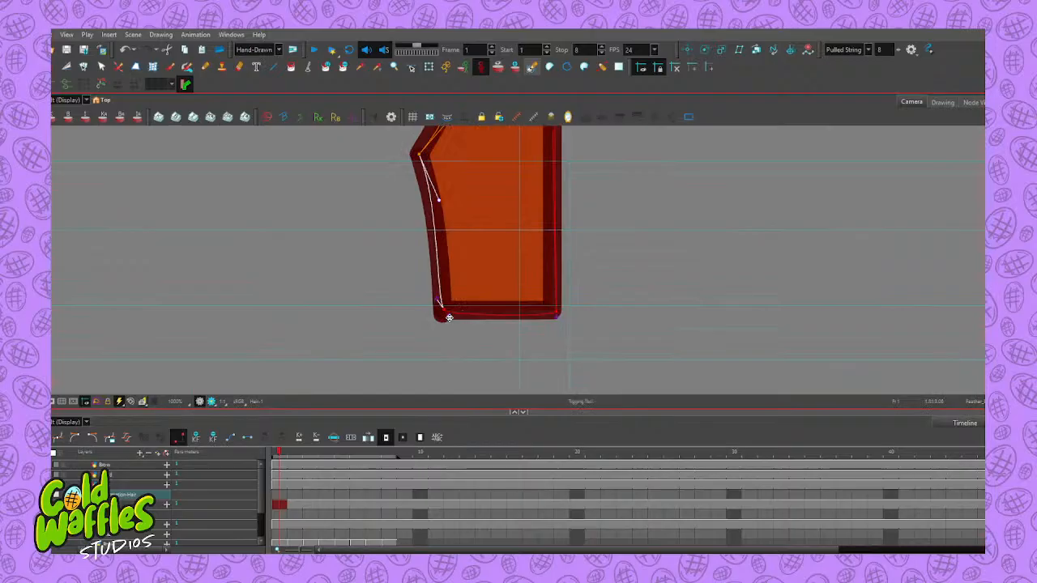
{"action": "left_click", "coordinate": [450, 317]}
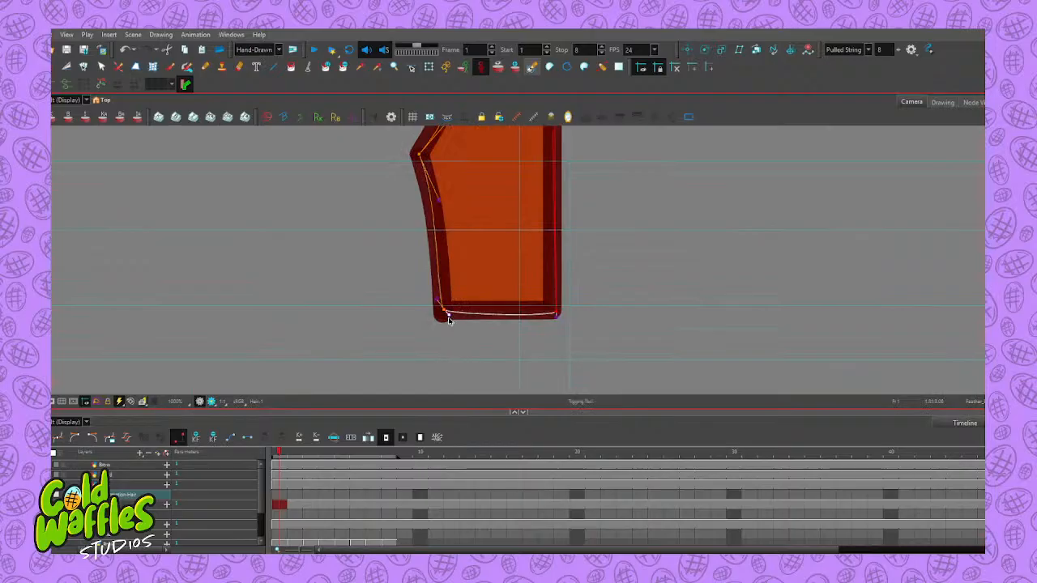
{"action": "left_click", "coordinate": [552, 312]}
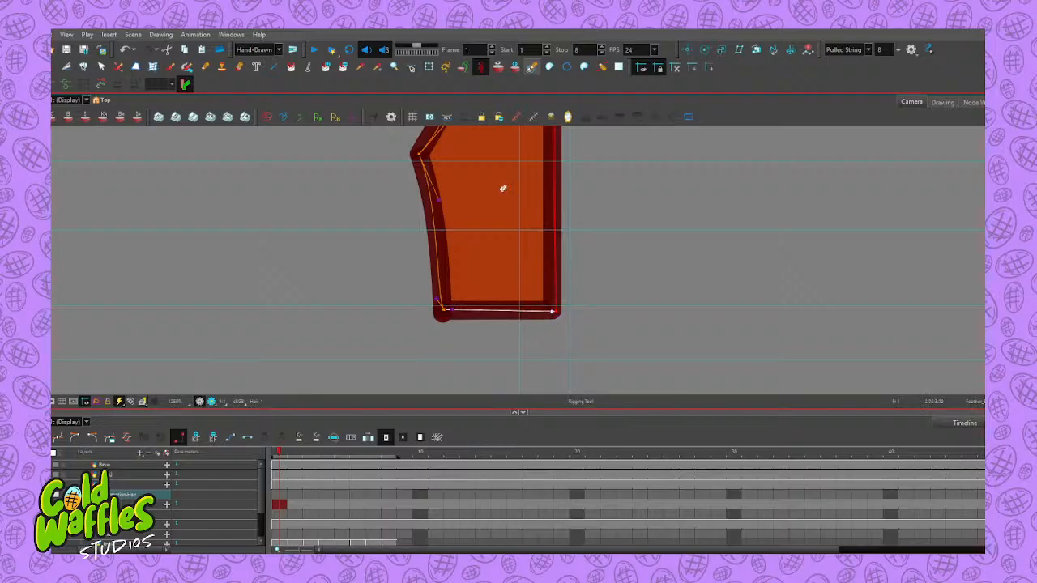
Move the handle below the left sideburn's pointed corner inward so the deformer follows the inner edge
{"action": "scroll", "coordinate": [417, 197], "scroll_direction": "up", "scroll_amount": 1}
{"action": "scroll", "coordinate": [409, 199], "scroll_direction": "down", "scroll_amount": 3}
{"action": "scroll", "coordinate": [387, 254], "scroll_direction": "up", "scroll_amount": 2}
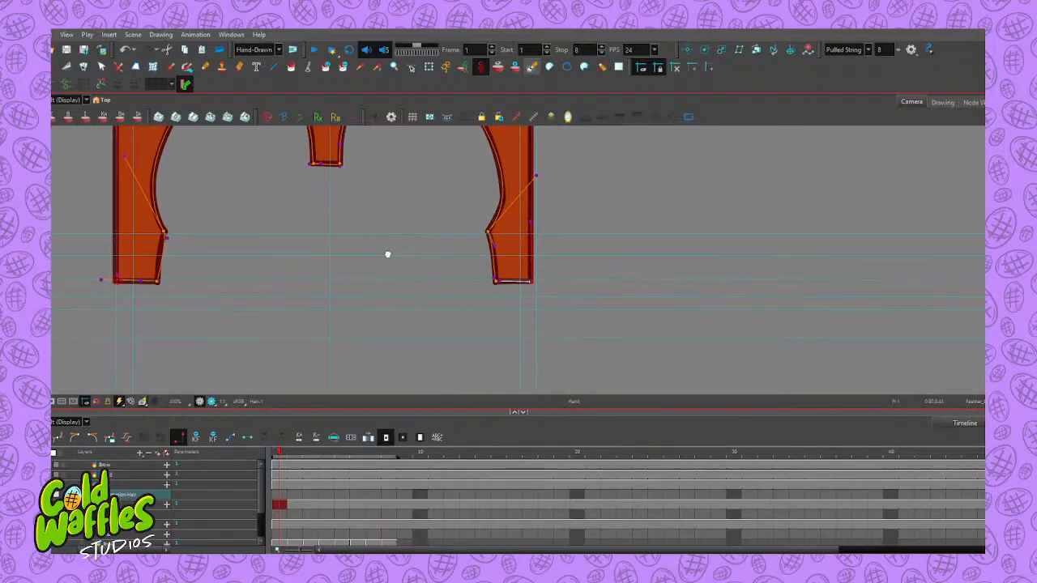
{"action": "scroll", "coordinate": [534, 278], "scroll_direction": "up", "scroll_amount": 1}
{"action": "scroll", "coordinate": [371, 267], "scroll_direction": "up", "scroll_amount": 2}
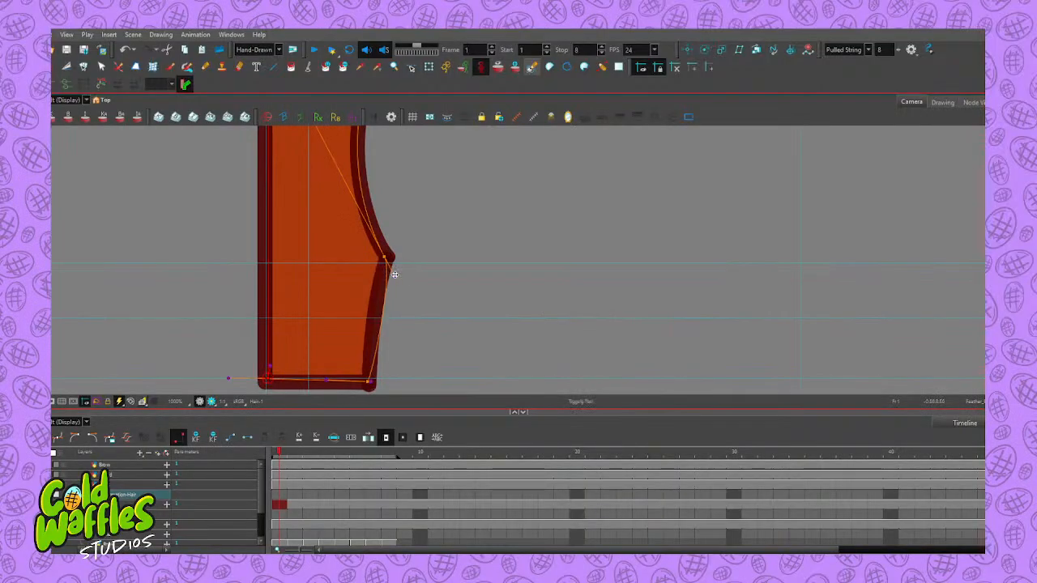
{"action": "left_click", "coordinate": [389, 273]}
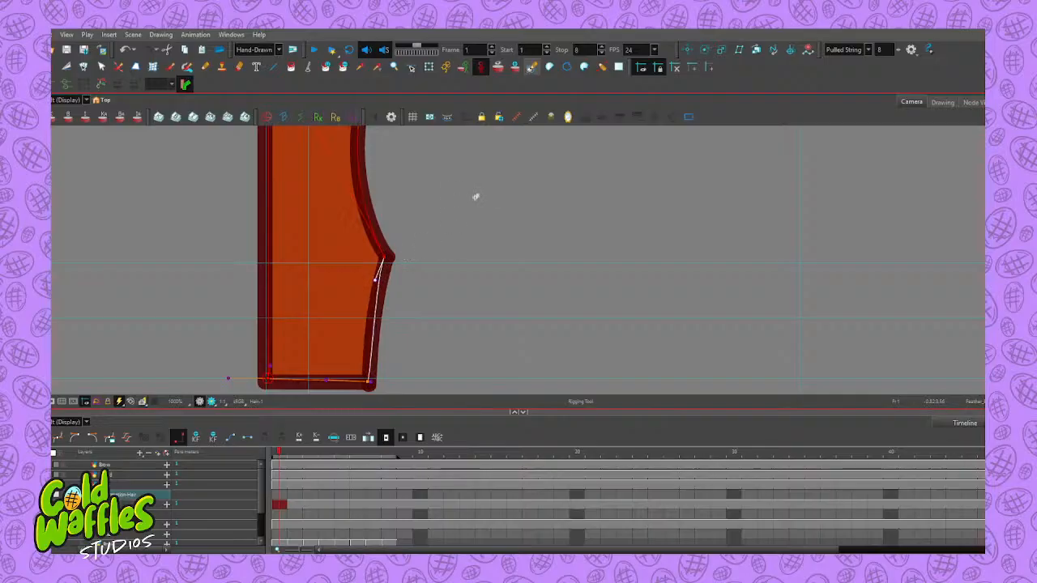
{"action": "left_click_drag", "start_coordinate": [494, 213], "coordinate": [356, 311]}
{"action": "scroll", "coordinate": [415, 231], "scroll_direction": "down", "scroll_amount": 5}
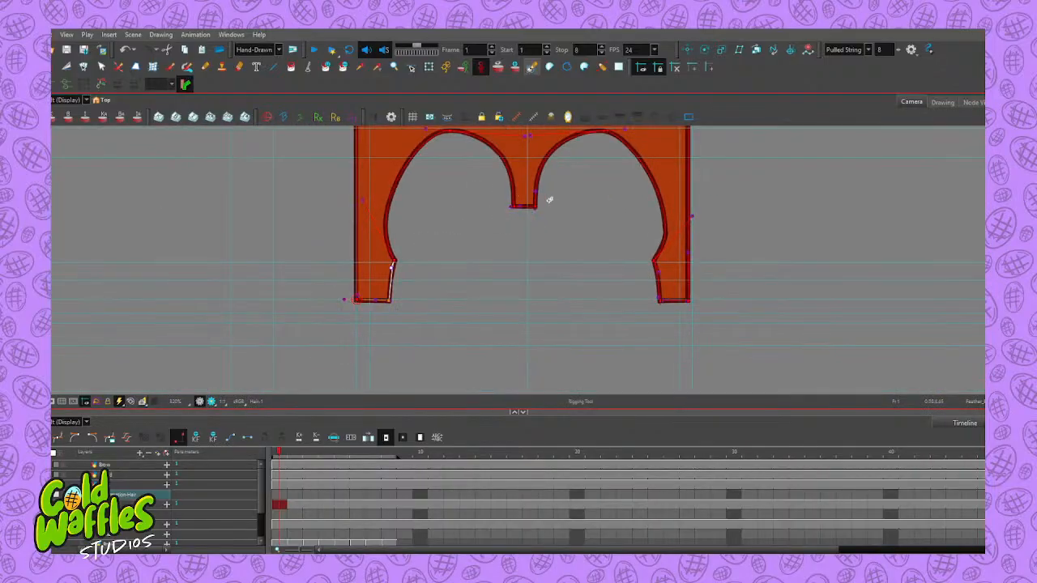
{"action": "left_click_drag", "start_coordinate": [552, 212], "coordinate": [448, 271]}
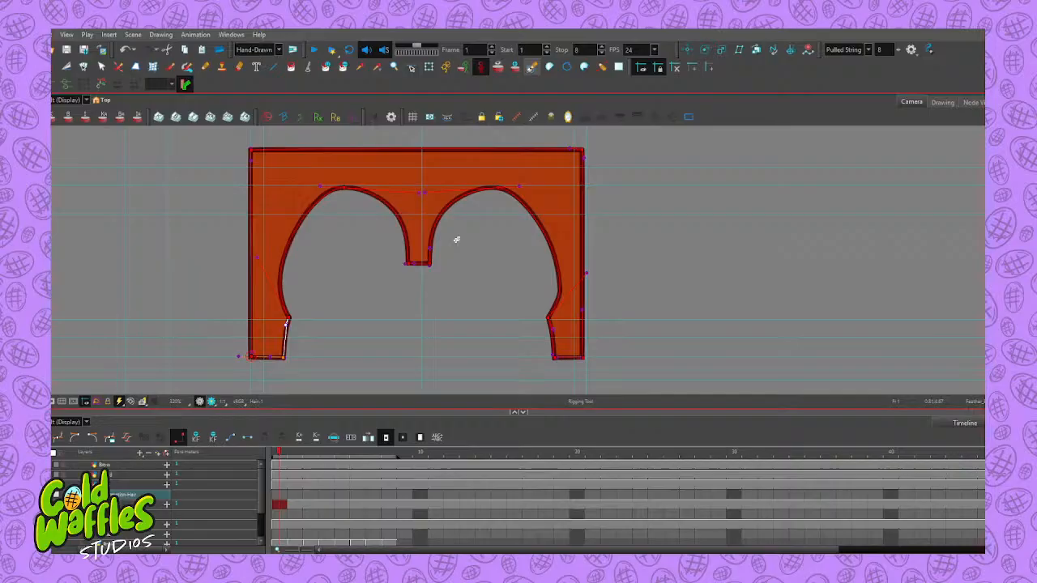
Show the whole character again and rearrange the workspace with the Node View beside the Camera view above a shorter timeline
{"action": "key", "text": "a"}
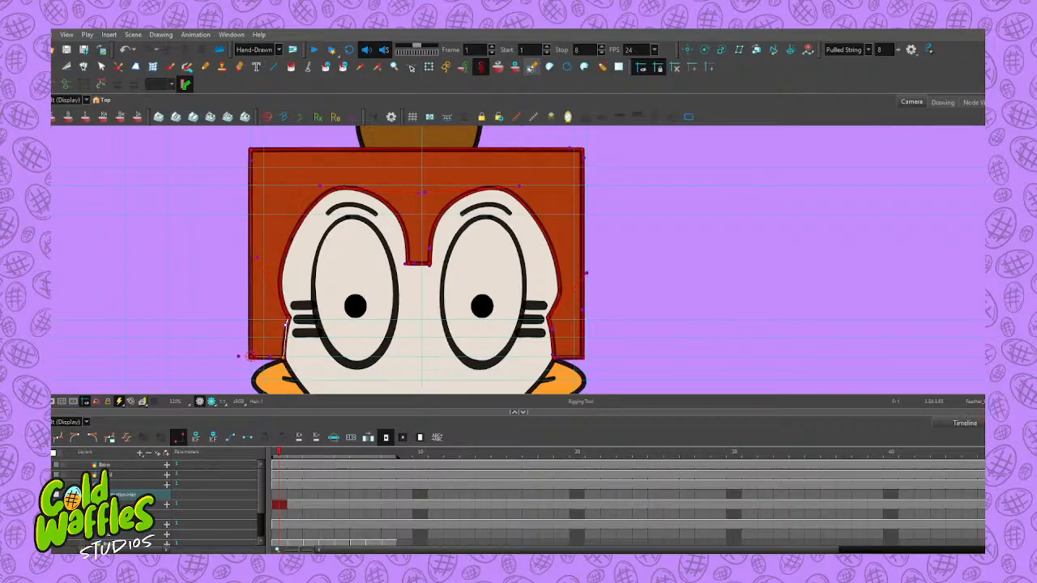
{"action": "left_click", "coordinate": [983, 324]}
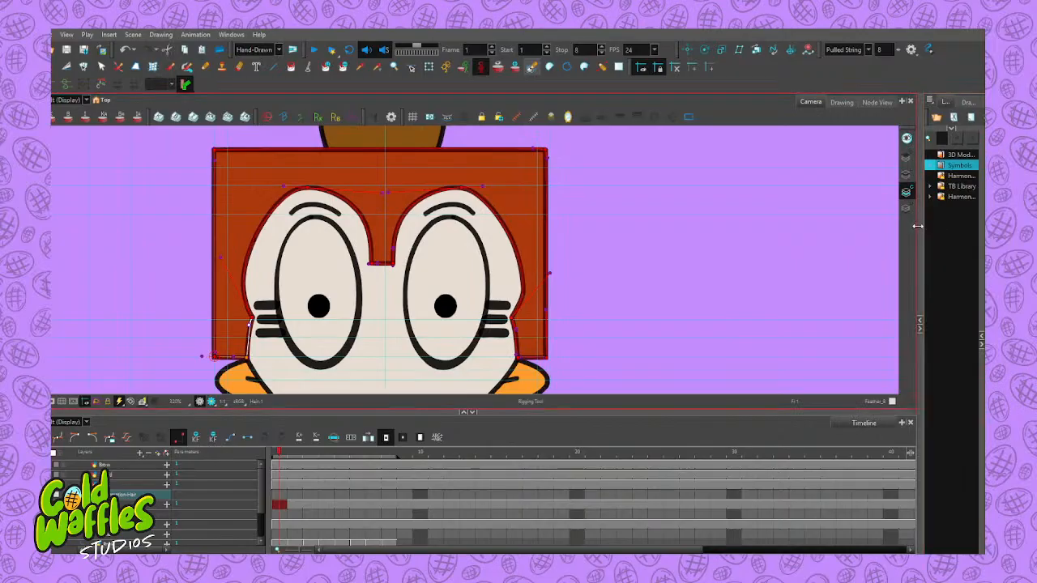
{"action": "left_click_drag", "start_coordinate": [904, 228], "coordinate": [608, 258]}
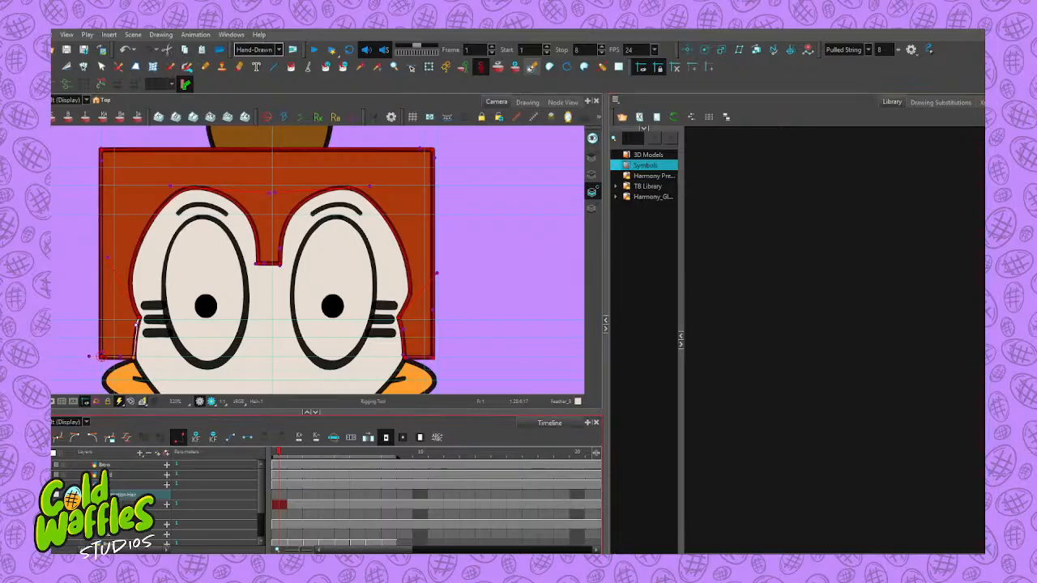
{"action": "left_click_drag", "start_coordinate": [616, 550], "coordinate": [617, 549]}
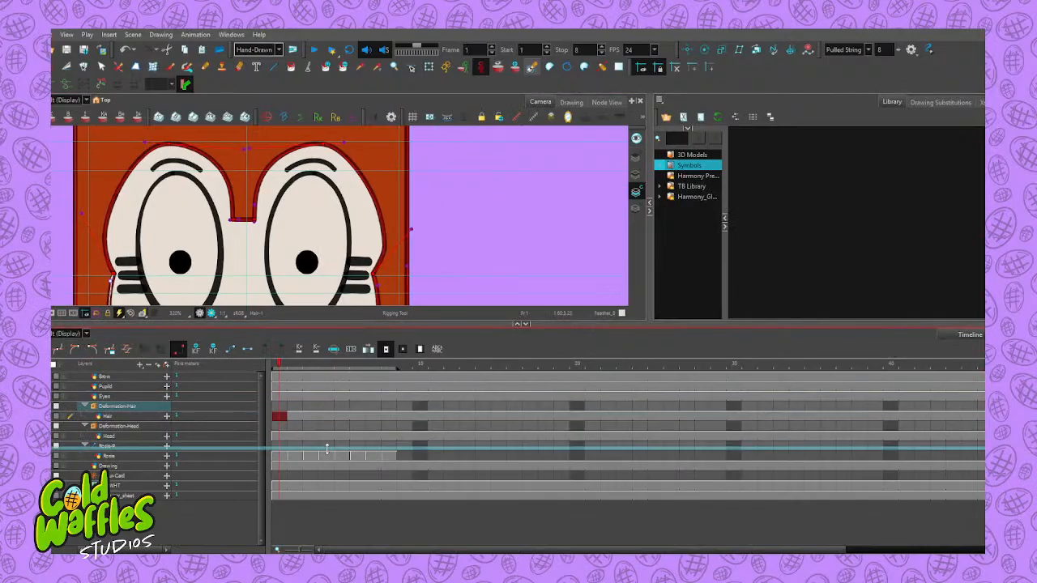
{"action": "left_click_drag", "start_coordinate": [327, 457], "coordinate": [329, 442]}
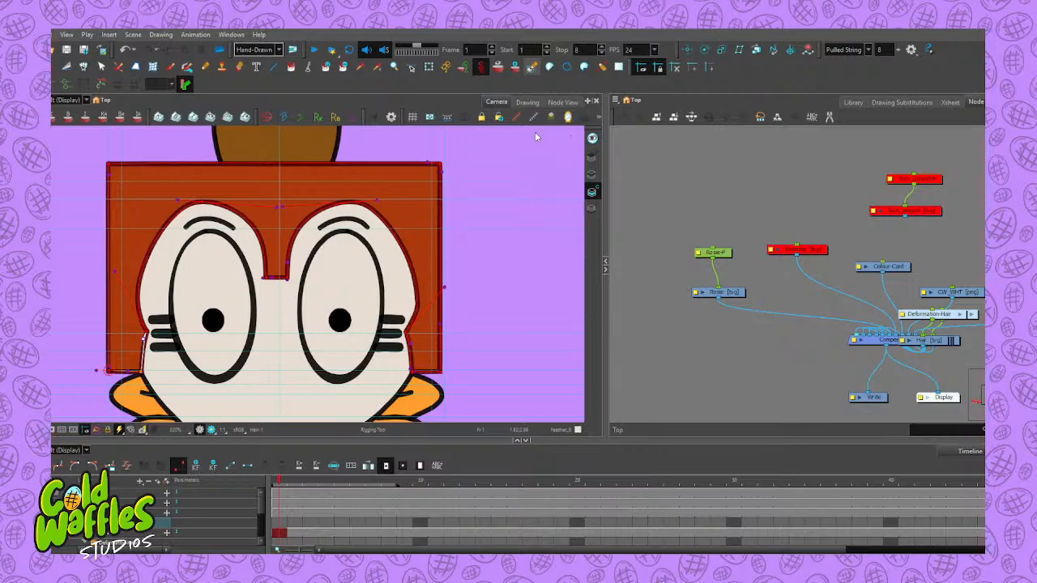
Select the hair's deformation chain with the Transform tool and widen the Node View
{"action": "left_click", "coordinate": [429, 66]}
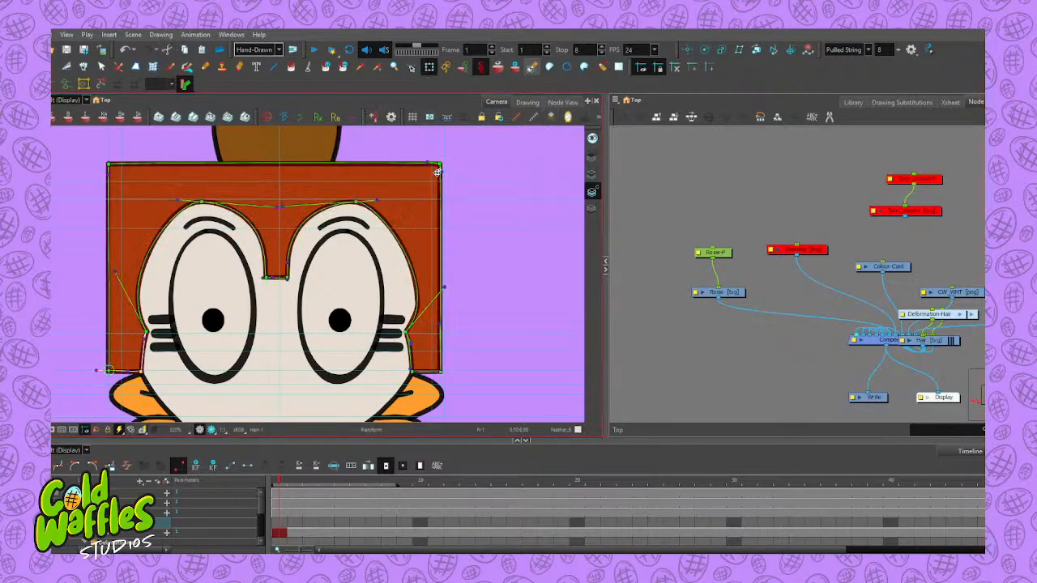
{"action": "mouse_move", "coordinate": [437, 164]}
{"action": "left_mouse_down"}
{"action": "mouse_move", "coordinate": [417, 217]}
{"action": "mouse_move", "coordinate": [429, 162]}
{"action": "mouse_move", "coordinate": [431, 187]}
{"action": "mouse_move", "coordinate": [439, 164]}
{"action": "left_mouse_up"}
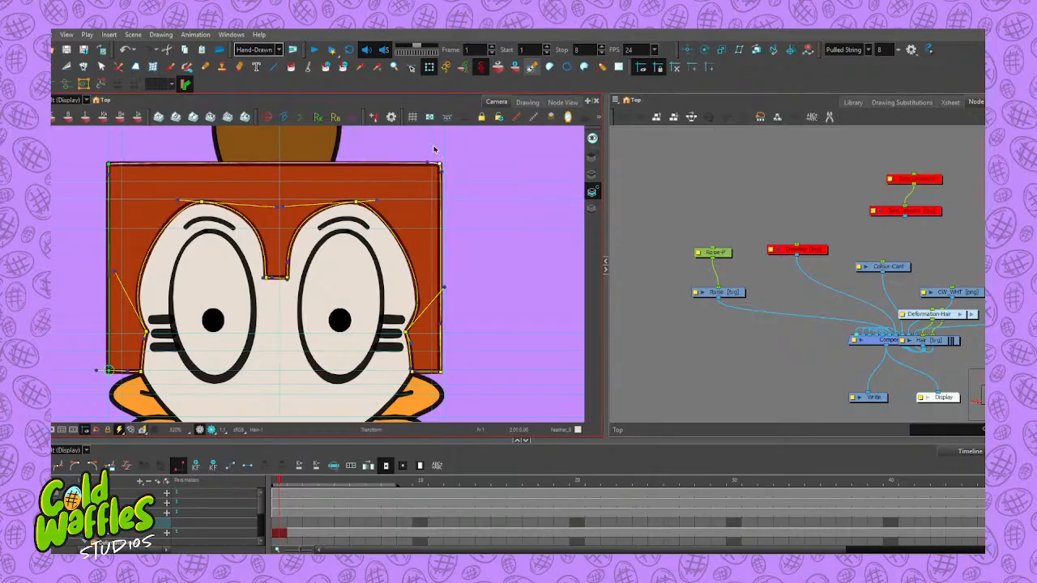
{"action": "left_click", "coordinate": [634, 224]}
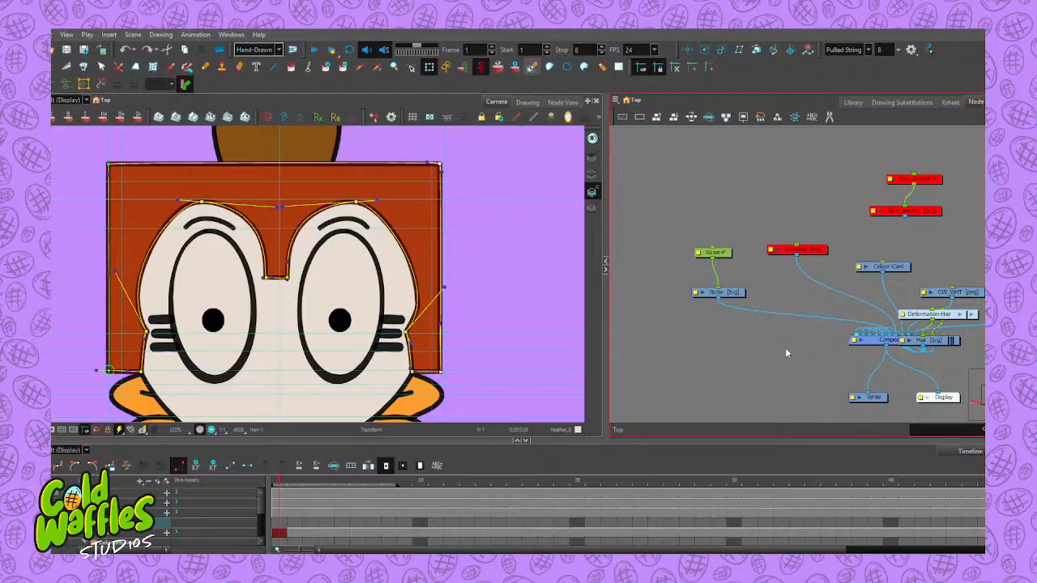
{"action": "left_click_drag", "start_coordinate": [786, 353], "coordinate": [673, 368]}
{"action": "left_click_drag", "start_coordinate": [761, 255], "coordinate": [811, 245]}
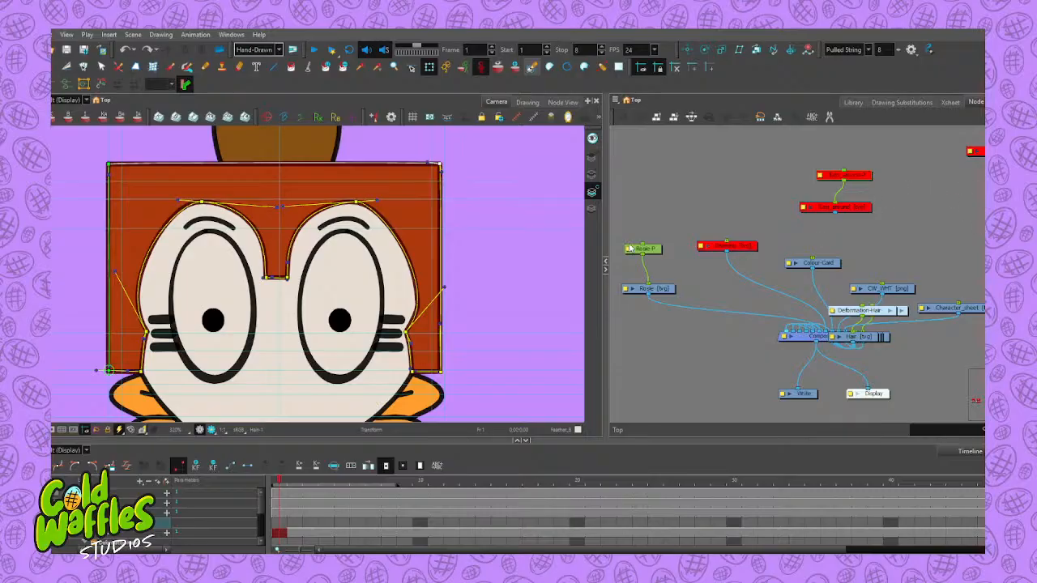
{"action": "mouse_move", "coordinate": [603, 245]}
{"action": "left_mouse_down"}
{"action": "mouse_move", "coordinate": [532, 245]}
{"action": "mouse_move", "coordinate": [500, 259]}
{"action": "left_mouse_up"}
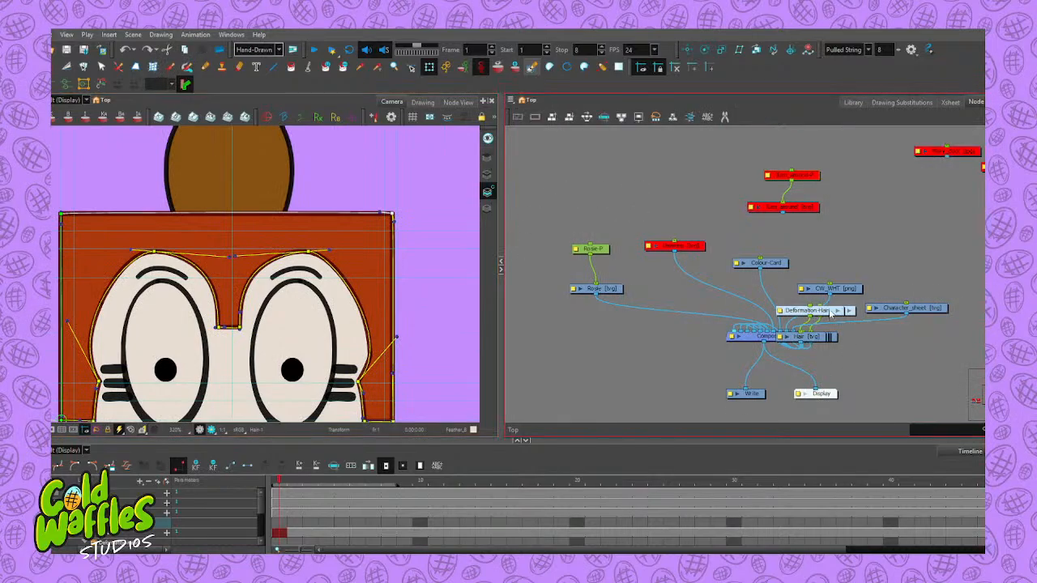
Separate the Deformation-Hair, Deformation-Head and CW_WHT nodes from the cluster above the Hair node
{"action": "left_click_drag", "start_coordinate": [832, 310], "coordinate": [824, 232]}
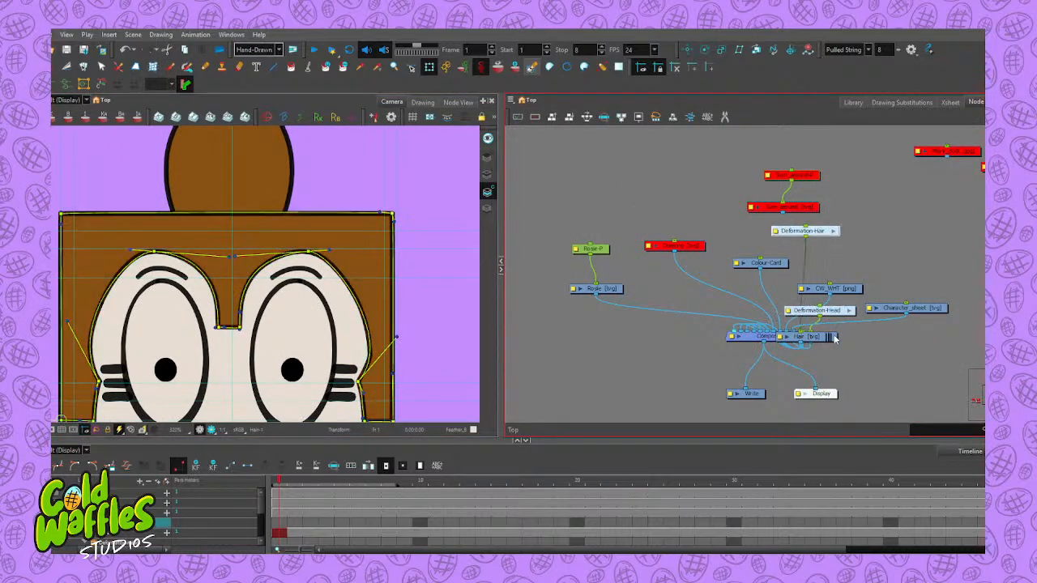
{"action": "left_click_drag", "start_coordinate": [834, 317], "coordinate": [921, 224]}
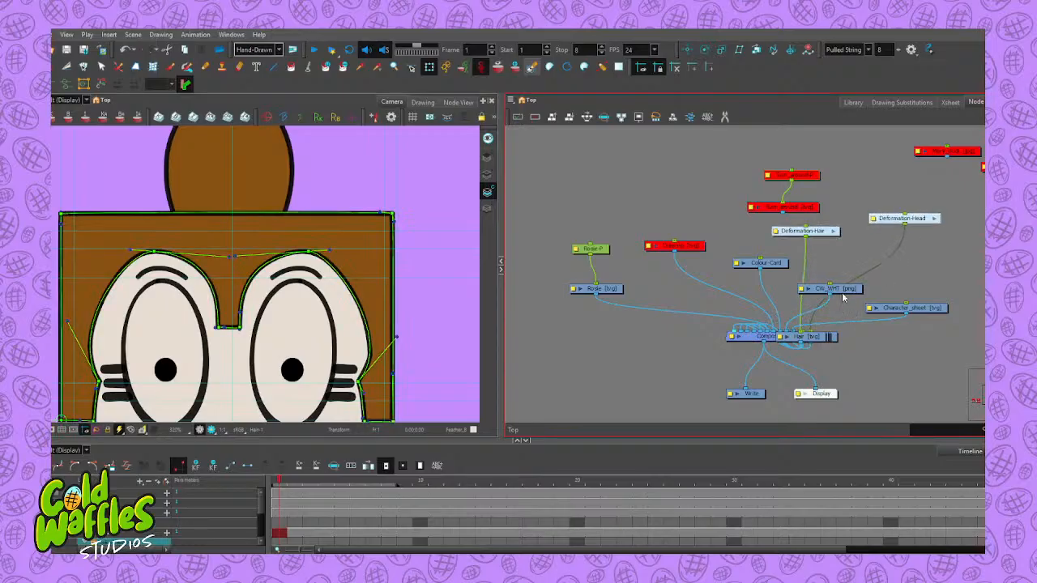
{"action": "left_click_drag", "start_coordinate": [857, 295], "coordinate": [917, 260]}
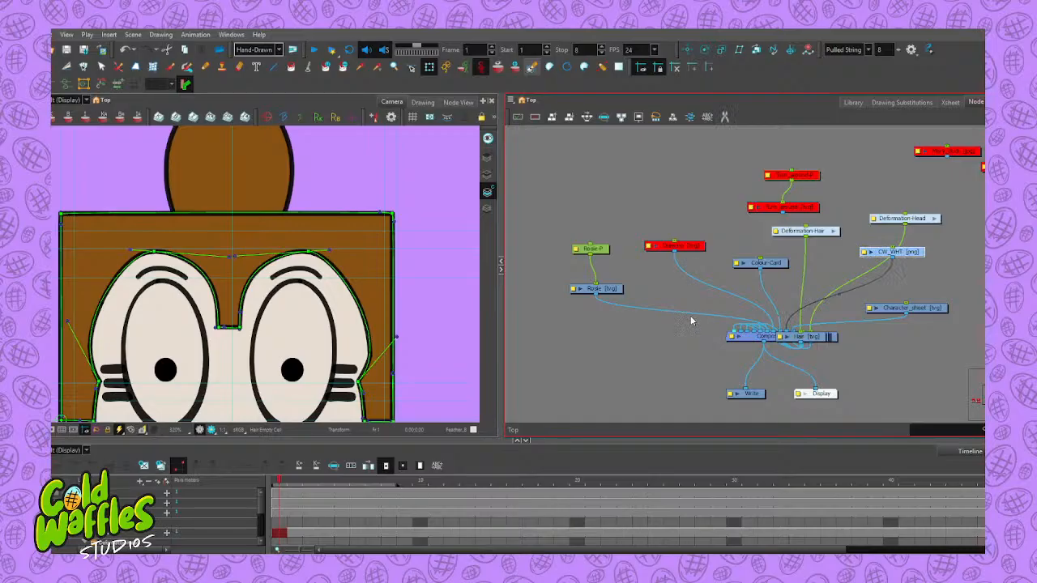
Move the groups of disabled red nodes together, well away from the active node network
{"action": "left_click_drag", "start_coordinate": [861, 345], "coordinate": [750, 358]}
{"action": "left_click_drag", "start_coordinate": [646, 162], "coordinate": [925, 188]}
{"action": "left_click_drag", "start_coordinate": [790, 144], "coordinate": [1011, 139]}
{"action": "scroll", "coordinate": [759, 256], "scroll_direction": "down", "scroll_amount": 5}
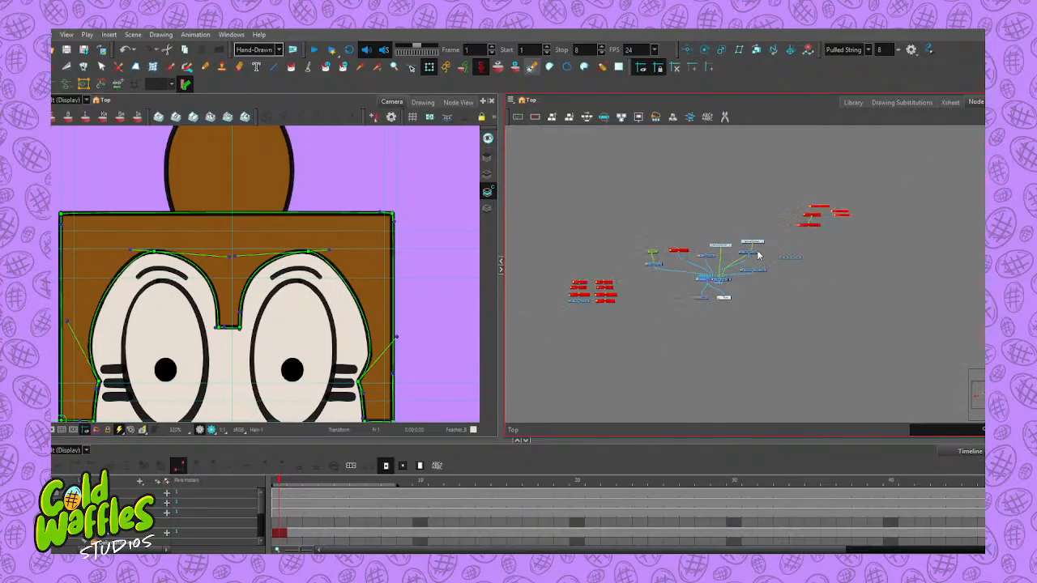
{"action": "left_click_drag", "start_coordinate": [606, 287], "coordinate": [981, 198]}
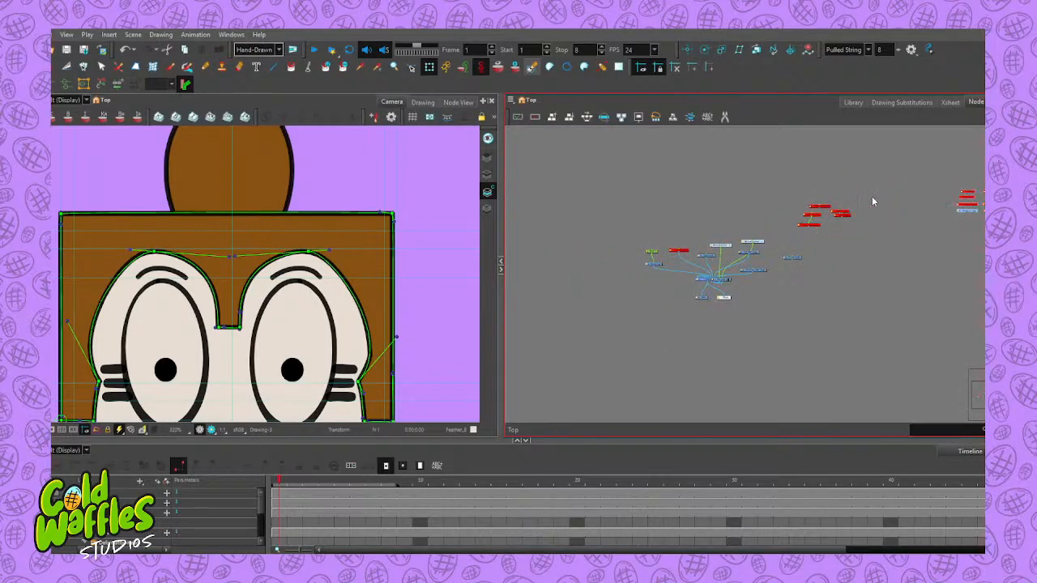
{"action": "left_click", "coordinate": [833, 211]}
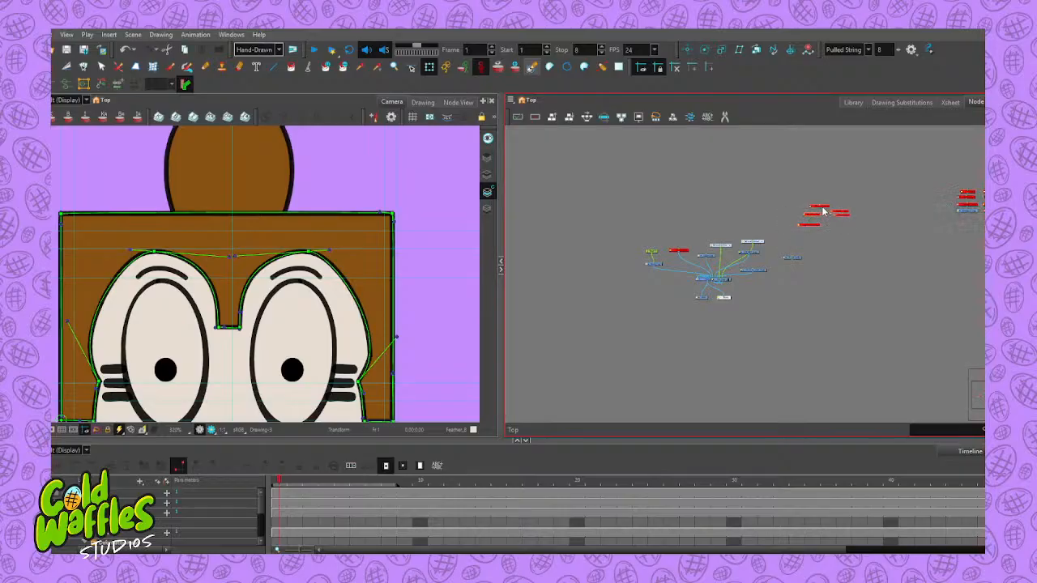
{"action": "left_click_drag", "start_coordinate": [823, 212], "coordinate": [982, 166]}
Select all nodes of the active network and order them automatically around the Composite node
{"action": "scroll", "coordinate": [695, 258], "scroll_direction": "up", "scroll_amount": 5}
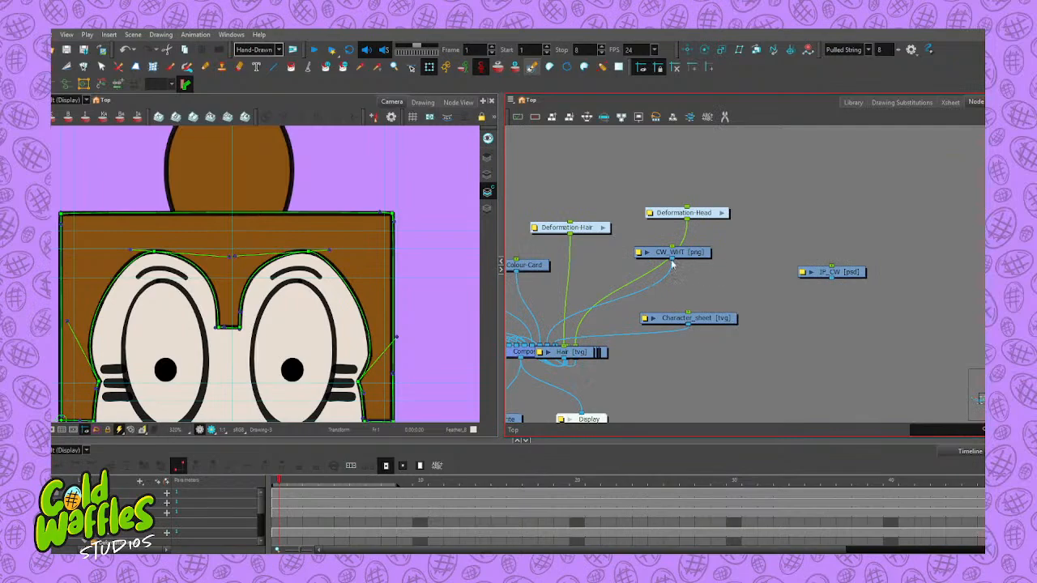
{"action": "scroll", "coordinate": [634, 344], "scroll_direction": "down", "scroll_amount": 5}
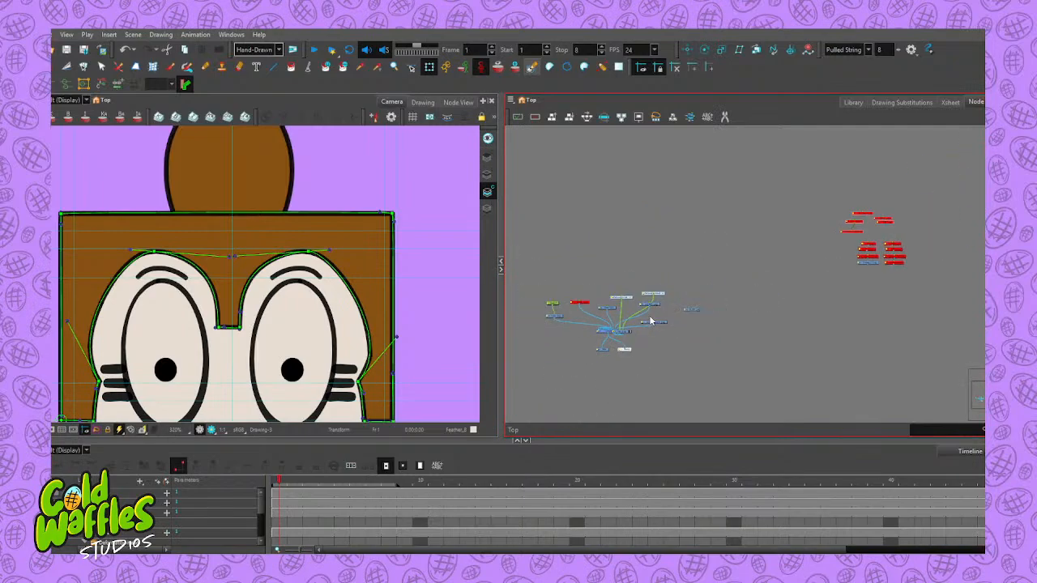
{"action": "left_click_drag", "start_coordinate": [723, 276], "coordinate": [541, 358]}
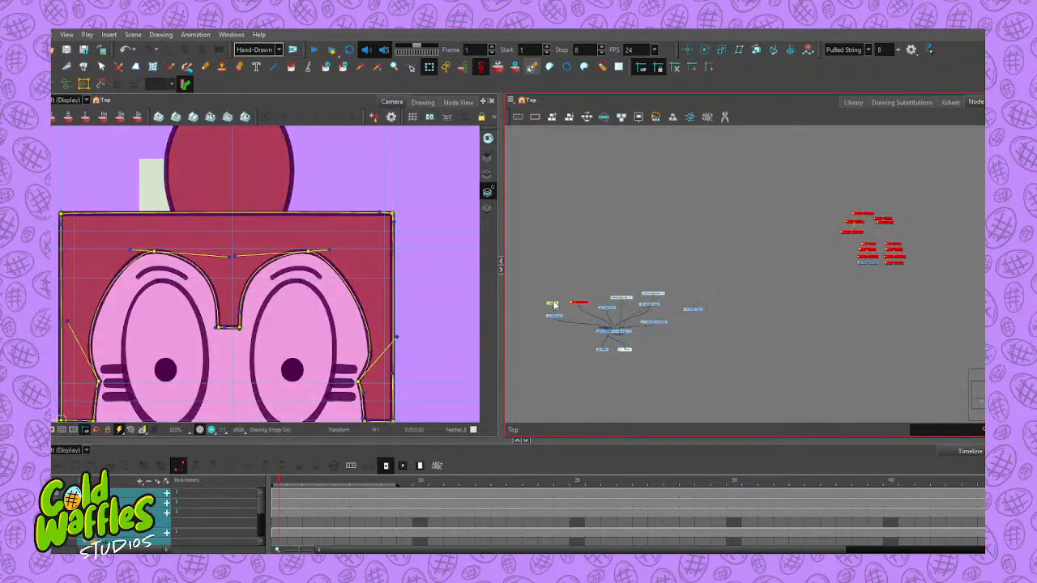
{"action": "left_click", "coordinate": [552, 119]}
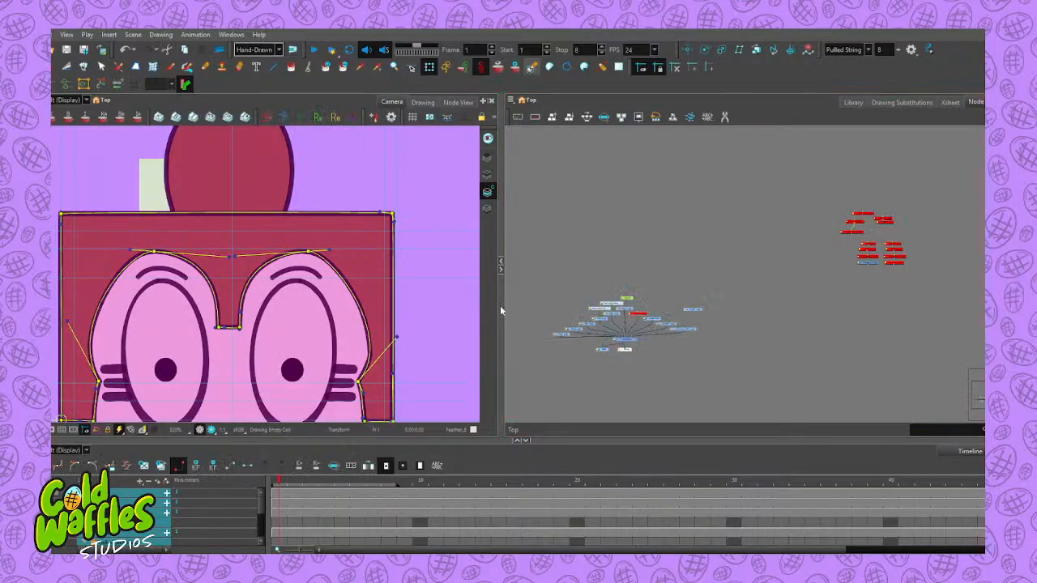
{"action": "scroll", "coordinate": [567, 334], "scroll_direction": "up", "scroll_amount": 3}
{"action": "left_click", "coordinate": [579, 258]}
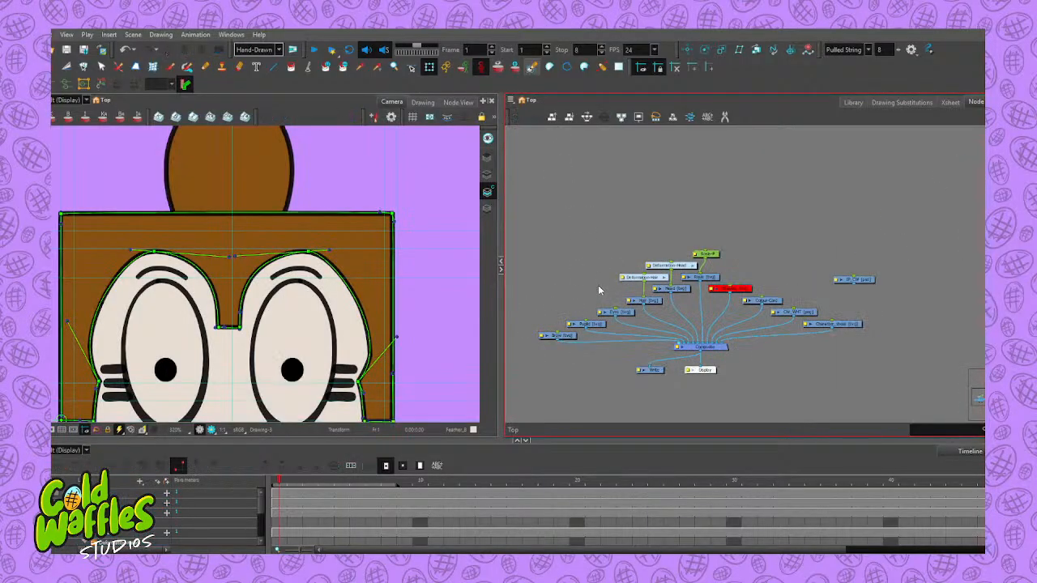
Lower the Write and Composite nodes slightly within the ordered network
{"action": "scroll", "coordinate": [597, 290], "scroll_direction": "up", "scroll_amount": 2}
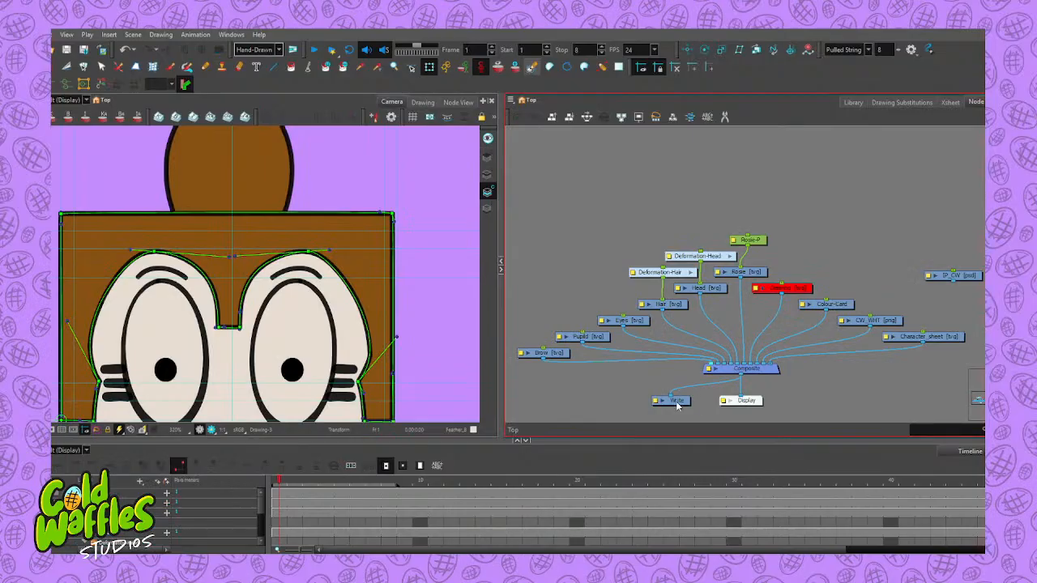
{"action": "left_click_drag", "start_coordinate": [679, 402], "coordinate": [674, 414]}
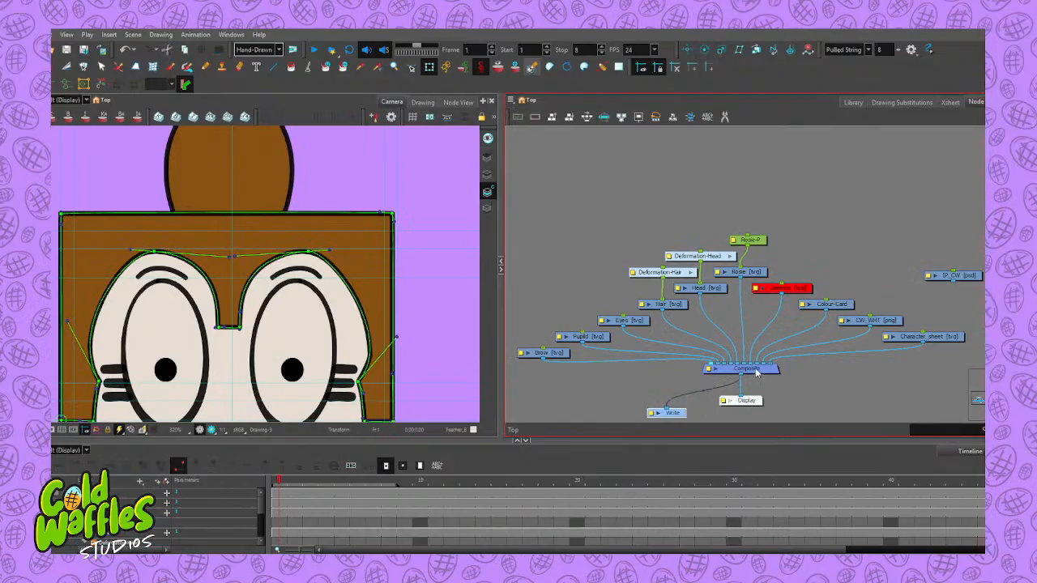
{"action": "left_click_drag", "start_coordinate": [757, 369], "coordinate": [757, 377]}
Stack the Rosie-P peg and Rosie drawing above the red node, and place the Hair node under Deformation-Hair beside the Deformation-Head column
{"action": "left_click_drag", "start_coordinate": [753, 274], "coordinate": [790, 244]}
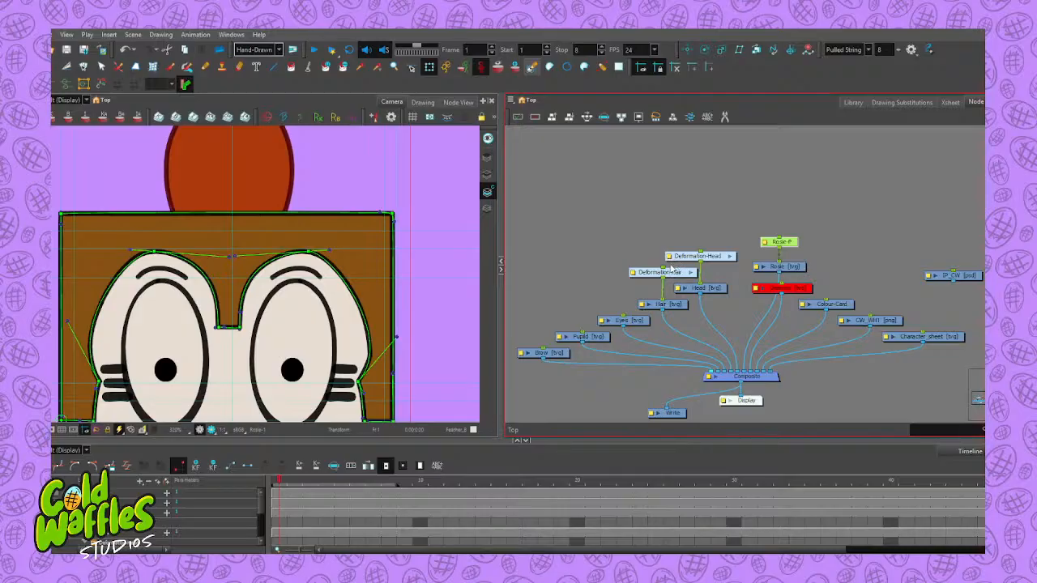
{"action": "left_click_drag", "start_coordinate": [681, 274], "coordinate": [634, 263]}
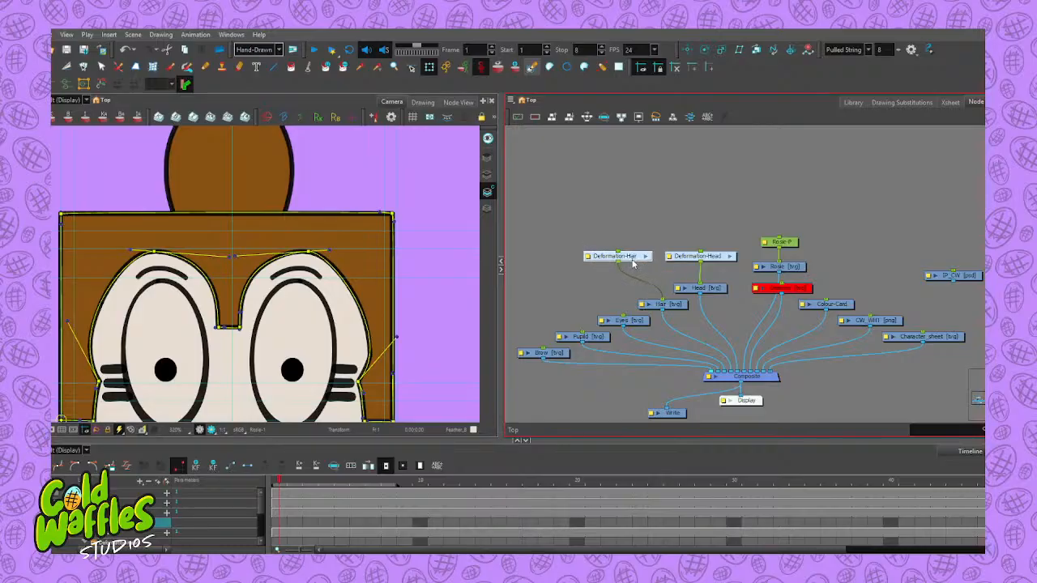
{"action": "left_click_drag", "start_coordinate": [670, 308], "coordinate": [623, 285]}
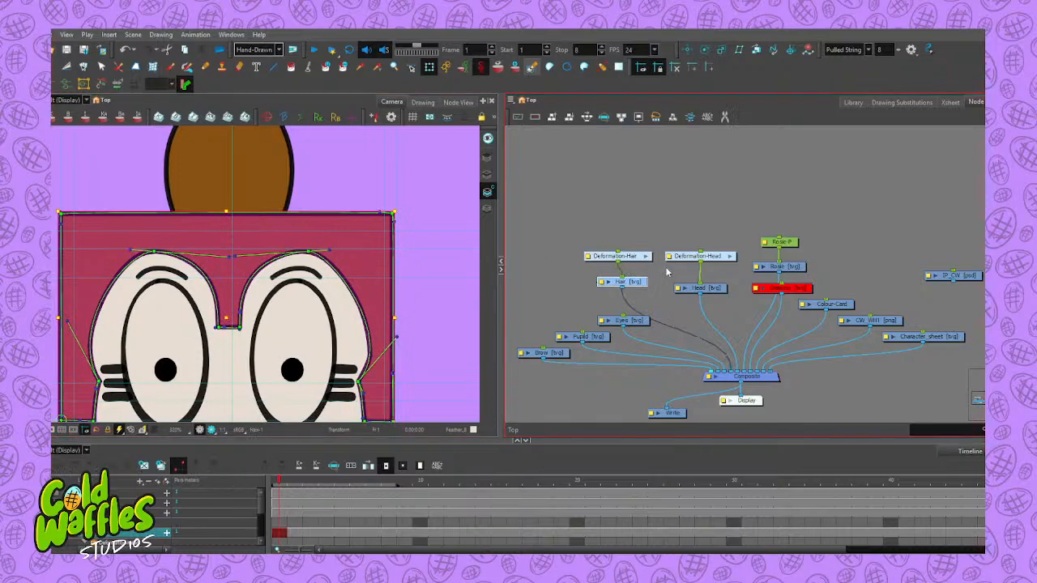
Hide the deformer controls in the Camera view, and select the Head and Hair drawings in turn to check them
{"action": "left_click", "coordinate": [701, 290]}
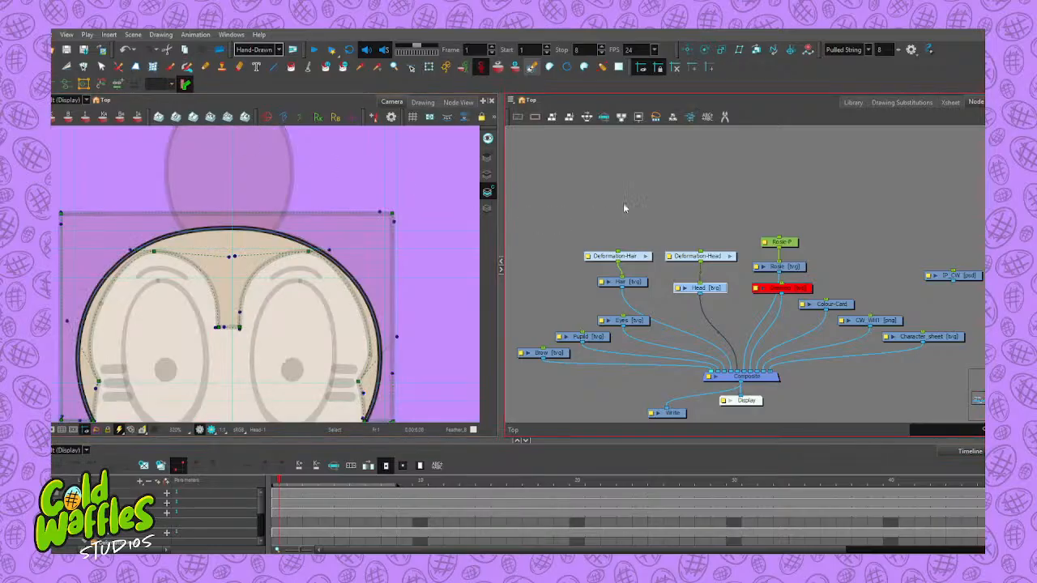
{"action": "left_click", "coordinate": [626, 201]}
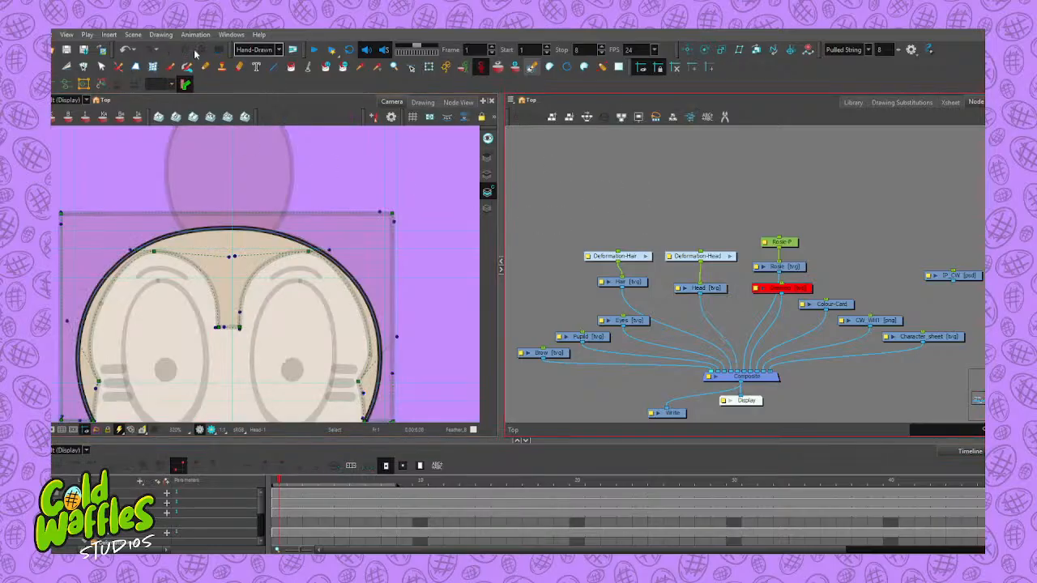
{"action": "left_click", "coordinate": [55, 84]}
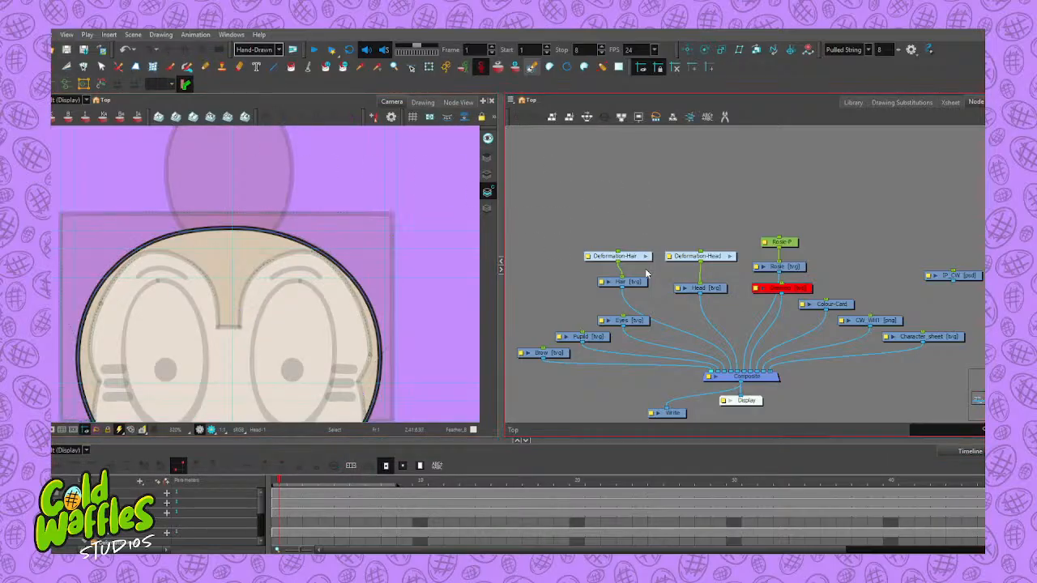
{"action": "left_click", "coordinate": [711, 291]}
{"action": "left_click", "coordinate": [641, 284]}
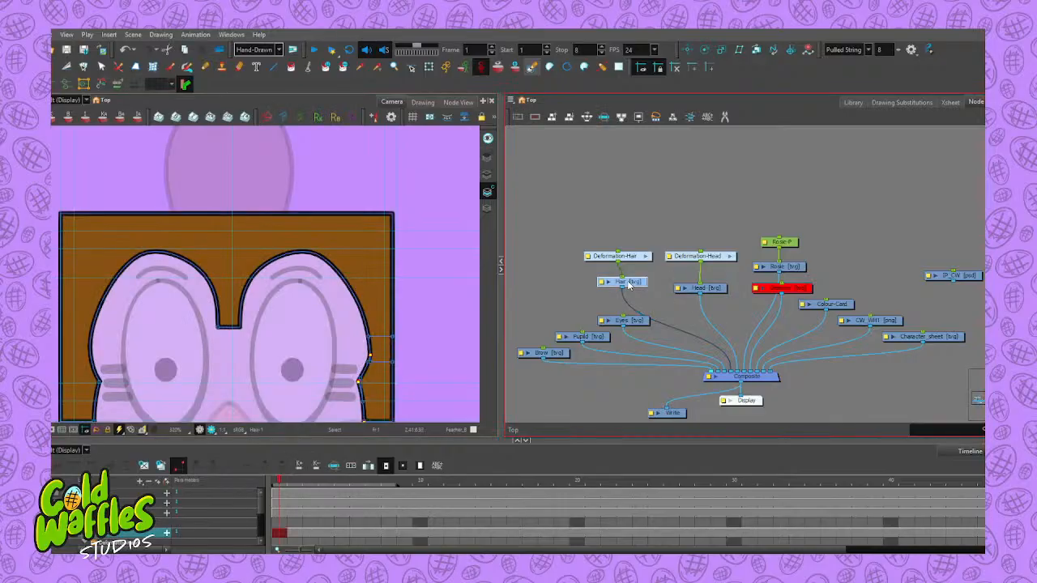
Raise the Deformation-Head and Deformation-Hair groups in the network and place the Hair node just below Deformation-Hair
{"action": "left_click_drag", "start_coordinate": [718, 259], "coordinate": [721, 204]}
{"action": "left_click_drag", "start_coordinate": [632, 259], "coordinate": [623, 219]}
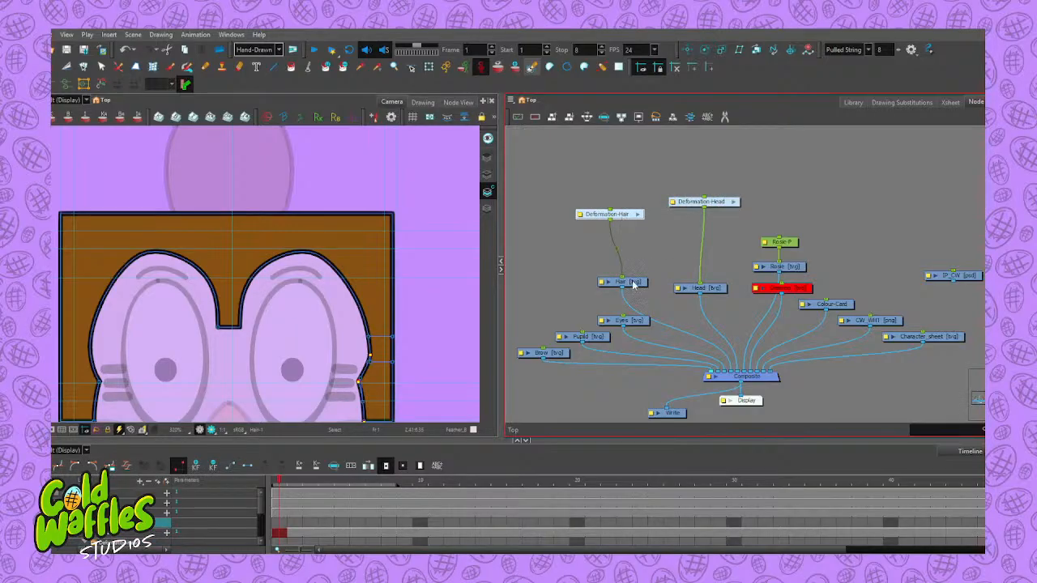
{"action": "left_click_drag", "start_coordinate": [633, 283], "coordinate": [625, 249]}
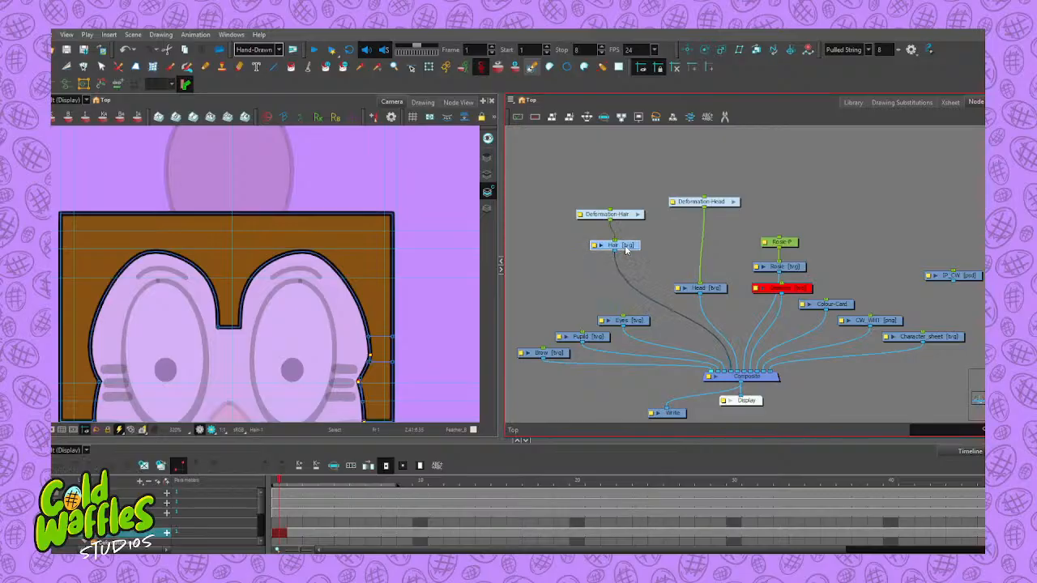
Add a Line-Art and a Colour-Art node near the Hair node, leaving both unconnected
{"action": "left_click", "coordinate": [610, 269]}
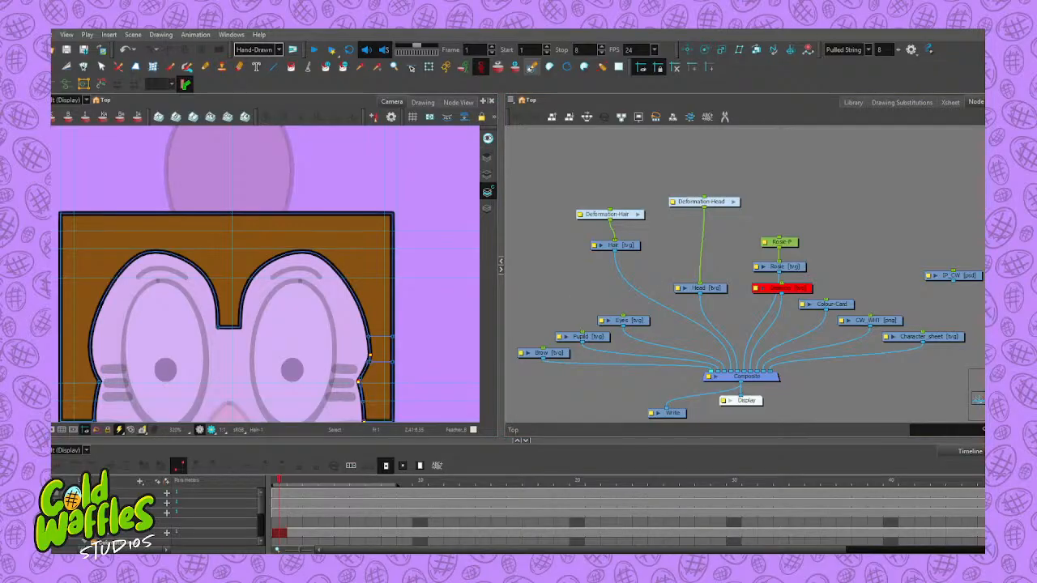
{"action": "key", "text": "ctrl+v"}
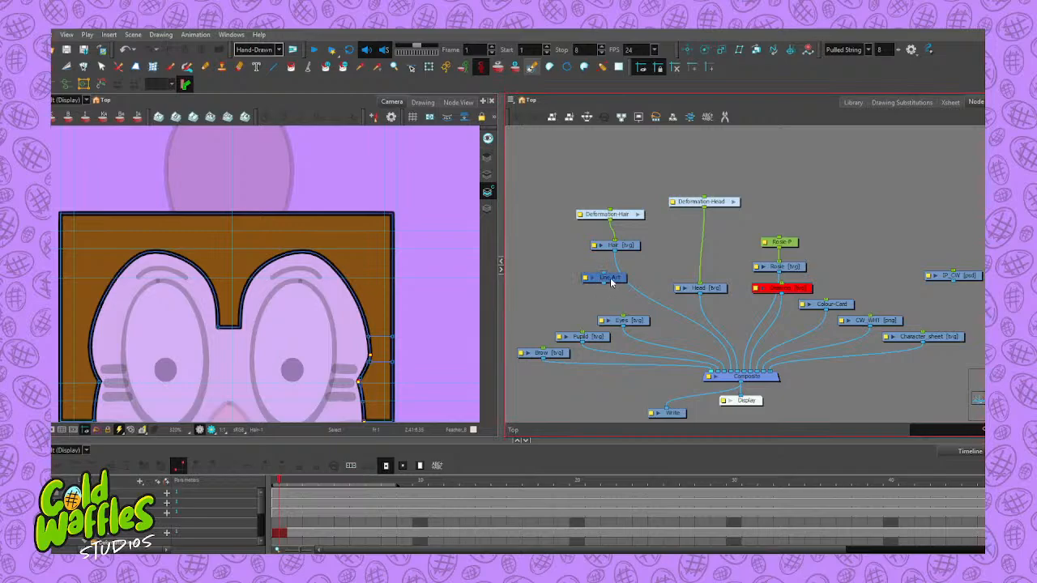
{"action": "left_click_drag", "start_coordinate": [611, 282], "coordinate": [574, 272]}
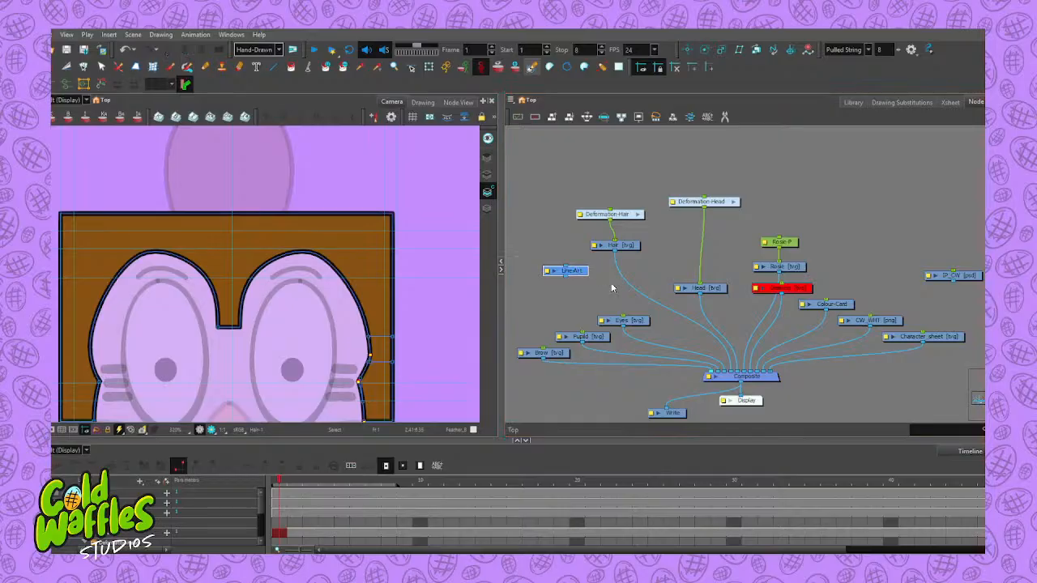
{"action": "key", "text": "Return"}
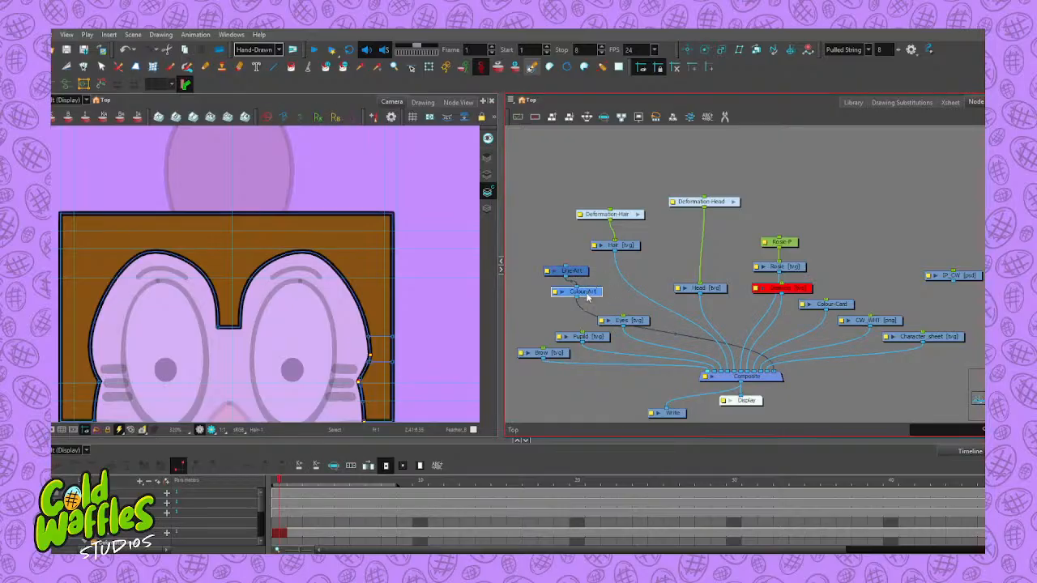
{"action": "mouse_move", "coordinate": [589, 298]}
{"action": "left_mouse_down"}
{"action": "mouse_move", "coordinate": [595, 290]}
{"action": "mouse_move", "coordinate": [594, 306]}
{"action": "left_mouse_up"}
{"action": "left_click_drag", "start_coordinate": [570, 273], "coordinate": [546, 290]}
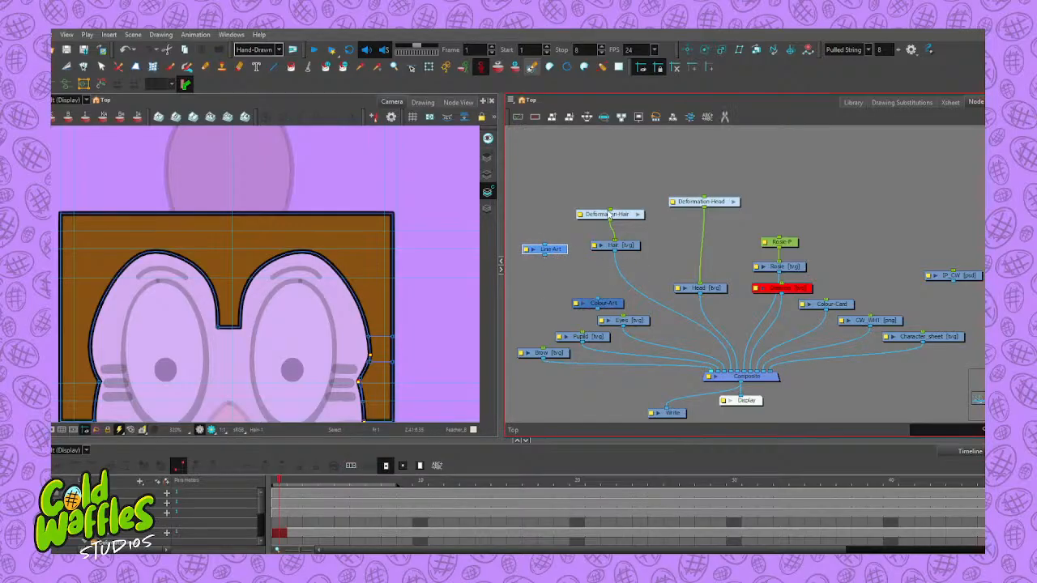
Raise Deformation-Hair and Hair above the new art nodes, and connect Hair to both Line-Art and Colour-Art
{"action": "left_click_drag", "start_coordinate": [620, 216], "coordinate": [609, 171]}
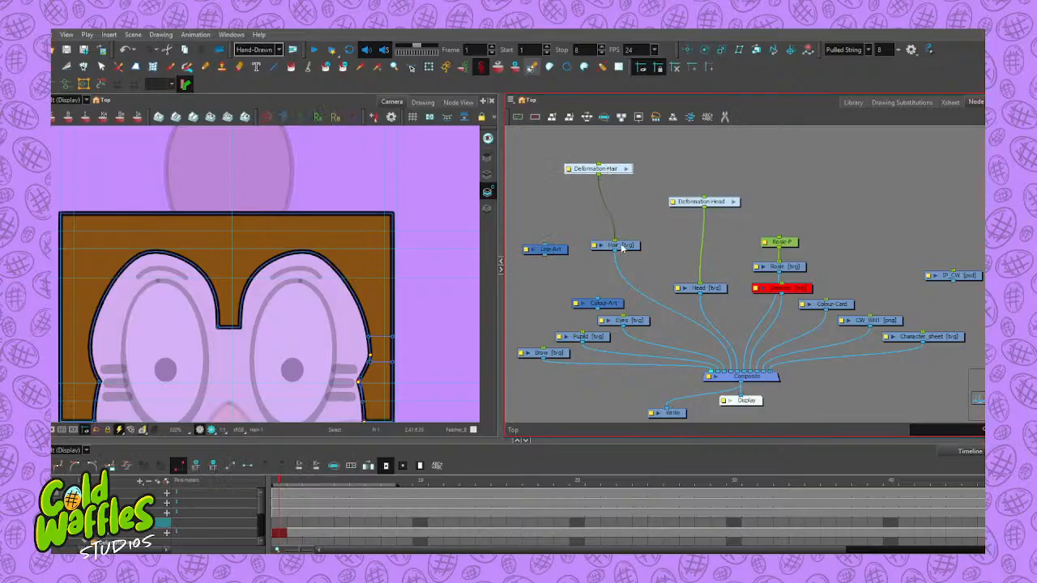
{"action": "left_click_drag", "start_coordinate": [621, 250], "coordinate": [604, 212]}
{"action": "left_click_drag", "start_coordinate": [547, 248], "coordinate": [598, 214]}
{"action": "left_click_drag", "start_coordinate": [607, 308], "coordinate": [599, 214]}
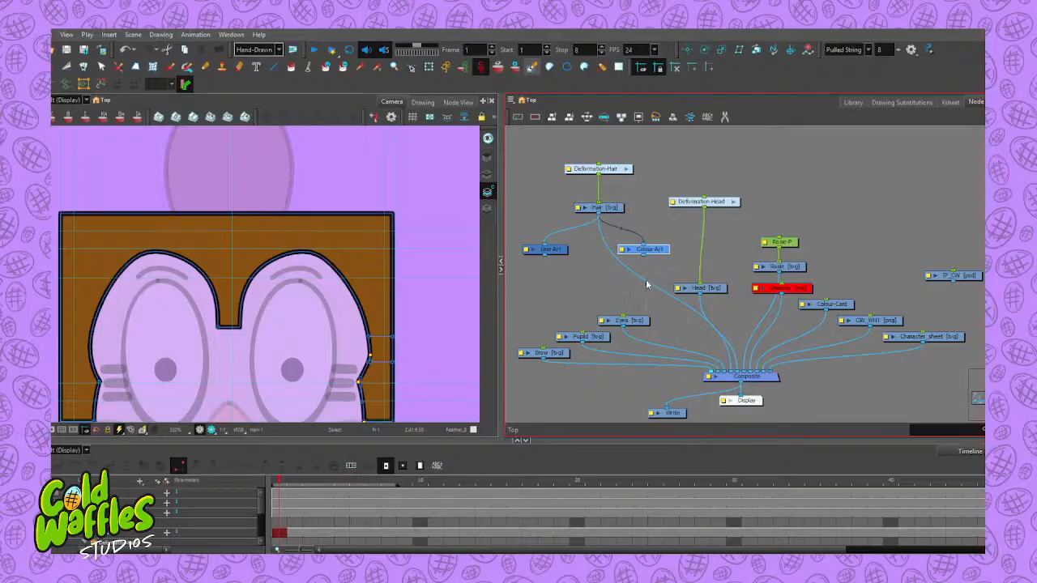
Feed the hair's Colour-Art into the Composite in place of the direct Hair connection, and activate the Transform tool with nothing selected
{"action": "left_click_drag", "start_coordinate": [716, 291], "coordinate": [730, 255]}
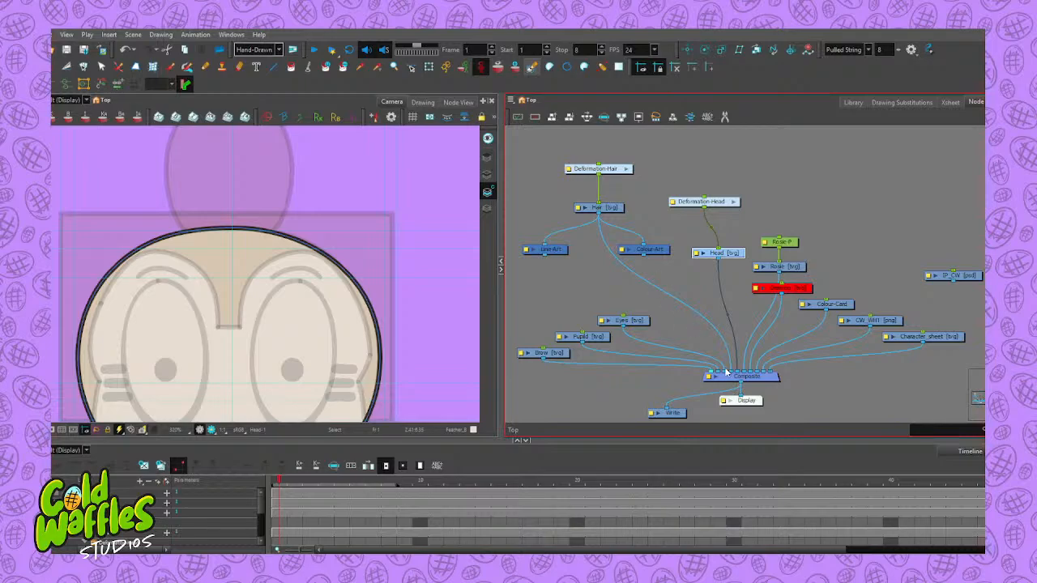
{"action": "mouse_move", "coordinate": [730, 370]}
{"action": "left_mouse_down"}
{"action": "mouse_move", "coordinate": [654, 281]}
{"action": "mouse_move", "coordinate": [713, 342]}
{"action": "mouse_move", "coordinate": [720, 365]}
{"action": "mouse_move", "coordinate": [729, 362]}
{"action": "left_mouse_up"}
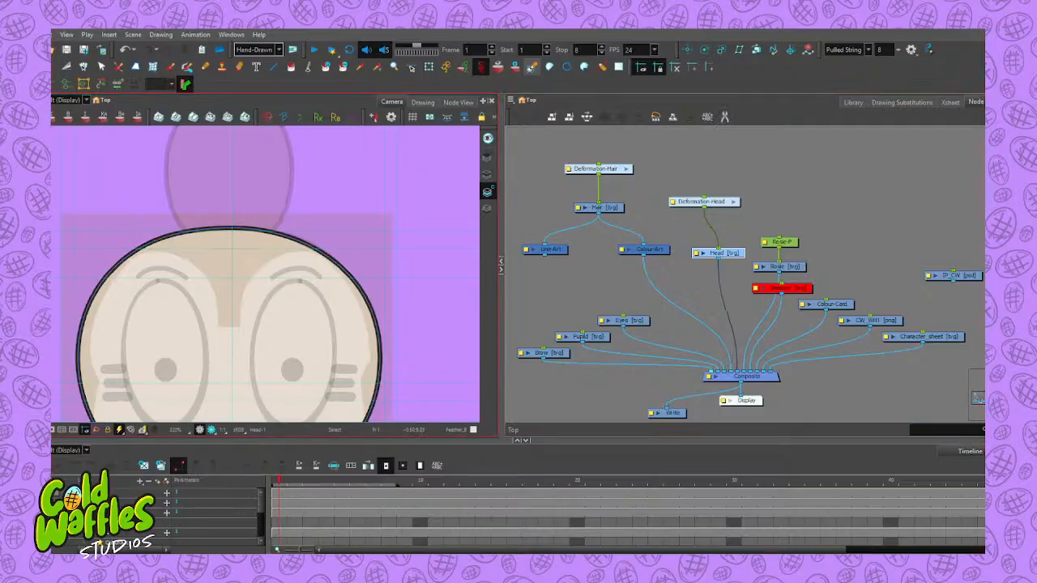
{"action": "left_click", "coordinate": [429, 68]}
{"action": "left_click", "coordinate": [536, 181]}
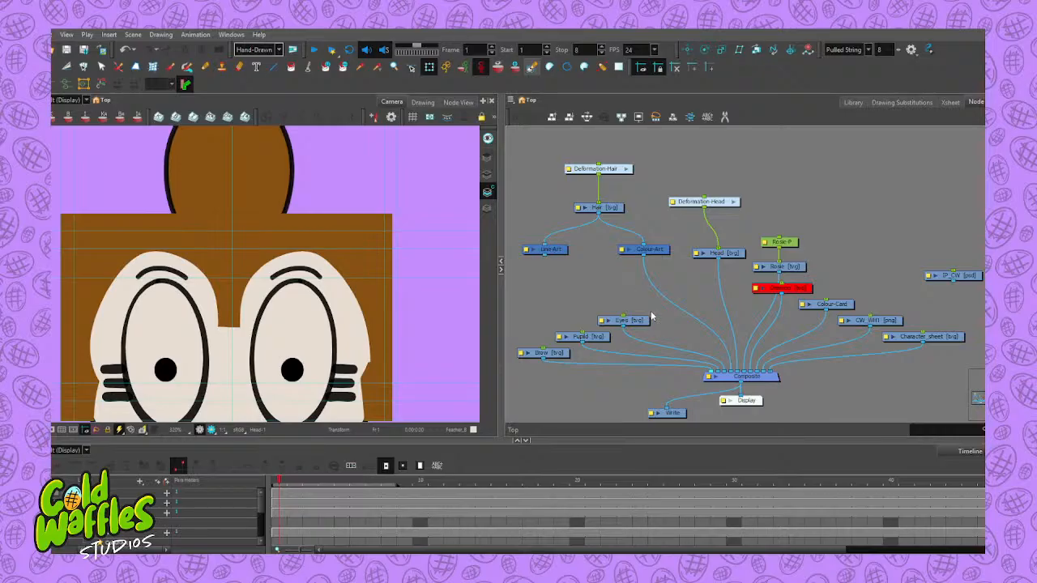
Insert a Cutter between the hair's Colour-Art and the Composite, and connect Head to the Cutter's matte port
{"action": "key", "text": "ctrl+z"}
{"action": "left_click_drag", "start_coordinate": [658, 278], "coordinate": [670, 297]}
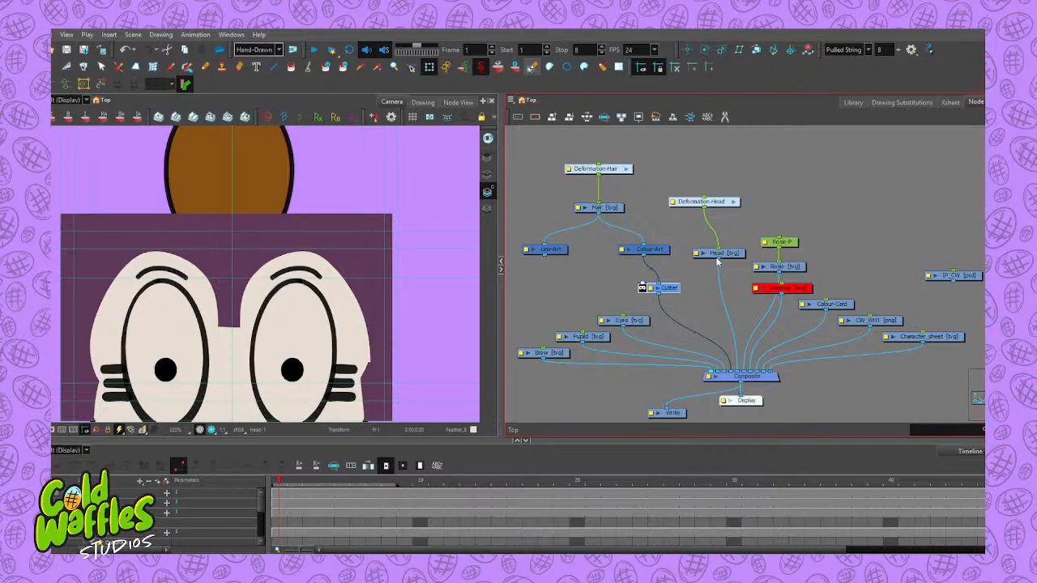
{"action": "left_click_drag", "start_coordinate": [717, 259], "coordinate": [661, 282]}
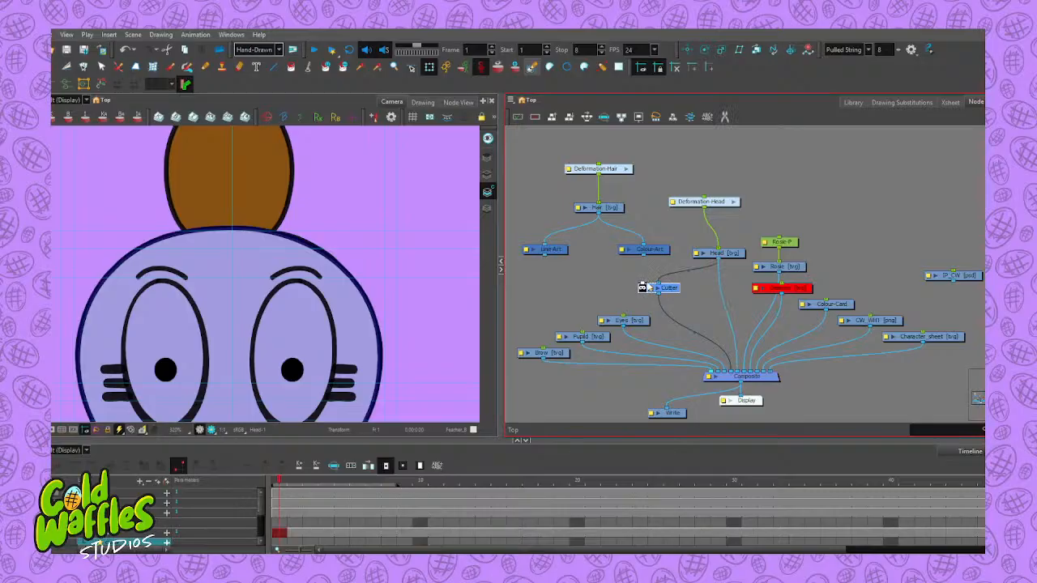
{"action": "left_click_drag", "start_coordinate": [644, 286], "coordinate": [641, 285]}
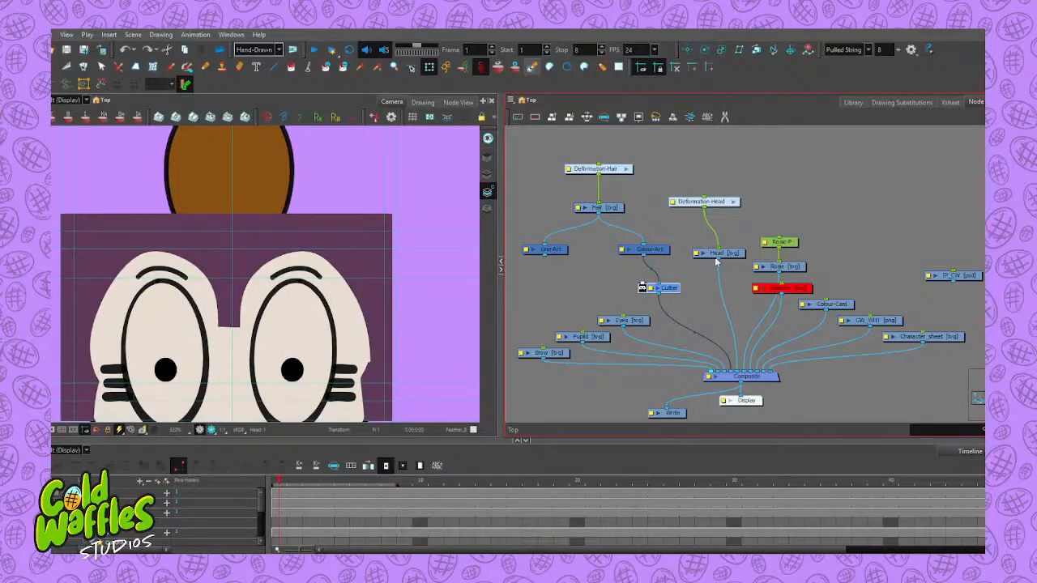
{"action": "left_click_drag", "start_coordinate": [717, 261], "coordinate": [642, 288]}
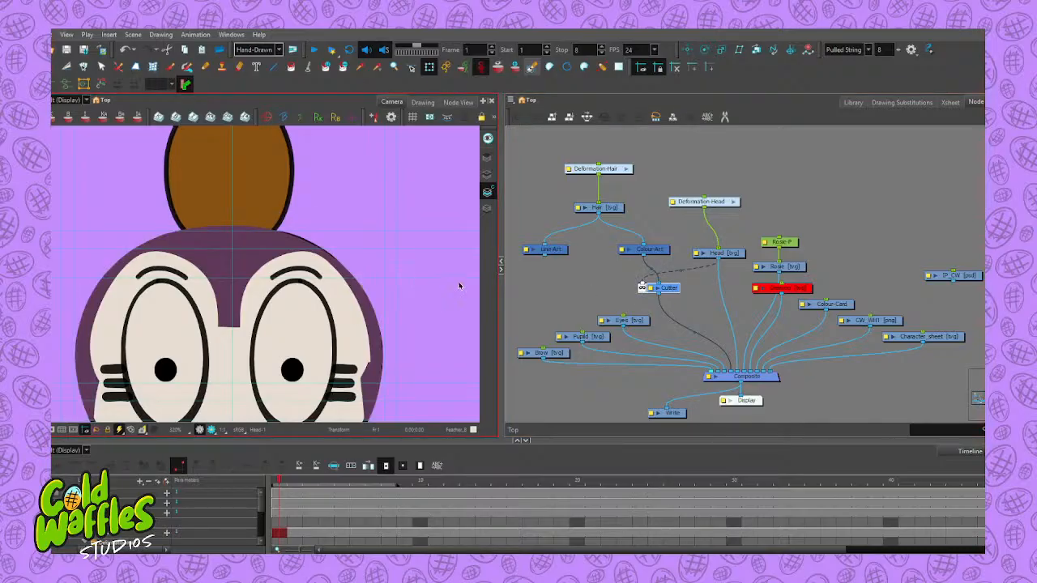
Duplicate the Line-Art node beside the Cutter and redirect the Head connection from the Cutter's matte port to the copy
{"action": "left_click", "coordinate": [556, 252]}
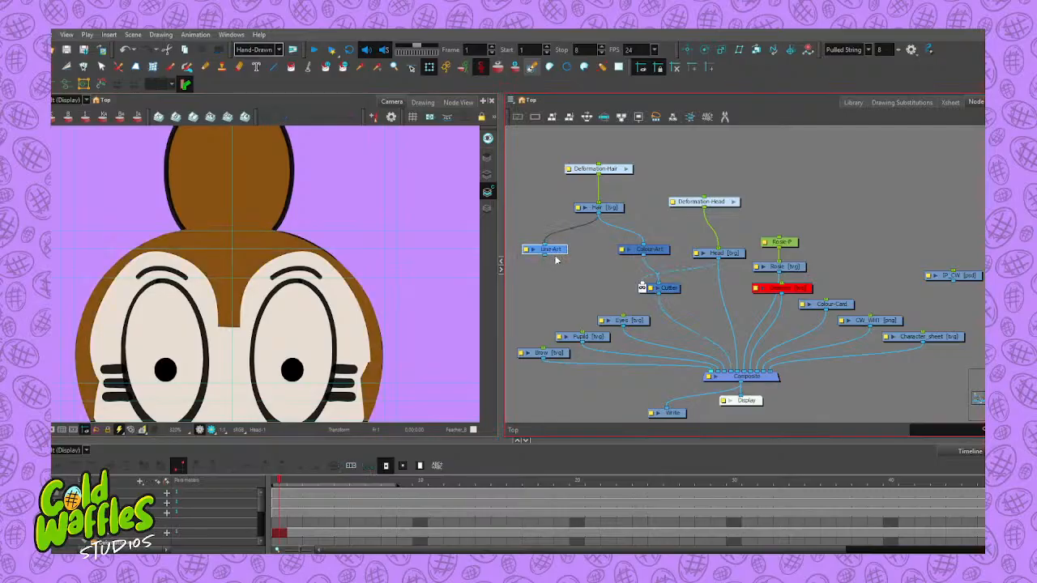
{"action": "key", "text": "ctrl+c"}
{"action": "key", "text": "ctrl+v"}
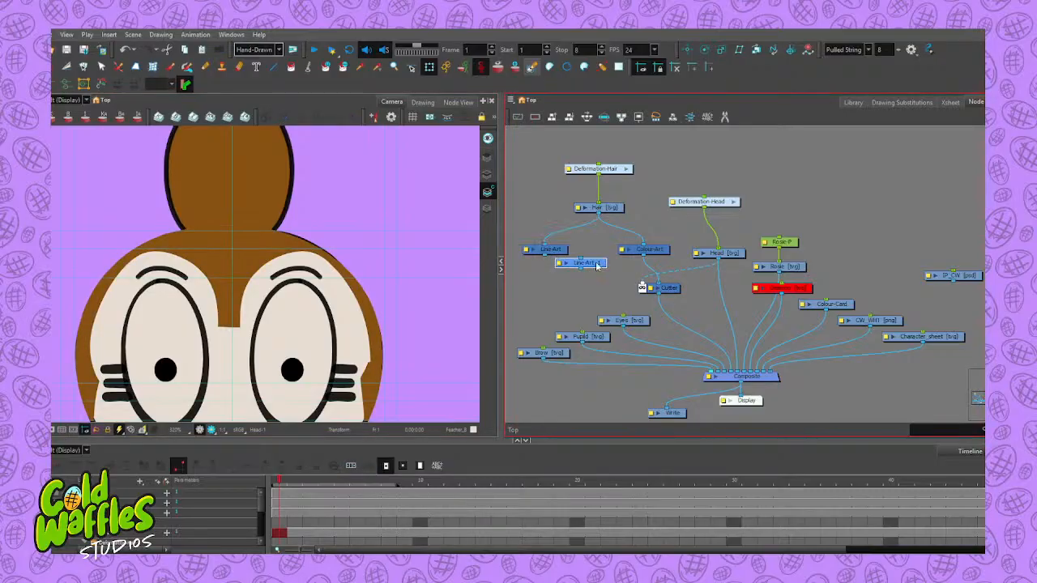
{"action": "scroll", "coordinate": [596, 264], "scroll_direction": "up", "scroll_amount": 2}
{"action": "left_click_drag", "start_coordinate": [597, 264], "coordinate": [743, 283]}
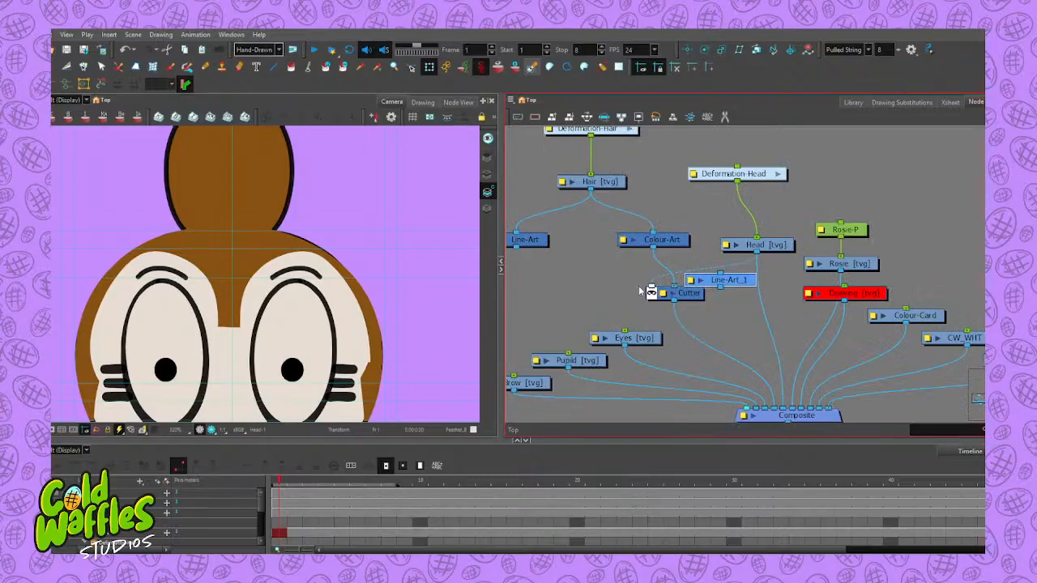
{"action": "left_click_drag", "start_coordinate": [652, 287], "coordinate": [720, 273]}
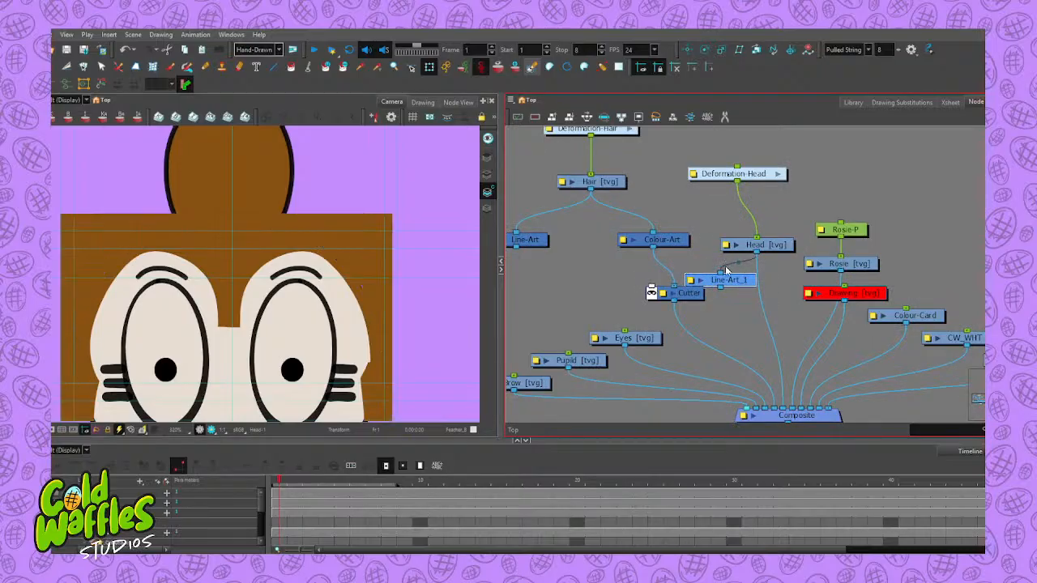
Duplicate the hair's Colour-Art node and place the copy beside the head's line art node
{"action": "left_click", "coordinate": [669, 244]}
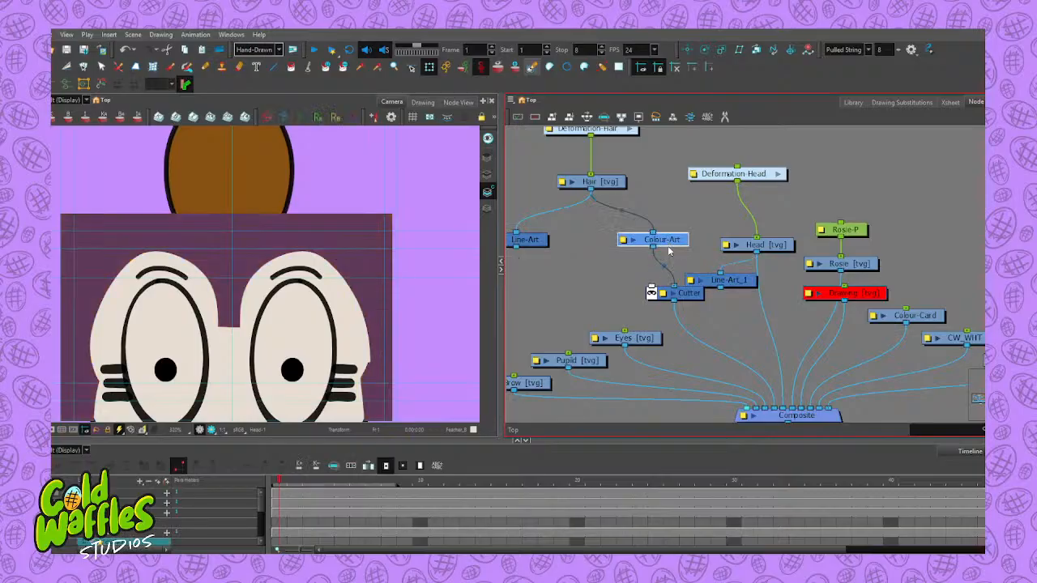
{"action": "key", "text": "ctrl+v"}
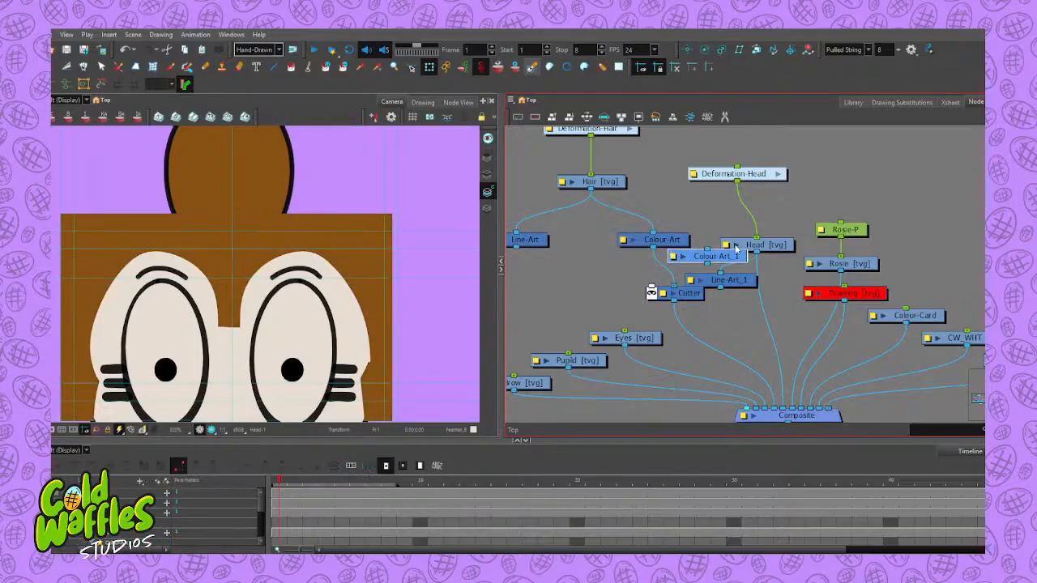
{"action": "left_click_drag", "start_coordinate": [732, 258], "coordinate": [796, 295]}
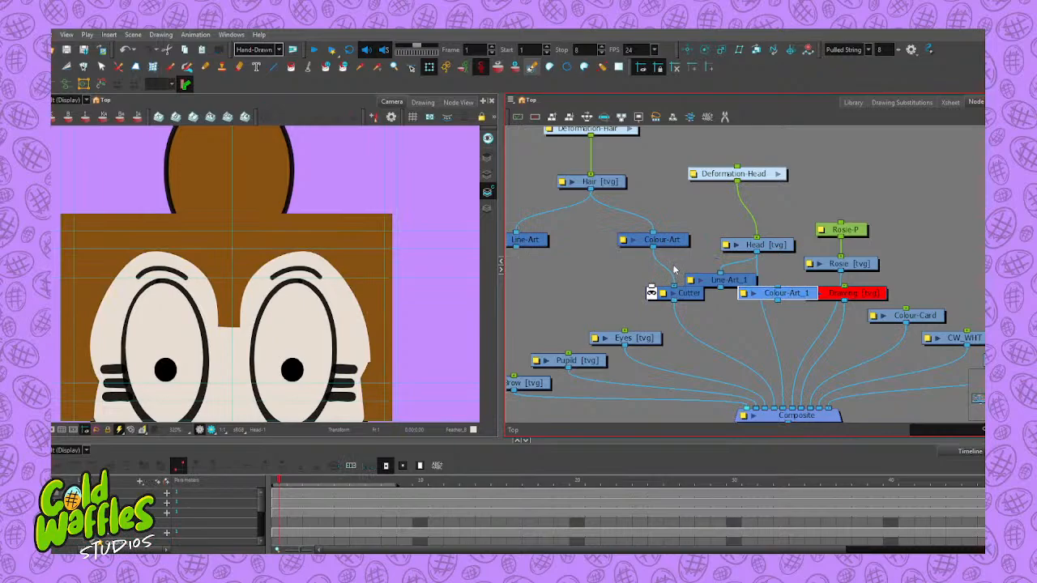
Move the Cutter away from the head's art nodes, and raise Deformation-Head and Head to make room beneath them
{"action": "scroll", "coordinate": [670, 274], "scroll_direction": "down", "scroll_amount": 2}
{"action": "left_click_drag", "start_coordinate": [687, 293], "coordinate": [639, 284]}
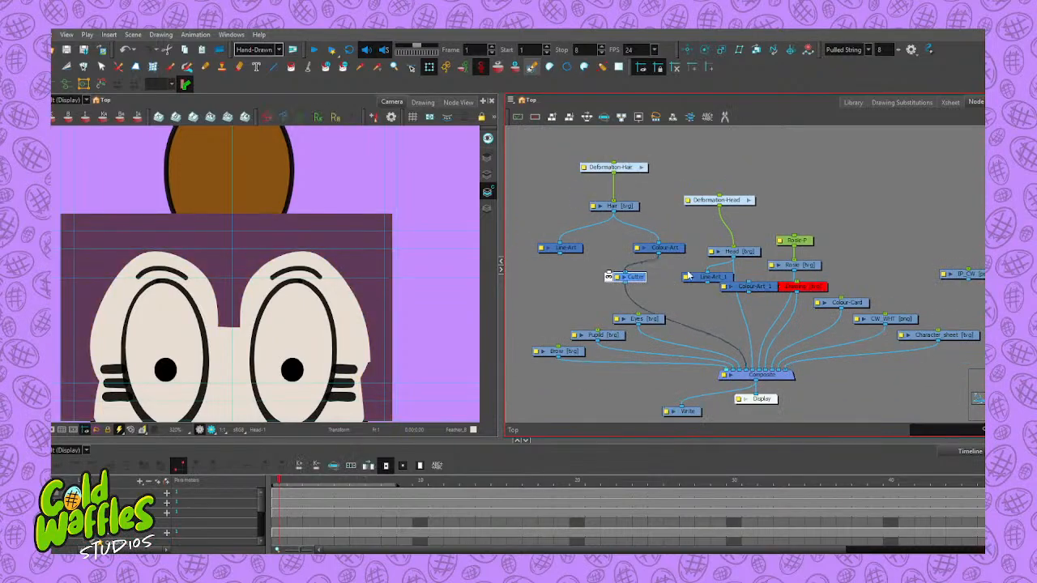
{"action": "left_click", "coordinate": [745, 250]}
{"action": "left_click_drag", "start_coordinate": [745, 250], "coordinate": [749, 167]}
{"action": "left_click_drag", "start_coordinate": [739, 239], "coordinate": [746, 196]}
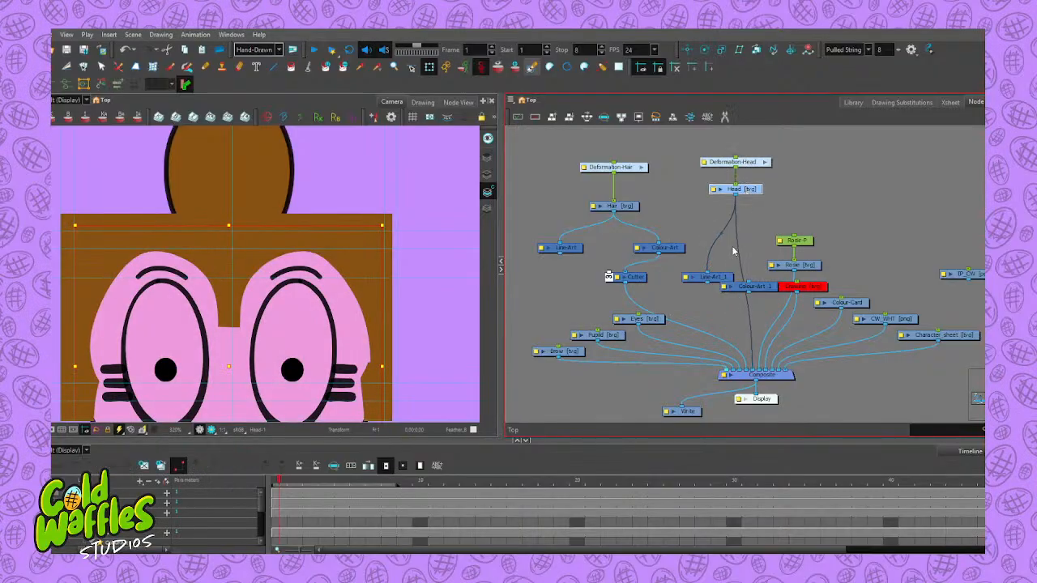
Arrange Line-Art_1 and Colour-Art_1 side by side under Head with both connected to it, and centre Head and Deformation-Head above them
{"action": "left_click", "coordinate": [721, 277]}
{"action": "left_click_drag", "start_coordinate": [713, 273], "coordinate": [690, 225]}
{"action": "left_click_drag", "start_coordinate": [755, 292], "coordinate": [768, 232]}
{"action": "left_click_drag", "start_coordinate": [746, 192], "coordinate": [742, 197]}
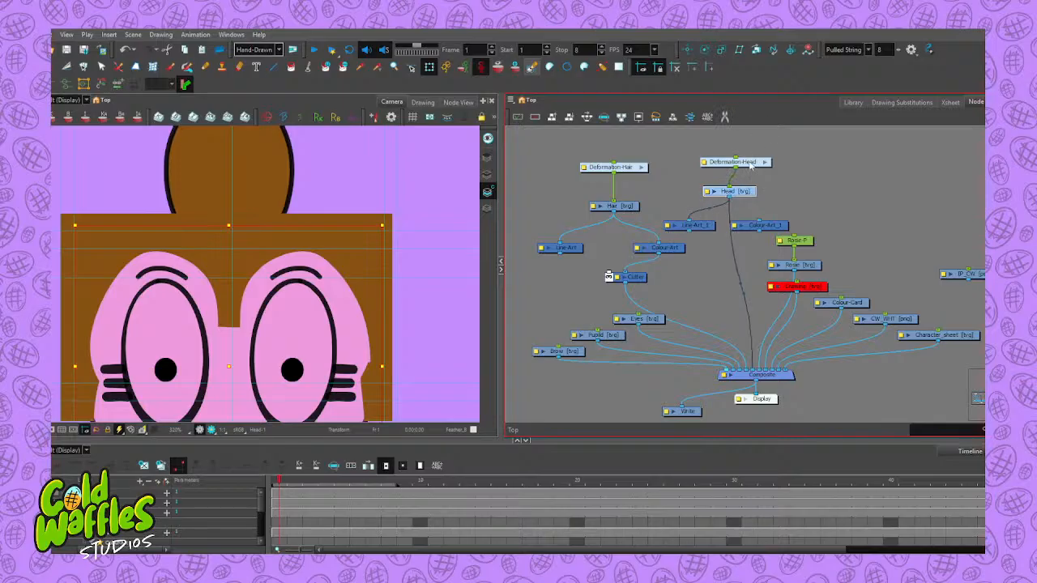
{"action": "left_click_drag", "start_coordinate": [752, 161], "coordinate": [736, 145]}
{"action": "left_click_drag", "start_coordinate": [729, 192], "coordinate": [726, 184]}
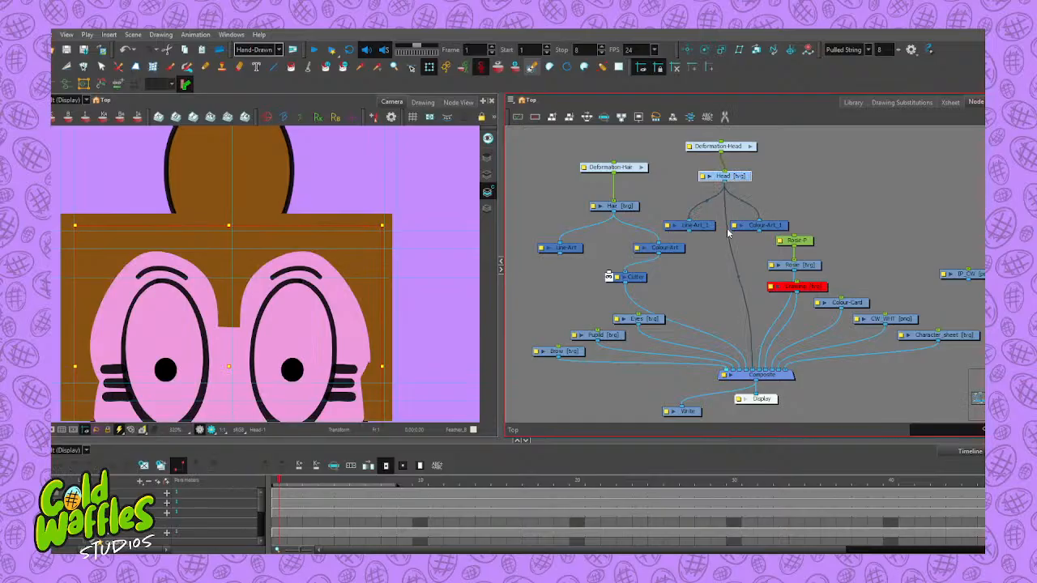
Connect Line-Art_1 and Colour-Art_1 to the Composite in place of the direct Head link, and feed Colour-Art_1 into the Cutter's matte port
{"action": "left_click_drag", "start_coordinate": [691, 231], "coordinate": [750, 372]}
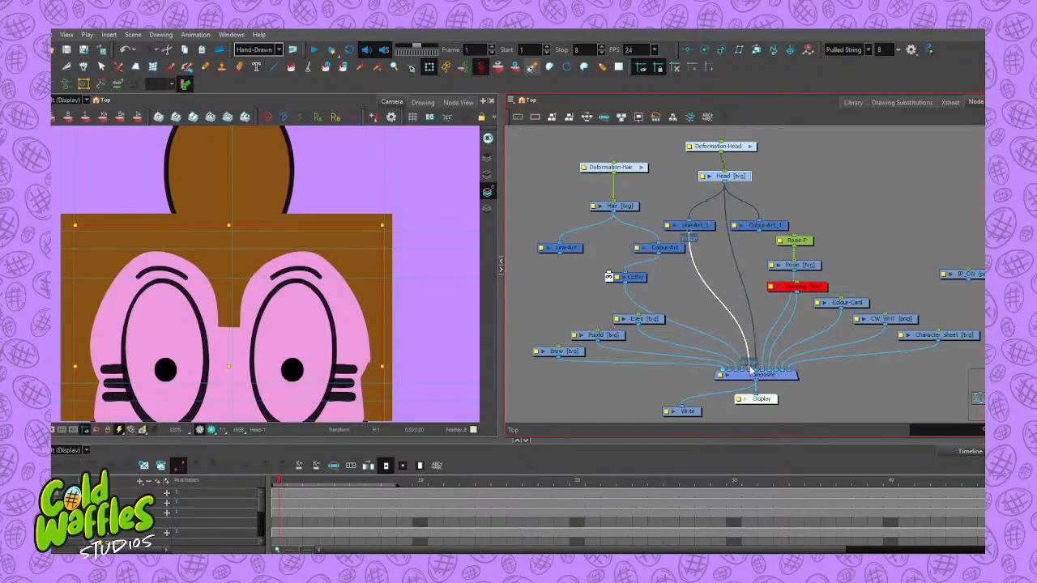
{"action": "left_click_drag", "start_coordinate": [751, 371], "coordinate": [750, 372]}
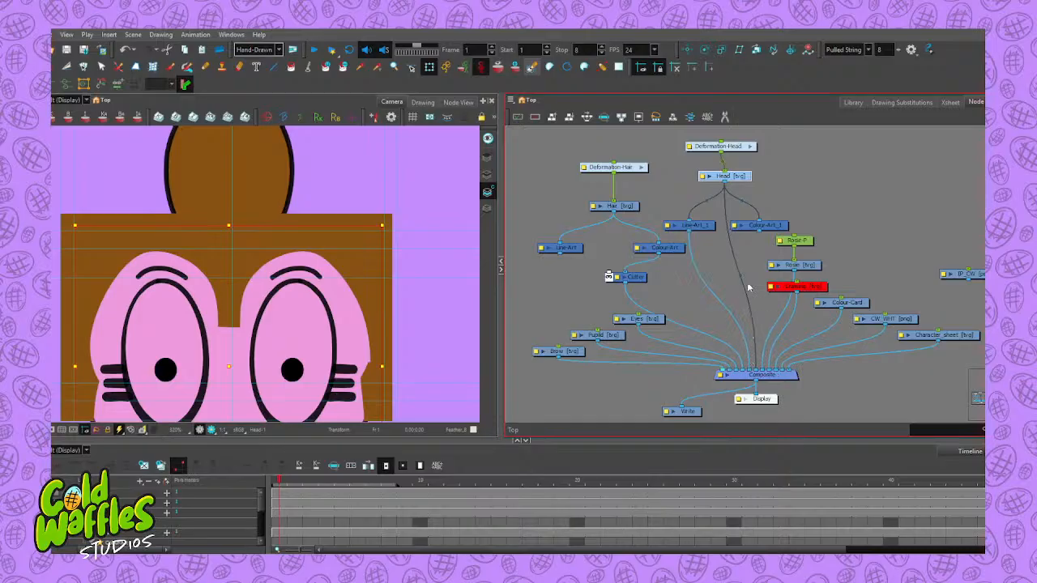
{"action": "left_click_drag", "start_coordinate": [759, 230], "coordinate": [753, 366]}
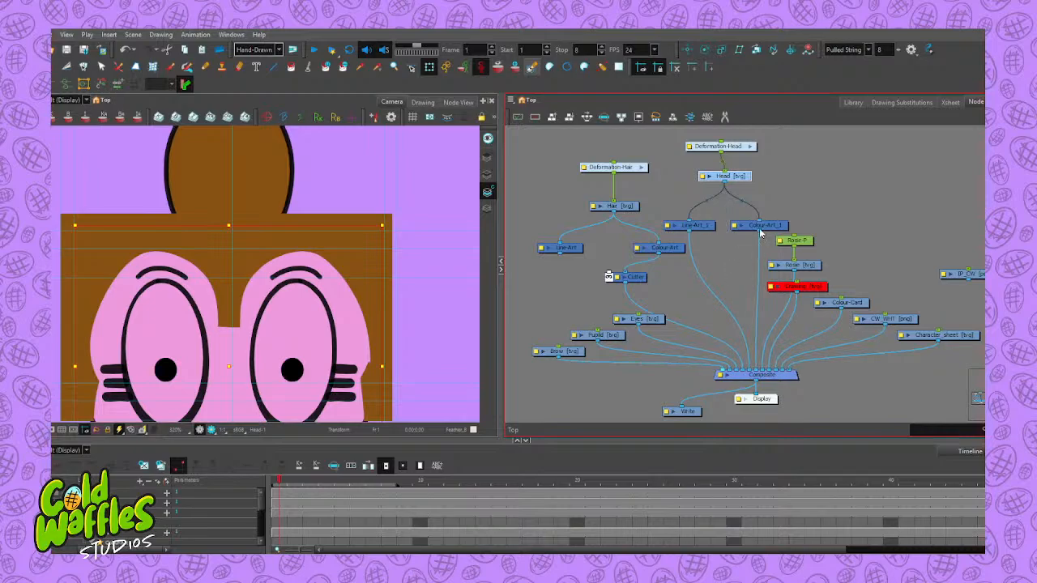
{"action": "left_click_drag", "start_coordinate": [760, 233], "coordinate": [610, 276]}
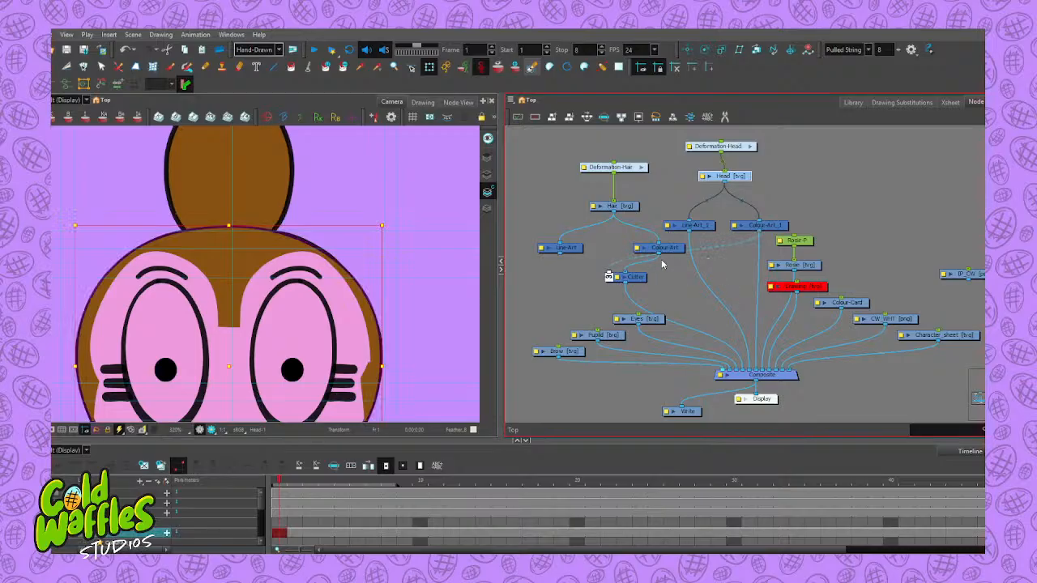
Clear the head selection, check the cut hair on the character, and move the hair's Colour-Art node closer beneath Hair
{"action": "mouse_move", "coordinate": [751, 374]}
{"action": "left_mouse_down"}
{"action": "mouse_move", "coordinate": [747, 350]}
{"action": "mouse_move", "coordinate": [744, 371]}
{"action": "left_mouse_up"}
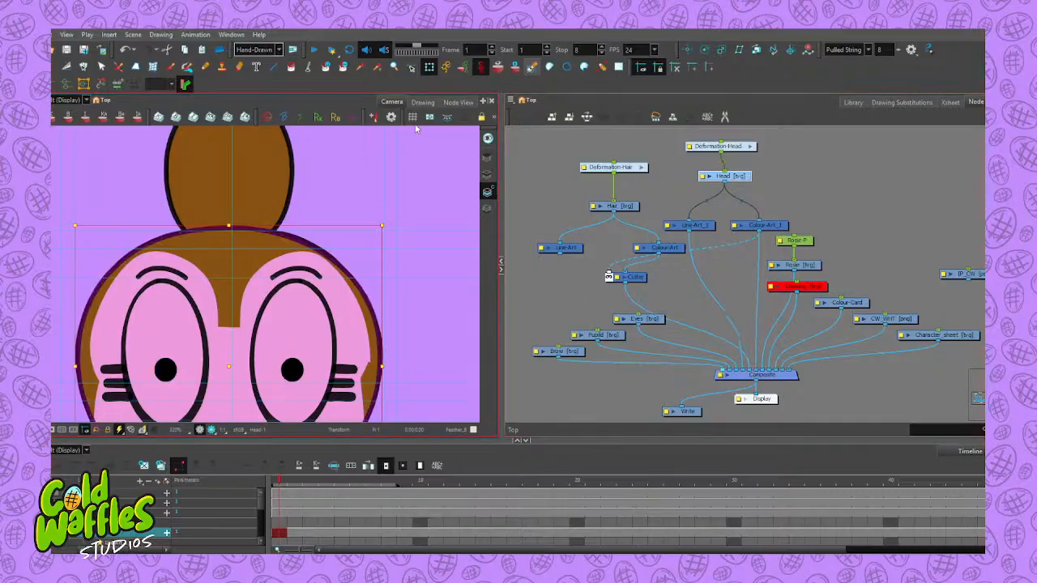
{"action": "left_click", "coordinate": [376, 193]}
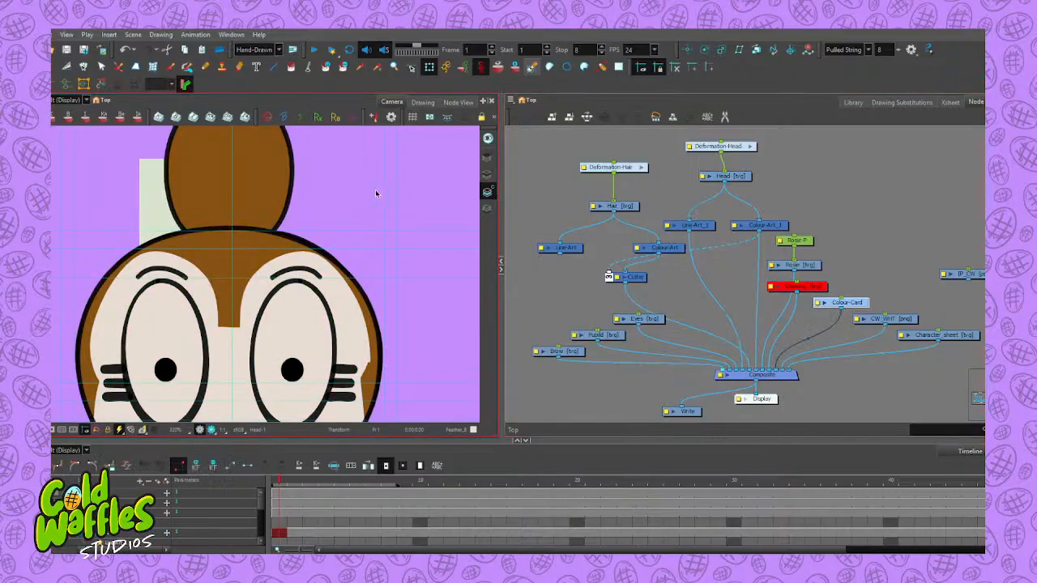
{"action": "scroll", "coordinate": [313, 197], "scroll_direction": "down", "scroll_amount": 5}
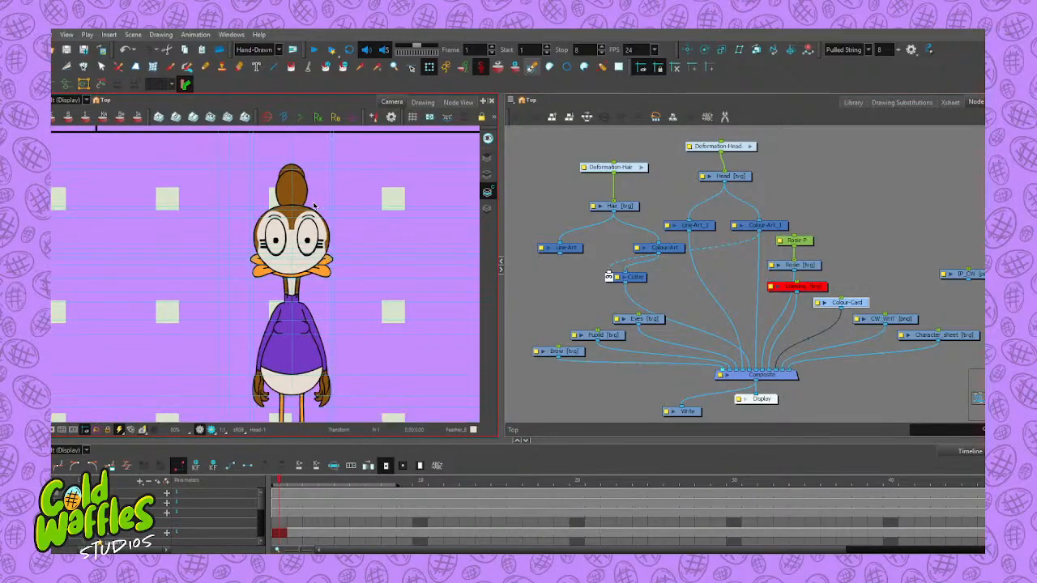
{"action": "scroll", "coordinate": [314, 205], "scroll_direction": "up", "scroll_amount": 5}
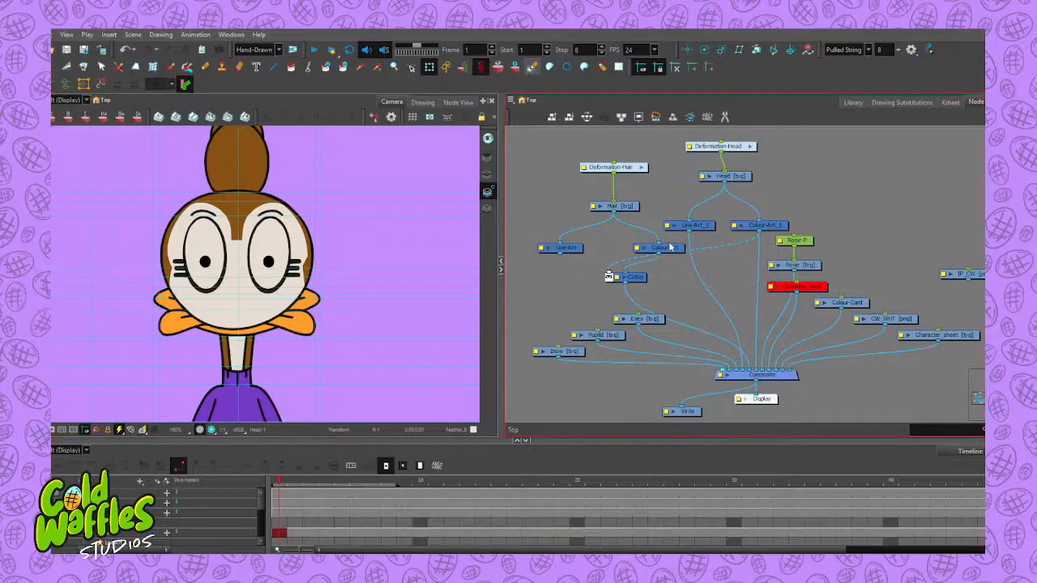
{"action": "mouse_move", "coordinate": [673, 251]}
{"action": "left_mouse_down"}
{"action": "mouse_move", "coordinate": [645, 245]}
{"action": "mouse_move", "coordinate": [662, 241]}
{"action": "left_mouse_up"}
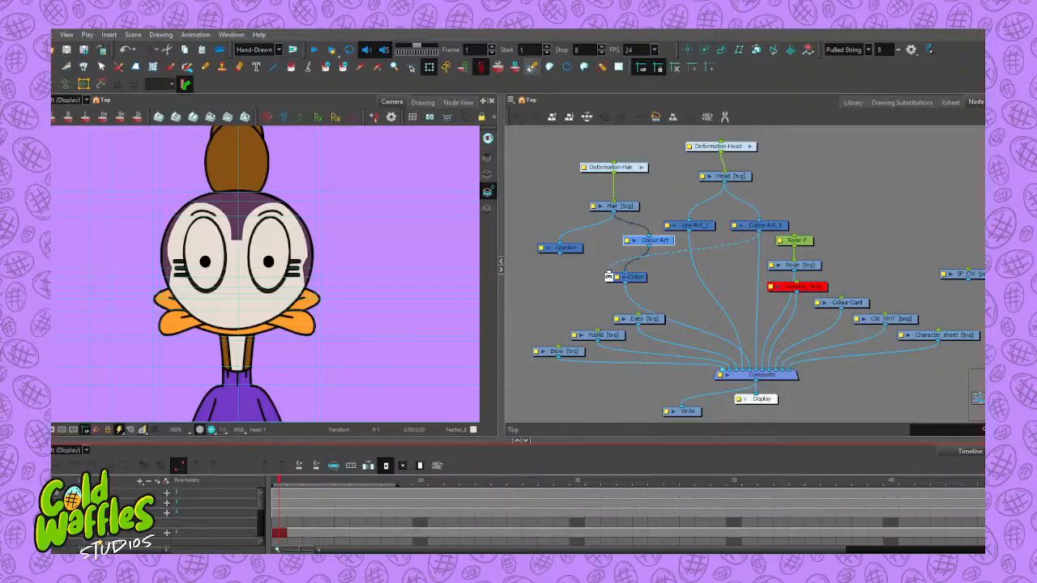
Toggle the Head drawing off and on and examine how the cut hair fits inside the head outline
{"action": "key", "text": "d"}
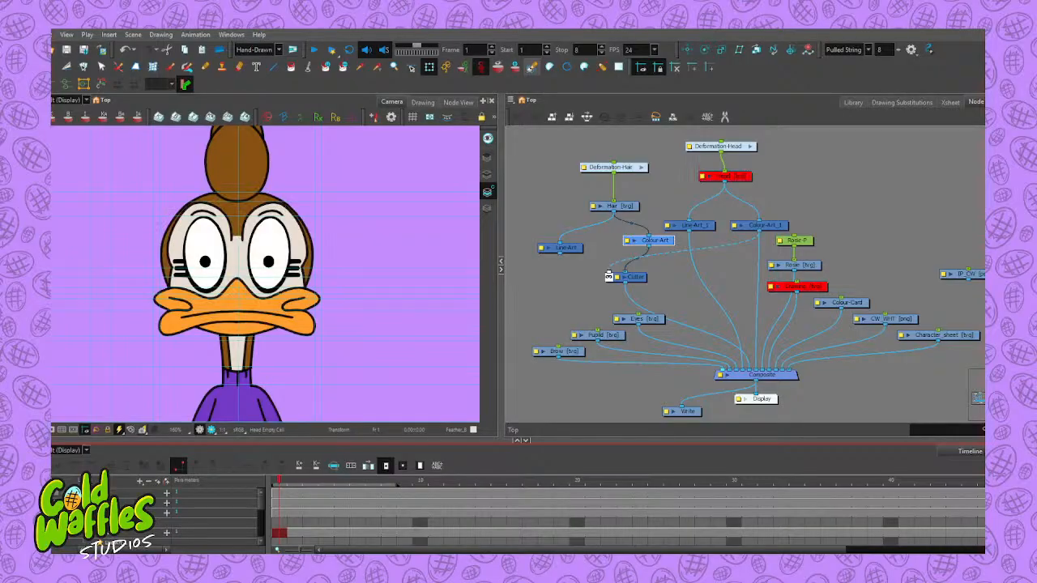
{"action": "key", "text": "d"}
{"action": "key", "text": "d"}
{"action": "key", "text": "d"}
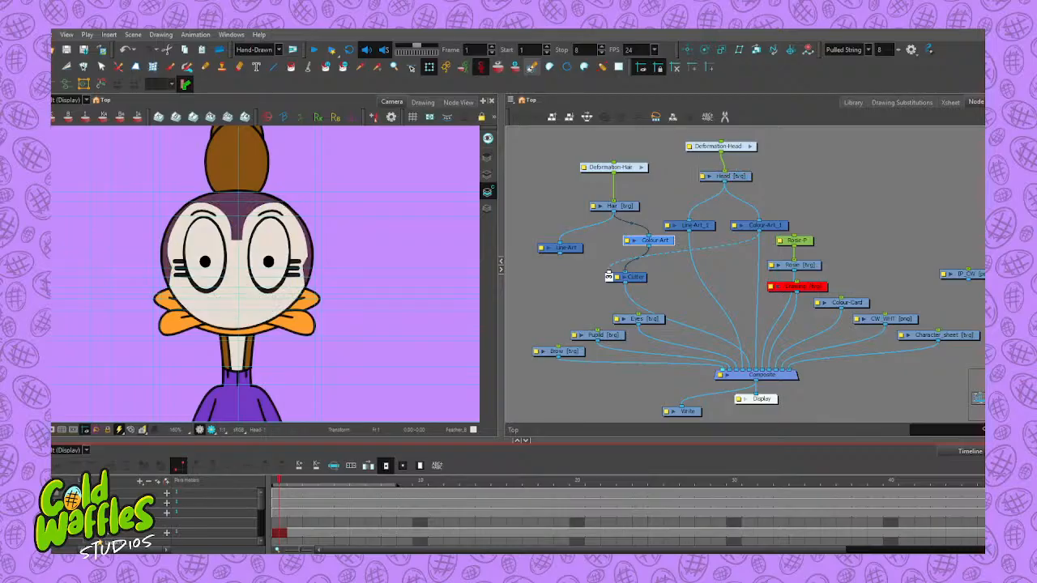
{"action": "key", "text": "d"}
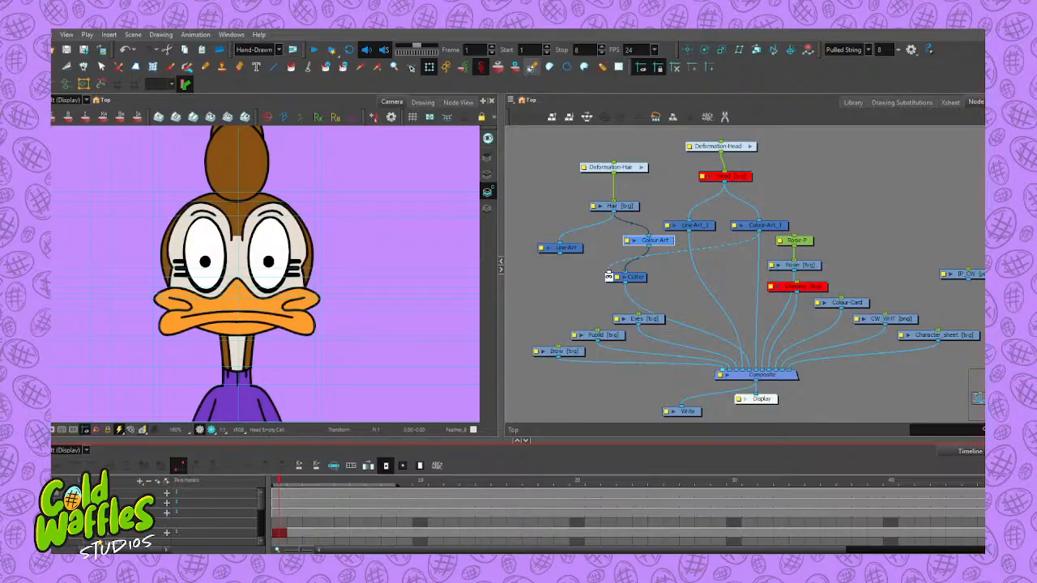
{"action": "key", "text": "d"}
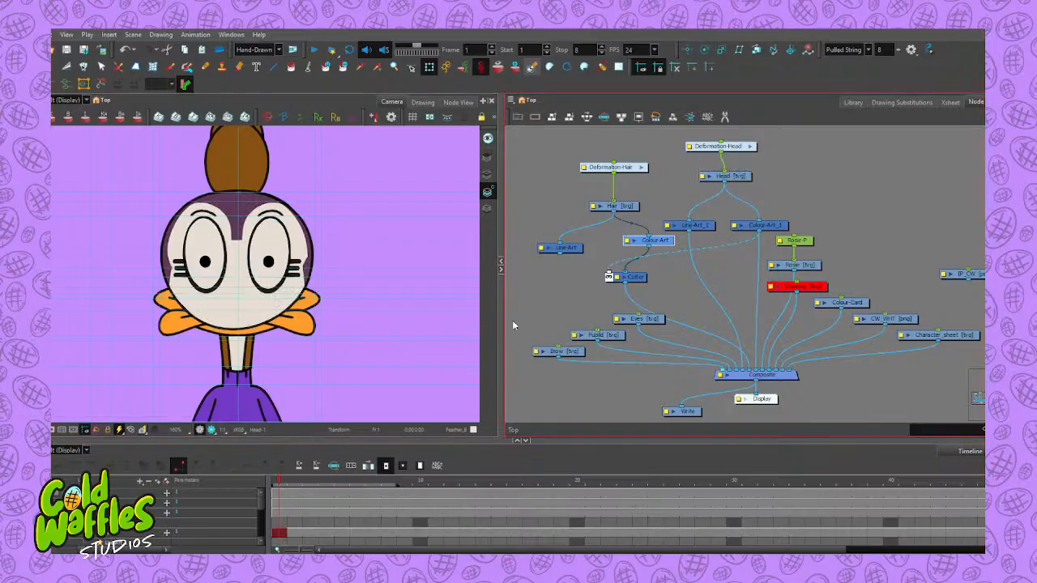
{"action": "left_click", "coordinate": [531, 308]}
{"action": "scroll", "coordinate": [214, 229], "scroll_direction": "up", "scroll_amount": 5}
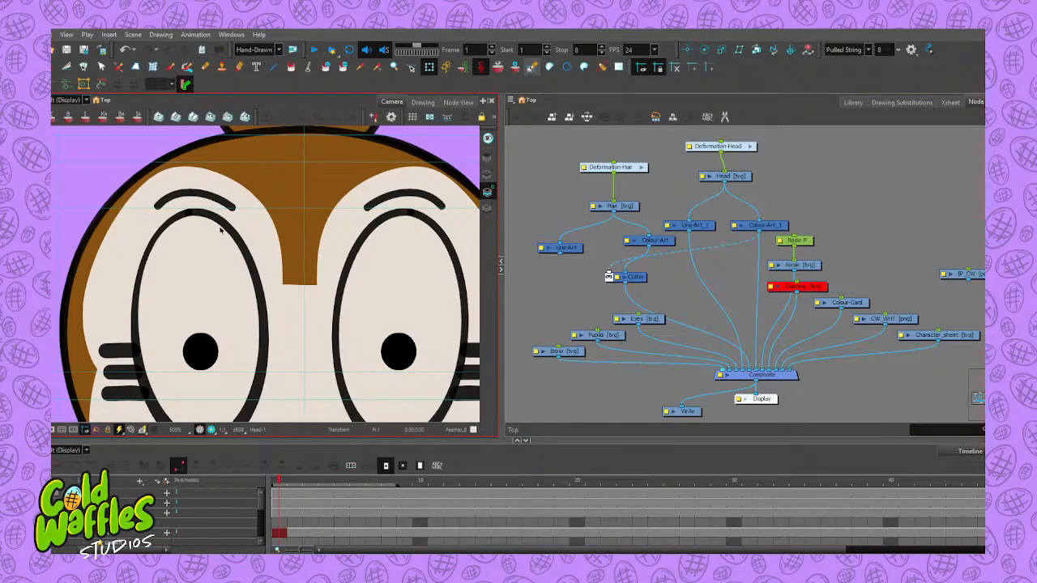
{"action": "scroll", "coordinate": [220, 230], "scroll_direction": "down", "scroll_amount": 4}
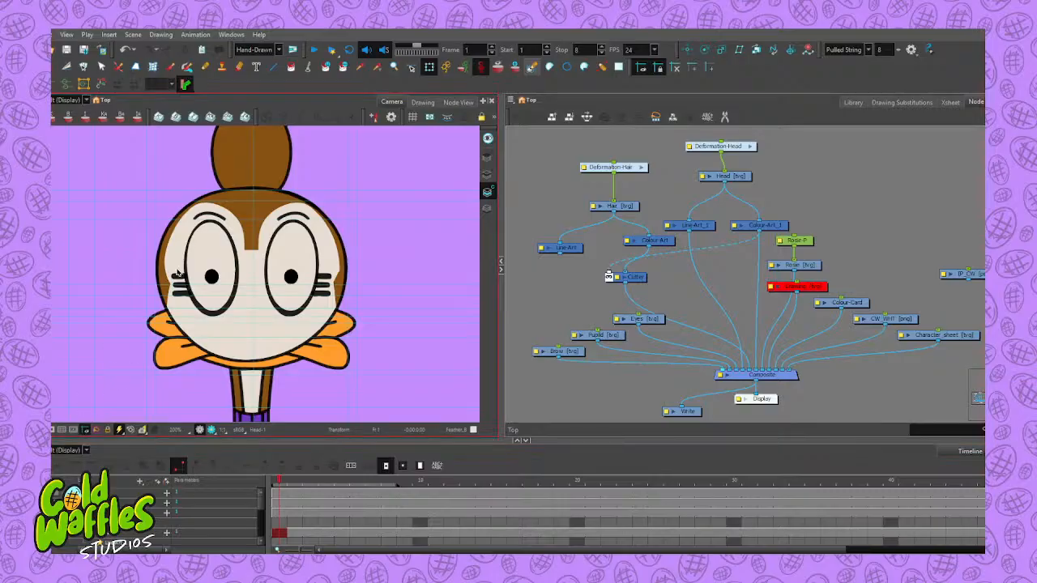
Level the hair's Line-Art with Colour-Art, move Cutter and Eyes apart to make room, and connect Line-Art to the Composite
{"action": "left_click_drag", "start_coordinate": [567, 250], "coordinate": [576, 242]}
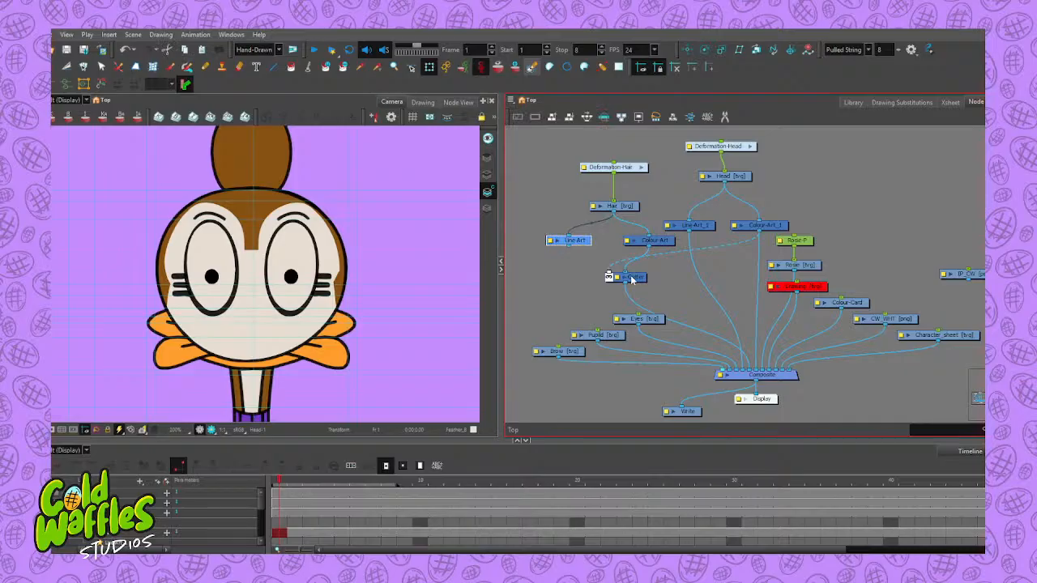
{"action": "left_click_drag", "start_coordinate": [632, 279], "coordinate": [679, 273]}
{"action": "left_click_drag", "start_coordinate": [652, 325], "coordinate": [601, 325]}
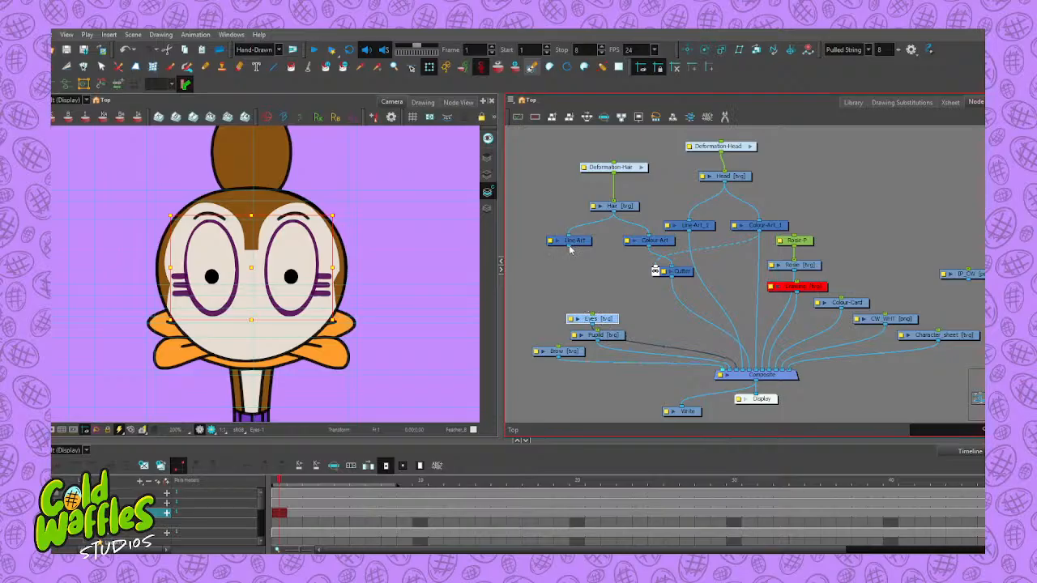
{"action": "left_click_drag", "start_coordinate": [568, 252], "coordinate": [745, 369]}
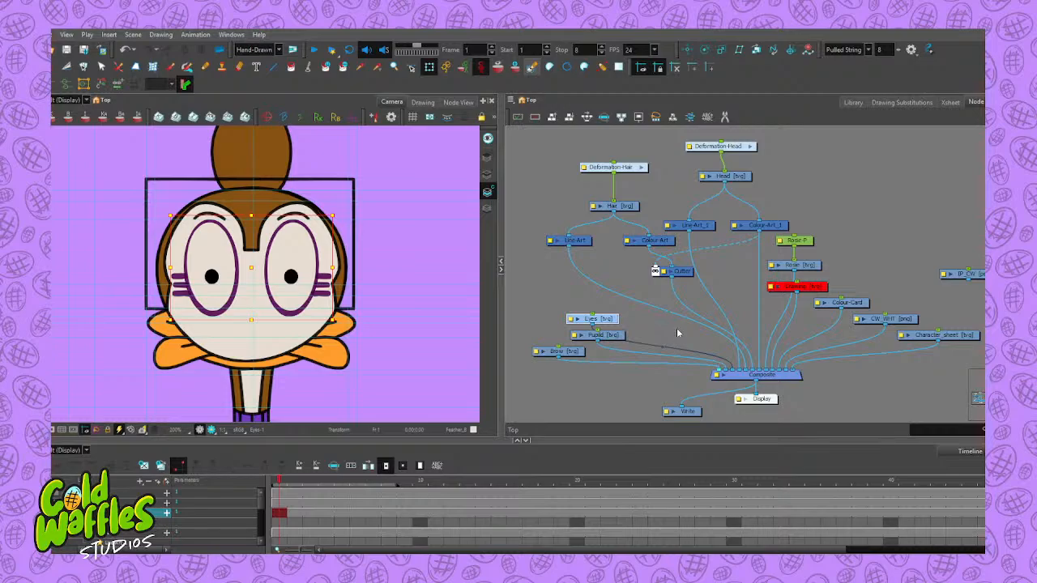
Add a second Cutter between the hair's Line-Art and the Composite, feed Colour-Art_1 into its matte port, and invert it
{"action": "key", "text": "ctrl+j"}
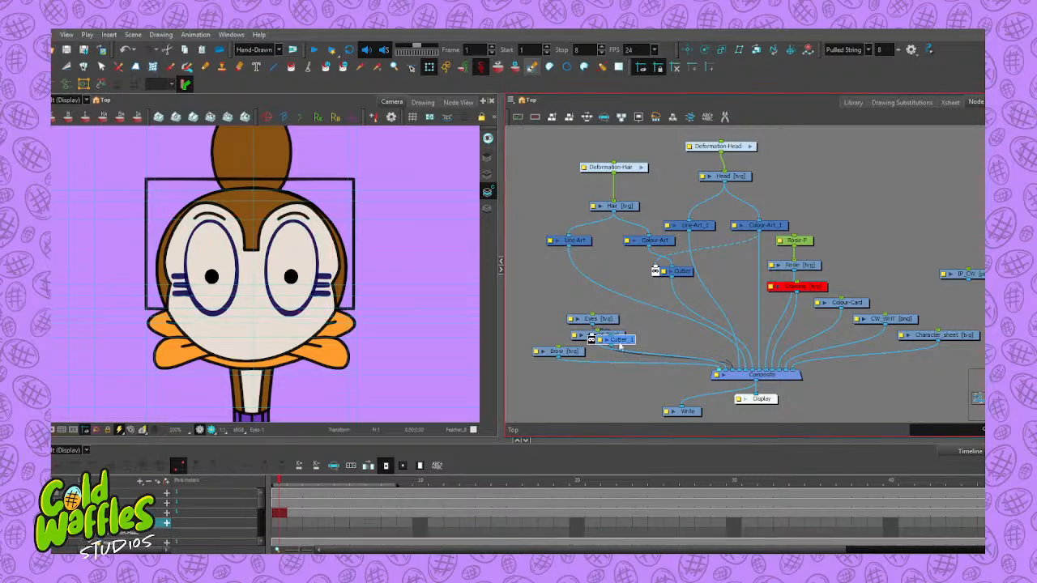
{"action": "left_click_drag", "start_coordinate": [623, 340], "coordinate": [660, 329]}
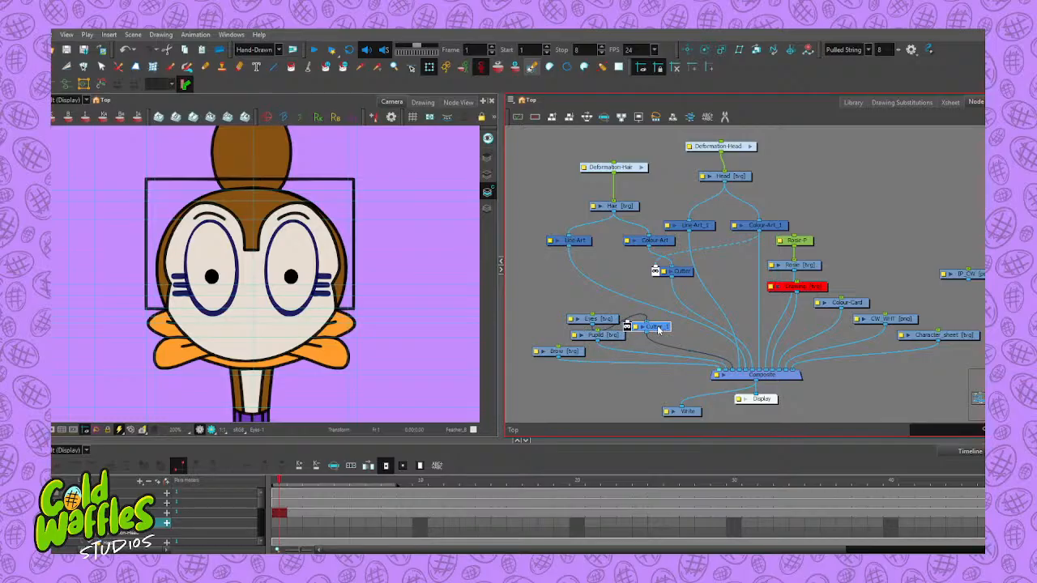
{"action": "left_click_drag", "start_coordinate": [658, 329], "coordinate": [630, 301]}
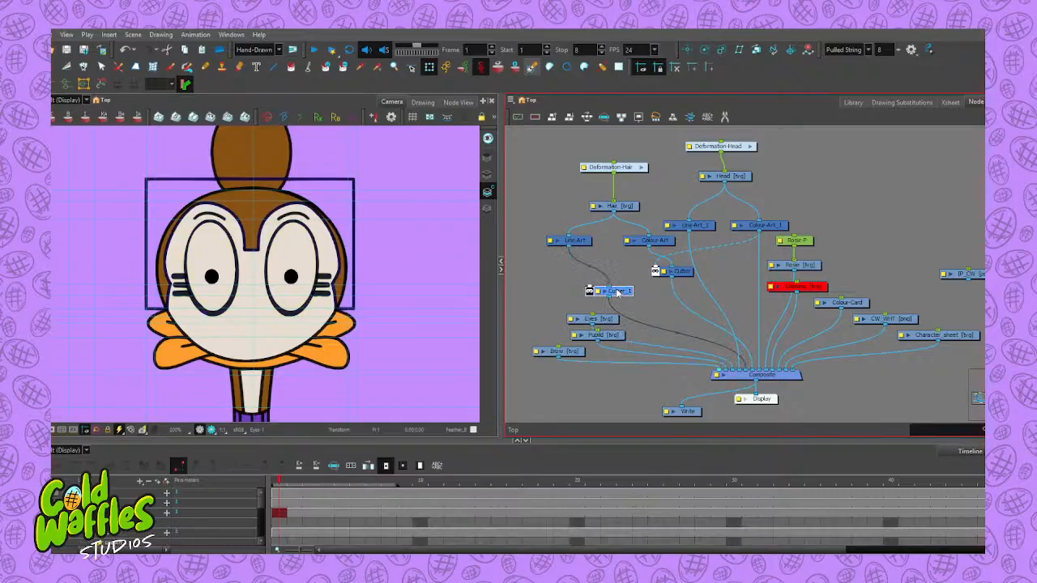
{"action": "left_click_drag", "start_coordinate": [760, 235], "coordinate": [590, 290]}
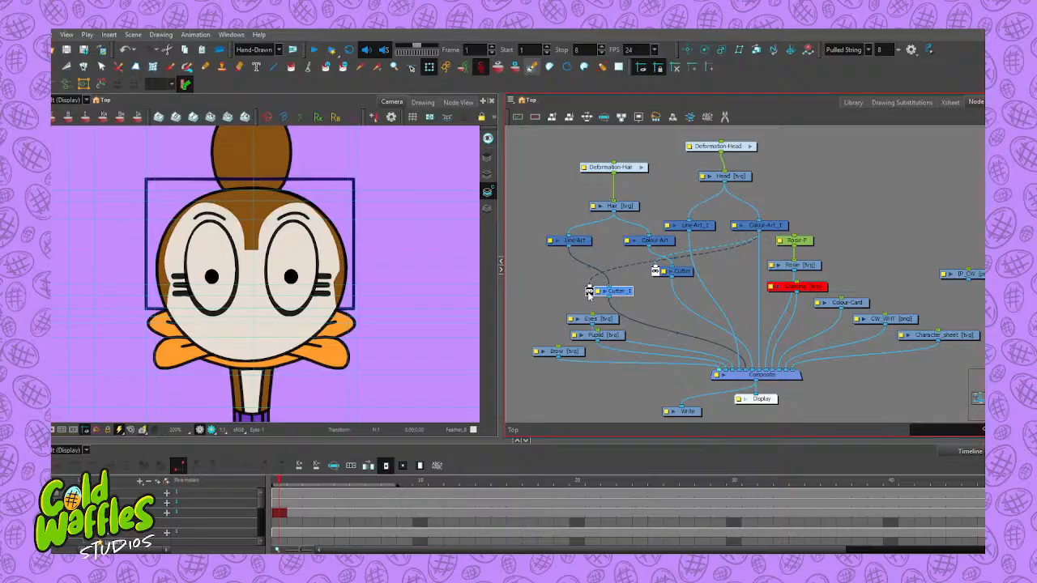
{"action": "left_click", "coordinate": [589, 292]}
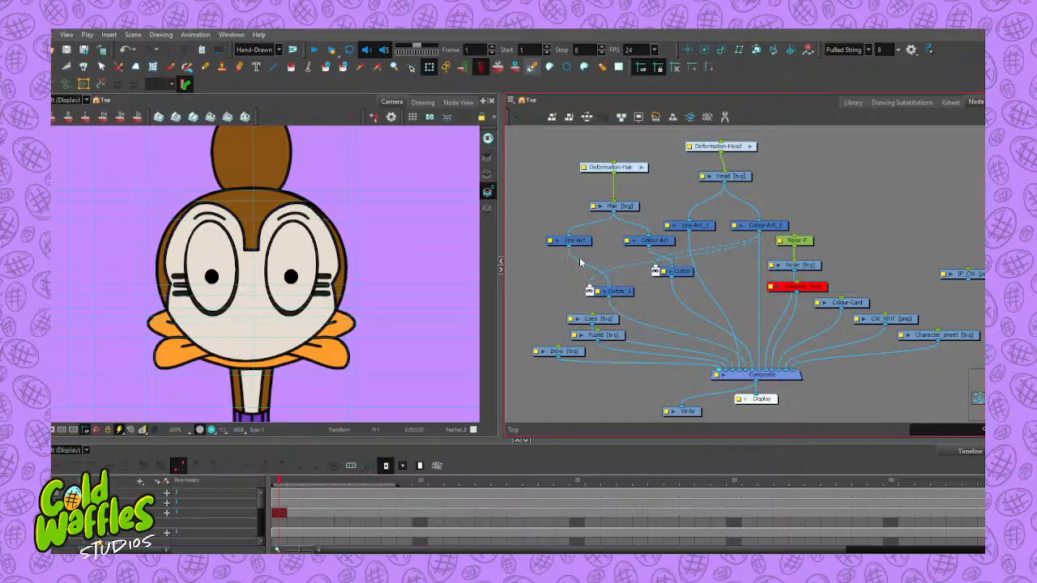
Toggle the hair's Line-Art off and on, and shift Cutter_1 and Hair slightly left to tidy the hair branch
{"action": "left_click", "coordinate": [577, 242]}
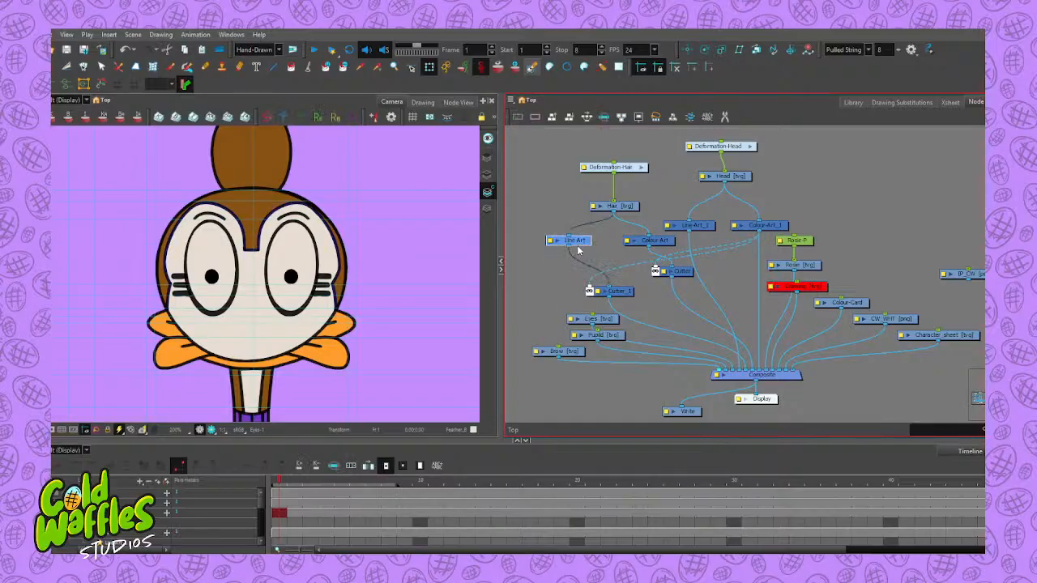
{"action": "key", "text": "d"}
{"action": "key", "text": "d"}
{"action": "left_click_drag", "start_coordinate": [614, 295], "coordinate": [605, 292]}
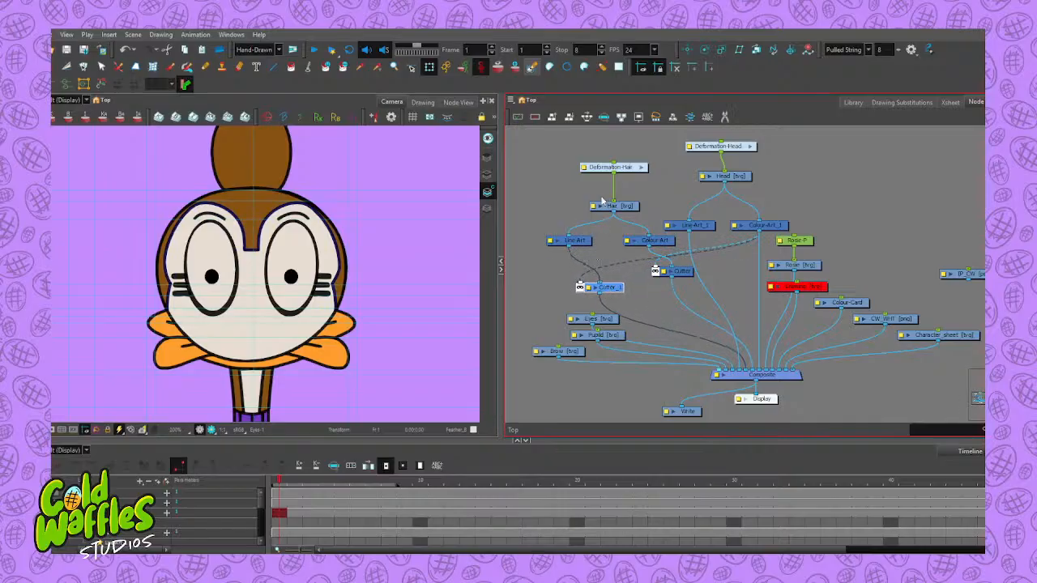
{"action": "left_click", "coordinate": [624, 210]}
{"action": "left_click_drag", "start_coordinate": [618, 212], "coordinate": [617, 212]}
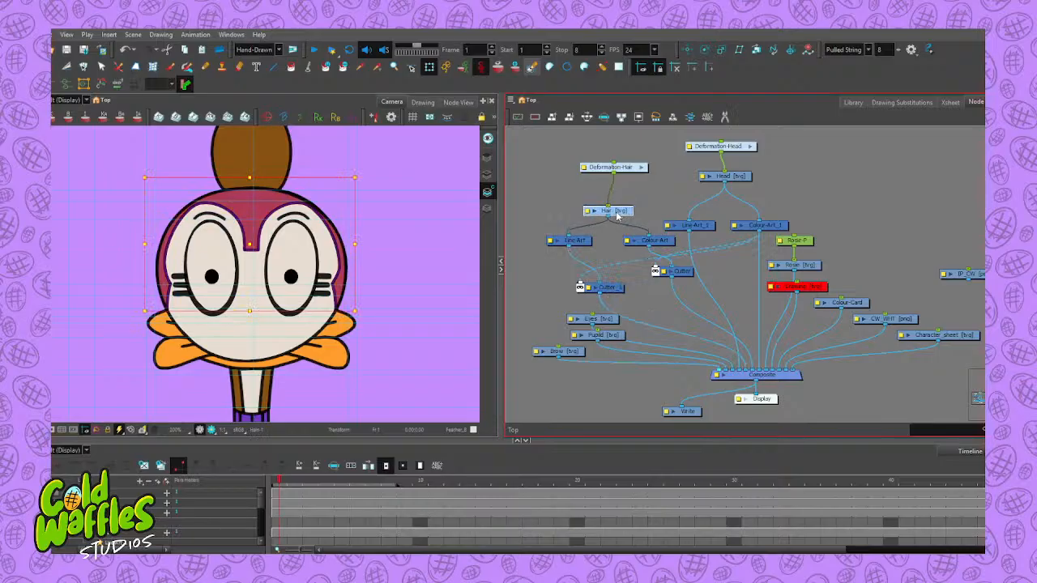
Toggle the Hair drawing off and on for comparison, and disable the hair's Line-Art node
{"action": "key", "text": "d"}
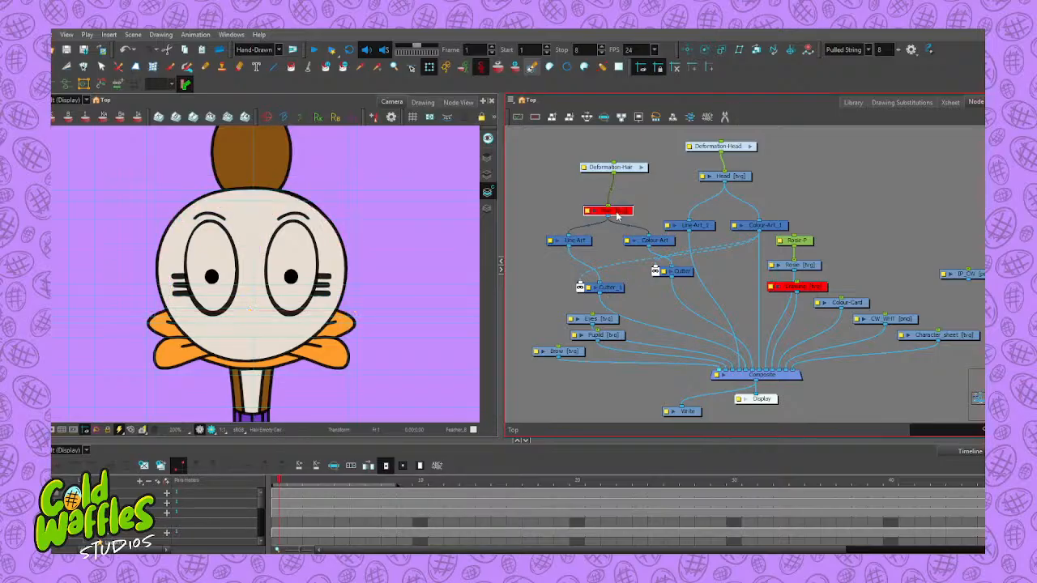
{"action": "key", "text": "d"}
{"action": "left_click", "coordinate": [585, 241]}
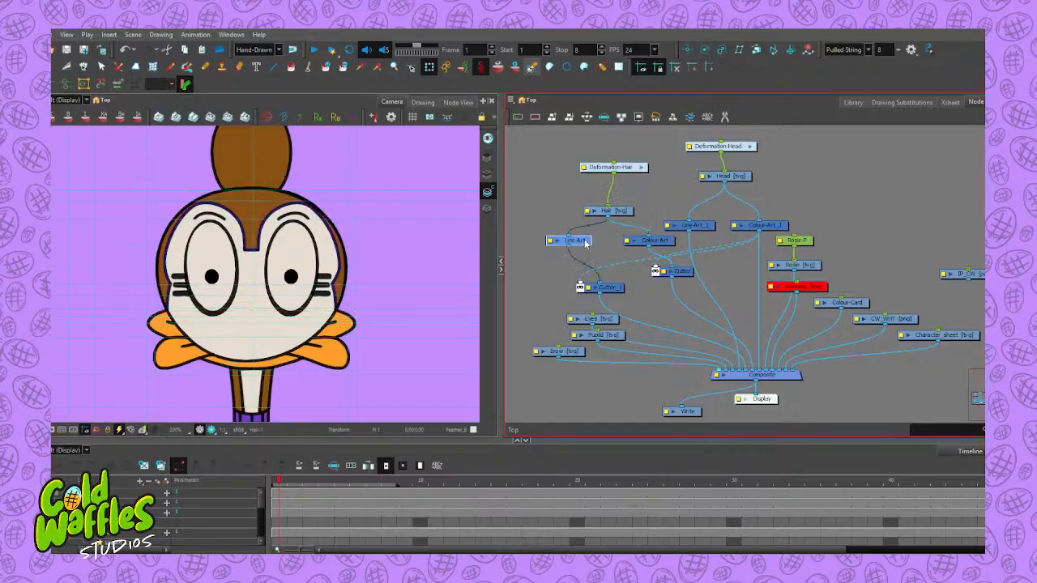
{"action": "key", "text": "d"}
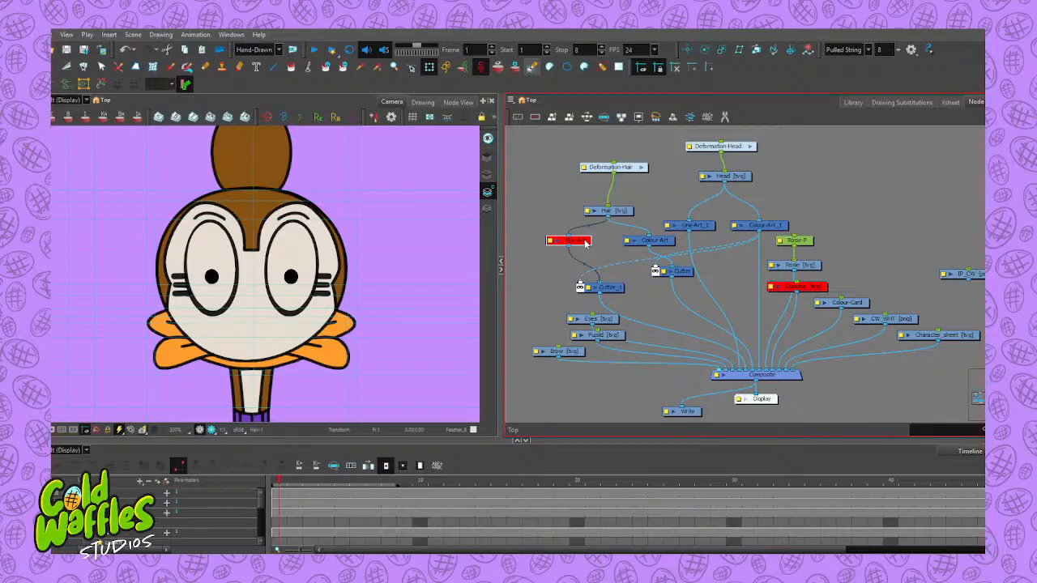
Compare the hair with Cutter_1's matte inversion switched off and on, ending with it inverted
{"action": "left_click", "coordinate": [580, 287]}
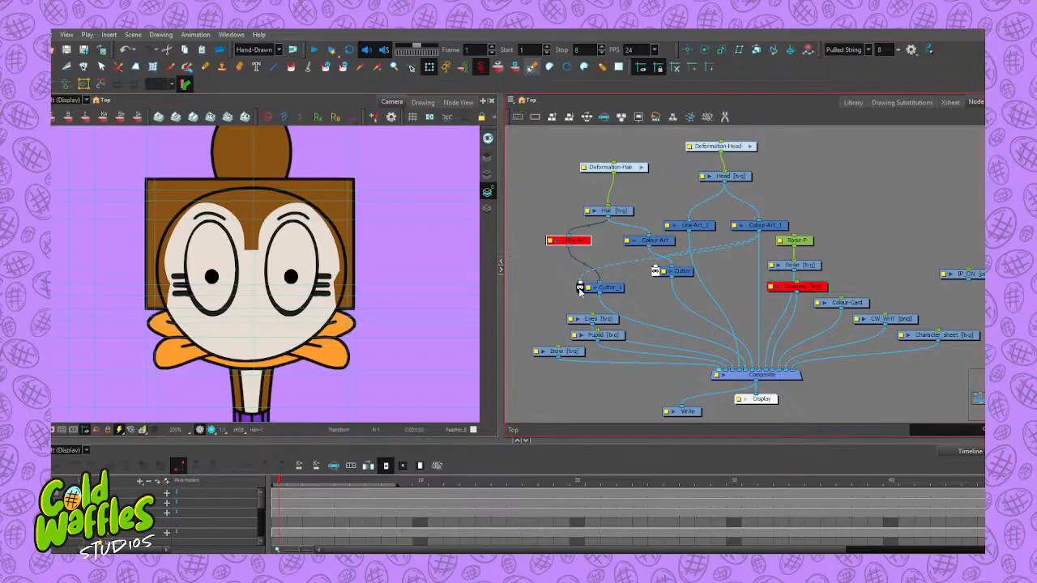
{"action": "left_click", "coordinate": [580, 287]}
{"action": "left_click", "coordinate": [580, 288]}
{"action": "left_click", "coordinate": [580, 288]}
{"action": "left_click", "coordinate": [581, 288]}
{"action": "left_click", "coordinate": [580, 288]}
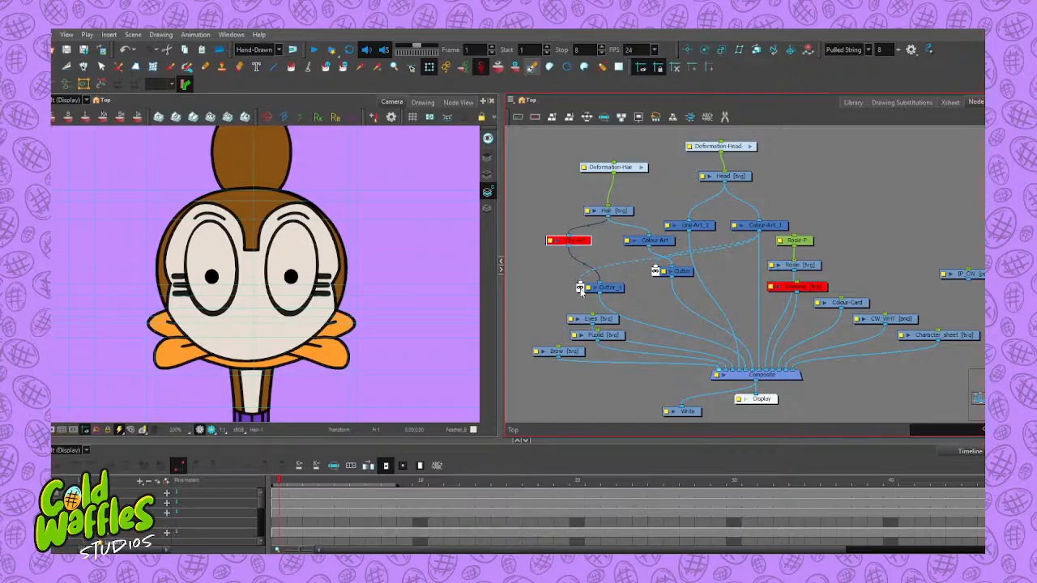
{"action": "left_click", "coordinate": [580, 288]}
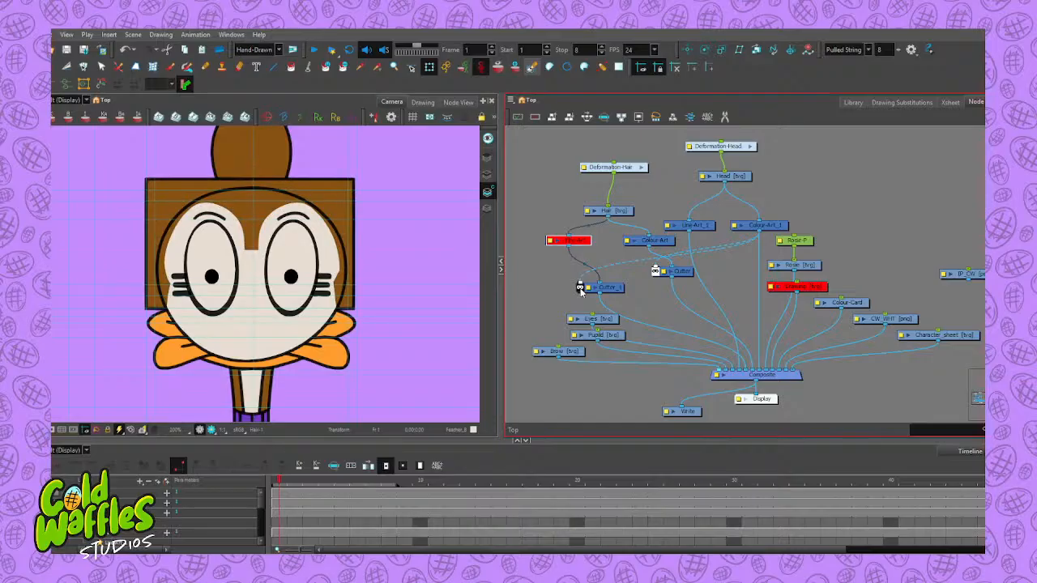
{"action": "left_click", "coordinate": [581, 287]}
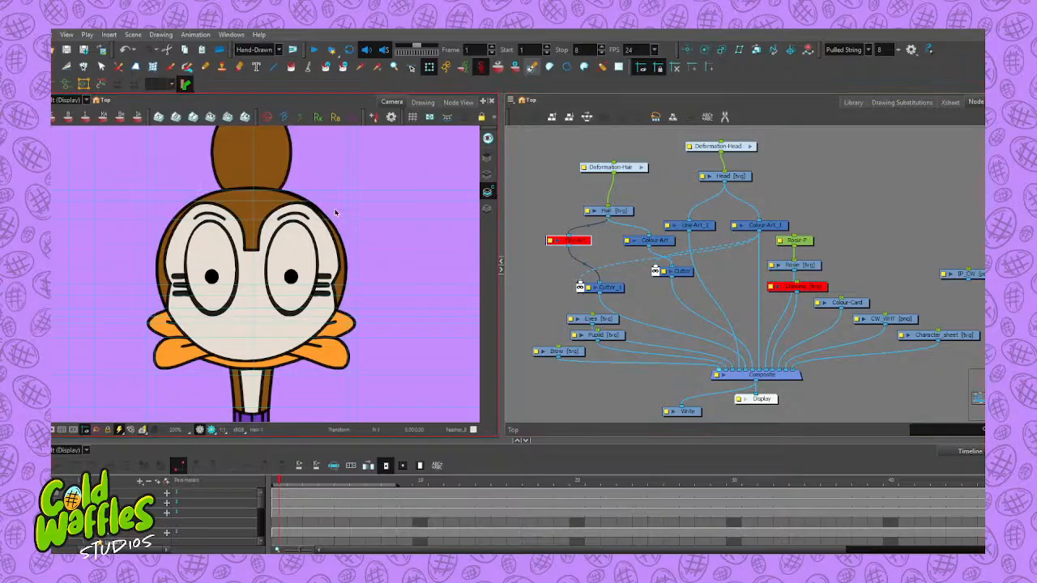
Nudge the hair outline's contour point above the right eye slightly down and inward on the Colour Art layer with the Contour Editor
{"action": "scroll", "coordinate": [335, 212], "scroll_direction": "up", "scroll_amount": 1}
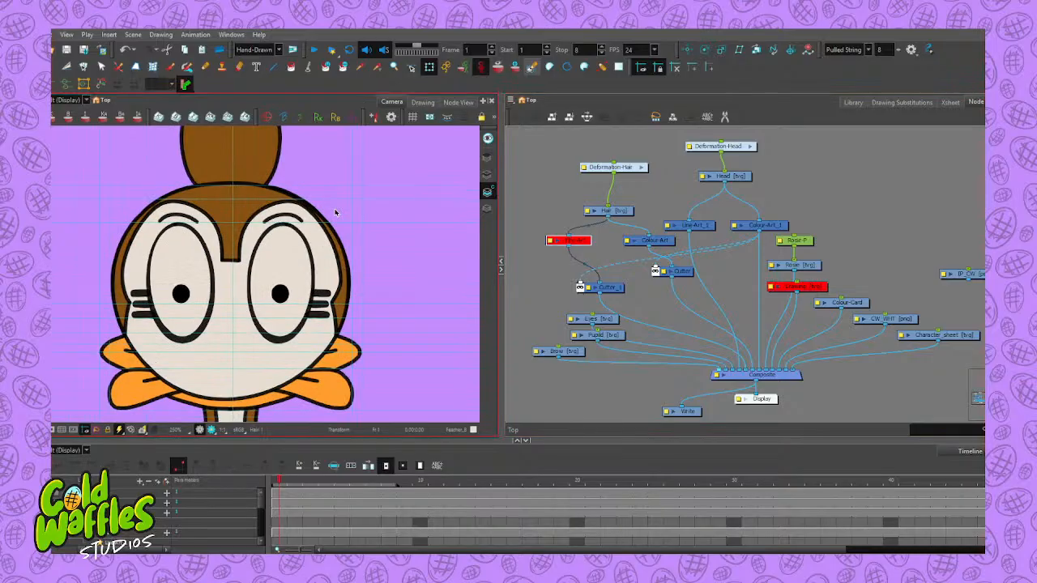
{"action": "key", "text": "alt+t"}
{"action": "scroll", "coordinate": [295, 196], "scroll_direction": "up", "scroll_amount": 5}
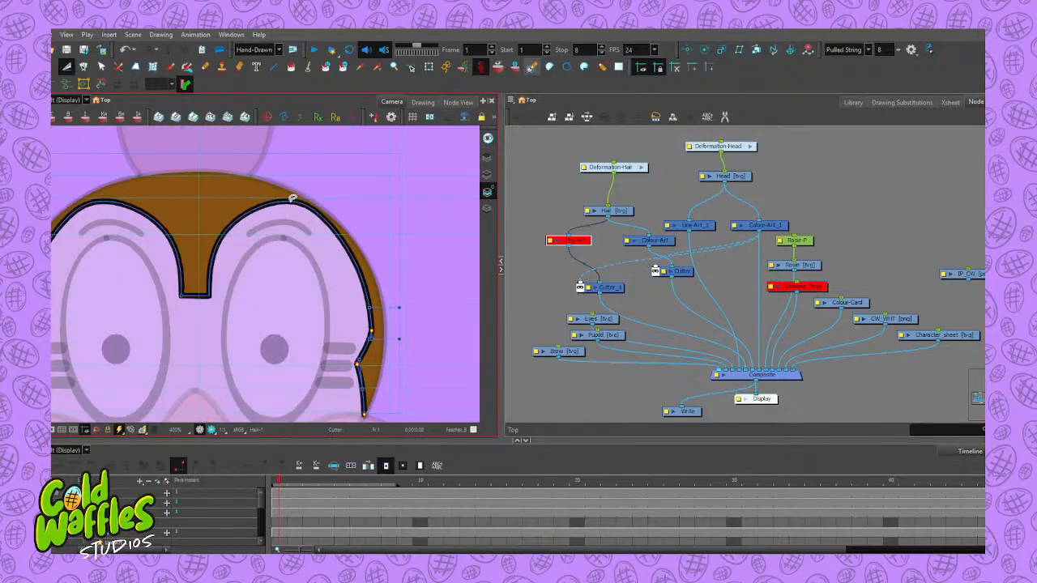
{"action": "scroll", "coordinate": [300, 214], "scroll_direction": "down", "scroll_amount": 4}
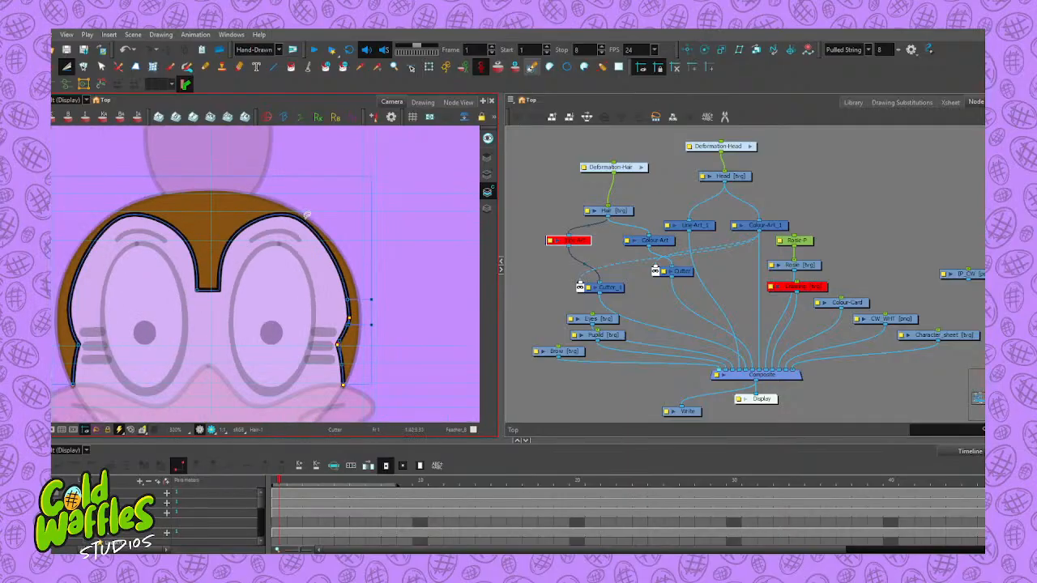
{"action": "scroll", "coordinate": [299, 216], "scroll_direction": "up", "scroll_amount": 3}
{"action": "key", "text": "alt+s"}
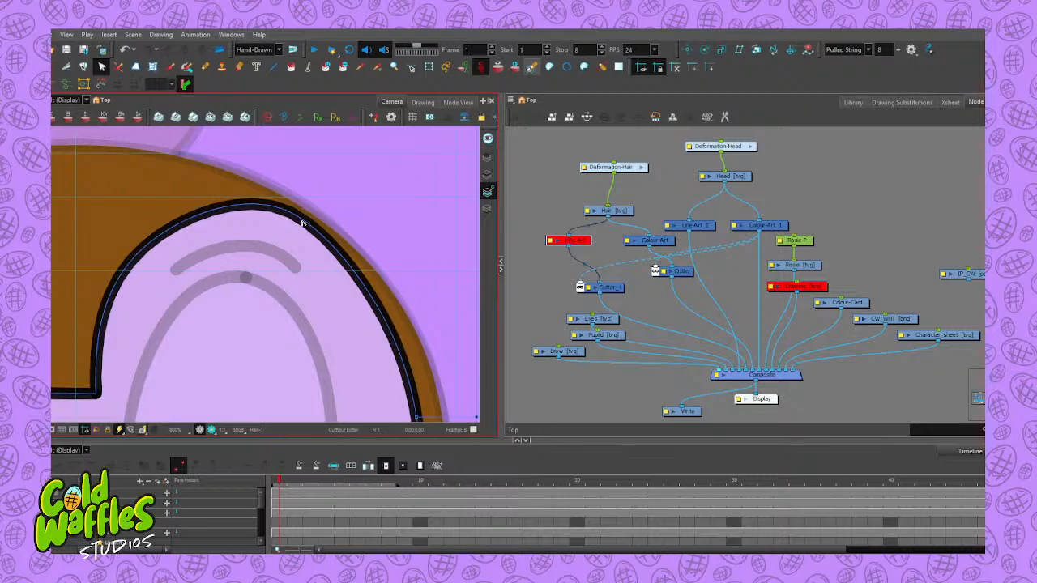
{"action": "scroll", "coordinate": [302, 222], "scroll_direction": "down", "scroll_amount": 4}
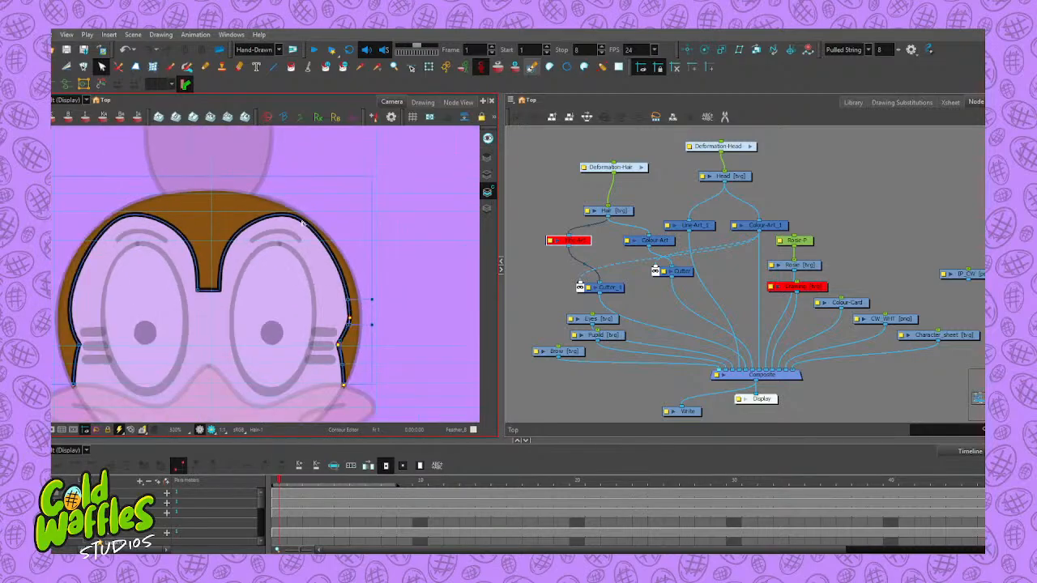
{"action": "scroll", "coordinate": [302, 223], "scroll_direction": "up", "scroll_amount": 1}
{"action": "scroll", "coordinate": [301, 222], "scroll_direction": "up", "scroll_amount": 4}
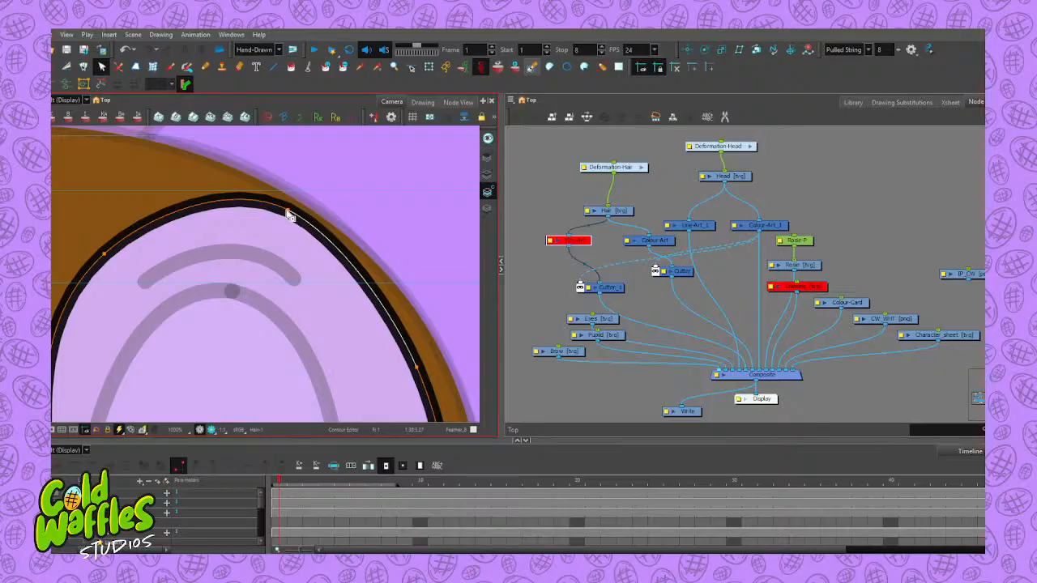
{"action": "left_click_drag", "start_coordinate": [288, 215], "coordinate": [283, 221]}
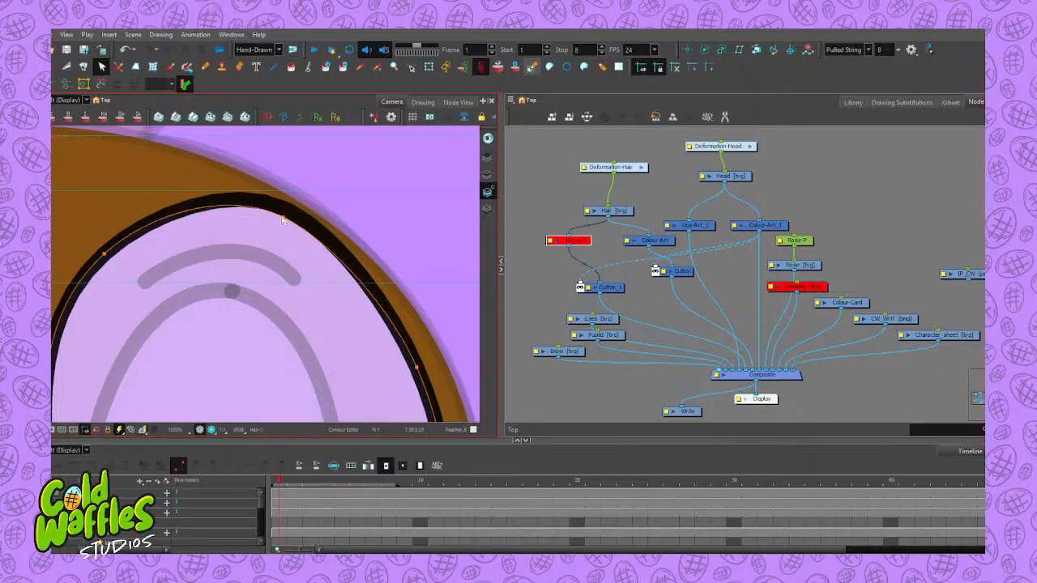
{"action": "scroll", "coordinate": [284, 218], "scroll_direction": "up", "scroll_amount": 1}
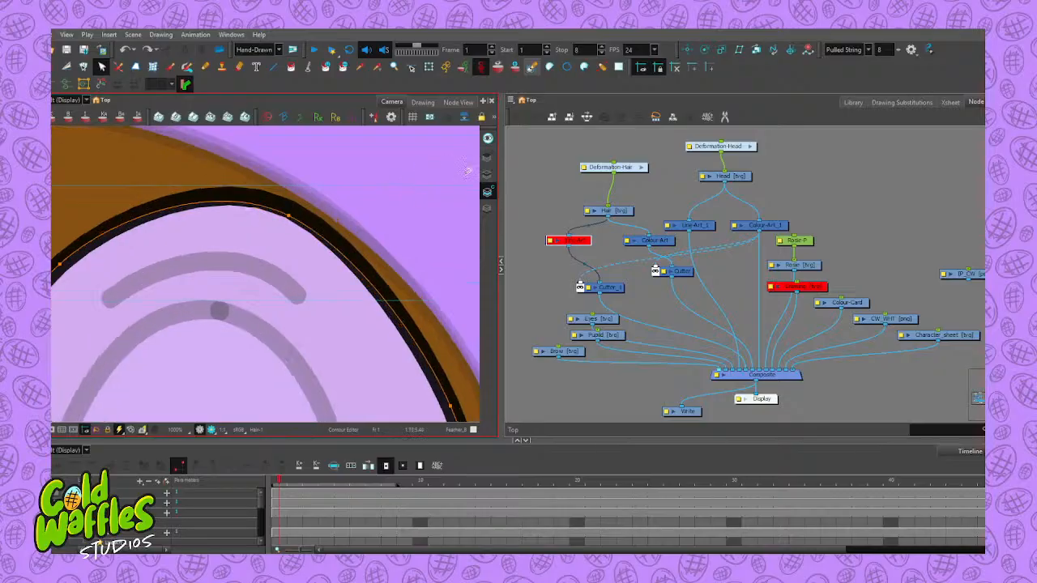
Switch to the Line Art layer and nudge the matching hair contour point above the right eye slightly inward
{"action": "left_click", "coordinate": [488, 175]}
{"action": "scroll", "coordinate": [384, 194], "scroll_direction": "down", "scroll_amount": 1}
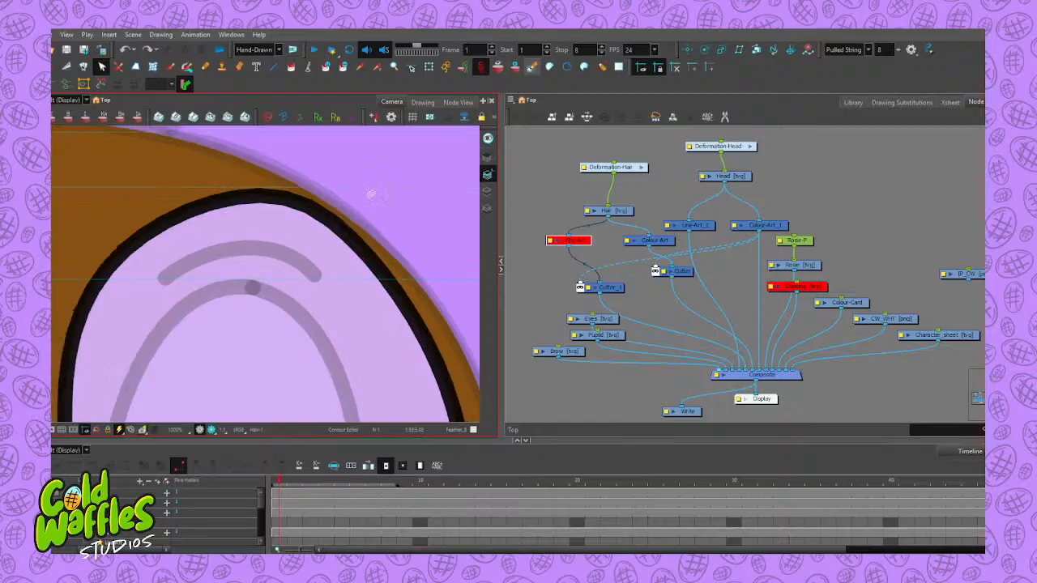
{"action": "scroll", "coordinate": [371, 194], "scroll_direction": "down", "scroll_amount": 1}
{"action": "left_click", "coordinate": [308, 210]}
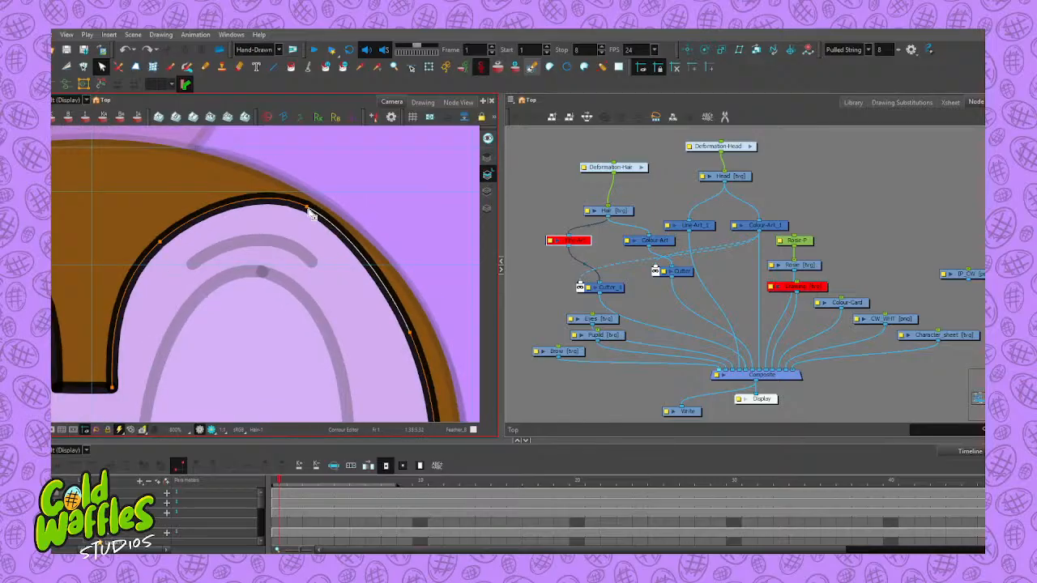
{"action": "left_click_drag", "start_coordinate": [308, 209], "coordinate": [305, 211]}
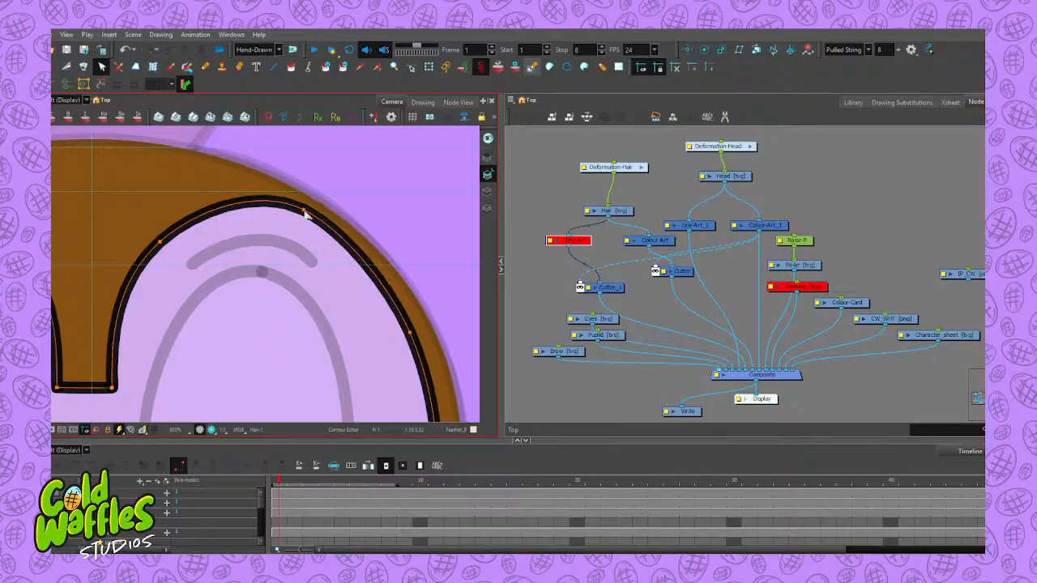
{"action": "scroll", "coordinate": [324, 212], "scroll_direction": "down", "scroll_amount": 5}
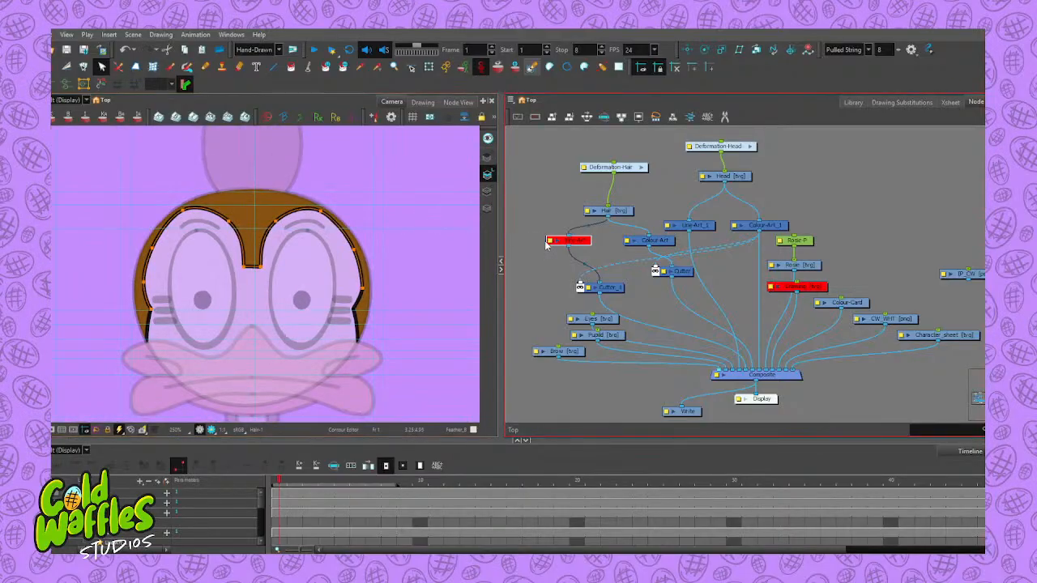
Move Deformation-Hair, Hair, the hair's Line-Art and Cutter_1 up and to the left to tidy the hair branch
{"action": "left_click", "coordinate": [530, 266]}
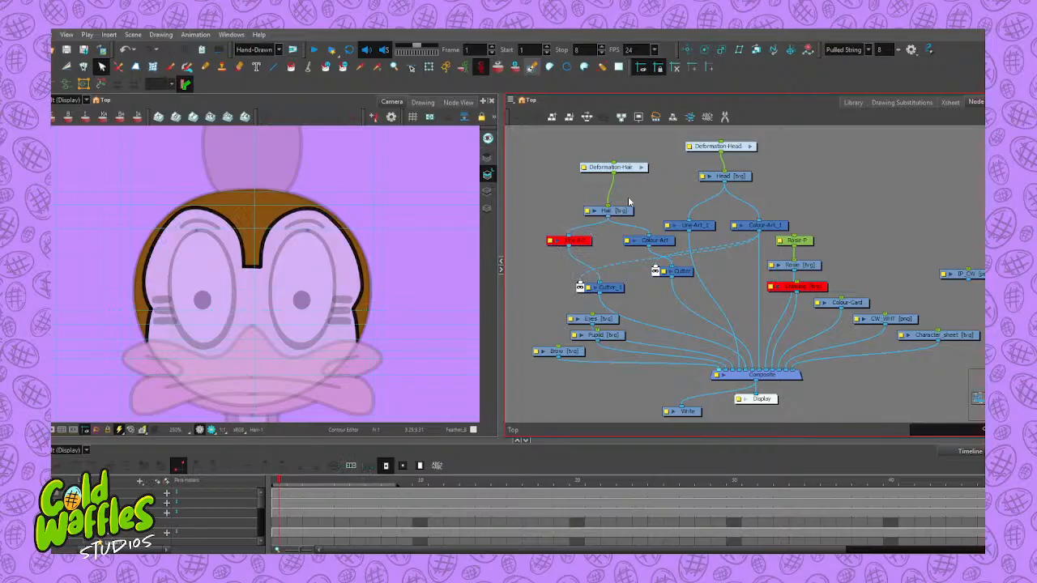
{"action": "left_click_drag", "start_coordinate": [623, 168], "coordinate": [605, 145]}
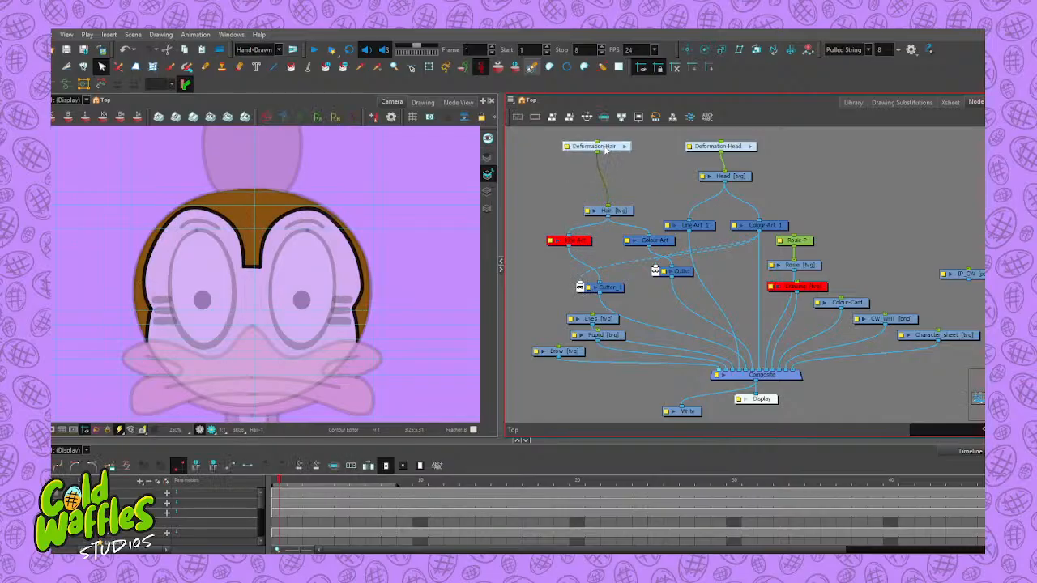
{"action": "left_click_drag", "start_coordinate": [620, 212], "coordinate": [611, 168]}
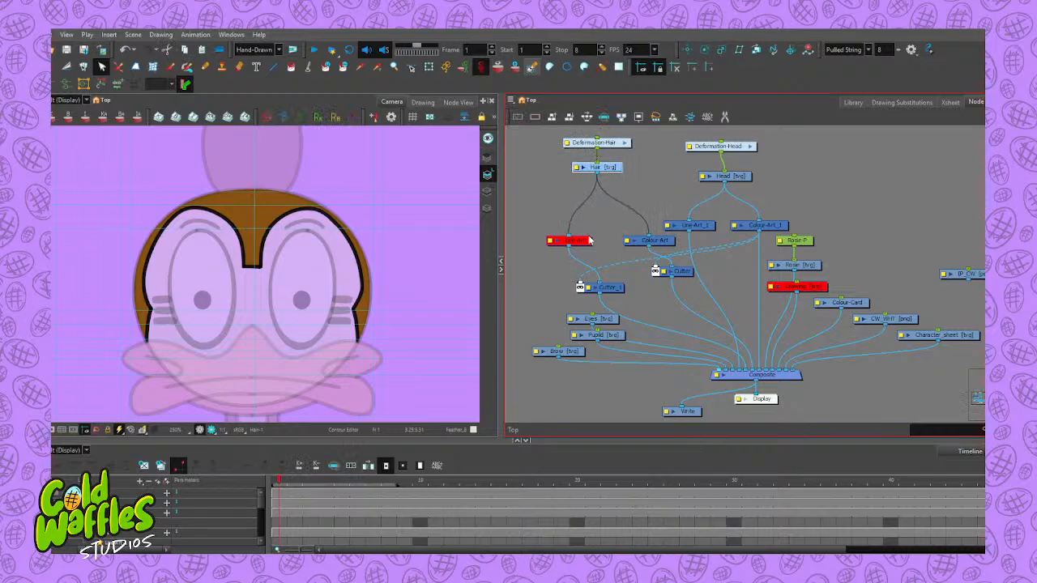
{"action": "left_click_drag", "start_coordinate": [571, 241], "coordinate": [566, 188]}
{"action": "left_click_drag", "start_coordinate": [612, 289], "coordinate": [593, 236]}
Enable the hair's Line-Art node, try detaching Cutter_1 from the Composite, and undo the detachment
{"action": "left_click", "coordinate": [571, 188]}
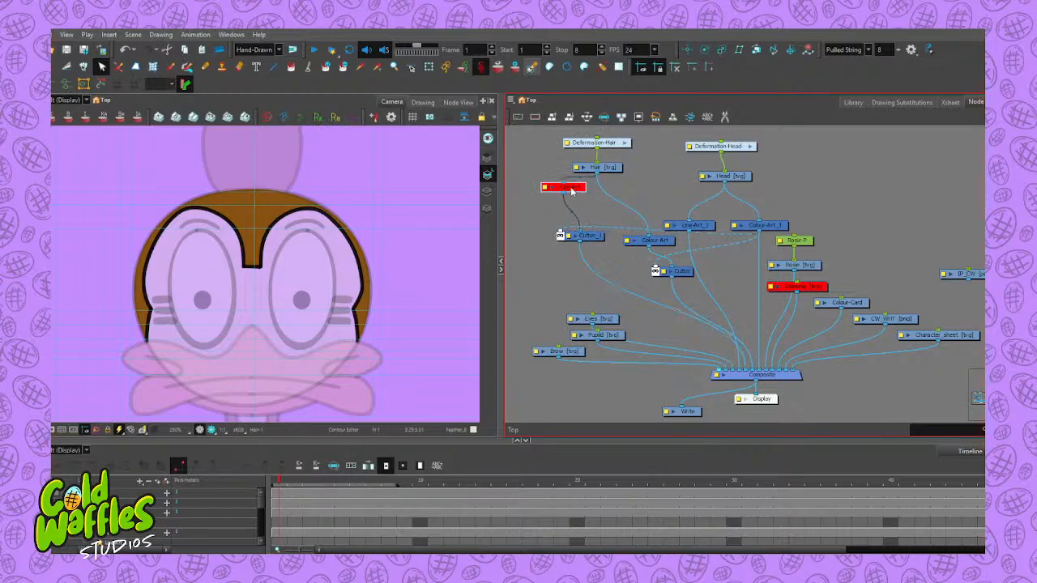
{"action": "key", "text": "a"}
{"action": "left_click", "coordinate": [633, 293]}
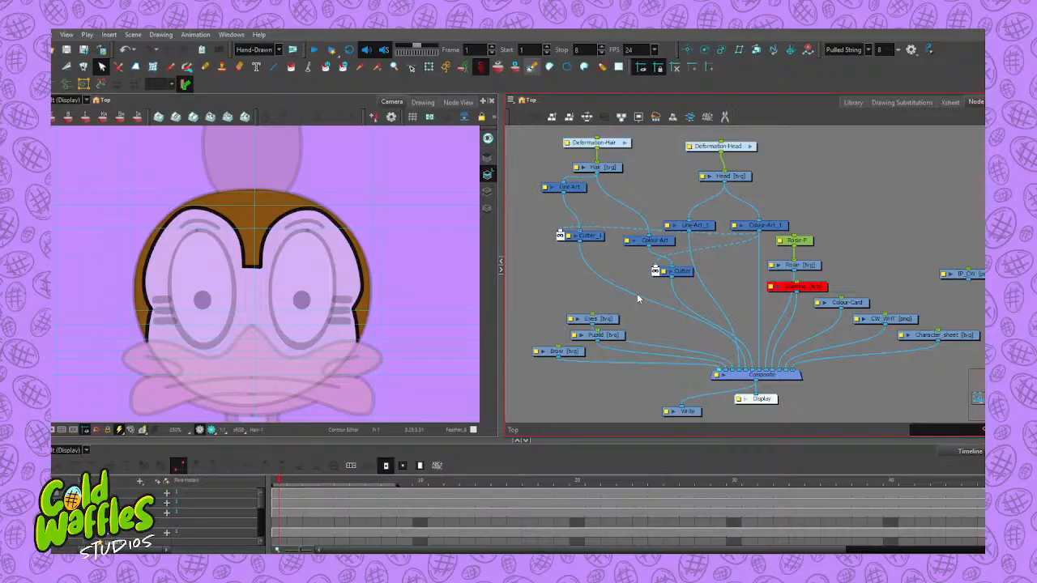
{"action": "left_click_drag", "start_coordinate": [637, 296], "coordinate": [629, 301]}
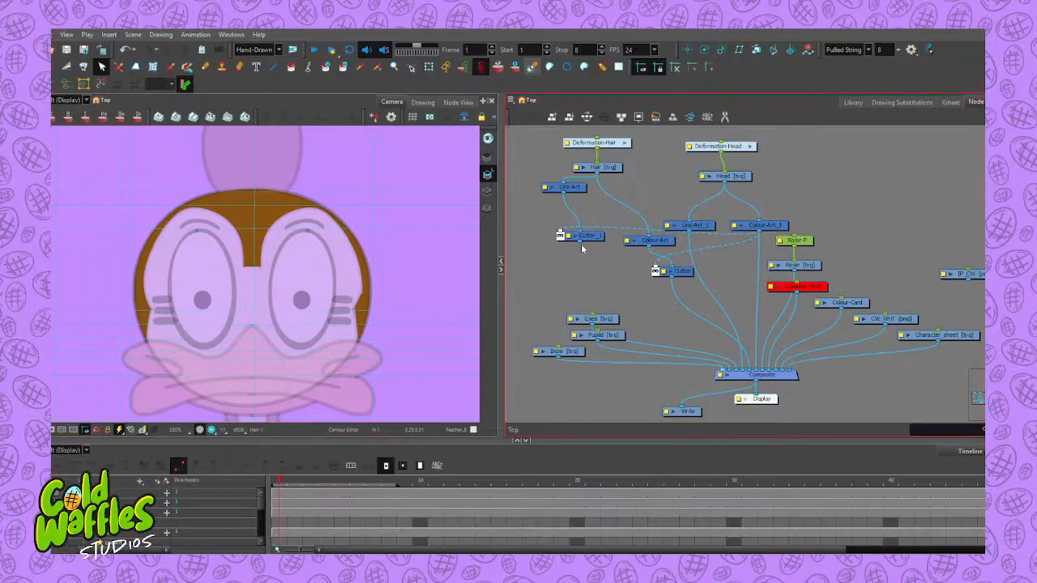
{"action": "key", "text": "ctrl+z"}
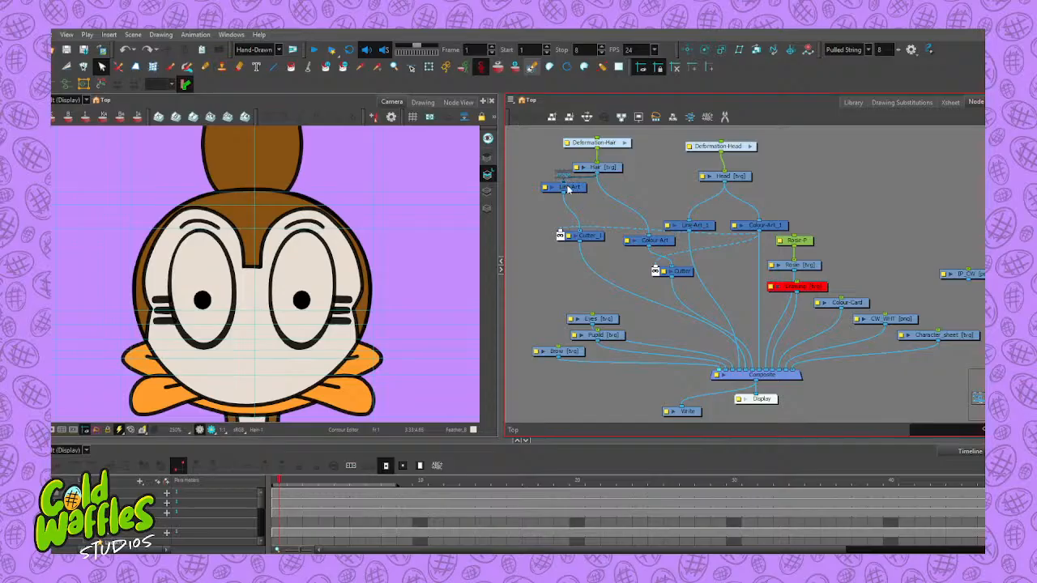
Select the hair drawing and nudge its contour point above the right eye slightly inward on the Colour Art layer
{"action": "left_click", "coordinate": [580, 192]}
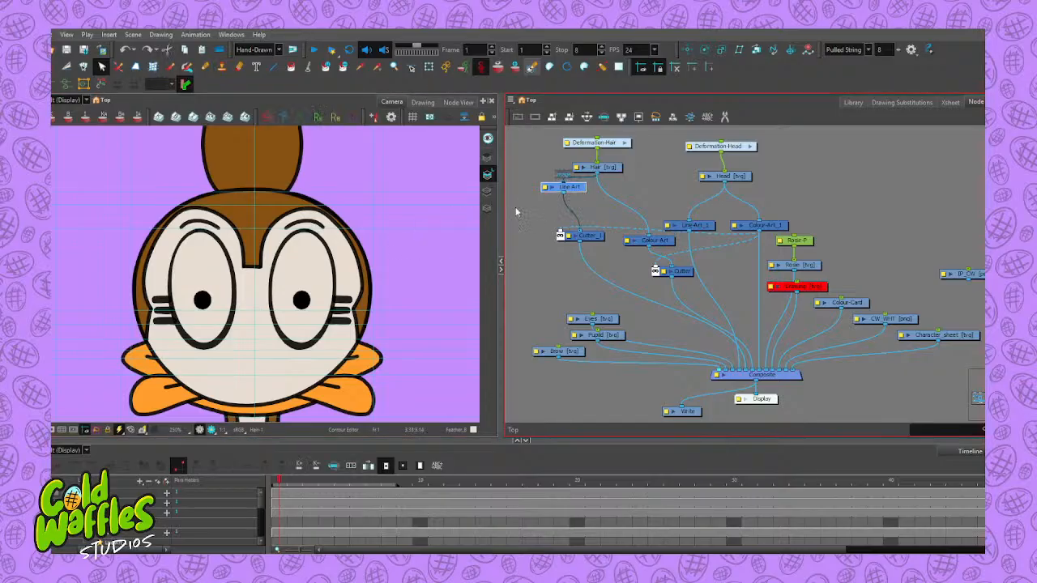
{"action": "key", "text": "alt+s"}
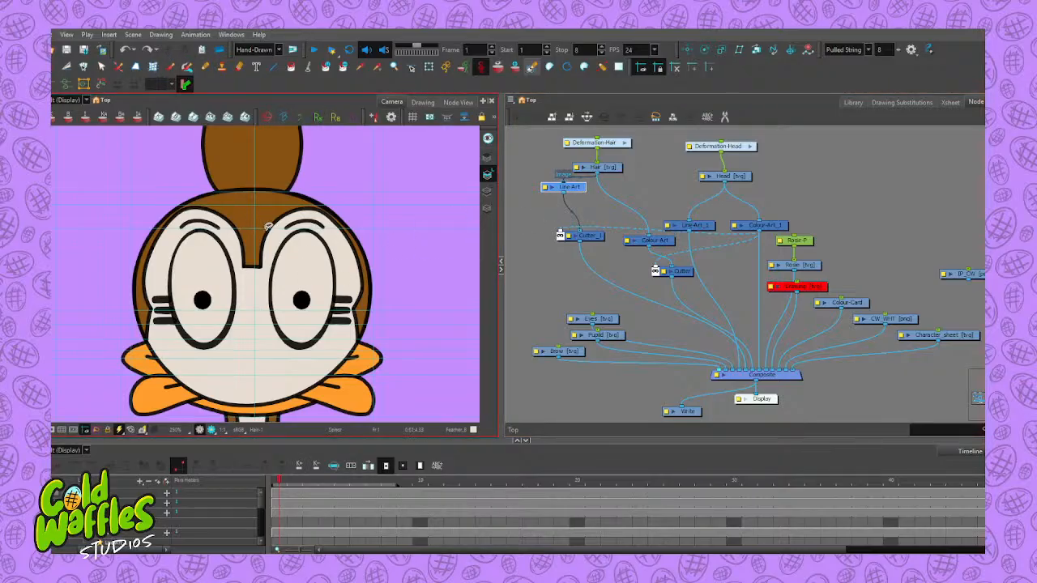
{"action": "left_click", "coordinate": [267, 227]}
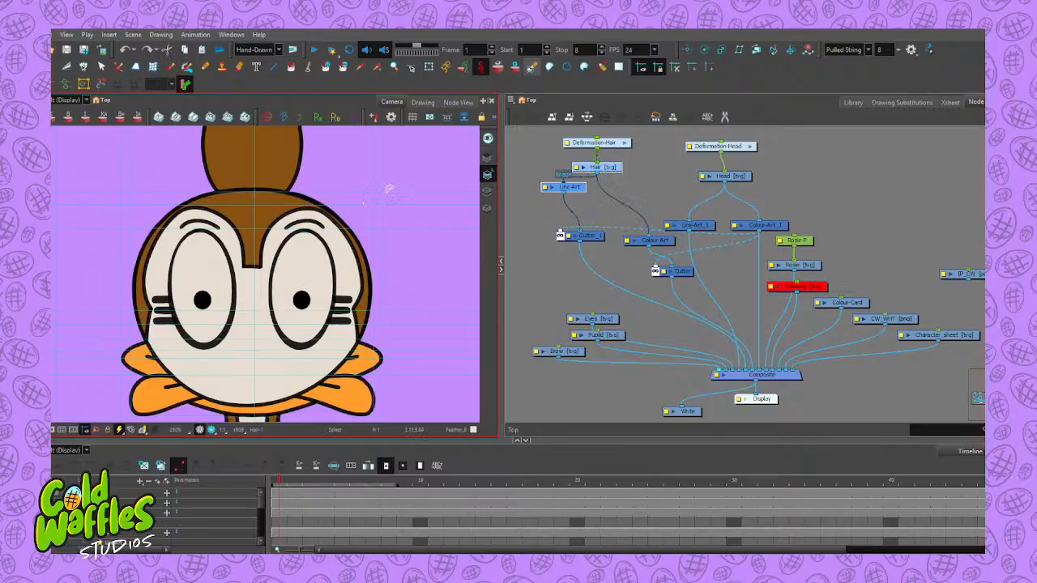
{"action": "mouse_move", "coordinate": [405, 198]}
{"action": "left_mouse_down"}
{"action": "mouse_move", "coordinate": [160, 154]}
{"action": "mouse_move", "coordinate": [77, 255]}
{"action": "mouse_move", "coordinate": [105, 357]}
{"action": "mouse_move", "coordinate": [330, 424]}
{"action": "mouse_move", "coordinate": [442, 302]}
{"action": "mouse_move", "coordinate": [407, 166]}
{"action": "left_mouse_up"}
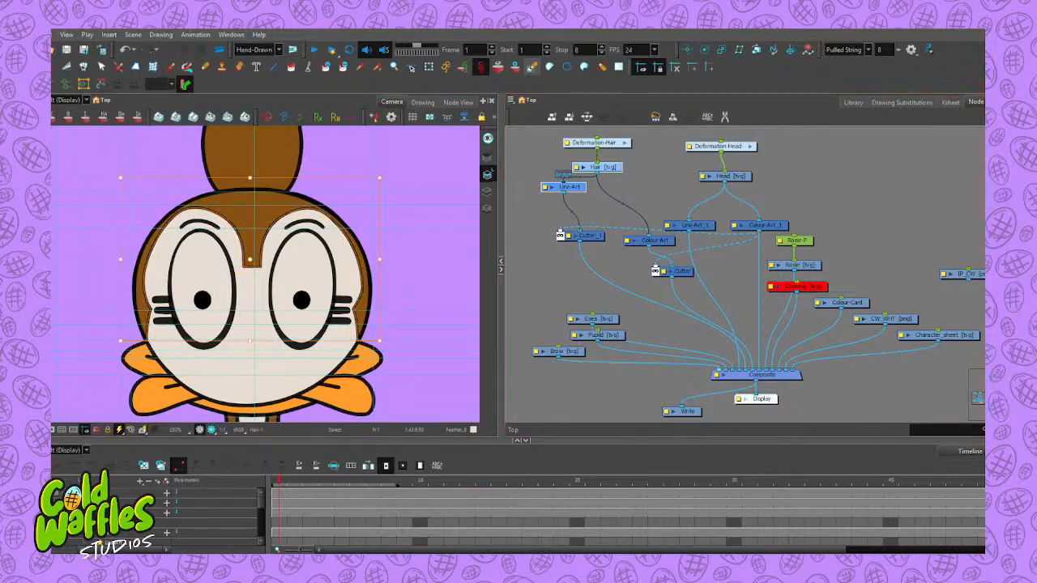
{"action": "left_click", "coordinate": [413, 240]}
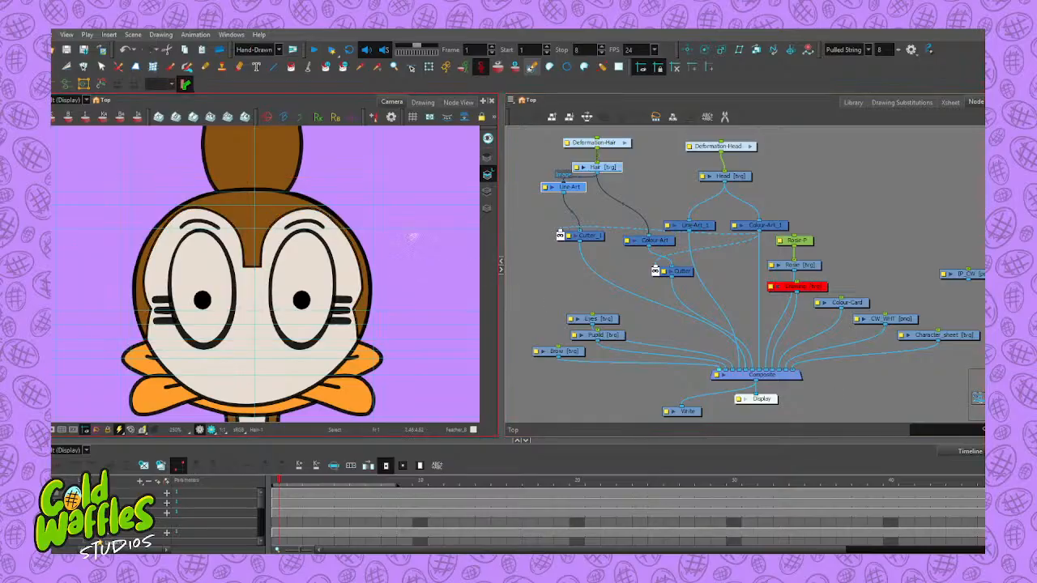
{"action": "scroll", "coordinate": [356, 251], "scroll_direction": "up", "scroll_amount": 3}
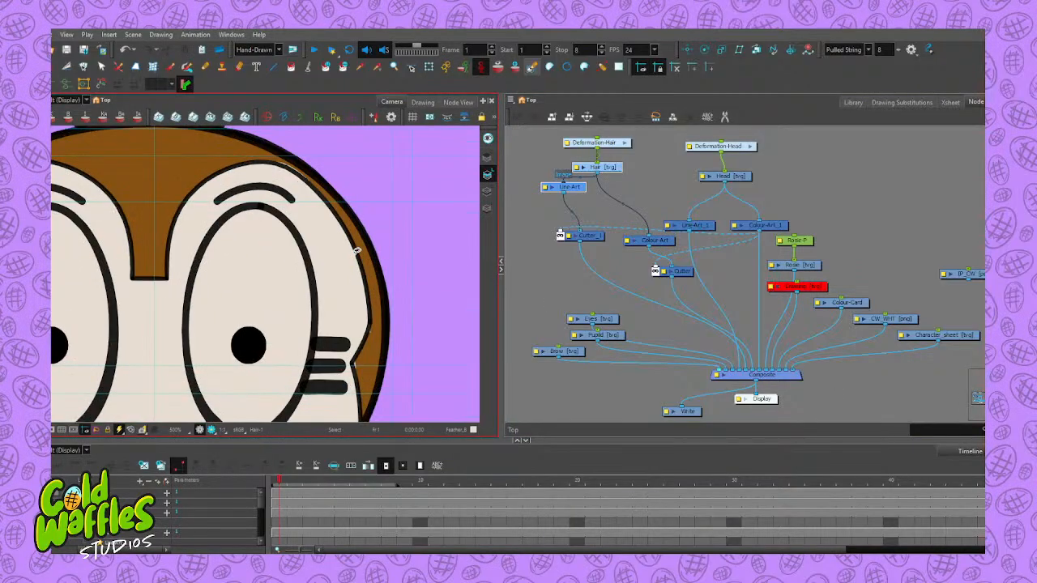
{"action": "scroll", "coordinate": [357, 251], "scroll_direction": "up", "scroll_amount": 2}
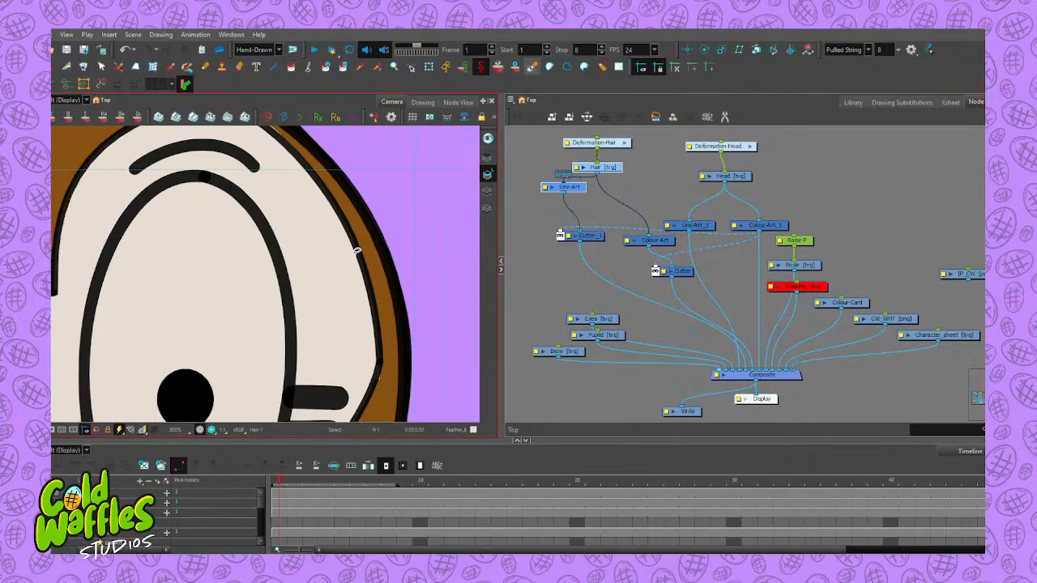
{"action": "scroll", "coordinate": [356, 251], "scroll_direction": "down", "scroll_amount": 4}
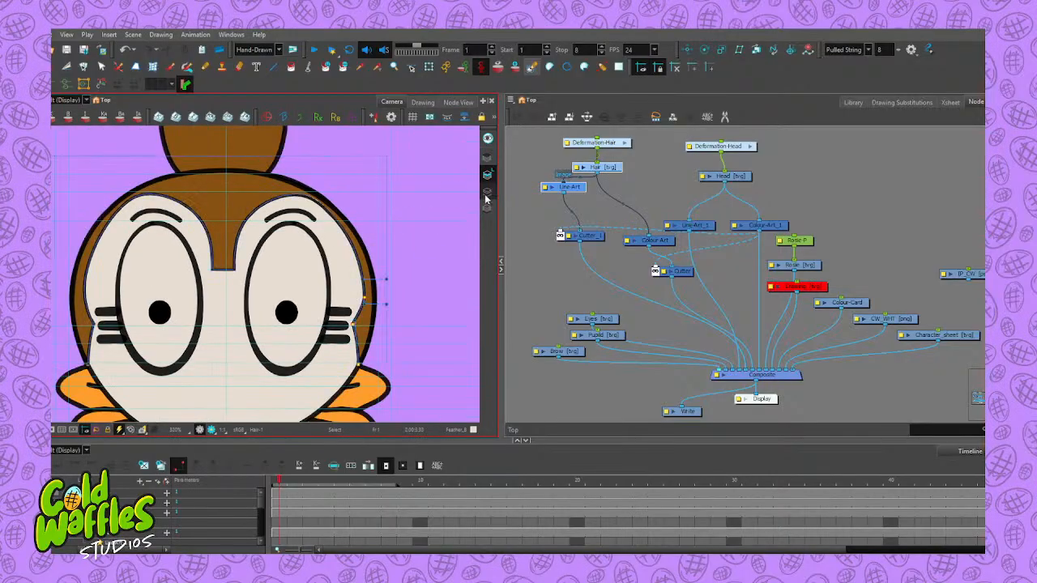
{"action": "scroll", "coordinate": [255, 212], "scroll_direction": "up", "scroll_amount": 4}
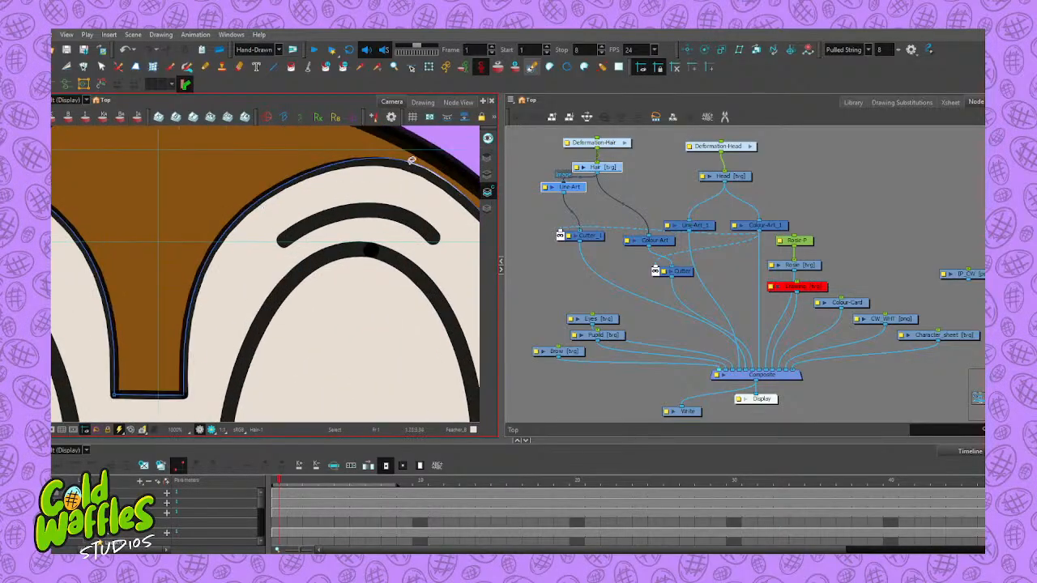
{"action": "key", "text": "alt+q"}
{"action": "left_click_drag", "start_coordinate": [418, 166], "coordinate": [416, 169]}
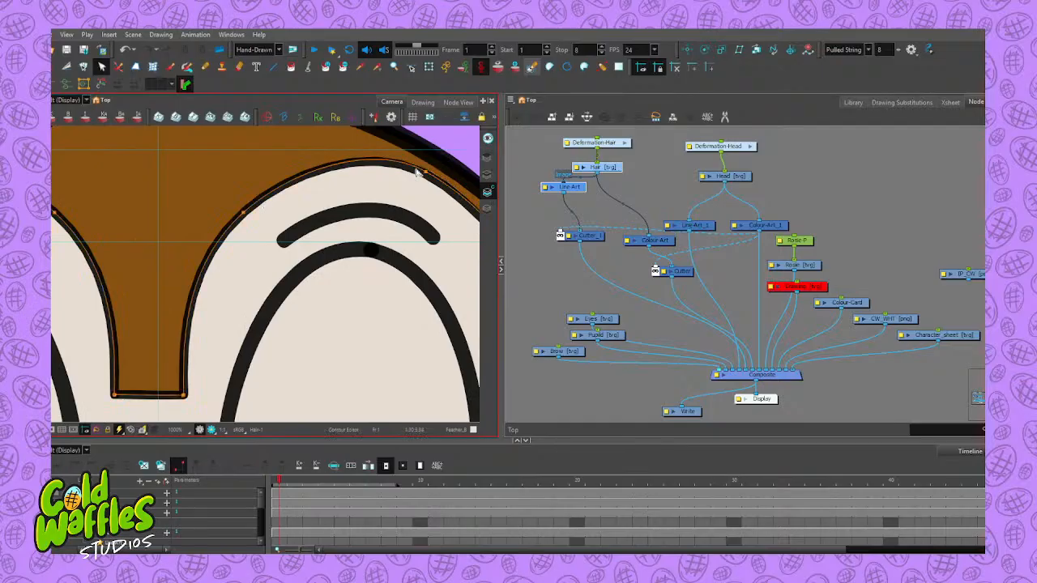
Pull in the hair contour's curve handle at the pointed notch beside the right cheek, onto its corner point on the Colour Art layer
{"action": "scroll", "coordinate": [414, 173], "scroll_direction": "down", "scroll_amount": 4}
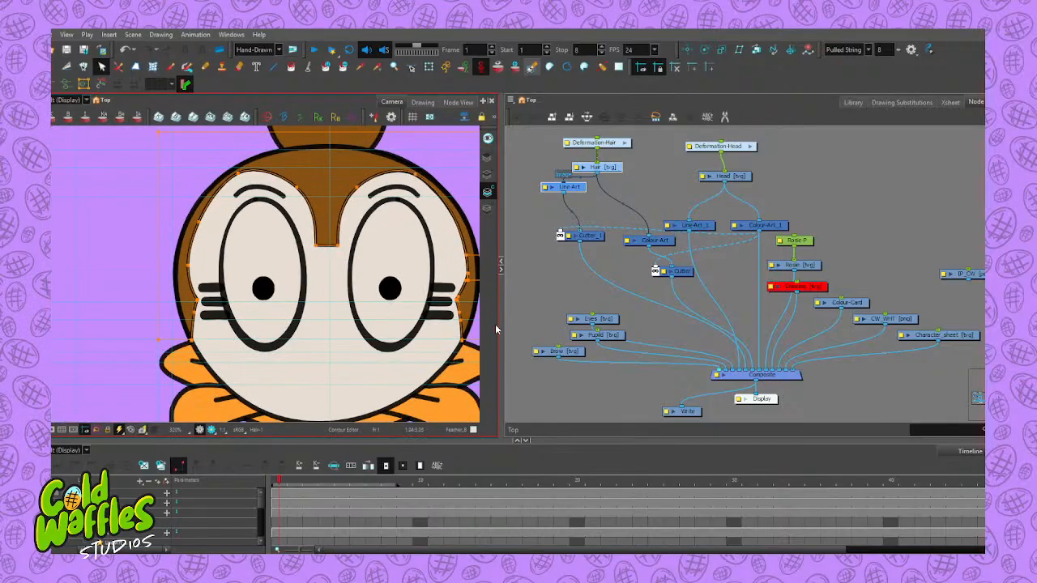
{"action": "key", "text": "2"}
{"action": "key", "text": "2"}
{"action": "key", "text": "2"}
{"action": "key", "text": "2"}
{"action": "key", "text": "1"}
{"action": "key", "text": "1"}
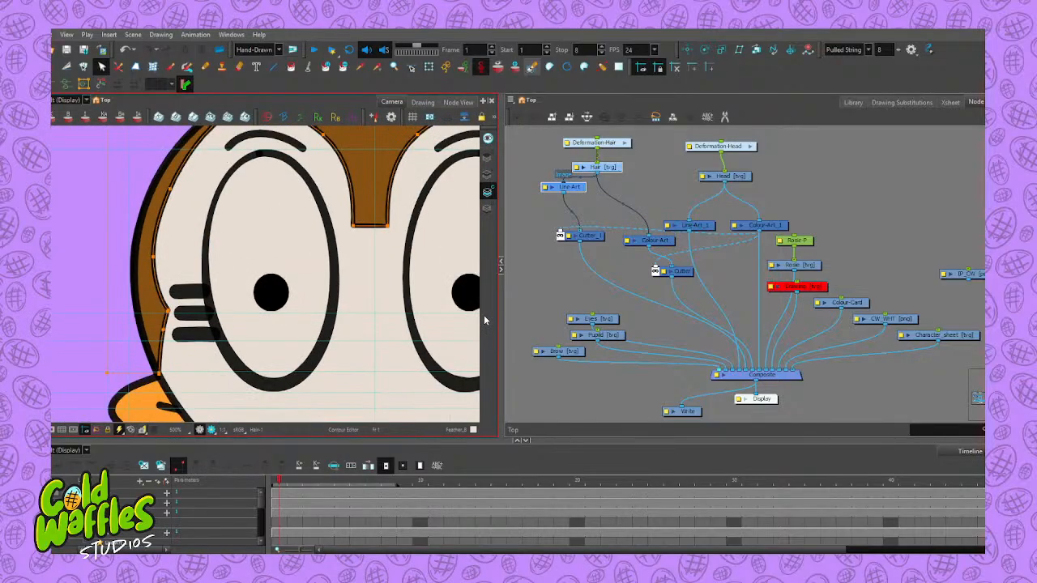
{"action": "key", "text": "space"}
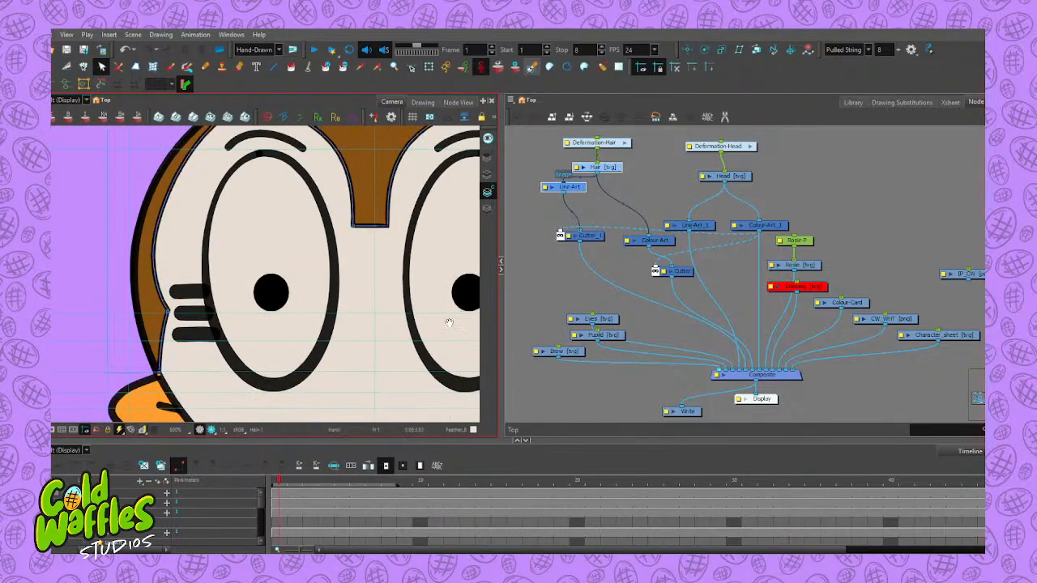
{"action": "left_click_drag", "start_coordinate": [414, 332], "coordinate": [191, 260]}
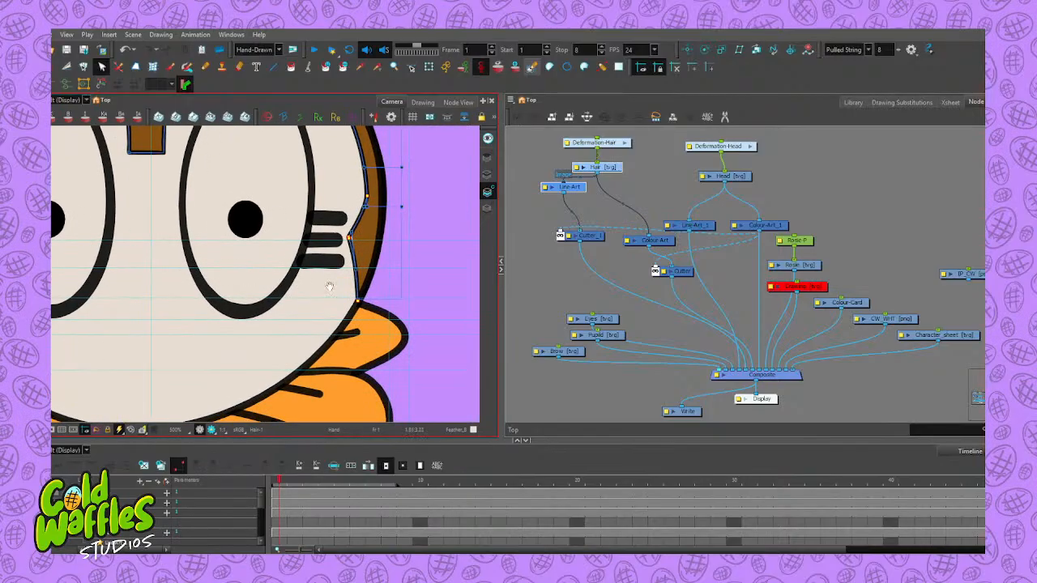
{"action": "scroll", "coordinate": [384, 236], "scroll_direction": "up", "scroll_amount": 3}
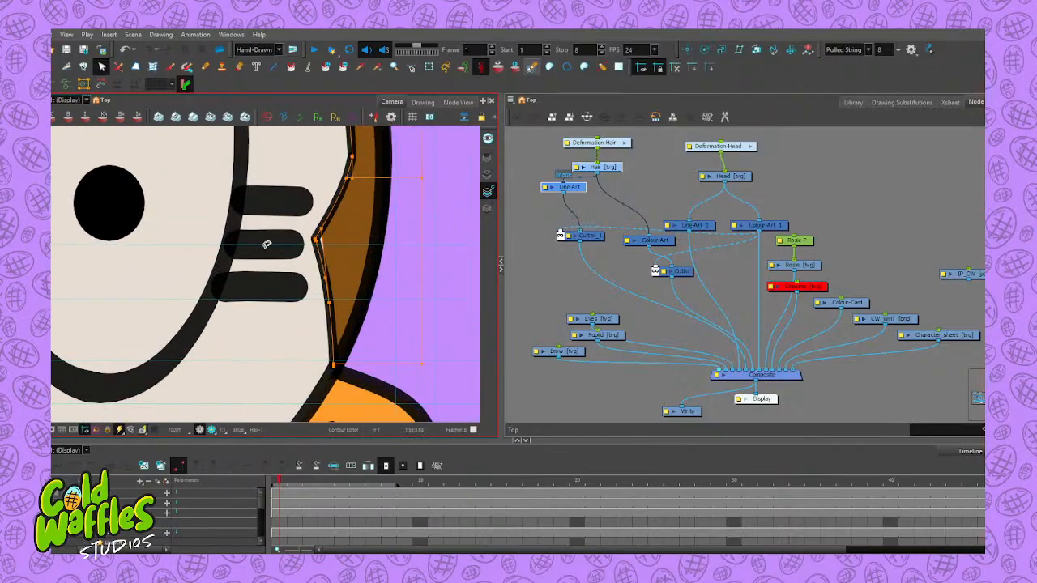
{"action": "scroll", "coordinate": [266, 244], "scroll_direction": "up", "scroll_amount": 5}
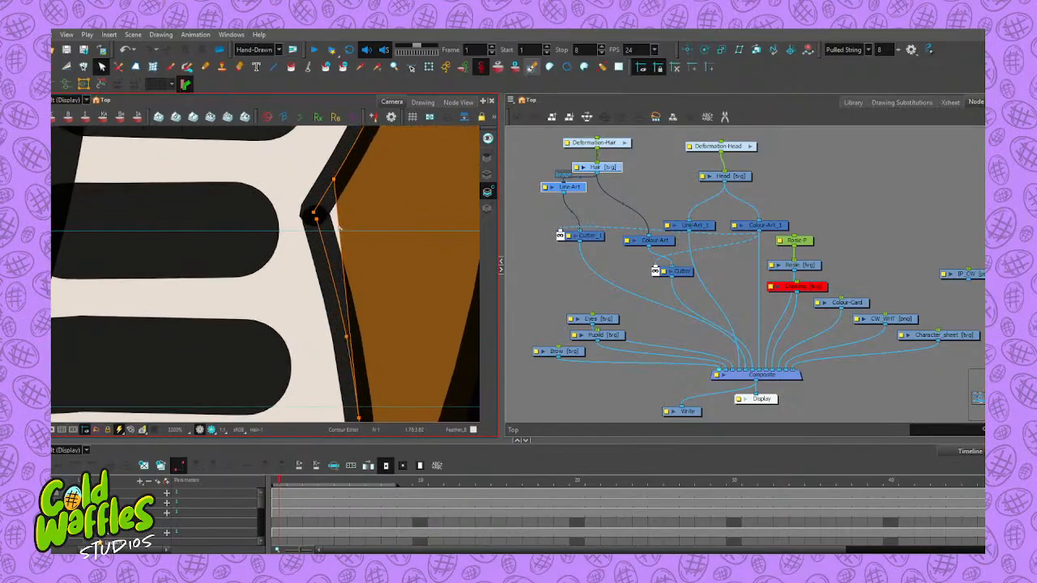
{"action": "left_click_drag", "start_coordinate": [334, 180], "coordinate": [316, 214]}
{"action": "scroll", "coordinate": [317, 214], "scroll_direction": "down", "scroll_amount": 10}
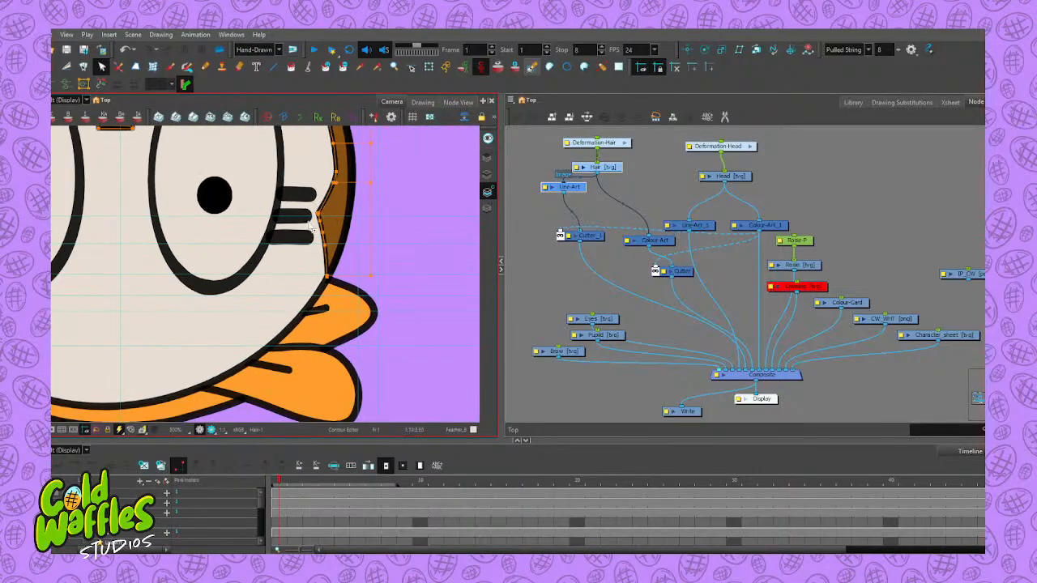
{"action": "scroll", "coordinate": [259, 261], "scroll_direction": "up", "scroll_amount": 3}
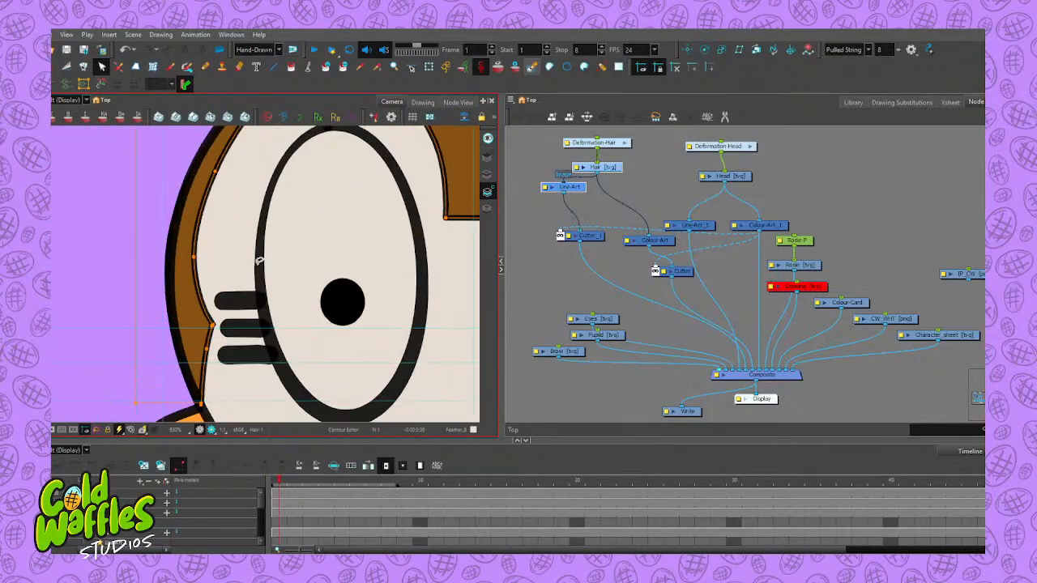
{"action": "scroll", "coordinate": [260, 260], "scroll_direction": "down", "scroll_amount": 4}
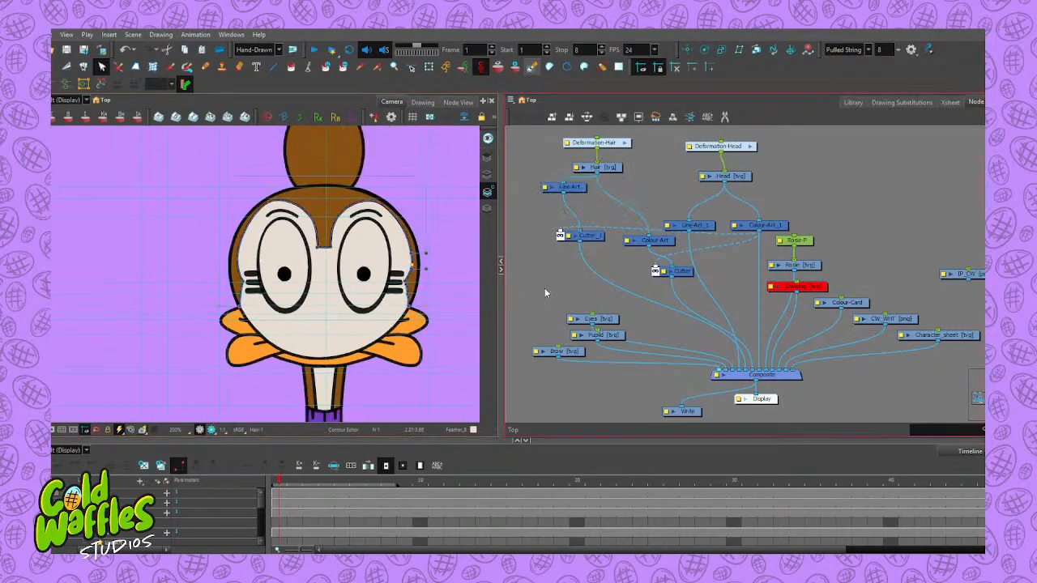
{"action": "scroll", "coordinate": [329, 188], "scroll_direction": "up", "scroll_amount": 5}
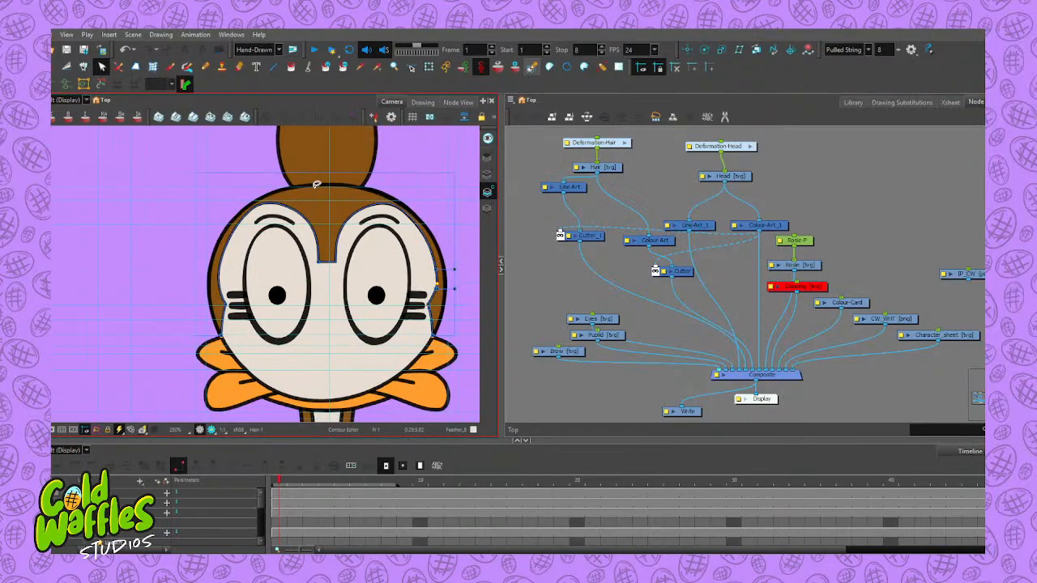
{"action": "scroll", "coordinate": [330, 188], "scroll_direction": "down", "scroll_amount": 2}
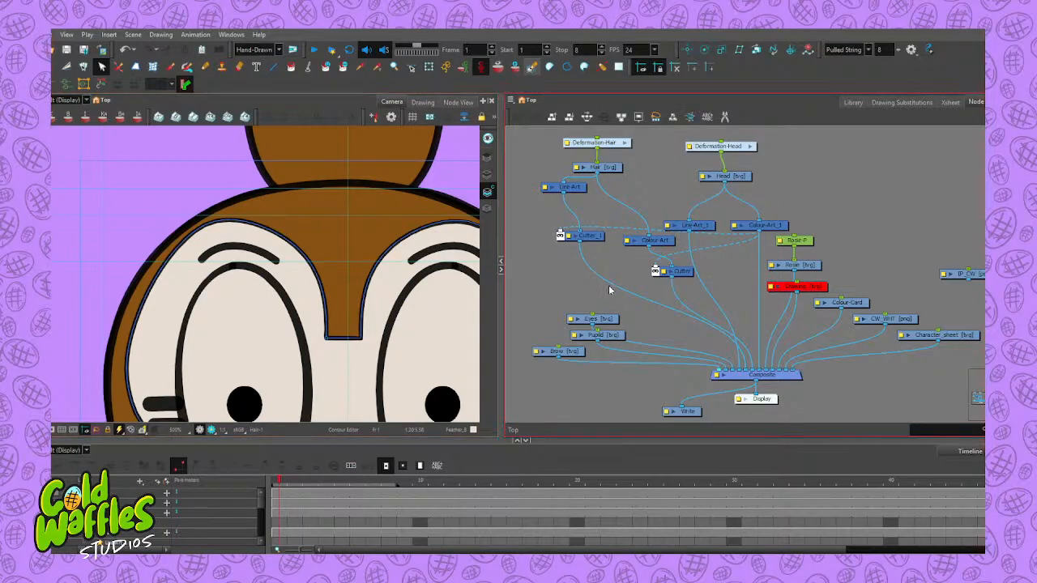
Spread out the node network by moving the Rosie and reference nodes right and the hair, head, eye and brow nodes up and left
{"action": "mouse_move", "coordinate": [800, 227]}
{"action": "left_mouse_down"}
{"action": "mouse_move", "coordinate": [900, 331]}
{"action": "mouse_move", "coordinate": [984, 354]}
{"action": "left_mouse_up"}
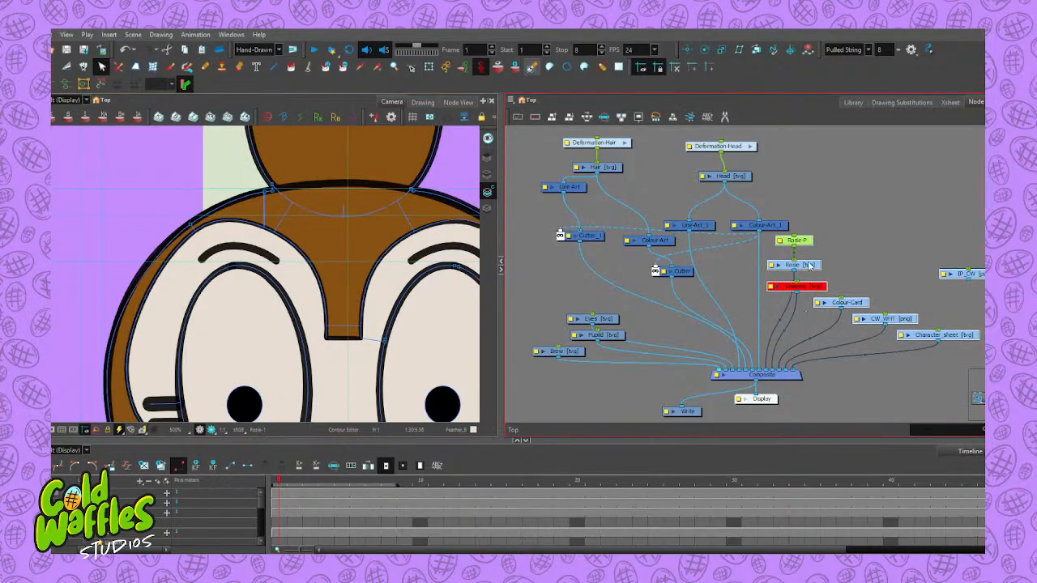
{"action": "left_click_drag", "start_coordinate": [810, 266], "coordinate": [946, 306]}
{"action": "scroll", "coordinate": [799, 276], "scroll_direction": "down", "scroll_amount": 3}
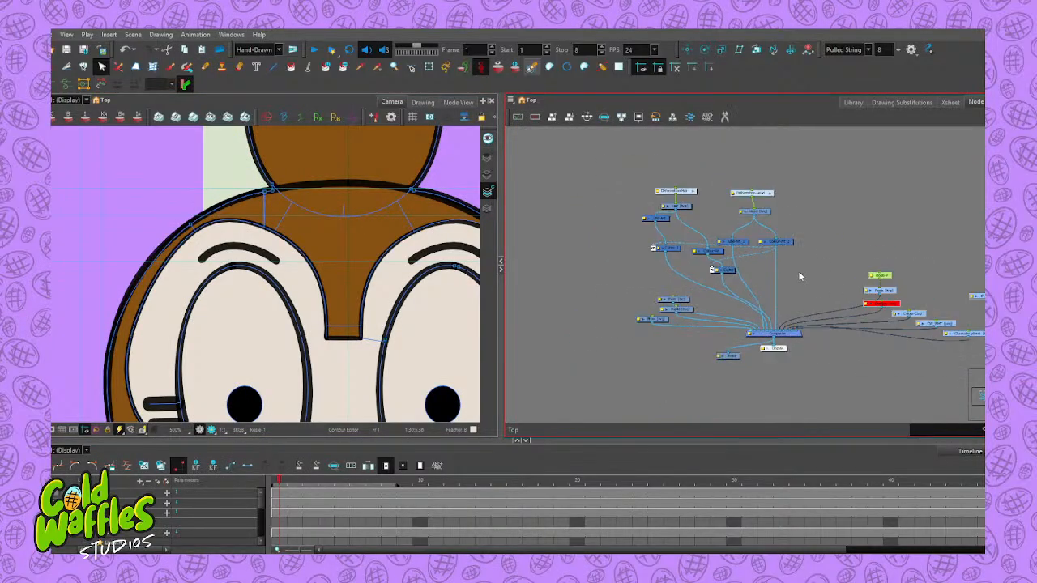
{"action": "left_click_drag", "start_coordinate": [799, 171], "coordinate": [667, 267]}
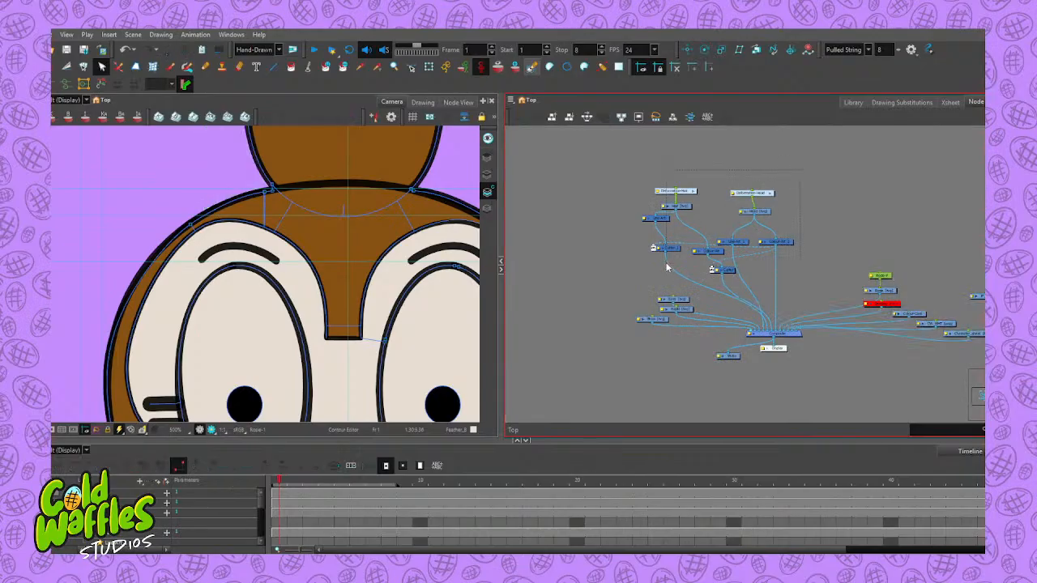
{"action": "left_click_drag", "start_coordinate": [611, 324], "coordinate": [601, 329]}
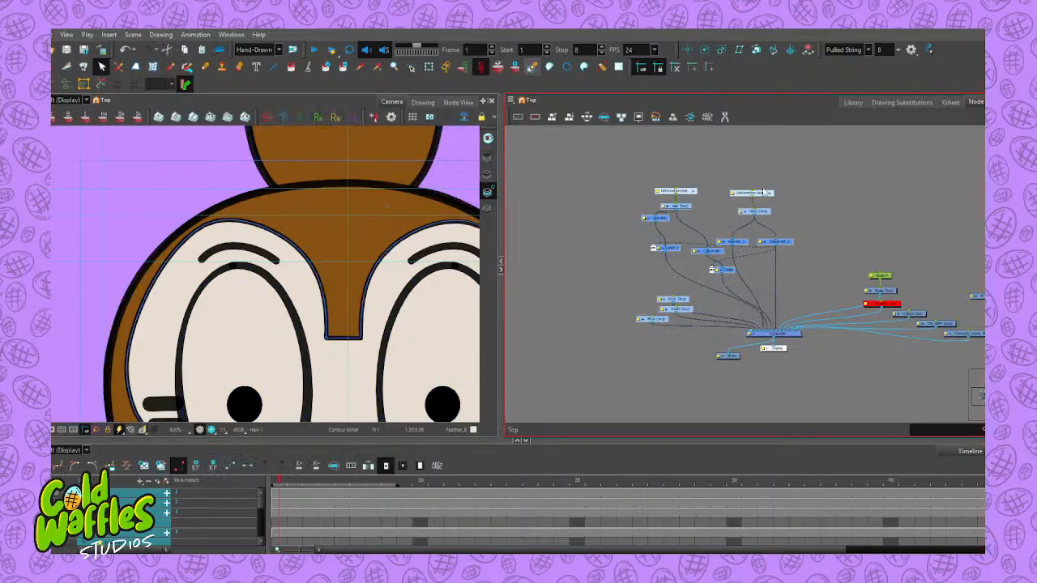
{"action": "left_click_drag", "start_coordinate": [764, 192], "coordinate": [739, 172]}
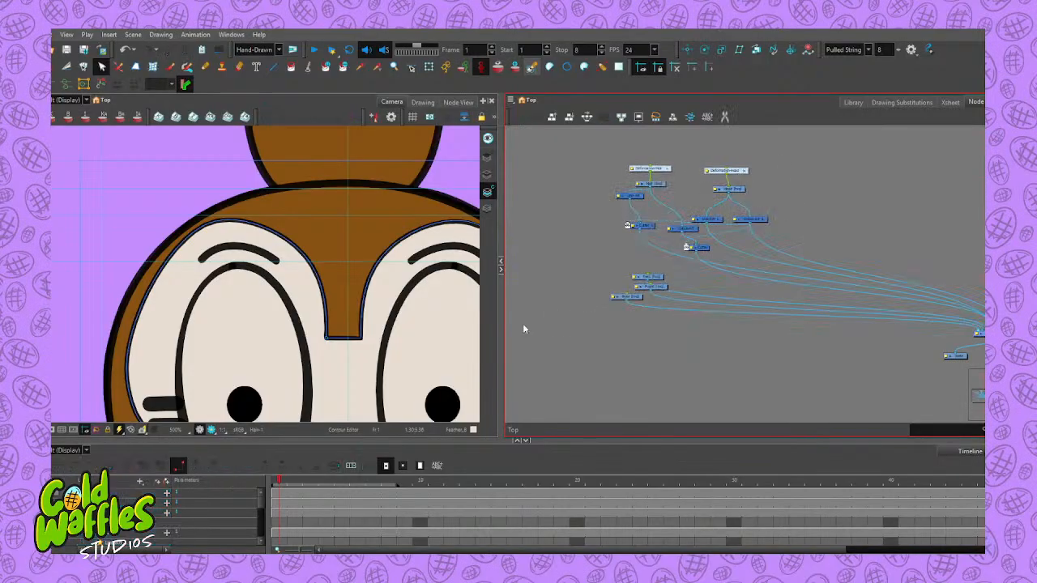
Switch to the Line Art layer and select the Brow drawing
{"action": "left_click", "coordinate": [487, 175]}
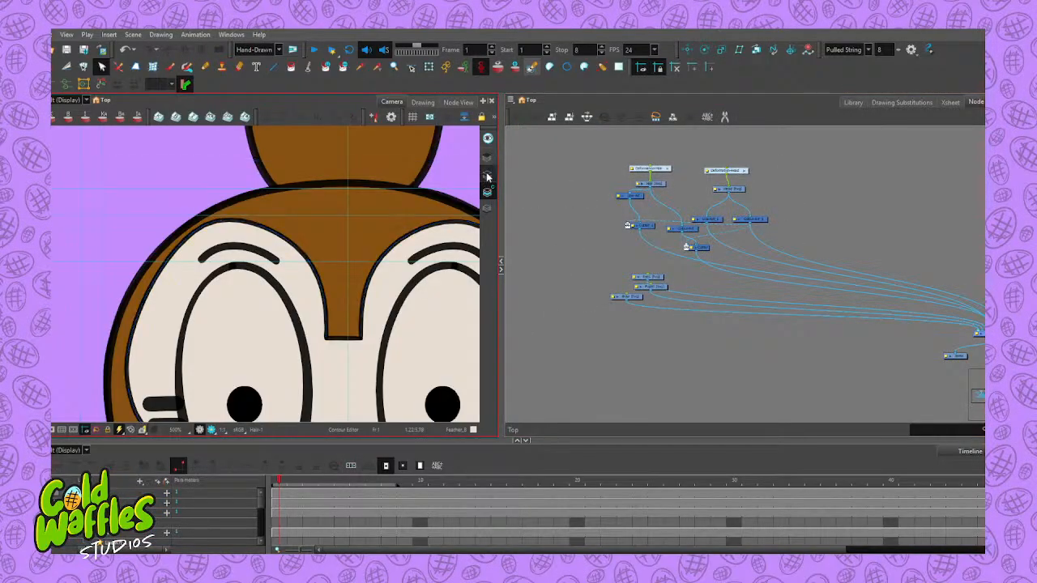
{"action": "scroll", "coordinate": [270, 240], "scroll_direction": "down", "scroll_amount": 4}
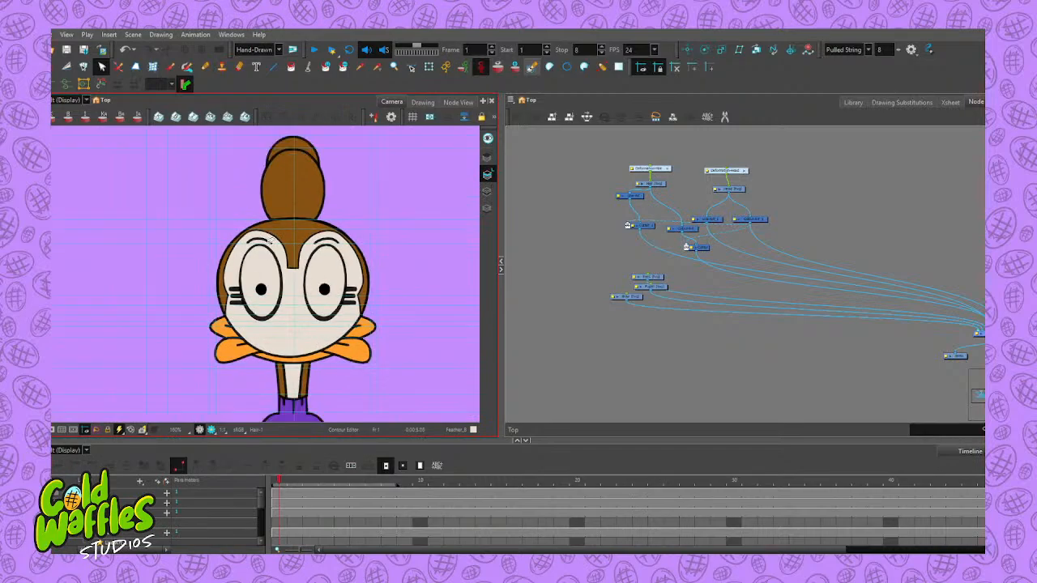
{"action": "left_click", "coordinate": [669, 225]}
{"action": "scroll", "coordinate": [652, 225], "scroll_direction": "up", "scroll_amount": 3}
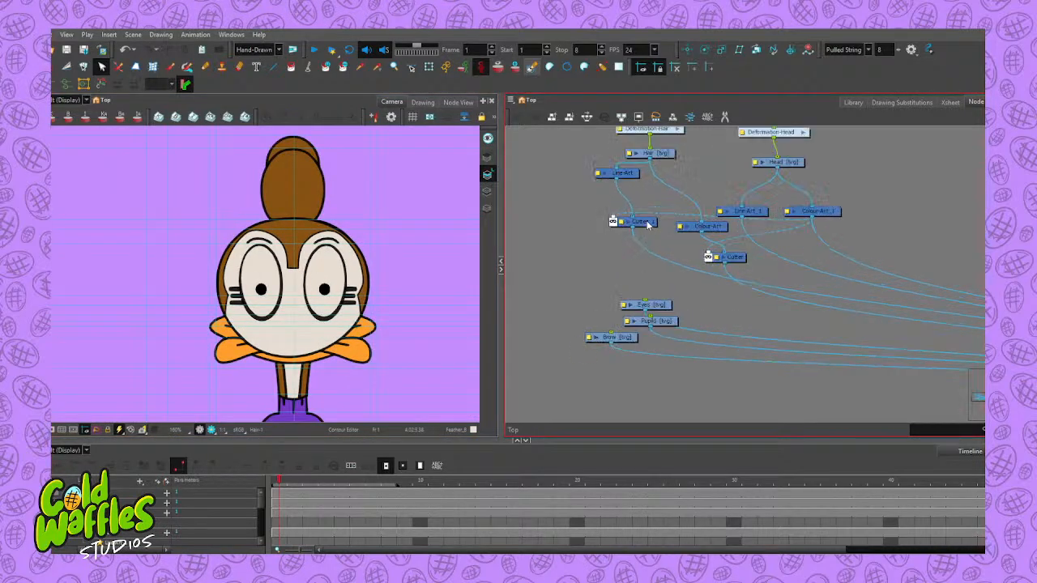
{"action": "scroll", "coordinate": [728, 225], "scroll_direction": "down", "scroll_amount": 2}
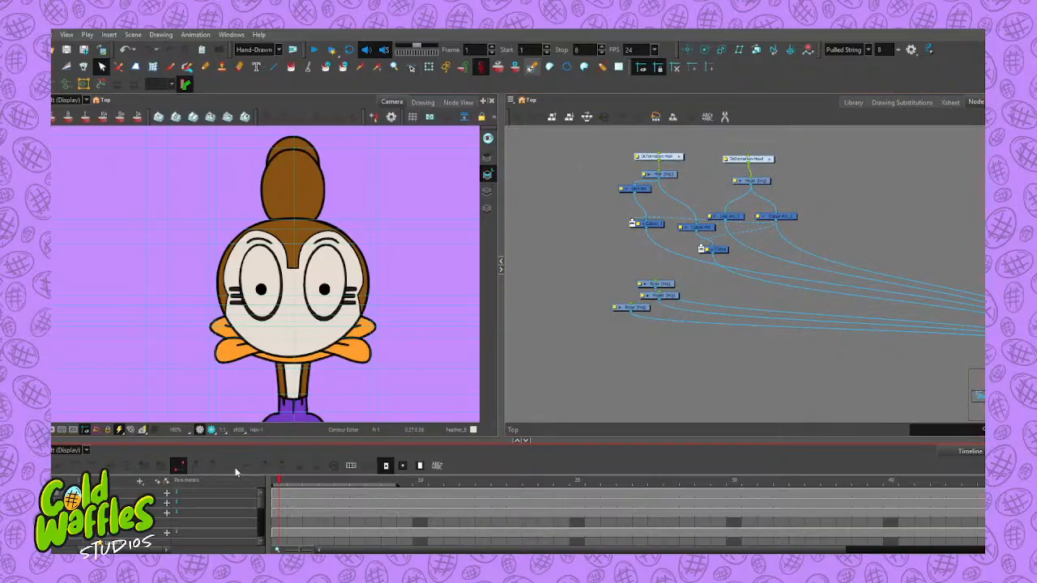
{"action": "left_click", "coordinate": [126, 495]}
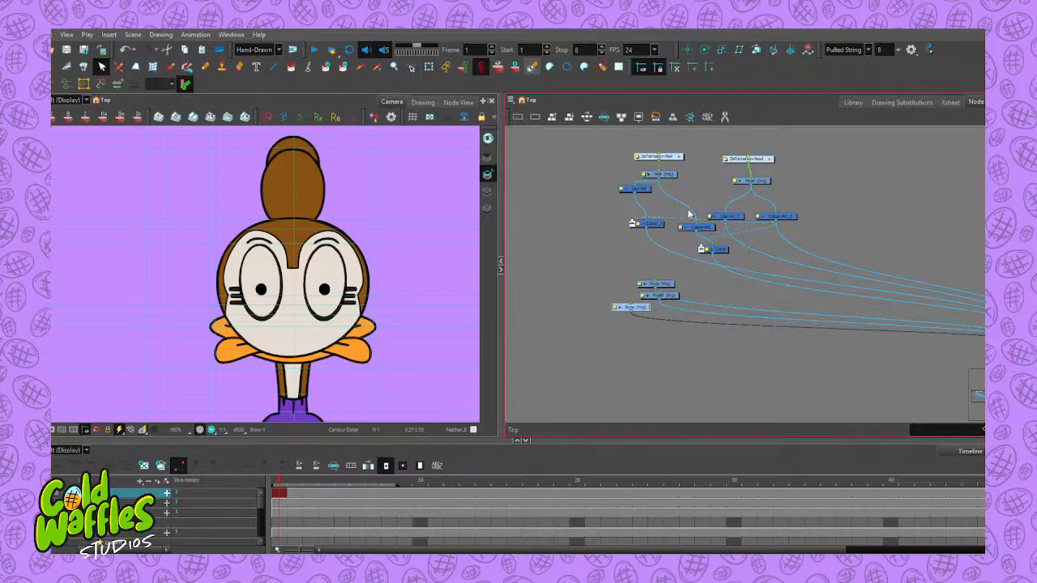
Separate the Pupild node from Eyes, add a parent peg to it, and arrange the peg, Eyes and Pupild nodes with space between them
{"action": "left_click_drag", "start_coordinate": [667, 298], "coordinate": [636, 260]}
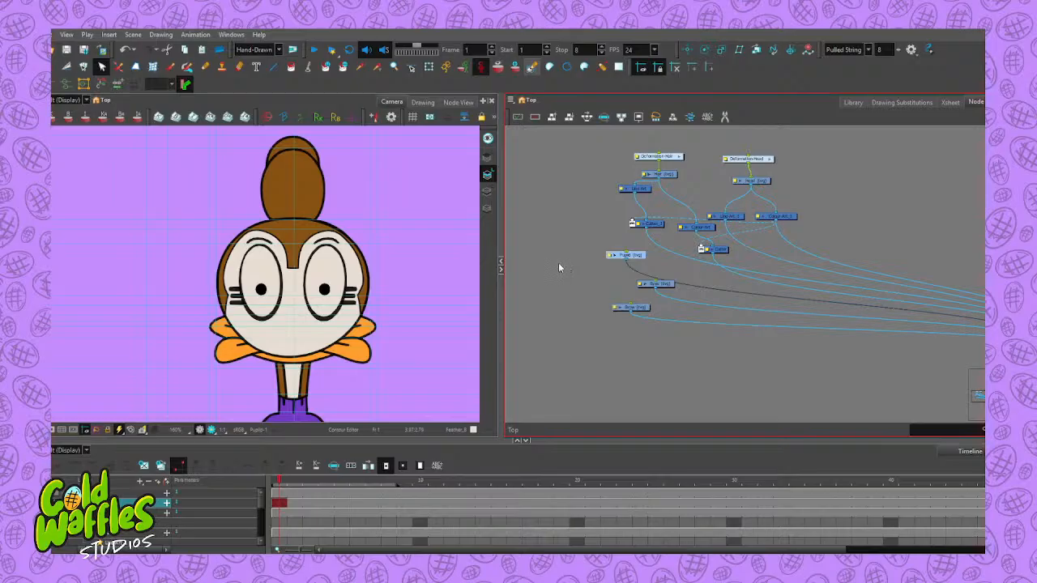
{"action": "scroll", "coordinate": [601, 260], "scroll_direction": "up", "scroll_amount": 5}
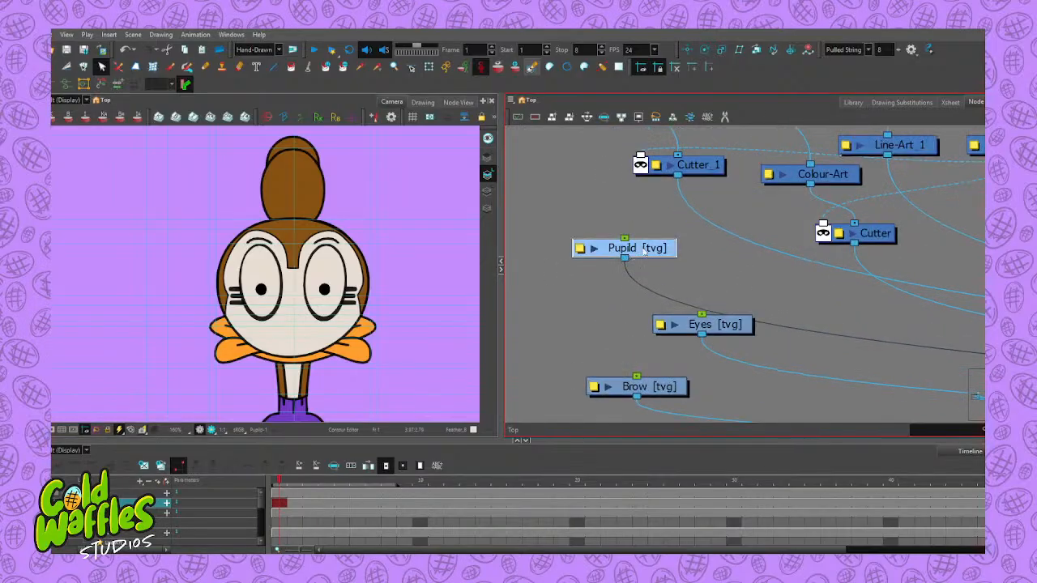
{"action": "left_click", "coordinate": [629, 264]}
{"action": "left_click_drag", "start_coordinate": [628, 264], "coordinate": [603, 245]}
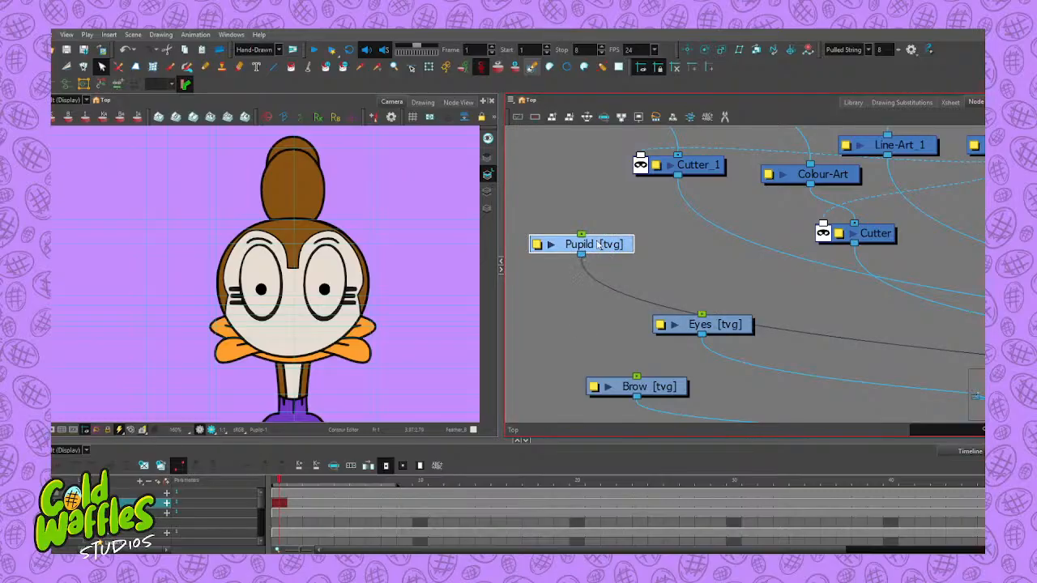
{"action": "key", "text": "ctrl+p"}
{"action": "left_click_drag", "start_coordinate": [583, 147], "coordinate": [594, 183]}
{"action": "left_click_drag", "start_coordinate": [718, 329], "coordinate": [591, 319]}
{"action": "left_click_drag", "start_coordinate": [604, 252], "coordinate": [705, 281]}
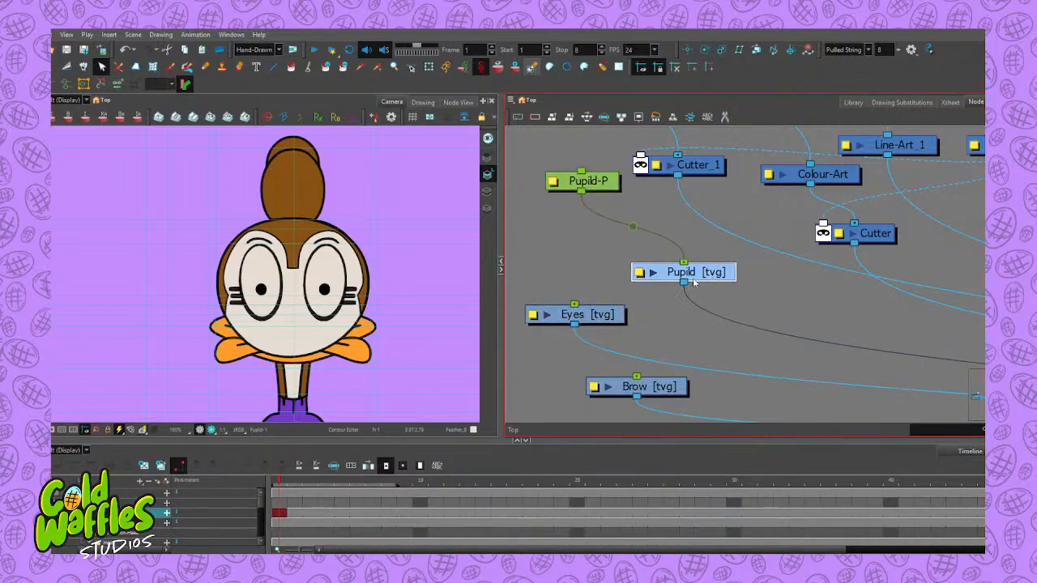
Select the Pupild-P peg and test moving the pupils with the Transform tool
{"action": "left_click", "coordinate": [612, 183]}
{"action": "left_click", "coordinate": [430, 67]}
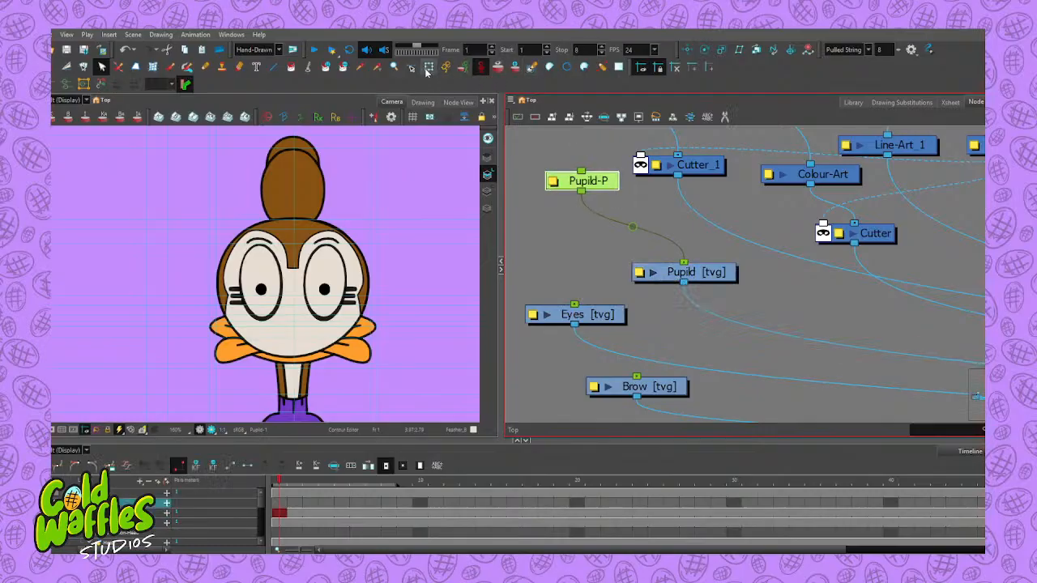
{"action": "scroll", "coordinate": [339, 251], "scroll_direction": "up", "scroll_amount": 2}
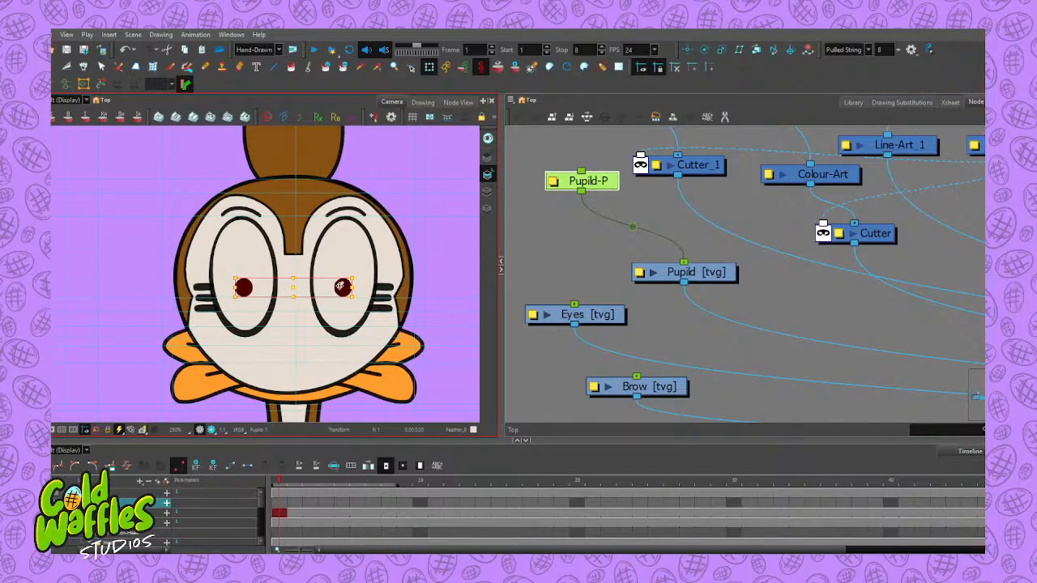
{"action": "mouse_move", "coordinate": [341, 286]}
{"action": "left_mouse_down"}
{"action": "mouse_move", "coordinate": [381, 283]}
{"action": "mouse_move", "coordinate": [249, 270]}
{"action": "mouse_move", "coordinate": [470, 281]}
{"action": "mouse_move", "coordinate": [266, 282]}
{"action": "mouse_move", "coordinate": [342, 288]}
{"action": "left_mouse_up"}
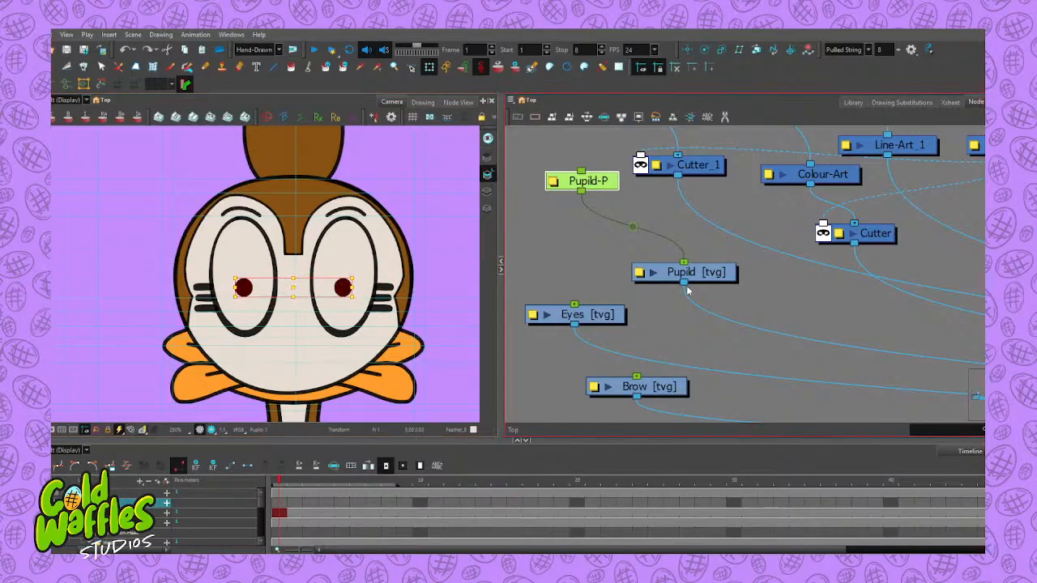
Try masking the pupils by connecting Eyes to Pupild's matte port, shifting the pupils sideways and inverting the matte, then detach Eyes again
{"action": "mouse_move", "coordinate": [585, 322]}
{"action": "left_mouse_down"}
{"action": "mouse_move", "coordinate": [563, 282]}
{"action": "mouse_move", "coordinate": [639, 271]}
{"action": "left_mouse_up"}
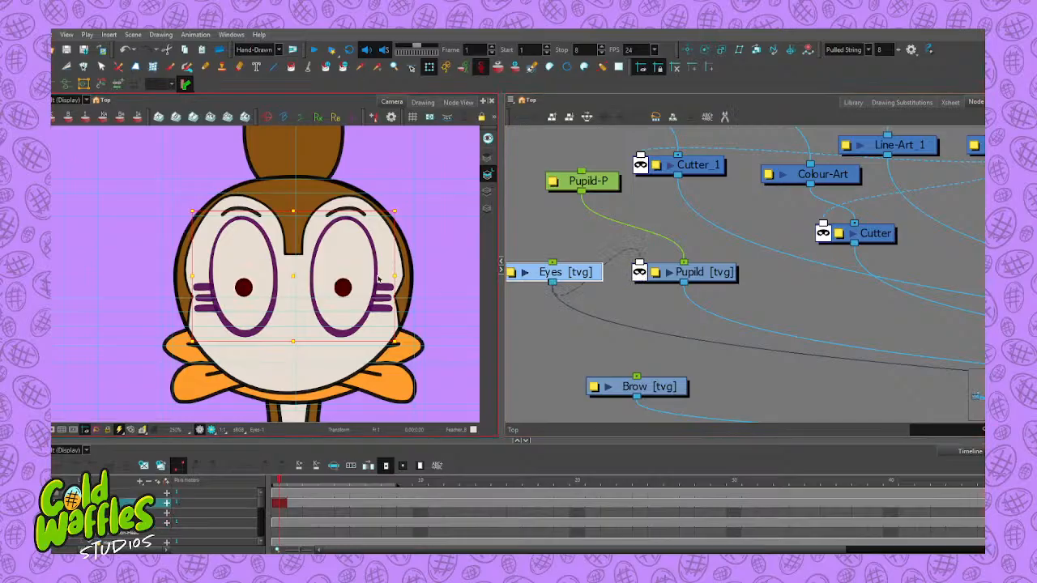
{"action": "left_click", "coordinate": [597, 184]}
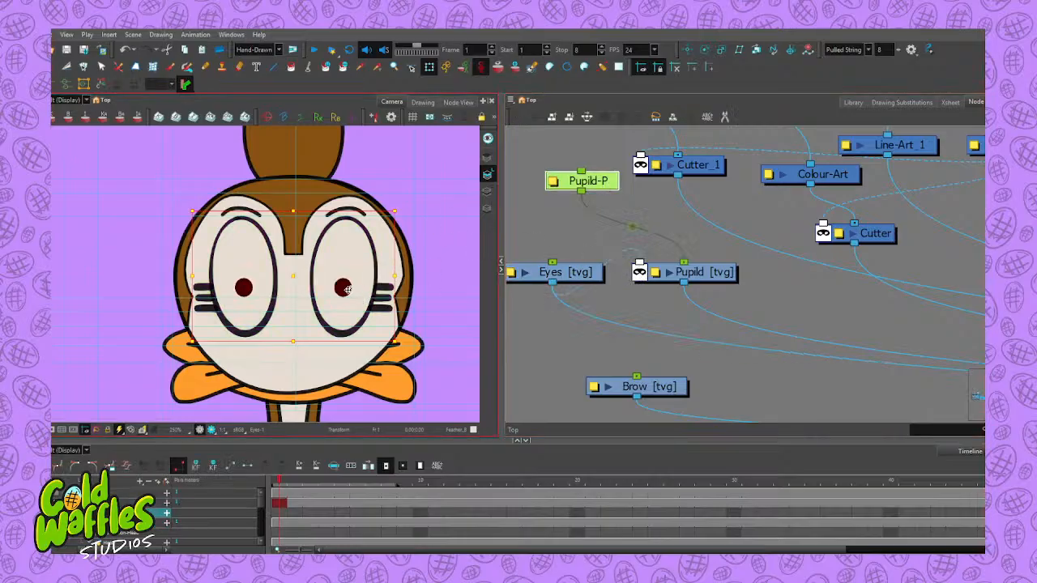
{"action": "left_click_drag", "start_coordinate": [344, 289], "coordinate": [377, 289]}
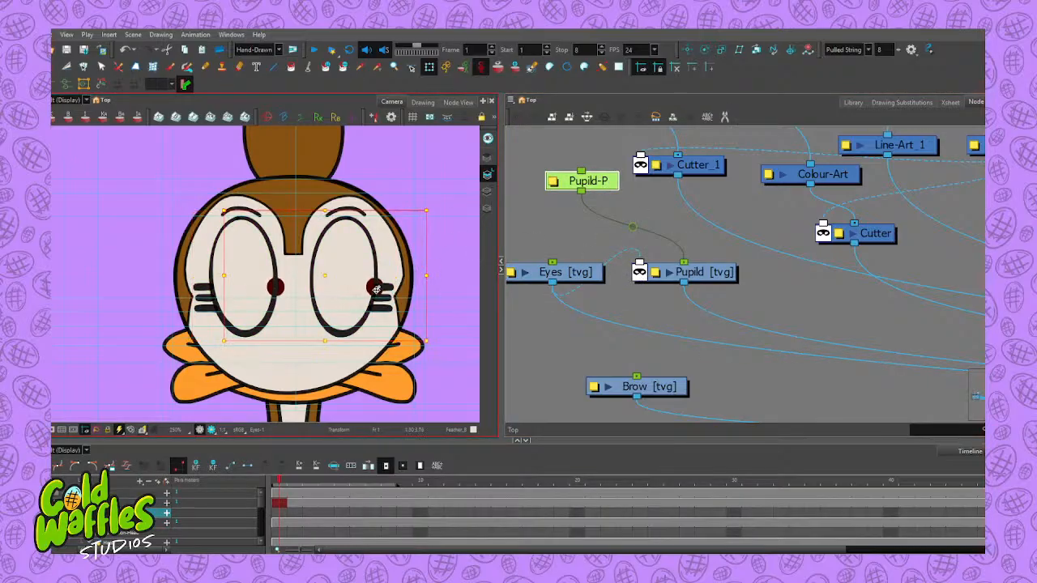
{"action": "left_click", "coordinate": [555, 273]}
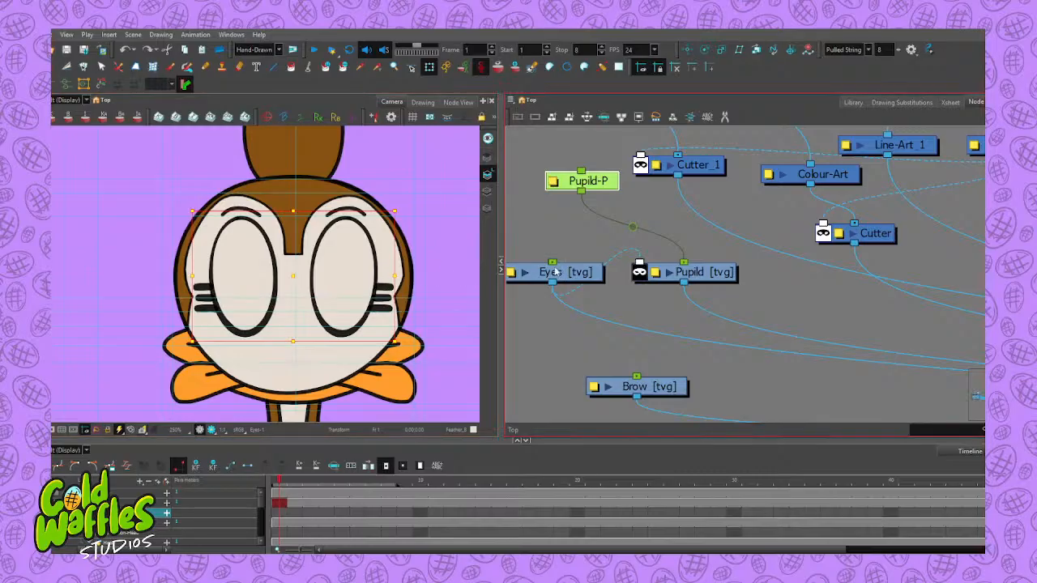
{"action": "left_click_drag", "start_coordinate": [566, 279], "coordinate": [570, 260]}
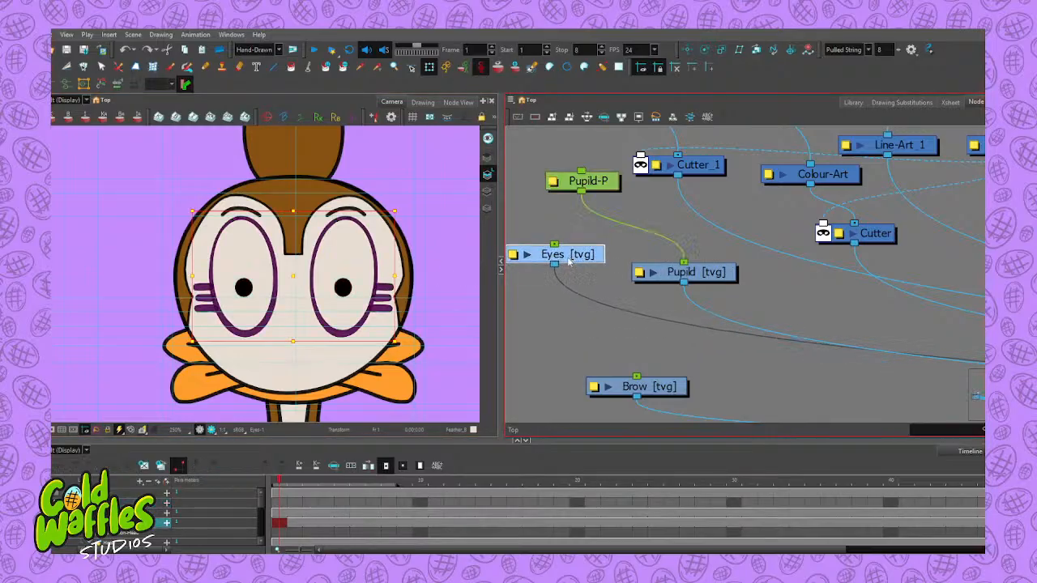
{"action": "scroll", "coordinate": [571, 268], "scroll_direction": "down", "scroll_amount": 8}
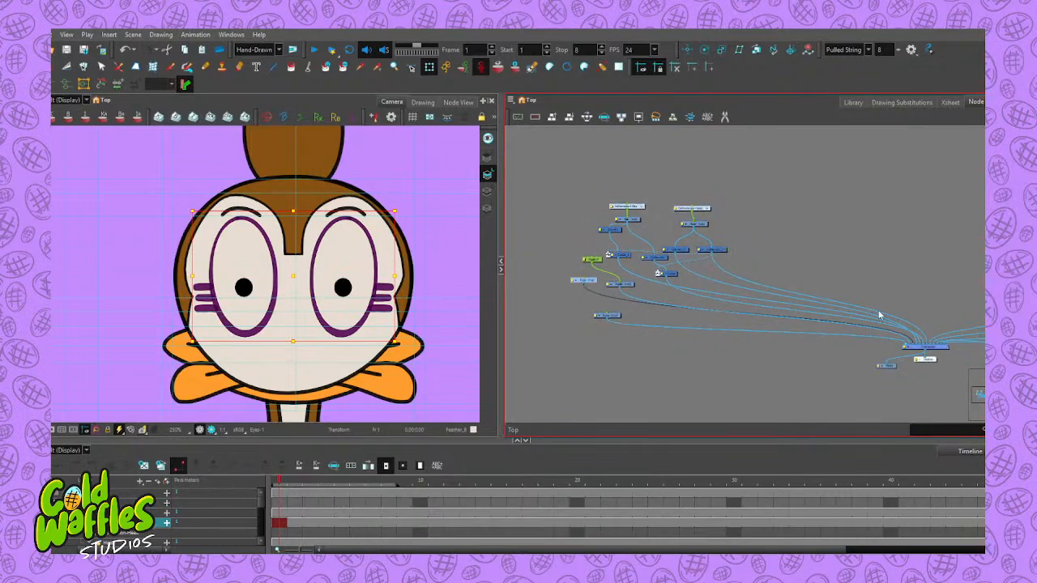
{"action": "scroll", "coordinate": [736, 337], "scroll_direction": "up", "scroll_amount": 3}
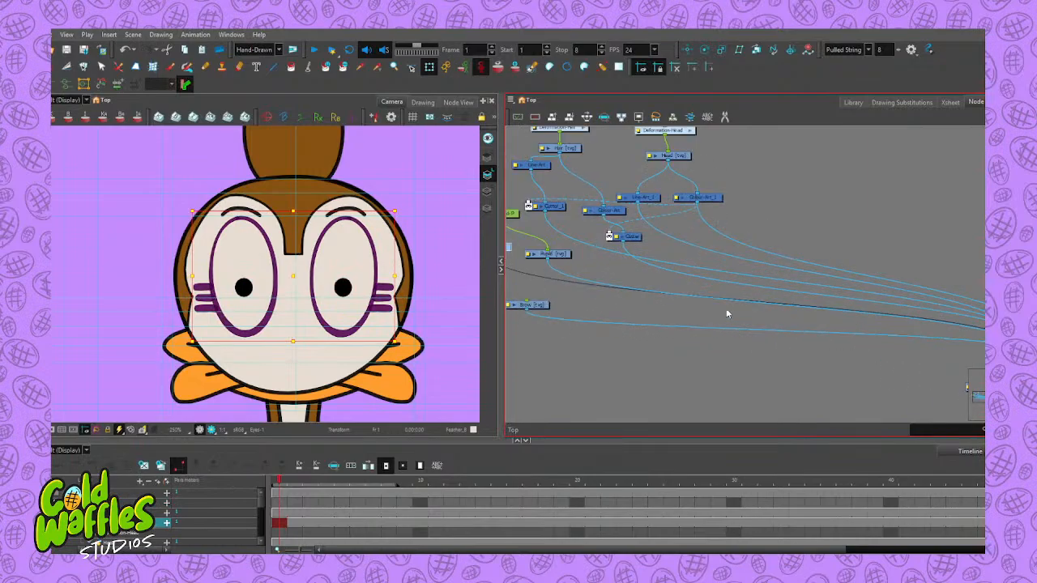
Add a new Composite node to the network and space it, Eyes and Pupild apart beside the head nodes
{"action": "left_click", "coordinate": [645, 310]}
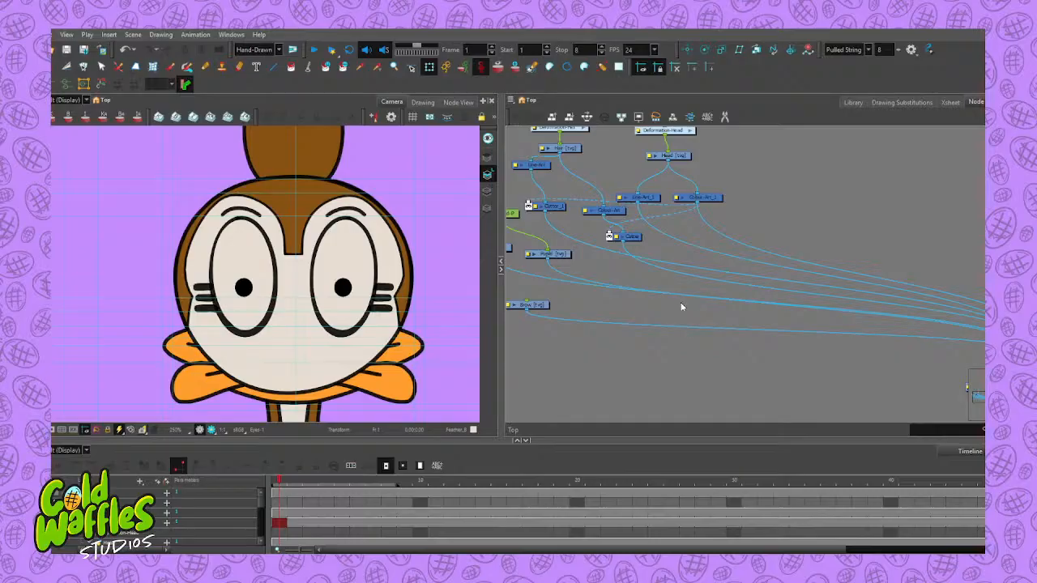
{"action": "key", "text": "ctrl+h"}
{"action": "left_click_drag", "start_coordinate": [681, 279], "coordinate": [650, 308]}
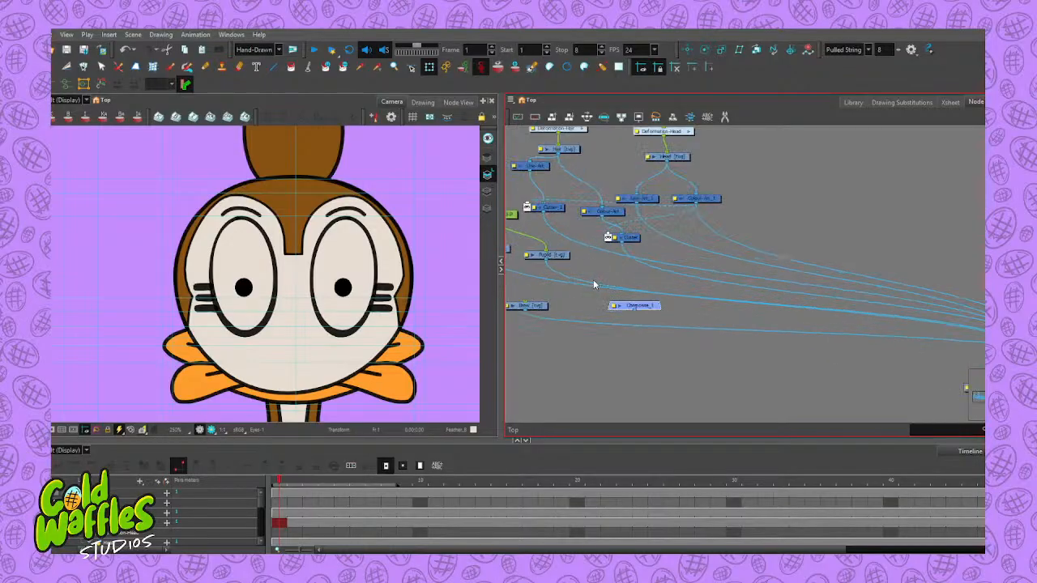
{"action": "left_click_drag", "start_coordinate": [574, 296], "coordinate": [628, 295]}
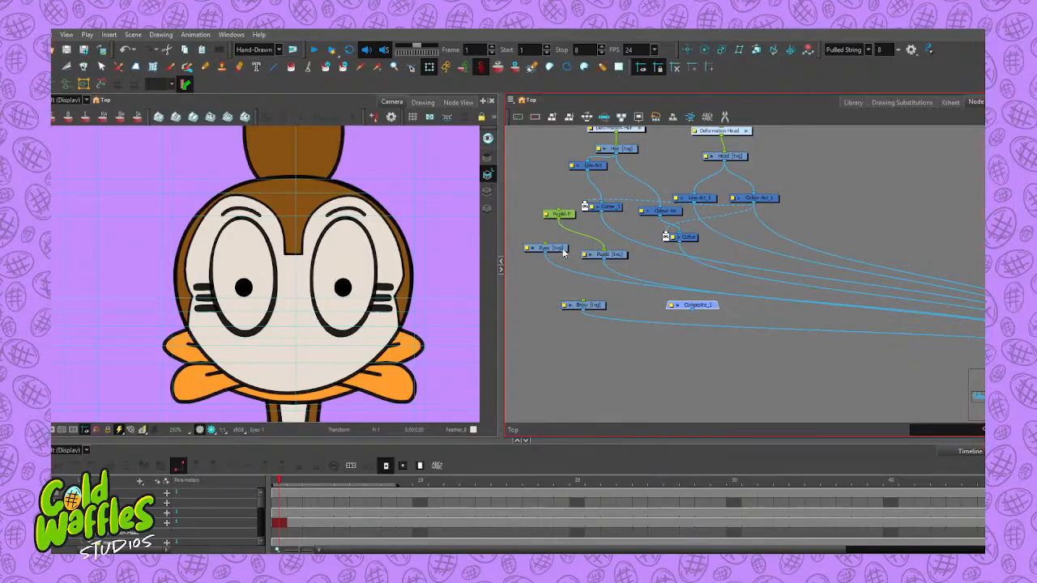
{"action": "left_click_drag", "start_coordinate": [561, 248], "coordinate": [556, 266]}
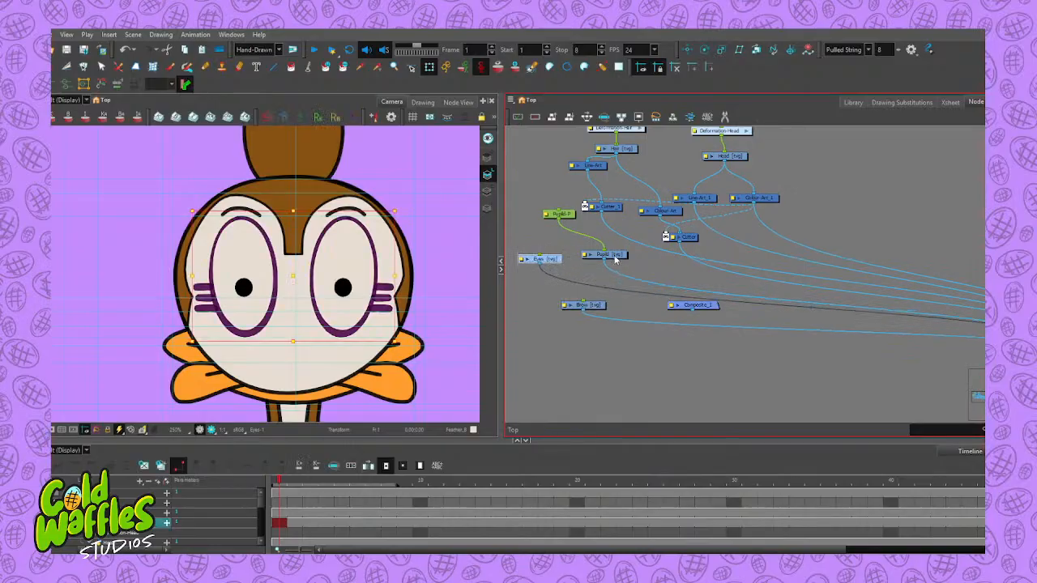
{"action": "mouse_move", "coordinate": [618, 257]}
{"action": "left_mouse_down"}
{"action": "mouse_move", "coordinate": [598, 242]}
{"action": "mouse_move", "coordinate": [603, 255]}
{"action": "left_mouse_up"}
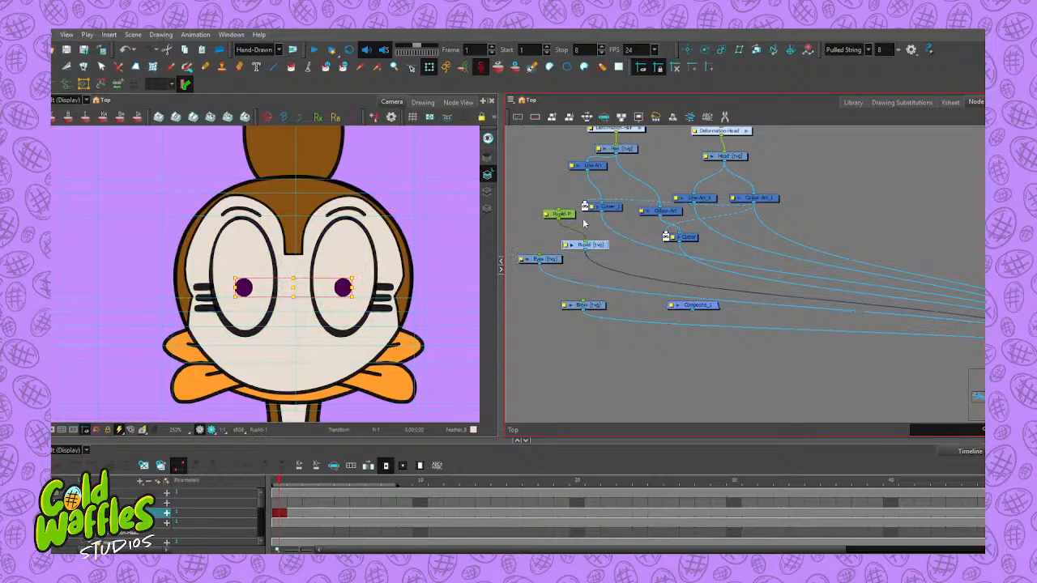
{"action": "left_click_drag", "start_coordinate": [701, 309], "coordinate": [735, 314]}
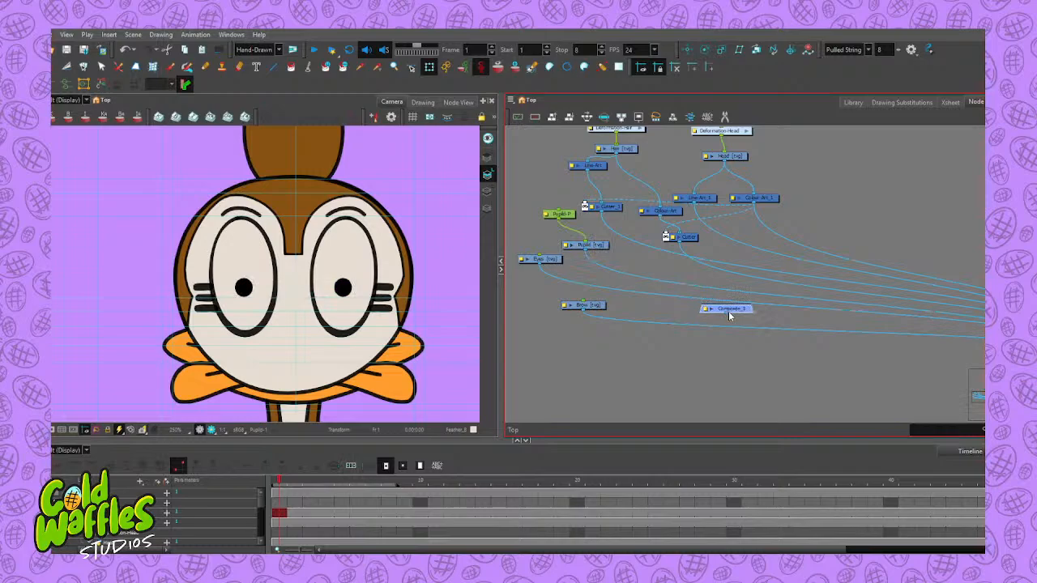
Widen the node network view and connect the new Composite_1 node's output to the main Composite
{"action": "left_click_drag", "start_coordinate": [820, 337], "coordinate": [639, 285]}
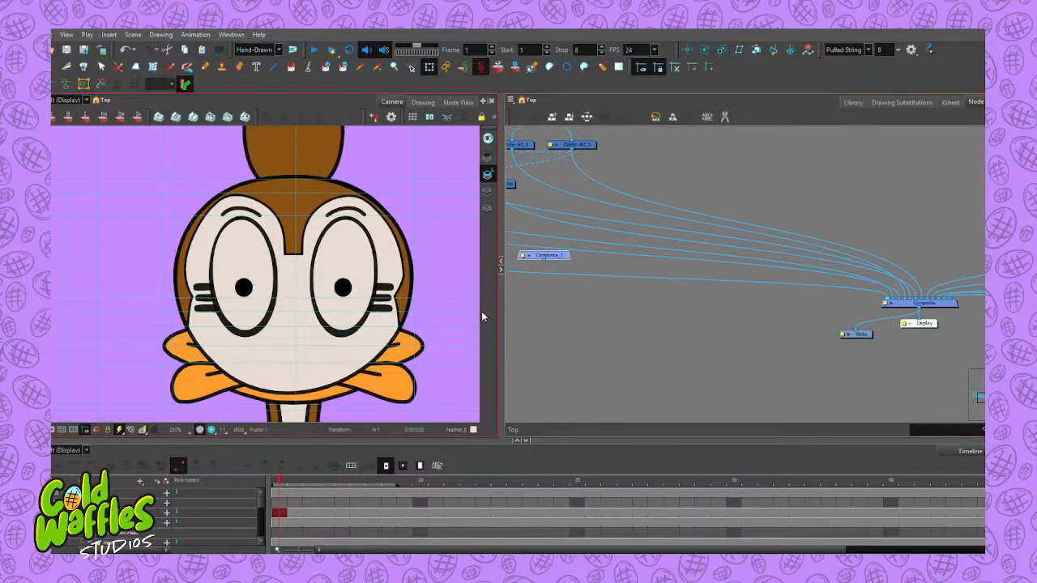
{"action": "left_click_drag", "start_coordinate": [489, 304], "coordinate": [341, 305]}
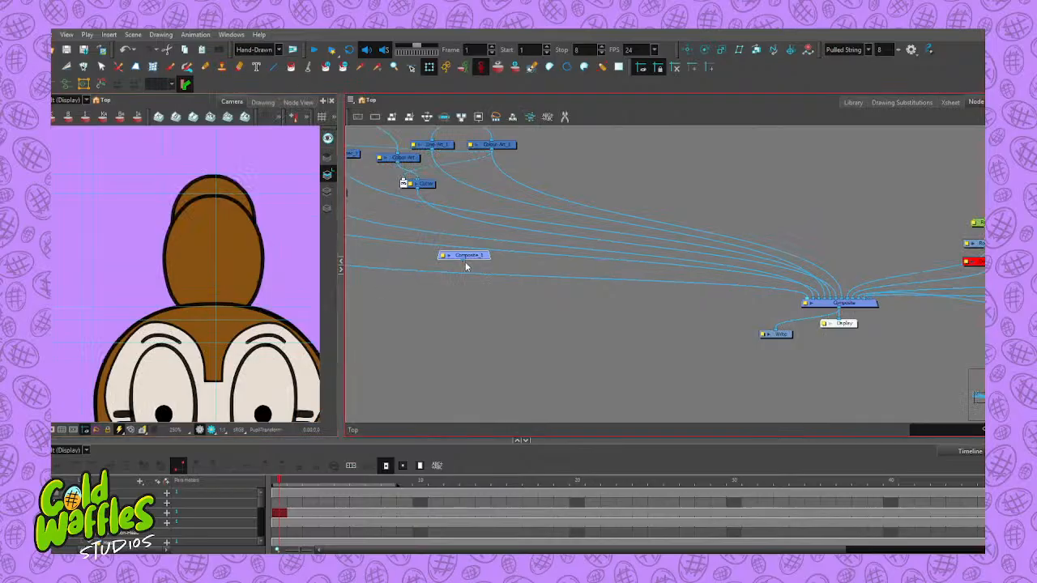
{"action": "left_click_drag", "start_coordinate": [465, 261], "coordinate": [811, 299]}
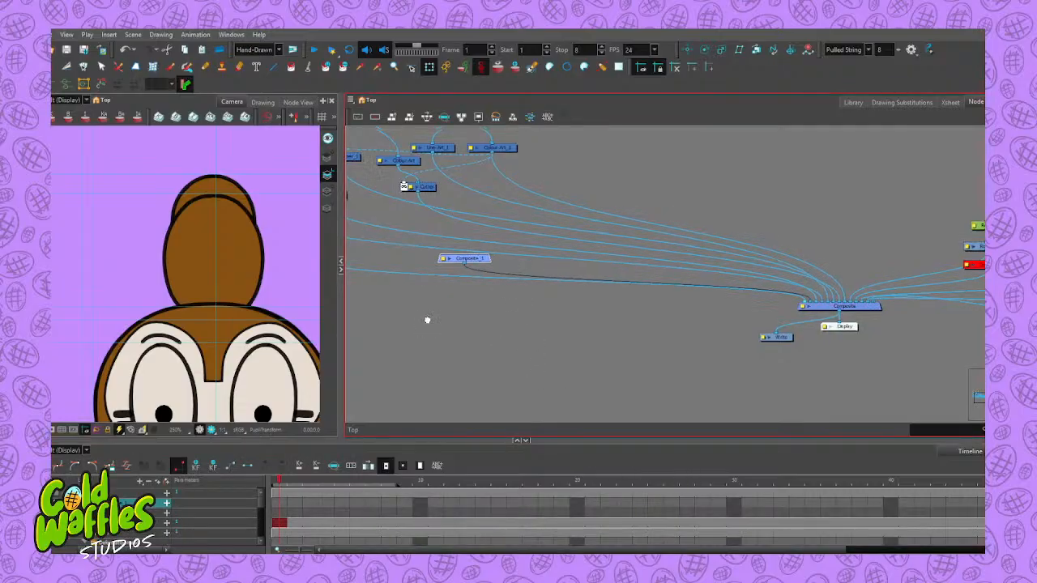
Place Composite_1 below the face nodes, reroute Brow, Eyes and Pupild into it, and bring the main Composite closer
{"action": "left_click_drag", "start_coordinate": [426, 319], "coordinate": [542, 352]}
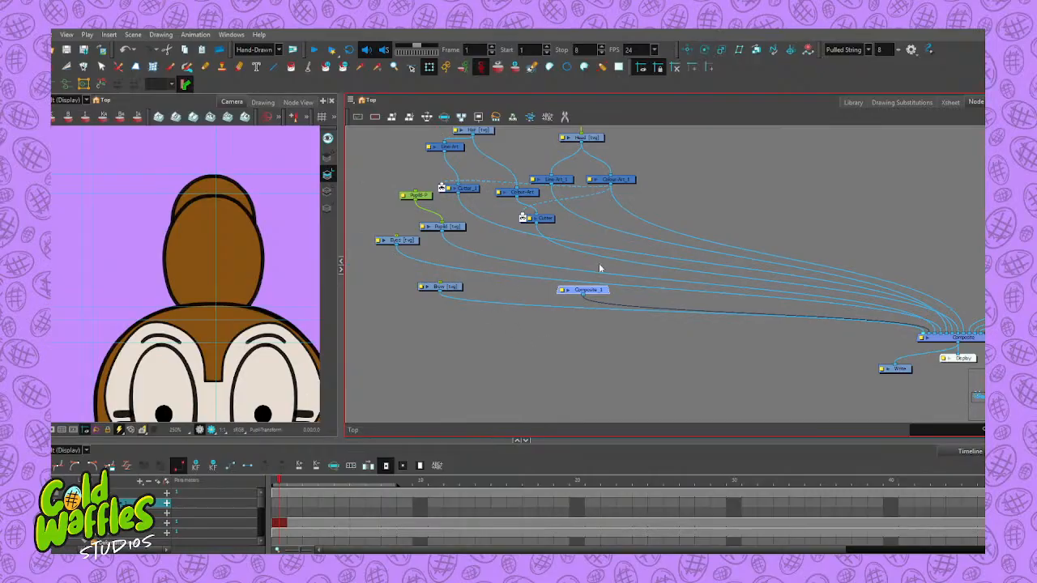
{"action": "left_click_drag", "start_coordinate": [586, 290], "coordinate": [512, 301]}
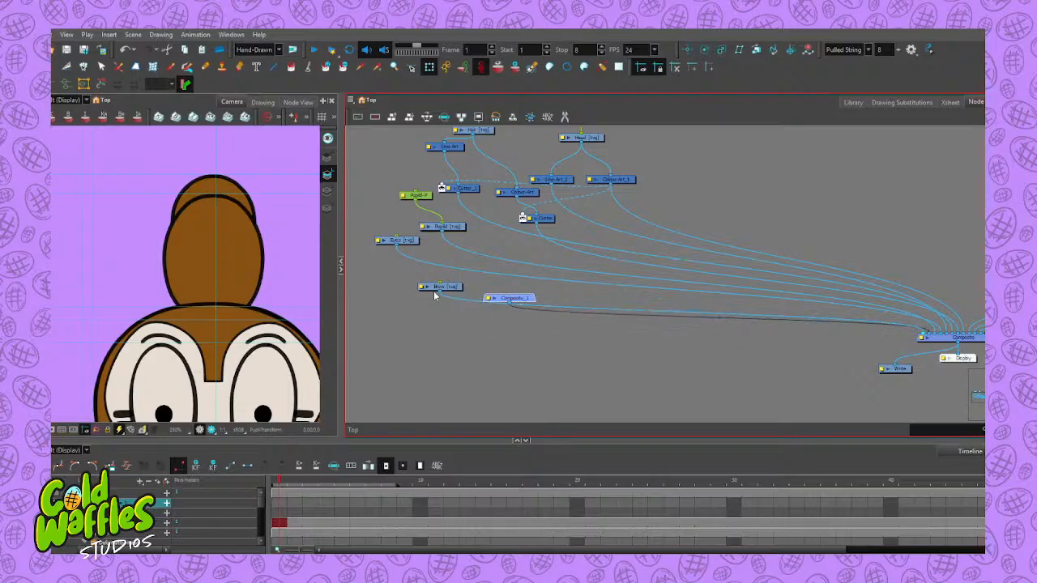
{"action": "left_click_drag", "start_coordinate": [449, 290], "coordinate": [416, 273]}
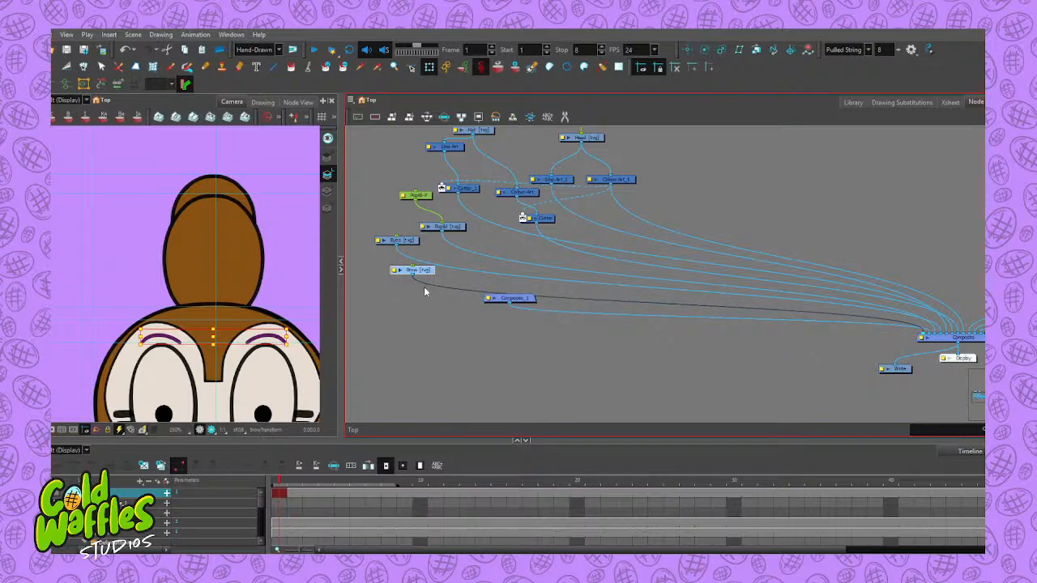
{"action": "mouse_move", "coordinate": [463, 291]}
{"action": "left_mouse_down"}
{"action": "mouse_move", "coordinate": [490, 295]}
{"action": "mouse_move", "coordinate": [520, 279]}
{"action": "mouse_move", "coordinate": [518, 295]}
{"action": "mouse_move", "coordinate": [530, 281]}
{"action": "mouse_move", "coordinate": [530, 297]}
{"action": "left_mouse_up"}
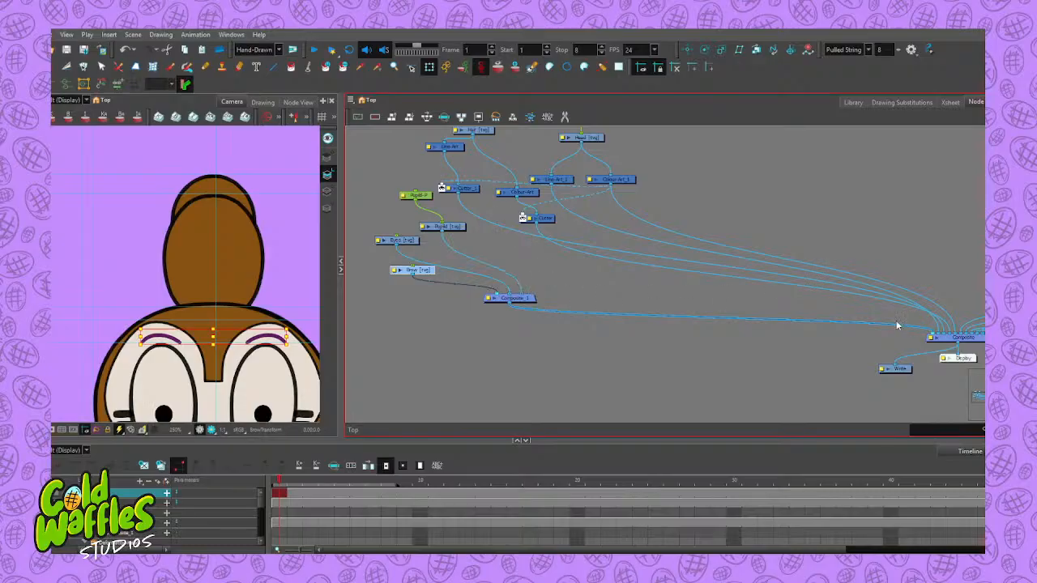
{"action": "mouse_move", "coordinate": [944, 338]}
{"action": "left_mouse_down"}
{"action": "mouse_move", "coordinate": [762, 340]}
{"action": "mouse_move", "coordinate": [861, 326]}
{"action": "left_mouse_up"}
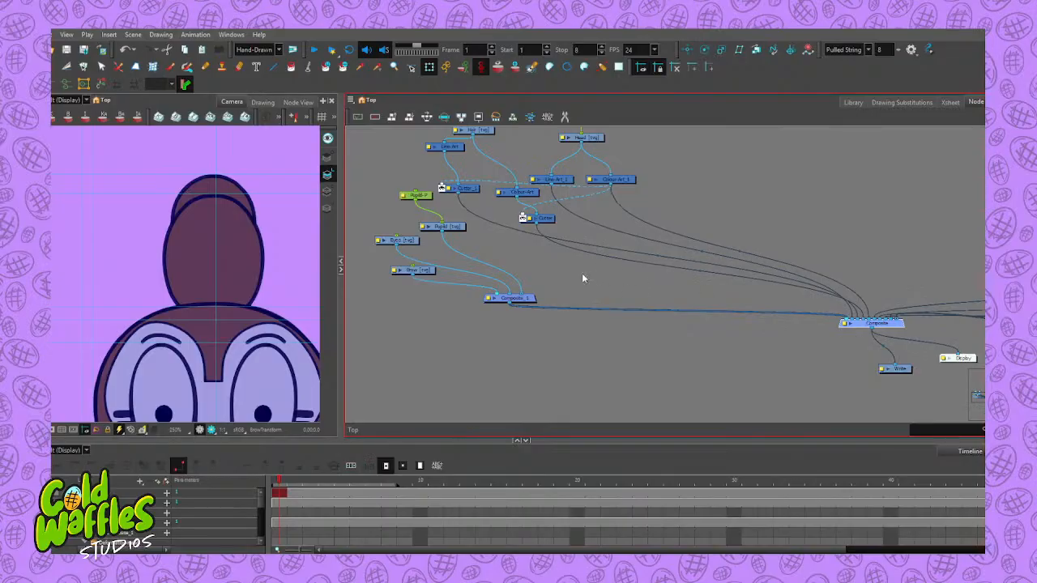
{"action": "mouse_move", "coordinate": [466, 191]}
{"action": "left_mouse_down"}
{"action": "mouse_move", "coordinate": [470, 202]}
{"action": "mouse_move", "coordinate": [468, 191]}
{"action": "left_mouse_up"}
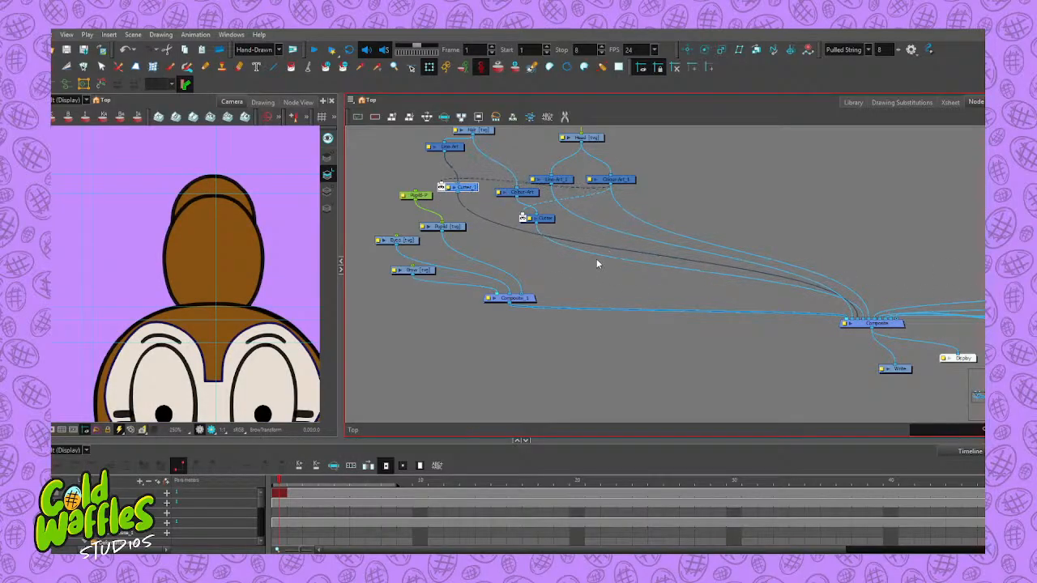
{"action": "left_click_drag", "start_coordinate": [592, 249], "coordinate": [525, 296]}
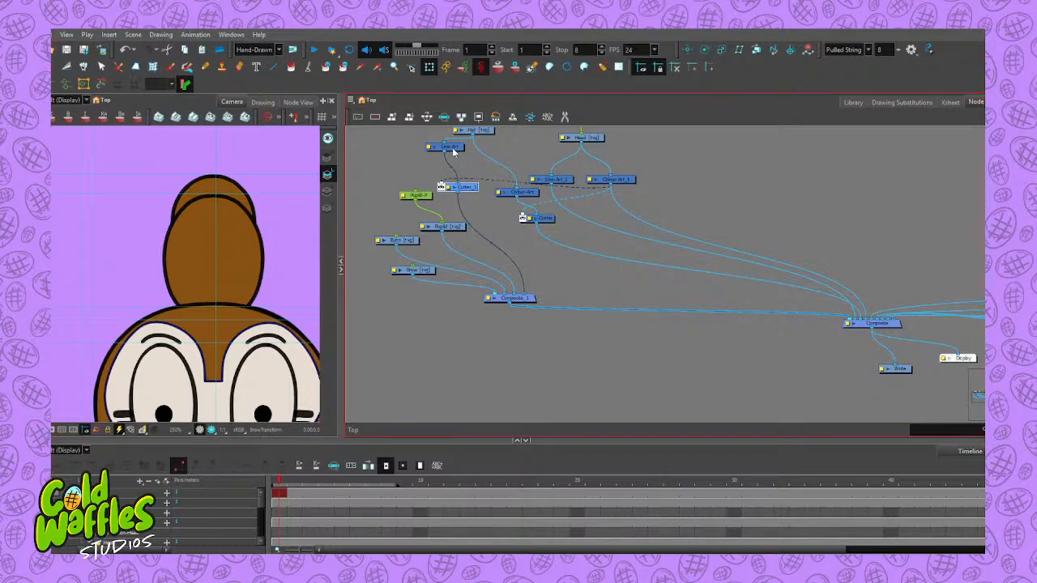
{"action": "left_click_drag", "start_coordinate": [453, 151], "coordinate": [442, 168]}
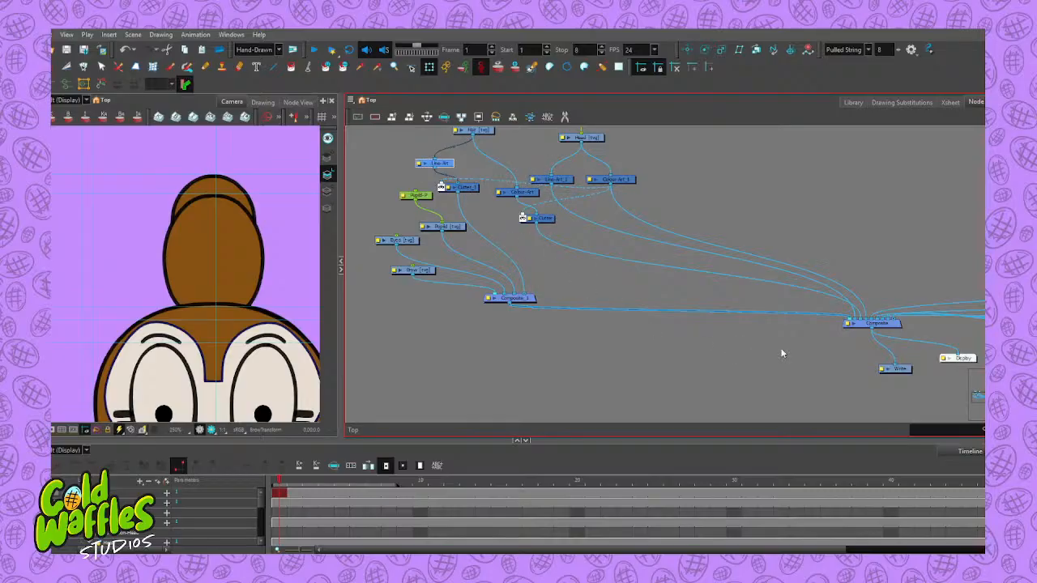
{"action": "left_click_drag", "start_coordinate": [863, 328], "coordinate": [826, 350]}
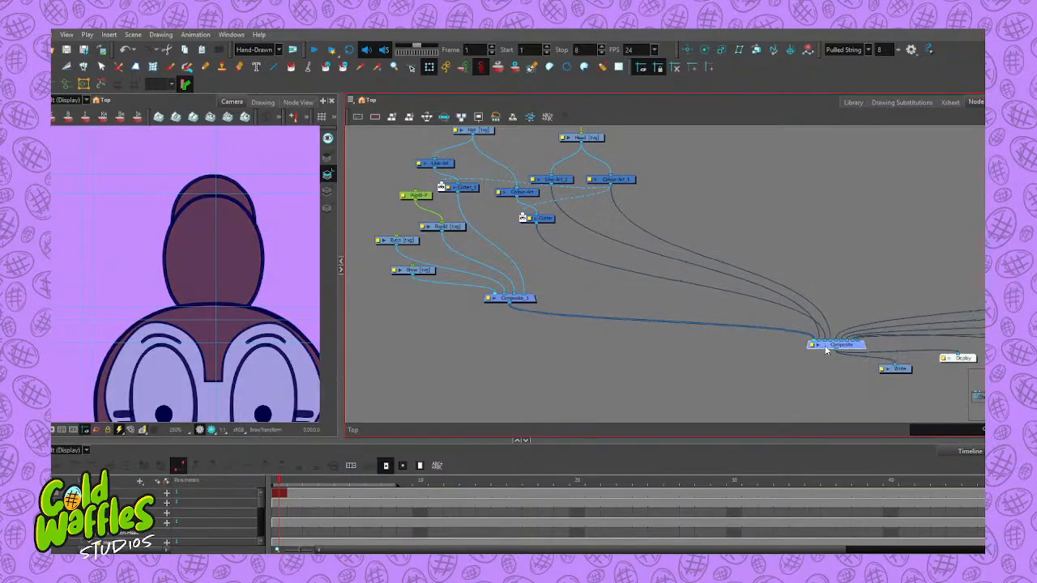
{"action": "left_click_drag", "start_coordinate": [821, 344], "coordinate": [531, 297]}
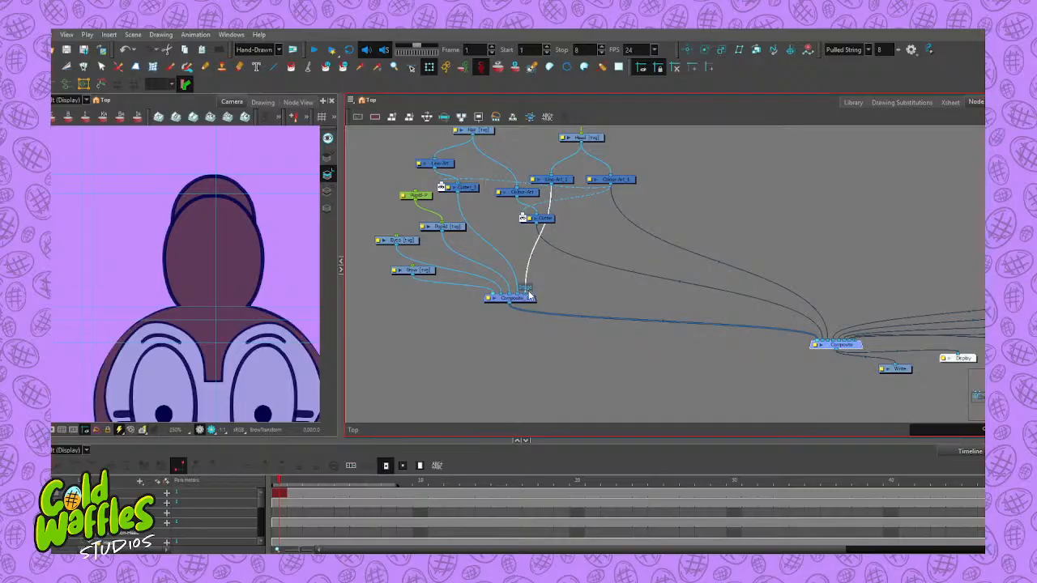
{"action": "left_click_drag", "start_coordinate": [528, 295], "coordinate": [530, 294]}
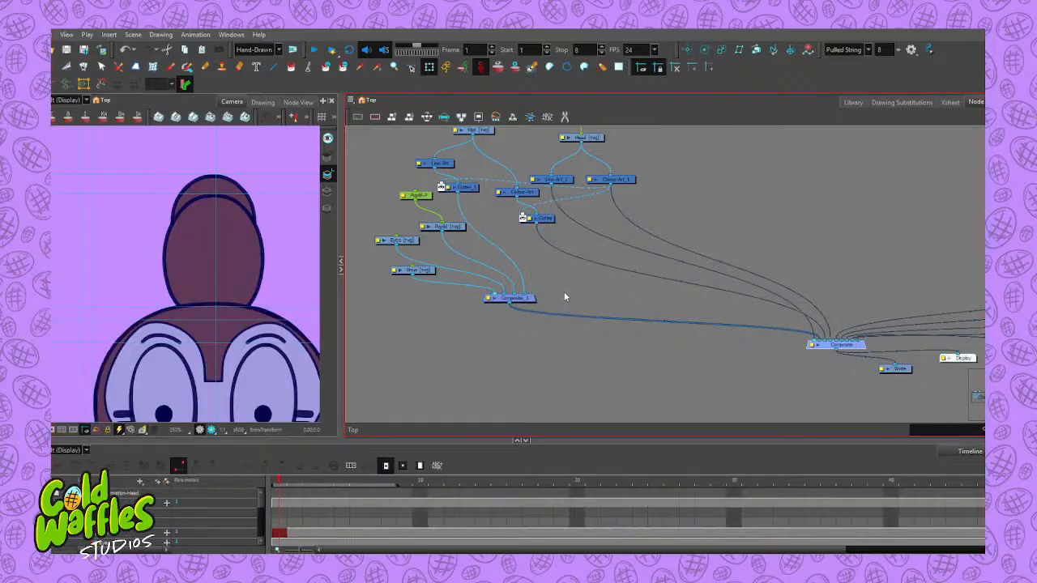
{"action": "key", "text": "ctrl+z"}
{"action": "key", "text": "ctrl+z"}
{"action": "key", "text": "ctrl+z"}
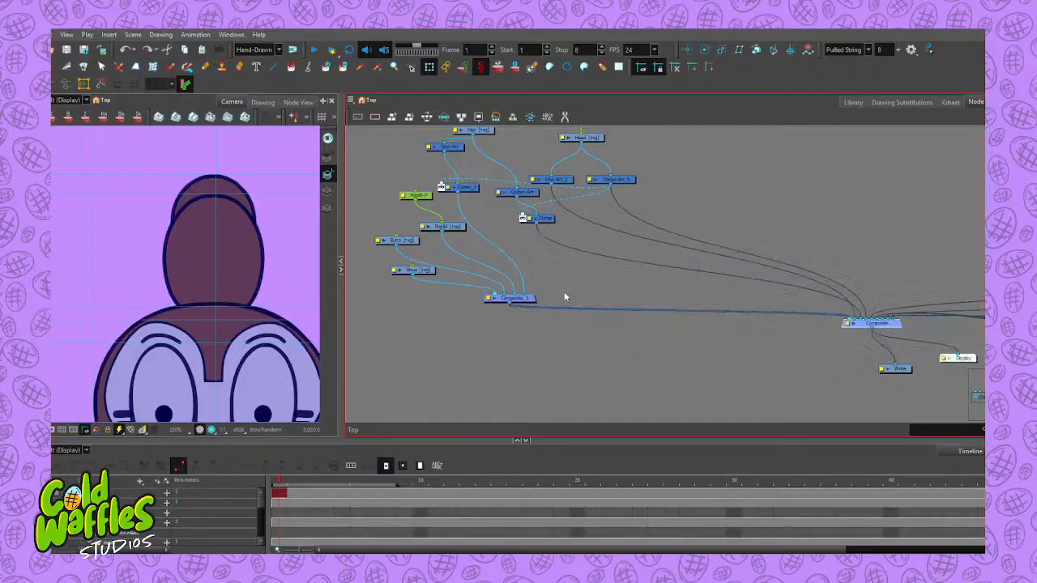
{"action": "key", "text": "ctrl+z"}
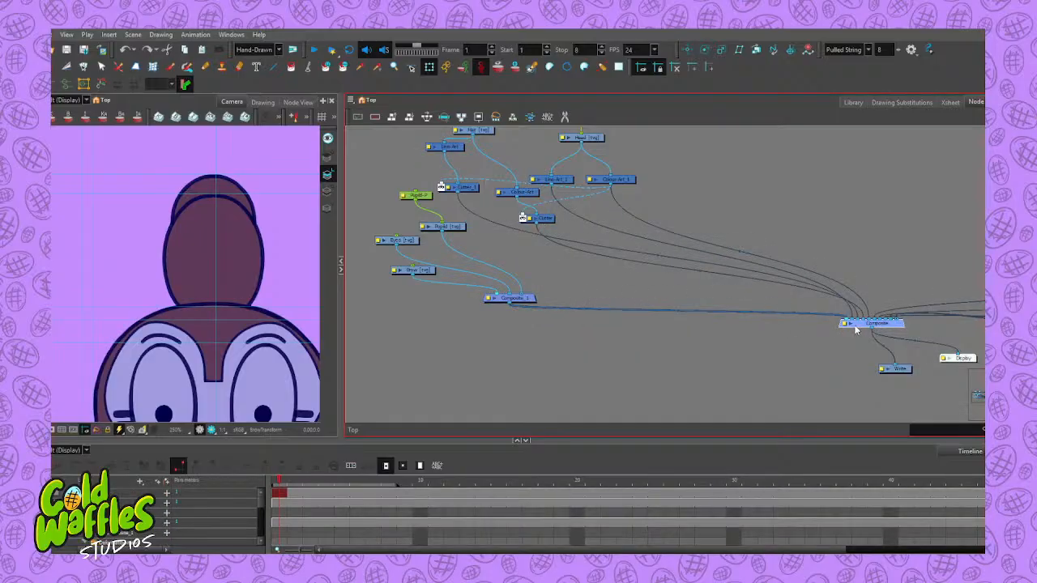
Reroute Cutter_1, Line-Art_1, Cutter and Colour-Art_1 from the main Composite into Composite_1, and move the main Composite lower
{"action": "left_click_drag", "start_coordinate": [855, 325], "coordinate": [525, 293]}
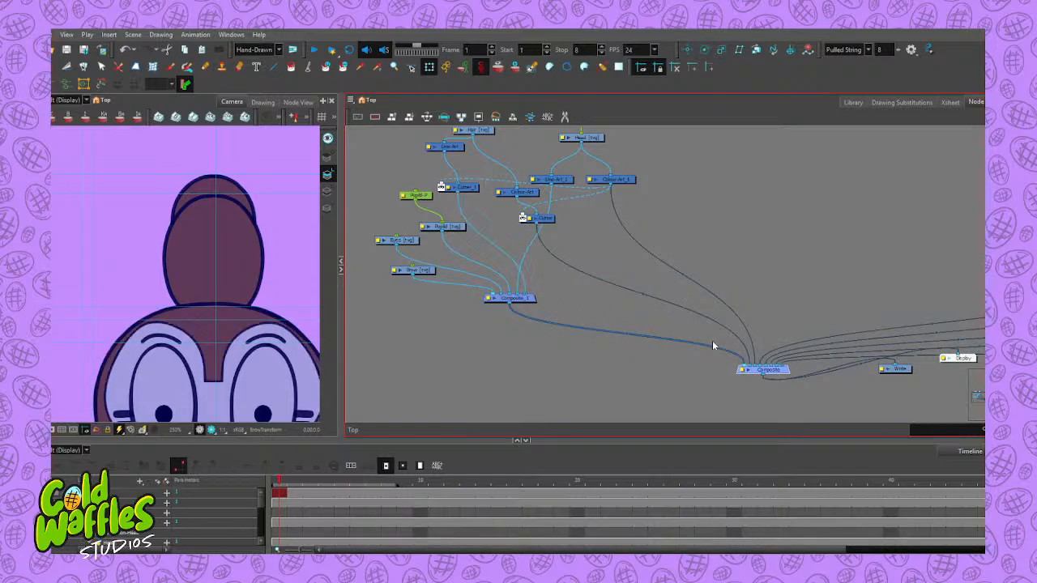
{"action": "left_click_drag", "start_coordinate": [750, 368], "coordinate": [532, 299]}
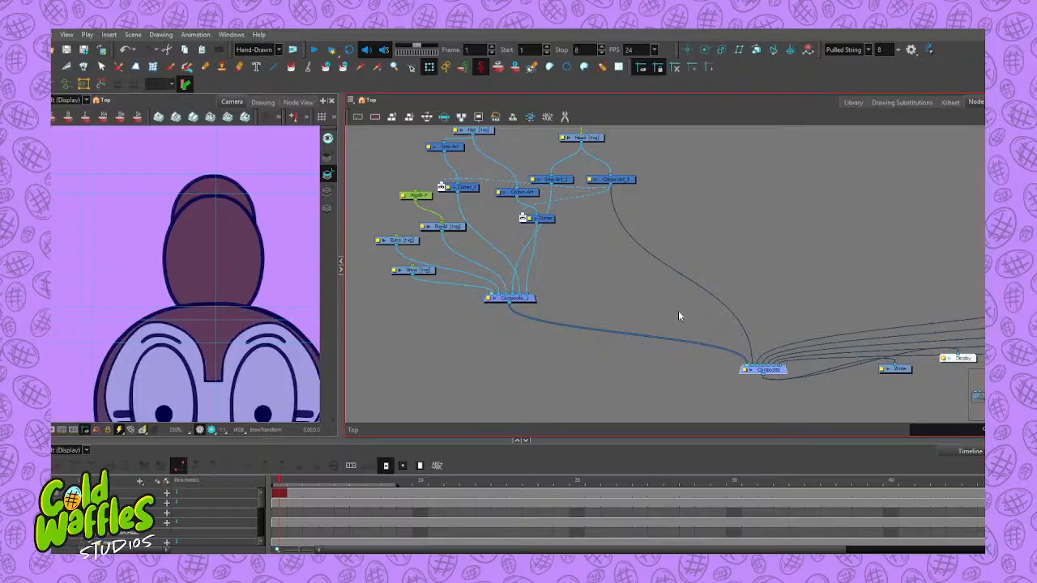
{"action": "left_click_drag", "start_coordinate": [753, 369], "coordinate": [534, 297]}
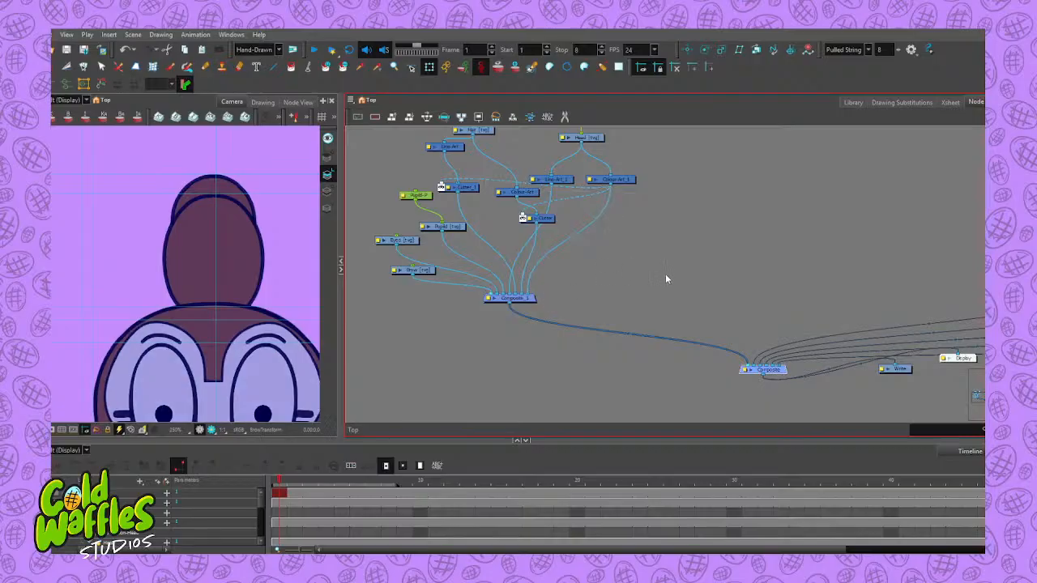
Move the Eyes and Brow nodes outward, away from Pupild, to tidy the head group
{"action": "scroll", "coordinate": [534, 243], "scroll_direction": "up", "scroll_amount": 5}
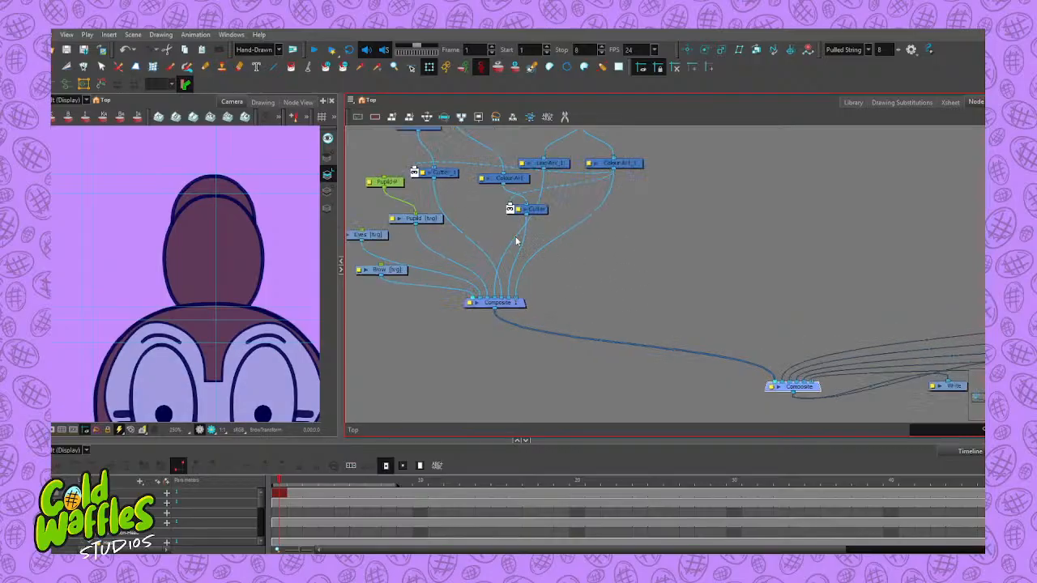
{"action": "scroll", "coordinate": [516, 240], "scroll_direction": "down", "scroll_amount": 1}
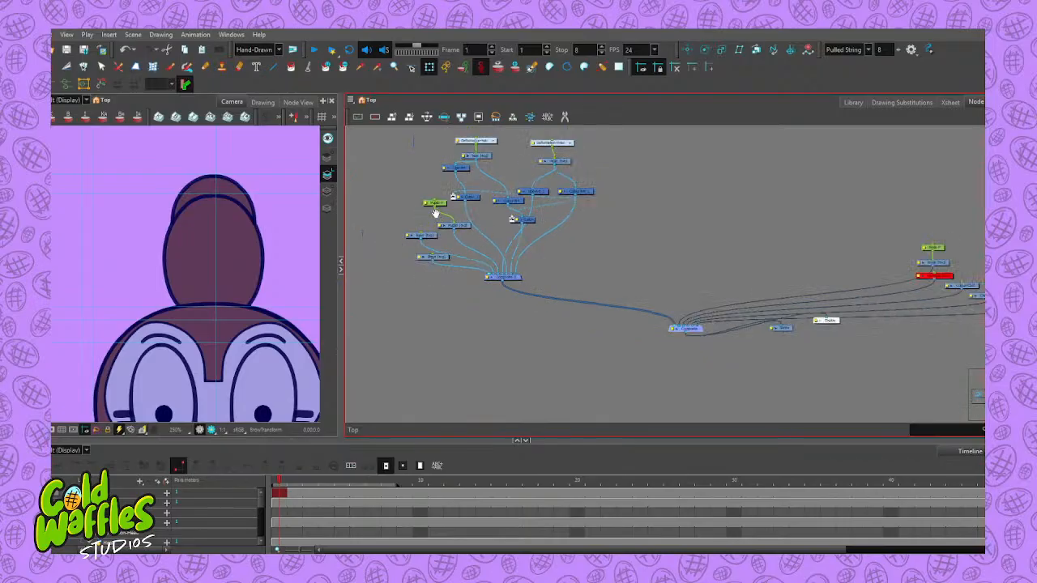
{"action": "left_click_drag", "start_coordinate": [420, 193], "coordinate": [458, 248]}
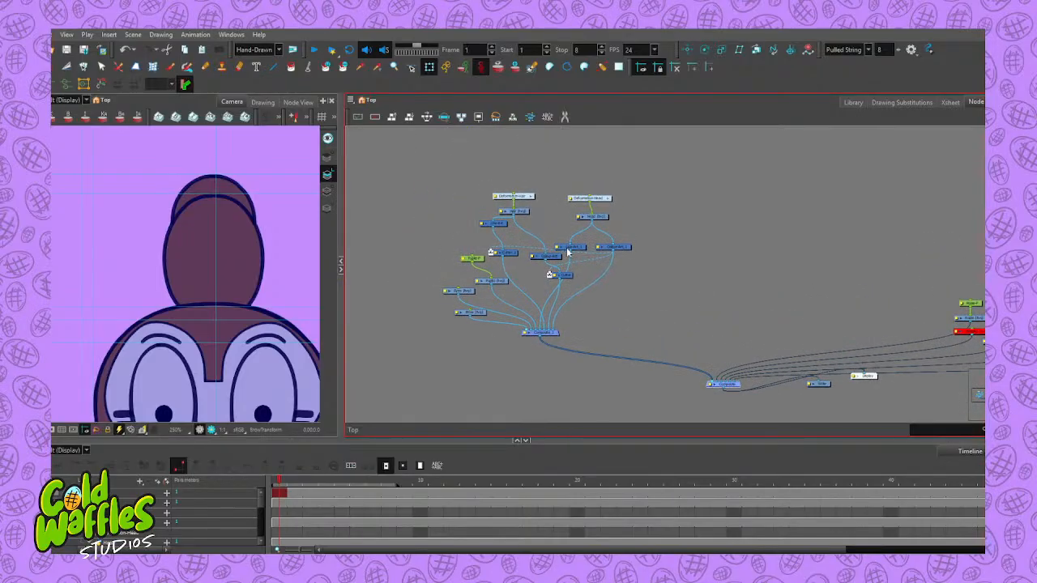
{"action": "scroll", "coordinate": [553, 247], "scroll_direction": "up", "scroll_amount": 2}
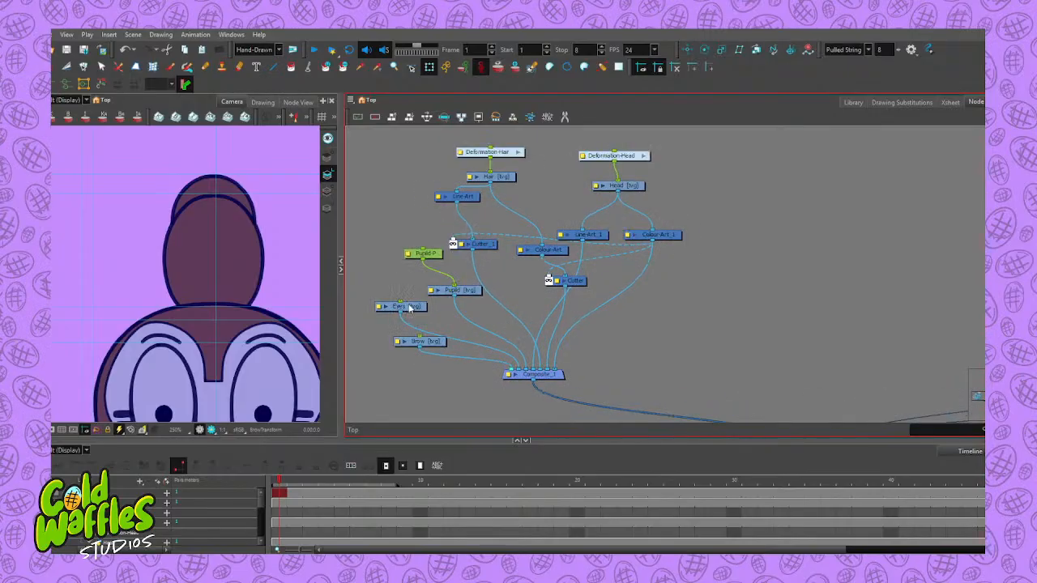
{"action": "left_click_drag", "start_coordinate": [410, 306], "coordinate": [386, 289]}
{"action": "left_click_drag", "start_coordinate": [429, 346], "coordinate": [374, 324]}
Select all the head nodes together with Composite_1 and shift the group slightly away from the main Composite
{"action": "scroll", "coordinate": [541, 270], "scroll_direction": "down", "scroll_amount": 2}
{"action": "scroll", "coordinate": [541, 270], "scroll_direction": "down", "scroll_amount": 1}
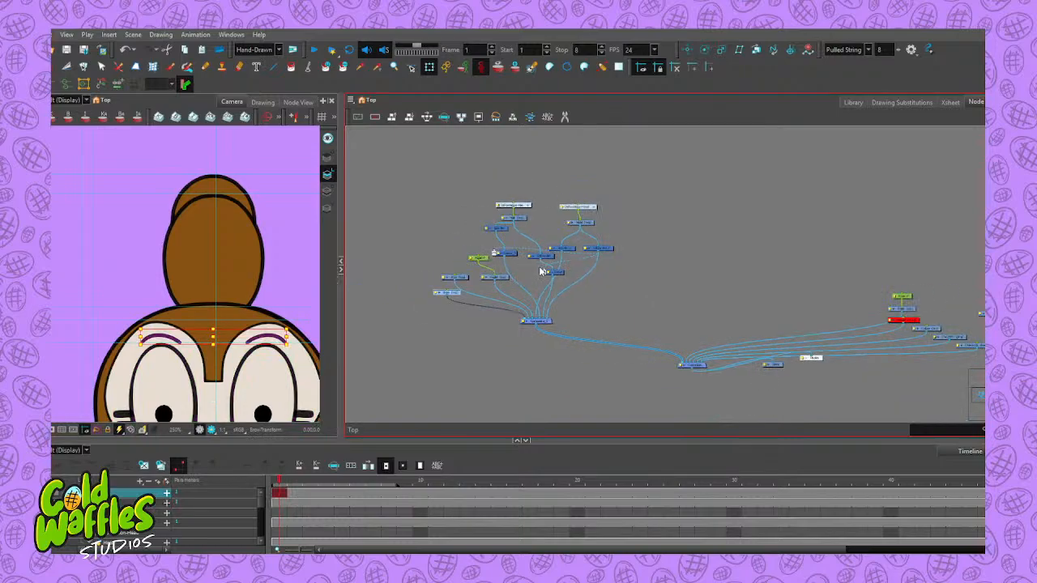
{"action": "scroll", "coordinate": [542, 271], "scroll_direction": "up", "scroll_amount": 1}
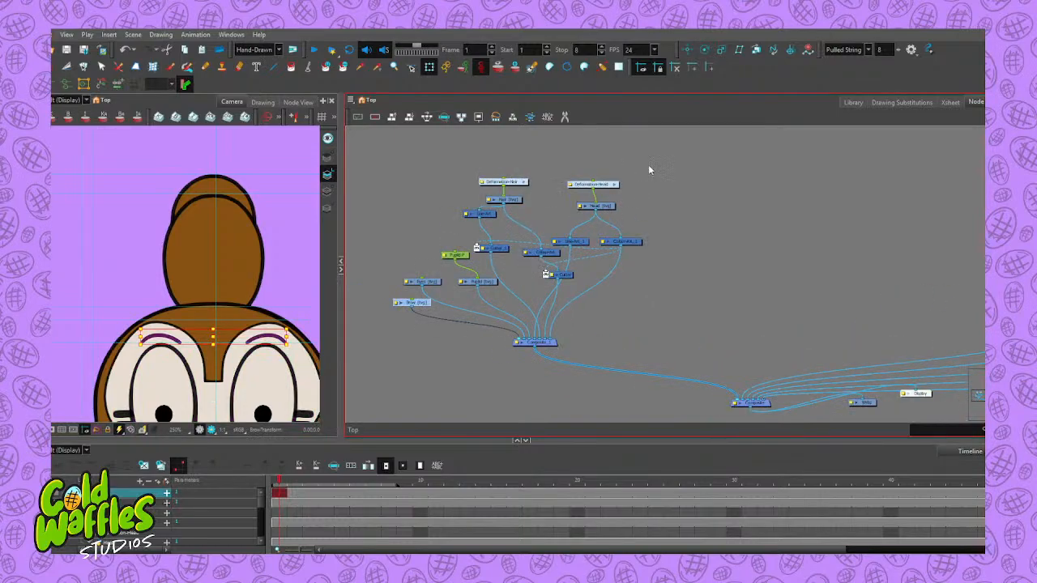
{"action": "left_click_drag", "start_coordinate": [649, 167], "coordinate": [429, 357]}
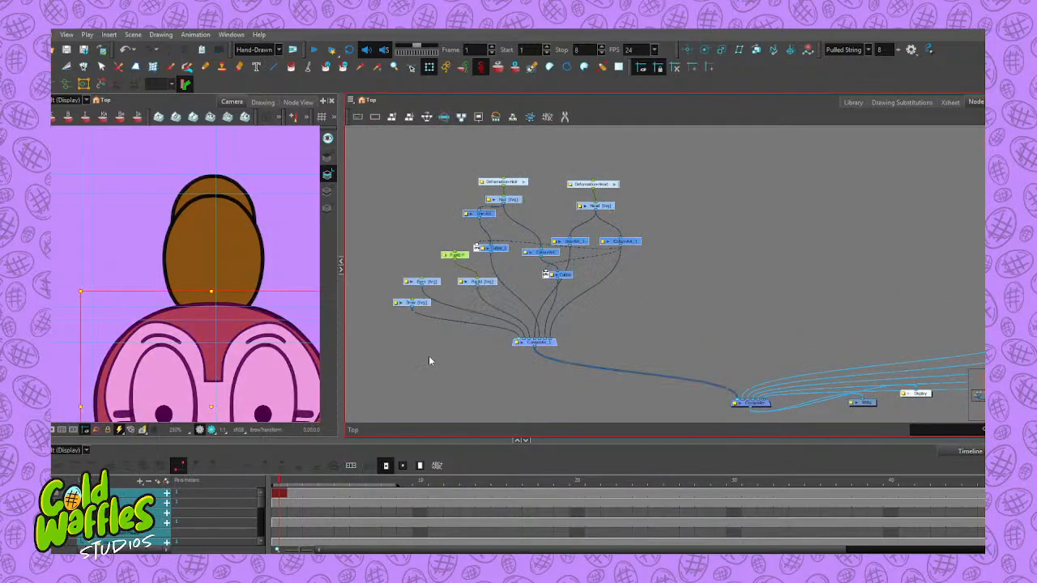
{"action": "mouse_move", "coordinate": [542, 344]}
{"action": "left_mouse_down"}
{"action": "mouse_move", "coordinate": [574, 328]}
{"action": "mouse_move", "coordinate": [539, 310]}
{"action": "mouse_move", "coordinate": [535, 331]}
{"action": "left_mouse_up"}
{"action": "left_click", "coordinate": [673, 262]}
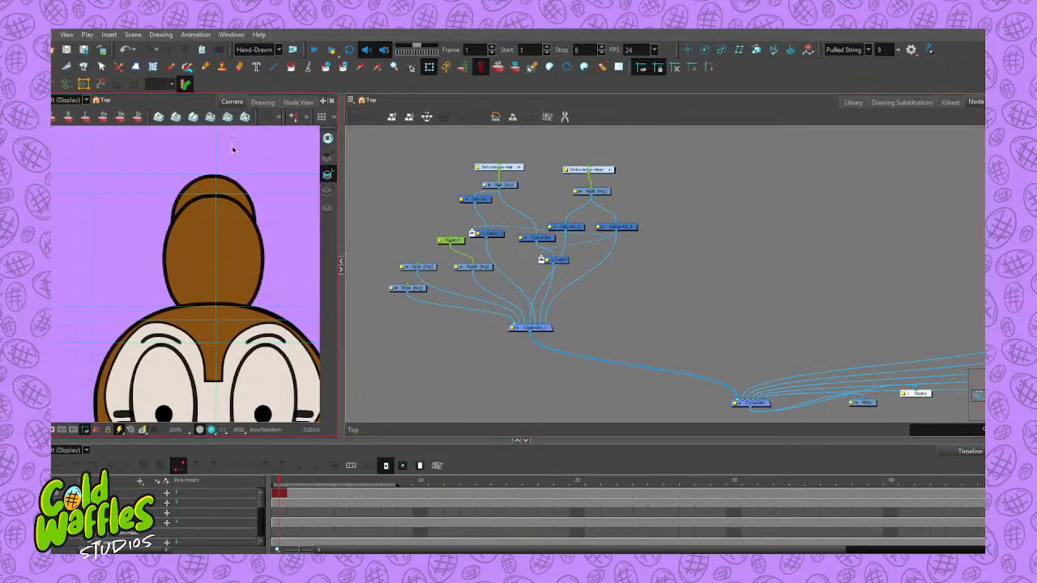
Widen the Camera view to show the face beside the node network, and bring the Eyes and Pupild nodes closer
{"action": "left_click_drag", "start_coordinate": [338, 209], "coordinate": [413, 209]}
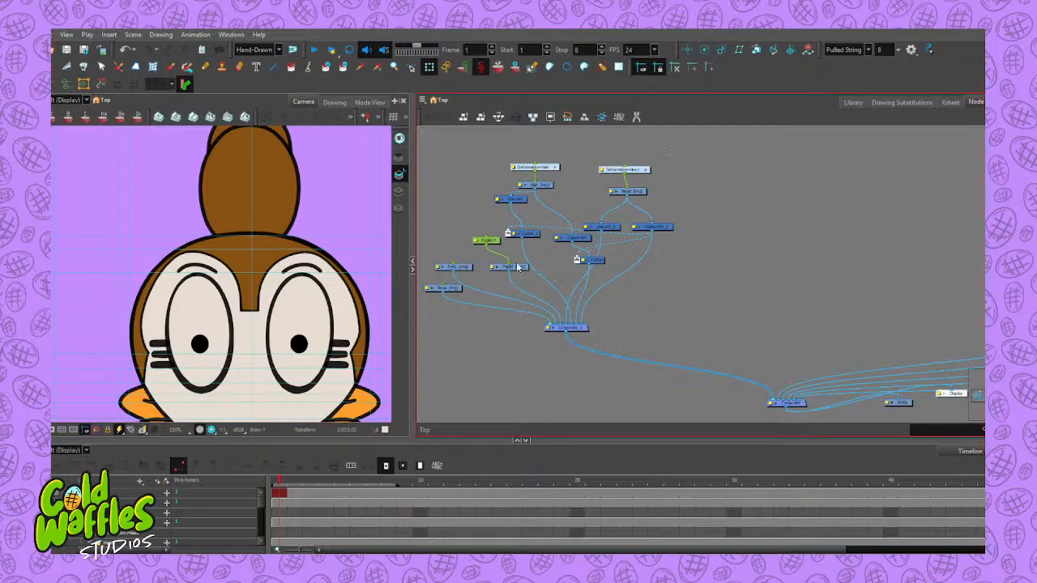
{"action": "scroll", "coordinate": [519, 267], "scroll_direction": "up", "scroll_amount": 2}
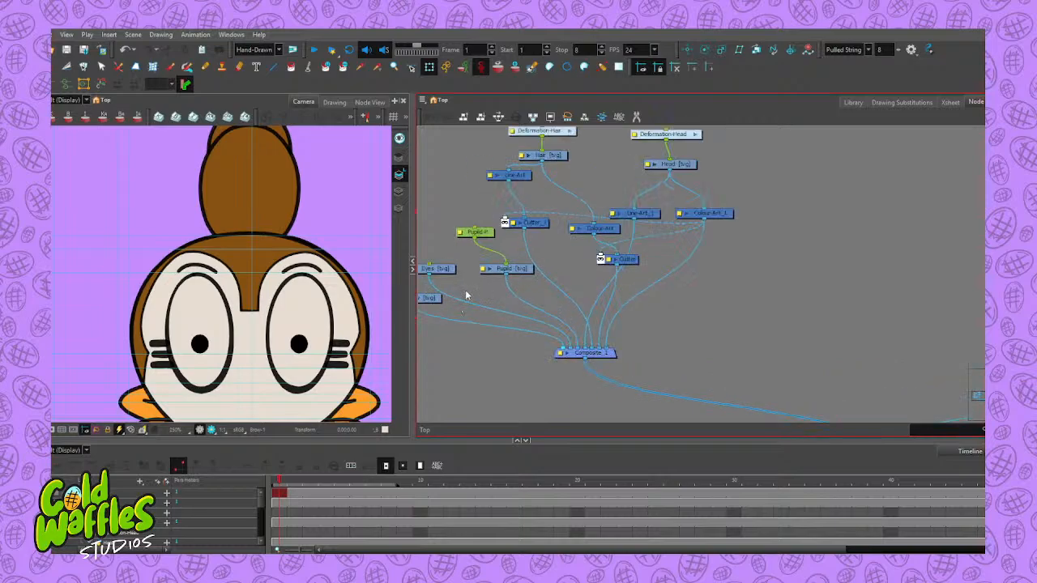
Shift the Eyes node away from Pupild and paste a Colour-Art node into its connection to Composite_1
{"action": "scroll", "coordinate": [466, 295], "scroll_direction": "up", "scroll_amount": 1}
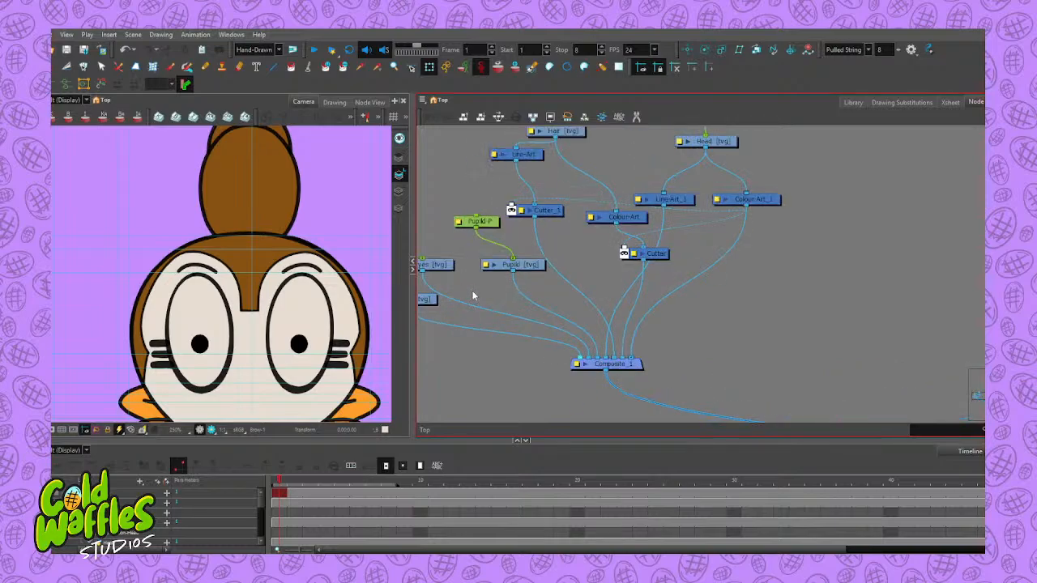
{"action": "left_click_drag", "start_coordinate": [474, 296], "coordinate": [515, 200]}
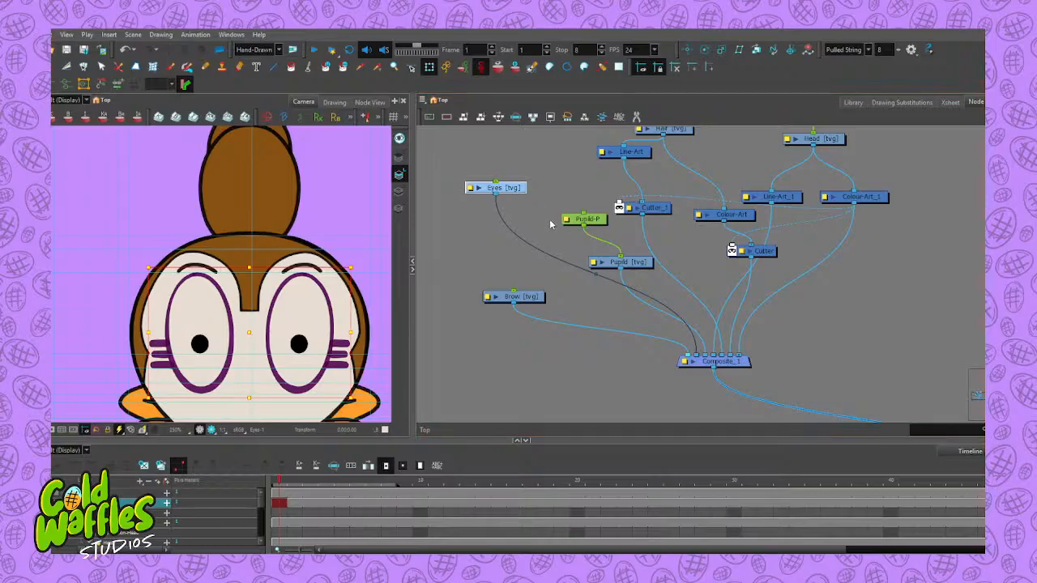
{"action": "key", "text": "ctrl+v"}
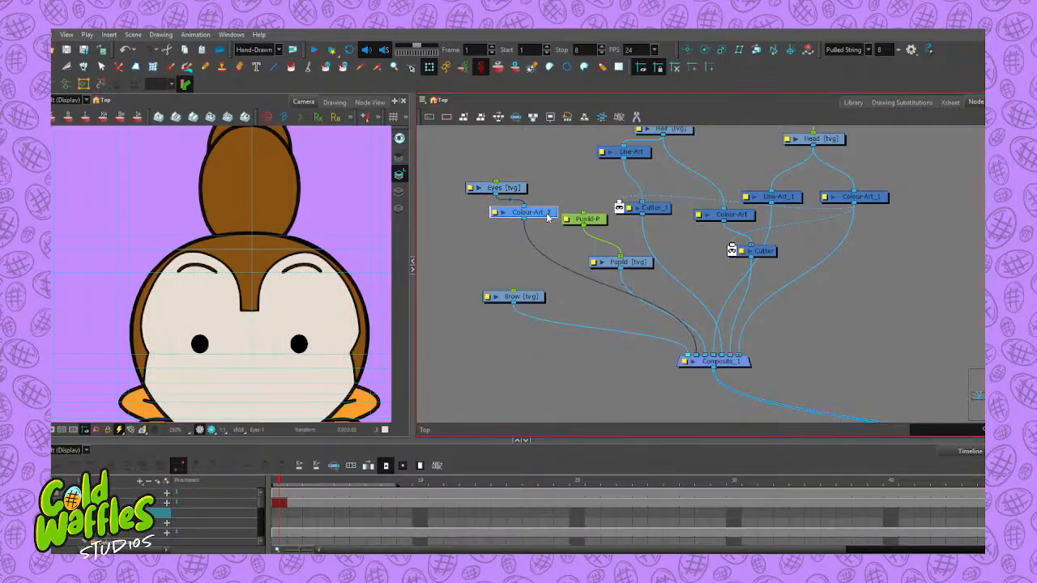
{"action": "left_click_drag", "start_coordinate": [548, 214], "coordinate": [528, 230]}
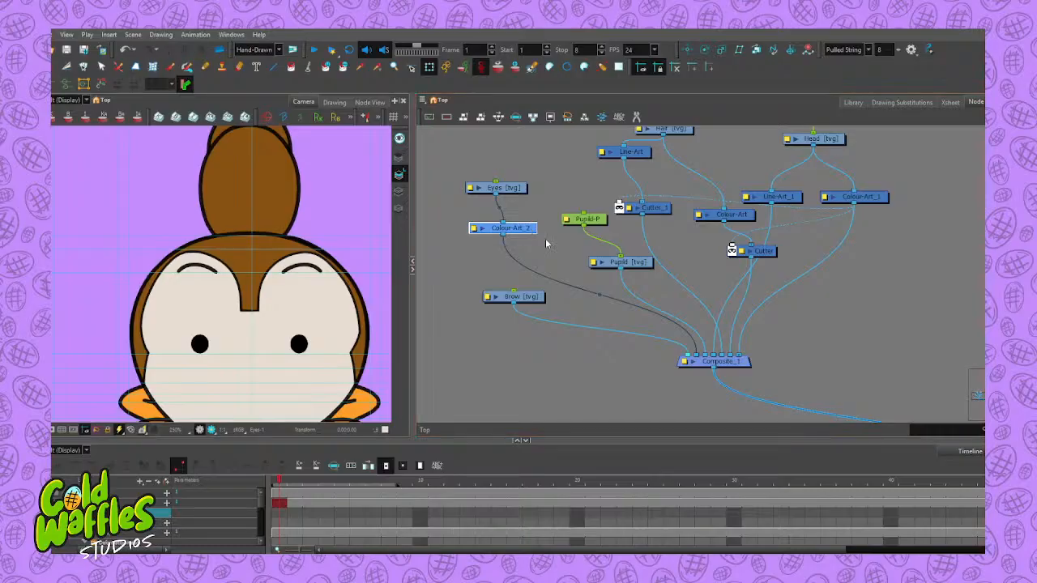
Paste a Line-Art node, branch it from Eyes beside Colour-Art_2, and connect it to Composite_1
{"action": "key", "text": "ctrl+v"}
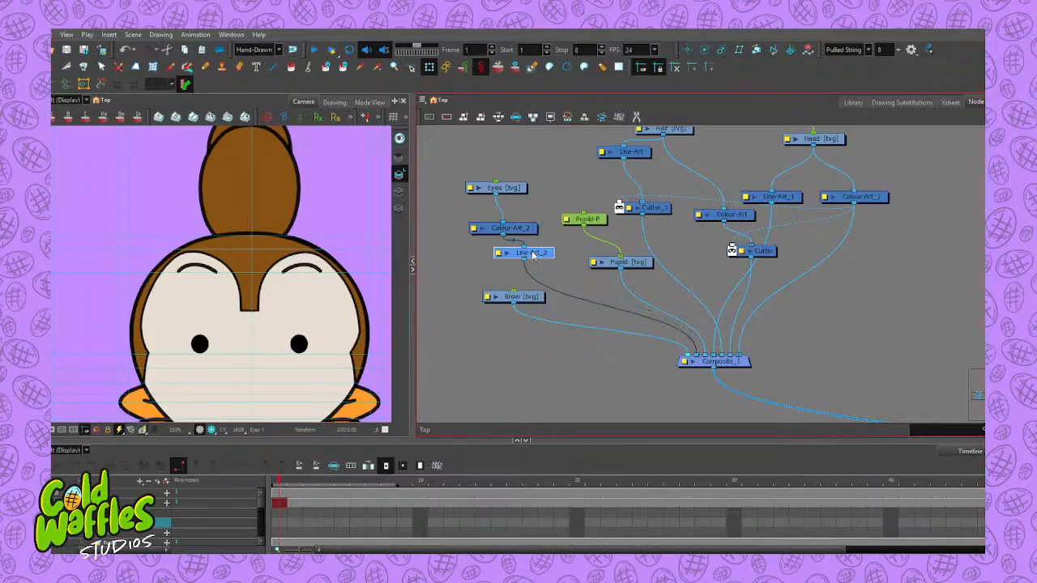
{"action": "left_click_drag", "start_coordinate": [532, 255], "coordinate": [495, 194]}
{"action": "left_click_drag", "start_coordinate": [517, 233], "coordinate": [532, 249]}
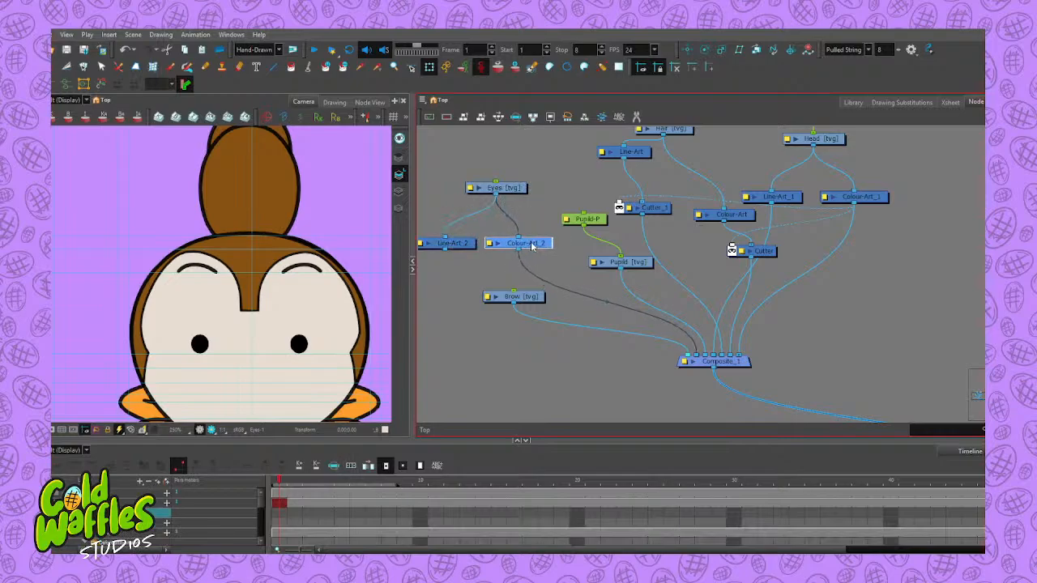
{"action": "left_click_drag", "start_coordinate": [458, 248], "coordinate": [693, 353]}
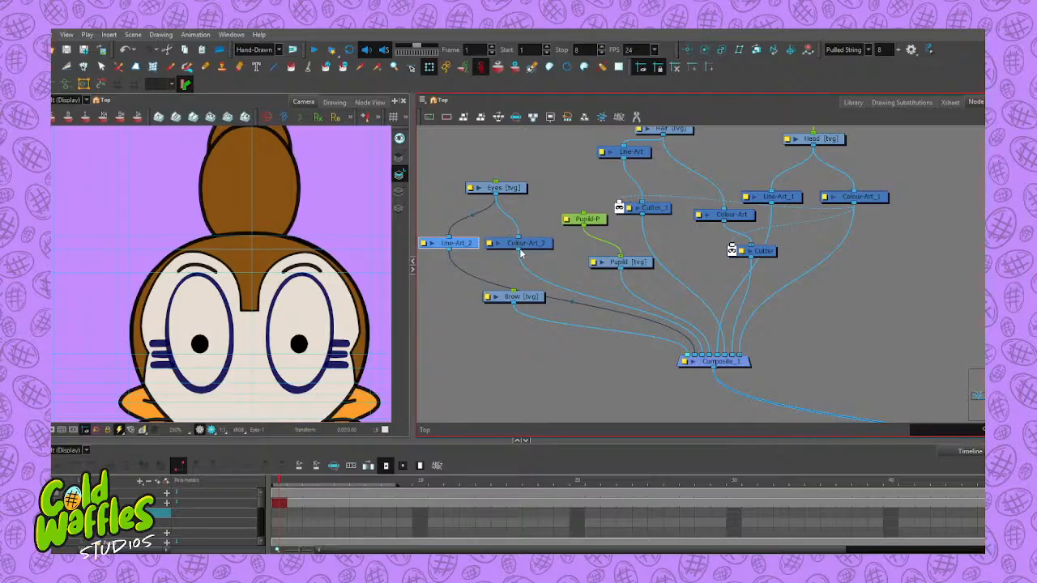
Try Colour-Art_2 as the matte for Pupild and shift the pupils with the Pupild-P peg to test the mask
{"action": "left_click_drag", "start_coordinate": [520, 249], "coordinate": [597, 266]}
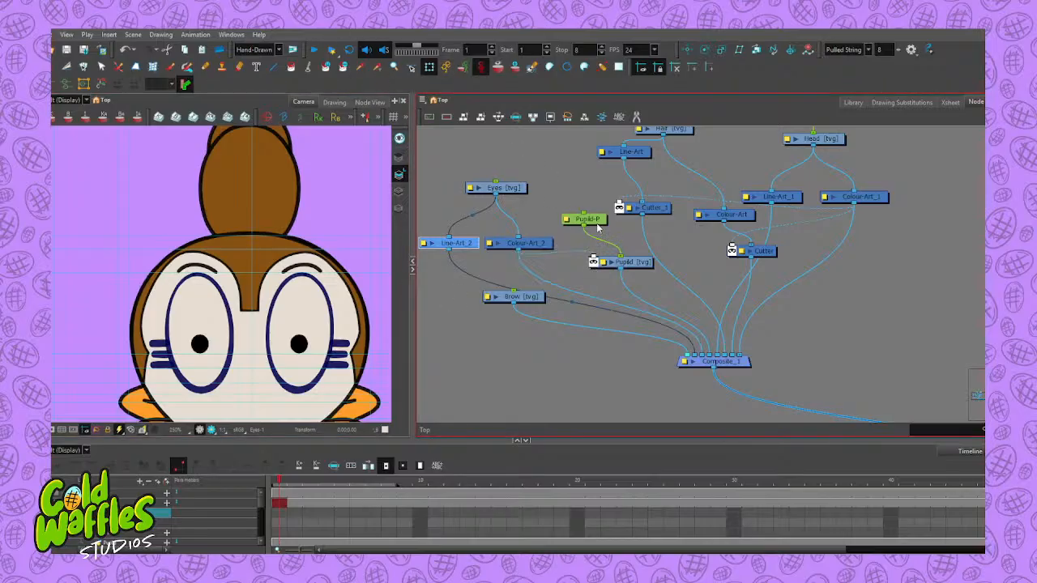
{"action": "left_click", "coordinate": [598, 221]}
{"action": "mouse_move", "coordinate": [297, 343]}
{"action": "left_mouse_down"}
{"action": "mouse_move", "coordinate": [324, 334]}
{"action": "mouse_move", "coordinate": [316, 324]}
{"action": "mouse_move", "coordinate": [303, 334]}
{"action": "left_mouse_up"}
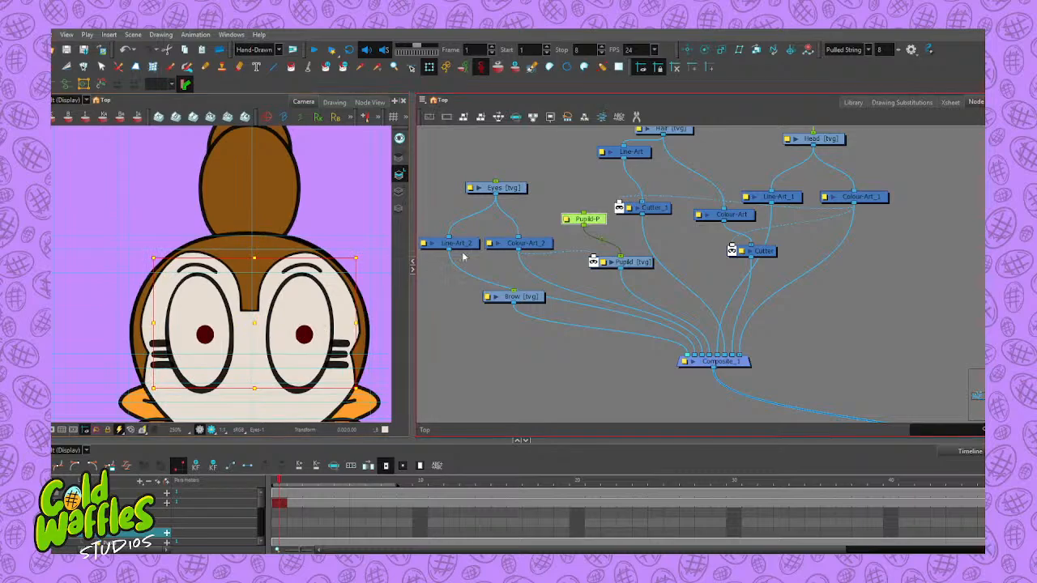
Move the Brow node lower, and undo the edits back to before the pupil matte connection
{"action": "left_click_drag", "start_coordinate": [516, 299], "coordinate": [470, 365]}
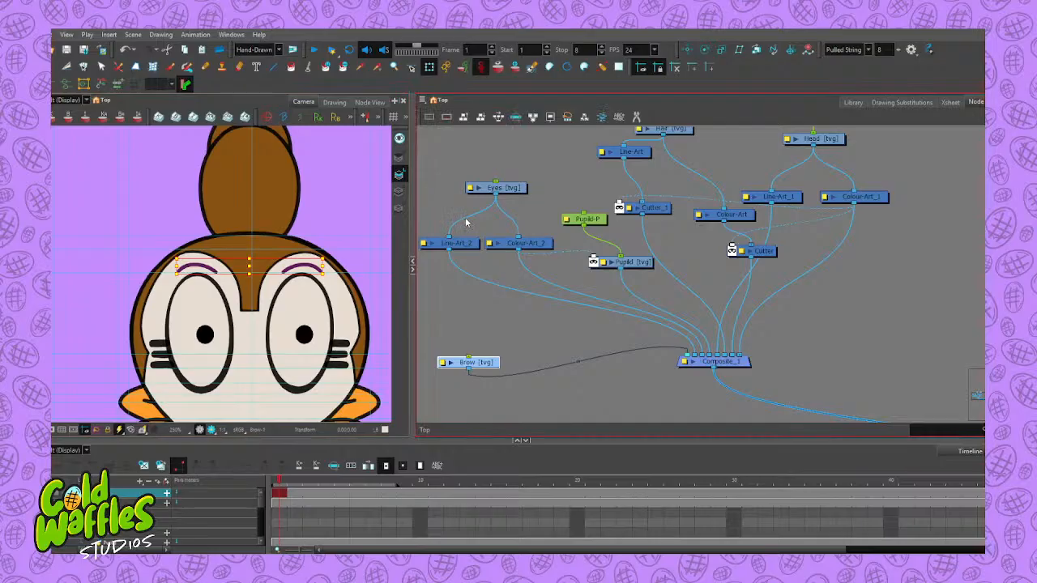
{"action": "left_click", "coordinate": [534, 328]}
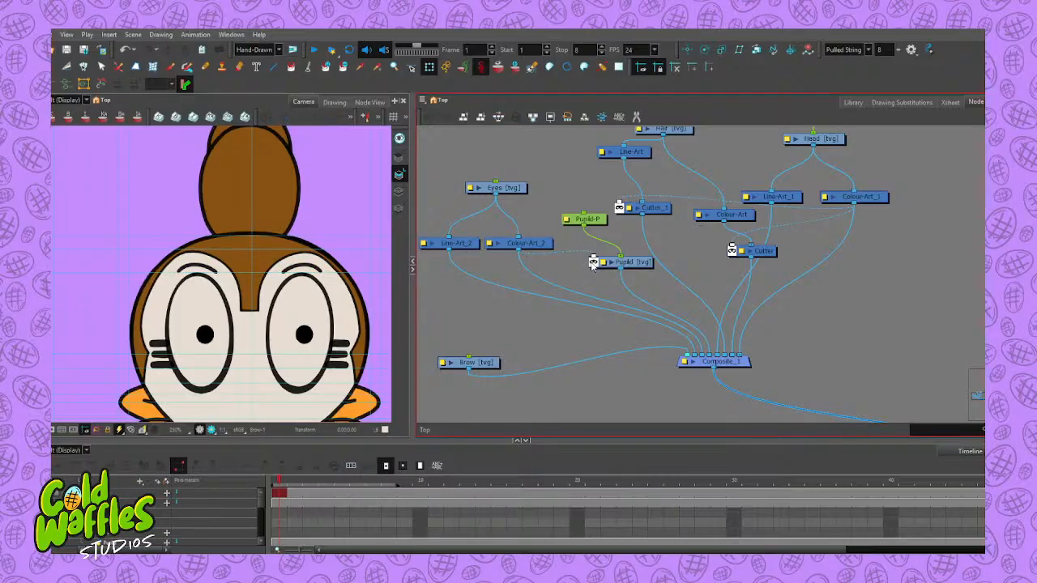
{"action": "key", "text": "ctrl+z"}
{"action": "key", "text": "ctrl+z"}
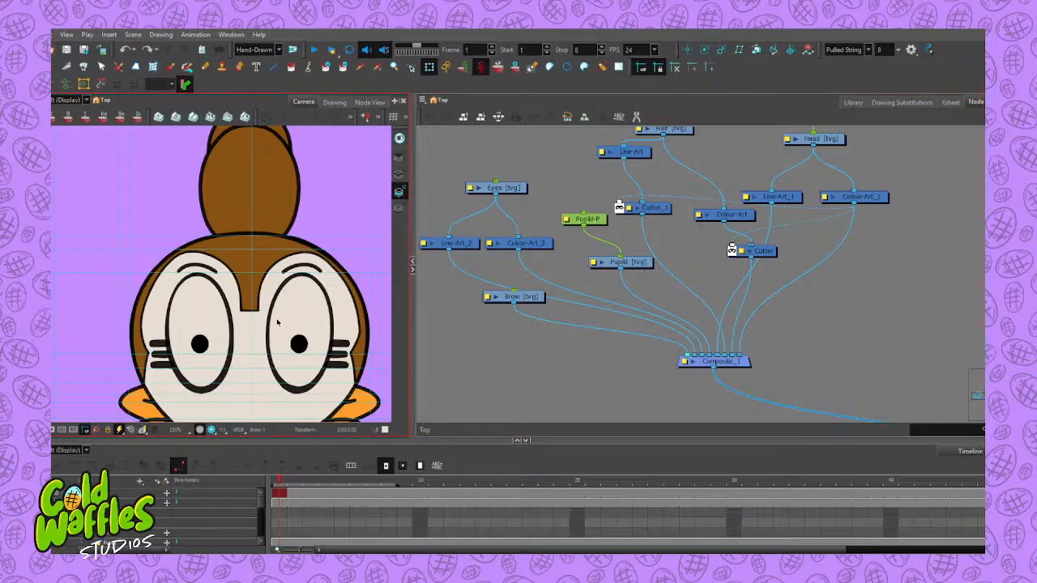
Nudge the pupils slightly with the Pupild-P peg and shift Colour-Art_2 a little toward Pupild
{"action": "scroll", "coordinate": [277, 323], "scroll_direction": "up", "scroll_amount": 2}
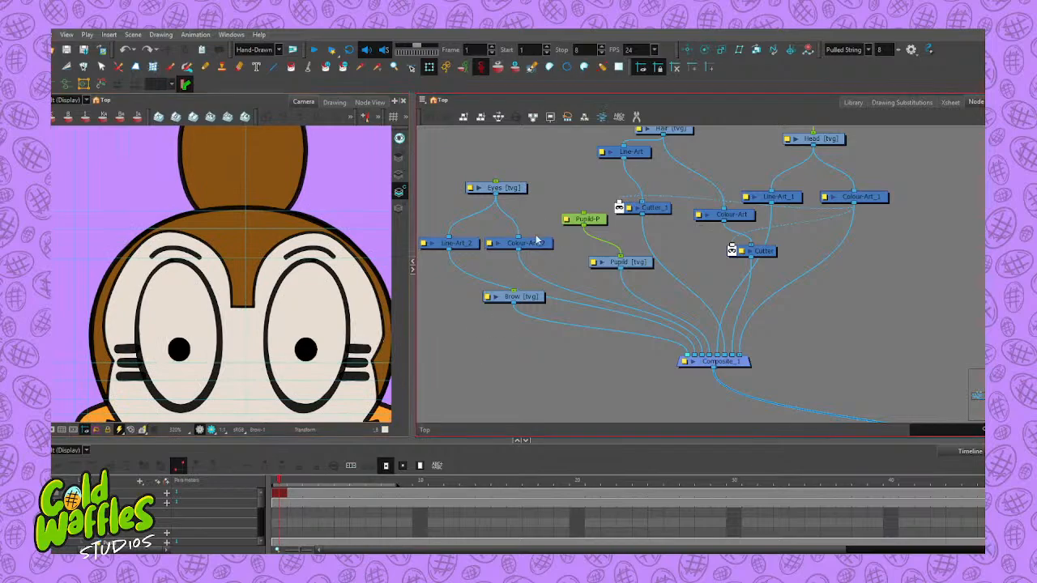
{"action": "left_click_drag", "start_coordinate": [531, 242], "coordinate": [541, 242]}
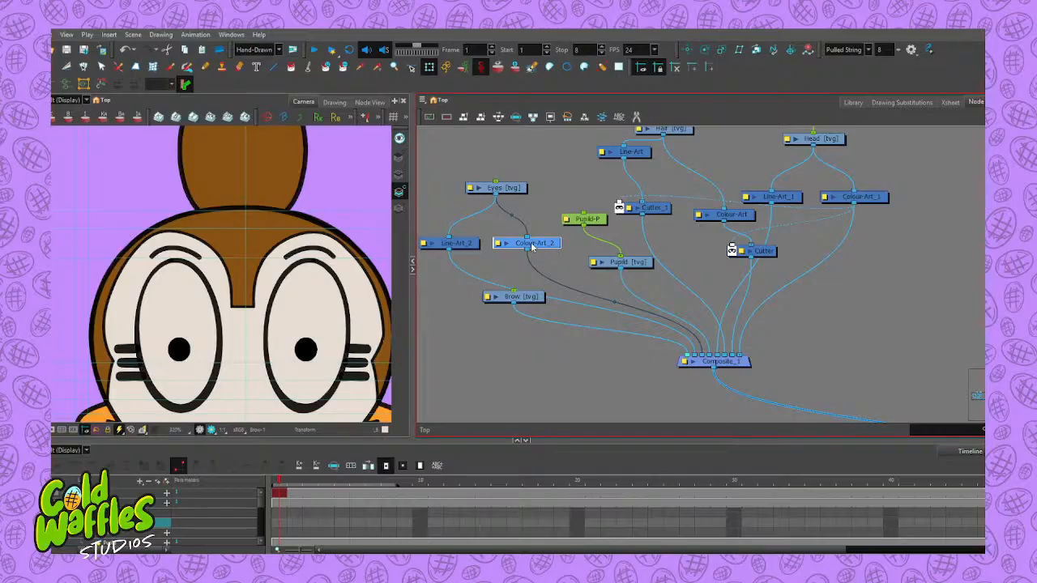
{"action": "left_click", "coordinate": [585, 219]}
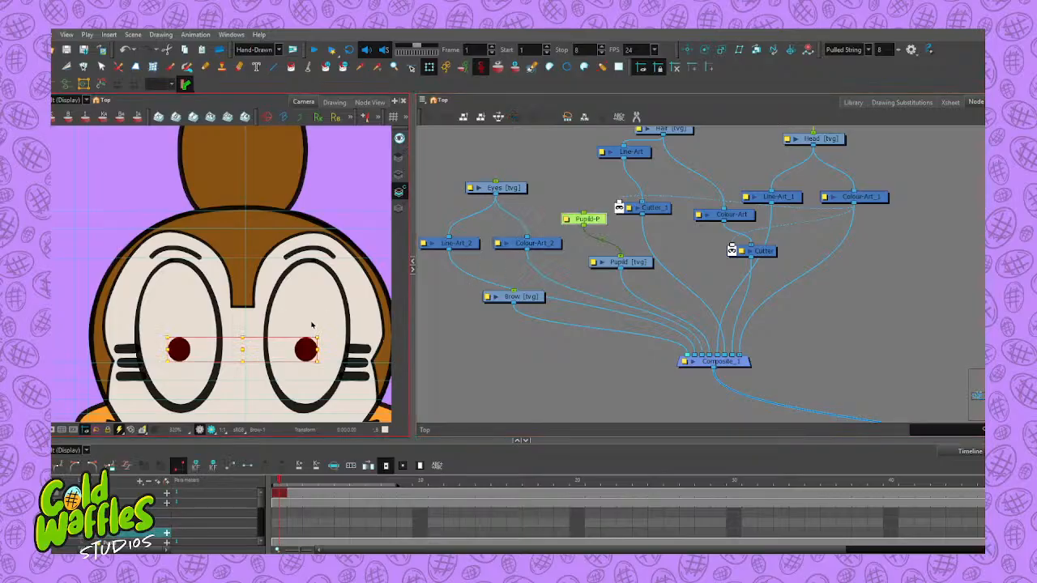
{"action": "left_click_drag", "start_coordinate": [336, 327], "coordinate": [308, 346]}
{"action": "left_click", "coordinate": [541, 243]}
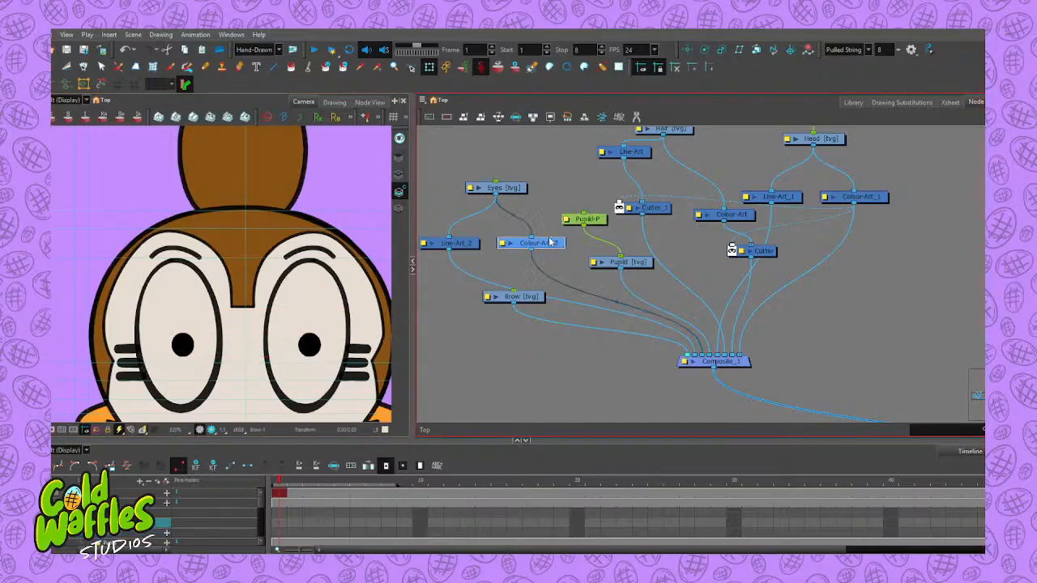
Paint the inside of both eye outlines white on the Colour Art layer of the Eyes drawing
{"action": "left_click", "coordinate": [509, 188]}
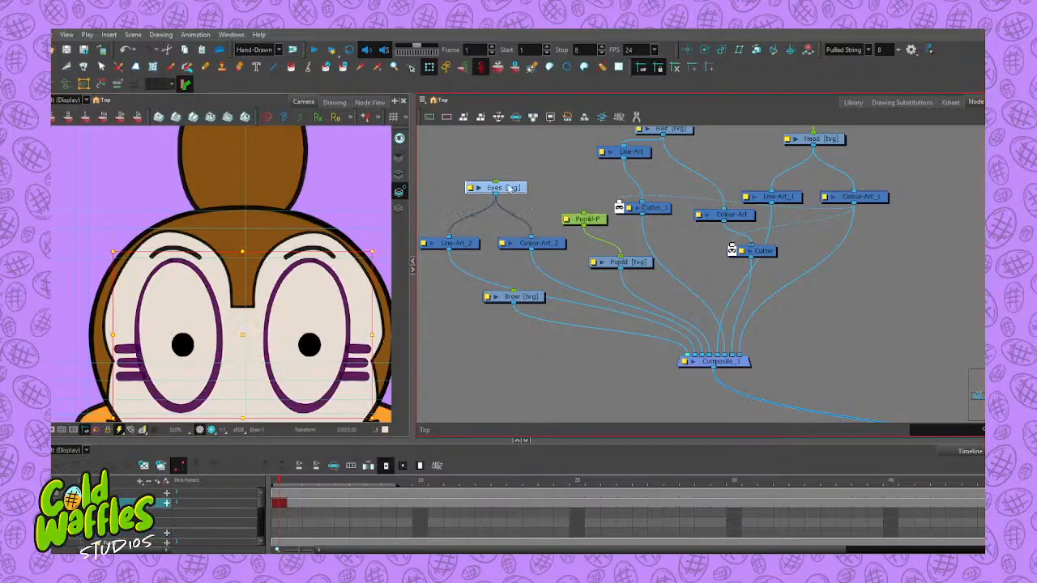
{"action": "left_click", "coordinate": [399, 192]}
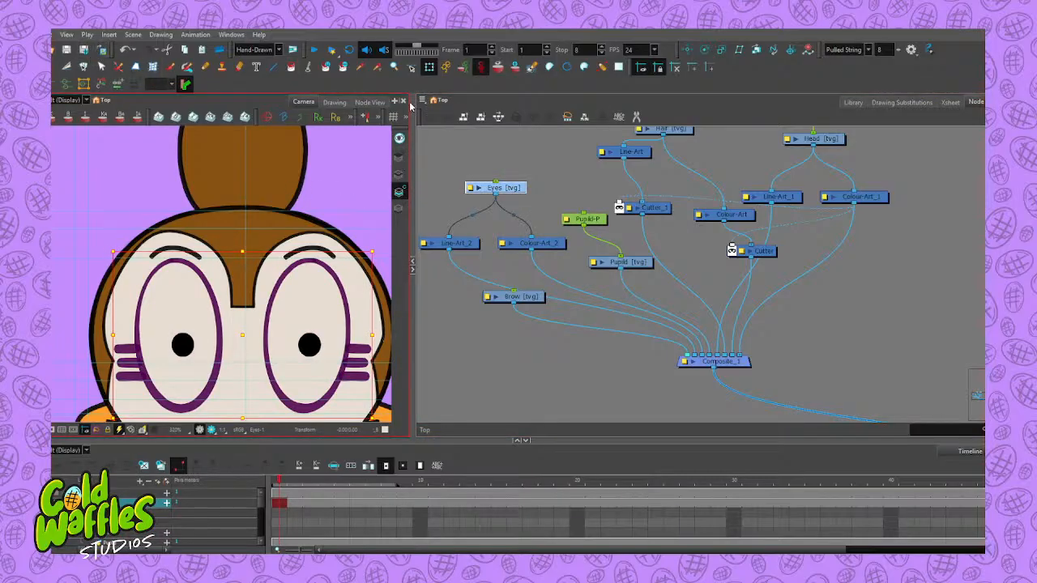
{"action": "left_click", "coordinate": [291, 68]}
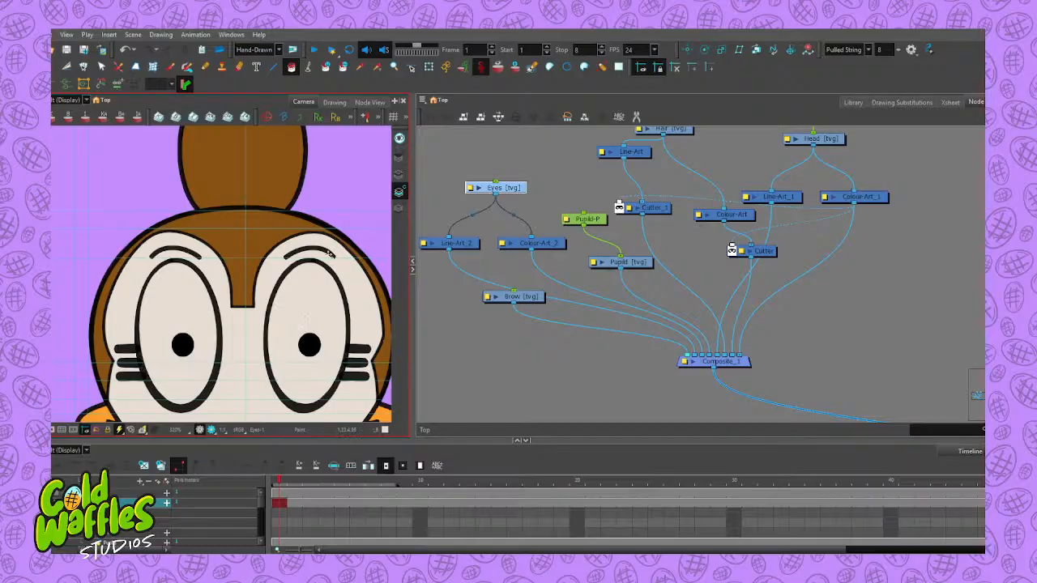
{"action": "left_click", "coordinate": [399, 174]}
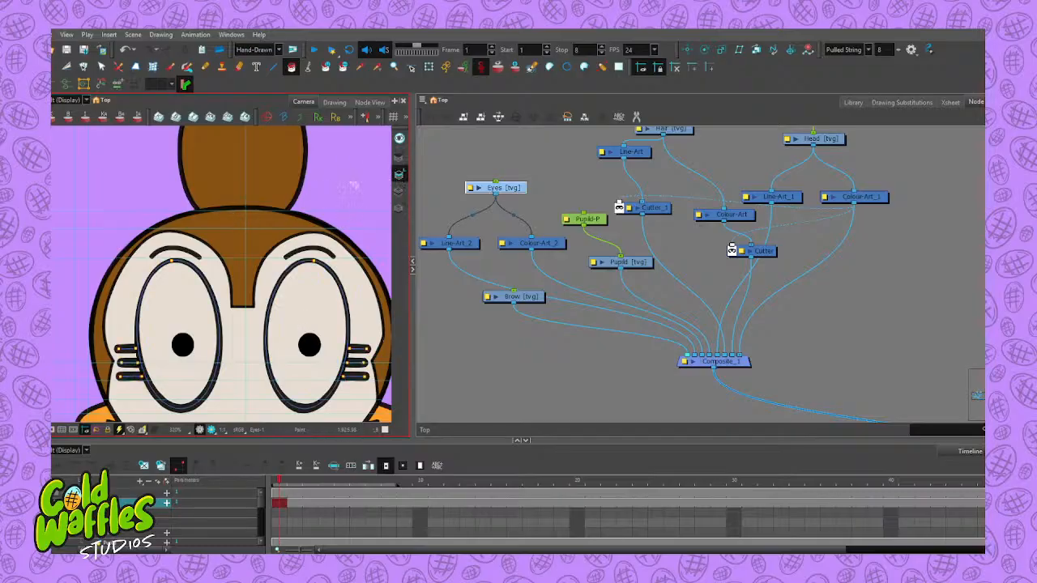
{"action": "left_click", "coordinate": [398, 193]}
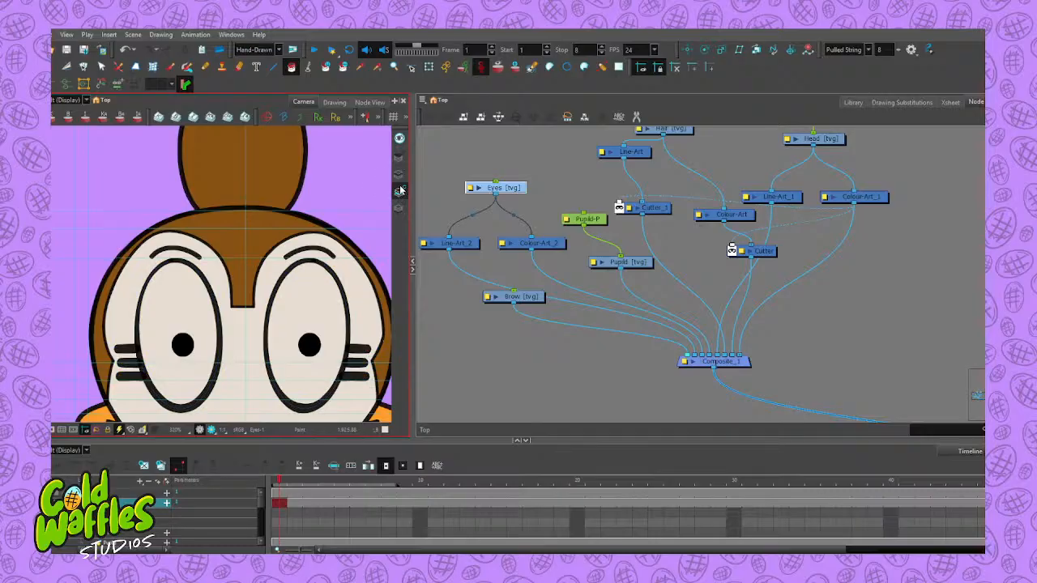
{"action": "left_click", "coordinate": [399, 191]}
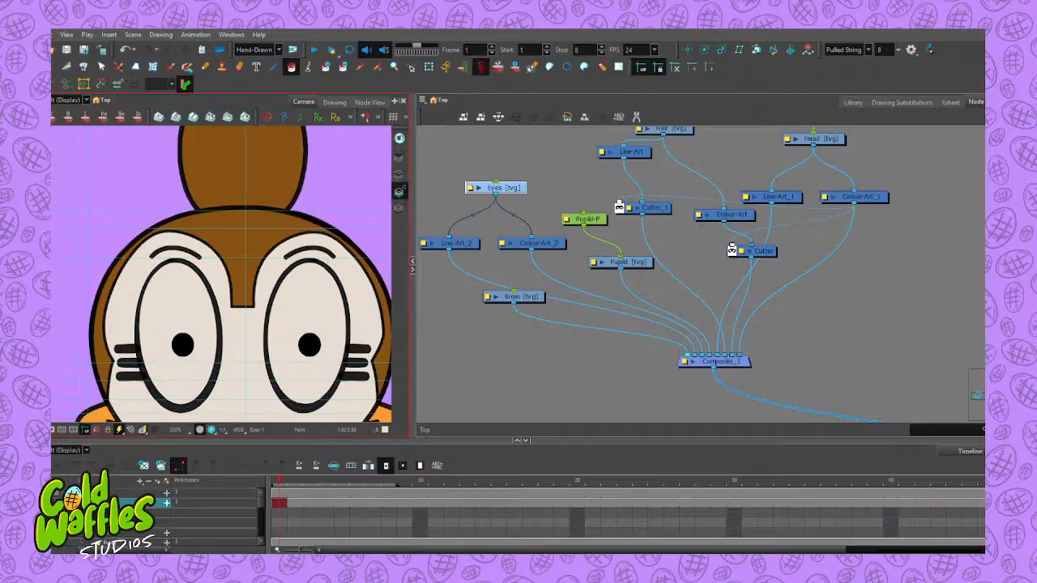
{"action": "left_click", "coordinate": [421, 205]}
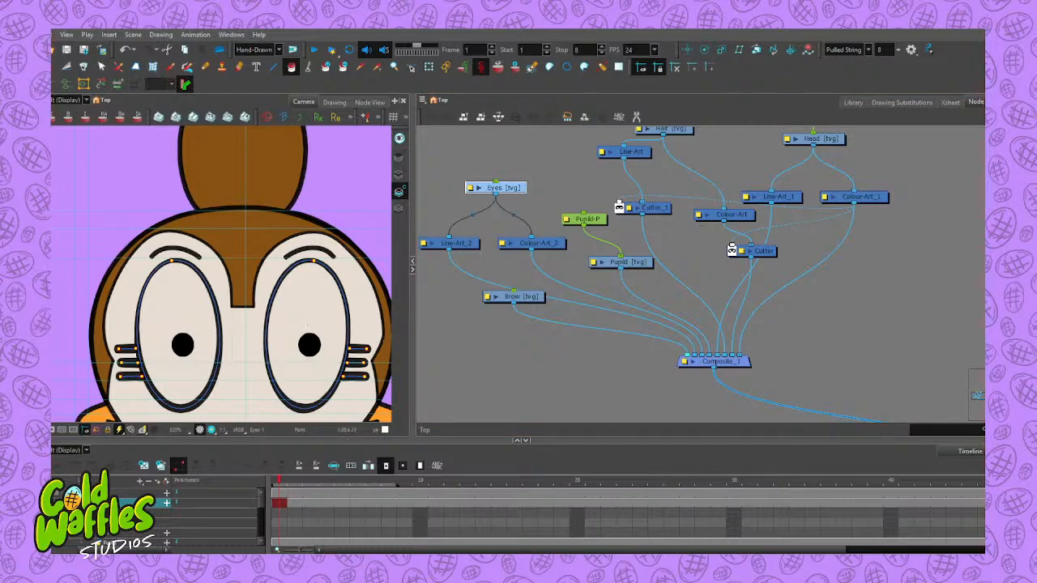
{"action": "left_click", "coordinate": [305, 322]}
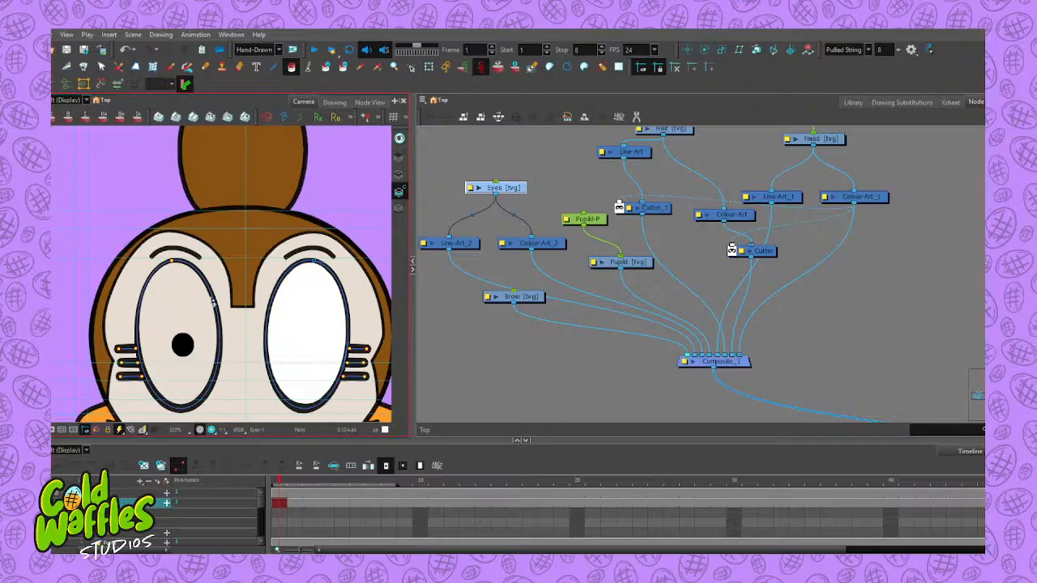
{"action": "left_click", "coordinate": [175, 318]}
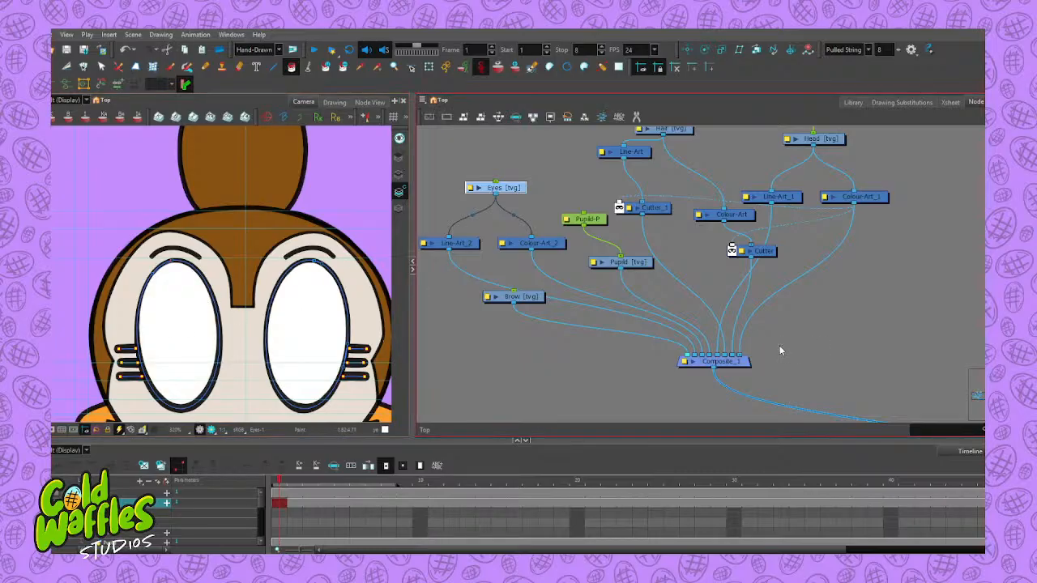
Reorder Composite_1's inputs so the pupils sit in front of the eye whites, and connect Colour-Art_2 to Pupild's matte port
{"action": "left_click_drag", "start_coordinate": [533, 300], "coordinate": [508, 339]}
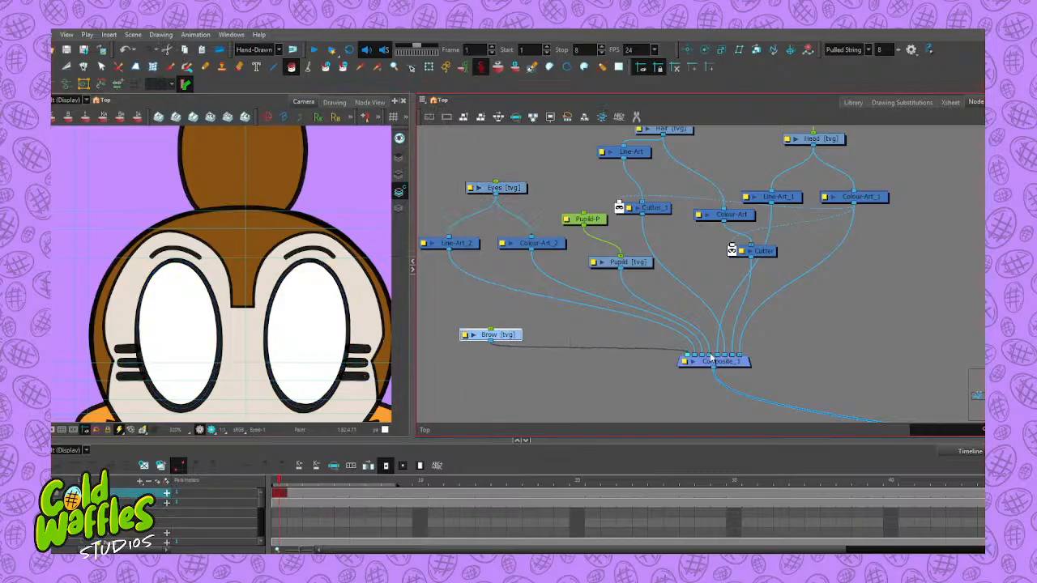
{"action": "left_click_drag", "start_coordinate": [713, 356], "coordinate": [689, 354]}
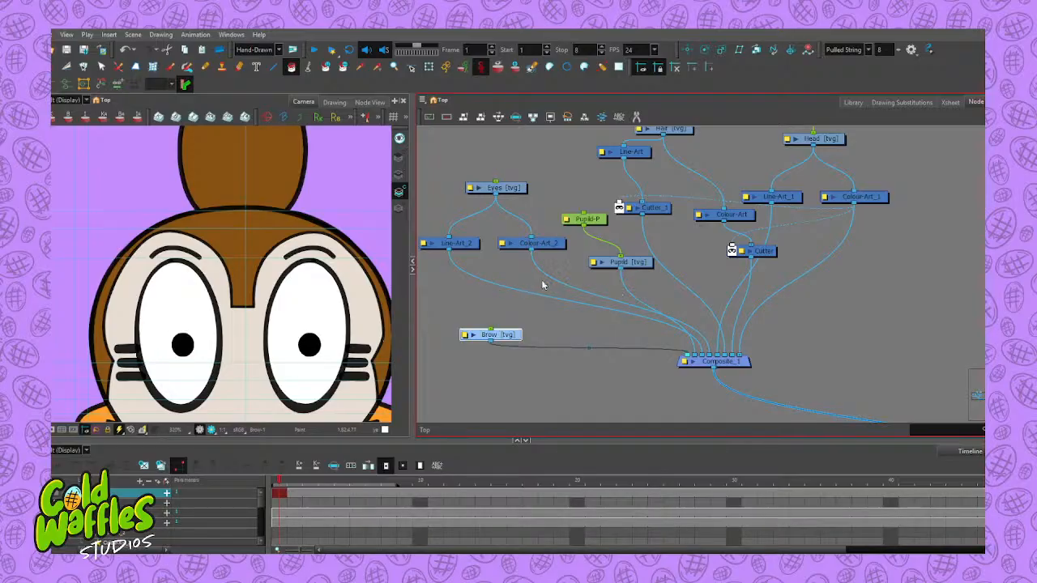
{"action": "mouse_move", "coordinate": [541, 244]}
{"action": "left_mouse_down"}
{"action": "mouse_move", "coordinate": [549, 224]}
{"action": "mouse_move", "coordinate": [540, 239]}
{"action": "left_mouse_up"}
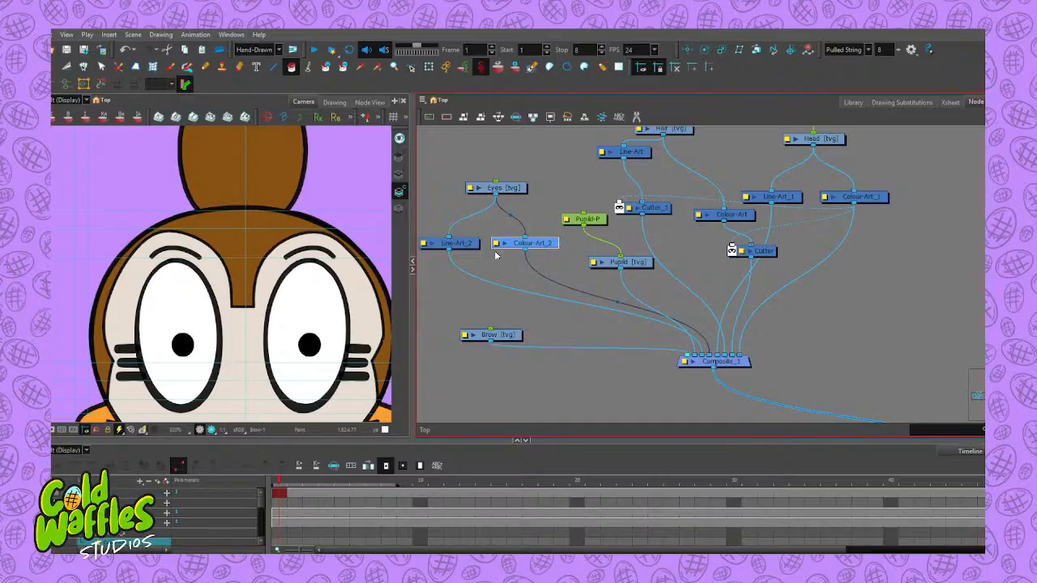
{"action": "left_click_drag", "start_coordinate": [526, 249], "coordinate": [601, 258]}
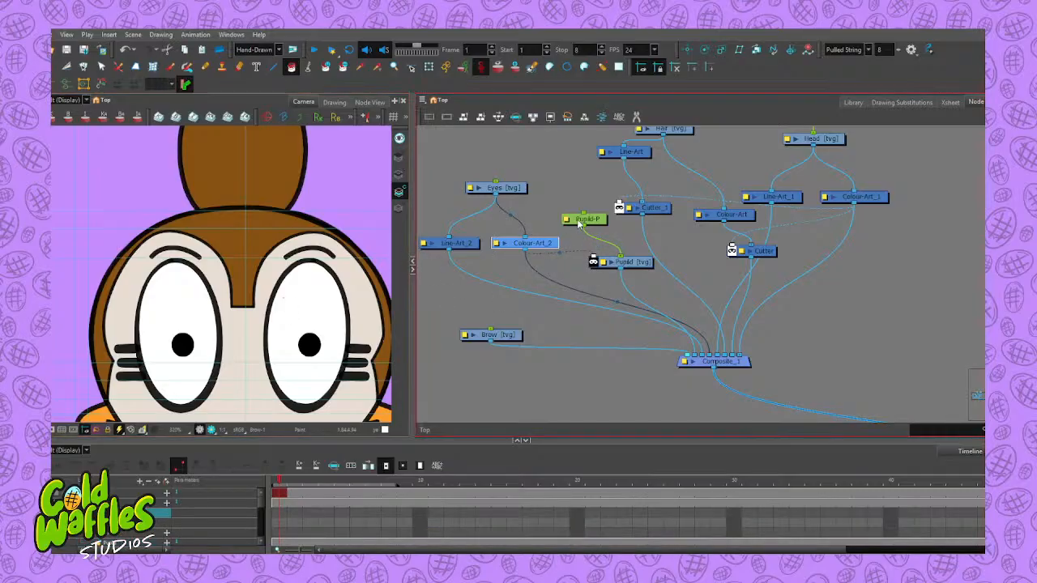
Test the mask by moving the pupils past the eye edges with Pupild-P, and move the Pupild node closer to its peg
{"action": "left_click", "coordinate": [580, 220]}
{"action": "left_click", "coordinate": [429, 68]}
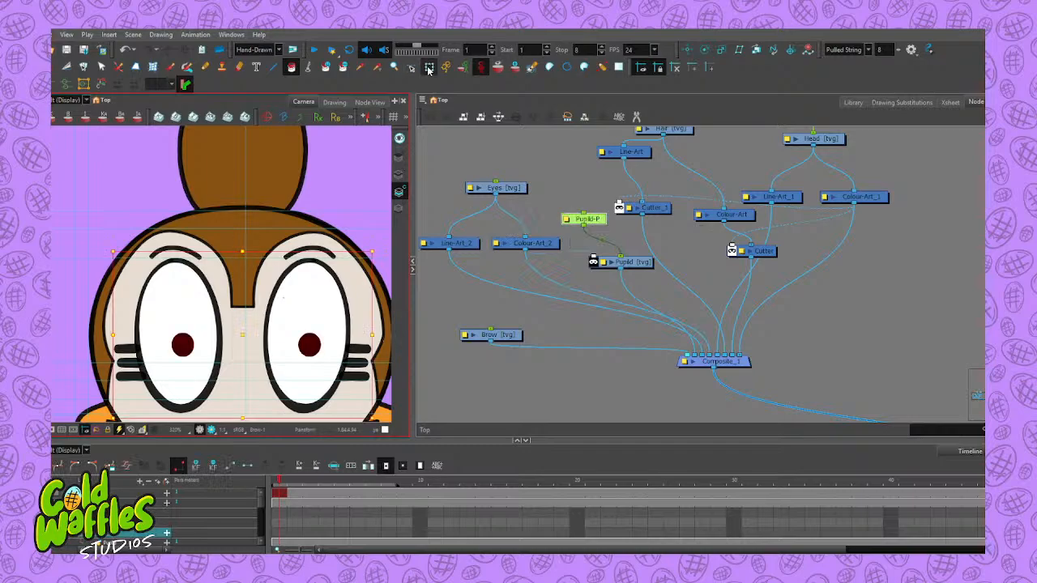
{"action": "left_click_drag", "start_coordinate": [313, 347], "coordinate": [345, 334]}
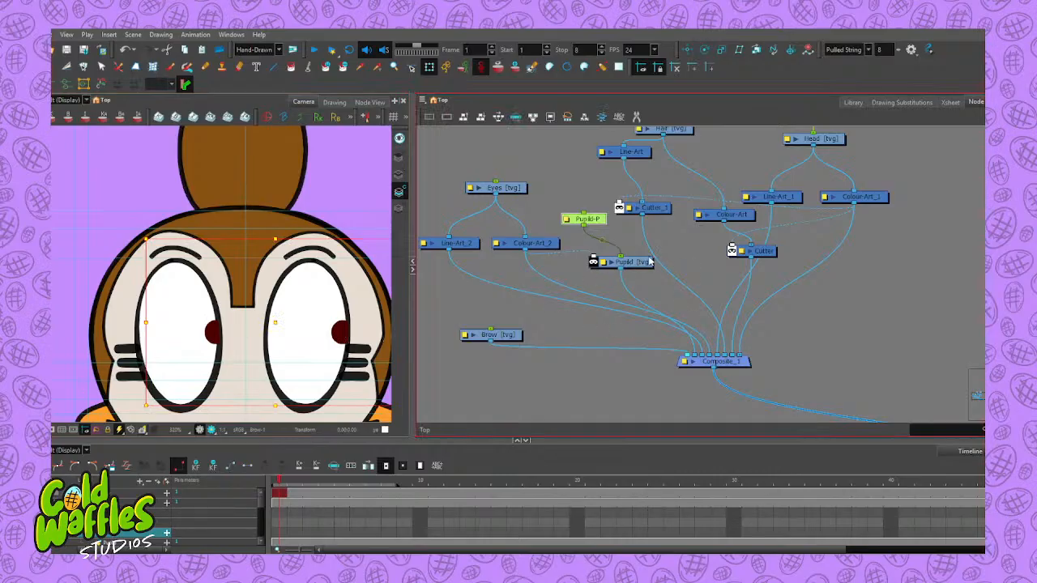
{"action": "left_click_drag", "start_coordinate": [649, 262], "coordinate": [648, 243]}
{"action": "scroll", "coordinate": [701, 348], "scroll_direction": "up", "scroll_amount": 2}
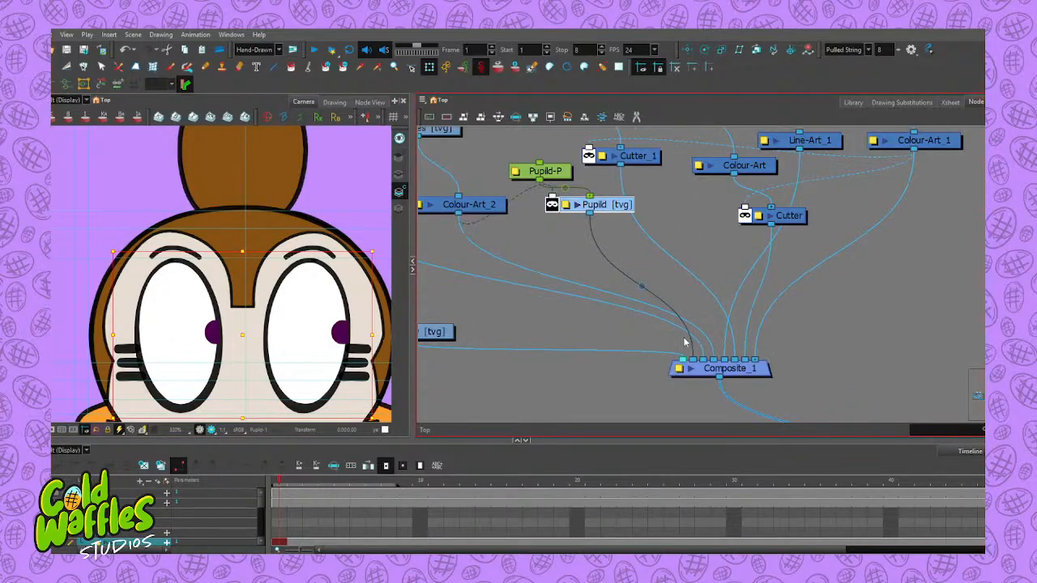
{"action": "scroll", "coordinate": [685, 342], "scroll_direction": "down", "scroll_amount": 2}
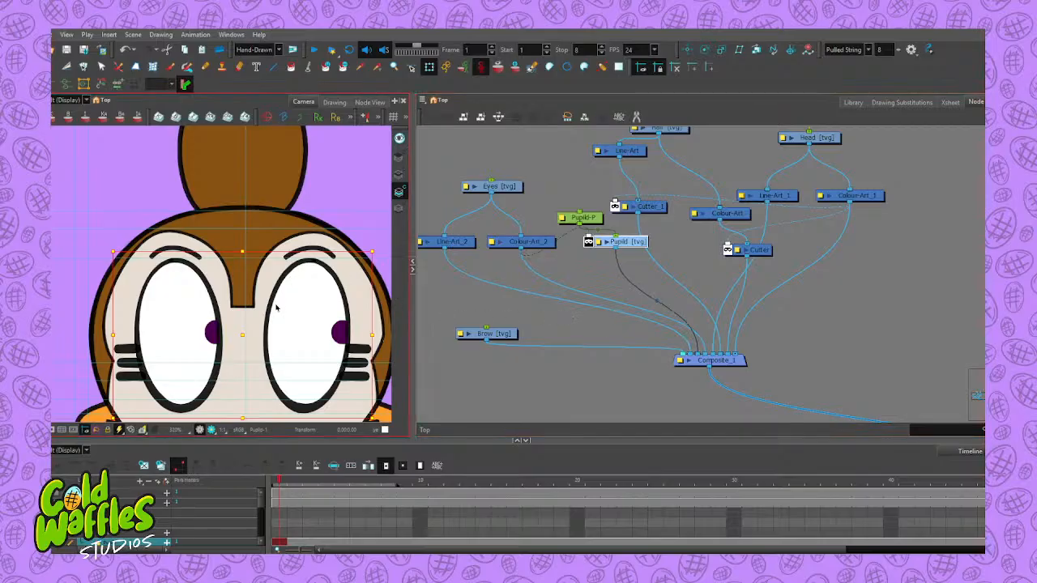
Undo the test pupil shift and the Pupild node move, and reselect the Pupild-P peg
{"action": "key", "text": "ctrl+z"}
{"action": "key", "text": "ctrl+z"}
{"action": "key", "text": "ctrl+z"}
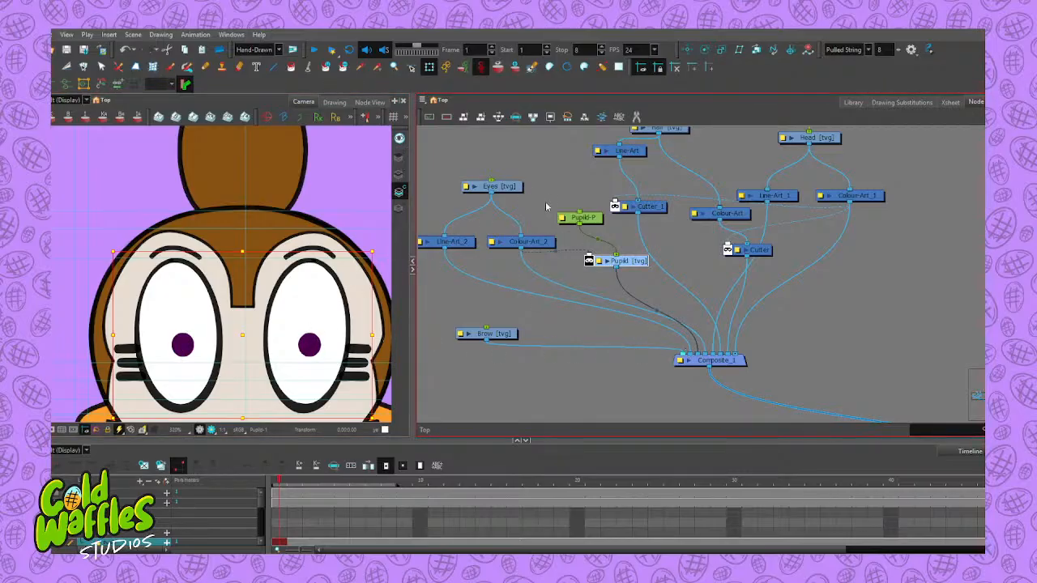
{"action": "left_click", "coordinate": [462, 265]}
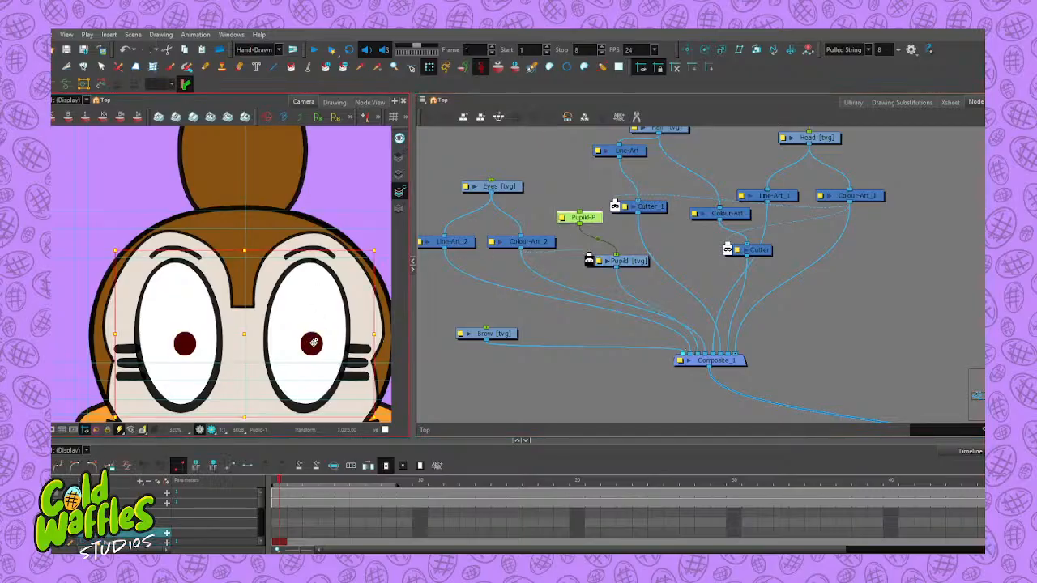
Test the pupil mask by shifting both pupils sideways past the eye edges with the Pupild-P peg, and restore their position
{"action": "left_click_drag", "start_coordinate": [310, 344], "coordinate": [277, 340]}
{"action": "left_click", "coordinate": [348, 173]}
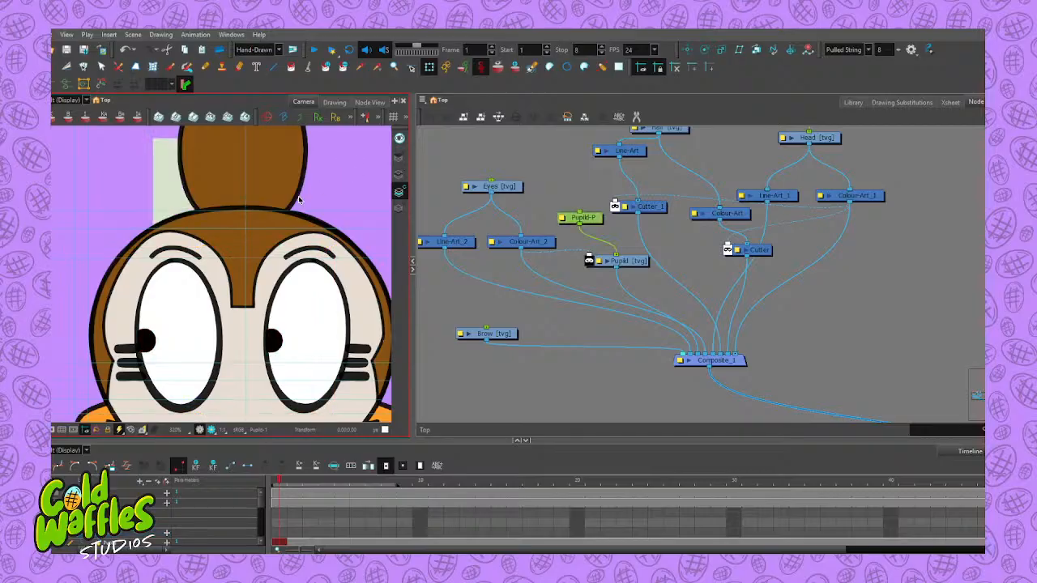
{"action": "key", "text": "1"}
{"action": "key", "text": "1"}
{"action": "key", "text": "2"}
{"action": "key", "text": "2"}
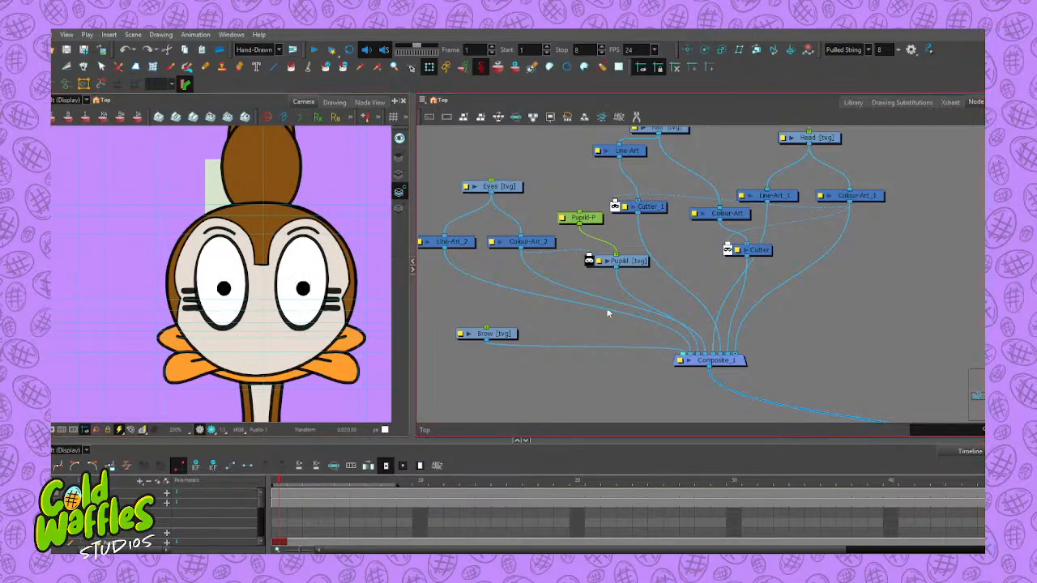
{"action": "scroll", "coordinate": [280, 212], "scroll_direction": "up", "scroll_amount": 7}
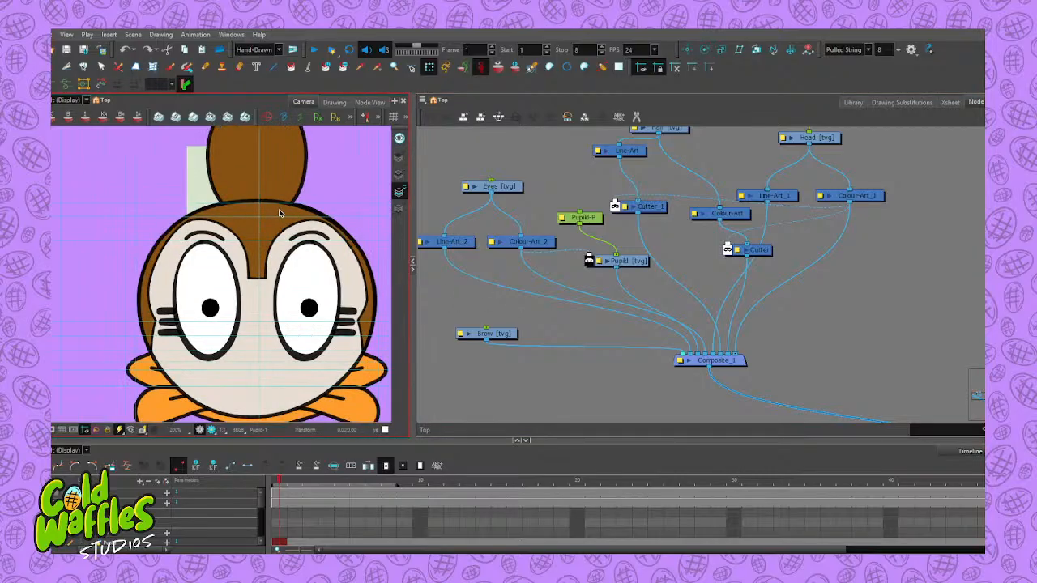
{"action": "scroll", "coordinate": [297, 209], "scroll_direction": "down", "scroll_amount": 8}
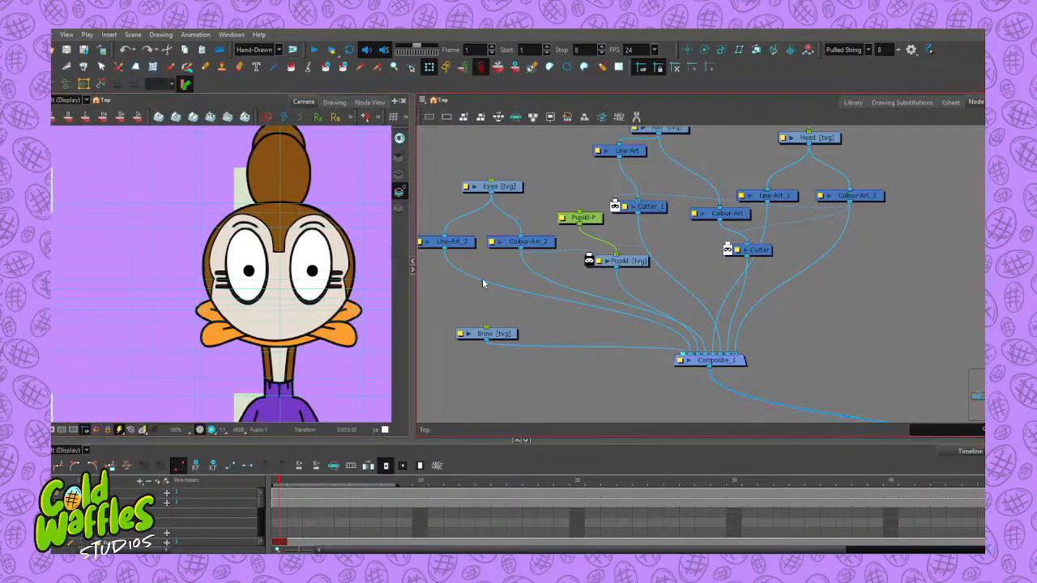
Tidy the eye nodes by moving Colour-Art_2 closer to Line-Art_2 and centring Eyes above them
{"action": "scroll", "coordinate": [523, 290], "scroll_direction": "down", "scroll_amount": 2}
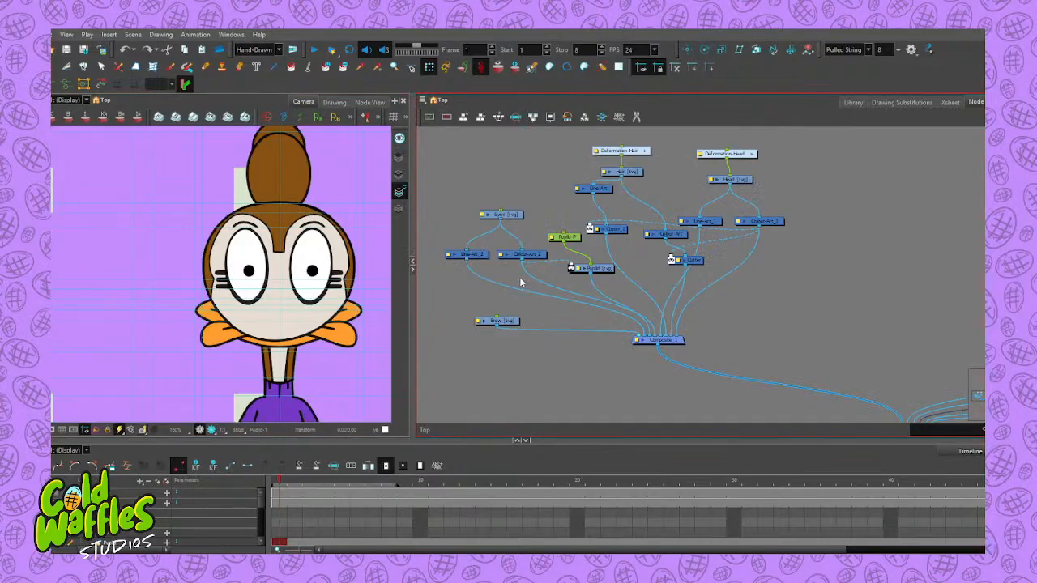
{"action": "scroll", "coordinate": [517, 280], "scroll_direction": "up", "scroll_amount": 1}
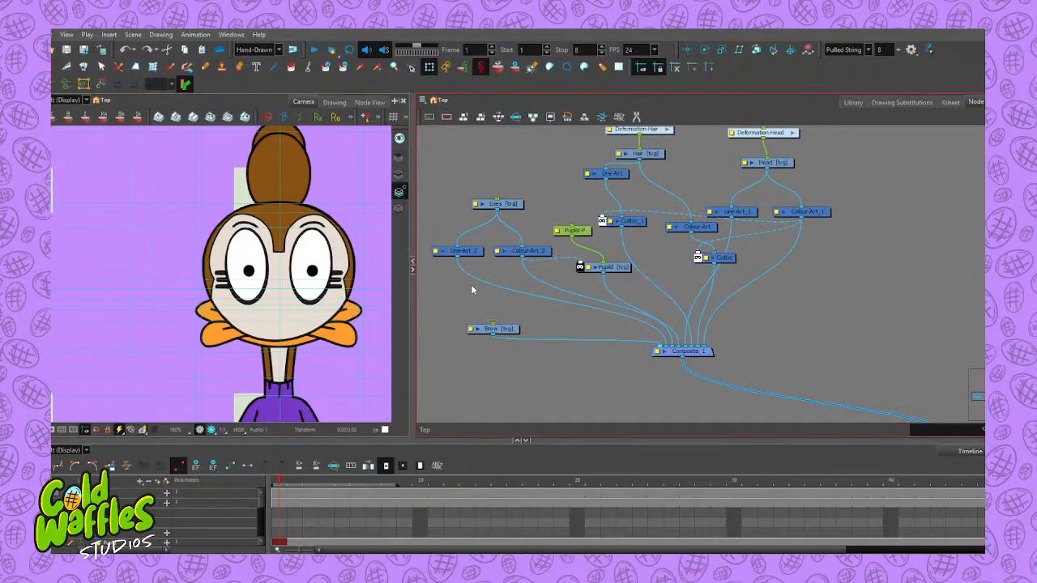
{"action": "left_click_drag", "start_coordinate": [492, 280], "coordinate": [485, 305]}
{"action": "left_click_drag", "start_coordinate": [598, 297], "coordinate": [557, 299]}
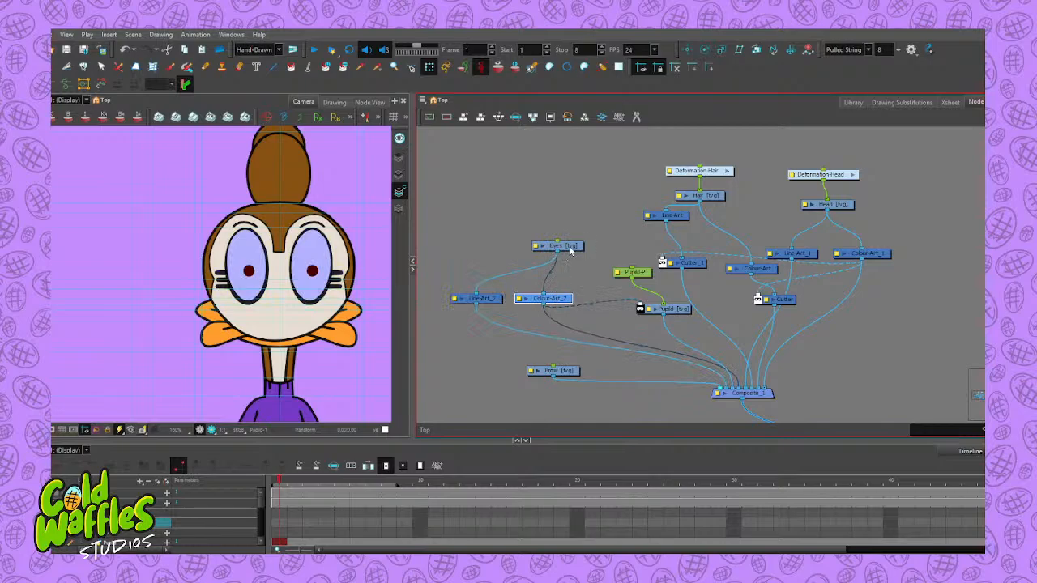
{"action": "left_click_drag", "start_coordinate": [570, 248], "coordinate": [518, 261]}
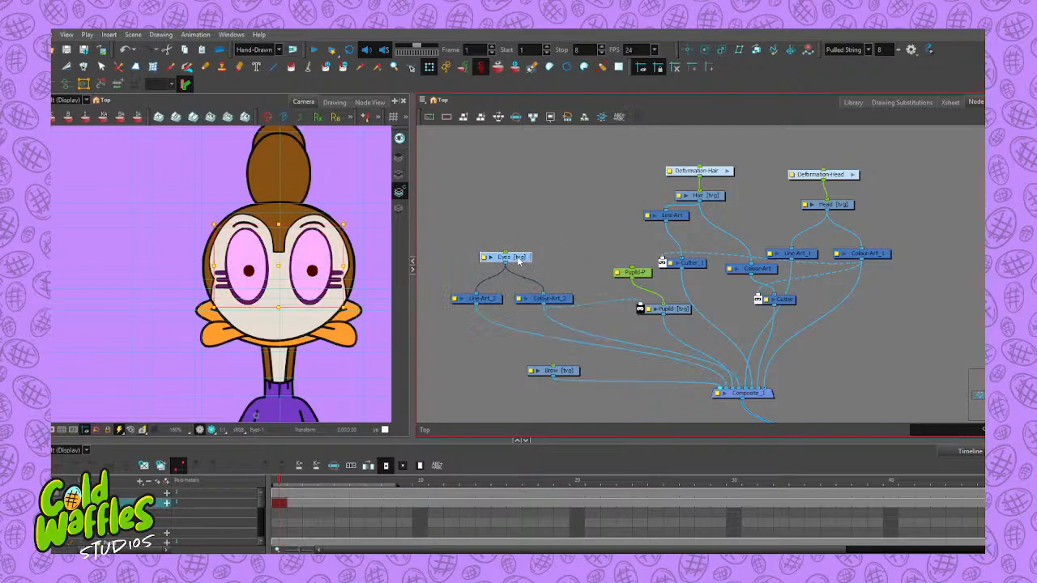
Move Pupild-P and Pupild close beside the Eyes nodes, and place the Brow node above Pupild-P
{"action": "left_click_drag", "start_coordinate": [637, 274], "coordinate": [589, 247]}
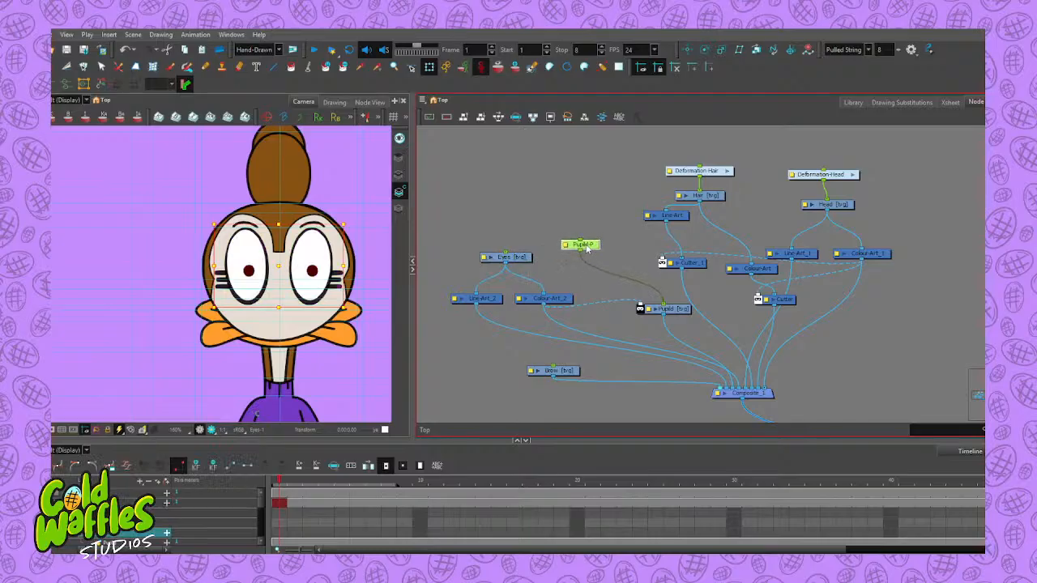
{"action": "left_click", "coordinate": [674, 314]}
{"action": "left_click_drag", "start_coordinate": [675, 315], "coordinate": [590, 281]}
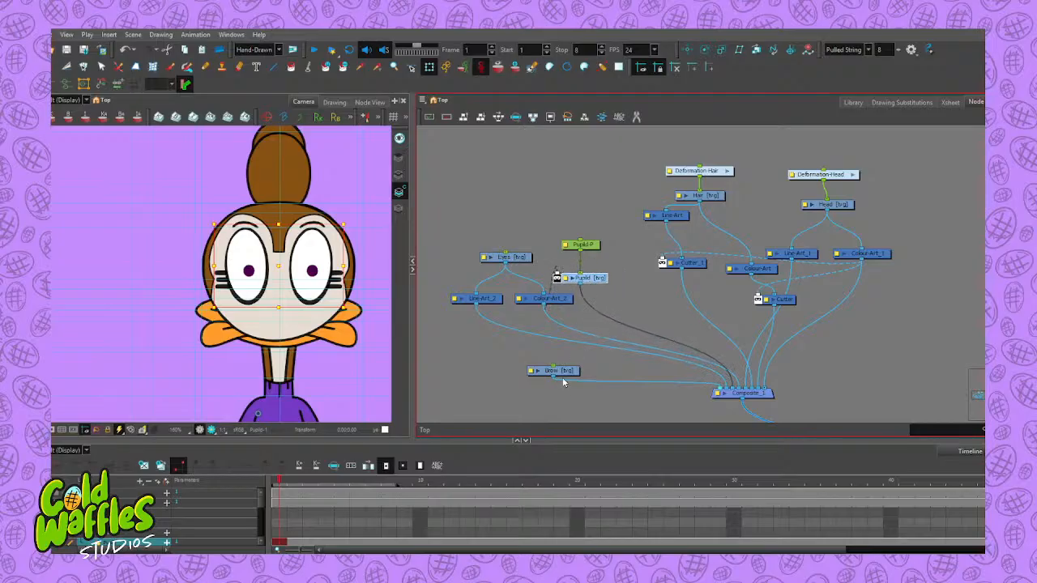
{"action": "left_click_drag", "start_coordinate": [566, 372], "coordinate": [606, 219]}
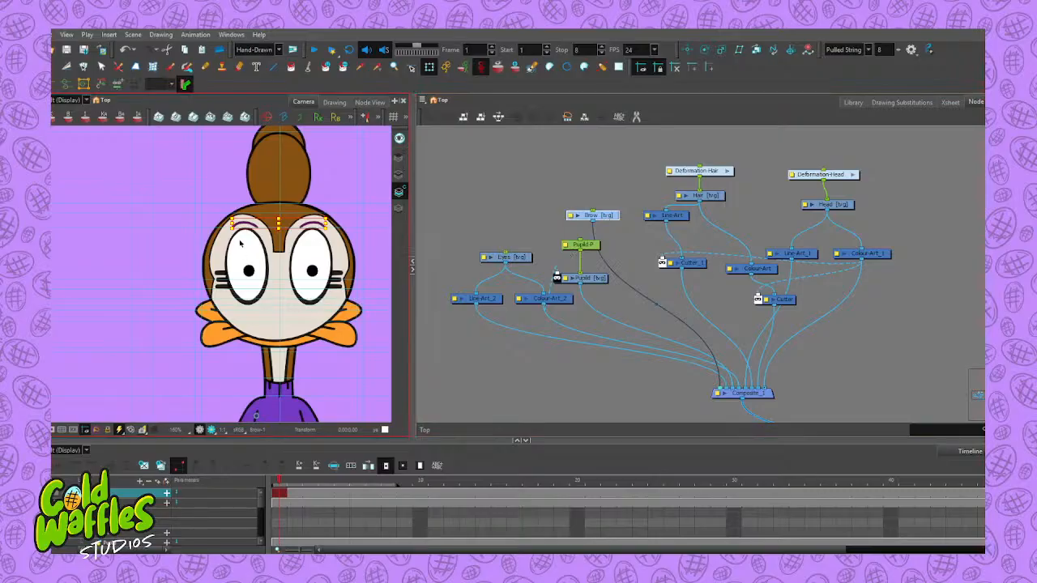
Remove the right-hand brow from the Brow drawing with the Cutter tool and rename the node Brow_A
{"action": "key", "text": "alt+t"}
{"action": "key", "text": "2"}
{"action": "key", "text": "2"}
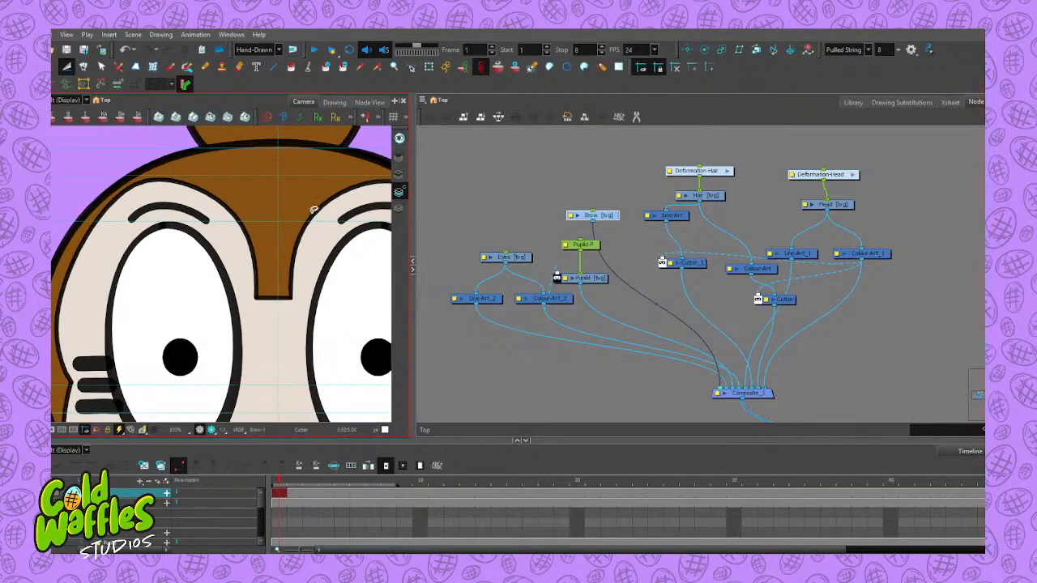
{"action": "key", "text": "1"}
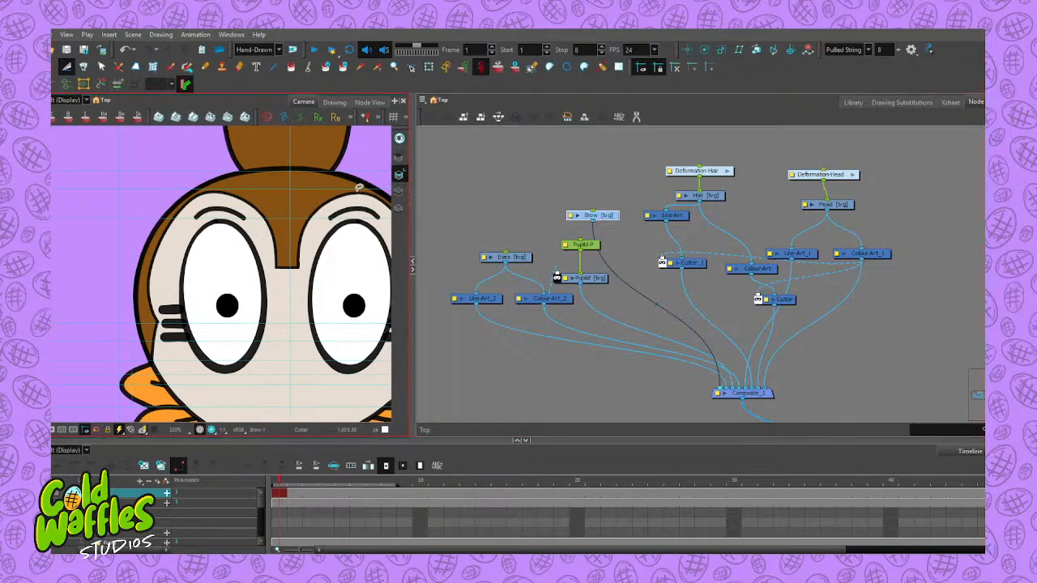
{"action": "left_click", "coordinate": [350, 210]}
{"action": "key", "text": "Delete"}
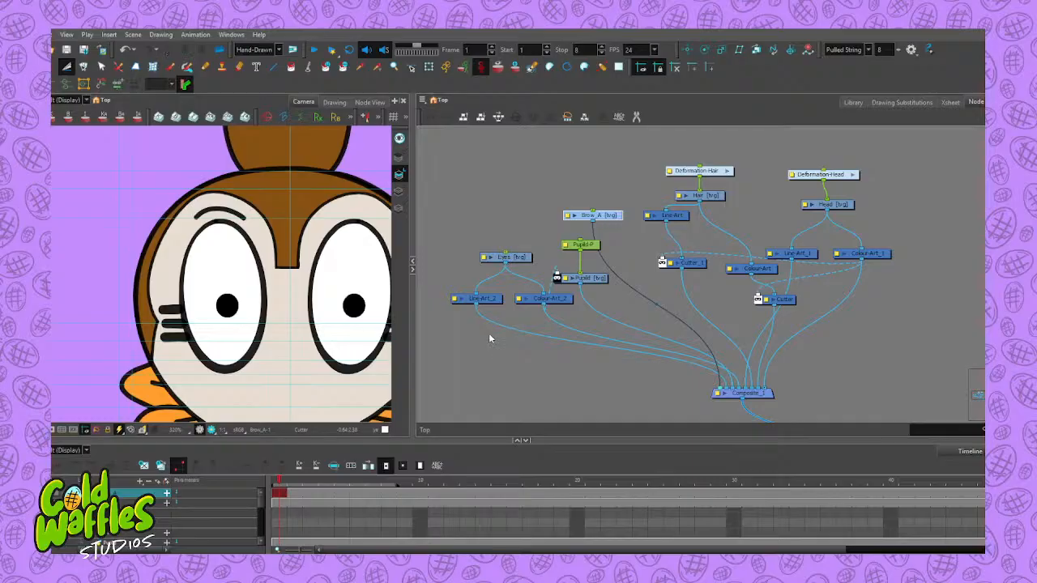
Create a second brow drawing node named Brow_B, connected to Composite_1, and place it between Eyes and Brow_A
{"action": "key", "text": "ctrl+d"}
{"action": "scroll", "coordinate": [764, 361], "scroll_direction": "down", "scroll_amount": 1}
{"action": "scroll", "coordinate": [765, 362], "scroll_direction": "down", "scroll_amount": 2}
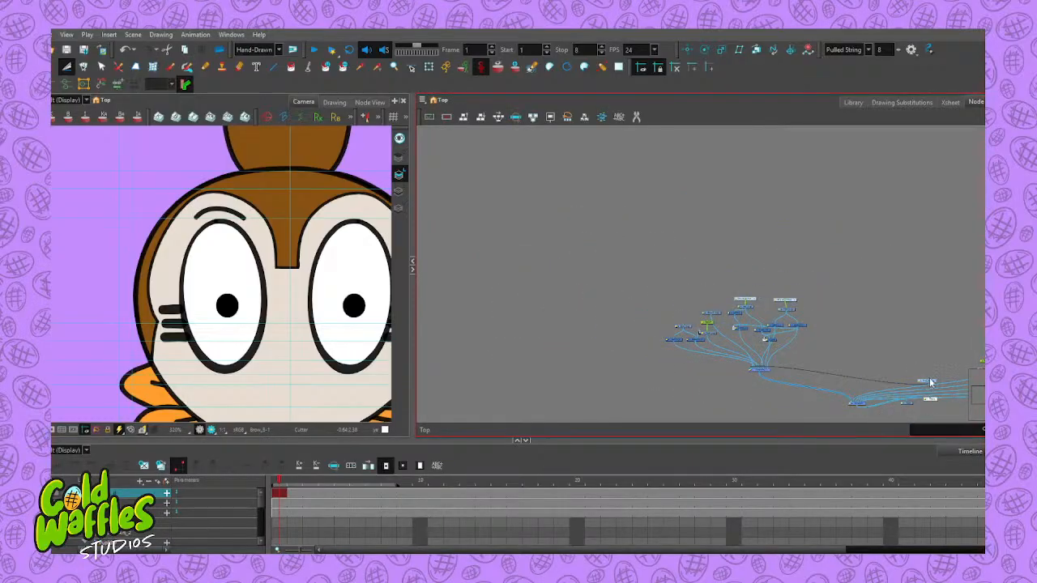
{"action": "left_click_drag", "start_coordinate": [930, 386], "coordinate": [694, 322]}
{"action": "scroll", "coordinate": [694, 322], "scroll_direction": "up", "scroll_amount": 5}
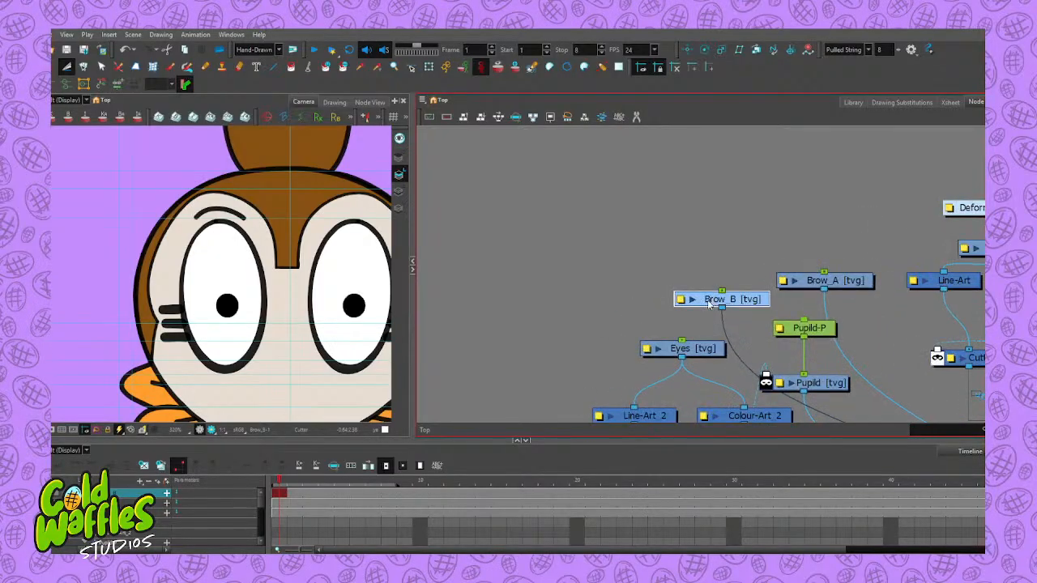
{"action": "left_click_drag", "start_coordinate": [636, 273], "coordinate": [504, 179]}
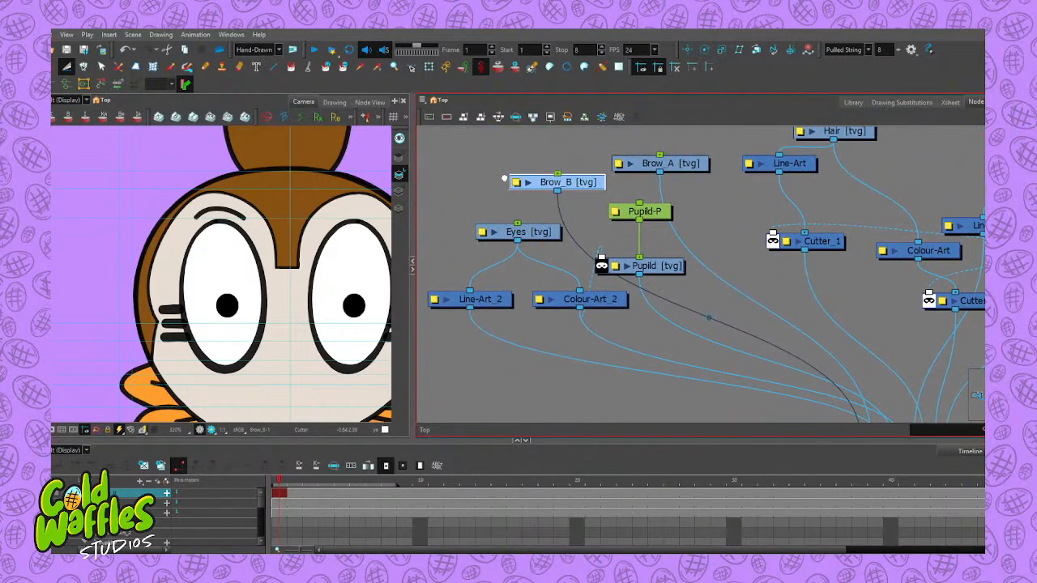
Paste the removed brow into the Brow_B drawing and move its node farther away from Brow_A
{"action": "left_click_drag", "start_coordinate": [577, 184], "coordinate": [565, 175]}
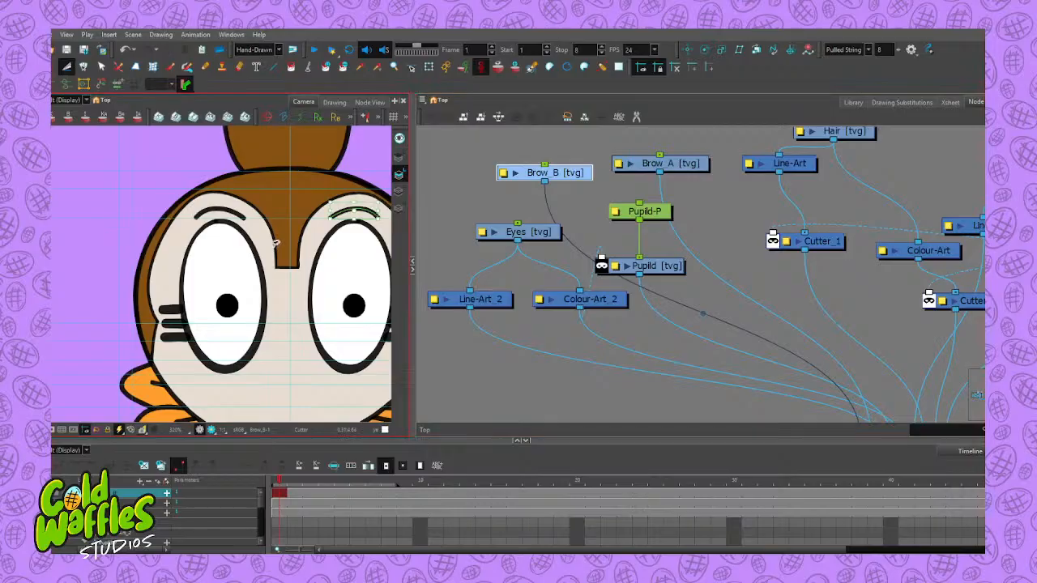
{"action": "scroll", "coordinate": [513, 240], "scroll_direction": "down", "scroll_amount": 4}
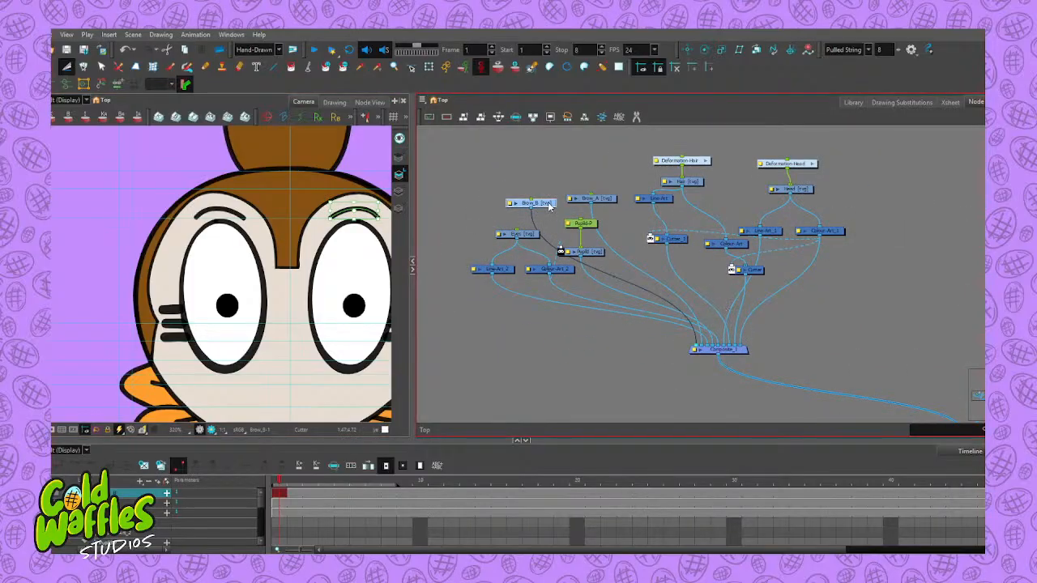
{"action": "left_click_drag", "start_coordinate": [549, 204], "coordinate": [491, 209]}
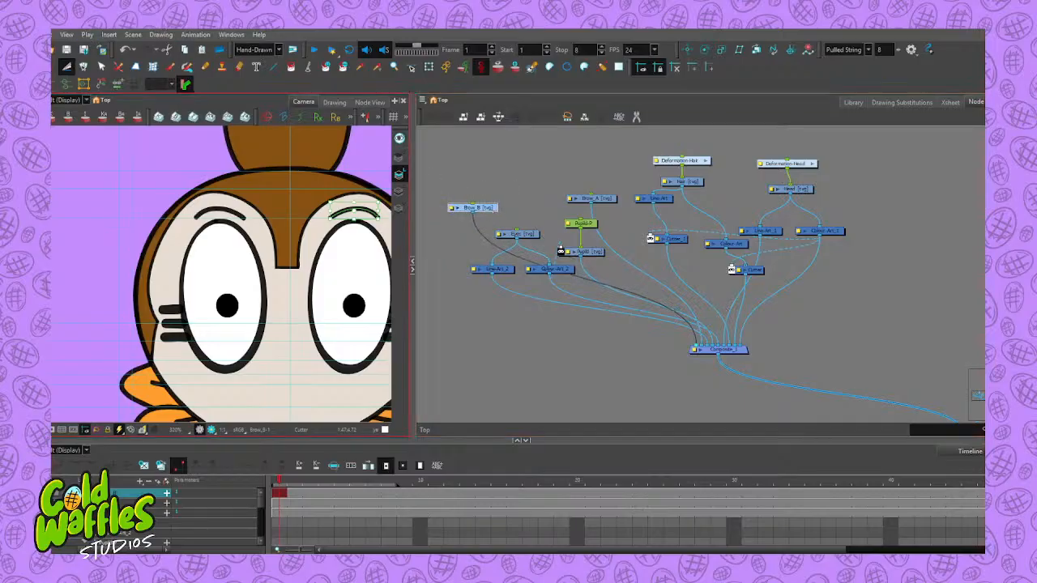
Activate the Rigging tool for the Brow_B drawing and move its node slightly farther from Eyes
{"action": "left_click", "coordinate": [51, 84]}
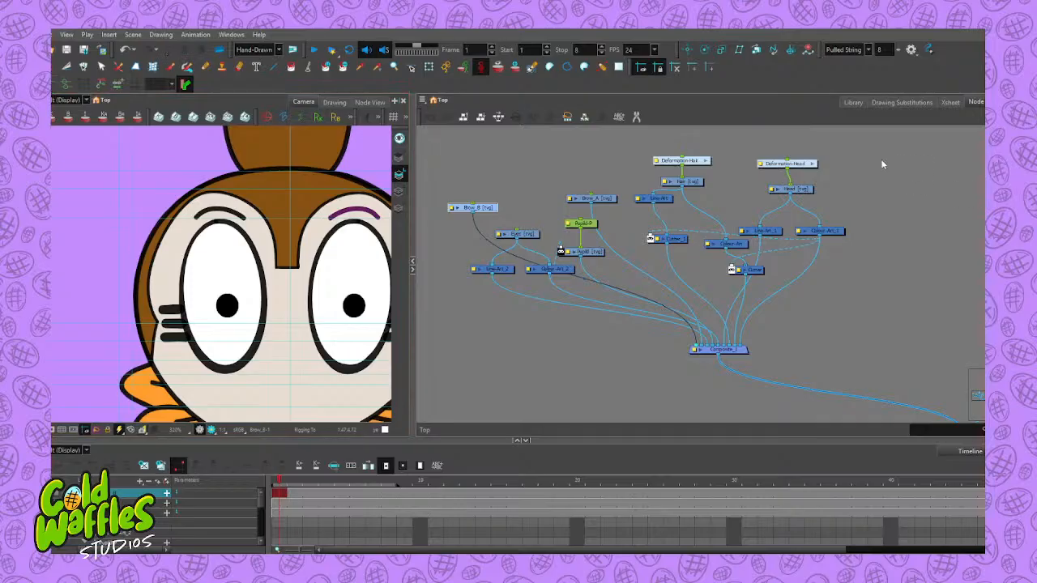
{"action": "scroll", "coordinate": [350, 176], "scroll_direction": "up", "scroll_amount": 4}
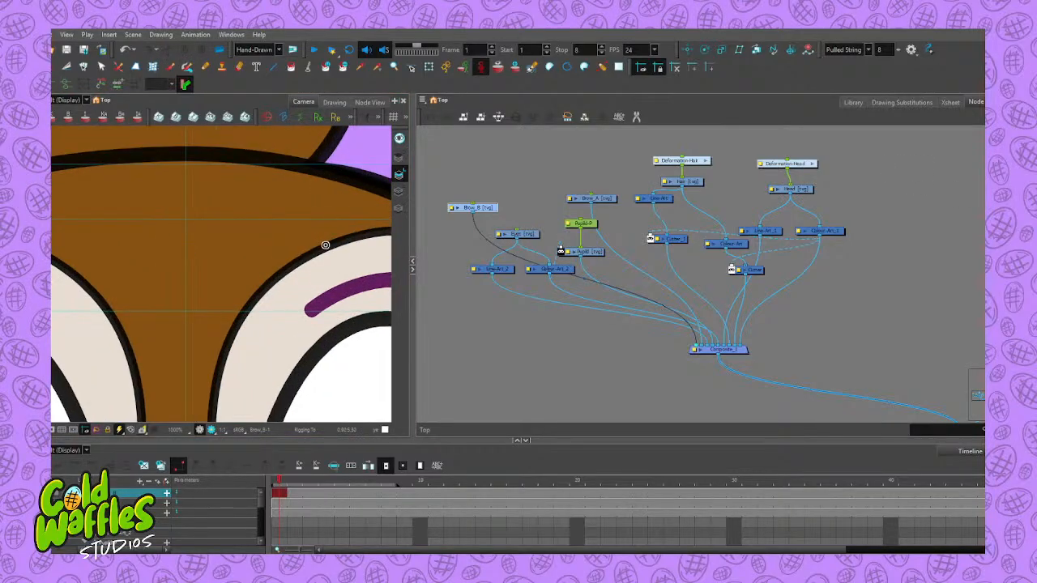
{"action": "left_click_drag", "start_coordinate": [324, 245], "coordinate": [191, 262]}
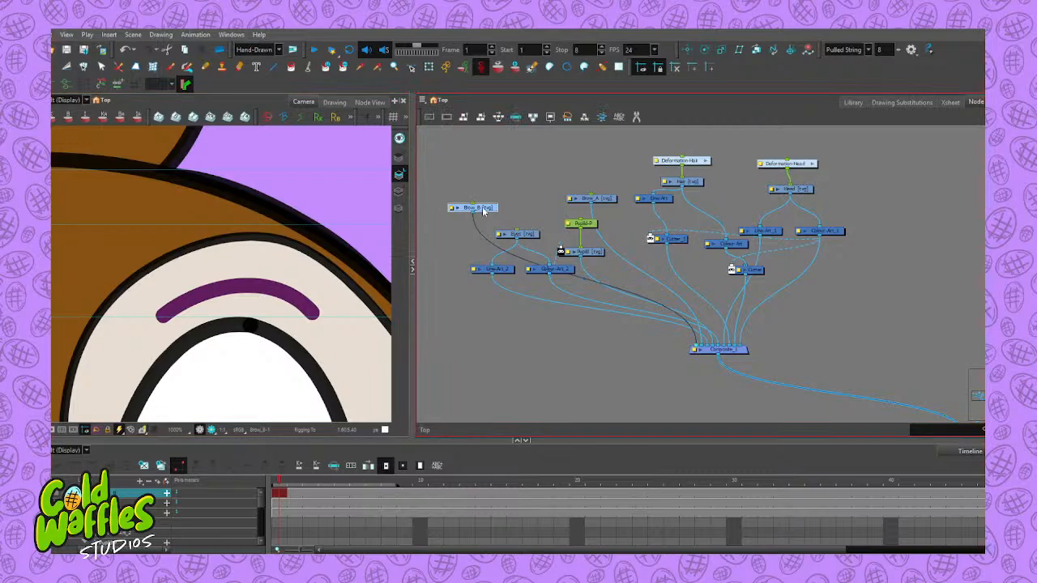
{"action": "mouse_move", "coordinate": [482, 209]}
{"action": "left_mouse_down"}
{"action": "mouse_move", "coordinate": [469, 264]}
{"action": "mouse_move", "coordinate": [464, 245]}
{"action": "mouse_move", "coordinate": [567, 180]}
{"action": "mouse_move", "coordinate": [498, 217]}
{"action": "mouse_move", "coordinate": [459, 214]}
{"action": "mouse_move", "coordinate": [478, 201]}
{"action": "left_mouse_up"}
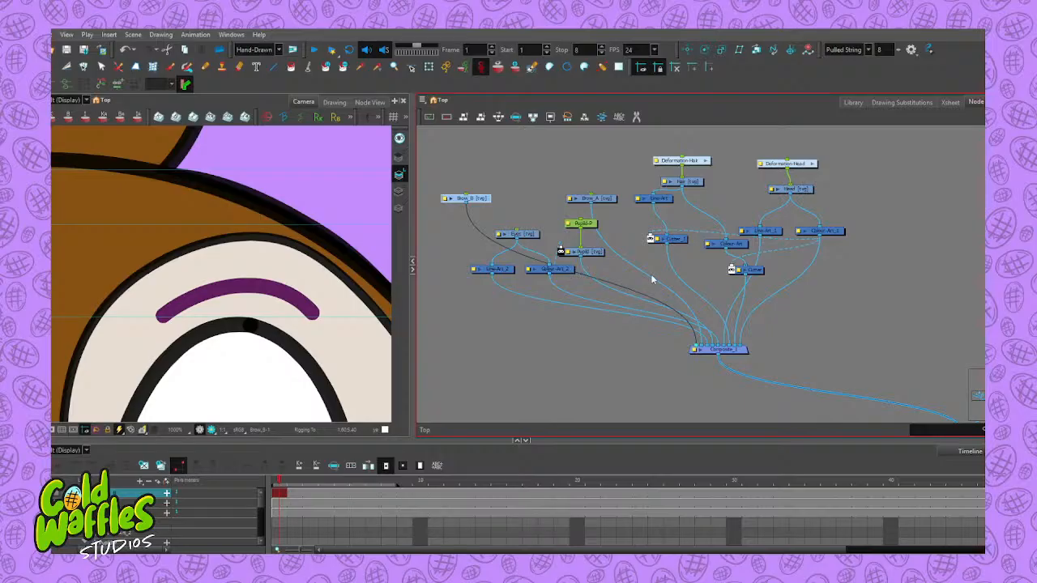
Make room below Deformation-Hair and insert a Hair-P peg between it and the Hair drawing
{"action": "left_click_drag", "start_coordinate": [649, 256], "coordinate": [566, 284]}
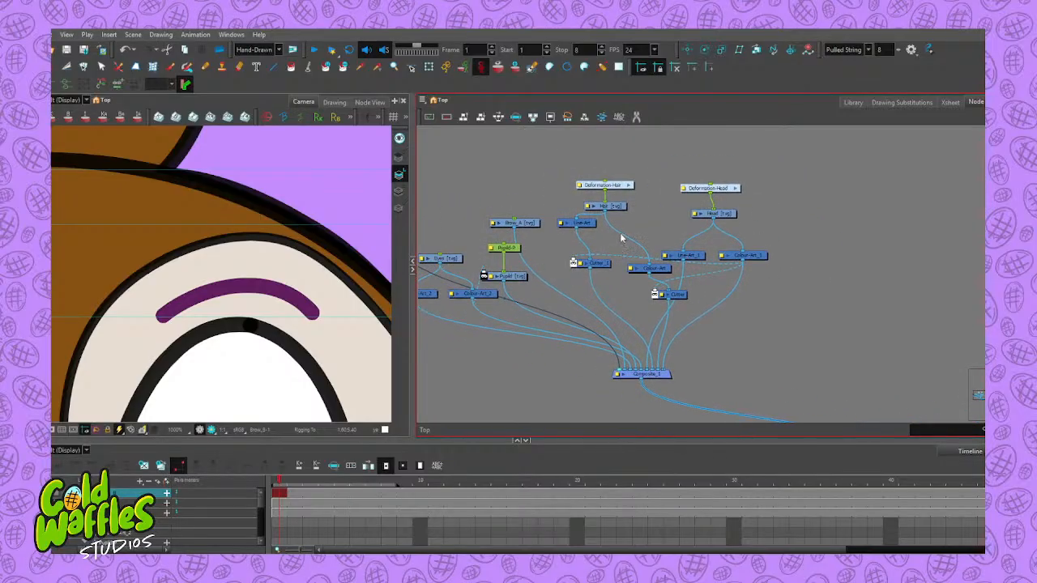
{"action": "scroll", "coordinate": [620, 233], "scroll_direction": "up", "scroll_amount": 3}
{"action": "left_click_drag", "start_coordinate": [611, 227], "coordinate": [594, 348]}
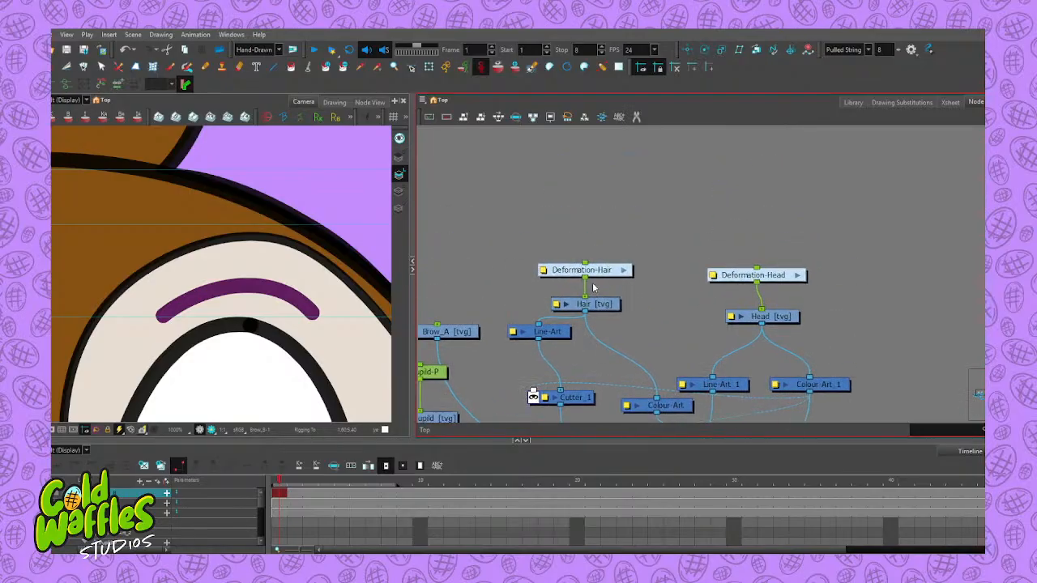
{"action": "left_click_drag", "start_coordinate": [602, 272], "coordinate": [595, 201]}
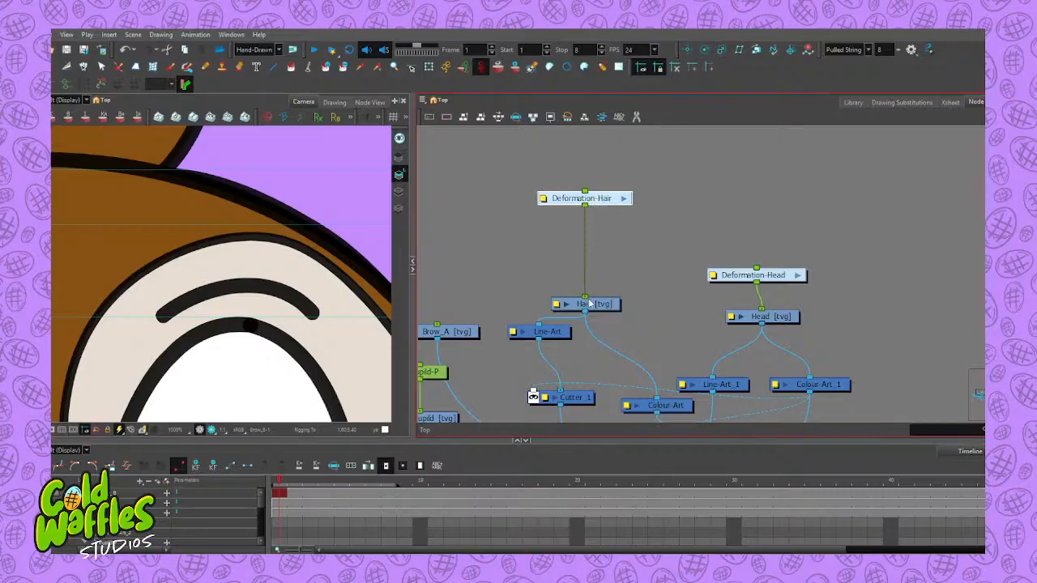
{"action": "left_click_drag", "start_coordinate": [590, 303], "coordinate": [584, 280]}
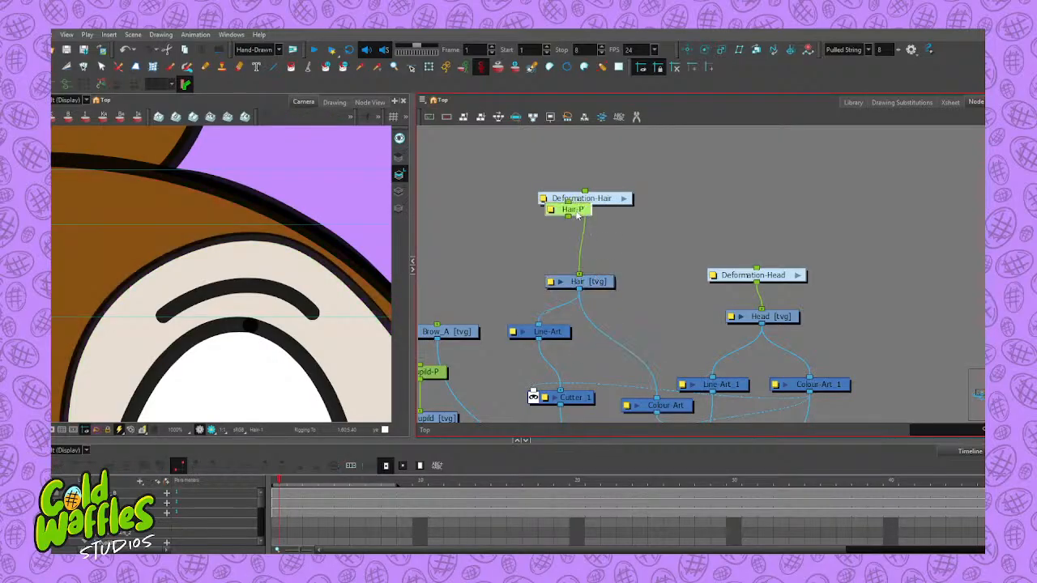
{"action": "key", "text": "ctrl+p"}
{"action": "mouse_move", "coordinate": [631, 245]}
{"action": "left_mouse_down"}
{"action": "mouse_move", "coordinate": [616, 237]}
{"action": "mouse_move", "coordinate": [588, 242]}
{"action": "mouse_move", "coordinate": [598, 246]}
{"action": "mouse_move", "coordinate": [590, 251]}
{"action": "left_mouse_up"}
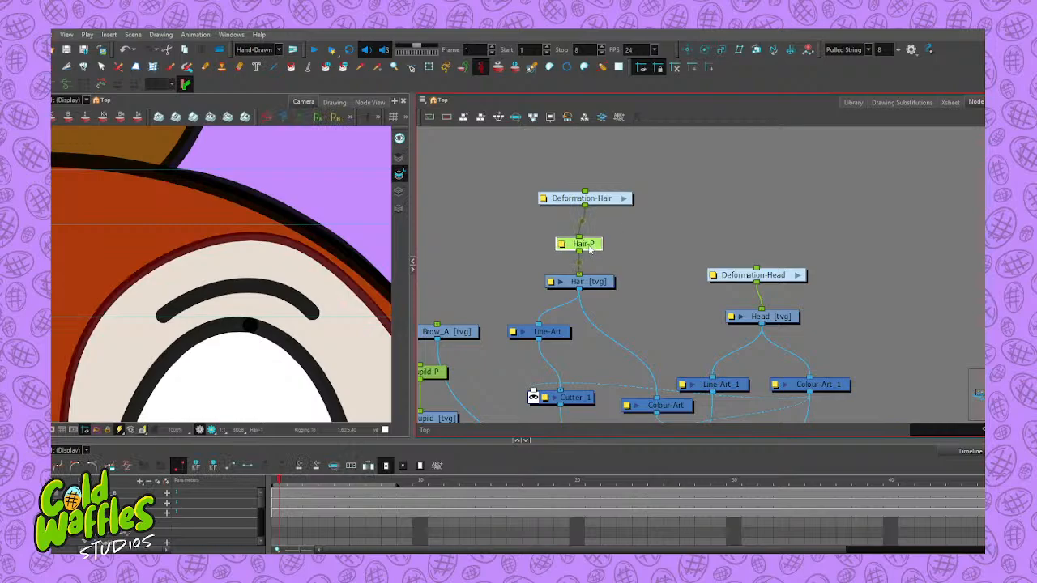
{"action": "scroll", "coordinate": [381, 251], "scroll_direction": "down", "scroll_amount": 3}
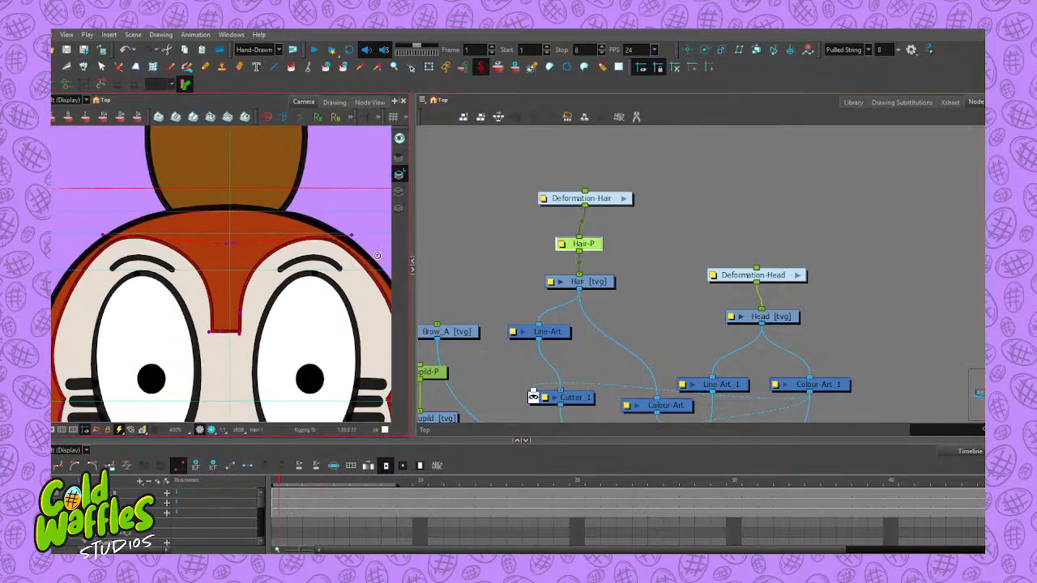
{"action": "scroll", "coordinate": [376, 256], "scroll_direction": "down", "scroll_amount": 3}
{"action": "scroll", "coordinate": [377, 255], "scroll_direction": "up", "scroll_amount": 3}
{"action": "scroll", "coordinate": [377, 255], "scroll_direction": "down", "scroll_amount": 3}
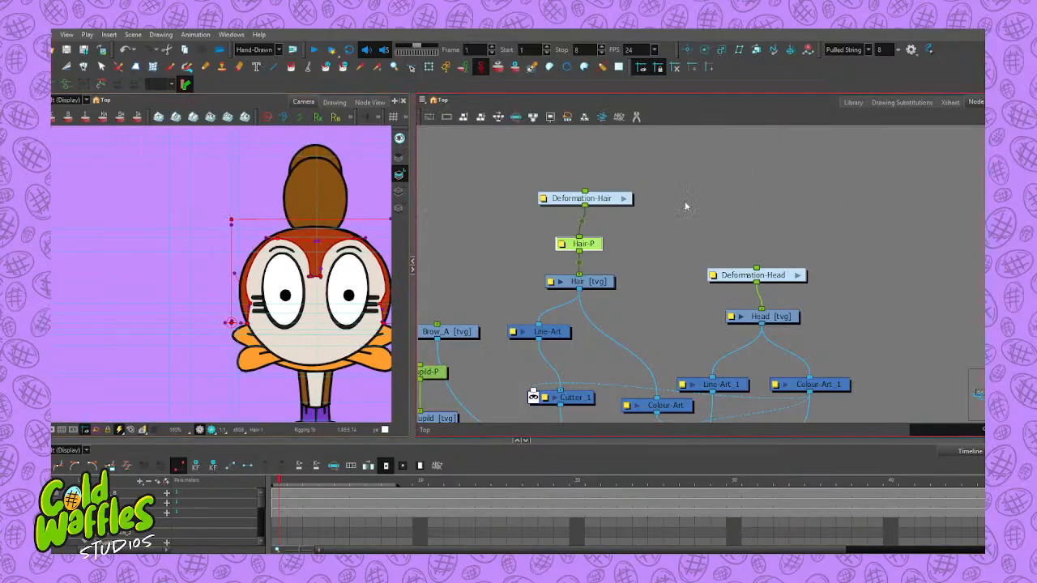
{"action": "left_click", "coordinate": [595, 288]}
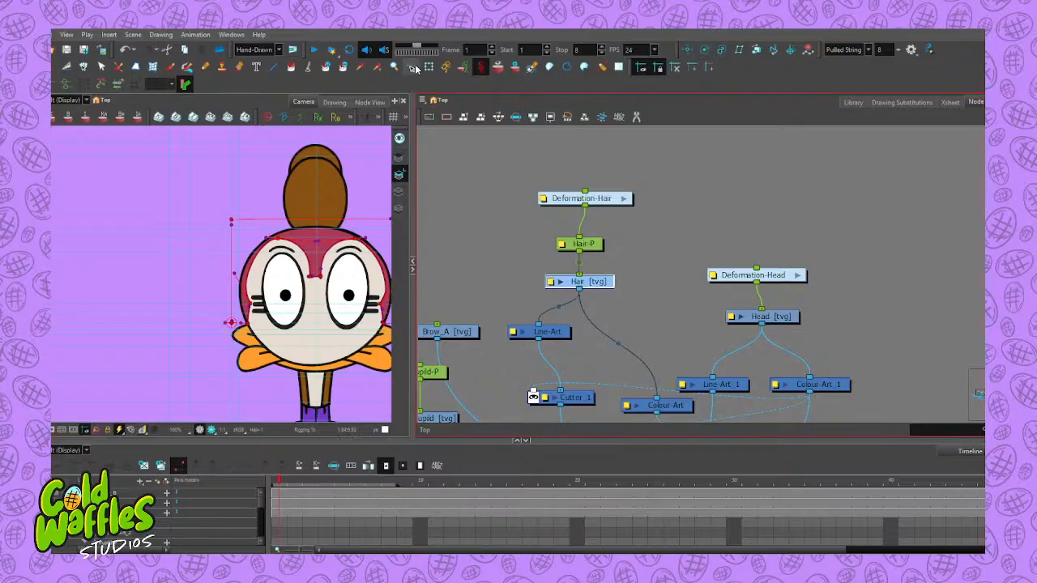
{"action": "left_click", "coordinate": [594, 245]}
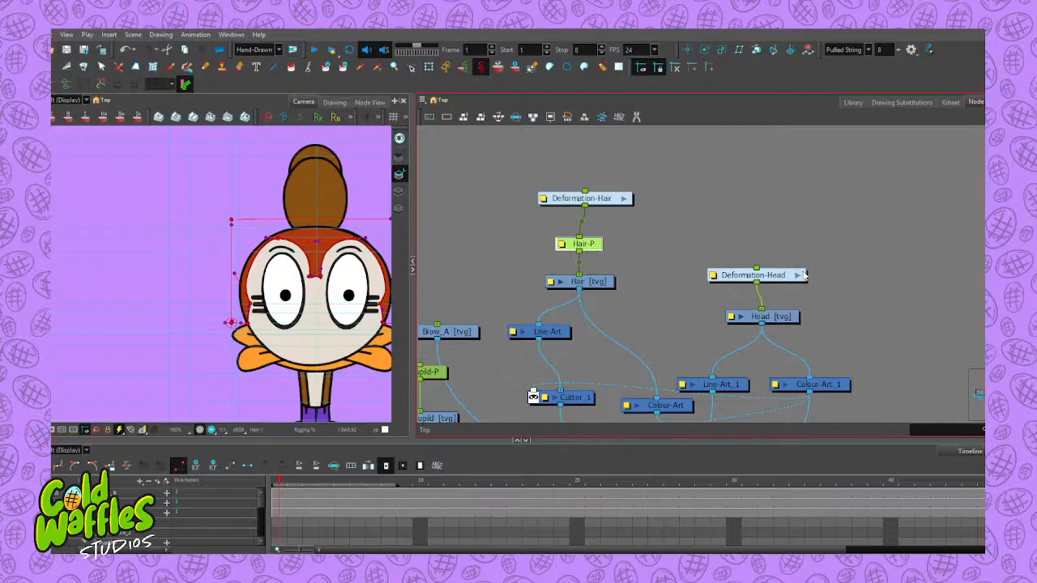
Make room below Deformation-Head and insert a Head-P peg between it and the Head drawing
{"action": "left_click_drag", "start_coordinate": [788, 277], "coordinate": [794, 233]}
{"action": "left_click", "coordinate": [782, 321]}
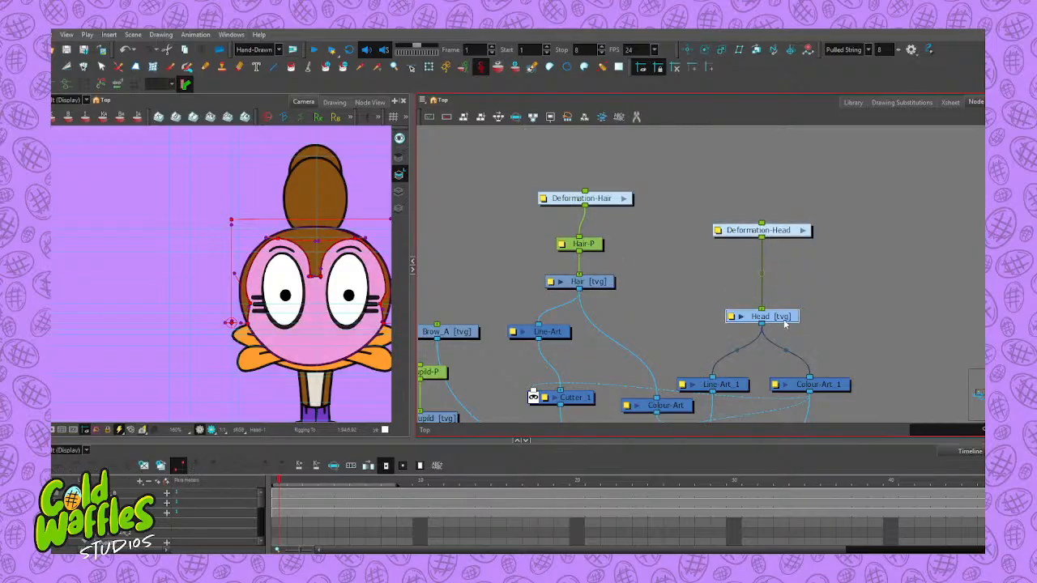
{"action": "key", "text": "ctrl+p"}
{"action": "scroll", "coordinate": [782, 320], "scroll_direction": "up", "scroll_amount": 1}
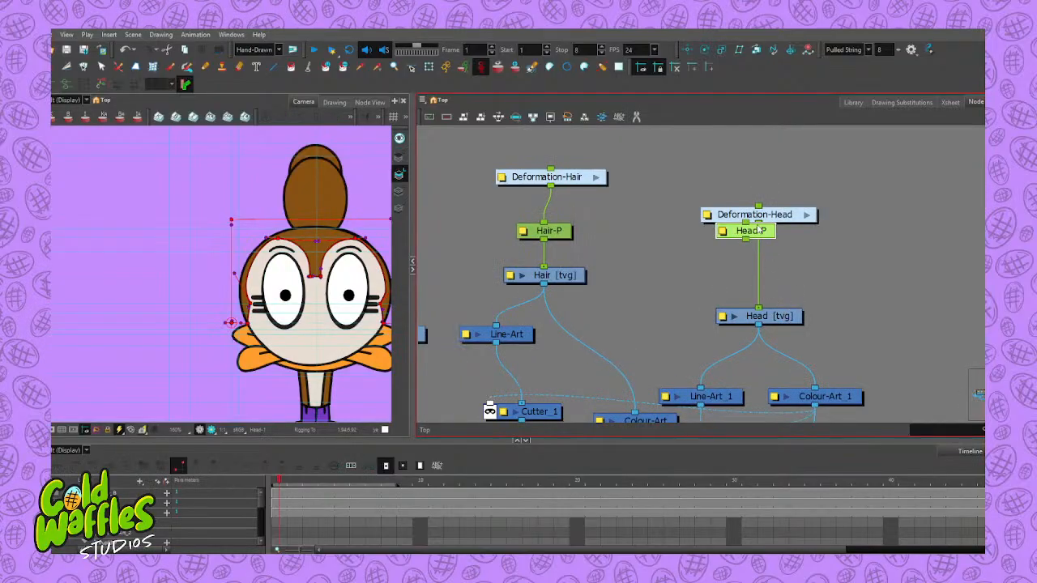
{"action": "left_click_drag", "start_coordinate": [761, 235], "coordinate": [769, 267]}
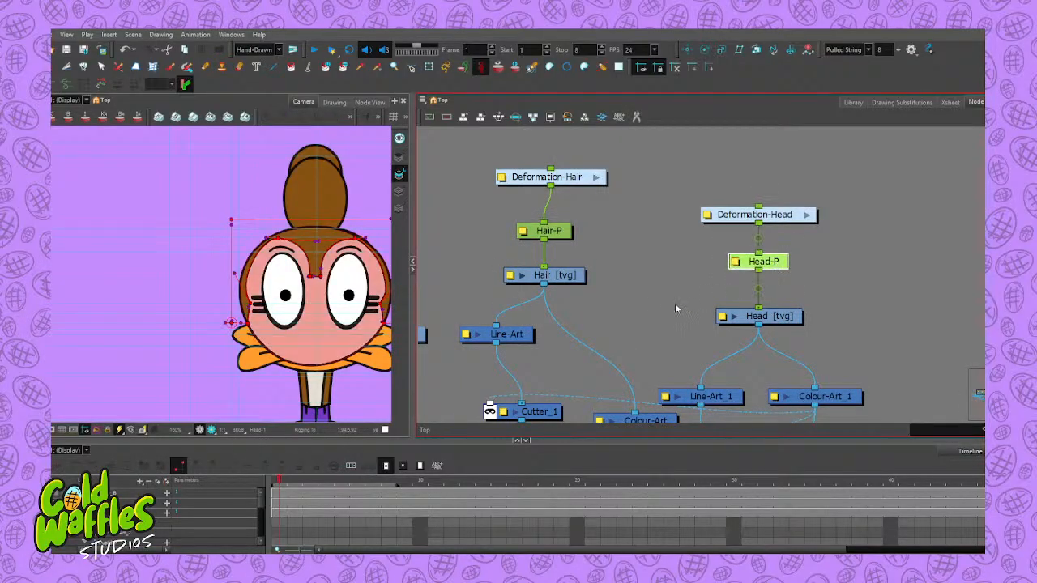
{"action": "scroll", "coordinate": [616, 282], "scroll_direction": "down", "scroll_amount": 3}
{"action": "scroll", "coordinate": [483, 339], "scroll_direction": "up", "scroll_amount": 3}
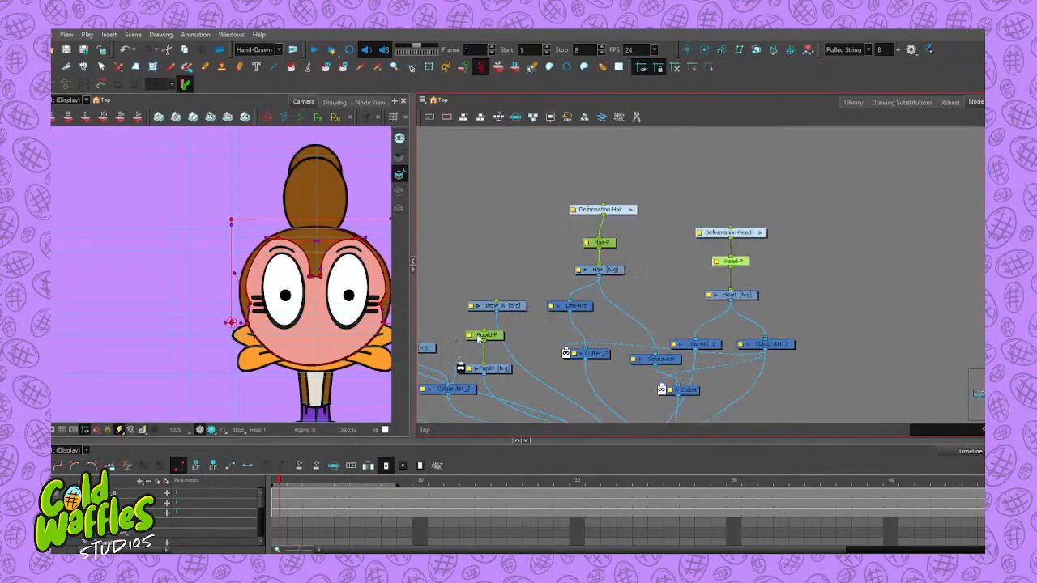
Move the Pupild-P peg closer to the Pupild drawing and shift Brow_A farther away from it
{"action": "left_click", "coordinate": [504, 344]}
{"action": "scroll", "coordinate": [490, 349], "scroll_direction": "down", "scroll_amount": 3}
{"action": "scroll", "coordinate": [483, 355], "scroll_direction": "up", "scroll_amount": 4}
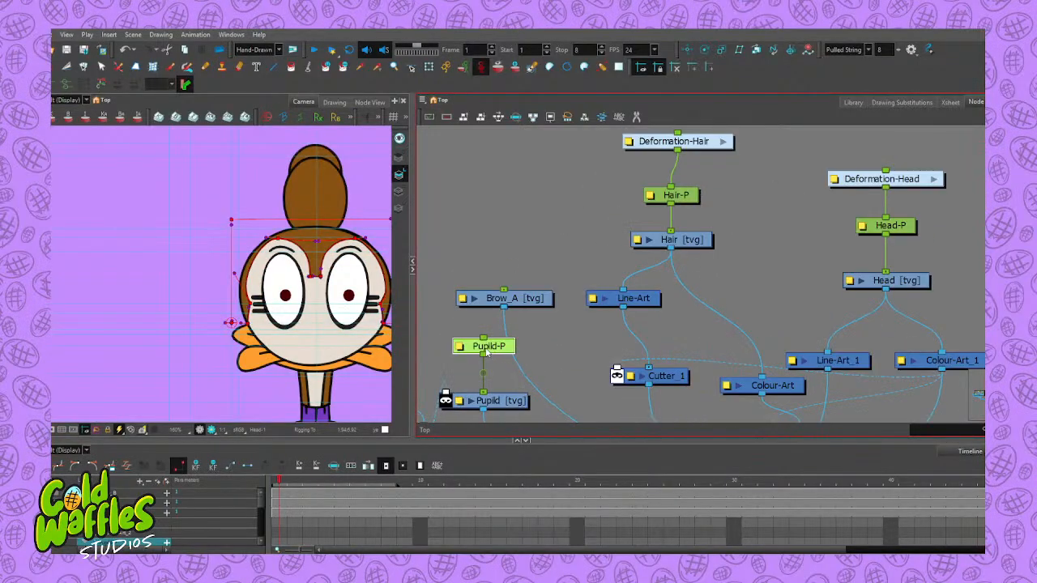
{"action": "mouse_move", "coordinate": [485, 358]}
{"action": "left_mouse_down"}
{"action": "mouse_move", "coordinate": [503, 346]}
{"action": "mouse_move", "coordinate": [480, 357]}
{"action": "mouse_move", "coordinate": [485, 367]}
{"action": "mouse_move", "coordinate": [483, 354]}
{"action": "mouse_move", "coordinate": [474, 357]}
{"action": "mouse_move", "coordinate": [492, 359]}
{"action": "left_mouse_up"}
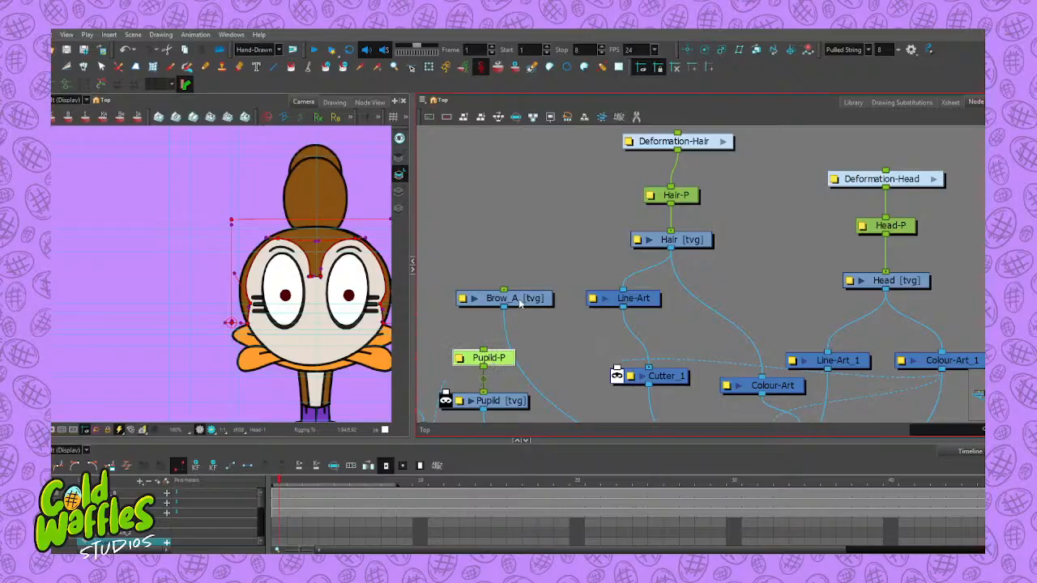
{"action": "left_click_drag", "start_coordinate": [520, 301], "coordinate": [543, 268]}
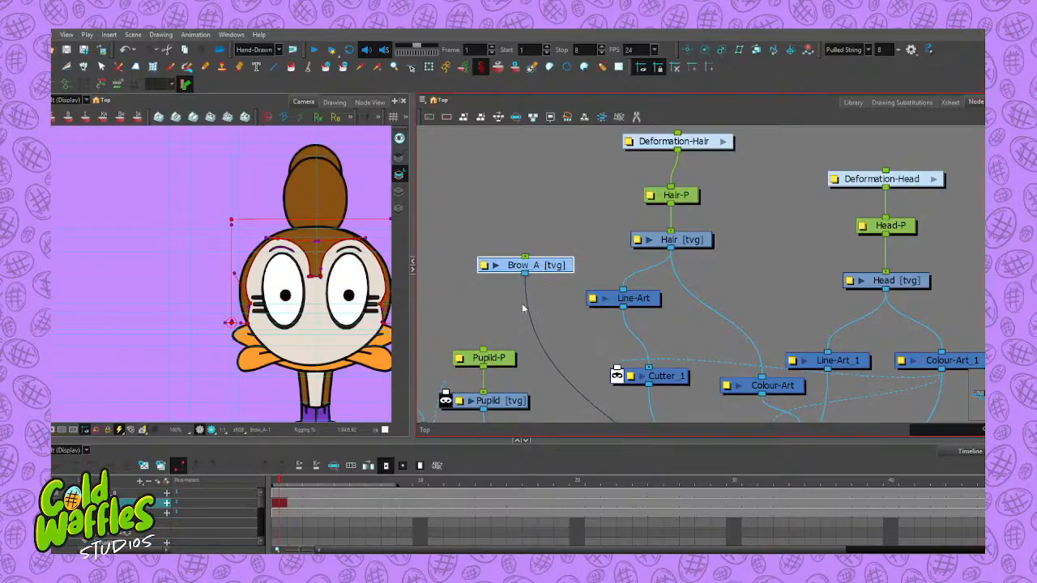
{"action": "scroll", "coordinate": [522, 294], "scroll_direction": "down", "scroll_amount": 1}
{"action": "left_click", "coordinate": [486, 304]}
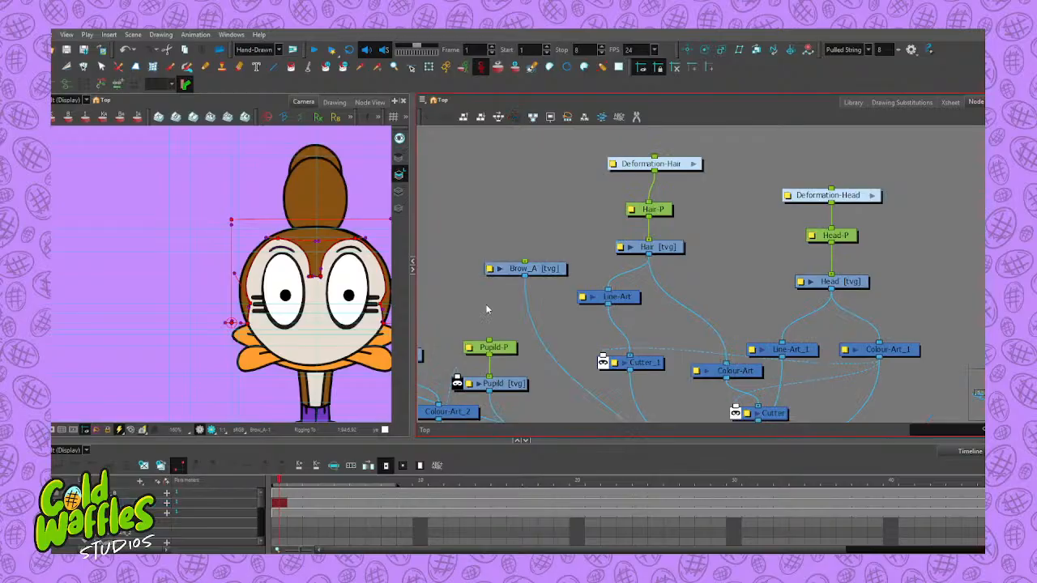
Add an Eyes-P peg to the Eyes drawing and place it directly above the drawing
{"action": "left_click_drag", "start_coordinate": [472, 264], "coordinate": [641, 204]}
{"action": "left_click", "coordinate": [573, 296]}
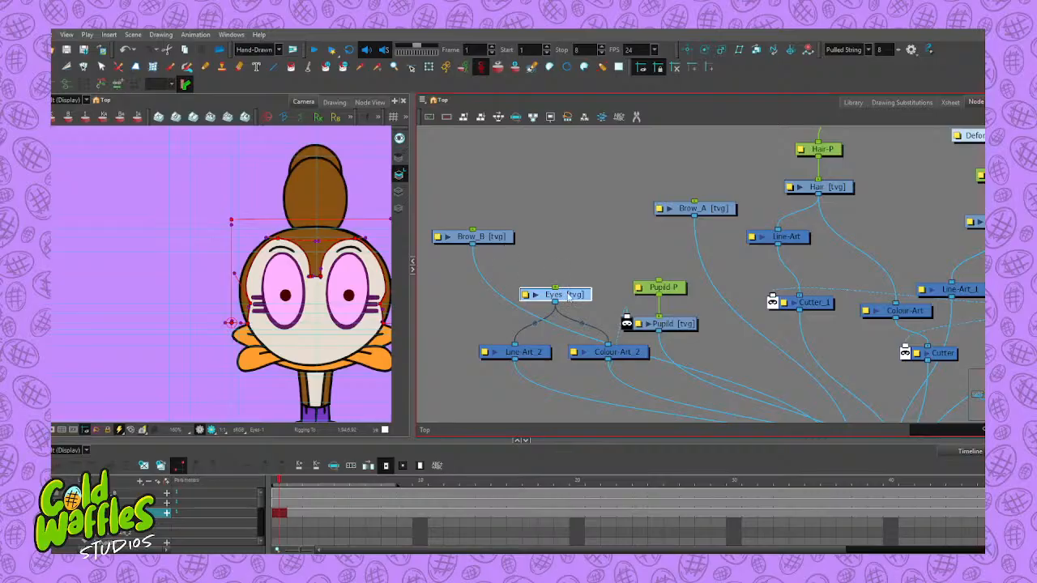
{"action": "scroll", "coordinate": [571, 297], "scroll_direction": "up", "scroll_amount": 2}
{"action": "key", "text": "ctrl+p"}
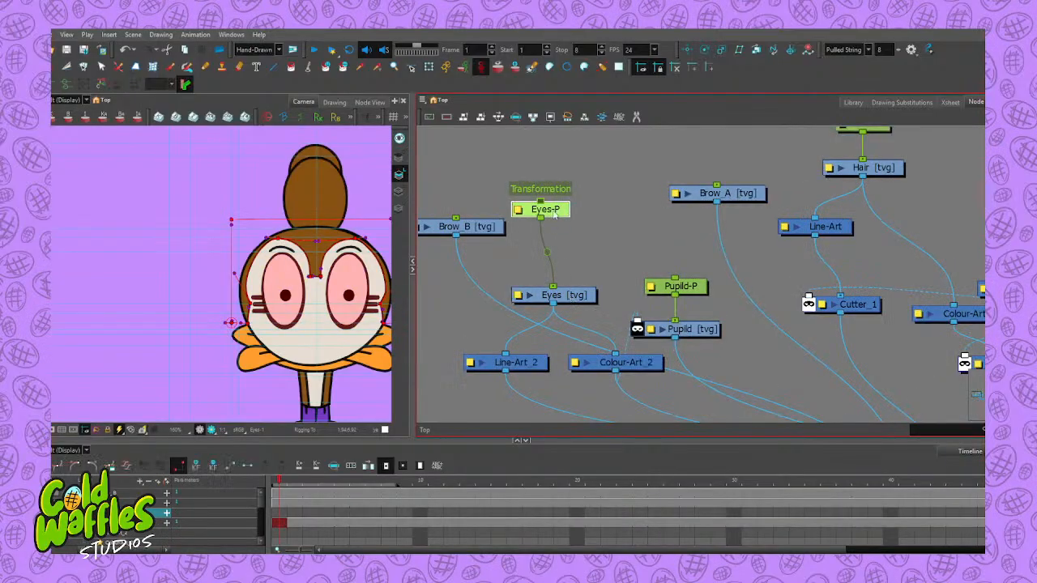
{"action": "left_click_drag", "start_coordinate": [563, 210], "coordinate": [576, 237]}
Add a Brow_B-P peg to the Brow_B drawing and place it just above the drawing
{"action": "left_click", "coordinate": [478, 228]}
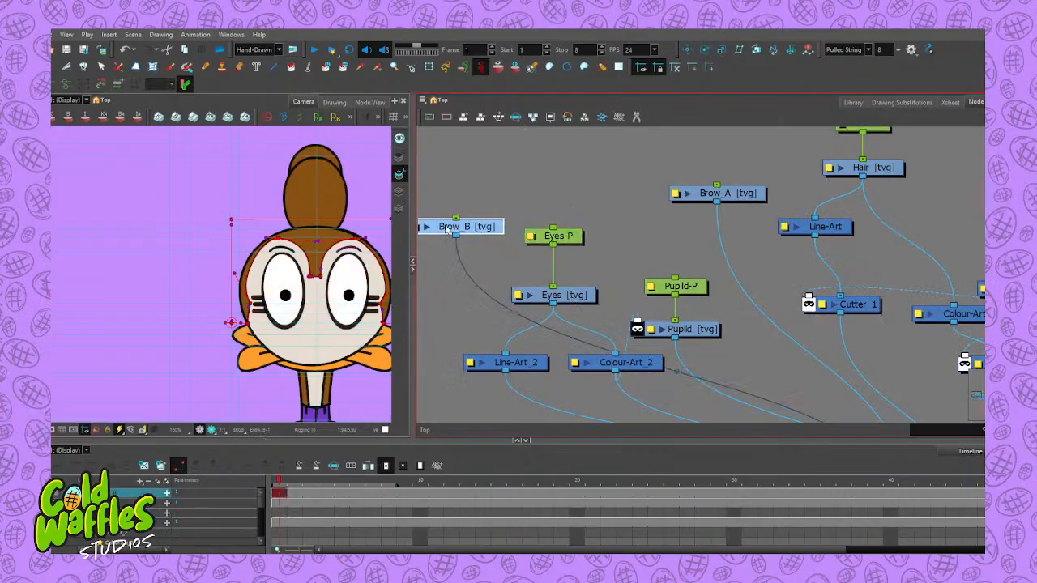
{"action": "key", "text": "ctrl+p"}
{"action": "scroll", "coordinate": [465, 230], "scroll_direction": "down", "scroll_amount": 2}
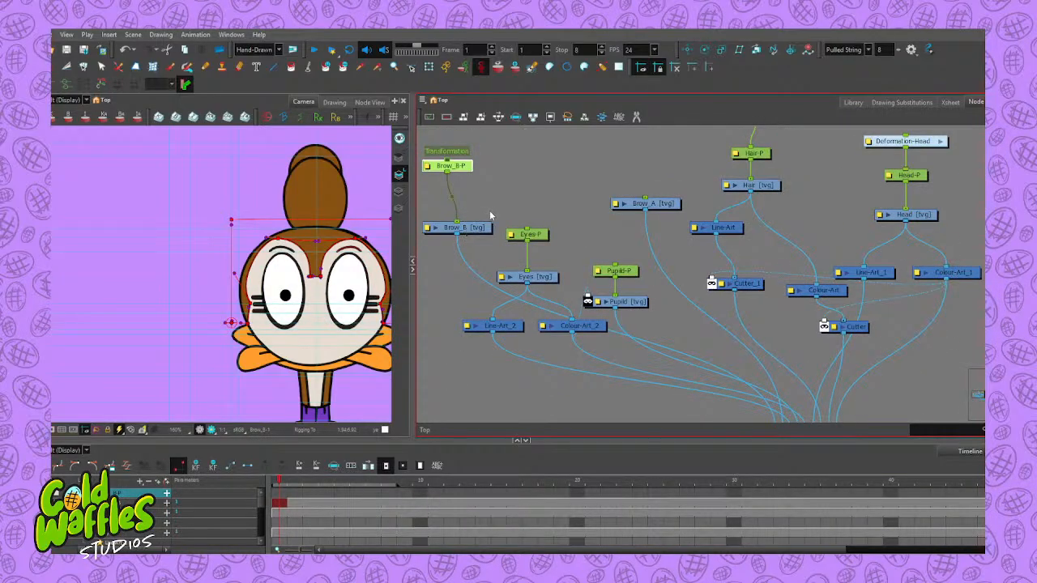
{"action": "left_click_drag", "start_coordinate": [490, 187], "coordinate": [567, 245]}
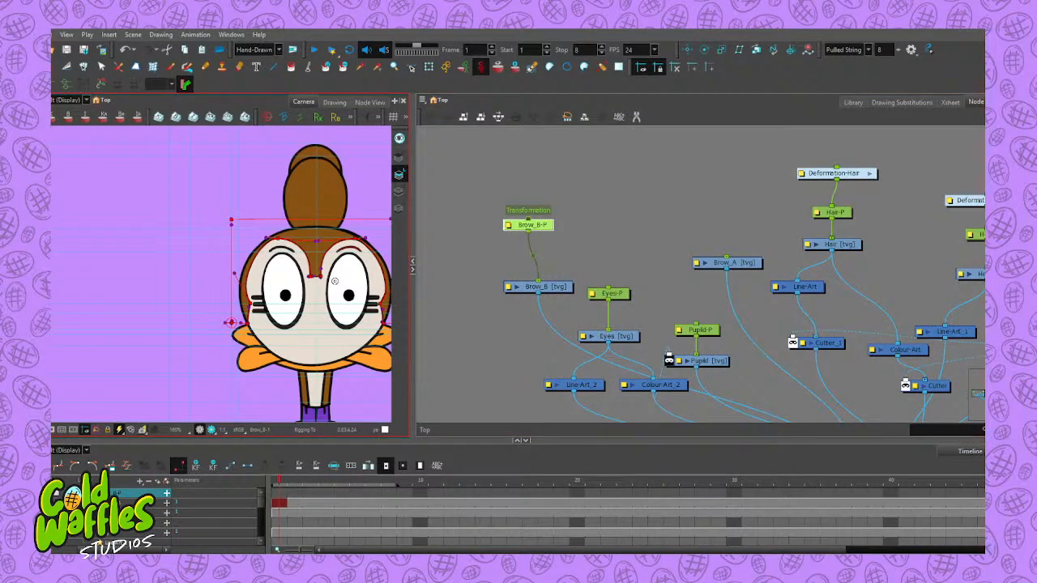
{"action": "scroll", "coordinate": [311, 261], "scroll_direction": "up", "scroll_amount": 1}
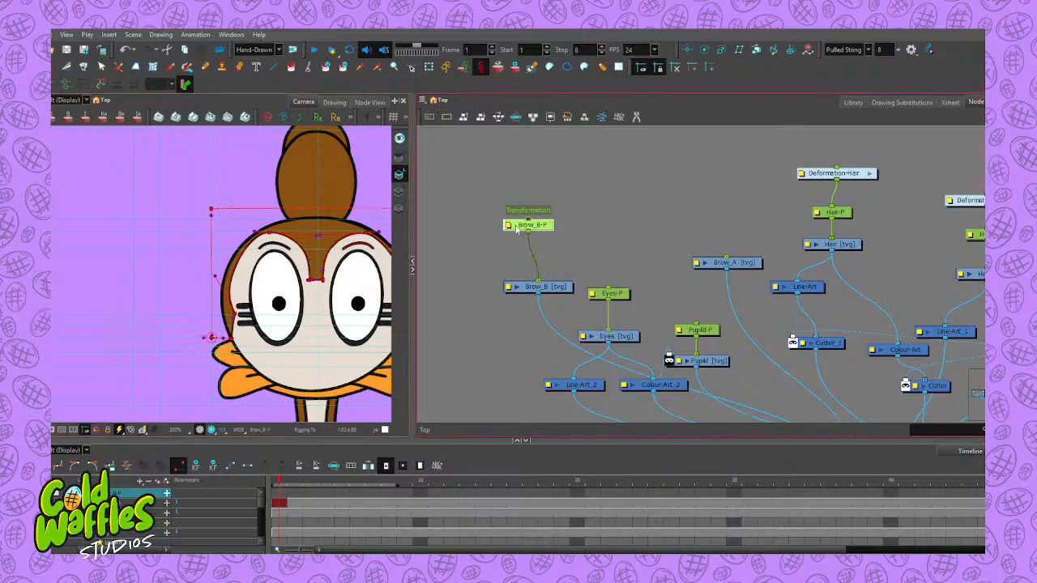
{"action": "left_click", "coordinate": [52, 85]}
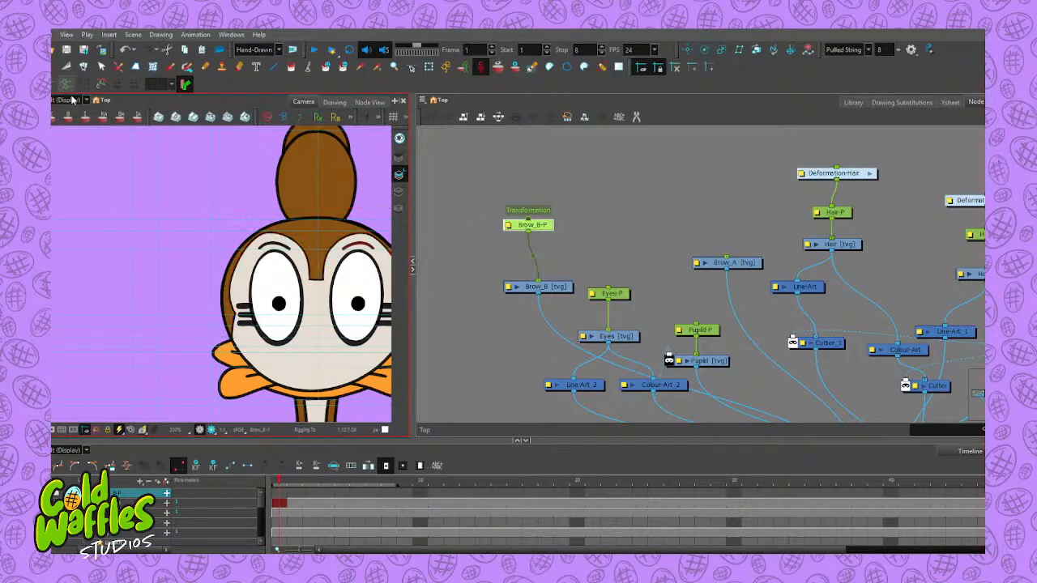
{"action": "scroll", "coordinate": [367, 245], "scroll_direction": "up", "scroll_amount": 4}
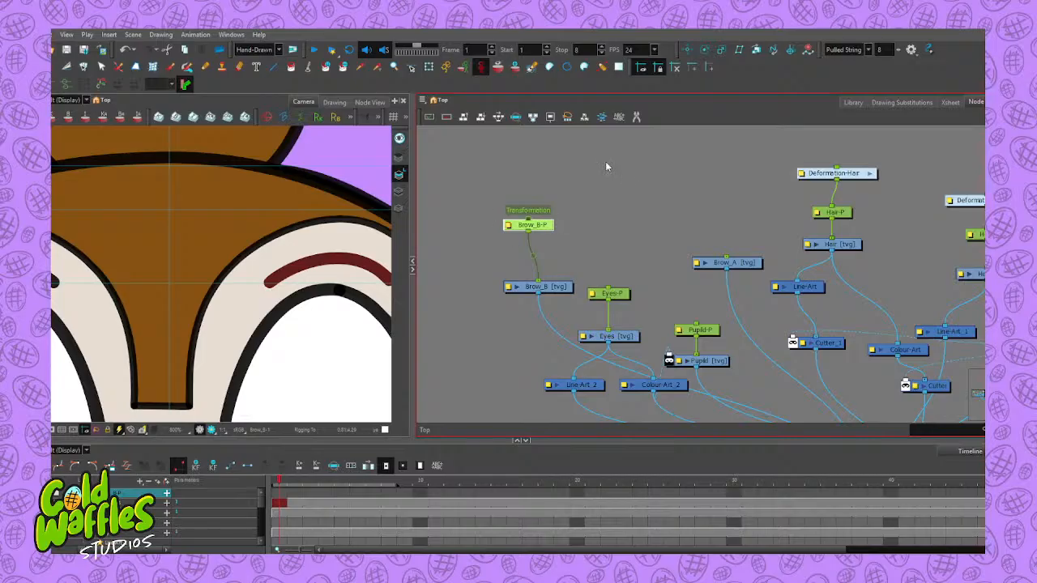
{"action": "left_click_drag", "start_coordinate": [541, 226], "coordinate": [552, 255]}
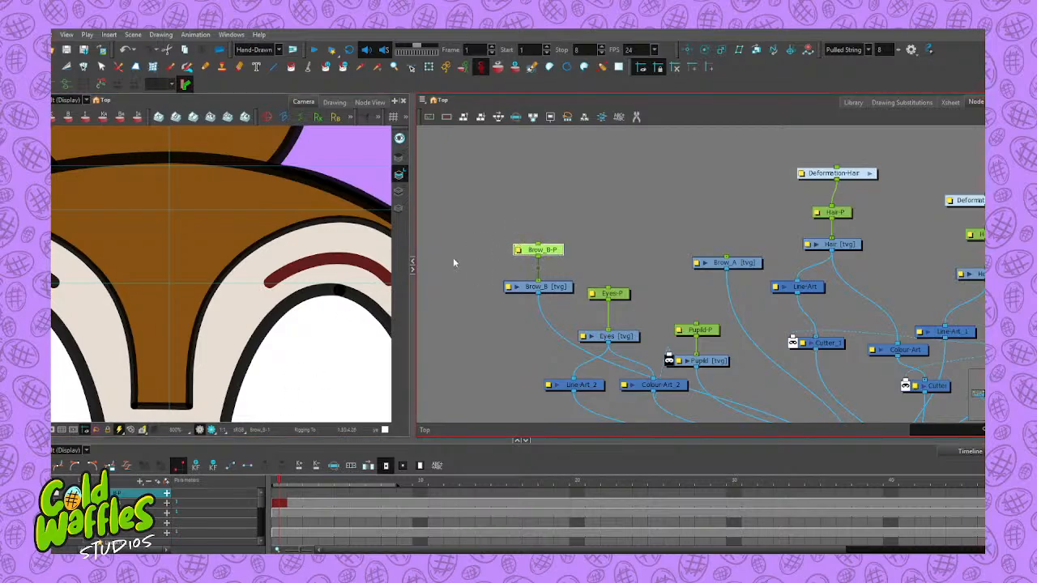
Create a curve deformation along the Brow_B stroke from its inner to its outer end and fit the handles to the brow's arc
{"action": "left_click_drag", "start_coordinate": [339, 308], "coordinate": [274, 313]}
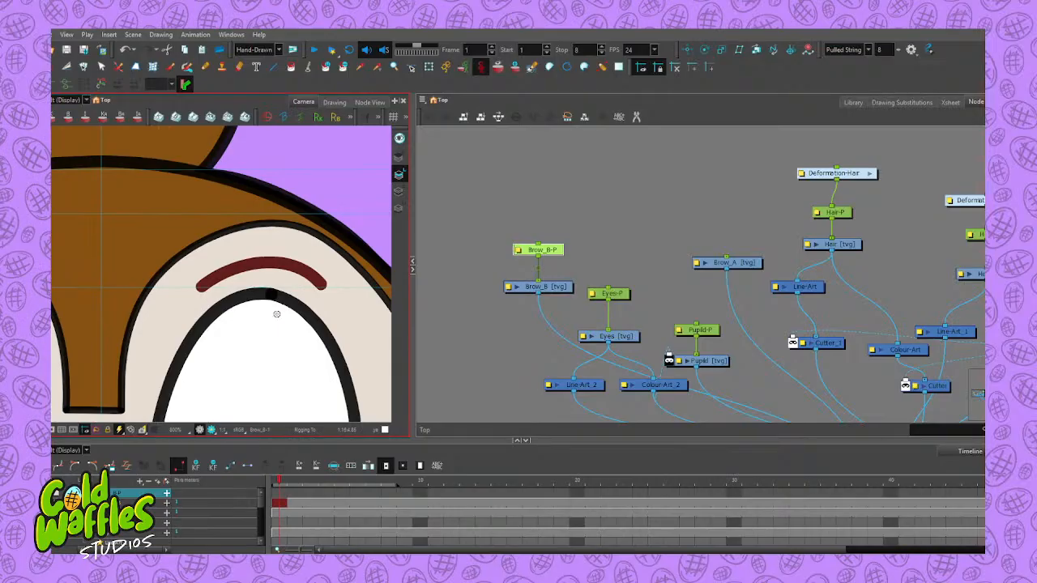
{"action": "left_click", "coordinate": [202, 286]}
{"action": "left_click_drag", "start_coordinate": [322, 287], "coordinate": [265, 233]}
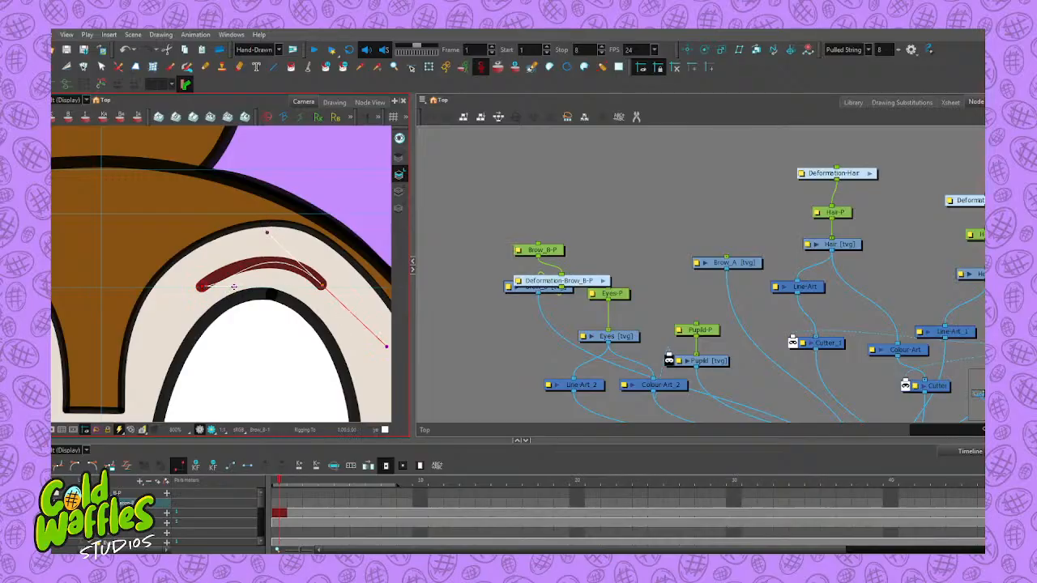
{"action": "left_click_drag", "start_coordinate": [234, 287], "coordinate": [223, 270]}
{"action": "left_click_drag", "start_coordinate": [267, 232], "coordinate": [270, 244]}
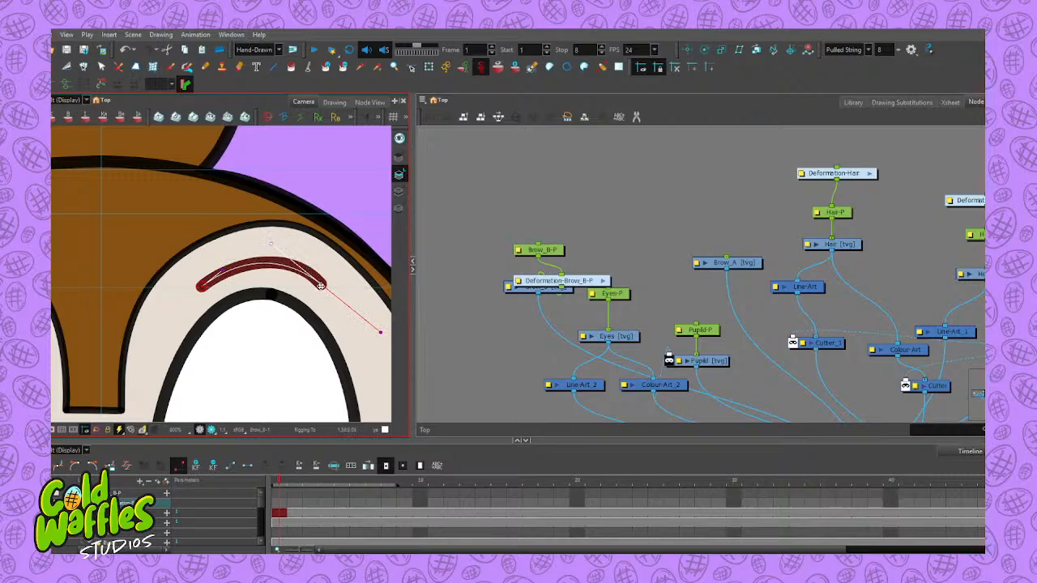
Test the Brow_B deformation with the Transform tool by raising the outer end and bending the curve downward
{"action": "left_click", "coordinate": [428, 67]}
{"action": "left_click_drag", "start_coordinate": [322, 285], "coordinate": [325, 265]}
{"action": "left_click_drag", "start_coordinate": [274, 227], "coordinate": [291, 311]}
{"action": "left_click_drag", "start_coordinate": [327, 268], "coordinate": [321, 246]}
{"action": "left_click_drag", "start_coordinate": [222, 271], "coordinate": [228, 301]}
{"action": "scroll", "coordinate": [318, 241], "scroll_direction": "down", "scroll_amount": 4}
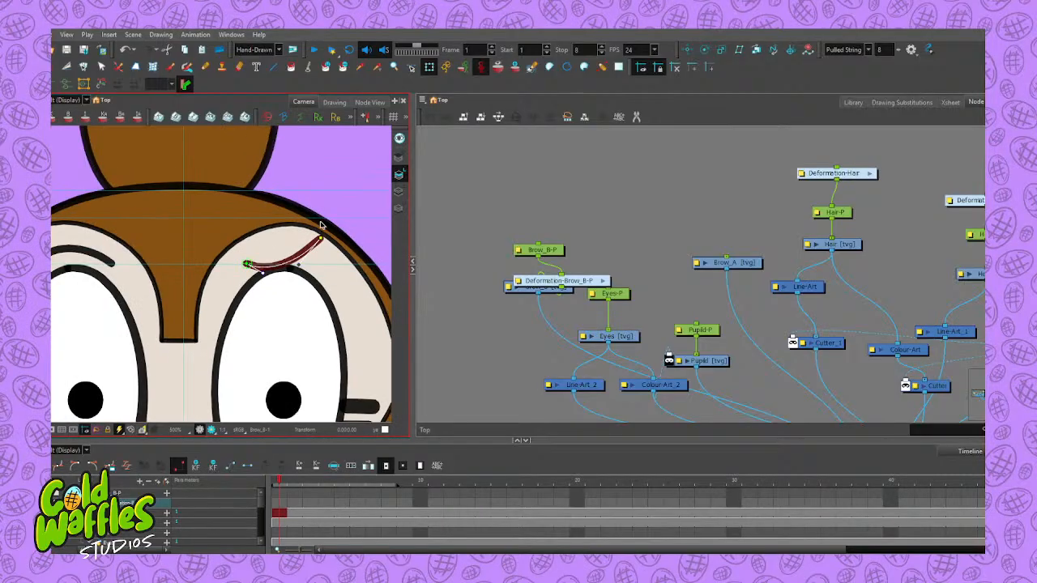
{"action": "scroll", "coordinate": [317, 243], "scroll_direction": "up", "scroll_amount": 5}
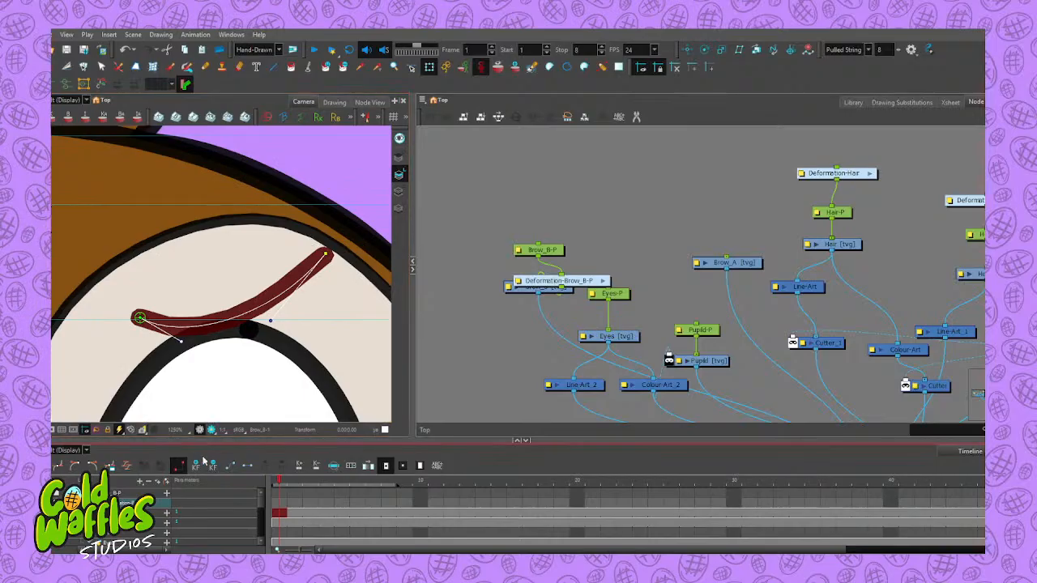
Turn on Render View in the Camera view and examine the bent brow up close and on the whole character
{"action": "left_click", "coordinate": [211, 430]}
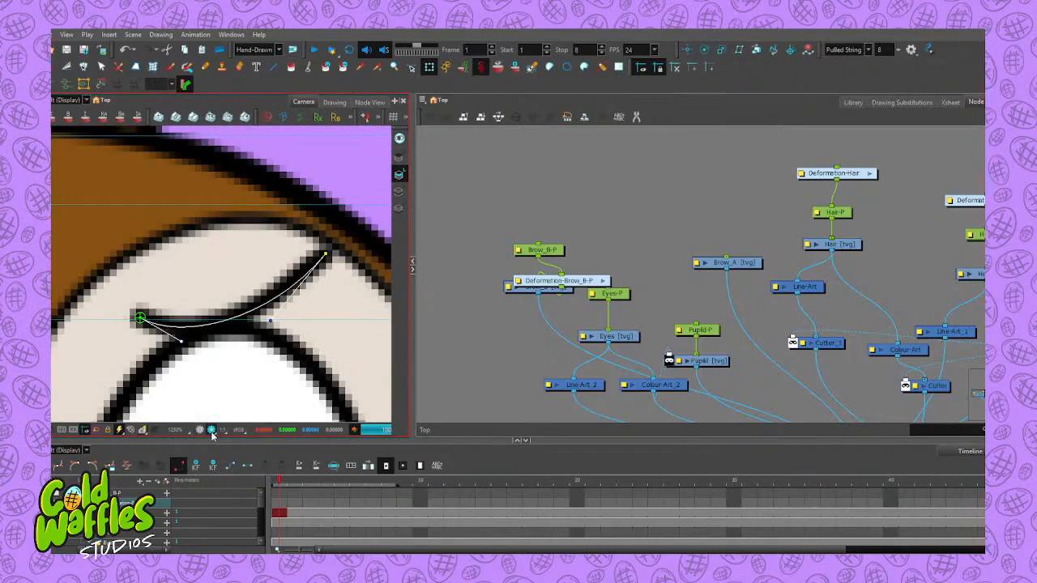
{"action": "scroll", "coordinate": [282, 261], "scroll_direction": "down", "scroll_amount": 8}
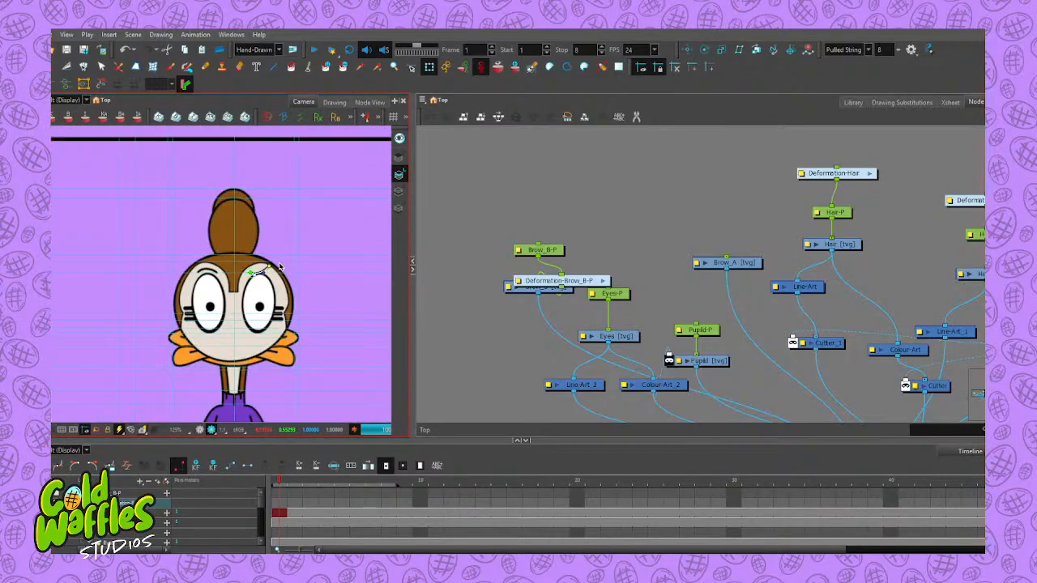
{"action": "scroll", "coordinate": [279, 264], "scroll_direction": "down", "scroll_amount": 2}
{"action": "scroll", "coordinate": [278, 264], "scroll_direction": "up", "scroll_amount": 3}
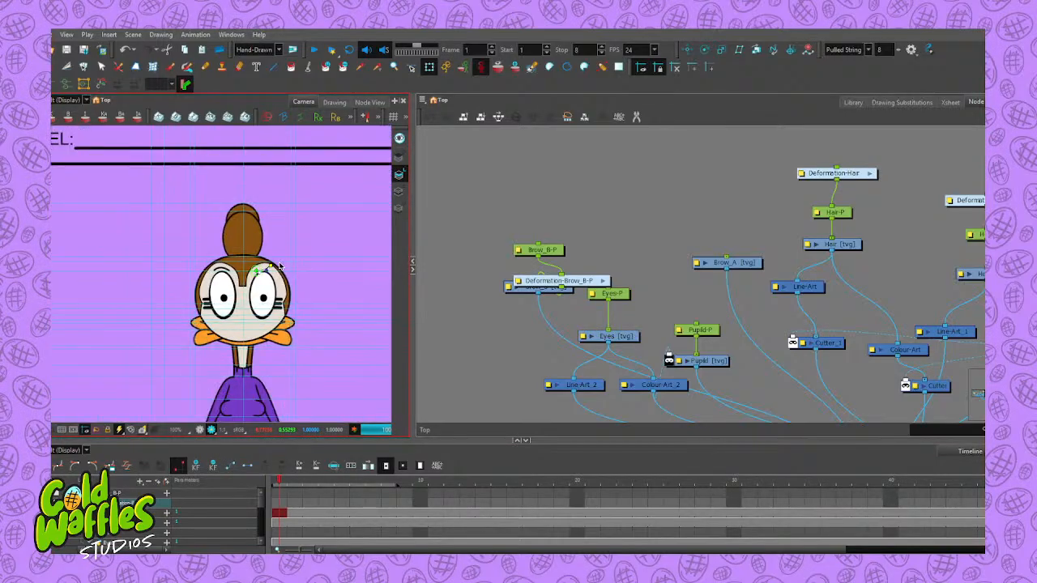
{"action": "left_click_drag", "start_coordinate": [210, 355], "coordinate": [208, 366]}
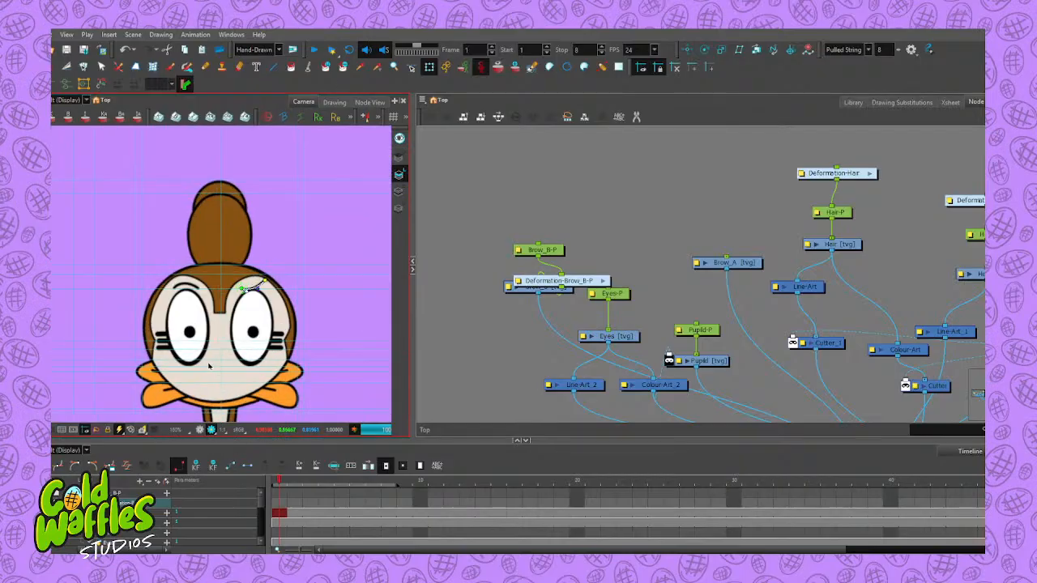
{"action": "scroll", "coordinate": [357, 214], "scroll_direction": "up", "scroll_amount": 8}
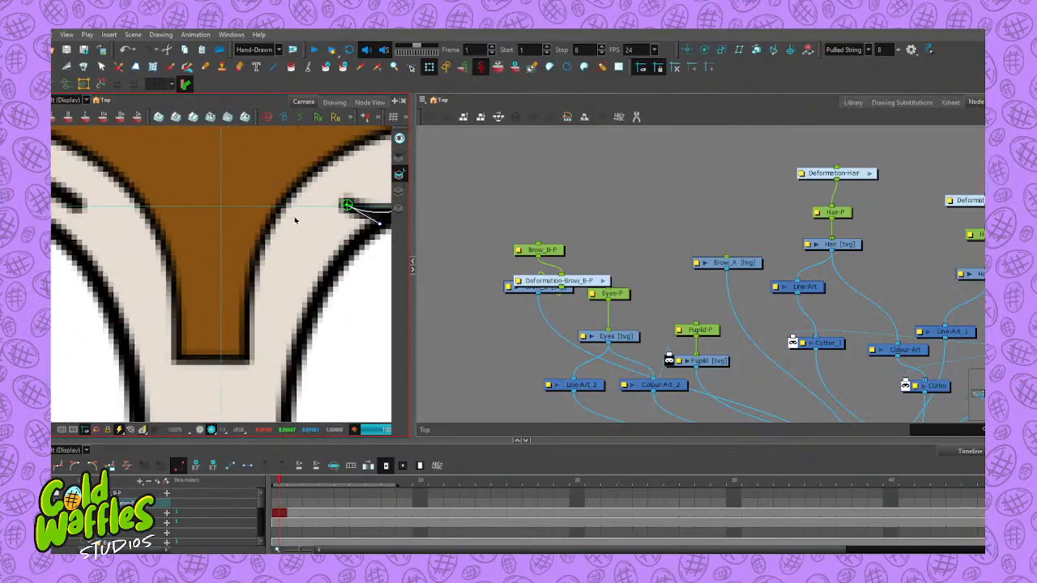
{"action": "scroll", "coordinate": [356, 218], "scroll_direction": "down", "scroll_amount": 2}
{"action": "scroll", "coordinate": [364, 232], "scroll_direction": "up", "scroll_amount": 2}
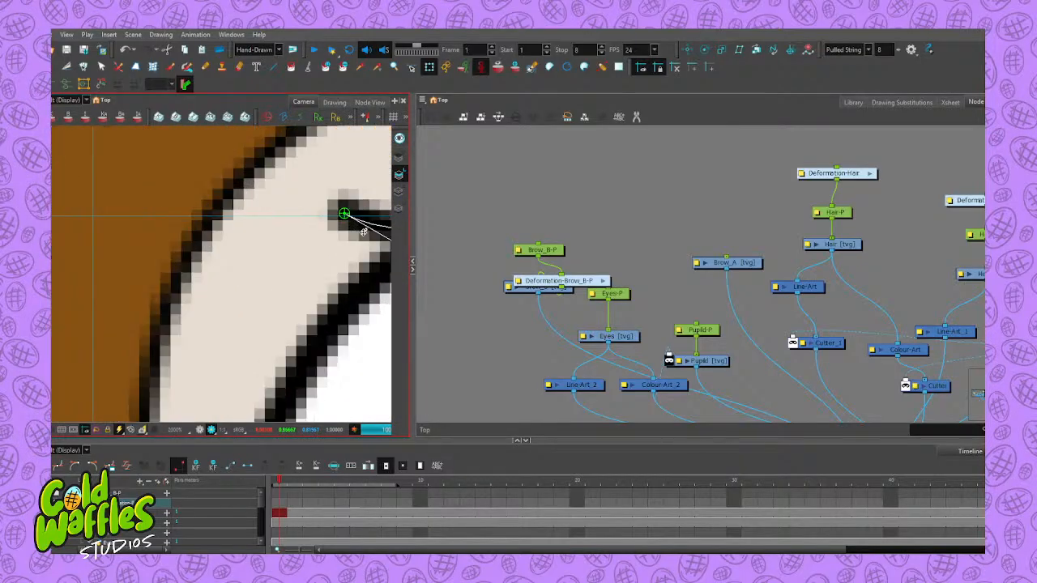
{"action": "scroll", "coordinate": [357, 227], "scroll_direction": "up", "scroll_amount": 2}
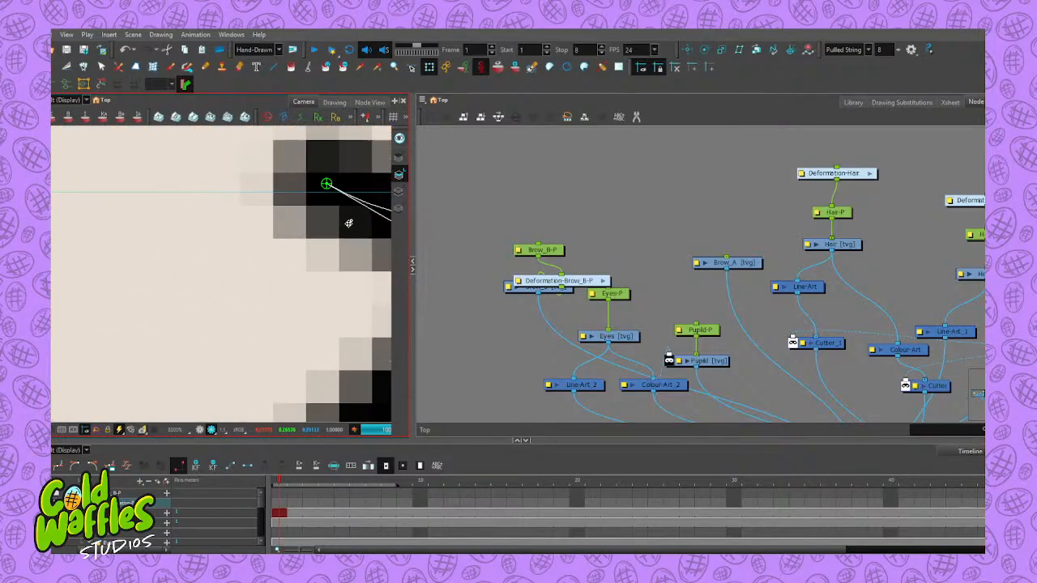
{"action": "scroll", "coordinate": [347, 219], "scroll_direction": "down", "scroll_amount": 10}
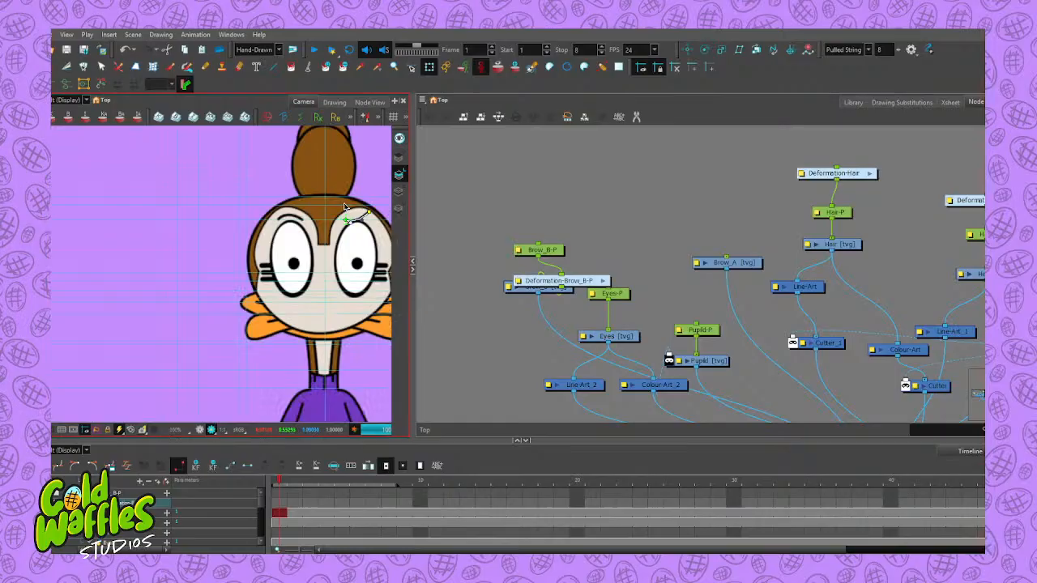
{"action": "scroll", "coordinate": [345, 208], "scroll_direction": "down", "scroll_amount": 3}
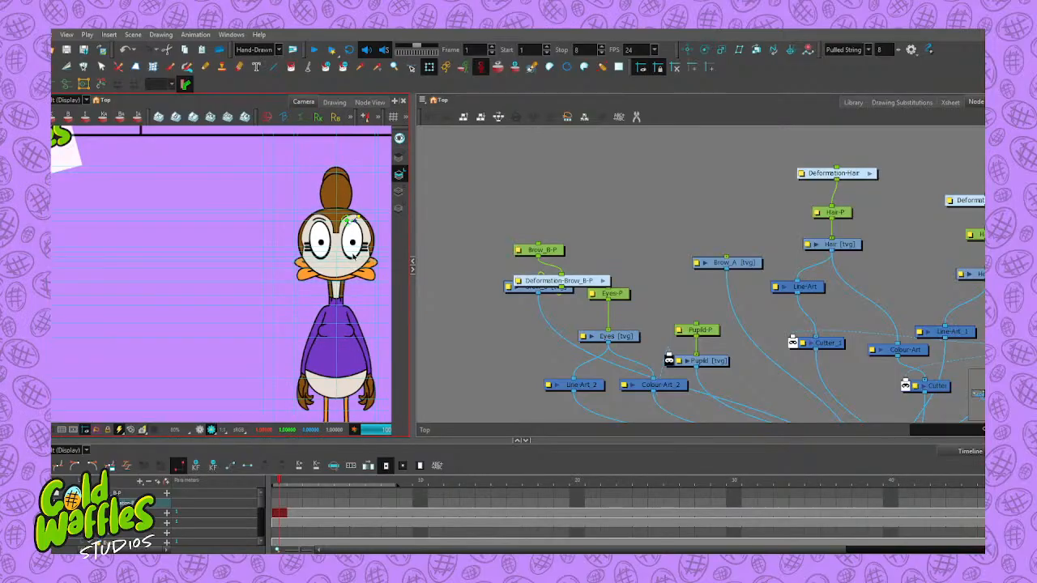
{"action": "left_click_drag", "start_coordinate": [358, 267], "coordinate": [295, 284]}
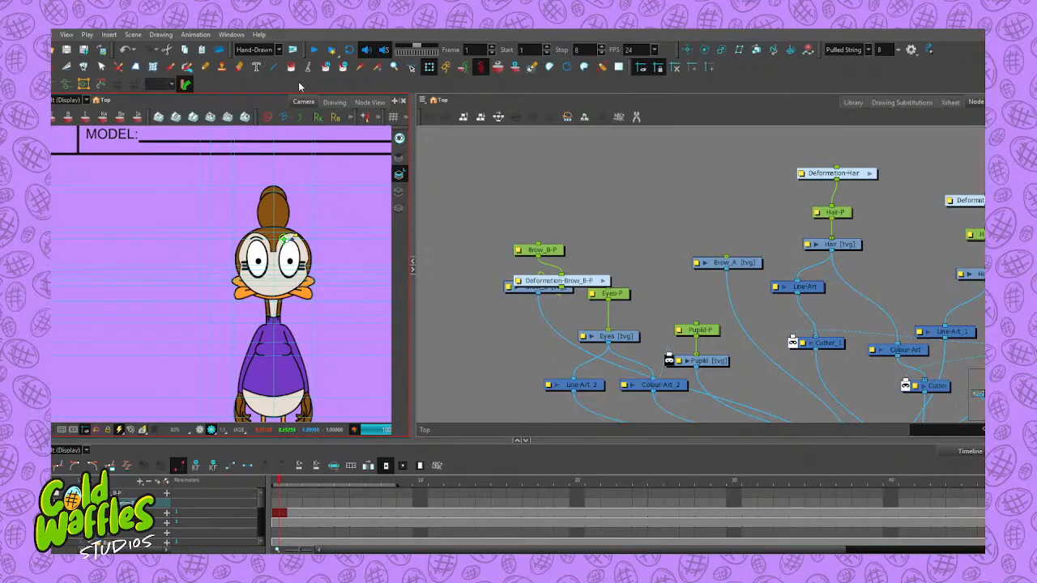
Hide the deformation controls and return the Camera view to the OpenGL display, focused on the bent brow
{"action": "left_click", "coordinate": [432, 185]}
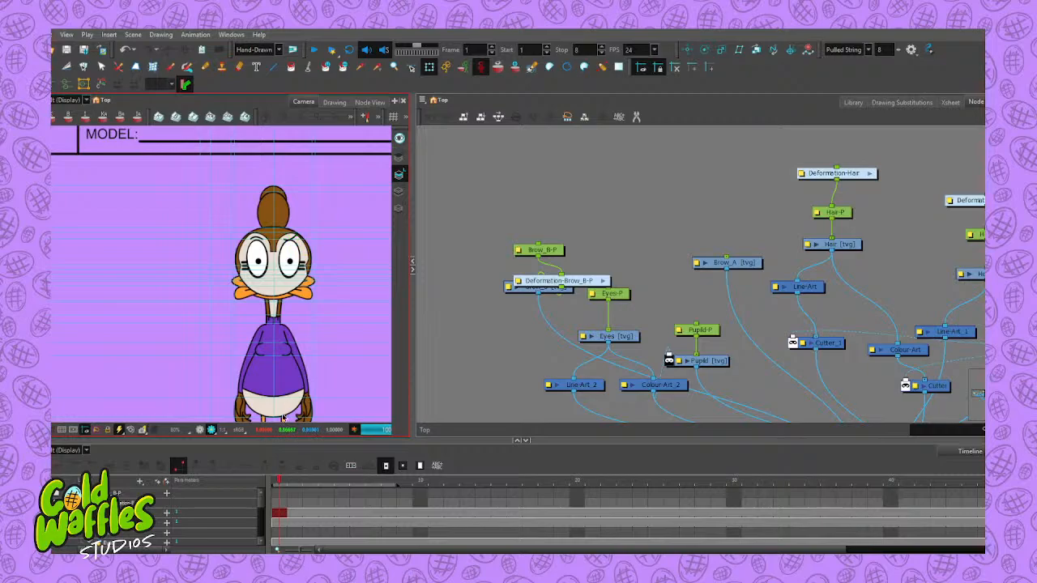
{"action": "scroll", "coordinate": [294, 242], "scroll_direction": "up", "scroll_amount": 5}
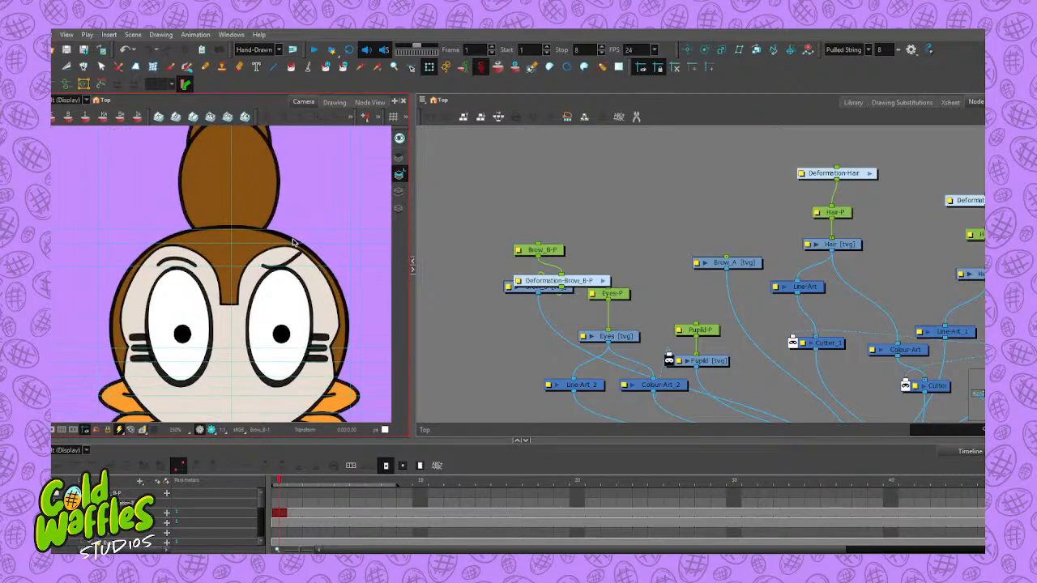
{"action": "scroll", "coordinate": [294, 242], "scroll_direction": "up", "scroll_amount": 3}
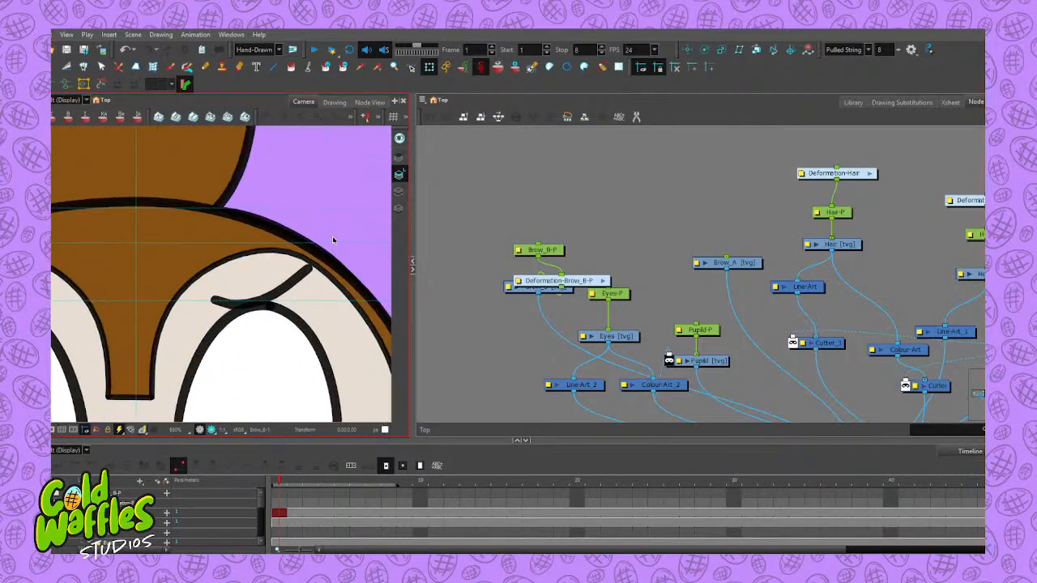
Undo the test bends on the Brow_B deformation
{"action": "key", "text": "ctrl+z"}
{"action": "key", "text": "ctrl+z"}
{"action": "key", "text": "ctrl+z"}
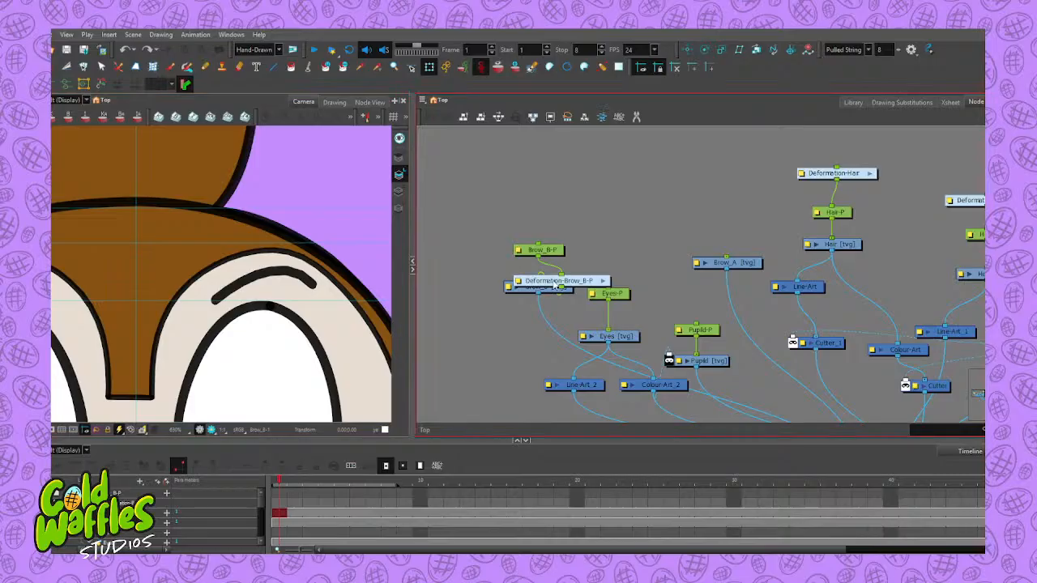
Arrange the Brow_B-P peg and the Deformation-Brow_B-P group in a tidy column above the Brow_B drawing node
{"action": "left_click", "coordinate": [555, 285]}
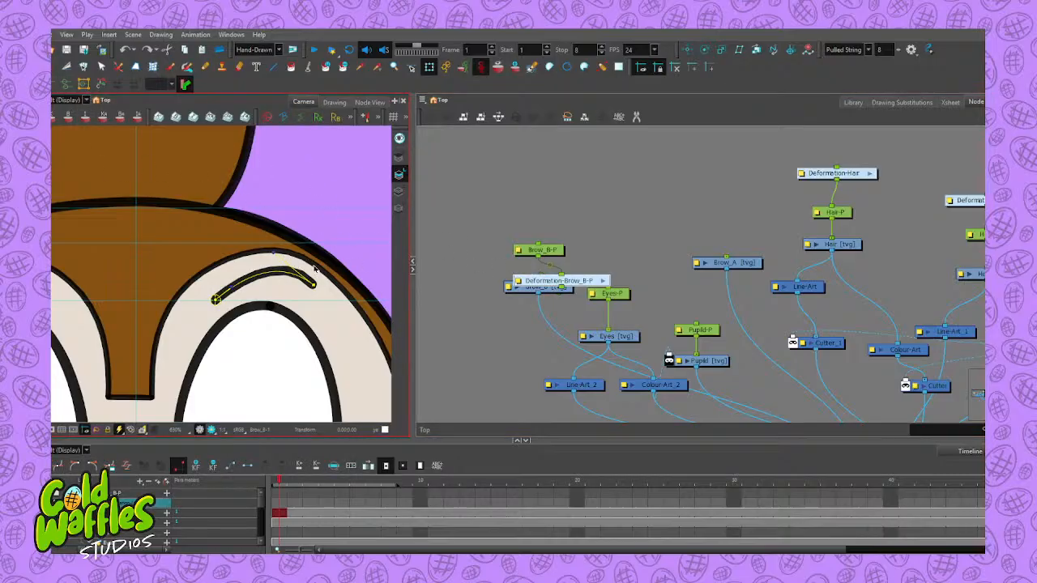
{"action": "left_click_drag", "start_coordinate": [554, 251], "coordinate": [546, 218]}
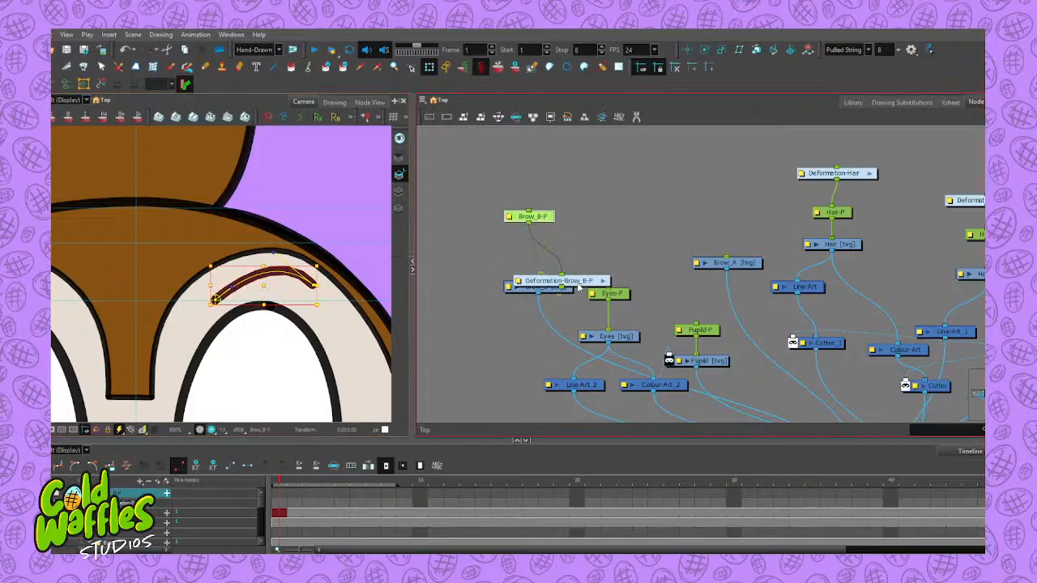
{"action": "left_click_drag", "start_coordinate": [582, 287], "coordinate": [548, 263]}
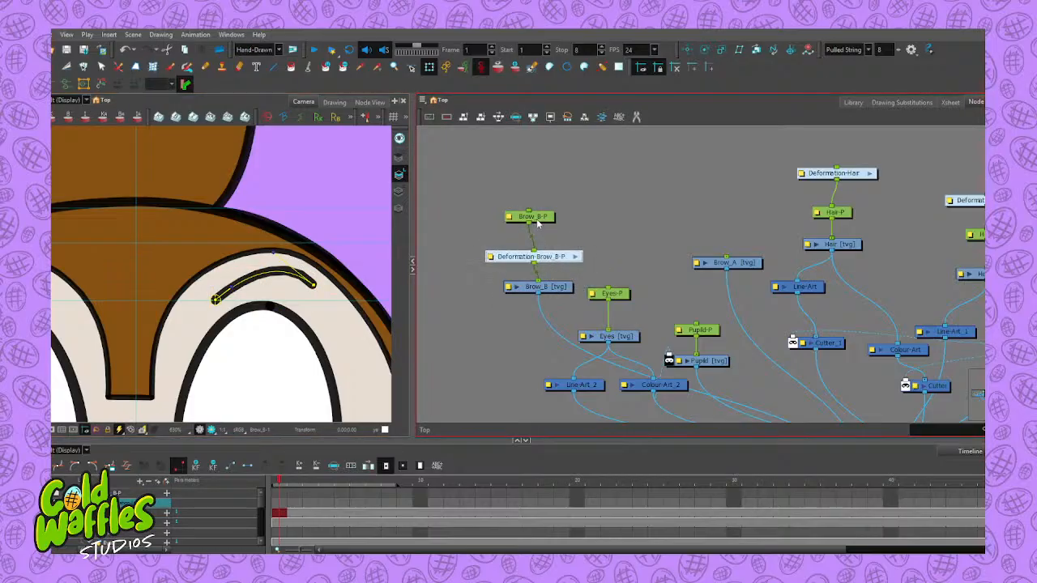
Select the Brow_B-P peg and show the contour points of the brow stroke with the Contour Editor
{"action": "left_click", "coordinate": [543, 217]}
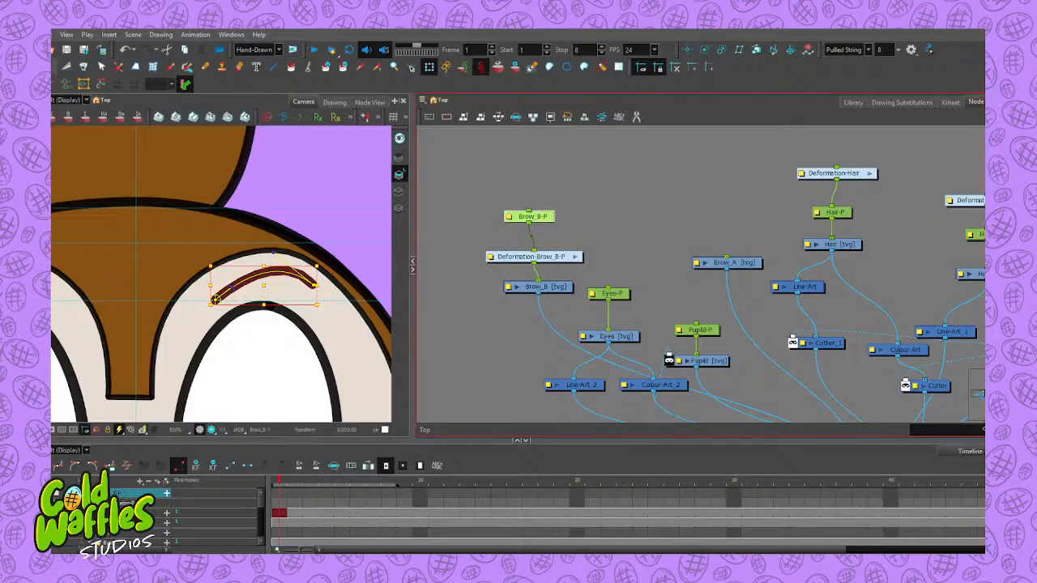
{"action": "left_click", "coordinate": [102, 67]}
{"action": "left_click", "coordinate": [269, 268]}
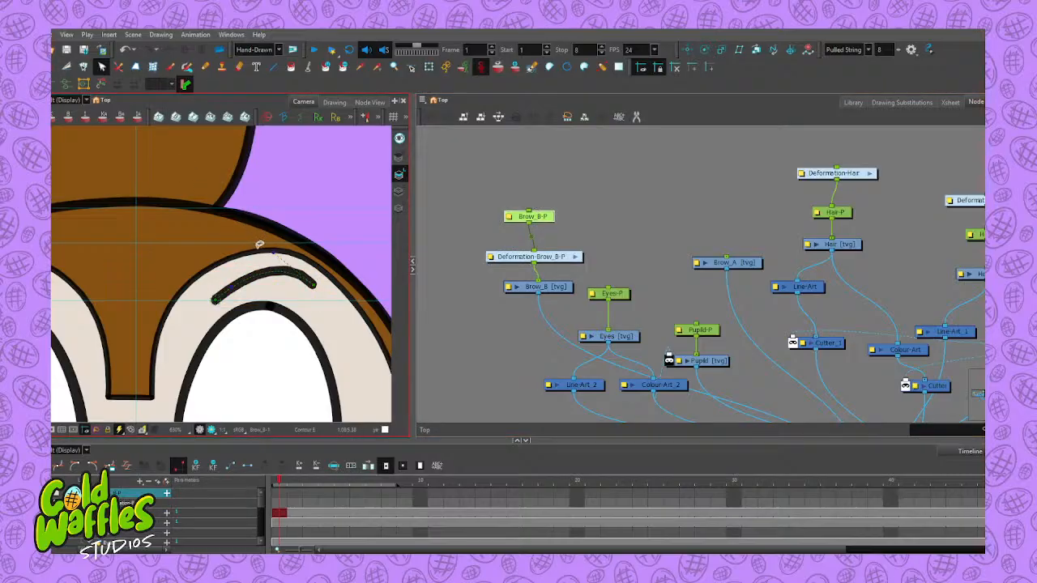
Undo the last changes to the Brow_B stroke's shape and to the placement of its peg and deformation nodes
{"action": "scroll", "coordinate": [262, 245], "scroll_direction": "up", "scroll_amount": 3}
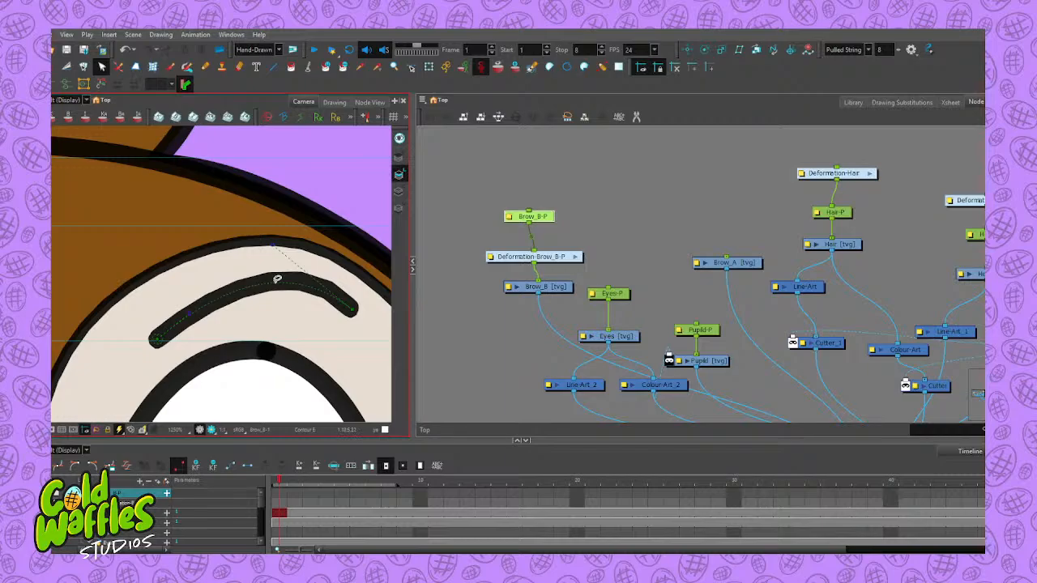
{"action": "left_click", "coordinate": [277, 278]}
{"action": "left_click", "coordinate": [469, 195]}
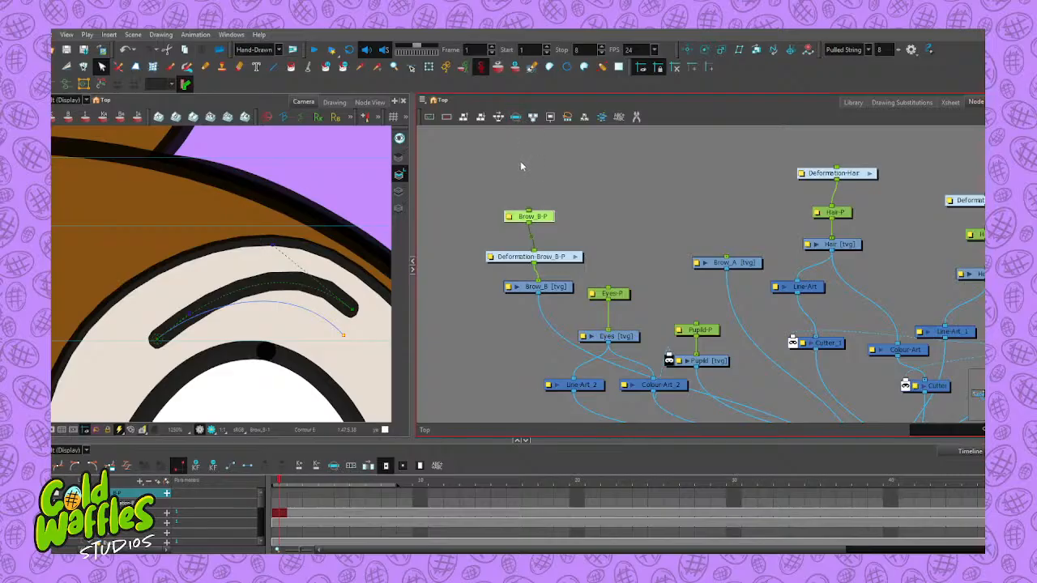
{"action": "key", "text": "ctrl+z"}
{"action": "key", "text": "ctrl+z"}
{"action": "key", "text": "ctrl+z"}
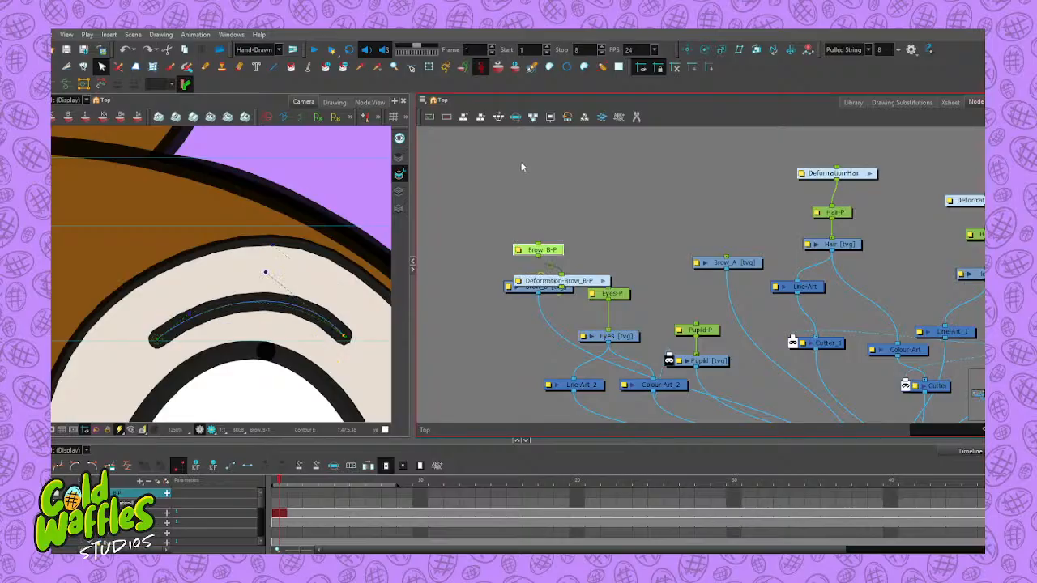
Reposition the Brow_B-P peg and the Deformation-Brow_B-P group in a spaced column above the Brow_B drawing node
{"action": "left_click_drag", "start_coordinate": [552, 247], "coordinate": [547, 188]}
{"action": "left_click_drag", "start_coordinate": [584, 282], "coordinate": [554, 236]}
Add three contour points along the centreline of the Brow_B stroke, one in the middle and one on each side
{"action": "scroll", "coordinate": [243, 318], "scroll_direction": "up", "scroll_amount": 1}
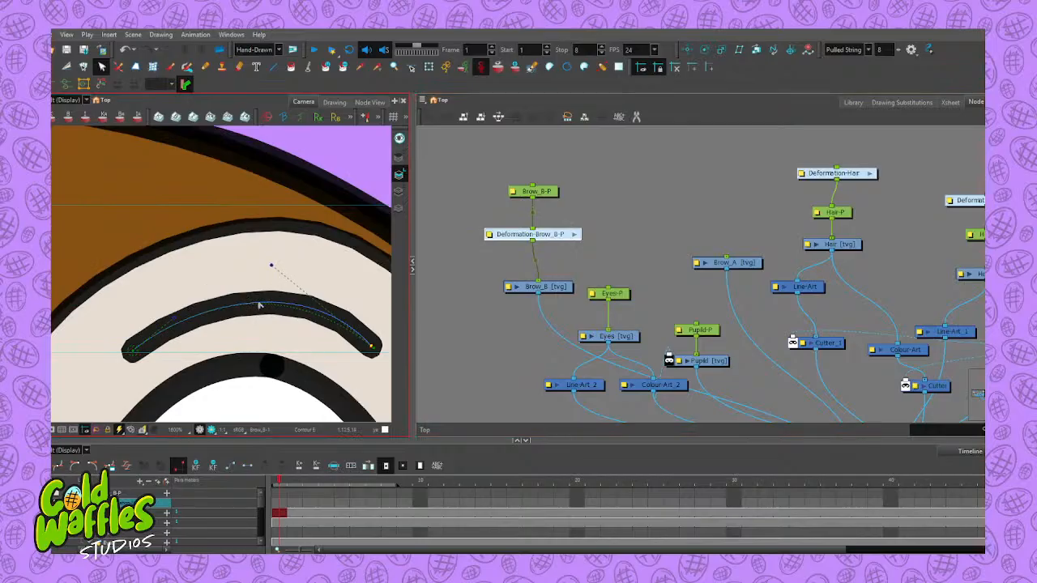
{"action": "left_click", "coordinate": [261, 303]}
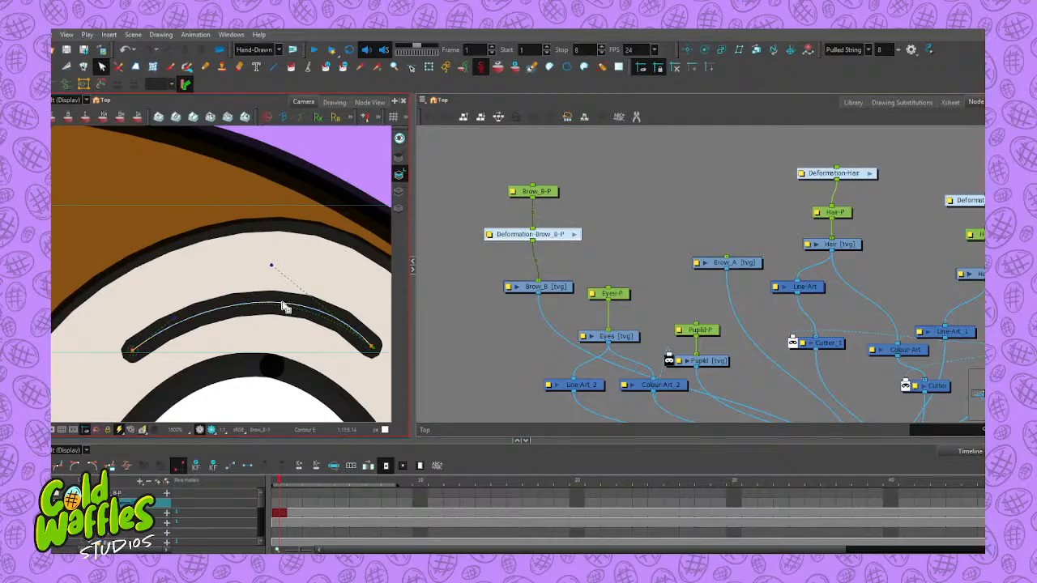
{"action": "left_click", "coordinate": [184, 320]}
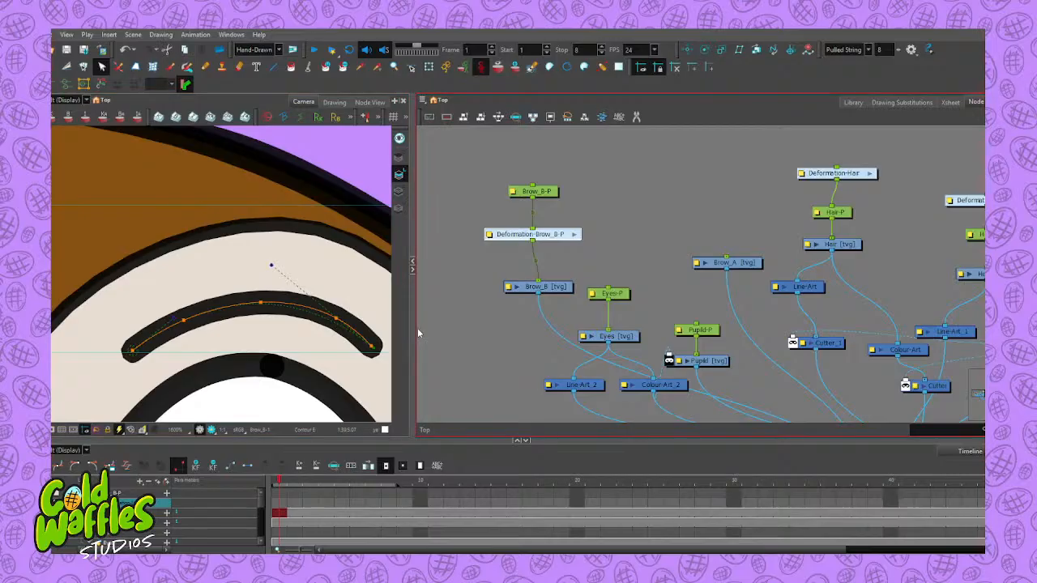
Align the Deformation-Brow_B-P group and the Brow_B-P peg in a compact column above the Brow_B drawing, and clear the selection
{"action": "left_click_drag", "start_coordinate": [554, 238], "coordinate": [560, 261]}
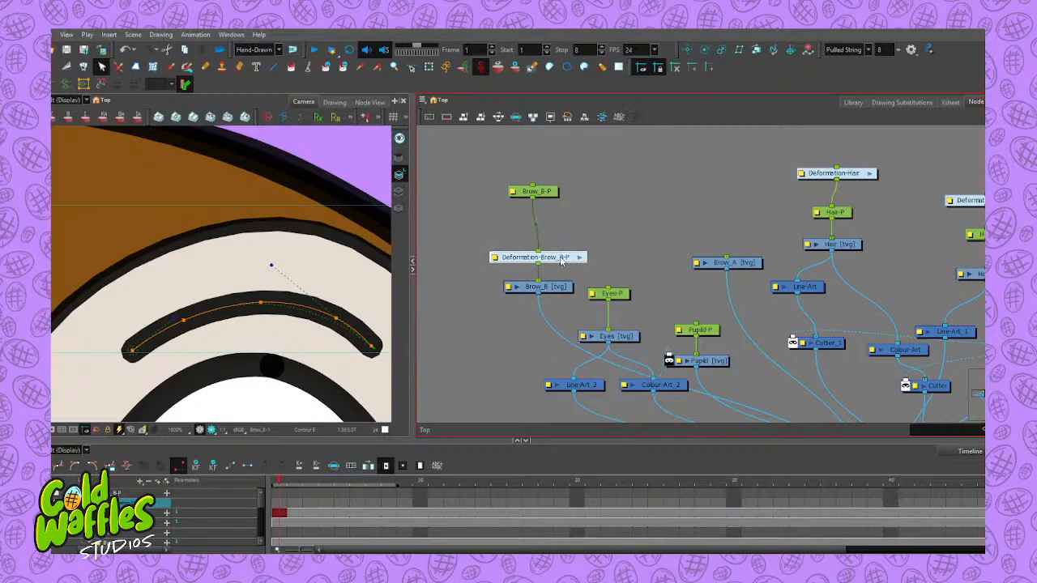
{"action": "left_click_drag", "start_coordinate": [547, 193], "coordinate": [566, 222]}
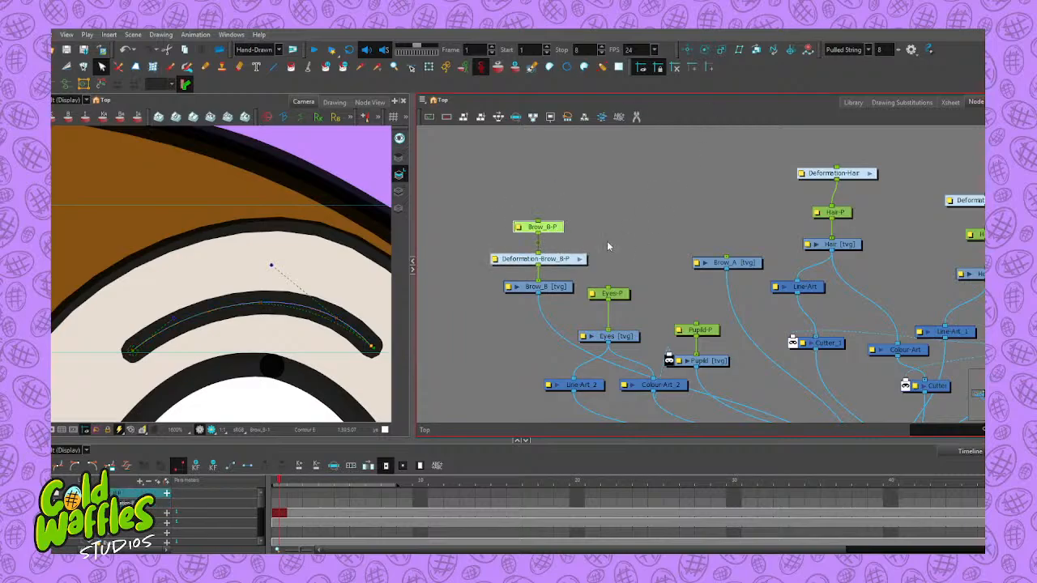
{"action": "left_click", "coordinate": [692, 239]}
Move the Brow_A drawing node slightly lower and add a parent peg, Brow_A-P, above it
{"action": "scroll", "coordinate": [622, 247], "scroll_direction": "down", "scroll_amount": 3}
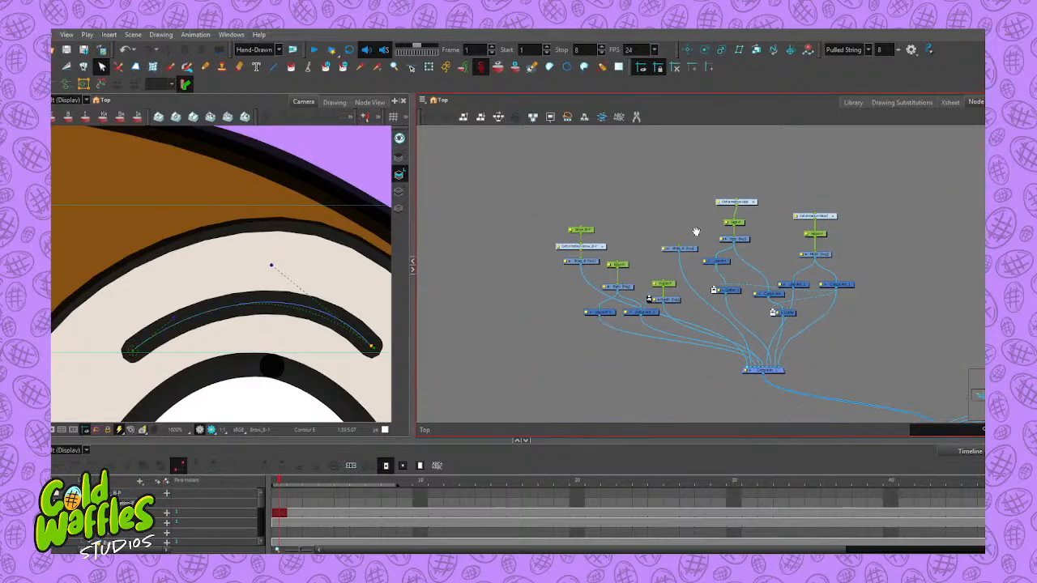
{"action": "left_click_drag", "start_coordinate": [696, 232], "coordinate": [598, 216]}
{"action": "scroll", "coordinate": [576, 216], "scroll_direction": "up", "scroll_amount": 5}
{"action": "left_click", "coordinate": [585, 259]}
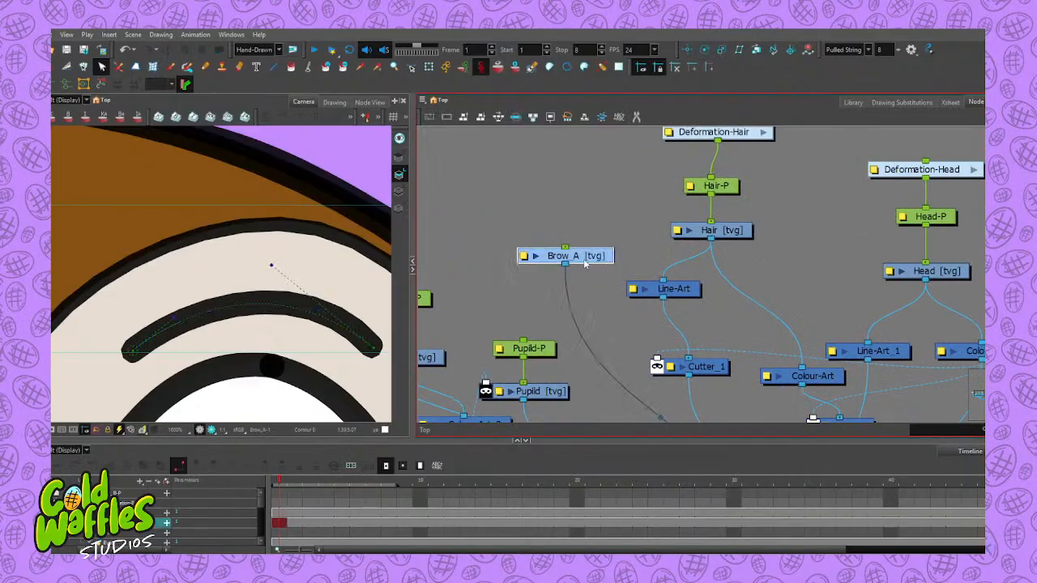
{"action": "left_click_drag", "start_coordinate": [585, 259], "coordinate": [561, 287]}
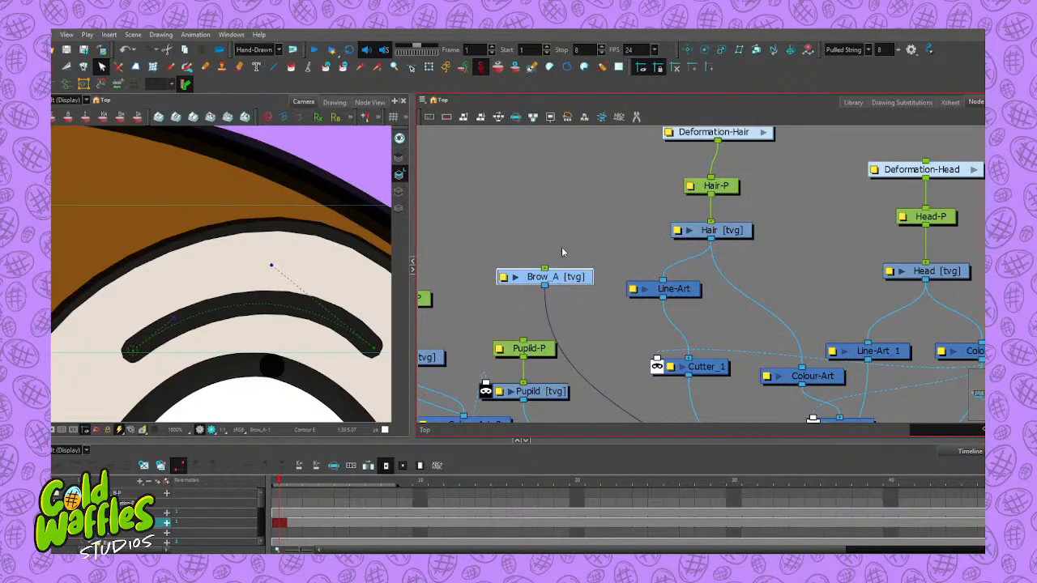
{"action": "key", "text": "ctrl+p"}
{"action": "mouse_move", "coordinate": [556, 201]}
{"action": "left_mouse_down"}
{"action": "mouse_move", "coordinate": [561, 240]}
{"action": "mouse_move", "coordinate": [555, 216]}
{"action": "left_mouse_up"}
Build a curve deformer on the Brow_A stroke with the Rigging tool, running from the brow's inner end to its outer end
{"action": "scroll", "coordinate": [392, 225], "scroll_direction": "down", "scroll_amount": 3}
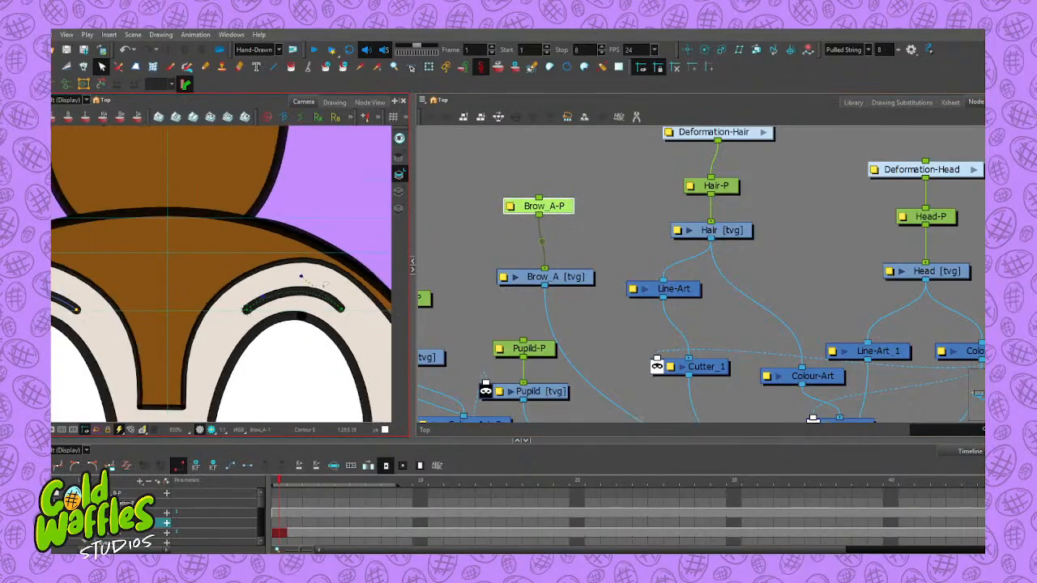
{"action": "scroll", "coordinate": [326, 285], "scroll_direction": "down", "scroll_amount": 1}
{"action": "left_click_drag", "start_coordinate": [195, 333], "coordinate": [301, 295]}
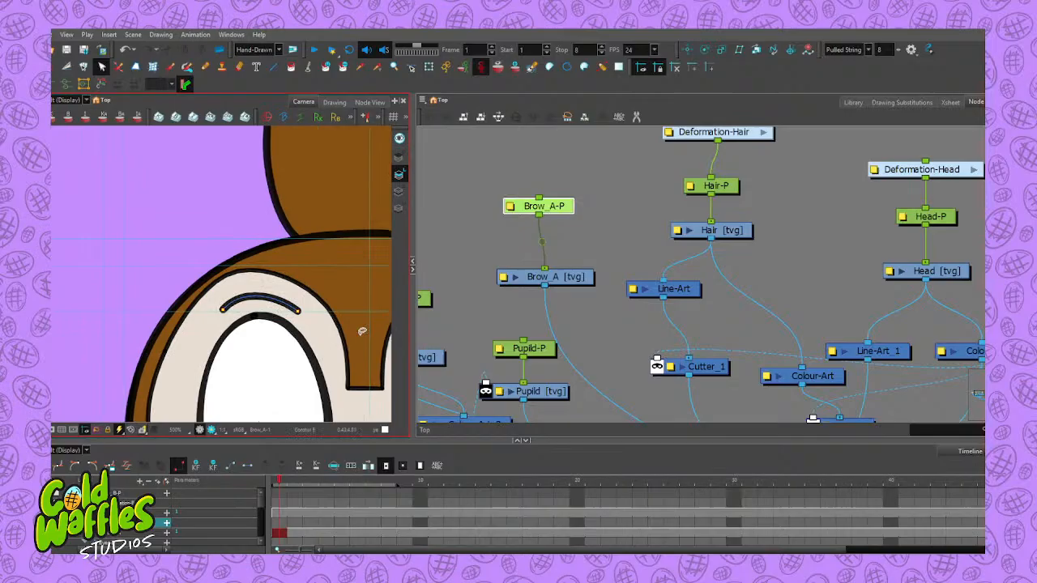
{"action": "key", "text": "2"}
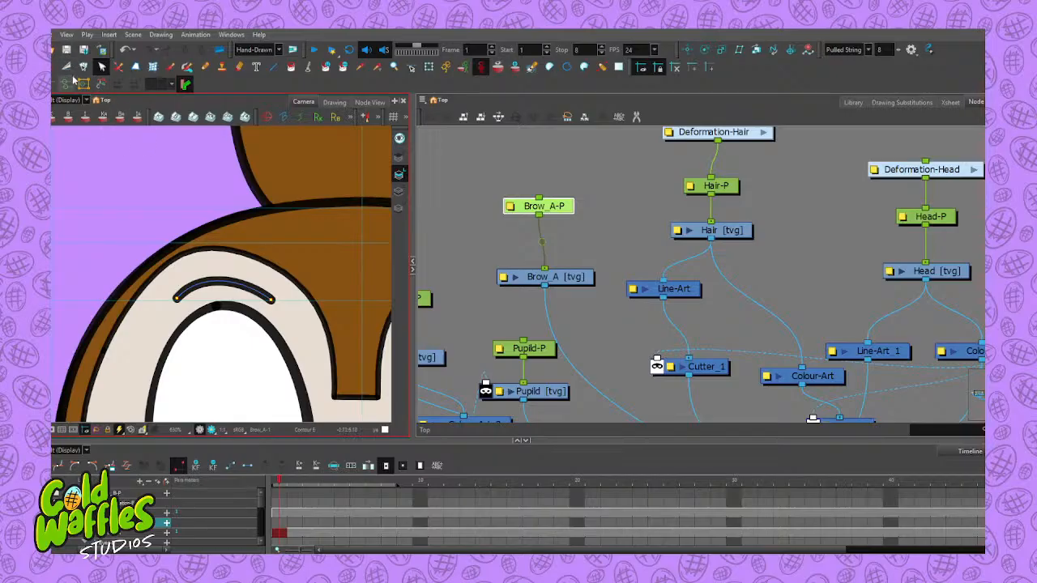
{"action": "left_click", "coordinate": [182, 204]}
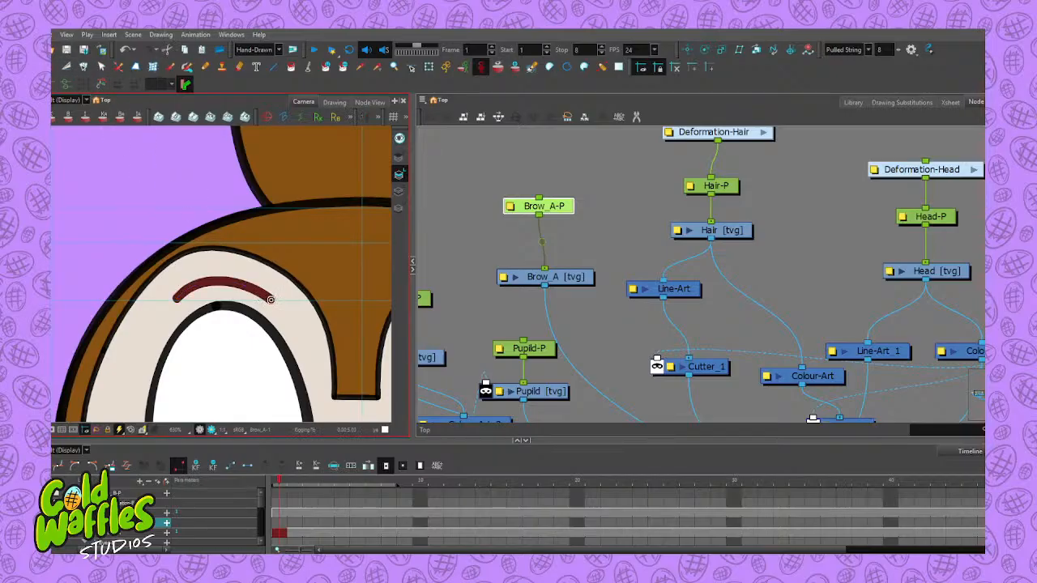
{"action": "mouse_move", "coordinate": [271, 300]}
{"action": "left_mouse_down"}
{"action": "mouse_move", "coordinate": [185, 284]}
{"action": "mouse_move", "coordinate": [174, 298]}
{"action": "mouse_move", "coordinate": [220, 260]}
{"action": "left_mouse_up"}
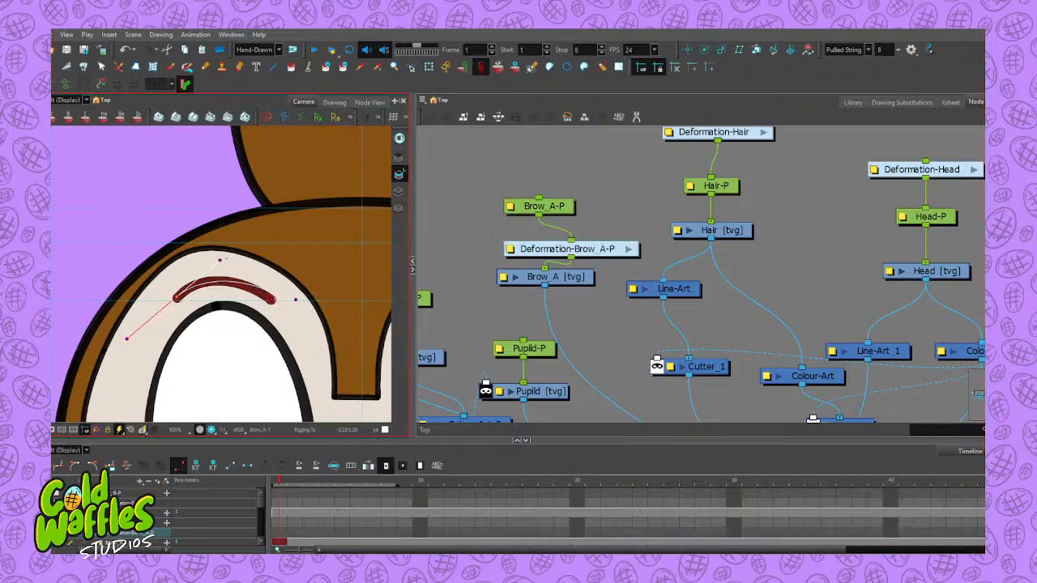
Adjust the curve deformer's Bezier handles at both ends so its curve follows the Brow_A stroke
{"action": "scroll", "coordinate": [267, 285], "scroll_direction": "up", "scroll_amount": 3}
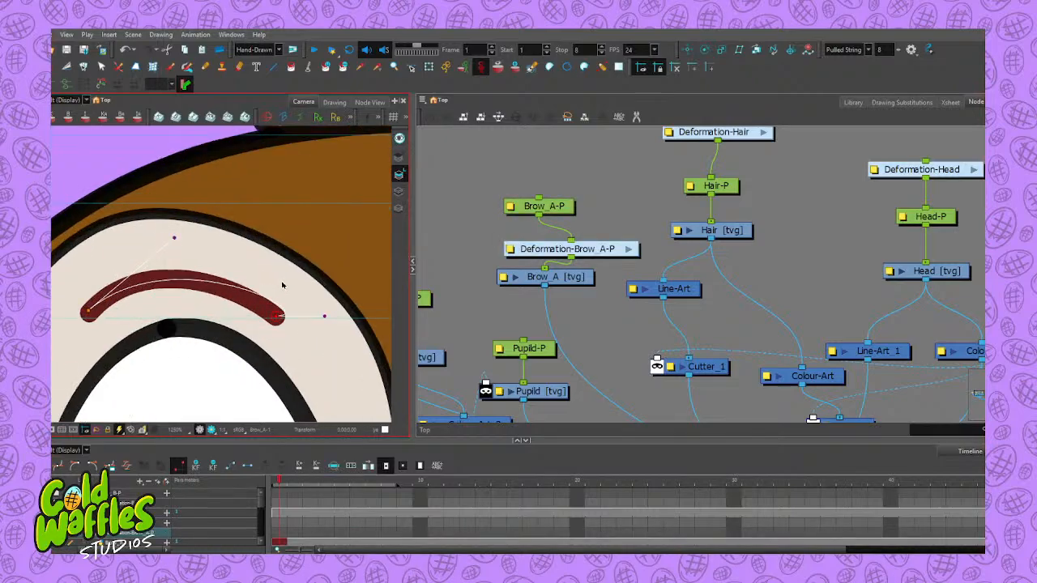
{"action": "left_click_drag", "start_coordinate": [325, 316], "coordinate": [265, 310]}
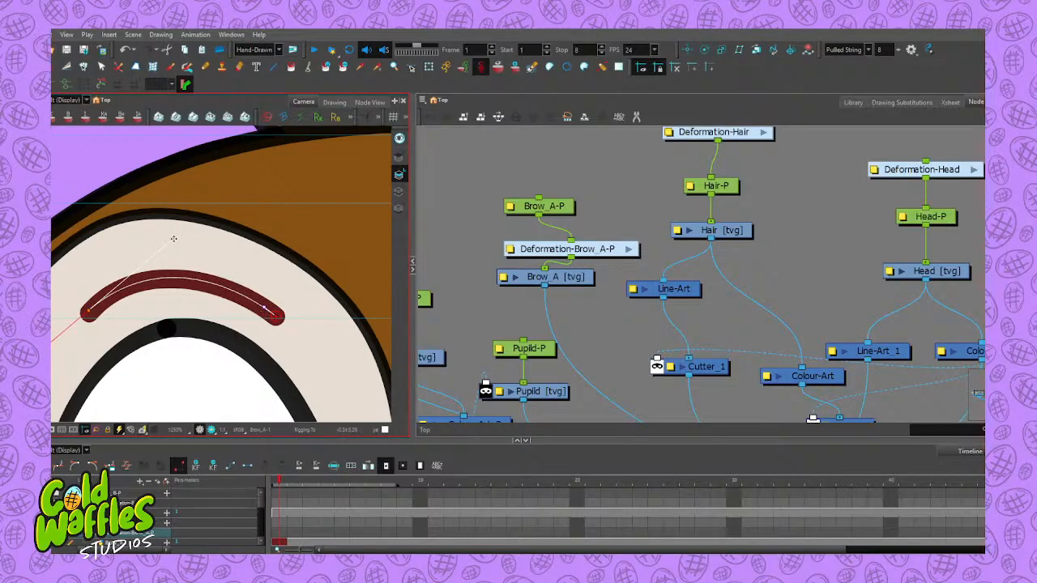
{"action": "left_click_drag", "start_coordinate": [173, 238], "coordinate": [165, 242]}
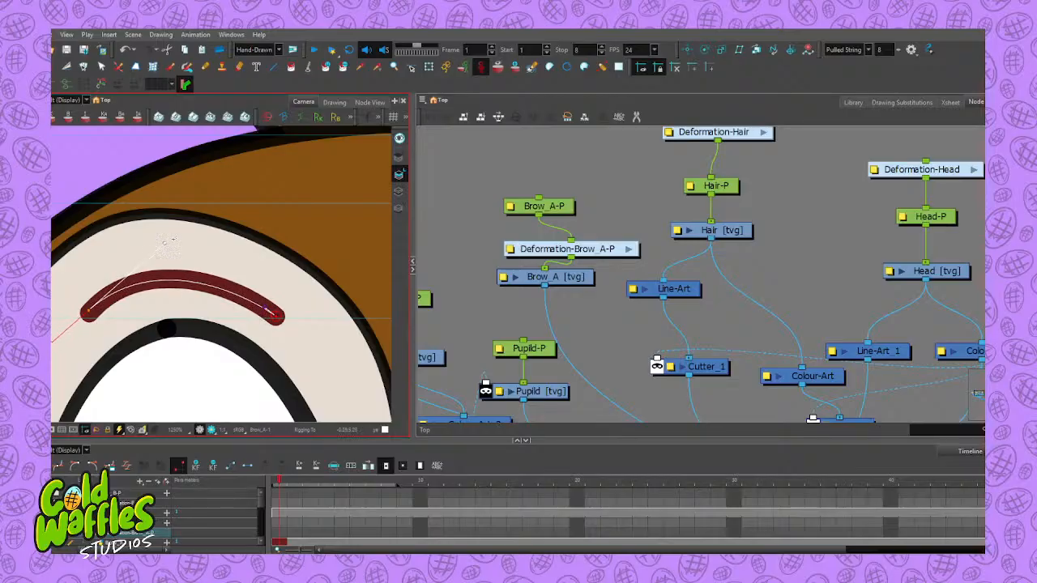
{"action": "scroll", "coordinate": [305, 272], "scroll_direction": "down", "scroll_amount": 6}
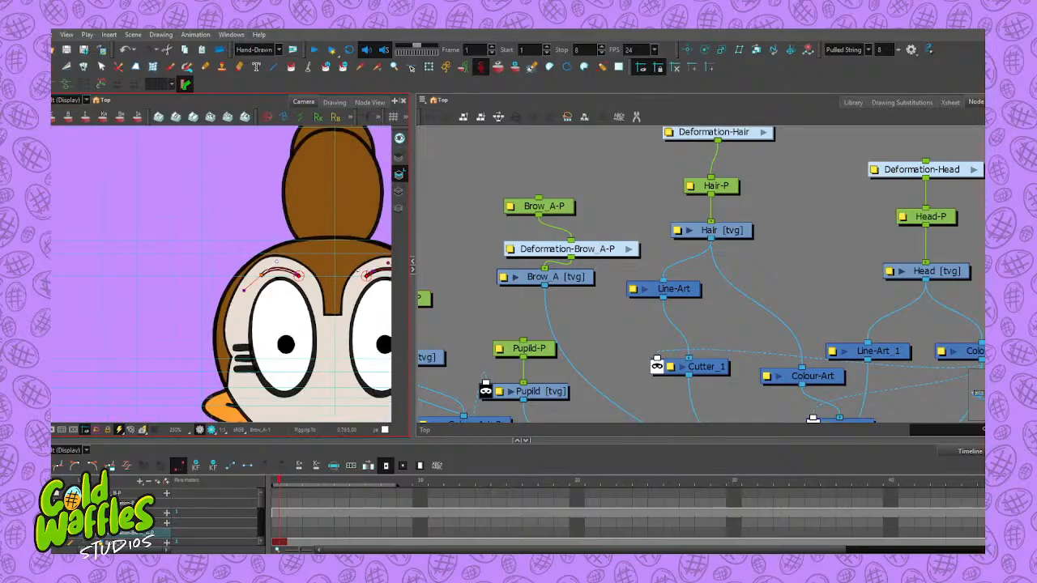
{"action": "scroll", "coordinate": [359, 271], "scroll_direction": "up", "scroll_amount": 1}
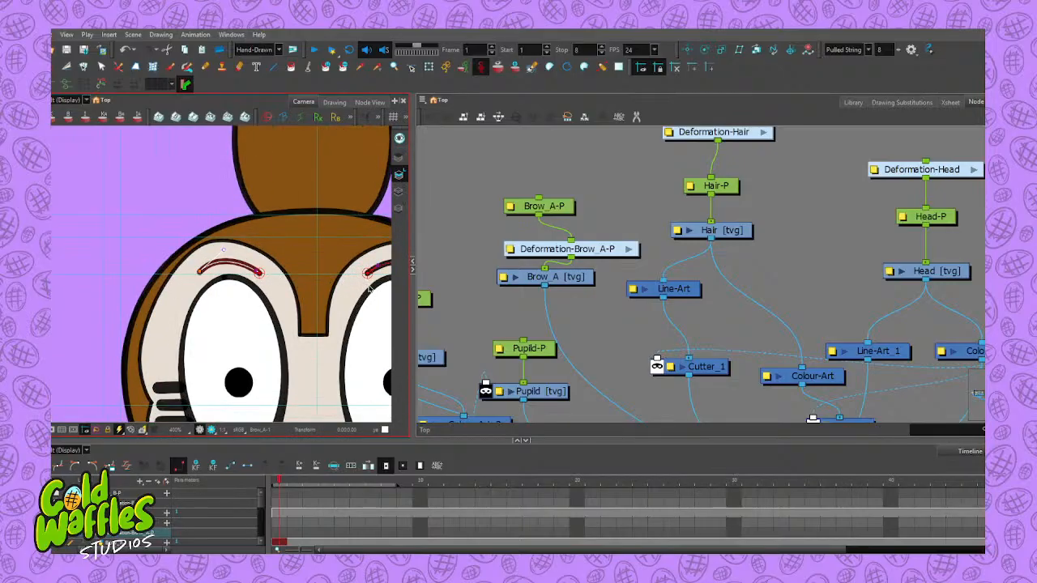
{"action": "scroll", "coordinate": [359, 271], "scroll_direction": "down", "scroll_amount": 1}
{"action": "left_click_drag", "start_coordinate": [357, 296], "coordinate": [296, 284]}
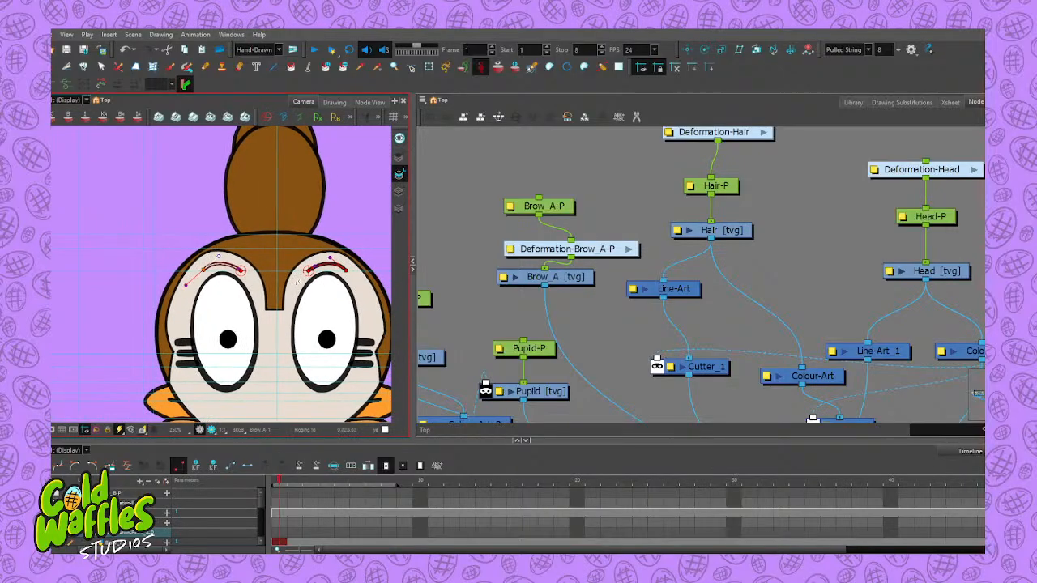
Align the Deformation-Brow_A-P group and the Brow_A-P peg in an evenly spaced column above the Brow_A drawing node
{"action": "left_click_drag", "start_coordinate": [607, 255], "coordinate": [580, 248]}
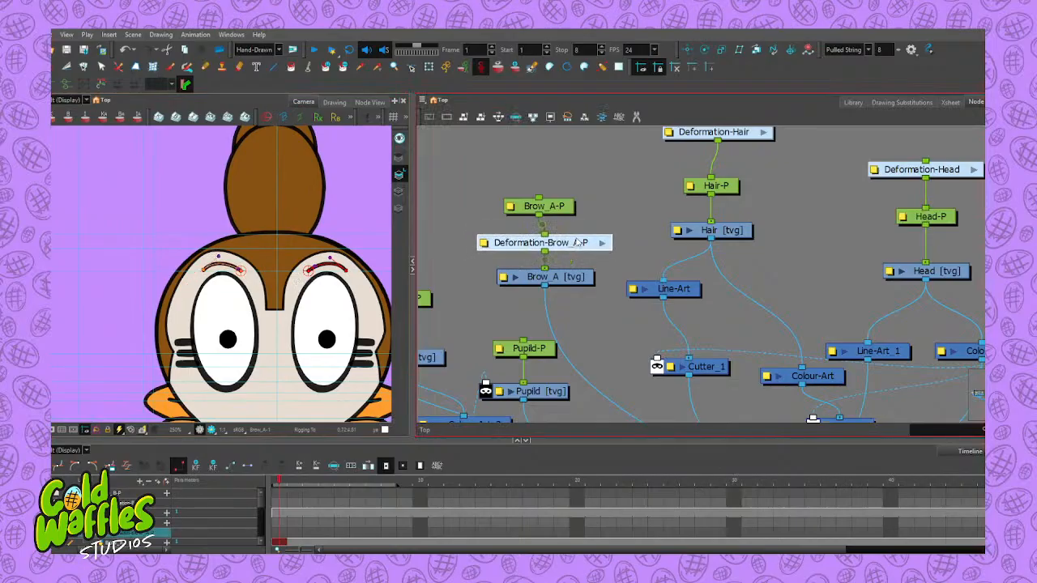
{"action": "left_click", "coordinate": [557, 207]}
{"action": "left_click_drag", "start_coordinate": [557, 207], "coordinate": [565, 189]}
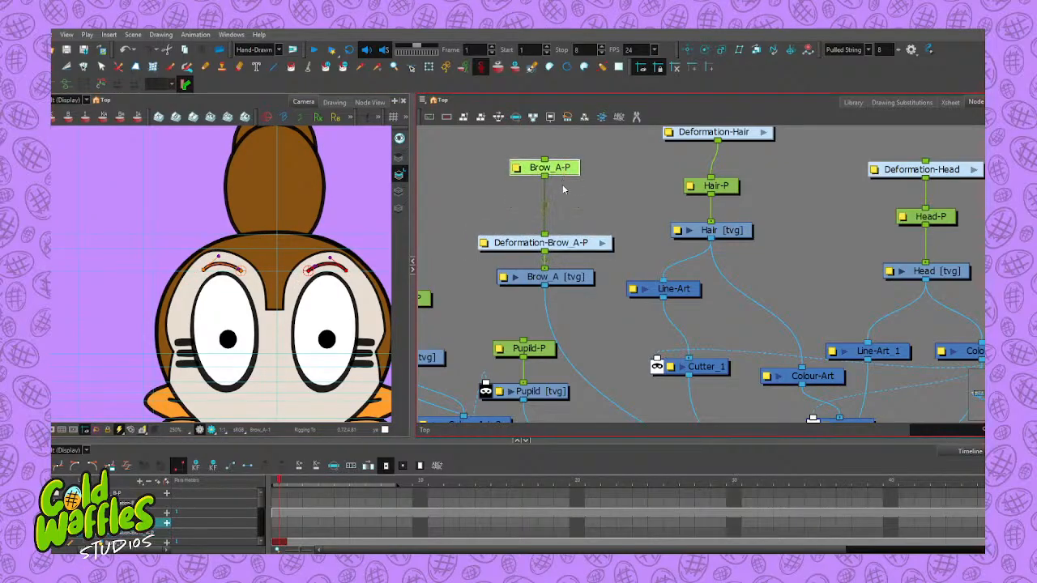
{"action": "left_click_drag", "start_coordinate": [571, 251], "coordinate": [565, 223]}
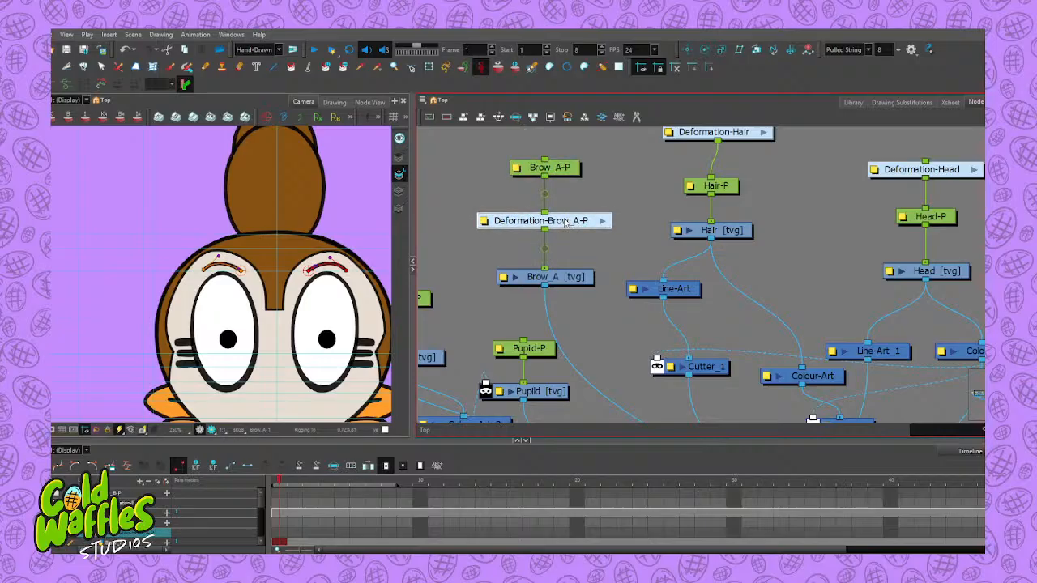
{"action": "left_click_drag", "start_coordinate": [559, 172], "coordinate": [562, 167]}
{"action": "left_click", "coordinate": [570, 224]}
{"action": "mouse_move", "coordinate": [570, 224]}
{"action": "left_mouse_down"}
{"action": "mouse_move", "coordinate": [570, 197]}
{"action": "mouse_move", "coordinate": [569, 233]}
{"action": "left_mouse_up"}
{"action": "left_click_drag", "start_coordinate": [565, 167], "coordinate": [565, 183]}
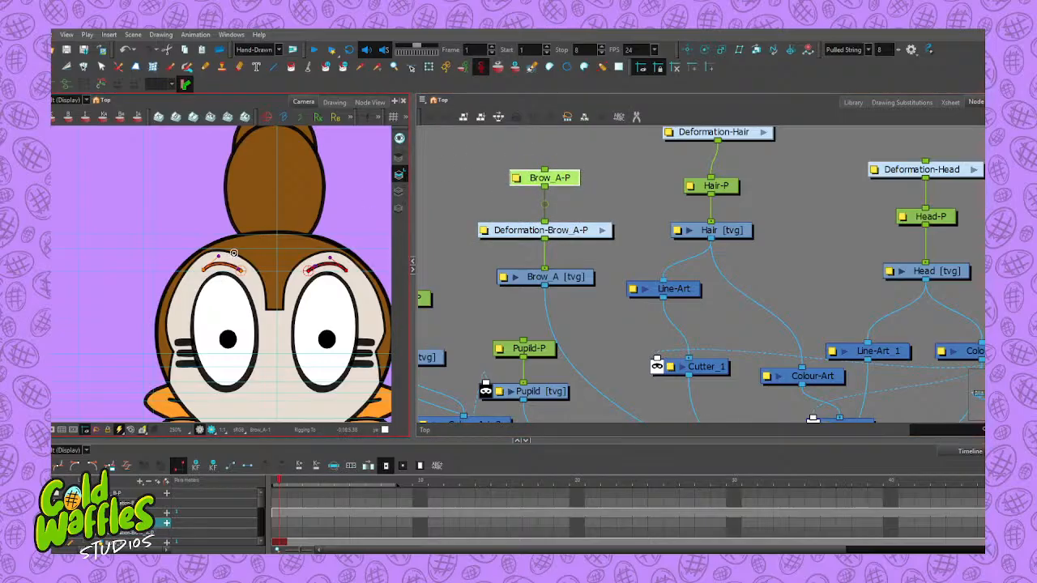
Add three contour points along the Brow_A stroke's centreline with the Contour Editor, one in the middle and one on each side
{"action": "scroll", "coordinate": [232, 259], "scroll_direction": "up", "scroll_amount": 5}
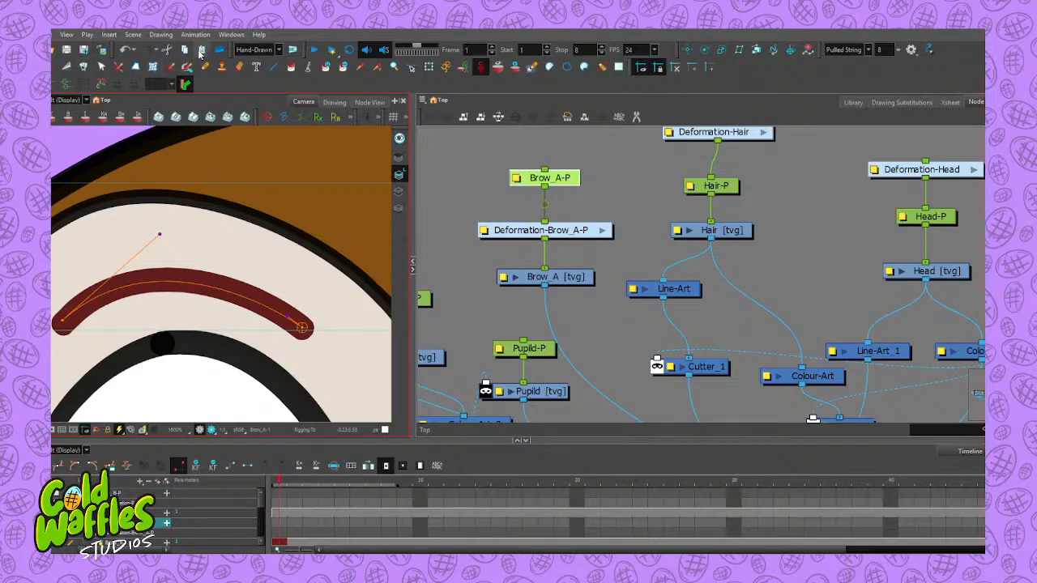
{"action": "left_click", "coordinate": [101, 68]}
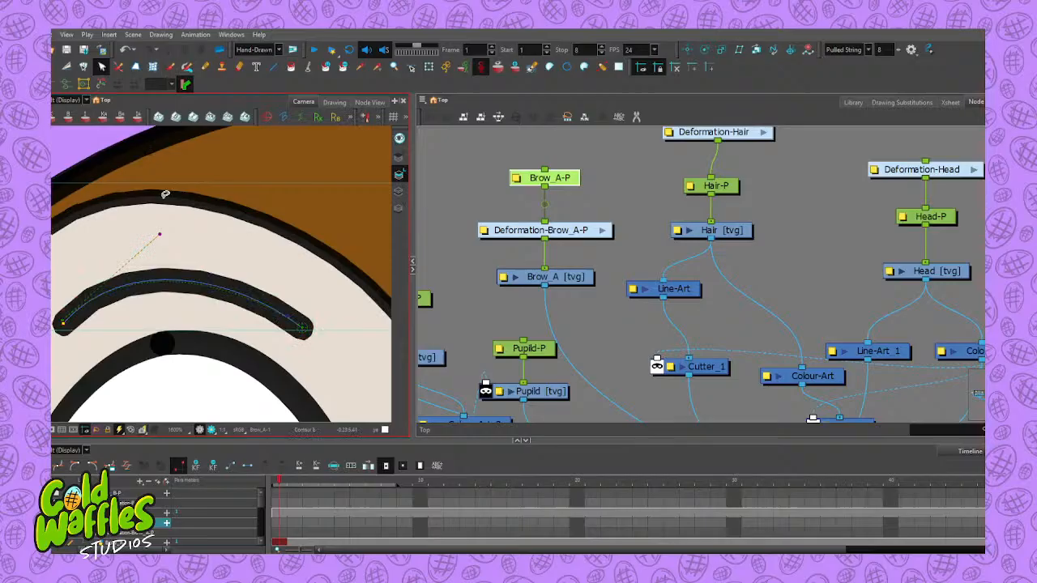
{"action": "left_click", "coordinate": [184, 283]}
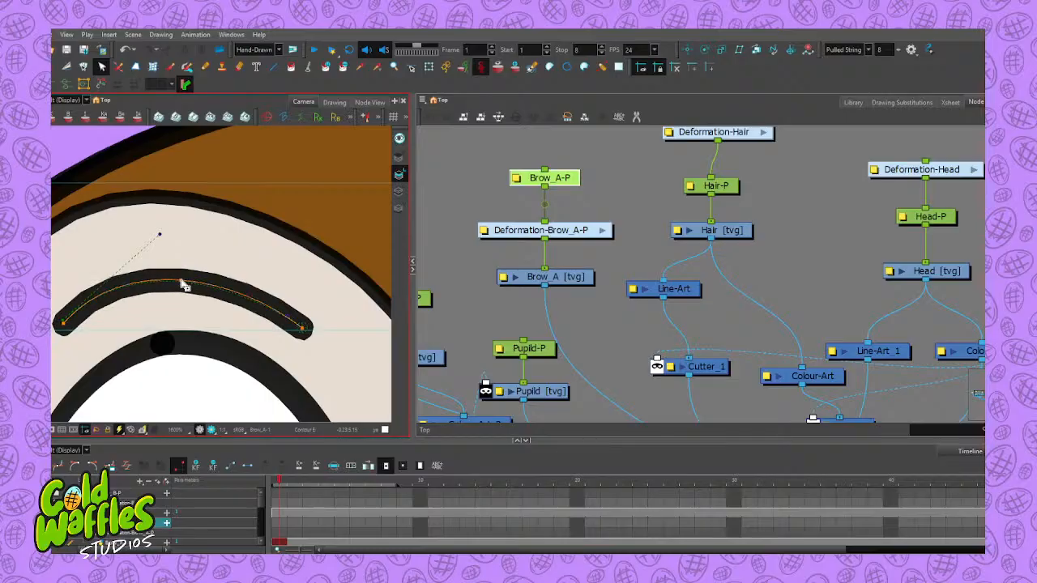
{"action": "left_click", "coordinate": [246, 296]}
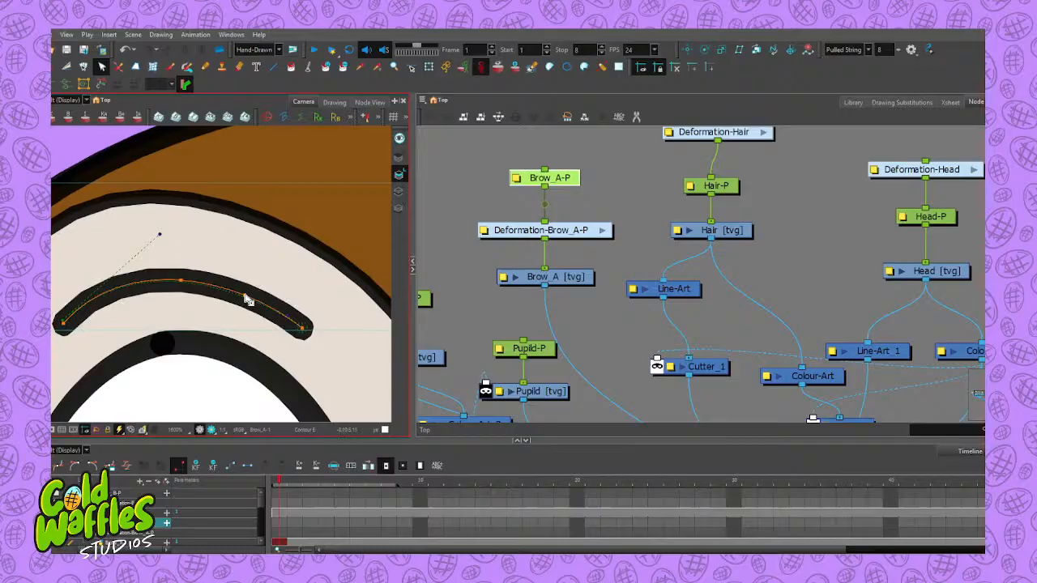
{"action": "left_click", "coordinate": [114, 290]}
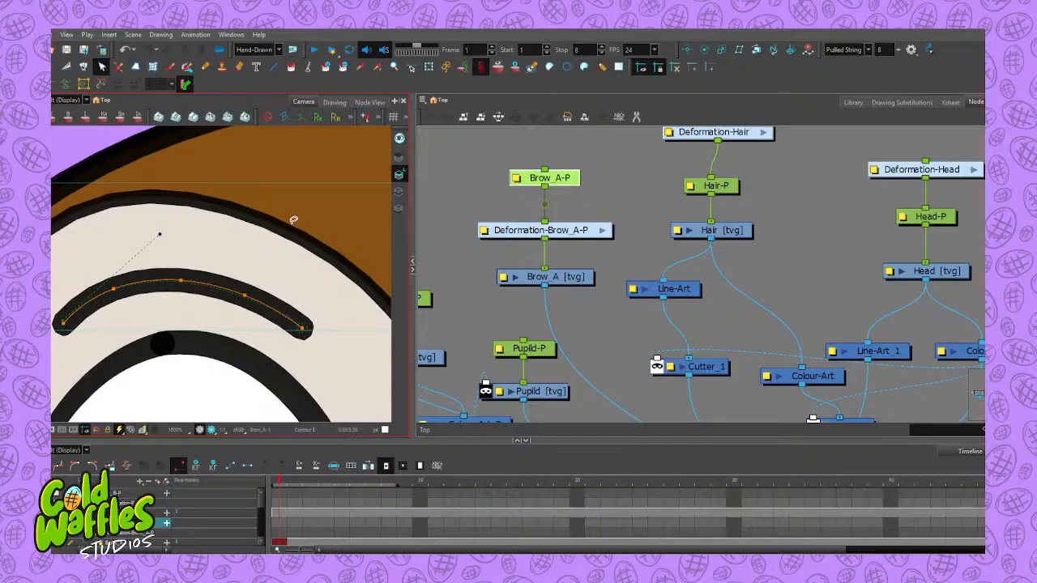
Clear the node selection and check both eyebrows on the whole head
{"action": "scroll", "coordinate": [301, 257], "scroll_direction": "down", "scroll_amount": 6}
{"action": "scroll", "coordinate": [429, 216], "scroll_direction": "down", "scroll_amount": 3}
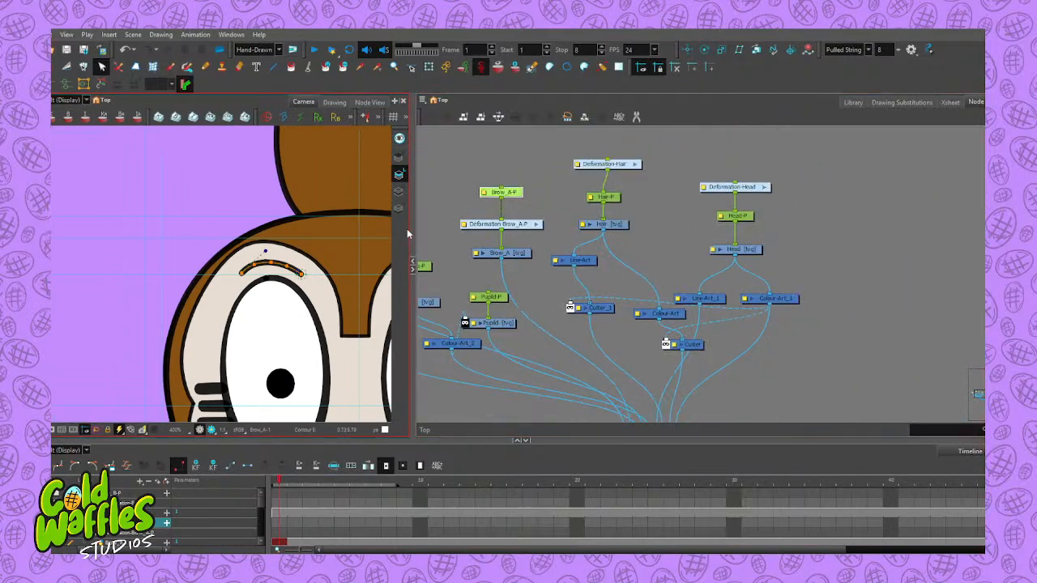
{"action": "key", "text": "2"}
{"action": "scroll", "coordinate": [450, 194], "scroll_direction": "up", "scroll_amount": 1}
{"action": "left_click", "coordinate": [441, 209]}
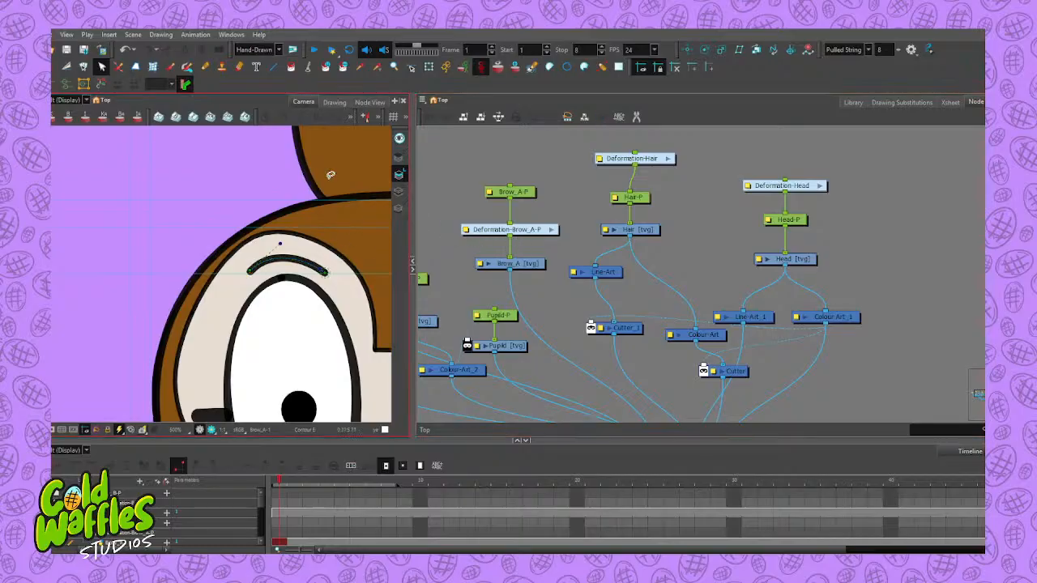
{"action": "scroll", "coordinate": [338, 318], "scroll_direction": "down", "scroll_amount": 5}
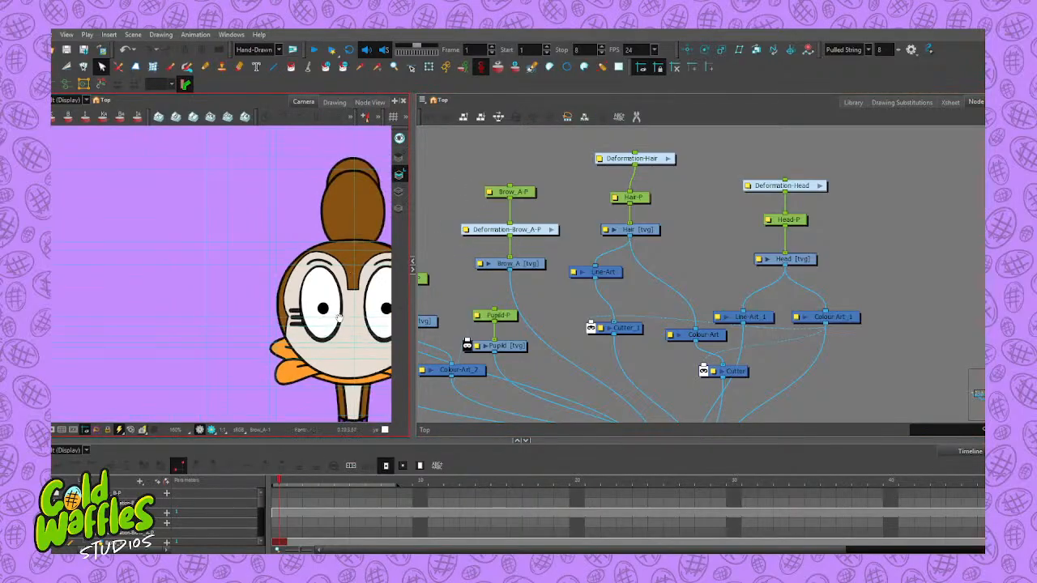
{"action": "left_click_drag", "start_coordinate": [338, 319], "coordinate": [229, 307]}
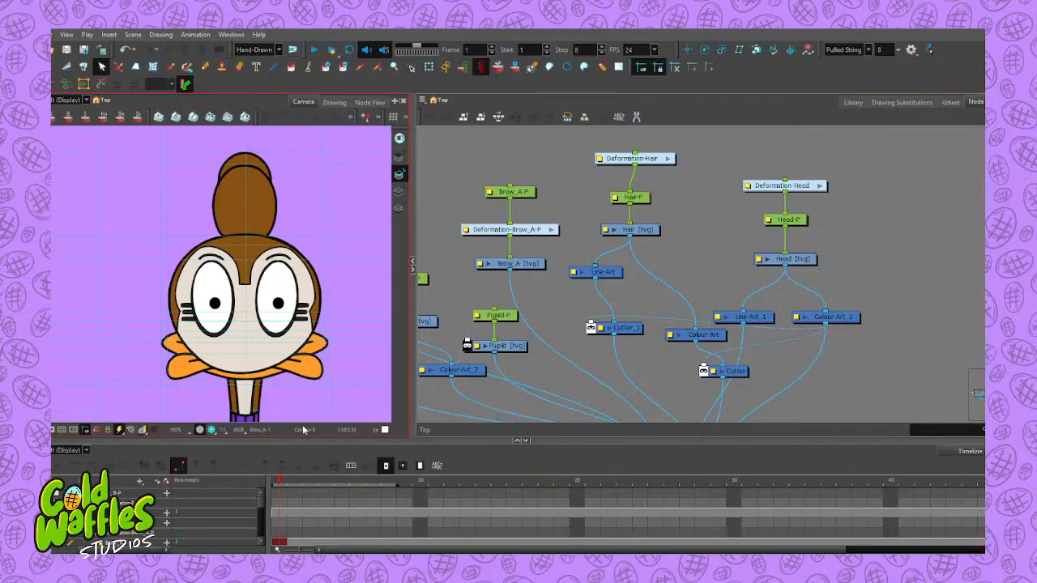
{"action": "scroll", "coordinate": [287, 266], "scroll_direction": "up", "scroll_amount": 2}
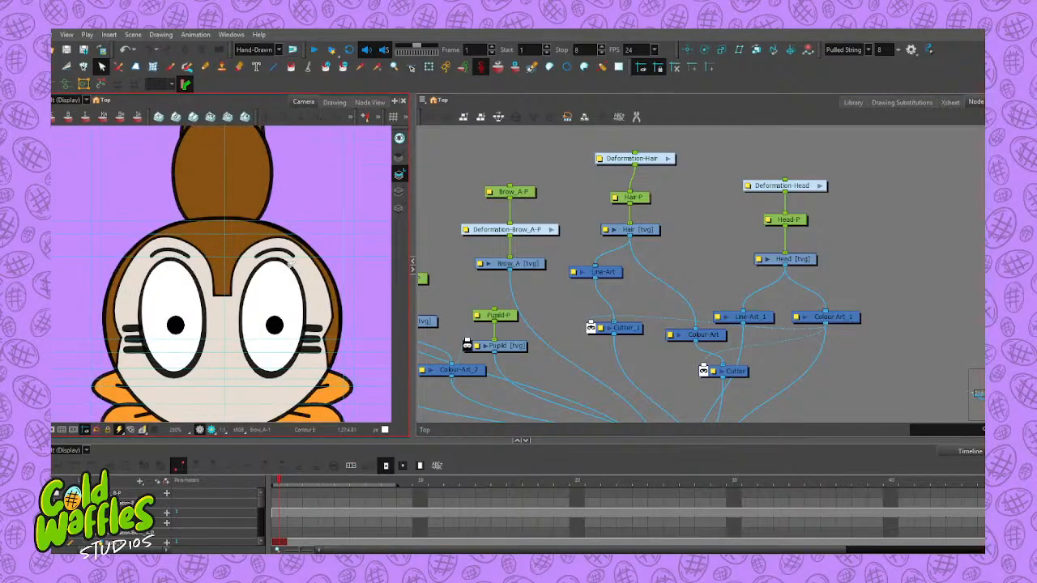
{"action": "scroll", "coordinate": [290, 263], "scroll_direction": "down", "scroll_amount": 1}
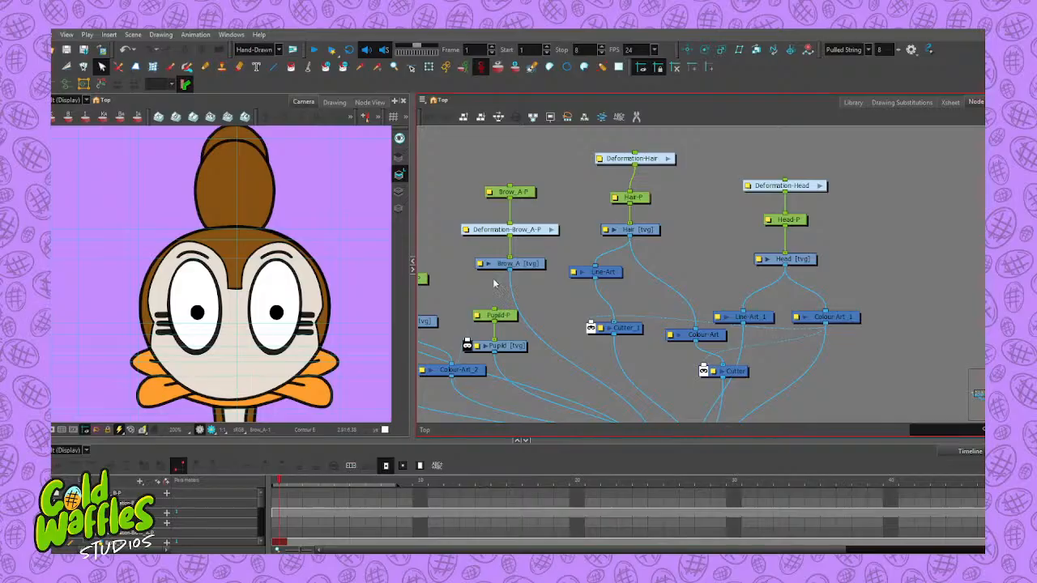
{"action": "left_click_drag", "start_coordinate": [469, 293], "coordinate": [559, 282]}
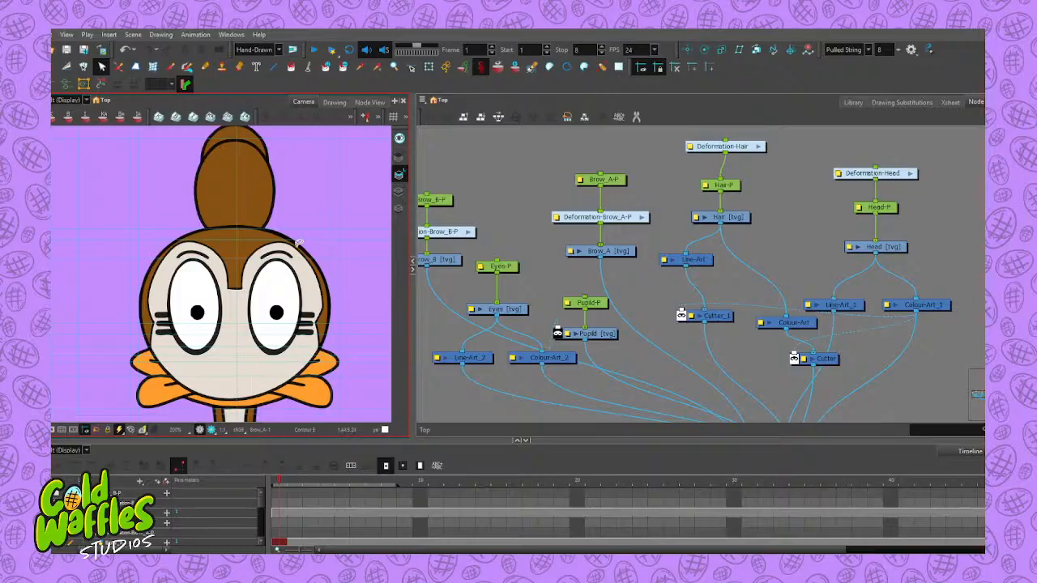
{"action": "scroll", "coordinate": [300, 243], "scroll_direction": "down", "scroll_amount": 2}
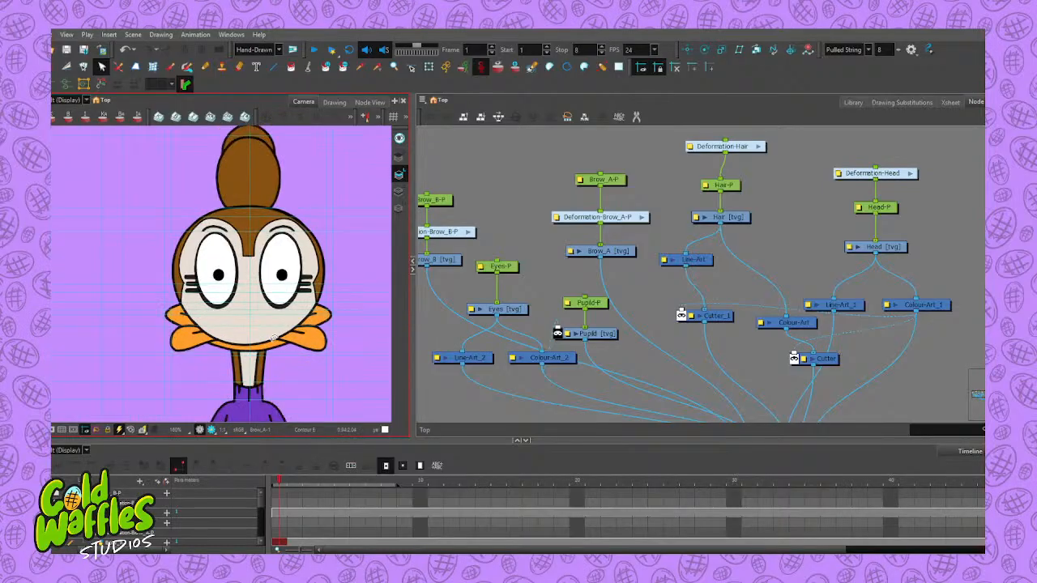
{"action": "scroll", "coordinate": [274, 337], "scroll_direction": "up", "scroll_amount": 1}
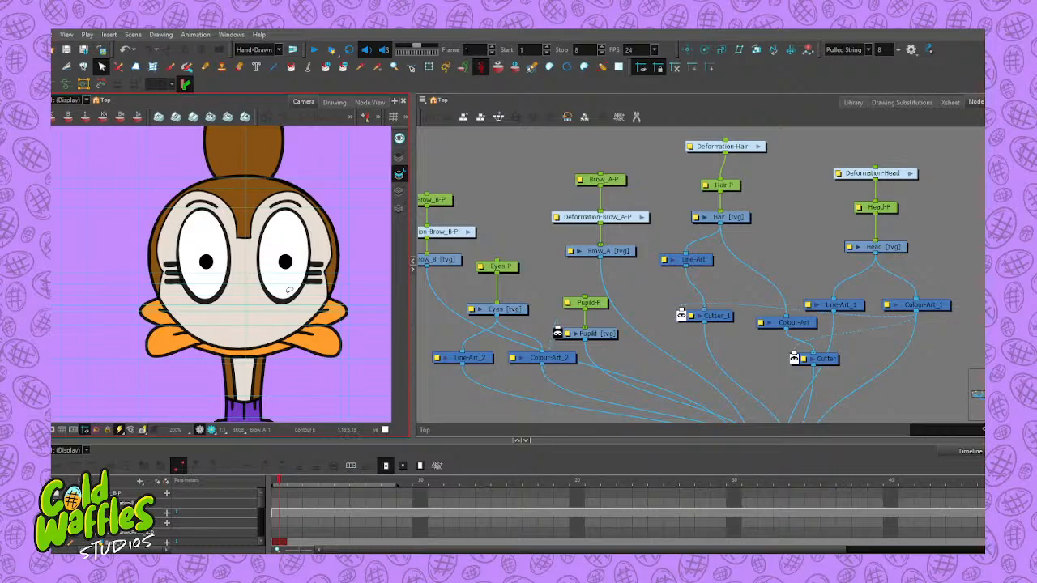
{"action": "scroll", "coordinate": [289, 291], "scroll_direction": "up", "scroll_amount": 1}
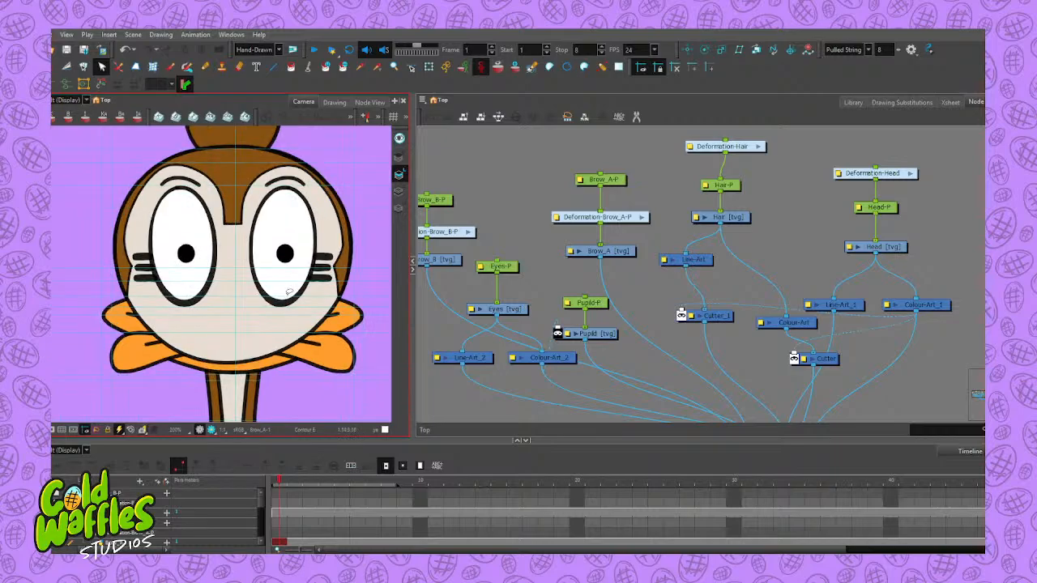
{"action": "scroll", "coordinate": [290, 293], "scroll_direction": "up", "scroll_amount": 1}
{"action": "scroll", "coordinate": [290, 292], "scroll_direction": "down", "scroll_amount": 2}
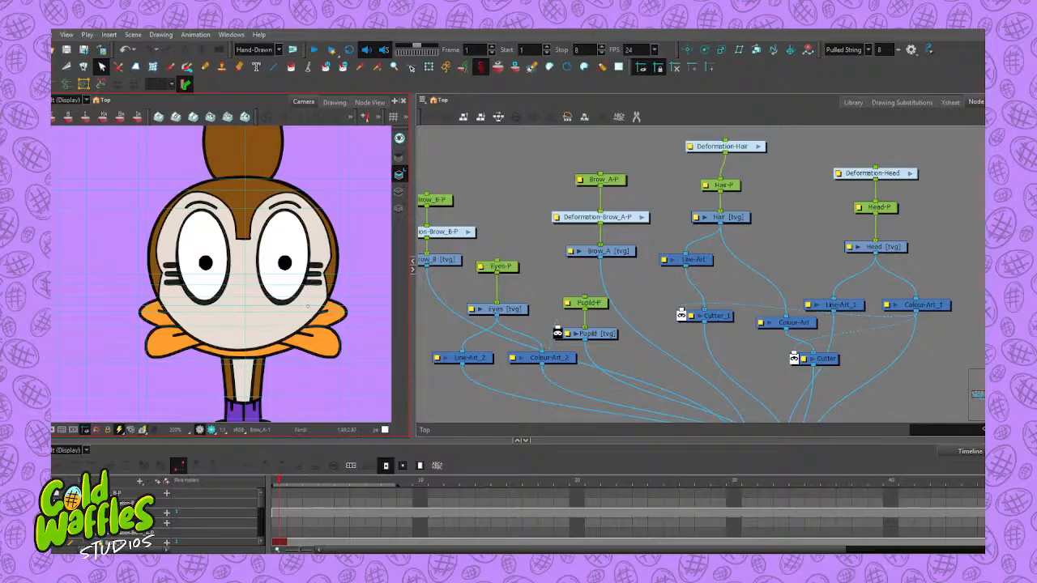
{"action": "key", "text": "alt+slash"}
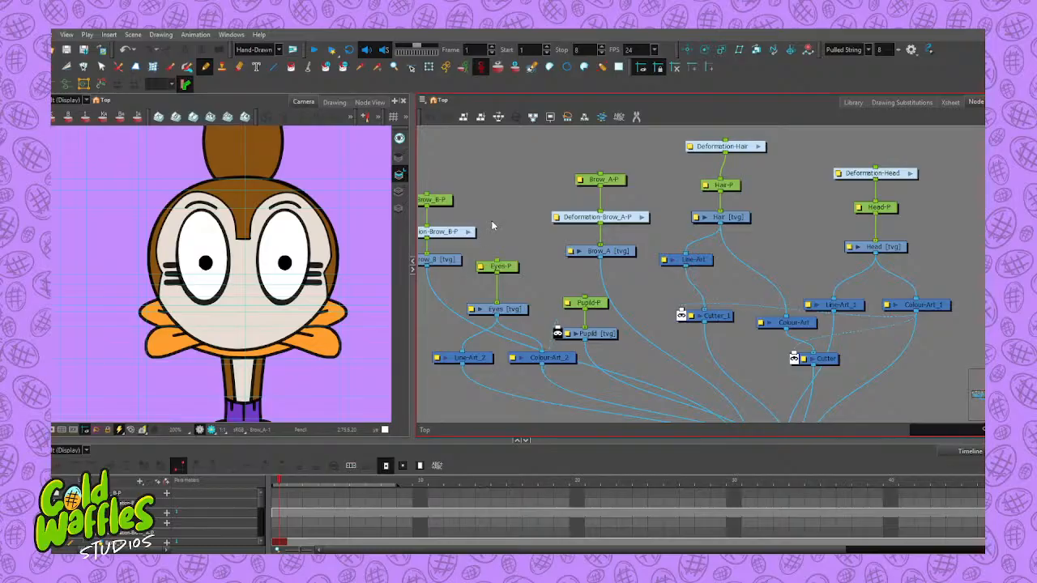
Move the Brow_B-P peg, its deformation group and the Brow_B drawing node together to a slightly lower spot beside the Eyes nodes
{"action": "left_click_drag", "start_coordinate": [499, 230], "coordinate": [575, 193]}
{"action": "left_click", "coordinate": [580, 234]}
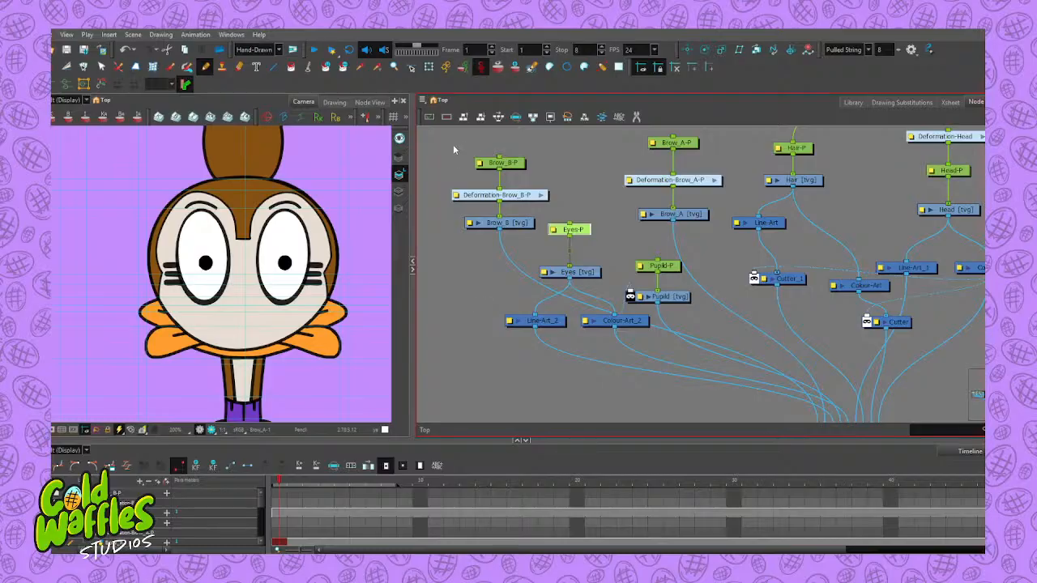
{"action": "left_click_drag", "start_coordinate": [453, 145], "coordinate": [524, 248]}
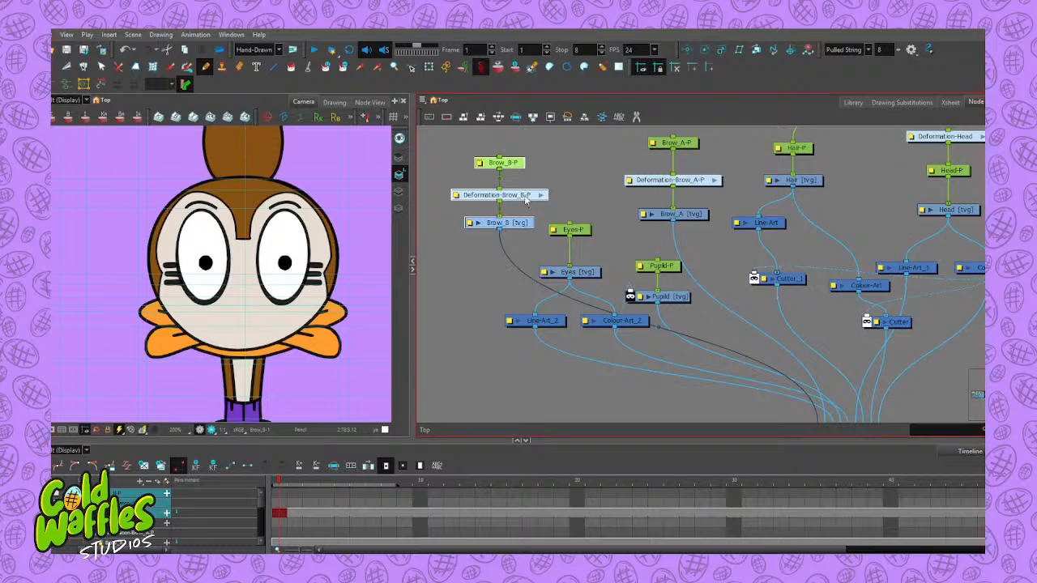
{"action": "left_click_drag", "start_coordinate": [526, 201], "coordinate": [511, 219]}
{"action": "left_click", "coordinate": [464, 296]}
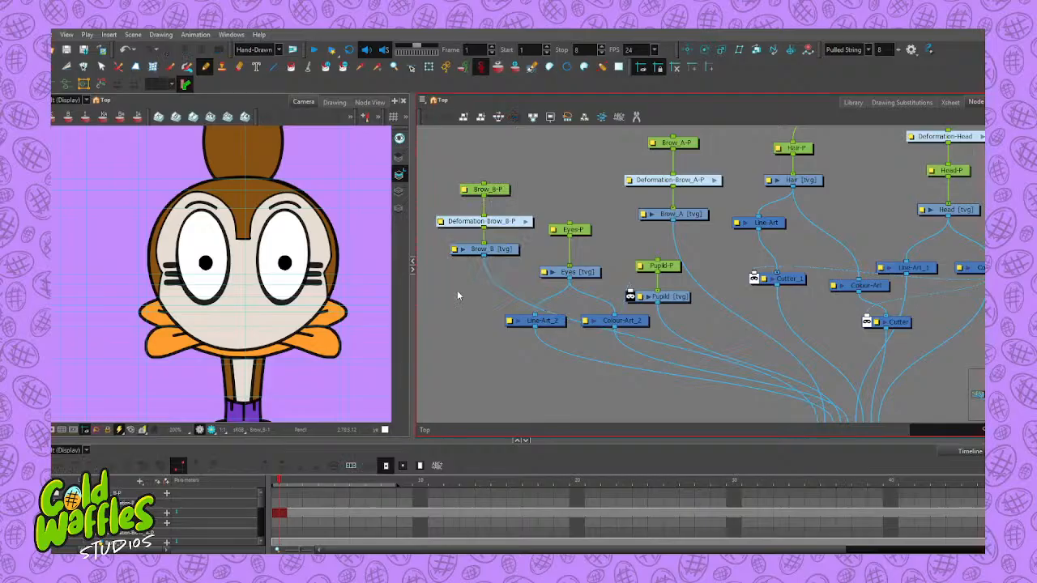
{"action": "scroll", "coordinate": [456, 295], "scroll_direction": "down", "scroll_amount": 1}
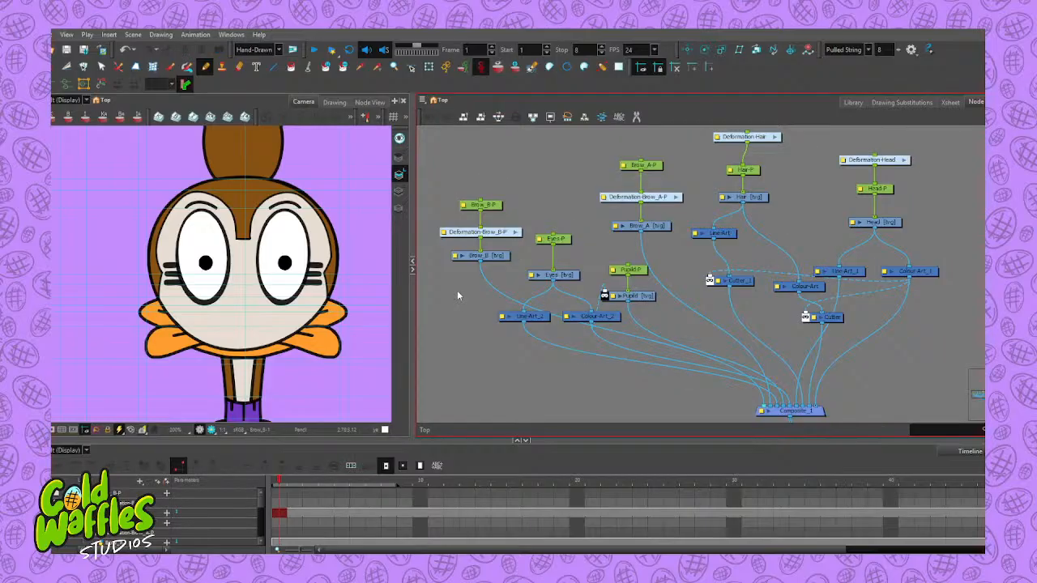
Add a drawing layer named Hair_B connected to Composite_1 and turn on the light table so the hair bun can be traced
{"action": "left_click", "coordinate": [720, 380]}
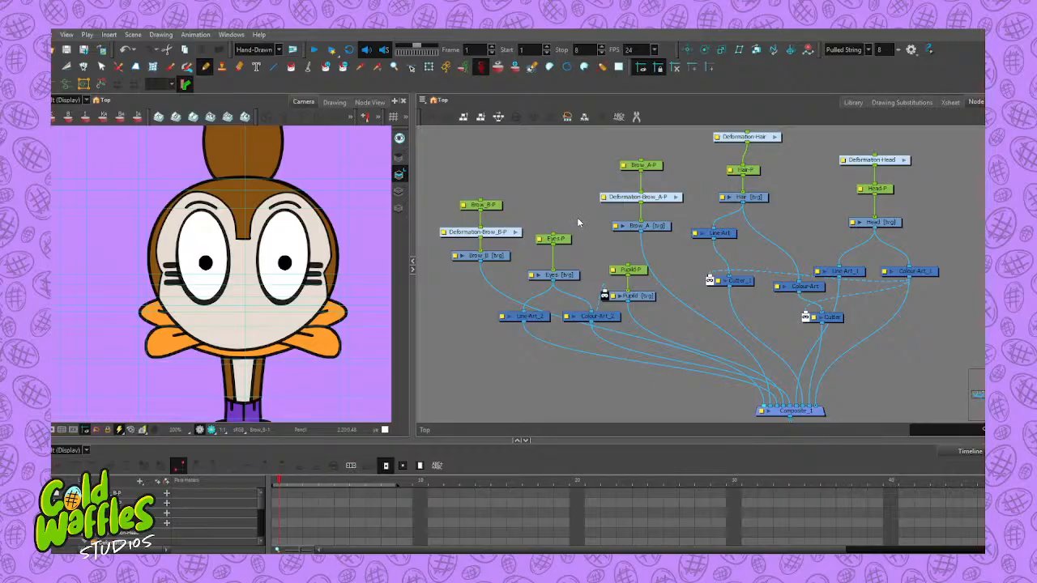
{"action": "left_click", "coordinate": [492, 319]}
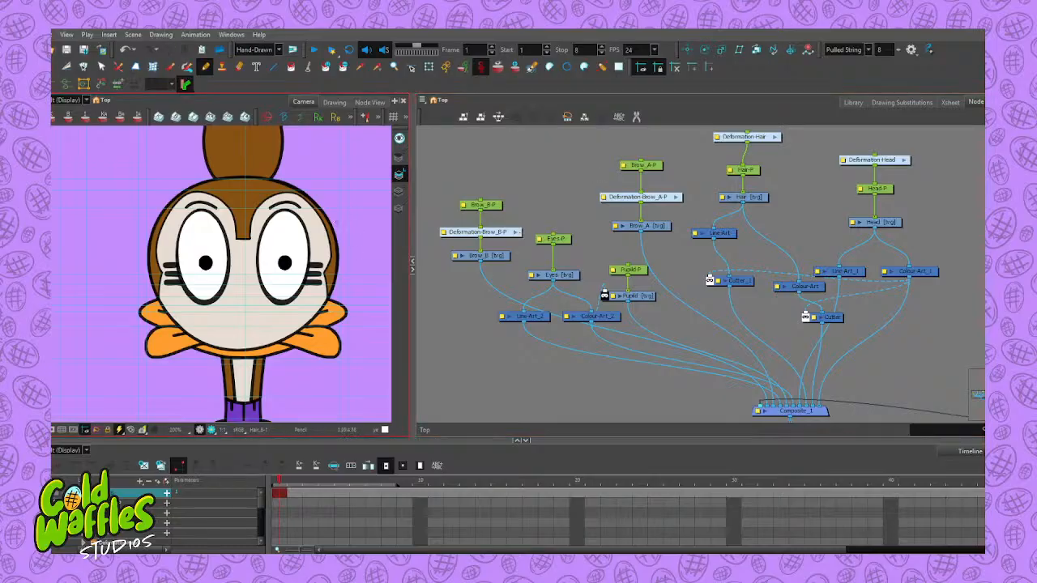
{"action": "left_click_drag", "start_coordinate": [296, 175], "coordinate": [317, 300]}
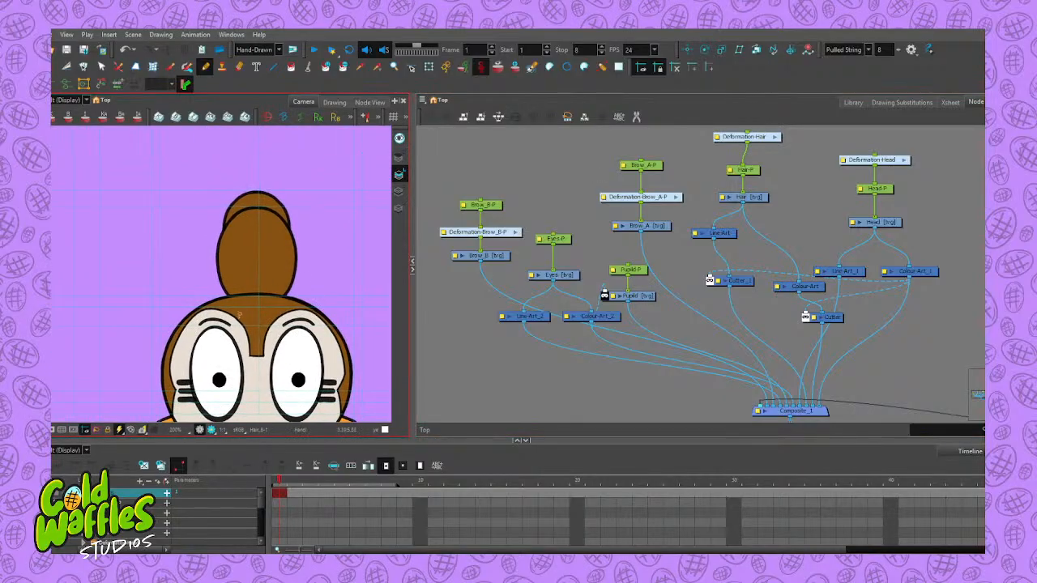
{"action": "left_click", "coordinate": [440, 245]}
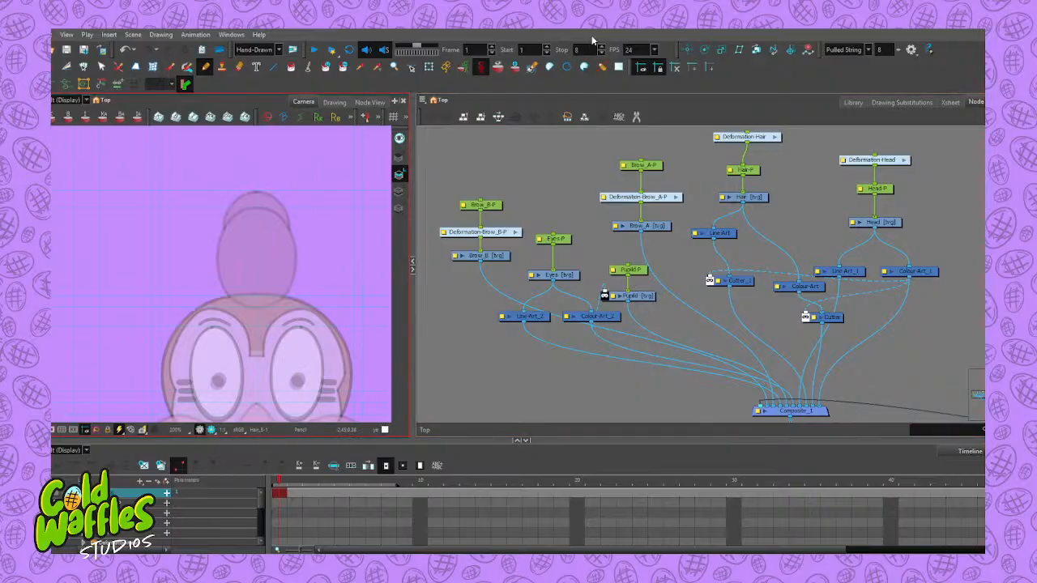
Trace the larger, lower oval of the hair bun with a black ellipse on the Hair_B drawing
{"action": "left_click", "coordinate": [567, 67]}
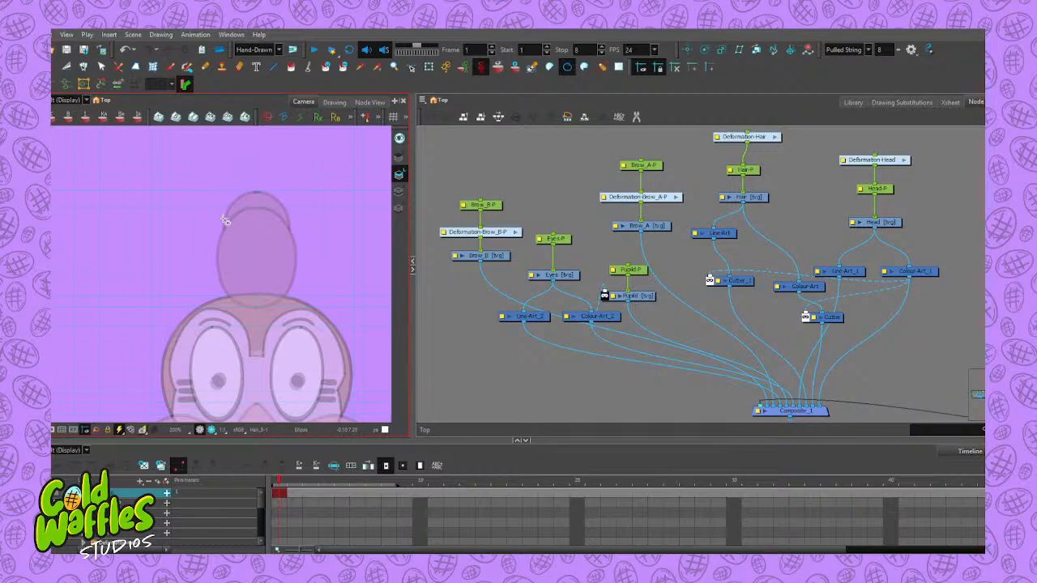
{"action": "left_click_drag", "start_coordinate": [225, 209], "coordinate": [248, 258]}
{"action": "key", "text": "ctrl+z"}
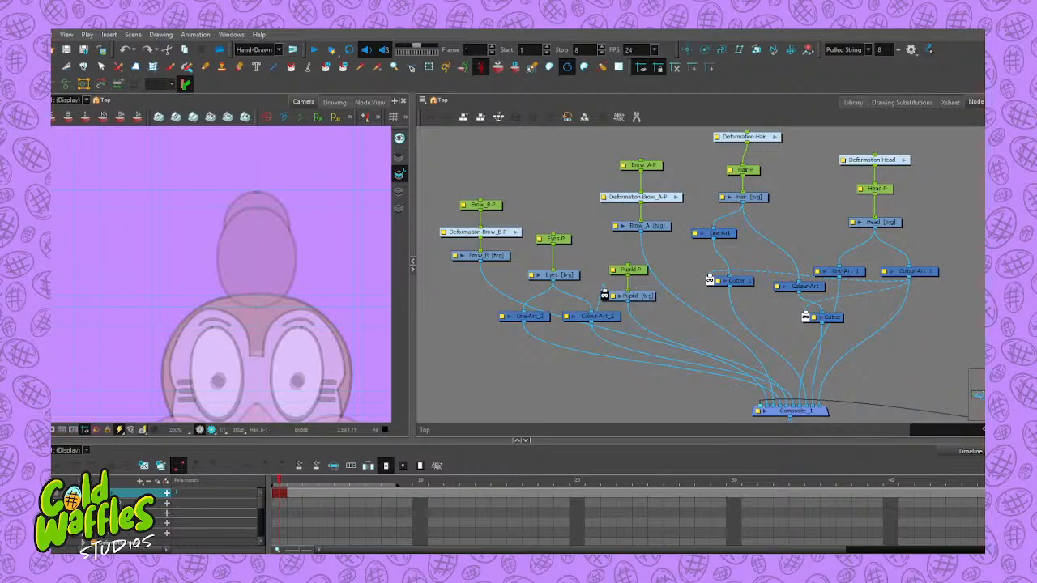
{"action": "left_click", "coordinate": [238, 226]}
{"action": "left_click_drag", "start_coordinate": [256, 243], "coordinate": [293, 305]}
{"action": "key", "text": "ctrl+z"}
{"action": "left_click_drag", "start_coordinate": [217, 205], "coordinate": [297, 308]}
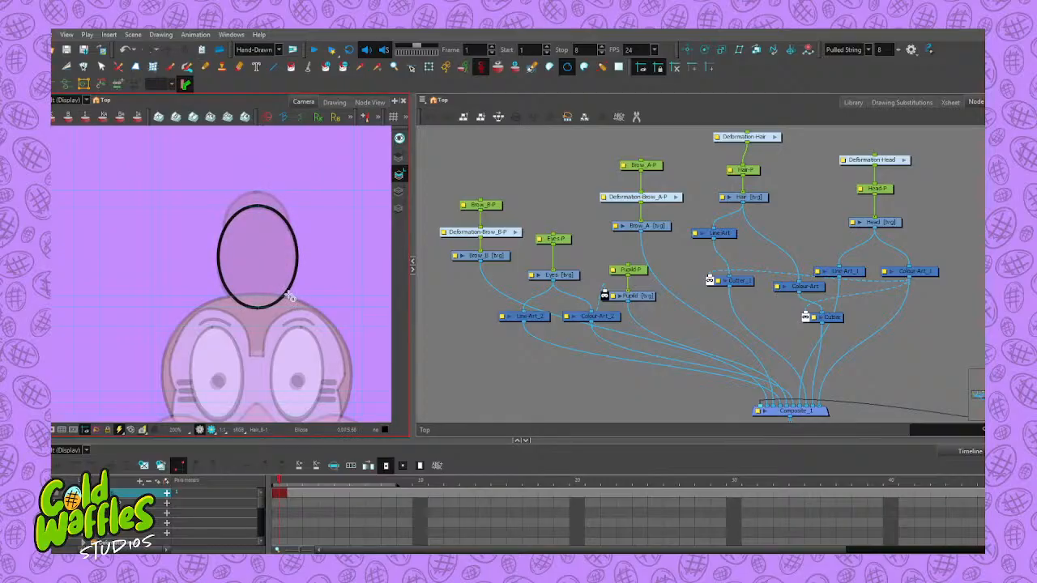
Select the whole ellipse and nudge it so that it lines up with the faded hair bun
{"action": "key", "text": "alt+t"}
{"action": "scroll", "coordinate": [276, 235], "scroll_direction": "up", "scroll_amount": 2}
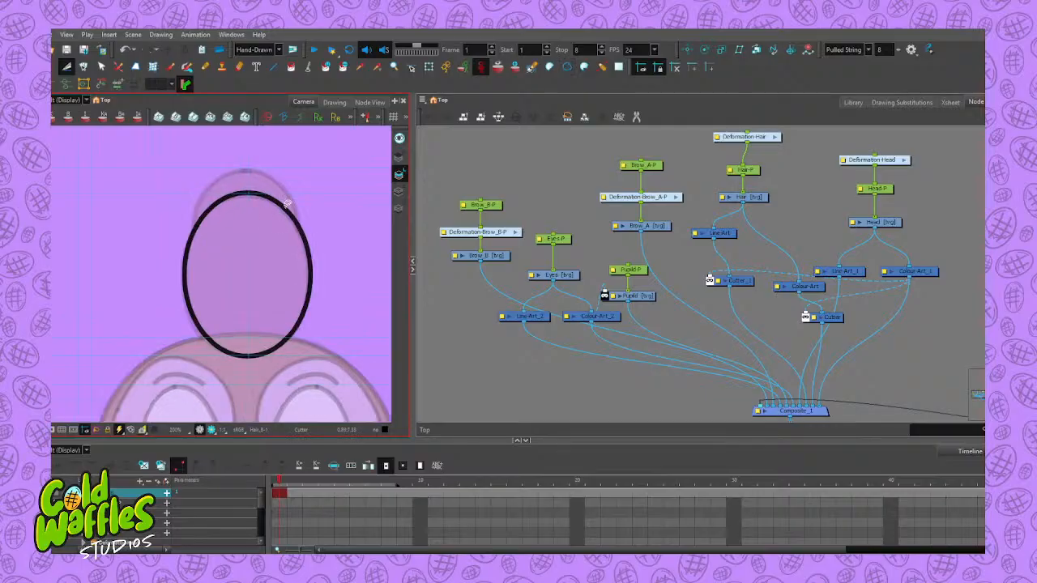
{"action": "mouse_move", "coordinate": [285, 188]}
{"action": "left_mouse_down"}
{"action": "mouse_move", "coordinate": [197, 308]}
{"action": "mouse_move", "coordinate": [300, 268]}
{"action": "left_mouse_up"}
{"action": "scroll", "coordinate": [305, 218], "scroll_direction": "up", "scroll_amount": 1}
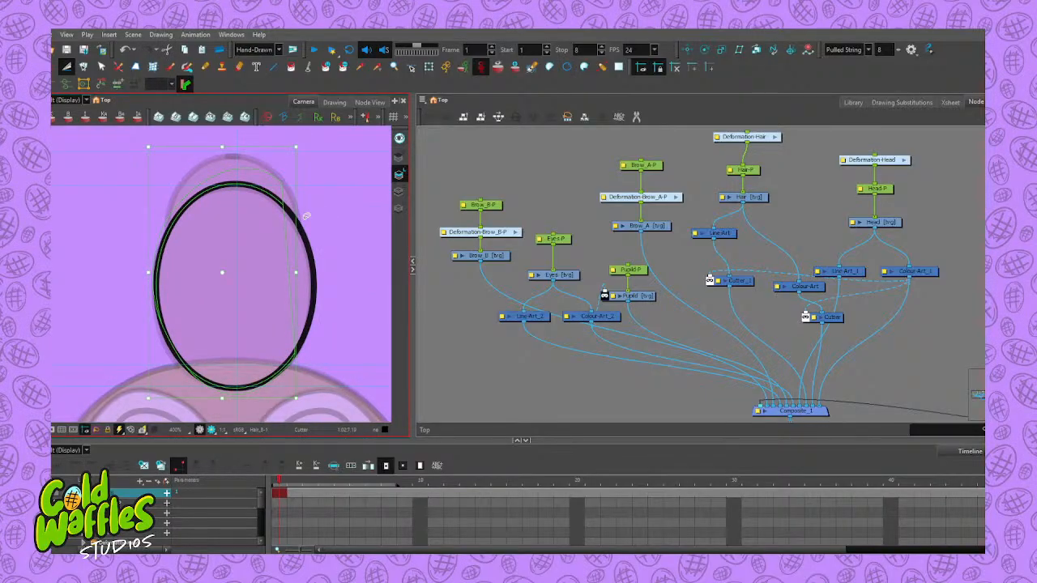
{"action": "key", "text": "alt+s"}
{"action": "left_click", "coordinate": [309, 276]}
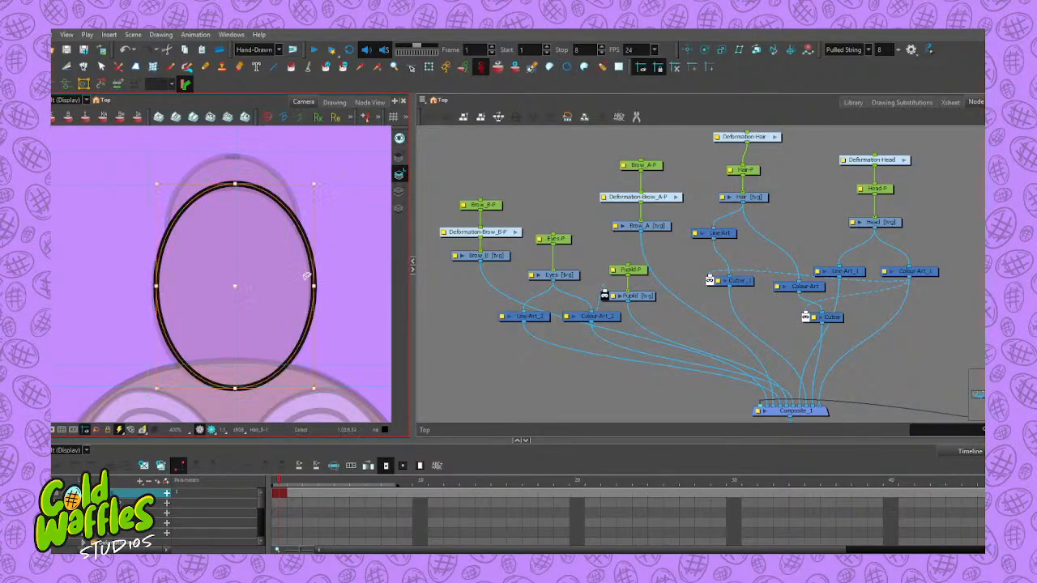
{"action": "left_click_drag", "start_coordinate": [304, 238], "coordinate": [305, 239]}
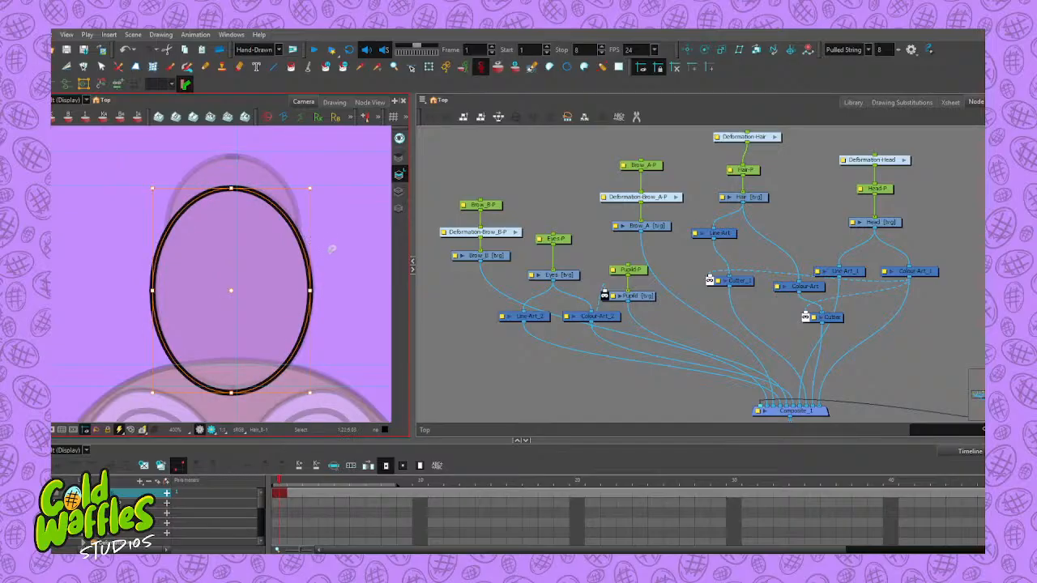
{"action": "left_click", "coordinate": [331, 248]}
{"action": "scroll", "coordinate": [332, 248], "scroll_direction": "down", "scroll_amount": 4}
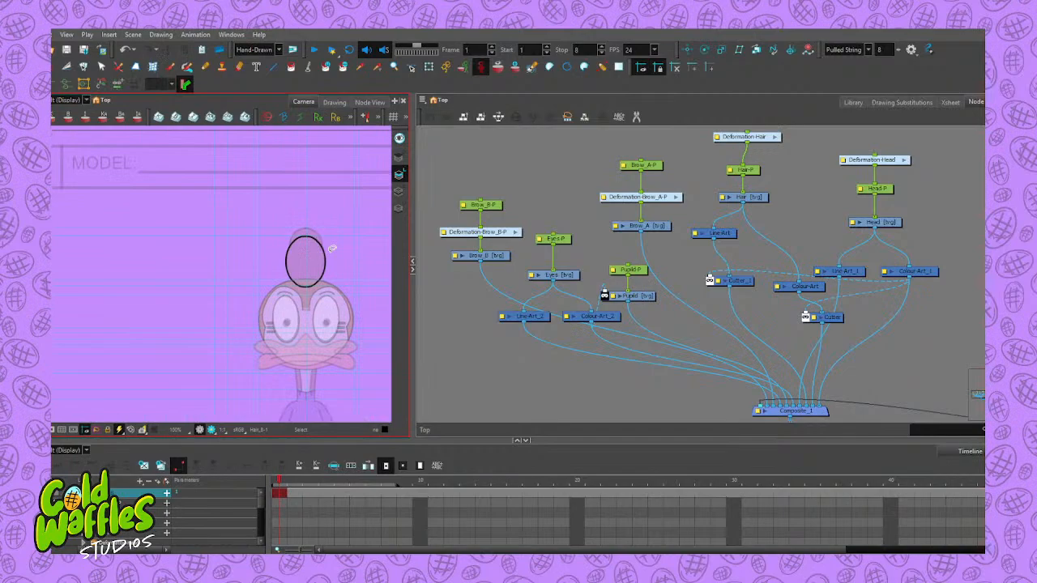
{"action": "scroll", "coordinate": [332, 247], "scroll_direction": "up", "scroll_amount": 2}
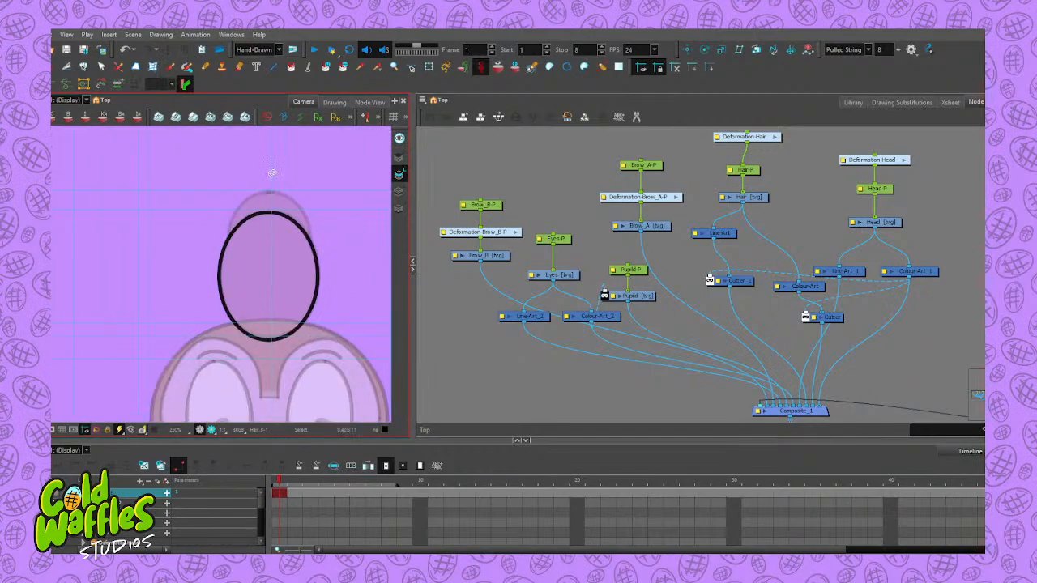
{"action": "key", "text": "alt+="}
{"action": "left_click_drag", "start_coordinate": [230, 187], "coordinate": [252, 232]}
{"action": "key", "text": "ctrl+z"}
Switch Hair_B to the Colour Art layer and create colour strokes there along the centreline of the ellipse's outline
{"action": "left_click", "coordinate": [539, 157]}
{"action": "left_click", "coordinate": [399, 192]}
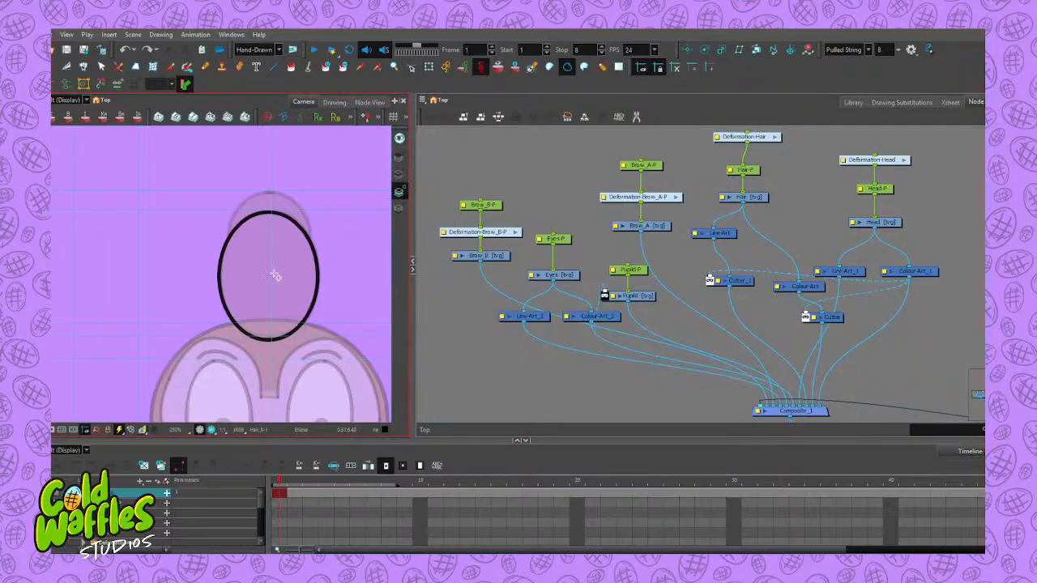
{"action": "left_click", "coordinate": [272, 273]}
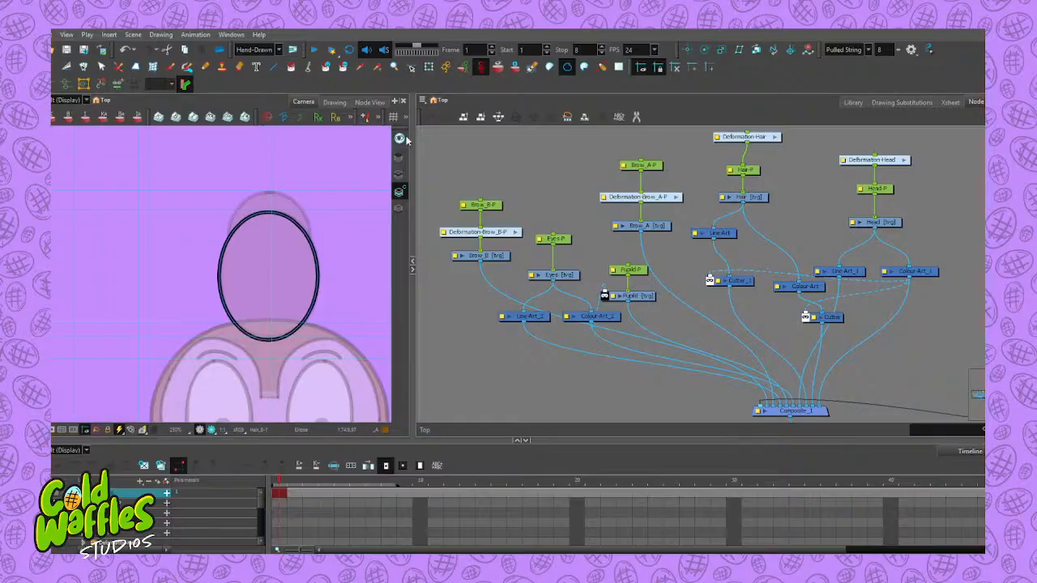
{"action": "left_click_drag", "start_coordinate": [411, 143], "coordinate": [382, 153]}
{"action": "left_click_drag", "start_coordinate": [216, 233], "coordinate": [301, 228]}
Reveal the Colour view with the Rosie palette and resize it so that its full swatch list shows beside a wider camera view
{"action": "left_click_drag", "start_coordinate": [411, 204], "coordinate": [603, 217]}
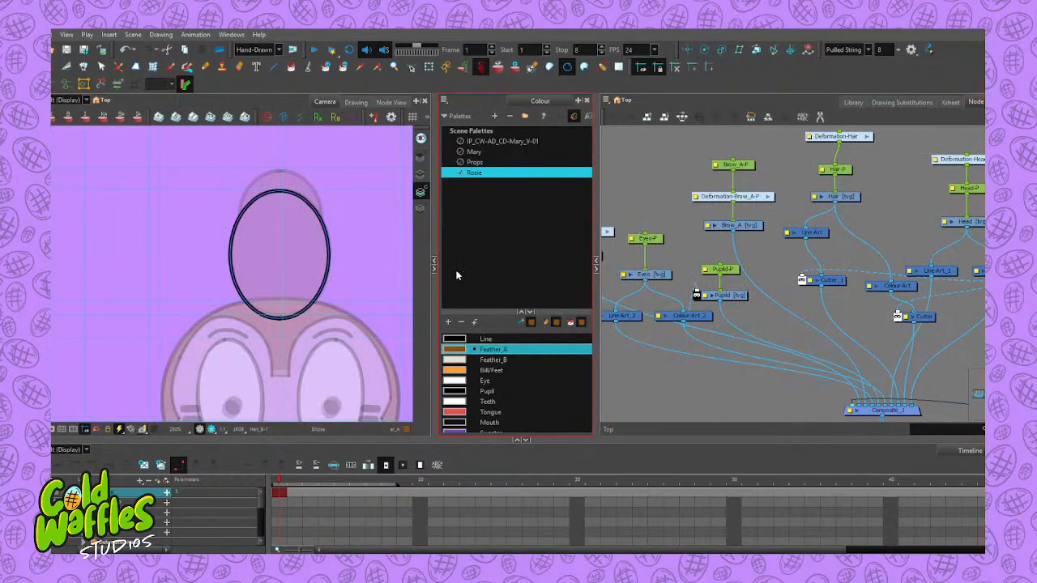
{"action": "left_click_drag", "start_coordinate": [471, 311], "coordinate": [519, 249]}
{"action": "left_click", "coordinate": [522, 270]}
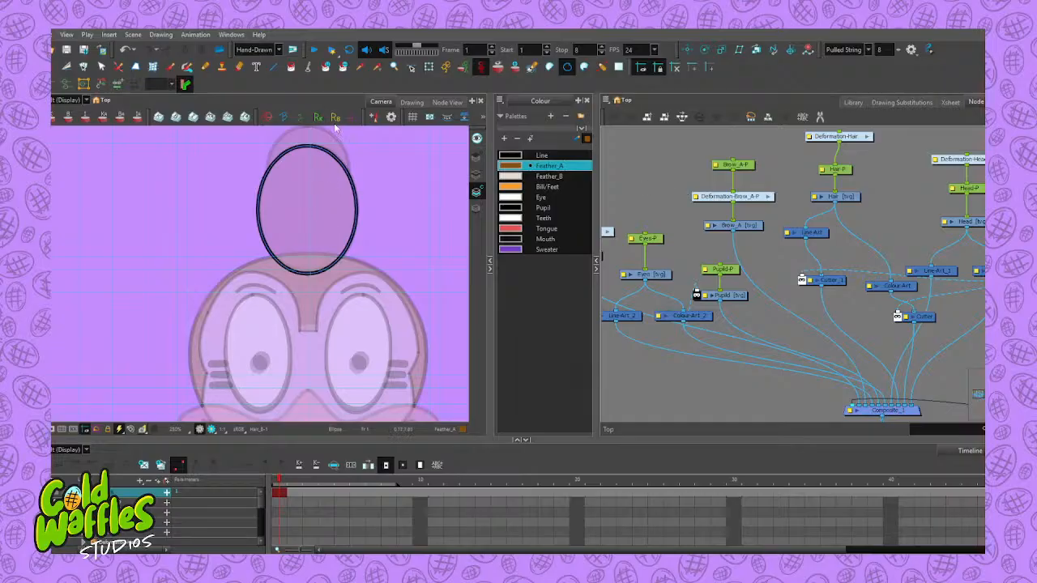
Fill the ellipse with the Feather_A colour using the Paint tool, and return to the Line Art layer
{"action": "key", "text": "alt+i"}
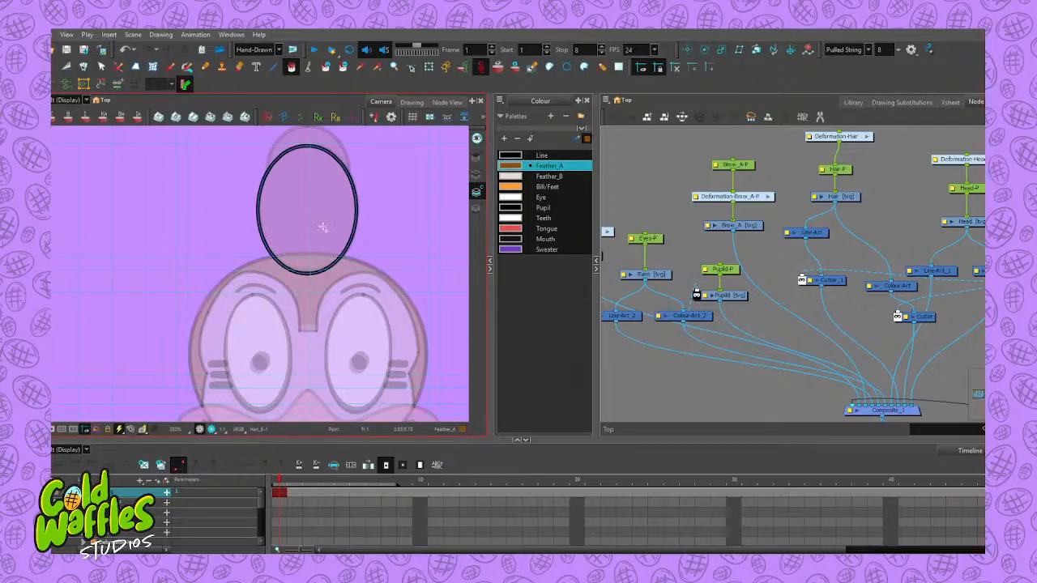
{"action": "left_click", "coordinate": [322, 228]}
{"action": "scroll", "coordinate": [366, 229], "scroll_direction": "down", "scroll_amount": 3}
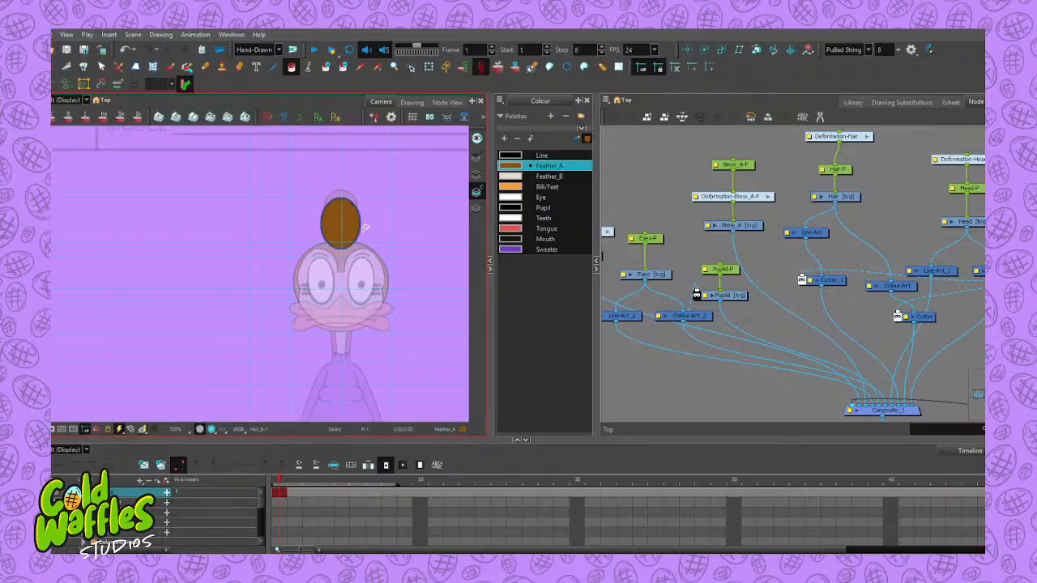
{"action": "scroll", "coordinate": [368, 227], "scroll_direction": "up", "scroll_amount": 2}
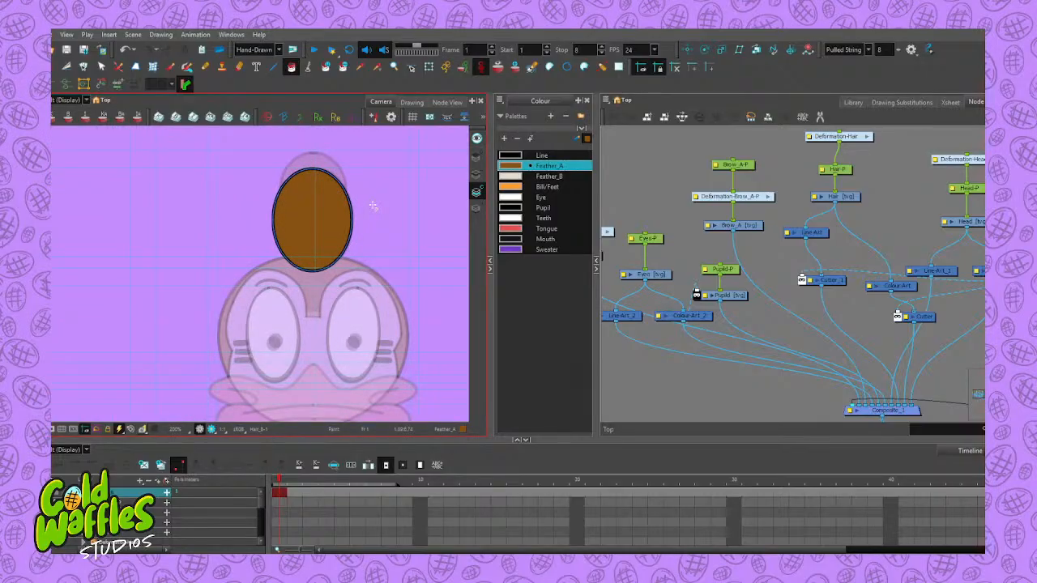
{"action": "left_click", "coordinate": [477, 173]}
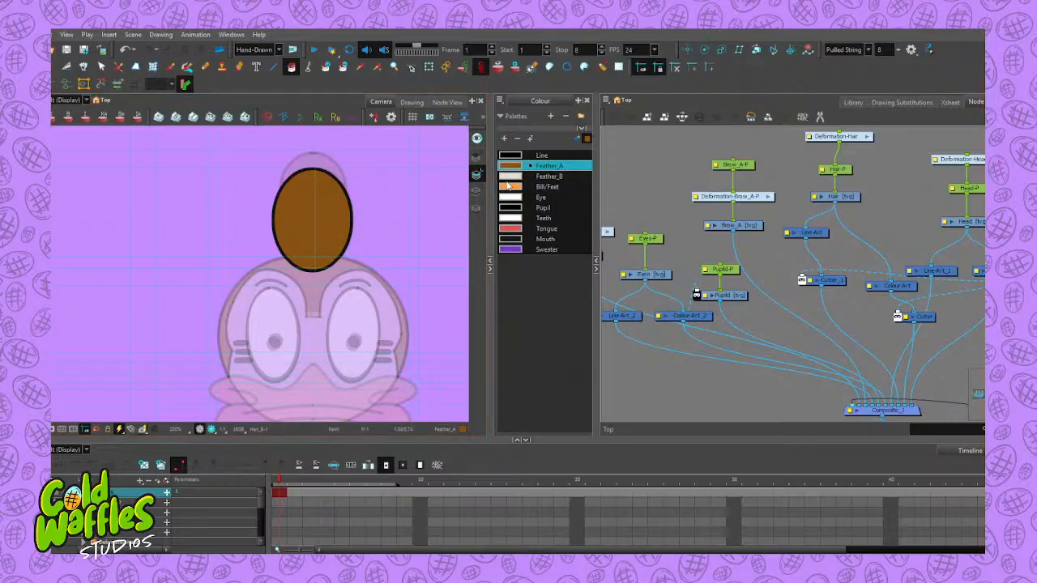
Move the new Hair_B drawing node next to the head's nodes, just above Composite_1
{"action": "scroll", "coordinate": [859, 328], "scroll_direction": "down", "scroll_amount": 4}
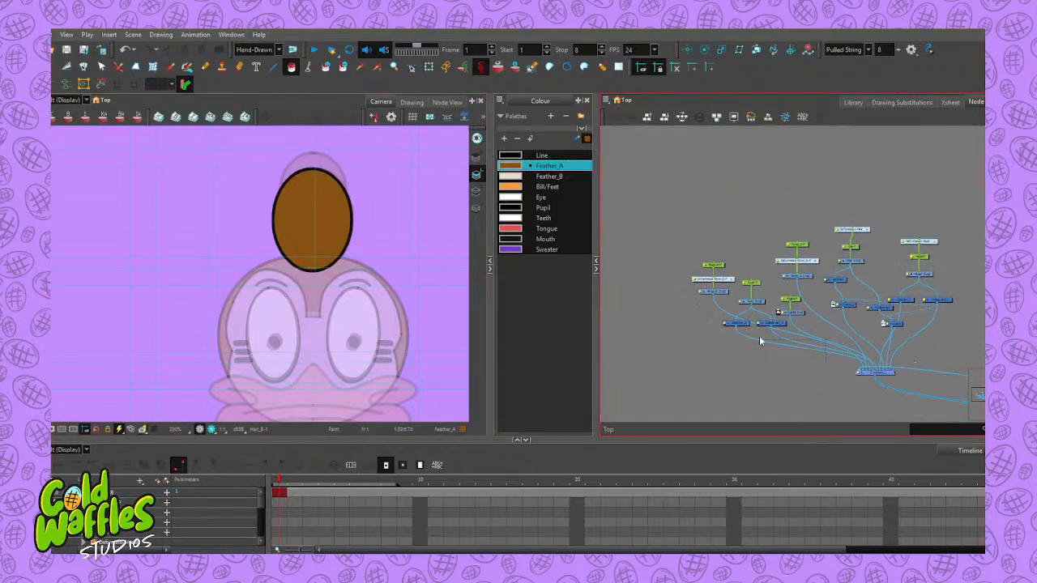
{"action": "left_click_drag", "start_coordinate": [759, 336], "coordinate": [649, 232]}
{"action": "left_click_drag", "start_coordinate": [929, 252], "coordinate": [755, 231]}
{"action": "left_click_drag", "start_coordinate": [870, 267], "coordinate": [818, 324]}
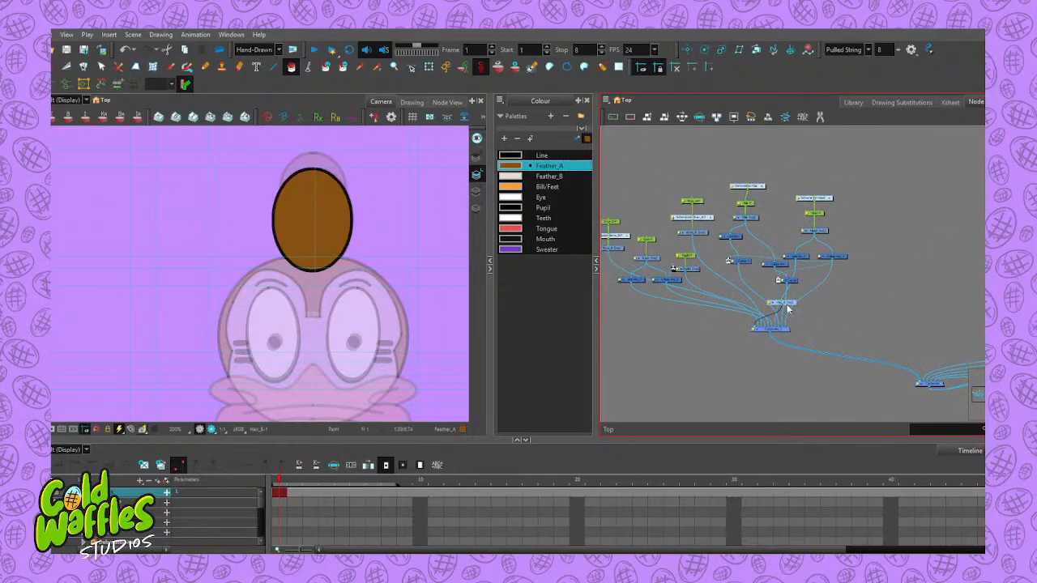
Move the Hair_B node up beside the eyebrow nodes, and add a new drawing node placed unconnected next to Composite_1
{"action": "left_click_drag", "start_coordinate": [674, 241], "coordinate": [663, 169]}
{"action": "mouse_move", "coordinate": [655, 226]}
{"action": "left_mouse_down"}
{"action": "mouse_move", "coordinate": [662, 200]}
{"action": "mouse_move", "coordinate": [655, 206]}
{"action": "left_mouse_up"}
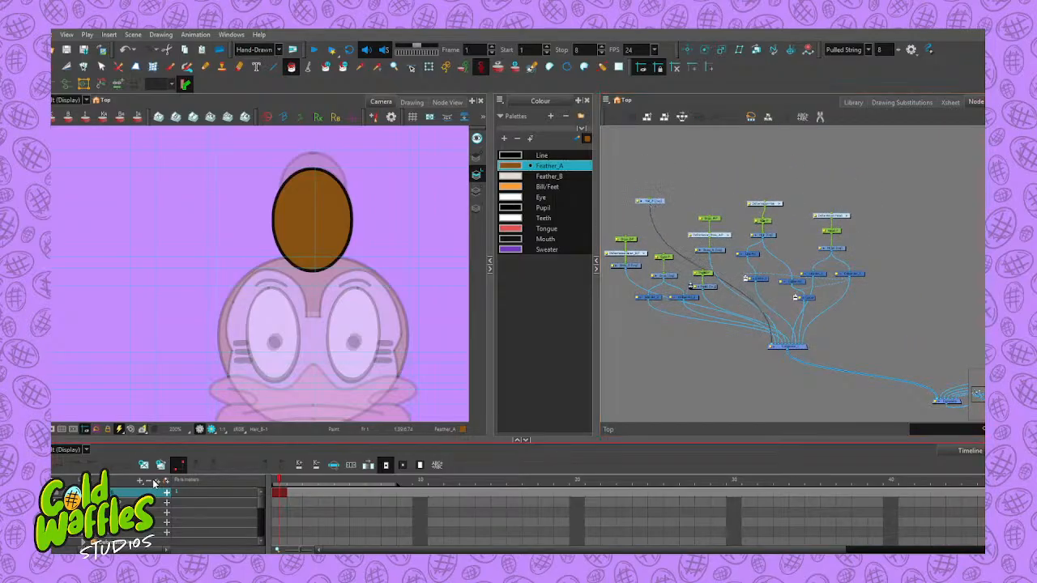
{"action": "key", "text": "ctrl+r"}
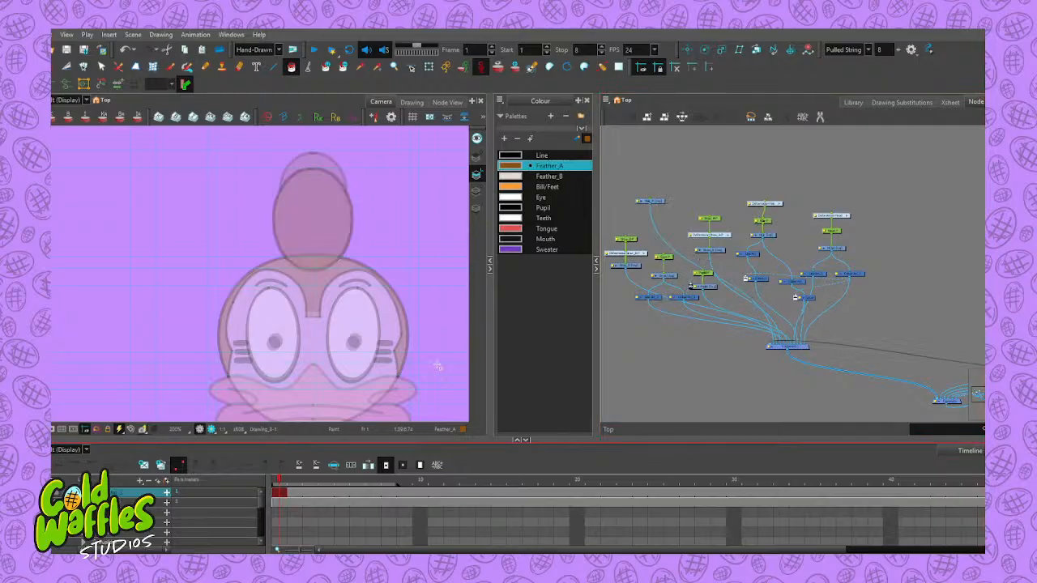
{"action": "left_click_drag", "start_coordinate": [839, 387], "coordinate": [695, 344]}
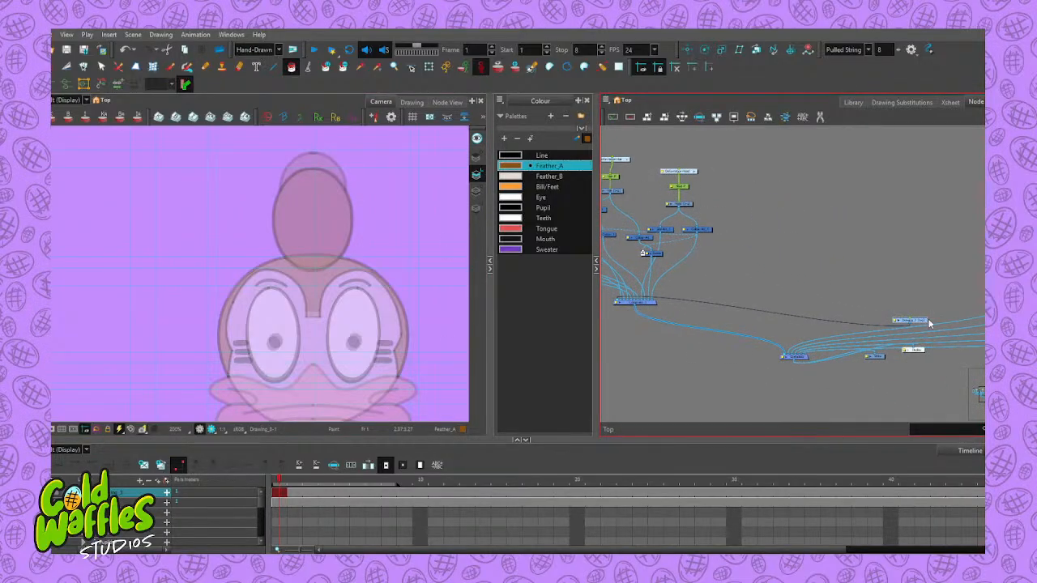
{"action": "mouse_move", "coordinate": [921, 325]}
{"action": "left_mouse_down"}
{"action": "mouse_move", "coordinate": [633, 305]}
{"action": "mouse_move", "coordinate": [732, 341]}
{"action": "mouse_move", "coordinate": [665, 326]}
{"action": "left_mouse_up"}
{"action": "left_click_drag", "start_coordinate": [739, 333], "coordinate": [682, 361]}
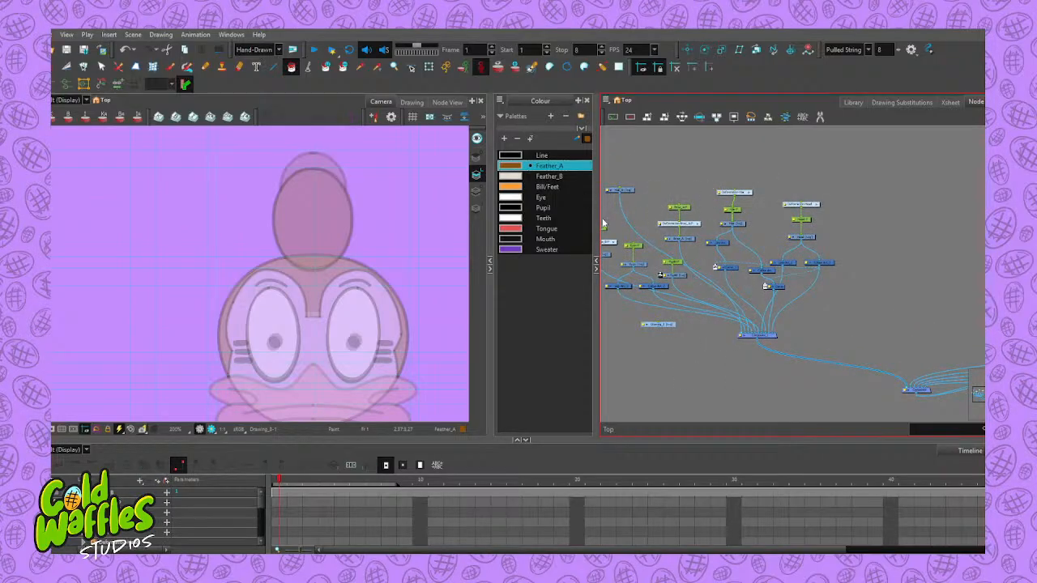
{"action": "left_click_drag", "start_coordinate": [672, 347], "coordinate": [730, 361]}
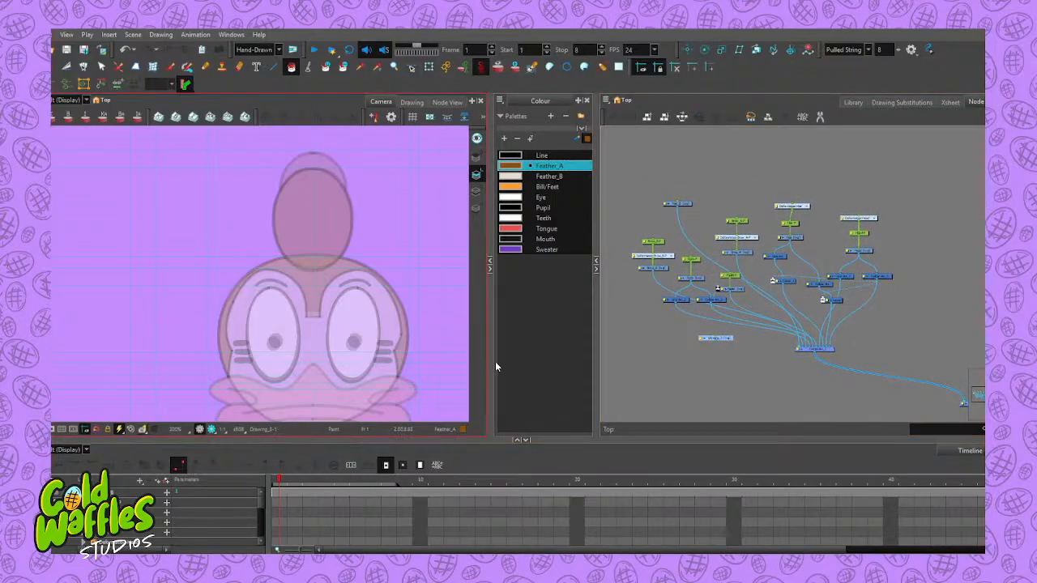
Collapse the Timeline for larger views, then add a parent peg to Hair_B and place it just above the drawing node
{"action": "left_click", "coordinate": [525, 440]}
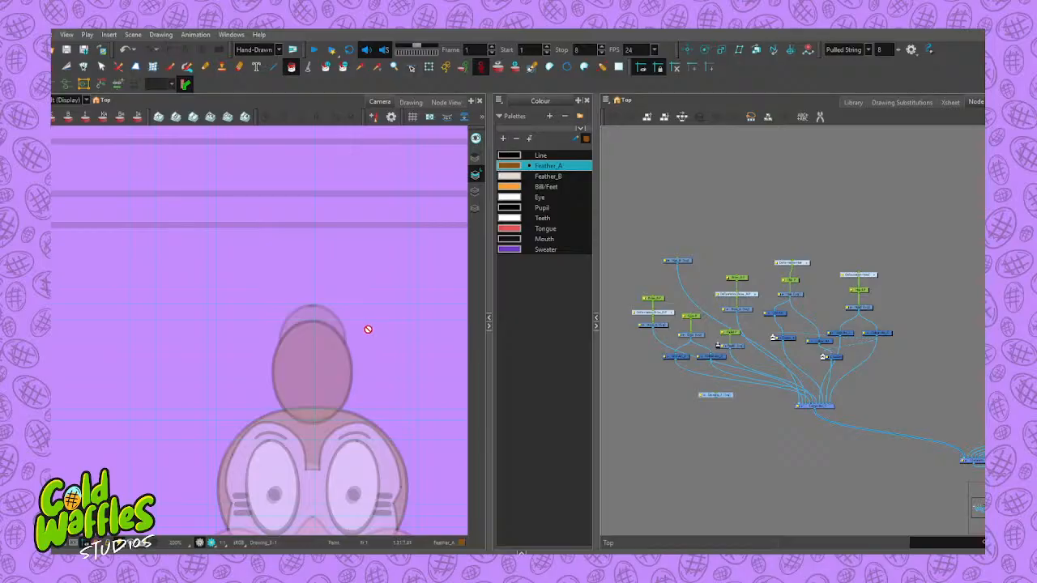
{"action": "left_click_drag", "start_coordinate": [369, 332], "coordinate": [368, 158]}
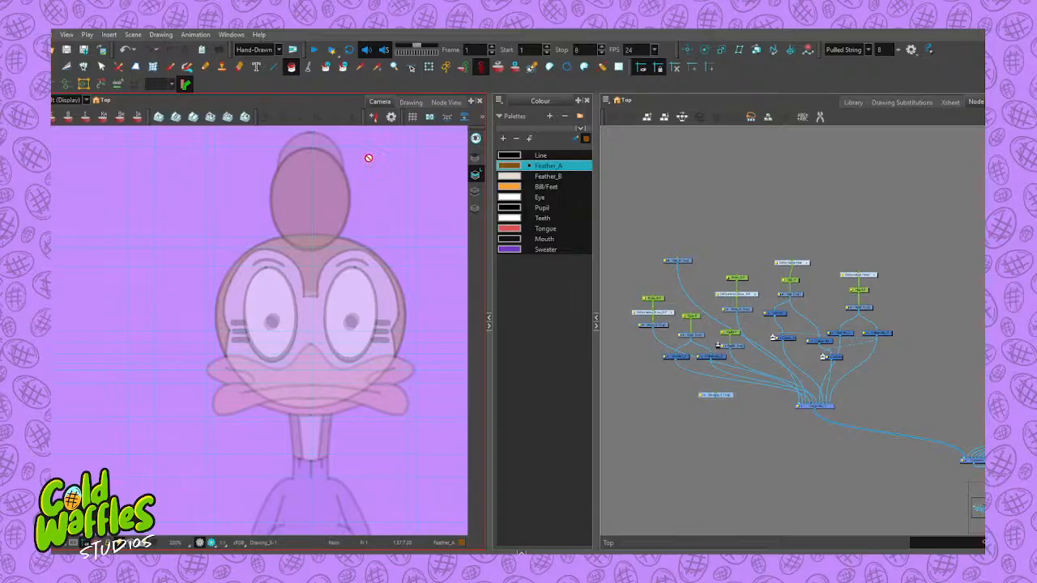
{"action": "left_click", "coordinate": [682, 261]}
{"action": "scroll", "coordinate": [683, 277], "scroll_direction": "down", "scroll_amount": 1}
{"action": "key", "text": "ctrl+p"}
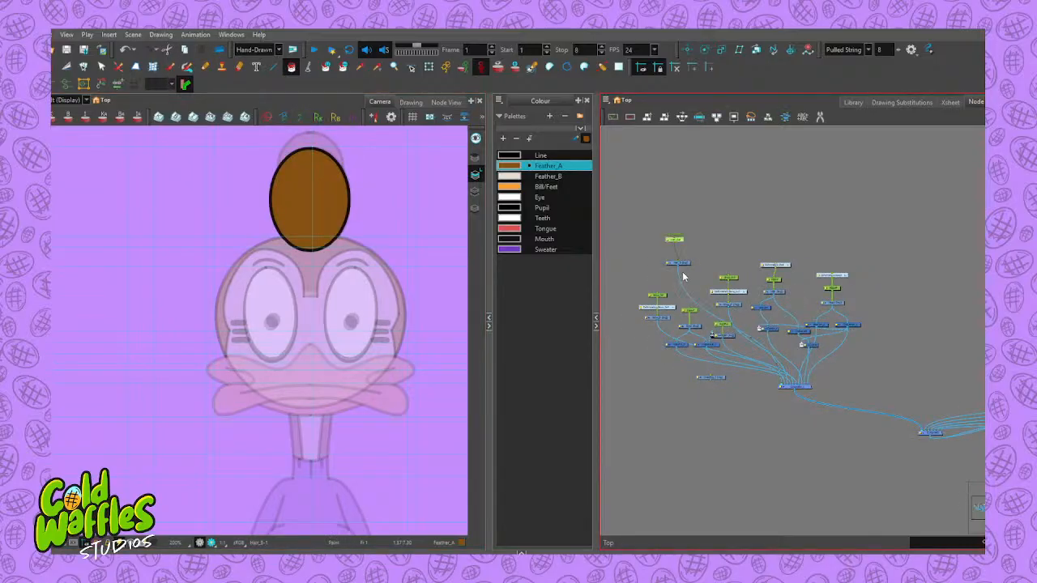
{"action": "scroll", "coordinate": [683, 277], "scroll_direction": "down", "scroll_amount": 1}
{"action": "left_click_drag", "start_coordinate": [681, 249], "coordinate": [684, 258]}
Build a closed four-point envelope deformation around the Hair_B ellipse with the Rigging tool, placing points at its top, sides and bottom
{"action": "left_click", "coordinate": [519, 104]}
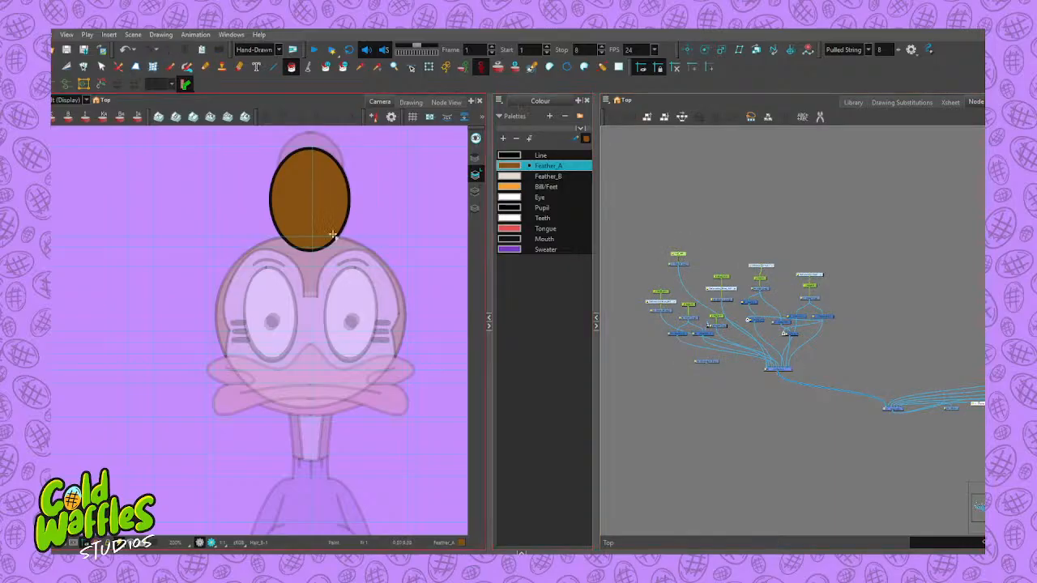
{"action": "left_click", "coordinate": [57, 85]}
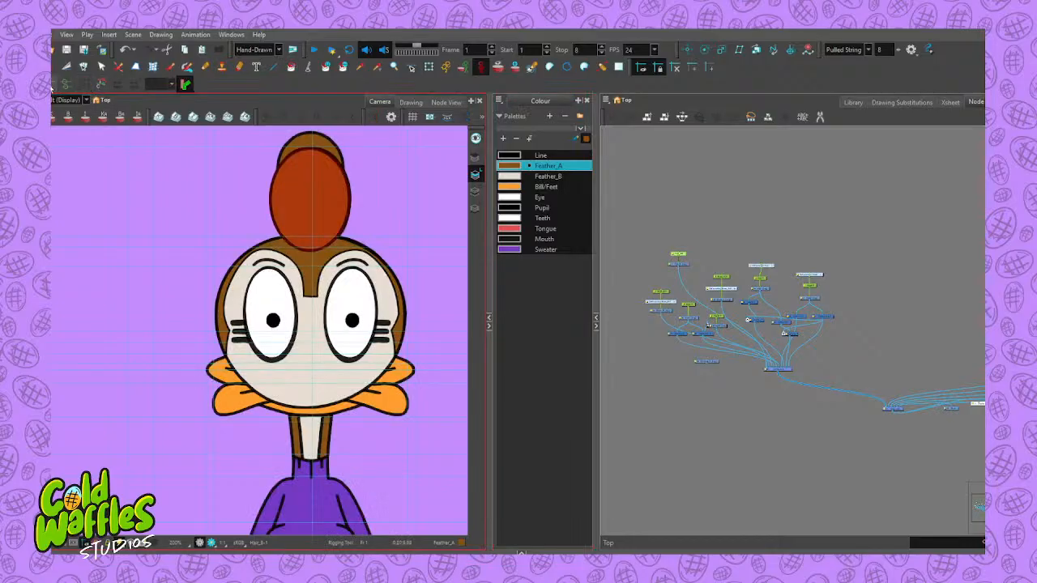
{"action": "scroll", "coordinate": [306, 148], "scroll_direction": "up", "scroll_amount": 2}
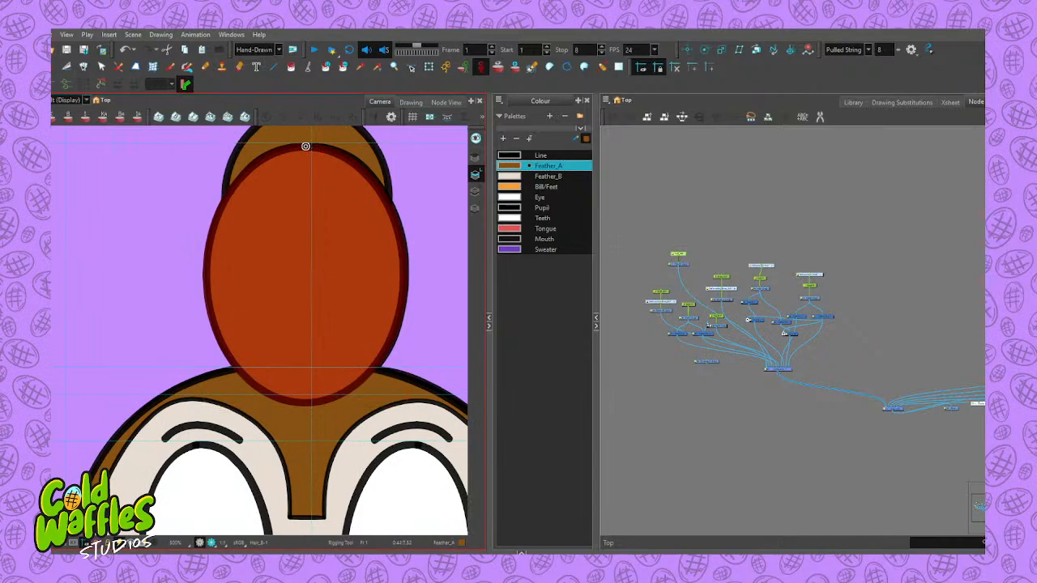
{"action": "left_click", "coordinate": [306, 146]}
{"action": "left_click", "coordinate": [403, 284]}
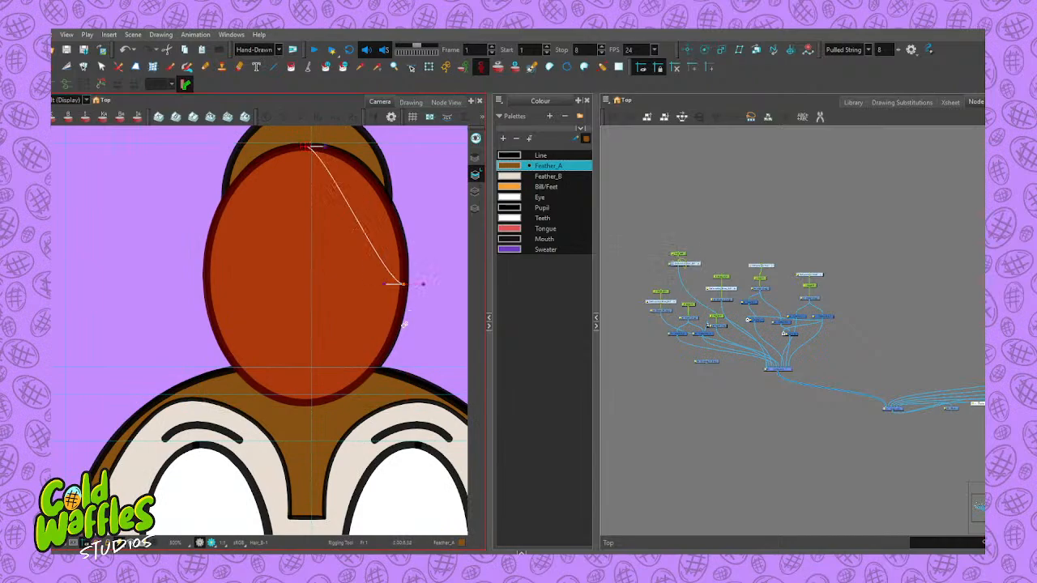
{"action": "left_click", "coordinate": [308, 401]}
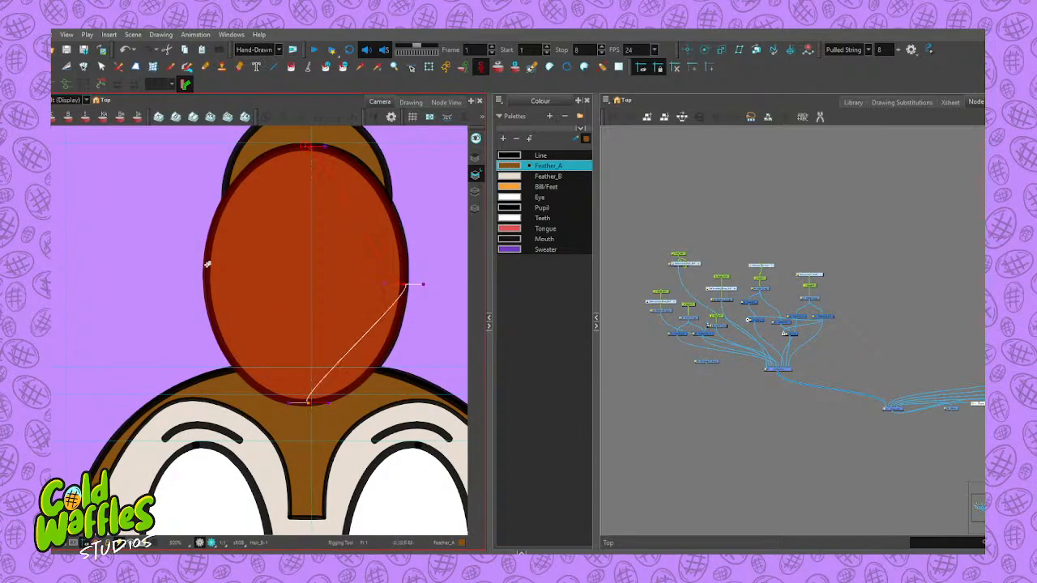
{"action": "left_click", "coordinate": [207, 279]}
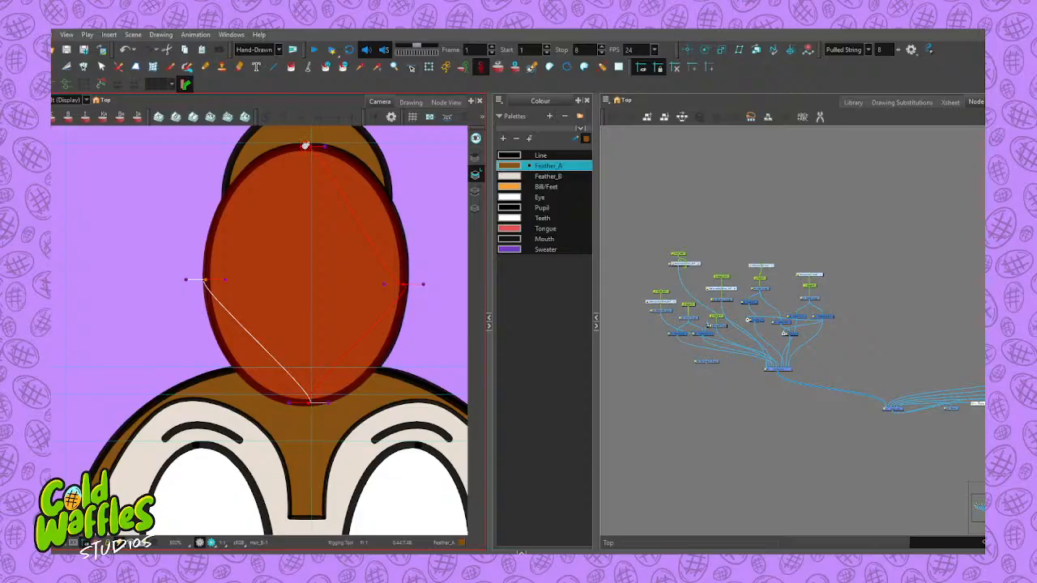
{"action": "left_click", "coordinate": [306, 145]}
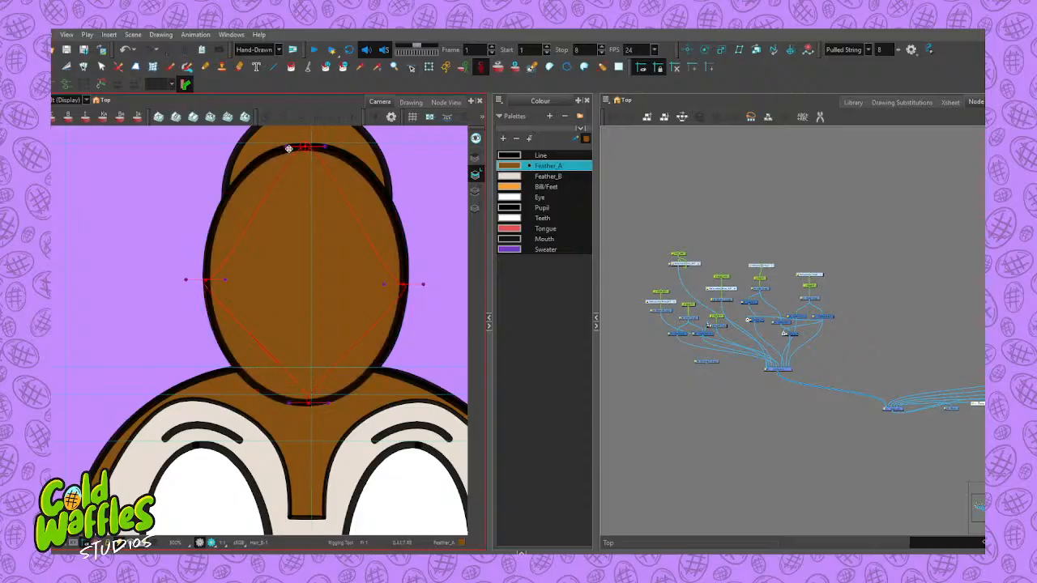
Curve the envelope's upper-left segment with its Bezier handles so that it follows the ellipse's outline
{"action": "left_click_drag", "start_coordinate": [287, 147], "coordinate": [197, 151]}
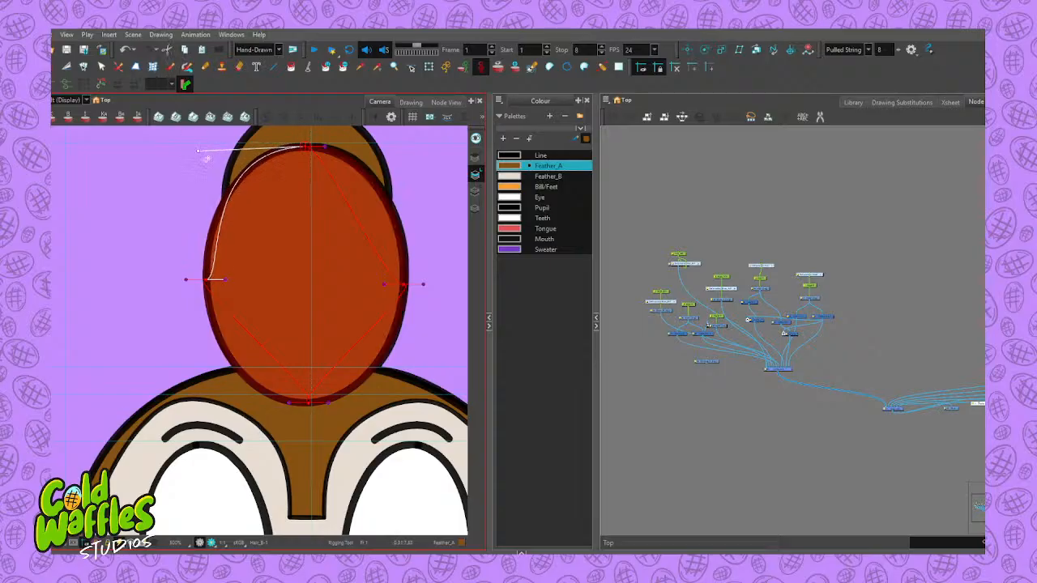
{"action": "left_click_drag", "start_coordinate": [223, 280], "coordinate": [209, 267]}
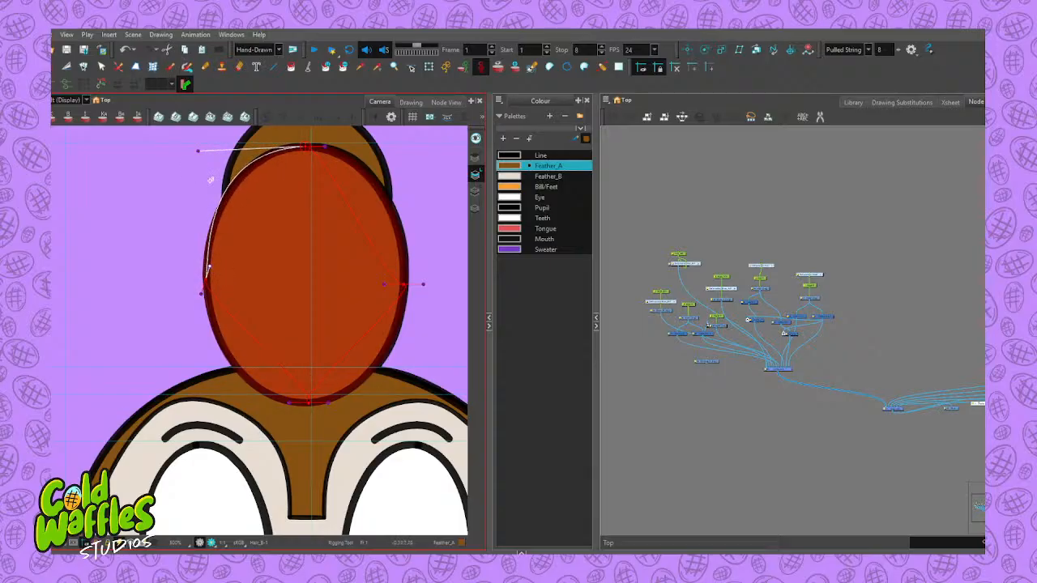
{"action": "left_click_drag", "start_coordinate": [197, 153], "coordinate": [202, 160]}
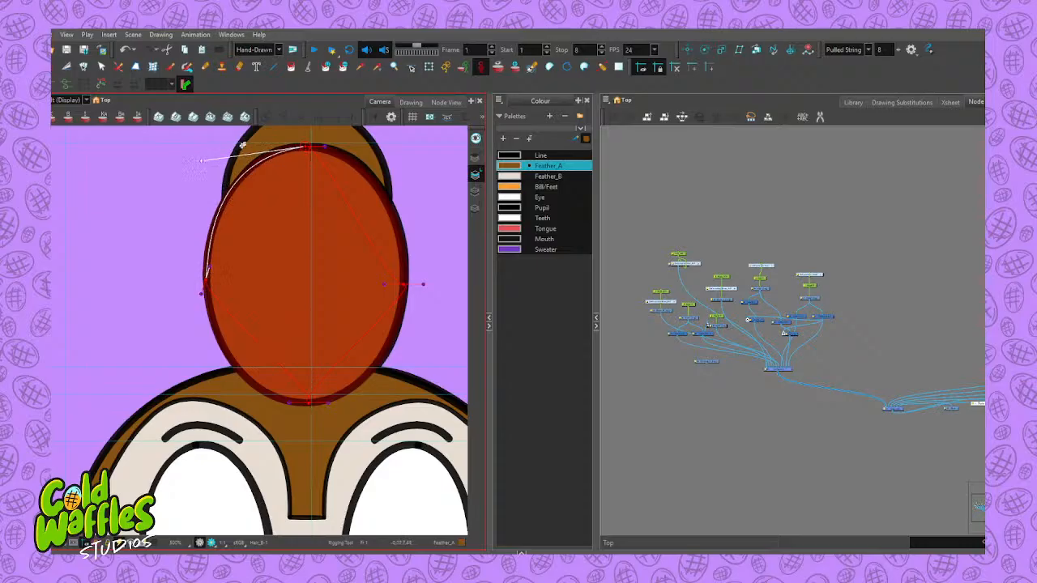
{"action": "left_click_drag", "start_coordinate": [307, 148], "coordinate": [306, 146]}
{"action": "left_click_drag", "start_coordinate": [204, 162], "coordinate": [207, 157]}
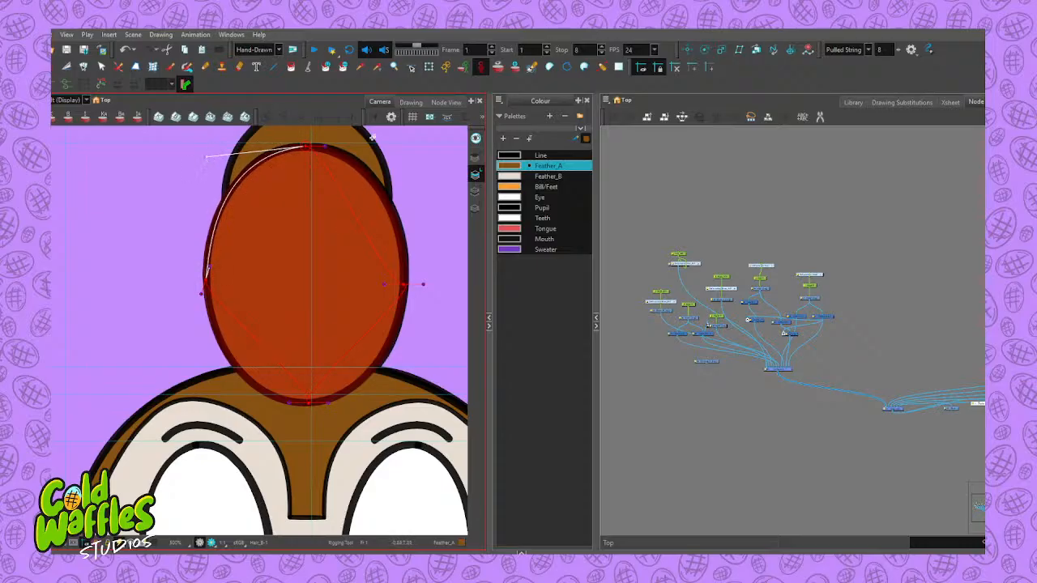
Curve the envelope's right-hand and lower segments to follow the ellipse's outline using their Bezier handles
{"action": "left_click_drag", "start_coordinate": [423, 283], "coordinate": [401, 163]}
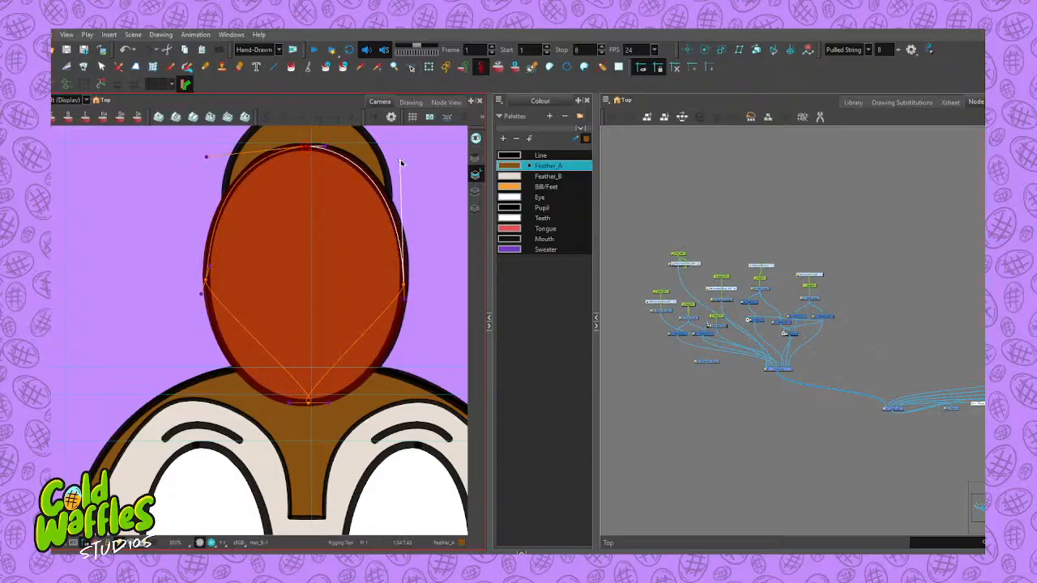
{"action": "left_click_drag", "start_coordinate": [324, 403], "coordinate": [391, 396]}
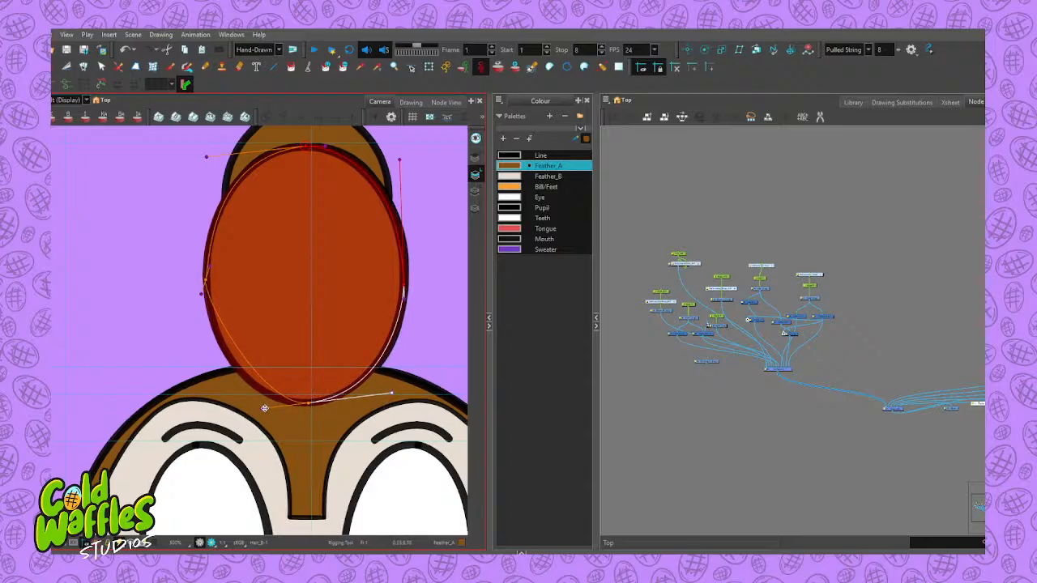
{"action": "left_click_drag", "start_coordinate": [262, 407], "coordinate": [230, 409]}
Fine-tune the envelope's points and handles all around the ellipse so that the curve sits centred on the outline
{"action": "left_click_drag", "start_coordinate": [204, 280], "coordinate": [205, 282]}
{"action": "left_click_drag", "start_coordinate": [206, 155], "coordinate": [198, 165]}
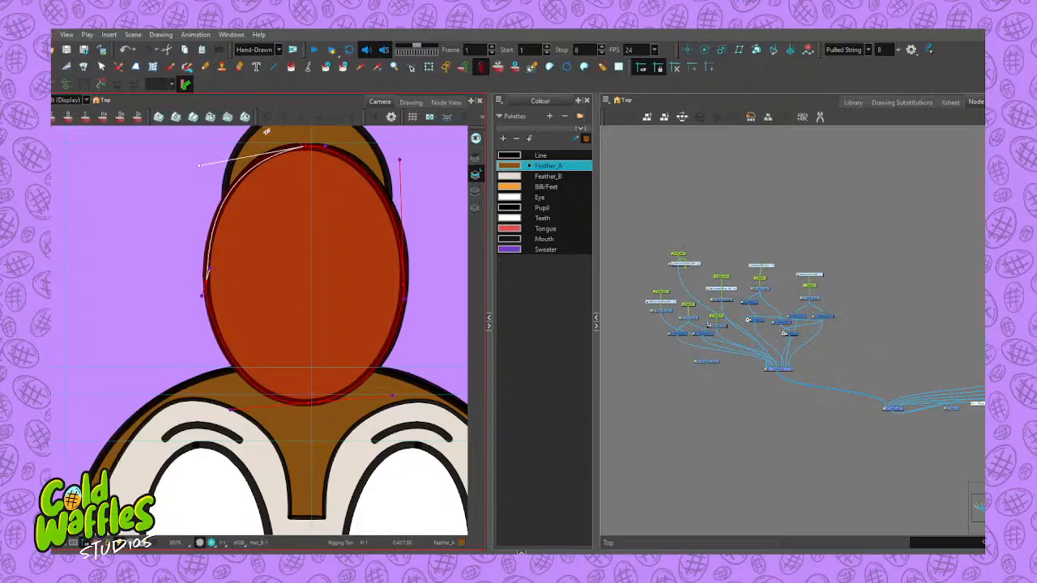
{"action": "left_click_drag", "start_coordinate": [198, 166], "coordinate": [203, 158]}
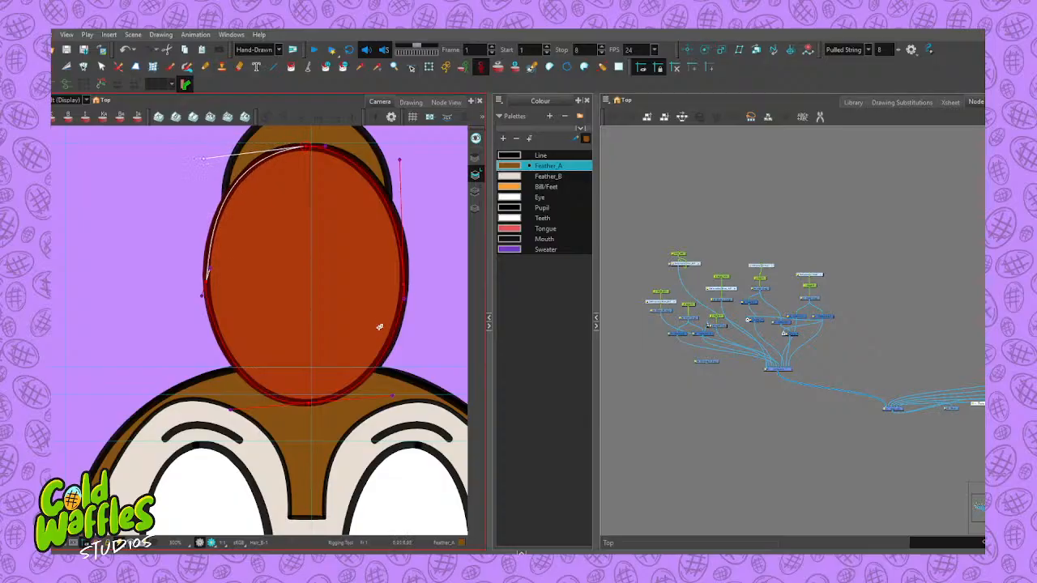
{"action": "left_click", "coordinate": [202, 298]}
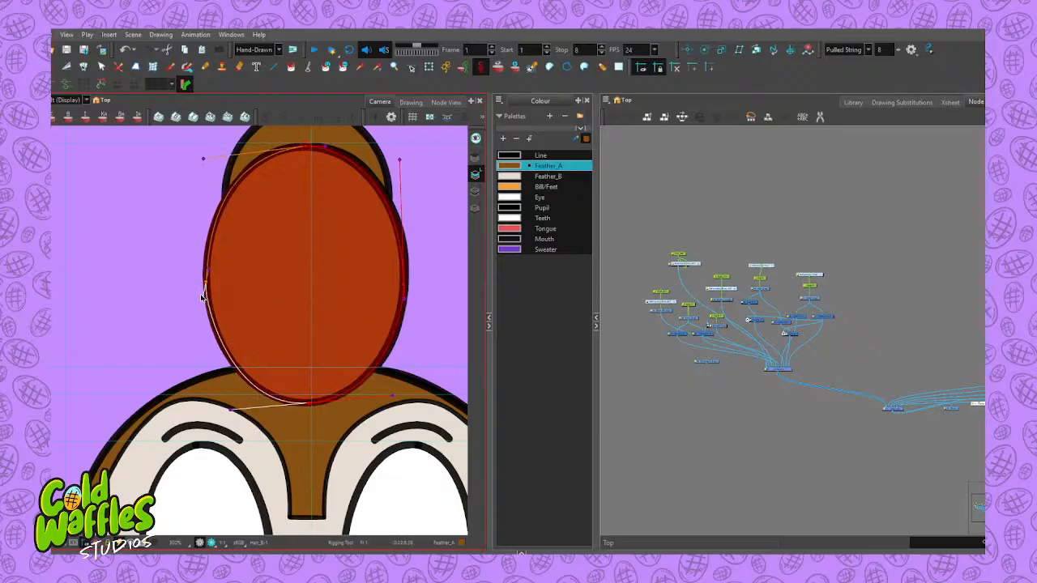
{"action": "left_click", "coordinate": [208, 268]}
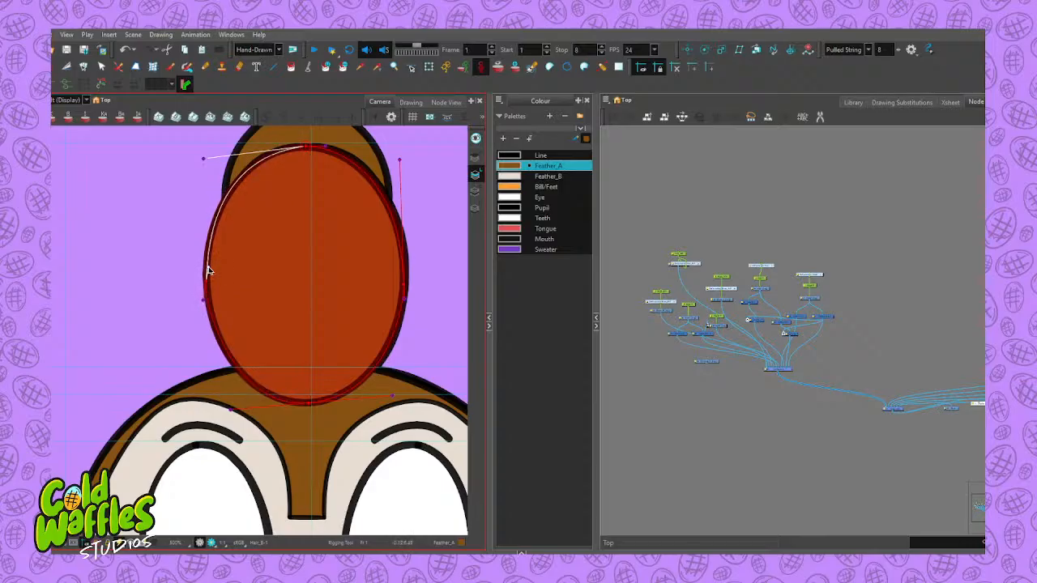
{"action": "left_click", "coordinate": [304, 148]}
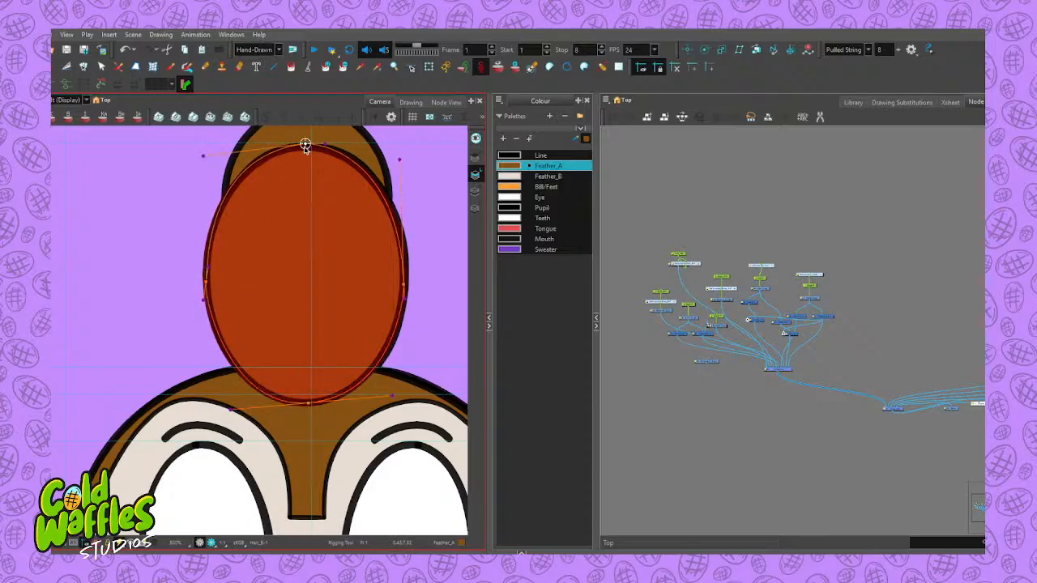
{"action": "left_click_drag", "start_coordinate": [402, 162], "coordinate": [406, 177]}
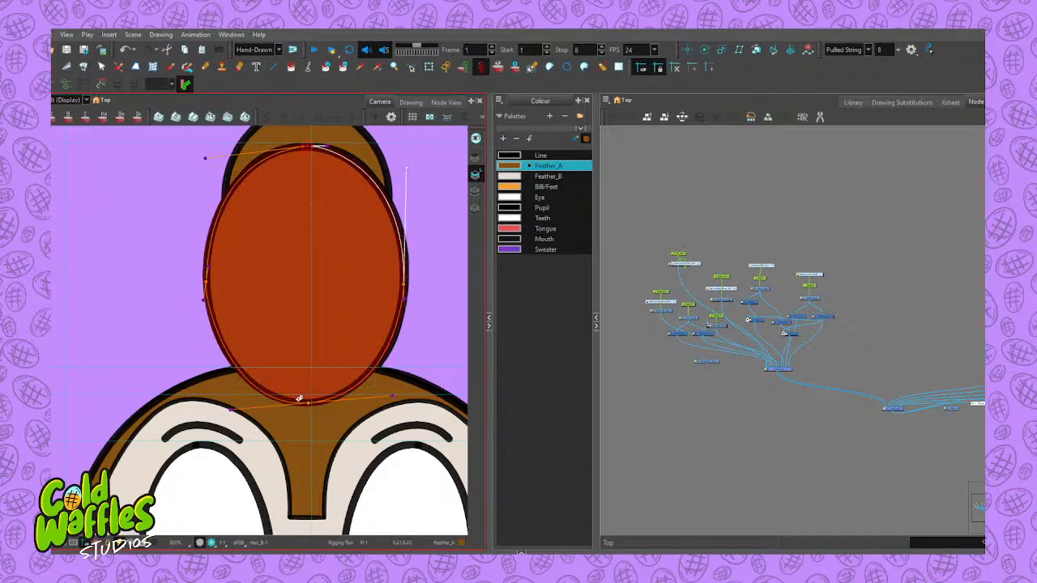
{"action": "left_click_drag", "start_coordinate": [308, 403], "coordinate": [308, 403]}
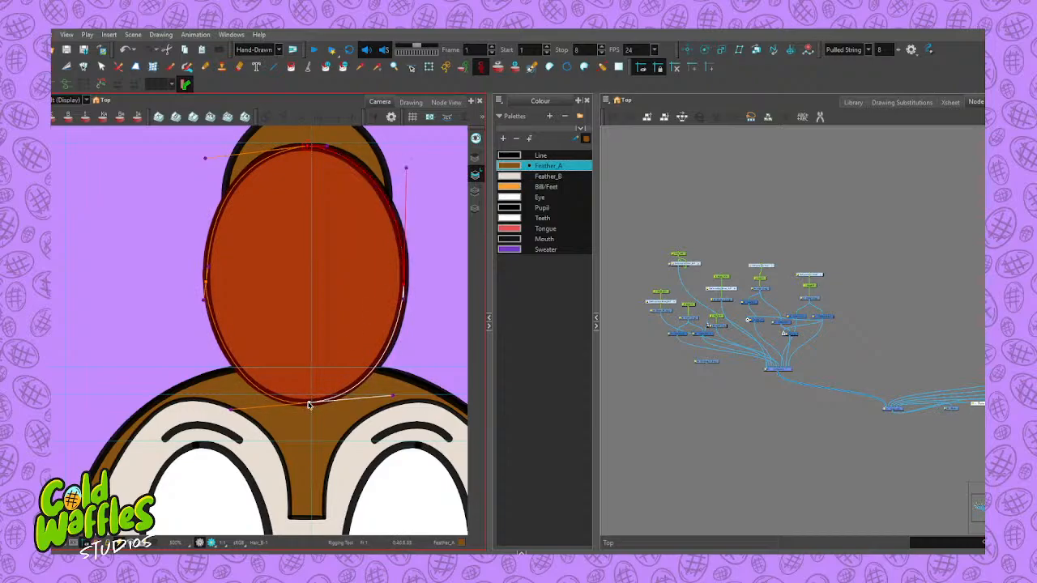
{"action": "left_click_drag", "start_coordinate": [203, 300], "coordinate": [204, 301]}
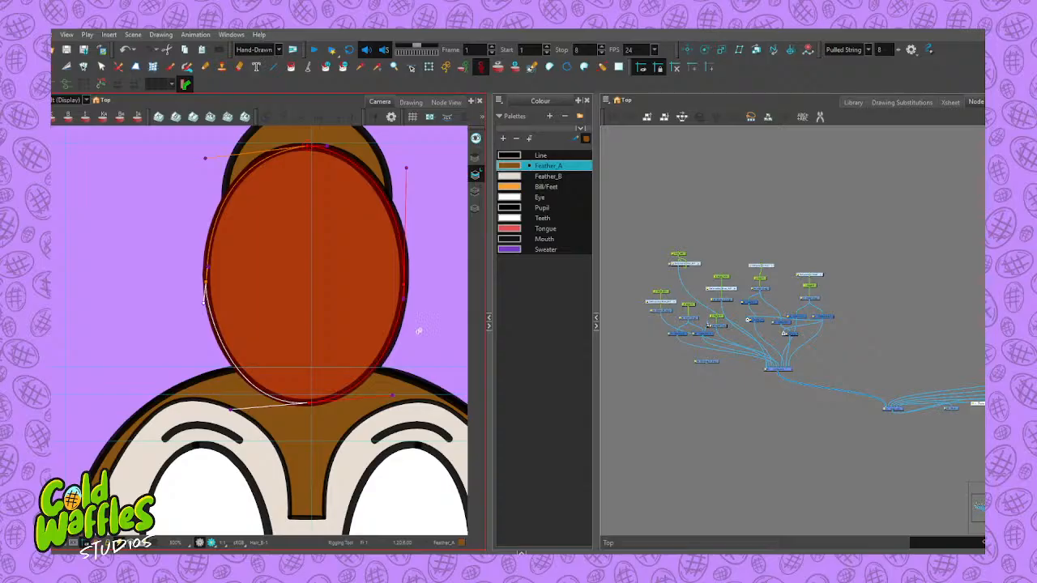
Arrange Hair_B's peg and deformation group in a tidy vertical stack above the drawing node
{"action": "scroll", "coordinate": [354, 216], "scroll_direction": "down", "scroll_amount": 1}
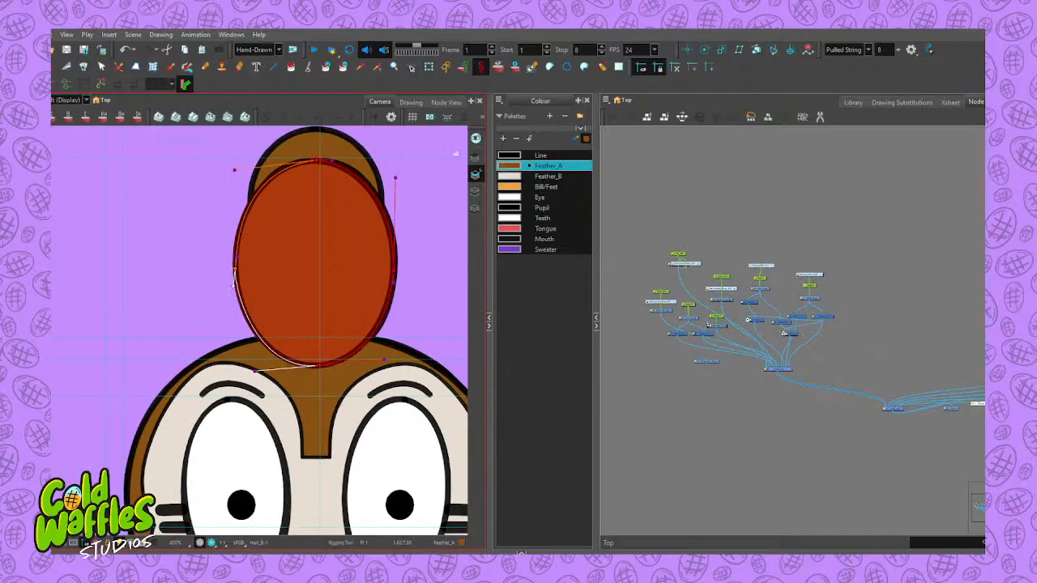
{"action": "left_click", "coordinate": [676, 195]}
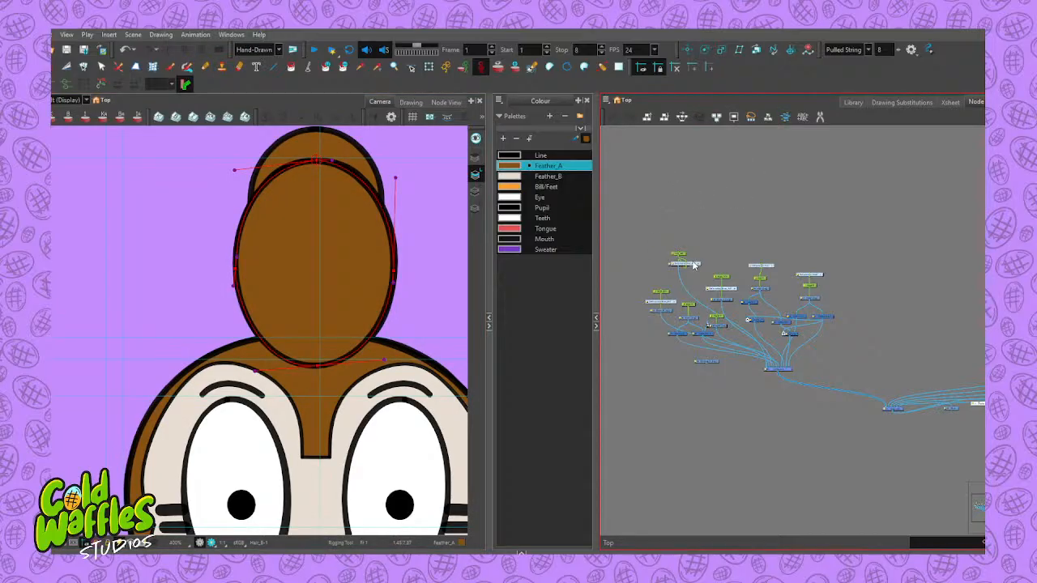
{"action": "mouse_move", "coordinate": [680, 254]}
{"action": "left_mouse_down"}
{"action": "mouse_move", "coordinate": [681, 224]}
{"action": "mouse_move", "coordinate": [683, 259]}
{"action": "mouse_move", "coordinate": [683, 242]}
{"action": "left_mouse_up"}
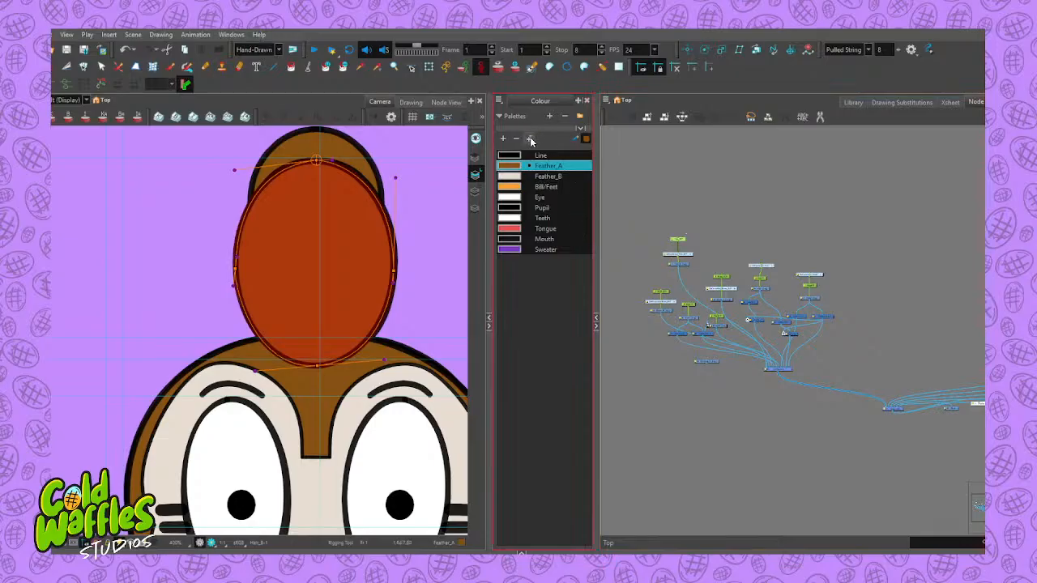
{"action": "scroll", "coordinate": [795, 373], "scroll_direction": "up", "scroll_amount": 5}
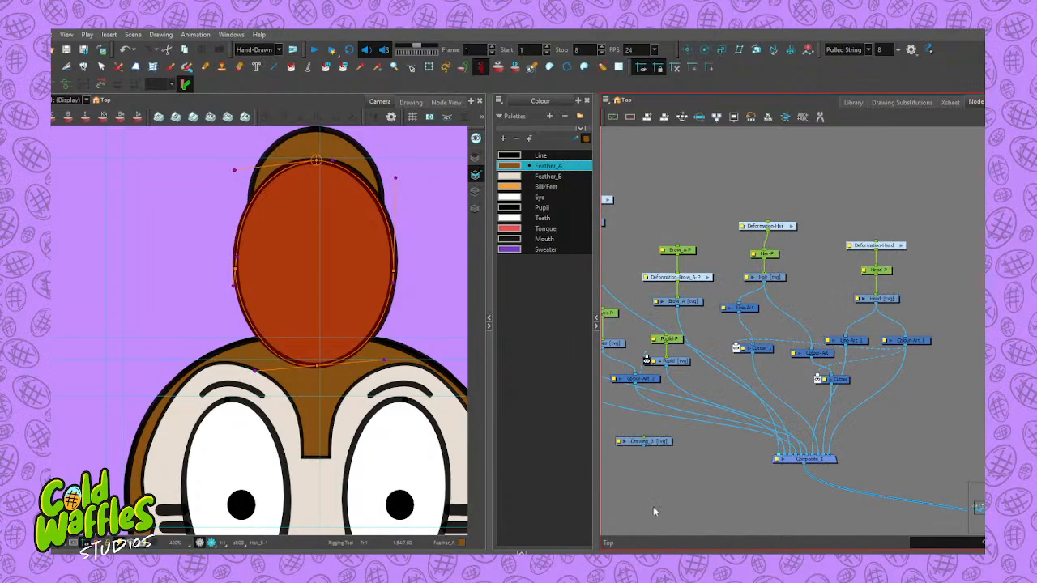
{"action": "scroll", "coordinate": [794, 375], "scroll_direction": "down", "scroll_amount": 5}
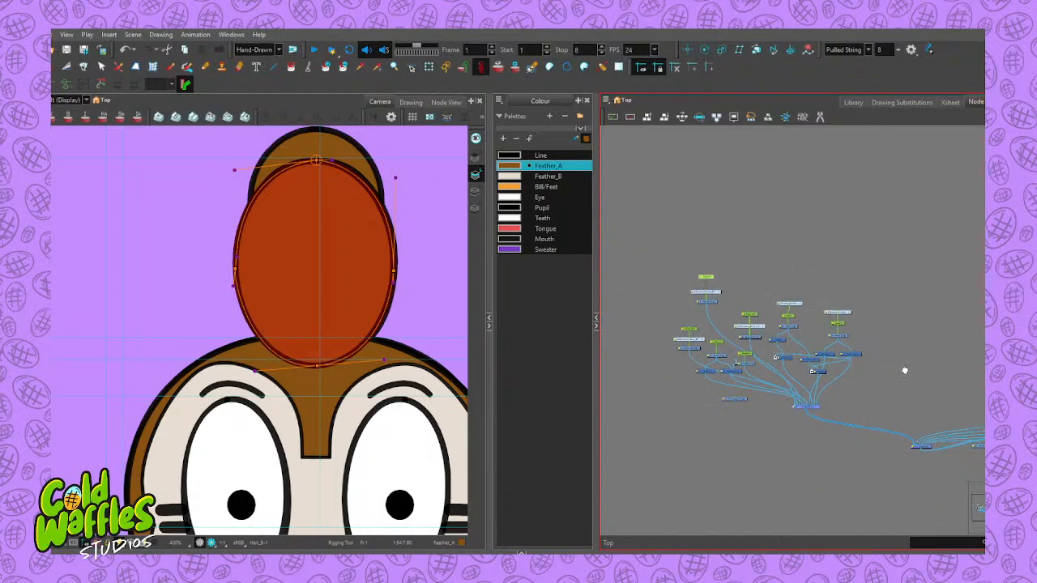
{"action": "left_click_drag", "start_coordinate": [902, 370], "coordinate": [713, 246]}
{"action": "scroll", "coordinate": [880, 291], "scroll_direction": "up", "scroll_amount": 4}
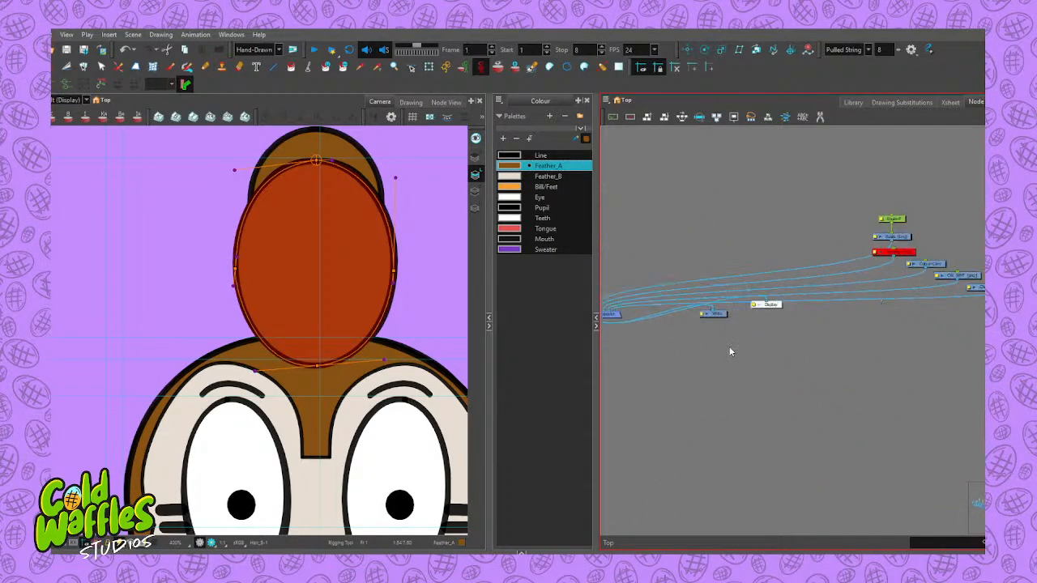
Disable the Colour-Card node to remove the purple background behind the character
{"action": "left_click_drag", "start_coordinate": [921, 321], "coordinate": [832, 356]}
{"action": "left_click", "coordinate": [851, 301]}
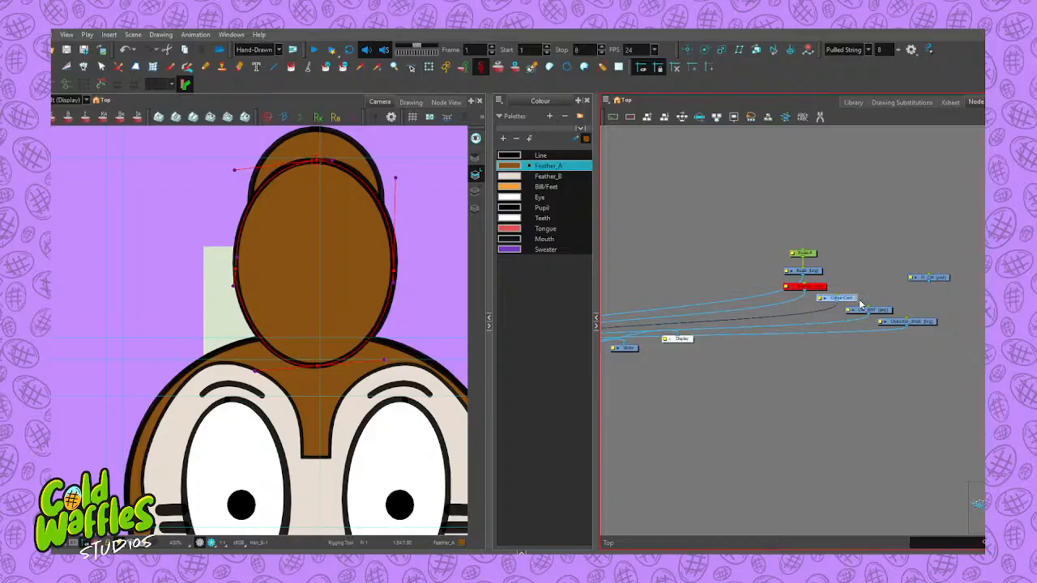
{"action": "key", "text": "d"}
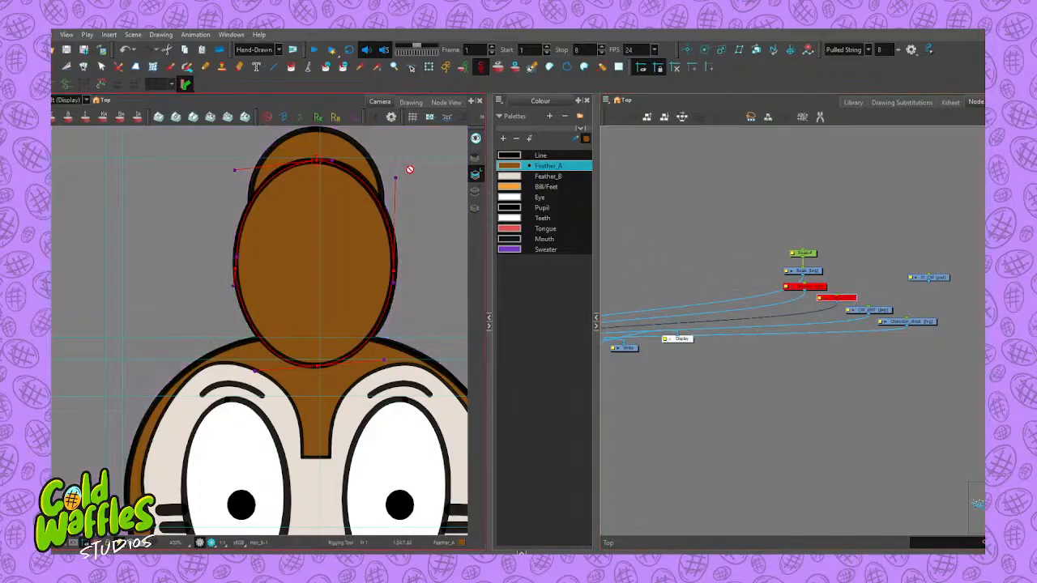
{"action": "scroll", "coordinate": [395, 243], "scroll_direction": "down", "scroll_amount": 1}
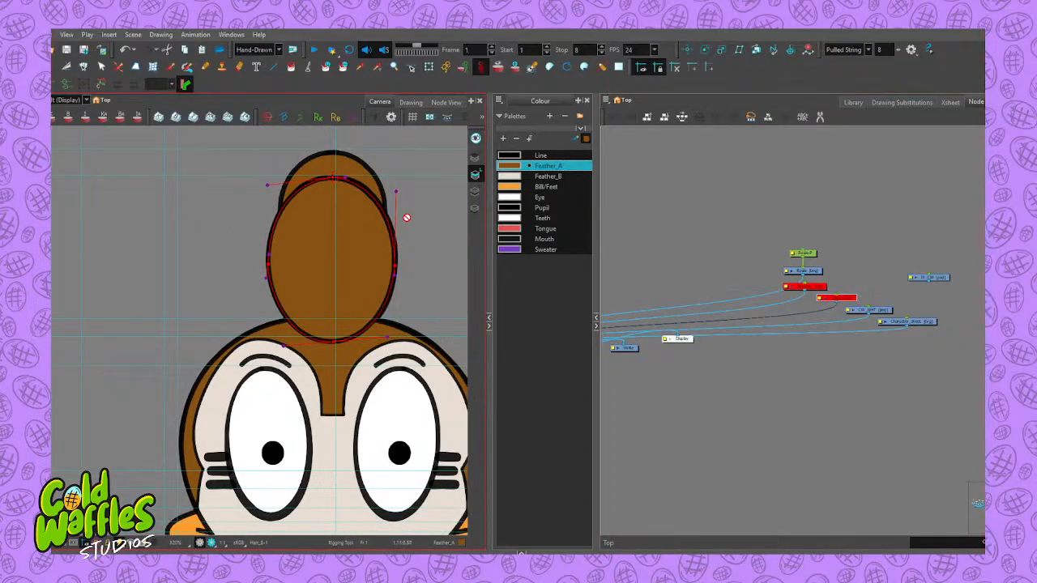
{"action": "scroll", "coordinate": [401, 247], "scroll_direction": "down", "scroll_amount": 1}
{"action": "key", "text": "1"}
{"action": "key", "text": "2"}
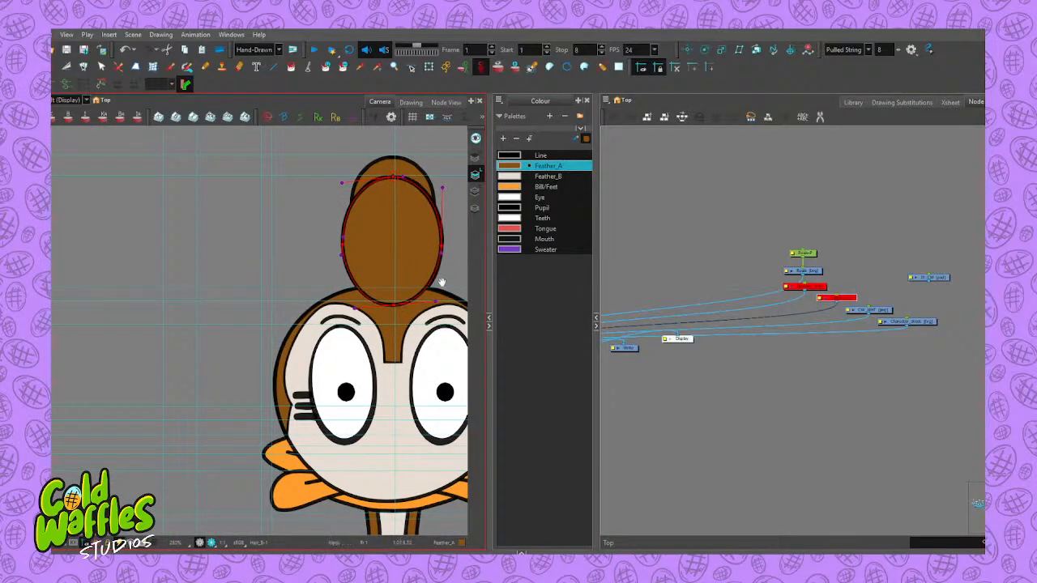
{"action": "left_click_drag", "start_coordinate": [441, 282], "coordinate": [362, 252]}
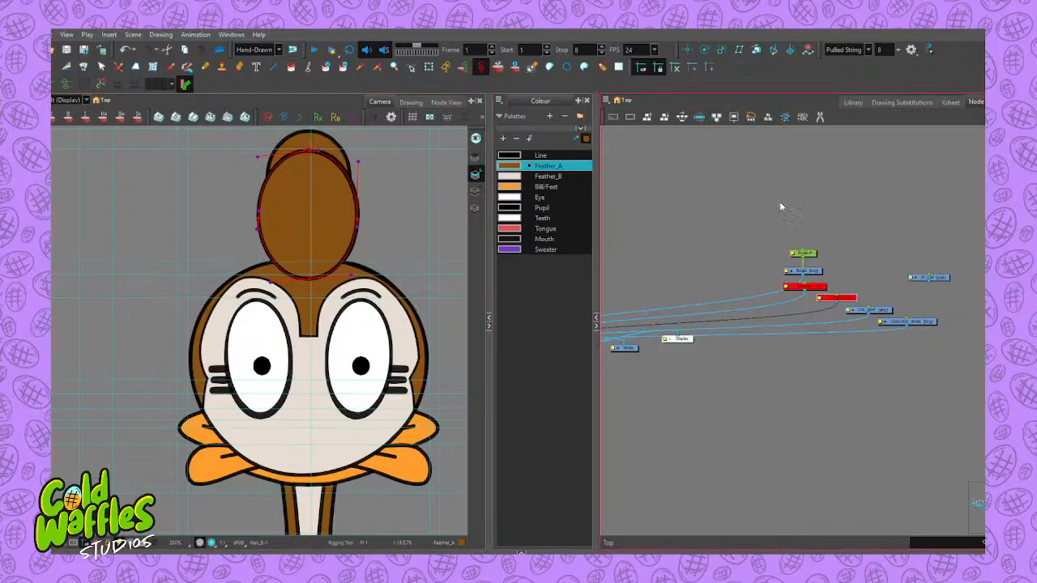
Examine the head's node network, checking the pegs and deformation groups above the Hair and Hair_B drawings
{"action": "mouse_move", "coordinate": [646, 219]}
{"action": "left_mouse_down"}
{"action": "mouse_move", "coordinate": [741, 222]}
{"action": "mouse_move", "coordinate": [819, 253]}
{"action": "left_mouse_up"}
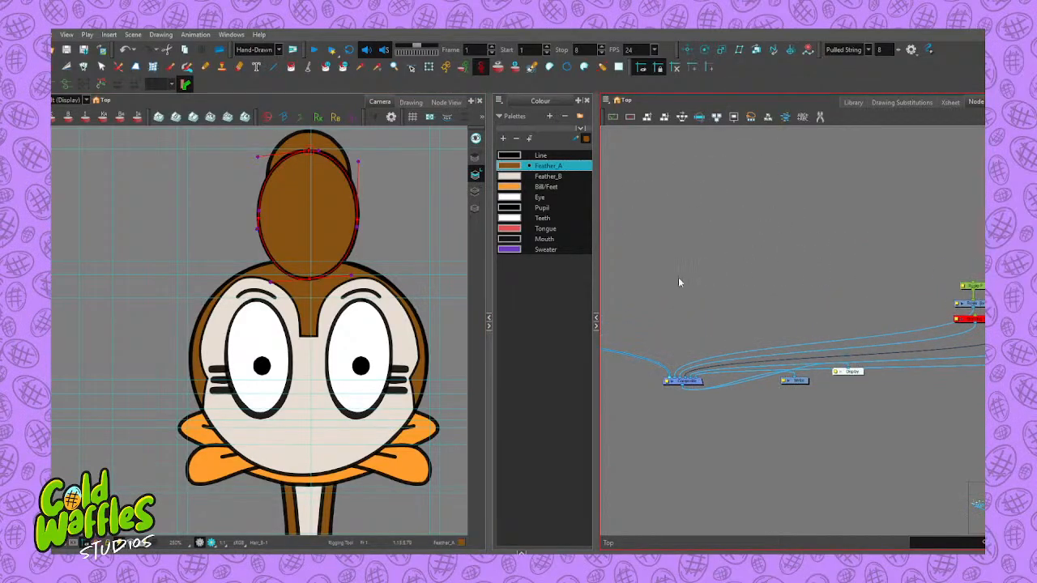
{"action": "mouse_move", "coordinate": [646, 277]}
{"action": "left_mouse_down"}
{"action": "mouse_move", "coordinate": [696, 251]}
{"action": "mouse_move", "coordinate": [796, 273]}
{"action": "mouse_move", "coordinate": [694, 283]}
{"action": "mouse_move", "coordinate": [755, 315]}
{"action": "mouse_move", "coordinate": [756, 345]}
{"action": "left_mouse_up"}
{"action": "scroll", "coordinate": [676, 232], "scroll_direction": "up", "scroll_amount": 1}
{"action": "scroll", "coordinate": [676, 216], "scroll_direction": "down", "scroll_amount": 3}
{"action": "scroll", "coordinate": [676, 212], "scroll_direction": "down", "scroll_amount": 1}
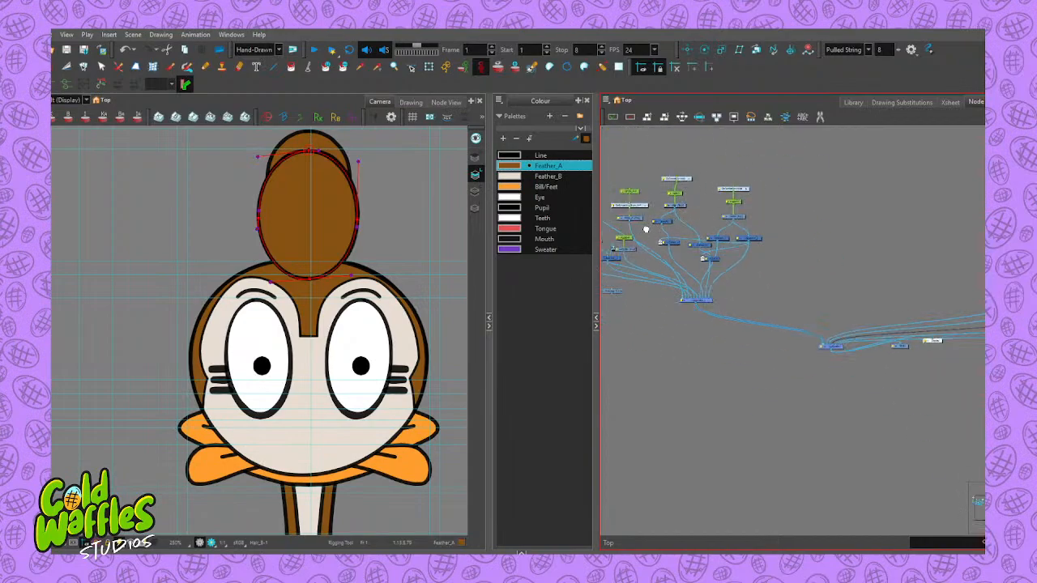
{"action": "left_click_drag", "start_coordinate": [644, 234], "coordinate": [739, 267]}
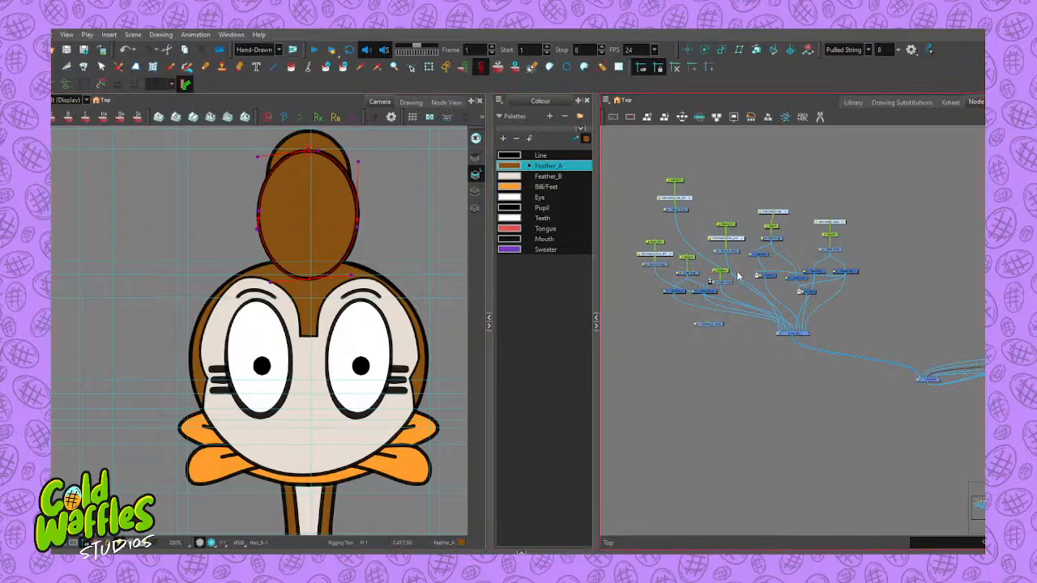
{"action": "scroll", "coordinate": [736, 265], "scroll_direction": "up", "scroll_amount": 2}
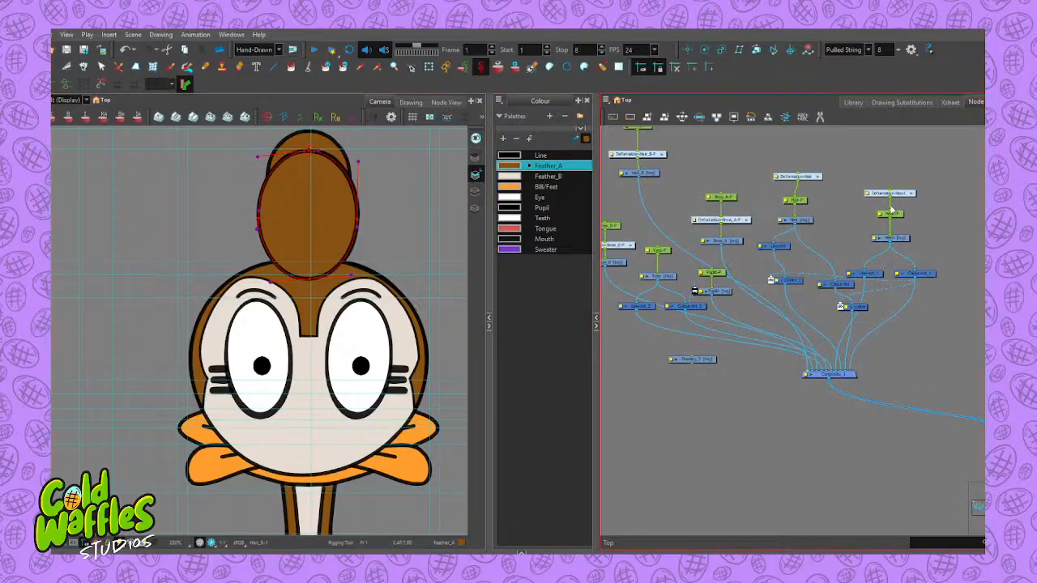
{"action": "left_click", "coordinate": [800, 207]}
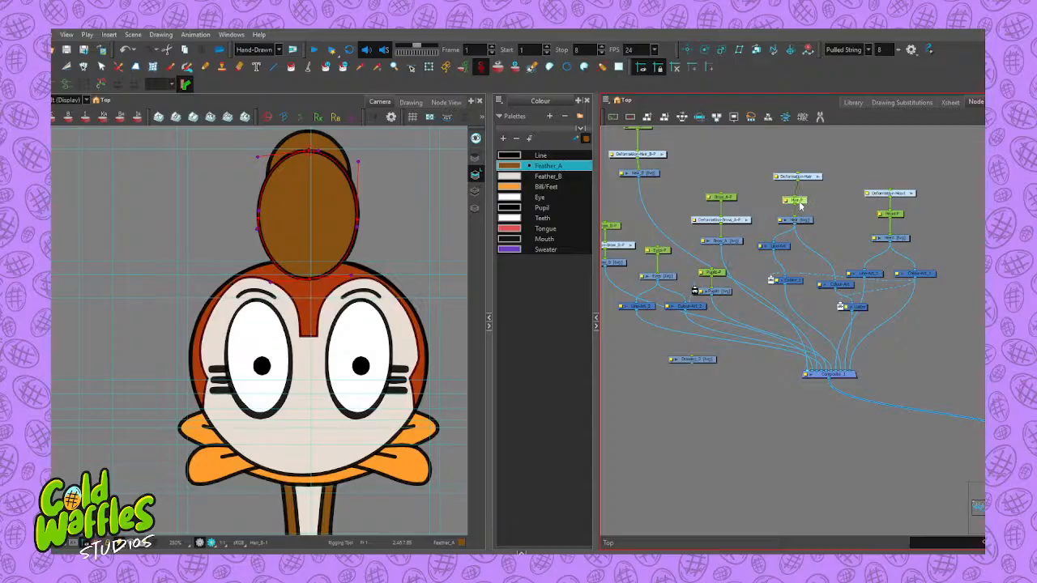
{"action": "left_click", "coordinate": [799, 221]}
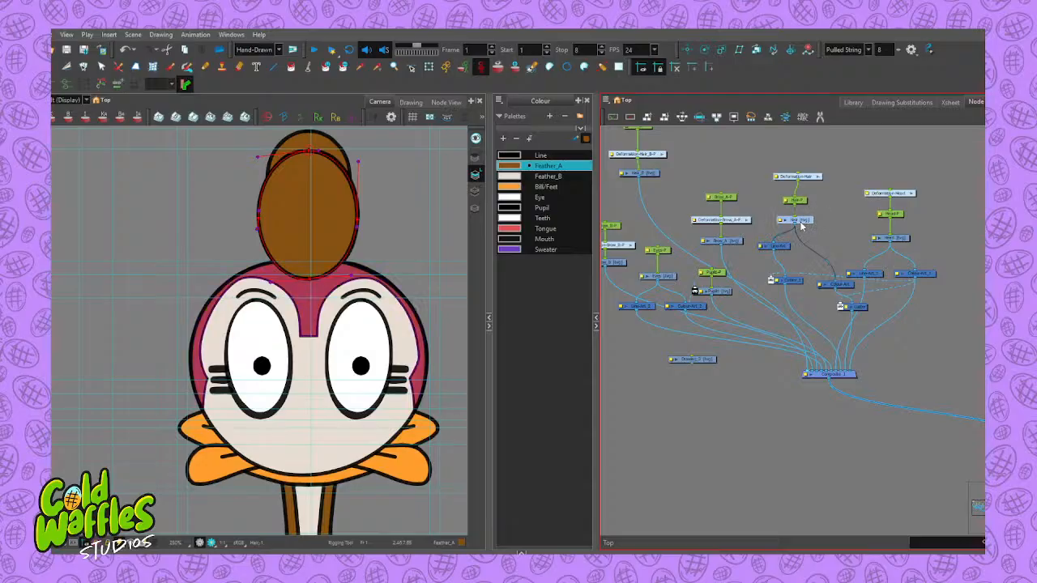
{"action": "key", "text": "alt+s"}
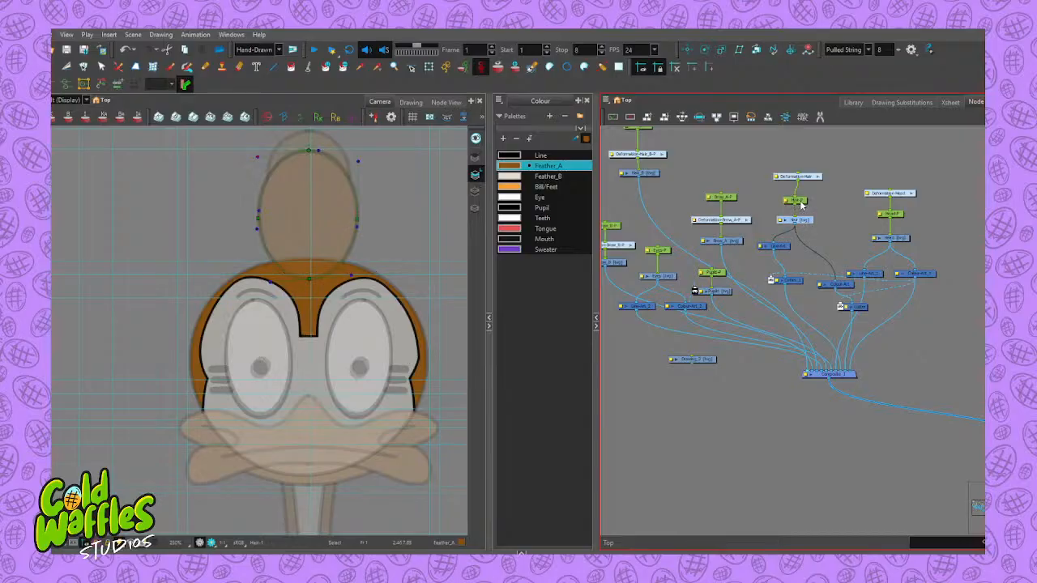
{"action": "left_click", "coordinate": [799, 201]}
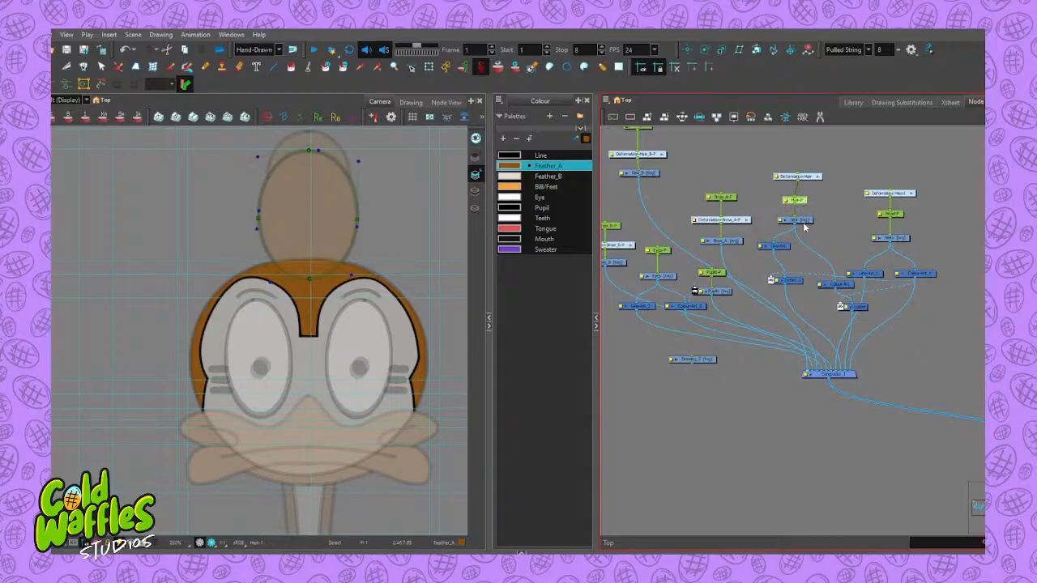
{"action": "scroll", "coordinate": [801, 203], "scroll_direction": "up", "scroll_amount": 5}
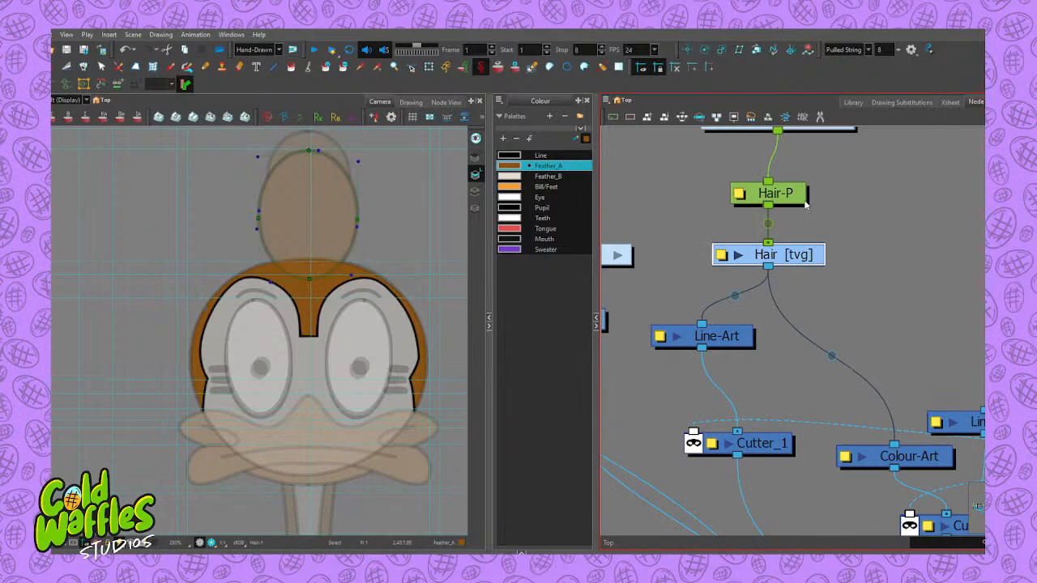
{"action": "scroll", "coordinate": [807, 204], "scroll_direction": "down", "scroll_amount": 6}
{"action": "scroll", "coordinate": [710, 154], "scroll_direction": "up", "scroll_amount": 4}
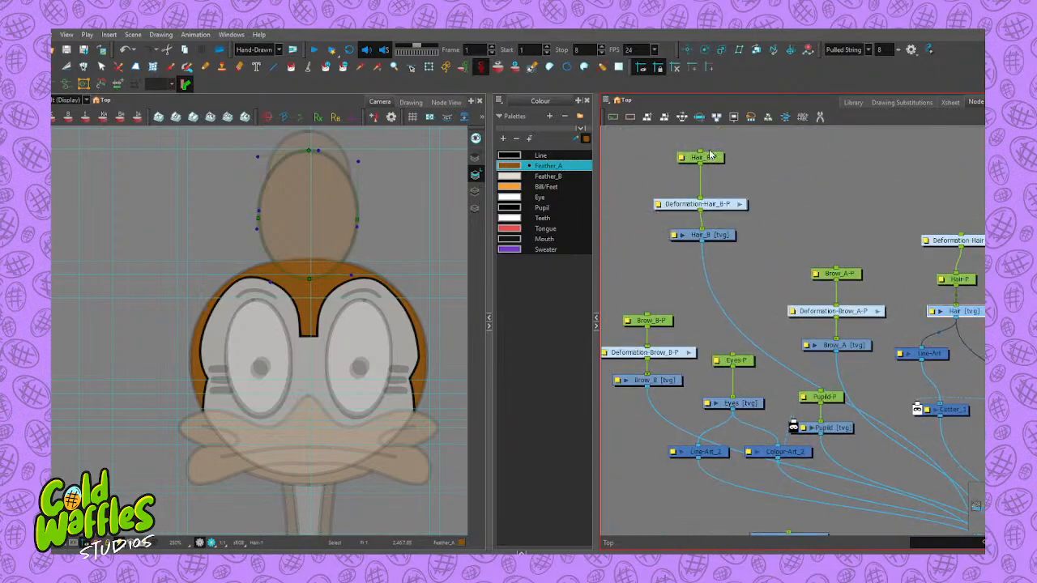
{"action": "scroll", "coordinate": [732, 288], "scroll_direction": "down", "scroll_amount": 2}
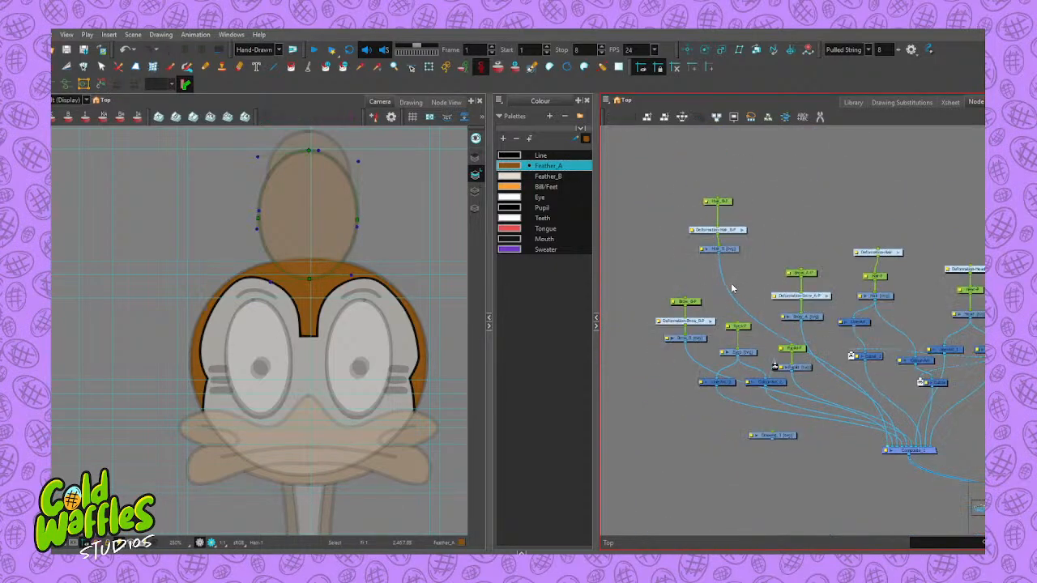
{"action": "scroll", "coordinate": [731, 288], "scroll_direction": "down", "scroll_amount": 1}
Duplicate the unconnected drawing node, place the copy beside Line-Art_2, and raise the Hair_B chain to make room
{"action": "left_click", "coordinate": [755, 415]}
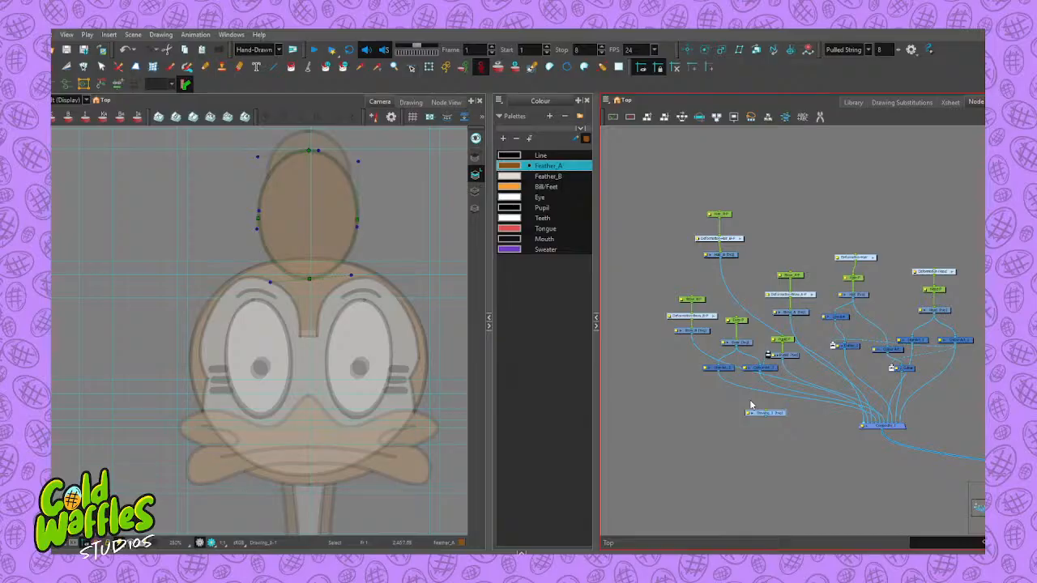
{"action": "key", "text": "ctrl+v"}
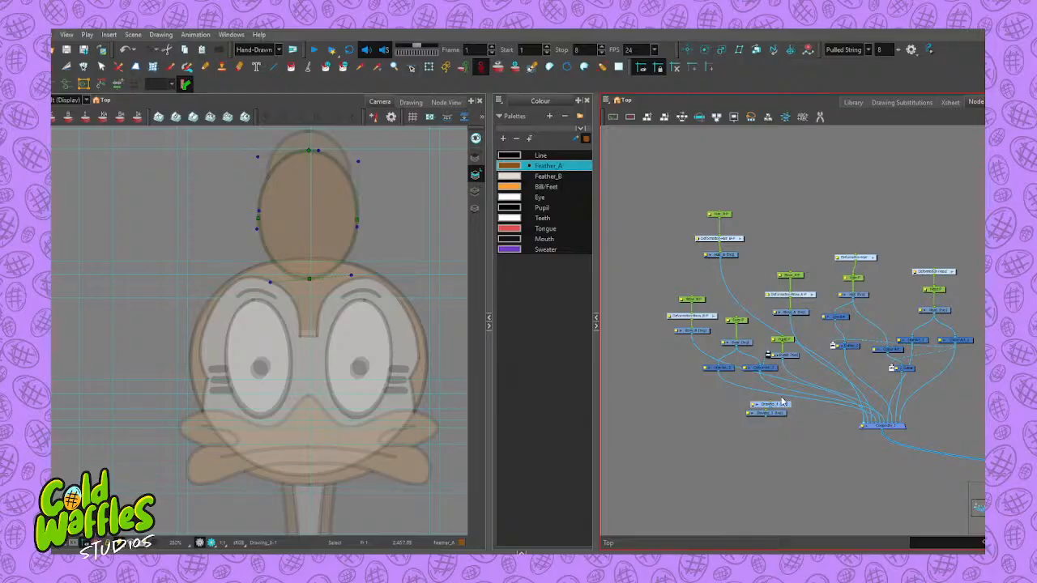
{"action": "left_click_drag", "start_coordinate": [784, 401], "coordinate": [674, 264]}
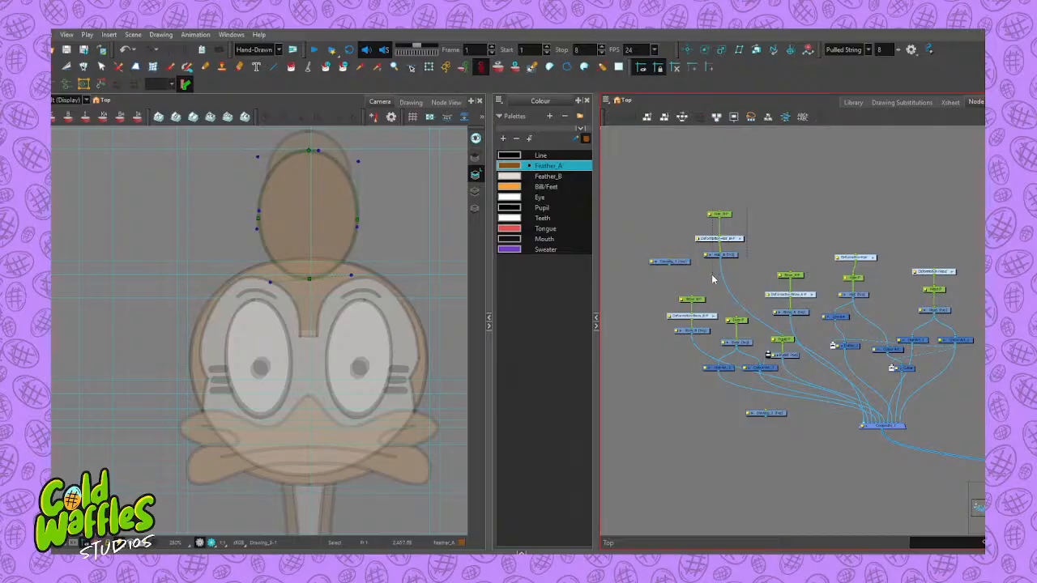
{"action": "mouse_move", "coordinate": [737, 258]}
{"action": "left_mouse_down"}
{"action": "mouse_move", "coordinate": [805, 214]}
{"action": "mouse_move", "coordinate": [798, 255]}
{"action": "mouse_move", "coordinate": [735, 268]}
{"action": "mouse_move", "coordinate": [732, 246]}
{"action": "left_mouse_up"}
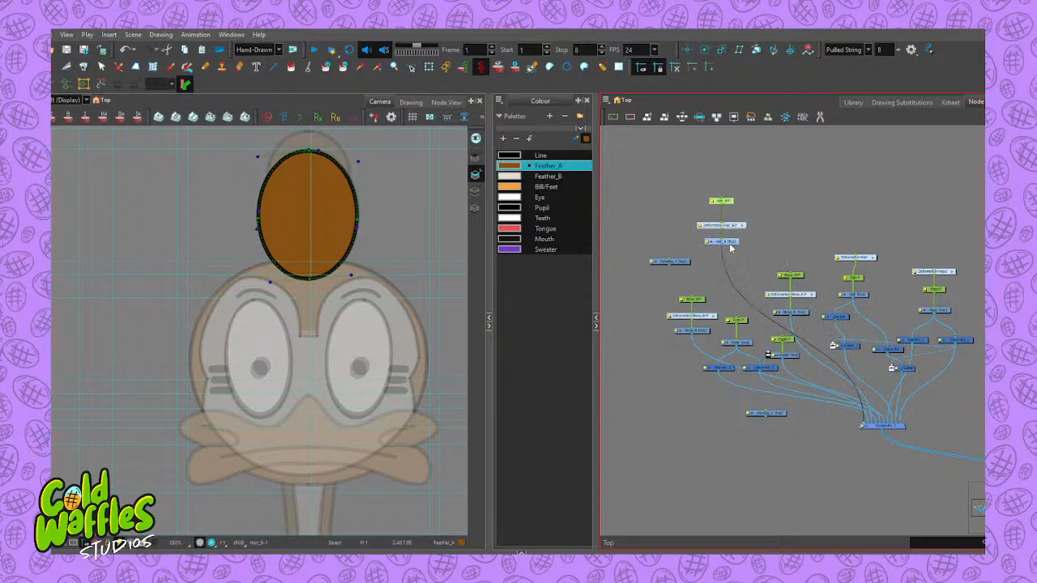
{"action": "mouse_move", "coordinate": [677, 273]}
{"action": "left_mouse_down"}
{"action": "mouse_move", "coordinate": [666, 304]}
{"action": "mouse_move", "coordinate": [687, 398]}
{"action": "mouse_move", "coordinate": [657, 376]}
{"action": "left_mouse_up"}
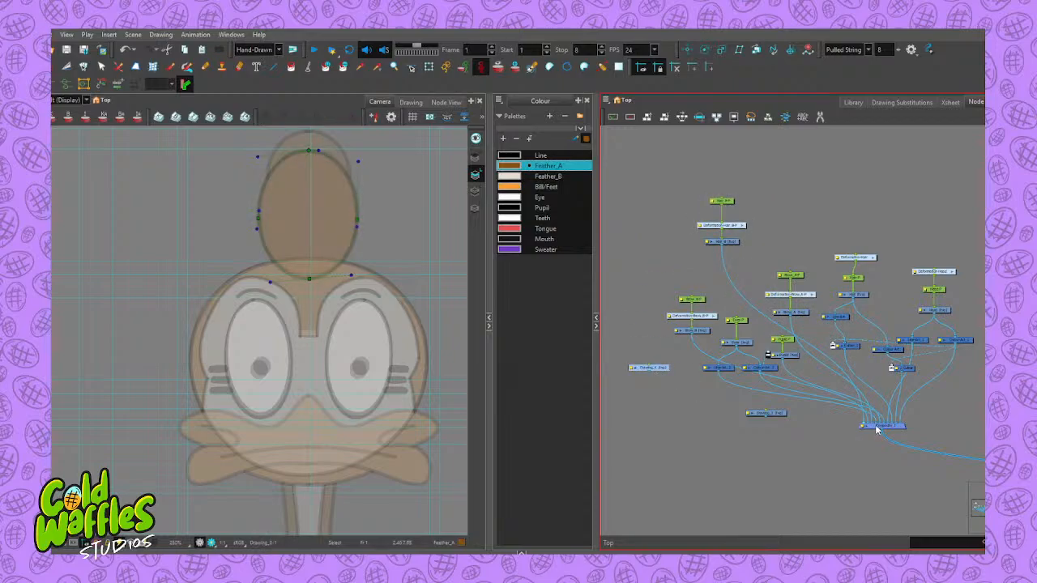
Spread out the head network by lowering its composite, parking the spare drawing node above Brow_A, and nudging the Hair_B drawing node
{"action": "left_click_drag", "start_coordinate": [892, 431], "coordinate": [884, 464]}
{"action": "left_click_drag", "start_coordinate": [774, 415], "coordinate": [762, 415]}
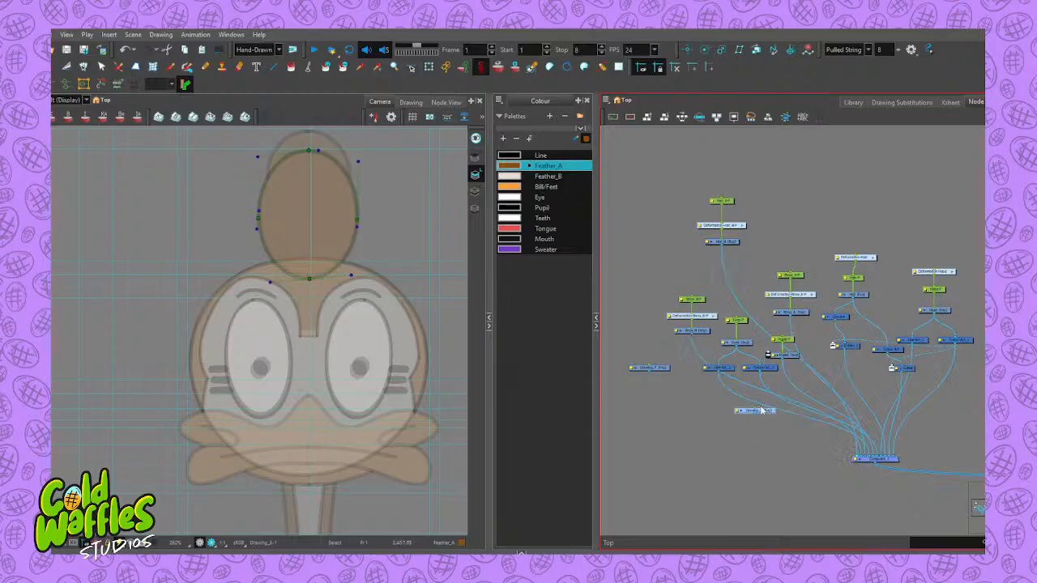
{"action": "left_click_drag", "start_coordinate": [761, 411], "coordinate": [808, 197]}
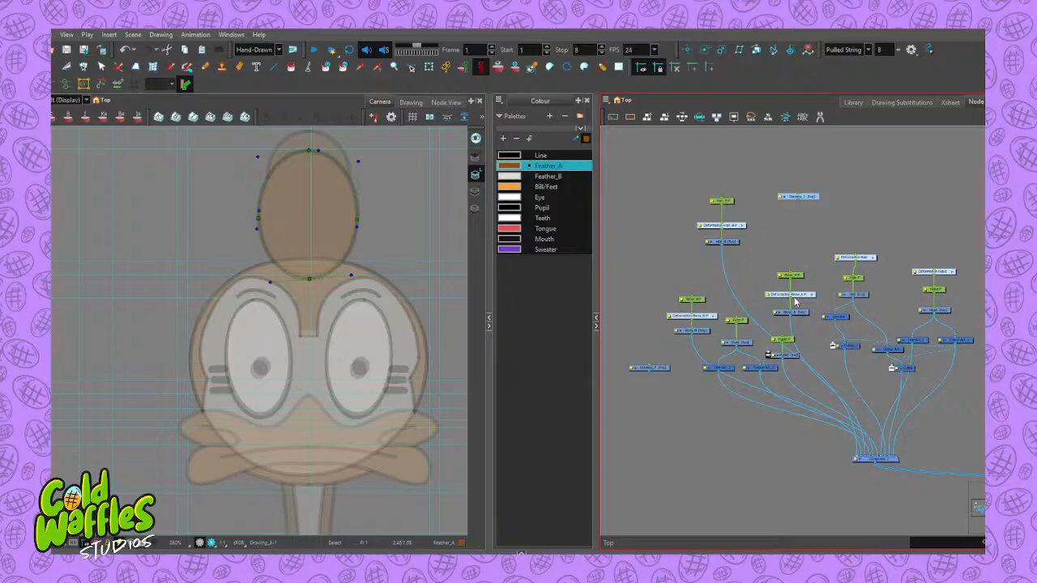
{"action": "mouse_move", "coordinate": [731, 242]}
{"action": "left_mouse_down"}
{"action": "mouse_move", "coordinate": [756, 235]}
{"action": "mouse_move", "coordinate": [721, 252]}
{"action": "left_mouse_up"}
Connect the duplicated drawing node to the head composite's leftmost port and rename it Hair_C
{"action": "left_click", "coordinate": [651, 374]}
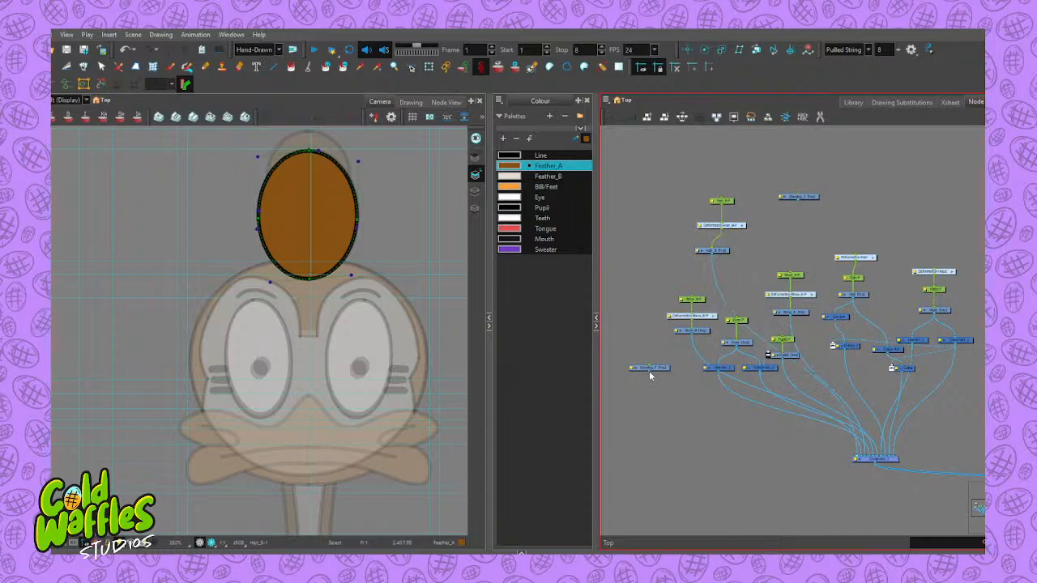
{"action": "left_click_drag", "start_coordinate": [726, 443], "coordinate": [858, 457]}
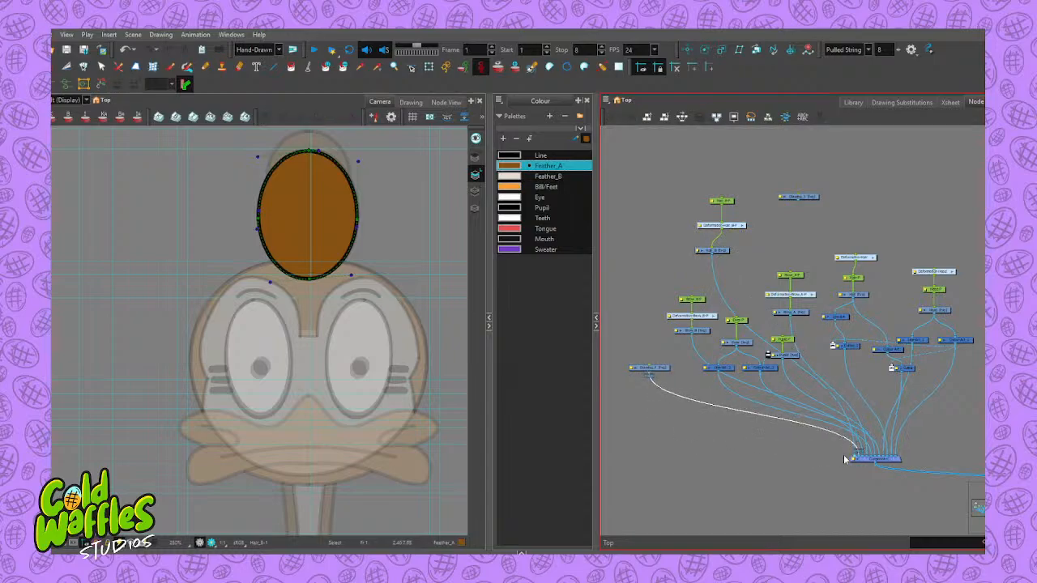
{"action": "left_click", "coordinate": [639, 375]}
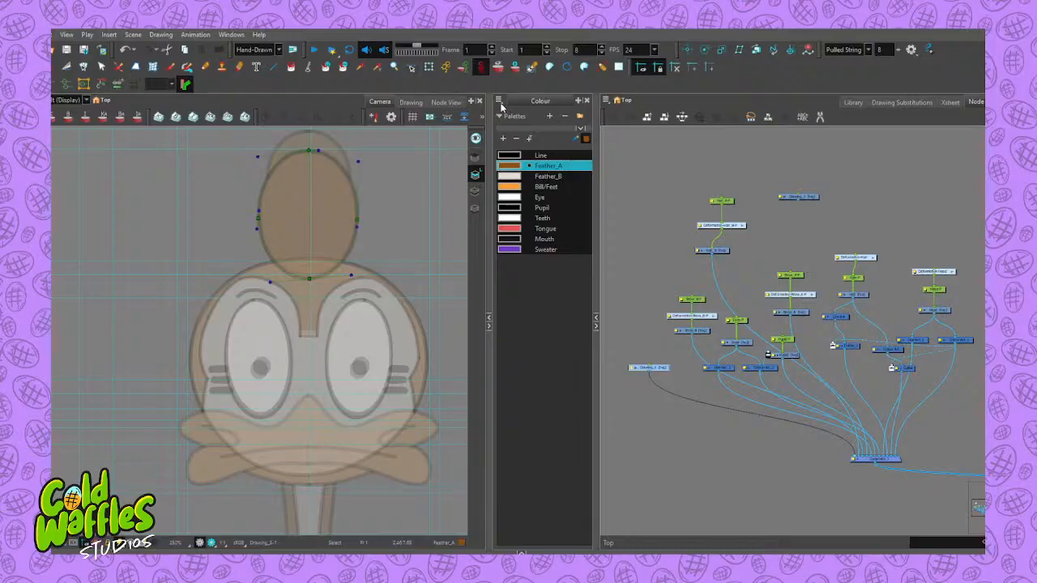
{"action": "key", "text": "Return"}
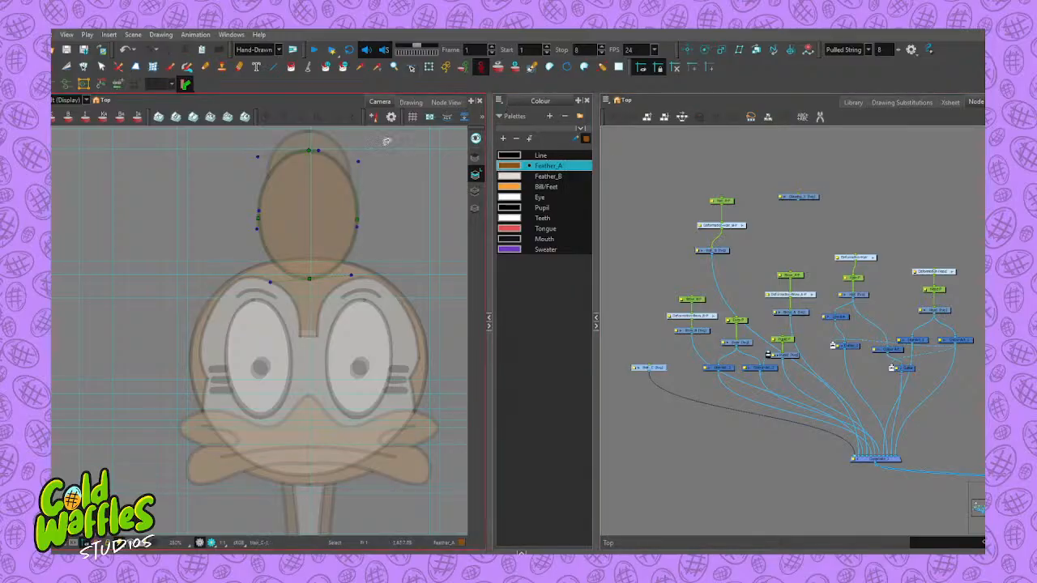
Draw an ellipse in the Line colour on Hair_C over the rear hair tuft
{"action": "left_click", "coordinate": [567, 68]}
{"action": "left_click", "coordinate": [536, 155]}
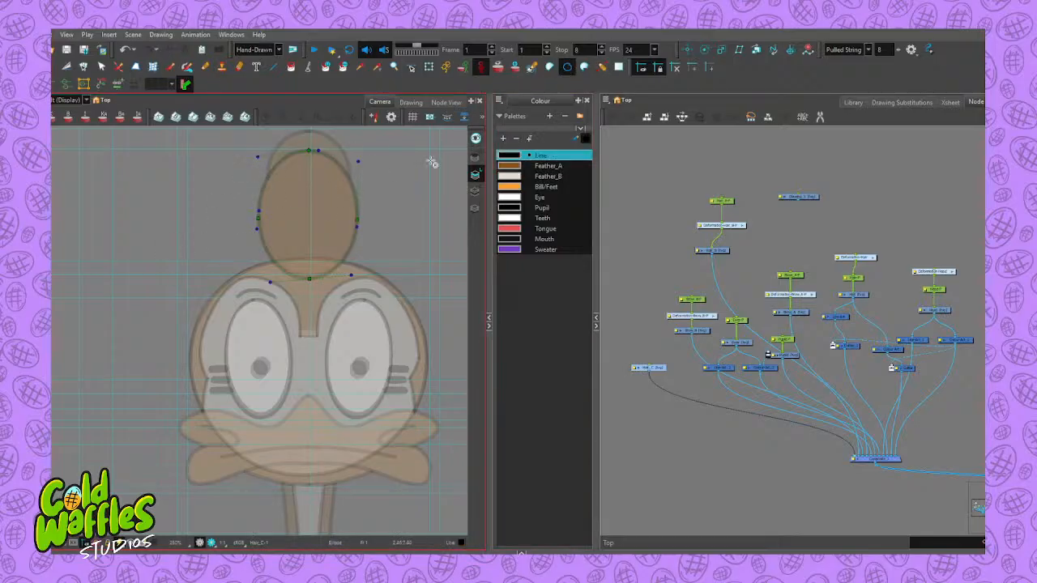
{"action": "left_click_drag", "start_coordinate": [288, 191], "coordinate": [313, 262]}
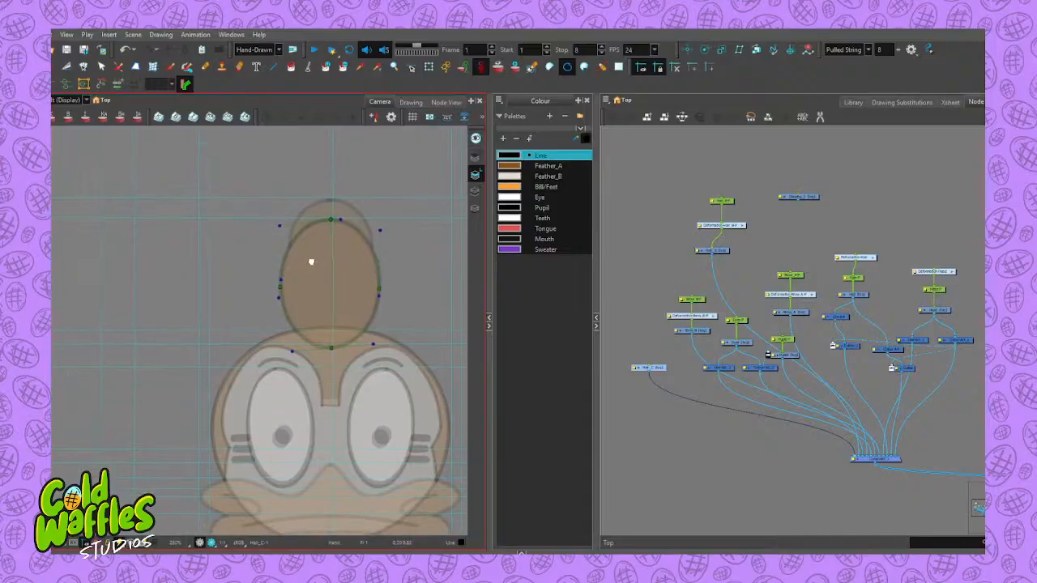
{"action": "scroll", "coordinate": [336, 223], "scroll_direction": "up", "scroll_amount": 2}
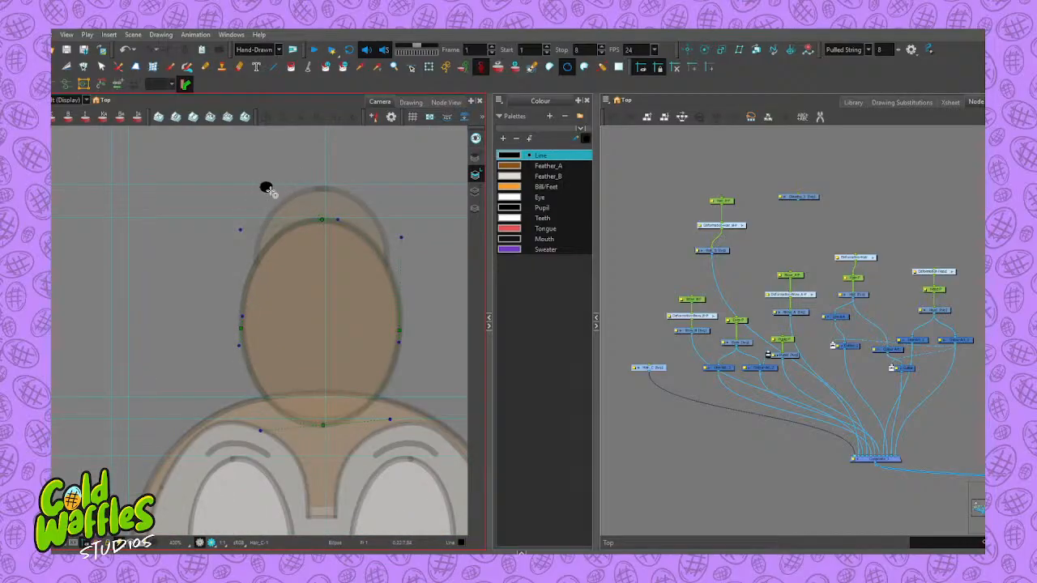
{"action": "left_click_drag", "start_coordinate": [263, 188], "coordinate": [384, 340]}
Widen the Hair_C ellipse on both sides to match the width of the rear hair tuft
{"action": "key", "text": "alt+s"}
{"action": "mouse_move", "coordinate": [355, 169]}
{"action": "left_mouse_down"}
{"action": "mouse_move", "coordinate": [263, 227]}
{"action": "mouse_move", "coordinate": [350, 357]}
{"action": "mouse_move", "coordinate": [375, 247]}
{"action": "mouse_move", "coordinate": [335, 207]}
{"action": "left_mouse_up"}
{"action": "scroll", "coordinate": [357, 170], "scroll_direction": "up", "scroll_amount": 1}
{"action": "scroll", "coordinate": [333, 194], "scroll_direction": "up", "scroll_amount": 1}
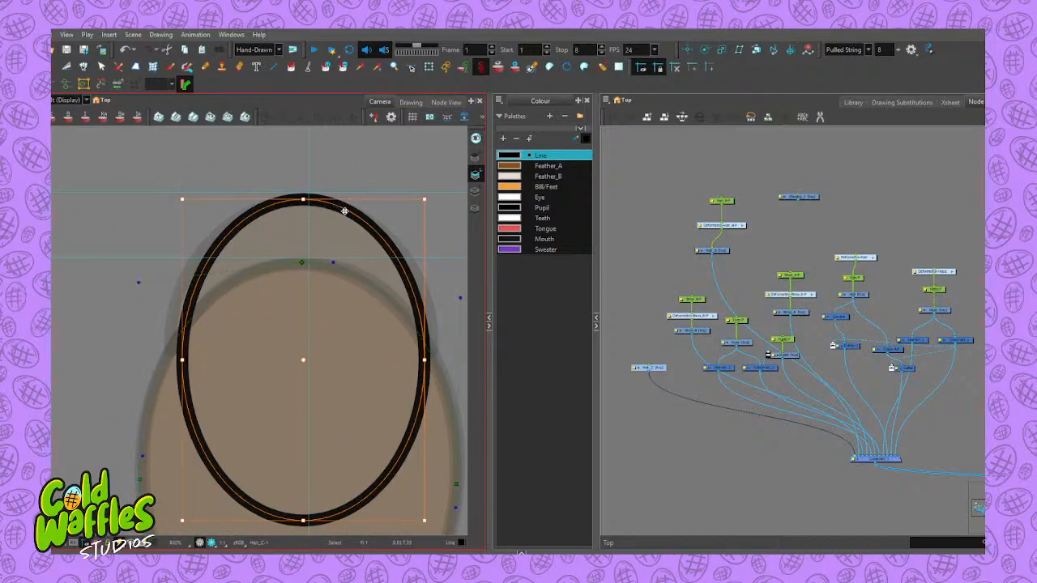
{"action": "left_click_drag", "start_coordinate": [425, 359], "coordinate": [436, 360]}
{"action": "left_click_drag", "start_coordinate": [181, 360], "coordinate": [166, 358]}
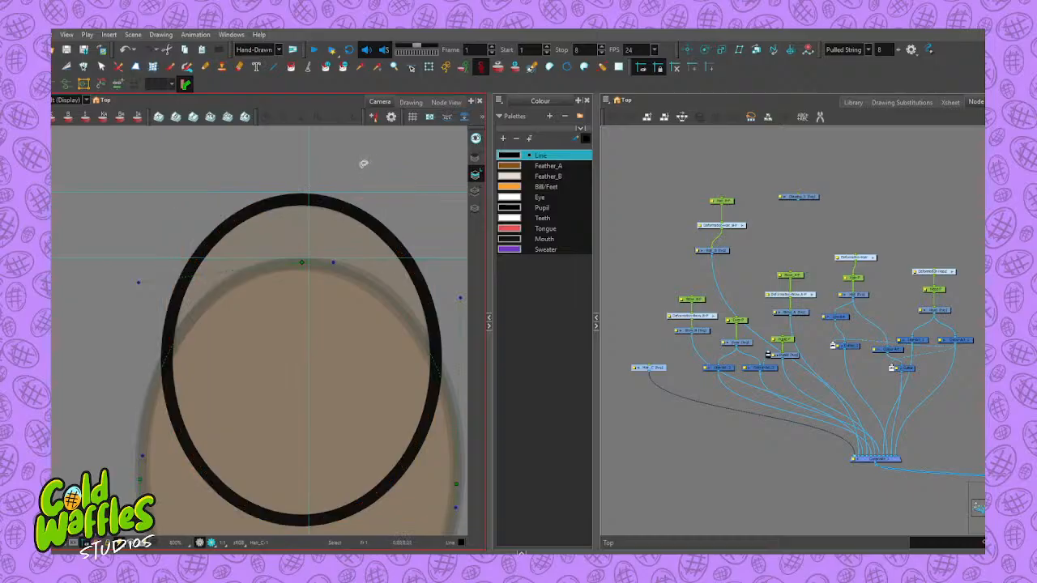
Stretch the Hair_C ellipse downward until its lower edge reaches the top of the head
{"action": "scroll", "coordinate": [365, 163], "scroll_direction": "down", "scroll_amount": 2}
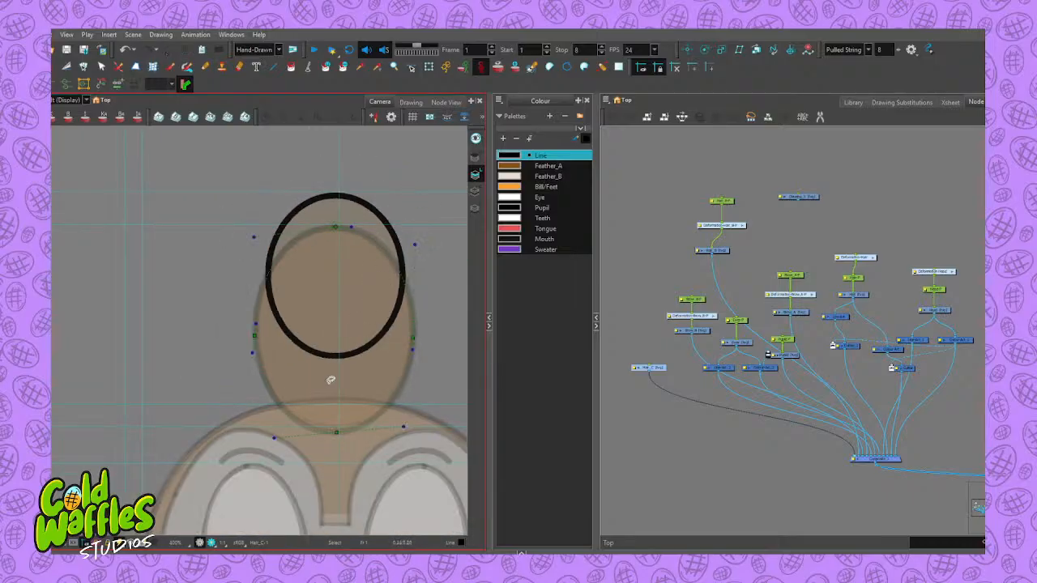
{"action": "scroll", "coordinate": [337, 357], "scroll_direction": "down", "scroll_amount": 2}
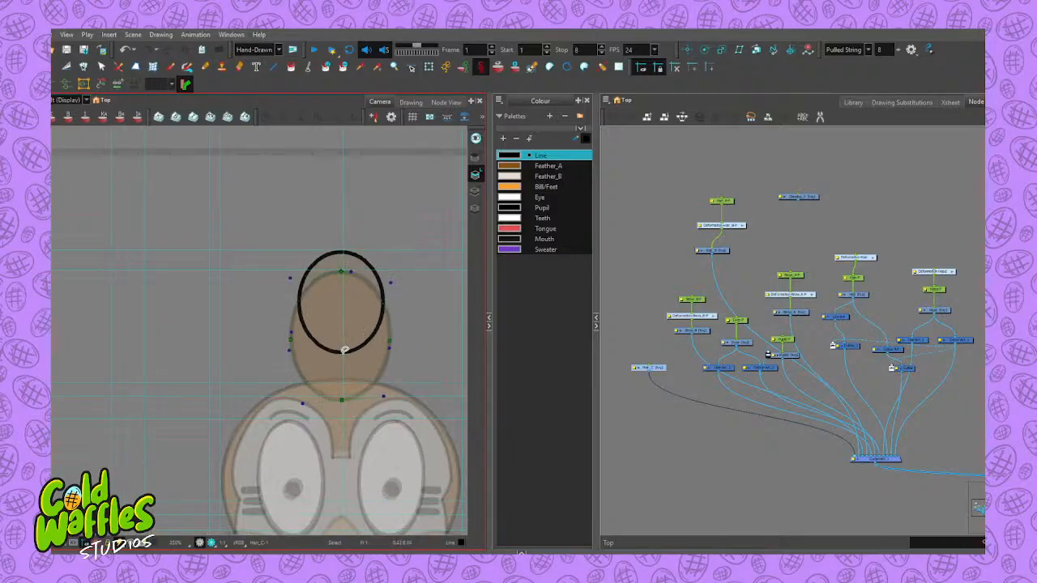
{"action": "left_click", "coordinate": [344, 350]}
{"action": "left_click_drag", "start_coordinate": [342, 353], "coordinate": [341, 384]}
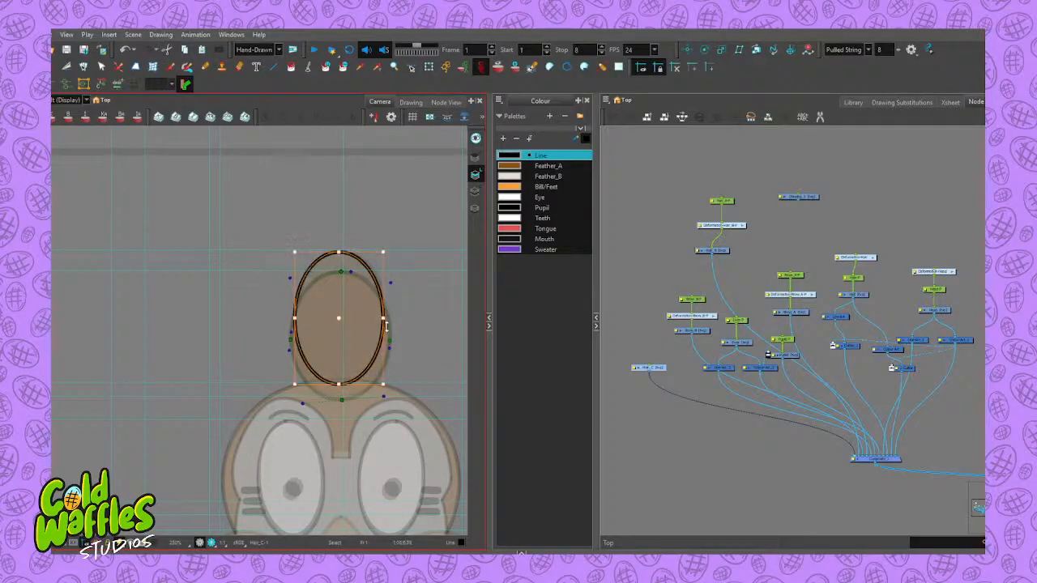
Refine the Hair_C ellipse's side and lower edges to fit the rear hair tuft more closely
{"action": "left_click_drag", "start_coordinate": [386, 326], "coordinate": [390, 324]}
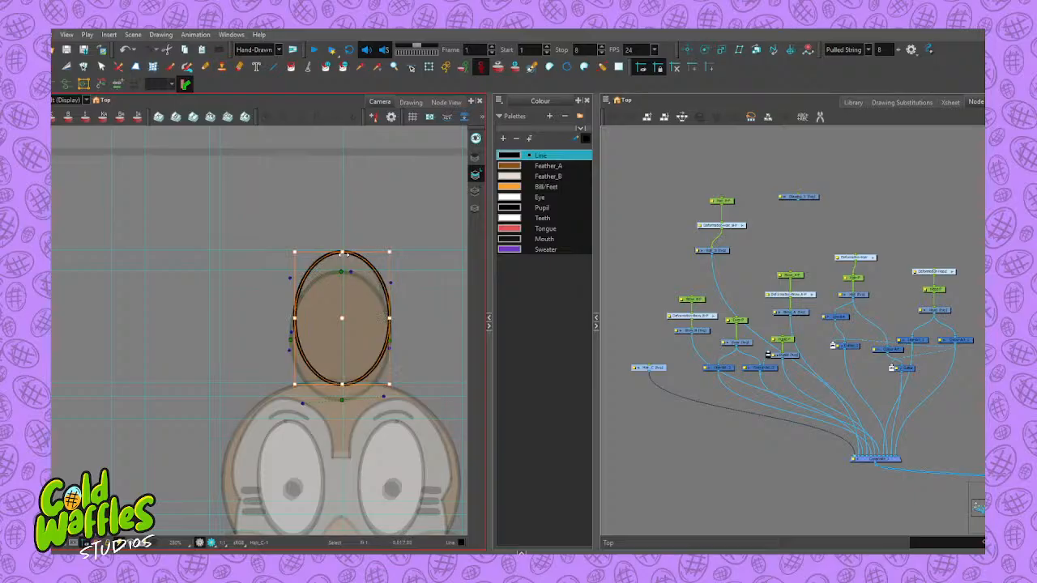
{"action": "left_click_drag", "start_coordinate": [295, 318], "coordinate": [292, 318]}
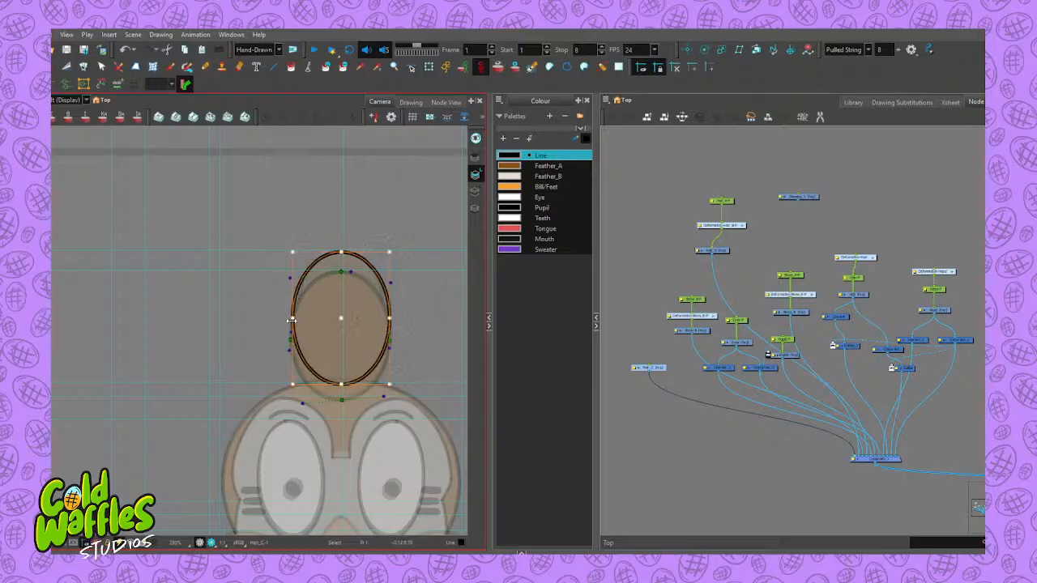
{"action": "left_click_drag", "start_coordinate": [341, 384], "coordinate": [340, 393]}
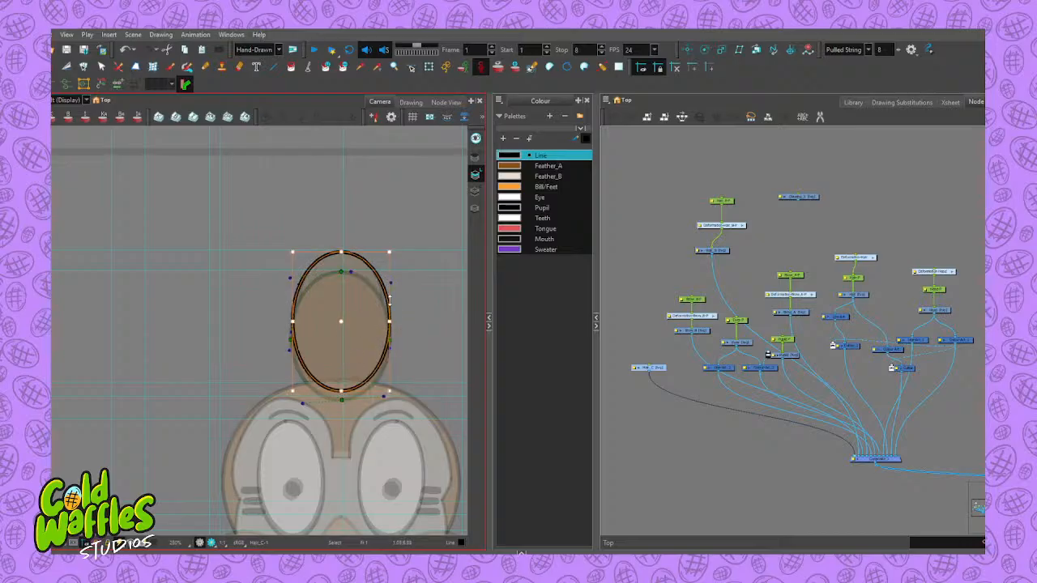
{"action": "scroll", "coordinate": [409, 271], "scroll_direction": "up", "scroll_amount": 2}
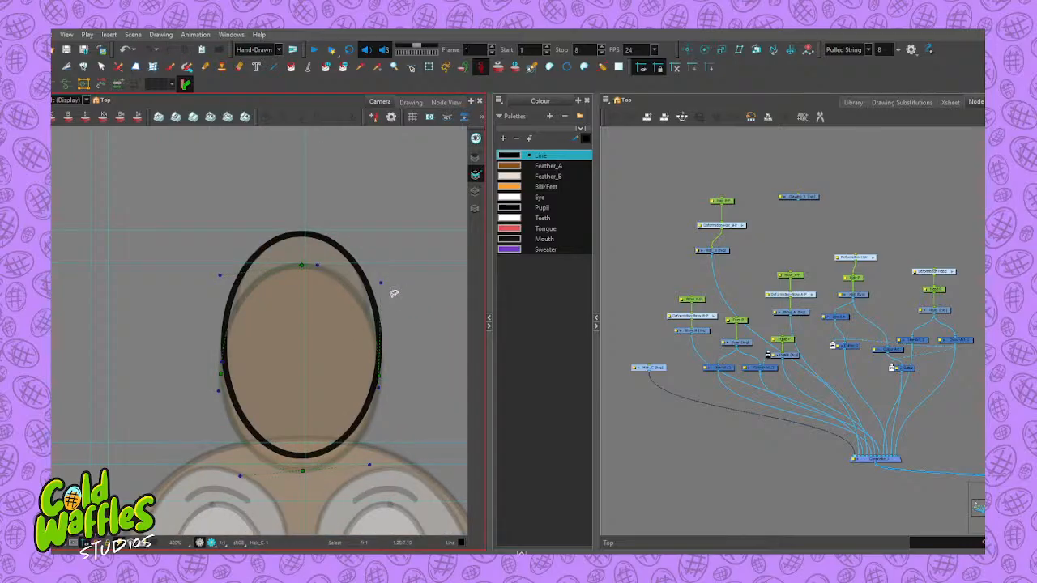
Fill the Hair_C ellipse with Feather_A on the Colour Art layer, bounded by its outline strokes, and return to the Line Art layer
{"action": "left_click", "coordinate": [476, 191]}
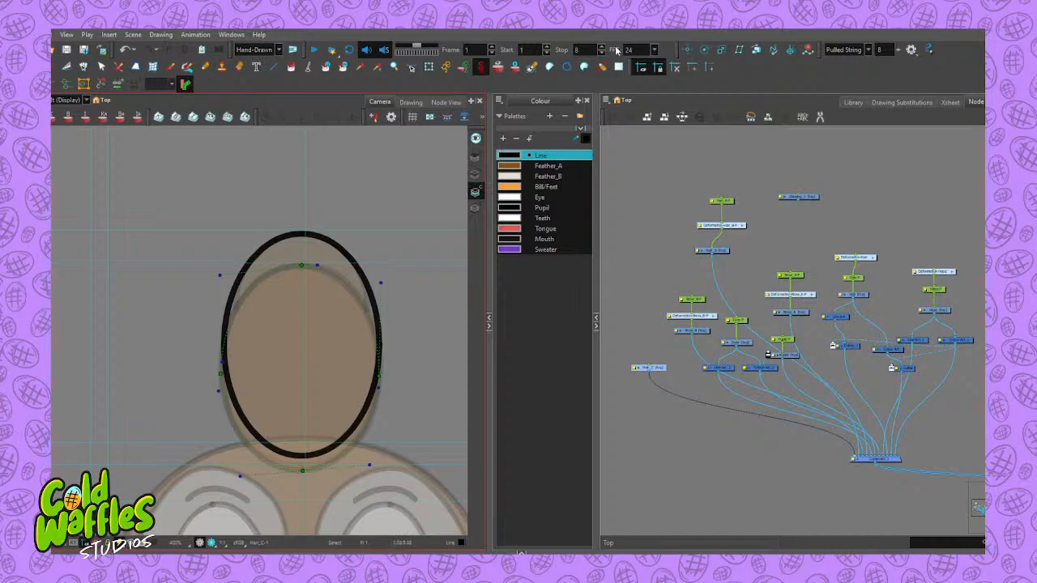
{"action": "left_click", "coordinate": [365, 257]}
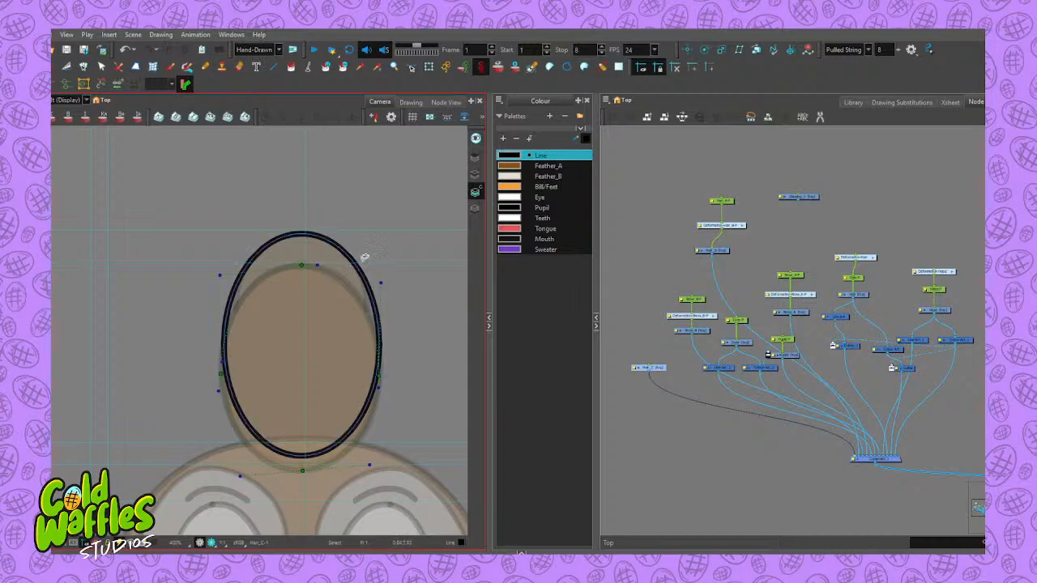
{"action": "left_click", "coordinate": [528, 166]}
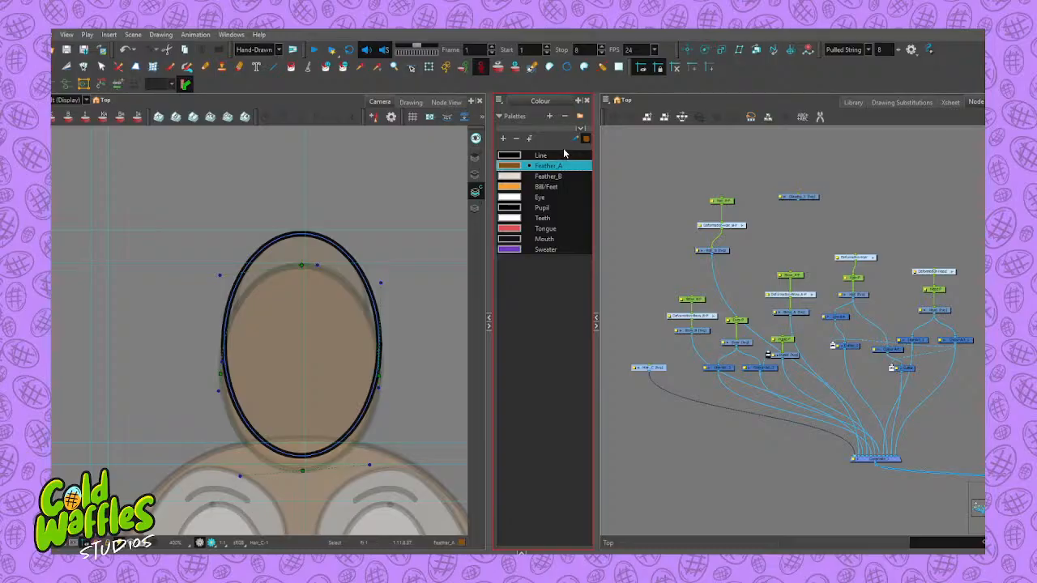
{"action": "left_click", "coordinate": [291, 66]}
{"action": "left_click", "coordinate": [290, 341]}
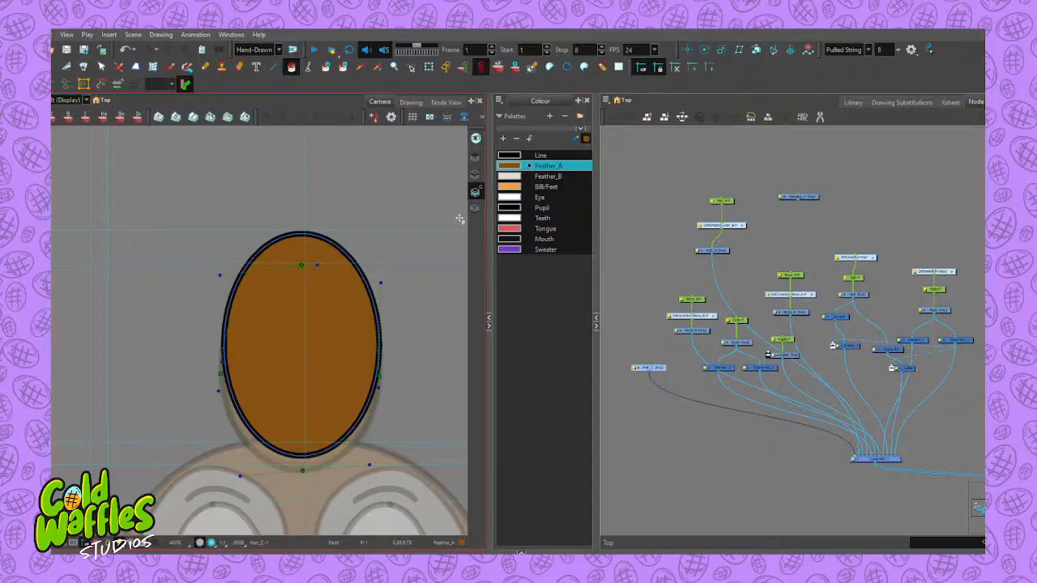
{"action": "left_click", "coordinate": [482, 175]}
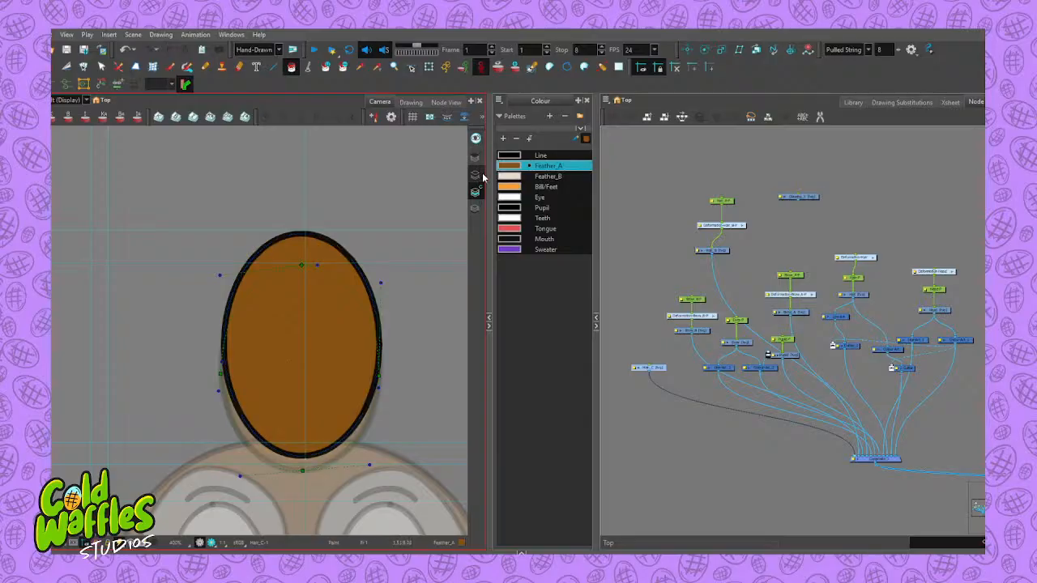
{"action": "left_click", "coordinate": [481, 176]}
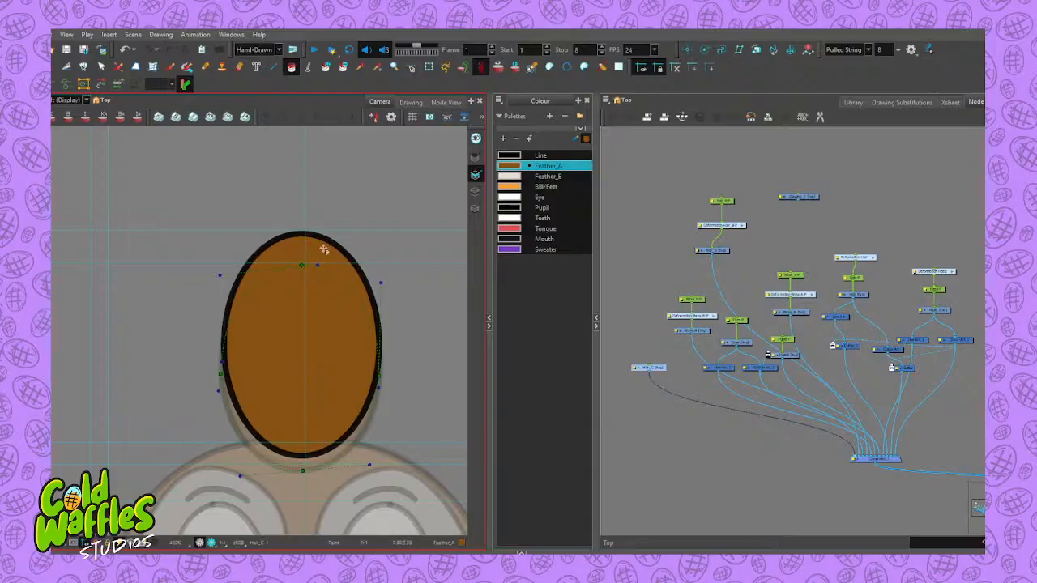
{"action": "scroll", "coordinate": [283, 300], "scroll_direction": "up", "scroll_amount": 1}
{"action": "scroll", "coordinate": [327, 249], "scroll_direction": "down", "scroll_amount": 1}
{"action": "scroll", "coordinate": [325, 252], "scroll_direction": "up", "scroll_amount": 3}
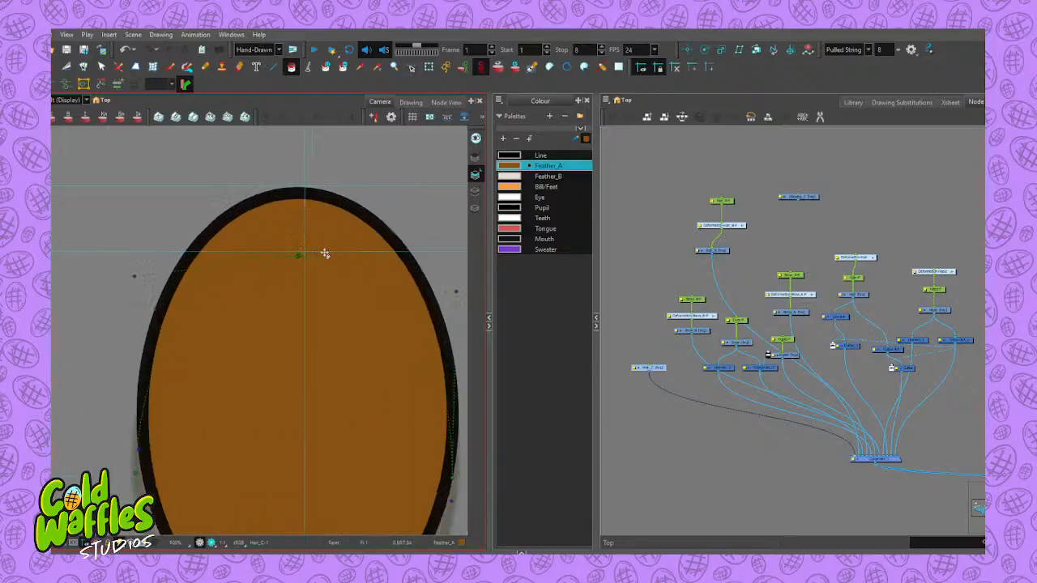
{"action": "scroll", "coordinate": [326, 251], "scroll_direction": "down", "scroll_amount": 2}
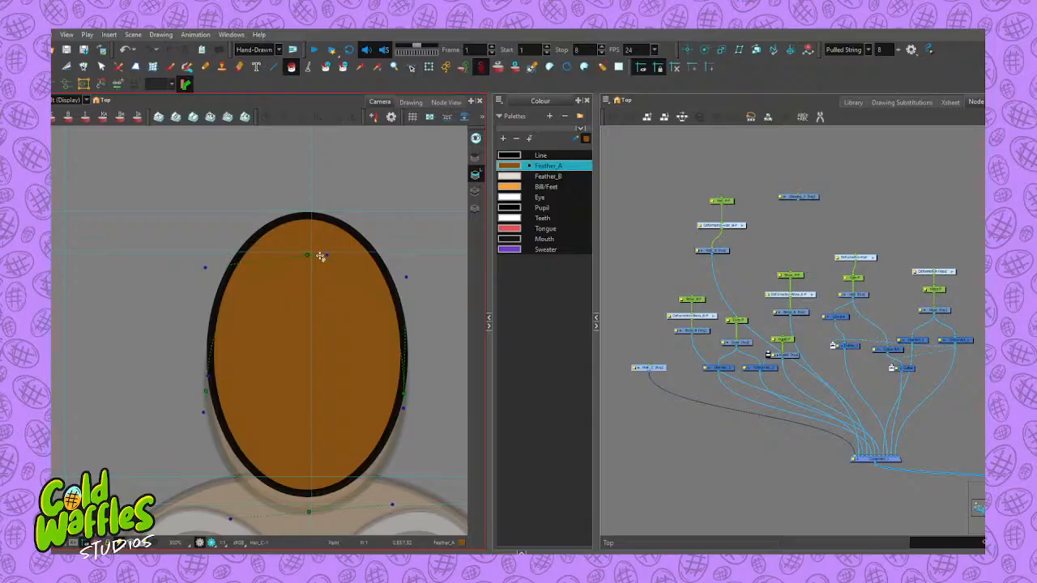
{"action": "scroll", "coordinate": [378, 215], "scroll_direction": "down", "scroll_amount": 2}
{"action": "scroll", "coordinate": [373, 232], "scroll_direction": "up", "scroll_amount": 3}
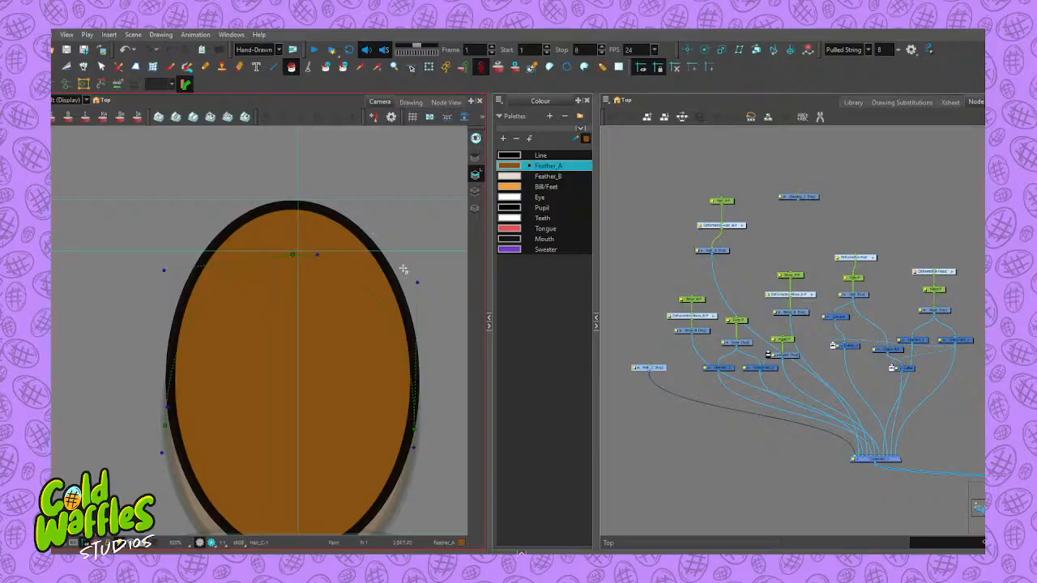
{"action": "key", "text": "alt+t"}
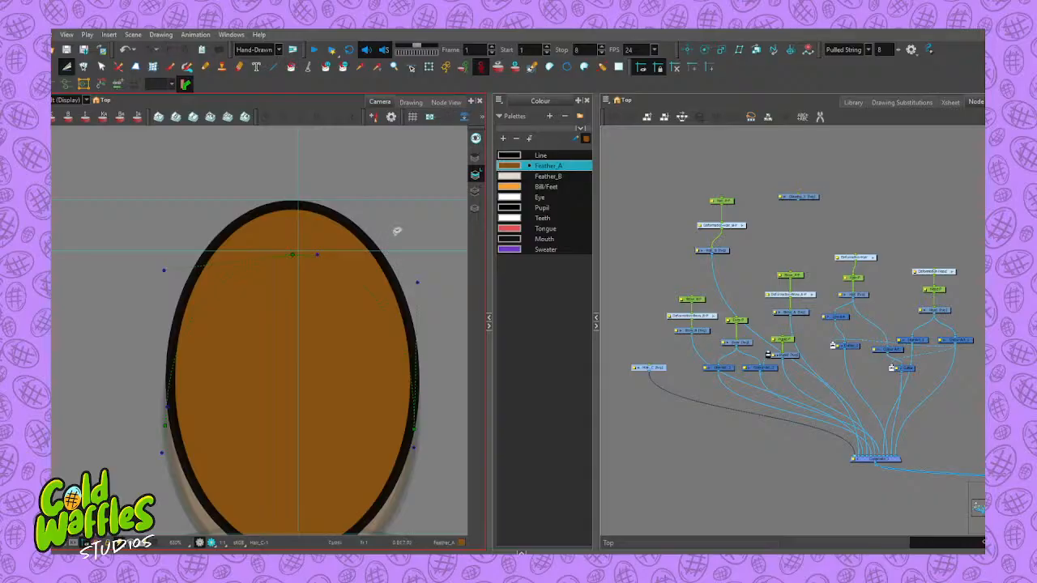
{"action": "scroll", "coordinate": [397, 231], "scroll_direction": "down", "scroll_amount": 3}
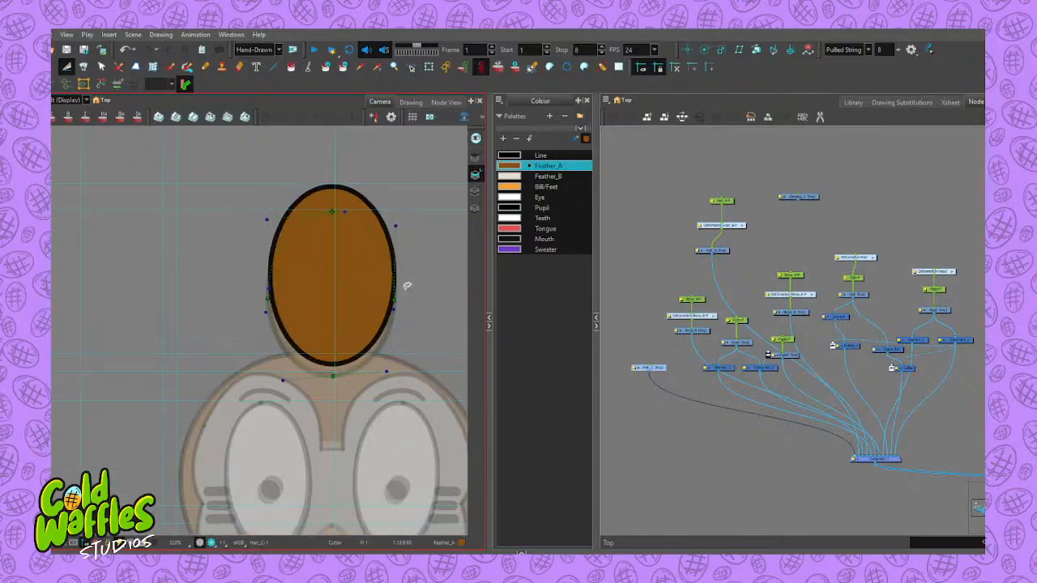
{"action": "scroll", "coordinate": [406, 285], "scroll_direction": "up", "scroll_amount": 1}
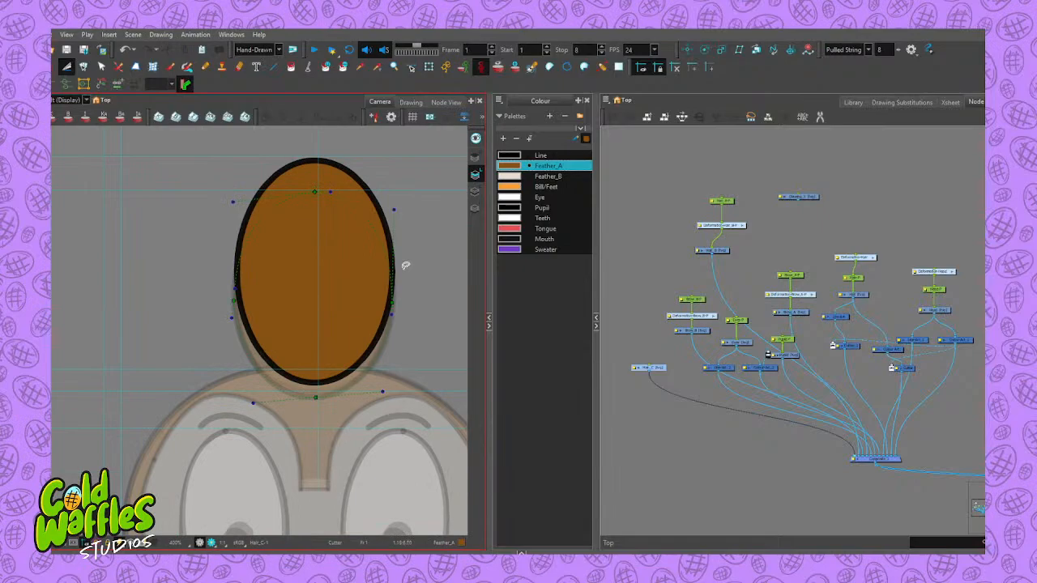
{"action": "scroll", "coordinate": [401, 187], "scroll_direction": "down", "scroll_amount": 1}
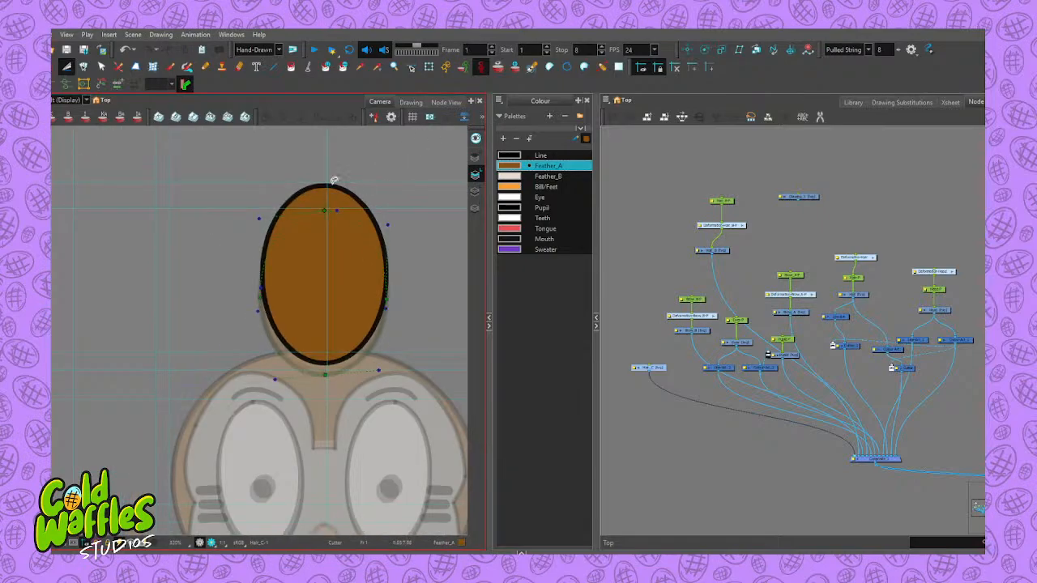
Create a closed four-point envelope deformer on Hair_C with the Rigging tool, placing points at the ellipse's top, right, bottom and left
{"action": "left_click", "coordinate": [50, 87]}
{"action": "left_click", "coordinate": [83, 70]}
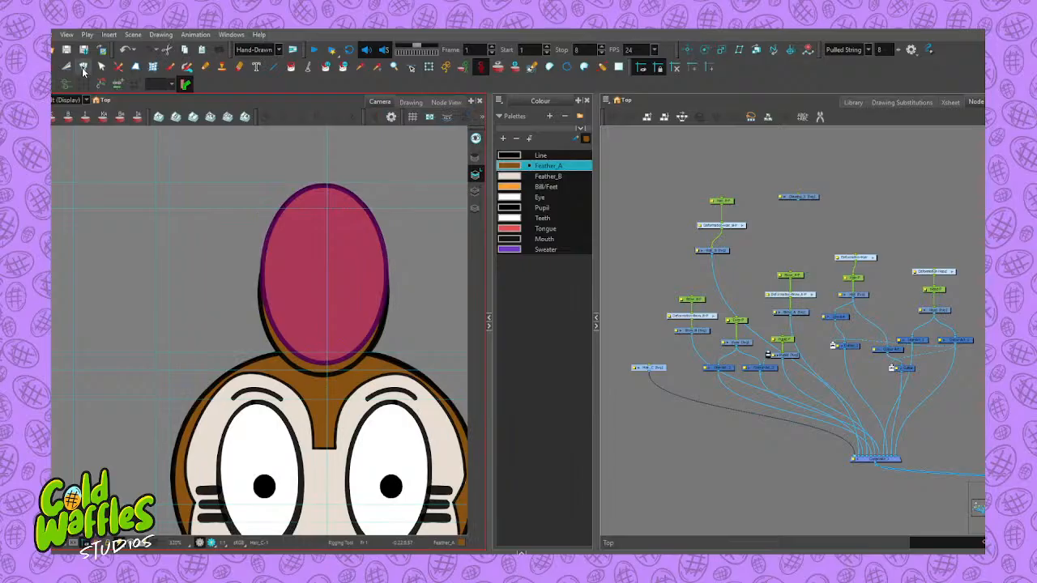
{"action": "key", "text": "2"}
{"action": "key", "text": "2"}
{"action": "key", "text": "1"}
{"action": "left_click_drag", "start_coordinate": [361, 173], "coordinate": [362, 221]}
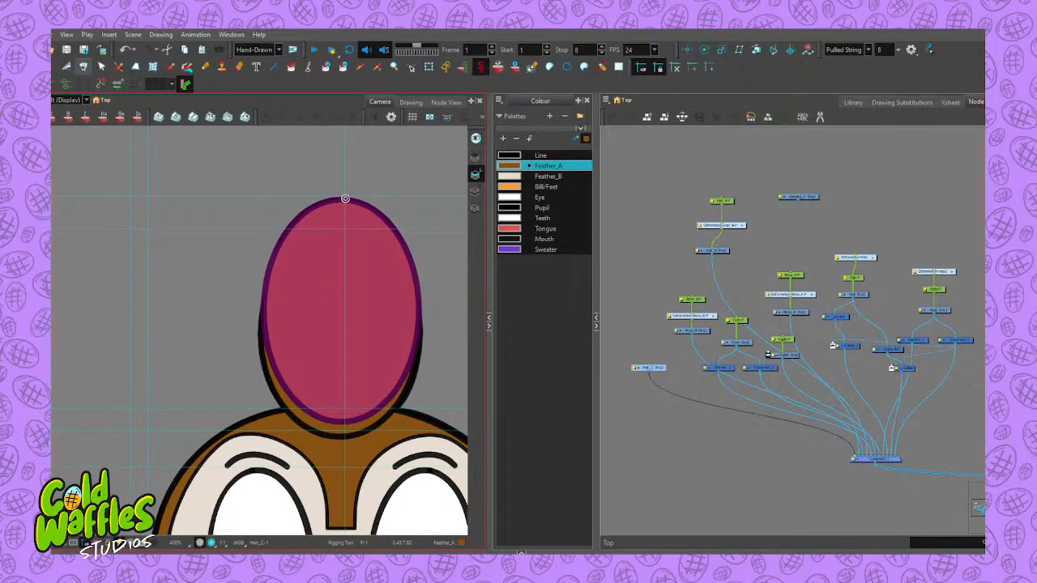
{"action": "left_click", "coordinate": [347, 197]}
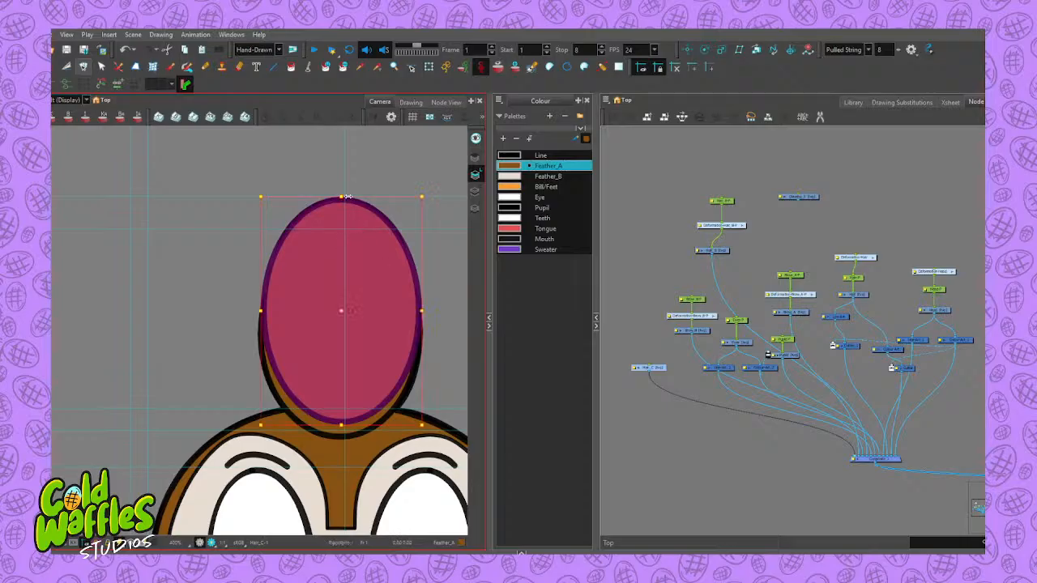
{"action": "key", "text": "ctrl+z"}
{"action": "left_click", "coordinate": [419, 309]}
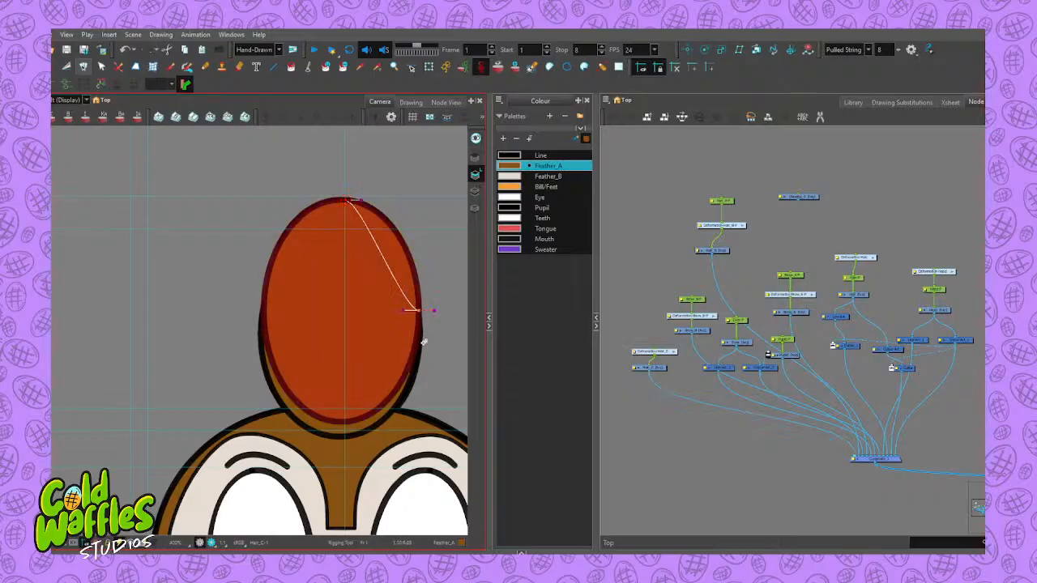
{"action": "left_click", "coordinate": [341, 421]}
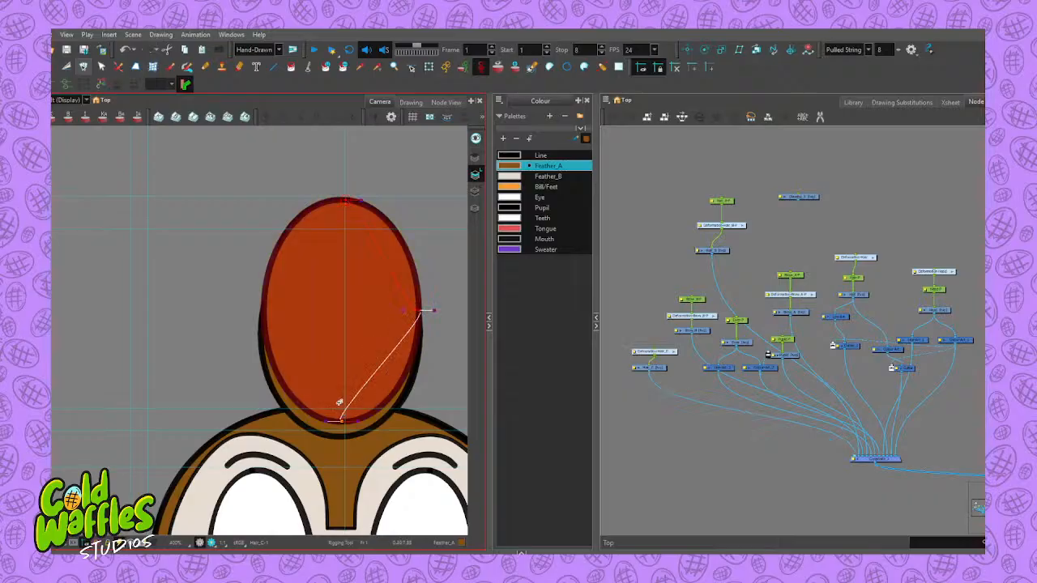
{"action": "left_click", "coordinate": [260, 315]}
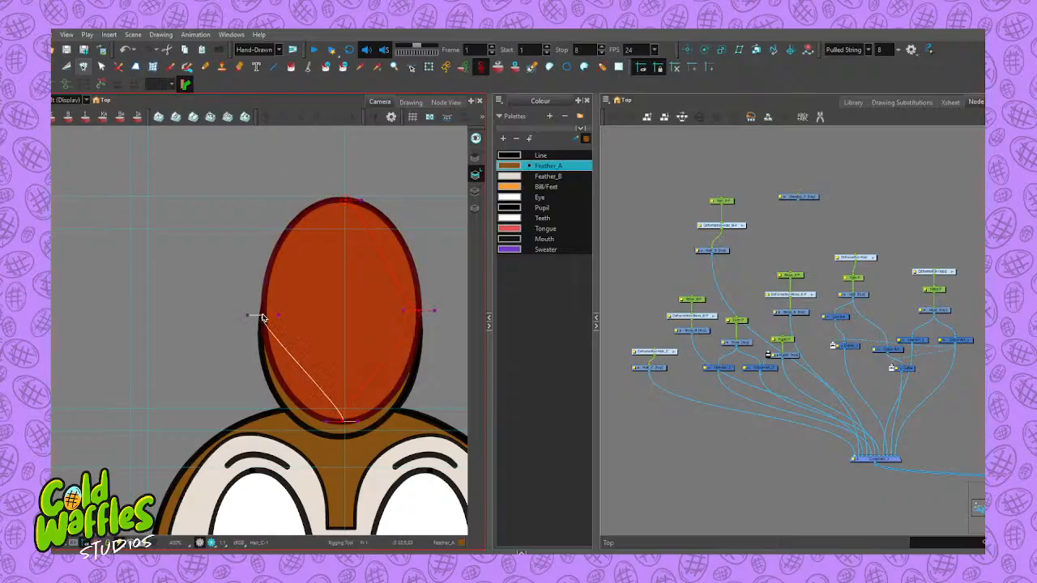
{"action": "left_click", "coordinate": [346, 199]}
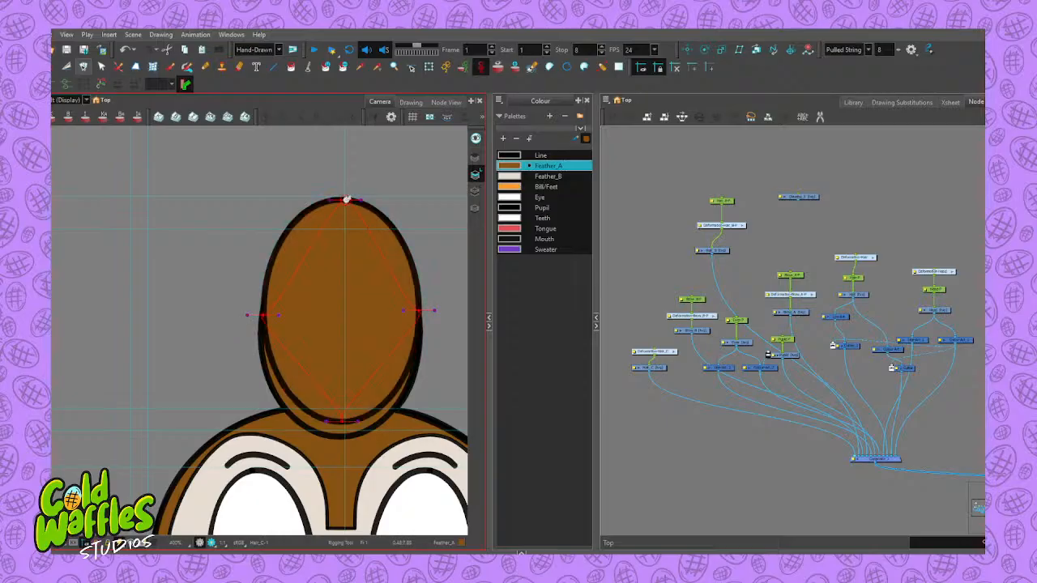
Adjust the Bézier handles of the deformer's top and right points so the upper-right curve follows the ellipse outline
{"action": "scroll", "coordinate": [362, 201], "scroll_direction": "up", "scroll_amount": 1}
{"action": "scroll", "coordinate": [363, 201], "scroll_direction": "up", "scroll_amount": 2}
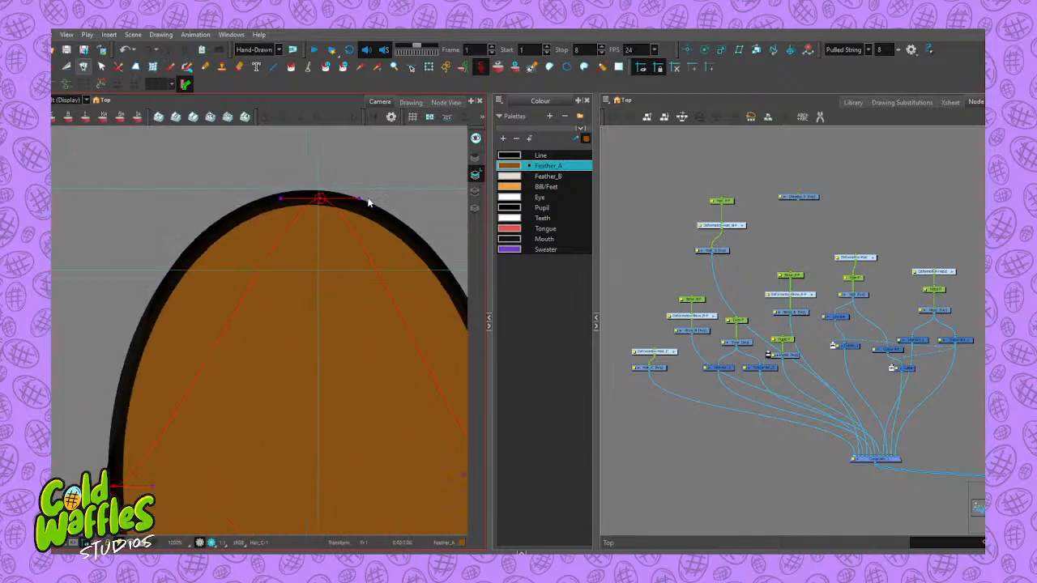
{"action": "scroll", "coordinate": [362, 201], "scroll_direction": "down", "scroll_amount": 1}
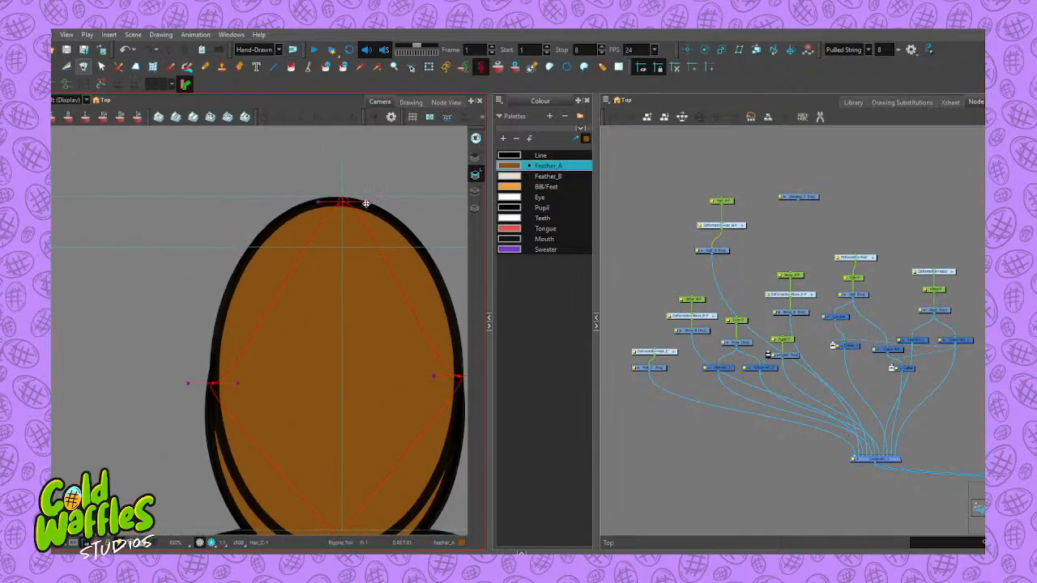
{"action": "left_click_drag", "start_coordinate": [366, 202], "coordinate": [469, 218]}
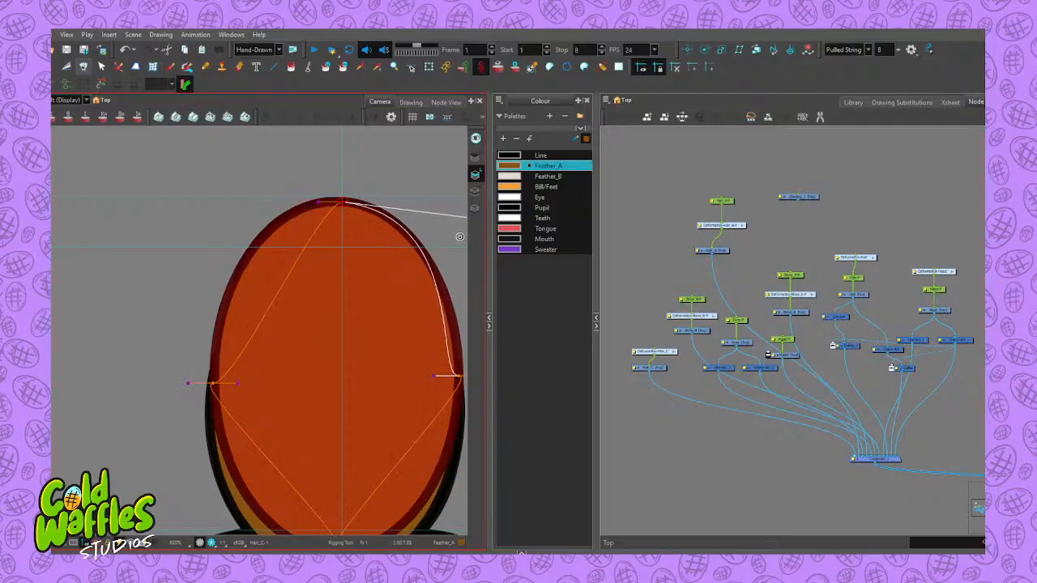
{"action": "key", "text": "space"}
{"action": "left_click_drag", "start_coordinate": [444, 303], "coordinate": [379, 261]}
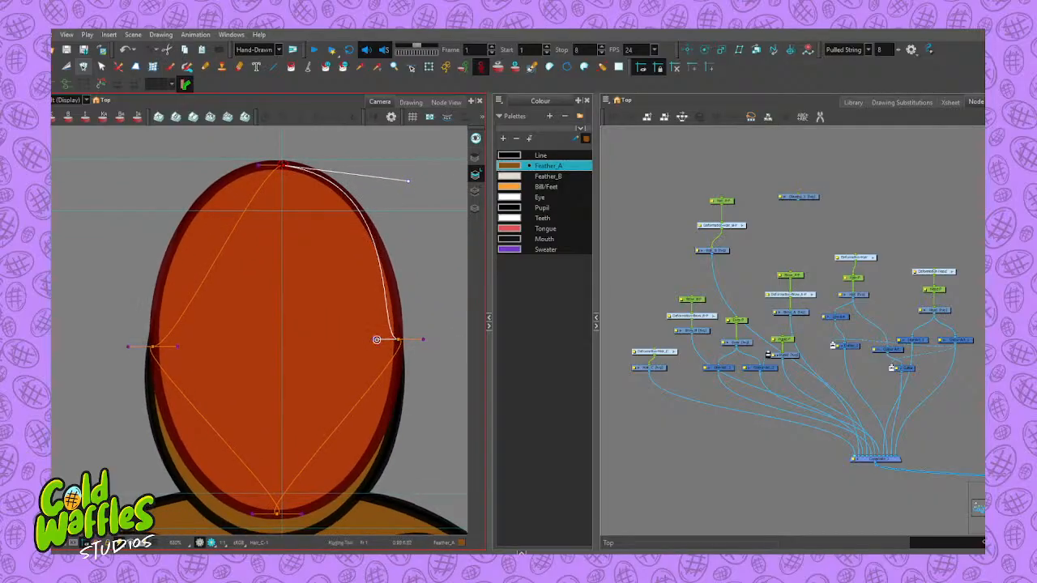
{"action": "left_click_drag", "start_coordinate": [376, 339], "coordinate": [397, 330]}
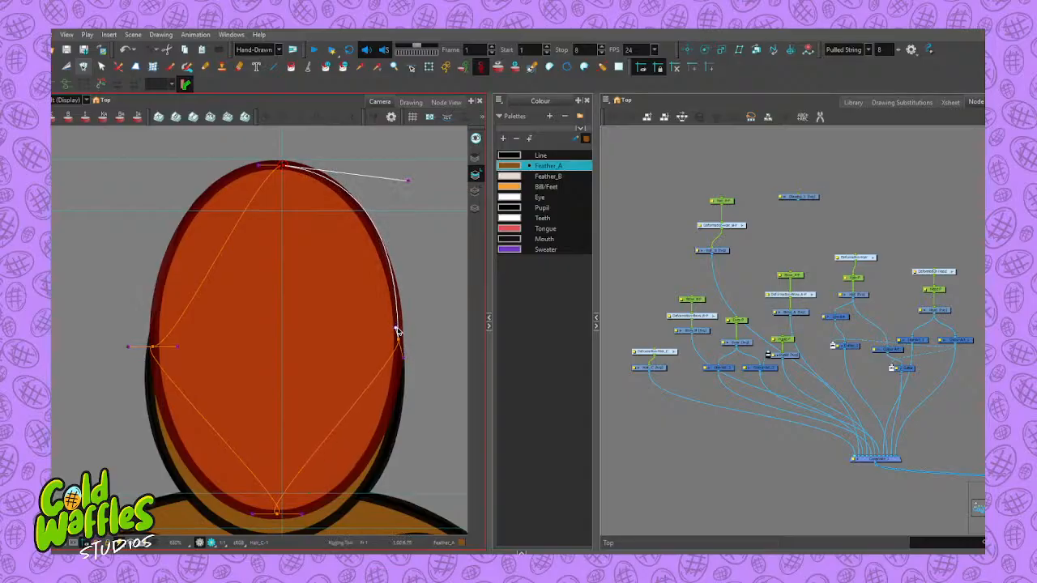
{"action": "left_click_drag", "start_coordinate": [408, 180], "coordinate": [400, 183]}
Extend the handles of the deformer's bottom and left points to bend its lower curves along the ellipse outline
{"action": "scroll", "coordinate": [377, 362], "scroll_direction": "down", "scroll_amount": 5}
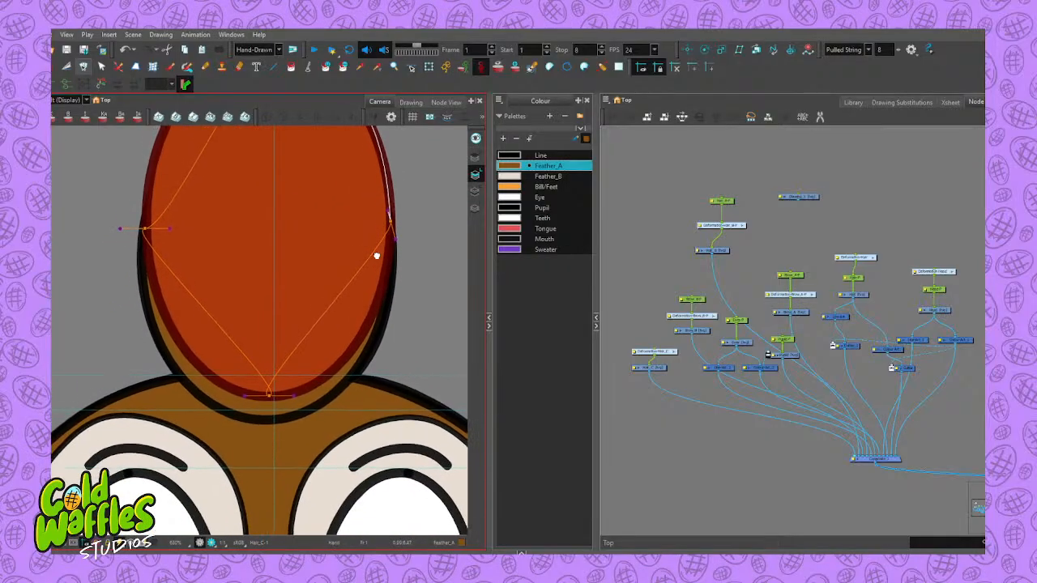
{"action": "left_click_drag", "start_coordinate": [249, 418], "coordinate": [380, 413]}
{"action": "left_click_drag", "start_coordinate": [174, 250], "coordinate": [155, 156]}
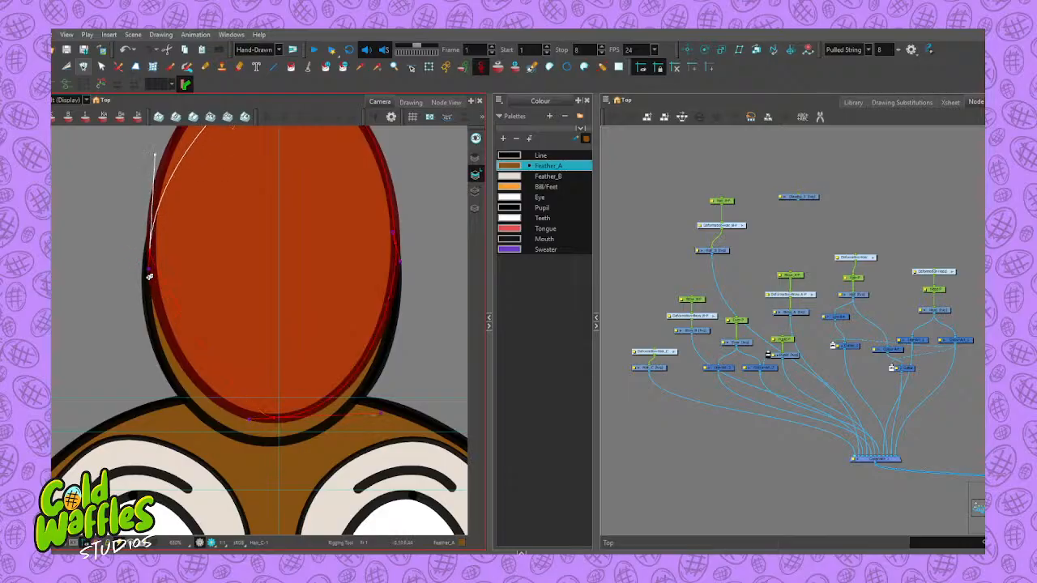
{"action": "left_click_drag", "start_coordinate": [149, 268], "coordinate": [163, 400]}
Shape the deformer's upper-left curve to the ellipse outline using the handles of the top and left points
{"action": "key", "text": "space"}
{"action": "left_click_drag", "start_coordinate": [237, 217], "coordinate": [308, 372]}
{"action": "left_click_drag", "start_coordinate": [329, 224], "coordinate": [285, 216]}
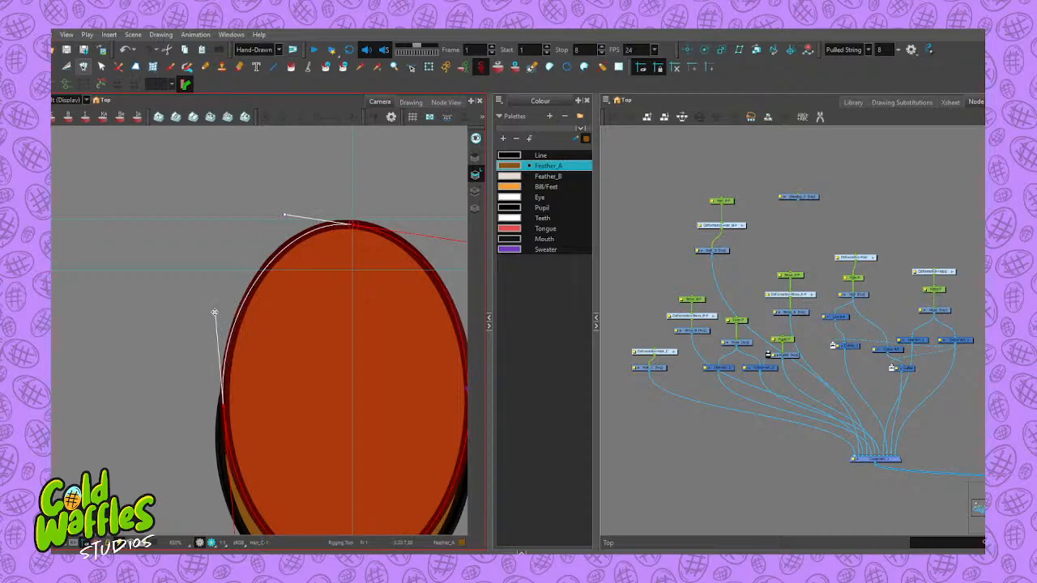
{"action": "left_click_drag", "start_coordinate": [215, 311], "coordinate": [218, 305]}
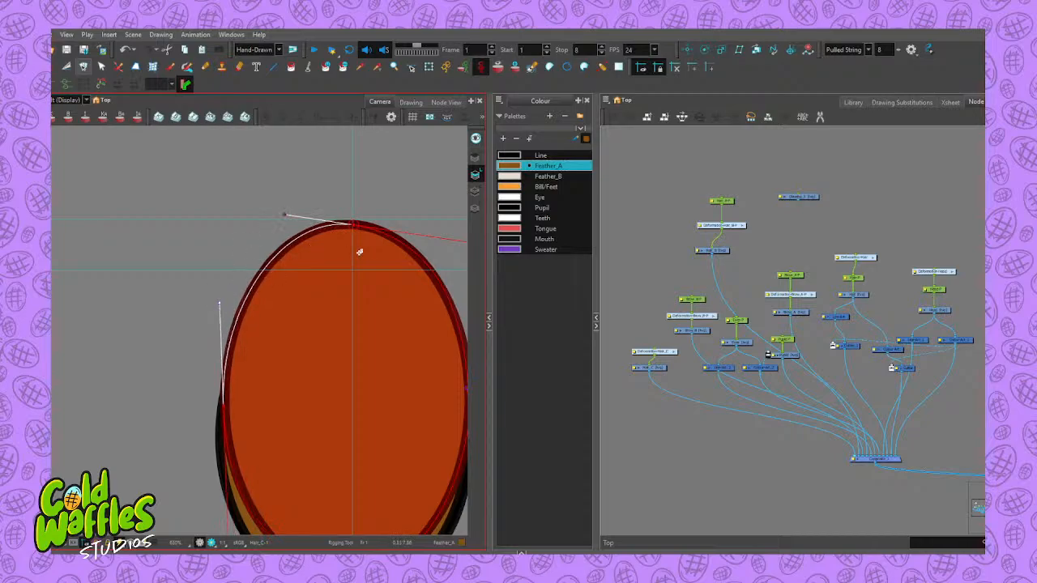
Nudge the Hair_C deformer's top point and its left Bézier handle so the curve is centred within the ellipse outline
{"action": "scroll", "coordinate": [391, 243], "scroll_direction": "down", "scroll_amount": 2}
{"action": "scroll", "coordinate": [406, 236], "scroll_direction": "up", "scroll_amount": 3}
{"action": "scroll", "coordinate": [336, 219], "scroll_direction": "up", "scroll_amount": 2}
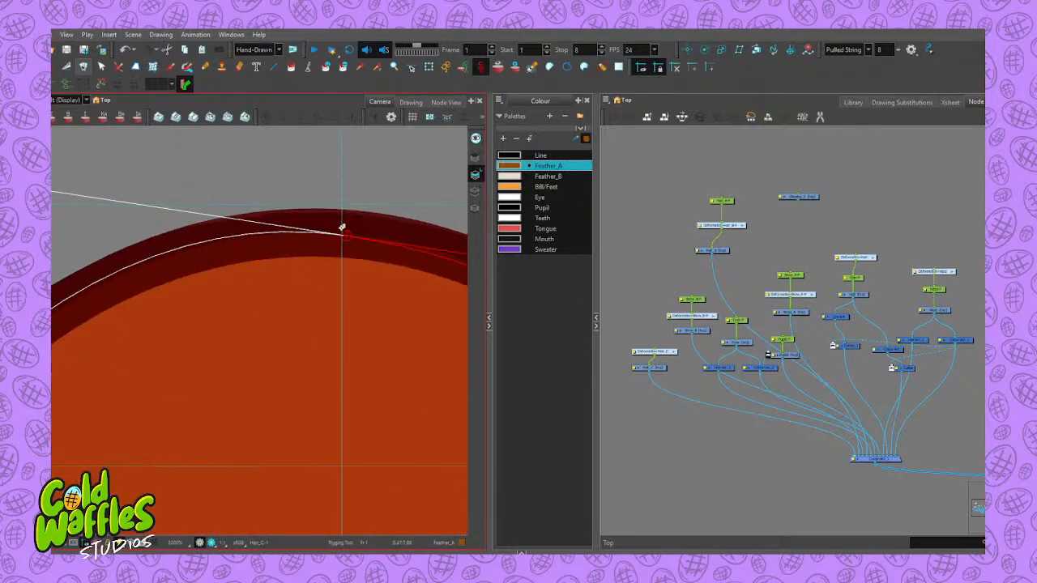
{"action": "scroll", "coordinate": [346, 234], "scroll_direction": "down", "scroll_amount": 3}
{"action": "scroll", "coordinate": [350, 224], "scroll_direction": "up", "scroll_amount": 4}
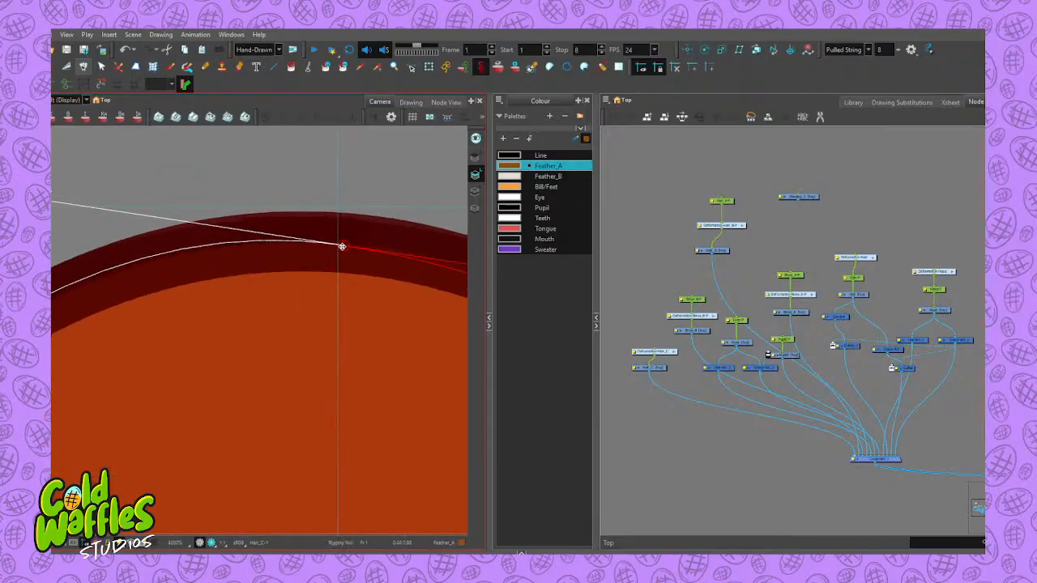
{"action": "left_click_drag", "start_coordinate": [342, 246], "coordinate": [340, 243]}
{"action": "scroll", "coordinate": [341, 243], "scroll_direction": "down", "scroll_amount": 3}
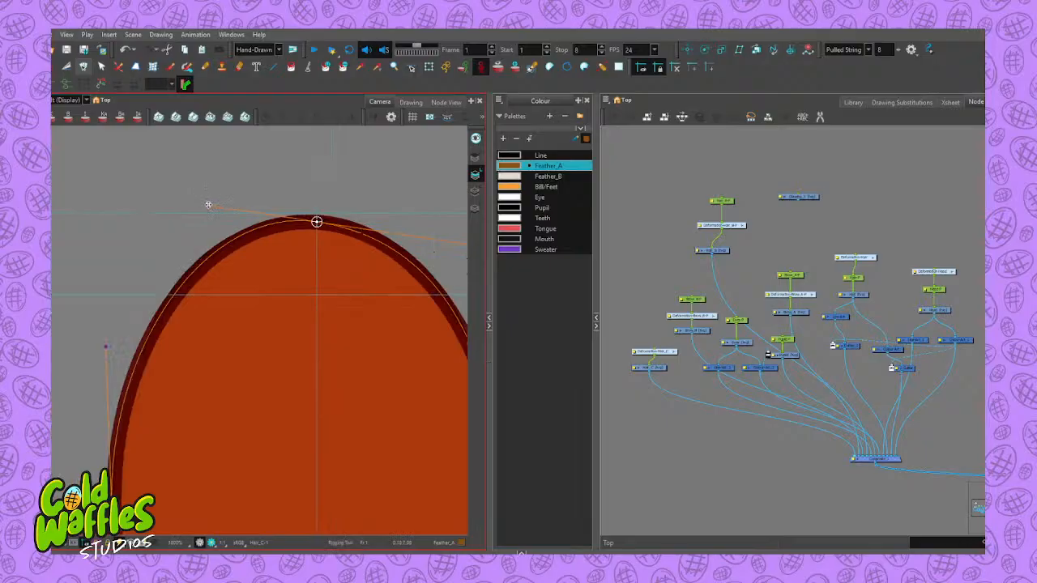
{"action": "left_click_drag", "start_coordinate": [207, 205], "coordinate": [211, 209]}
{"action": "scroll", "coordinate": [379, 259], "scroll_direction": "down", "scroll_amount": 3}
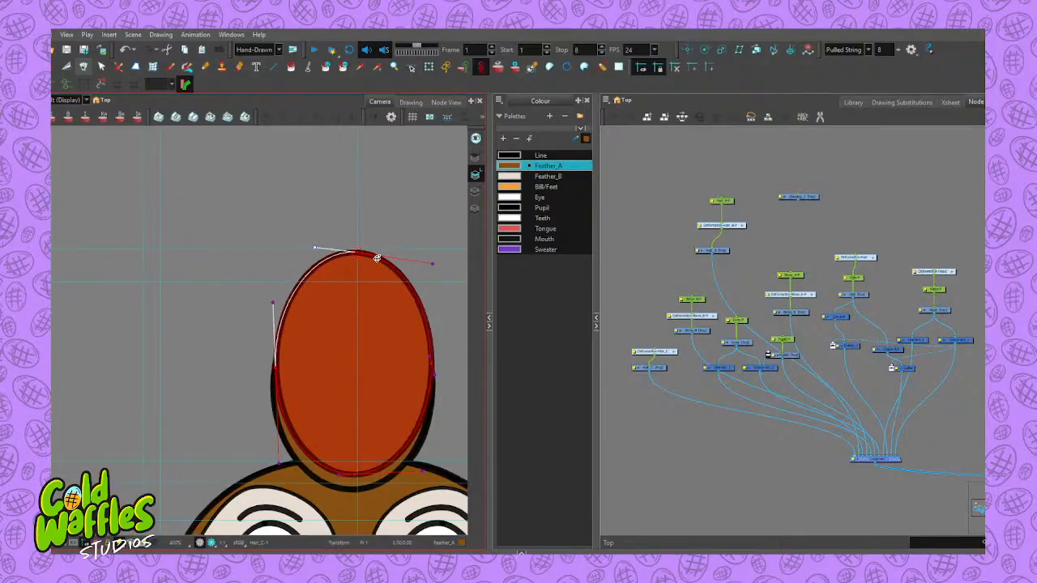
Fine-tune the deformer's left and bottom points and the left point's handles so the lower-left curve follows the outline
{"action": "left_click_drag", "start_coordinate": [398, 343], "coordinate": [364, 246]}
{"action": "scroll", "coordinate": [364, 246], "scroll_direction": "up", "scroll_amount": 1}
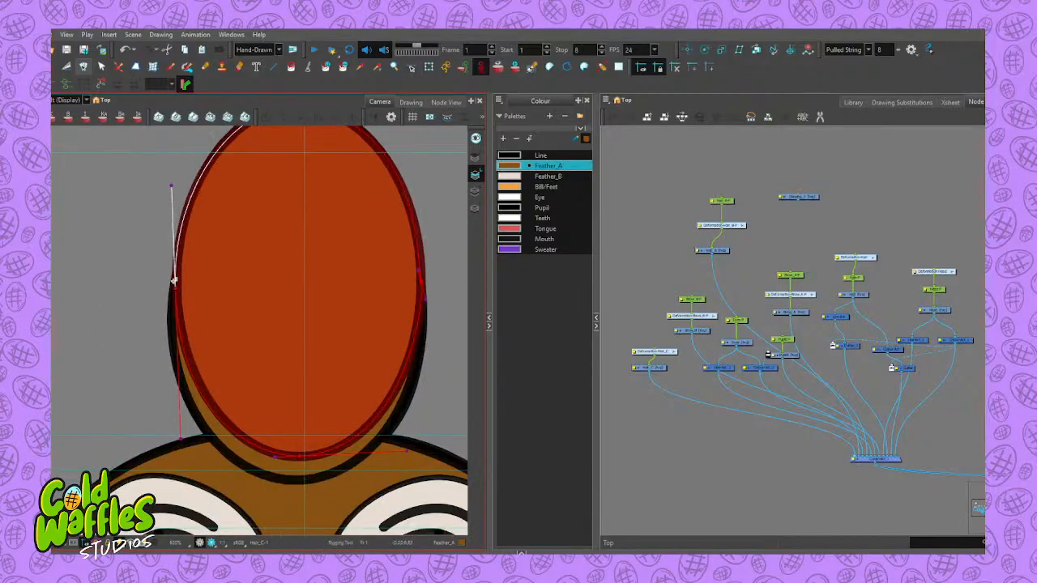
{"action": "left_click", "coordinate": [176, 290]}
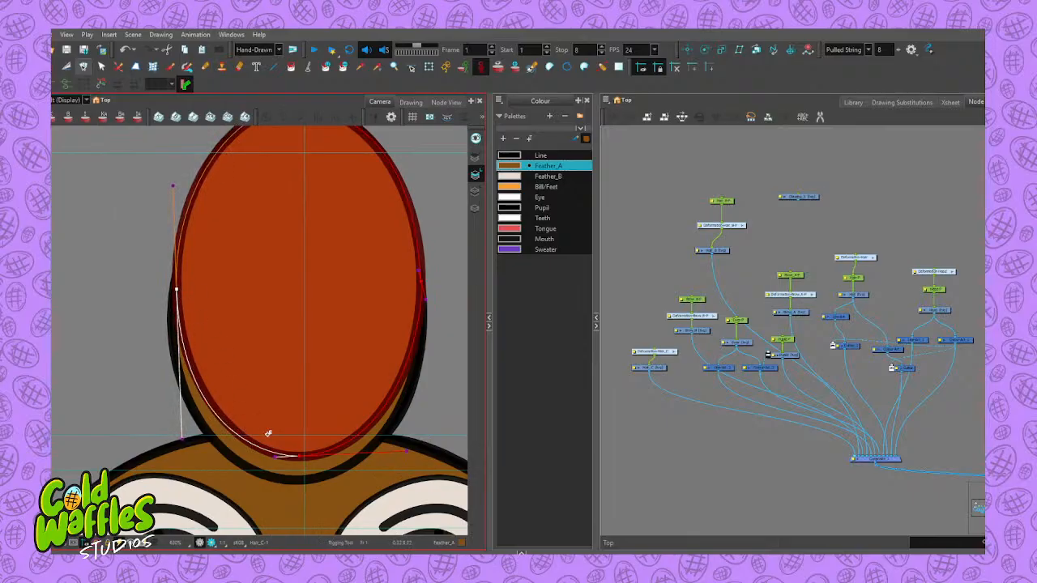
{"action": "left_click", "coordinate": [299, 458]}
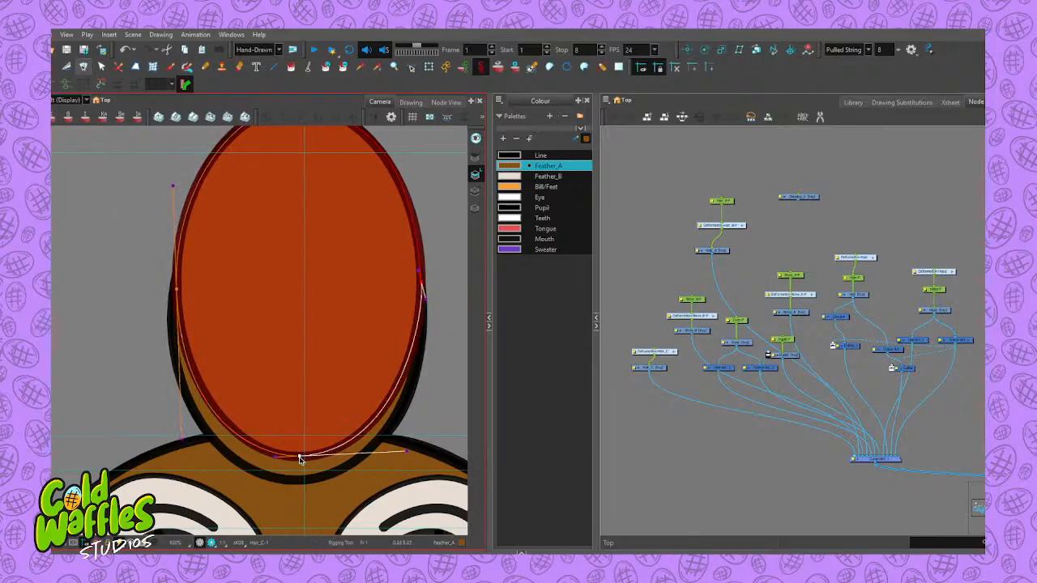
{"action": "left_click", "coordinate": [182, 440]}
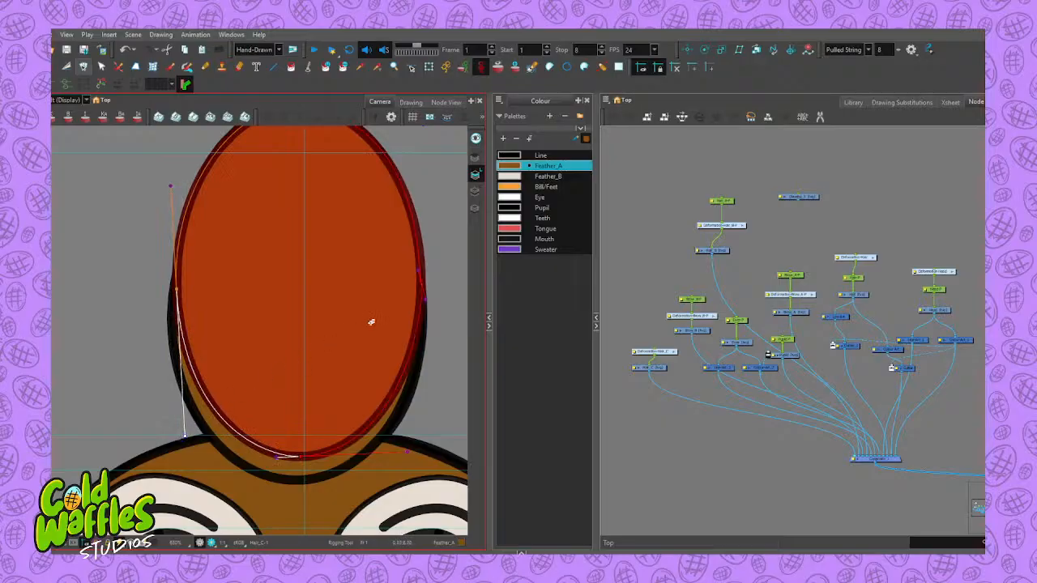
Refine both Bézier handles of the deformer's right point so its curves follow the ellipse's right edge
{"action": "left_click", "coordinate": [423, 299]}
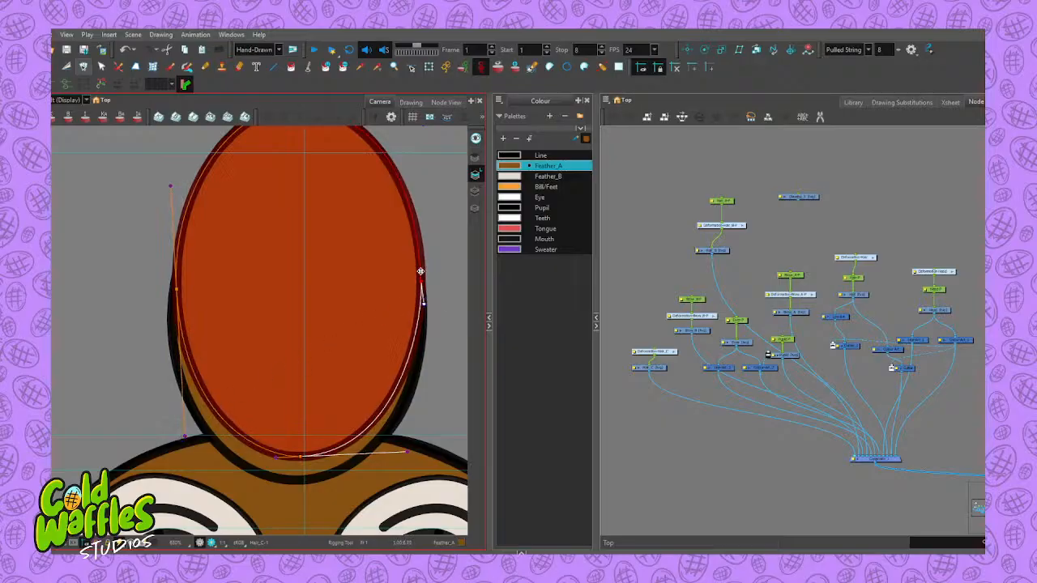
{"action": "scroll", "coordinate": [412, 235], "scroll_direction": "down", "scroll_amount": 3}
{"action": "scroll", "coordinate": [418, 291], "scroll_direction": "up", "scroll_amount": 5}
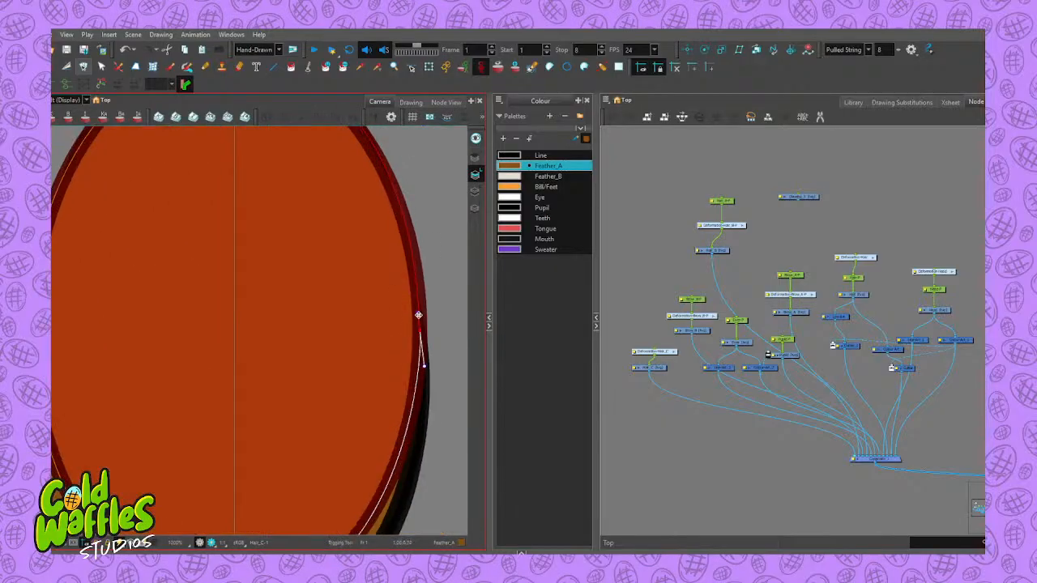
{"action": "left_click", "coordinate": [416, 313]}
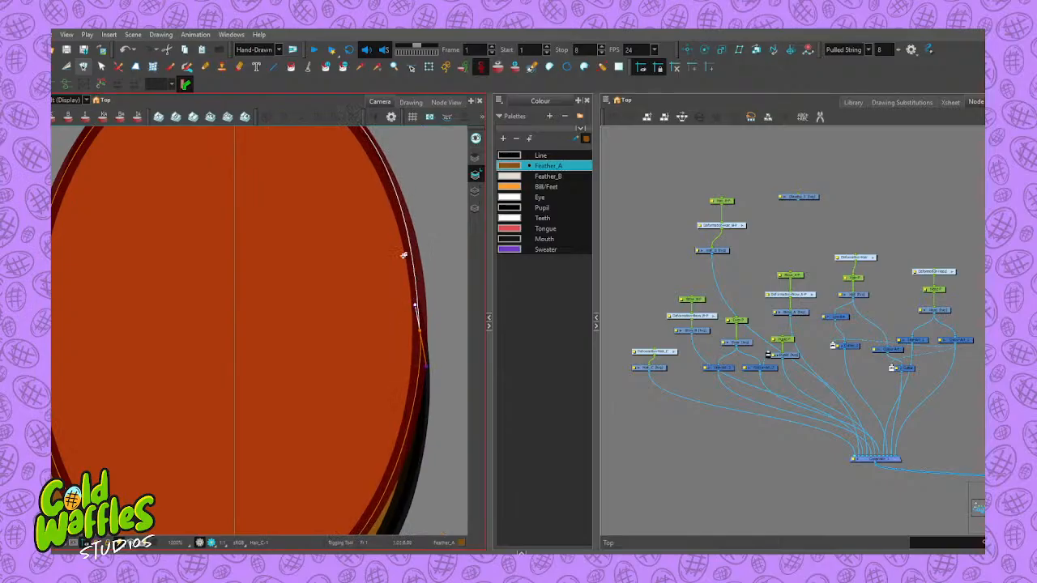
{"action": "scroll", "coordinate": [404, 255], "scroll_direction": "down", "scroll_amount": 4}
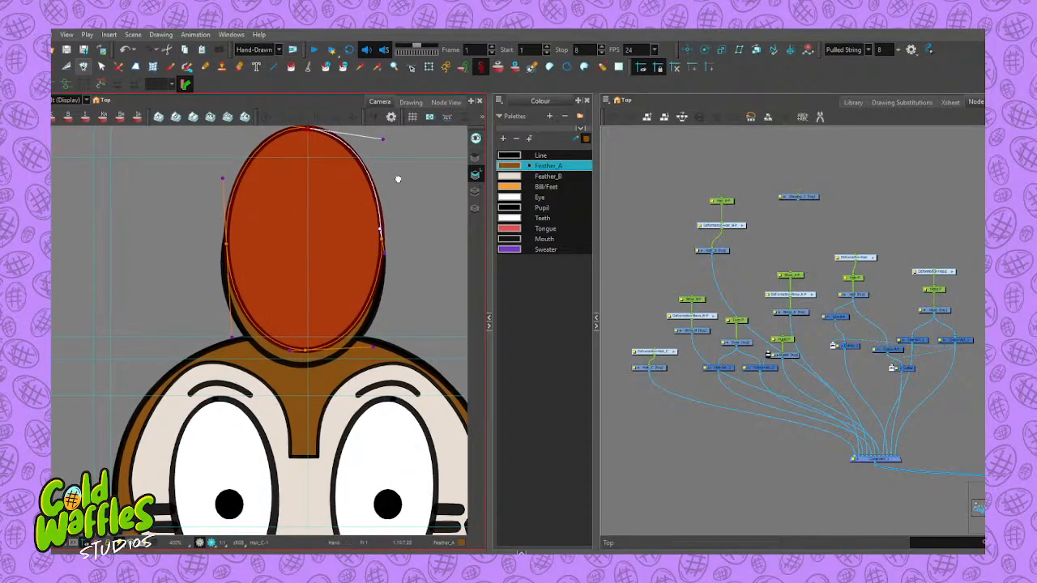
{"action": "left_click_drag", "start_coordinate": [398, 178], "coordinate": [398, 227]}
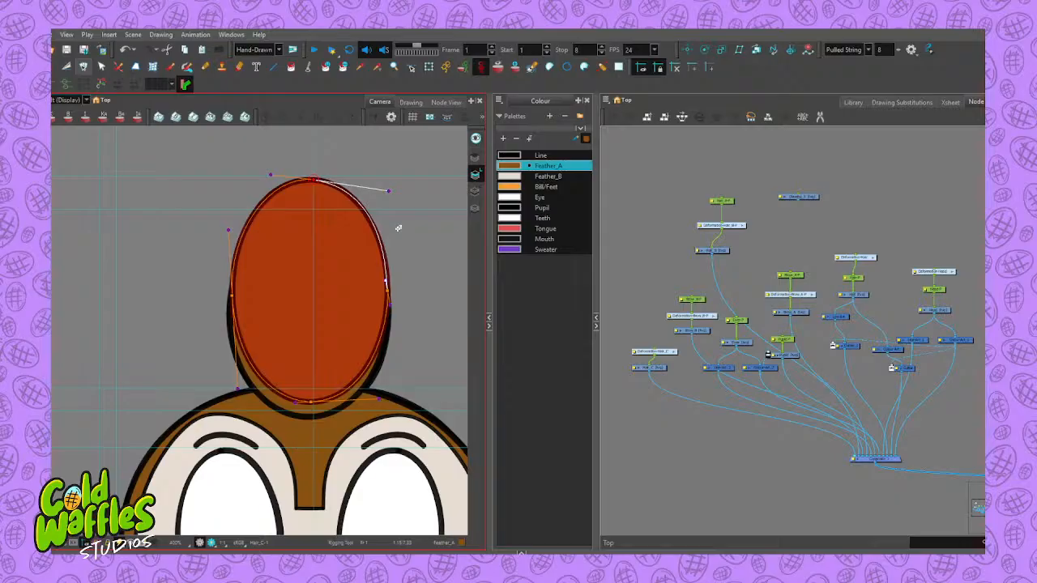
Test the Hair_C deformer by pulling its top point down with the Transform tool, and undo the change
{"action": "left_click", "coordinate": [429, 66]}
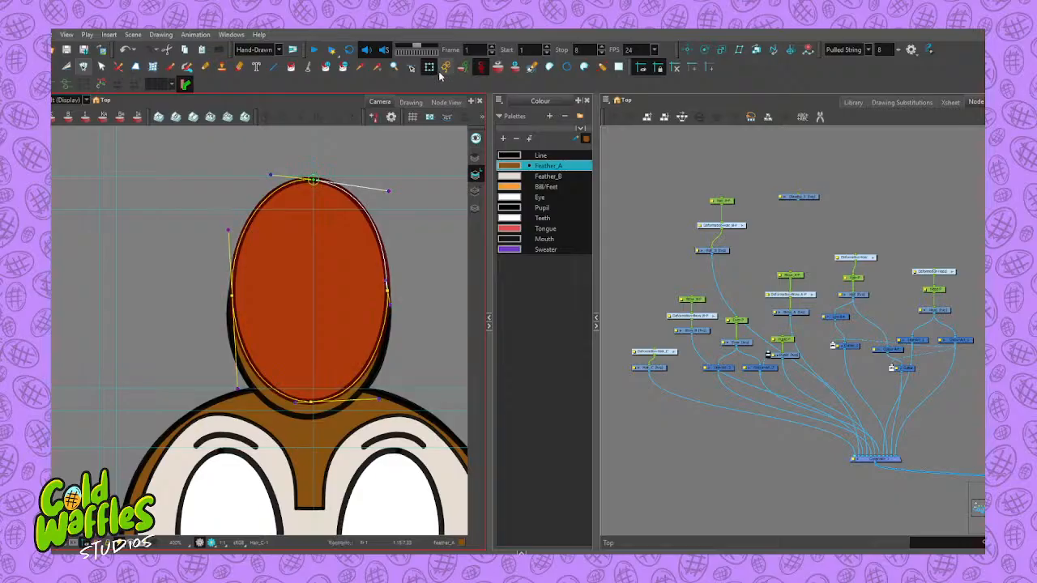
{"action": "left_click_drag", "start_coordinate": [314, 180], "coordinate": [315, 197]}
{"action": "key", "text": "ctrl+z"}
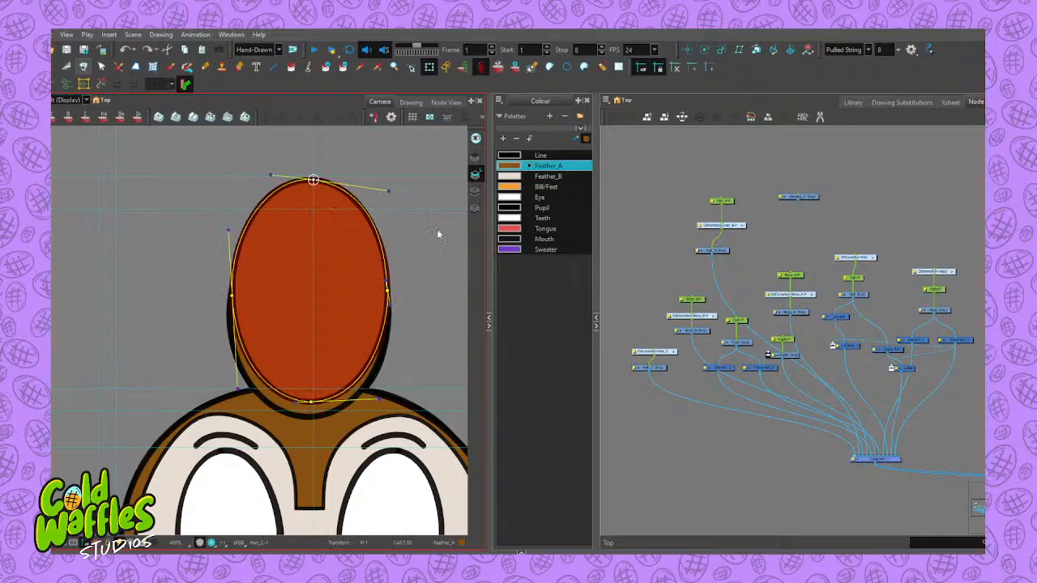
Move the head's composite node to the middle beneath its inputs and bring the Hair_B drawing closer to its deformation group
{"action": "left_click", "coordinate": [672, 267]}
{"action": "scroll", "coordinate": [819, 434], "scroll_direction": "up", "scroll_amount": 5}
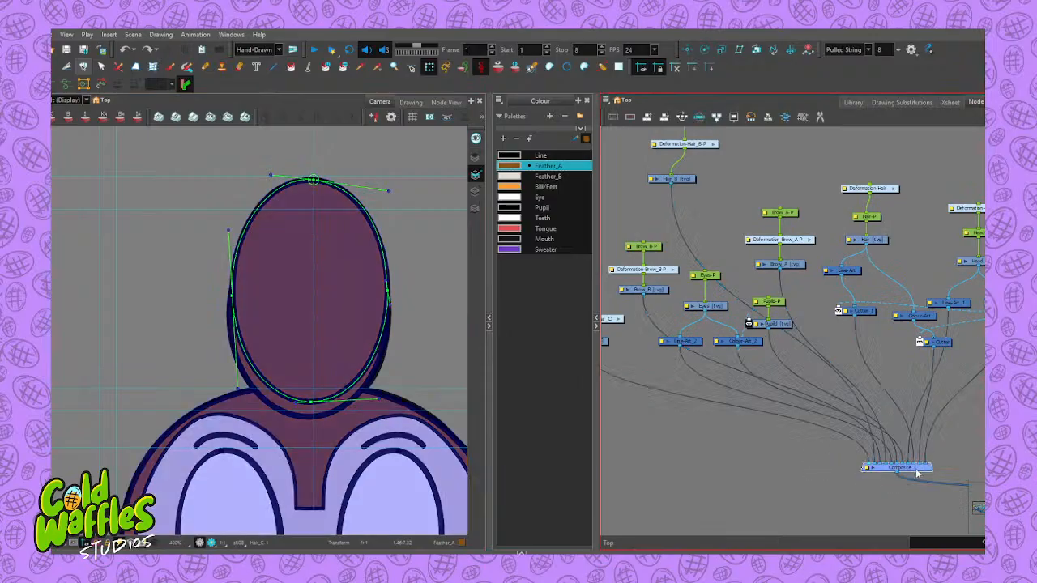
{"action": "mouse_move", "coordinate": [915, 470]}
{"action": "left_mouse_down"}
{"action": "mouse_move", "coordinate": [816, 430]}
{"action": "mouse_move", "coordinate": [832, 444]}
{"action": "left_mouse_up"}
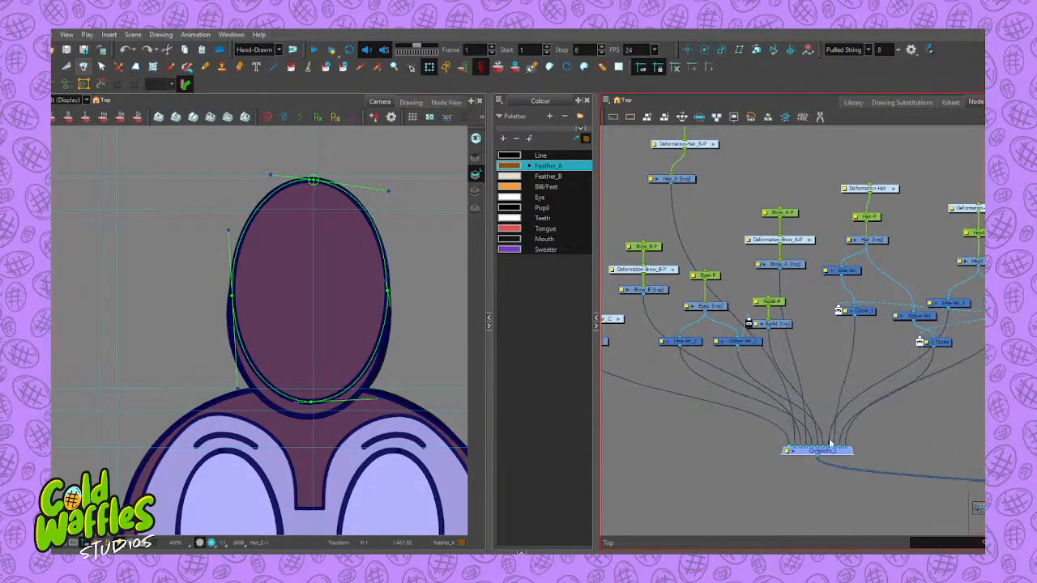
{"action": "left_click", "coordinate": [681, 184]}
{"action": "left_click_drag", "start_coordinate": [680, 184], "coordinate": [699, 168]}
{"action": "left_click_drag", "start_coordinate": [794, 439], "coordinate": [788, 445]}
Move the Hair_B peg, deformation and drawing nodes to the left of the Hair_C nodes, and show the Hair_B deformer's controls
{"action": "scroll", "coordinate": [786, 411], "scroll_direction": "down", "scroll_amount": 1}
{"action": "scroll", "coordinate": [777, 394], "scroll_direction": "down", "scroll_amount": 2}
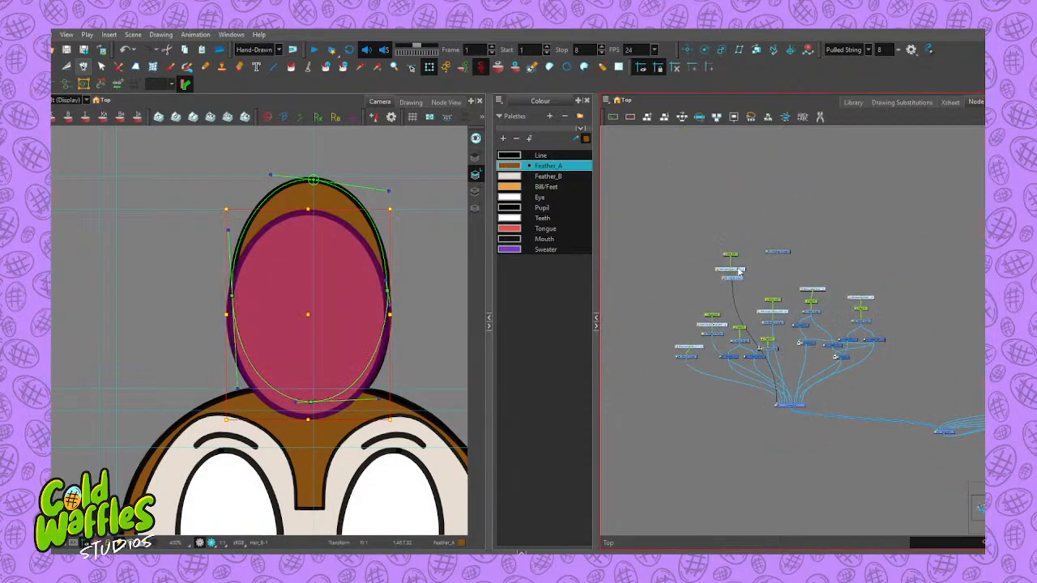
{"action": "left_click_drag", "start_coordinate": [738, 270], "coordinate": [654, 355]}
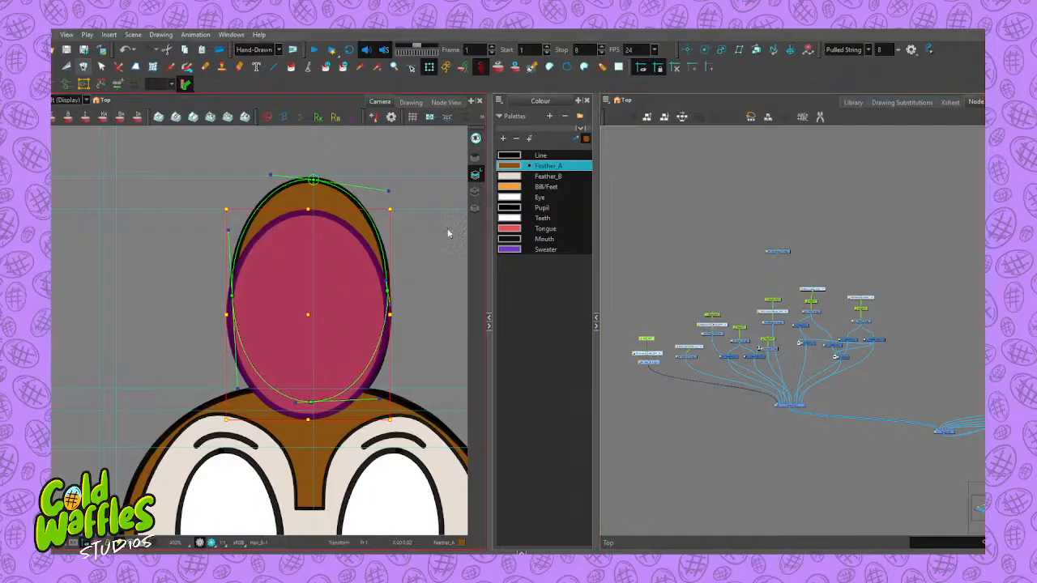
{"action": "left_click", "coordinate": [52, 84]}
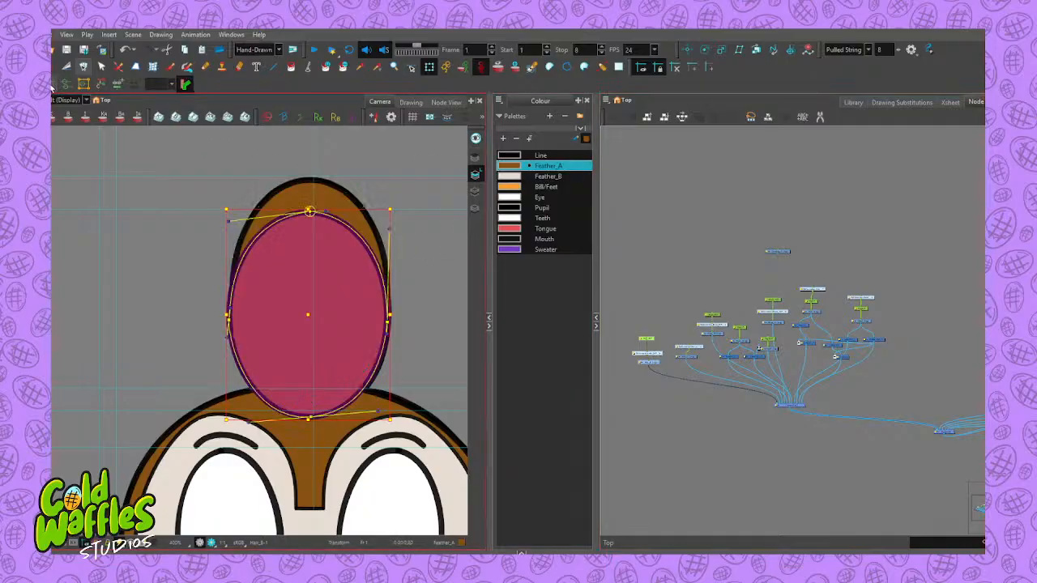
{"action": "left_click", "coordinate": [657, 194]}
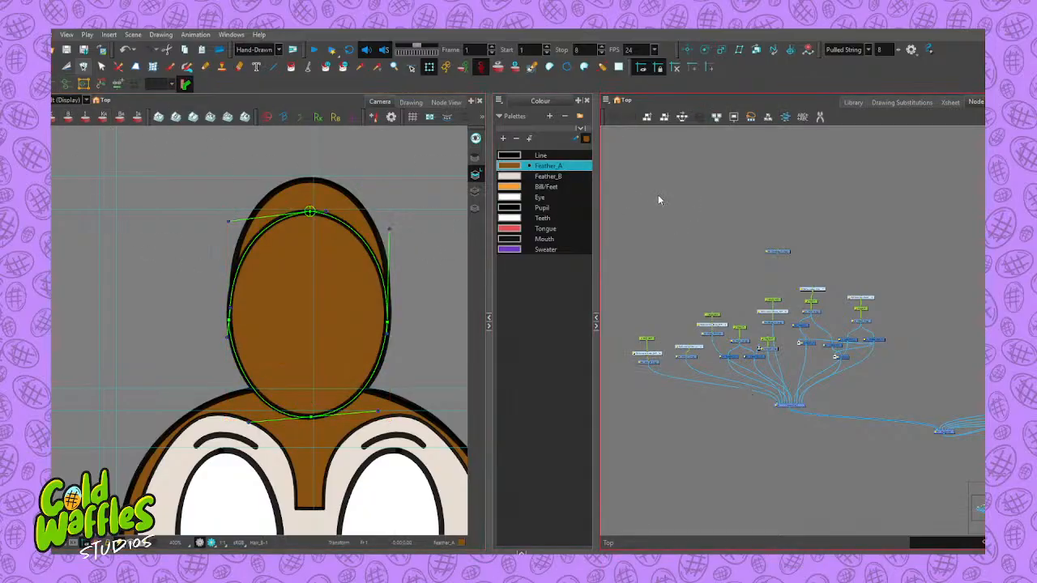
Add a Two-Points-Constraint node to the empty area above the head's node network
{"action": "scroll", "coordinate": [376, 286], "scroll_direction": "down", "scroll_amount": 6}
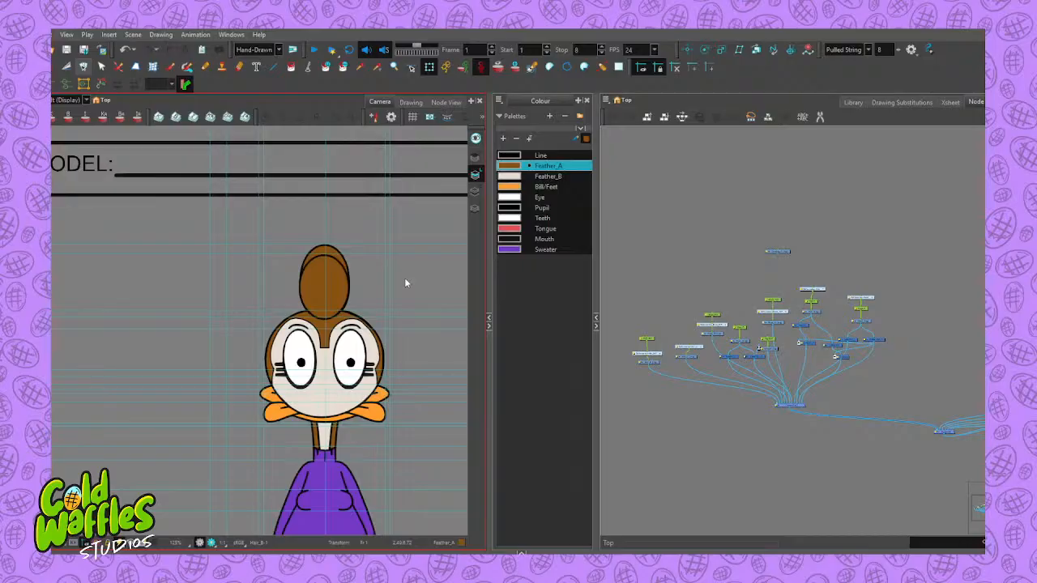
{"action": "scroll", "coordinate": [343, 371], "scroll_direction": "up", "scroll_amount": 3}
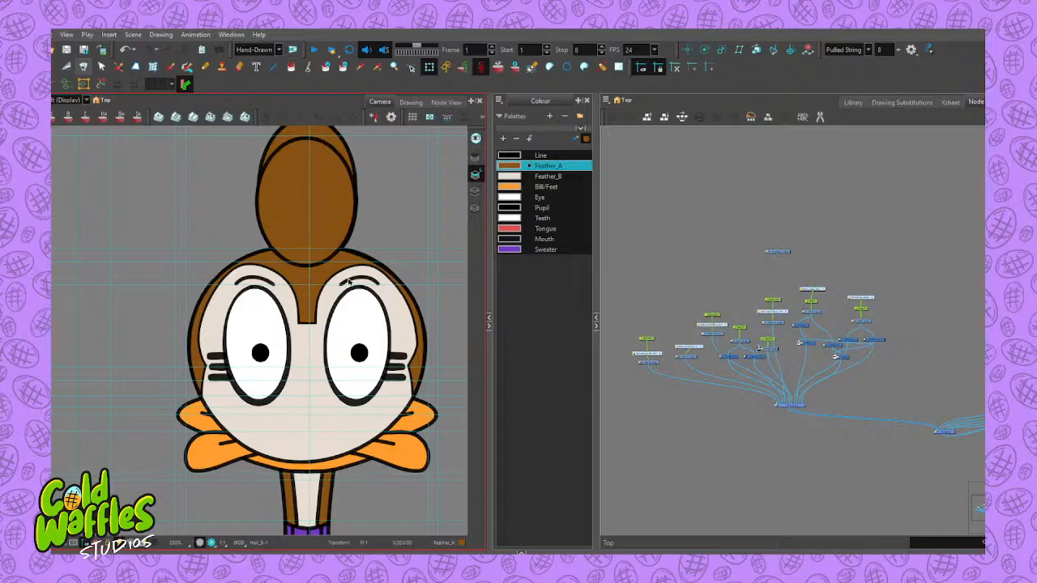
{"action": "left_click", "coordinate": [682, 298]}
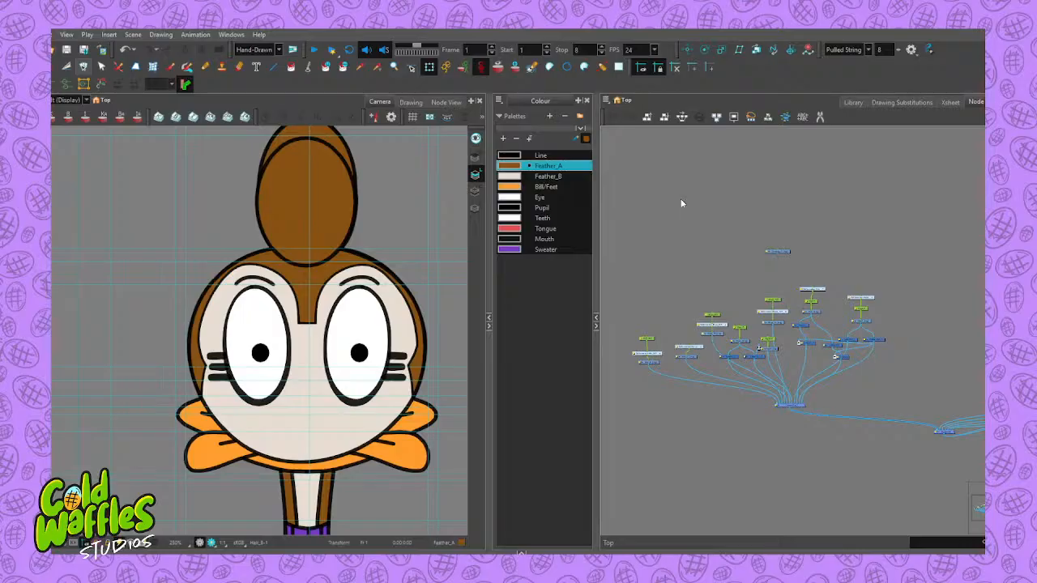
{"action": "left_click", "coordinate": [738, 290]}
{"action": "key", "text": "ctrl+v"}
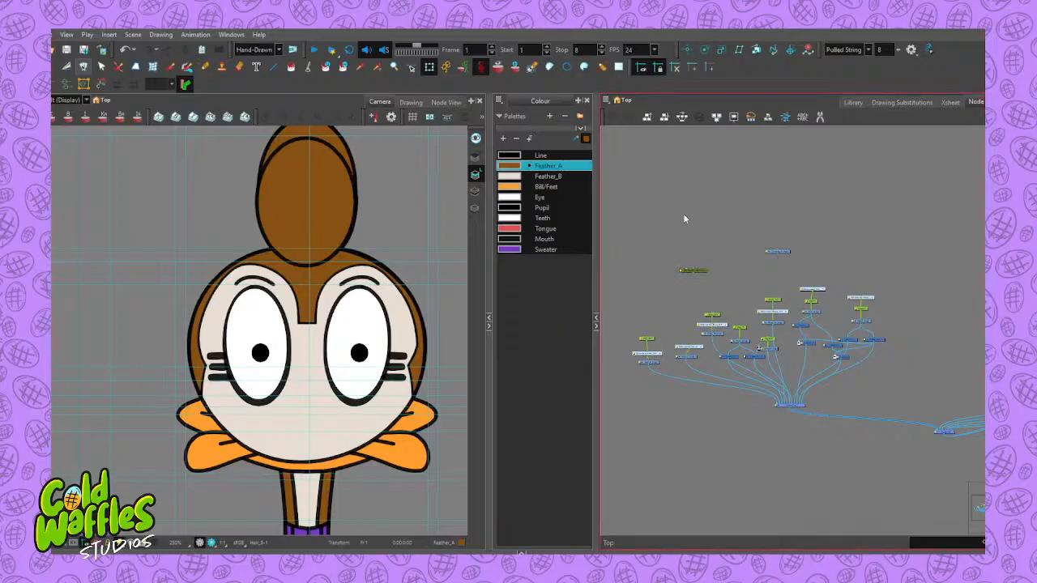
{"action": "left_click_drag", "start_coordinate": [673, 298], "coordinate": [668, 270]}
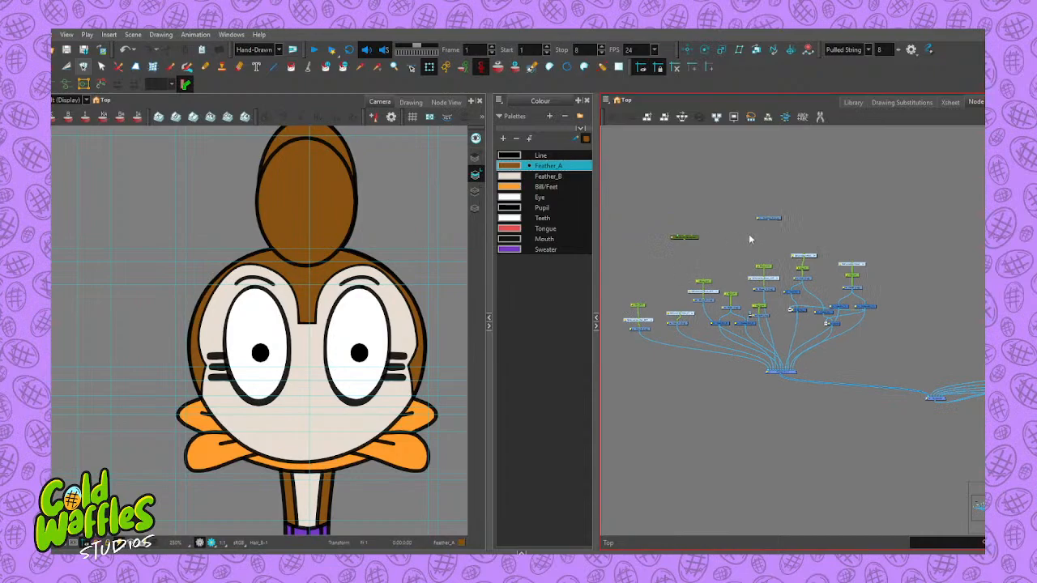
{"action": "scroll", "coordinate": [762, 235], "scroll_direction": "up", "scroll_amount": 2}
{"action": "scroll", "coordinate": [790, 235], "scroll_direction": "down", "scroll_amount": 1}
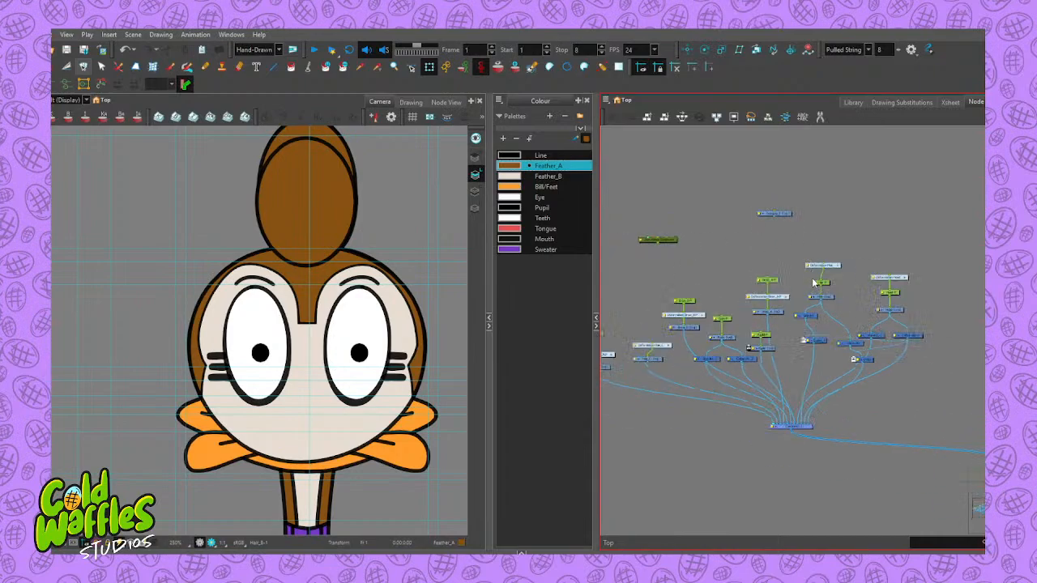
{"action": "left_click_drag", "start_coordinate": [728, 269], "coordinate": [785, 227]}
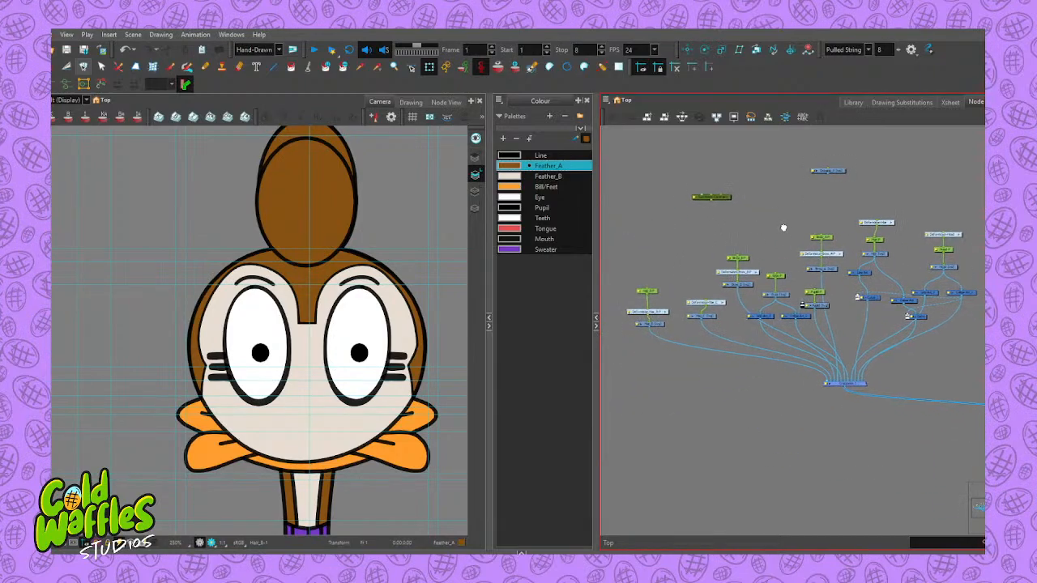
{"action": "scroll", "coordinate": [780, 229], "scroll_direction": "up", "scroll_amount": 2}
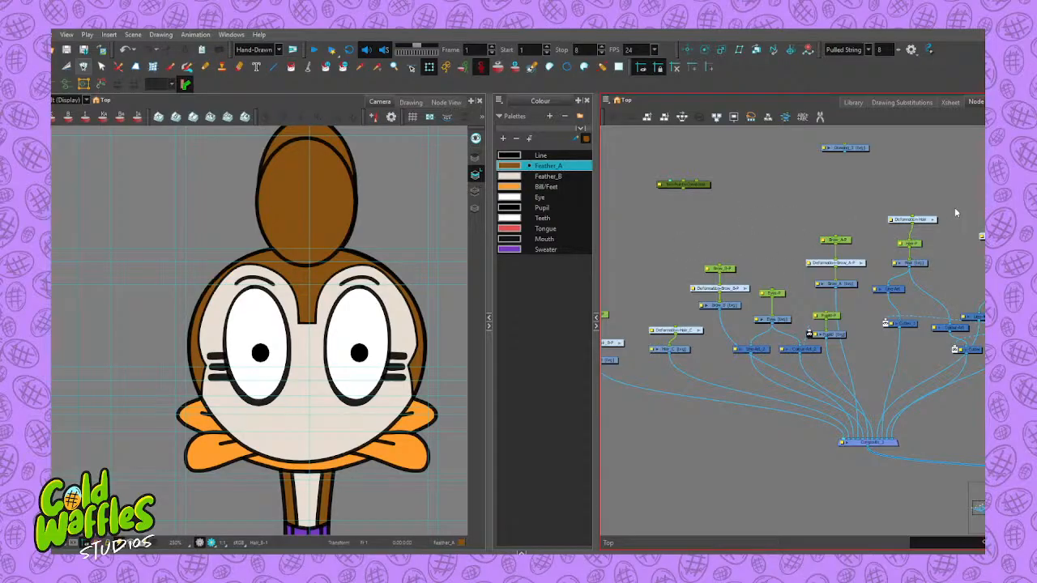
Move the brow, eye and pupil nodes up as a group and shift the unconnected drawing node to the right
{"action": "left_click_drag", "start_coordinate": [937, 209], "coordinate": [918, 212]}
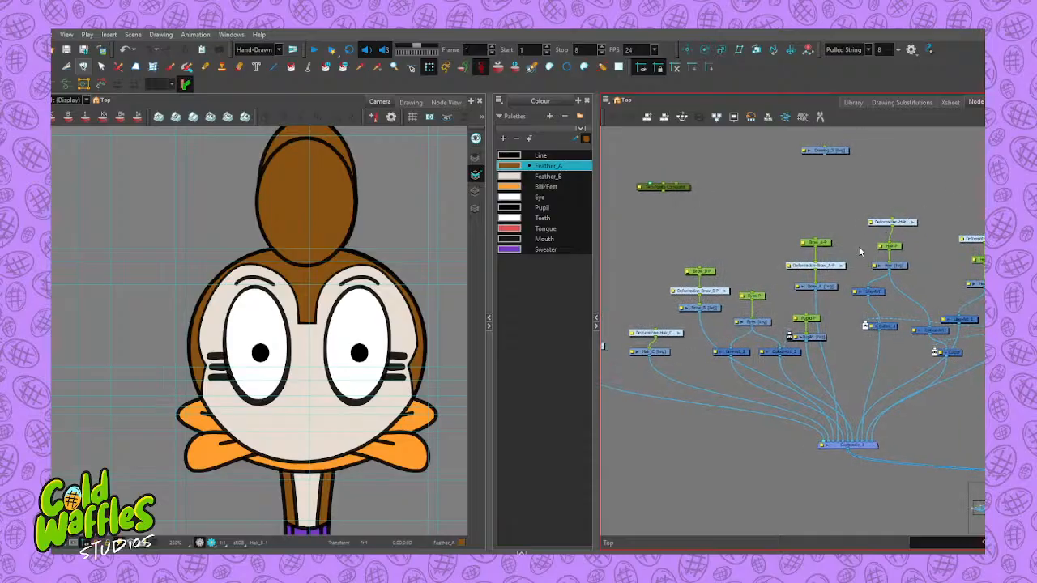
{"action": "left_click_drag", "start_coordinate": [839, 223], "coordinate": [699, 369]}
{"action": "left_click_drag", "start_coordinate": [702, 271], "coordinate": [686, 211]}
{"action": "mouse_move", "coordinate": [838, 183]}
{"action": "left_mouse_down"}
{"action": "mouse_move", "coordinate": [821, 264]}
{"action": "mouse_move", "coordinate": [884, 226]}
{"action": "left_mouse_up"}
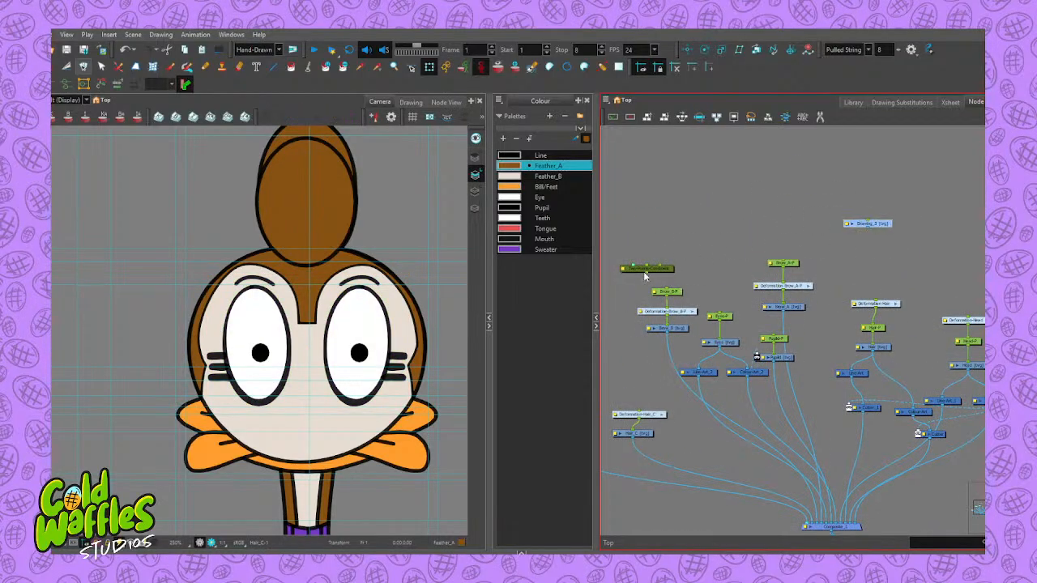
Place the Two-Points-Constraint node directly above the Deformation-Hair_C group
{"action": "mouse_move", "coordinate": [655, 269]}
{"action": "left_mouse_down"}
{"action": "mouse_move", "coordinate": [730, 258]}
{"action": "mouse_move", "coordinate": [729, 267]}
{"action": "left_mouse_up"}
{"action": "left_click", "coordinate": [724, 248]}
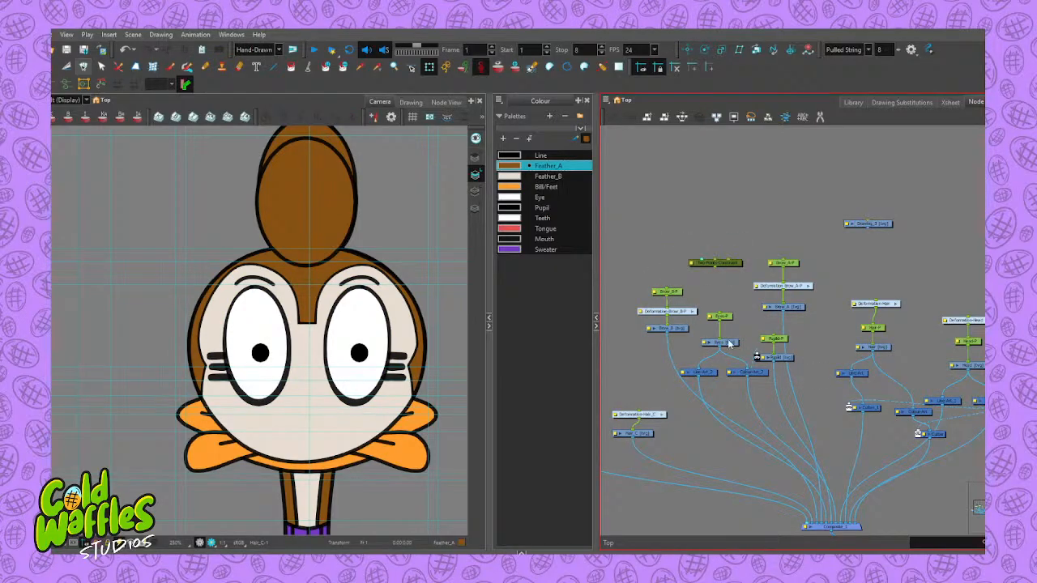
{"action": "left_click_drag", "start_coordinate": [727, 266], "coordinate": [650, 364]}
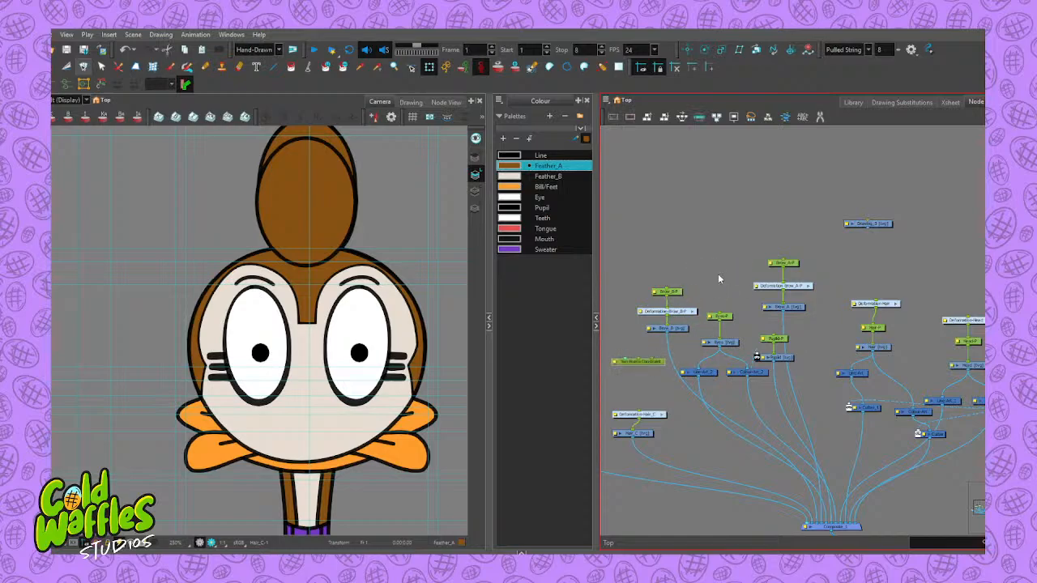
{"action": "left_click_drag", "start_coordinate": [718, 279], "coordinate": [717, 200]}
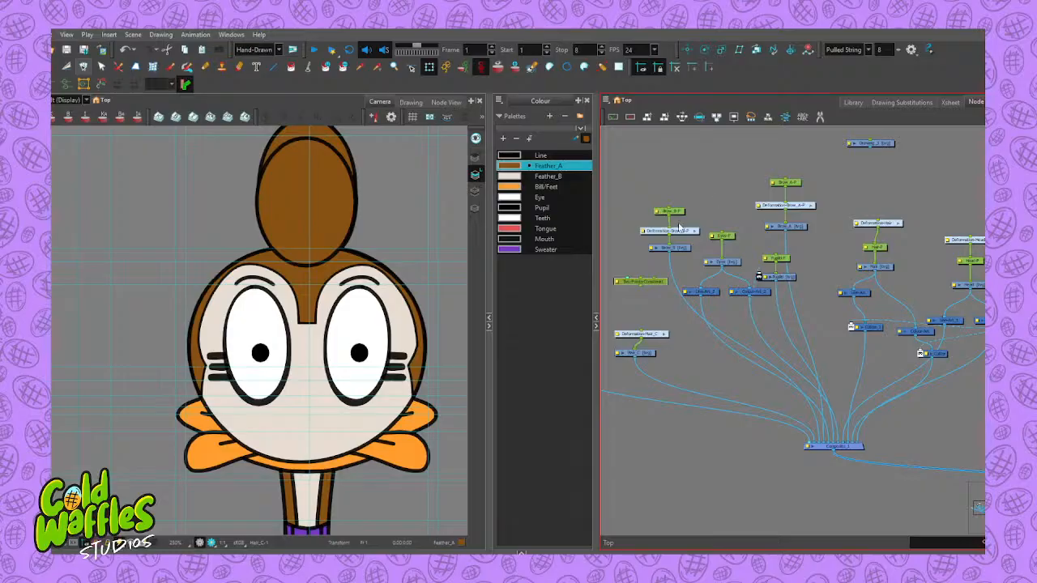
{"action": "scroll", "coordinate": [679, 220], "scroll_direction": "up", "scroll_amount": 2}
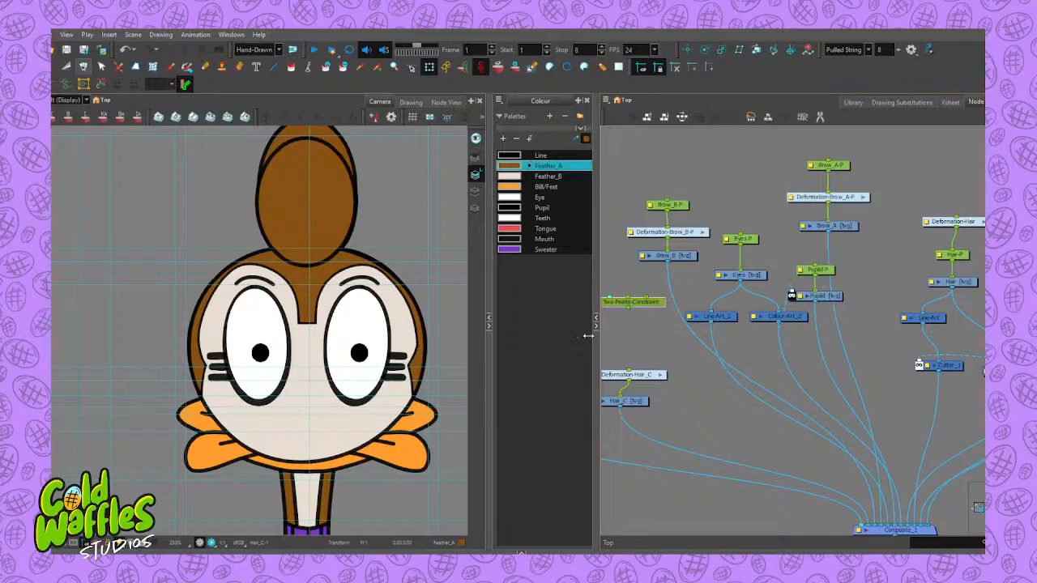
Shift the brow, eye and pupil node groups together slightly up and to the right in the network
{"action": "left_click", "coordinate": [691, 287]}
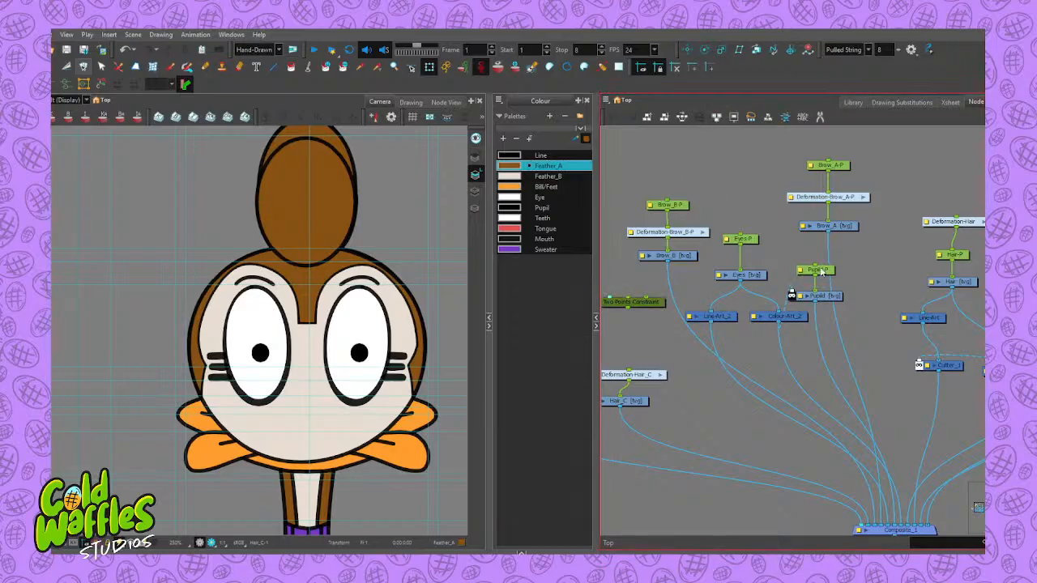
{"action": "left_click_drag", "start_coordinate": [777, 208], "coordinate": [781, 202]}
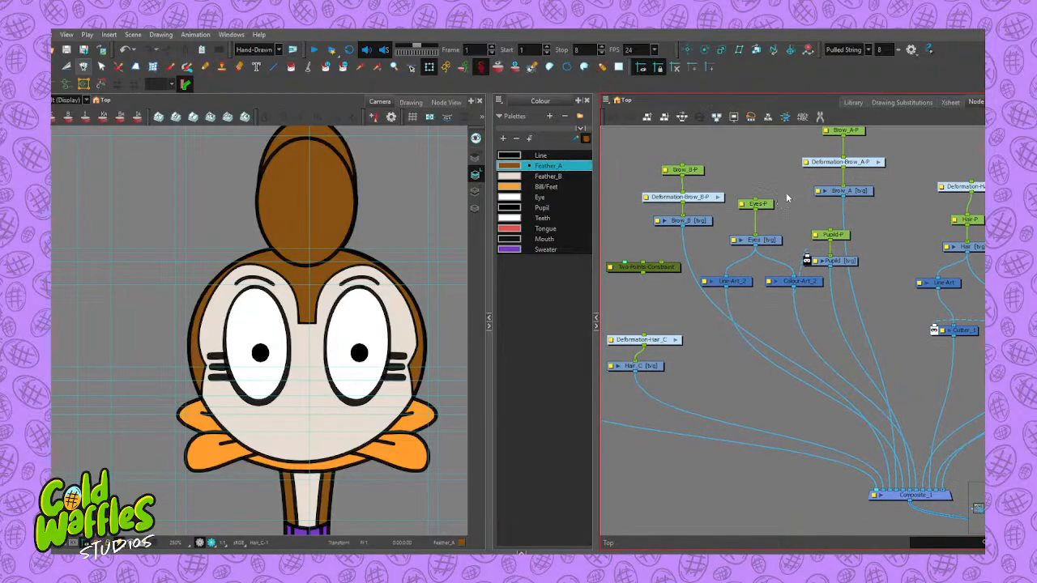
{"action": "left_click_drag", "start_coordinate": [770, 295], "coordinate": [772, 305]}
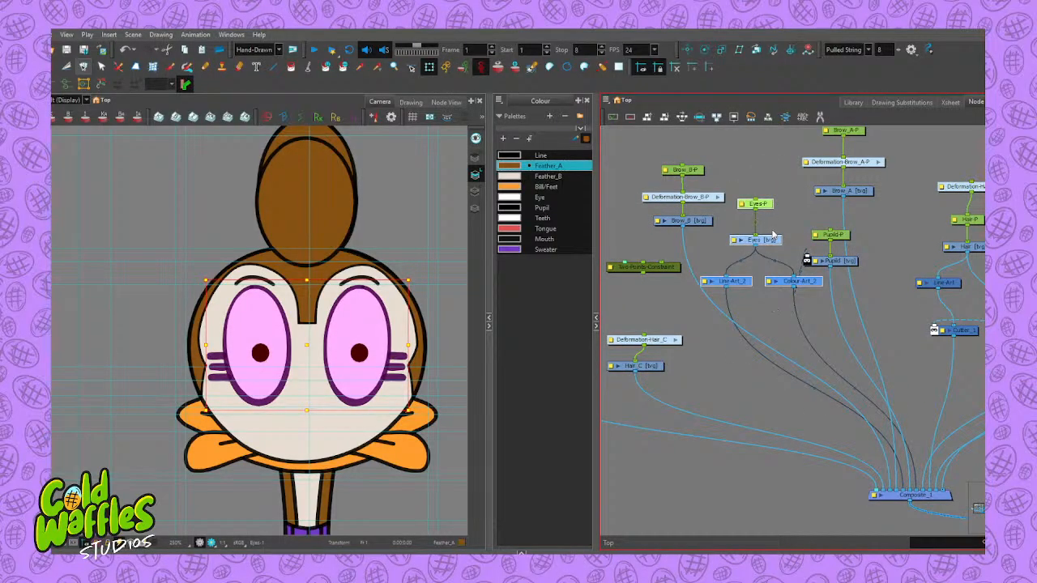
{"action": "left_click_drag", "start_coordinate": [780, 205], "coordinate": [777, 269]}
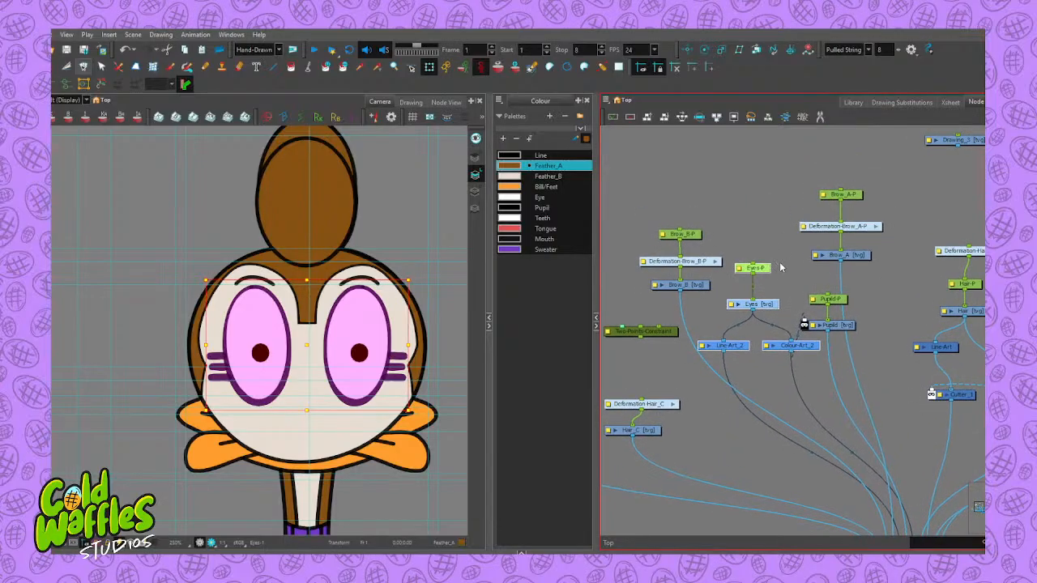
{"action": "left_click_drag", "start_coordinate": [674, 175], "coordinate": [859, 365]}
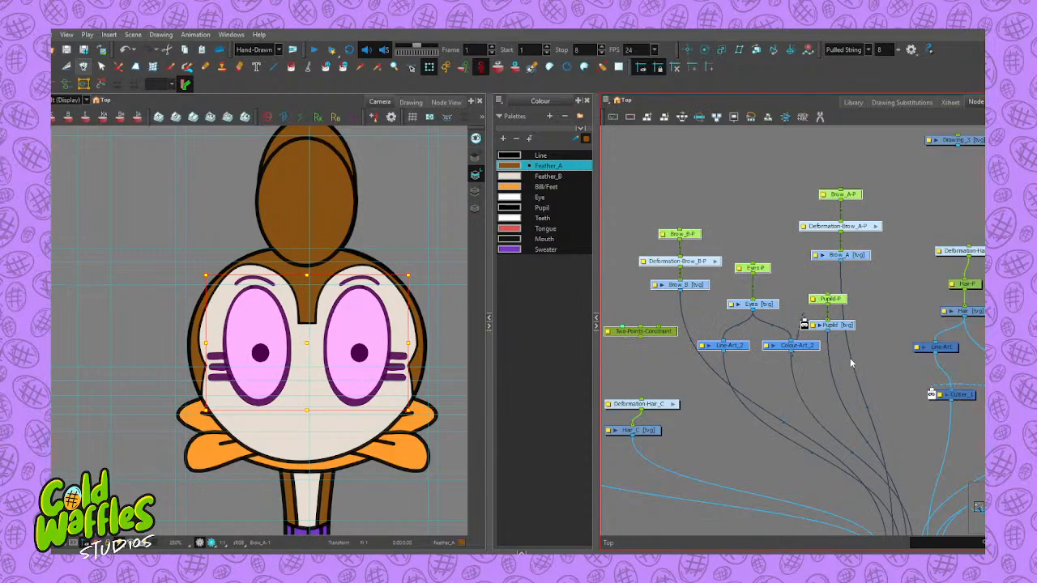
{"action": "left_click_drag", "start_coordinate": [864, 233], "coordinate": [876, 200]}
Move the Two-Points-Constraint node above the eye nodes, between the two brow node groups
{"action": "left_click", "coordinate": [675, 327]}
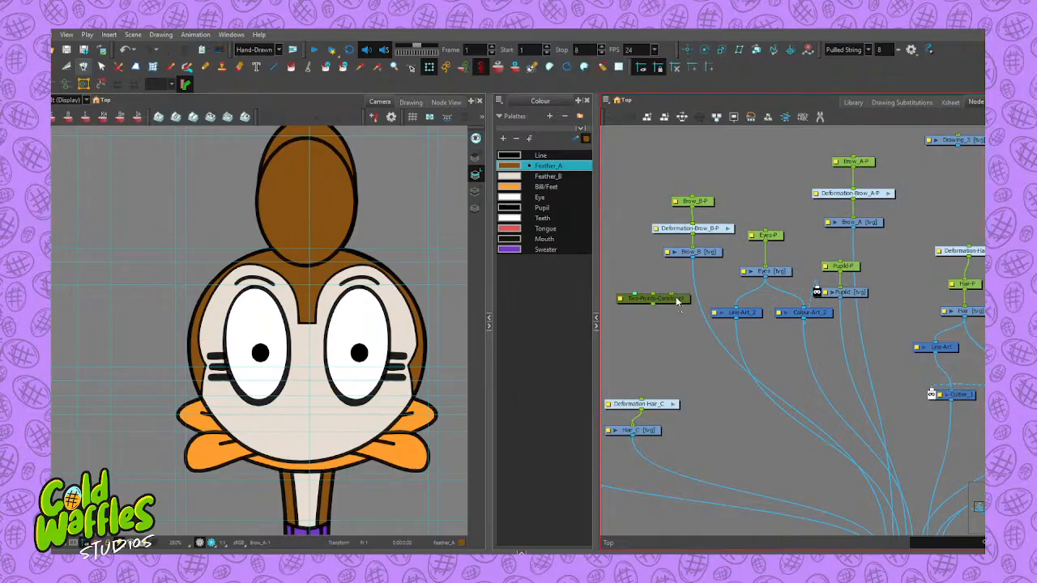
{"action": "left_click_drag", "start_coordinate": [678, 299], "coordinate": [760, 153]}
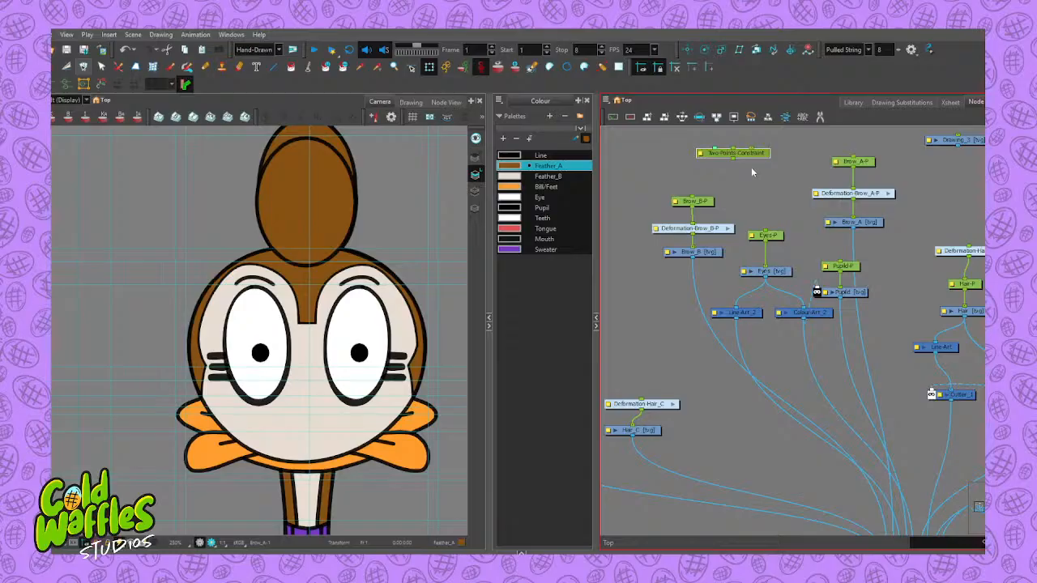
{"action": "left_click_drag", "start_coordinate": [755, 152], "coordinate": [786, 149]}
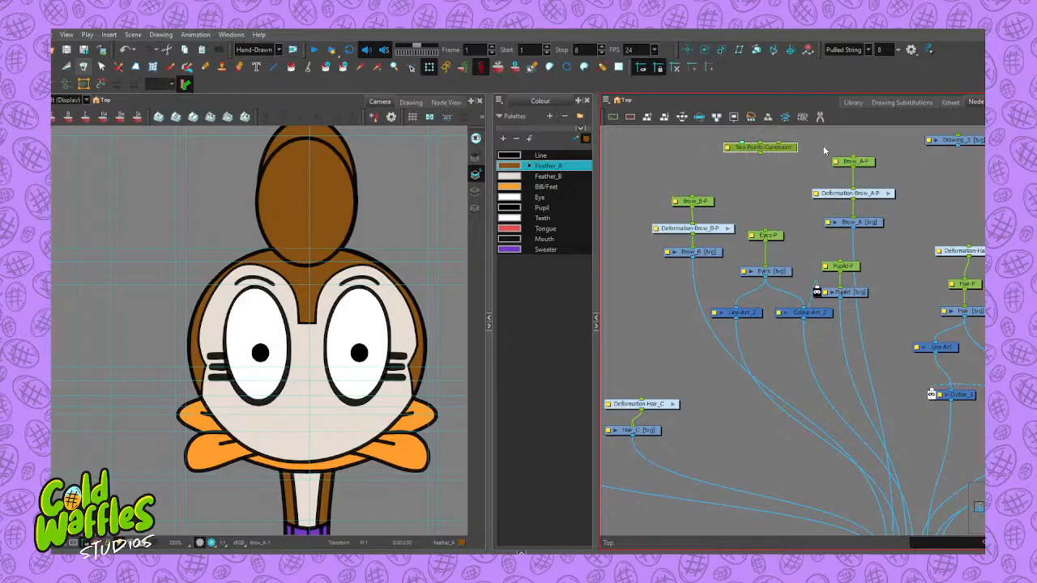
Spread the facial nodes apart, moving the Brow_A group right and the Brow_B, eye and pupil groups left
{"action": "left_click", "coordinate": [822, 169]}
{"action": "left_click_drag", "start_coordinate": [822, 167], "coordinate": [893, 232]}
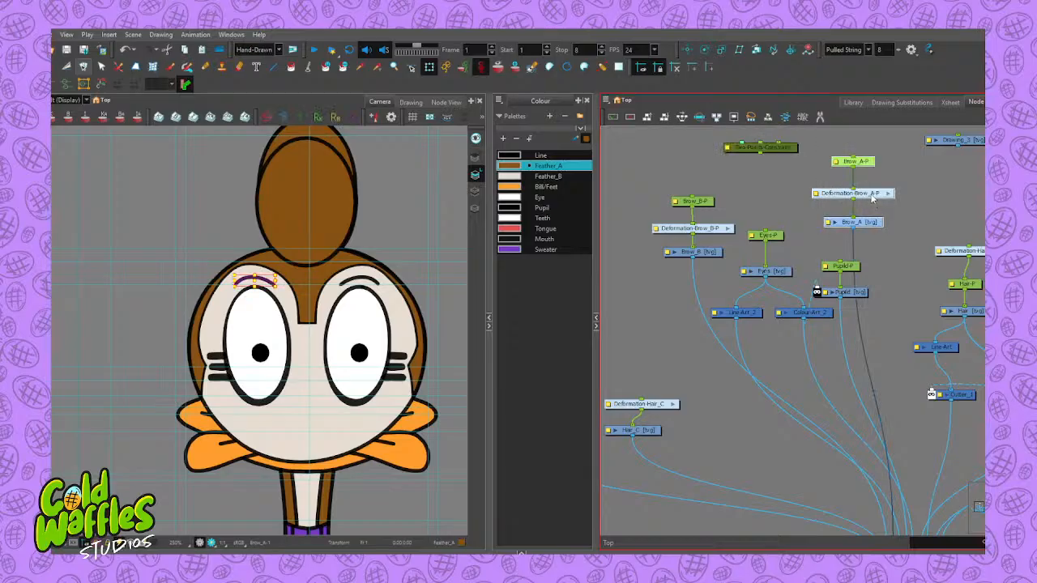
{"action": "left_click_drag", "start_coordinate": [873, 196], "coordinate": [893, 208]}
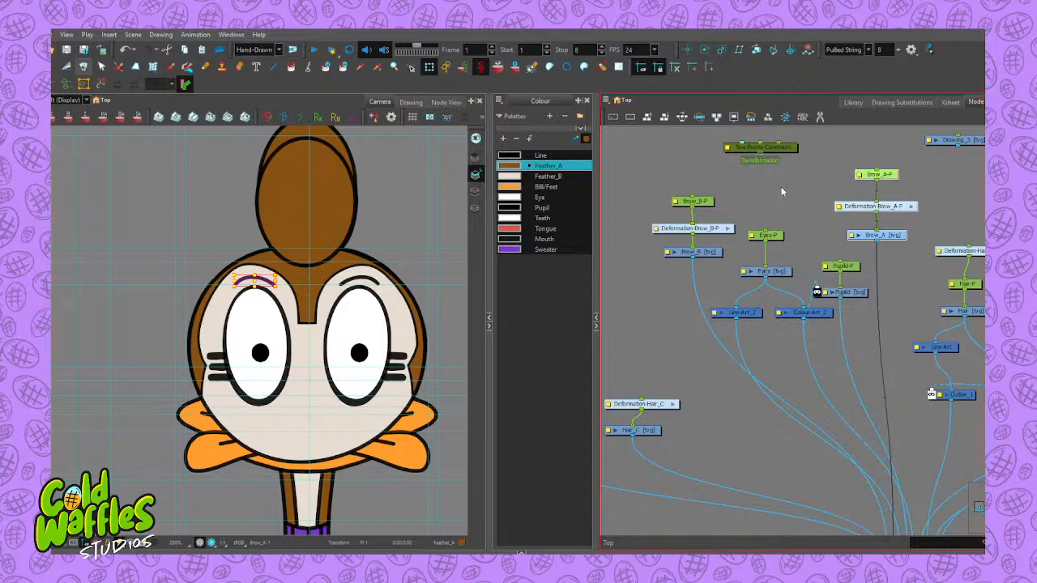
{"action": "left_click_drag", "start_coordinate": [723, 188], "coordinate": [653, 252]}
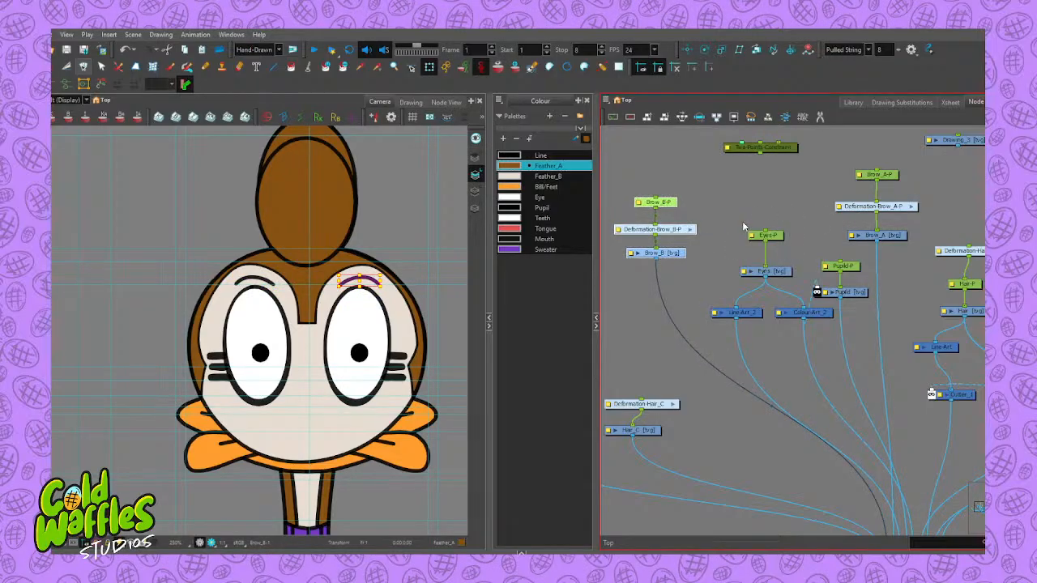
{"action": "left_click", "coordinate": [733, 264]}
{"action": "left_click_drag", "start_coordinate": [723, 217], "coordinate": [839, 331]}
{"action": "left_click_drag", "start_coordinate": [833, 271], "coordinate": [808, 271]}
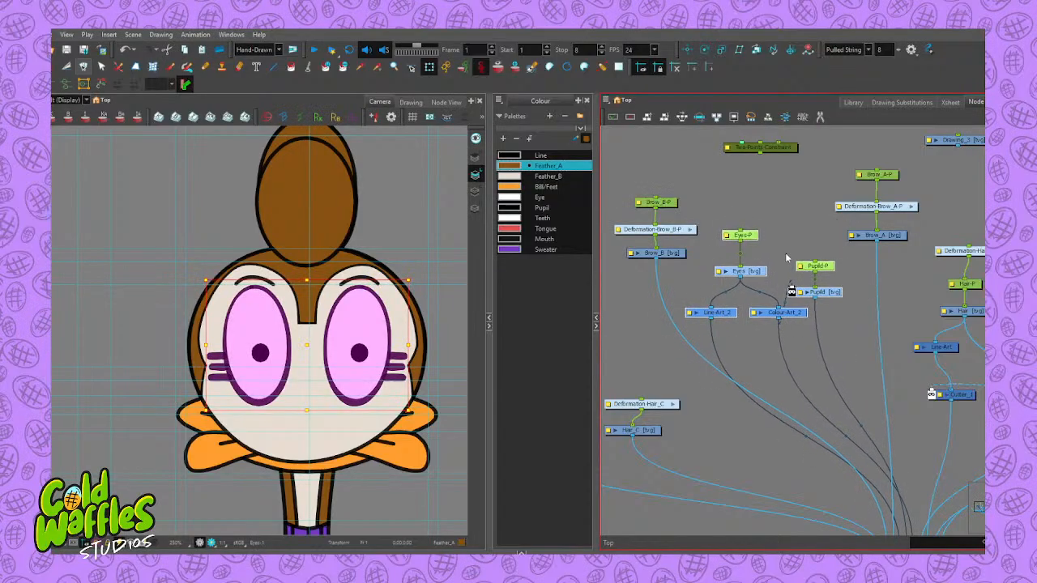
Lower the Brow_B and Brow_A node groups so they sit roughly level with the eye and pupil nodes
{"action": "left_click", "coordinate": [666, 203]}
{"action": "left_click_drag", "start_coordinate": [669, 205], "coordinate": [664, 256]}
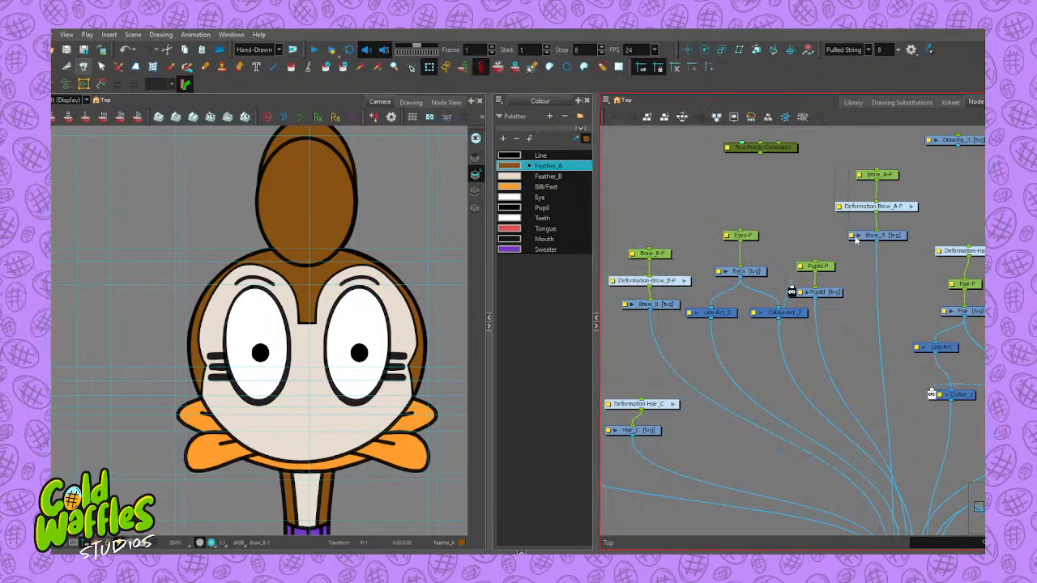
{"action": "left_click", "coordinate": [891, 234]}
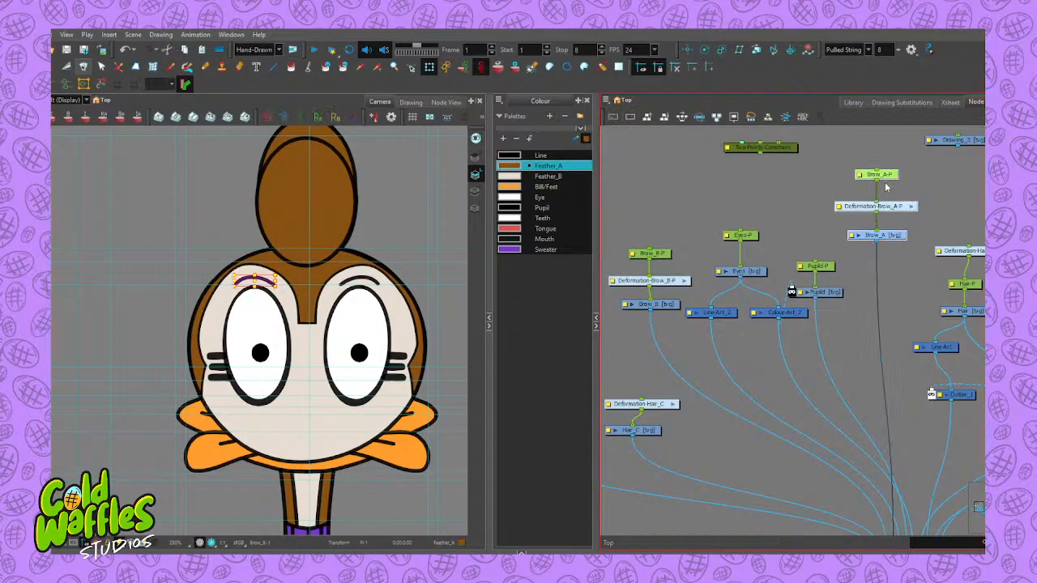
{"action": "left_click_drag", "start_coordinate": [887, 178], "coordinate": [891, 248]}
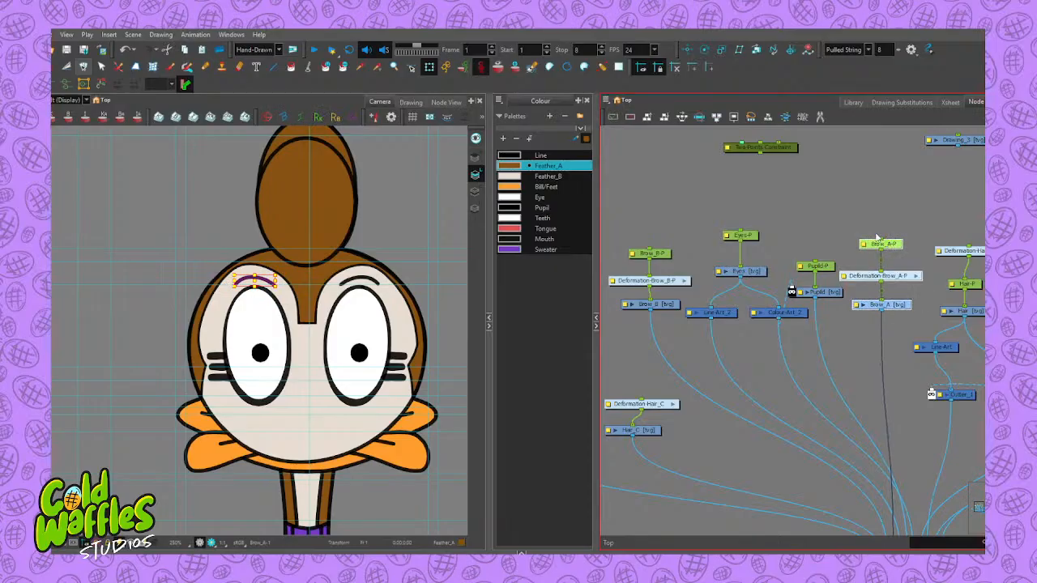
Add a peg below the Two-Points-Constraint and connect it as parent to the Brow_B, Eyes, Brow_A and Pupil pegs
{"action": "left_click", "coordinate": [774, 185]}
{"action": "key", "text": "ctrl+p"}
{"action": "scroll", "coordinate": [790, 170], "scroll_direction": "down", "scroll_amount": 1}
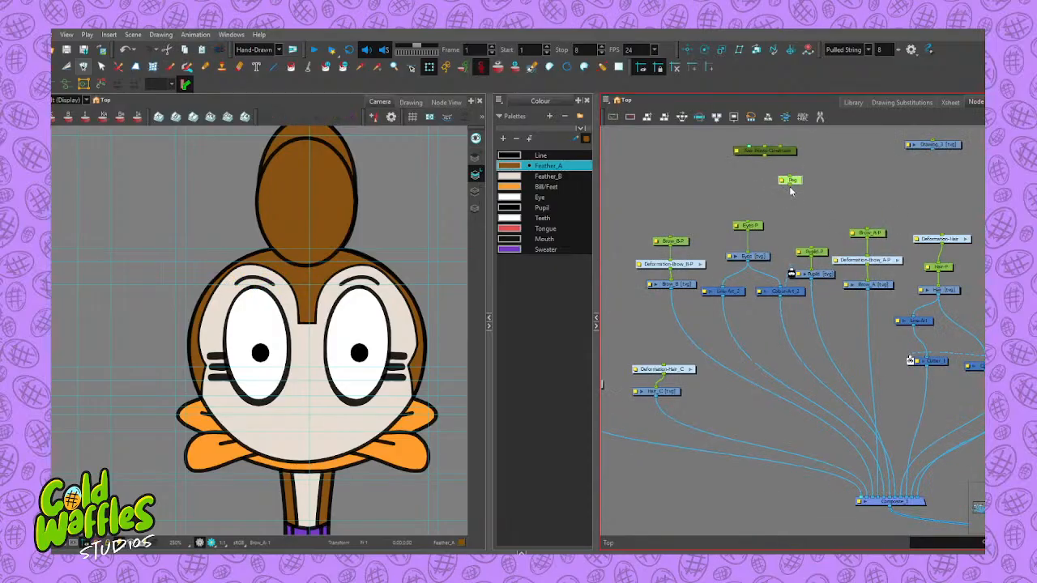
{"action": "left_click_drag", "start_coordinate": [791, 187], "coordinate": [672, 239]}
{"action": "left_click_drag", "start_coordinate": [791, 188], "coordinate": [747, 225]}
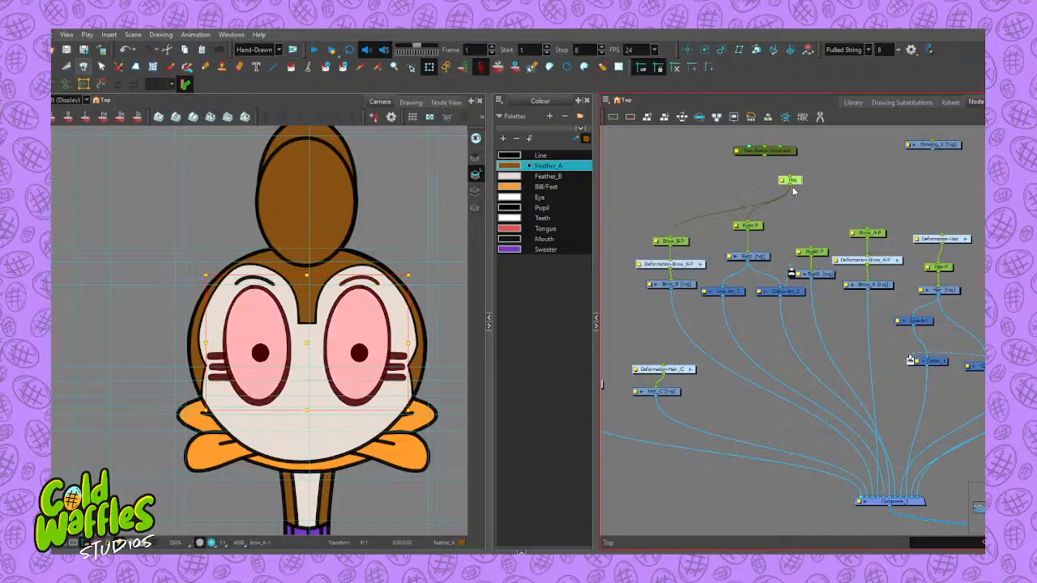
{"action": "left_click_drag", "start_coordinate": [793, 189], "coordinate": [870, 231]}
{"action": "left_click_drag", "start_coordinate": [846, 188], "coordinate": [825, 234]}
Connect the Two-Points-Constraint to the new parent peg, place it directly above, and rename the peg Eye_Group
{"action": "left_click", "coordinate": [797, 221]}
{"action": "left_click_drag", "start_coordinate": [762, 202], "coordinate": [776, 213]}
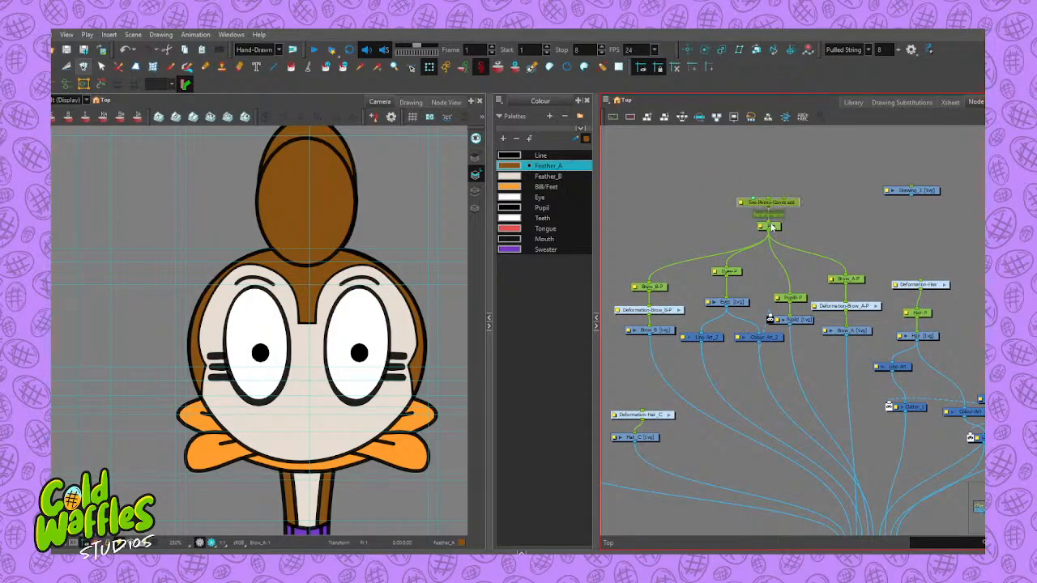
{"action": "left_click", "coordinate": [766, 228]}
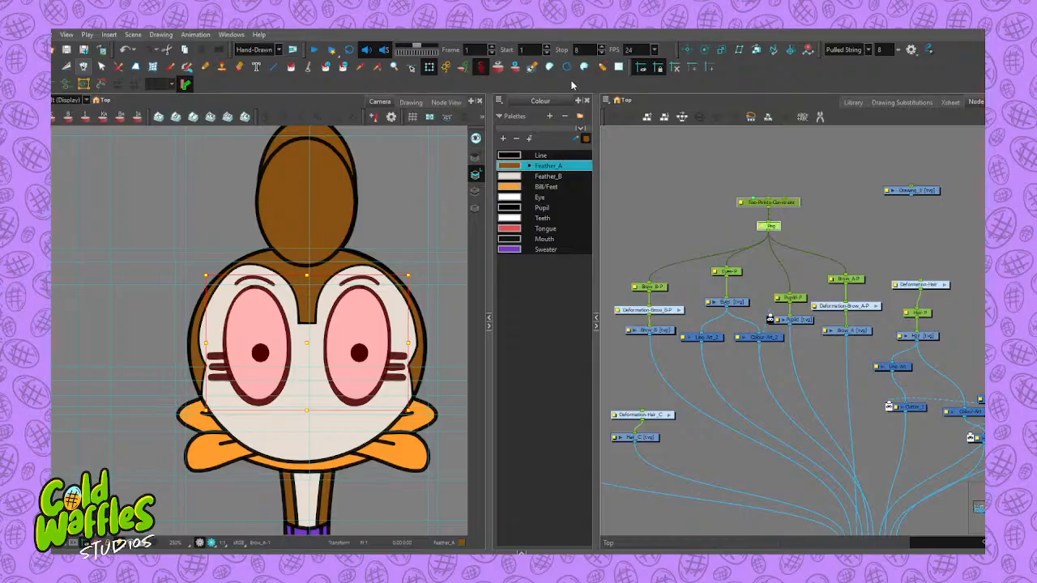
{"action": "left_click", "coordinate": [696, 213]}
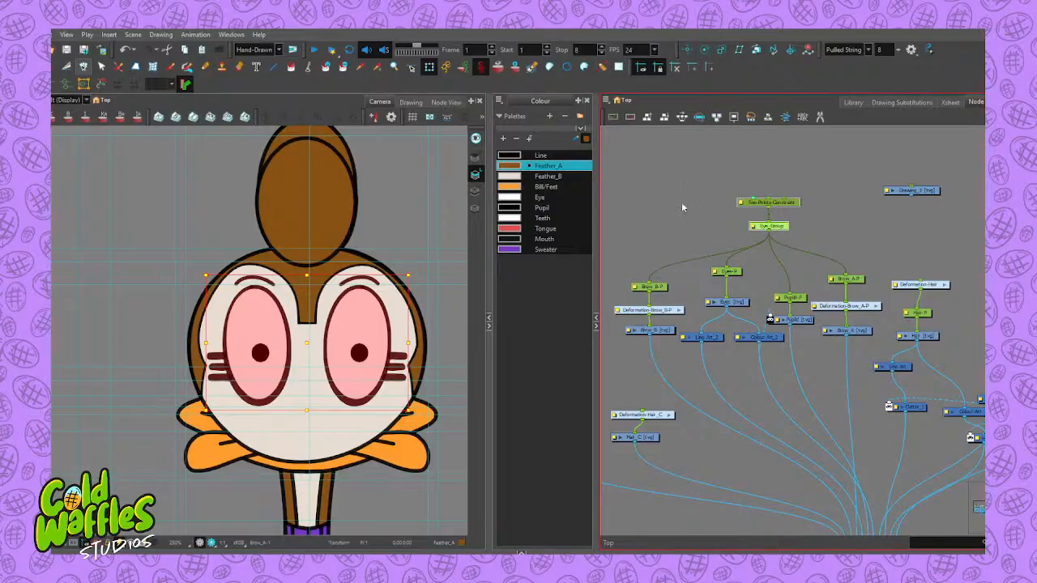
Flip back and forth through frames 1 to 4 to compare the head-turn poses with the front-facing eyes
{"action": "key", "text": "period"}
{"action": "key", "text": "comma"}
{"action": "key", "text": "period"}
{"action": "key", "text": "period"}
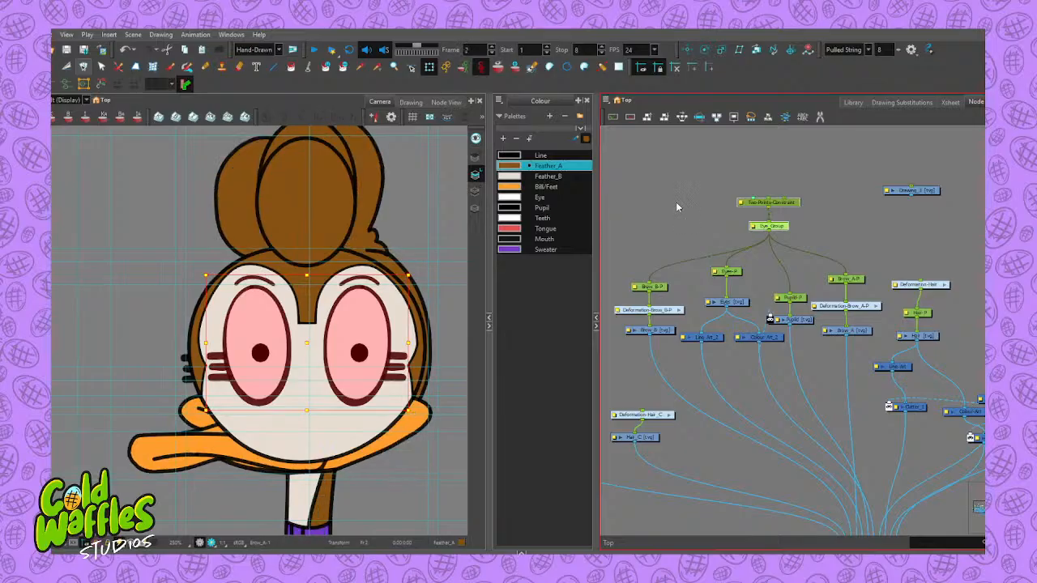
{"action": "key", "text": "comma"}
{"action": "key", "text": "comma"}
{"action": "key", "text": "period"}
{"action": "key", "text": "period"}
{"action": "key", "text": "period"}
{"action": "key", "text": "period"}
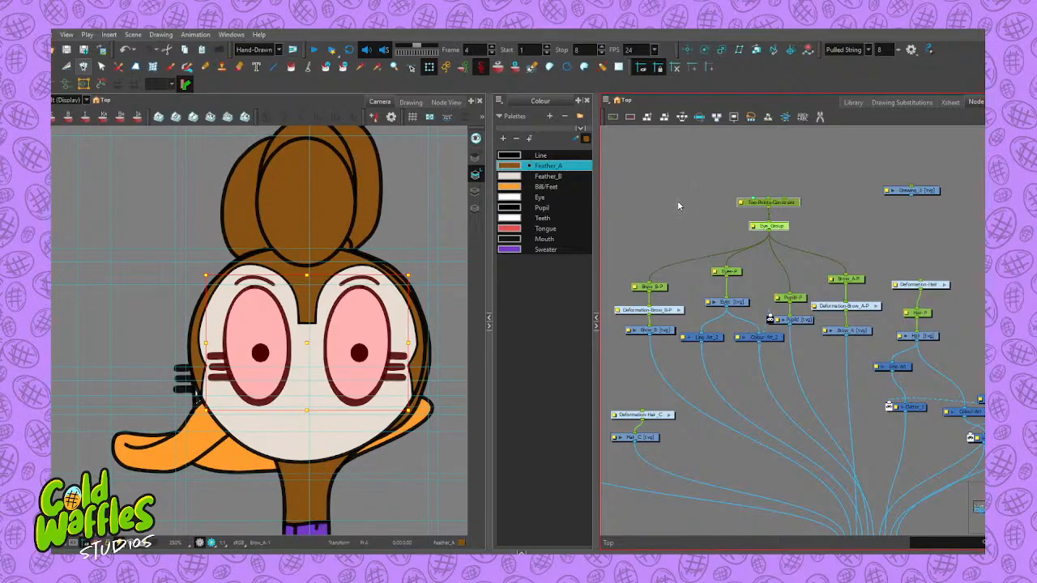
{"action": "key", "text": "comma"}
{"action": "key", "text": "comma"}
{"action": "key", "text": "comma"}
{"action": "key", "text": "comma"}
{"action": "key", "text": "period"}
{"action": "key", "text": "period"}
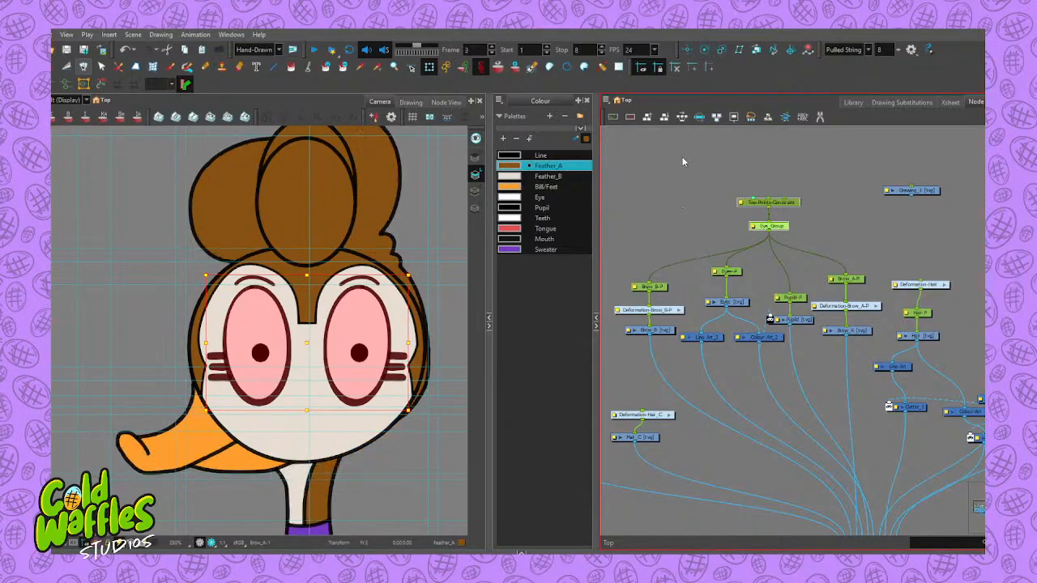
{"action": "key", "text": "comma"}
{"action": "key", "text": "comma"}
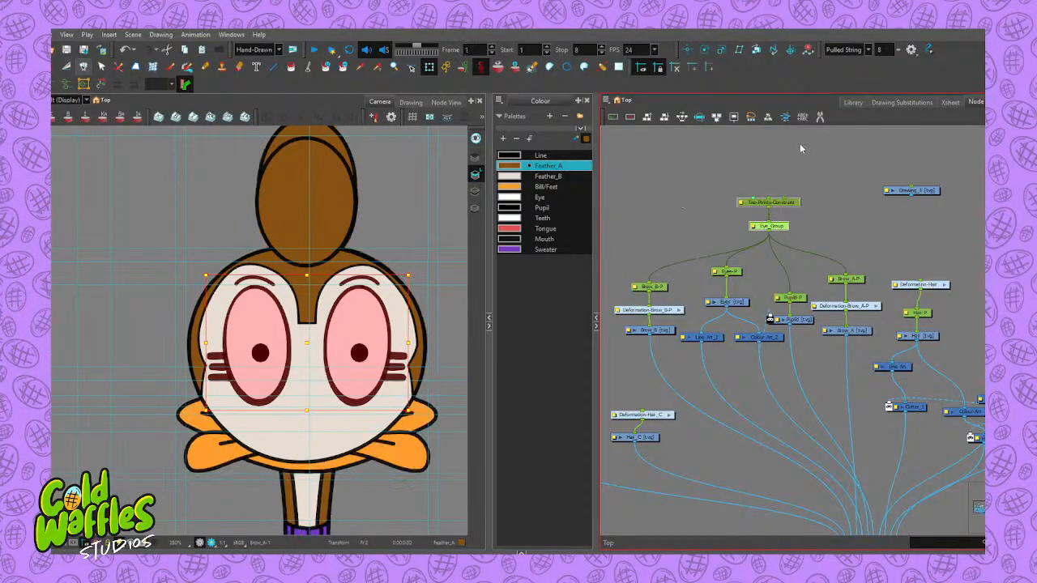
{"action": "key", "text": "period"}
{"action": "key", "text": "period"}
{"action": "key", "text": "comma"}
{"action": "key", "text": "comma"}
{"action": "key", "text": "period"}
{"action": "key", "text": "period"}
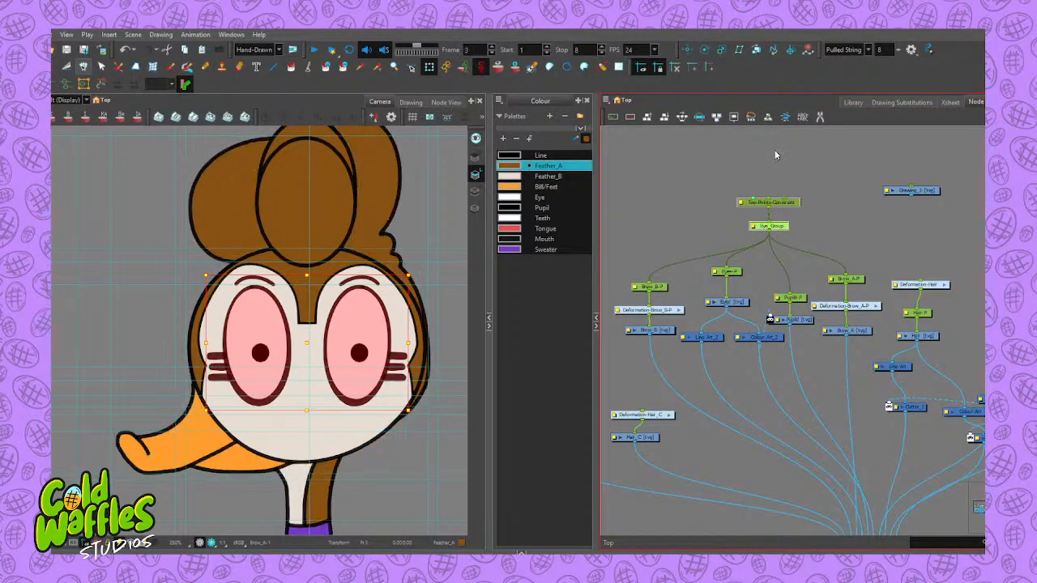
{"action": "key", "text": "comma"}
{"action": "key", "text": "comma"}
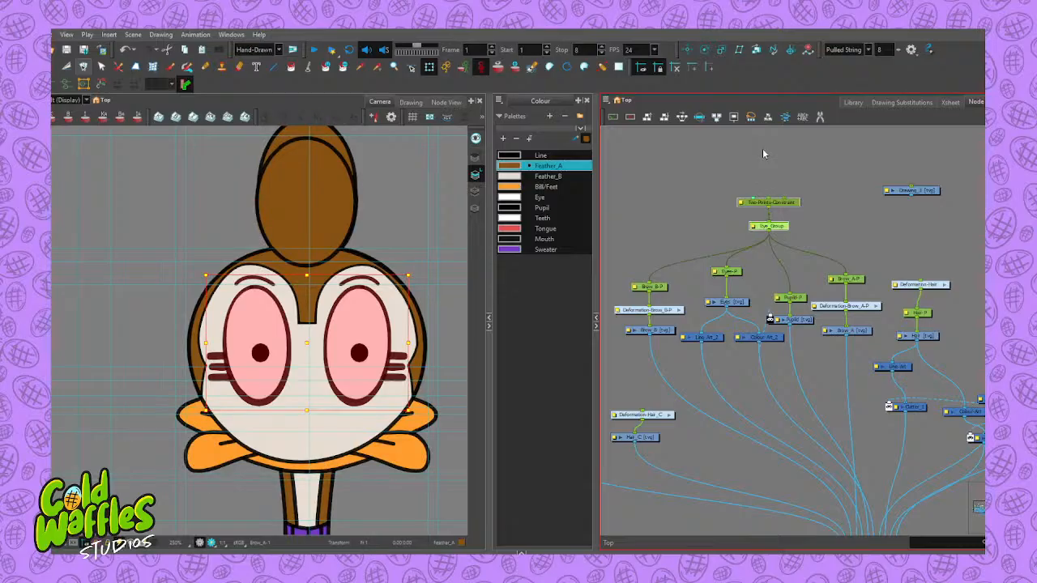
Add a parent peg above the Two-Points-Constraint, offset it to the right, and rename it EG_CTRL_LO
{"action": "left_click_drag", "start_coordinate": [773, 205], "coordinate": [773, 204]}
{"action": "left_click", "coordinate": [804, 224]}
{"action": "left_click", "coordinate": [778, 202]}
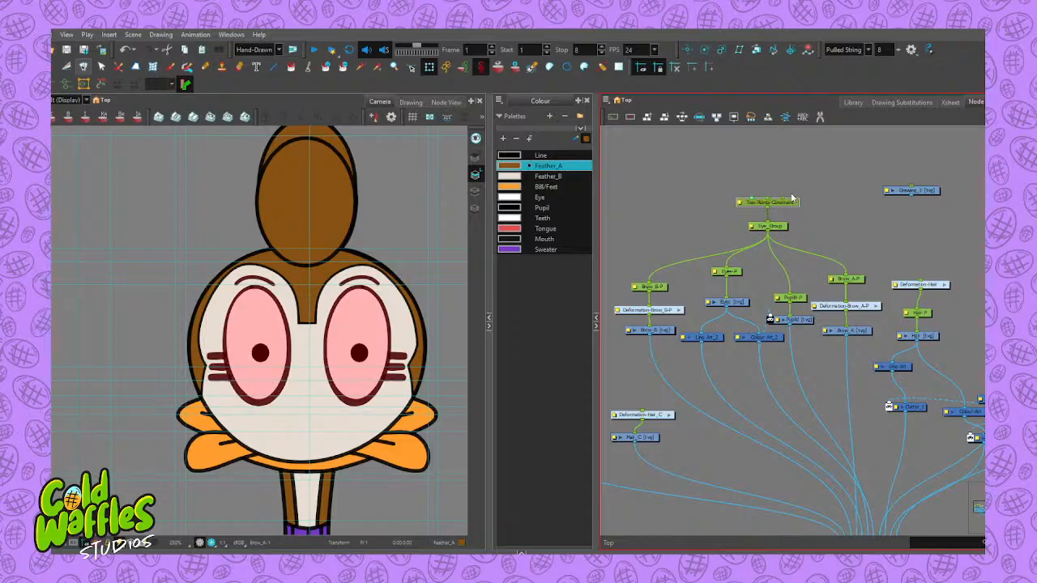
{"action": "scroll", "coordinate": [791, 195], "scroll_direction": "down", "scroll_amount": 1}
{"action": "key", "text": "ctrl+p"}
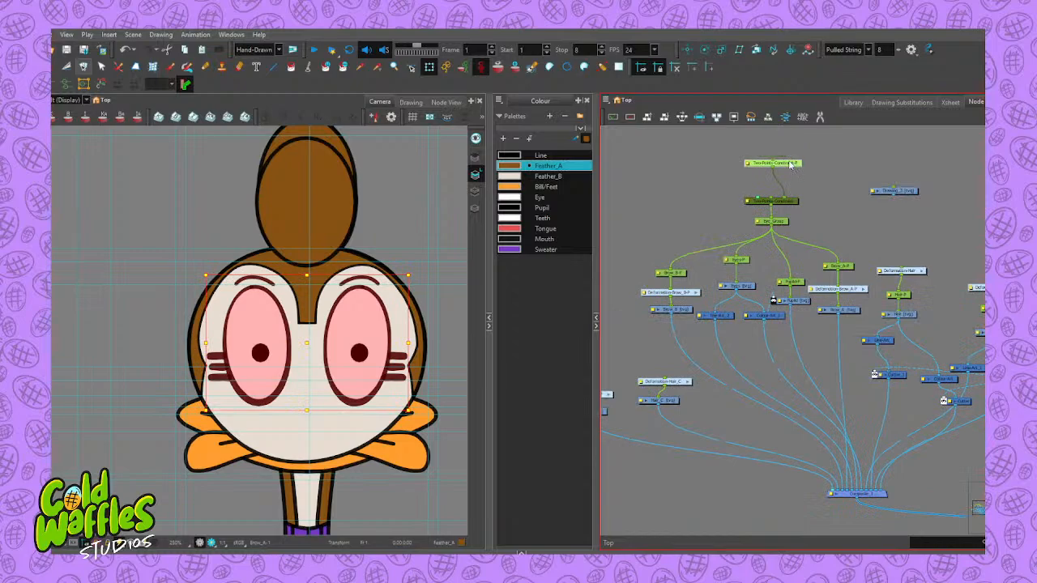
{"action": "left_click_drag", "start_coordinate": [764, 162], "coordinate": [782, 175]}
{"action": "left_click", "coordinate": [768, 175]}
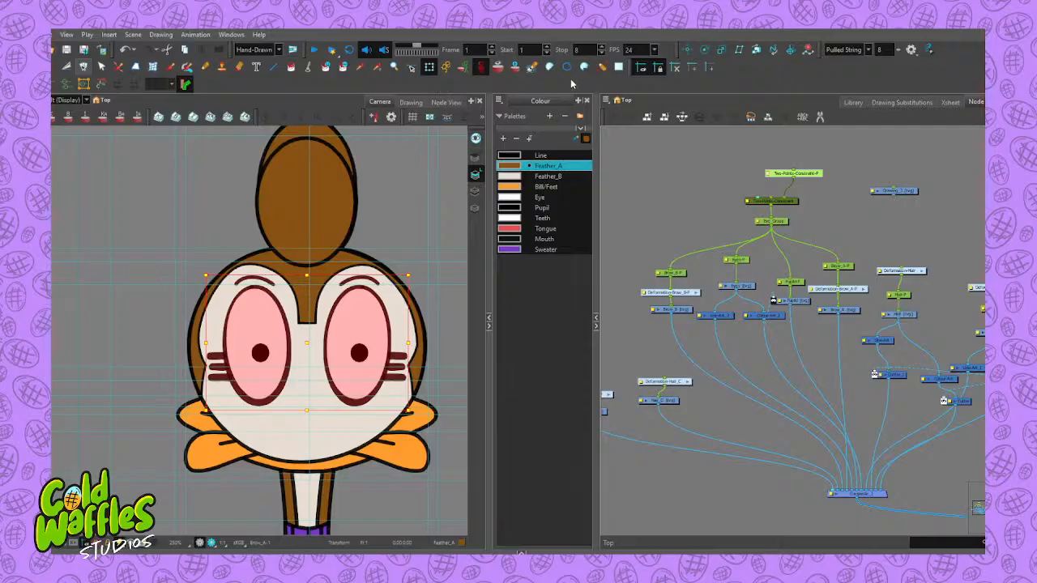
{"action": "left_click", "coordinate": [807, 177]}
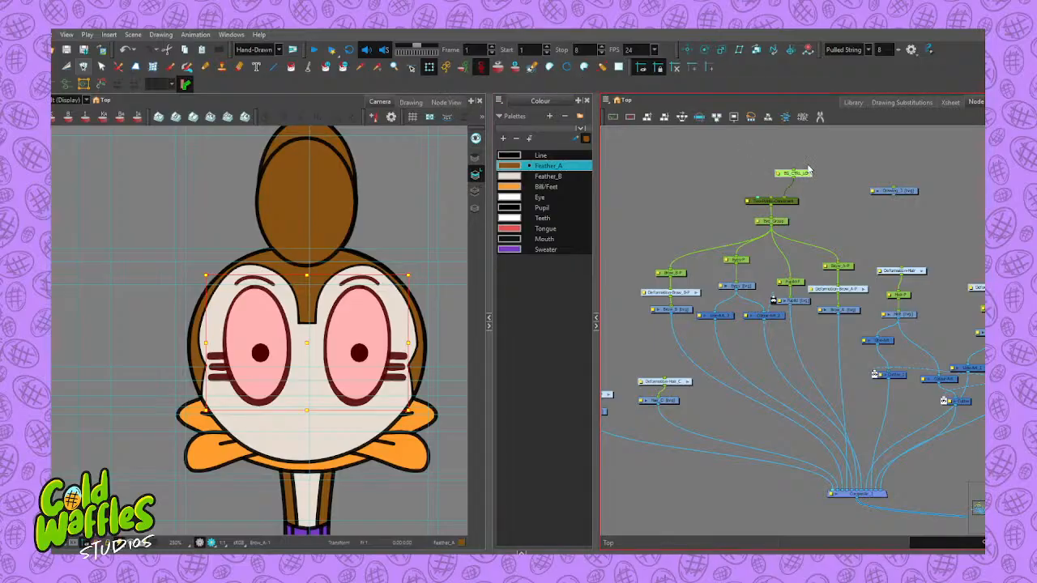
Add a second control peg named EG_CTRL_Up to the constraint's other input, and rename the first one EG_CTRL_Dn
{"action": "key", "text": "ctrl+v"}
{"action": "left_click_drag", "start_coordinate": [833, 172], "coordinate": [747, 176]}
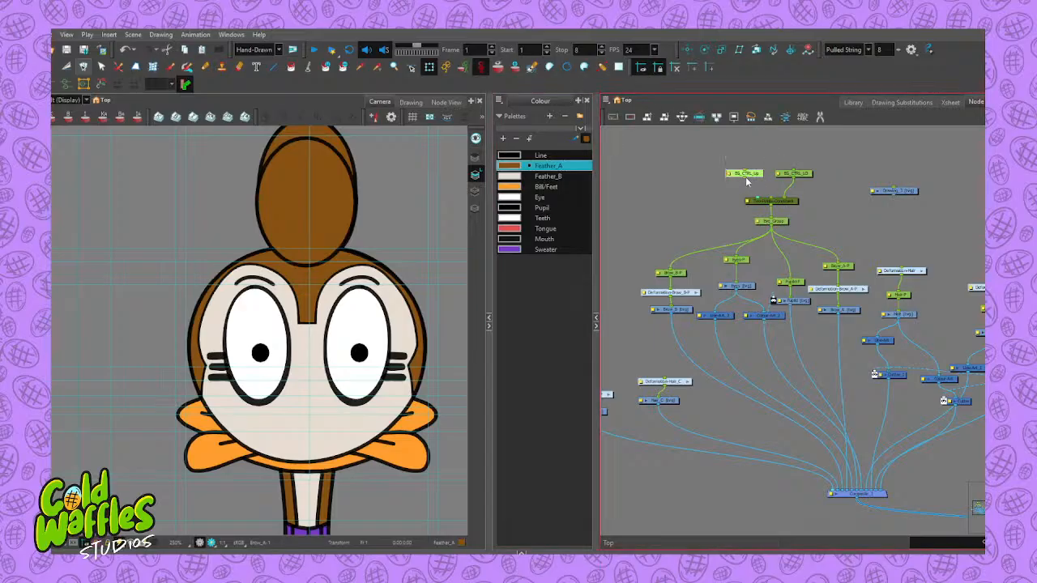
{"action": "left_click", "coordinate": [781, 178]}
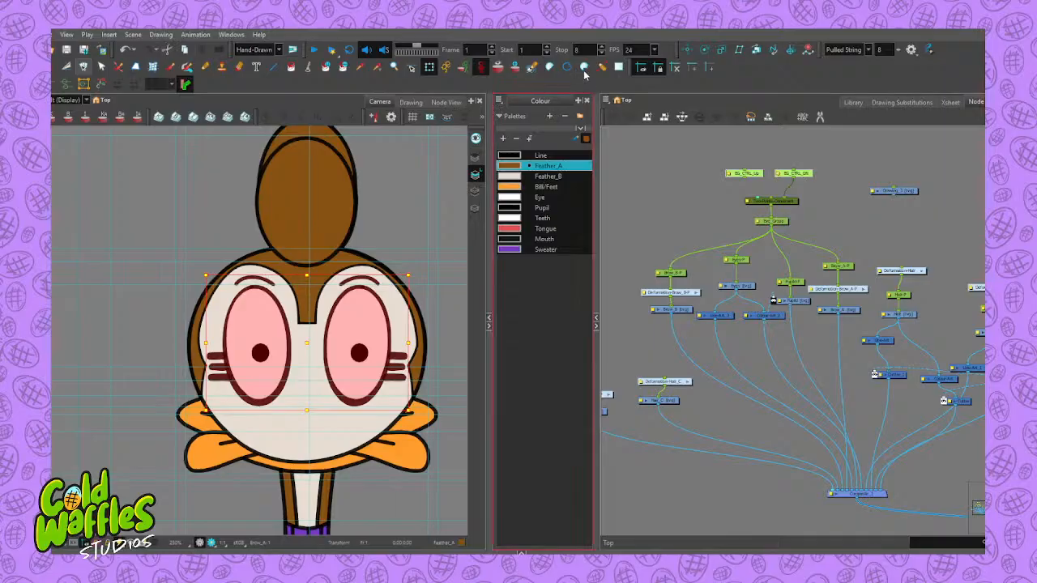
{"action": "left_click", "coordinate": [752, 188]}
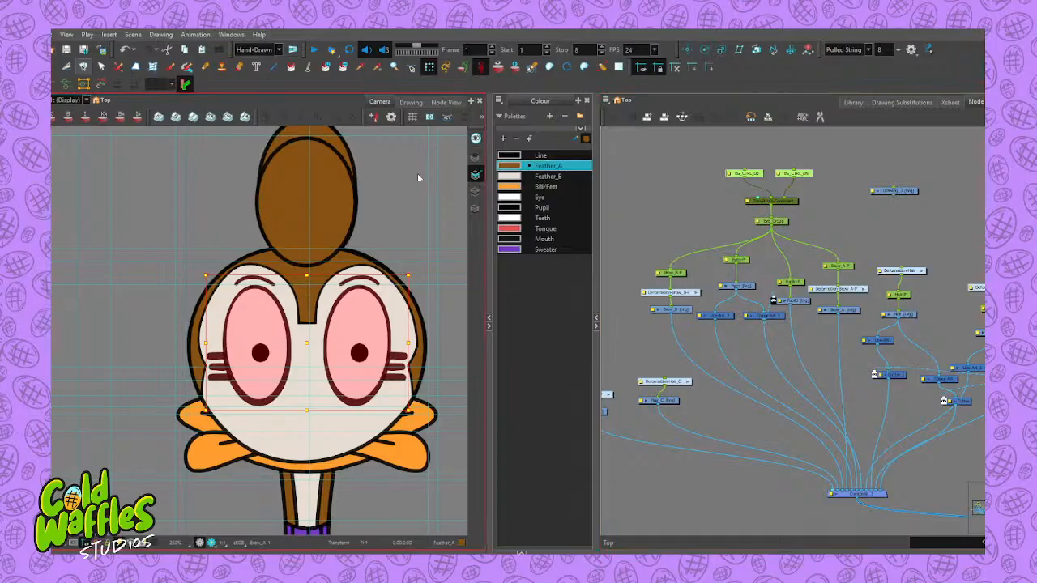
With the Translate tool, place the EG_CTRL_Dn peg's point on the face's centre line below the eyes and EG_CTRL_Up's on the forehead
{"action": "left_click", "coordinate": [753, 166]}
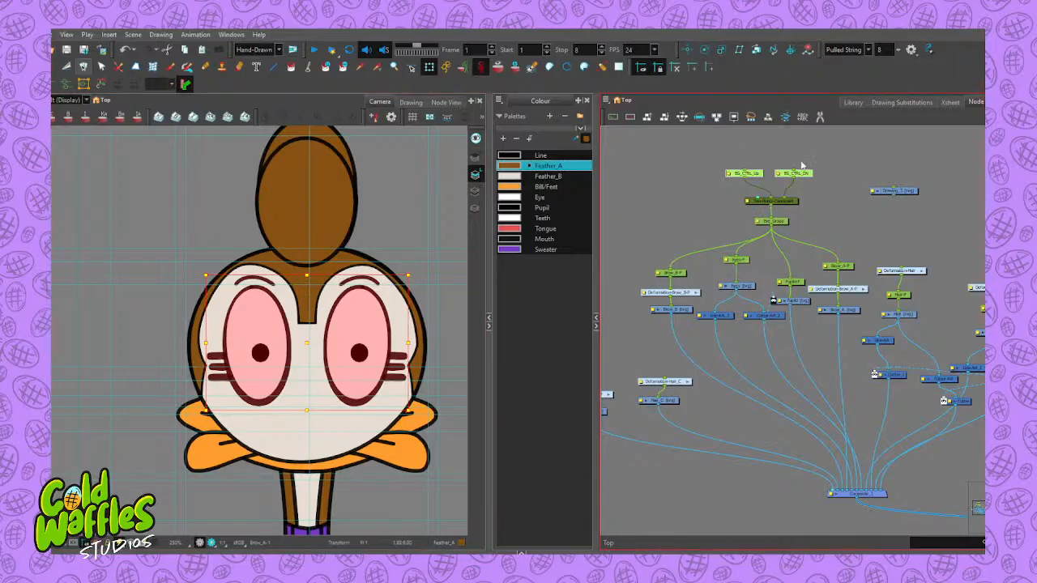
{"action": "left_click", "coordinate": [687, 49]}
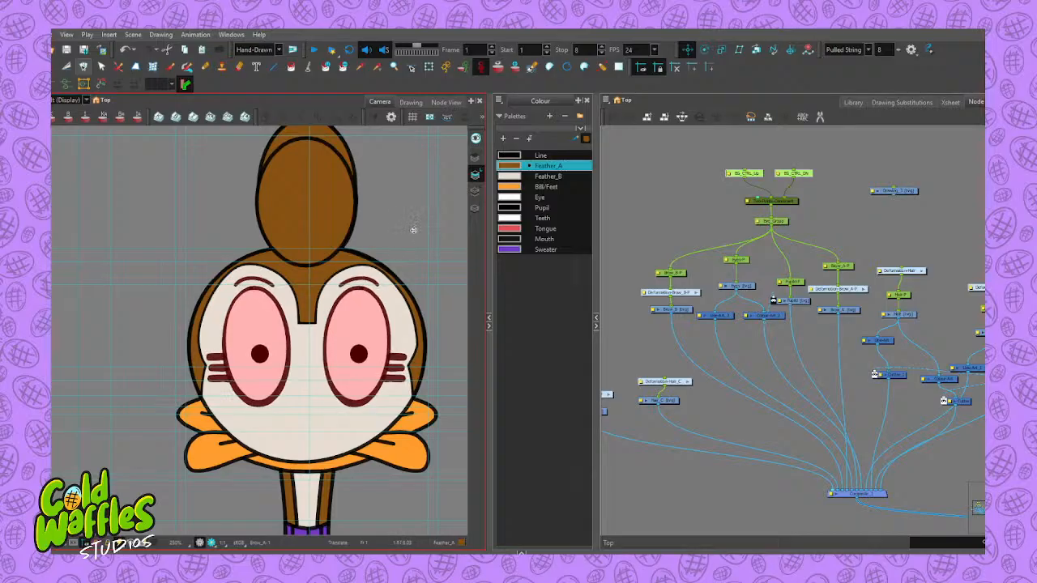
{"action": "key", "text": "shift+Return"}
{"action": "scroll", "coordinate": [411, 239], "scroll_direction": "down", "scroll_amount": 5}
{"action": "scroll", "coordinate": [406, 239], "scroll_direction": "up", "scroll_amount": 3}
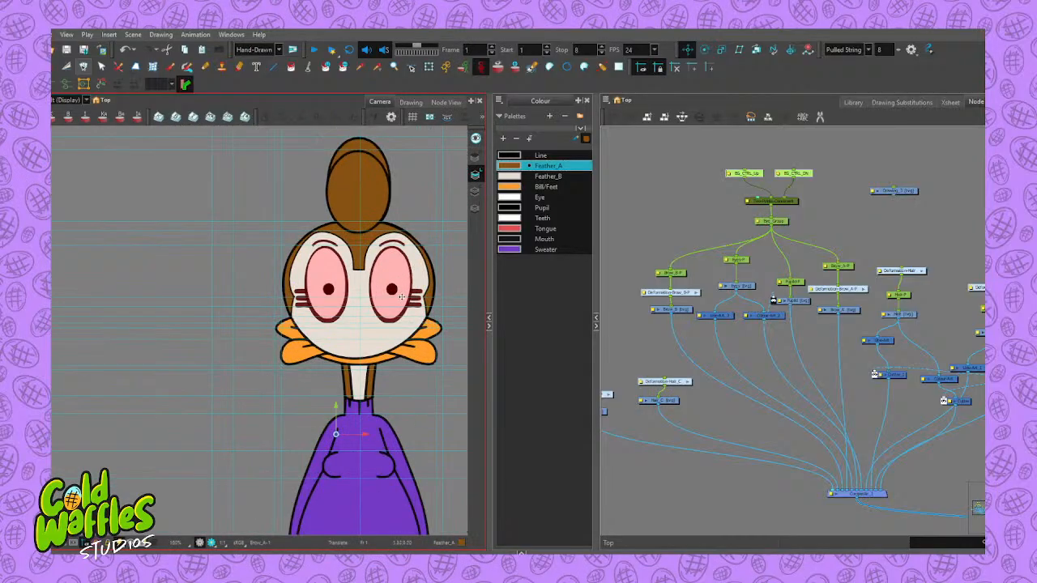
{"action": "left_click", "coordinate": [814, 150]}
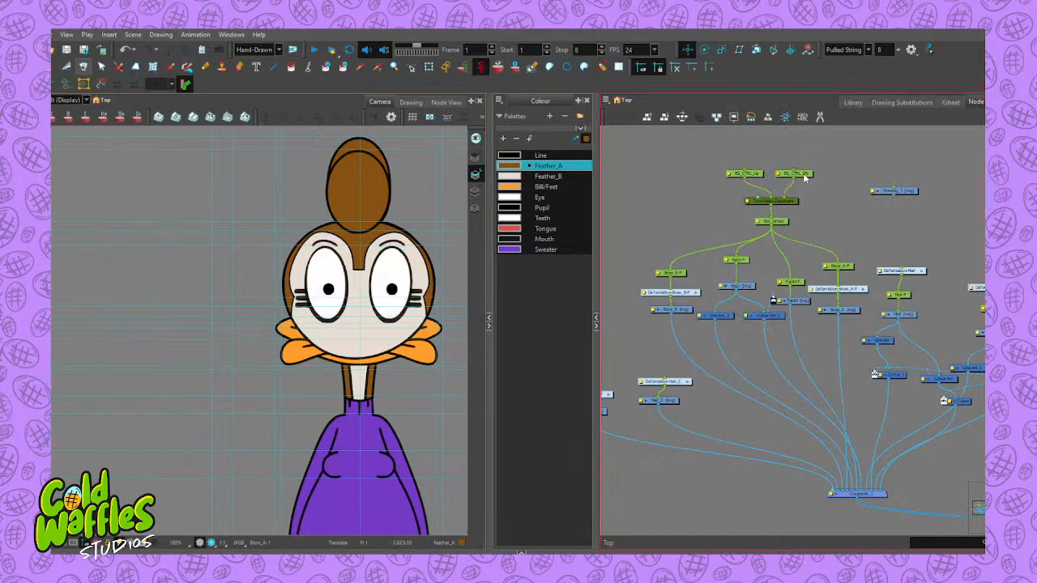
{"action": "left_click", "coordinate": [809, 174]}
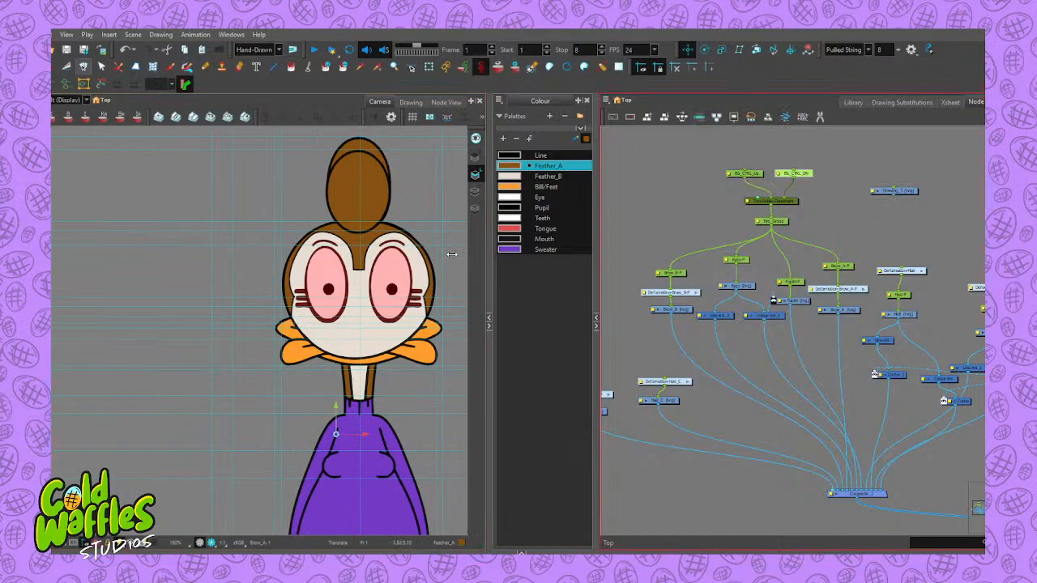
{"action": "left_click_drag", "start_coordinate": [335, 434], "coordinate": [359, 318]}
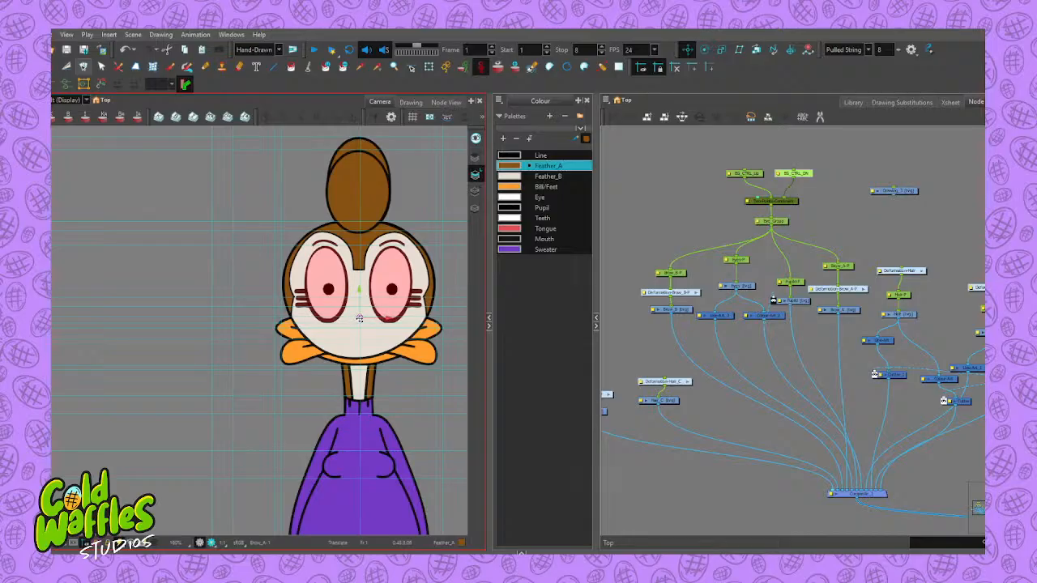
{"action": "left_click", "coordinate": [754, 174]}
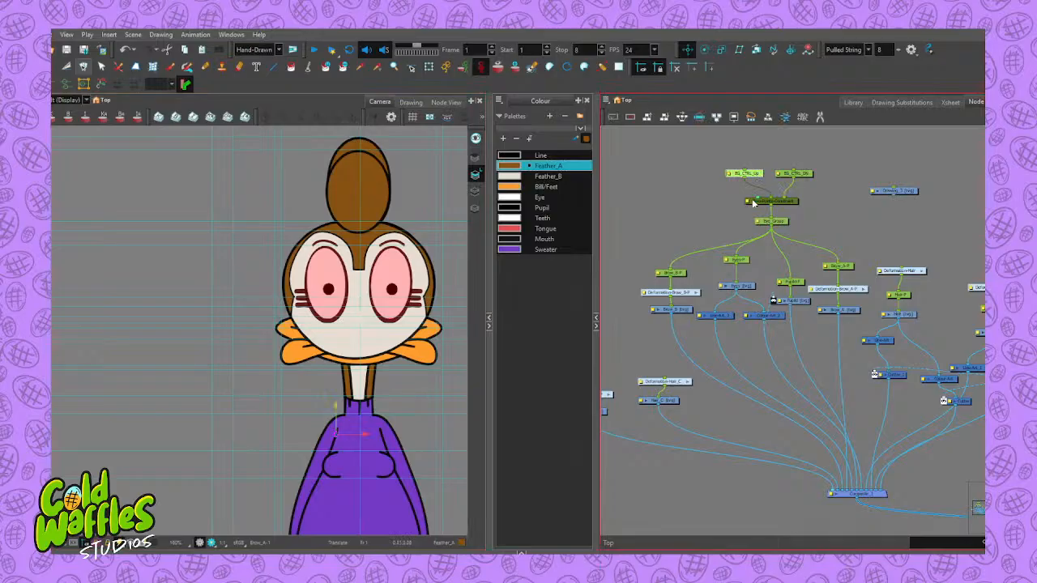
{"action": "left_click", "coordinate": [354, 235]}
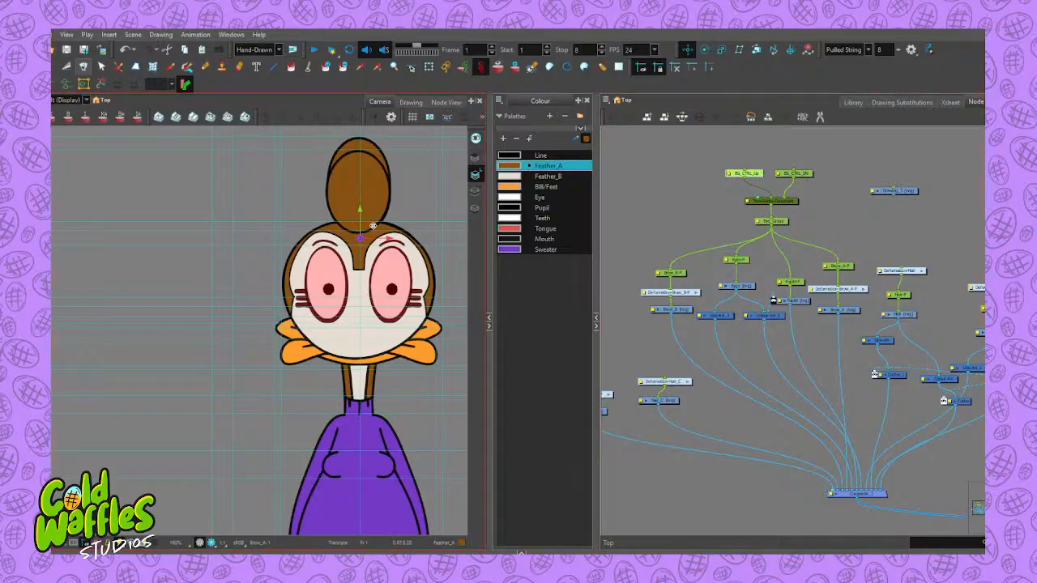
Test the constraint by moving the EG_CTRL_Up peg upward with the Transform tool to stretch the eye group, and undo the move
{"action": "left_click", "coordinate": [430, 66]}
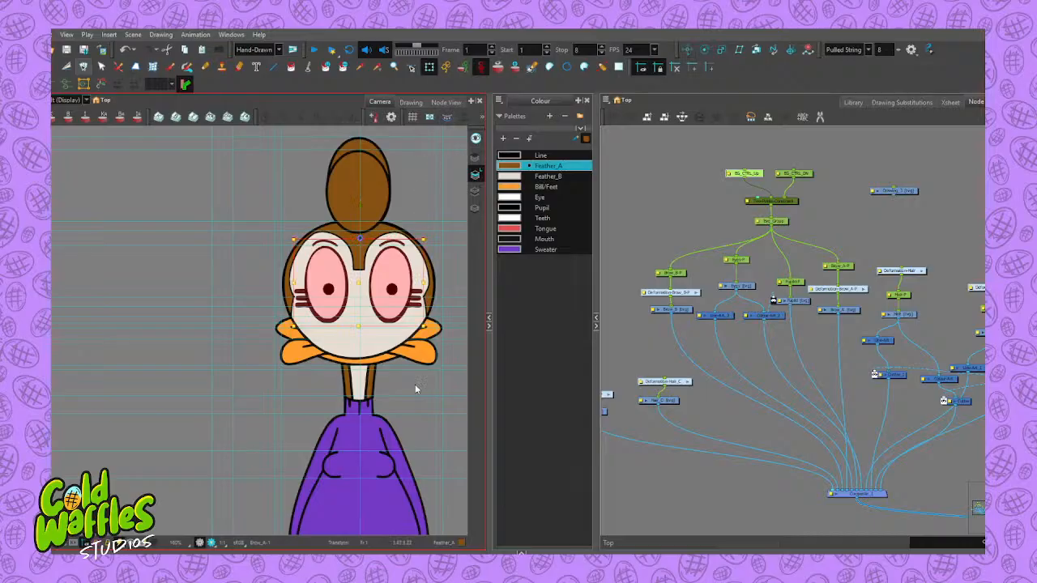
{"action": "left_click", "coordinate": [706, 163]}
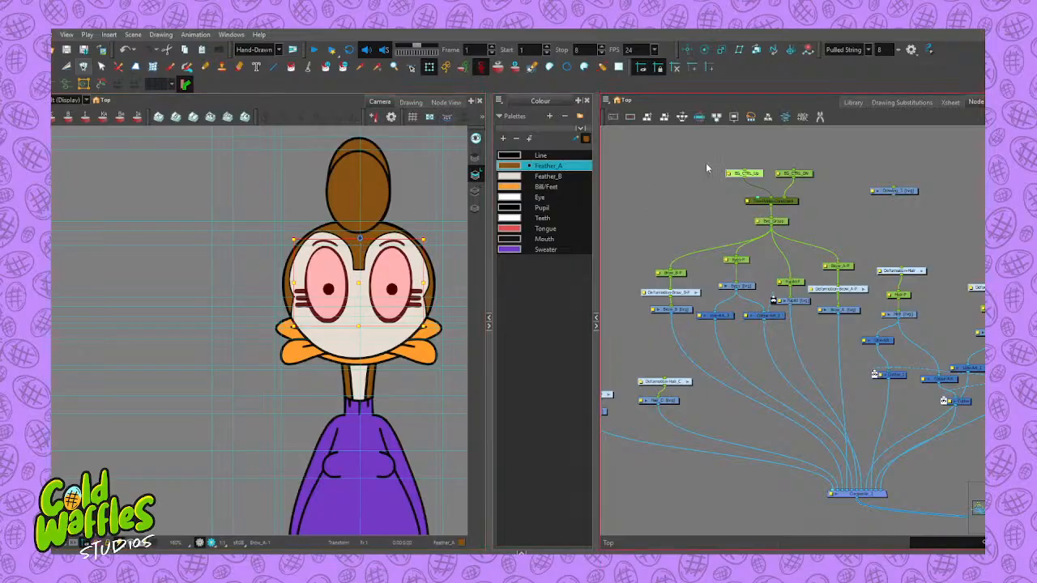
{"action": "left_click", "coordinate": [743, 173]}
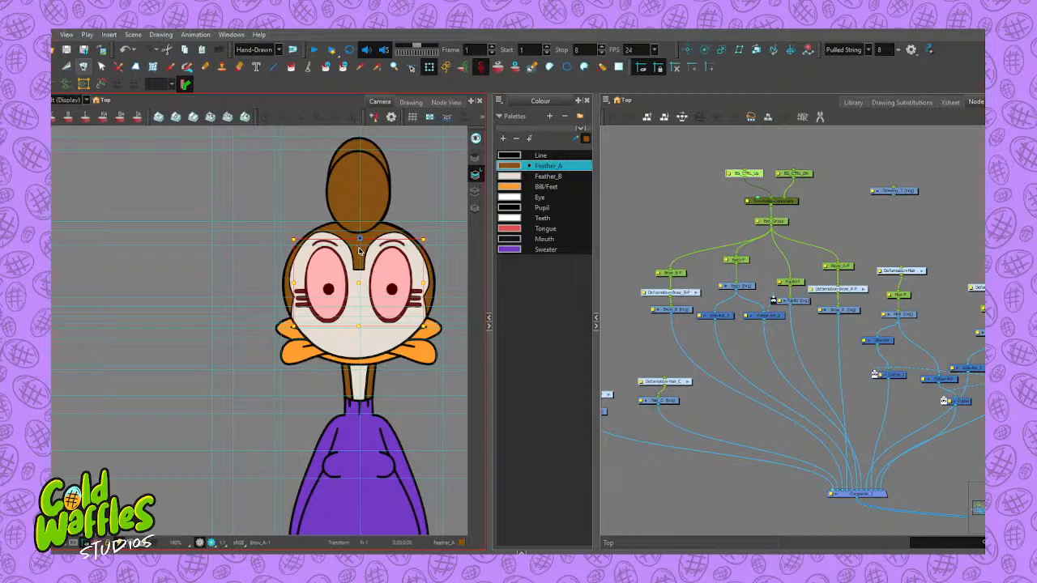
{"action": "left_click", "coordinate": [364, 271]}
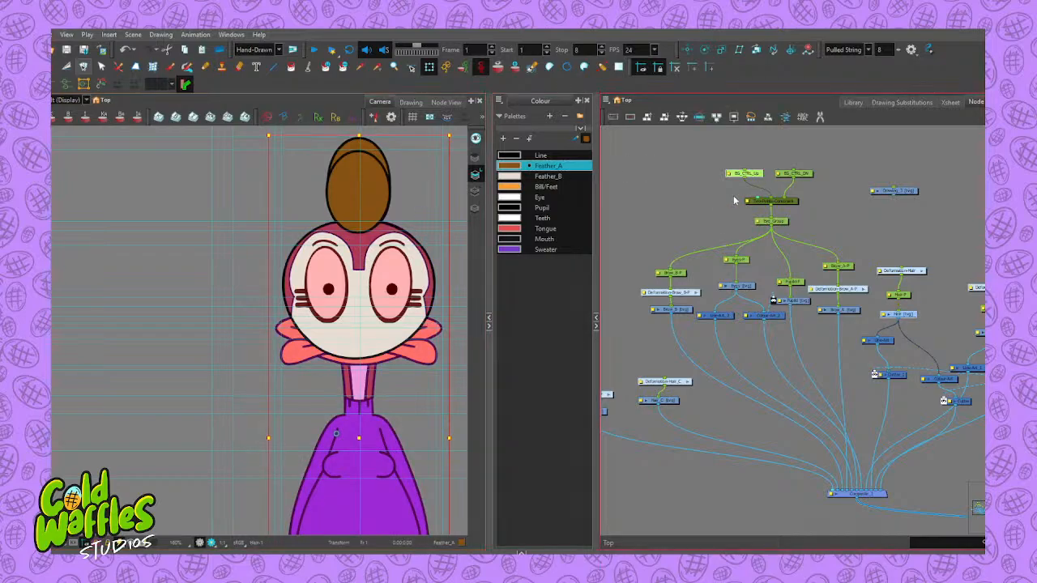
{"action": "left_click", "coordinate": [755, 176]}
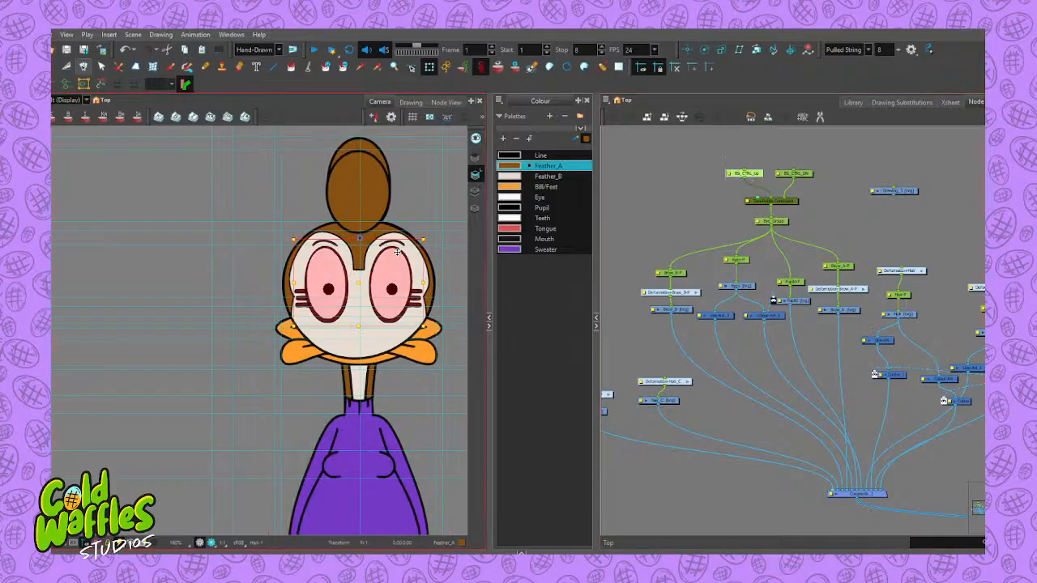
{"action": "left_click_drag", "start_coordinate": [396, 253], "coordinate": [393, 222]}
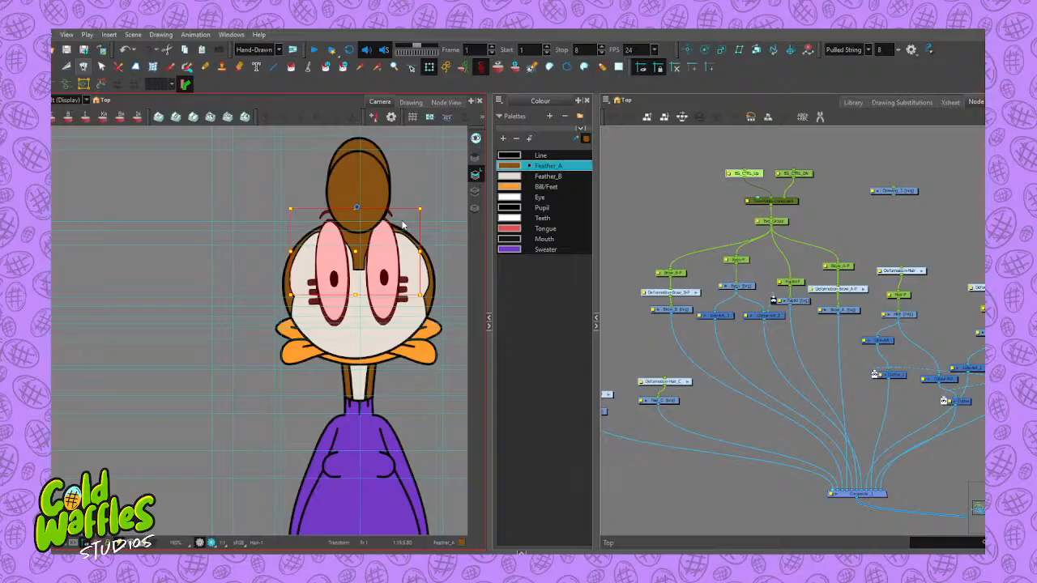
{"action": "scroll", "coordinate": [403, 283], "scroll_direction": "up", "scroll_amount": 4}
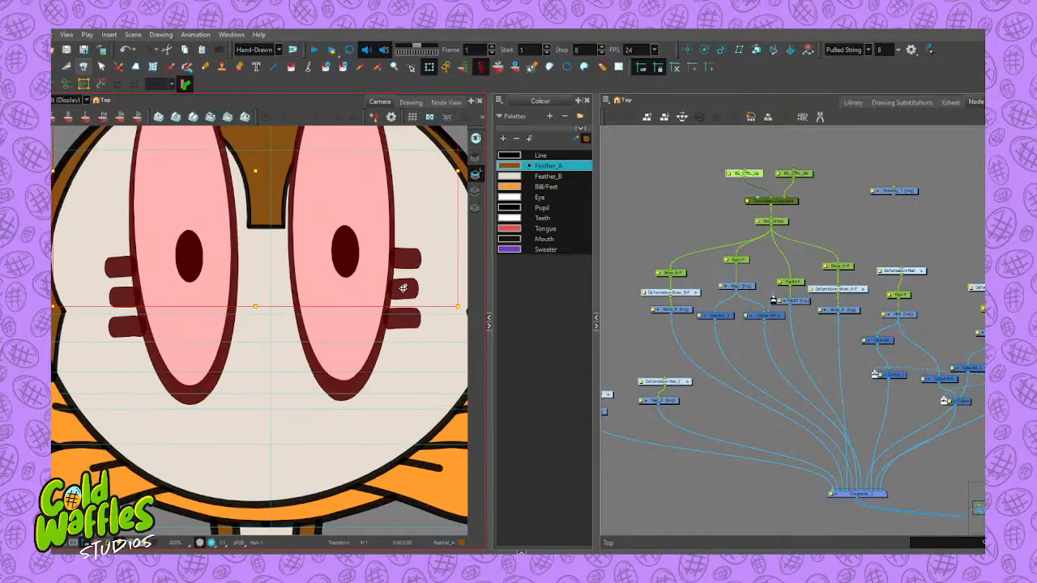
{"action": "scroll", "coordinate": [398, 303], "scroll_direction": "down", "scroll_amount": 4}
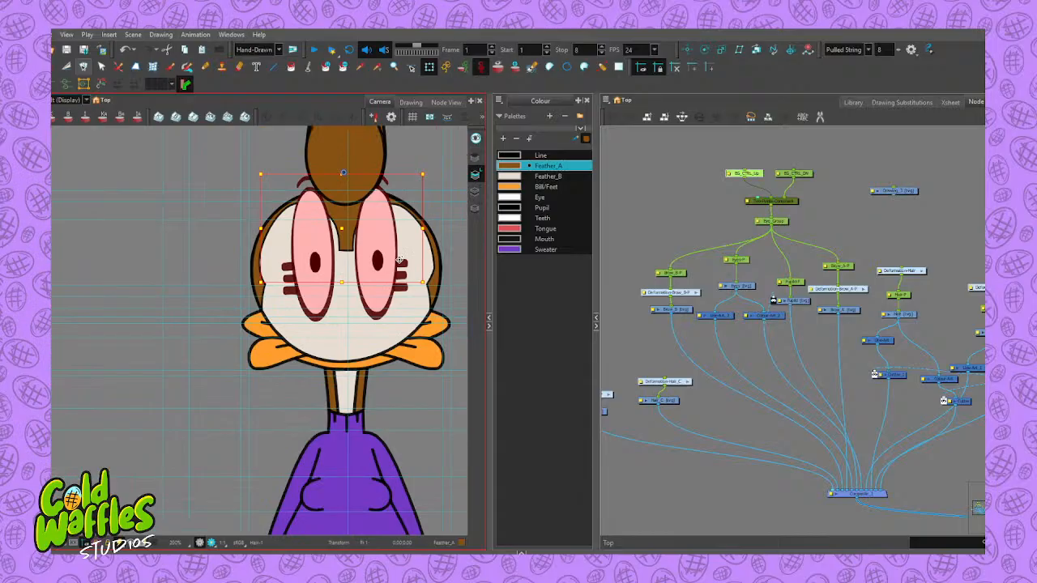
{"action": "scroll", "coordinate": [400, 259], "scroll_direction": "up", "scroll_amount": 1}
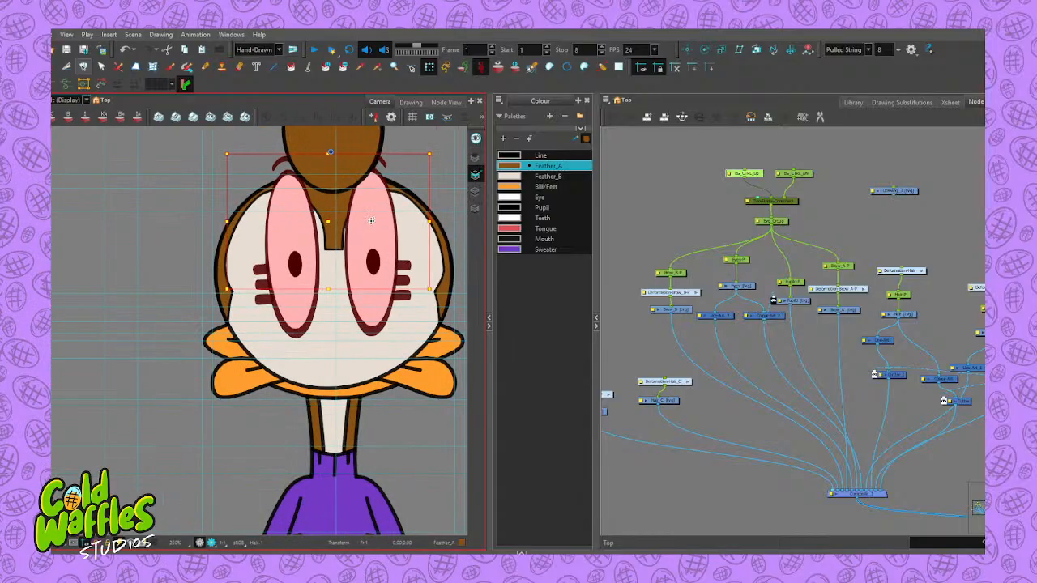
{"action": "key", "text": "ctrl+z"}
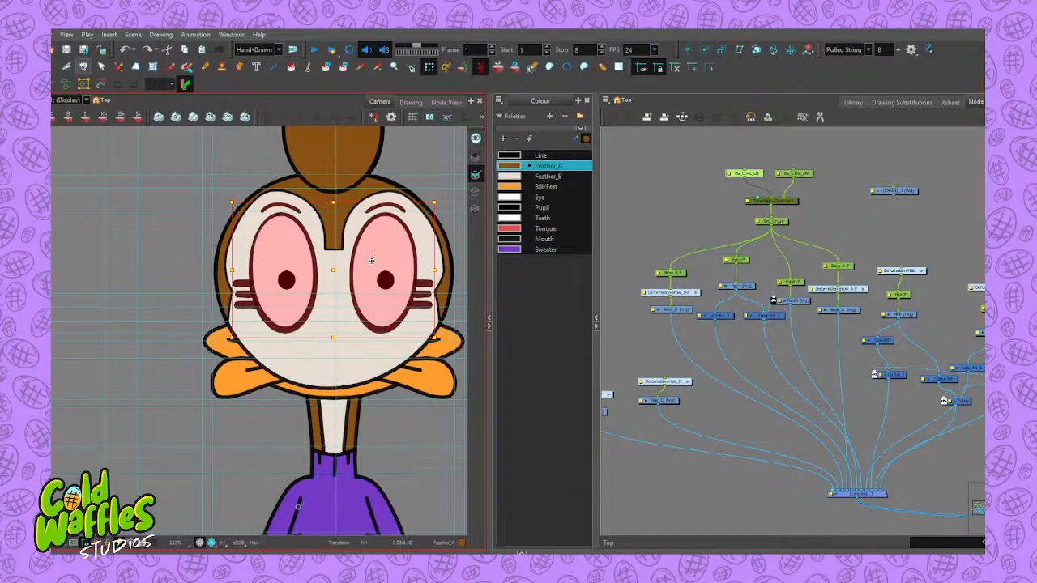
Check the point positions of the EG_CTRL_Up and EG_CTRL_Dn pegs on the face with the Translate tool
{"action": "left_click", "coordinate": [695, 169]}
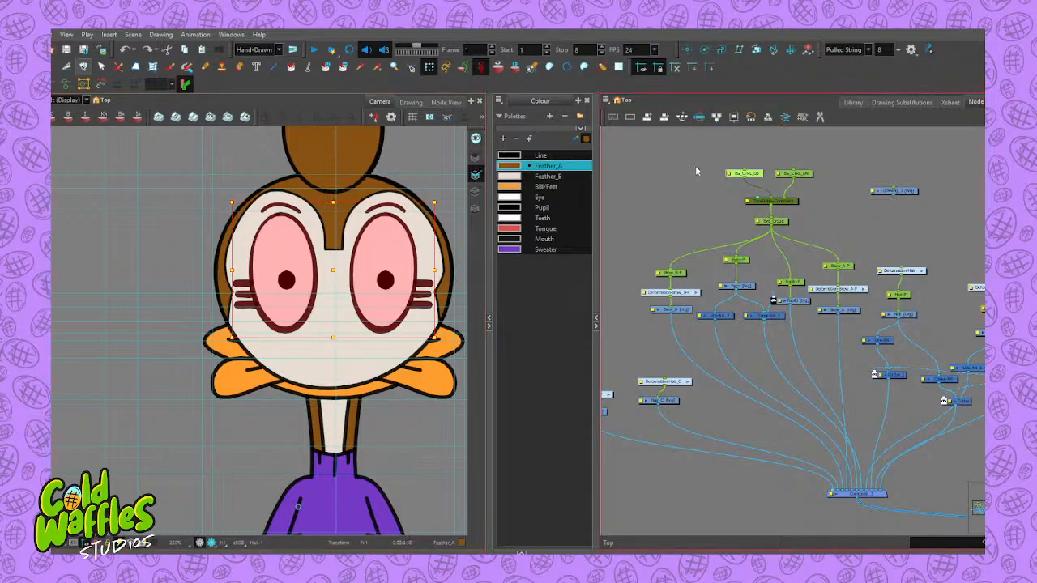
{"action": "left_click", "coordinate": [689, 50]}
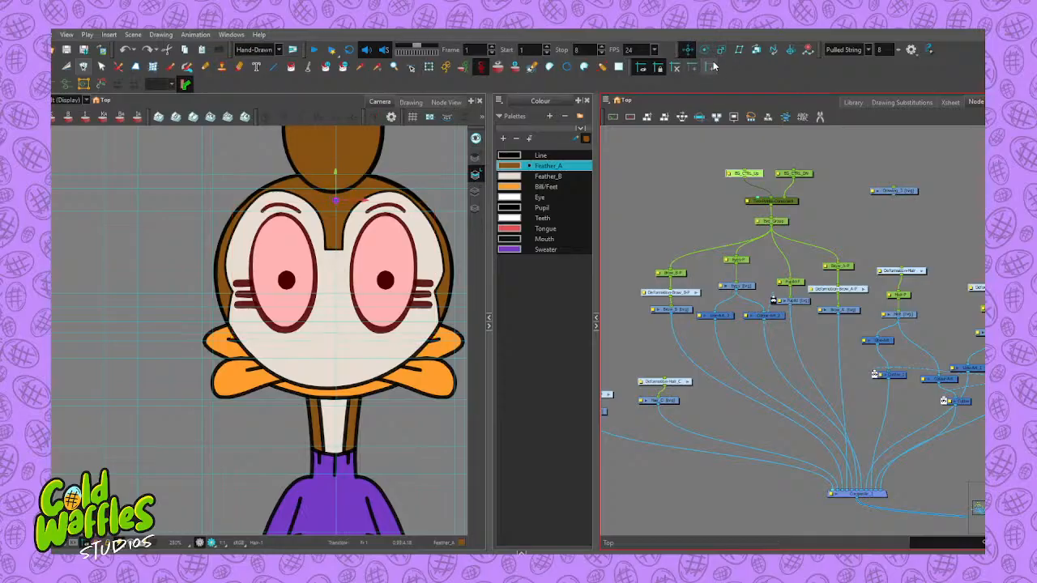
{"action": "left_click", "coordinate": [790, 175]}
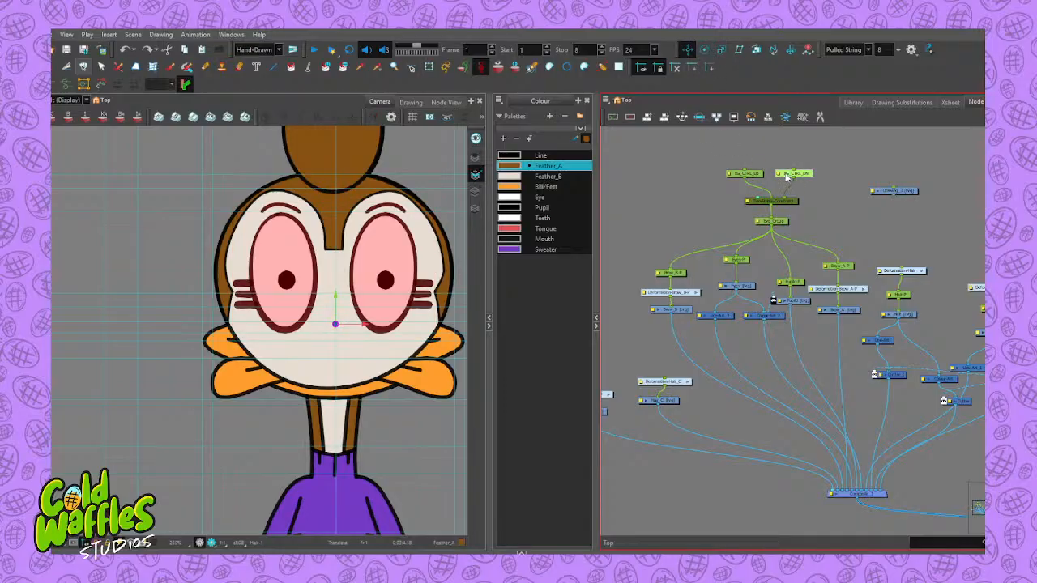
{"action": "left_click", "coordinate": [637, 227]}
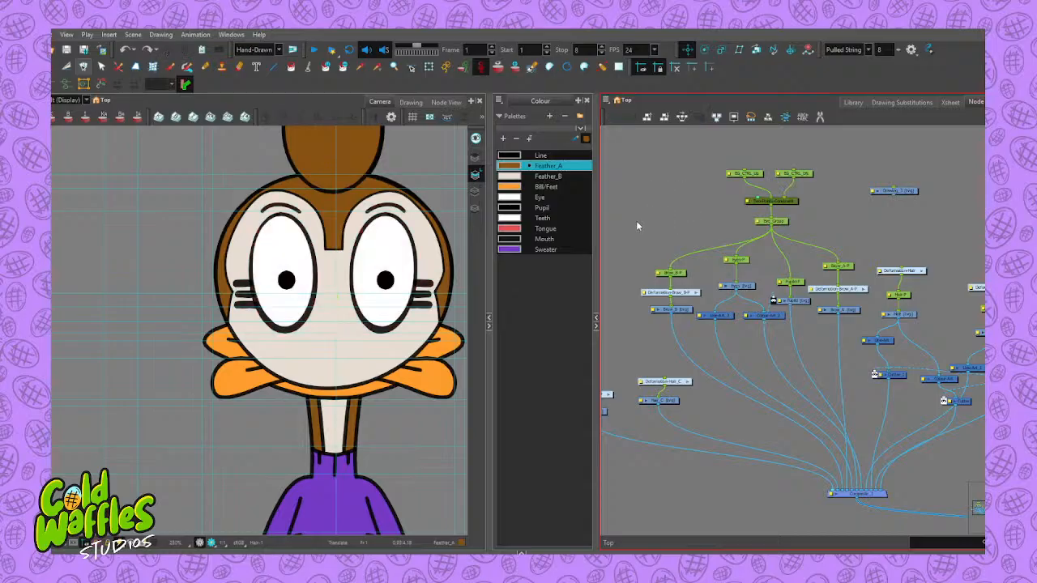
Add a new drawing layer named Lids and place its unconnected node just below Brow_B in the node network
{"action": "scroll", "coordinate": [406, 227], "scroll_direction": "down", "scroll_amount": 3}
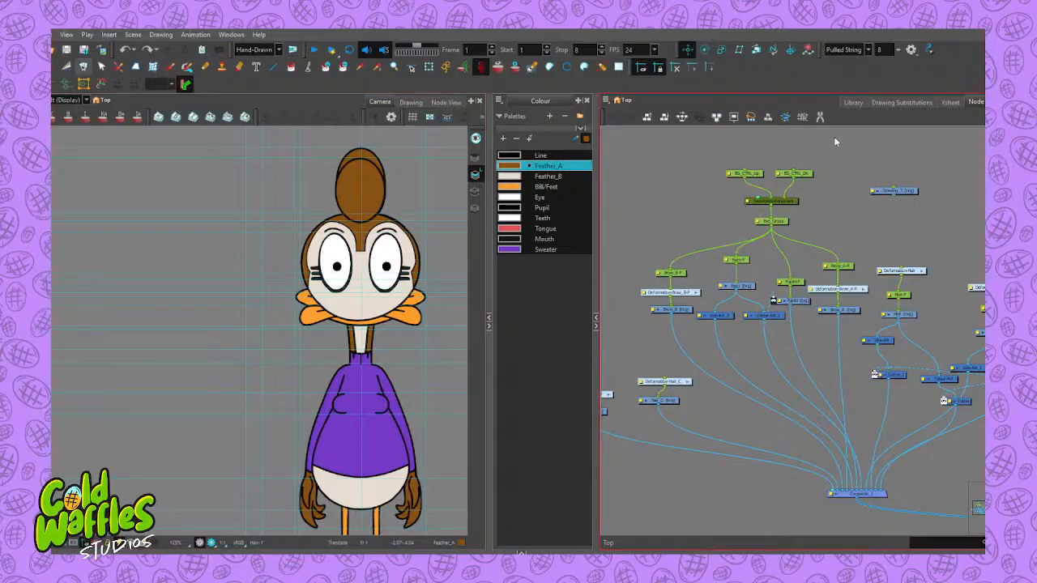
{"action": "left_click", "coordinate": [905, 192]}
{"action": "key", "text": "ctrl+r"}
{"action": "mouse_move", "coordinate": [918, 174]}
{"action": "left_mouse_down"}
{"action": "mouse_move", "coordinate": [679, 311]}
{"action": "mouse_move", "coordinate": [734, 428]}
{"action": "left_mouse_up"}
{"action": "left_click_drag", "start_coordinate": [737, 375], "coordinate": [717, 282]}
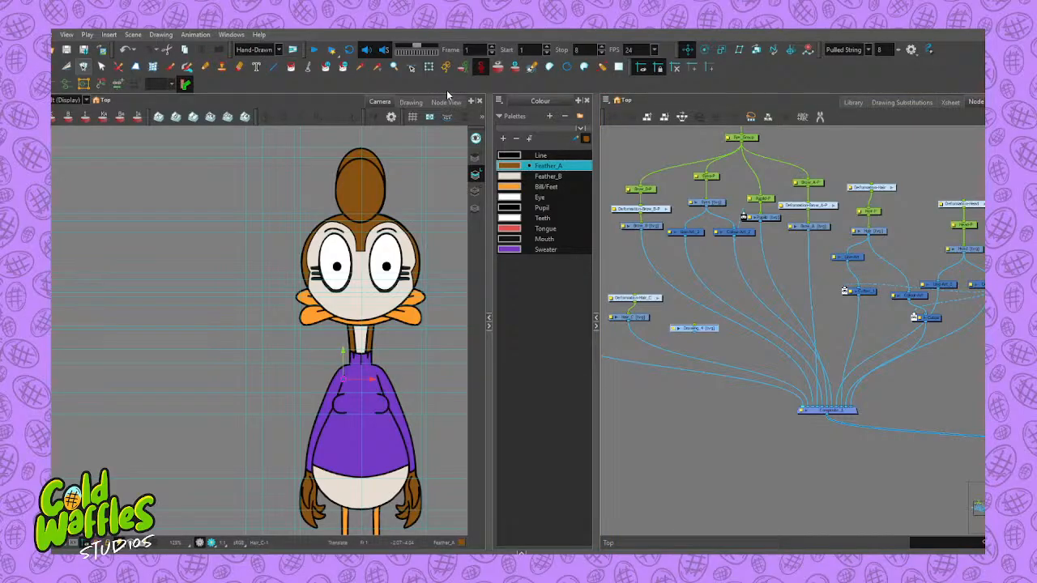
{"action": "left_click", "coordinate": [619, 95]}
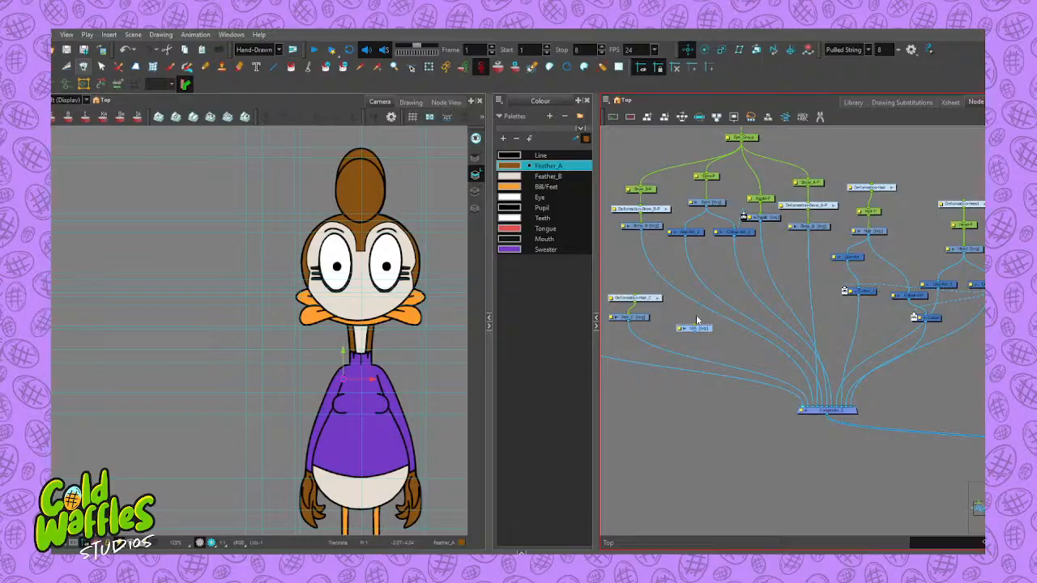
{"action": "left_click_drag", "start_coordinate": [699, 330], "coordinate": [636, 245]}
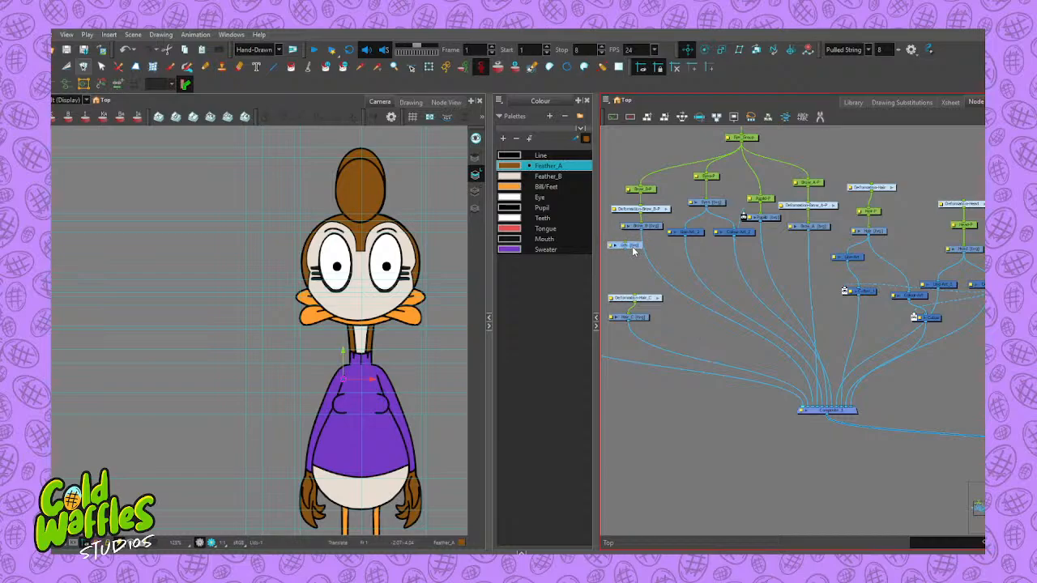
Widen the node network view by shifting the colour palette toward the camera view and narrowing the camera view
{"action": "scroll", "coordinate": [636, 247], "scroll_direction": "up", "scroll_amount": 4}
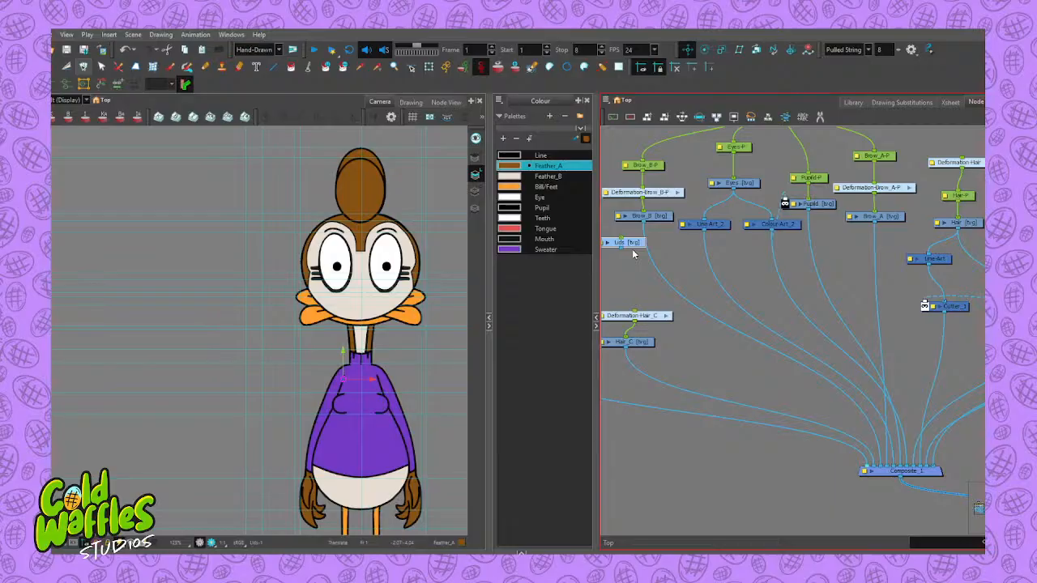
{"action": "left_click_drag", "start_coordinate": [597, 268], "coordinate": [551, 260]}
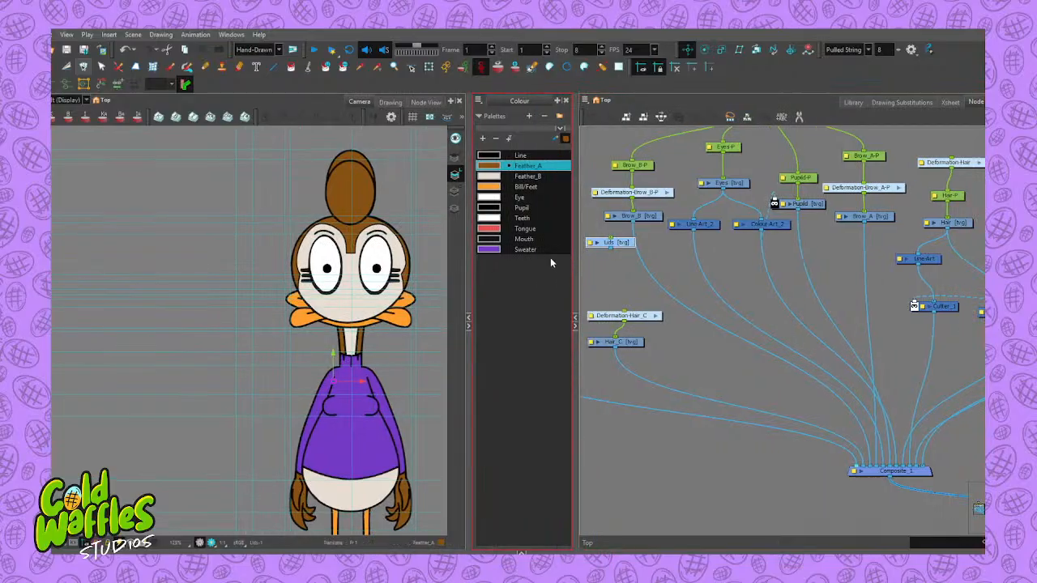
{"action": "left_click_drag", "start_coordinate": [469, 263], "coordinate": [448, 256]}
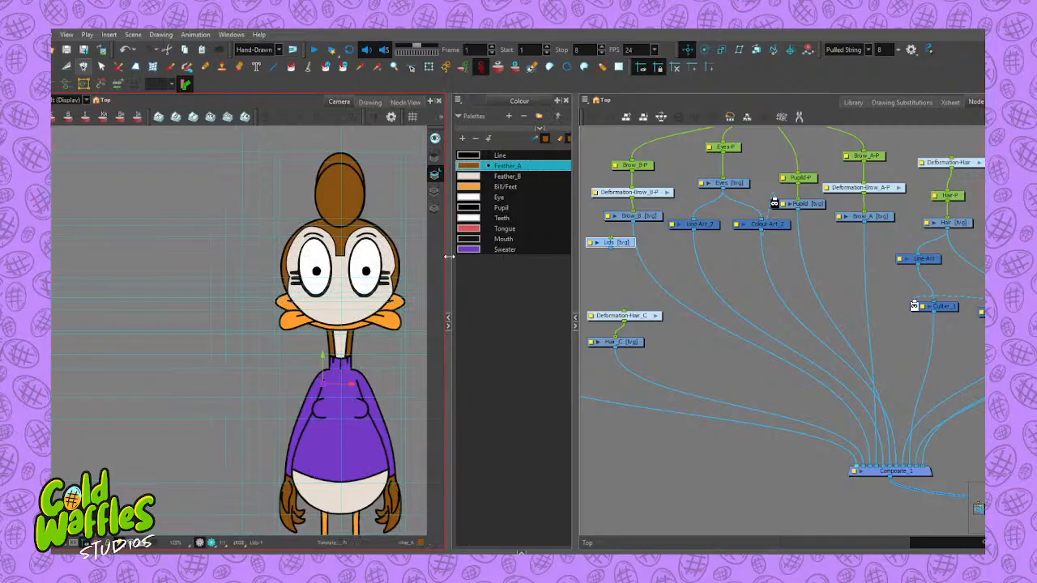
{"action": "left_click", "coordinate": [741, 183]}
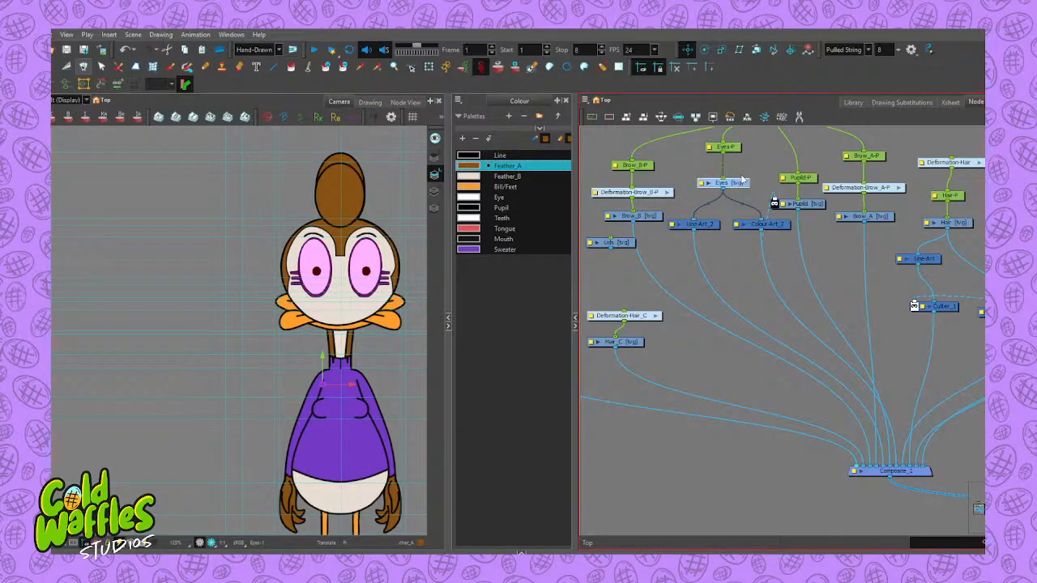
{"action": "left_click", "coordinate": [724, 247]}
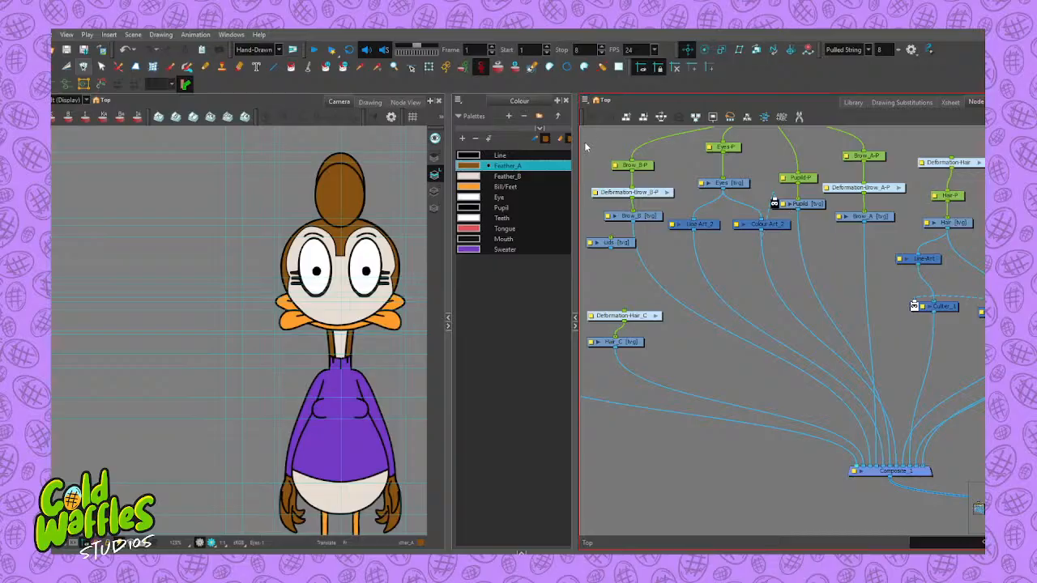
{"action": "left_click", "coordinate": [736, 186]}
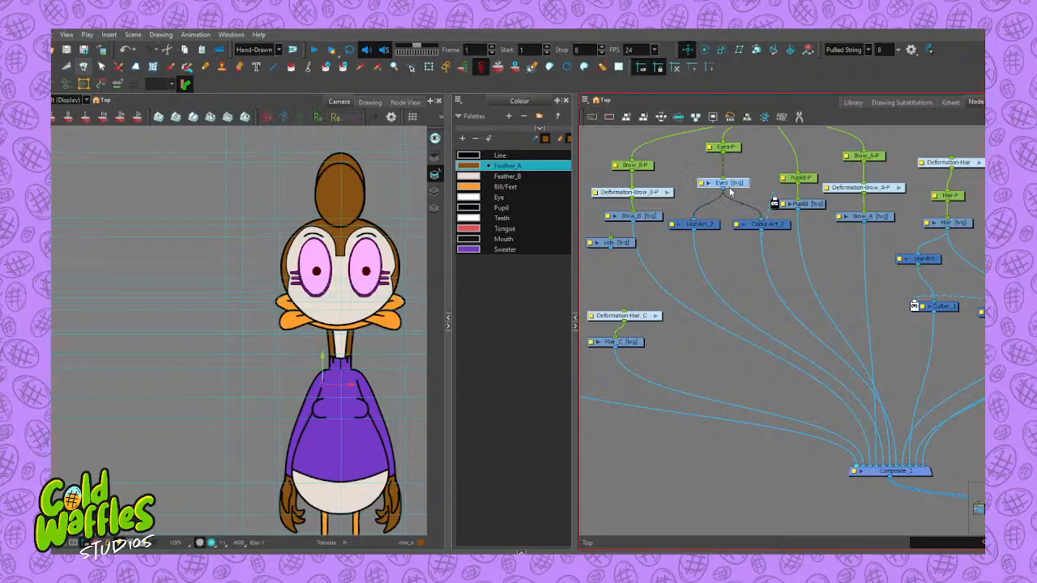
{"action": "left_click", "coordinate": [698, 290]}
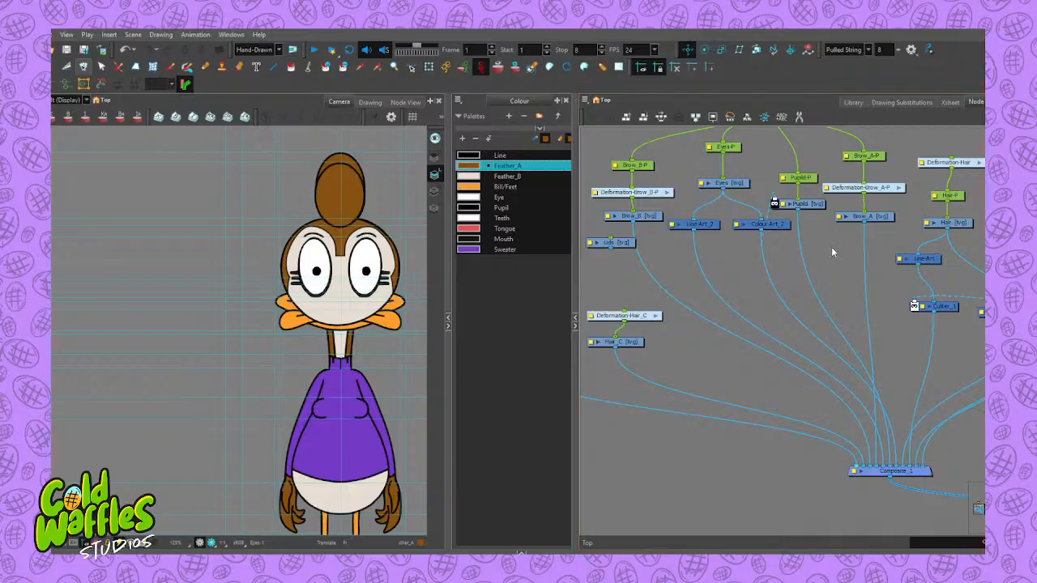
{"action": "scroll", "coordinate": [871, 138], "scroll_direction": "down", "scroll_amount": 5}
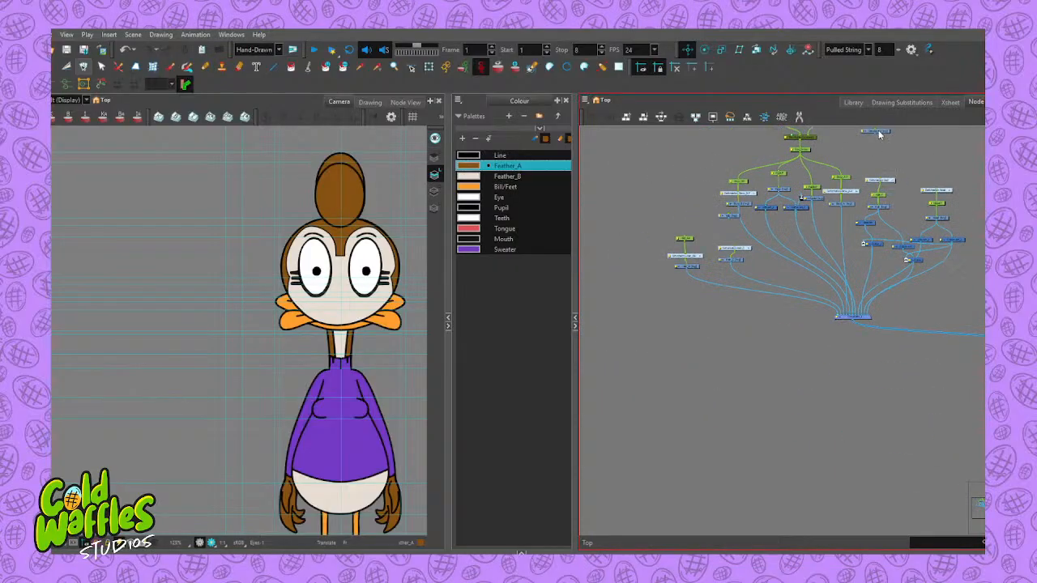
{"action": "left_click", "coordinate": [882, 133]}
{"action": "left_click", "coordinate": [718, 322]}
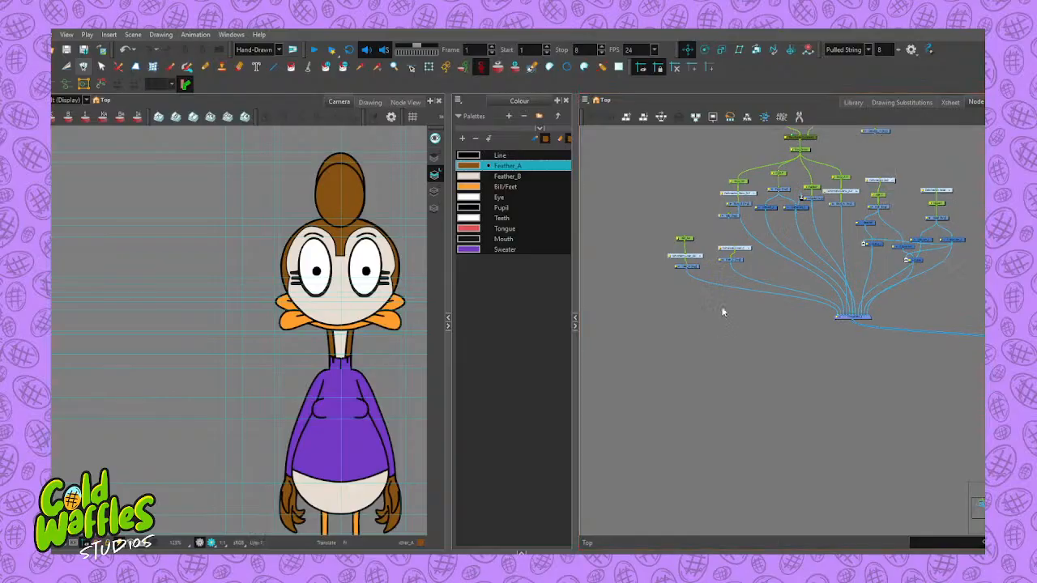
Duplicate the spare drawing node above the Hair nodes and place the copy beside the Brow_B node chain
{"action": "left_click", "coordinate": [695, 327]}
{"action": "left_click", "coordinate": [873, 132]}
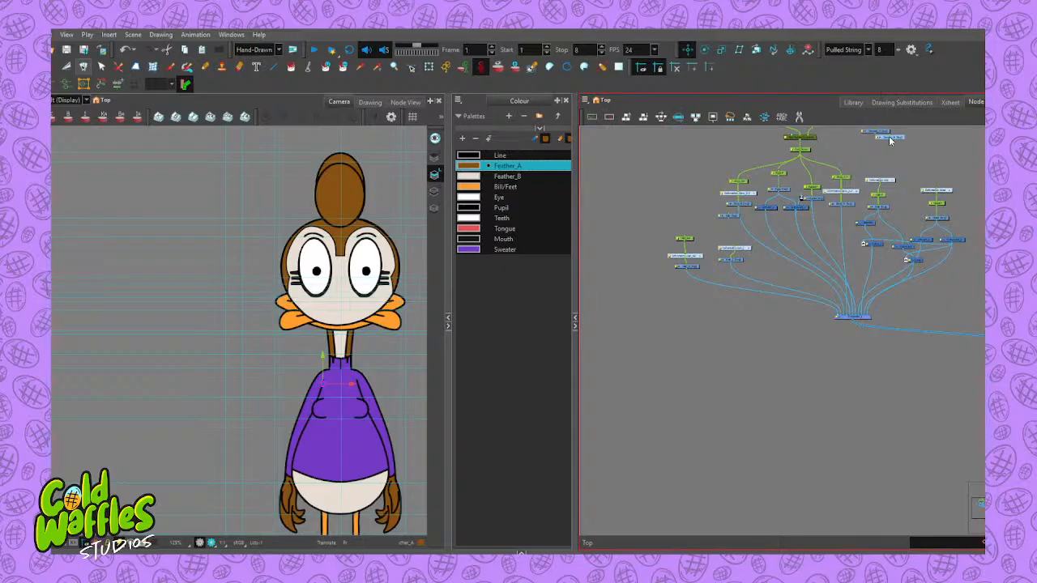
{"action": "left_click_drag", "start_coordinate": [889, 140], "coordinate": [683, 195]}
{"action": "scroll", "coordinate": [769, 140], "scroll_direction": "up", "scroll_amount": 2}
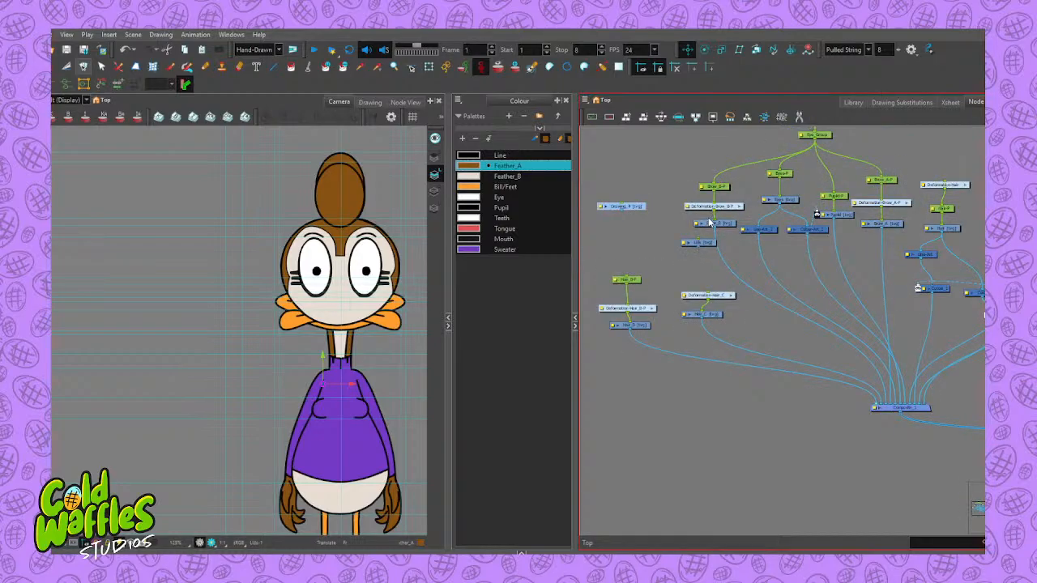
{"action": "scroll", "coordinate": [622, 264], "scroll_direction": "down", "scroll_amount": 1}
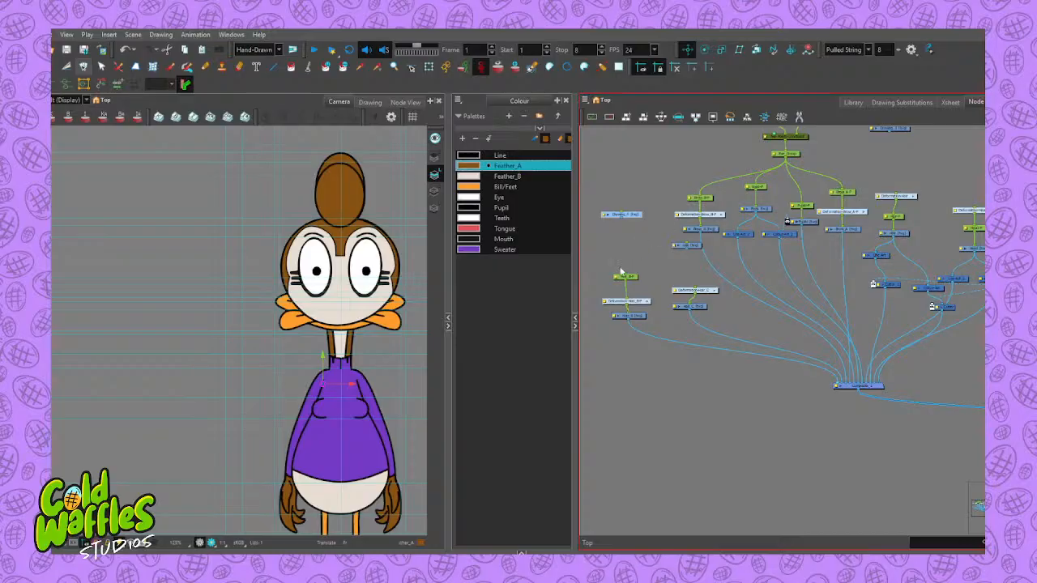
Move the Lids node out of the way above Brow_B and place the copied drawing node below the eyes' Line-Art_2 node
{"action": "left_click", "coordinate": [542, 273]}
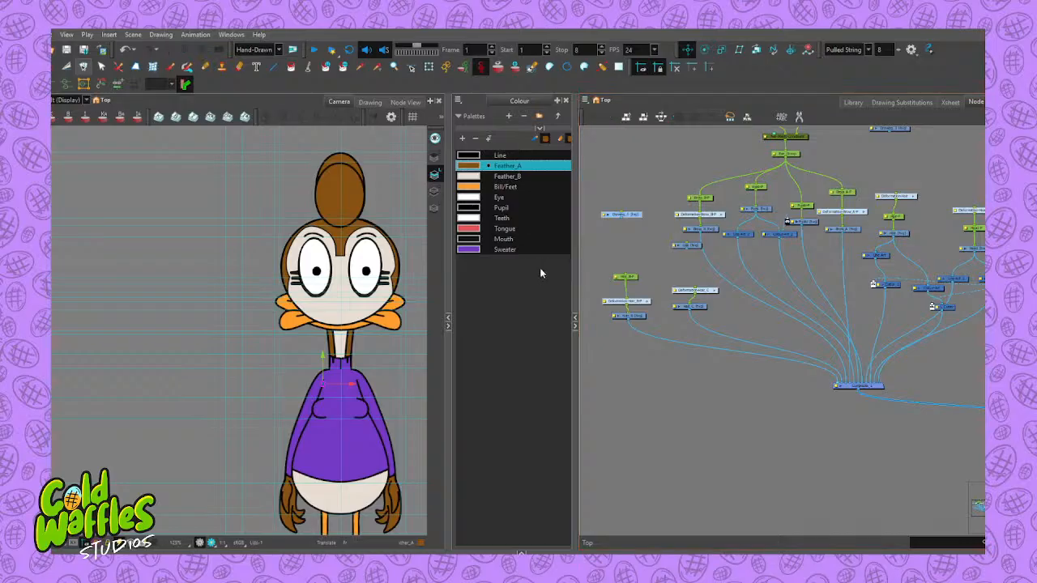
{"action": "left_click", "coordinate": [688, 246]}
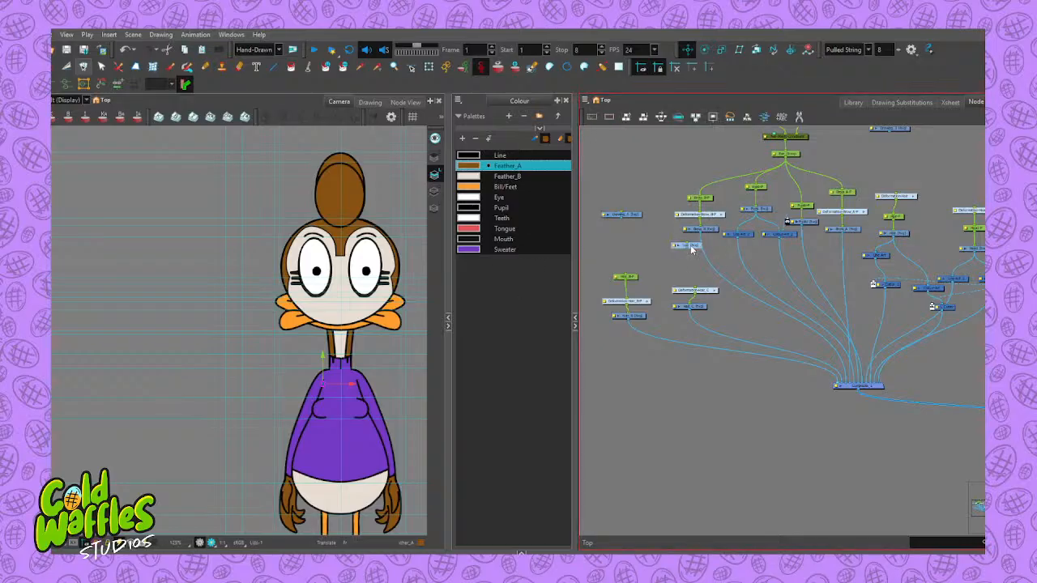
{"action": "left_click_drag", "start_coordinate": [693, 250], "coordinate": [629, 172]}
{"action": "left_click_drag", "start_coordinate": [636, 219], "coordinate": [701, 295]}
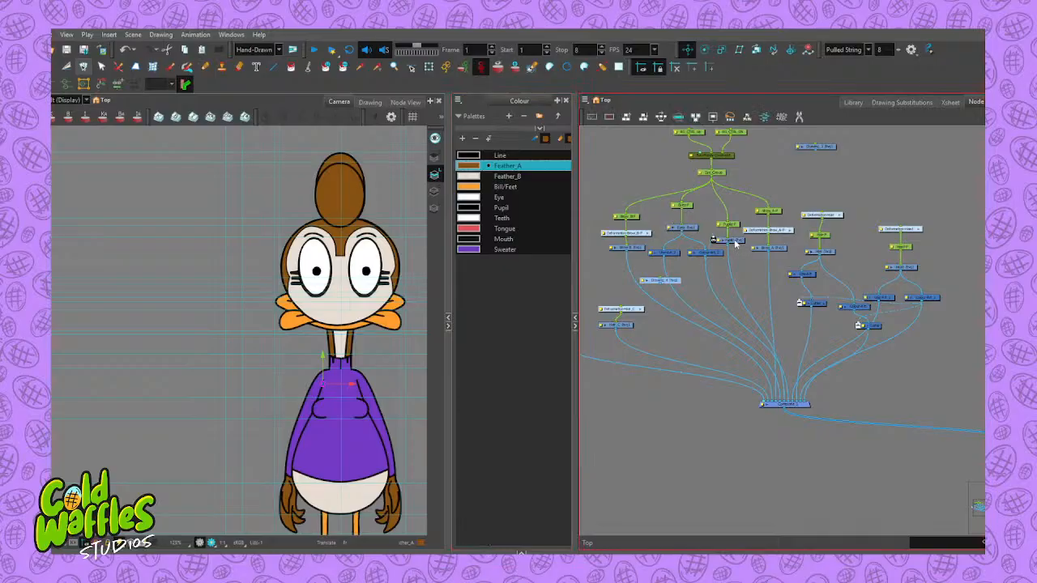
Shift the Pupil, Eyes and eye line-art nodes sideways to make room for the copied drawing node
{"action": "left_click_drag", "start_coordinate": [735, 244], "coordinate": [746, 249]}
{"action": "mouse_move", "coordinate": [687, 205]}
{"action": "left_mouse_down"}
{"action": "mouse_move", "coordinate": [703, 207]}
{"action": "mouse_move", "coordinate": [690, 228]}
{"action": "mouse_move", "coordinate": [707, 225]}
{"action": "mouse_move", "coordinate": [714, 240]}
{"action": "mouse_move", "coordinate": [671, 255]}
{"action": "mouse_move", "coordinate": [688, 254]}
{"action": "left_mouse_up"}
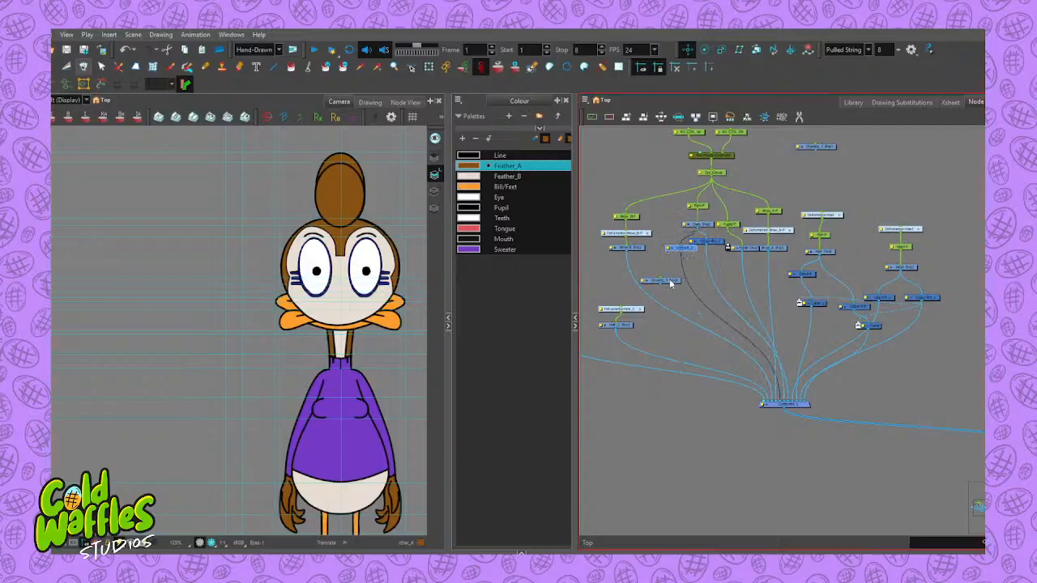
{"action": "left_click_drag", "start_coordinate": [692, 254], "coordinate": [688, 253]}
Rename the copied drawing node Eye_A, add a parent peg to it and position the pair between Brow_B and Line-Art_2
{"action": "left_click", "coordinate": [661, 282]}
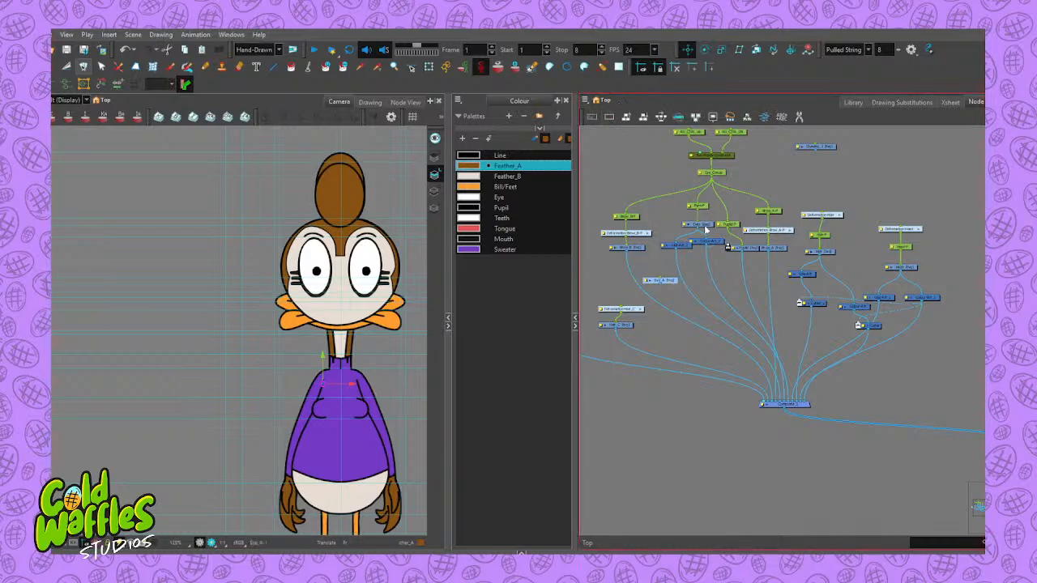
{"action": "left_click", "coordinate": [660, 281]}
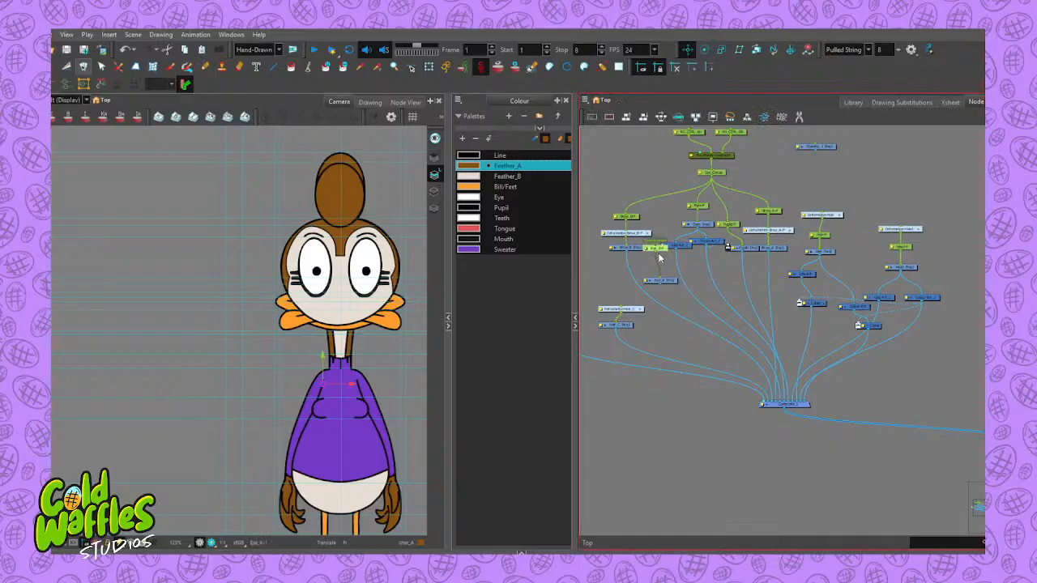
{"action": "key", "text": "ctrl+p"}
{"action": "left_click_drag", "start_coordinate": [666, 283], "coordinate": [700, 275]}
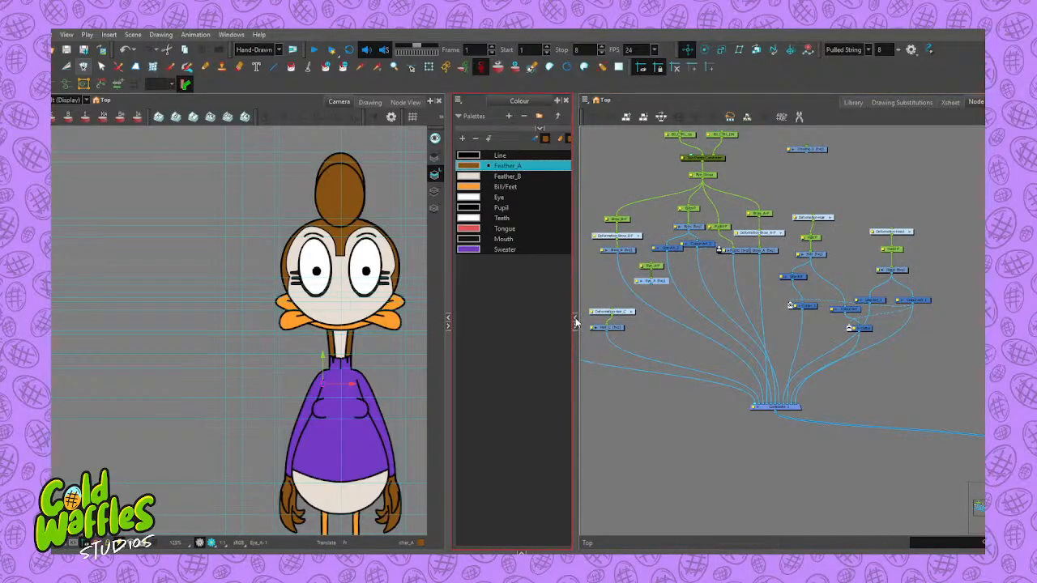
Enlarge the node network view and shift the Brow_A drawing and its deformation node away from the Pupil node
{"action": "left_click", "coordinate": [576, 322]}
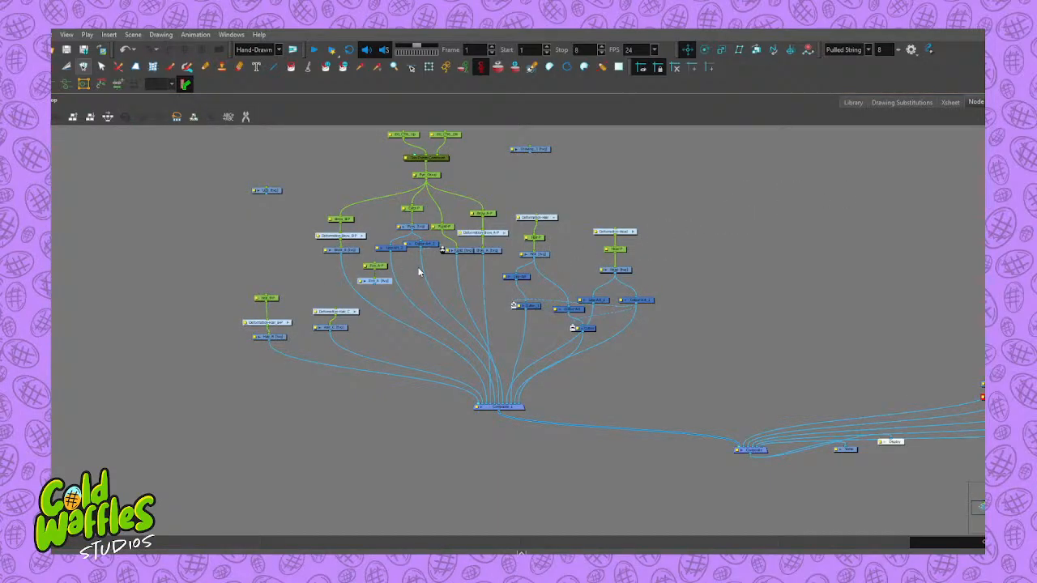
{"action": "scroll", "coordinate": [417, 289], "scroll_direction": "up", "scroll_amount": 5}
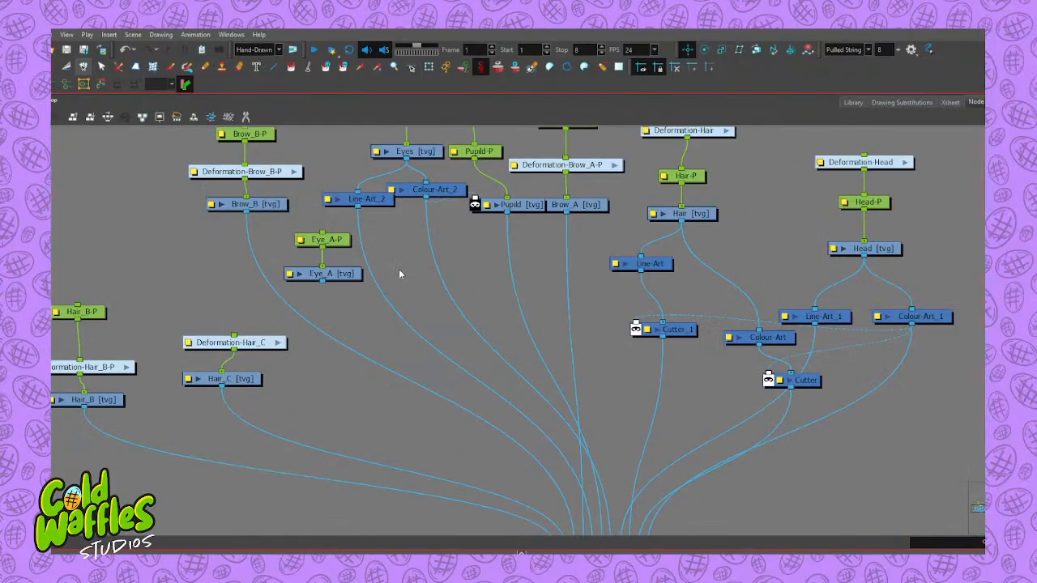
{"action": "mouse_move", "coordinate": [396, 270]}
{"action": "left_mouse_down"}
{"action": "mouse_move", "coordinate": [397, 251]}
{"action": "mouse_move", "coordinate": [395, 286]}
{"action": "left_mouse_up"}
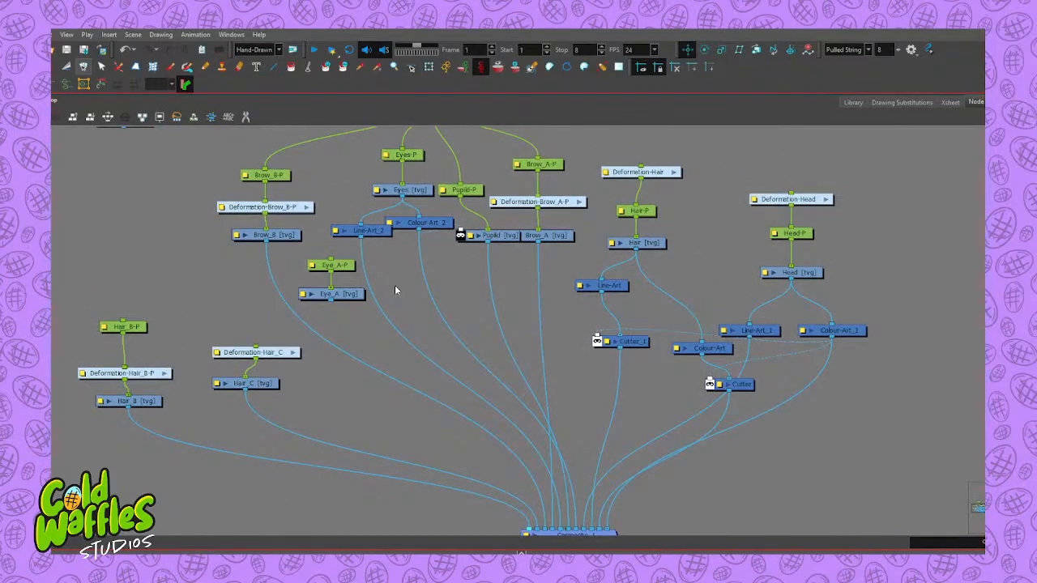
{"action": "left_click", "coordinate": [565, 235]}
{"action": "left_click_drag", "start_coordinate": [567, 239], "coordinate": [580, 239]}
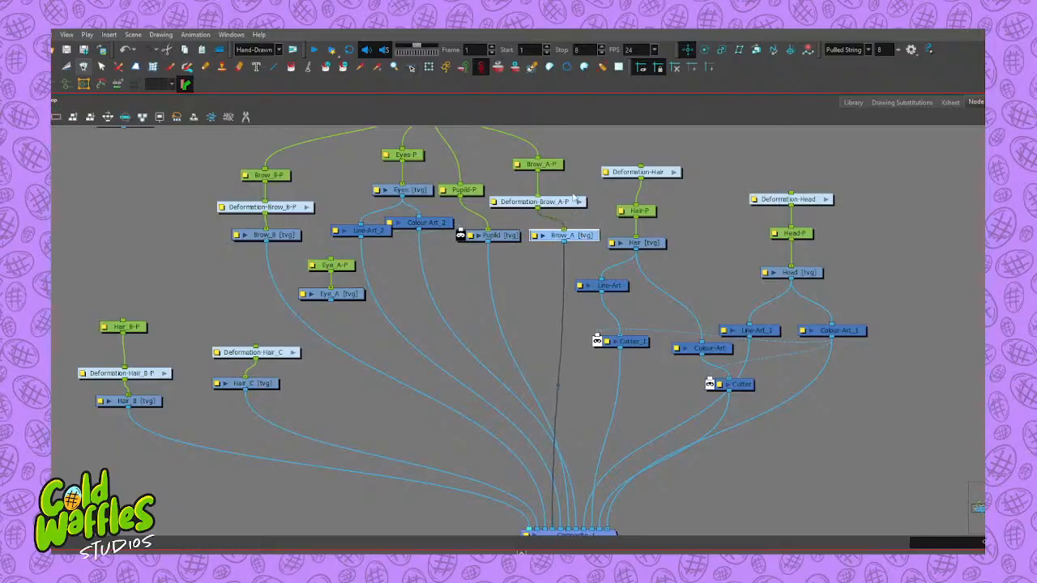
{"action": "left_click_drag", "start_coordinate": [570, 203], "coordinate": [597, 205]}
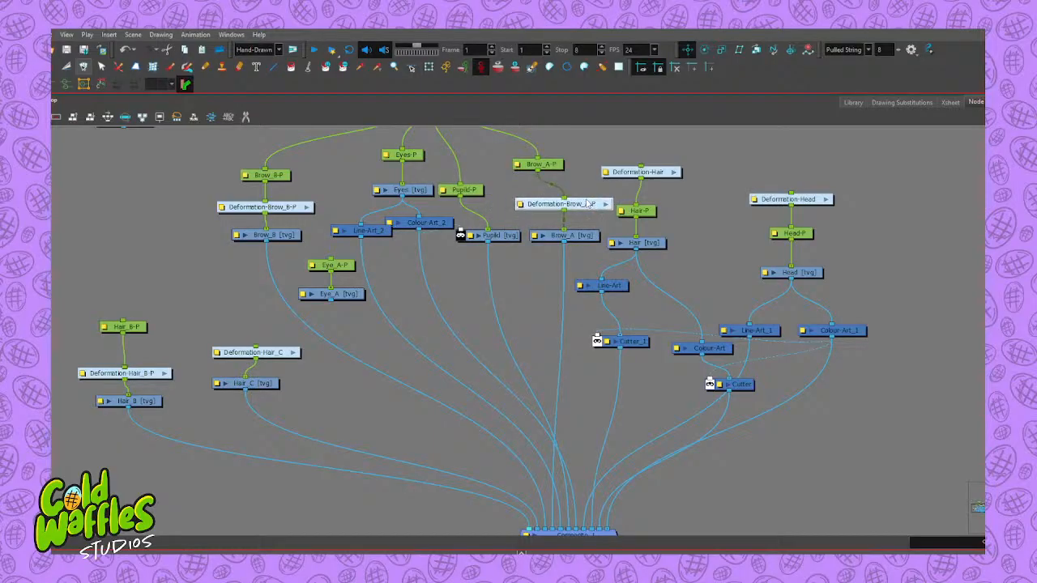
Spread out the Pupil peg, the Eyes drawing, Line-Art_2 and Colour-Art_2 so the eye node chains no longer overlap
{"action": "left_click_drag", "start_coordinate": [467, 192], "coordinate": [503, 192]}
{"action": "left_click_drag", "start_coordinate": [417, 192], "coordinate": [440, 182]}
{"action": "left_click_drag", "start_coordinate": [372, 233], "coordinate": [367, 201]}
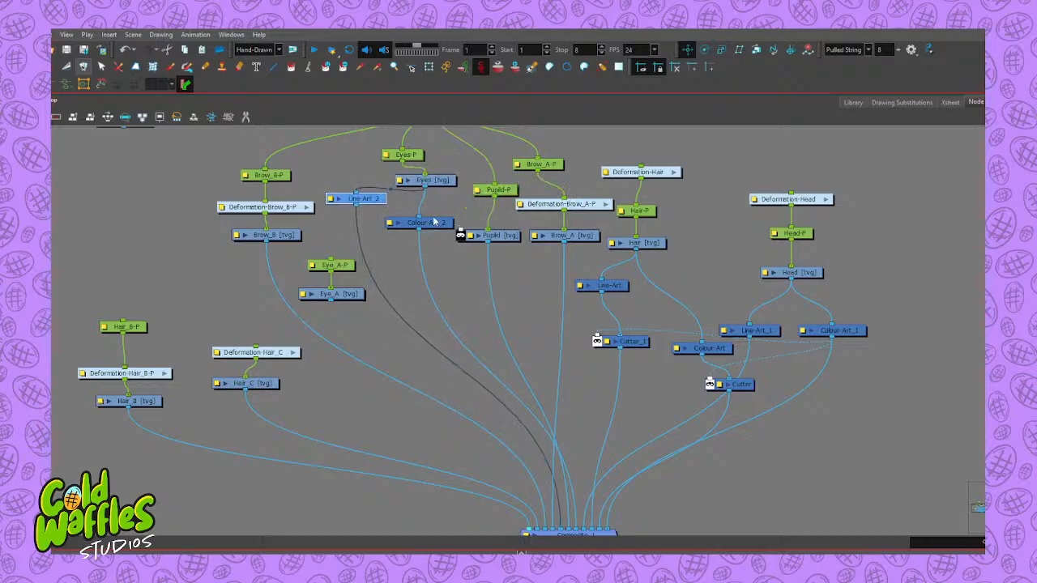
{"action": "left_click", "coordinate": [436, 223]}
{"action": "left_click_drag", "start_coordinate": [442, 217], "coordinate": [457, 201]}
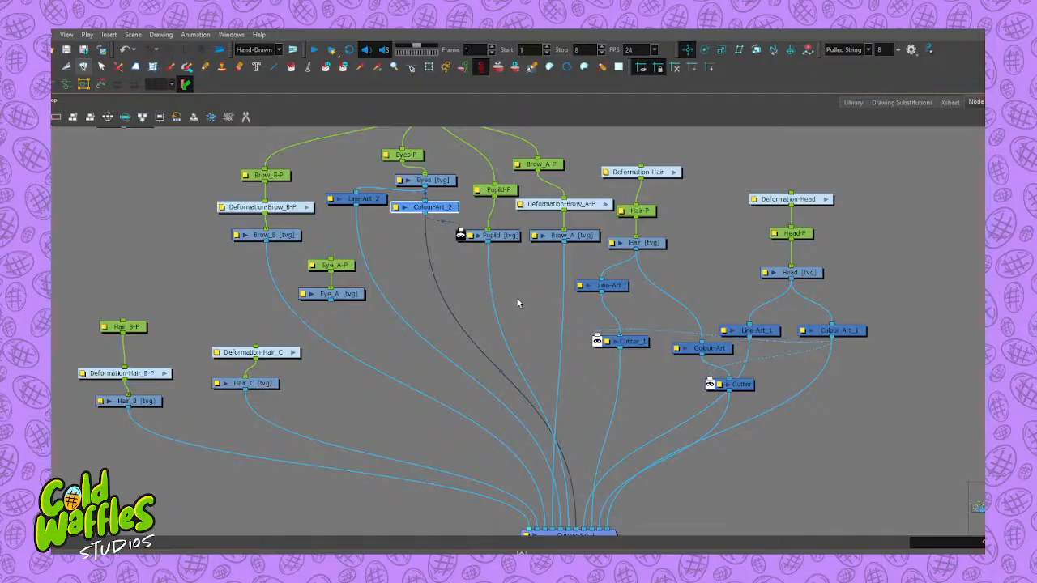
Add another Cutter node and insert it into the connection below the Pupil drawing
{"action": "key", "text": "ctrl+v"}
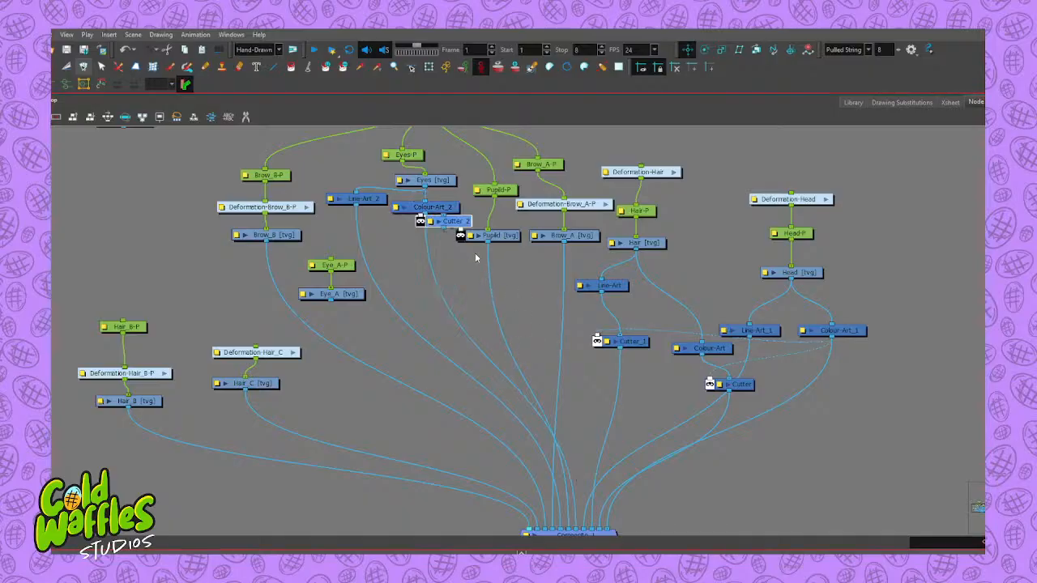
{"action": "left_click_drag", "start_coordinate": [459, 225], "coordinate": [458, 280]}
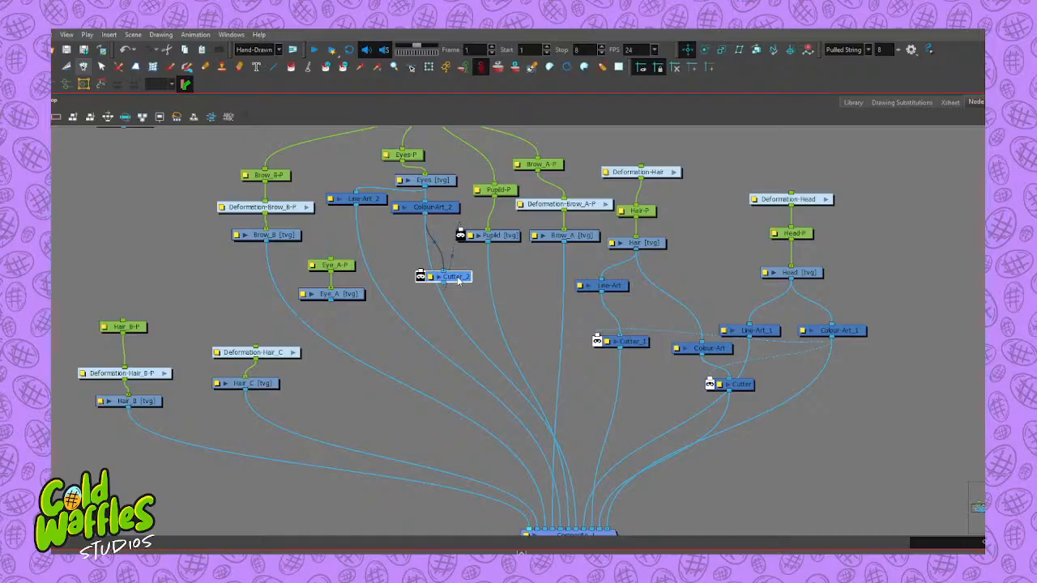
{"action": "left_click_drag", "start_coordinate": [459, 280], "coordinate": [504, 295]}
{"action": "left_click", "coordinate": [375, 334]}
{"action": "scroll", "coordinate": [377, 333], "scroll_direction": "up", "scroll_amount": 1}
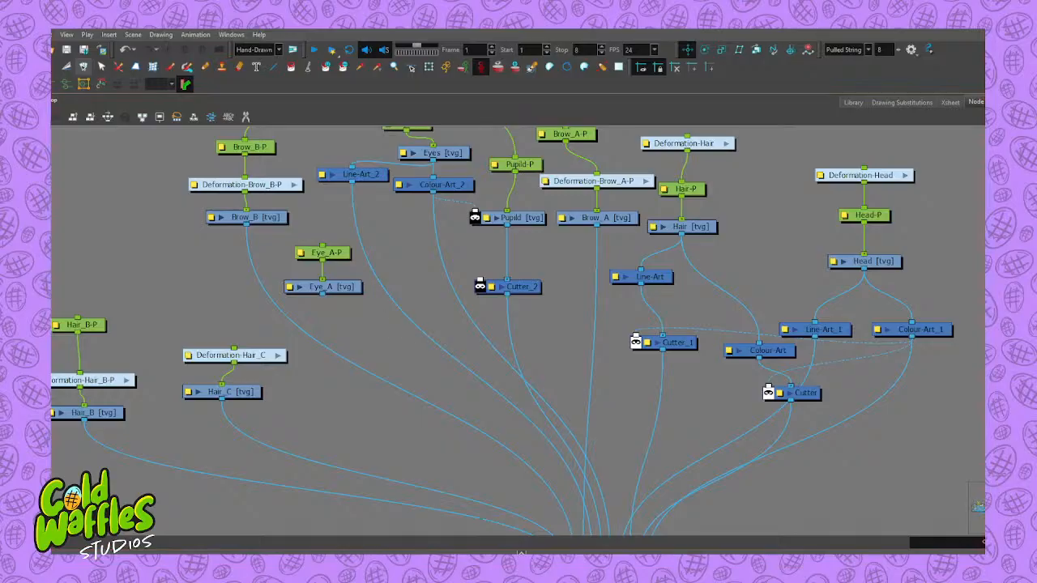
Add a Line-Art node and a Composite node beneath Eye_A, keeping both off the existing connections
{"action": "key", "text": "ctrl+v"}
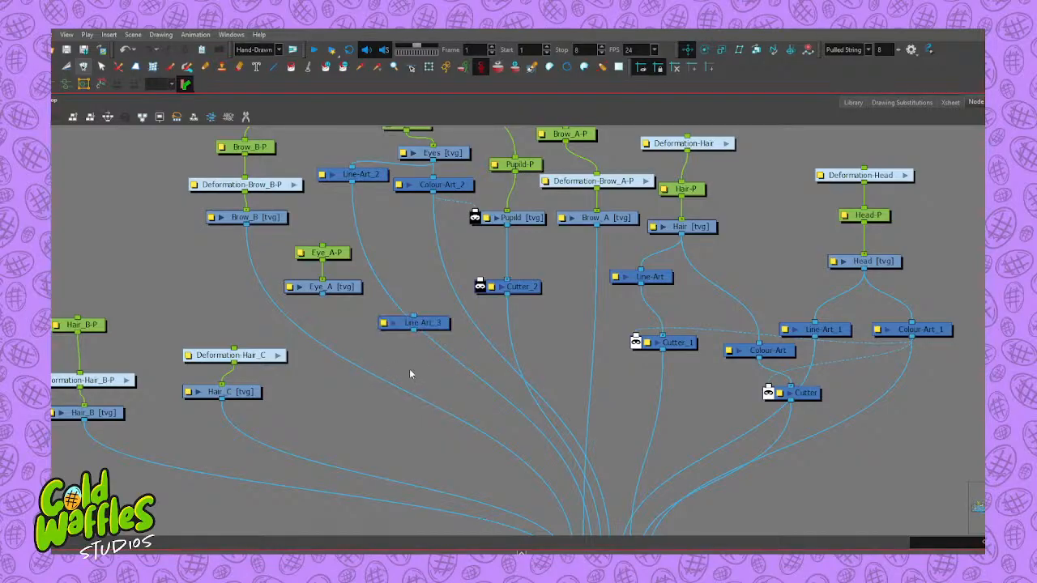
{"action": "left_click_drag", "start_coordinate": [422, 323], "coordinate": [359, 332]}
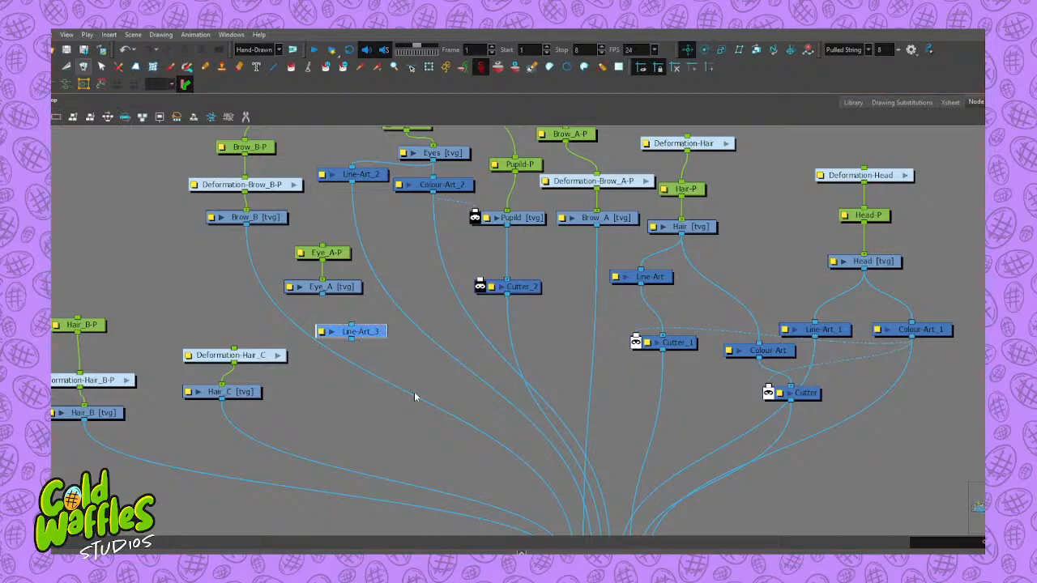
{"action": "key", "text": "ctrl+k"}
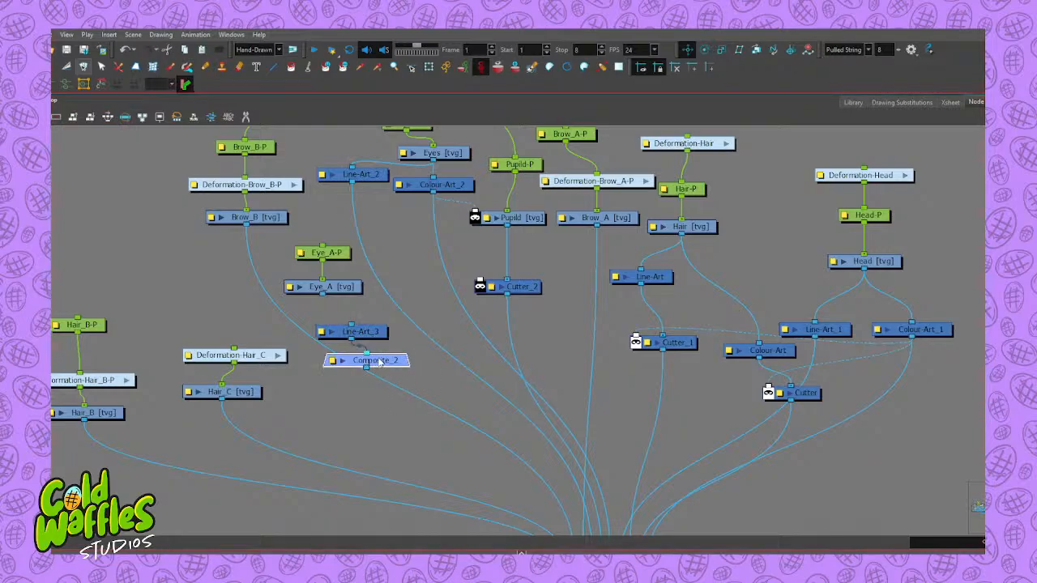
{"action": "left_click_drag", "start_coordinate": [379, 363], "coordinate": [307, 325]}
Move the Eye_A drawing and its peg higher and closer together, making space for nodes beneath them
{"action": "mouse_move", "coordinate": [334, 286]}
{"action": "left_mouse_down"}
{"action": "mouse_move", "coordinate": [361, 292]}
{"action": "mouse_move", "coordinate": [338, 295]}
{"action": "left_mouse_up"}
{"action": "left_click_drag", "start_coordinate": [342, 254], "coordinate": [350, 230]}
{"action": "left_click", "coordinate": [350, 293]}
{"action": "left_click_drag", "start_coordinate": [350, 291], "coordinate": [350, 261]}
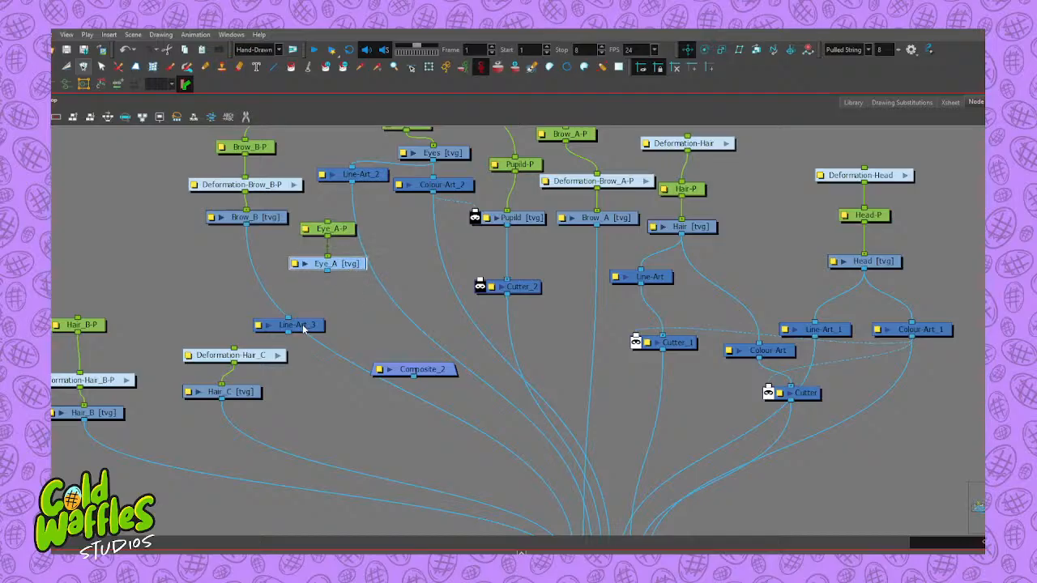
Place the new Line-Art node just below Eye_A and set the new Composite node aside below the Hair_C chain
{"action": "left_click_drag", "start_coordinate": [304, 326], "coordinate": [310, 303]}
{"action": "left_click_drag", "start_coordinate": [419, 369], "coordinate": [392, 302]}
{"action": "left_click_drag", "start_coordinate": [394, 305], "coordinate": [400, 320]}
{"action": "scroll", "coordinate": [400, 320], "scroll_direction": "up", "scroll_amount": 2}
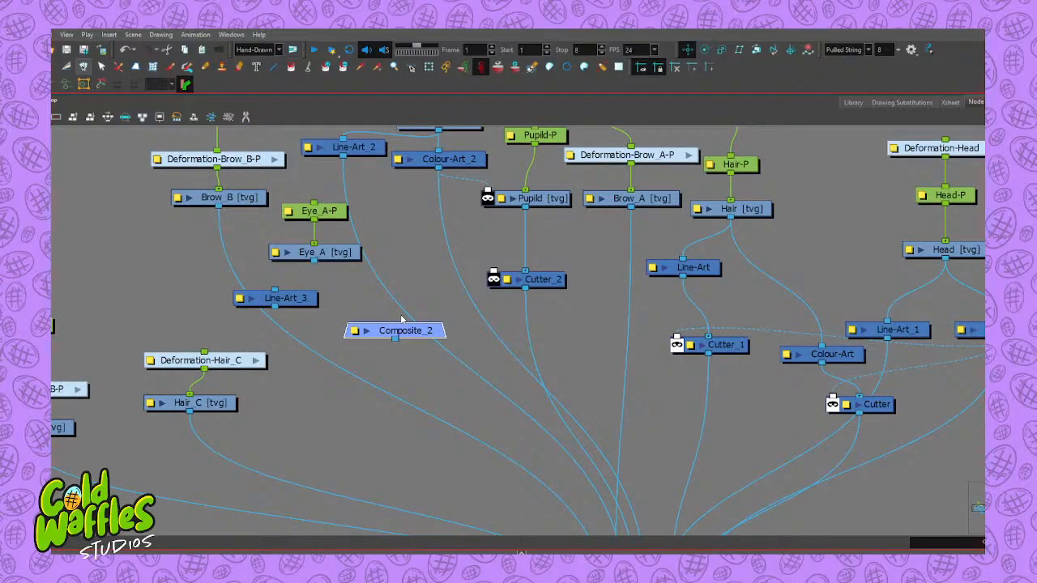
{"action": "left_click_drag", "start_coordinate": [402, 332], "coordinate": [209, 457]}
{"action": "key", "text": "Delete"}
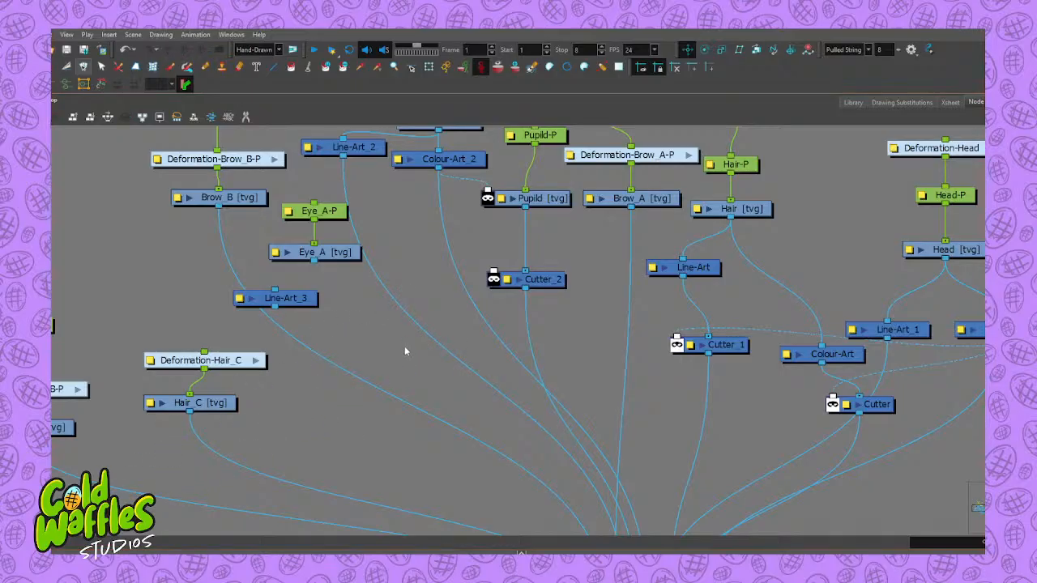
Add a Colour-Art node beside the new Line-Art node and try to link the Line-Art node to Eye_A
{"action": "key", "text": "ctrl+v"}
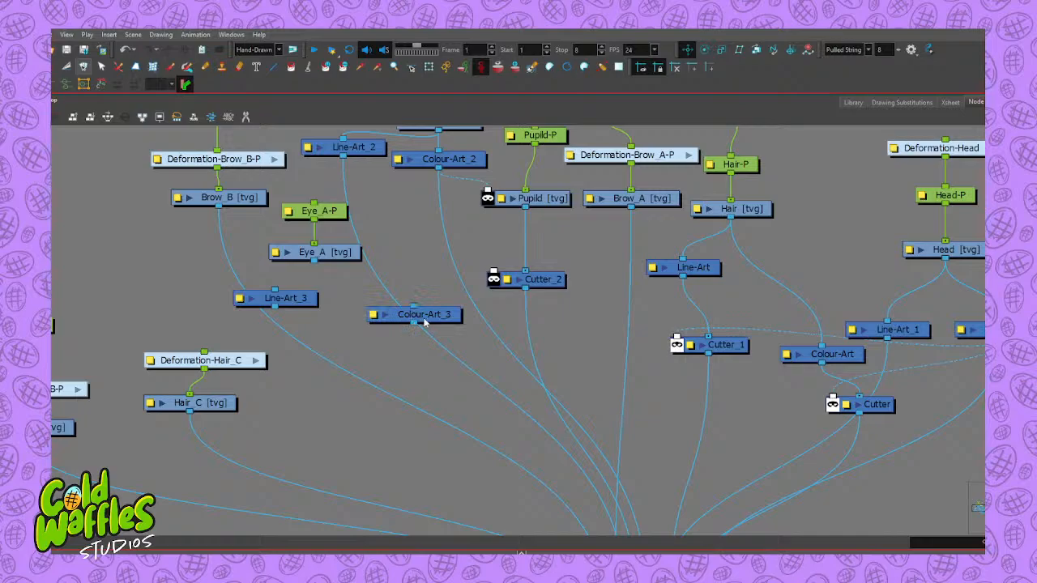
{"action": "left_click_drag", "start_coordinate": [427, 320], "coordinate": [396, 316]}
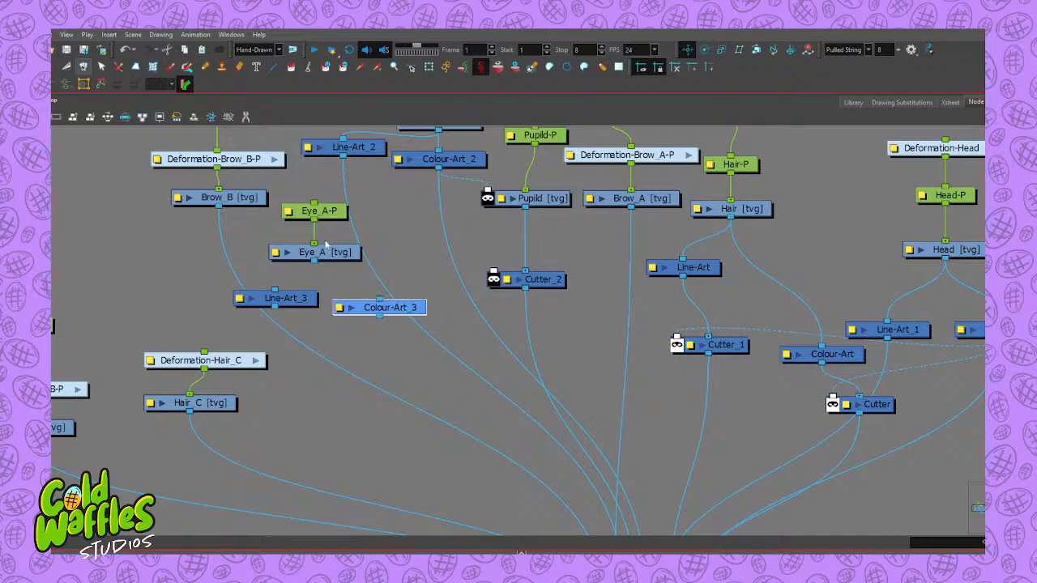
{"action": "left_click_drag", "start_coordinate": [277, 289], "coordinate": [313, 259]}
{"action": "scroll", "coordinate": [358, 271], "scroll_direction": "down", "scroll_amount": 1}
{"action": "scroll", "coordinate": [357, 272], "scroll_direction": "down", "scroll_amount": 1}
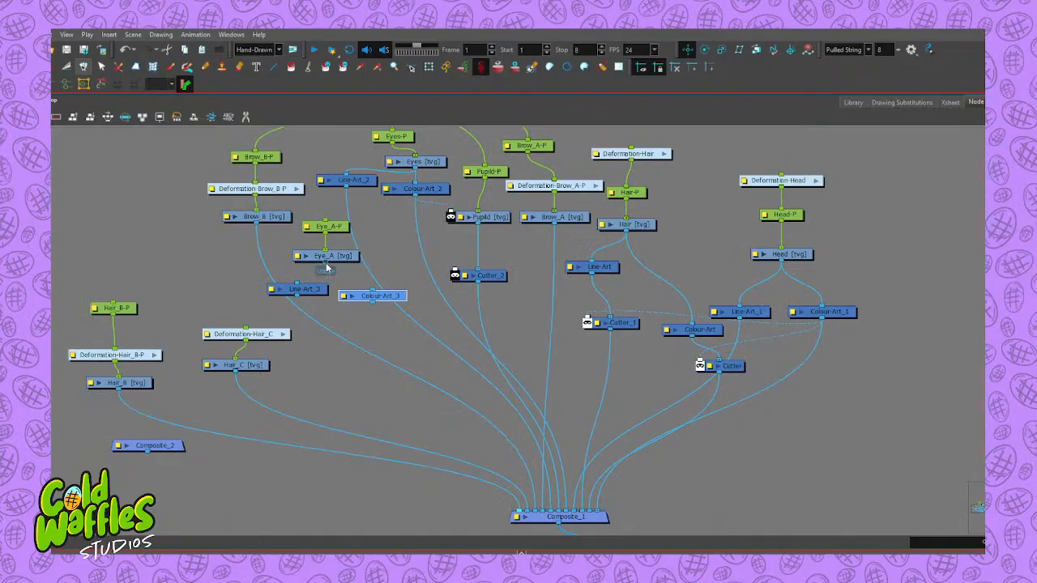
Connect the Eye_A drawing to Composite_1 and place the spare Composite_2 node below Eye_A's art nodes
{"action": "left_click_drag", "start_coordinate": [325, 262], "coordinate": [540, 510]}
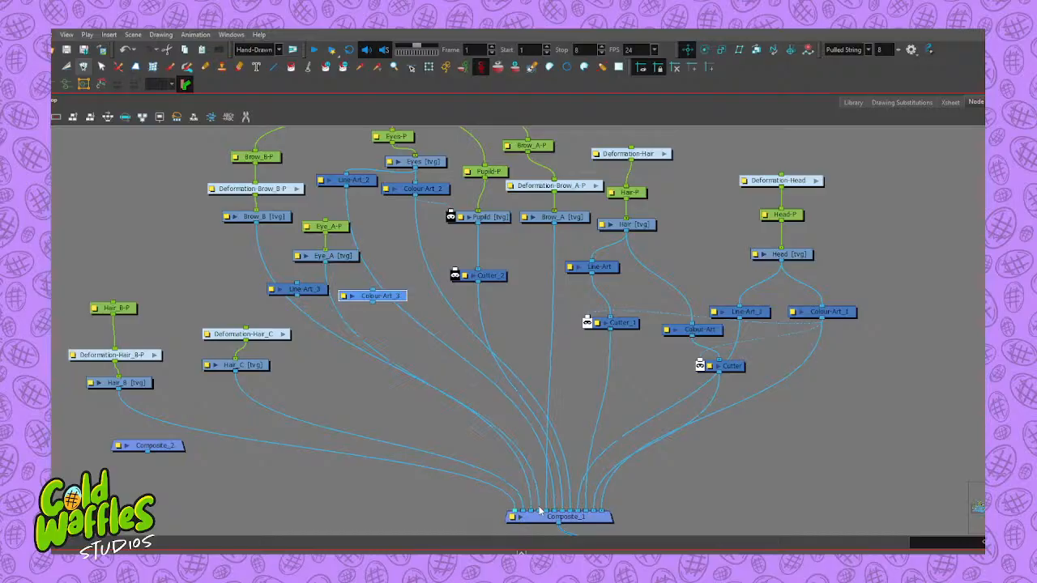
{"action": "left_click", "coordinate": [492, 438]}
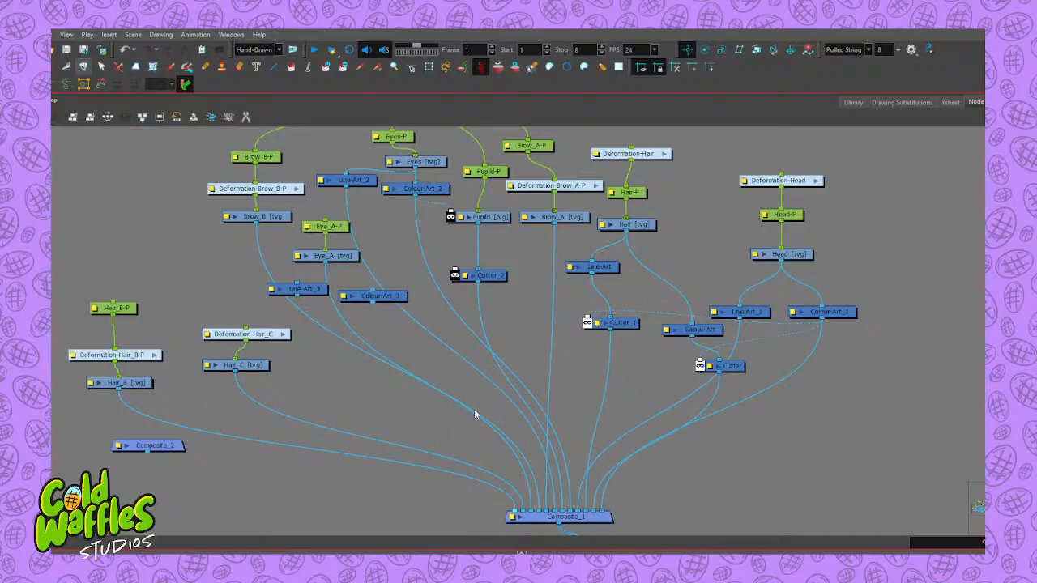
{"action": "left_click_drag", "start_coordinate": [164, 455], "coordinate": [411, 358]}
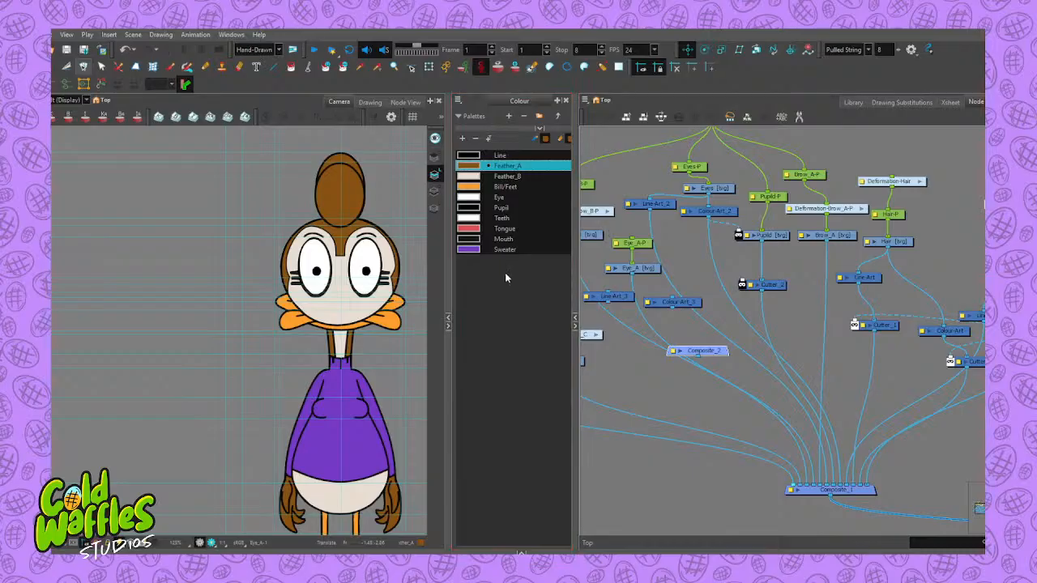
Widen the colour palette by narrowing the camera view
{"action": "scroll", "coordinate": [686, 327], "scroll_direction": "down", "scroll_amount": 2}
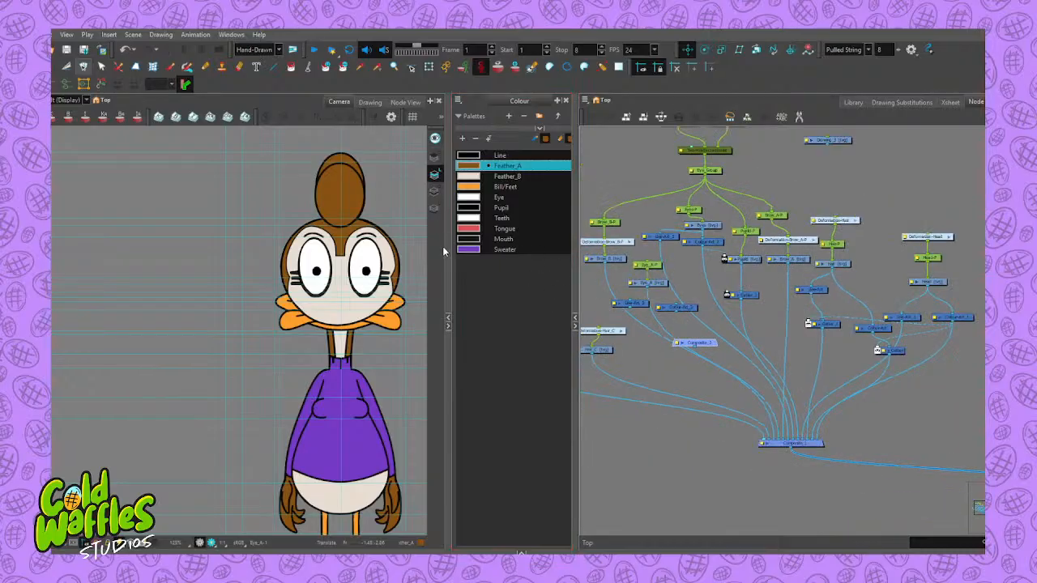
{"action": "left_click_drag", "start_coordinate": [449, 261], "coordinate": [302, 261]}
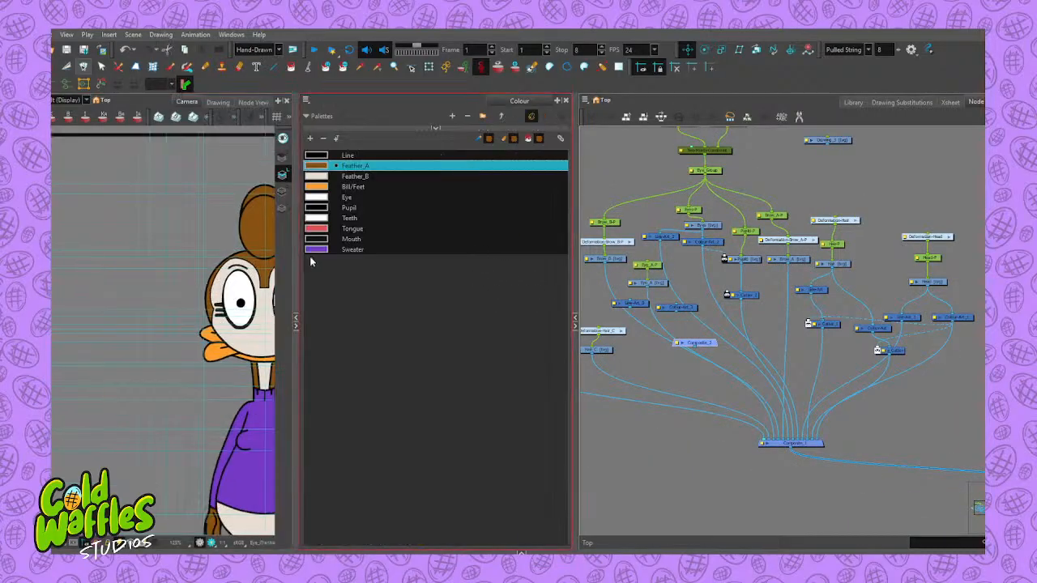
{"action": "left_click", "coordinate": [295, 321]}
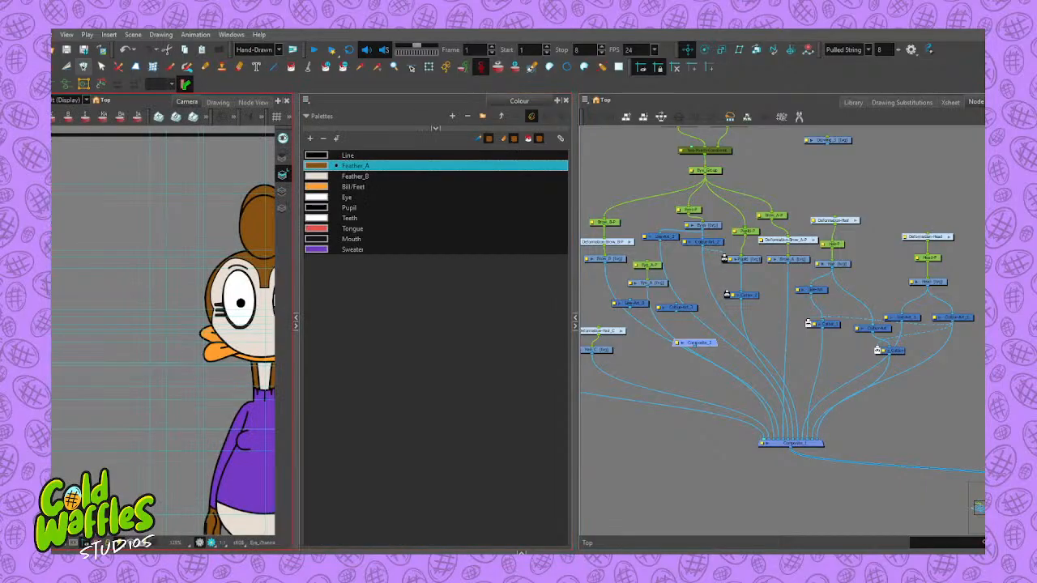
Widen the node view by narrowing the camera view and the colour palette
{"action": "left_click", "coordinate": [295, 324]}
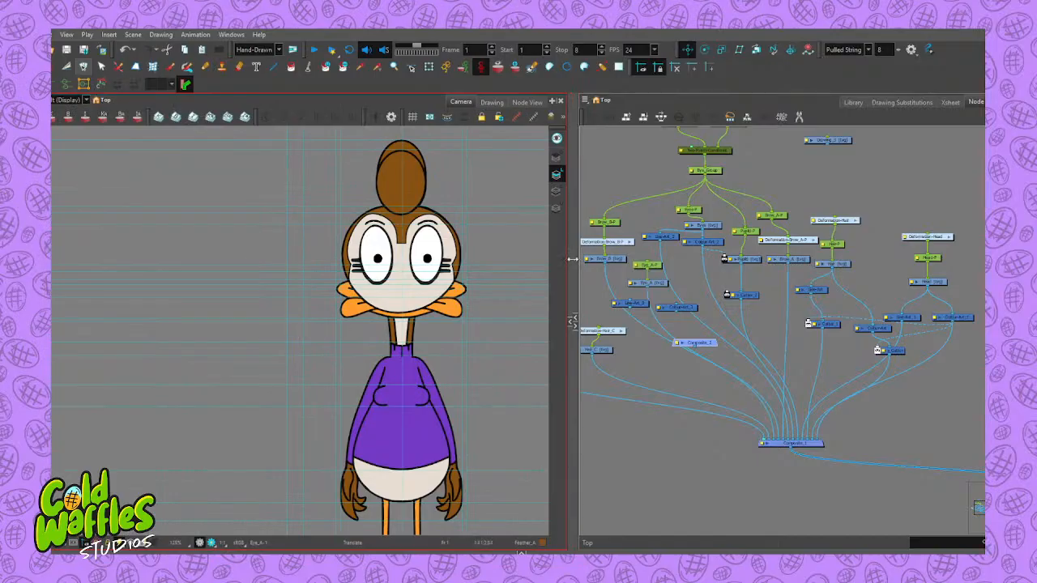
{"action": "left_click_drag", "start_coordinate": [567, 243], "coordinate": [281, 255]}
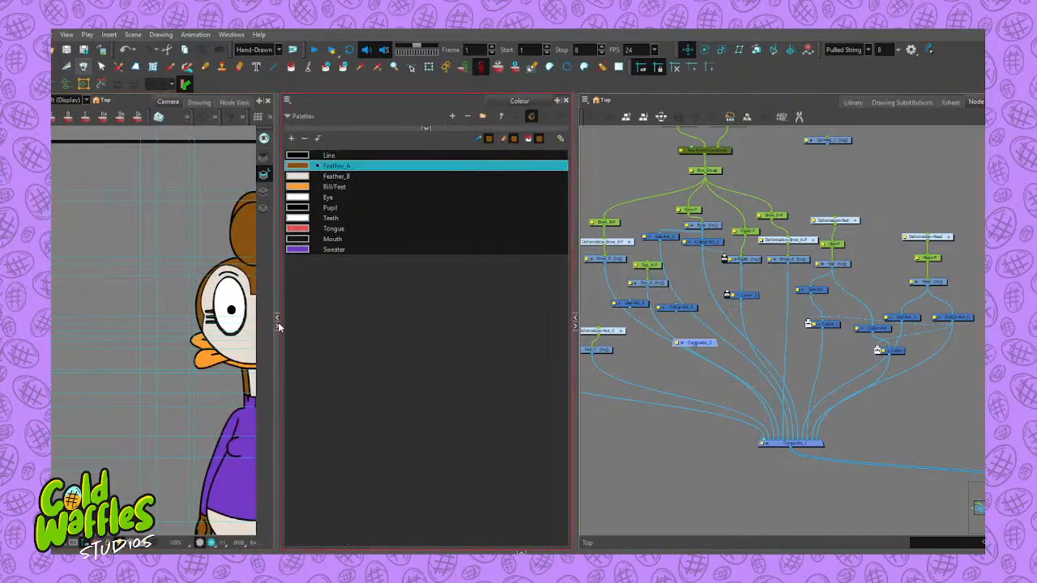
{"action": "left_click", "coordinate": [574, 320]}
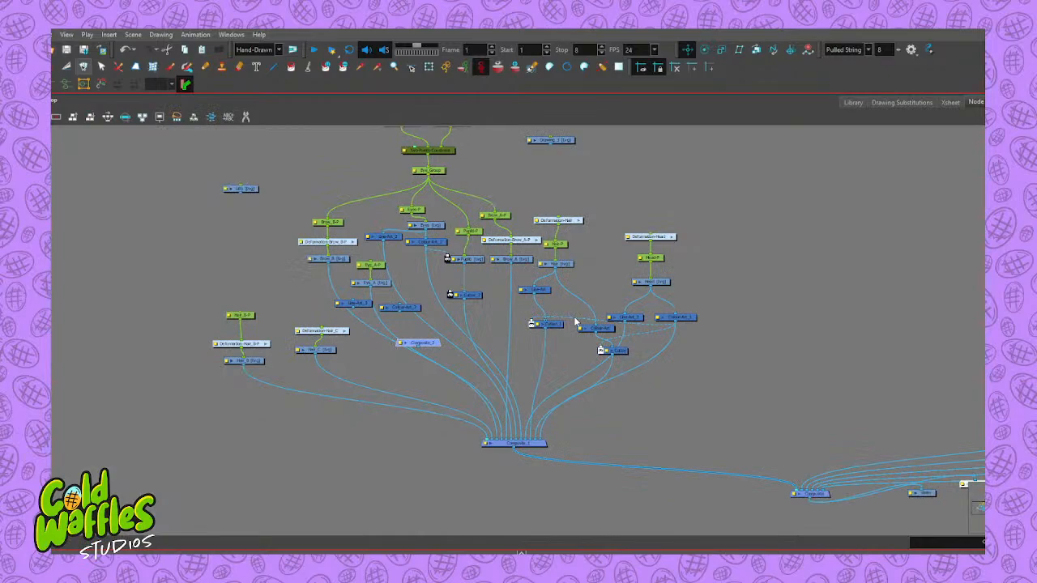
{"action": "left_click", "coordinate": [23, 326]}
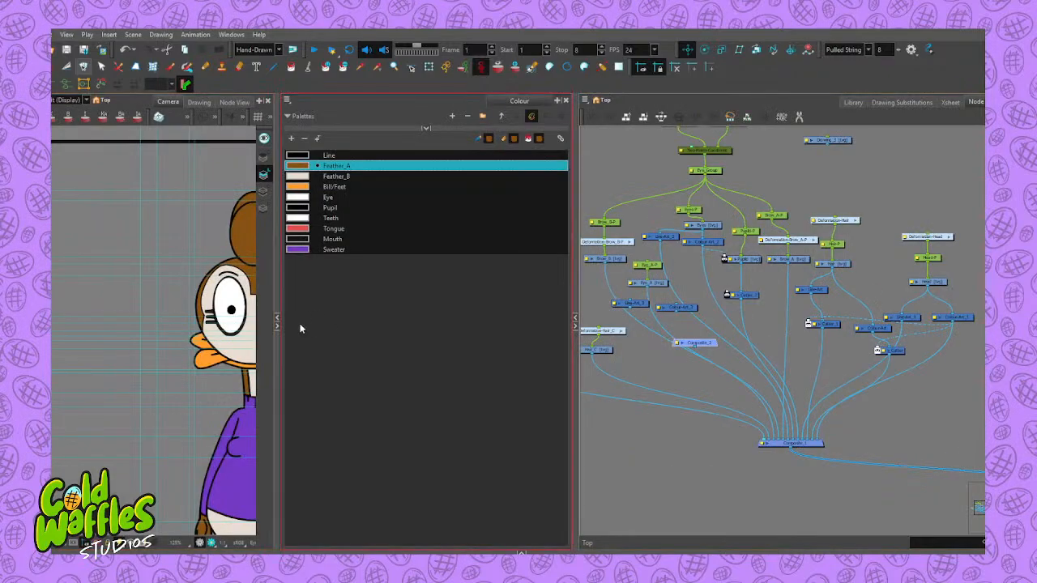
{"action": "left_click", "coordinate": [276, 322]}
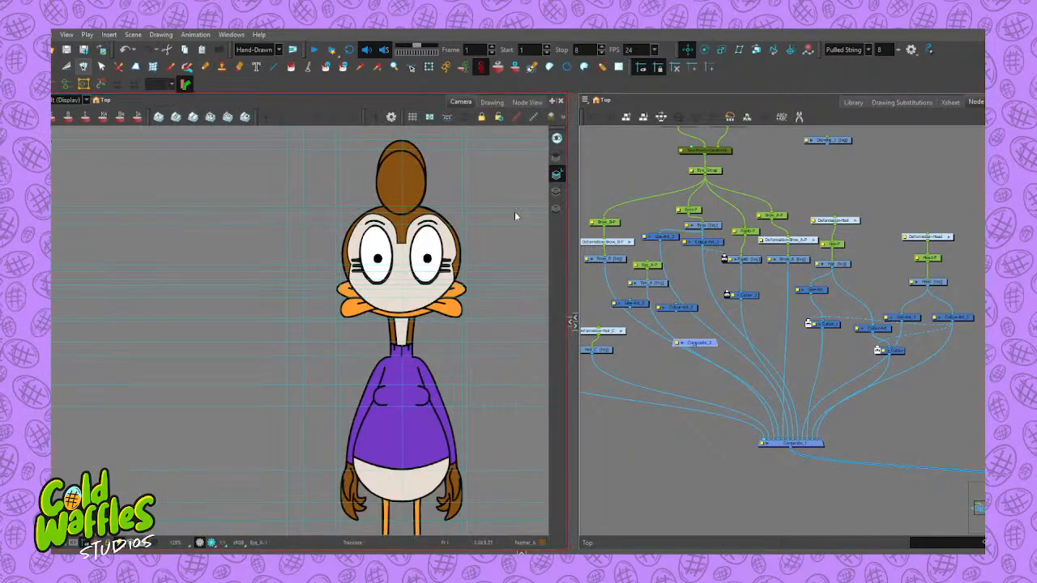
{"action": "left_click", "coordinate": [574, 205]}
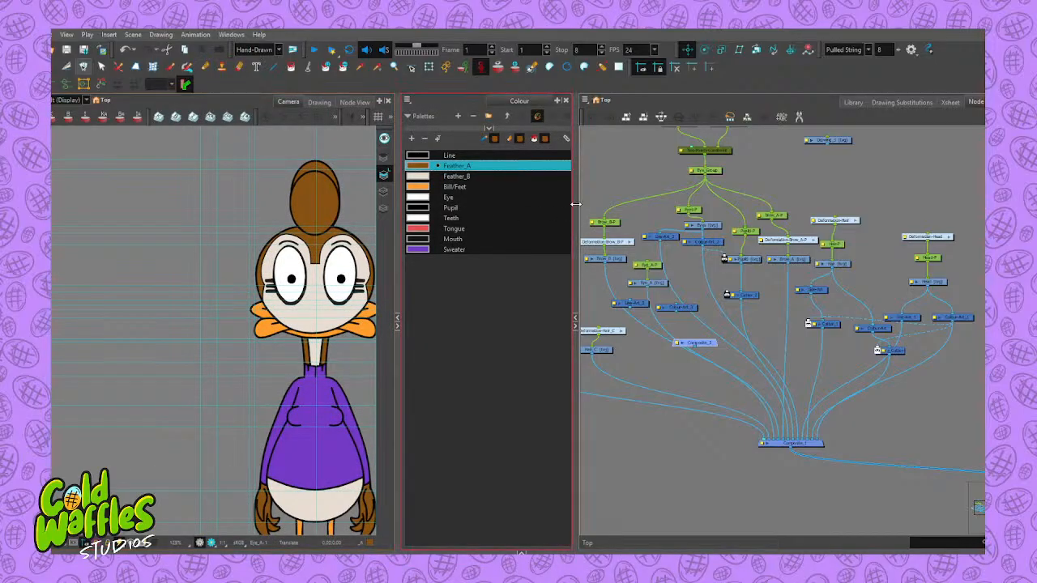
{"action": "left_click_drag", "start_coordinate": [575, 205], "coordinate": [424, 209]}
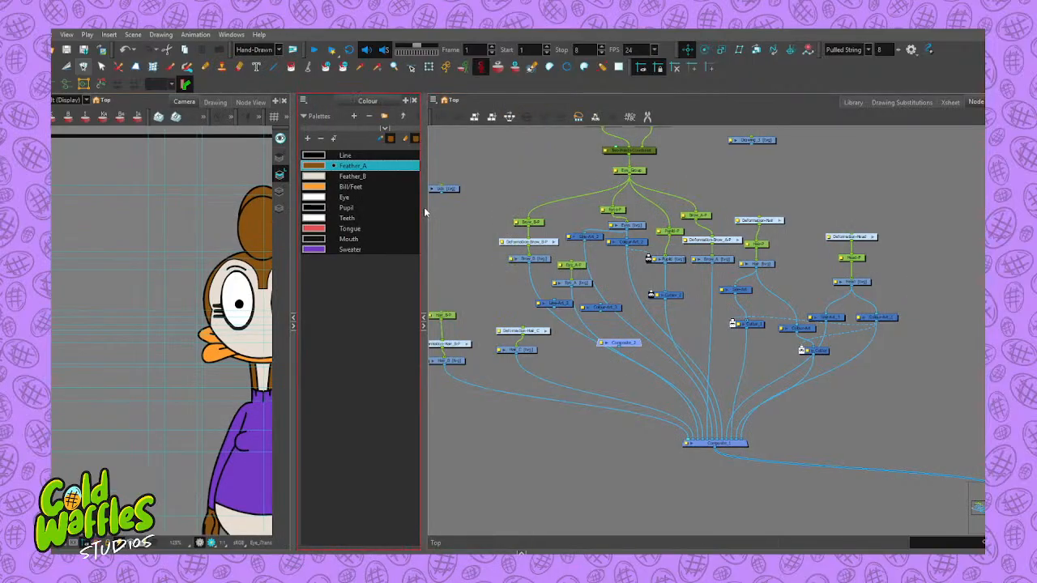
{"action": "left_click", "coordinate": [885, 220]}
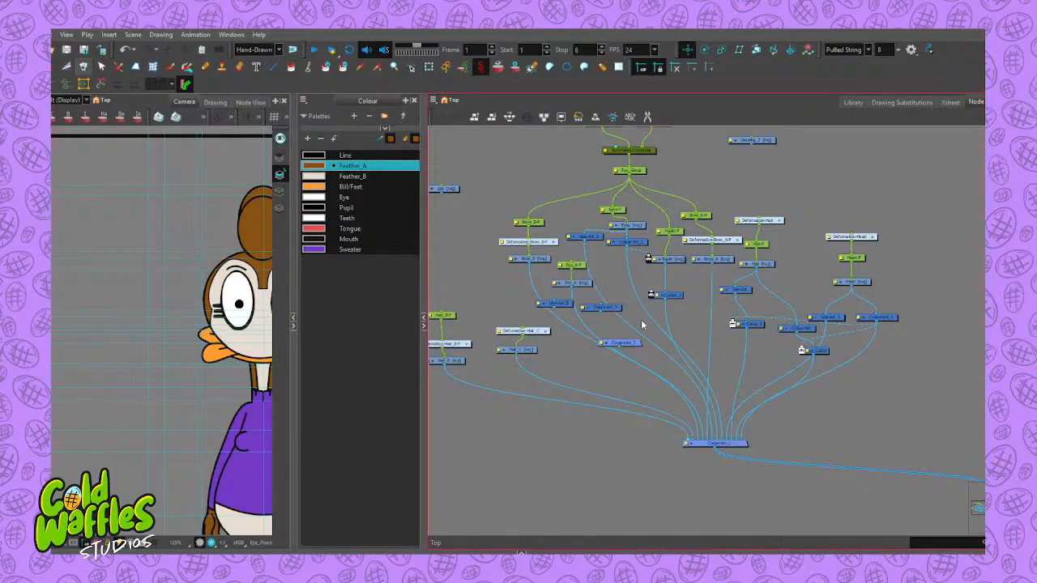
Move Line-Art_3 away from Eye_A and route the Brow_B drawing into Composite_2, placing the composite just above Line-Art_3
{"action": "scroll", "coordinate": [645, 316], "scroll_direction": "up", "scroll_amount": 3}
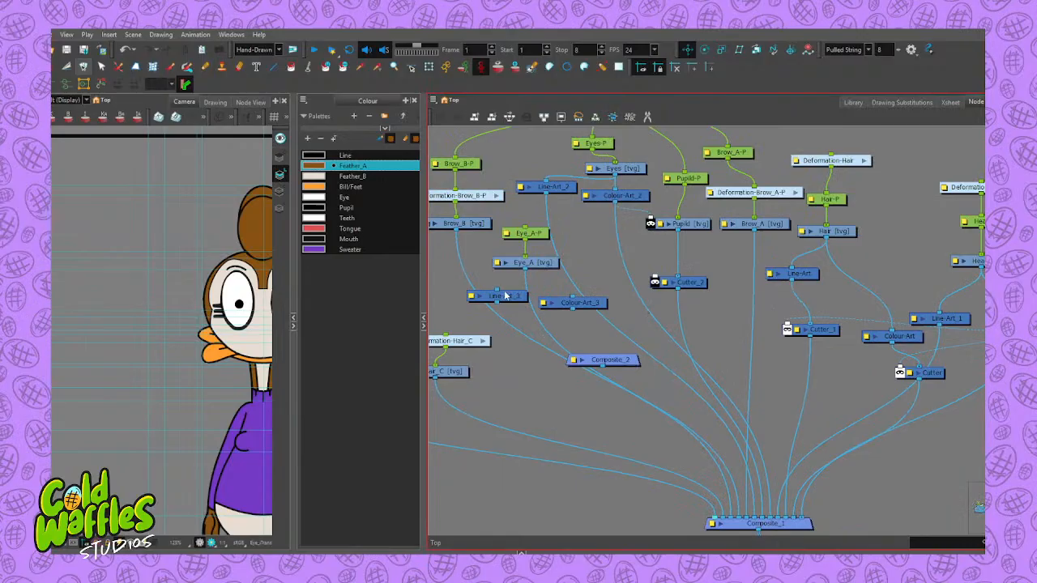
{"action": "left_click_drag", "start_coordinate": [515, 298], "coordinate": [576, 438]}
{"action": "mouse_move", "coordinate": [609, 364]}
{"action": "left_mouse_down"}
{"action": "mouse_move", "coordinate": [612, 347]}
{"action": "mouse_move", "coordinate": [621, 352]}
{"action": "left_mouse_up"}
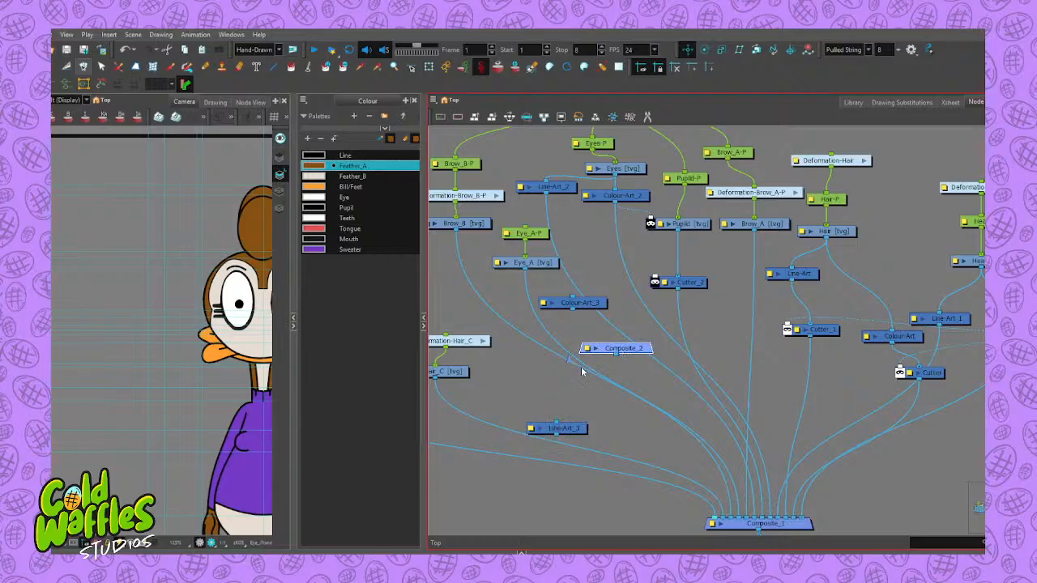
{"action": "scroll", "coordinate": [551, 354], "scroll_direction": "down", "scroll_amount": 3}
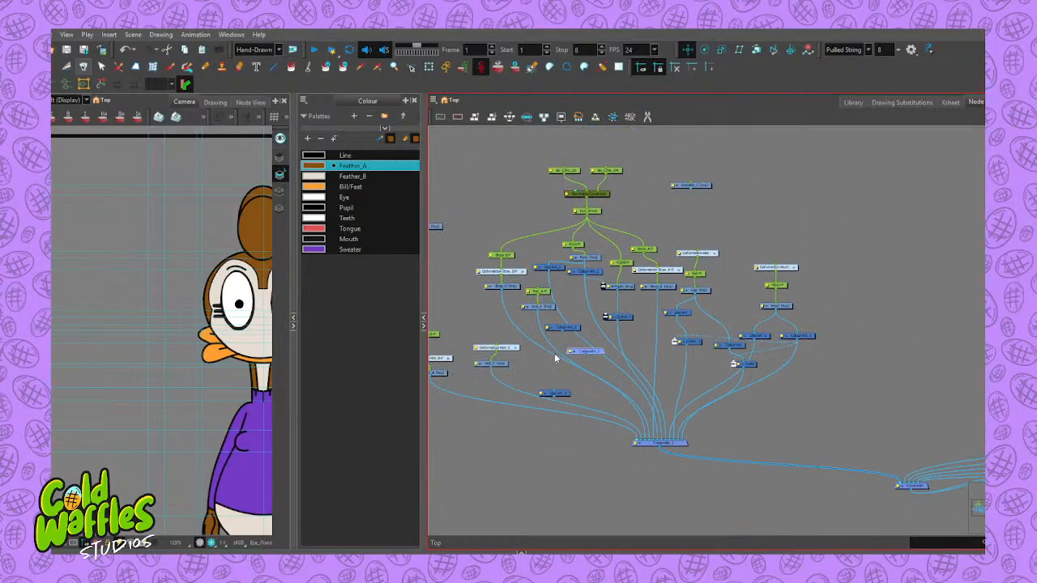
{"action": "scroll", "coordinate": [554, 354], "scroll_direction": "up", "scroll_amount": 3}
{"action": "left_click_drag", "start_coordinate": [556, 360], "coordinate": [566, 398]}
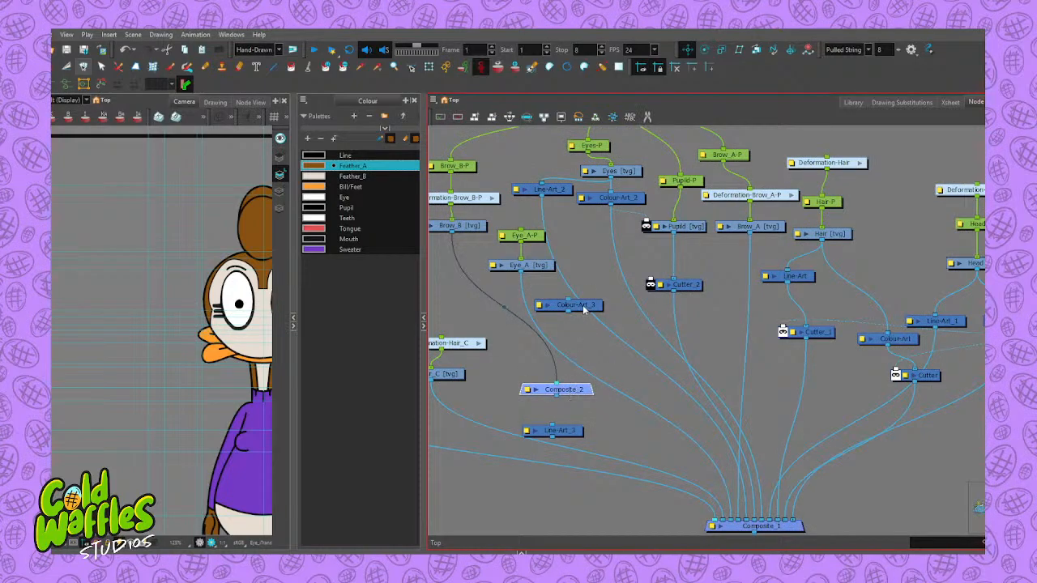
Set the spare Line-Art_3 and Colour-Art_3 nodes aside, next to each other below Composite_2
{"action": "mouse_move", "coordinate": [583, 308]}
{"action": "left_mouse_down"}
{"action": "mouse_move", "coordinate": [583, 347]}
{"action": "mouse_move", "coordinate": [571, 304]}
{"action": "left_mouse_up"}
{"action": "mouse_move", "coordinate": [536, 270]}
{"action": "left_mouse_down"}
{"action": "mouse_move", "coordinate": [565, 254]}
{"action": "mouse_move", "coordinate": [540, 272]}
{"action": "left_mouse_up"}
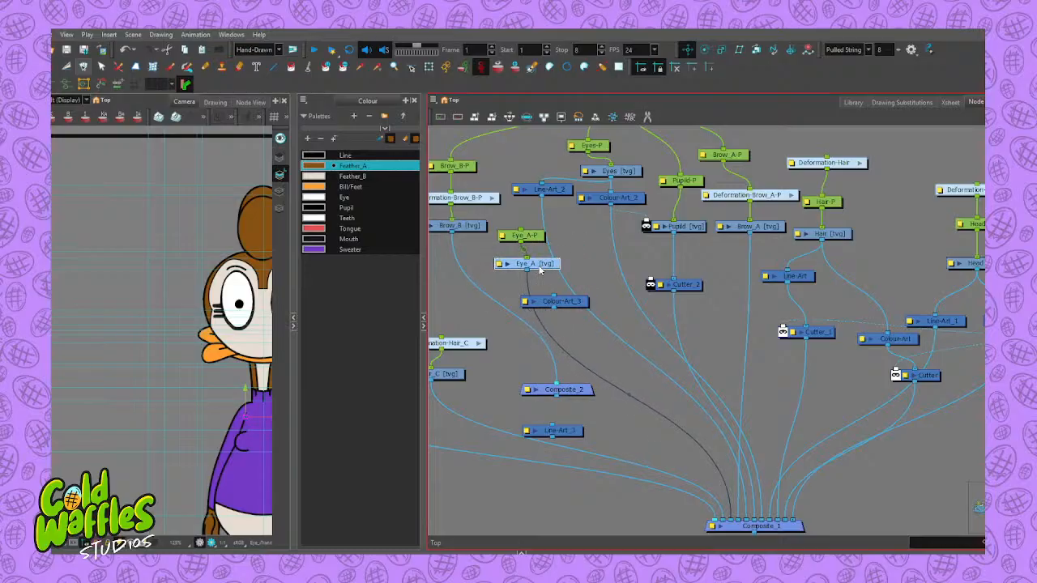
{"action": "left_click_drag", "start_coordinate": [564, 437], "coordinate": [484, 503]}
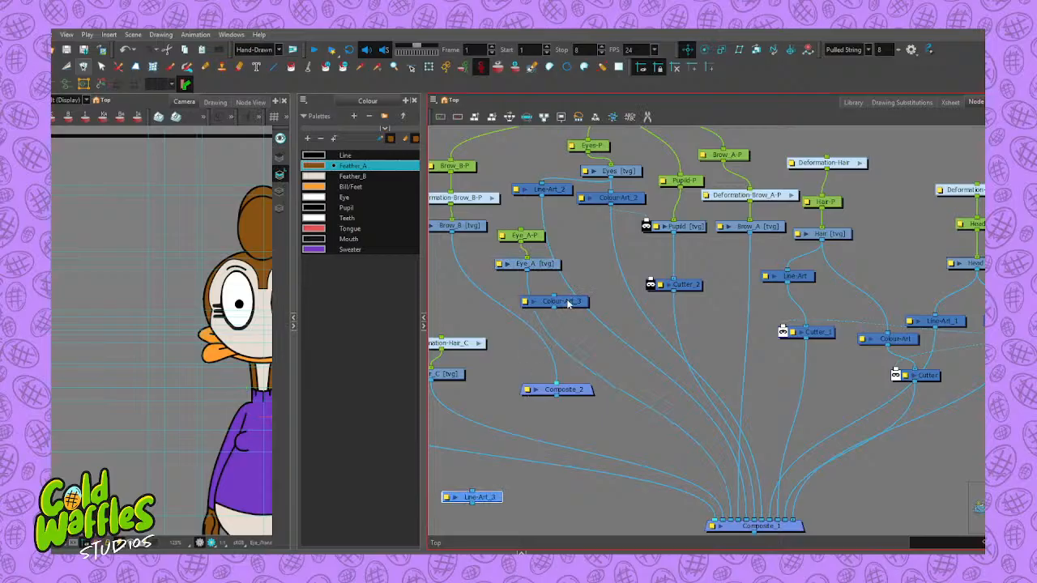
{"action": "left_click_drag", "start_coordinate": [567, 303], "coordinate": [554, 501]}
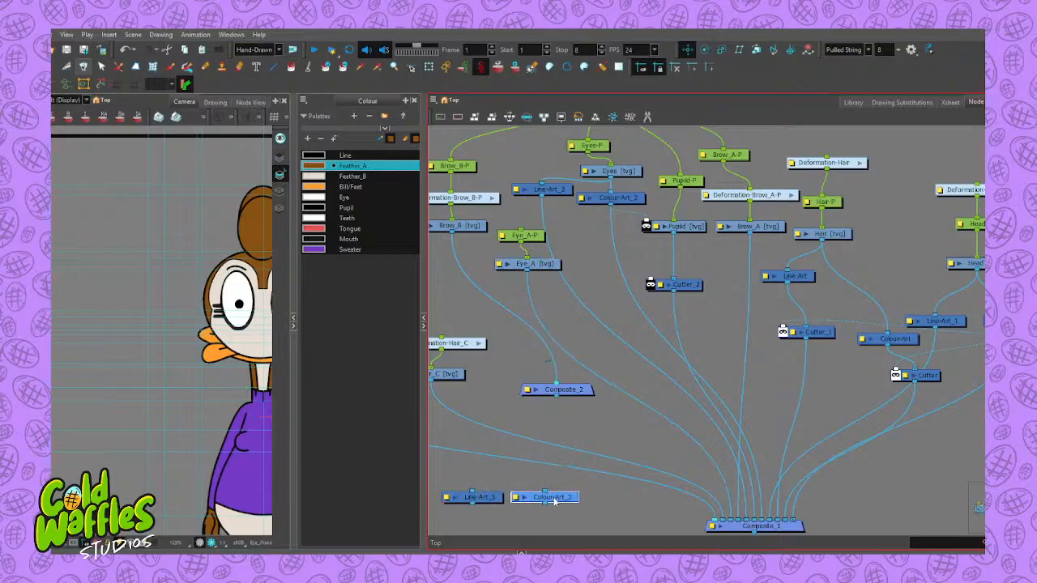
{"action": "left_click", "coordinate": [601, 386]}
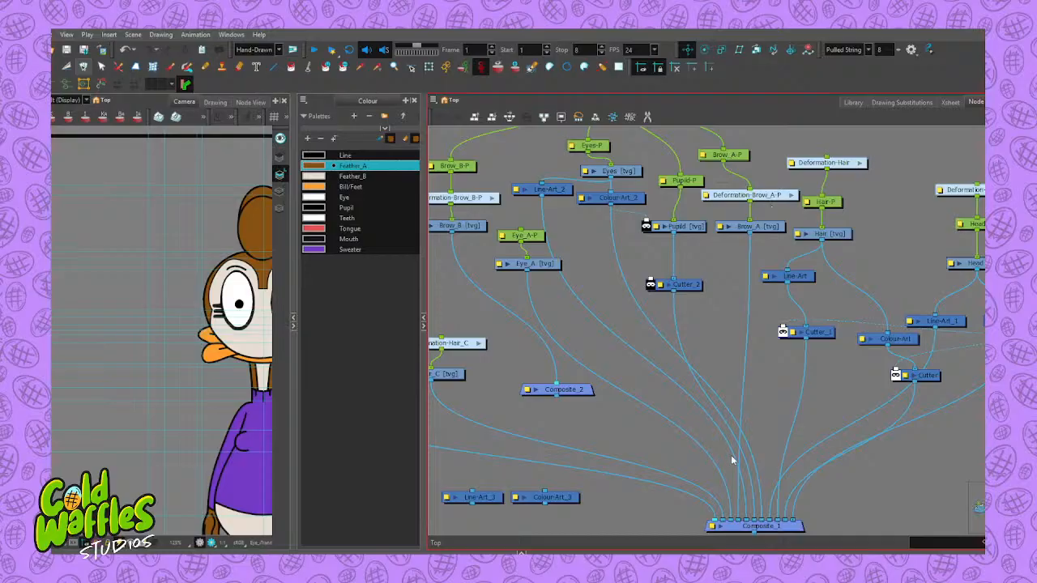
Reroute the Brow_A drawing from Composite_1 to Composite_2 and arrange the Brow_B and Brow_A chains side by side left of Eye_A
{"action": "left_click_drag", "start_coordinate": [739, 525], "coordinate": [564, 385]}
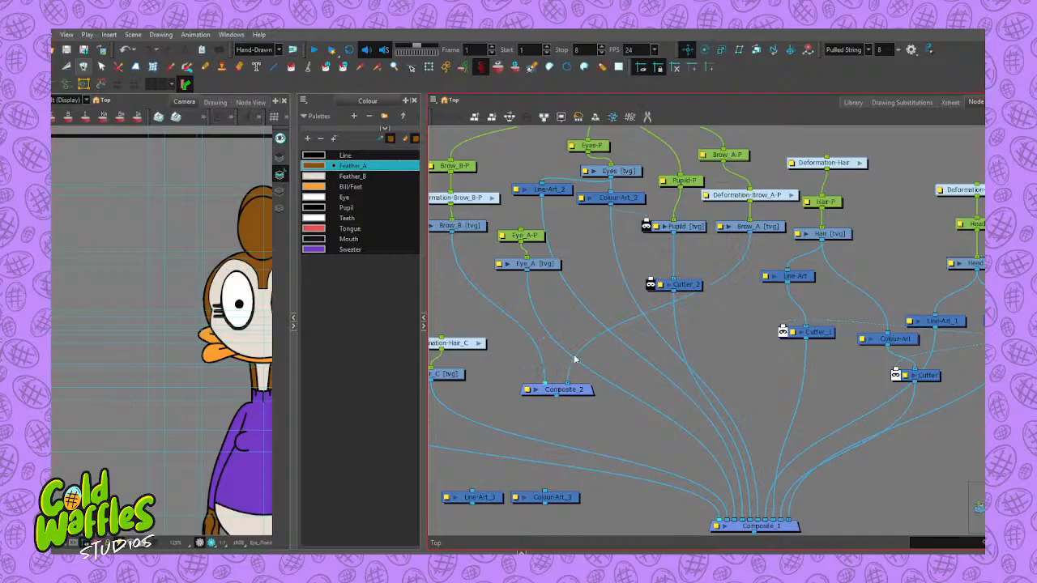
{"action": "key", "text": "1"}
{"action": "left_click_drag", "start_coordinate": [653, 166], "coordinate": [699, 195]}
{"action": "left_click_drag", "start_coordinate": [569, 295], "coordinate": [569, 293]}
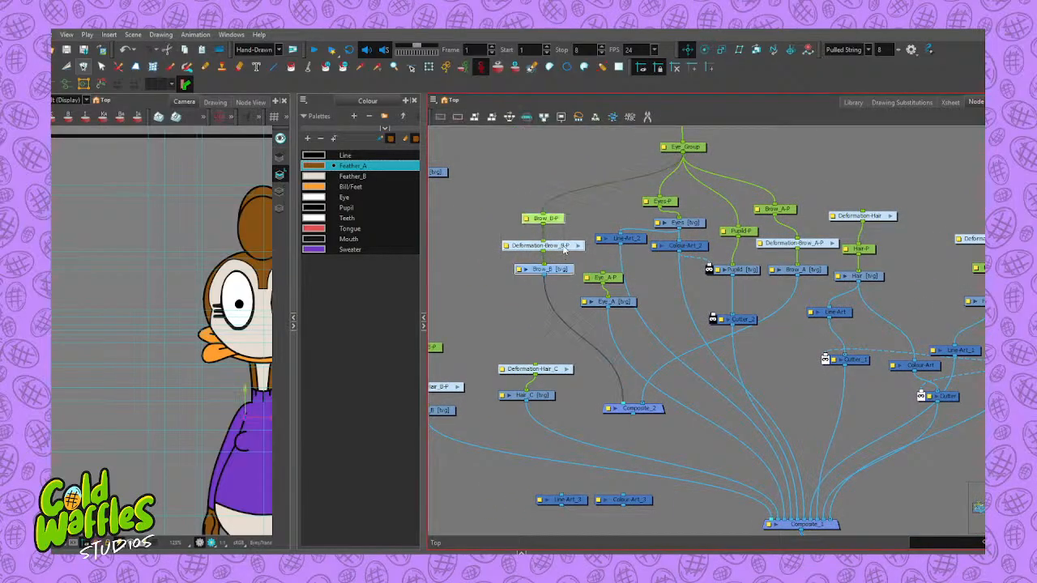
{"action": "left_click_drag", "start_coordinate": [564, 247], "coordinate": [490, 247]}
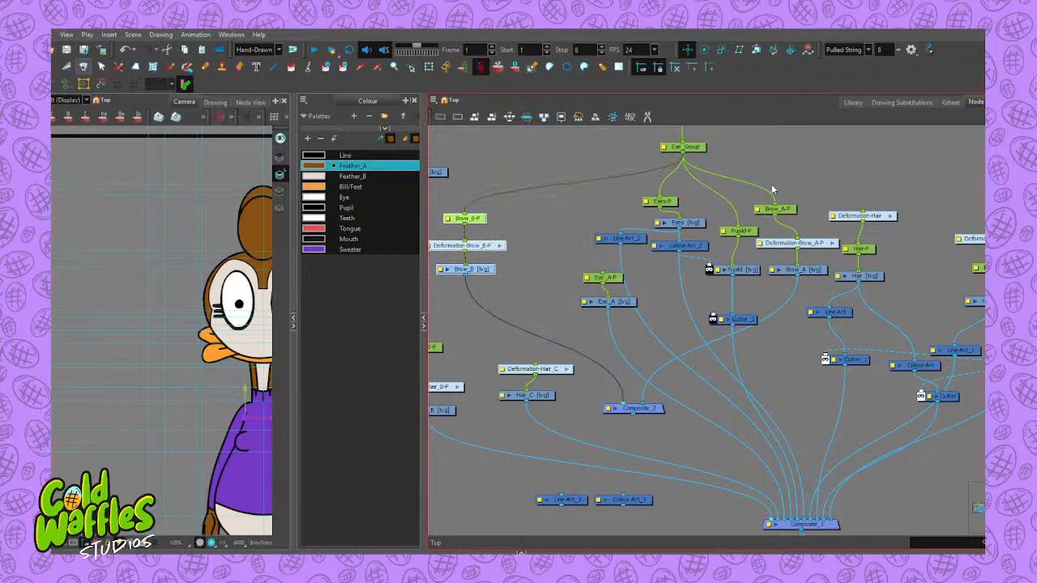
{"action": "left_click_drag", "start_coordinate": [772, 190], "coordinate": [807, 289]}
{"action": "left_click_drag", "start_coordinate": [810, 245], "coordinate": [566, 249]}
{"action": "left_click_drag", "start_coordinate": [539, 211], "coordinate": [563, 220]}
Shift Line-Art_2 closer to Colour-Art_2 and reposition the Eye_A-P peg and Eye_A drawing between the Brow_A and Eyes chains
{"action": "left_click_drag", "start_coordinate": [632, 241], "coordinate": [646, 238]}
{"action": "left_click", "coordinate": [614, 281]}
{"action": "left_click_drag", "start_coordinate": [616, 281], "coordinate": [625, 306]}
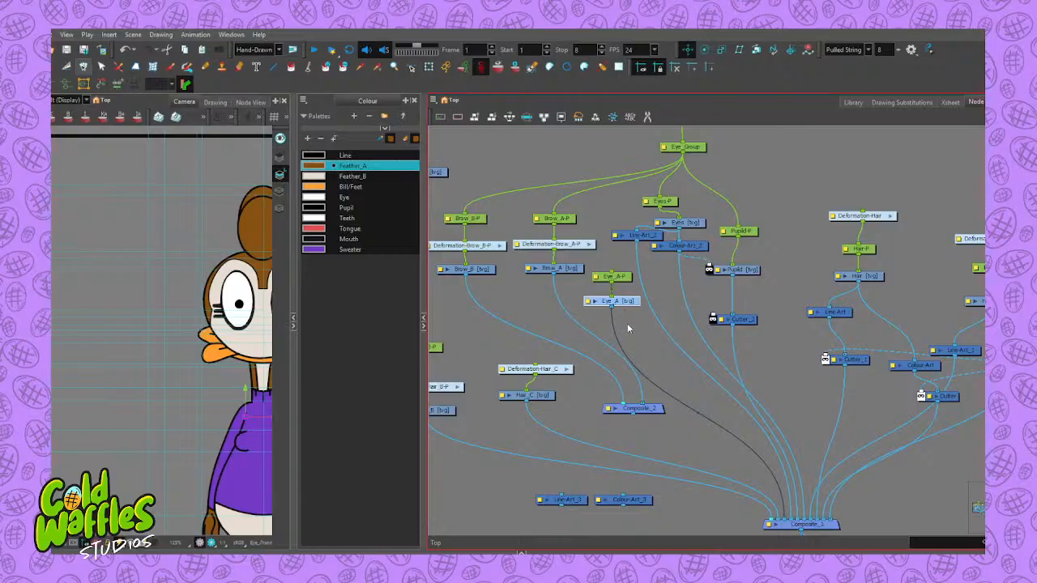
{"action": "left_click_drag", "start_coordinate": [644, 345], "coordinate": [630, 277]}
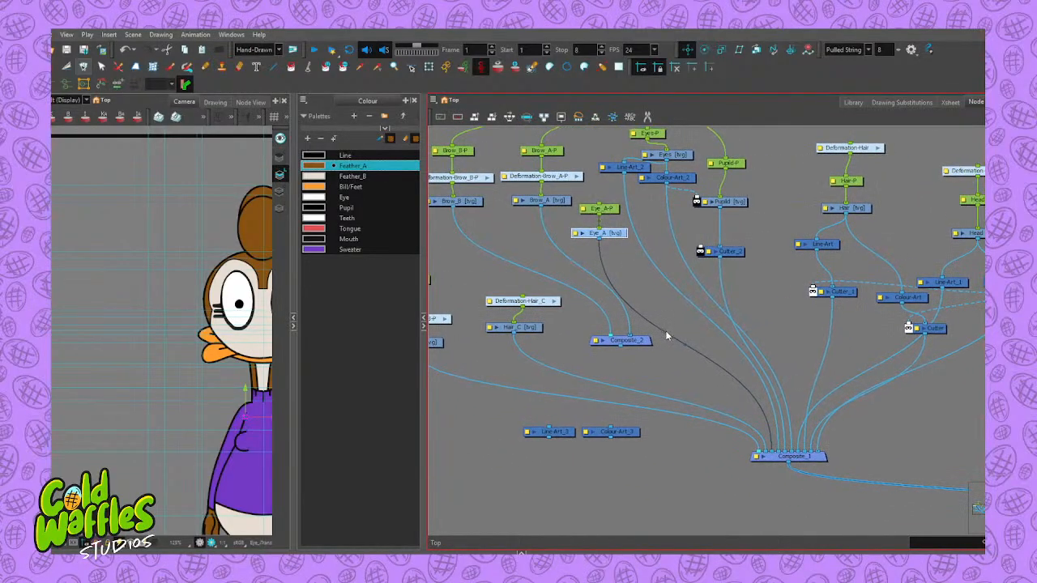
{"action": "left_click_drag", "start_coordinate": [616, 236], "coordinate": [637, 240]}
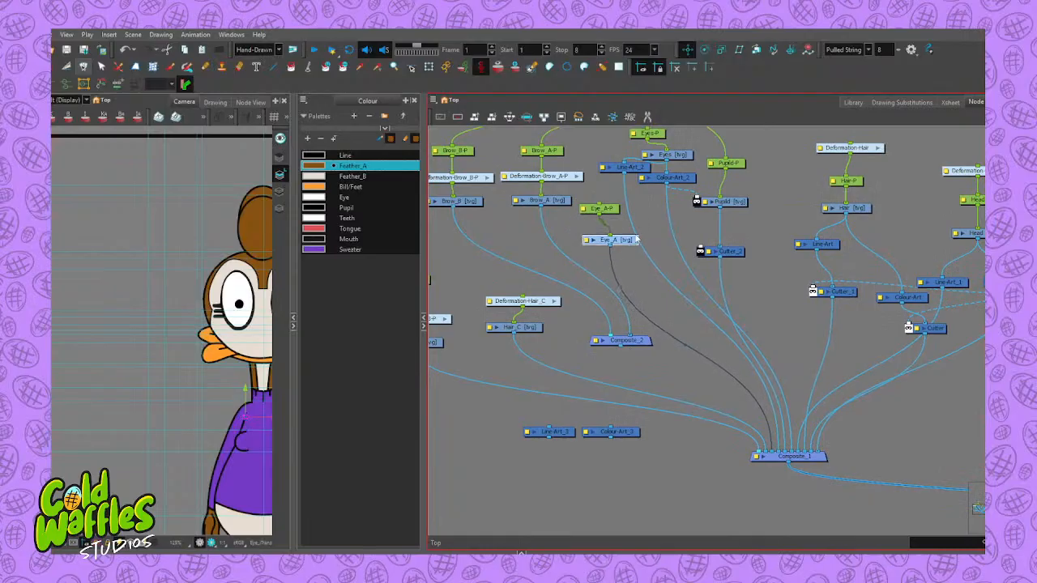
Raise the Eyes and pupil pegs to one level below Eye_Group and spread Line-Art_2 and Colour-Art_2 evenly under the Eyes drawing
{"action": "left_click_drag", "start_coordinate": [761, 191], "coordinate": [743, 291]}
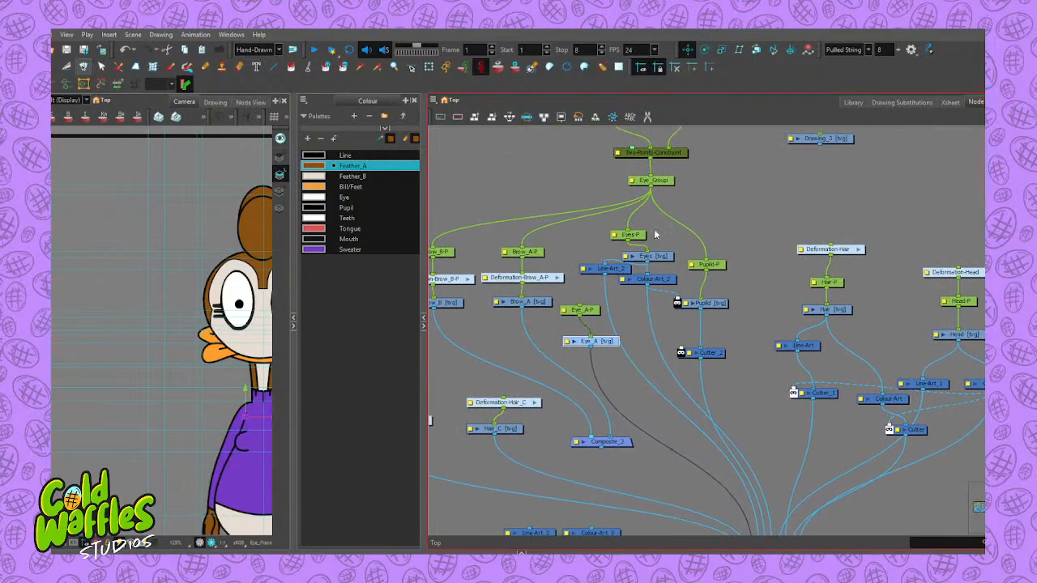
{"action": "left_click_drag", "start_coordinate": [632, 238], "coordinate": [633, 222]}
{"action": "mouse_move", "coordinate": [665, 260]}
{"action": "left_mouse_down"}
{"action": "mouse_move", "coordinate": [641, 243]}
{"action": "mouse_move", "coordinate": [606, 279]}
{"action": "mouse_move", "coordinate": [660, 265]}
{"action": "mouse_move", "coordinate": [669, 289]}
{"action": "left_mouse_up"}
{"action": "left_click_drag", "start_coordinate": [720, 266], "coordinate": [713, 220]}
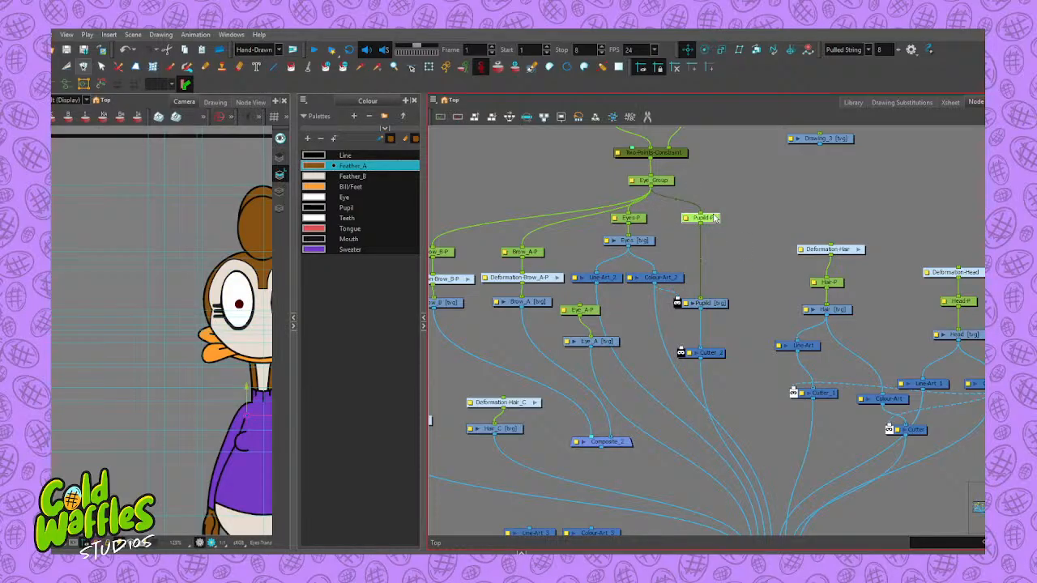
Reroute the Eye_A drawing from Composite_1 to Composite_2 and move Cutter_2 slightly lower under the pupil drawing
{"action": "left_click_drag", "start_coordinate": [652, 371], "coordinate": [635, 303]}
{"action": "left_click", "coordinate": [591, 272]}
{"action": "left_click_drag", "start_coordinate": [591, 271], "coordinate": [588, 274]}
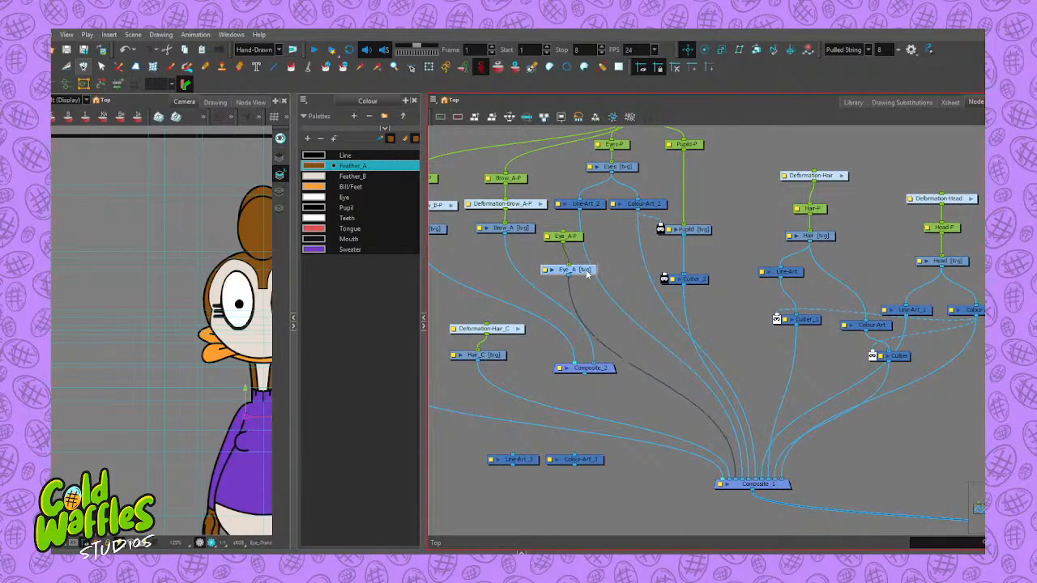
{"action": "left_click_drag", "start_coordinate": [739, 484], "coordinate": [606, 359]}
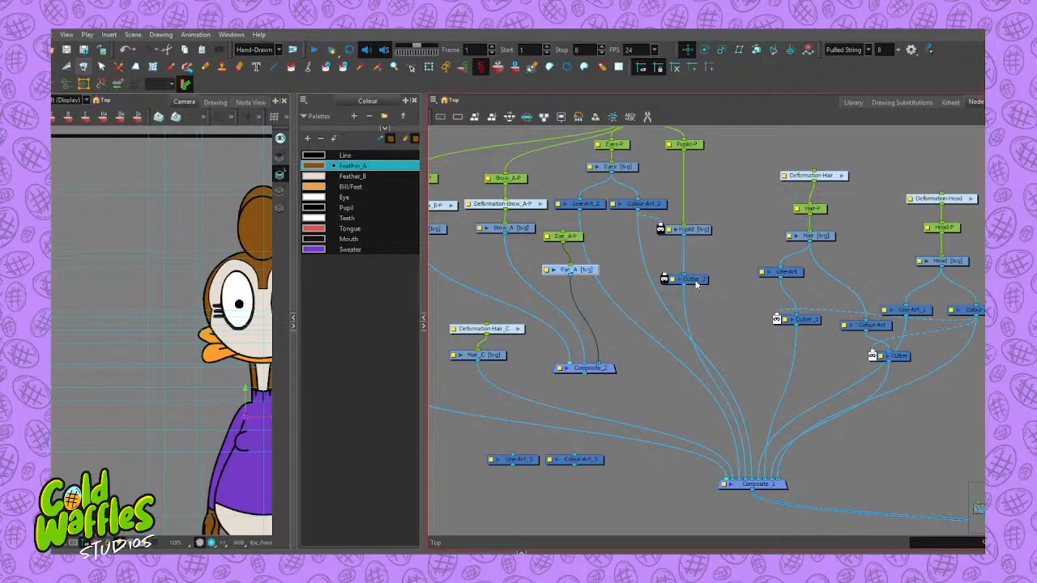
{"action": "left_click_drag", "start_coordinate": [695, 283], "coordinate": [697, 293]}
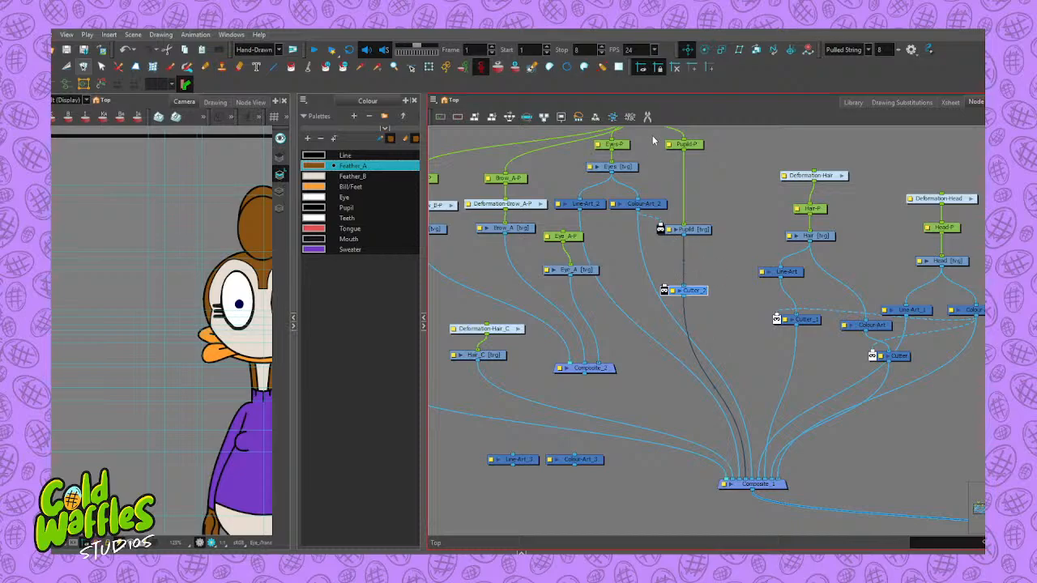
{"action": "left_click", "coordinate": [572, 272]}
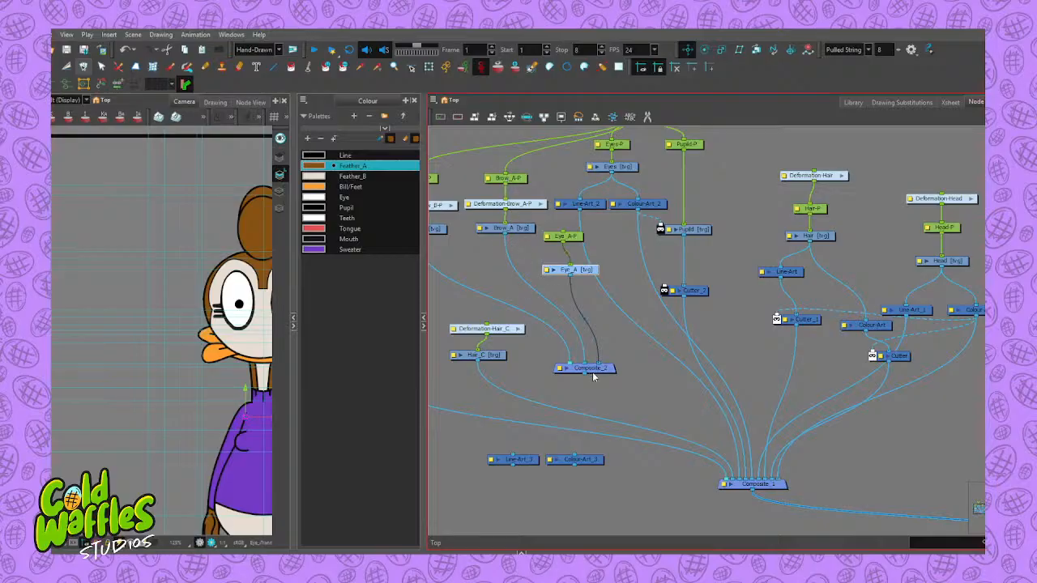
Connect the output of Composite_2 to Composite_1 in the node network
{"action": "left_click_drag", "start_coordinate": [586, 379], "coordinate": [725, 476]}
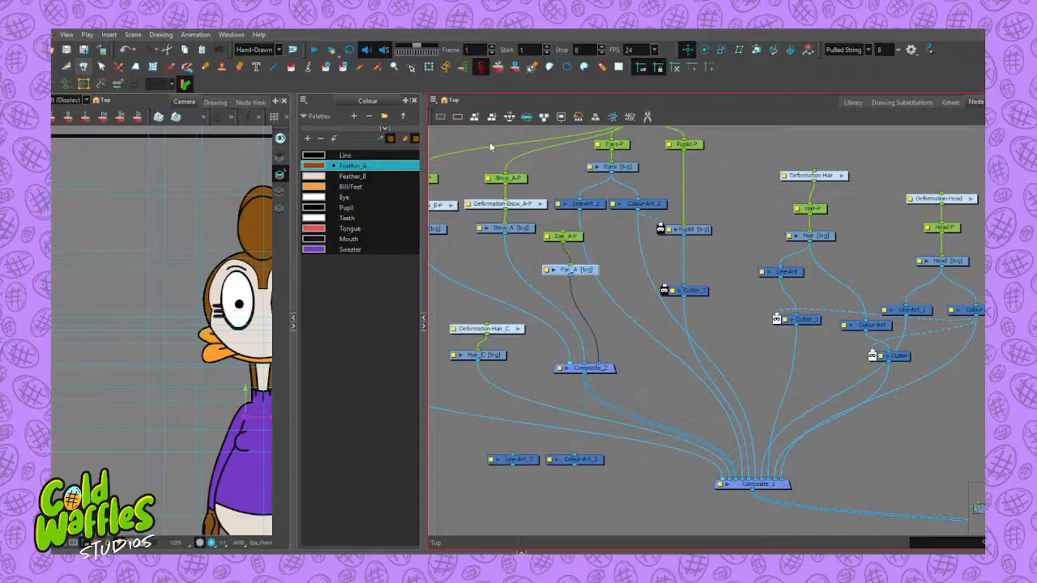
{"action": "left_click", "coordinate": [507, 180]}
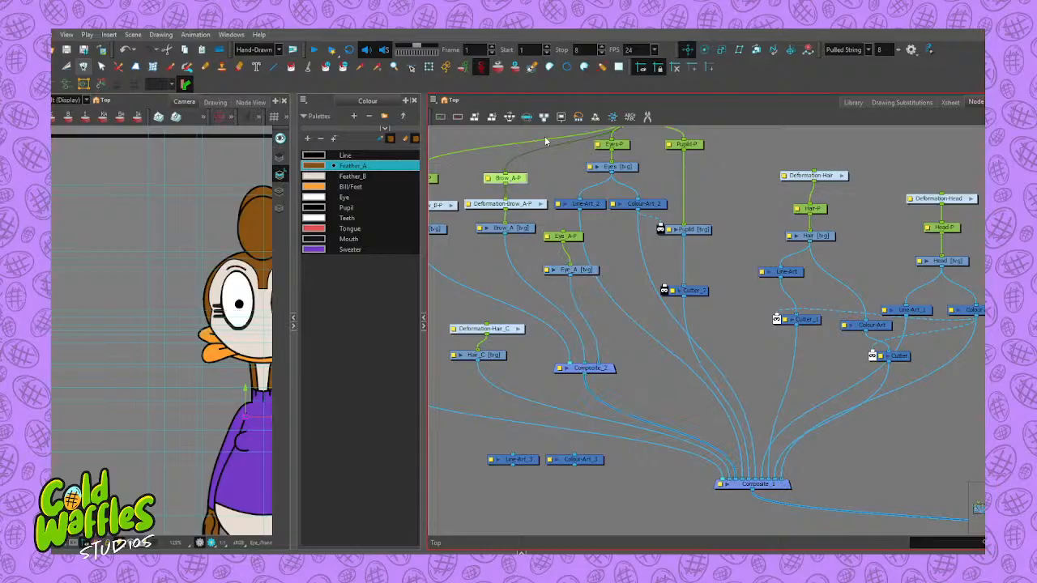
{"action": "left_click", "coordinate": [583, 271]}
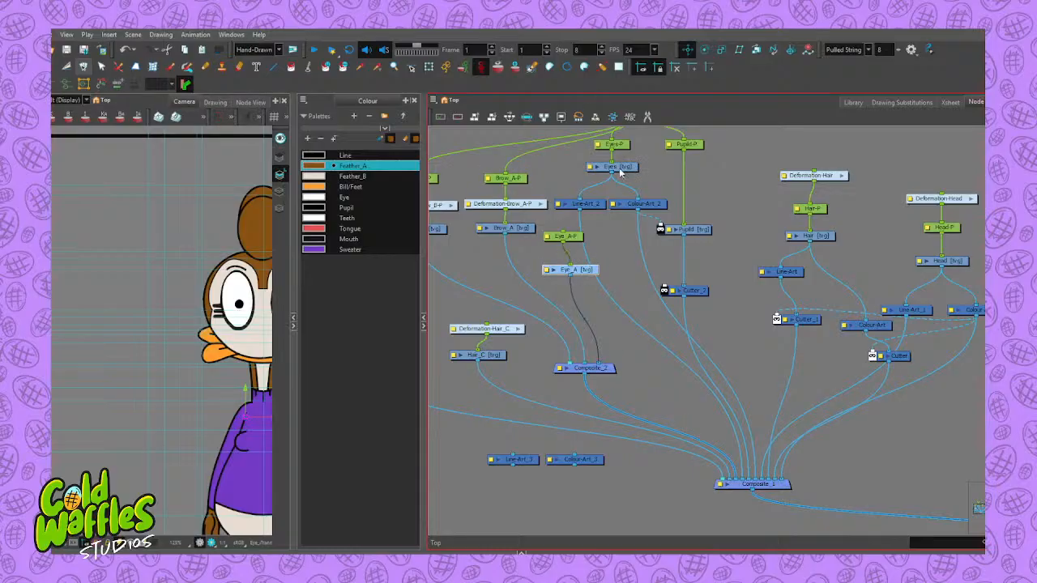
Activate the Select tool and make the Eyes drawing, which feeds Line-Art_2 and Colour-Art_2, the current drawing
{"action": "left_click", "coordinate": [591, 205]}
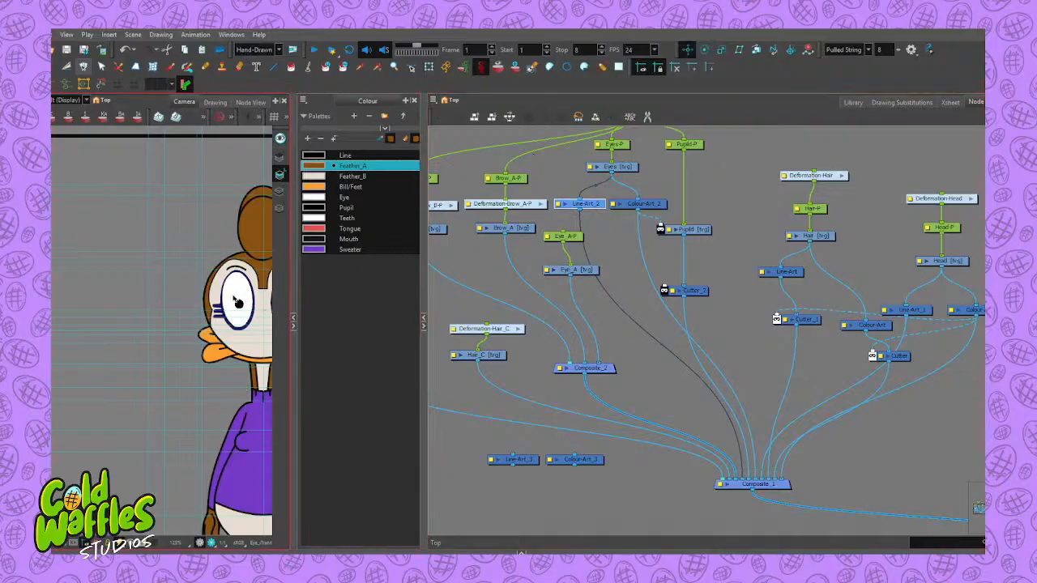
{"action": "key", "text": "alt+s"}
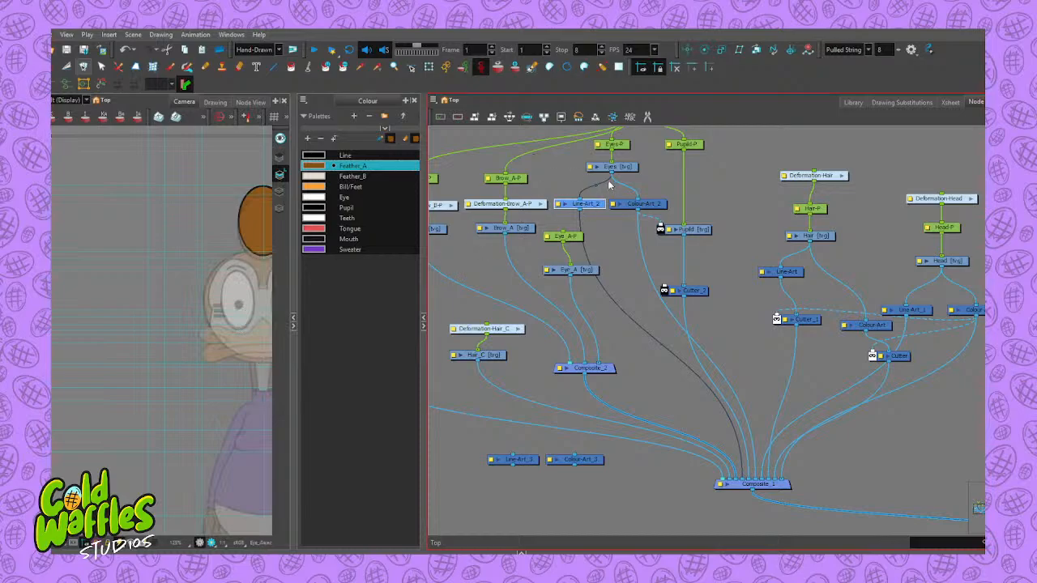
{"action": "left_click", "coordinate": [565, 204]}
{"action": "scroll", "coordinate": [243, 275], "scroll_direction": "down", "scroll_amount": 3}
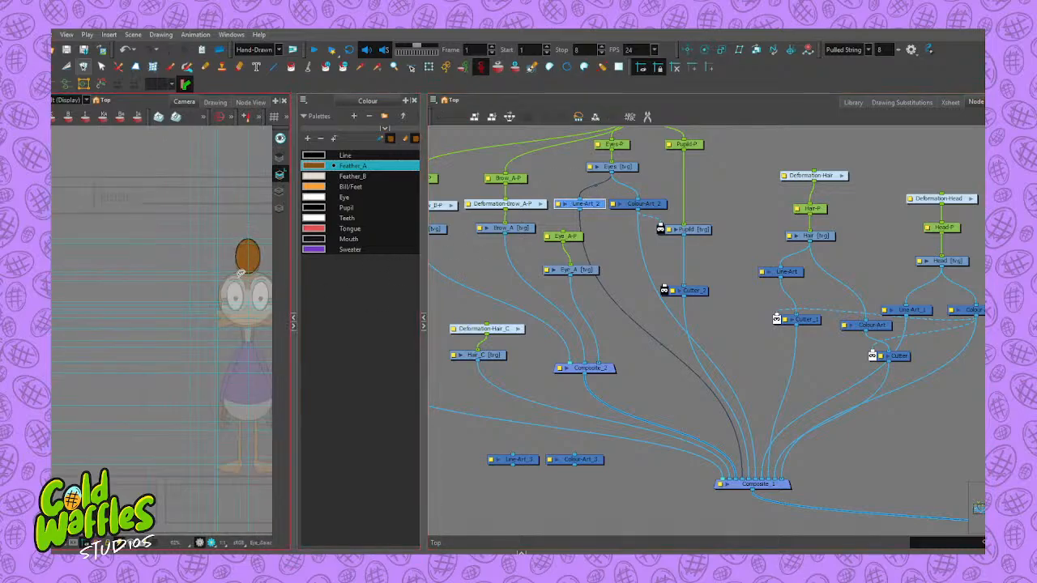
{"action": "left_click", "coordinate": [588, 207]}
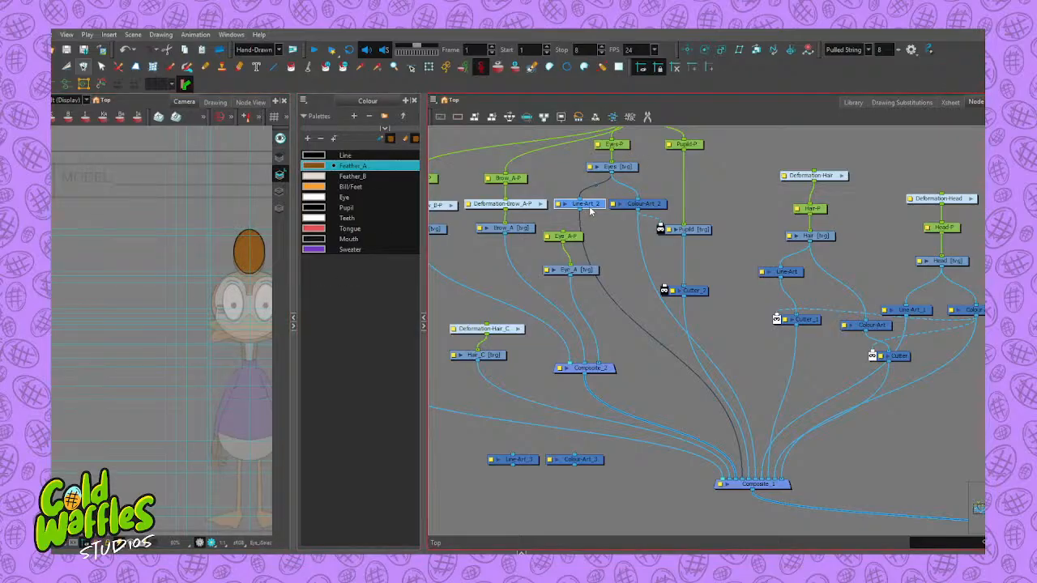
{"action": "mouse_move", "coordinate": [590, 207]}
{"action": "left_mouse_down"}
{"action": "mouse_move", "coordinate": [597, 219]}
{"action": "mouse_move", "coordinate": [592, 207]}
{"action": "left_mouse_up"}
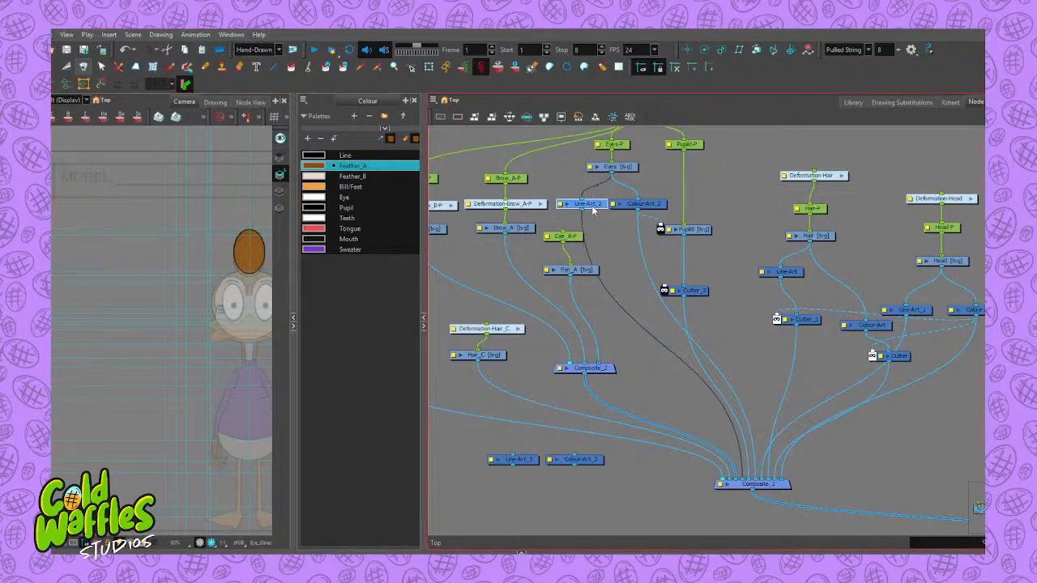
{"action": "left_click", "coordinate": [646, 208]}
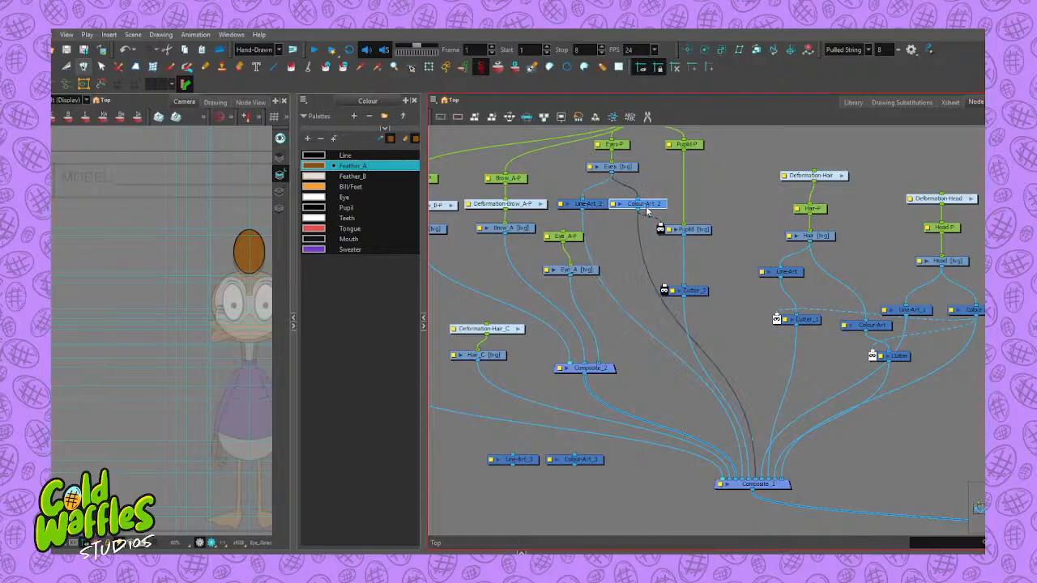
{"action": "left_click", "coordinate": [627, 171]}
{"action": "left_click", "coordinate": [590, 205]}
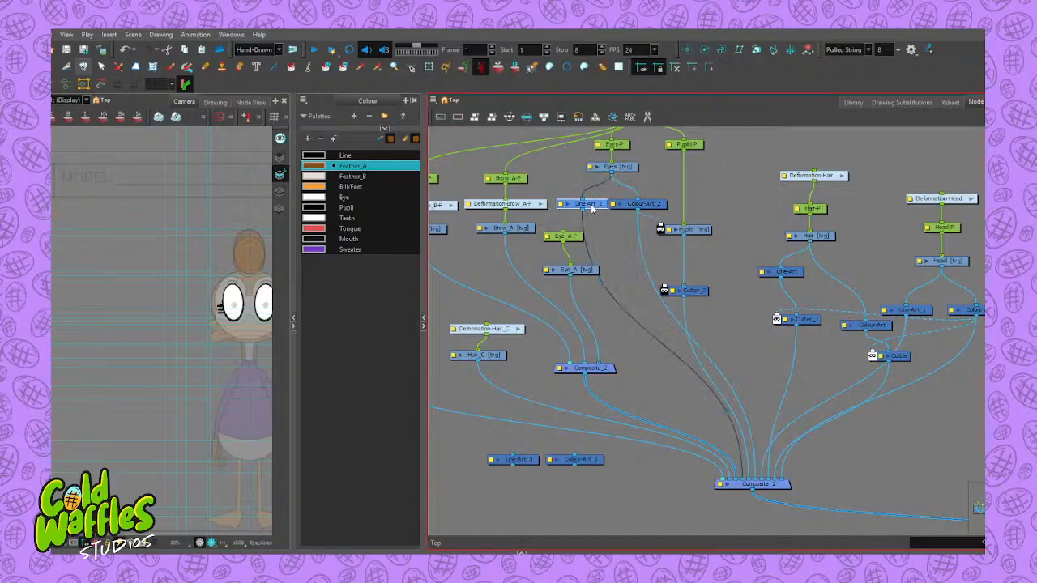
Cut the lashed left eye's outline and lashes from the Line Art layer of the Eyes drawing
{"action": "scroll", "coordinate": [241, 282], "scroll_direction": "up", "scroll_amount": 2}
{"action": "scroll", "coordinate": [242, 282], "scroll_direction": "up", "scroll_amount": 2}
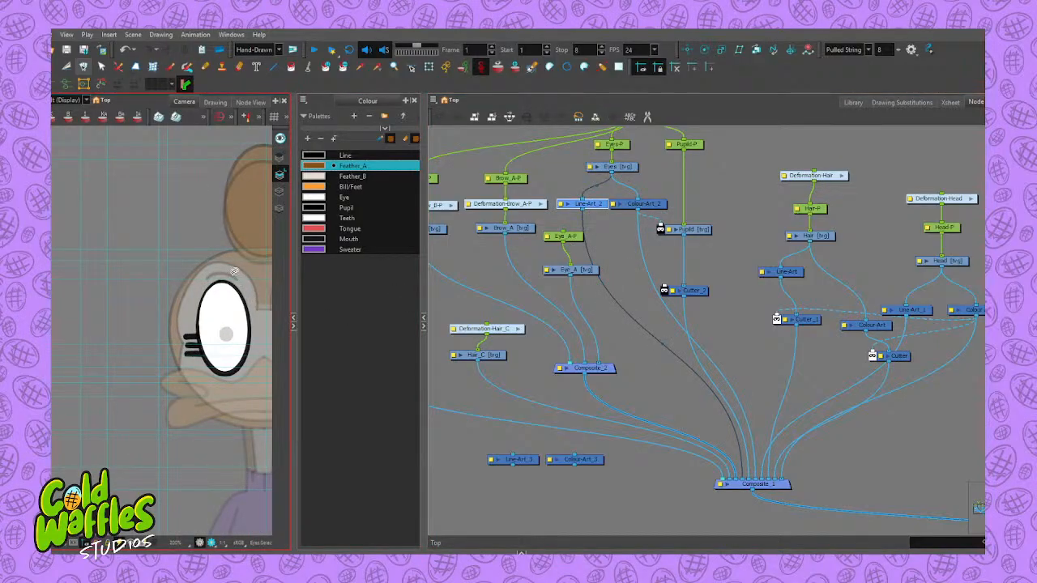
{"action": "mouse_move", "coordinate": [233, 271]}
{"action": "left_mouse_down"}
{"action": "mouse_move", "coordinate": [188, 309]}
{"action": "mouse_move", "coordinate": [214, 381]}
{"action": "mouse_move", "coordinate": [253, 313]}
{"action": "mouse_move", "coordinate": [236, 267]}
{"action": "left_mouse_up"}
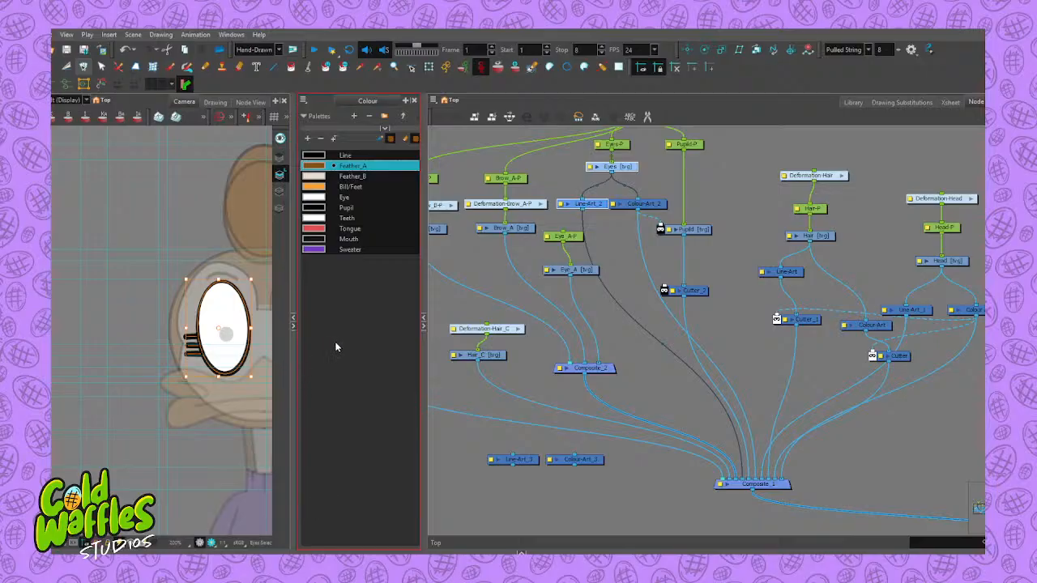
{"action": "key", "text": "Delete"}
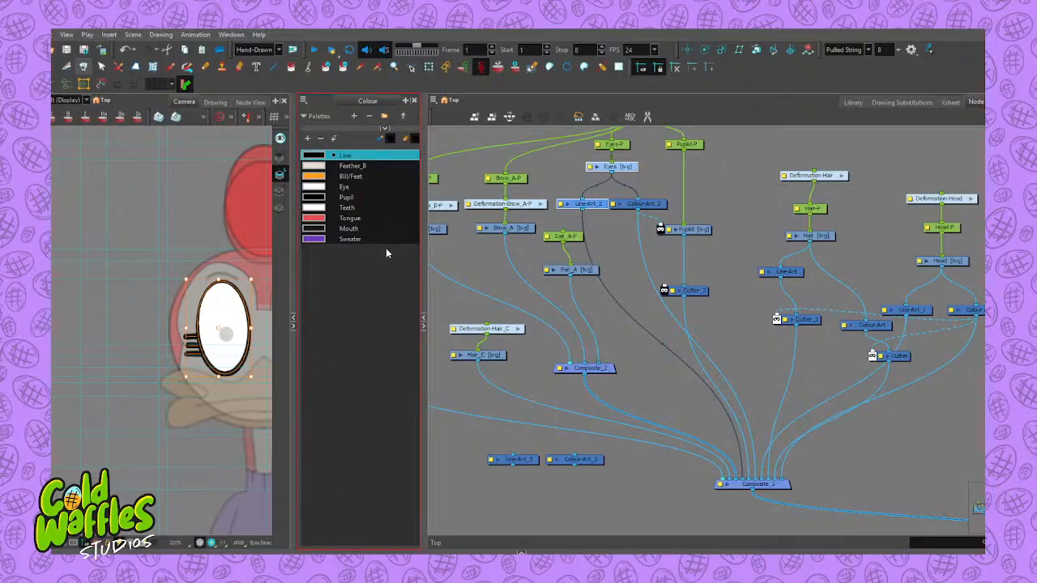
{"action": "key", "text": "ctrl+z"}
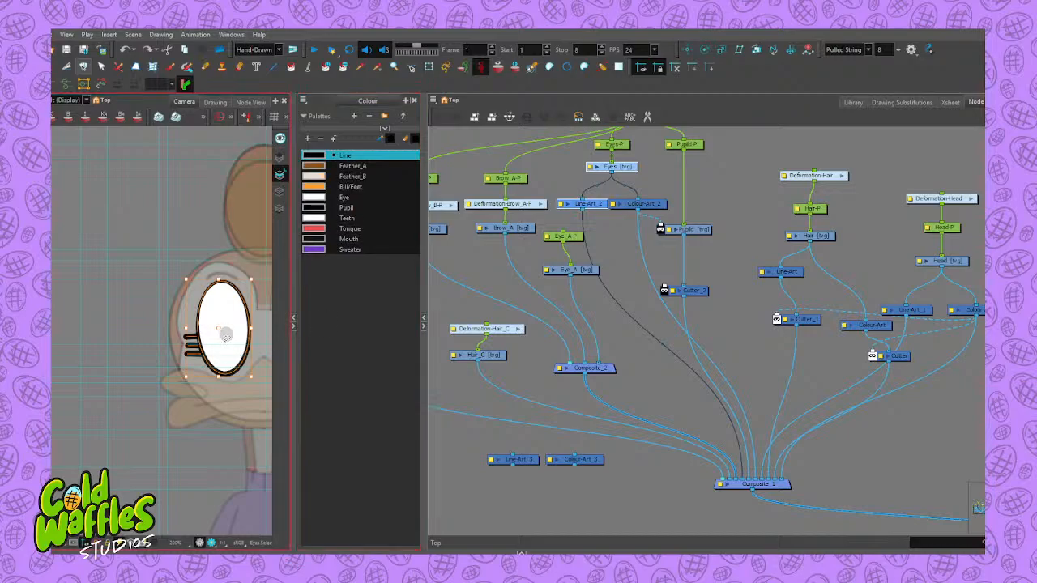
{"action": "key", "text": "ctrl+x"}
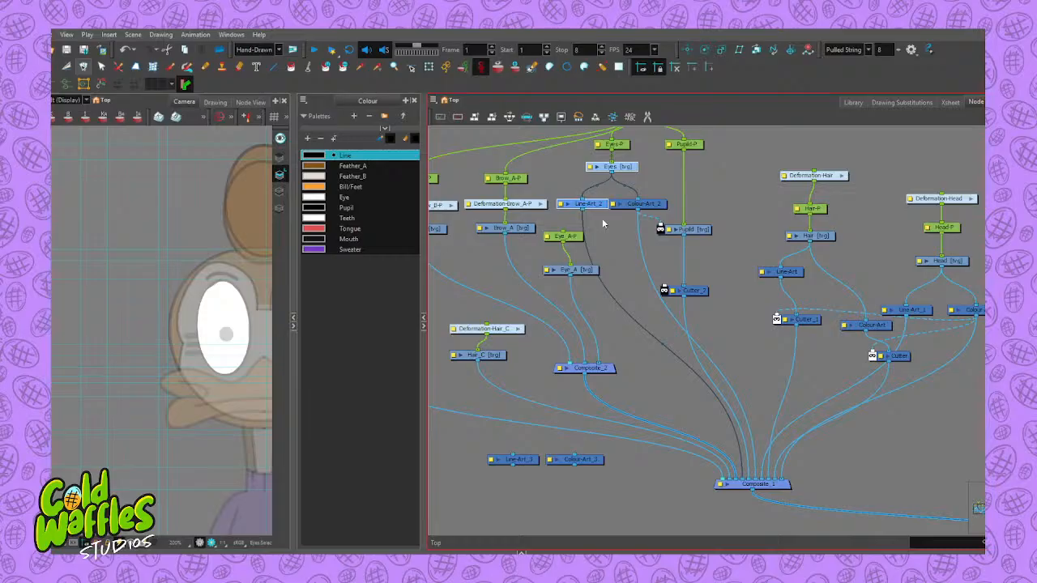
Paste the cut eye outline and lashes into the Eye_A drawing
{"action": "left_click", "coordinate": [578, 274]}
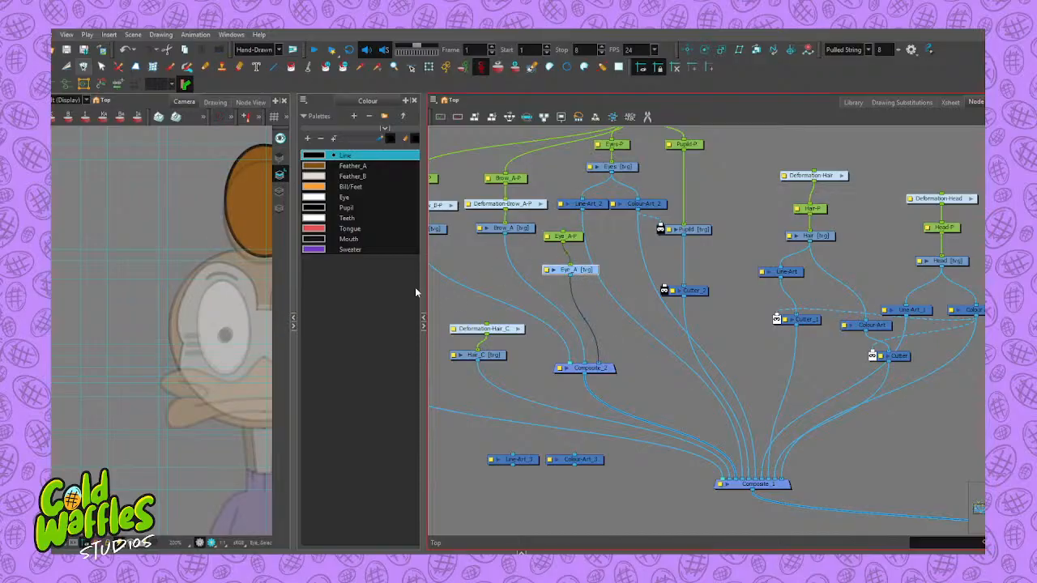
{"action": "left_click", "coordinate": [201, 299]}
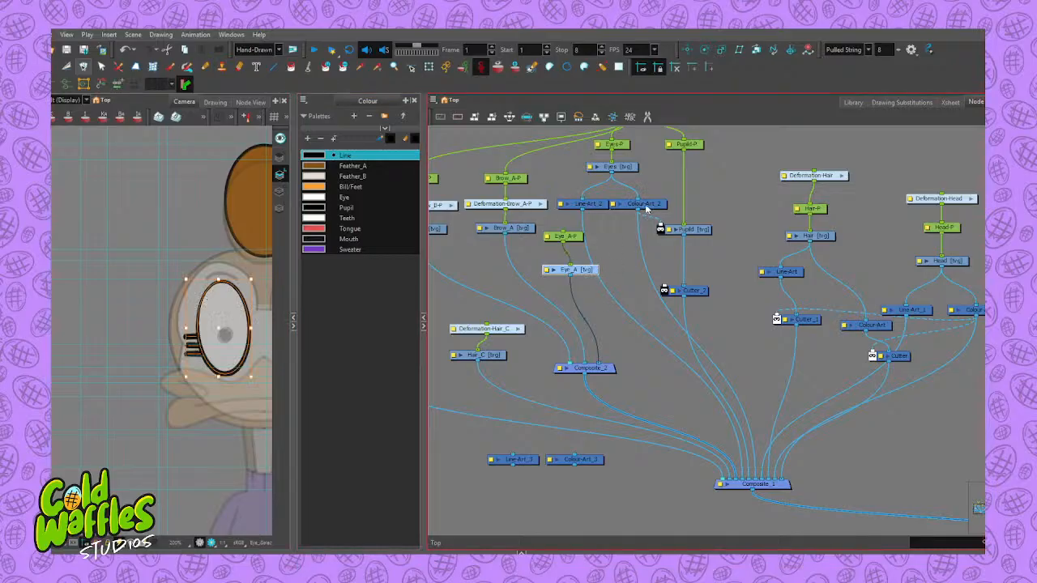
{"action": "left_click", "coordinate": [609, 336]}
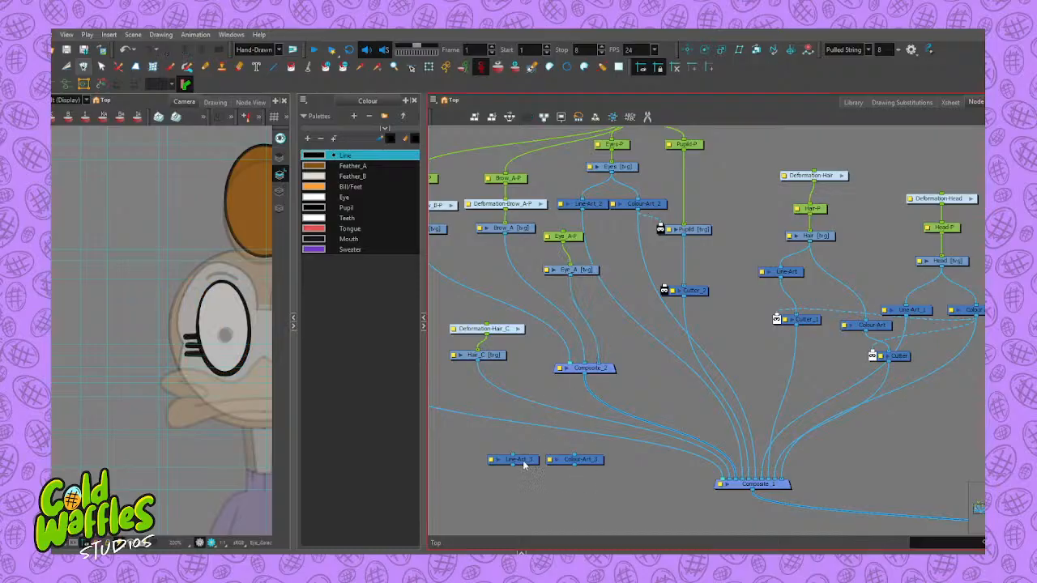
Insert Line-Art_3 between Eye_A and Composite_2, and connect Colour-Art_3 from Eye_A to Composite_2
{"action": "left_click_drag", "start_coordinate": [527, 463], "coordinate": [586, 303]}
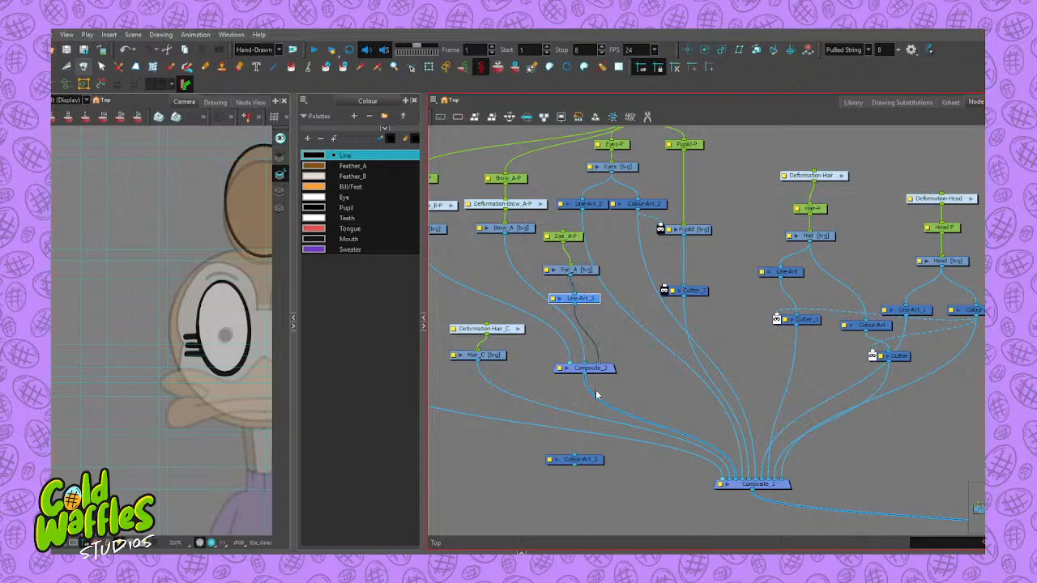
{"action": "left_click_drag", "start_coordinate": [591, 458], "coordinate": [583, 276]}
{"action": "left_click_drag", "start_coordinate": [611, 336], "coordinate": [606, 366]}
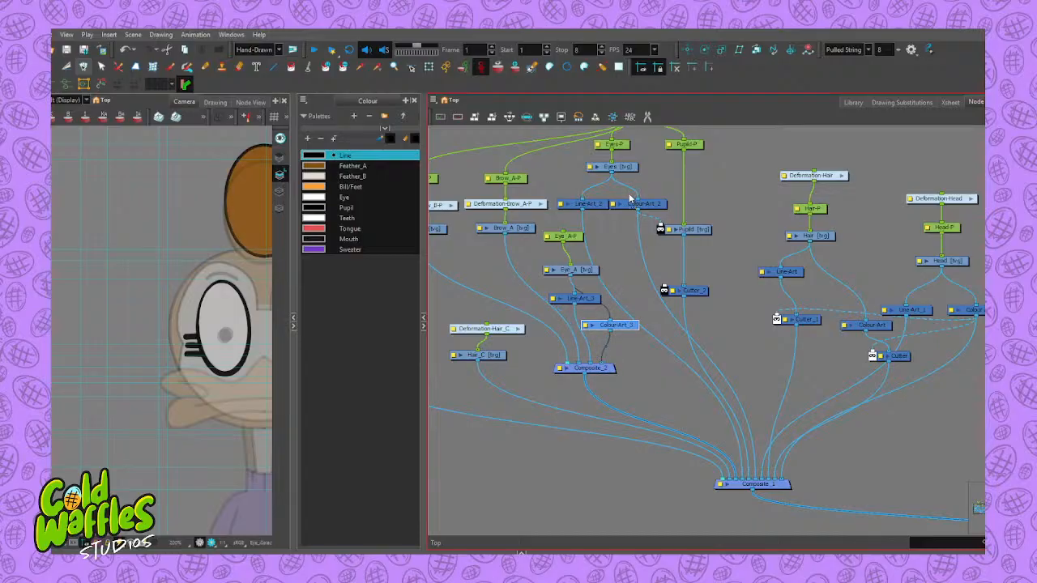
Cut the same eye's white fill from the Colour Art layer of the Eyes drawing
{"action": "left_click", "coordinate": [623, 168]}
{"action": "left_click", "coordinate": [636, 206]}
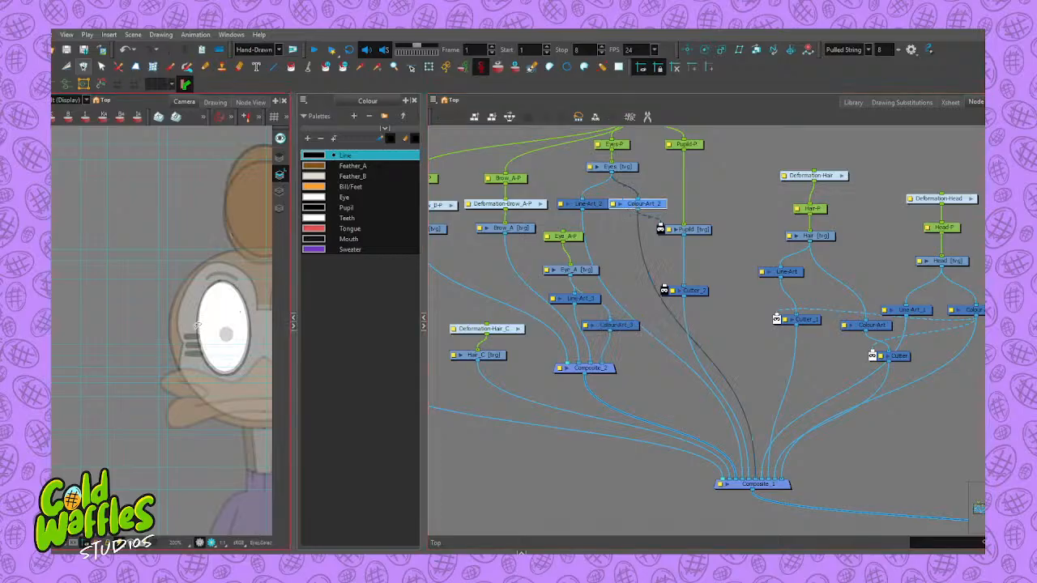
{"action": "left_click", "coordinate": [279, 192]}
{"action": "mouse_move", "coordinate": [222, 267]}
{"action": "left_mouse_down"}
{"action": "mouse_move", "coordinate": [174, 318]}
{"action": "mouse_move", "coordinate": [203, 395]}
{"action": "mouse_move", "coordinate": [264, 348]}
{"action": "mouse_move", "coordinate": [230, 259]}
{"action": "left_mouse_up"}
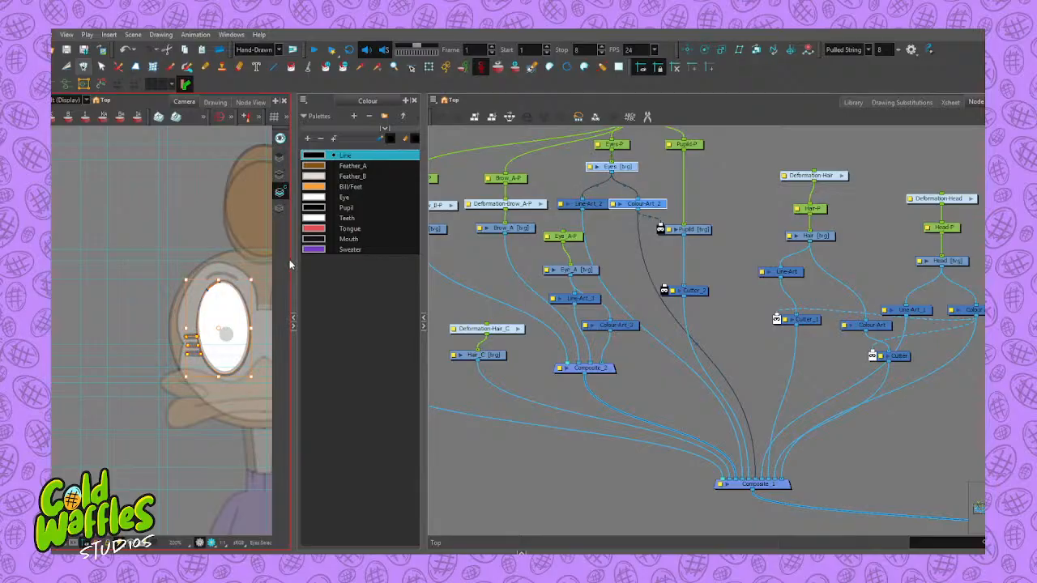
{"action": "key", "text": "Delete"}
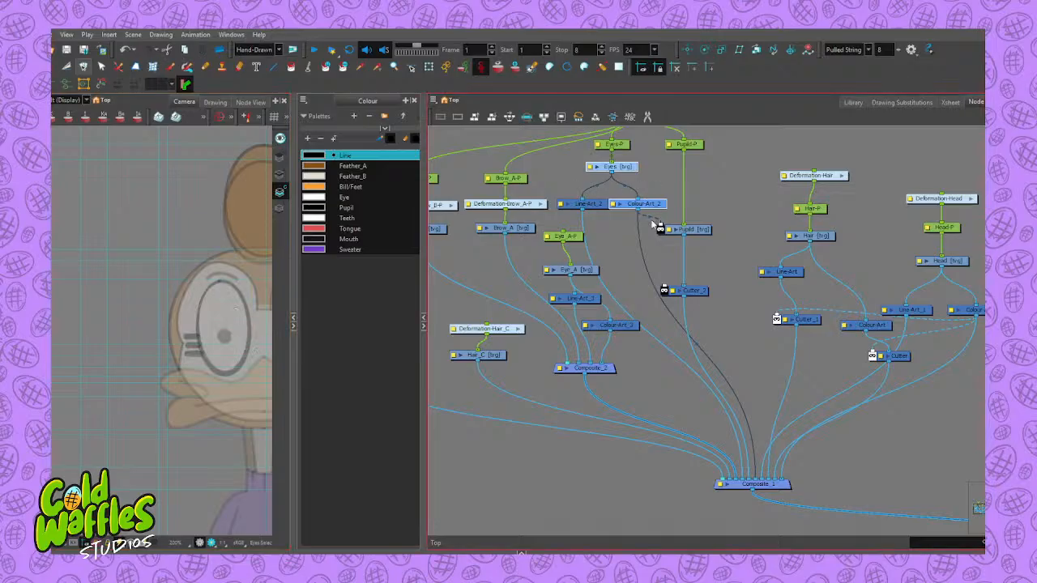
Paste the cut eye fill into the Colour Art layer of the Eye_A drawing
{"action": "left_click", "coordinate": [620, 326]}
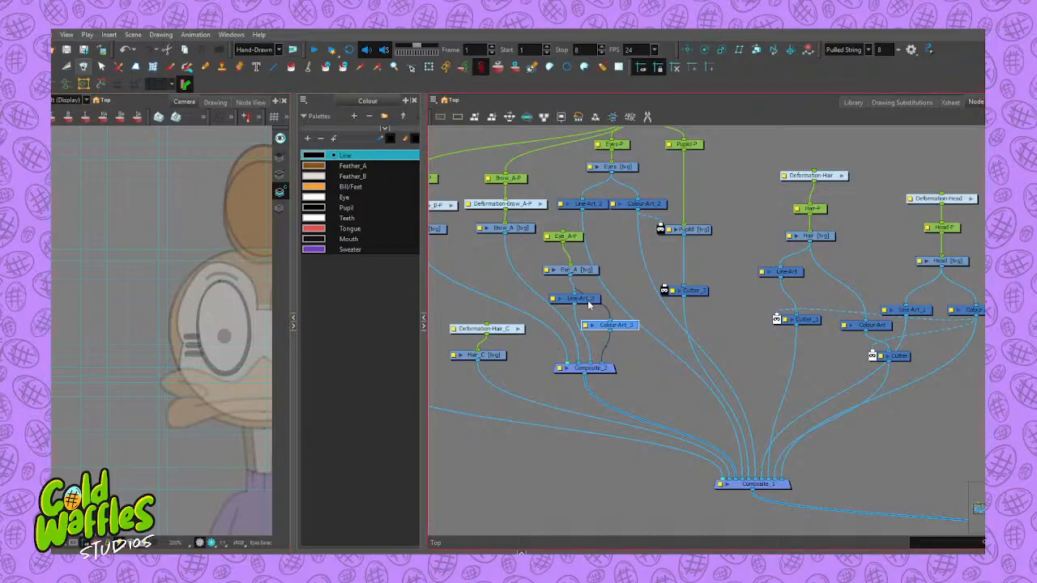
{"action": "left_click", "coordinate": [584, 272]}
{"action": "left_click", "coordinate": [611, 325]}
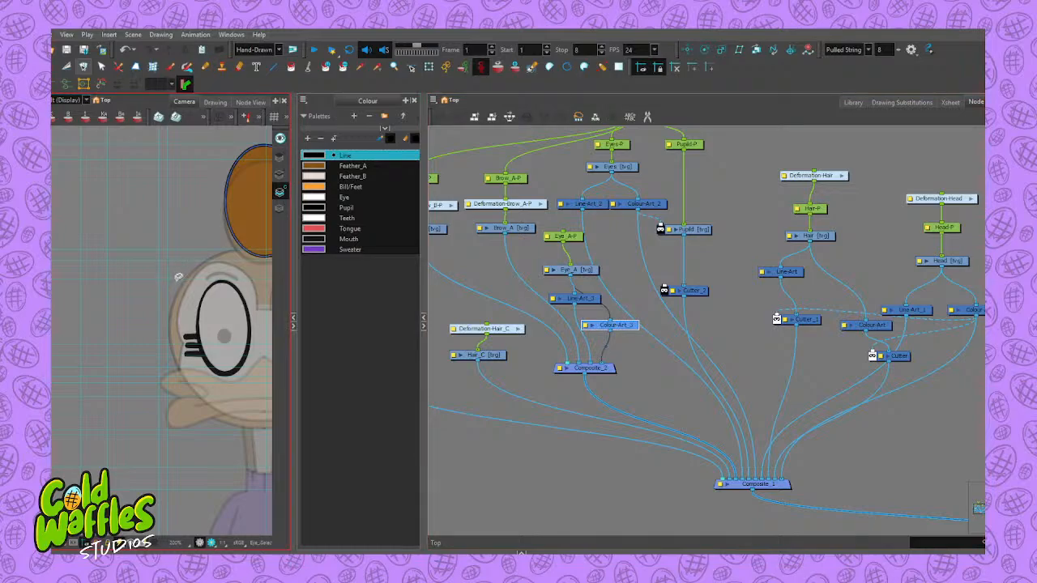
{"action": "left_click", "coordinate": [207, 279]}
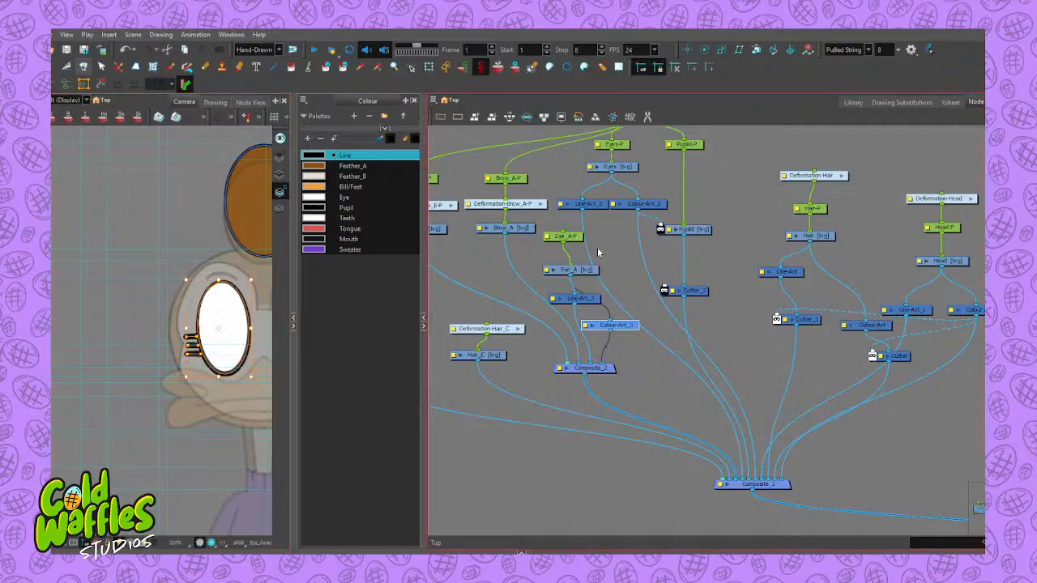
{"action": "left_click", "coordinate": [609, 277]}
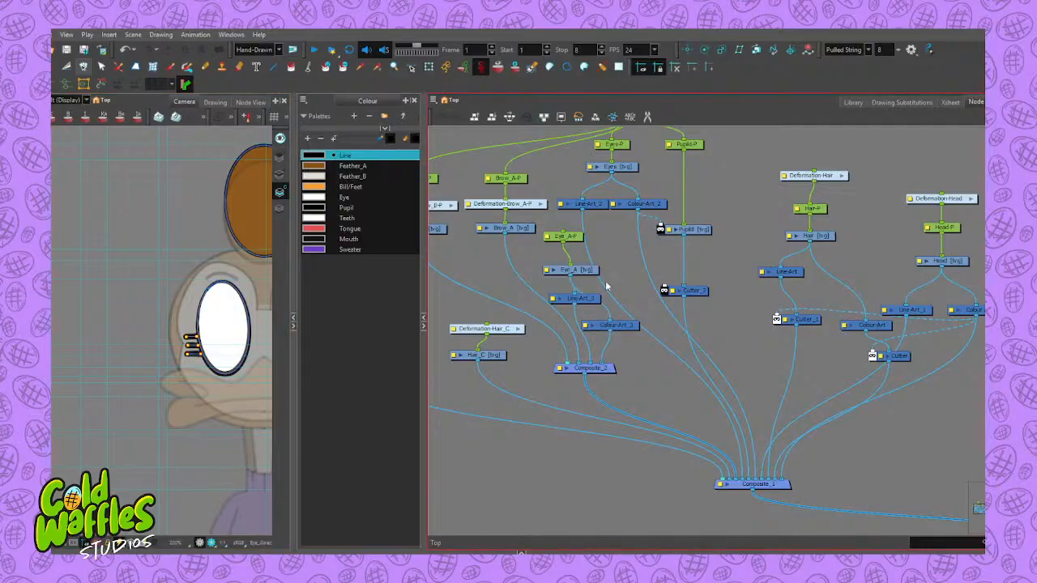
Switch the drawing back to the Line Art layer and leave nothing selected
{"action": "scroll", "coordinate": [495, 247], "scroll_direction": "down", "scroll_amount": 5}
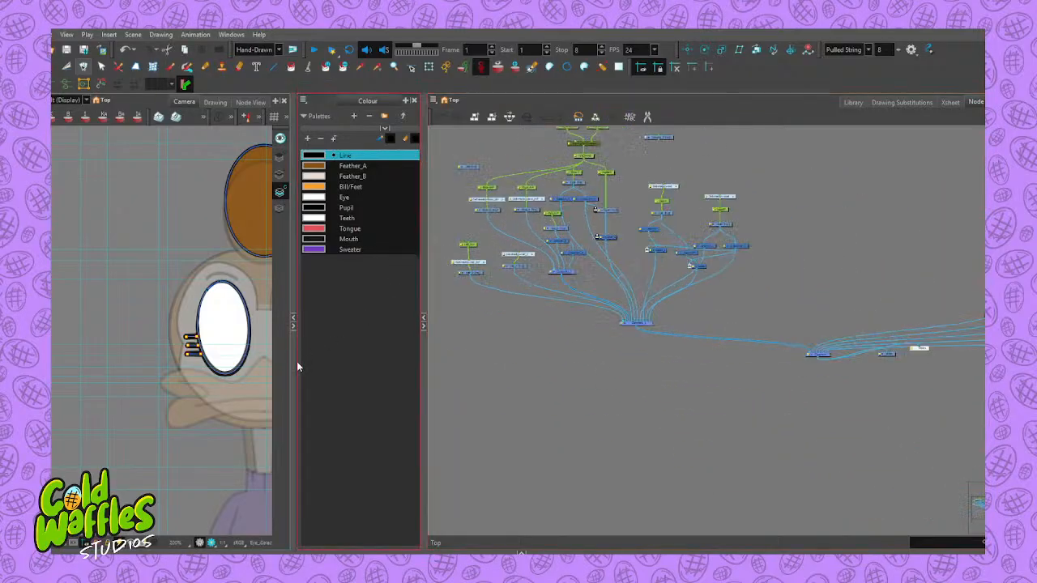
{"action": "left_click", "coordinate": [280, 175]}
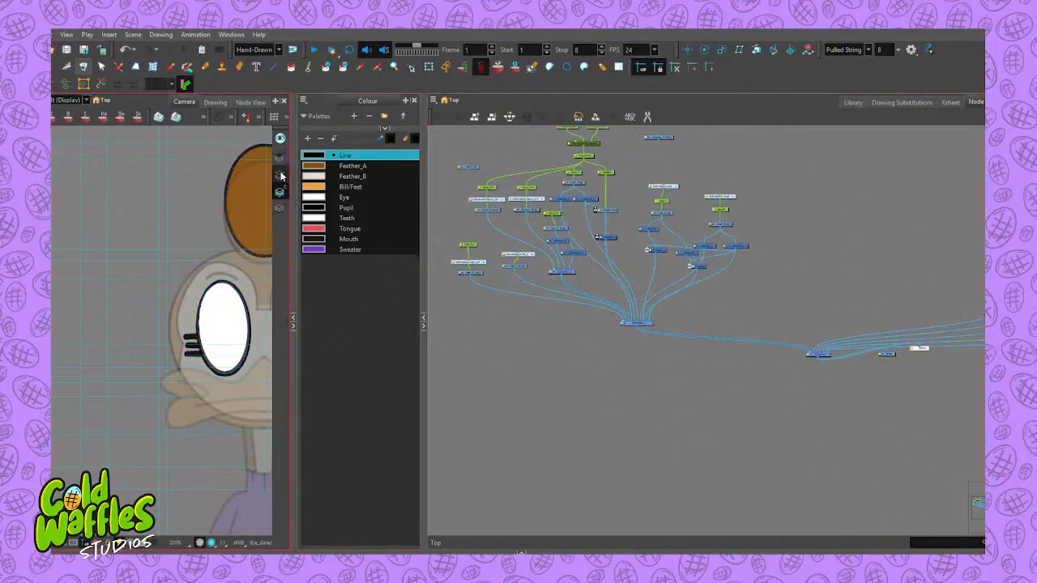
{"action": "left_click", "coordinate": [250, 226]}
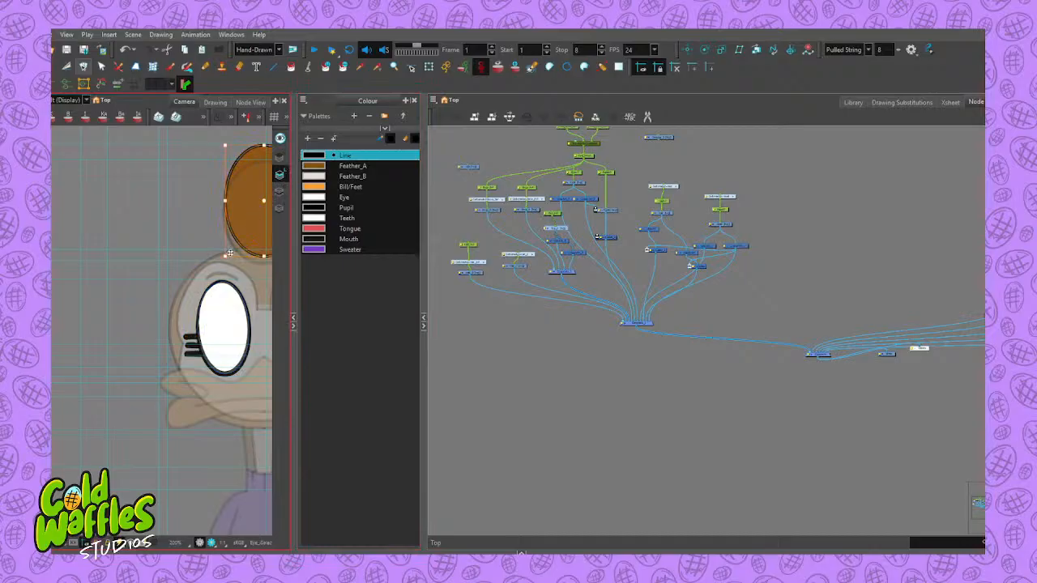
{"action": "left_click", "coordinate": [526, 364]}
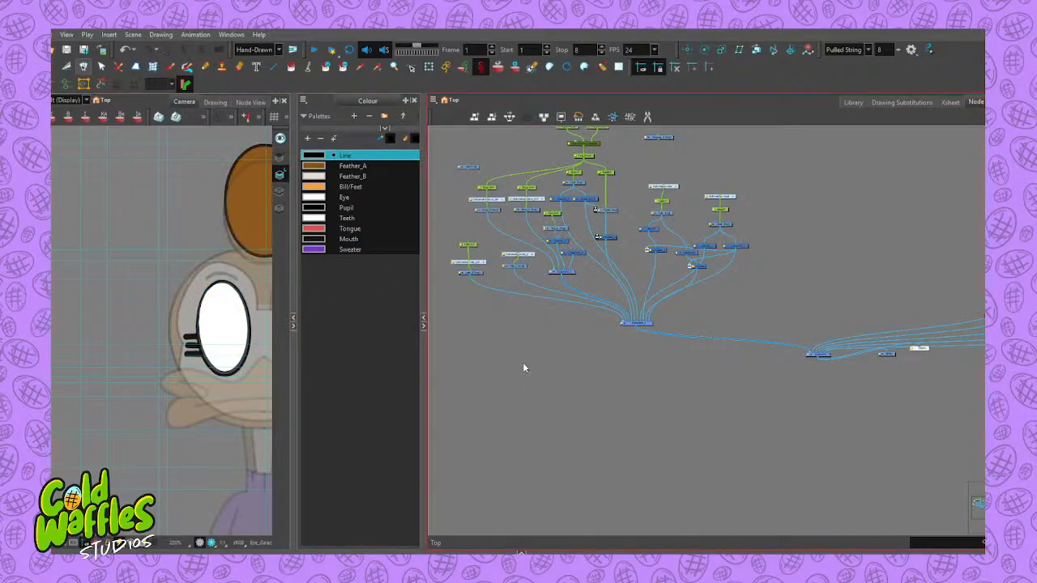
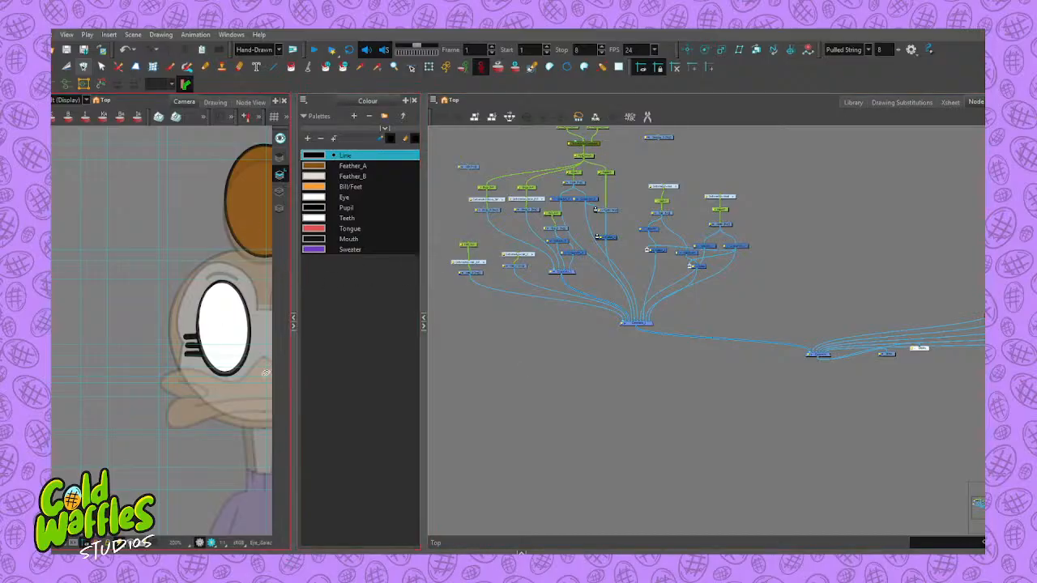
Check which artwork the Hair_B, Hair_C and Eye_A nodes each control by selecting them with the Transform tool
{"action": "scroll", "coordinate": [469, 255], "scroll_direction": "up", "scroll_amount": 3}
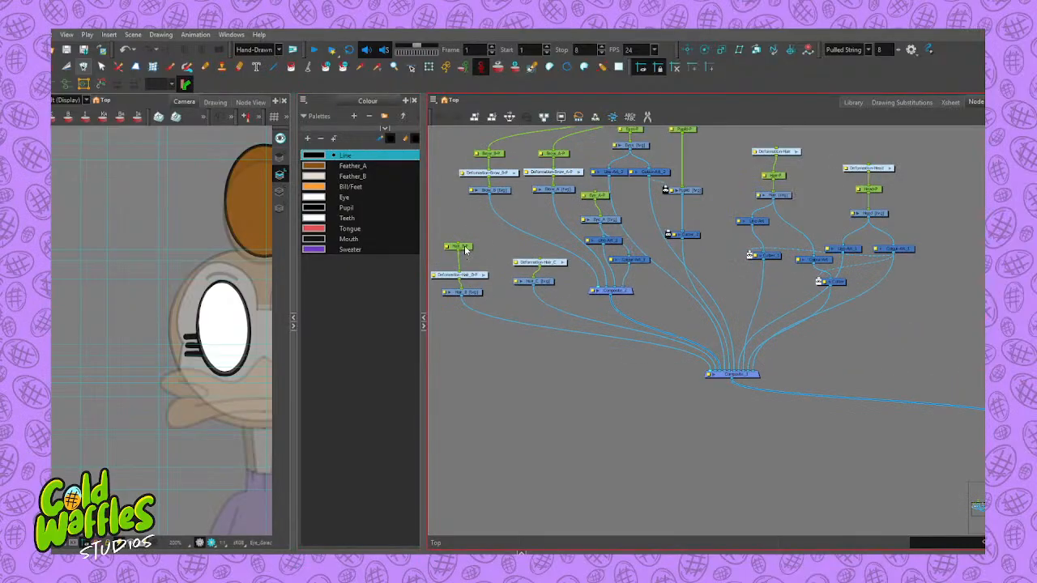
{"action": "left_click", "coordinate": [465, 247]}
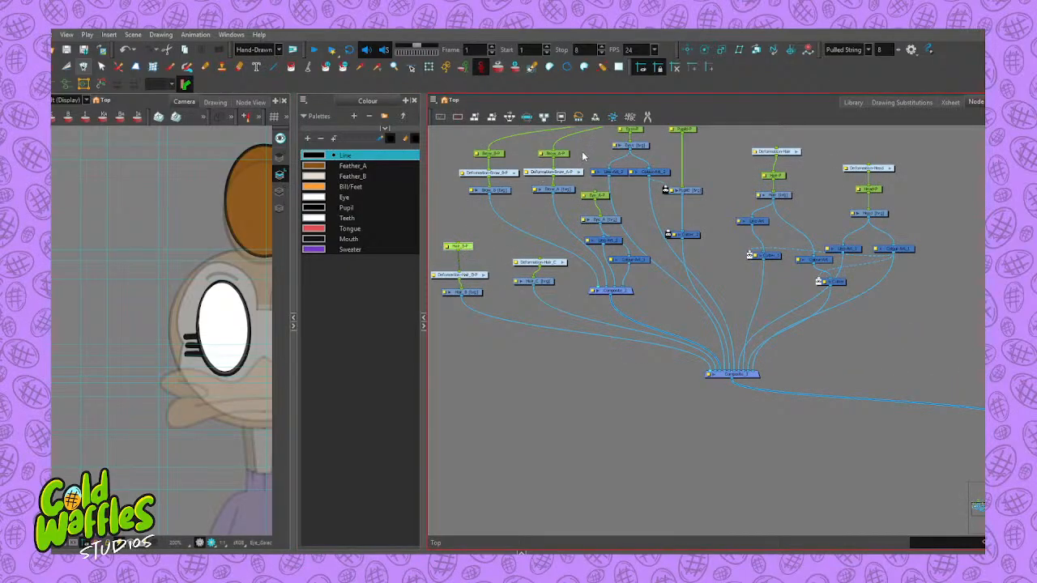
{"action": "left_click", "coordinate": [542, 282]}
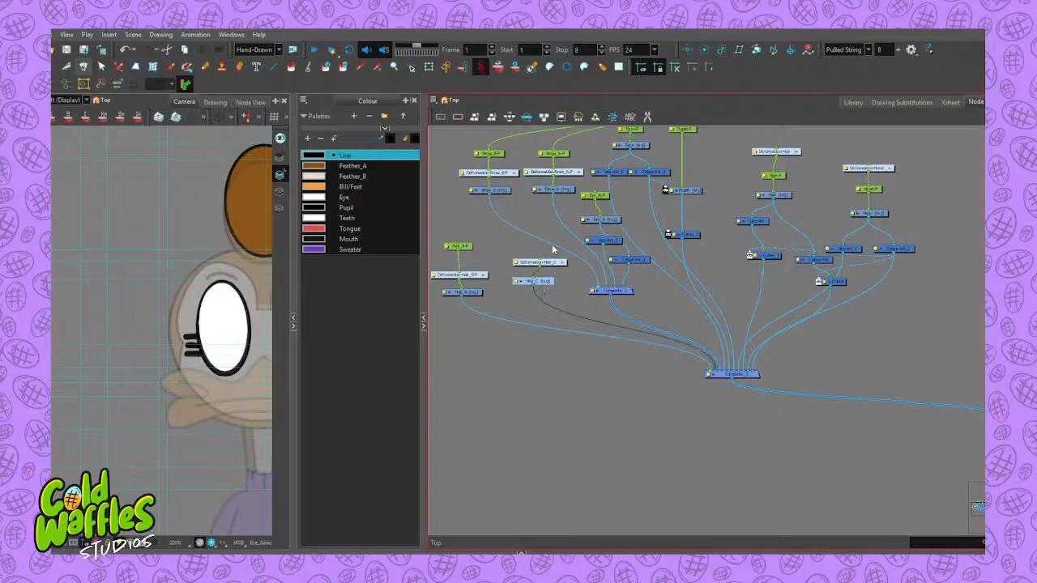
{"action": "left_click", "coordinate": [467, 248]}
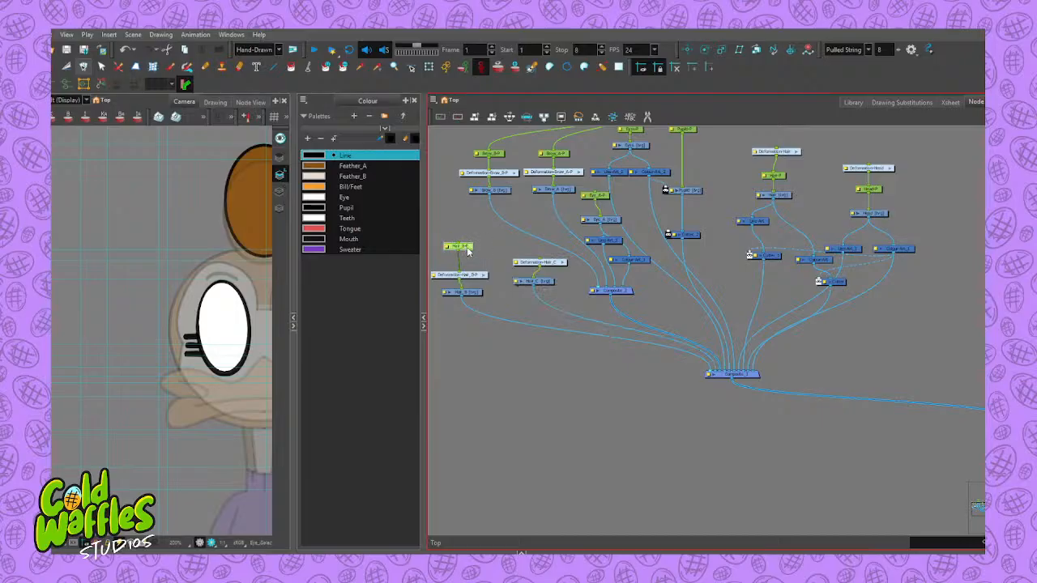
{"action": "left_click", "coordinate": [429, 68]}
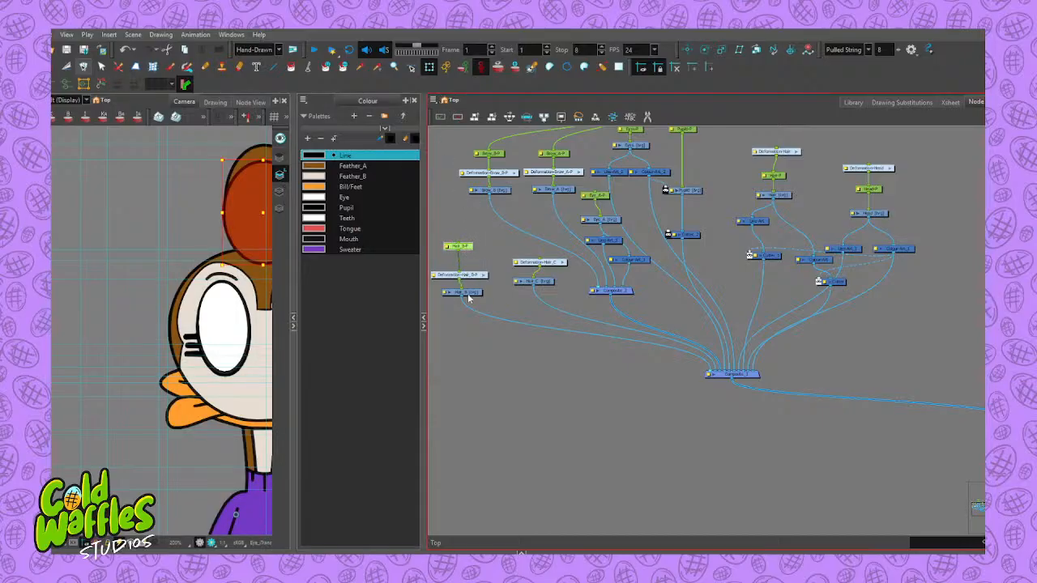
{"action": "left_click", "coordinate": [470, 276]}
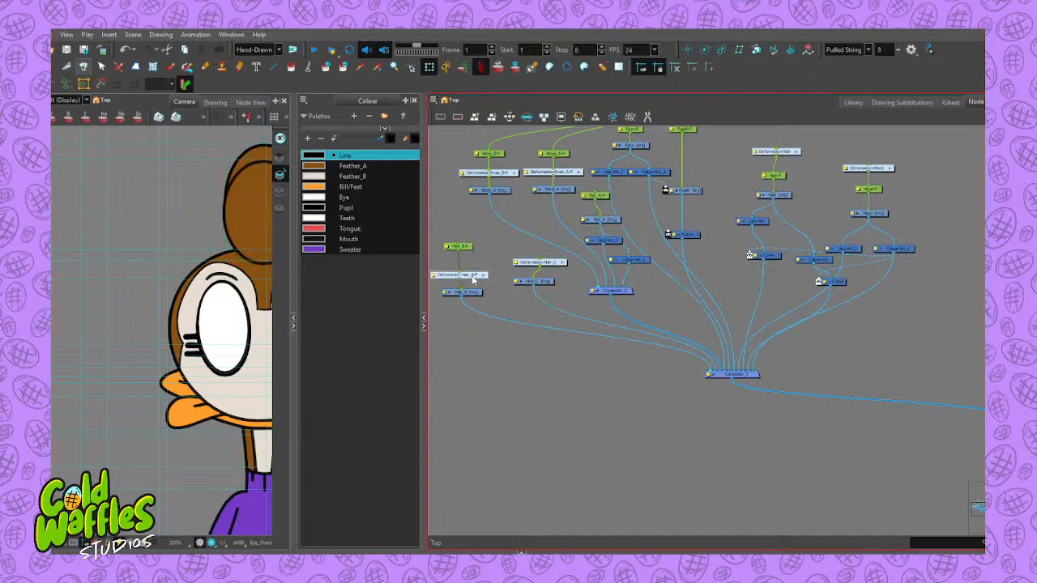
{"action": "left_click", "coordinate": [599, 196]}
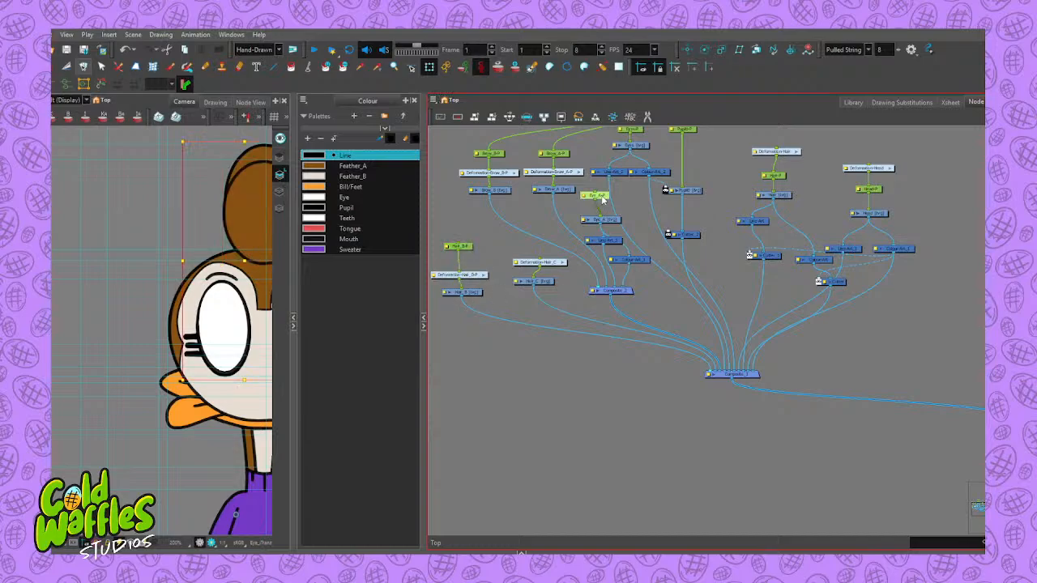
{"action": "scroll", "coordinate": [218, 316], "scroll_direction": "down", "scroll_amount": 2}
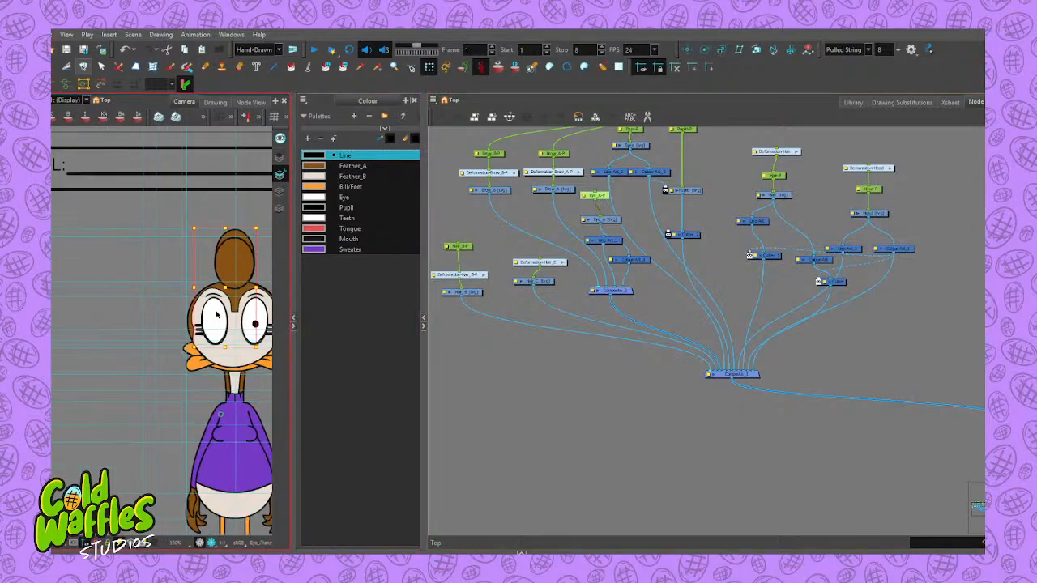
{"action": "scroll", "coordinate": [235, 330], "scroll_direction": "up", "scroll_amount": 1}
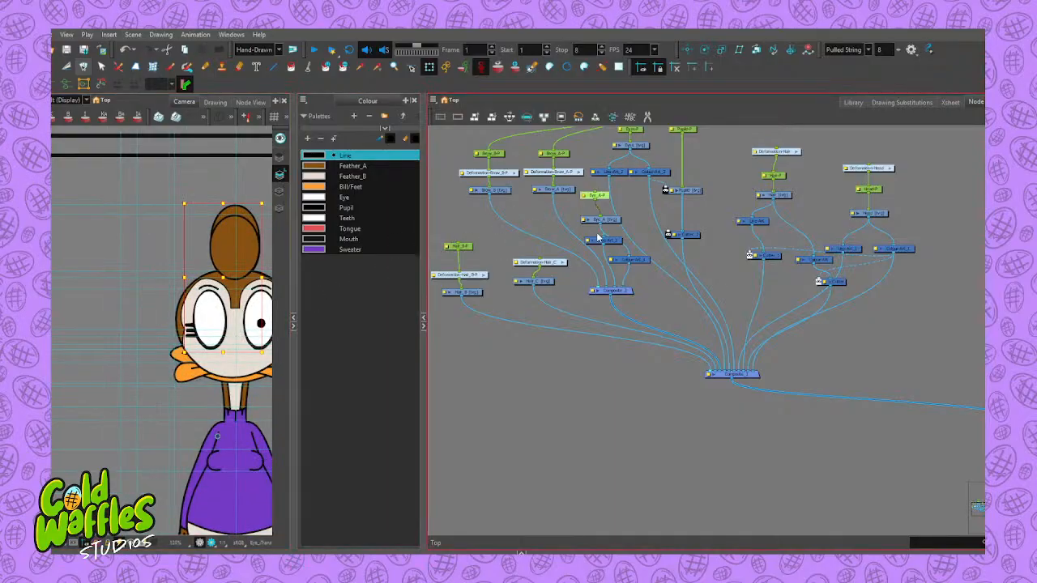
{"action": "left_click", "coordinate": [637, 261]}
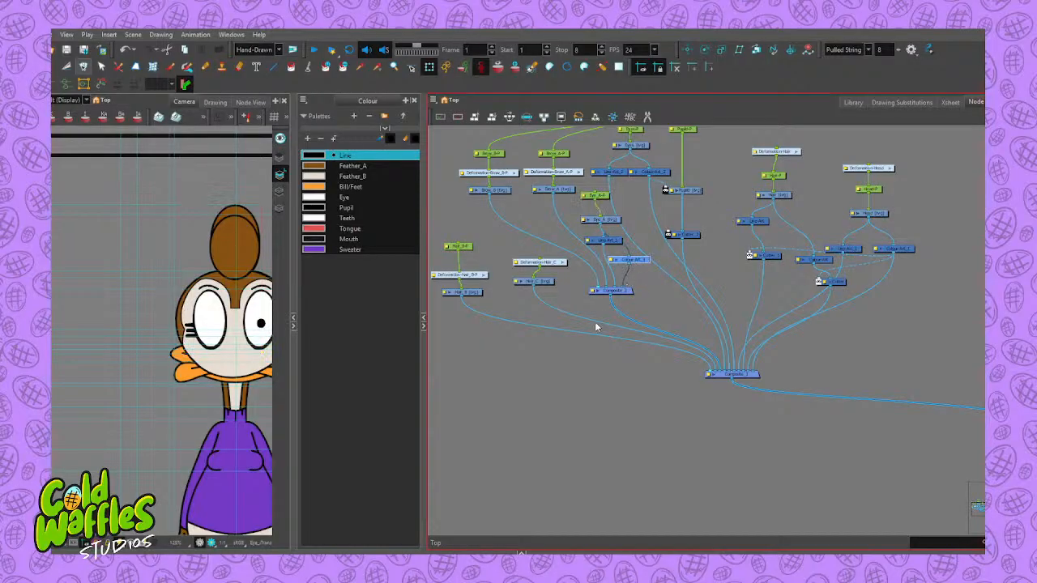
{"action": "key", "text": "alt+b"}
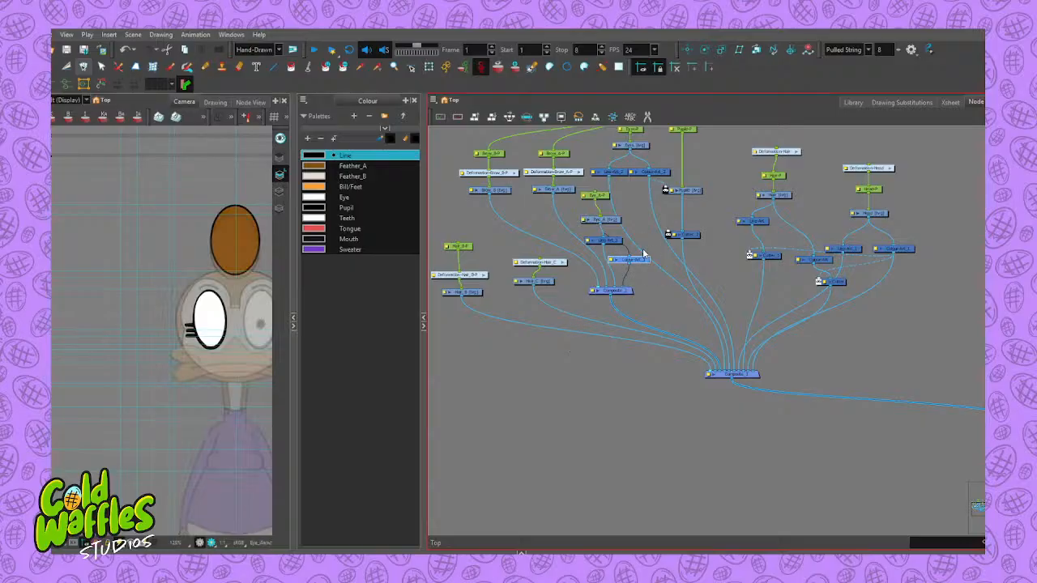
{"action": "mouse_move", "coordinate": [247, 199]}
{"action": "left_mouse_down"}
{"action": "mouse_move", "coordinate": [222, 273]}
{"action": "mouse_move", "coordinate": [260, 199]}
{"action": "left_mouse_up"}
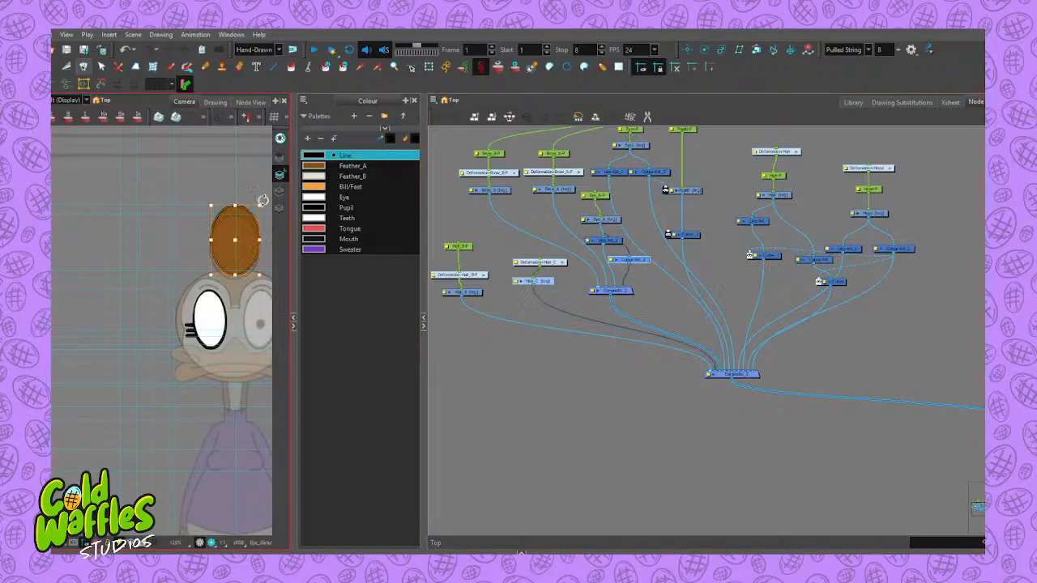
{"action": "key", "text": "Delete"}
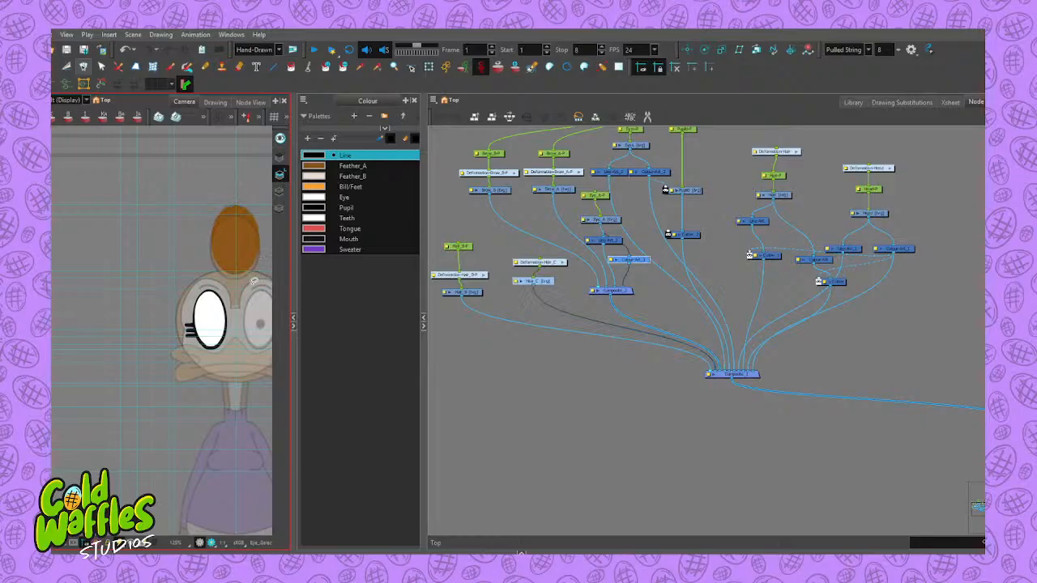
{"action": "scroll", "coordinate": [246, 237], "scroll_direction": "up", "scroll_amount": 3}
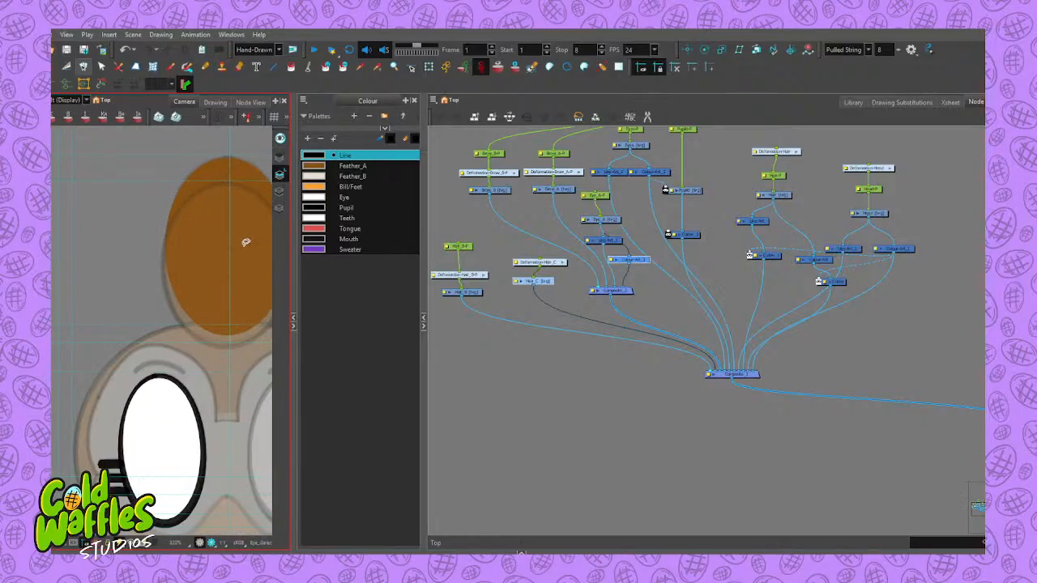
Delete the hair oval's brown fill from the Colour Art layer, and undo both the fill and outline deletions
{"action": "left_click", "coordinate": [612, 241]}
{"action": "left_click", "coordinate": [279, 191]}
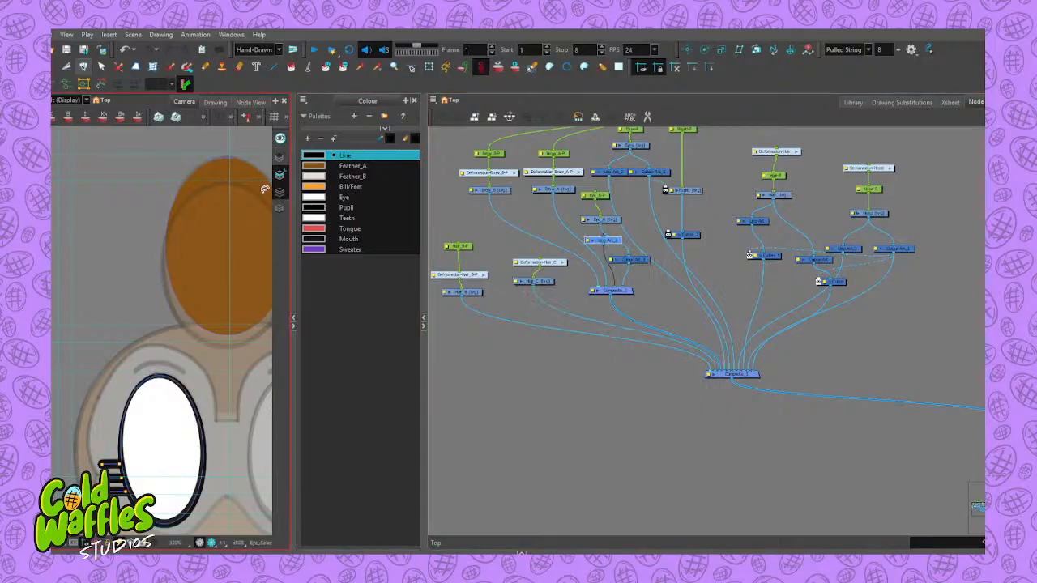
{"action": "left_click", "coordinate": [240, 220]}
{"action": "key", "text": "Delete"}
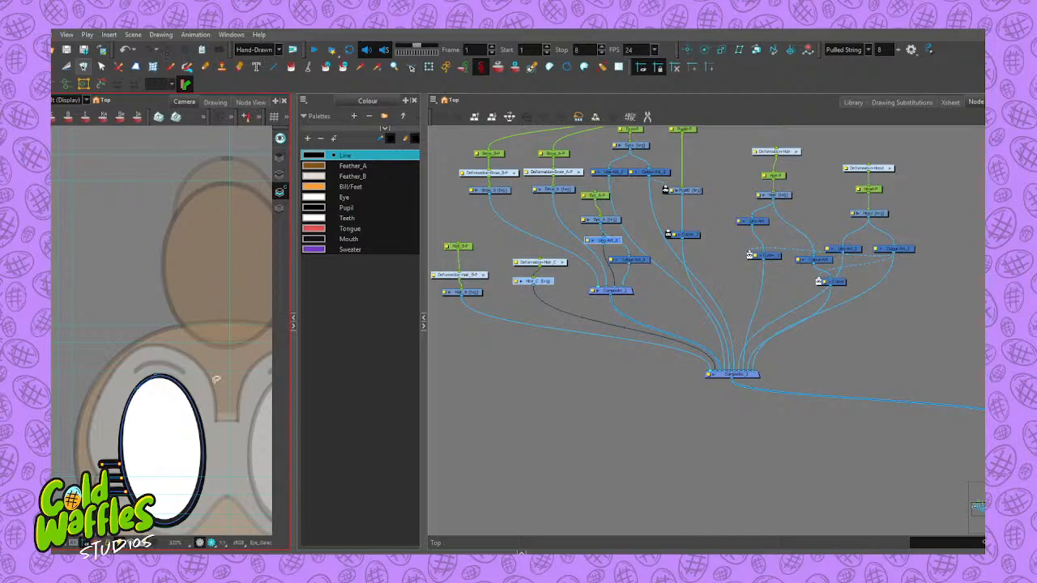
{"action": "key", "text": "ctrl+z"}
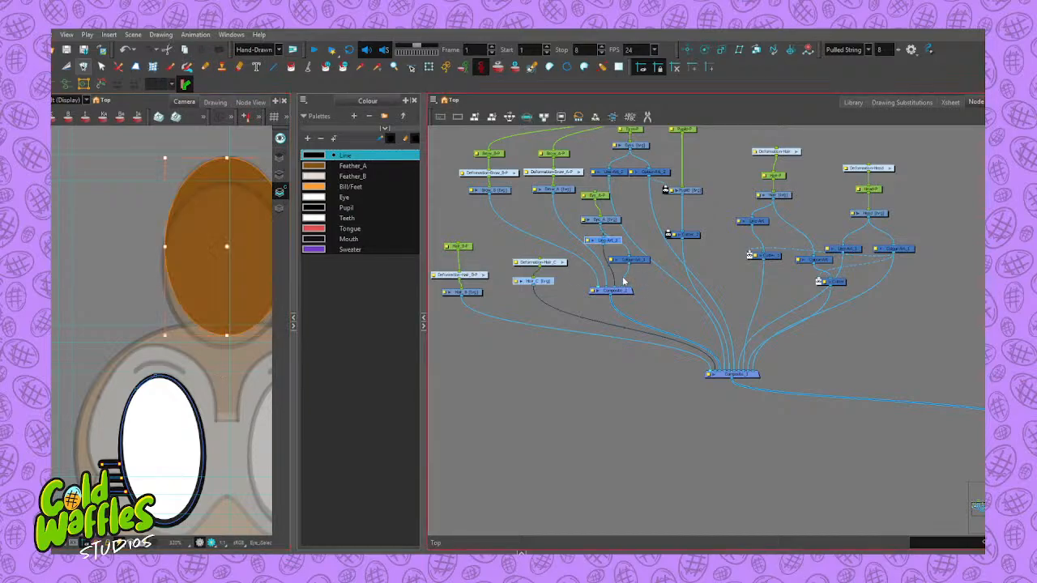
{"action": "key", "text": "ctrl+z"}
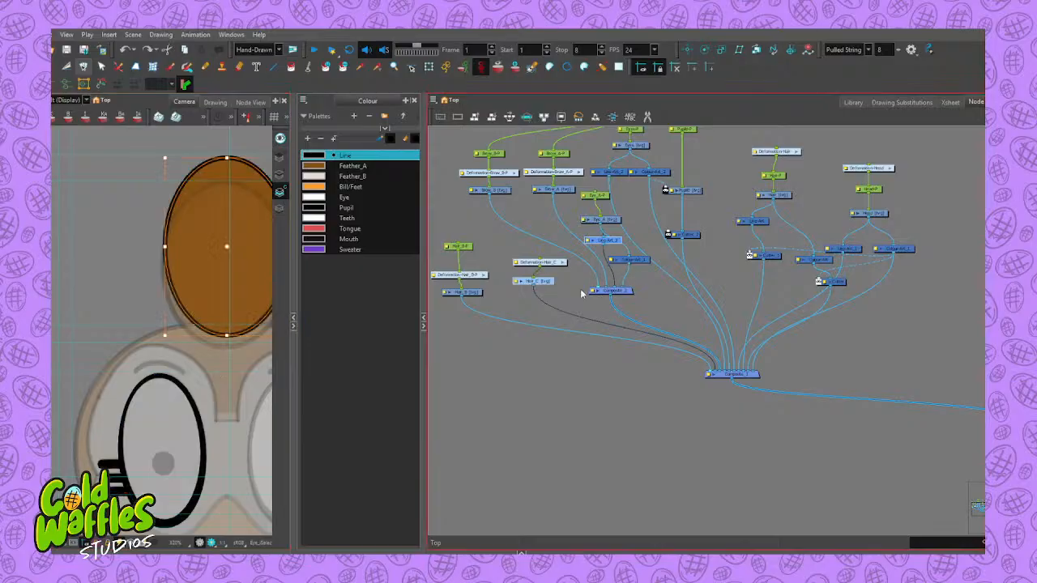
Temporarily disable Hair_C to test whether it shares artwork with Eye_A's line and colour art nodes, and re-enable it
{"action": "left_click", "coordinate": [606, 242]}
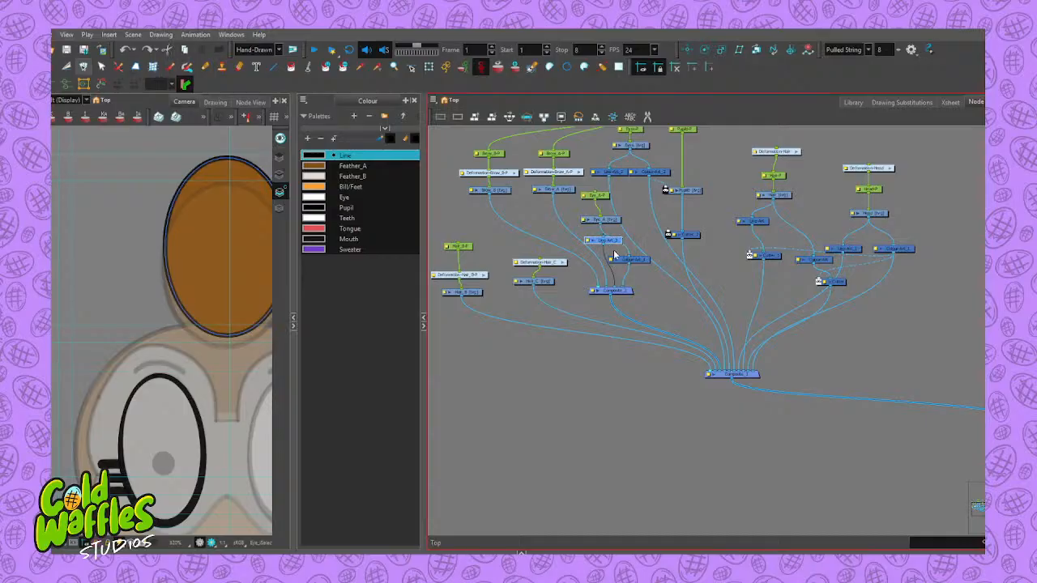
{"action": "left_click", "coordinate": [544, 283]}
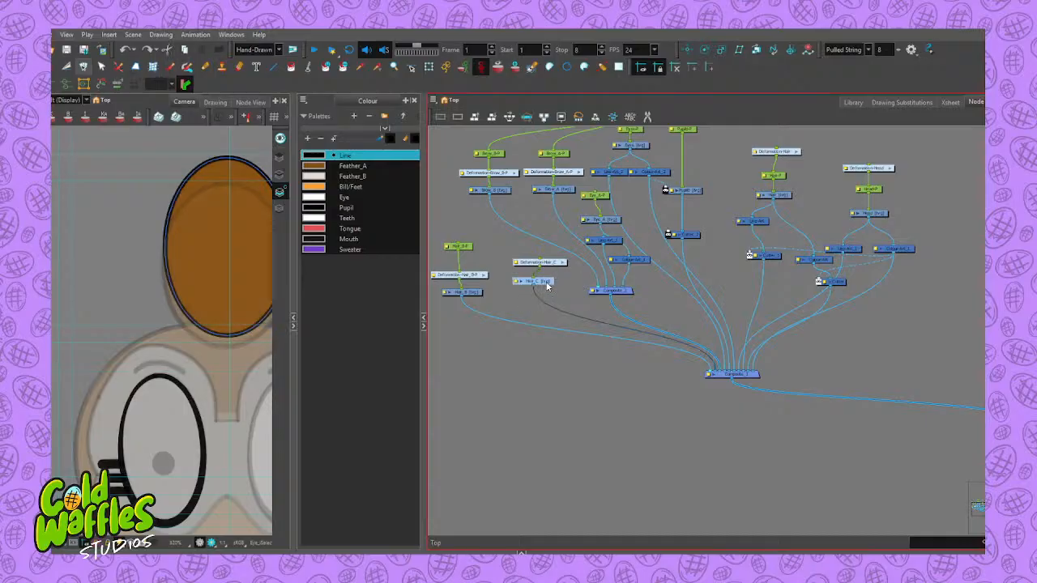
{"action": "key", "text": "d"}
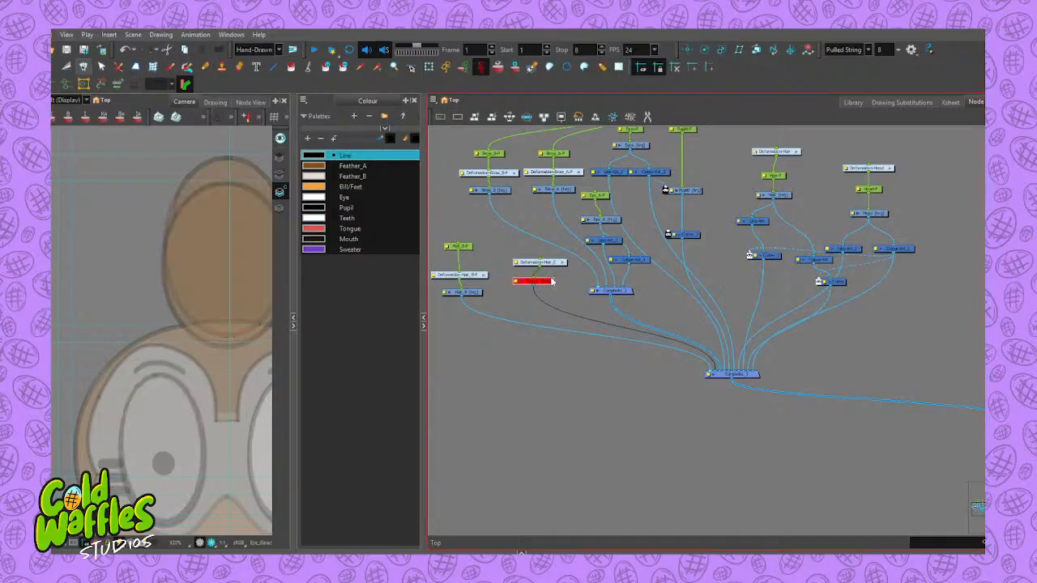
{"action": "left_click", "coordinate": [636, 263]}
{"action": "left_click", "coordinate": [607, 243]}
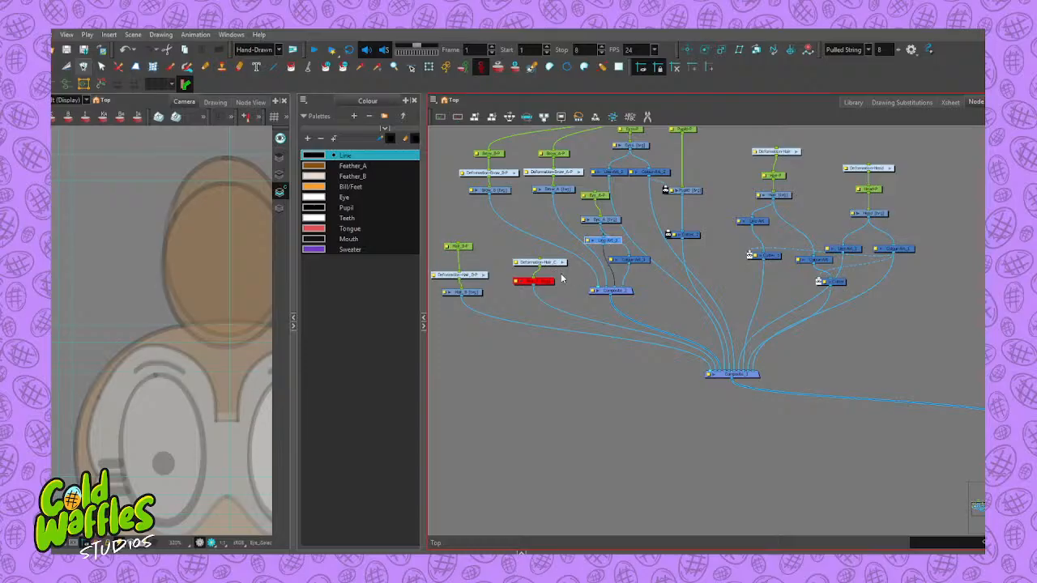
{"action": "left_click", "coordinate": [544, 284]}
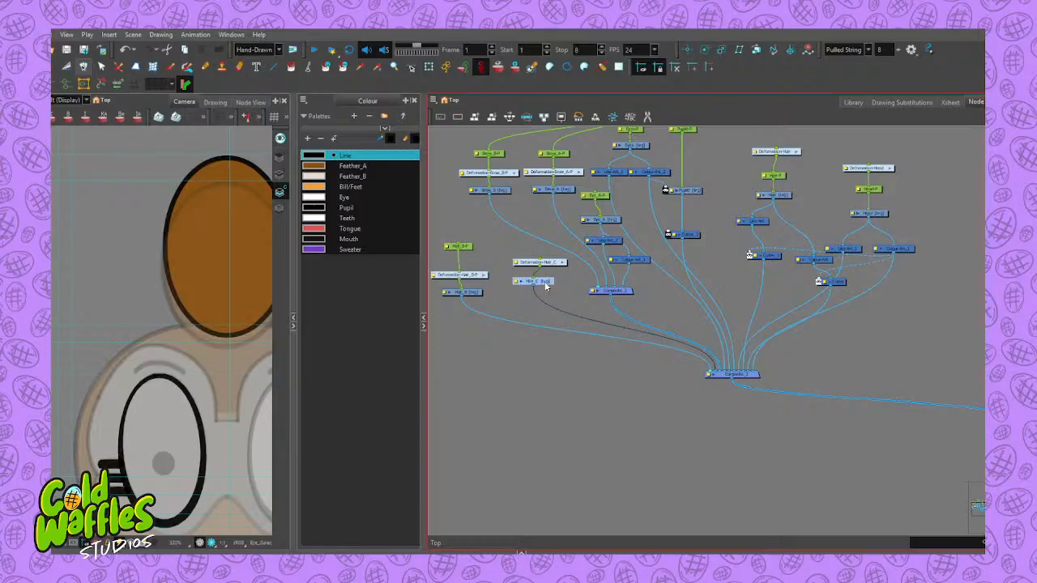
Reposition Line-Art_3 below Eye_A, and undo the move together with the Hair_C enable changes
{"action": "left_click", "coordinate": [606, 248]}
{"action": "left_click", "coordinate": [610, 221]}
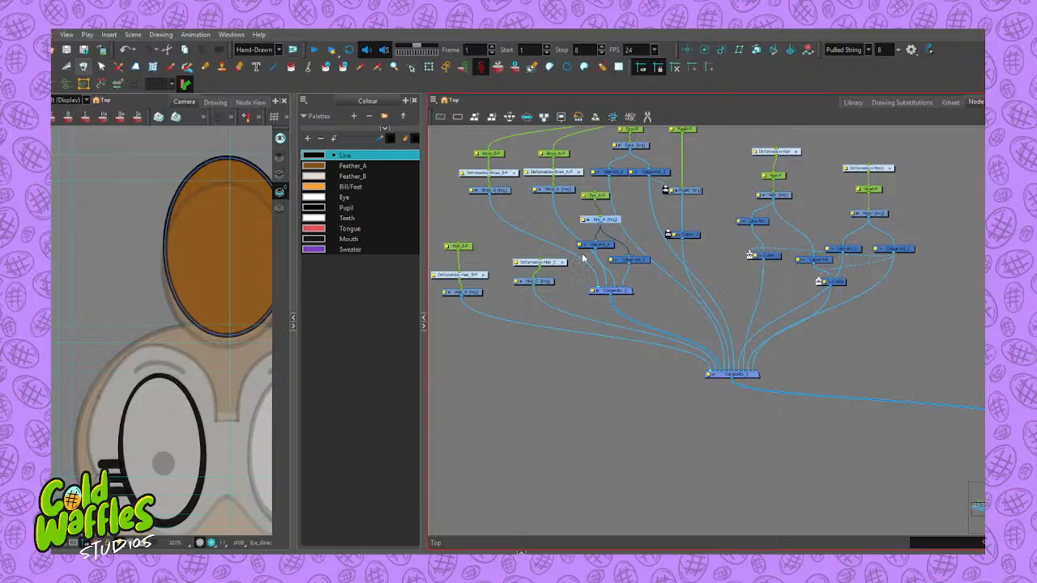
{"action": "scroll", "coordinate": [617, 244], "scroll_direction": "up", "scroll_amount": 2}
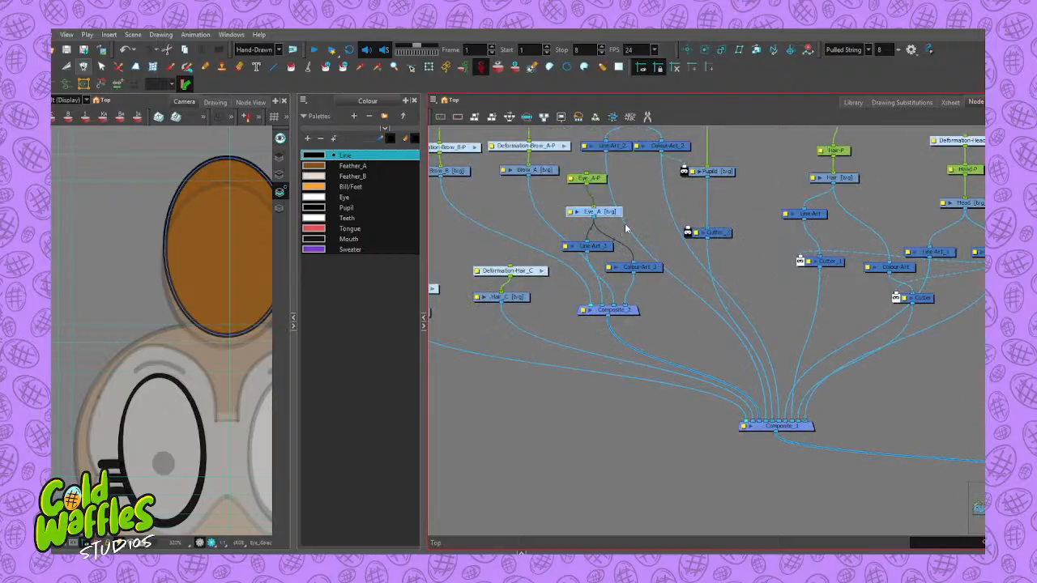
{"action": "key", "text": "ctrl+z"}
{"action": "key", "text": "ctrl+z"}
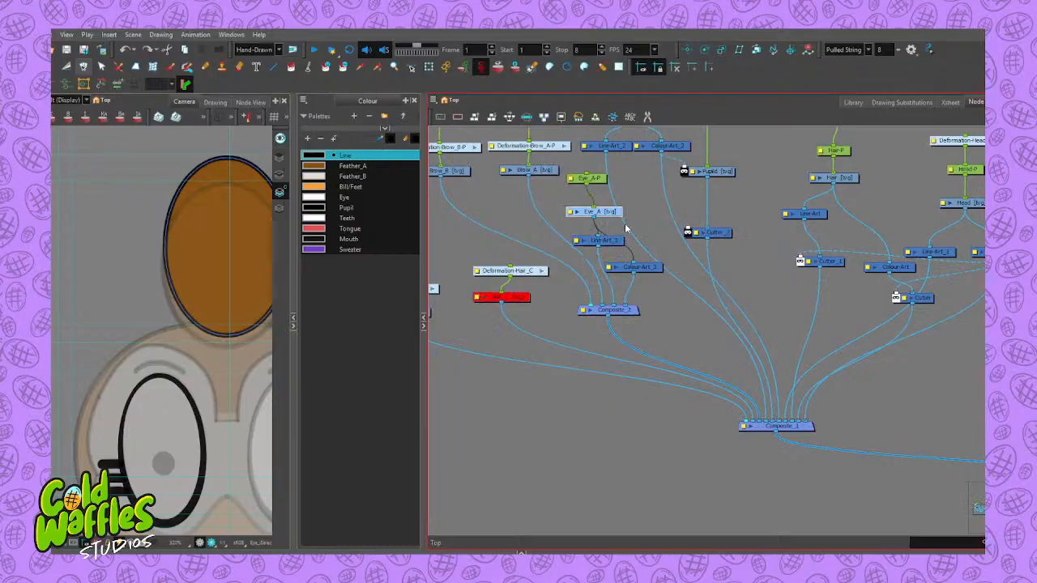
{"action": "scroll", "coordinate": [626, 230], "scroll_direction": "up", "scroll_amount": 1}
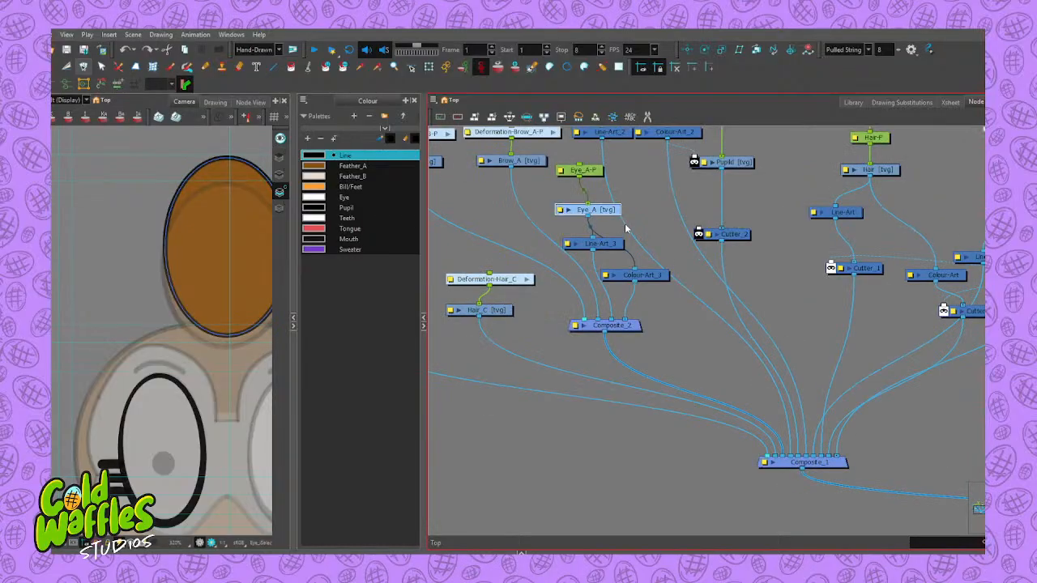
{"action": "mouse_move", "coordinate": [576, 269]}
{"action": "left_mouse_down"}
{"action": "mouse_move", "coordinate": [575, 283]}
{"action": "mouse_move", "coordinate": [591, 292]}
{"action": "left_mouse_up"}
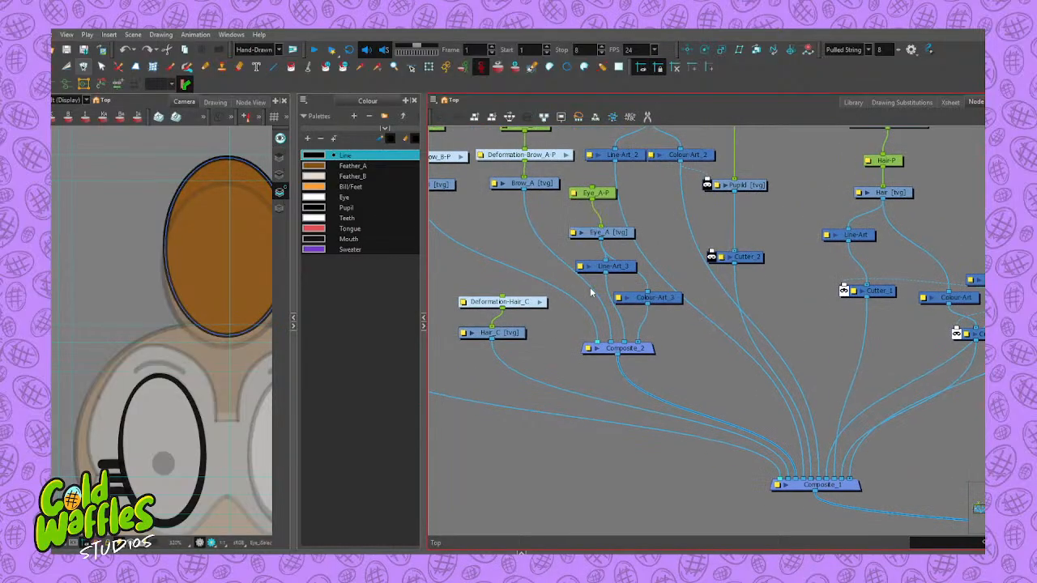
Undo the eye fill transfer and the connections of Colour-Art_3 and Line-Art_3 between Eye_A and Composite_2
{"action": "key", "text": "ctrl+z"}
{"action": "key", "text": "ctrl+z"}
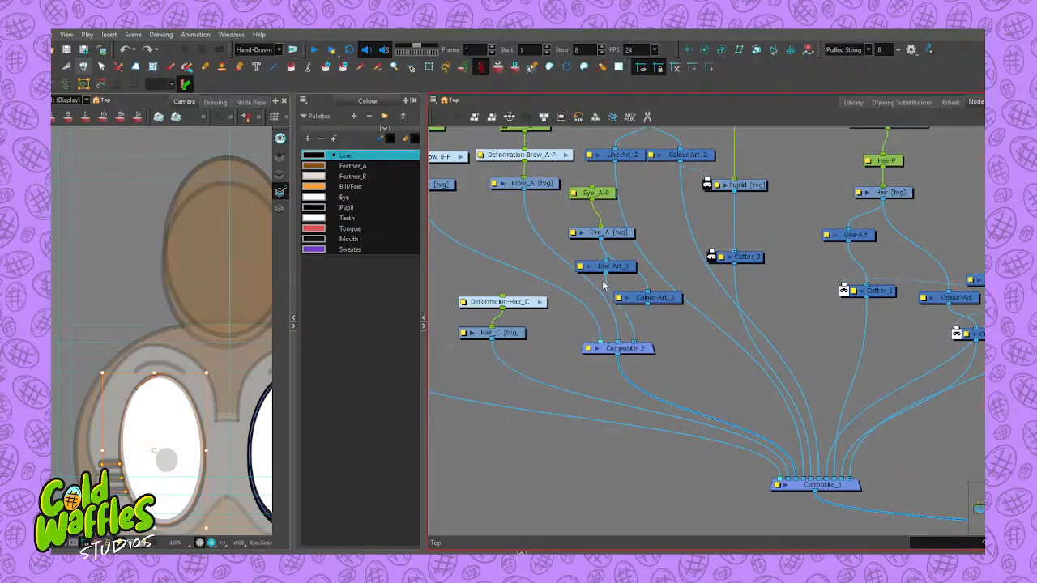
{"action": "key", "text": "ctrl+z"}
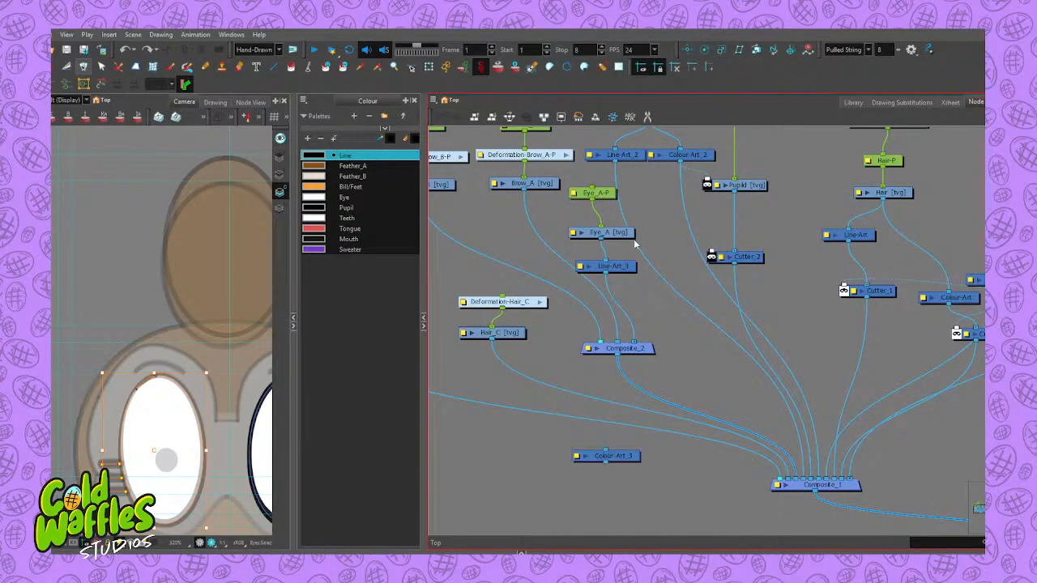
{"action": "key", "text": "ctrl+z"}
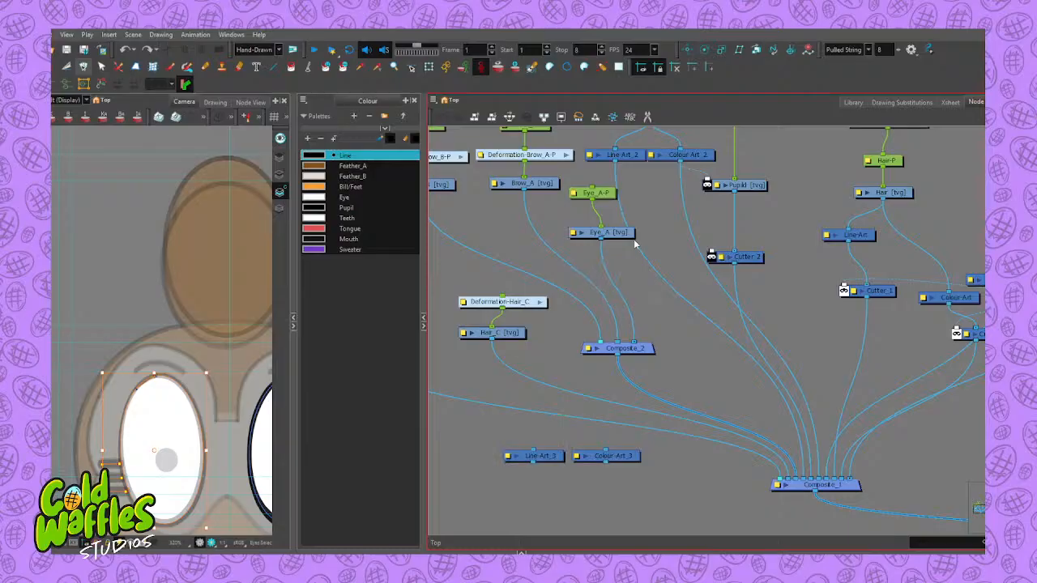
Undo the paste of the eye outline into Eye_A, keeping the outline cut from the Eyes drawing
{"action": "key", "text": "ctrl+z"}
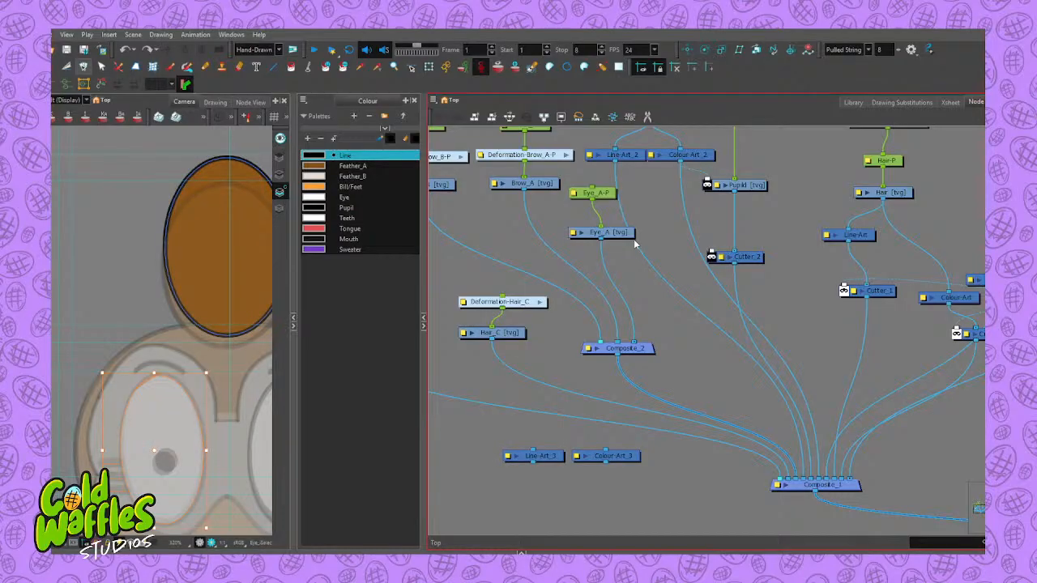
{"action": "key", "text": "ctrl+z"}
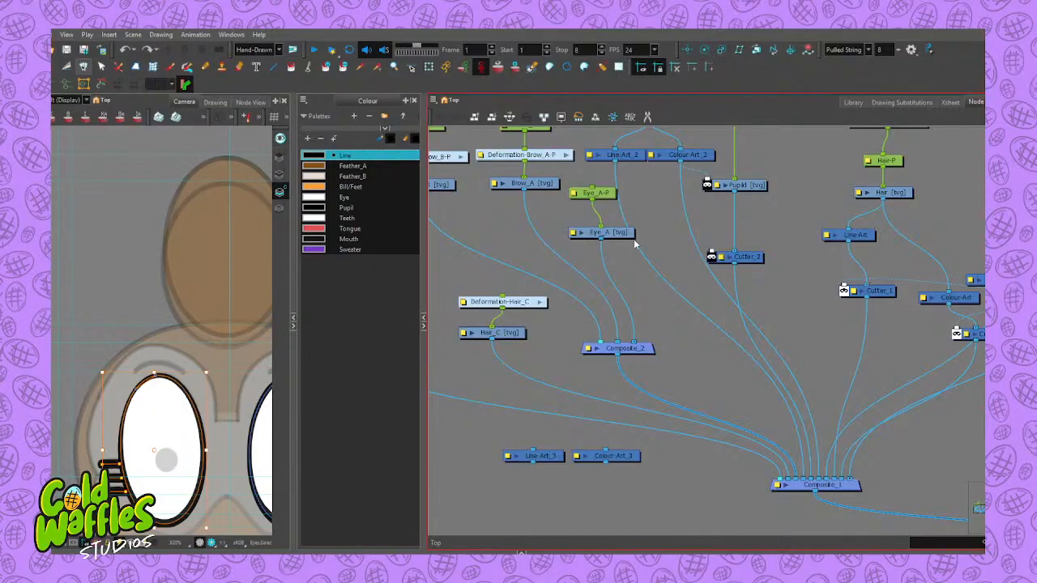
{"action": "key", "text": "ctrl+shift+z"}
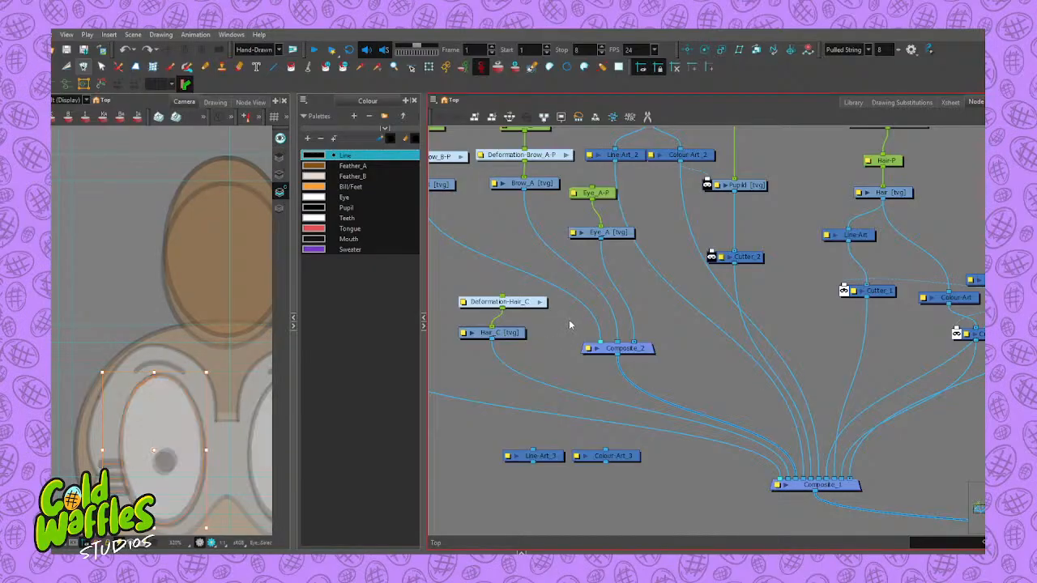
{"action": "scroll", "coordinate": [576, 283], "scroll_direction": "down", "scroll_amount": 3}
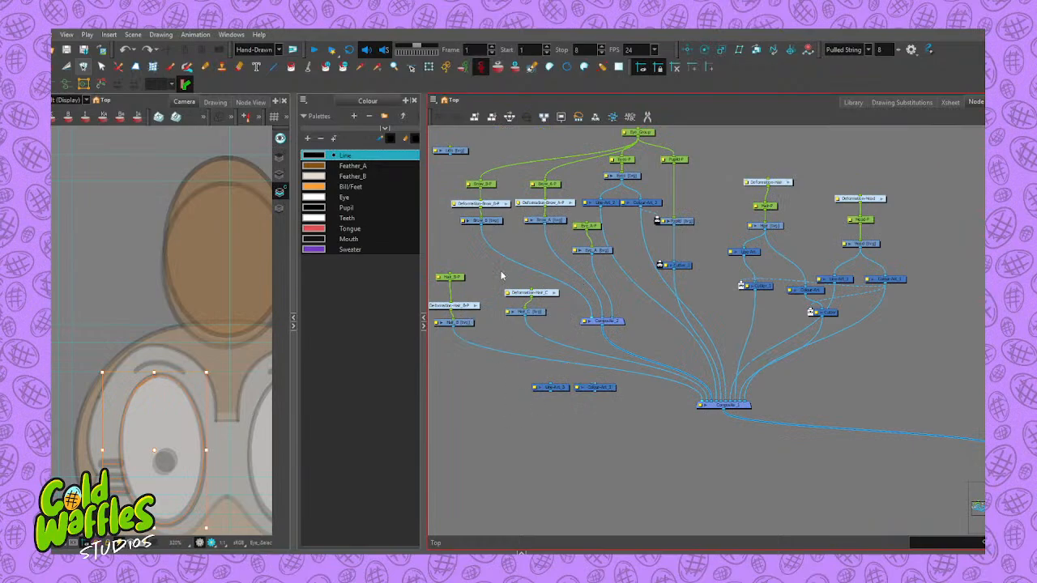
Remove the left-hand eye's outline, fill and lashes from the Eyes drawing, working from the Line Art layer
{"action": "key", "text": "alt+t"}
{"action": "left_click", "coordinate": [525, 314]}
{"action": "scroll", "coordinate": [577, 256], "scroll_direction": "down", "scroll_amount": 1}
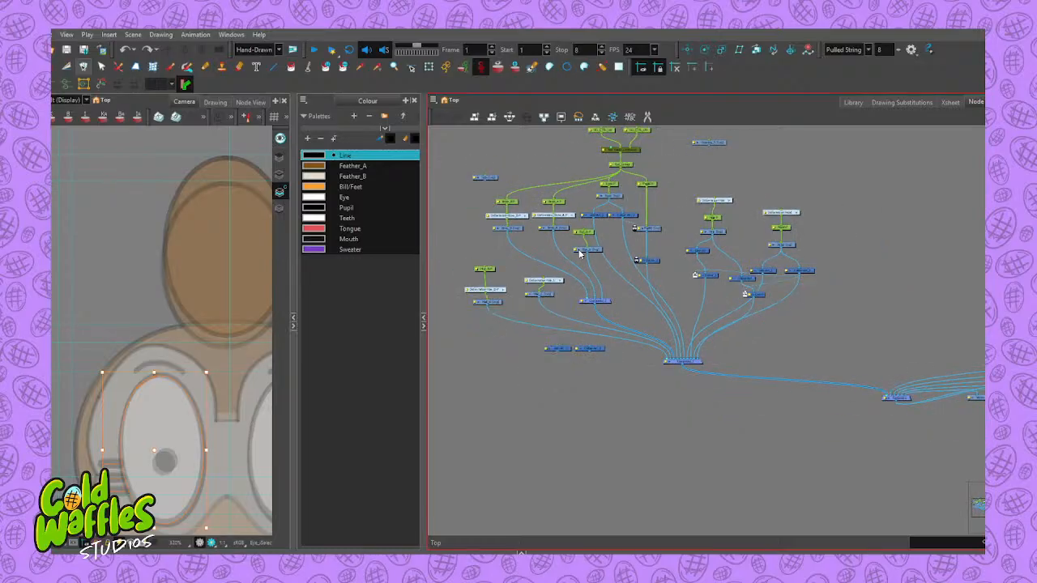
{"action": "scroll", "coordinate": [673, 245], "scroll_direction": "down", "scroll_amount": 1}
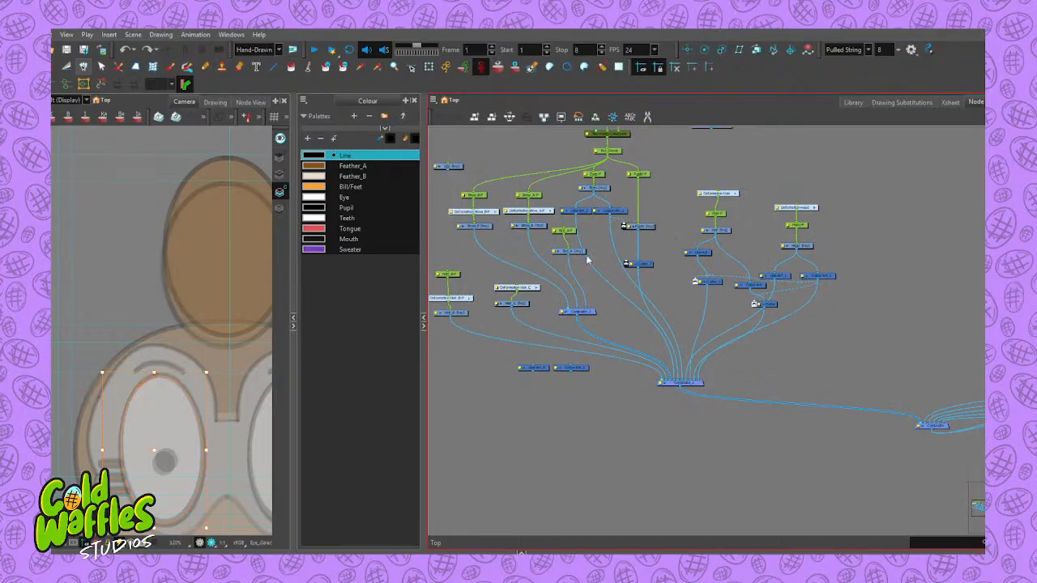
{"action": "left_click_drag", "start_coordinate": [597, 248], "coordinate": [596, 260]}
{"action": "scroll", "coordinate": [596, 260], "scroll_direction": "up", "scroll_amount": 4}
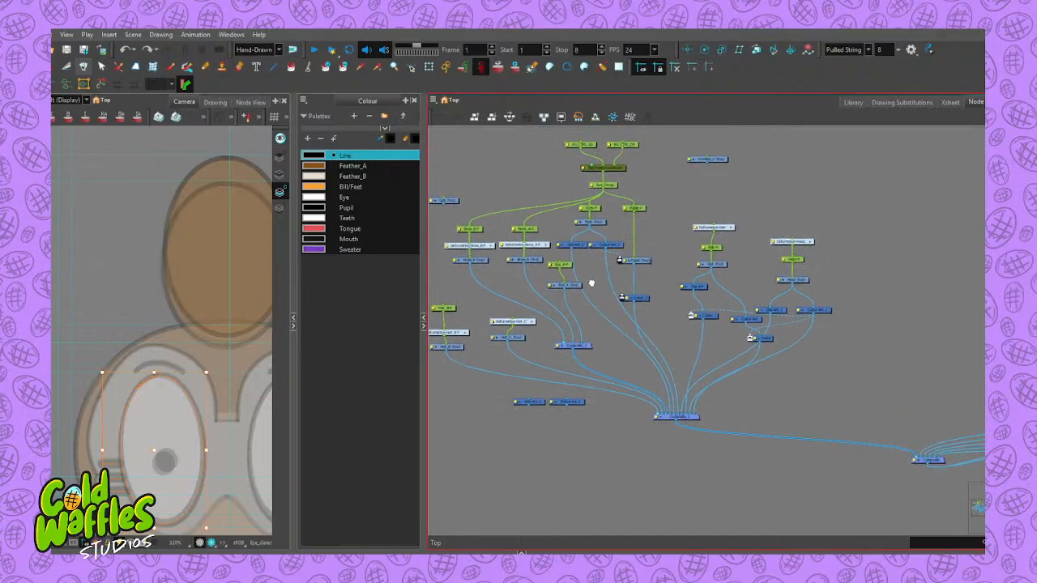
{"action": "left_click", "coordinate": [592, 241]}
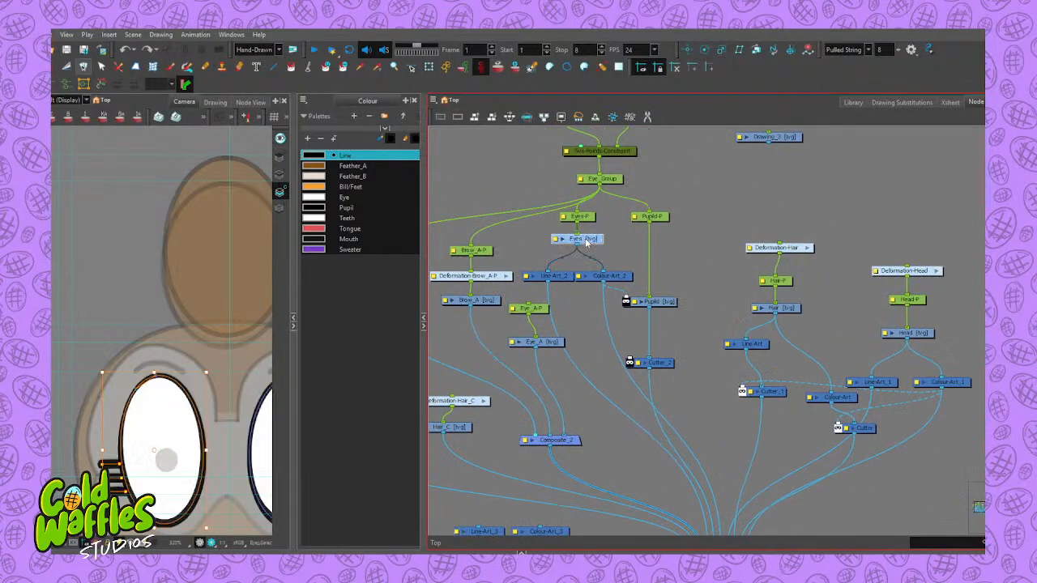
{"action": "left_click", "coordinate": [616, 239]}
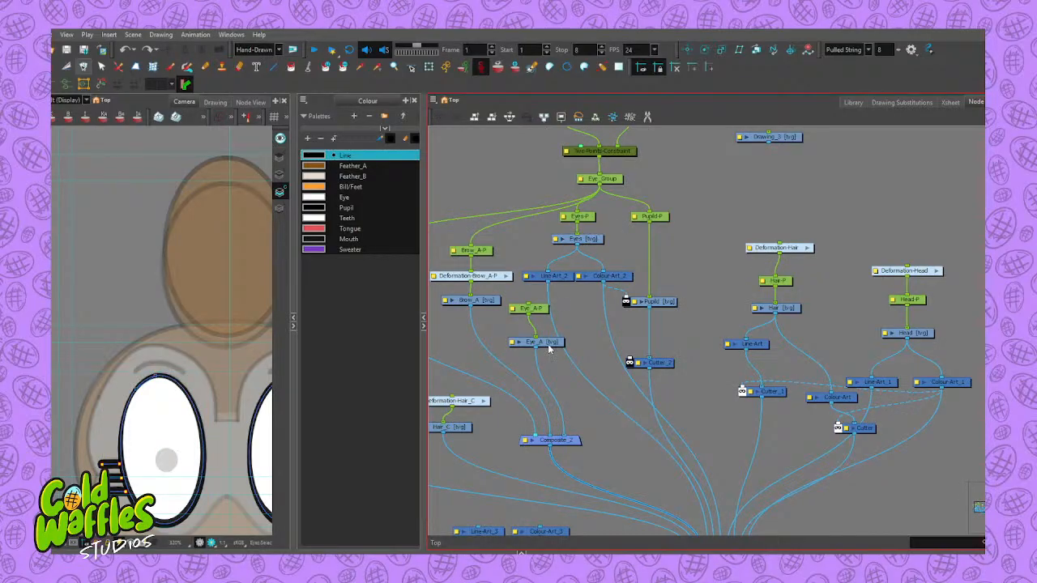
{"action": "left_click", "coordinate": [591, 241]}
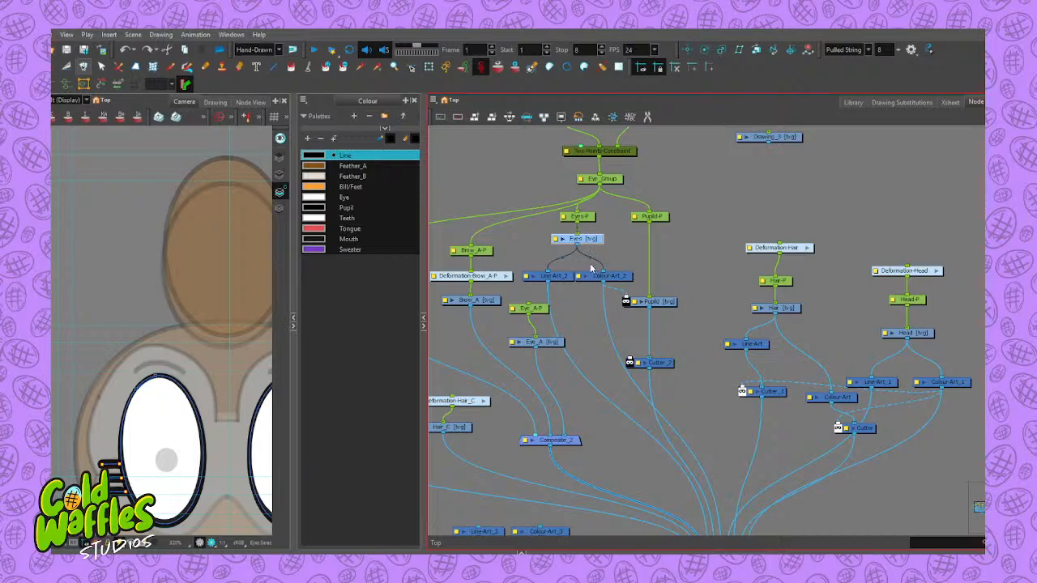
{"action": "left_click", "coordinate": [281, 176]}
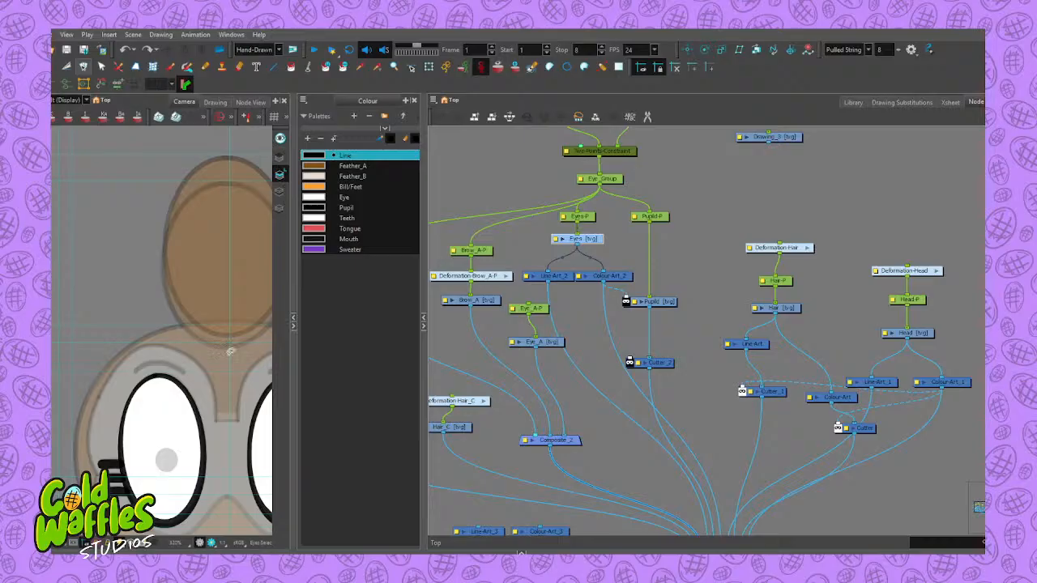
{"action": "mouse_move", "coordinate": [181, 364]}
{"action": "left_mouse_down"}
{"action": "mouse_move", "coordinate": [145, 371]}
{"action": "mouse_move", "coordinate": [203, 511]}
{"action": "mouse_move", "coordinate": [212, 366]}
{"action": "left_mouse_up"}
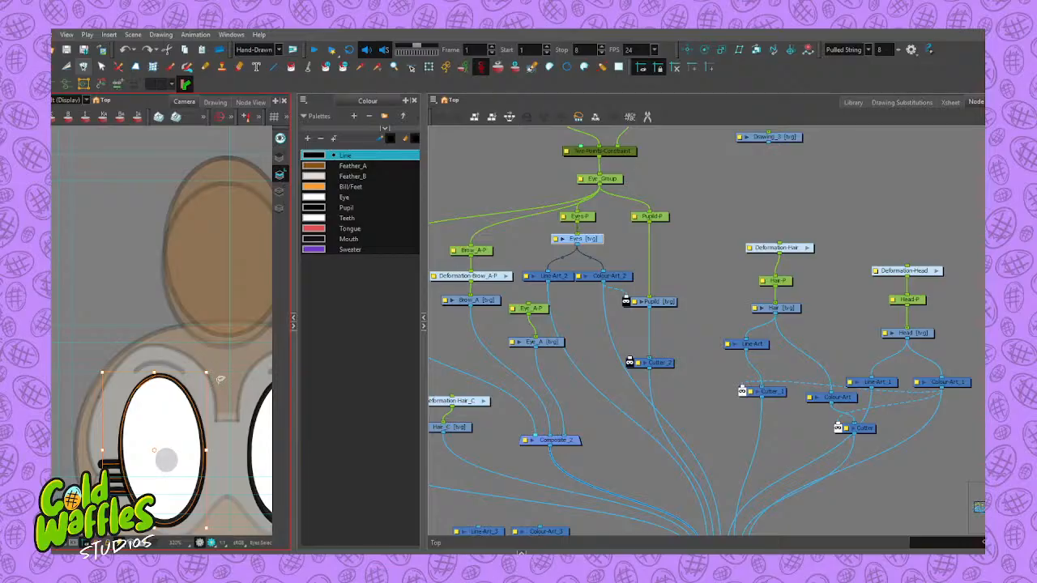
{"action": "key", "text": "Delete"}
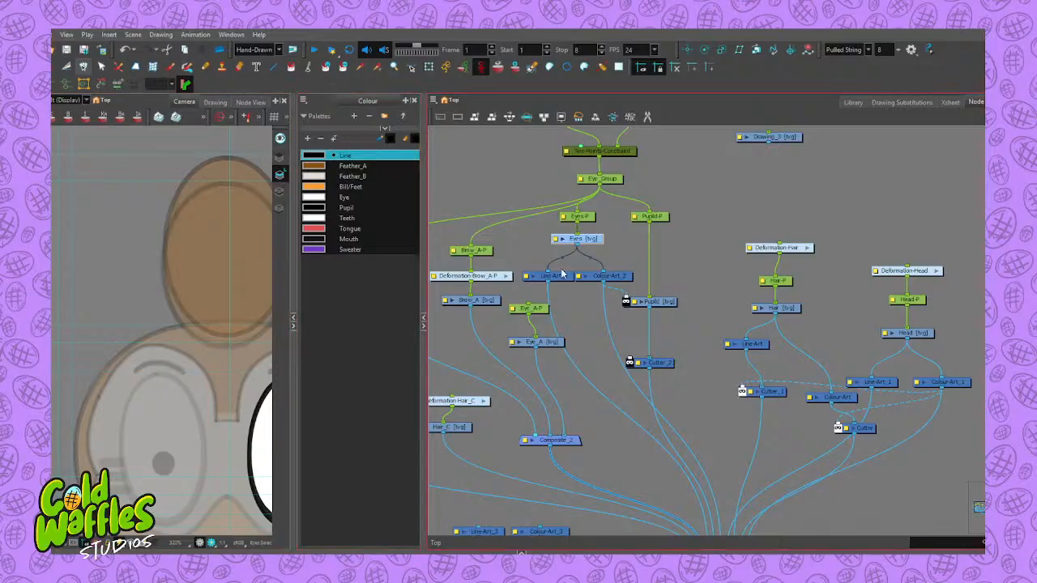
Compare the artwork of Eye_A and Hair_C, and shift Composite_2 slightly upward beneath the Brow_A and Eye_A nodes
{"action": "left_click_drag", "start_coordinate": [576, 313], "coordinate": [607, 250]}
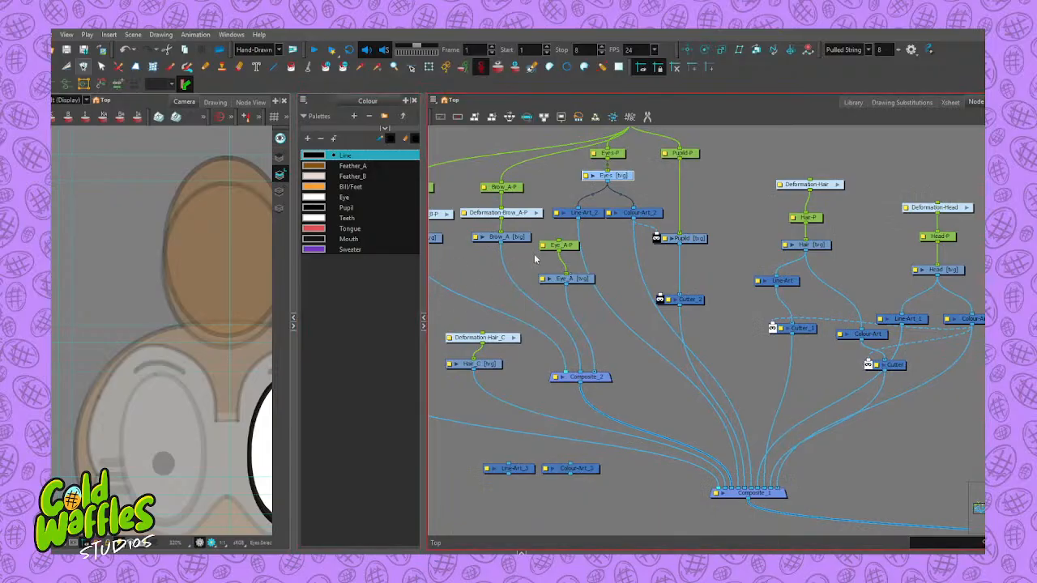
{"action": "scroll", "coordinate": [601, 250], "scroll_direction": "down", "scroll_amount": 4}
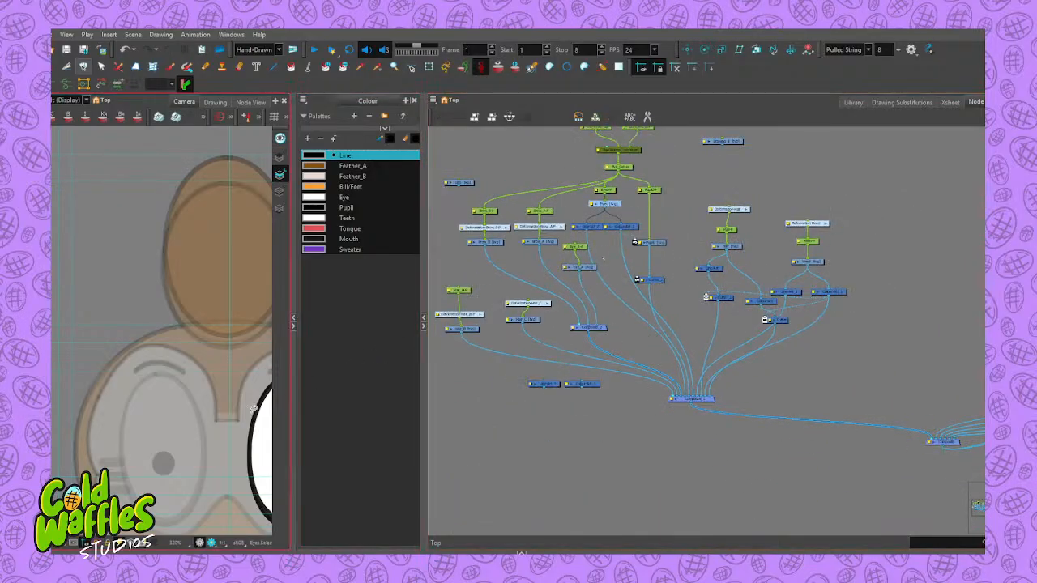
{"action": "scroll", "coordinate": [595, 291], "scroll_direction": "up", "scroll_amount": 4}
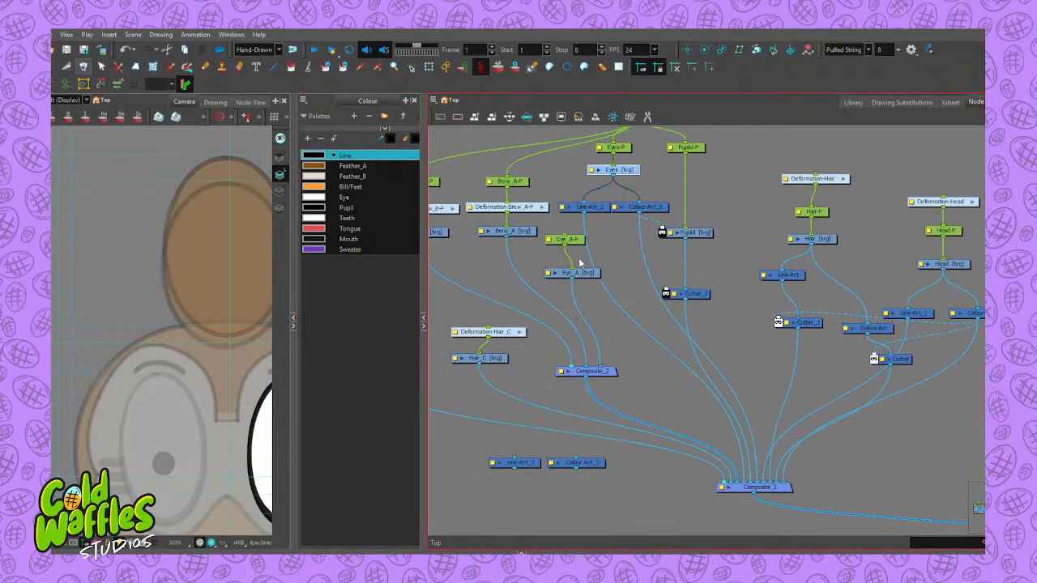
{"action": "left_click", "coordinate": [583, 273]}
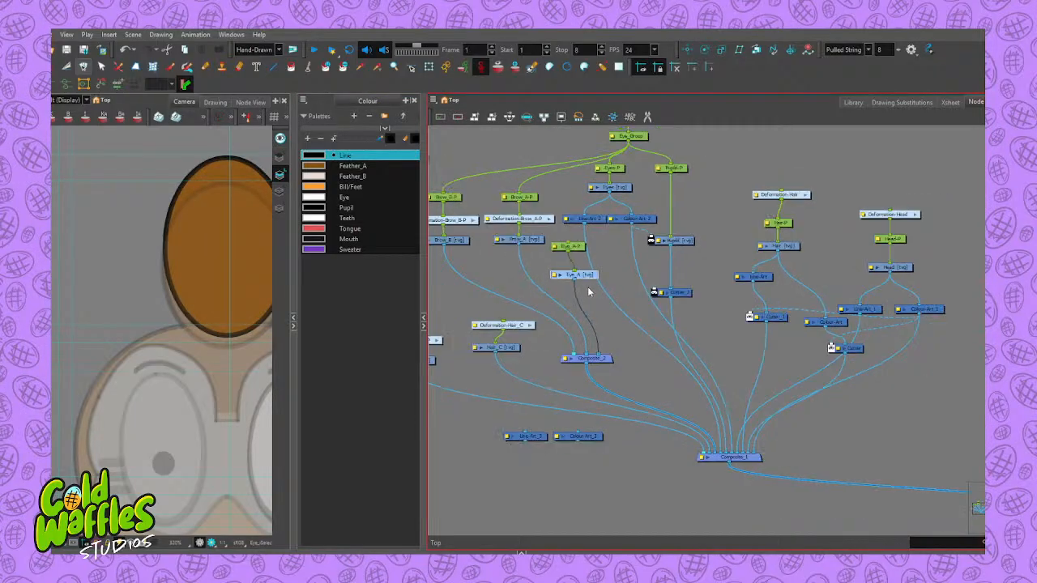
{"action": "scroll", "coordinate": [590, 290], "scroll_direction": "down", "scroll_amount": 2}
{"action": "left_click", "coordinate": [518, 340]}
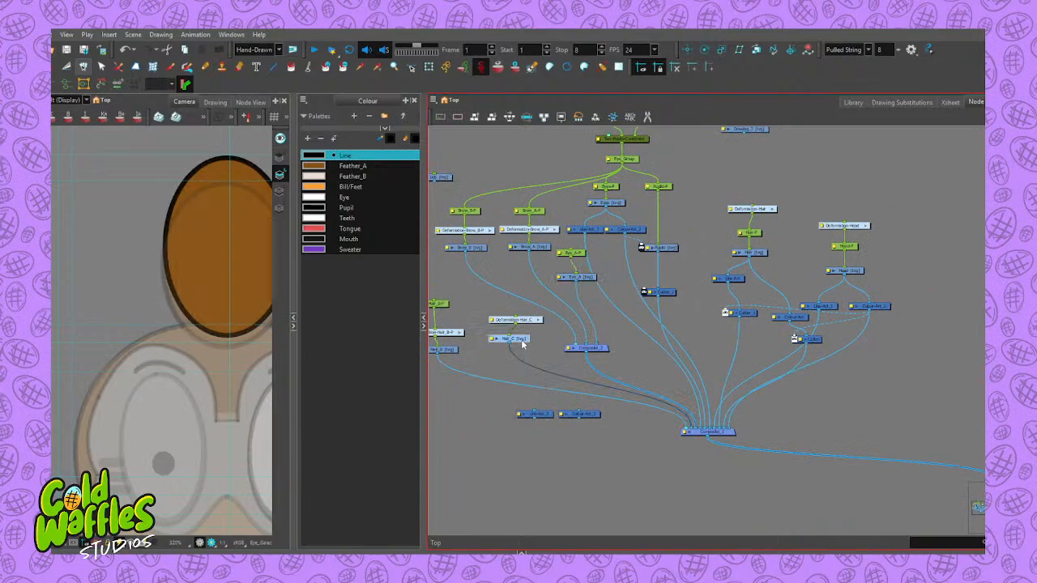
{"action": "left_click", "coordinate": [580, 281]}
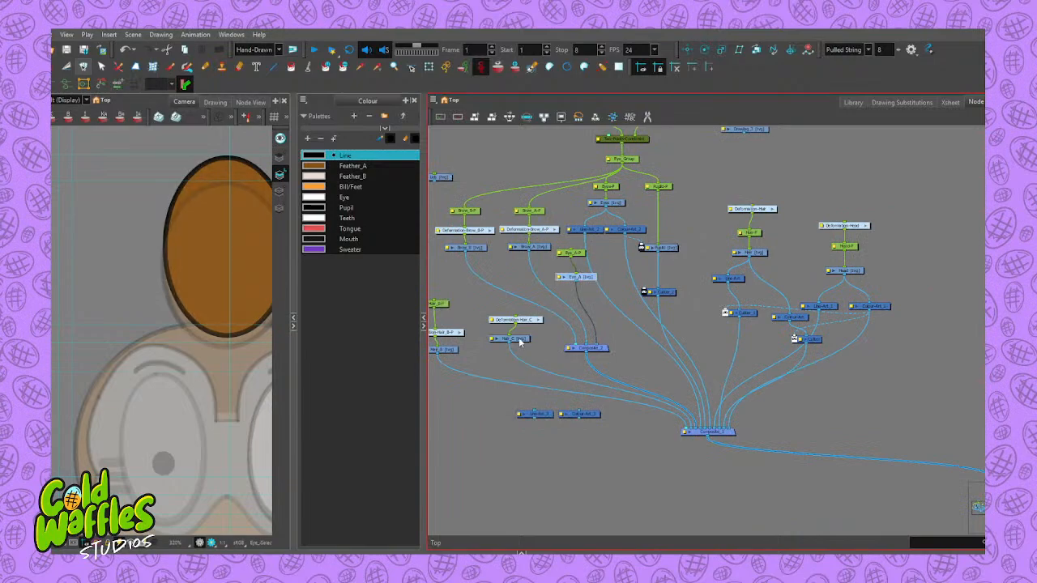
{"action": "left_click", "coordinate": [518, 341]}
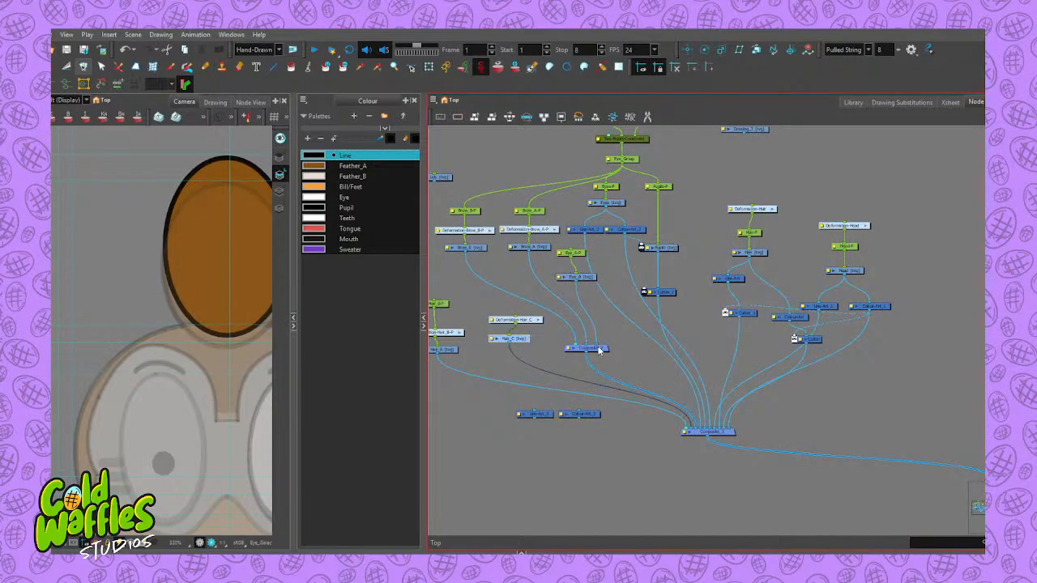
{"action": "left_click_drag", "start_coordinate": [599, 350], "coordinate": [607, 332]}
{"action": "left_click", "coordinate": [585, 279]}
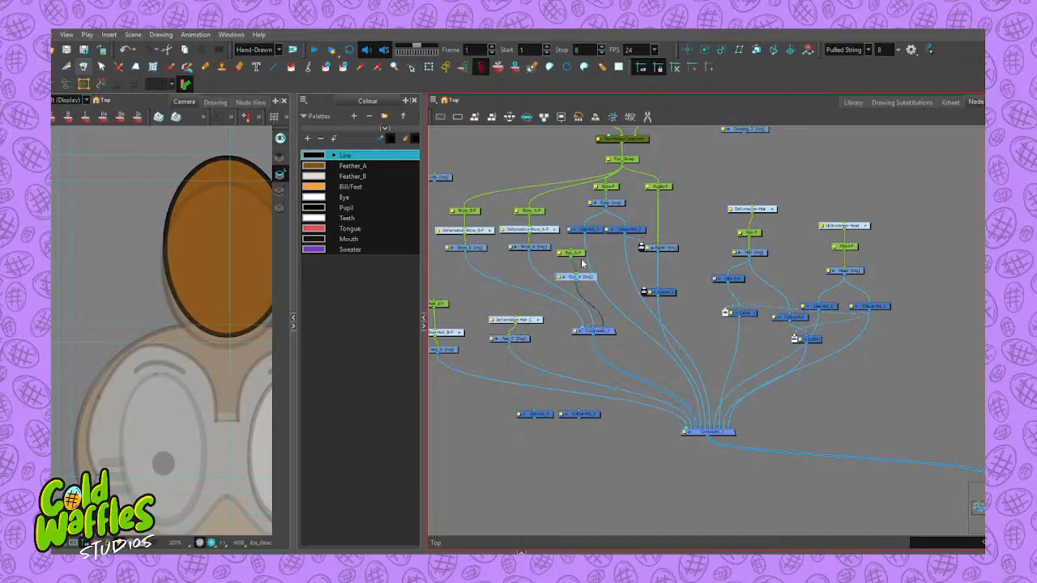
Try moving the hair artwork inside Eye_A down towards the face, and undo the move
{"action": "left_click", "coordinate": [579, 254]}
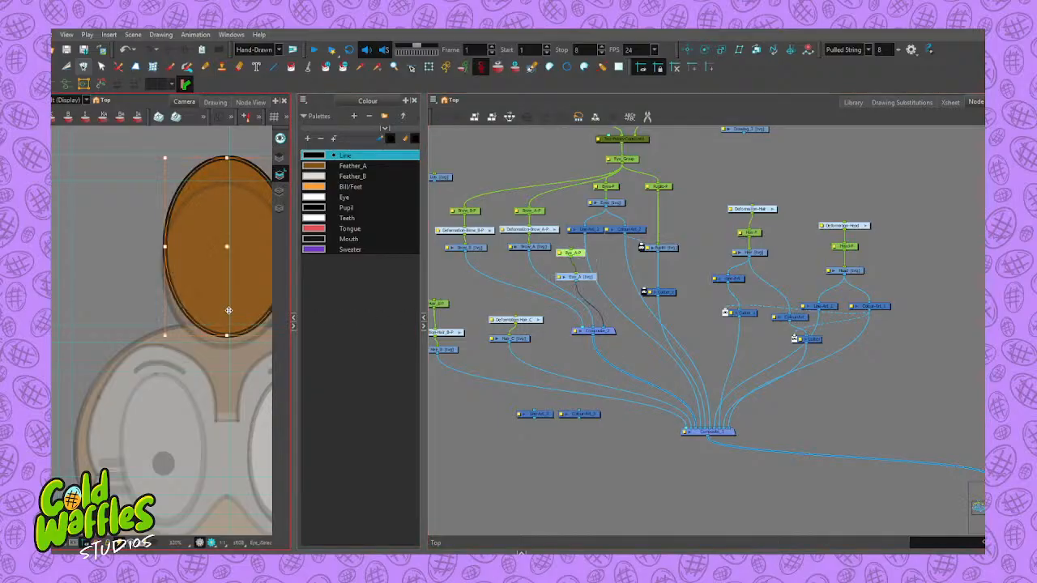
{"action": "left_click_drag", "start_coordinate": [214, 310], "coordinate": [192, 360]}
{"action": "scroll", "coordinate": [224, 322], "scroll_direction": "up", "scroll_amount": 1}
{"action": "key", "text": "ctrl+z"}
{"action": "scroll", "coordinate": [225, 321], "scroll_direction": "down", "scroll_amount": 3}
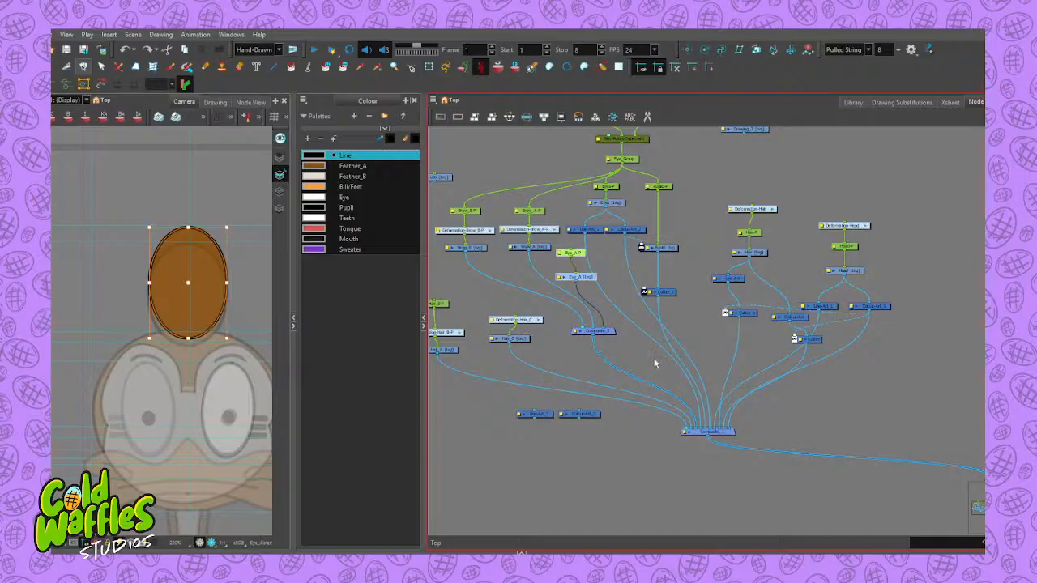
Try moving the oval hair artwork in Hair_C up and away from the head, and undo the move
{"action": "left_click", "coordinate": [512, 339]}
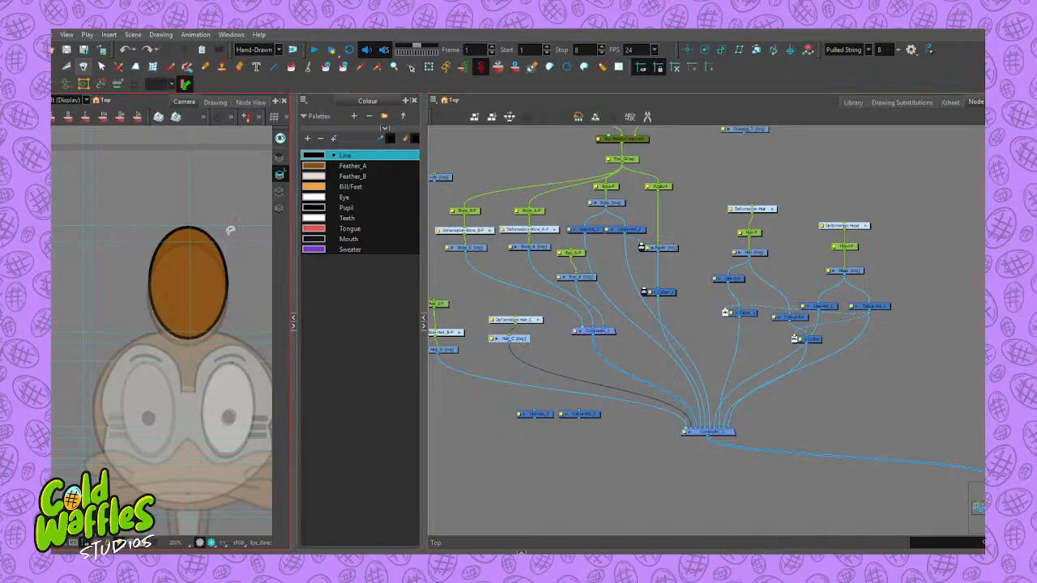
{"action": "mouse_move", "coordinate": [229, 228]}
{"action": "left_mouse_down"}
{"action": "mouse_move", "coordinate": [243, 252]}
{"action": "mouse_move", "coordinate": [222, 217]}
{"action": "left_mouse_up"}
{"action": "left_click_drag", "start_coordinate": [211, 268], "coordinate": [147, 192]}
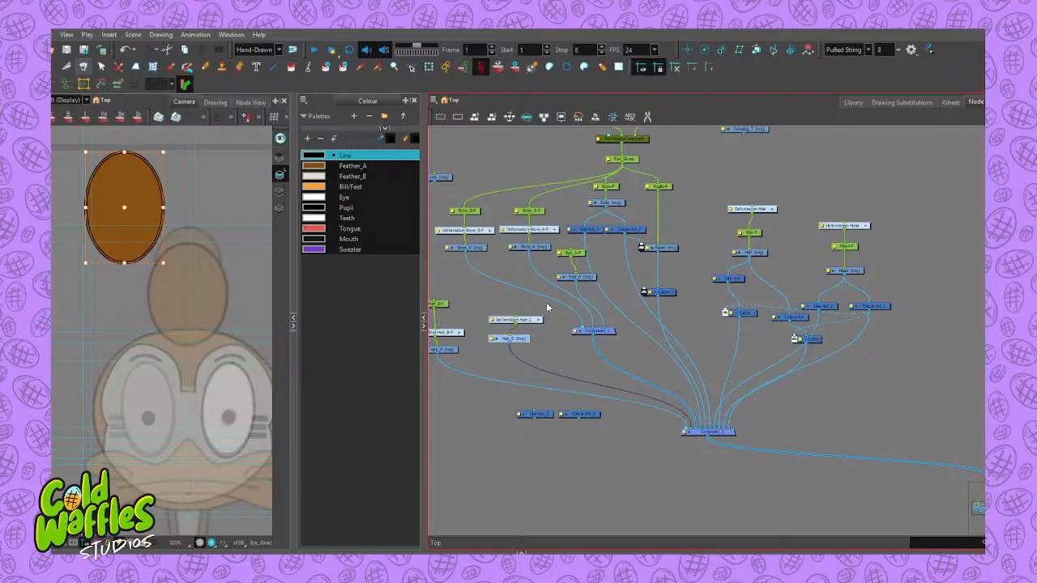
{"action": "key", "text": "ctrl+z"}
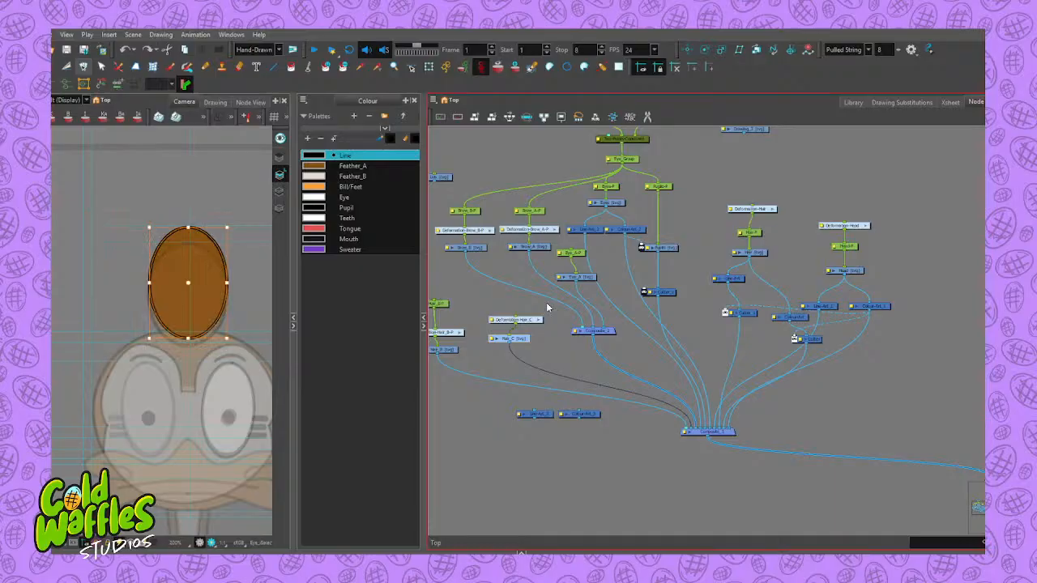
Draw one test stroke beside the hair with Eye_A active and another over the face with Hair_C active
{"action": "left_click", "coordinate": [587, 279]}
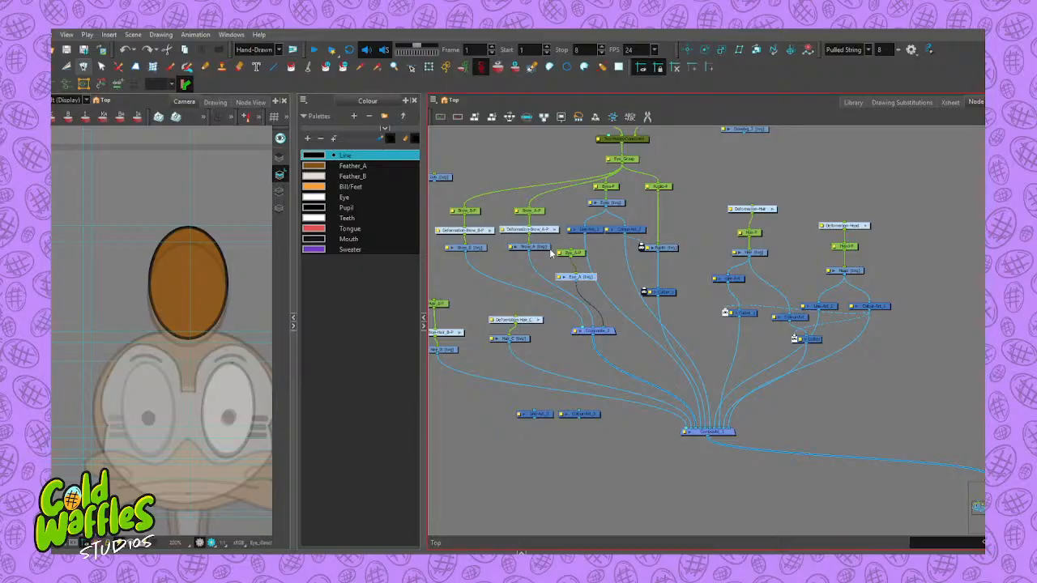
{"action": "key", "text": "alt+b"}
{"action": "mouse_move", "coordinate": [235, 289]}
{"action": "left_mouse_down"}
{"action": "mouse_move", "coordinate": [256, 263]}
{"action": "mouse_move", "coordinate": [264, 311]}
{"action": "left_mouse_up"}
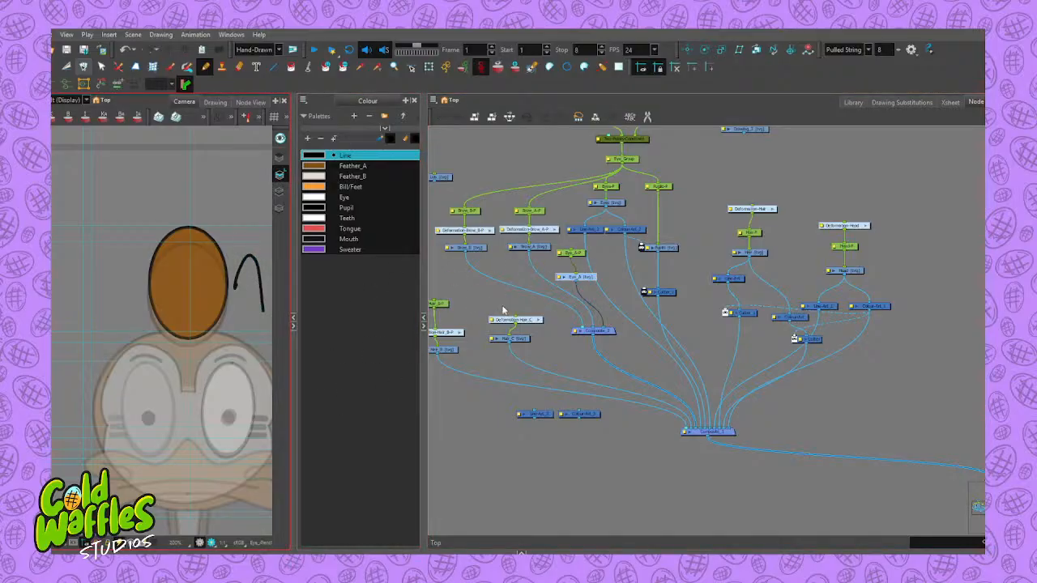
{"action": "left_click", "coordinate": [518, 340]}
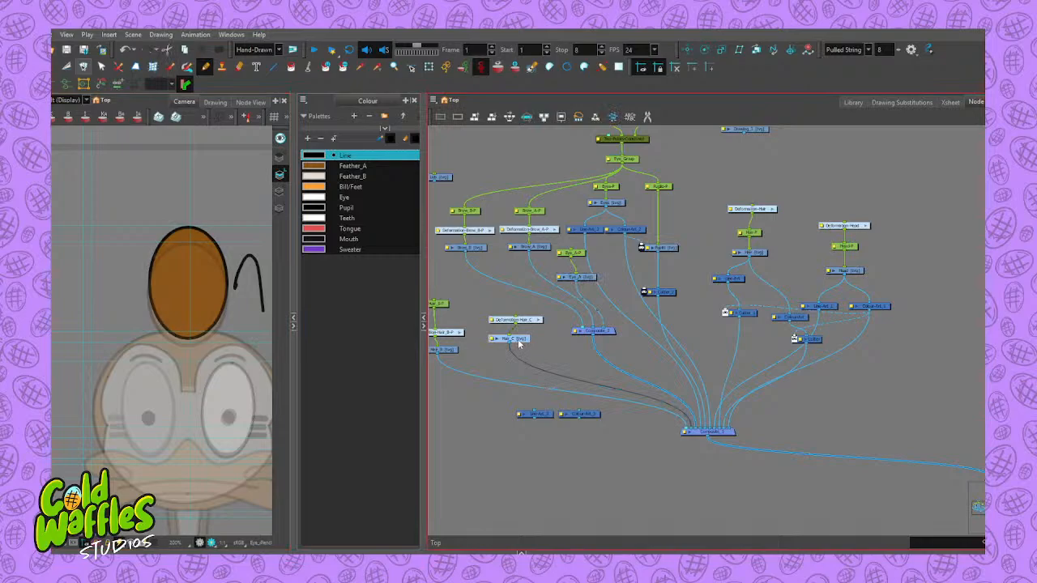
{"action": "mouse_move", "coordinate": [157, 416]}
{"action": "left_mouse_down"}
{"action": "mouse_move", "coordinate": [147, 484]}
{"action": "mouse_move", "coordinate": [198, 476]}
{"action": "left_mouse_up"}
Move the test stroke on the face up over the left-hand eye through Eye_A, and compare Hair_C with Eye_A
{"action": "left_click", "coordinate": [585, 278]}
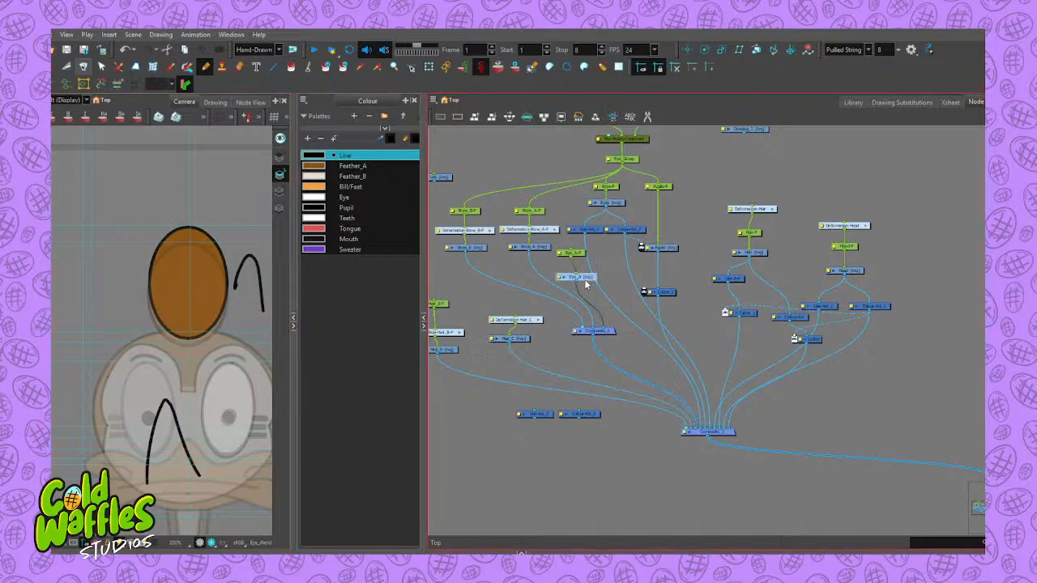
{"action": "key", "text": "alt+s"}
{"action": "key", "text": "ctrl+a"}
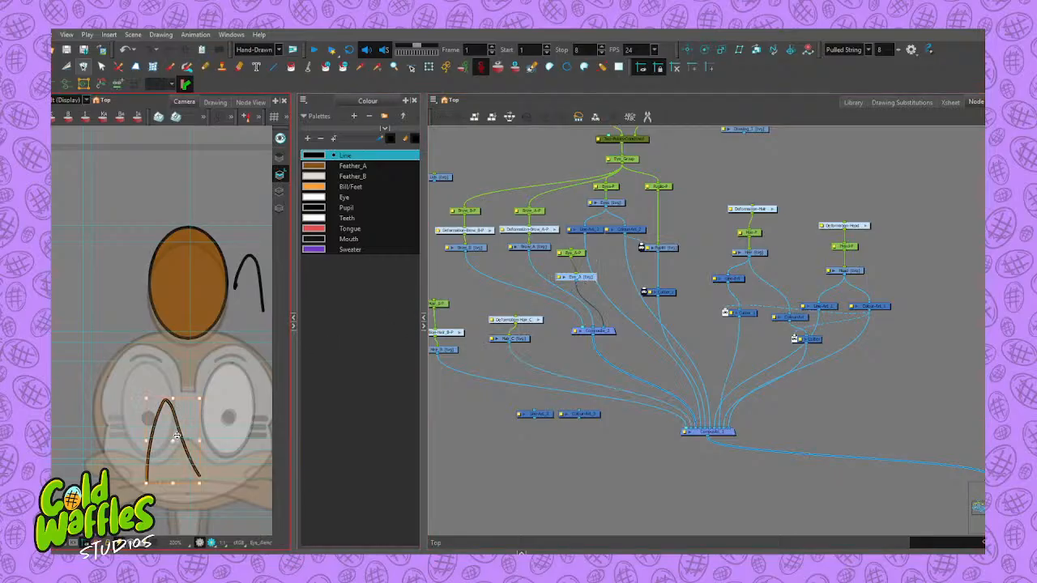
{"action": "left_click_drag", "start_coordinate": [163, 401], "coordinate": [115, 346]}
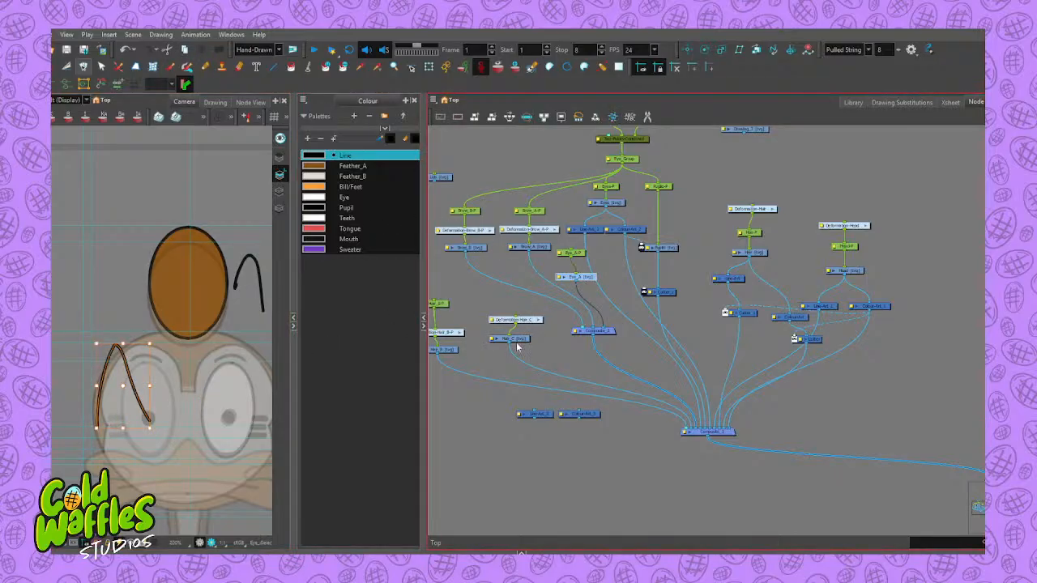
{"action": "left_click", "coordinate": [518, 341]}
{"action": "left_click", "coordinate": [585, 278]}
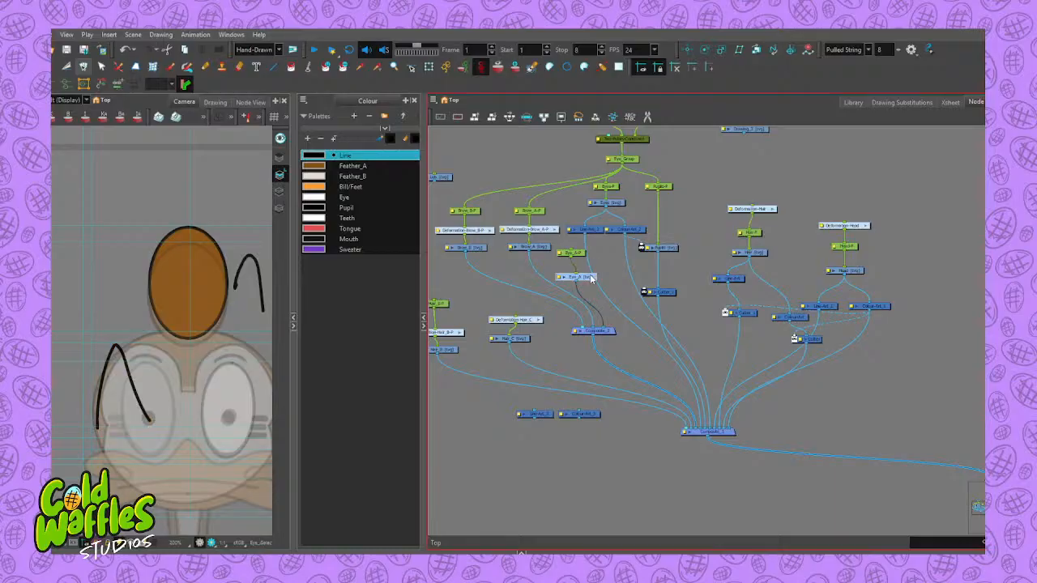
Try deleting the Eye_A node, and undo the deletion together with the test strokes and their move
{"action": "key", "text": "Delete"}
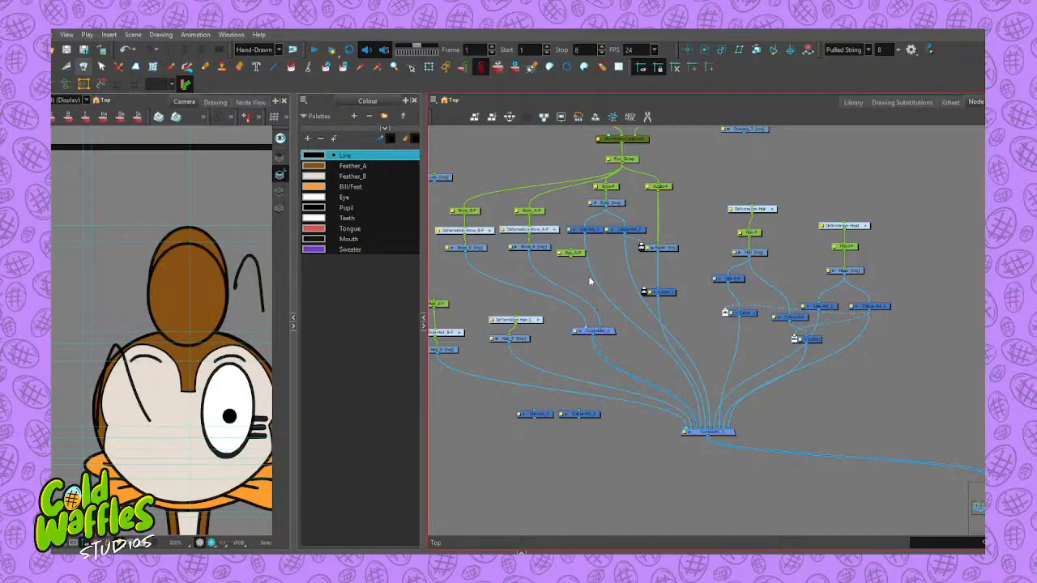
{"action": "key", "text": "ctrl+z"}
{"action": "key", "text": "ctrl+z"}
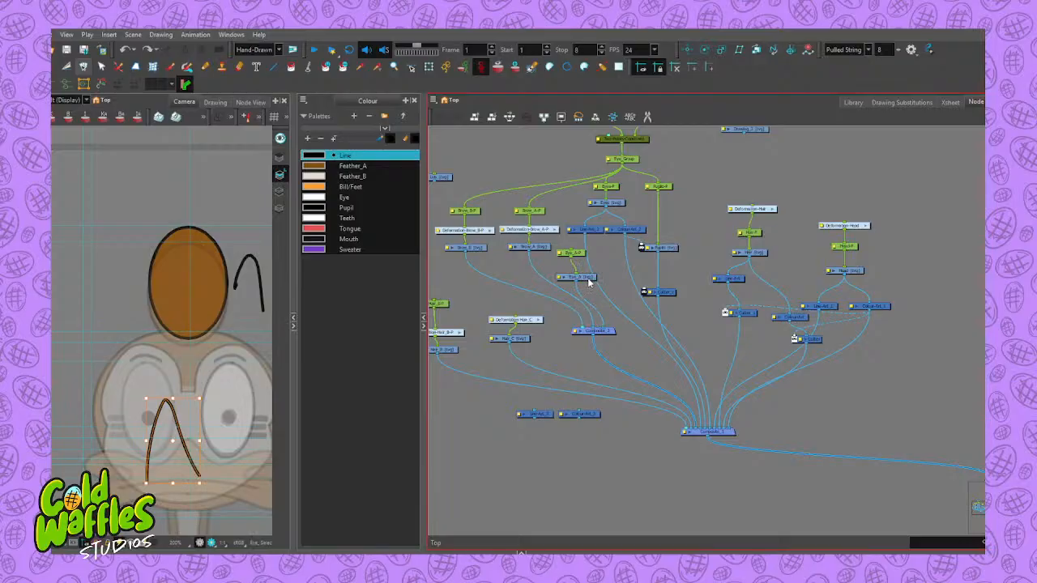
{"action": "key", "text": "ctrl+z"}
{"action": "key", "text": "ctrl+z"}
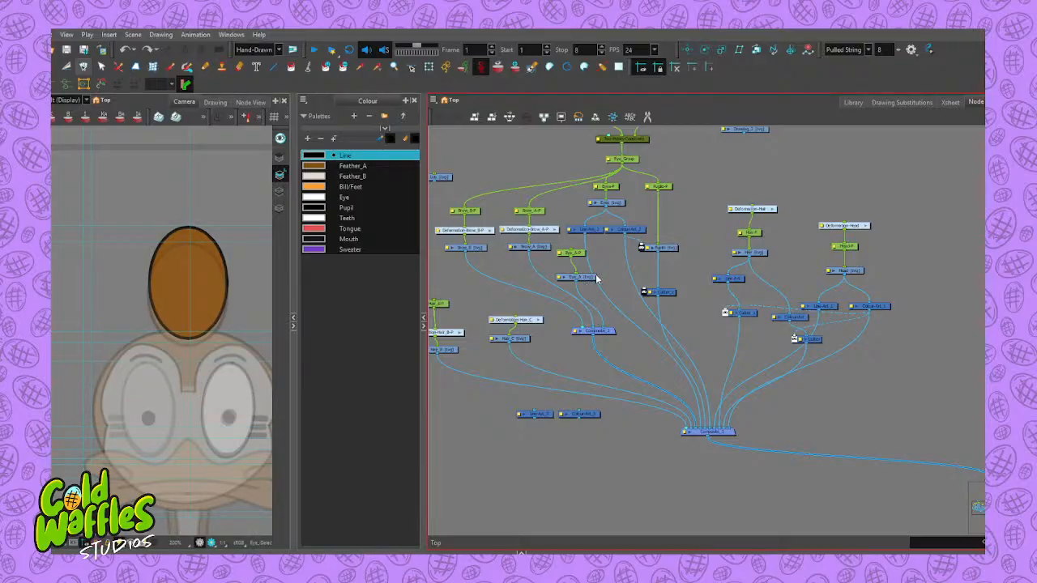
Disconnect Eye_A from Composite_2 and delete its Eye_A-P peg
{"action": "left_click", "coordinate": [604, 332]}
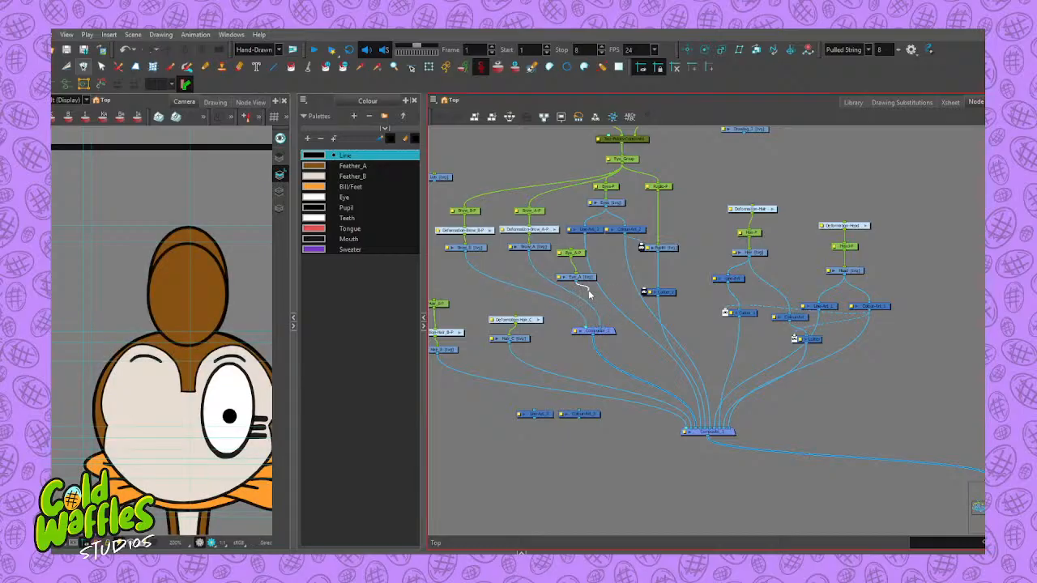
{"action": "left_click", "coordinate": [585, 280]}
{"action": "left_click", "coordinate": [578, 256]}
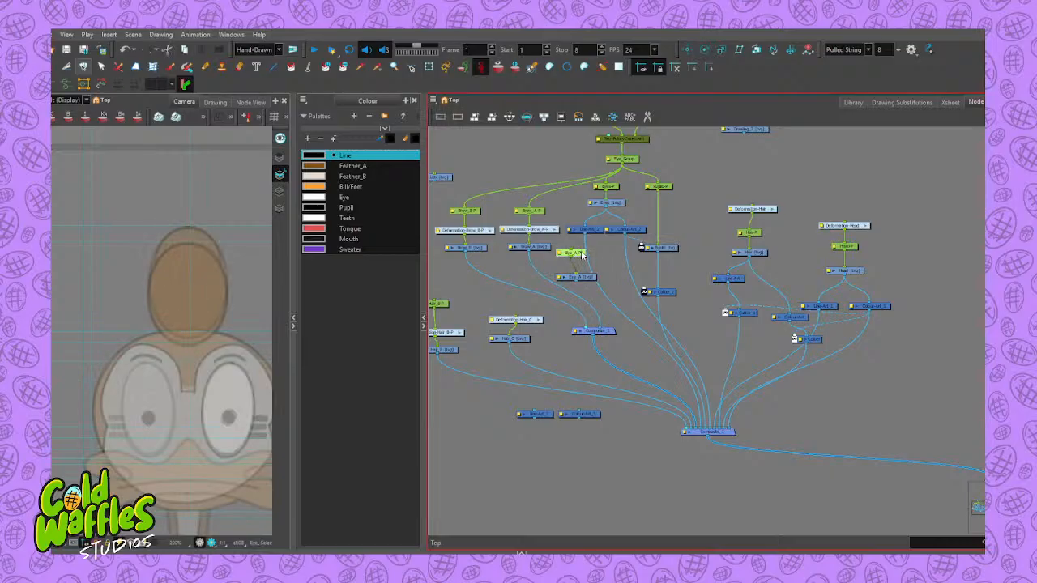
{"action": "key", "text": "Delete"}
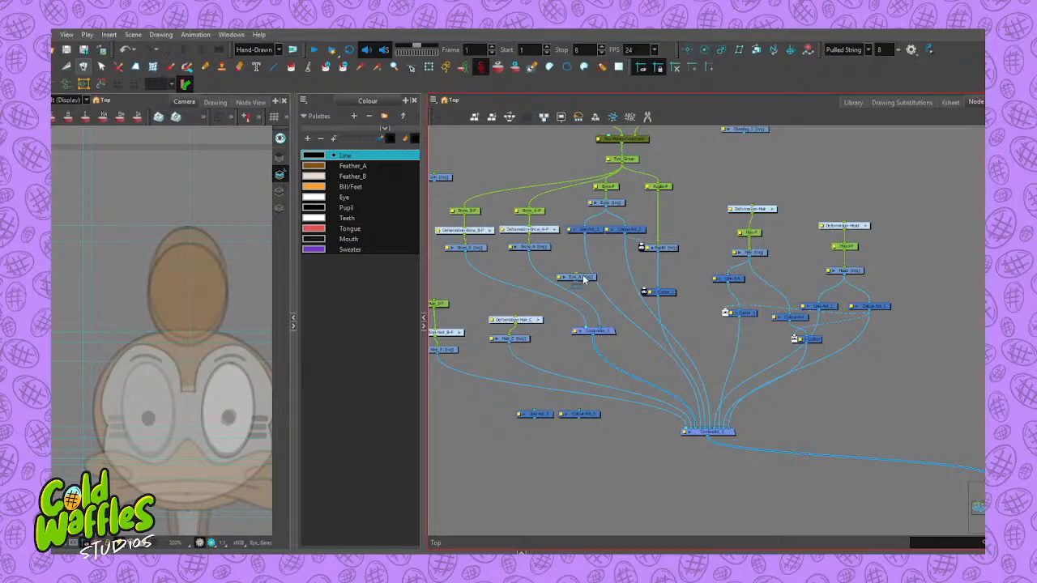
Delete the faulty Eye_A drawing node from the network
{"action": "left_click", "coordinate": [580, 278]}
{"action": "key", "text": "Delete"}
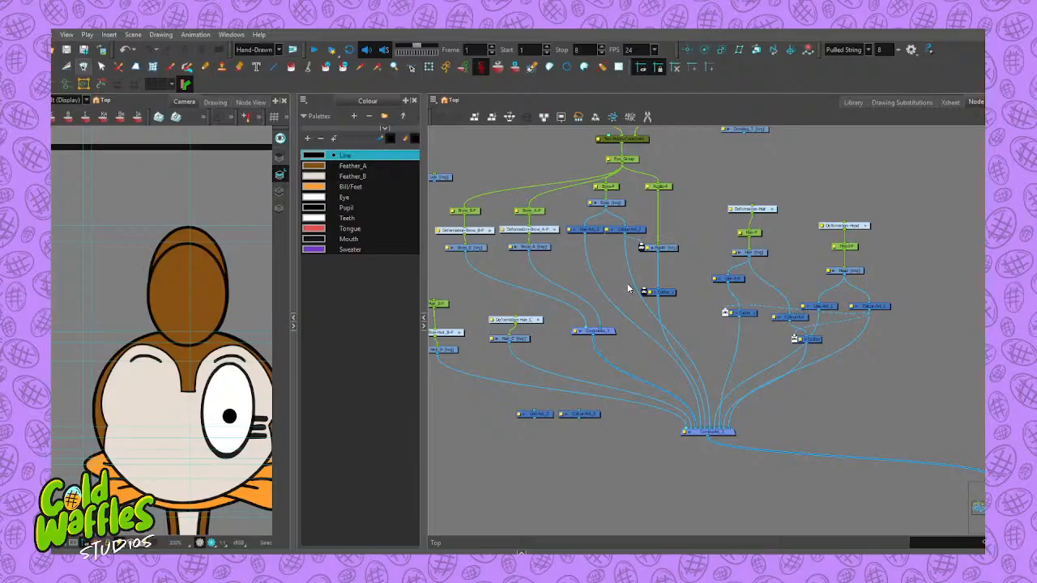
{"action": "key", "text": "ctrl+r"}
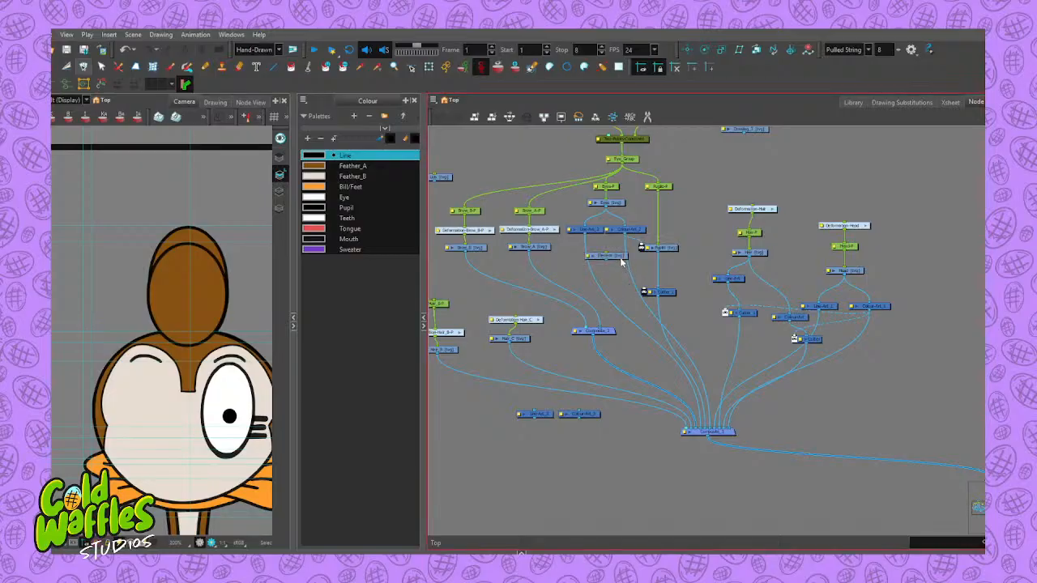
{"action": "left_click", "coordinate": [614, 259]}
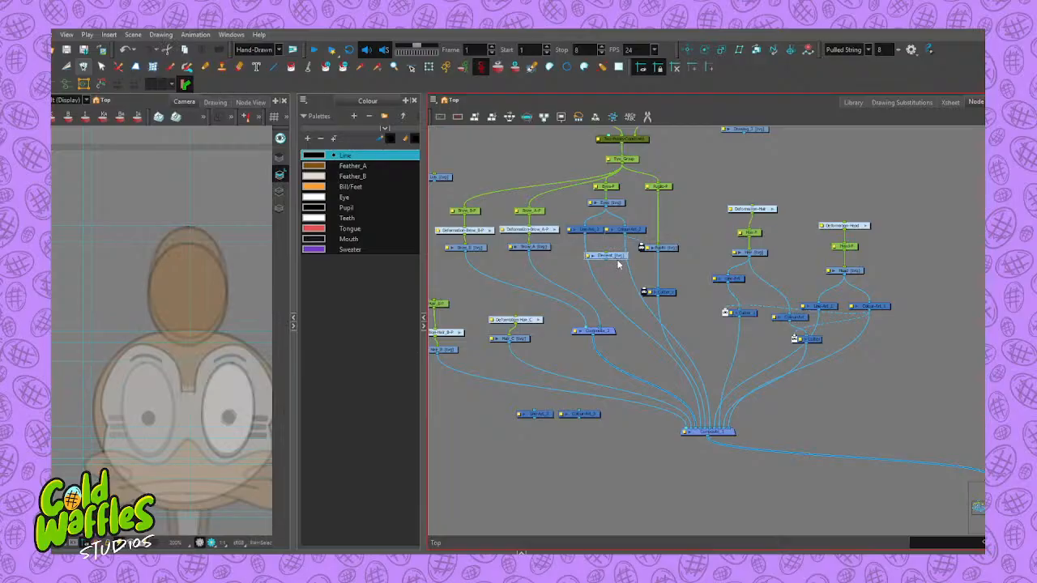
{"action": "double_click", "coordinate": [620, 257]}
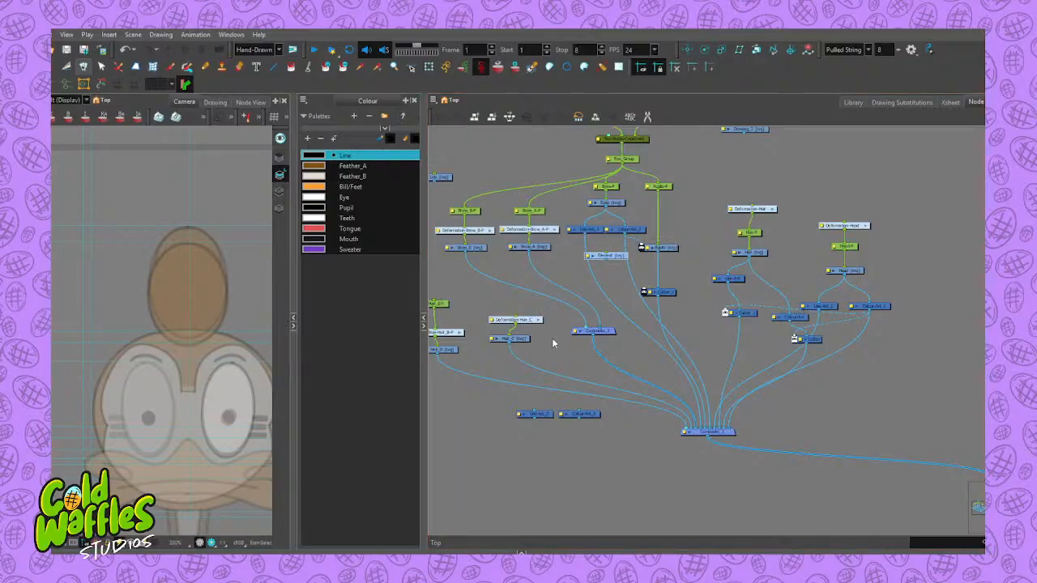
{"action": "left_click", "coordinate": [531, 307]}
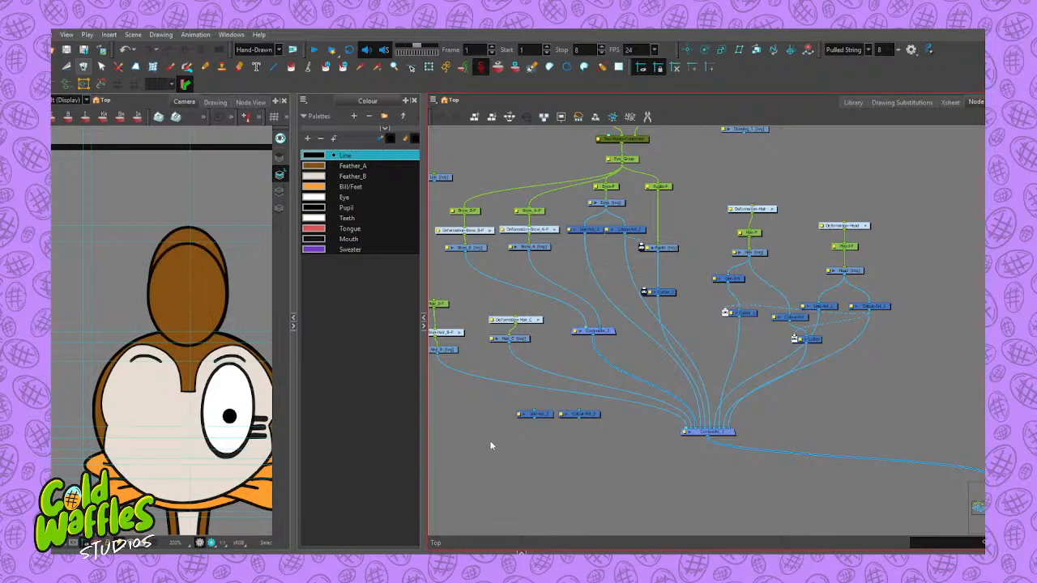
Show the timeline beneath the node network
{"action": "left_click", "coordinate": [521, 554]}
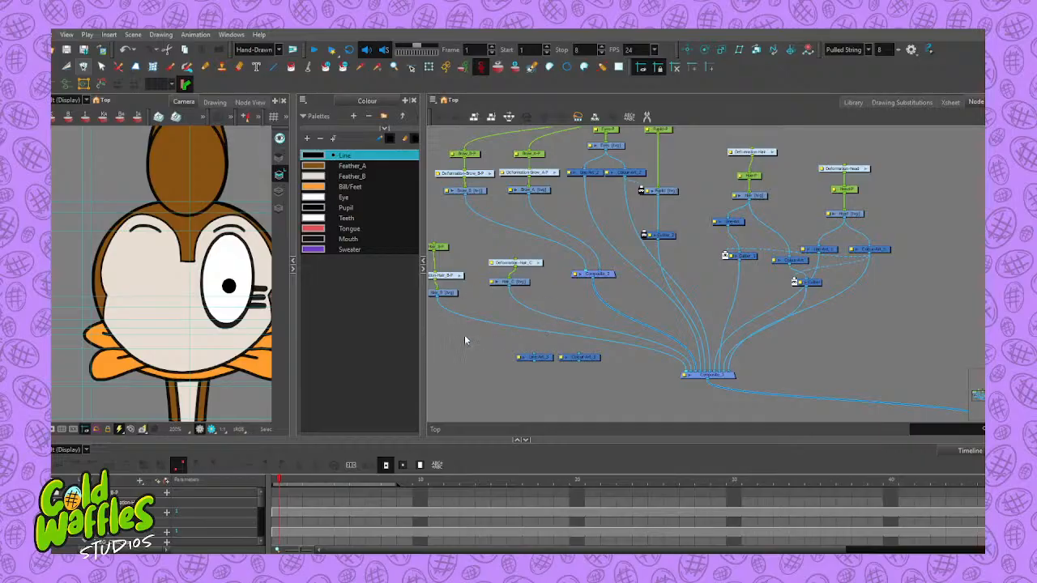
{"action": "left_click", "coordinate": [486, 341]}
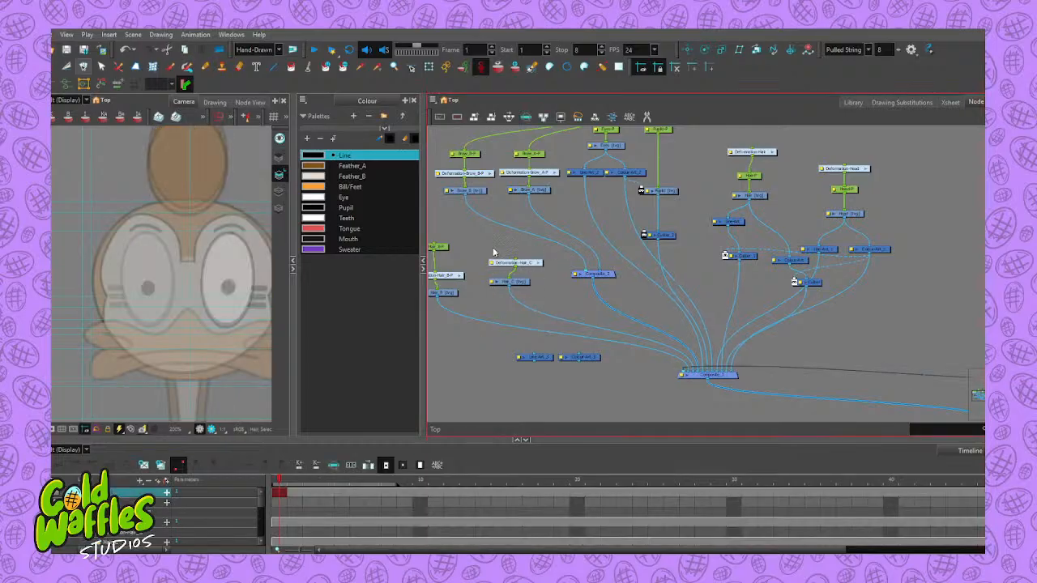
{"action": "scroll", "coordinate": [508, 241], "scroll_direction": "down", "scroll_amount": 2}
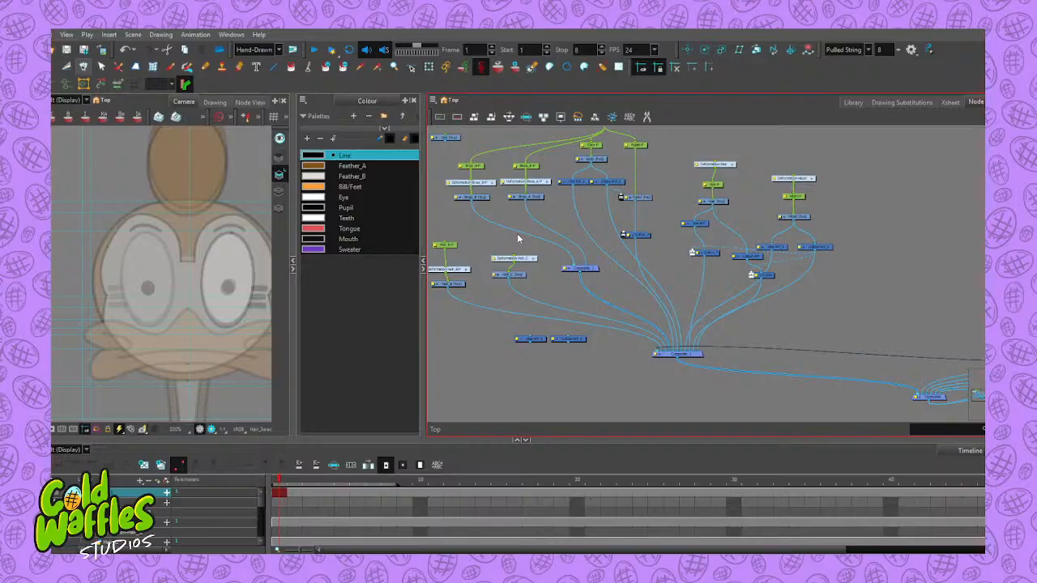
{"action": "scroll", "coordinate": [527, 292], "scroll_direction": "up", "scroll_amount": 2}
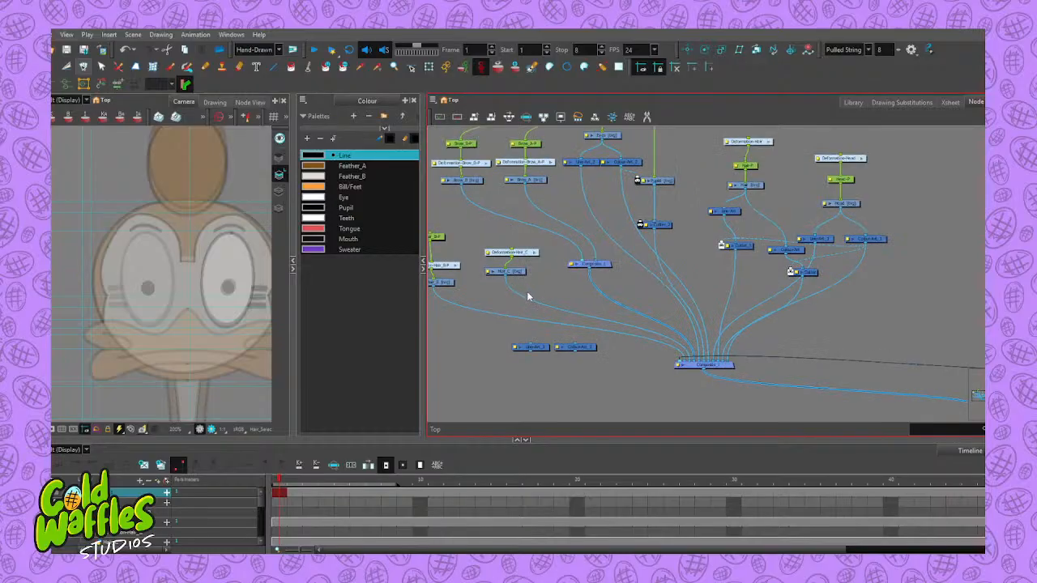
{"action": "left_click_drag", "start_coordinate": [542, 370], "coordinate": [510, 310]}
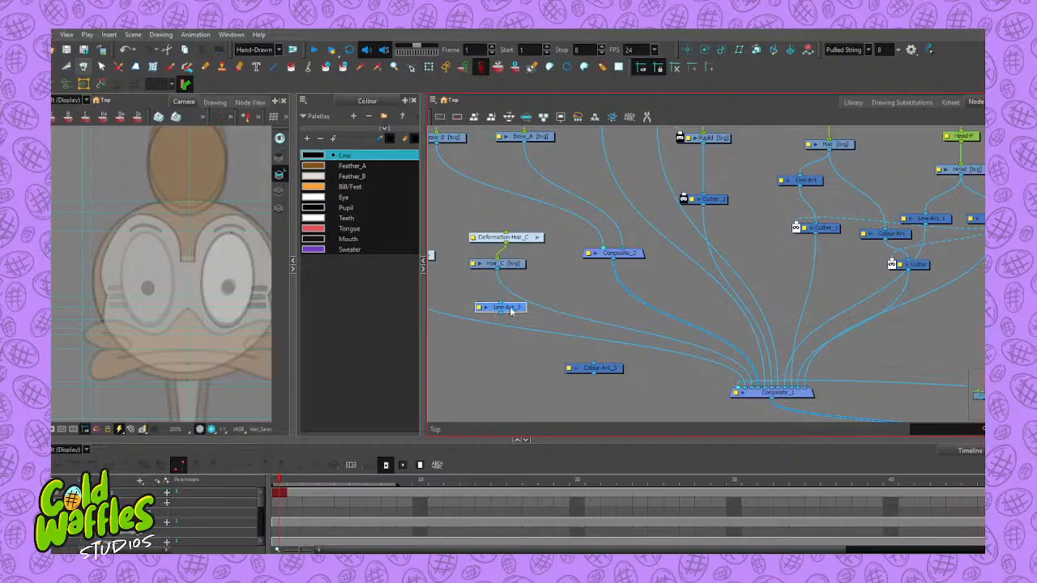
{"action": "left_click_drag", "start_coordinate": [514, 315], "coordinate": [513, 319]}
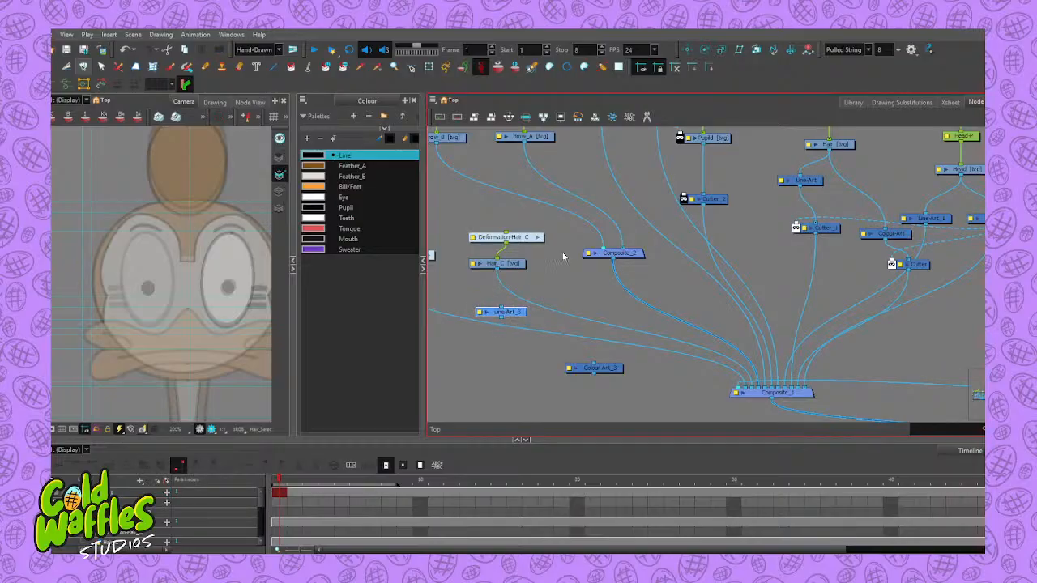
{"action": "left_click_drag", "start_coordinate": [555, 284], "coordinate": [618, 305]}
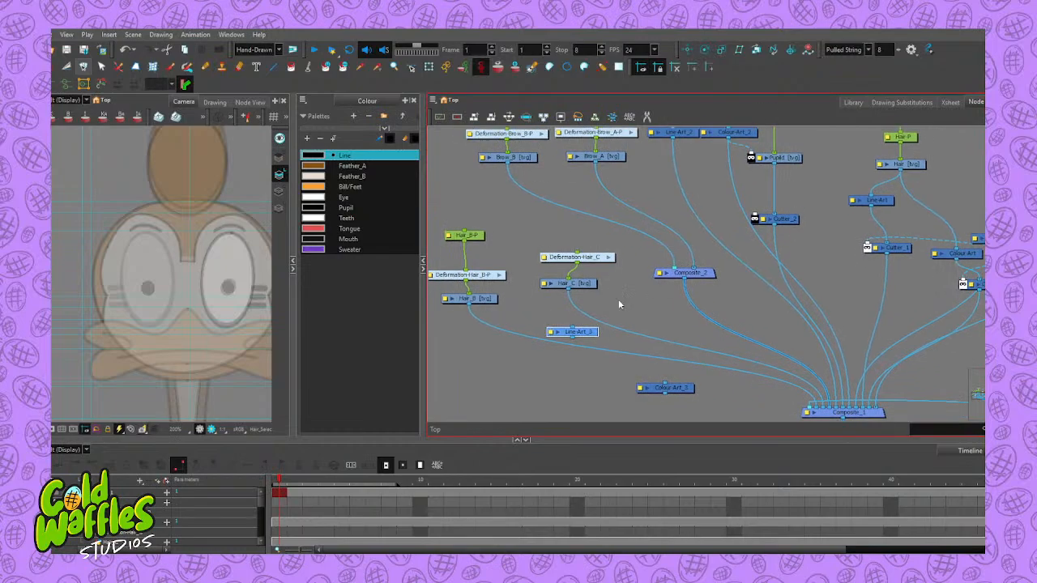
{"action": "left_click_drag", "start_coordinate": [476, 236], "coordinate": [476, 259]}
{"action": "left_click_drag", "start_coordinate": [588, 334], "coordinate": [573, 302]}
{"action": "scroll", "coordinate": [573, 303], "scroll_direction": "down", "scroll_amount": 4}
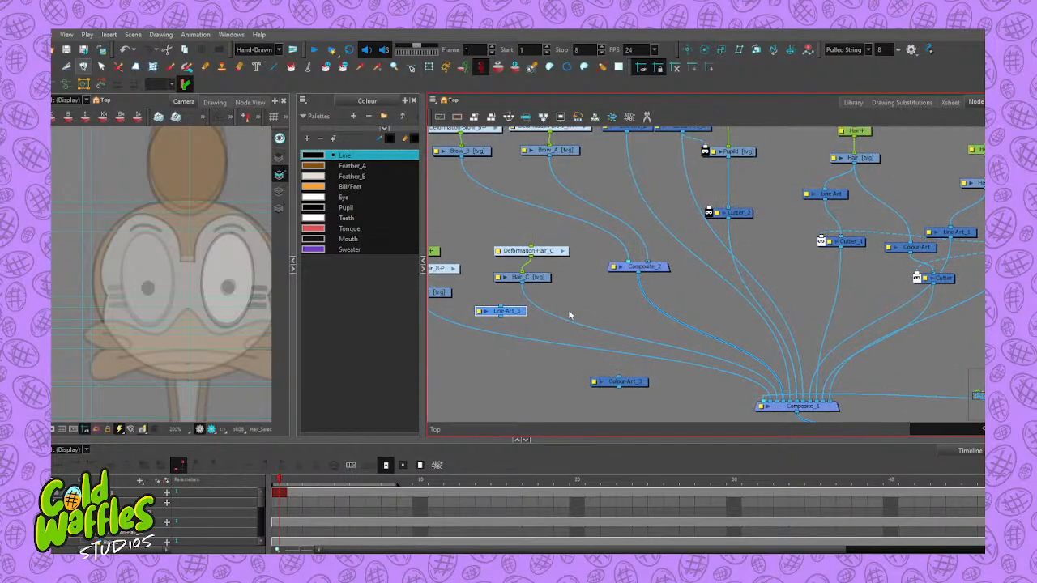
{"action": "scroll", "coordinate": [636, 270], "scroll_direction": "down", "scroll_amount": 1}
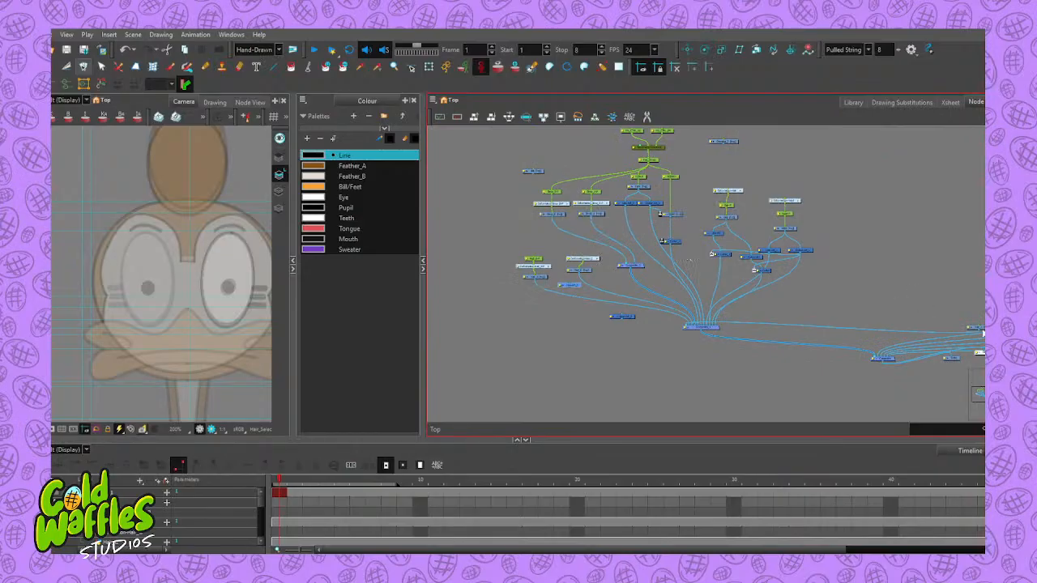
{"action": "left_click_drag", "start_coordinate": [975, 327], "coordinate": [556, 242]}
{"action": "scroll", "coordinate": [587, 246], "scroll_direction": "up", "scroll_amount": 3}
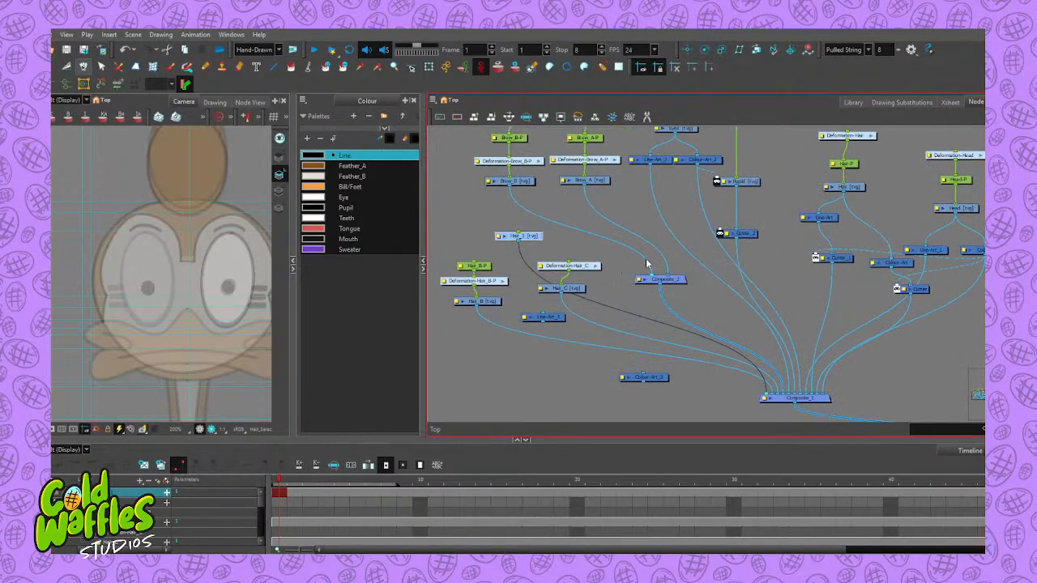
{"action": "left_click_drag", "start_coordinate": [639, 303], "coordinate": [569, 303]}
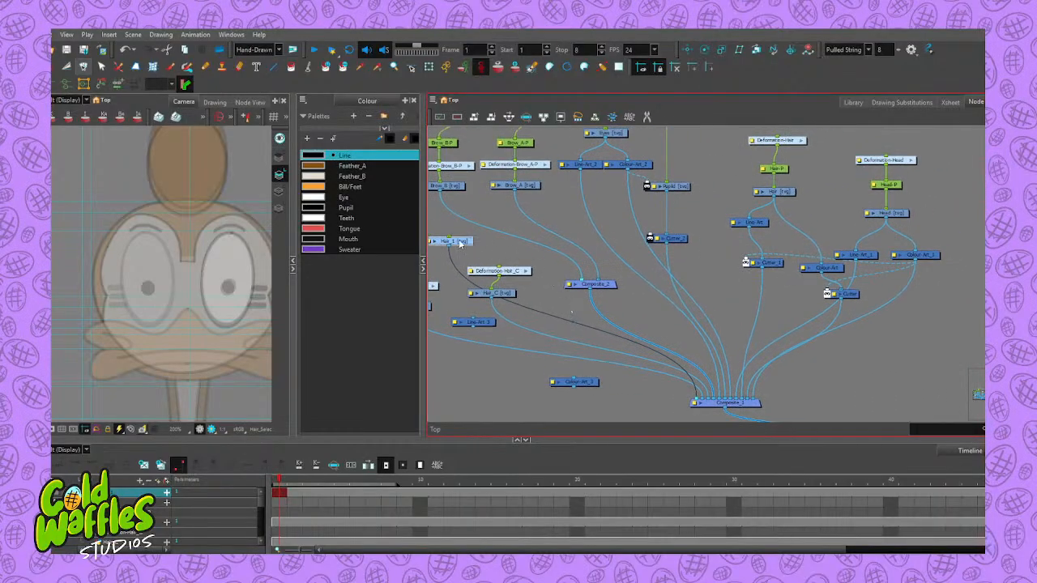
{"action": "left_click_drag", "start_coordinate": [459, 242], "coordinate": [603, 242]}
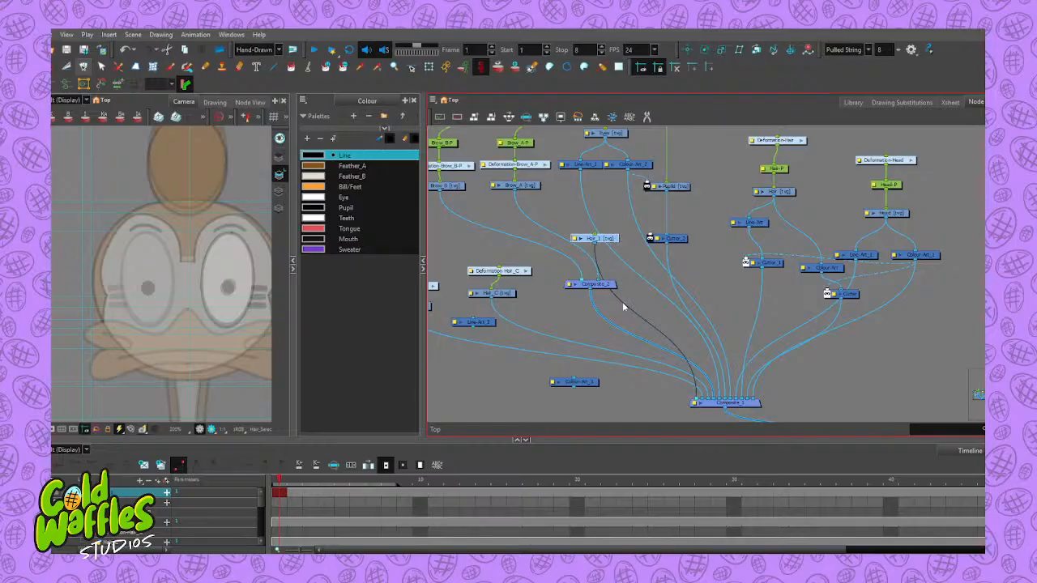
{"action": "key", "text": "ctrl+z"}
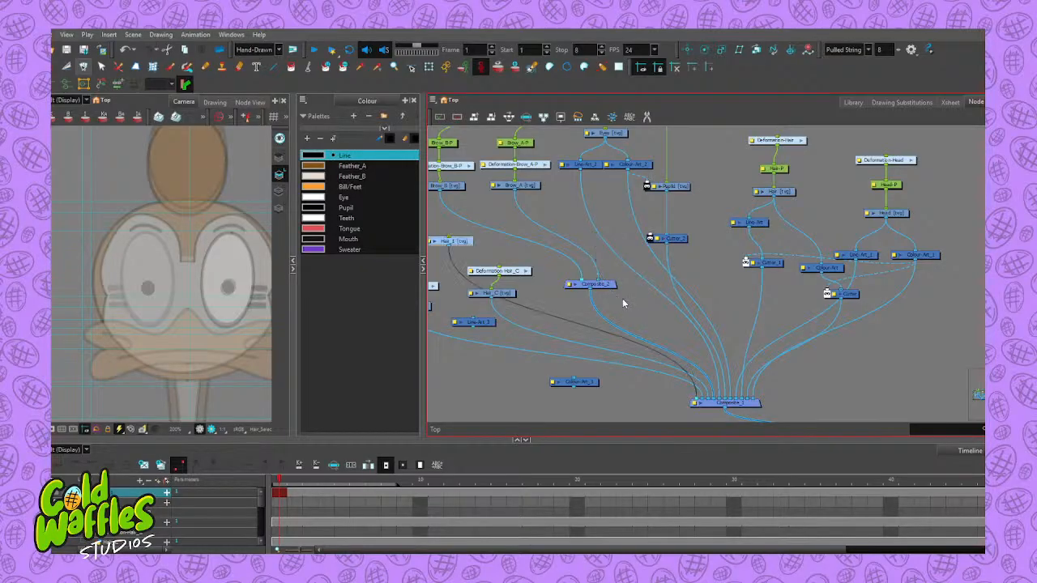
{"action": "key", "text": "ctrl+z"}
{"action": "key", "text": "ctrl+z"}
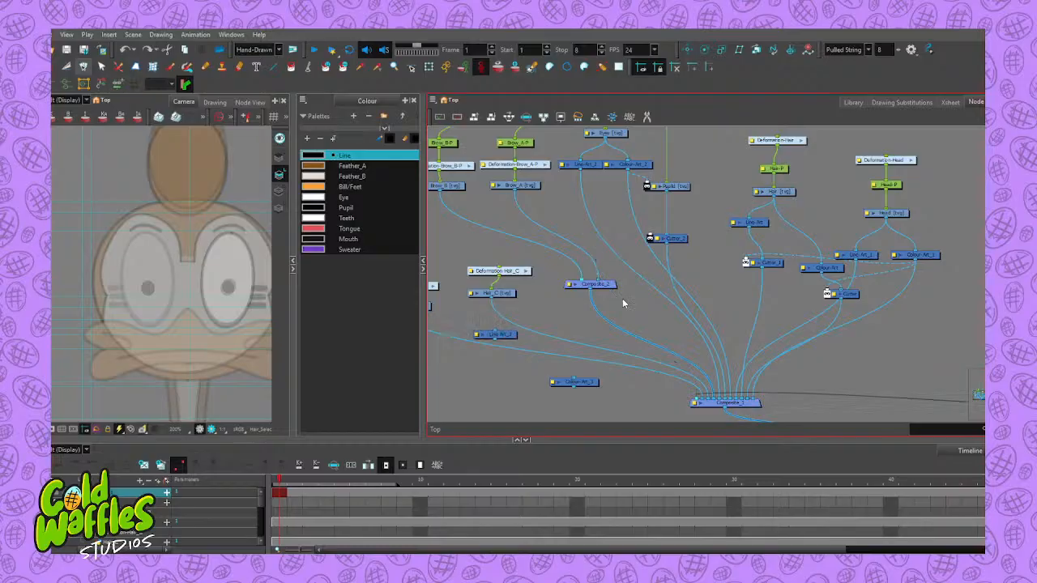
{"action": "key", "text": "ctrl+z"}
{"action": "key", "text": "ctrl+z"}
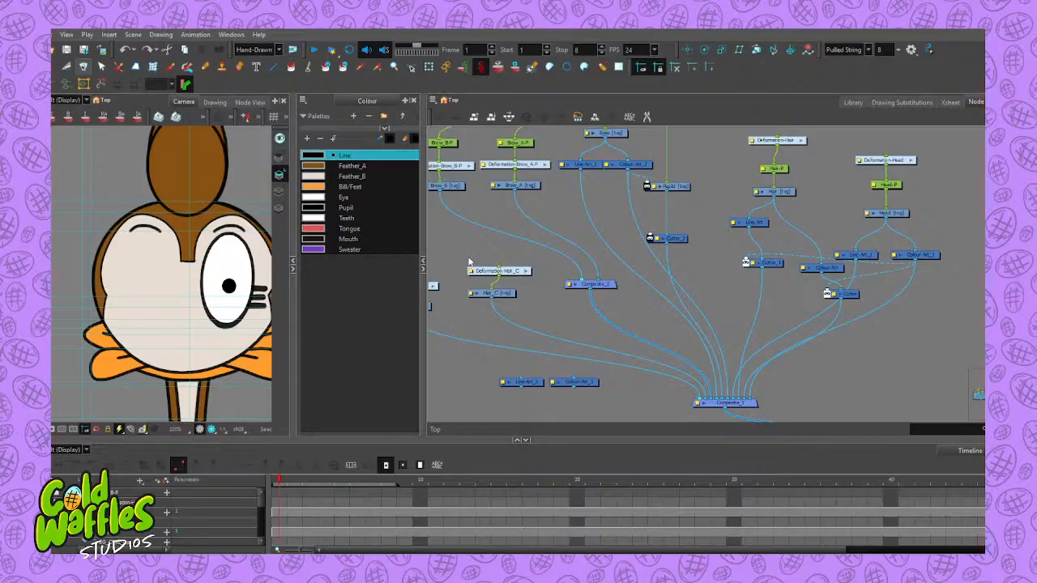
Create a new drawing layer named Eye_A and bring its node over beside Hair_C
{"action": "key", "text": "ctrl+shift+z"}
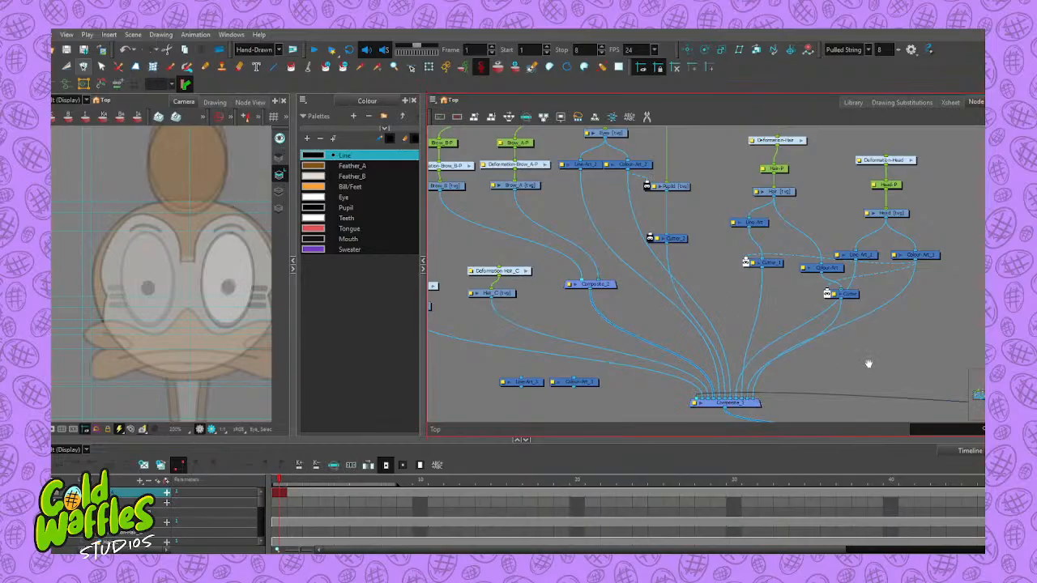
{"action": "left_click_drag", "start_coordinate": [867, 364], "coordinate": [622, 320]}
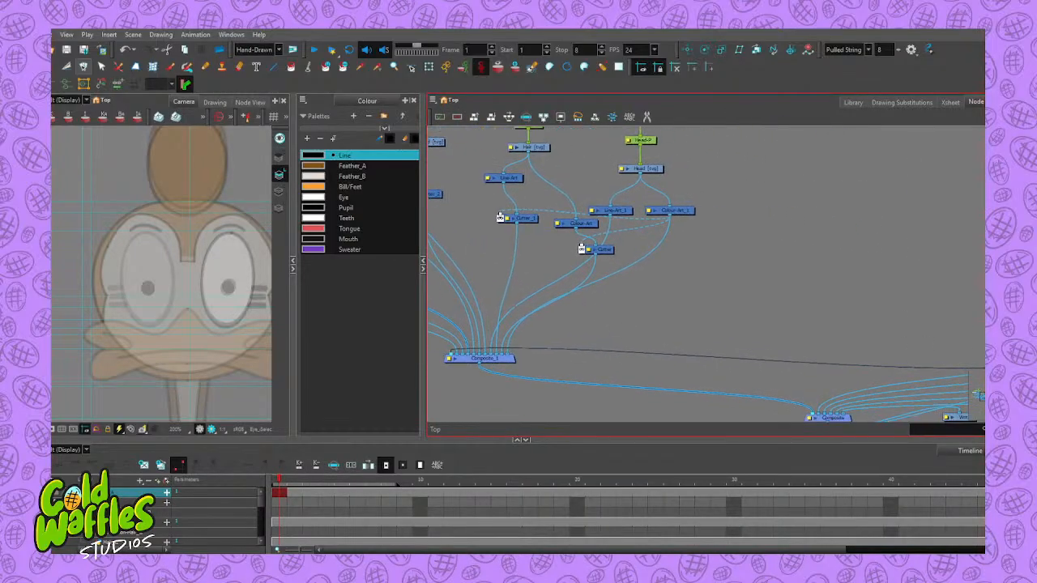
{"action": "left_click_drag", "start_coordinate": [983, 369], "coordinate": [440, 276]}
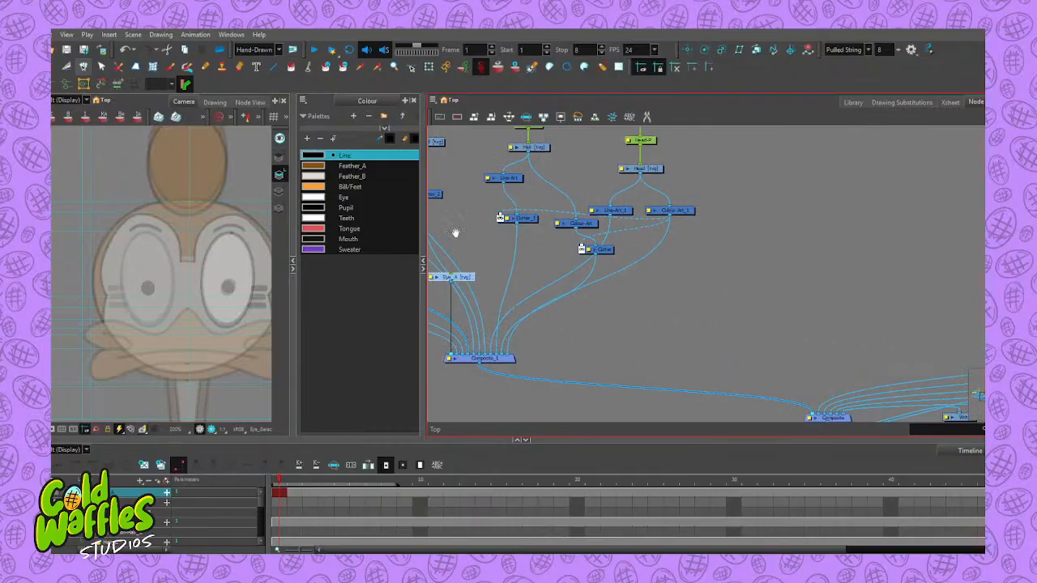
{"action": "left_click_drag", "start_coordinate": [456, 233], "coordinate": [645, 287]}
{"action": "left_click_drag", "start_coordinate": [666, 328], "coordinate": [506, 304]}
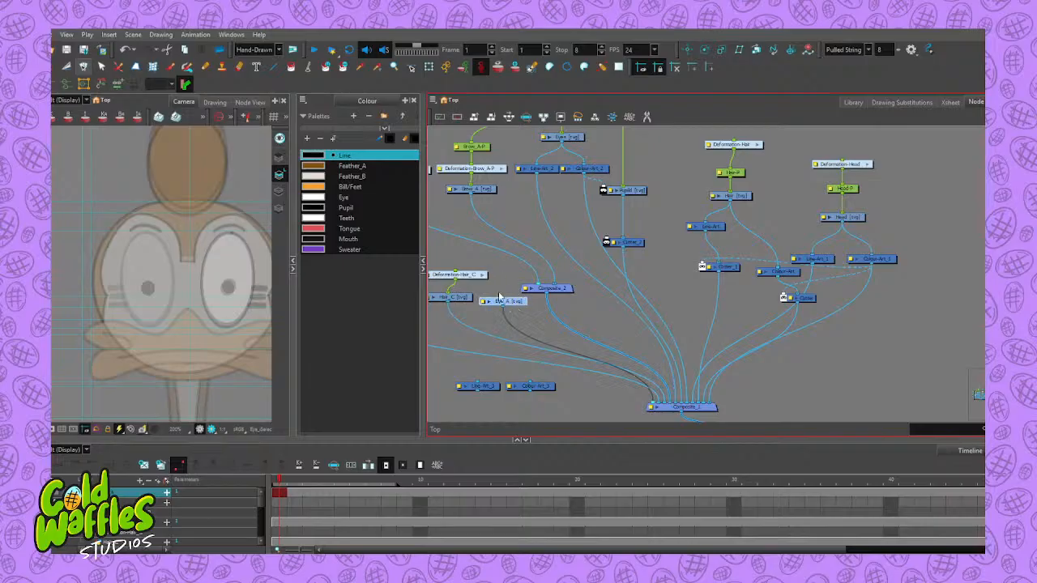
Paste the separated left-hand eye artwork into the new Eye_A drawing
{"action": "left_click", "coordinate": [503, 301]}
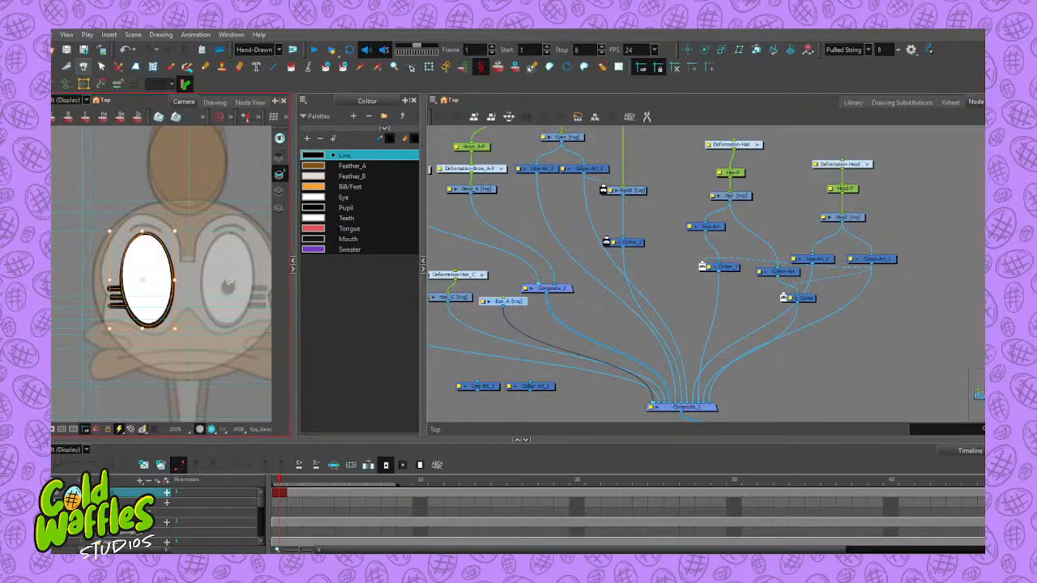
{"action": "left_click", "coordinate": [520, 246]}
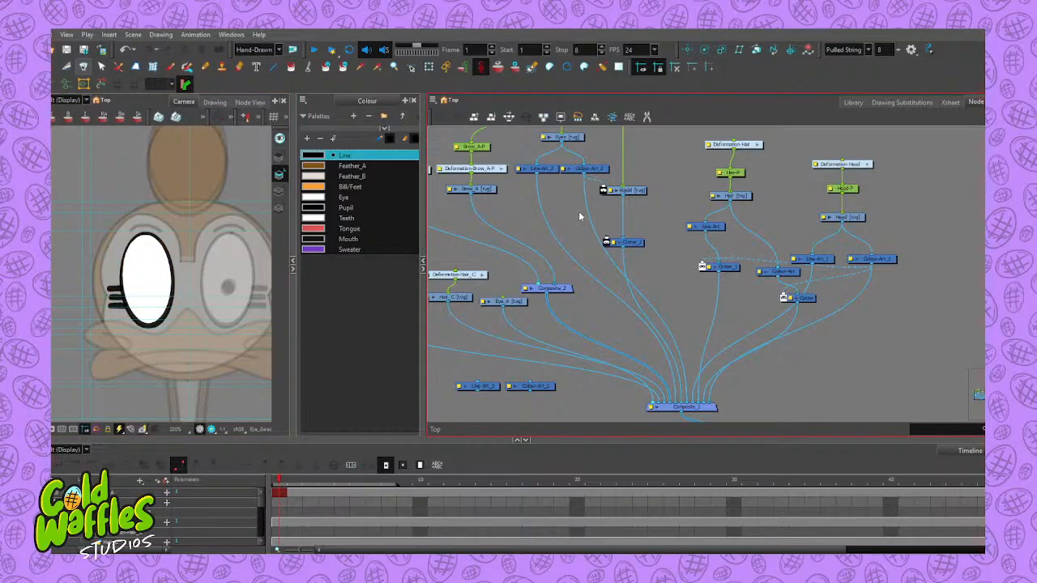
Reroute Eye_A's output from Composite_1 into Composite_2 and place the node beneath Line-Art_2
{"action": "left_click", "coordinate": [563, 293]}
{"action": "left_click_drag", "start_coordinate": [563, 293], "coordinate": [550, 219]}
{"action": "left_click_drag", "start_coordinate": [654, 406], "coordinate": [580, 287]}
{"action": "left_click_drag", "start_coordinate": [574, 247], "coordinate": [557, 262]}
{"action": "left_click_drag", "start_coordinate": [577, 225], "coordinate": [609, 198]}
{"action": "scroll", "coordinate": [580, 222], "scroll_direction": "up", "scroll_amount": 1}
{"action": "left_click_drag", "start_coordinate": [498, 252], "coordinate": [494, 238]}
Shift Colour-Art_2, Line-Art_2 and the Eyes drawing away from Eye_A, and rename the Eyes drawing as Eye_B
{"action": "left_click", "coordinate": [531, 157]}
{"action": "left_click_drag", "start_coordinate": [531, 157], "coordinate": [548, 157]}
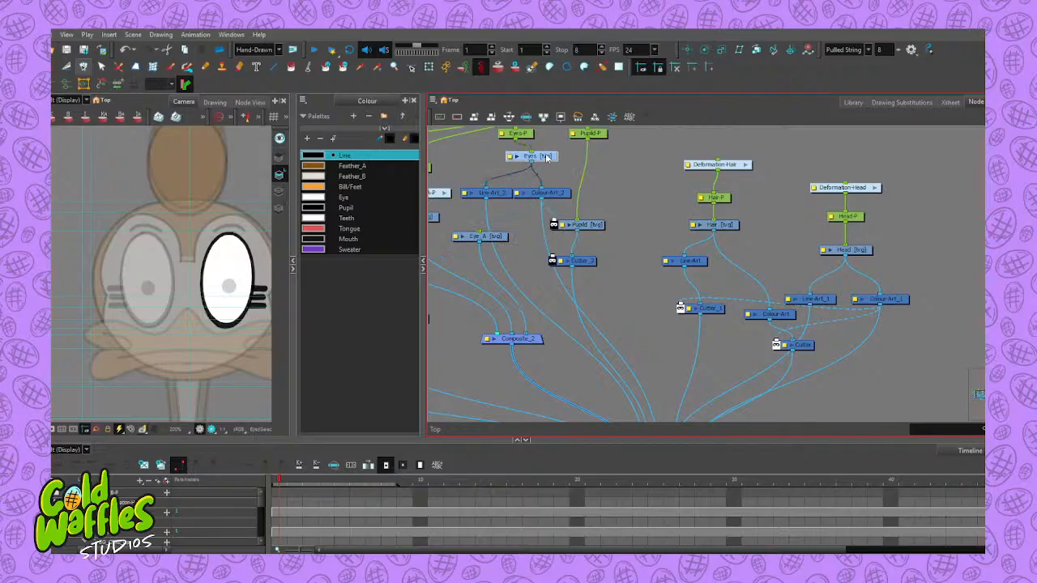
{"action": "left_click_drag", "start_coordinate": [561, 194], "coordinate": [640, 193]}
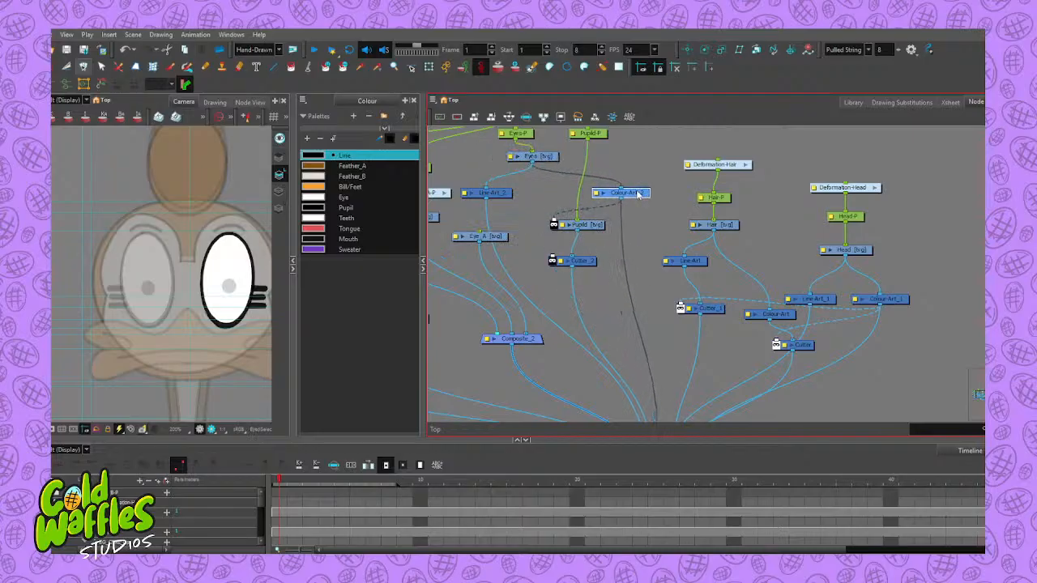
{"action": "left_click_drag", "start_coordinate": [499, 193], "coordinate": [556, 195]}
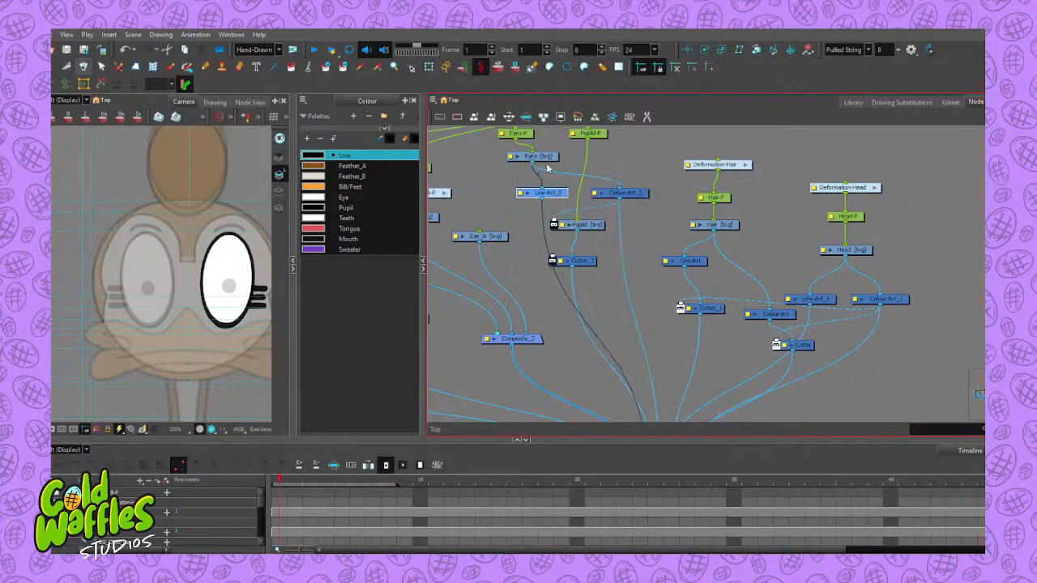
{"action": "left_click_drag", "start_coordinate": [541, 156], "coordinate": [554, 167]}
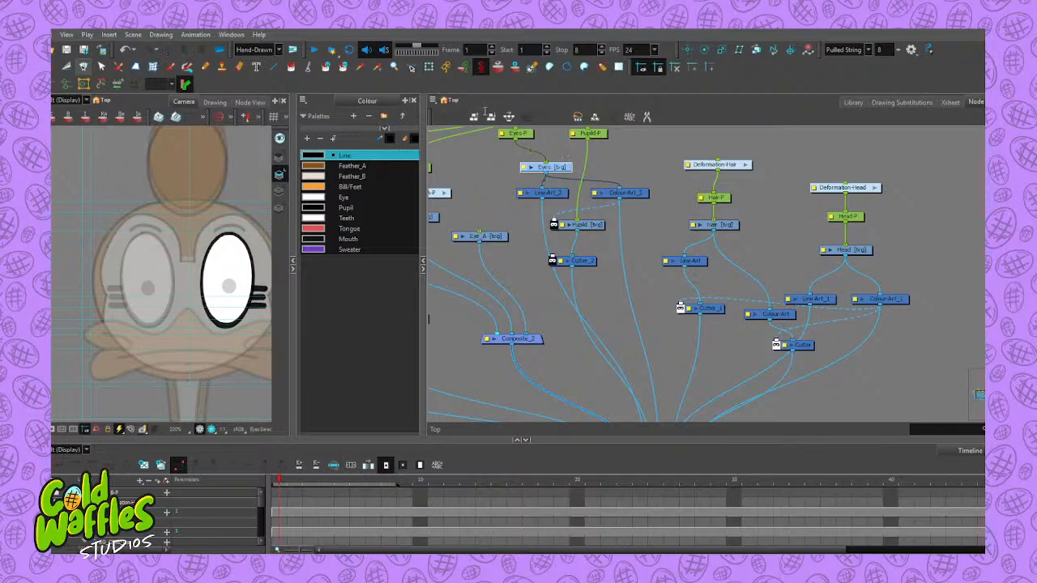
{"action": "key", "text": "Return"}
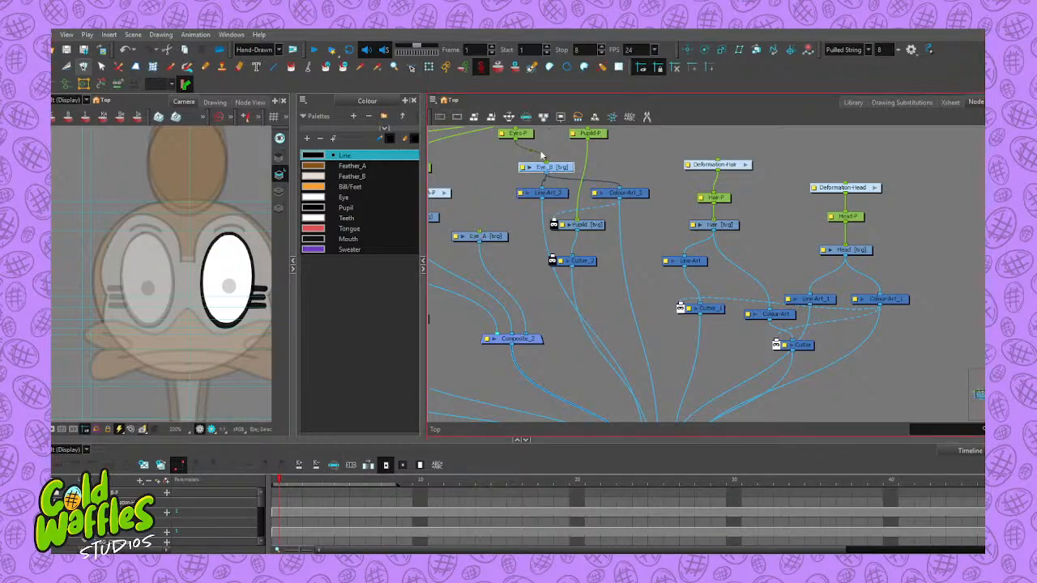
Connect Eye_A to the Eyes-P peg and tidy the positions of Eye_A, Line-Art_2 and Colour-Art_2 around Eye_B
{"action": "left_click_drag", "start_coordinate": [483, 232], "coordinate": [516, 139]}
{"action": "left_click_drag", "start_coordinate": [498, 239], "coordinate": [497, 203]}
{"action": "left_click_drag", "start_coordinate": [567, 169], "coordinate": [561, 201]}
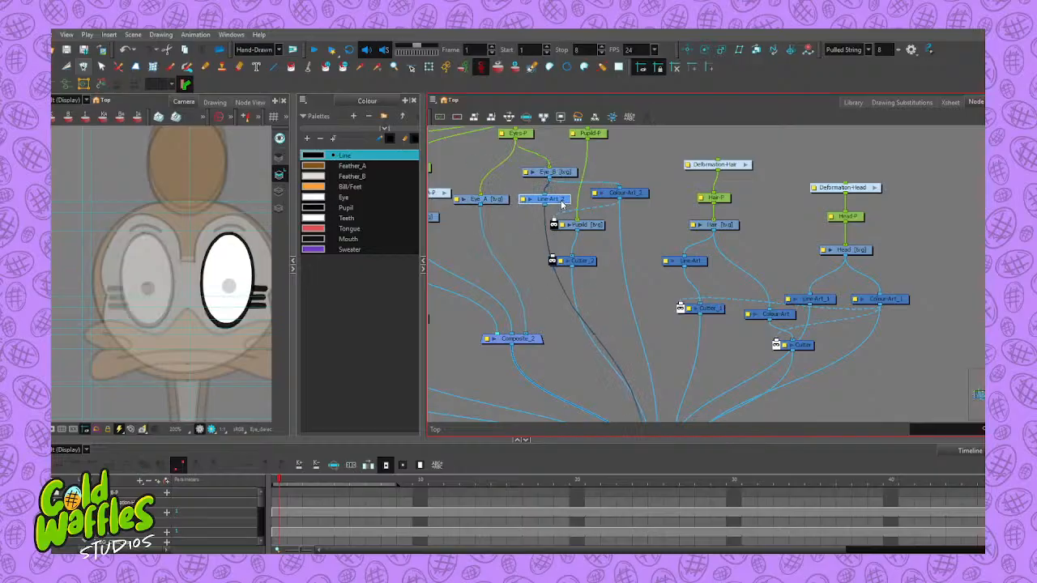
{"action": "left_click_drag", "start_coordinate": [632, 195], "coordinate": [640, 219]}
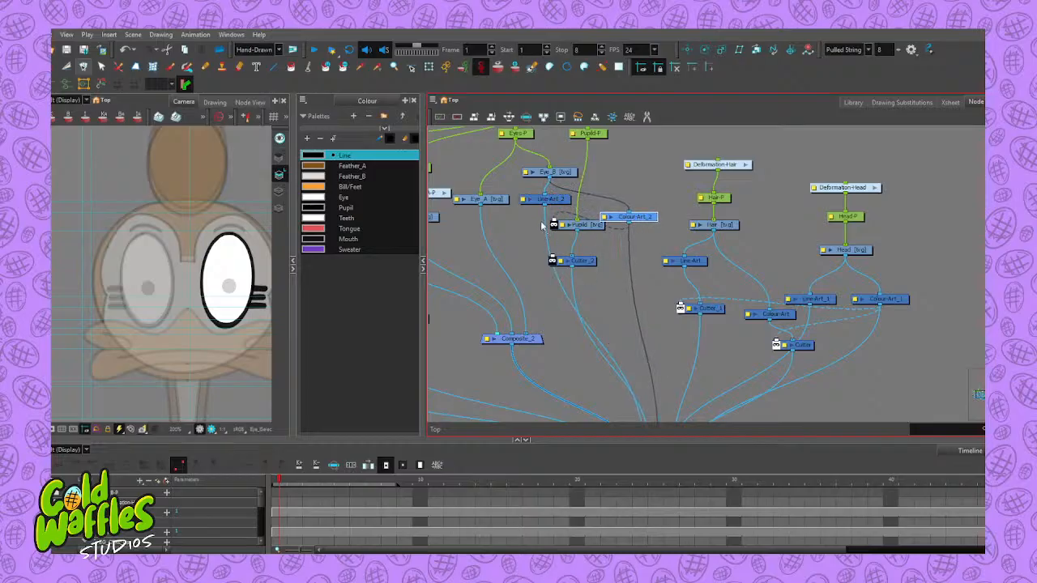
{"action": "left_click", "coordinate": [510, 240]}
Add a line-art node and a colour-art node beneath Eye_A and connect both into Composite_2
{"action": "scroll", "coordinate": [510, 313], "scroll_direction": "down", "scroll_amount": 5}
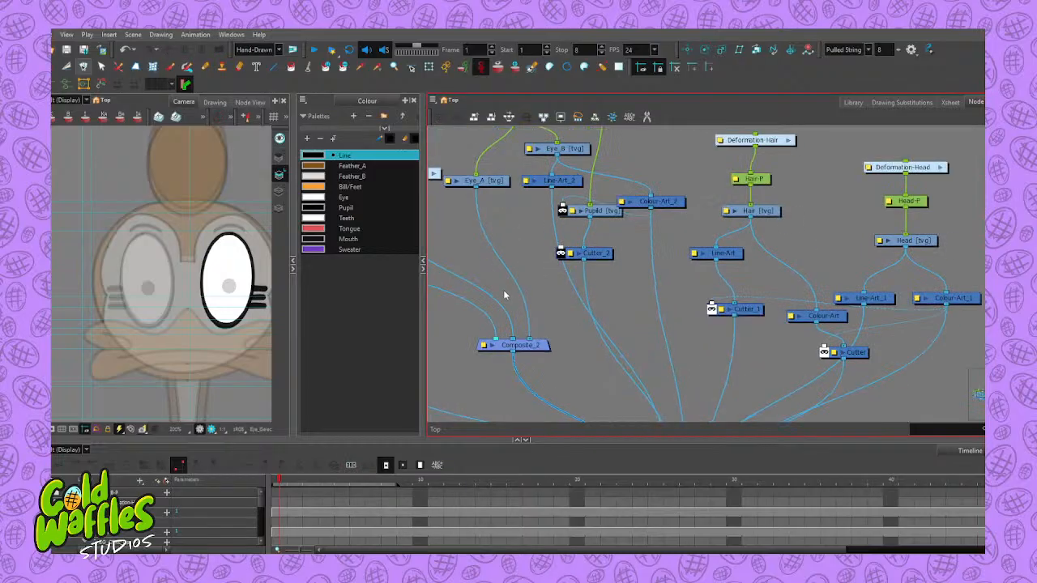
{"action": "left_click_drag", "start_coordinate": [499, 363], "coordinate": [514, 230]}
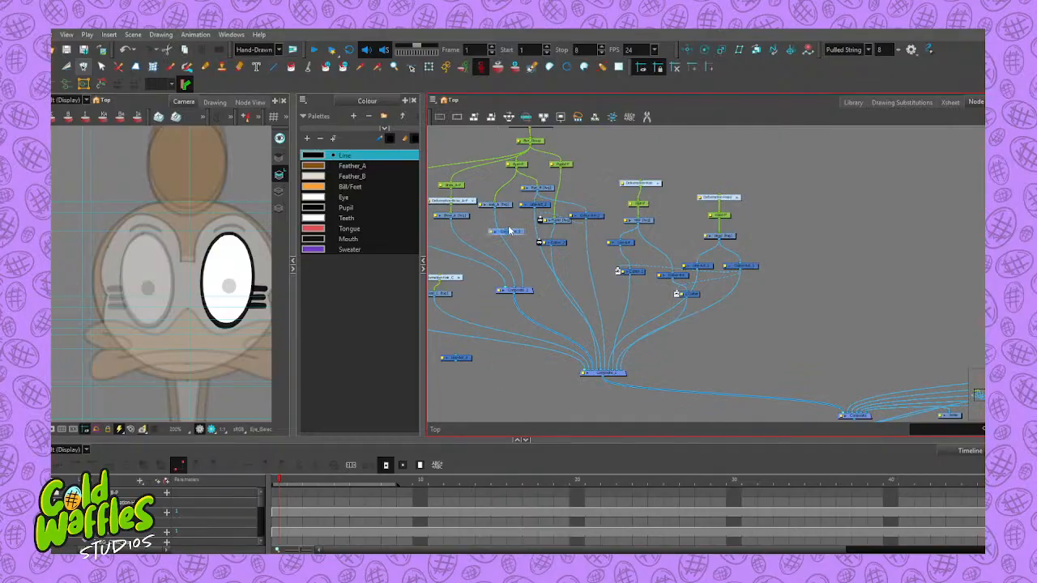
{"action": "left_click_drag", "start_coordinate": [466, 363], "coordinate": [543, 322]}
{"action": "scroll", "coordinate": [506, 231], "scroll_direction": "up", "scroll_amount": 2}
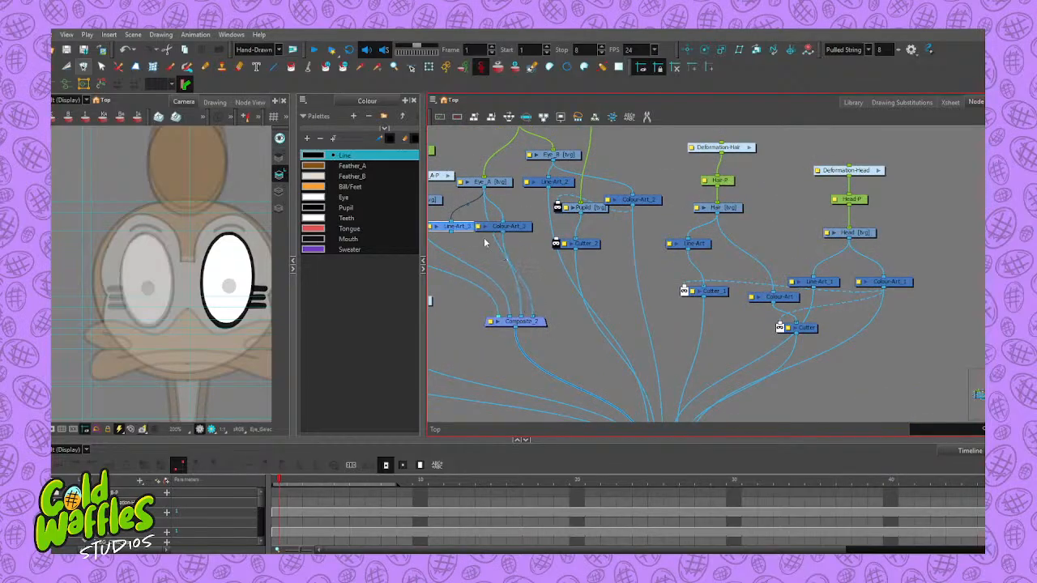
{"action": "left_click_drag", "start_coordinate": [451, 237], "coordinate": [555, 303]}
{"action": "scroll", "coordinate": [555, 289], "scroll_direction": "down", "scroll_amount": 2}
{"action": "left_click", "coordinate": [556, 302]}
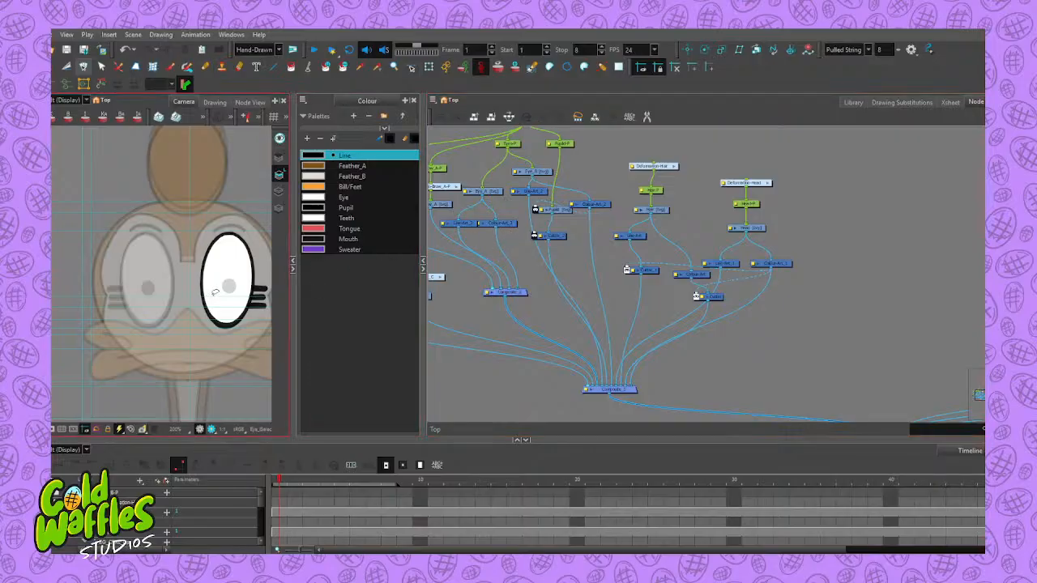
Turn off the light table, realign Eye_A's line-art and colour-art nodes, and shift Cutter_2 slightly away from them
{"action": "key", "text": "shift+l"}
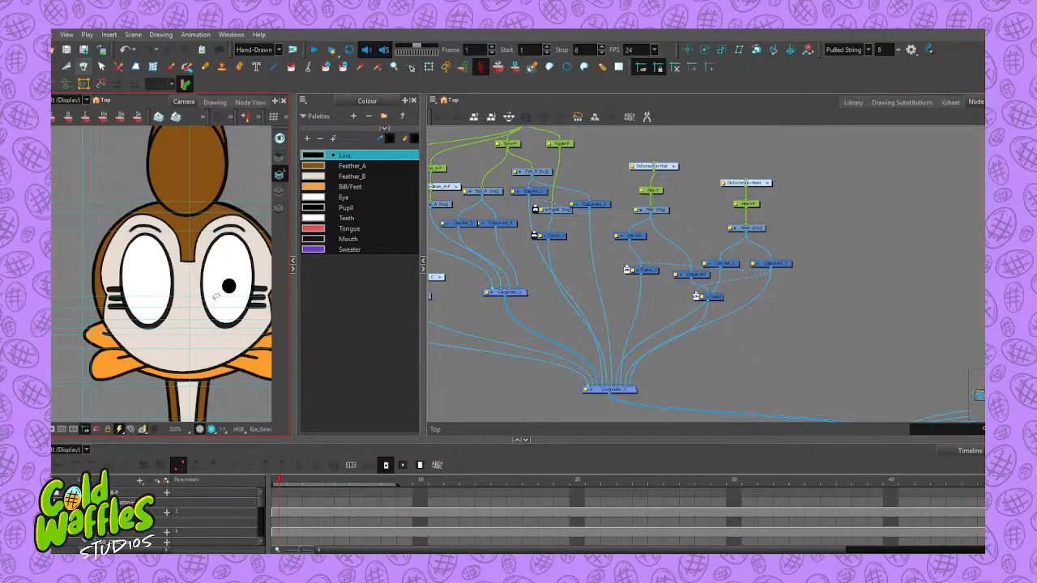
{"action": "scroll", "coordinate": [579, 237], "scroll_direction": "up", "scroll_amount": 1}
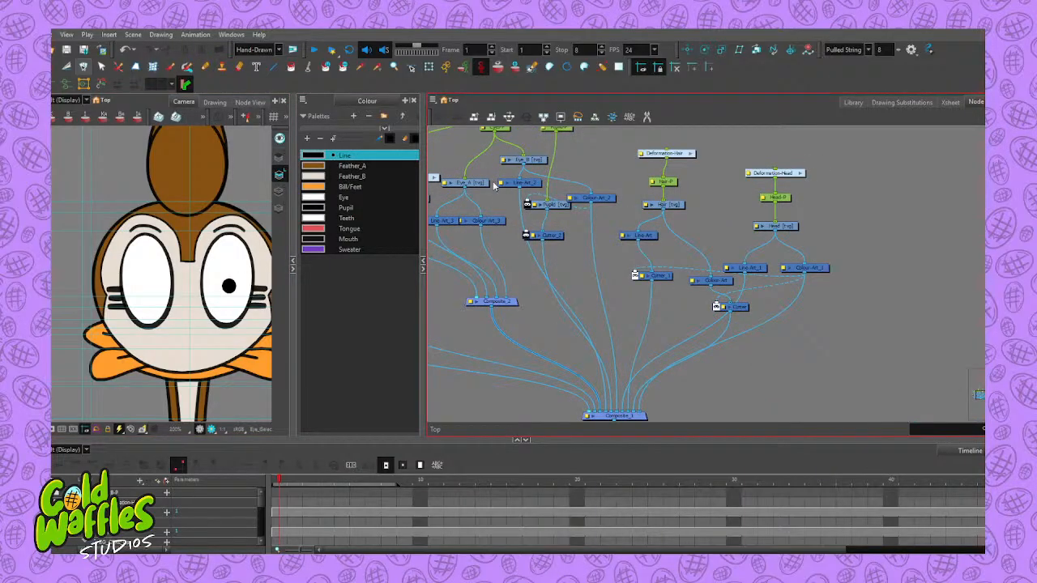
{"action": "left_click_drag", "start_coordinate": [492, 223], "coordinate": [464, 221]}
{"action": "left_click_drag", "start_coordinate": [554, 236], "coordinate": [570, 236]}
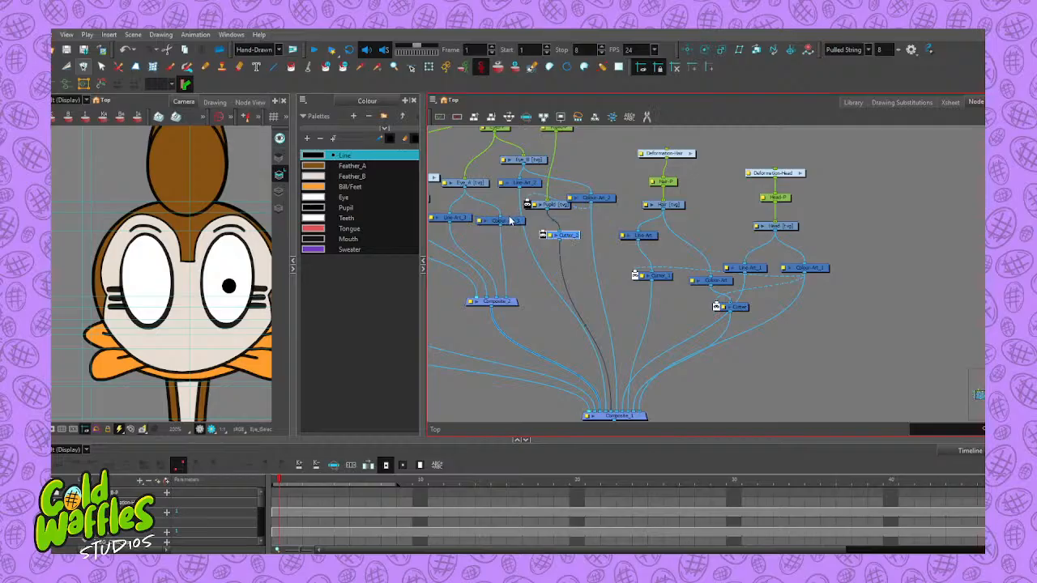
Connect Eye_A's colour-art node to Cutter_2's matte input, reroute Cutter_2's output into Composite_2, and toggle the light table
{"action": "left_click_drag", "start_coordinate": [501, 230], "coordinate": [543, 235]}
{"action": "left_click_drag", "start_coordinate": [613, 415], "coordinate": [502, 294]}
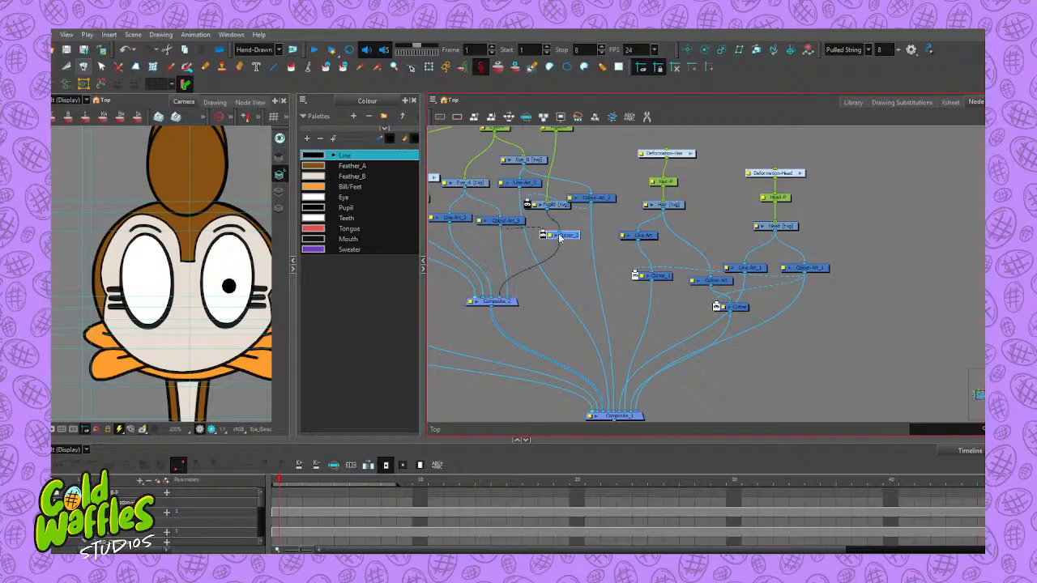
{"action": "key", "text": "shift+l"}
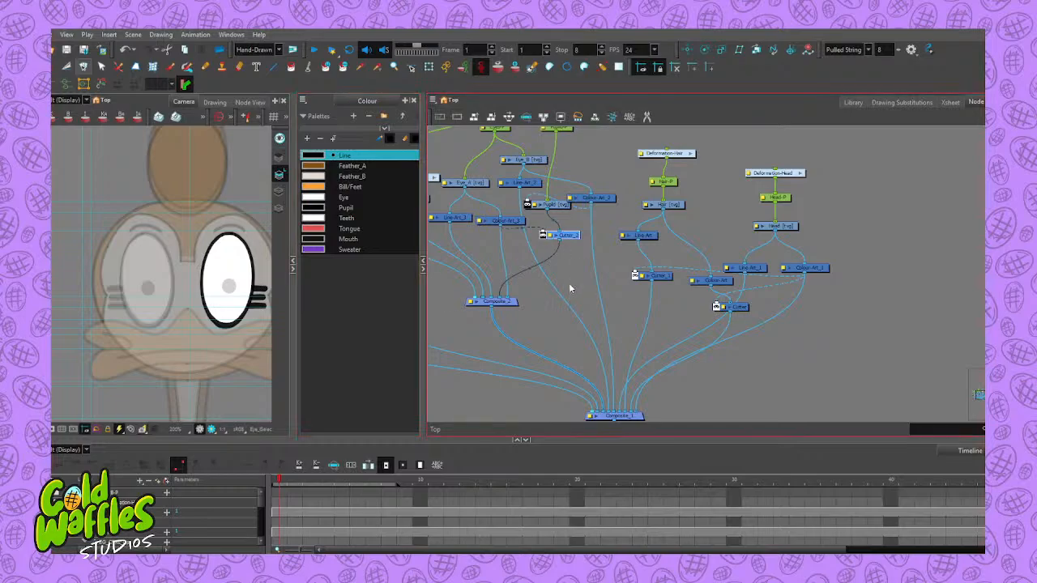
Reposition Colour-Art_2, the Pupil drawing and Cutter_2 to space out the pupil's node branch
{"action": "left_click_drag", "start_coordinate": [555, 316], "coordinate": [672, 340]}
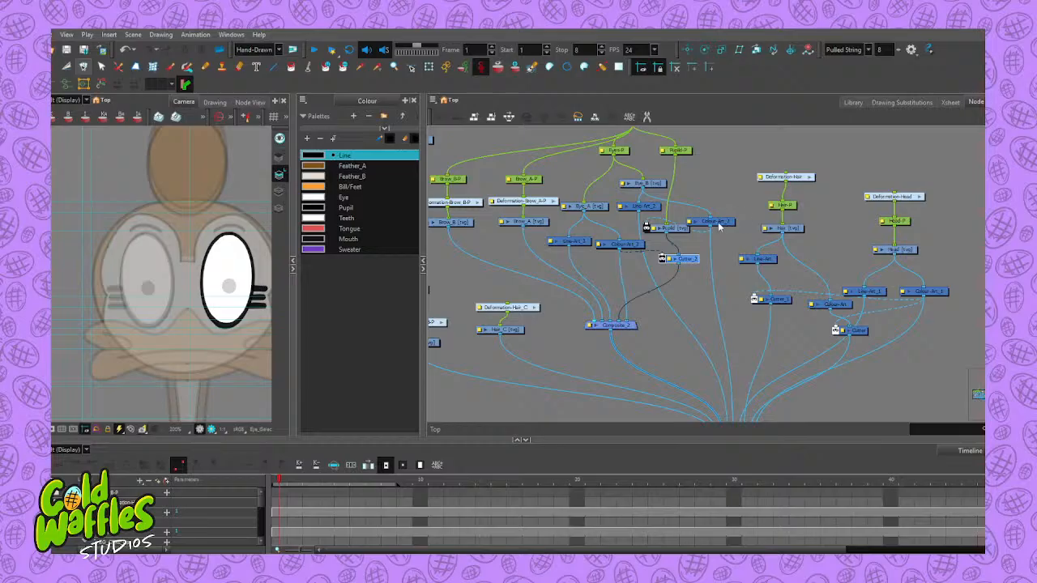
{"action": "left_click_drag", "start_coordinate": [718, 226], "coordinate": [688, 280]}
{"action": "left_click", "coordinate": [674, 232]}
{"action": "left_click_drag", "start_coordinate": [676, 233], "coordinate": [727, 228]}
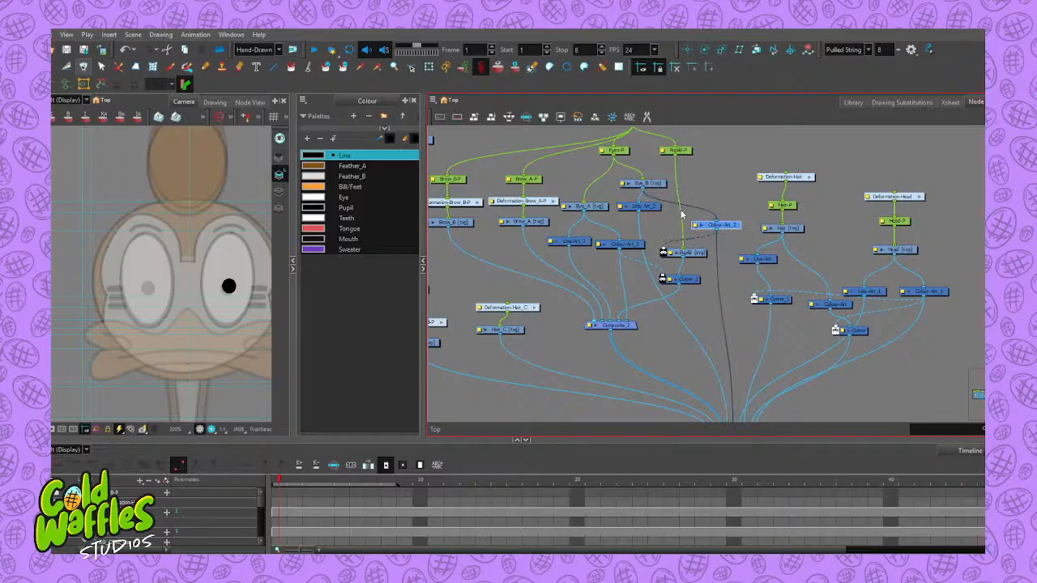
{"action": "scroll", "coordinate": [652, 330], "scroll_direction": "down", "scroll_amount": 1}
{"action": "mouse_move", "coordinate": [651, 330]}
{"action": "left_mouse_down"}
{"action": "mouse_move", "coordinate": [638, 291]}
{"action": "mouse_move", "coordinate": [648, 330]}
{"action": "left_mouse_up"}
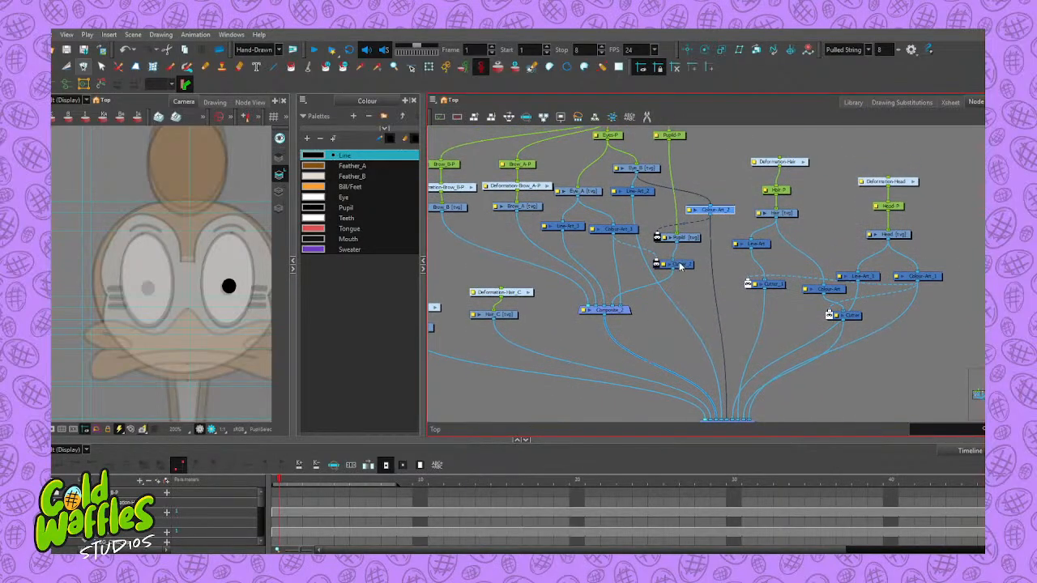
{"action": "left_click_drag", "start_coordinate": [680, 265], "coordinate": [672, 256]}
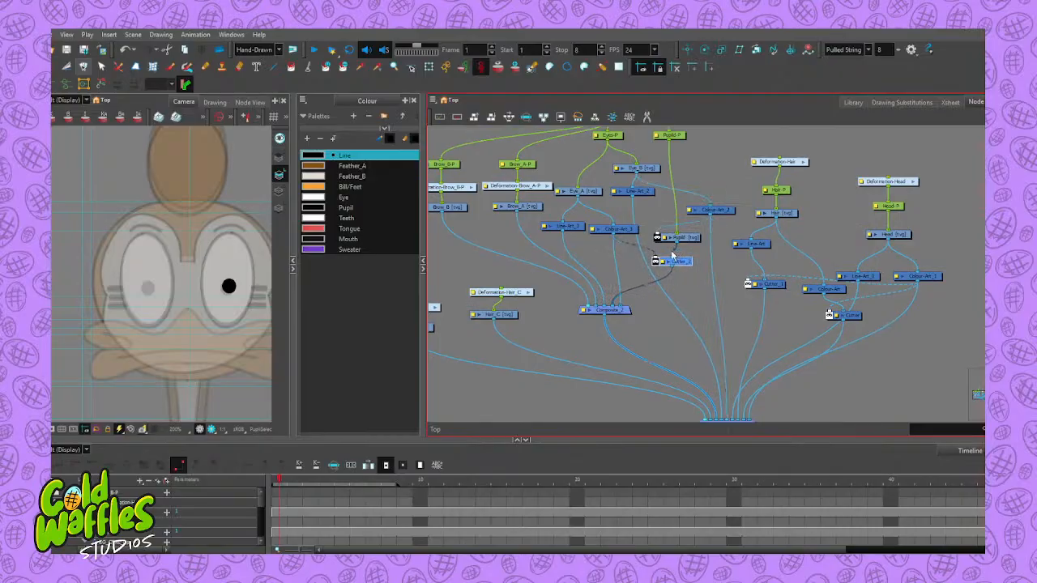
Examine Eye_A's artwork on its colour art and line art layers, along with its colour-art node
{"action": "left_click", "coordinate": [618, 230]}
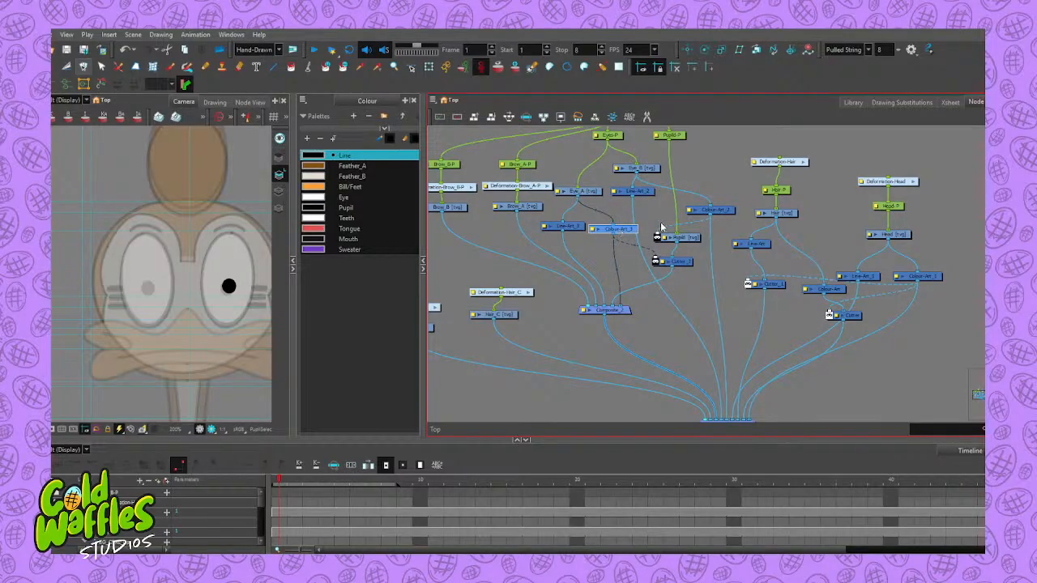
{"action": "left_click", "coordinate": [594, 193]}
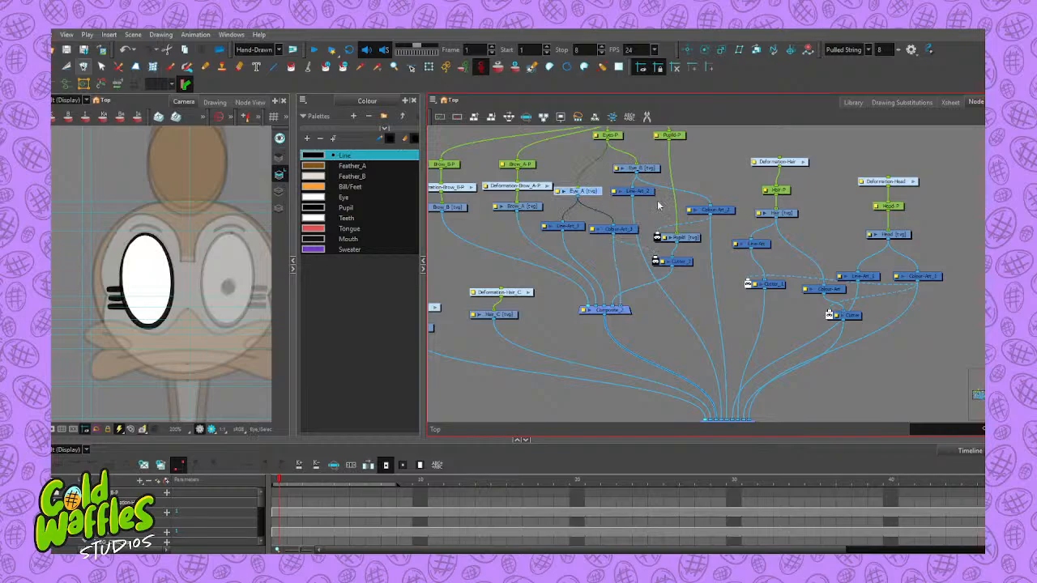
{"action": "left_click", "coordinate": [622, 230]}
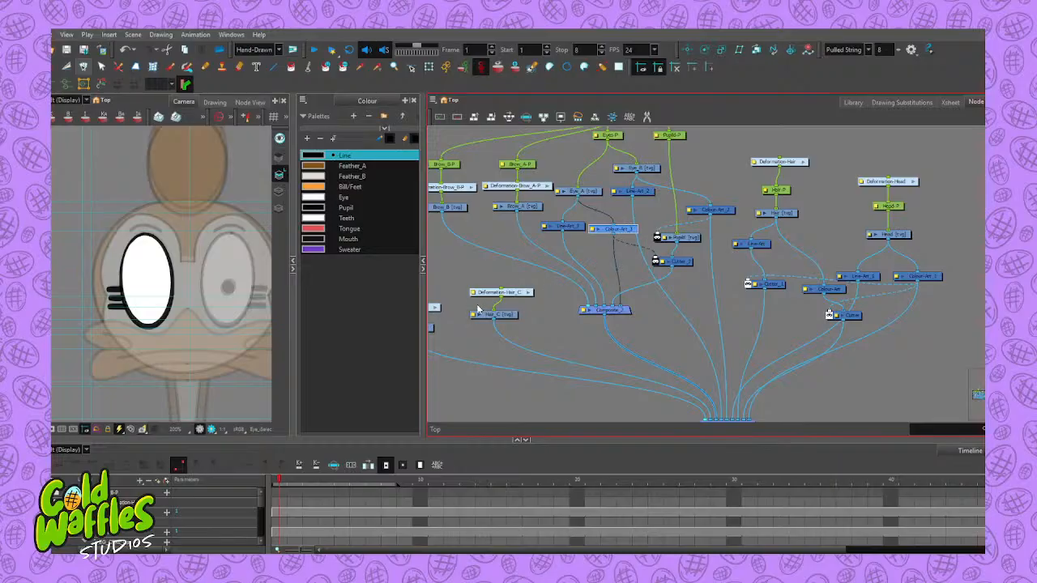
{"action": "left_click", "coordinate": [278, 193]}
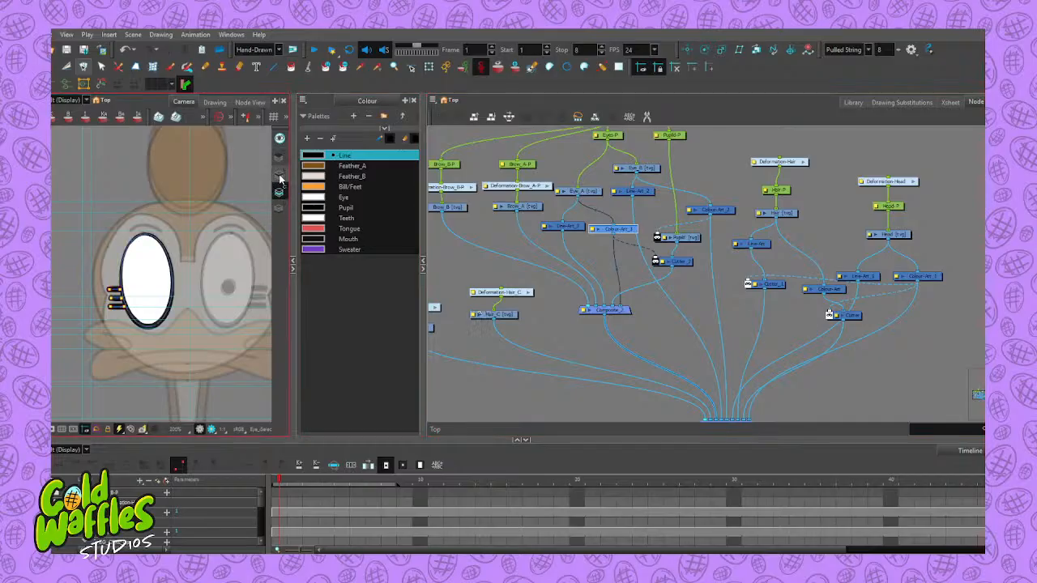
{"action": "left_click", "coordinate": [278, 176]}
{"action": "left_click", "coordinate": [279, 192]}
{"action": "left_click", "coordinate": [280, 176]}
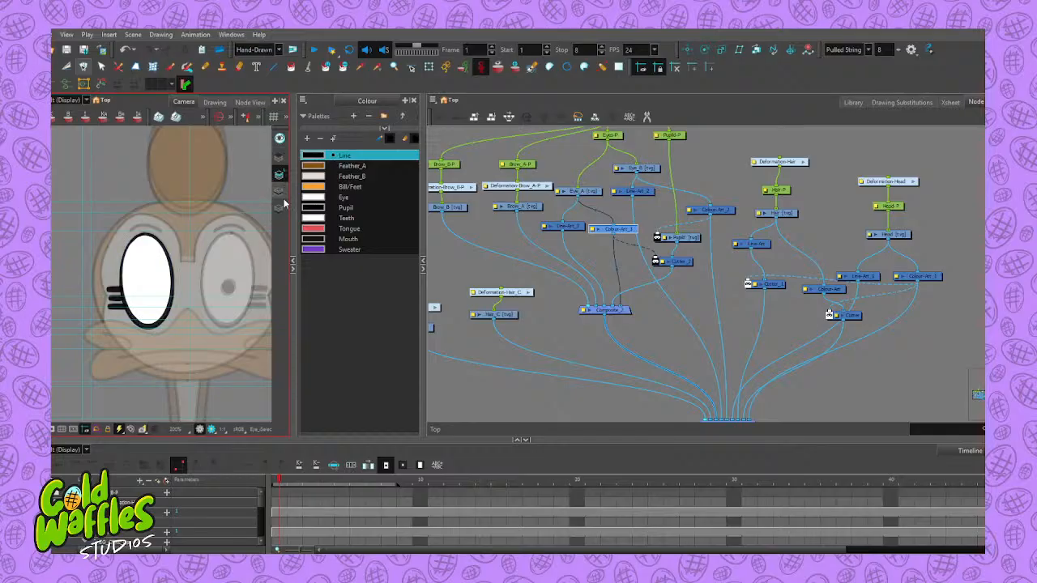
{"action": "left_click", "coordinate": [620, 231]}
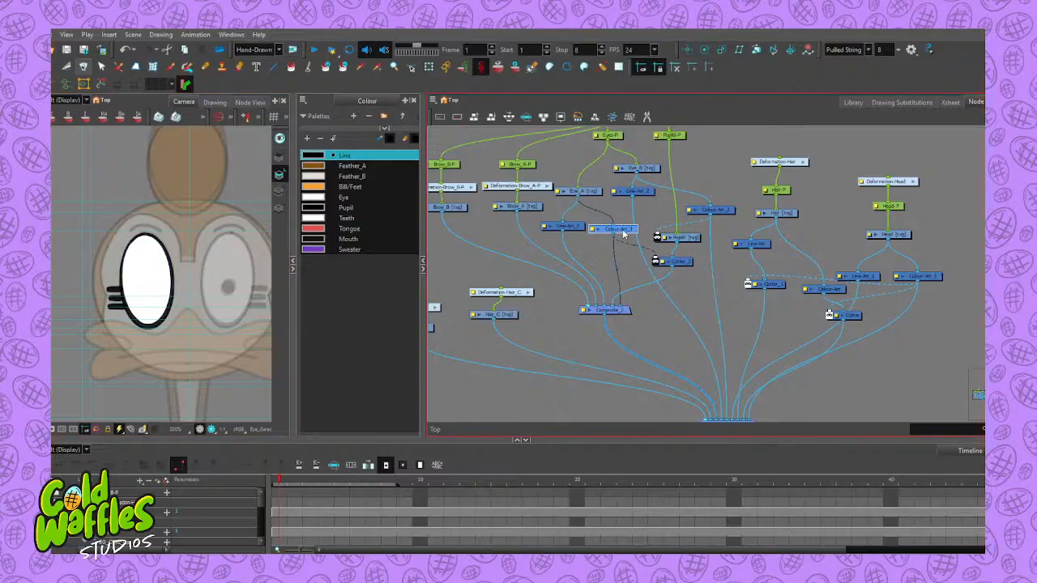
{"action": "mouse_move", "coordinate": [623, 232]}
{"action": "left_mouse_down"}
{"action": "mouse_move", "coordinate": [621, 219]}
{"action": "mouse_move", "coordinate": [624, 229]}
{"action": "left_mouse_up"}
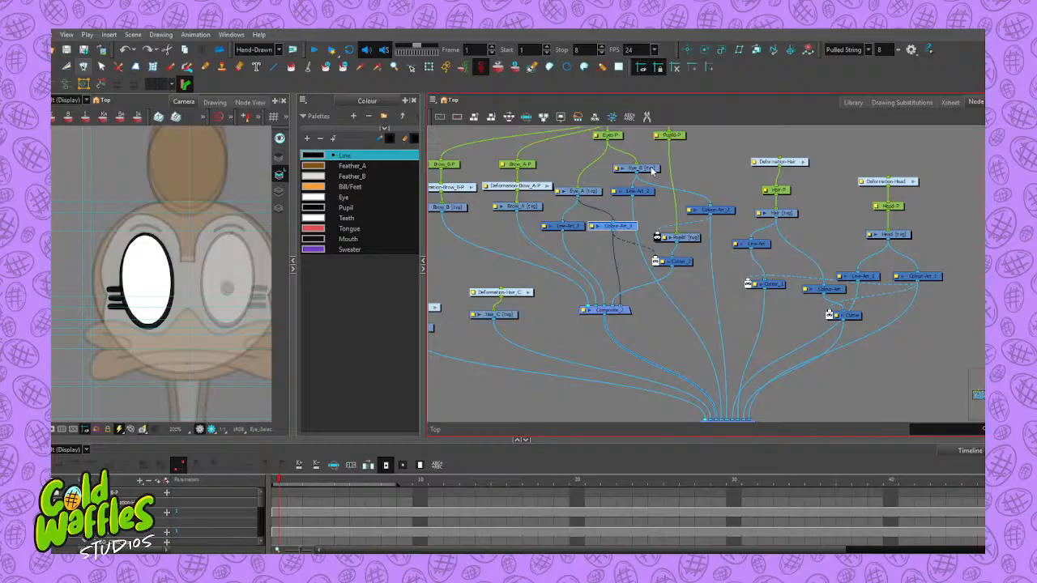
Undo the recent node moves and the rewiring of Cutter_2 to Eye_A's colour art and Composite_2
{"action": "key", "text": "ctrl+z"}
{"action": "key", "text": "ctrl+z"}
{"action": "key", "text": "ctrl+z"}
{"action": "key", "text": "ctrl+z"}
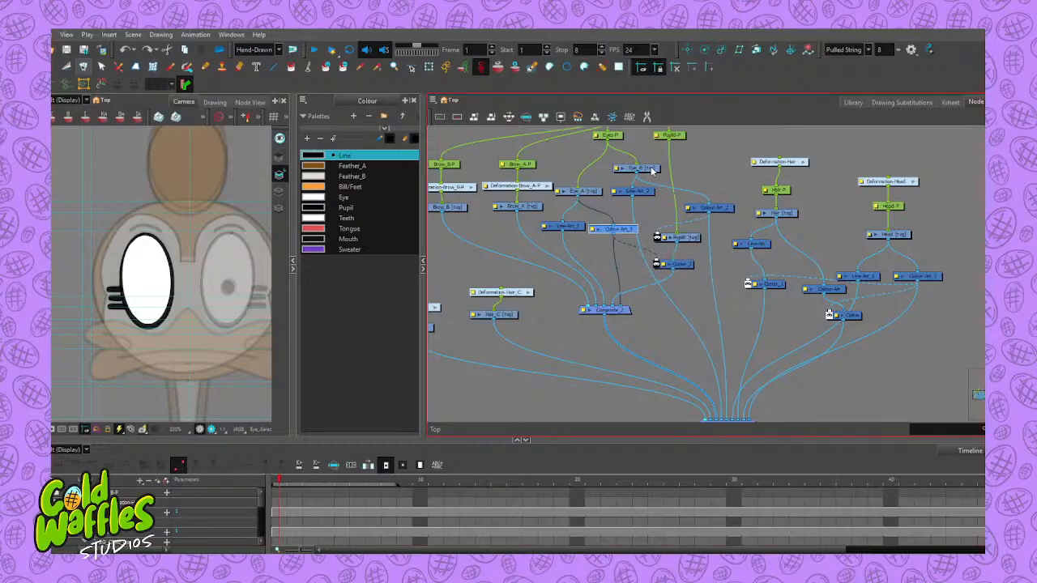
{"action": "key", "text": "ctrl+z"}
{"action": "key", "text": "ctrl+z"}
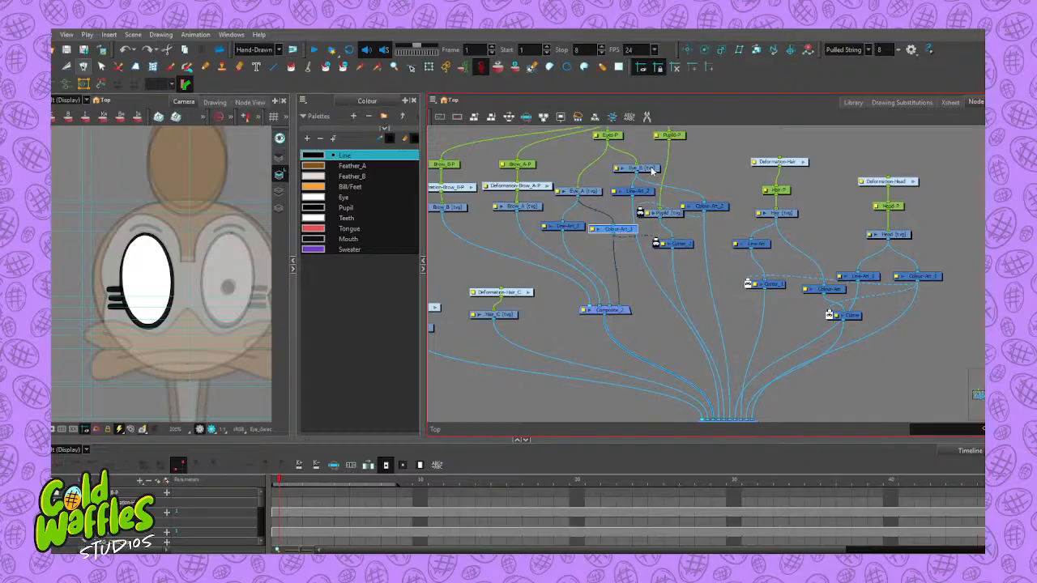
{"action": "key", "text": "ctrl+z"}
{"action": "key", "text": "ctrl+z"}
Remove the left-hand pupil from the Pupil drawing's colour art layer, inverting its matte to reach it and restoring the matte
{"action": "left_click", "coordinate": [674, 213]}
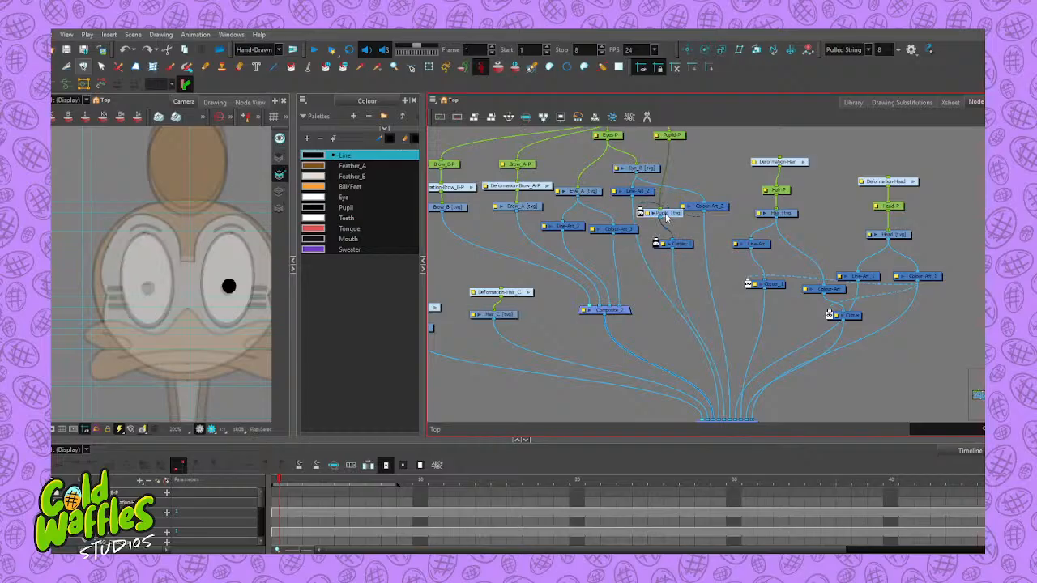
{"action": "left_click", "coordinate": [667, 213]}
{"action": "left_click", "coordinate": [640, 215]}
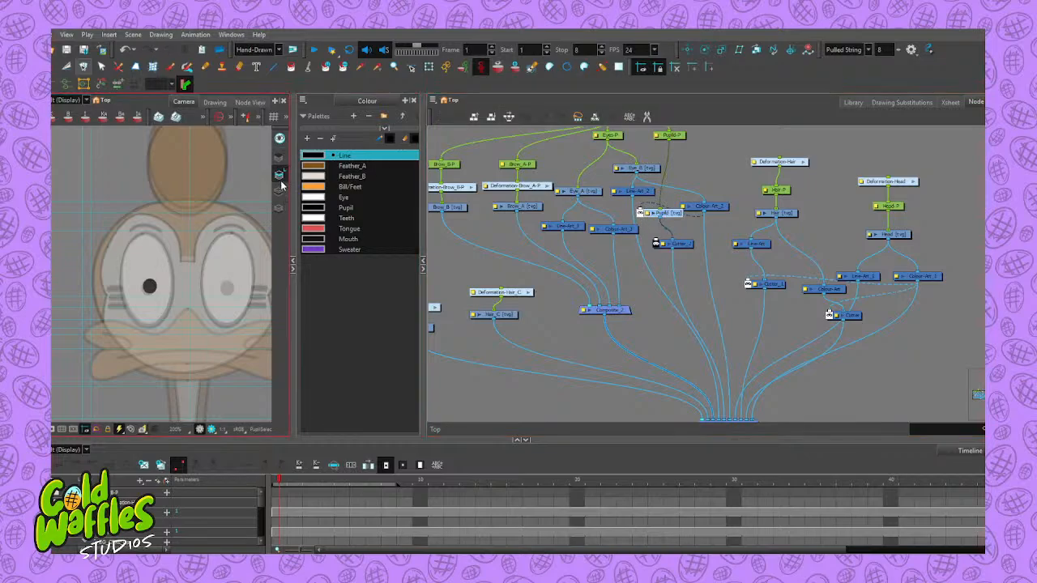
{"action": "left_click", "coordinate": [209, 200]}
{"action": "left_click", "coordinate": [149, 285]}
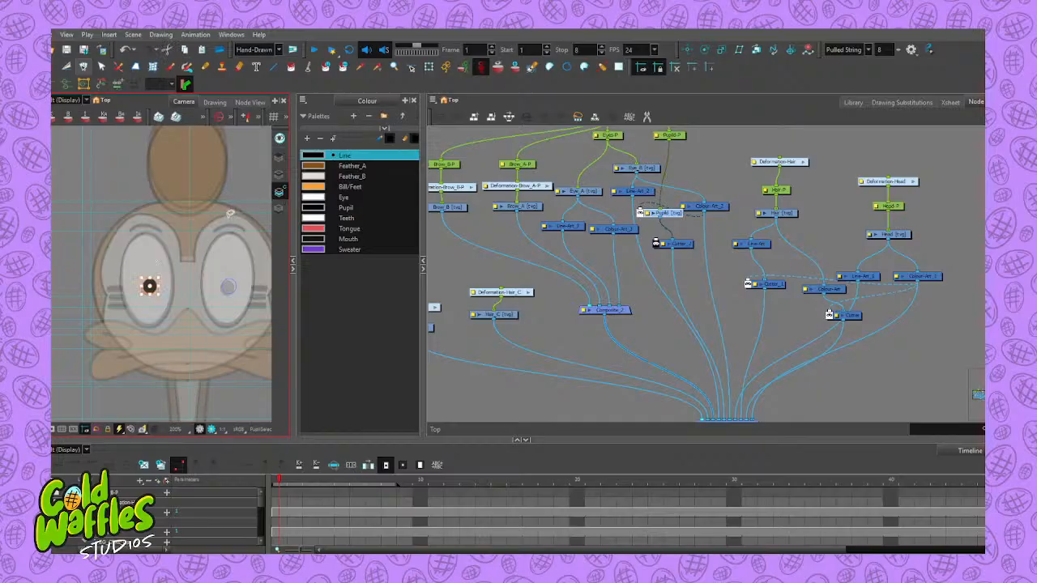
{"action": "key", "text": "Delete"}
{"action": "left_click", "coordinate": [642, 213]}
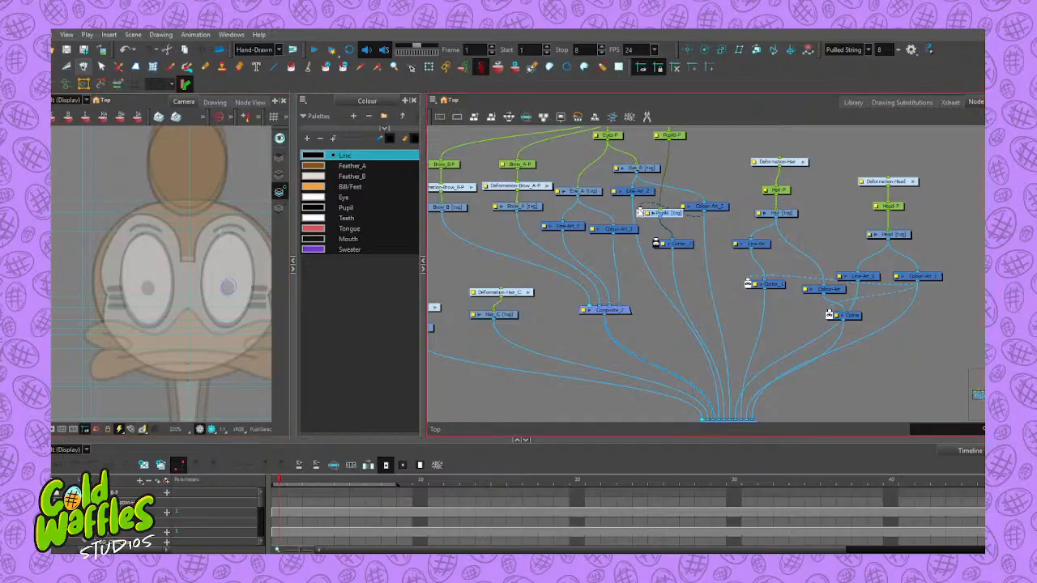
{"action": "left_click", "coordinate": [641, 214]}
Add a new drawing named Pupil_A under the Pupil-P peg
{"action": "left_click", "coordinate": [122, 448]}
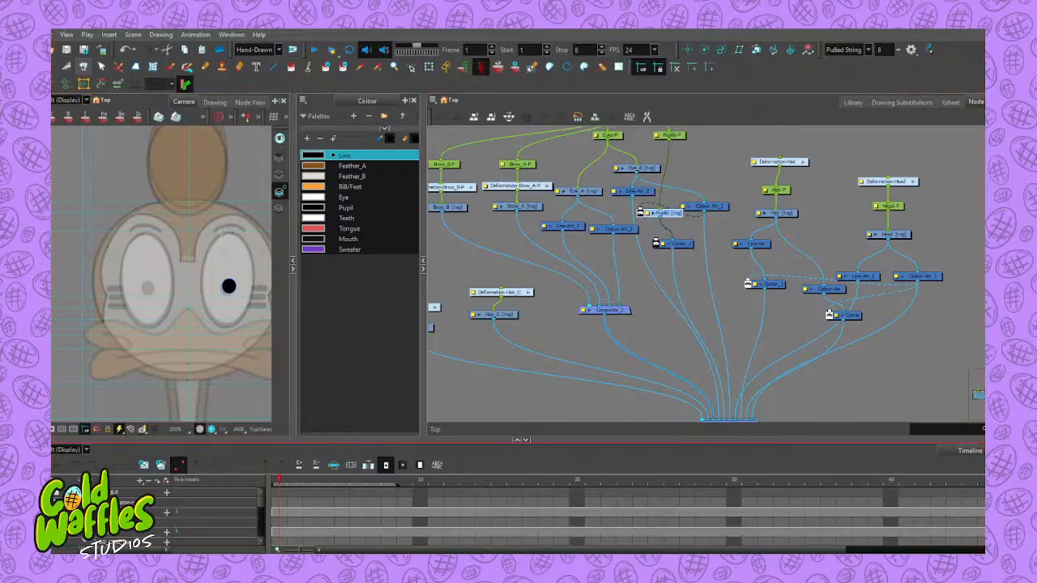
{"action": "left_click", "coordinate": [733, 116]}
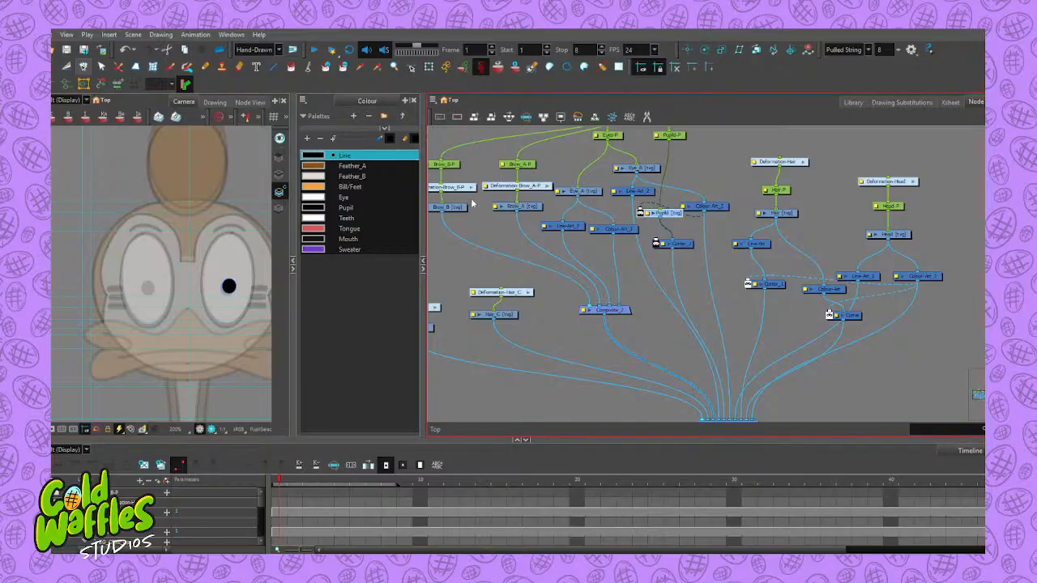
{"action": "left_click", "coordinate": [218, 467]}
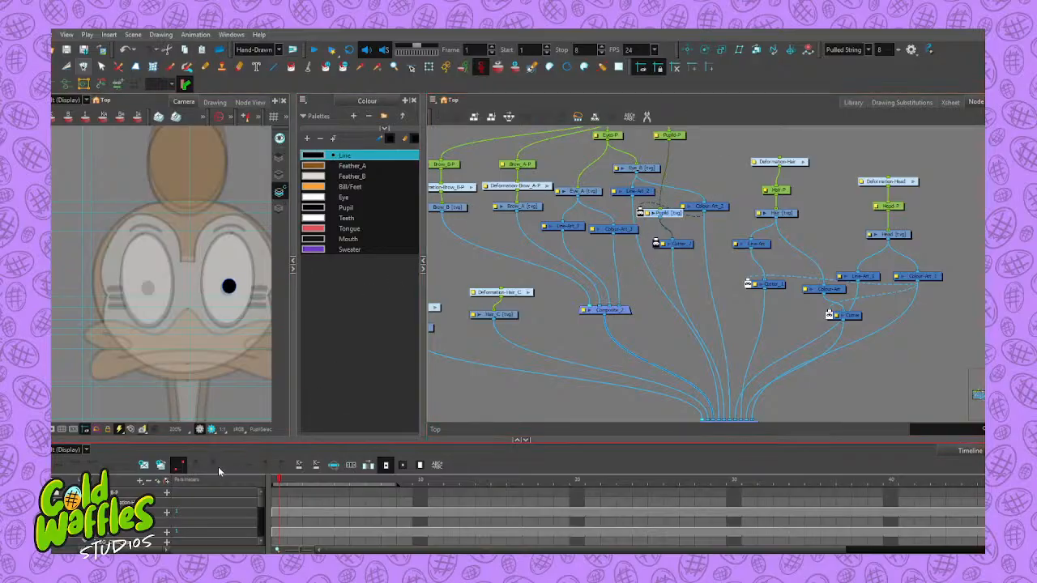
{"action": "left_click", "coordinate": [158, 481]}
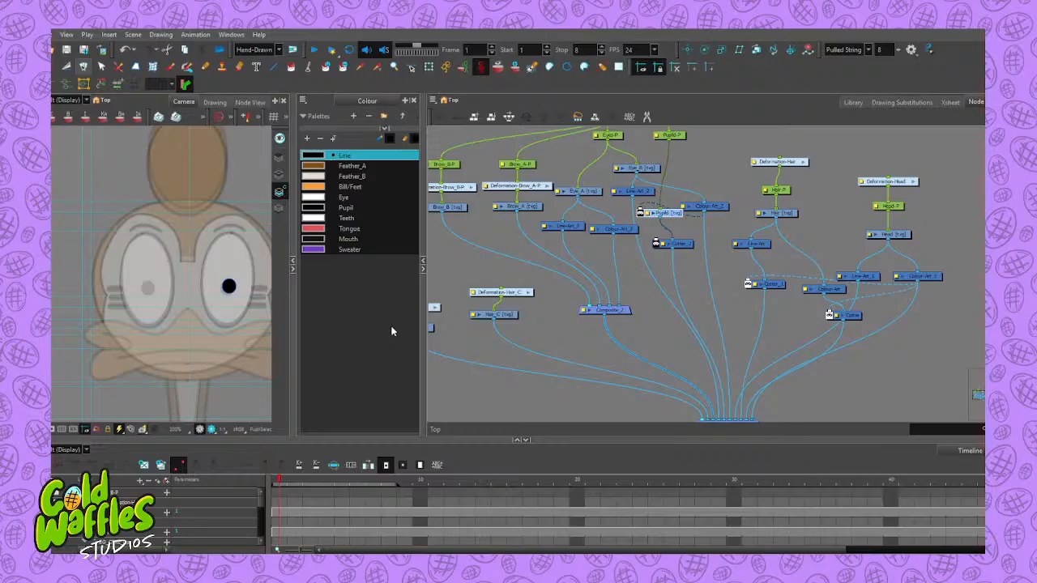
{"action": "left_click", "coordinate": [470, 339]}
{"action": "key", "text": "ctrl+z"}
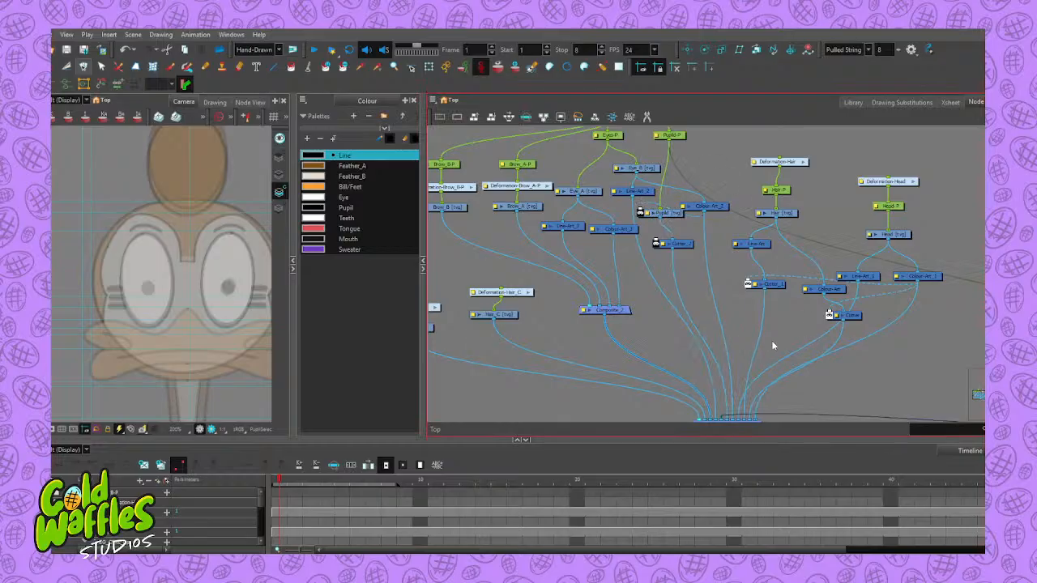
Move the Pupil_A drawing node from the far side of the network to just beneath Composite_2
{"action": "left_click_drag", "start_coordinate": [835, 369], "coordinate": [716, 234]}
{"action": "scroll", "coordinate": [869, 284], "scroll_direction": "down", "scroll_amount": 3}
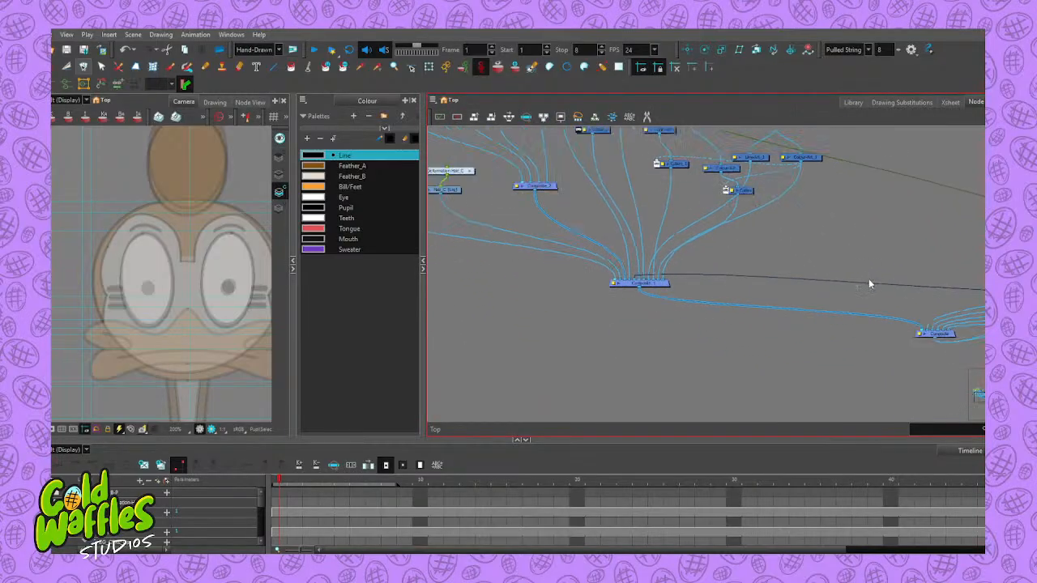
{"action": "left_click_drag", "start_coordinate": [845, 316], "coordinate": [656, 321]}
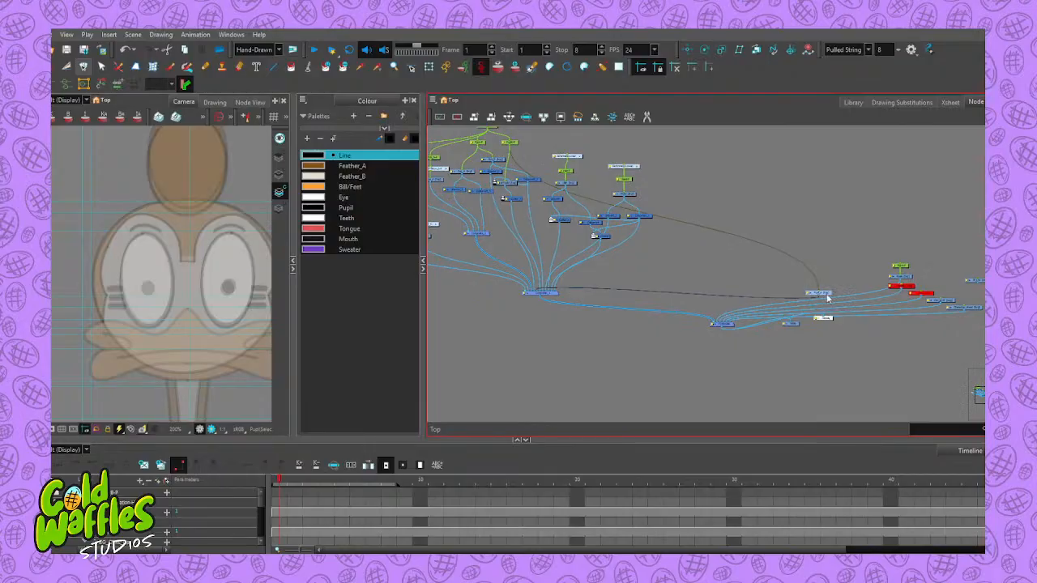
{"action": "left_click_drag", "start_coordinate": [826, 293], "coordinate": [505, 247]}
{"action": "scroll", "coordinate": [502, 246], "scroll_direction": "up", "scroll_amount": 5}
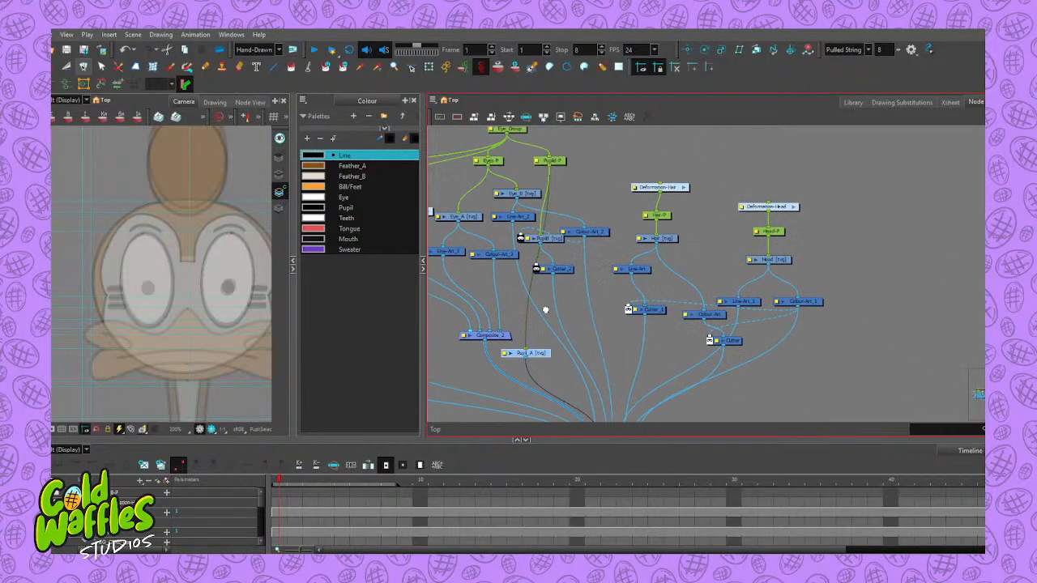
{"action": "left_click_drag", "start_coordinate": [538, 267], "coordinate": [604, 297]}
{"action": "scroll", "coordinate": [768, 160], "scroll_direction": "down", "scroll_amount": 4}
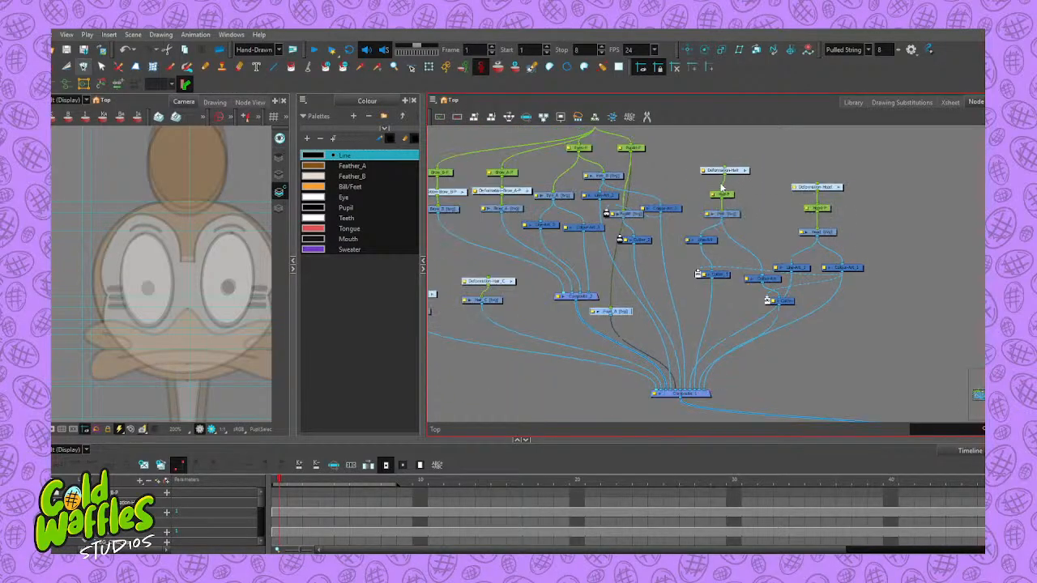
Move the hair and head branches farther away from the eye nodes, and spread out Colour-Art_2, Pupil and Cutter_2
{"action": "left_click", "coordinate": [788, 254]}
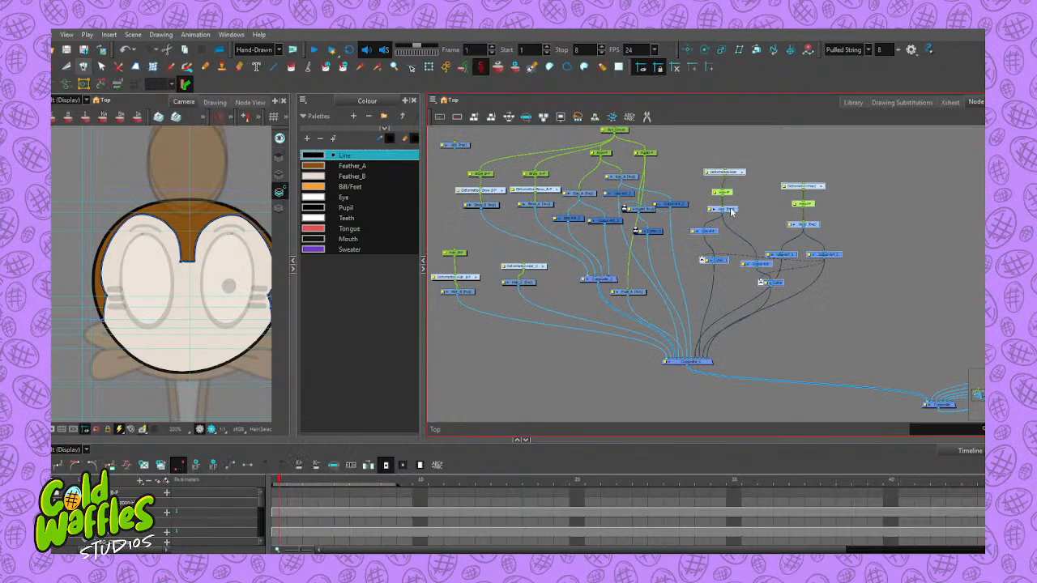
{"action": "left_click_drag", "start_coordinate": [734, 209], "coordinate": [847, 198]}
{"action": "scroll", "coordinate": [674, 203], "scroll_direction": "up", "scroll_amount": 4}
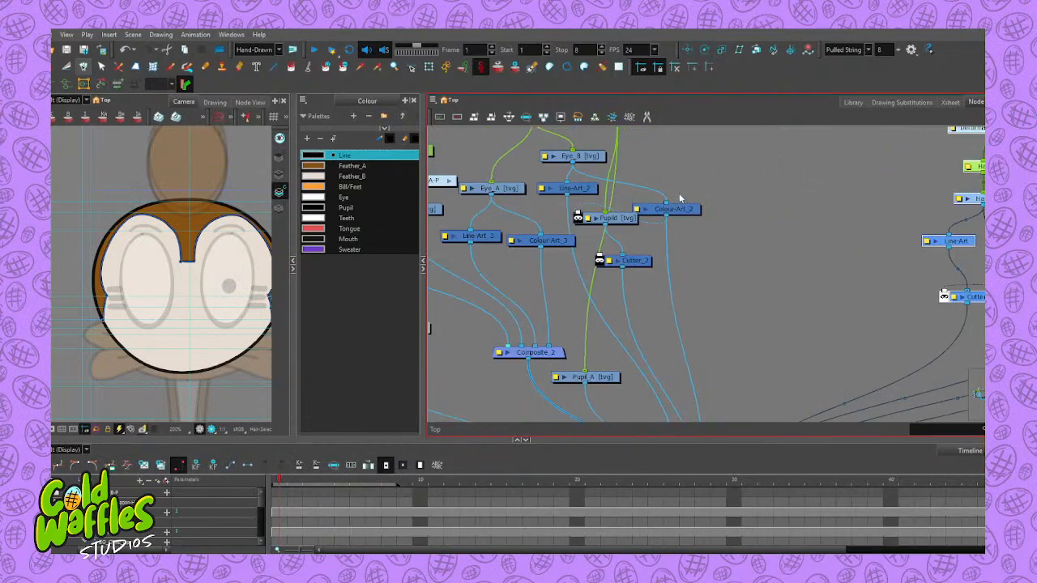
{"action": "left_click_drag", "start_coordinate": [683, 212], "coordinate": [755, 194]}
{"action": "left_click_drag", "start_coordinate": [616, 218], "coordinate": [662, 203]}
{"action": "left_click_drag", "start_coordinate": [640, 268], "coordinate": [701, 256]}
Place the Pupil_A node beside the Pupil node and rename the Pupil drawing as Pupil_B
{"action": "left_click_drag", "start_coordinate": [604, 381], "coordinate": [644, 198]}
{"action": "left_click", "coordinate": [491, 116]}
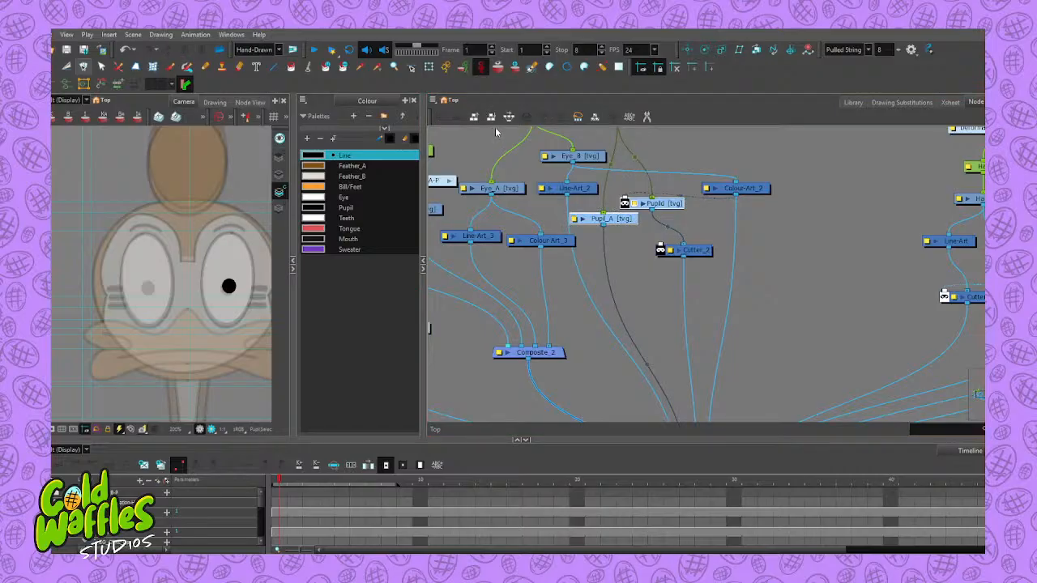
{"action": "left_click", "coordinate": [627, 81]}
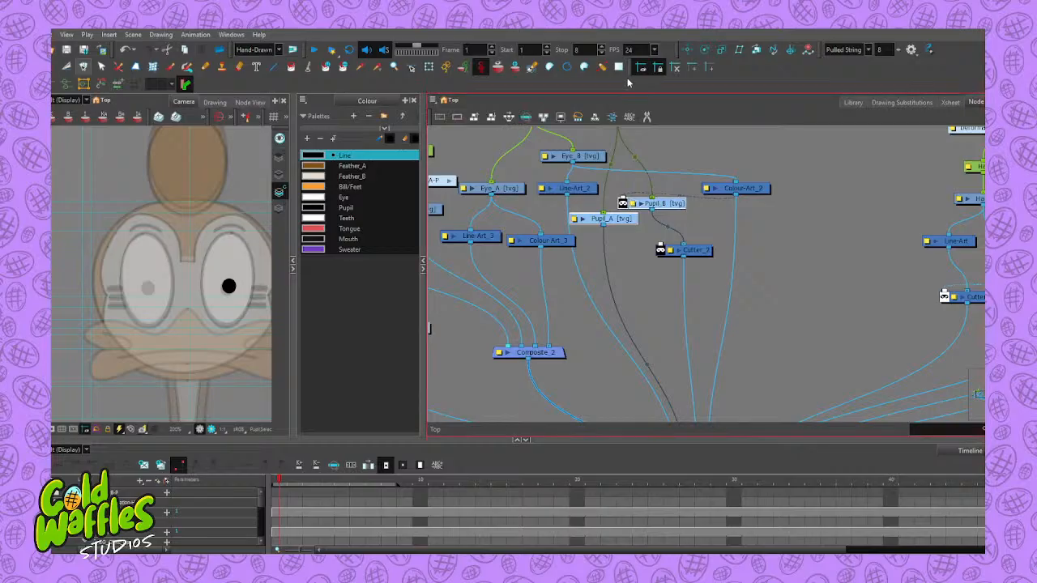
Tidy the spacing of the Eye_B, Pupil_A, Pupil_B, Cutter_2, Colour-Art_2 and Colour-Art_3 nodes
{"action": "left_click_drag", "start_coordinate": [755, 191], "coordinate": [781, 191]}
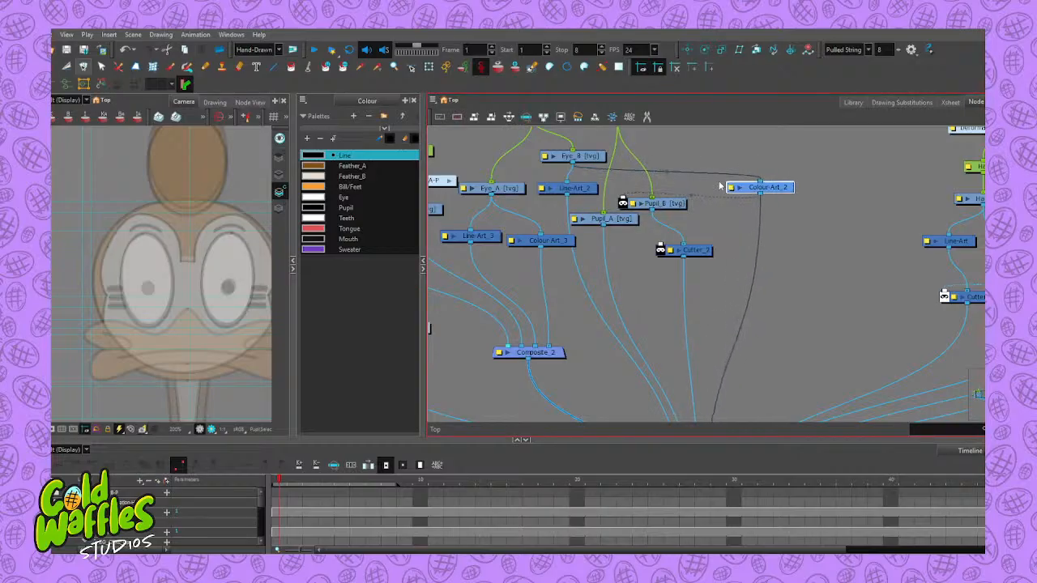
{"action": "left_click", "coordinate": [587, 151]}
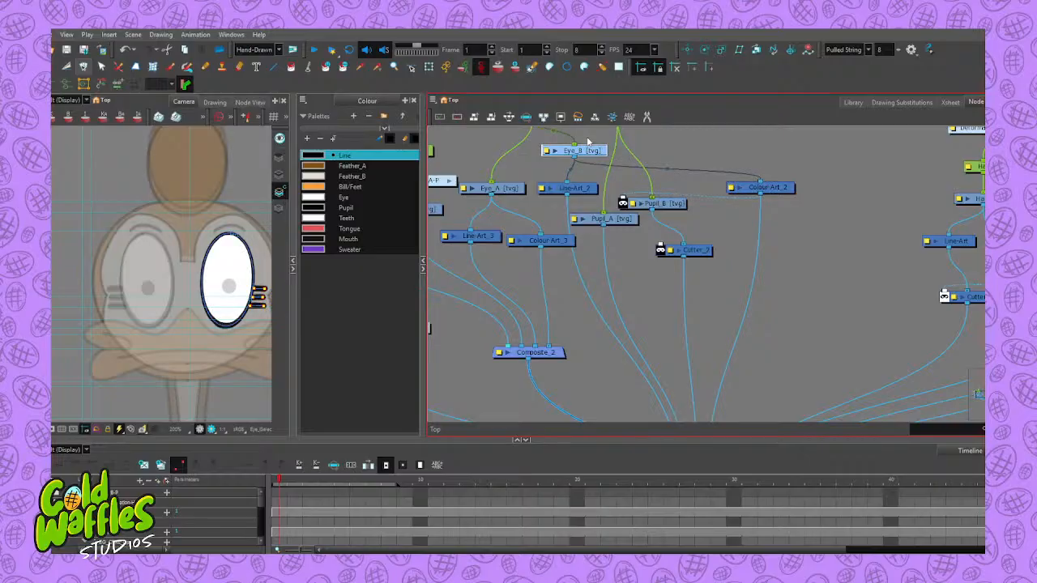
{"action": "left_click_drag", "start_coordinate": [668, 208], "coordinate": [694, 202]}
{"action": "left_click_drag", "start_coordinate": [693, 251], "coordinate": [695, 236]}
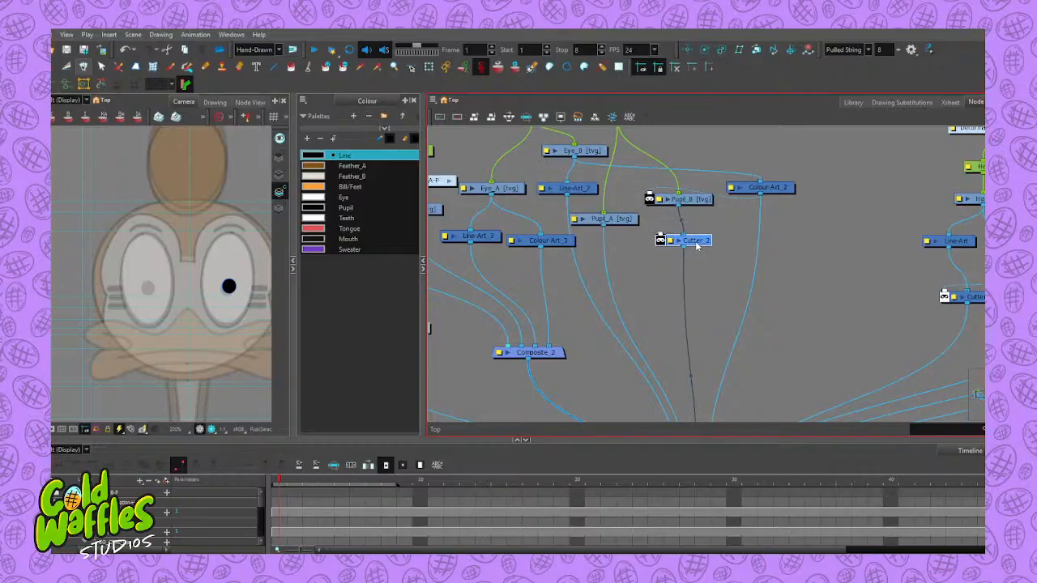
{"action": "left_click_drag", "start_coordinate": [697, 201], "coordinate": [702, 208]}
{"action": "left_click_drag", "start_coordinate": [770, 187], "coordinate": [802, 198]}
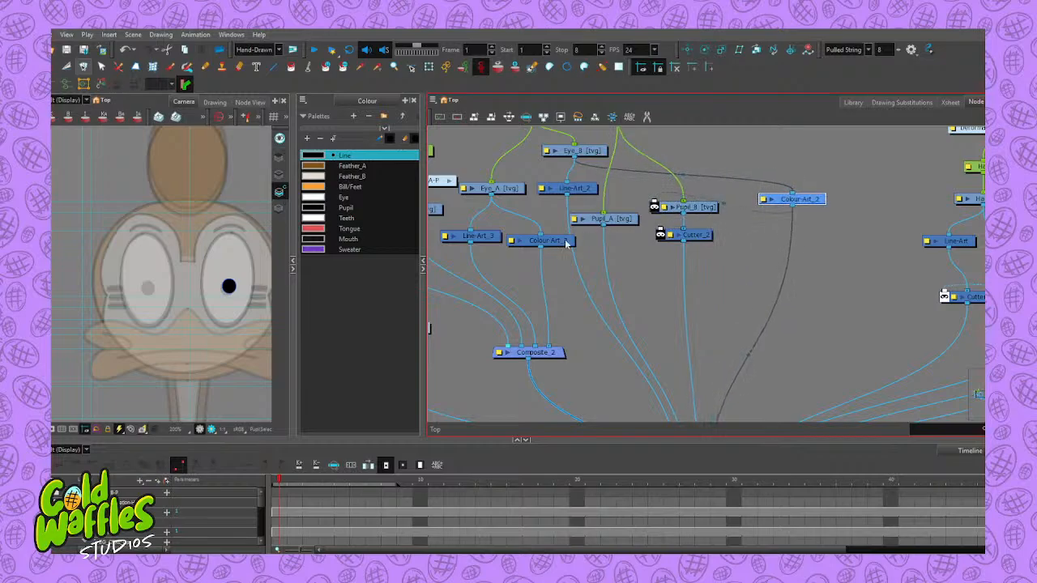
{"action": "left_click_drag", "start_coordinate": [548, 249], "coordinate": [542, 268]}
{"action": "mouse_move", "coordinate": [630, 218]}
{"action": "left_mouse_down"}
{"action": "mouse_move", "coordinate": [632, 235]}
{"action": "mouse_move", "coordinate": [630, 216]}
{"action": "left_mouse_up"}
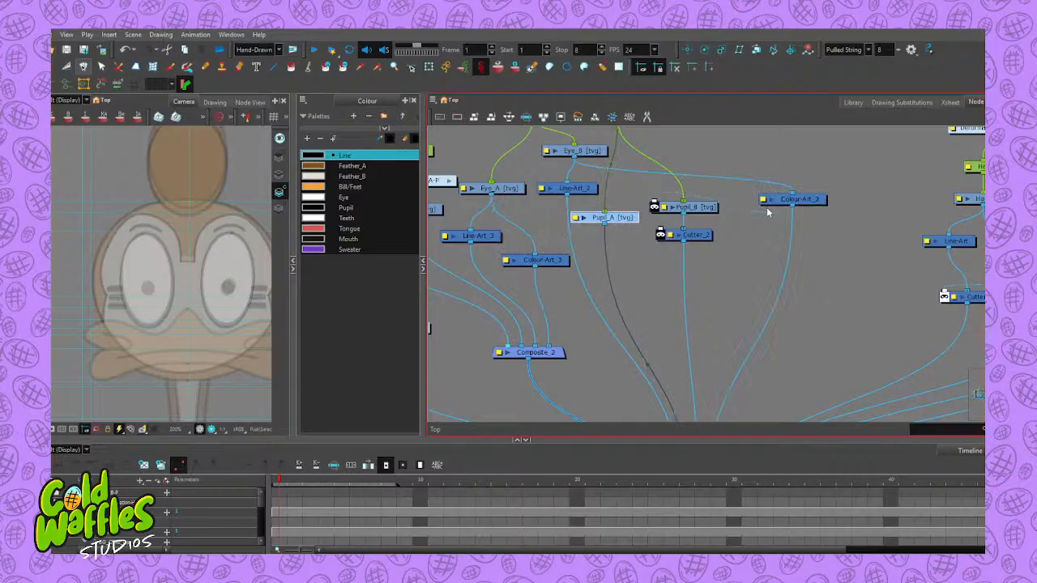
Delete the Cutter_2 node beneath Pupil_B
{"action": "scroll", "coordinate": [606, 290], "scroll_direction": "down", "scroll_amount": 4}
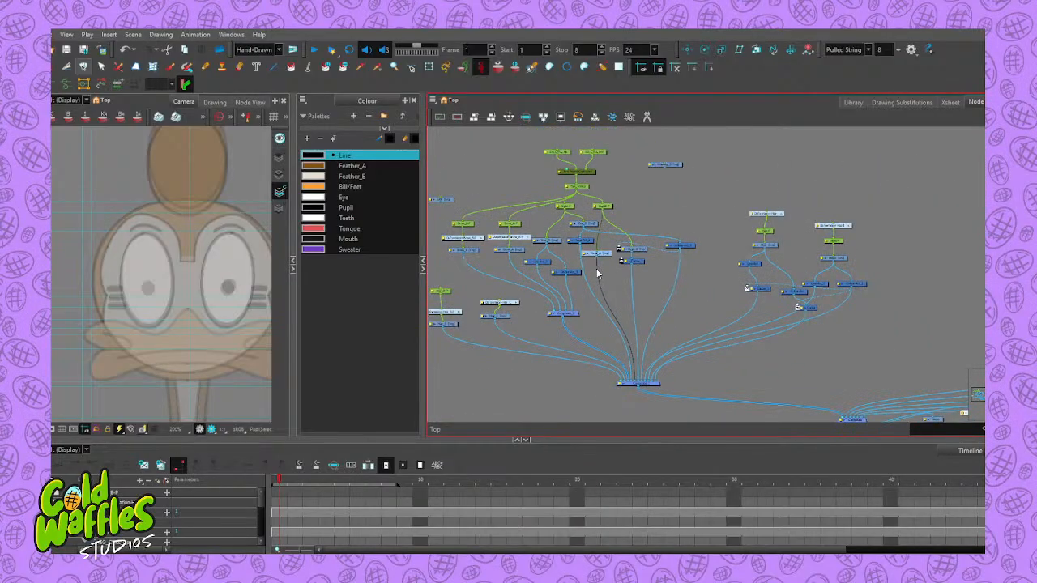
{"action": "scroll", "coordinate": [597, 274], "scroll_direction": "up", "scroll_amount": 4}
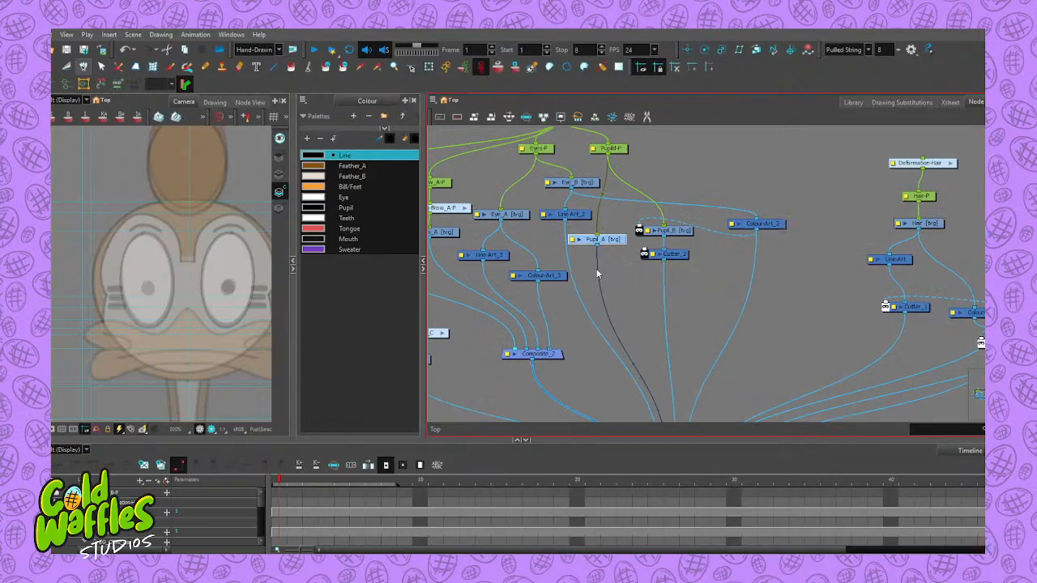
{"action": "left_click", "coordinate": [672, 256]}
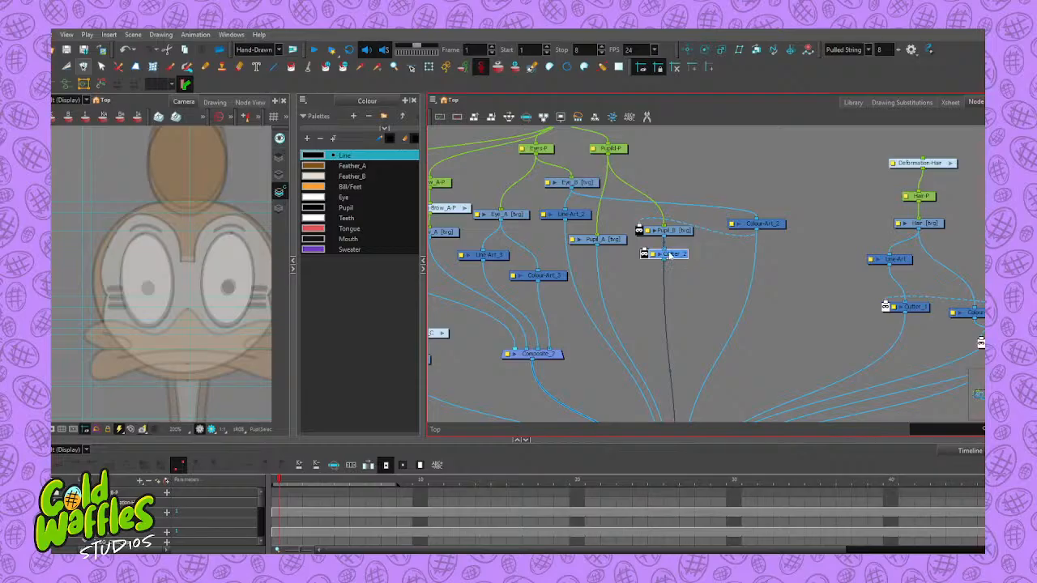
{"action": "key", "text": "Delete"}
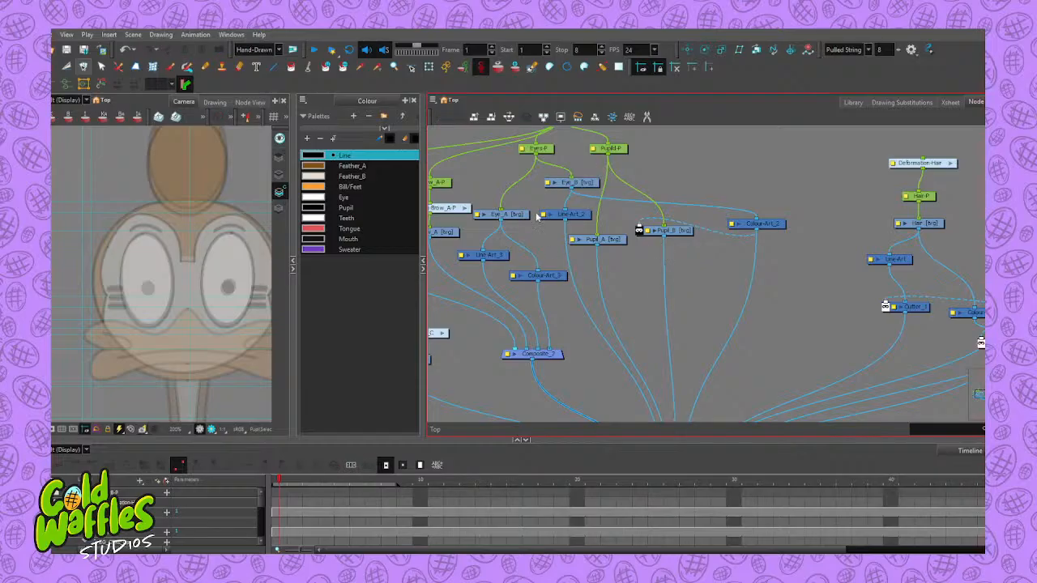
Reroute Pupil_A's output into Composite_2 in front of Colour-Art_3, and connect Colour-Art_3 as Pupil_A's matte
{"action": "left_click", "coordinate": [603, 242]}
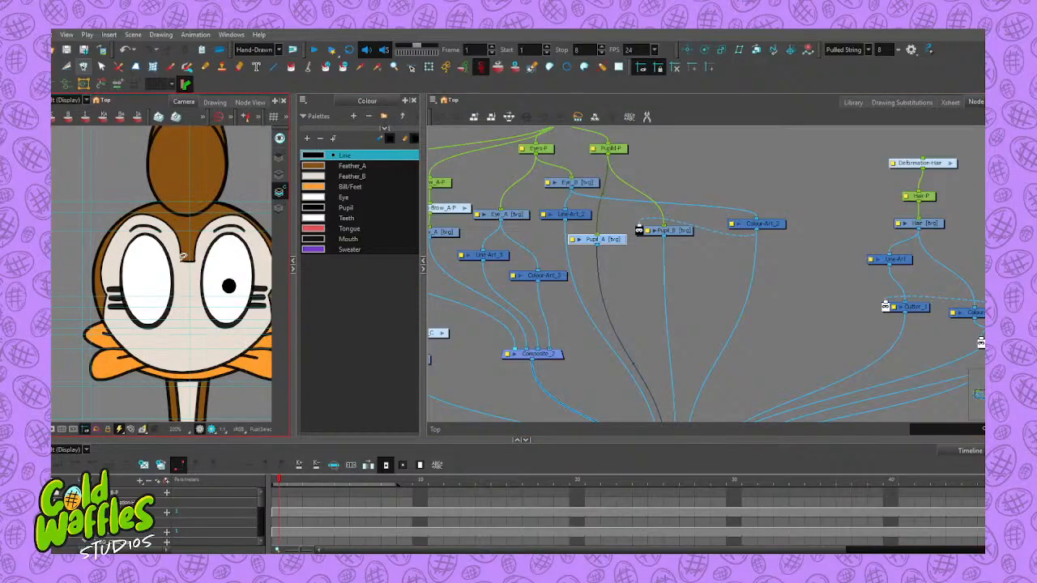
{"action": "key", "text": "ctrl+a"}
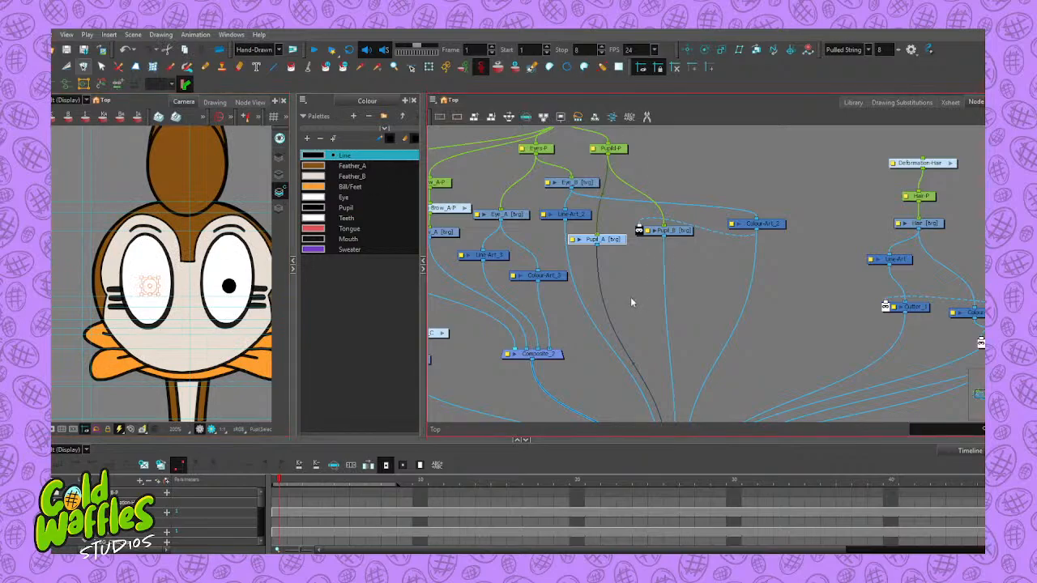
{"action": "left_click", "coordinate": [630, 296]}
{"action": "left_click", "coordinate": [617, 241]}
{"action": "mouse_move", "coordinate": [630, 296]}
{"action": "left_mouse_down"}
{"action": "mouse_move", "coordinate": [603, 203]}
{"action": "mouse_move", "coordinate": [619, 284]}
{"action": "left_mouse_up"}
{"action": "left_click_drag", "start_coordinate": [540, 264], "coordinate": [540, 226]}
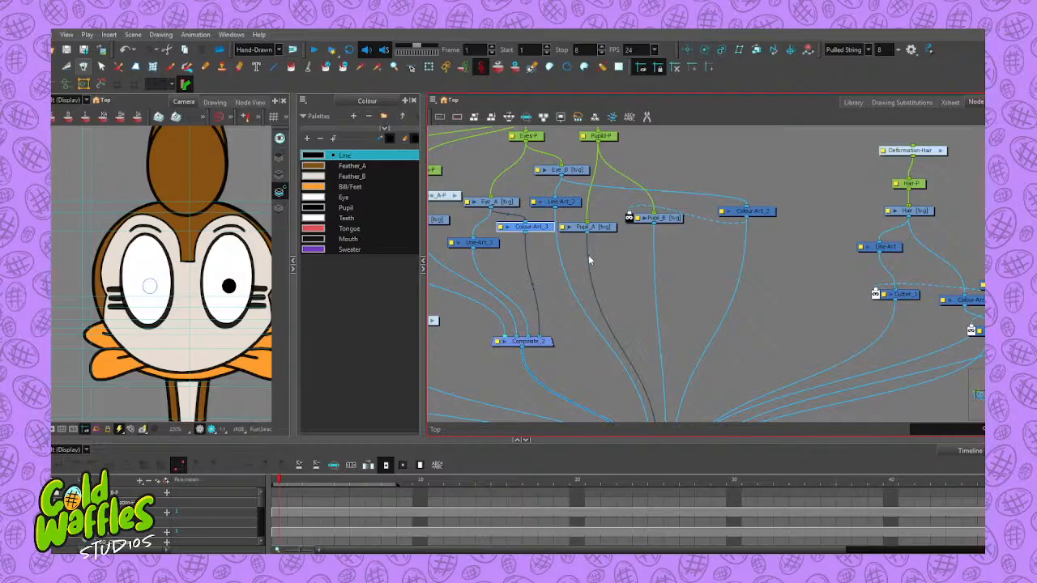
{"action": "left_click_drag", "start_coordinate": [586, 235], "coordinate": [532, 331]}
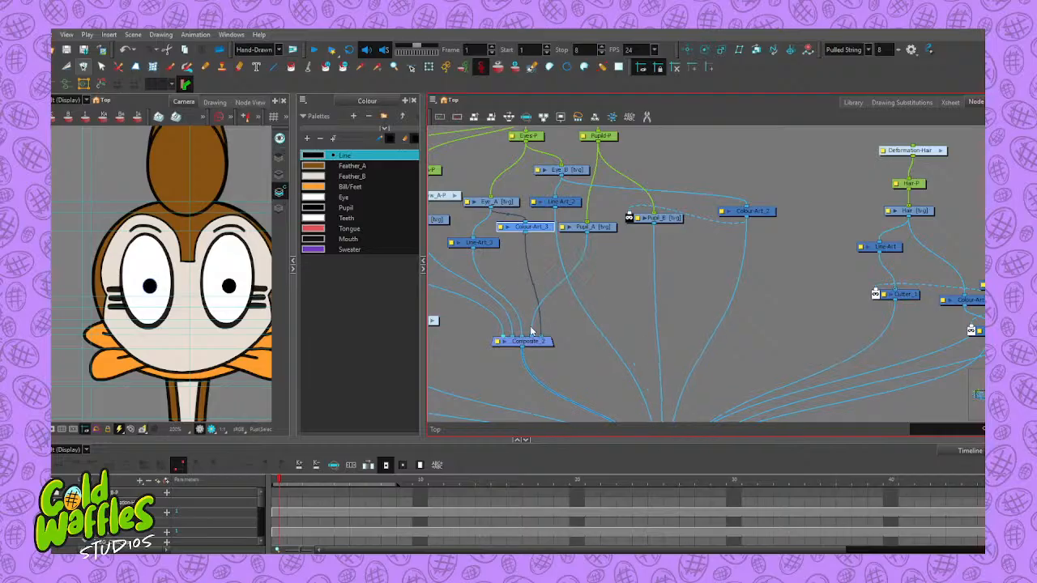
{"action": "left_click_drag", "start_coordinate": [539, 230], "coordinate": [570, 216]}
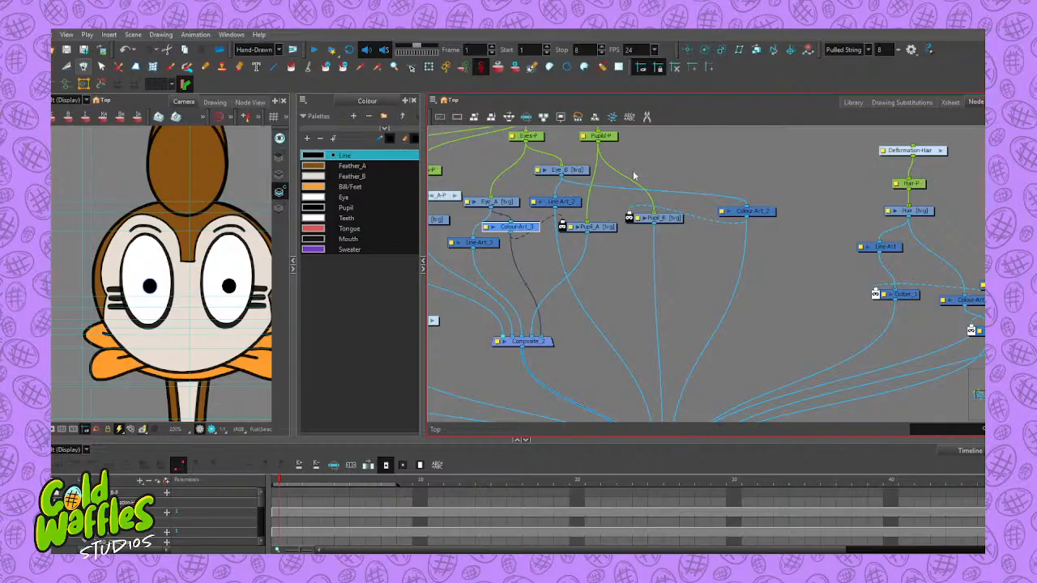
Test the pupil masking by shifting both pupils sideways with the Pupil-P peg, and undo the move
{"action": "left_click", "coordinate": [609, 135]}
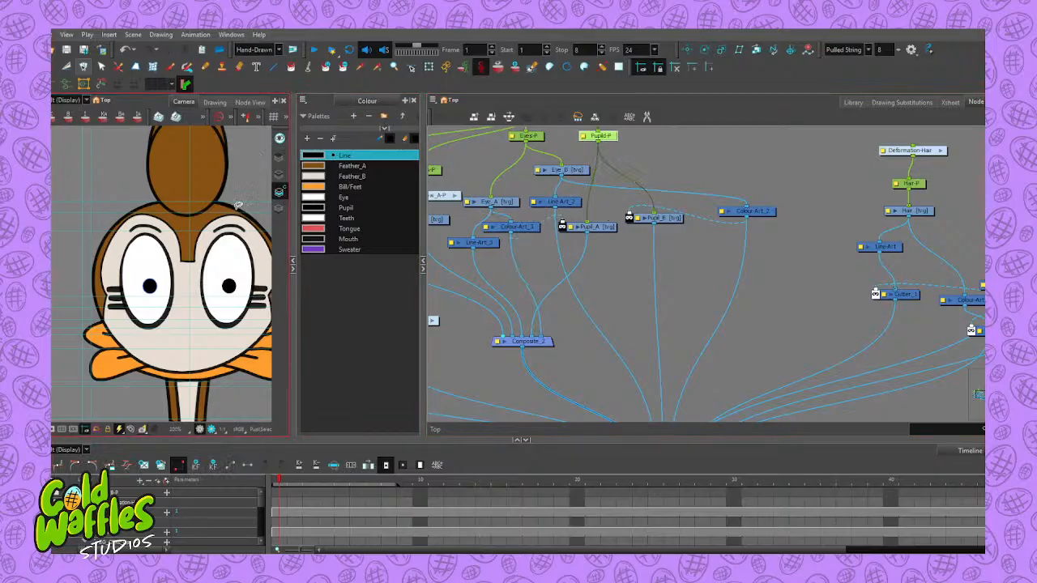
{"action": "left_click", "coordinate": [428, 67]}
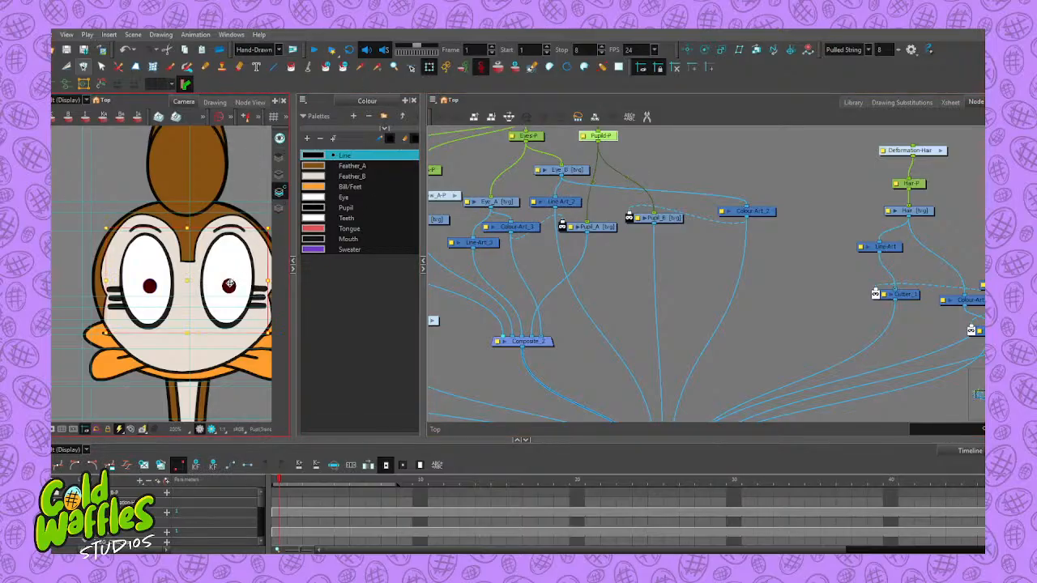
{"action": "left_click_drag", "start_coordinate": [229, 284], "coordinate": [206, 282]}
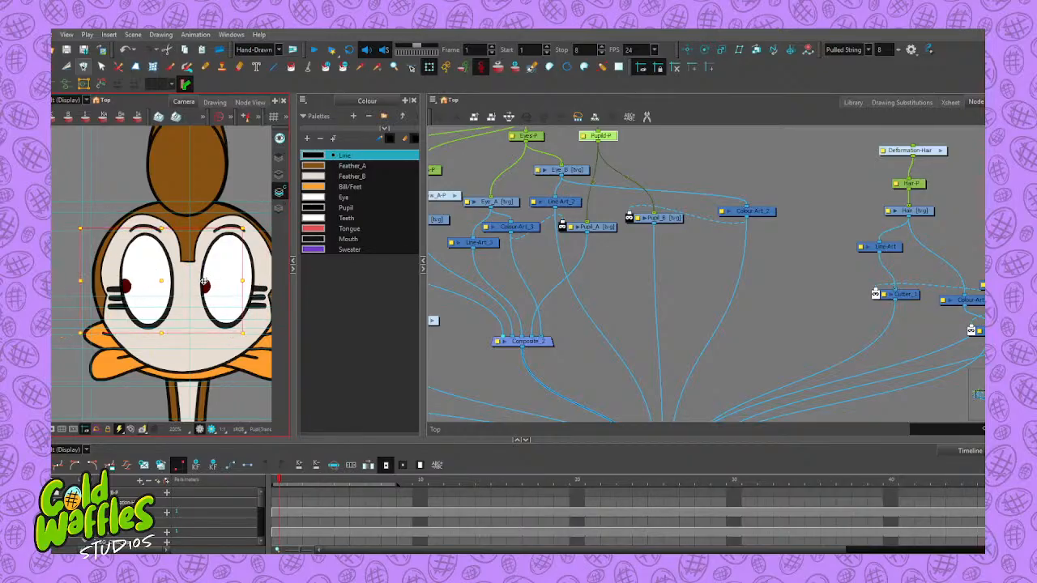
{"action": "key", "text": "ctrl+z"}
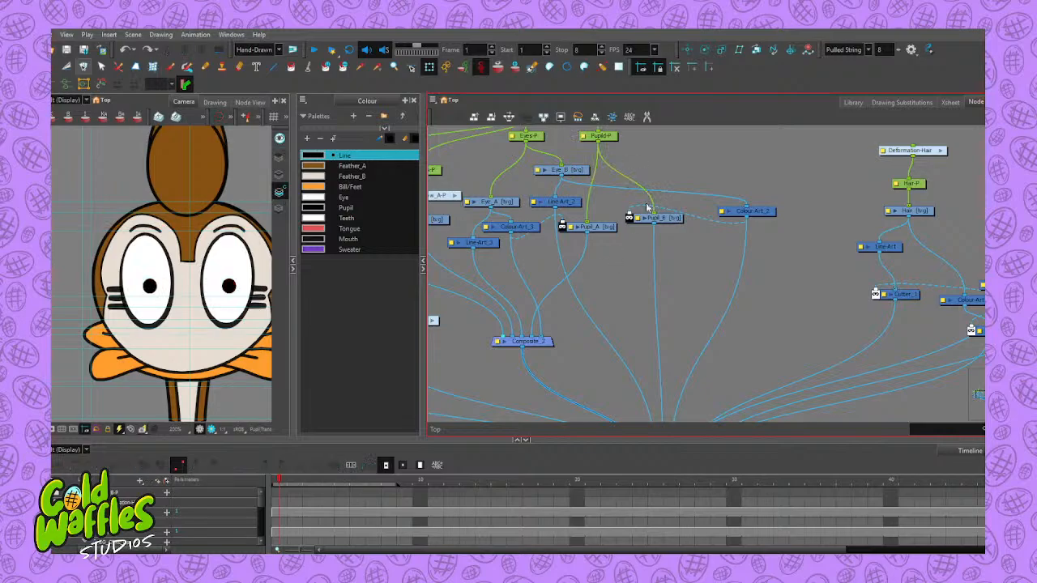
Lower the Pupil_B and Pupil_A nodes, and add a parent peg aligned directly above Pupil_A
{"action": "left_click_drag", "start_coordinate": [662, 219], "coordinate": [674, 286]}
{"action": "left_click_drag", "start_coordinate": [596, 227], "coordinate": [597, 278]}
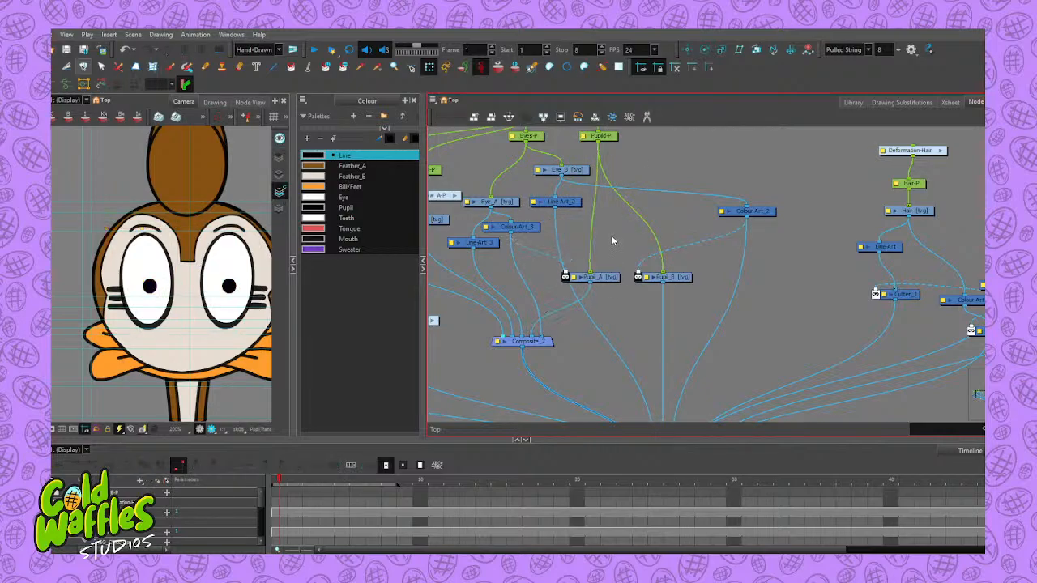
{"action": "left_click", "coordinate": [608, 277]}
{"action": "key", "text": "ctrl+p"}
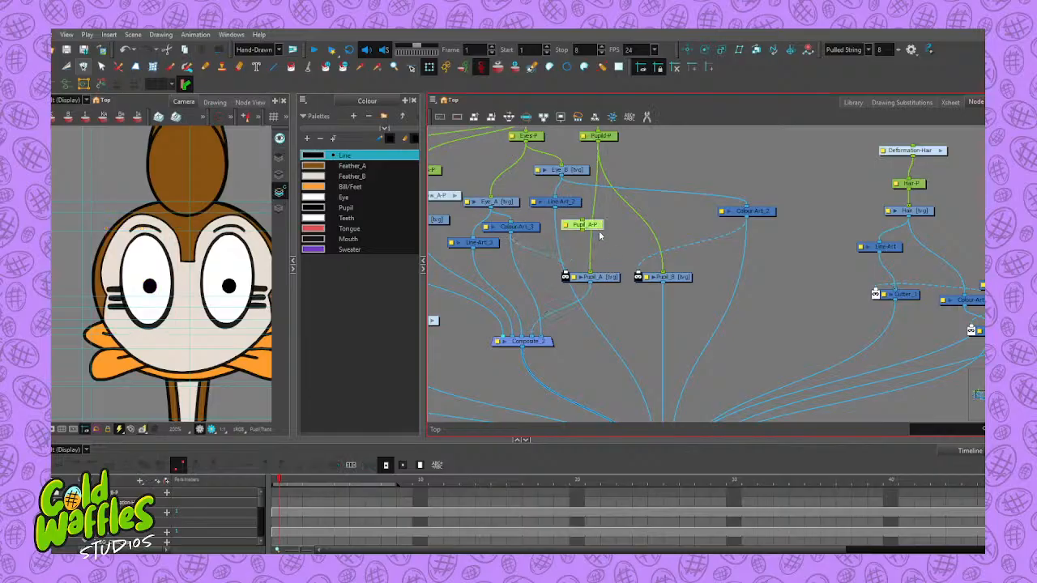
{"action": "left_click_drag", "start_coordinate": [593, 226], "coordinate": [612, 233]}
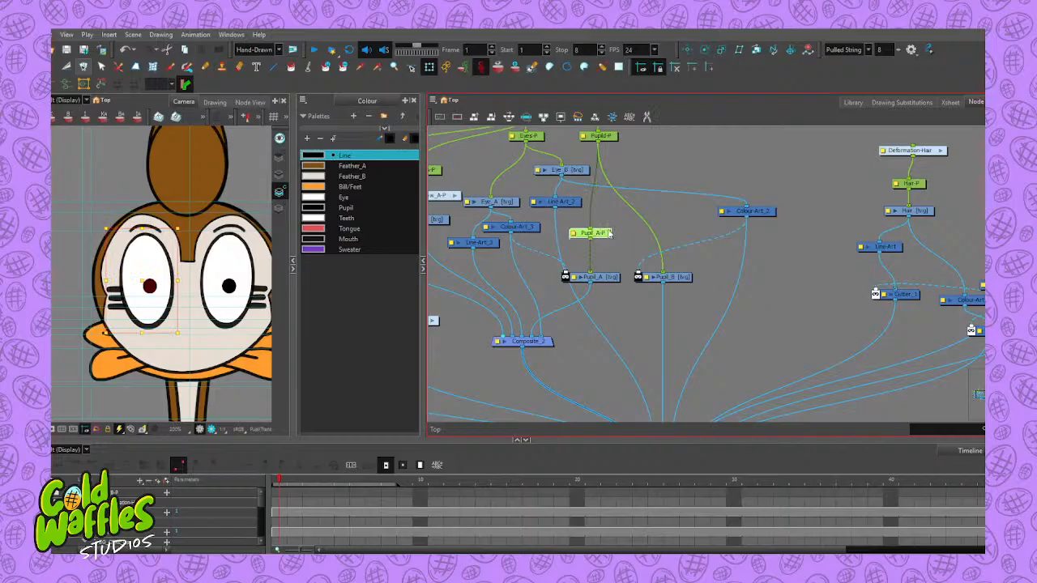
Add a parent peg to the Pupil_B drawing and align it above the node
{"action": "left_click", "coordinate": [675, 278]}
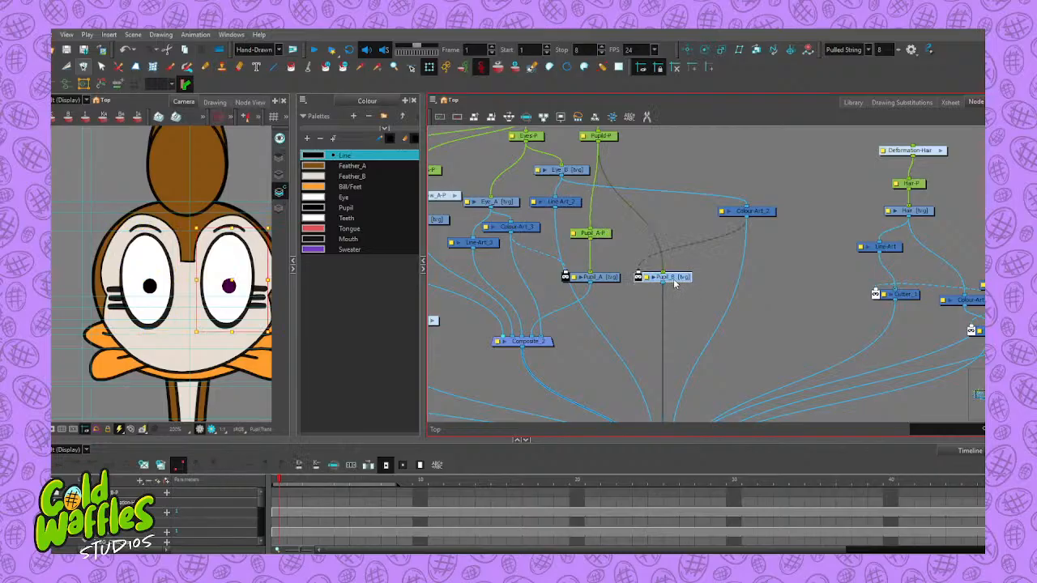
{"action": "key", "text": "ctrl+p"}
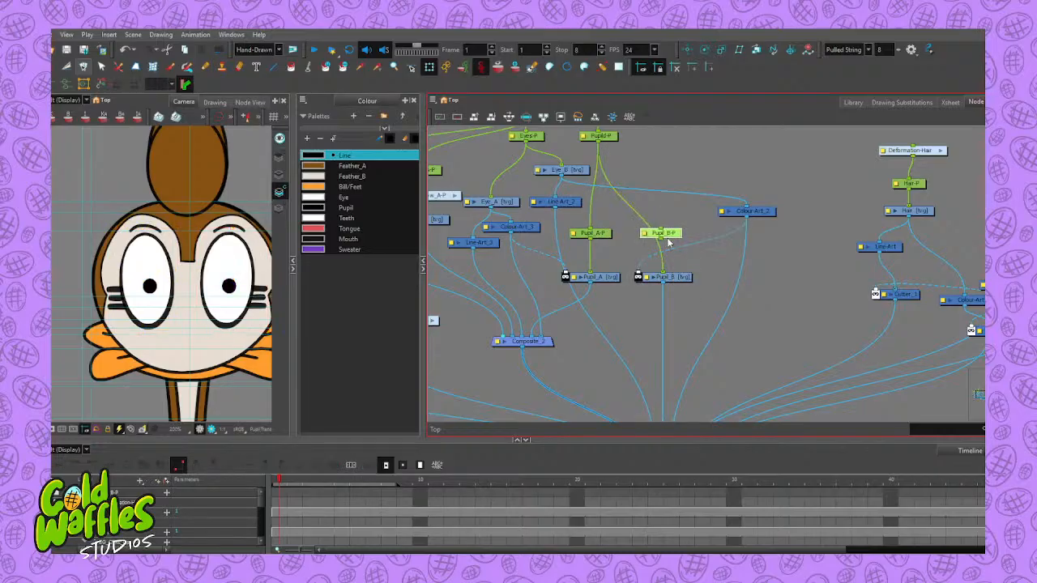
{"action": "left_click_drag", "start_coordinate": [669, 237], "coordinate": [663, 237]}
Test moving the pupils apart individually with the Pupil_A-P and Pupil_B-P pegs, and undo both moves
{"action": "left_click", "coordinate": [598, 236]}
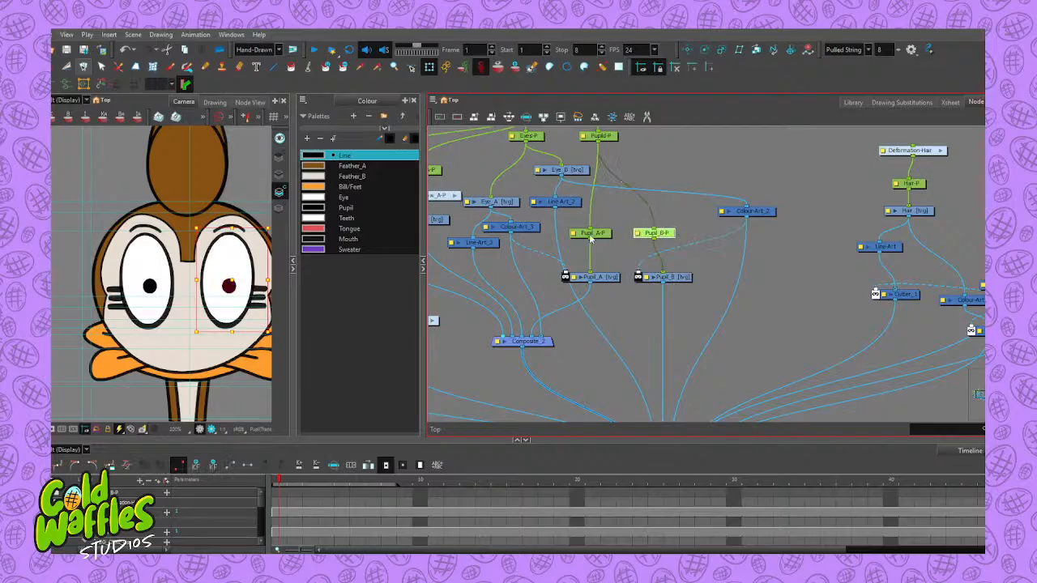
{"action": "left_click_drag", "start_coordinate": [150, 286], "coordinate": [129, 284]}
{"action": "left_click", "coordinate": [660, 233]}
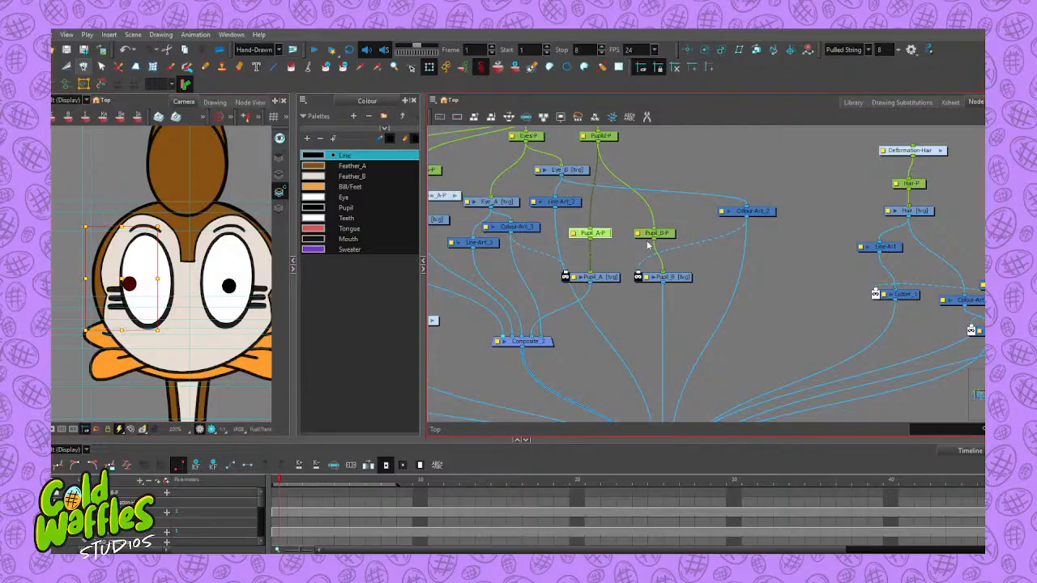
{"action": "left_click_drag", "start_coordinate": [250, 275], "coordinate": [266, 274]}
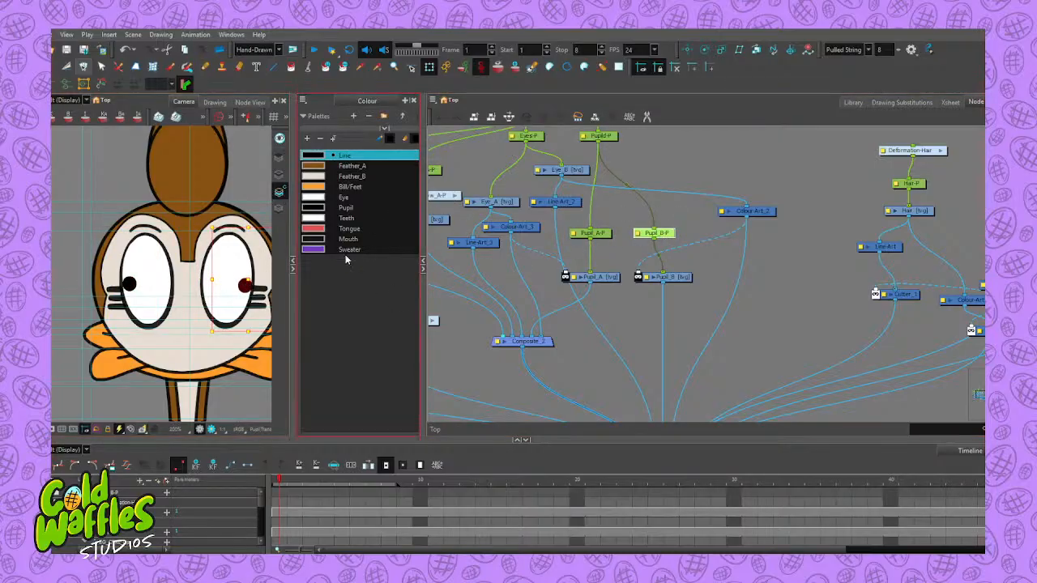
{"action": "scroll", "coordinate": [258, 243], "scroll_direction": "down", "scroll_amount": 3}
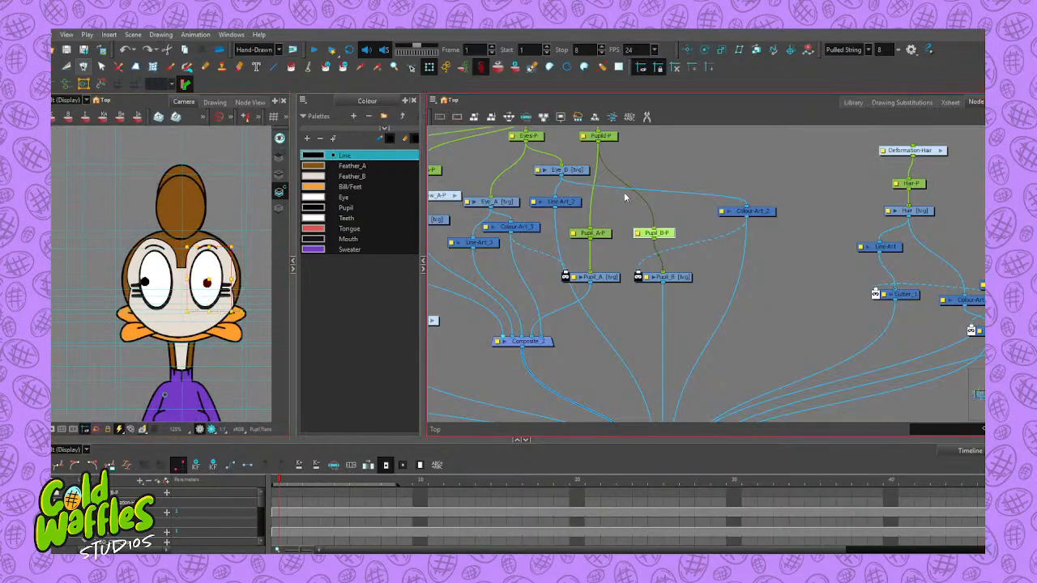
{"action": "scroll", "coordinate": [609, 232], "scroll_direction": "up", "scroll_amount": 3}
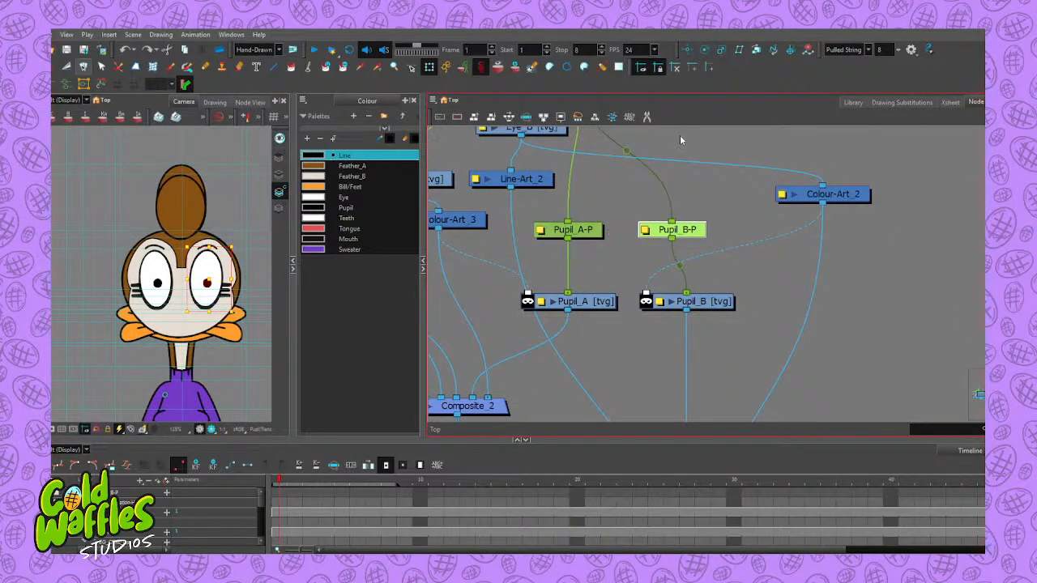
Test moving both pupils together with the shared Pupil-P peg, and undo the move
{"action": "scroll", "coordinate": [648, 162], "scroll_direction": "down", "scroll_amount": 4}
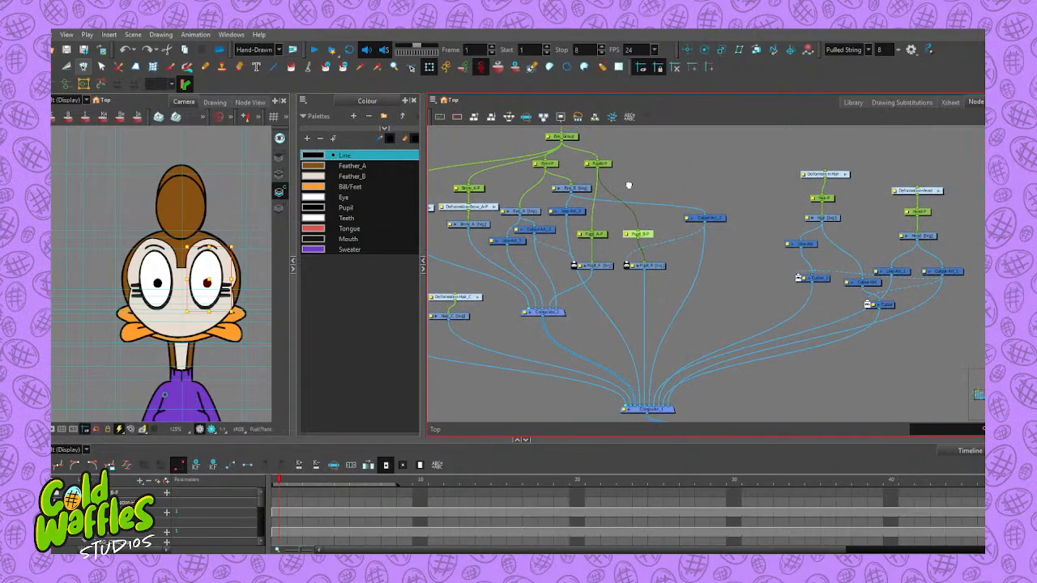
{"action": "left_click_drag", "start_coordinate": [628, 186], "coordinate": [643, 186]}
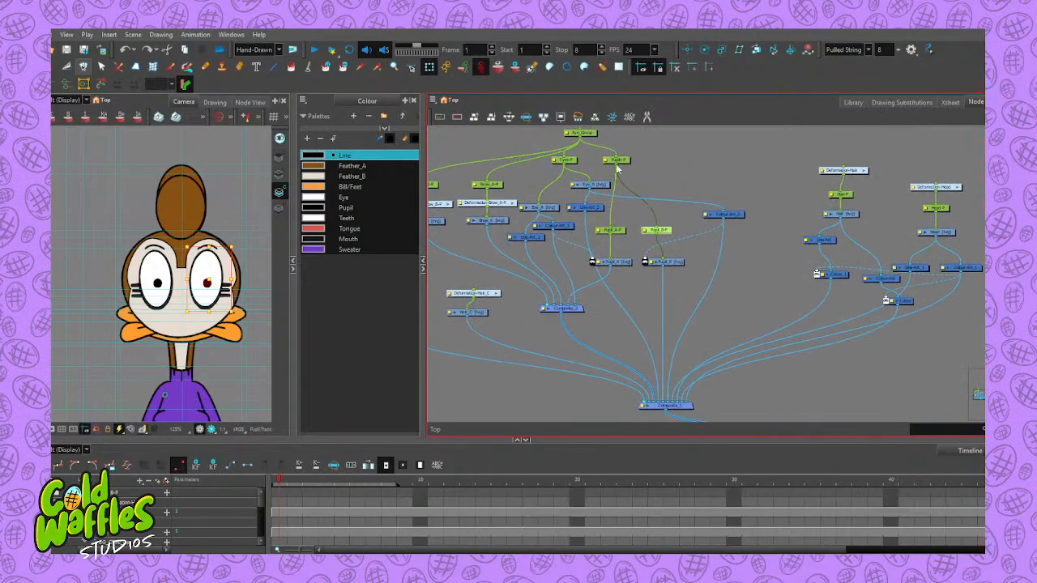
{"action": "left_click", "coordinate": [617, 161]}
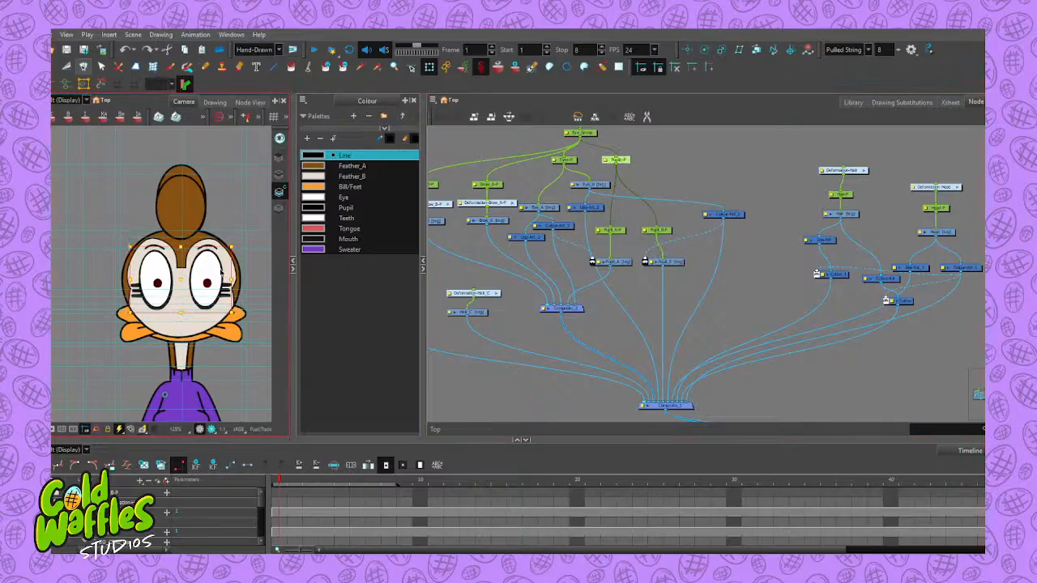
{"action": "left_click_drag", "start_coordinate": [208, 283], "coordinate": [157, 281]}
{"action": "left_click", "coordinate": [618, 235]}
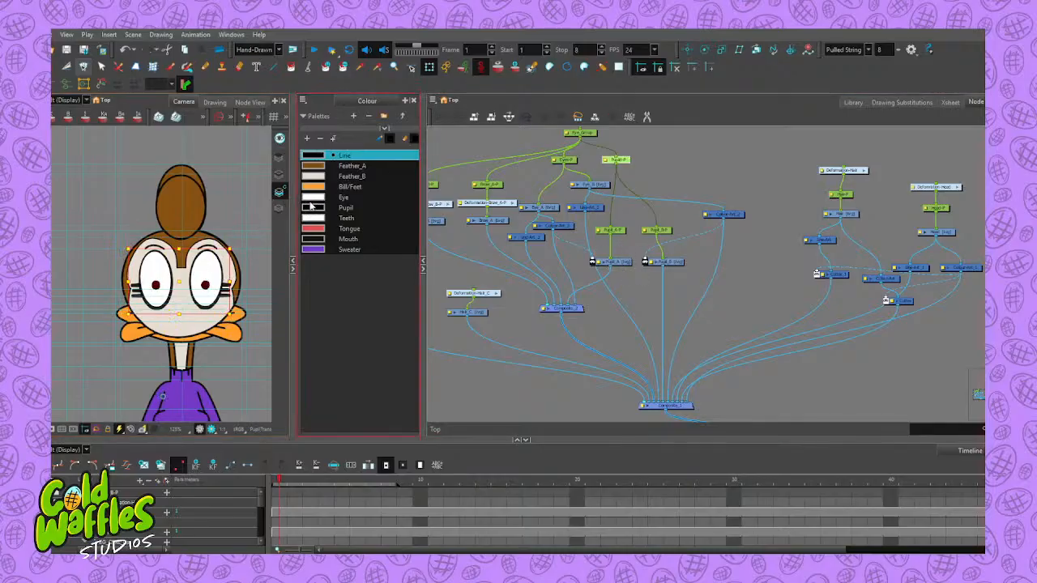
{"action": "left_click", "coordinate": [457, 120]}
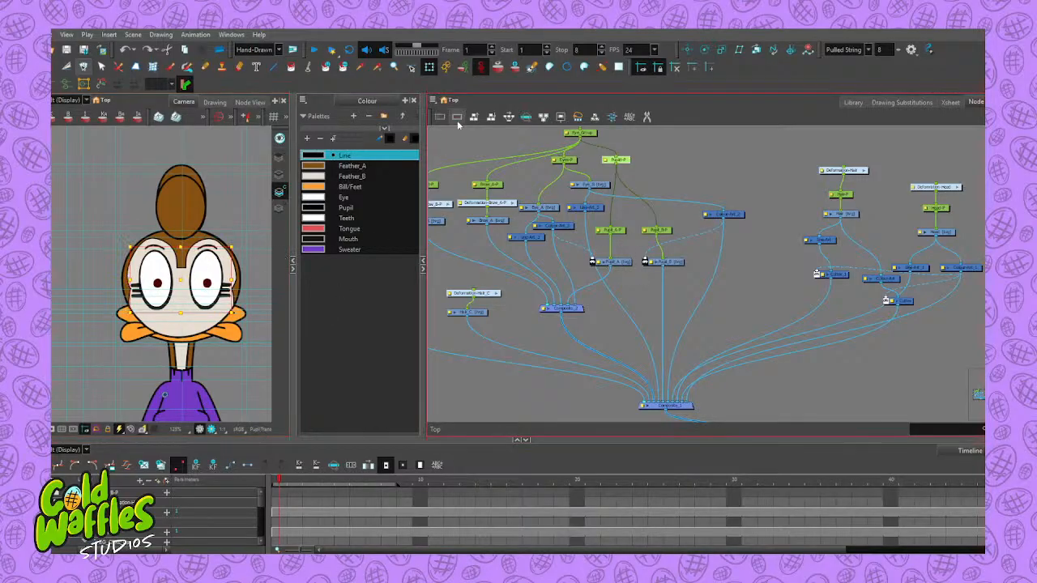
Use the Translate tool to place the pivot of the shared Pupil-P peg midway between the two eyes
{"action": "left_click", "coordinate": [687, 50]}
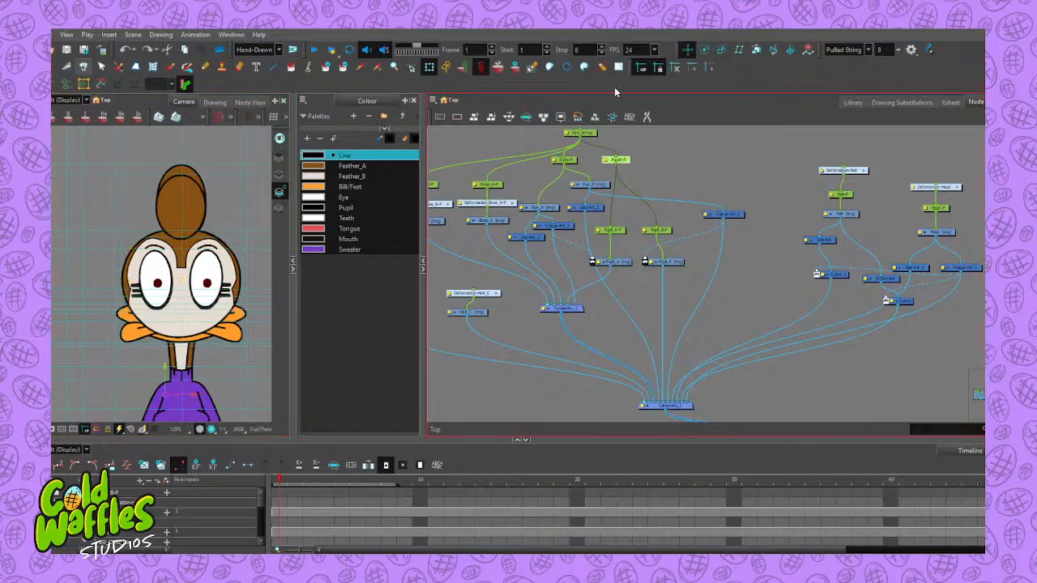
{"action": "left_click", "coordinate": [180, 394]}
{"action": "left_click_drag", "start_coordinate": [165, 395], "coordinate": [182, 283]}
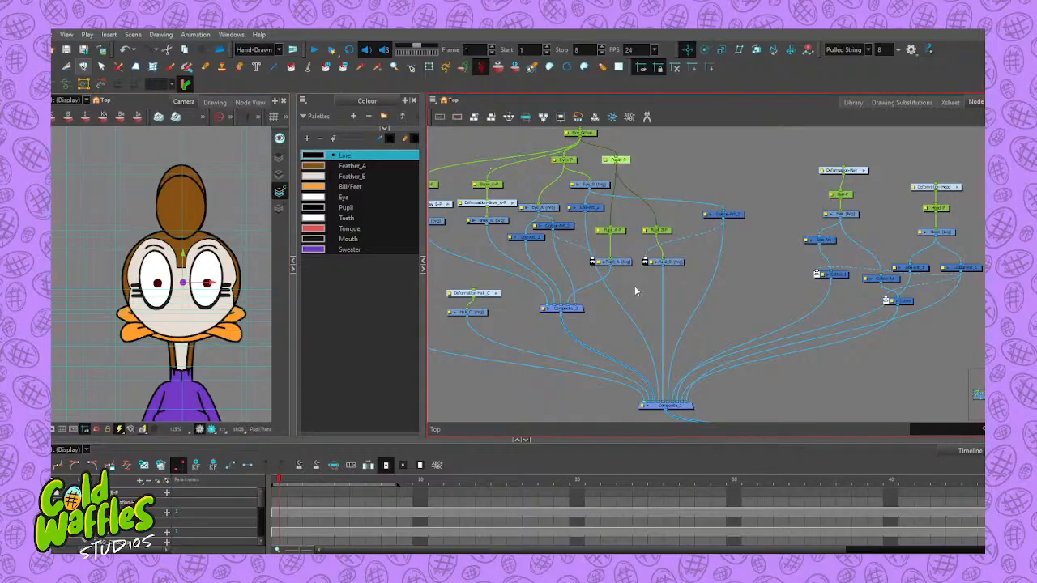
Place the pivots of the Pupil_A-P and Pupil_B-P pegs at the centres of their own pupils
{"action": "left_click", "coordinate": [614, 231]}
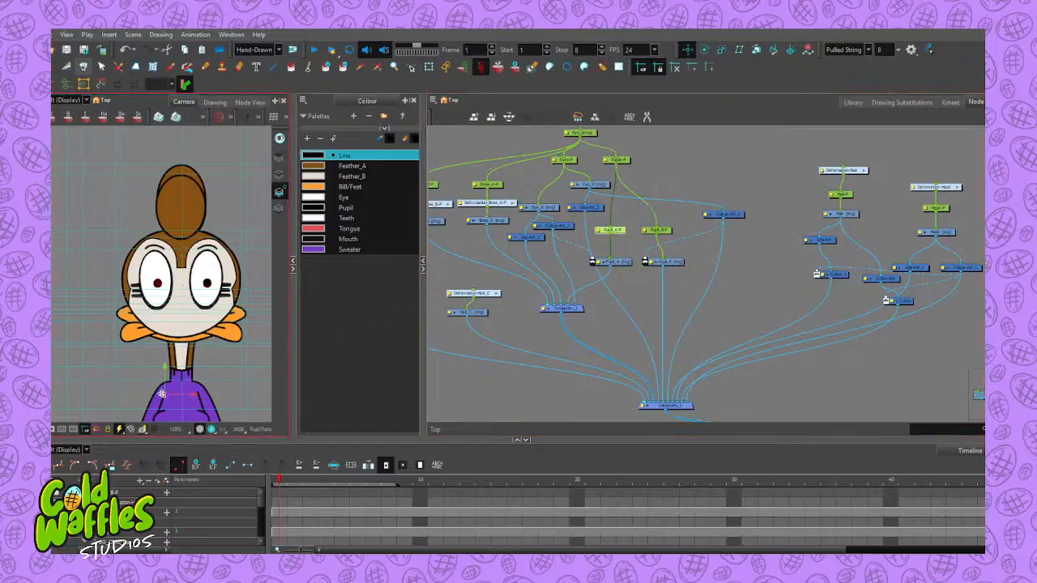
{"action": "left_click_drag", "start_coordinate": [162, 394], "coordinate": [158, 284]}
{"action": "left_click", "coordinate": [661, 232]}
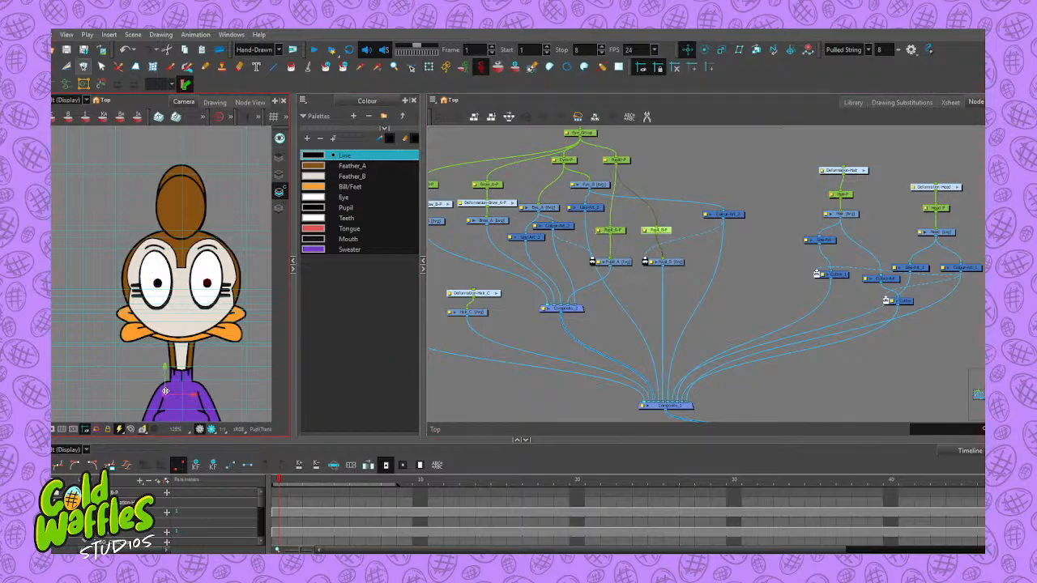
{"action": "left_click_drag", "start_coordinate": [165, 395], "coordinate": [207, 283]}
{"action": "left_click", "coordinate": [627, 219]}
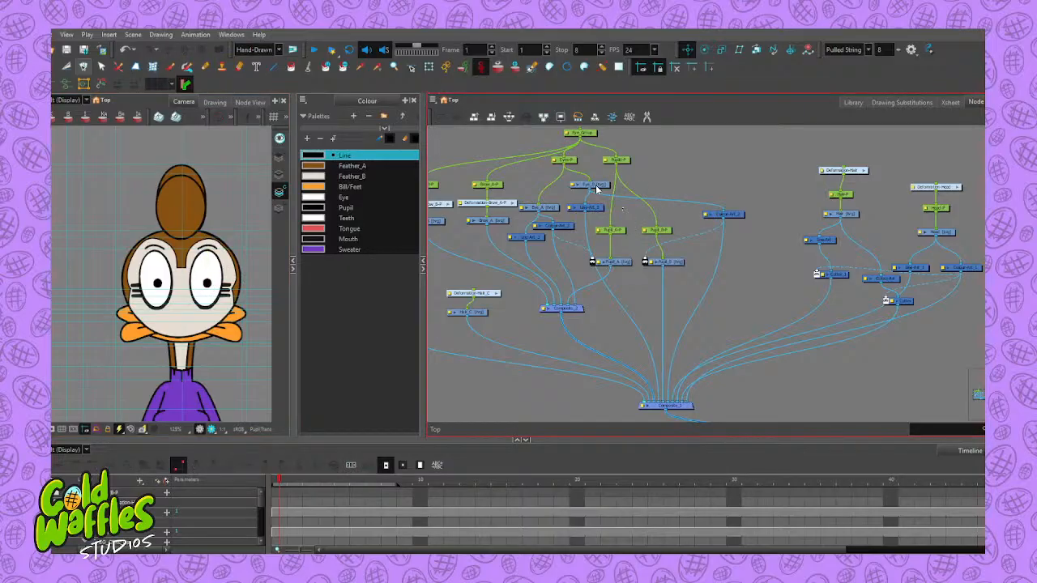
Place the pivot of the shared eyes peg midway between the two eyes
{"action": "left_click", "coordinate": [565, 160]}
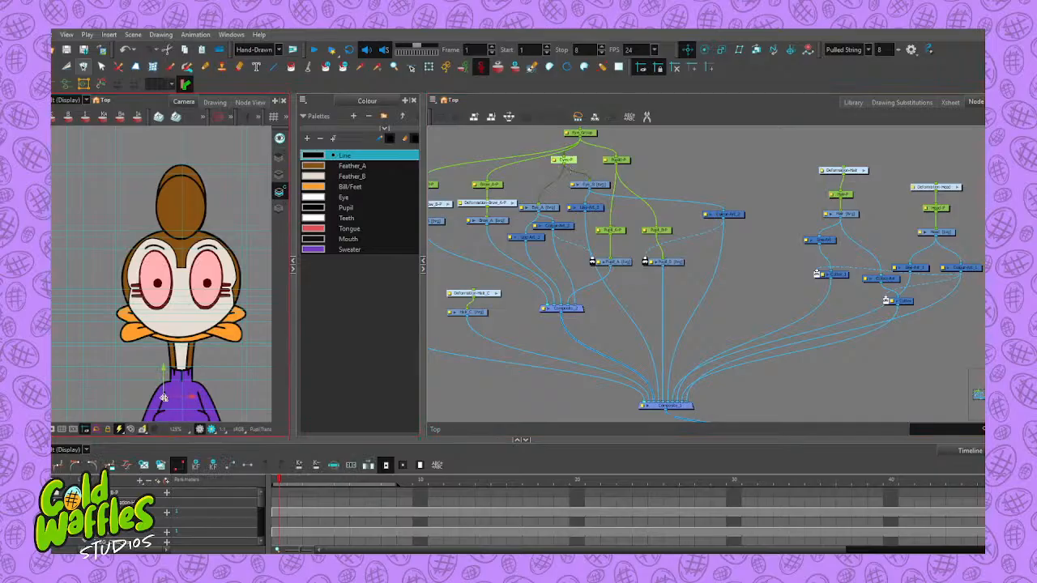
{"action": "left_click_drag", "start_coordinate": [163, 396], "coordinate": [182, 283]}
{"action": "left_click", "coordinate": [615, 177]}
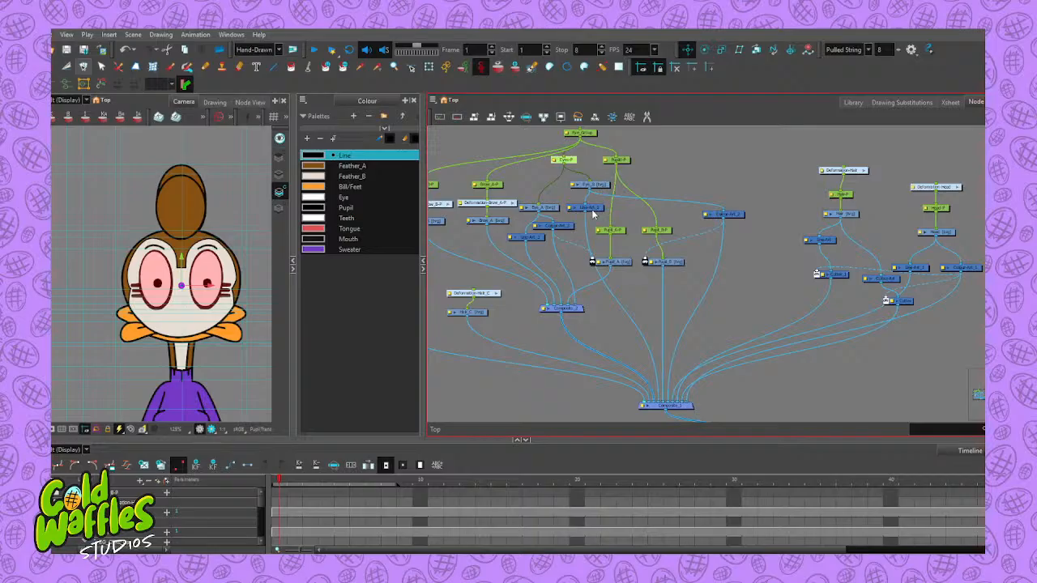
Place the pivots of the Eye_B and Eye_A drawings at the centres of their own eyes
{"action": "left_click", "coordinate": [591, 185]}
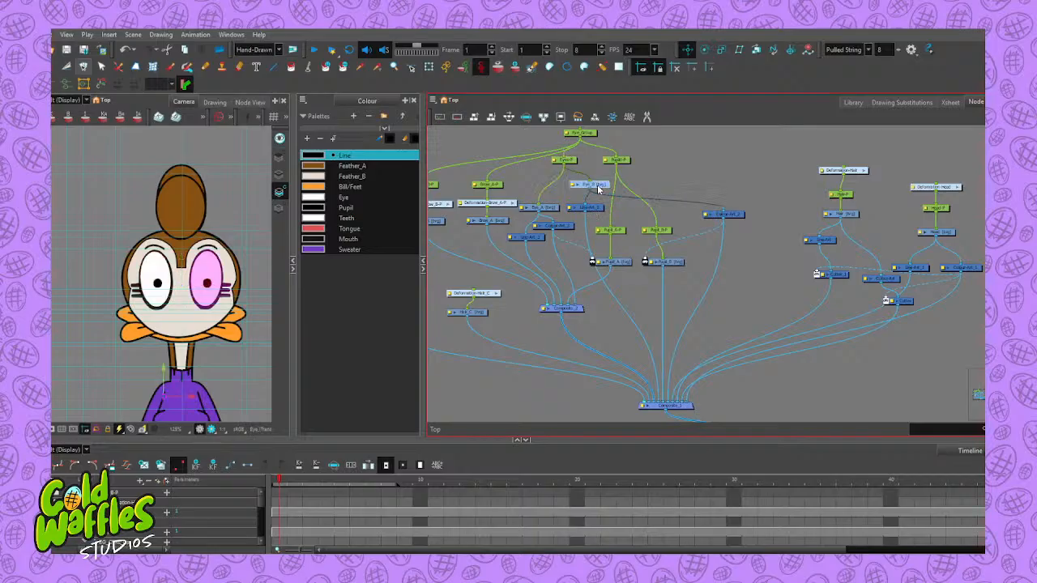
{"action": "left_click_drag", "start_coordinate": [164, 394], "coordinate": [207, 283]}
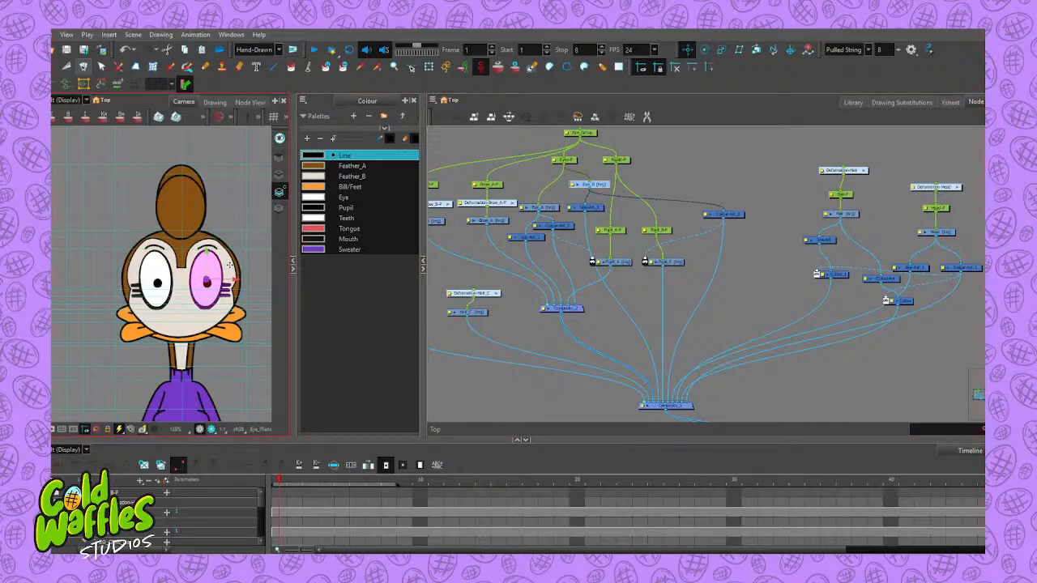
{"action": "left_click", "coordinate": [556, 211]}
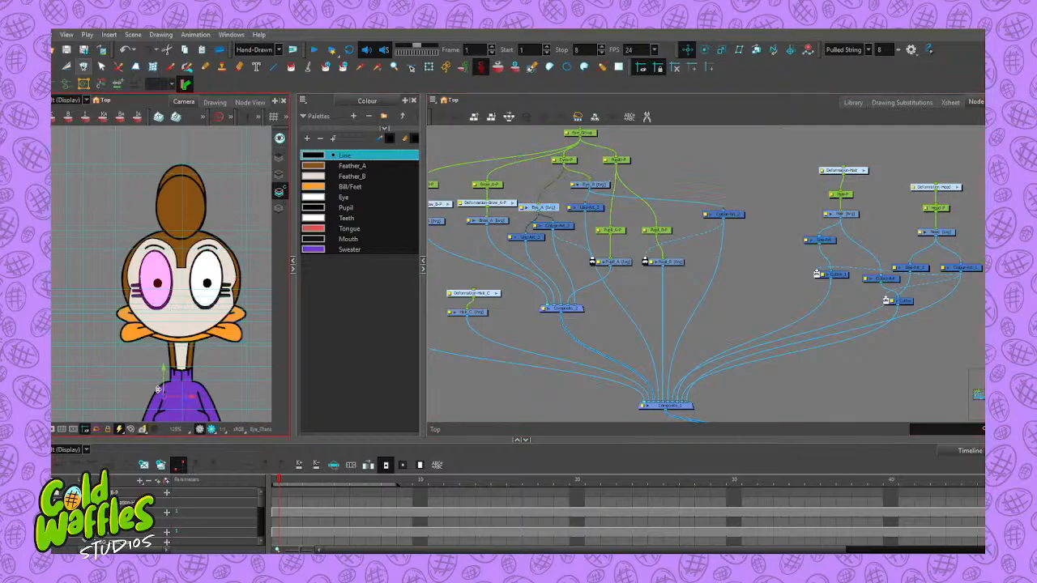
{"action": "left_click_drag", "start_coordinate": [160, 393], "coordinate": [156, 280]}
Check the pivot positions of the Brow_A-P and Brow_B-P pegs
{"action": "left_click", "coordinate": [490, 185]}
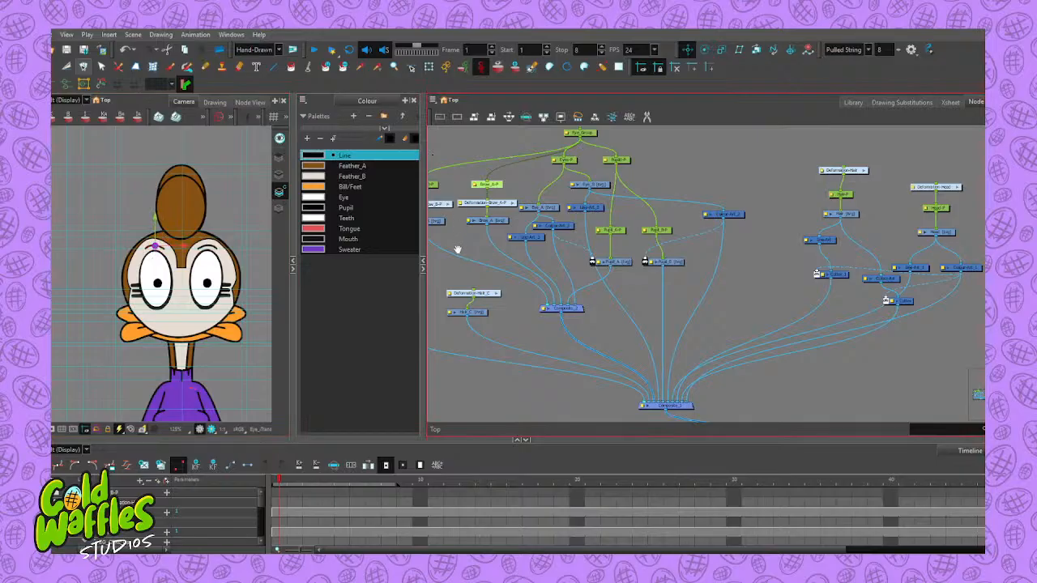
{"action": "left_click_drag", "start_coordinate": [458, 249], "coordinate": [541, 273]}
{"action": "left_click", "coordinate": [510, 213]}
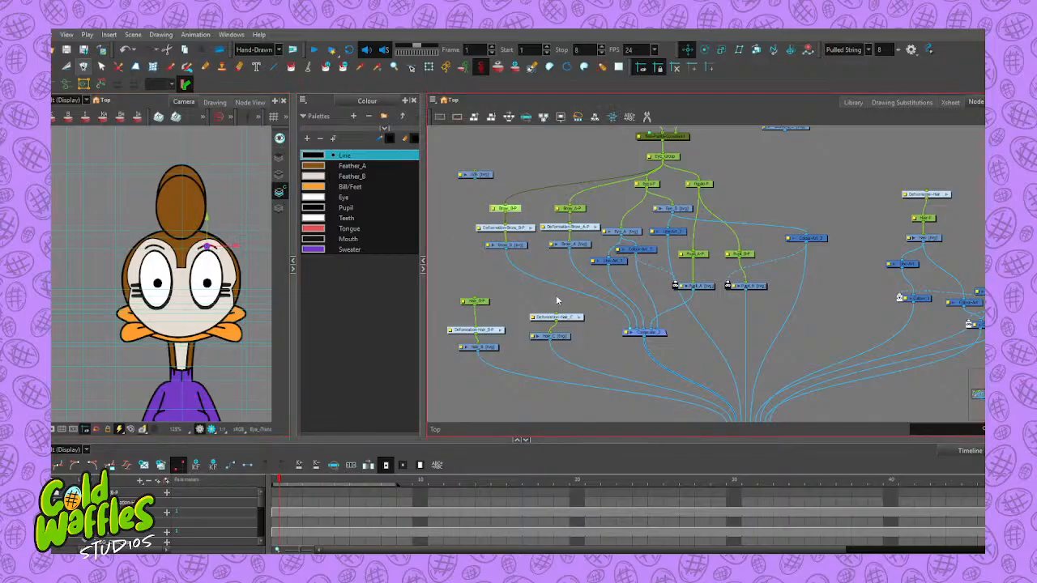
Place the pivots of the Hair_B-P peg and the Hair_B drawing at the base of the front hair tuft
{"action": "left_click", "coordinate": [480, 302]}
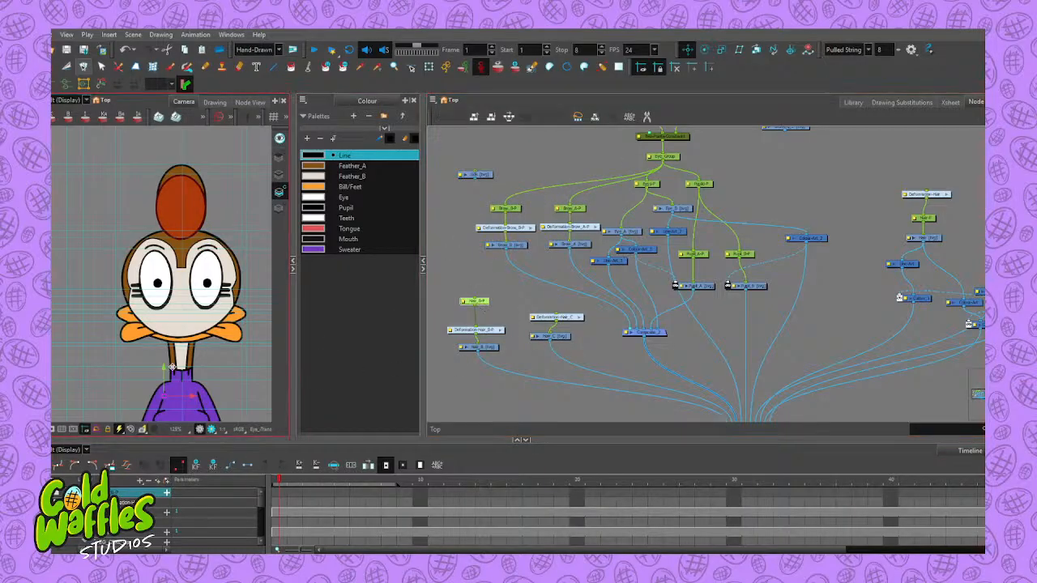
{"action": "left_click_drag", "start_coordinate": [163, 398], "coordinate": [181, 229]}
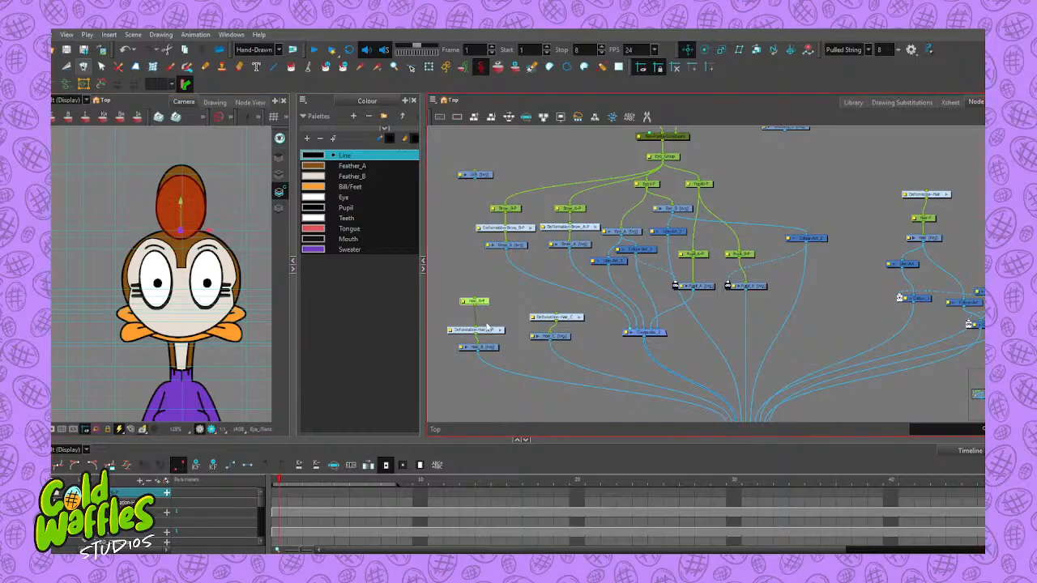
{"action": "left_click", "coordinate": [488, 349]}
{"action": "left_click_drag", "start_coordinate": [164, 396], "coordinate": [183, 232]}
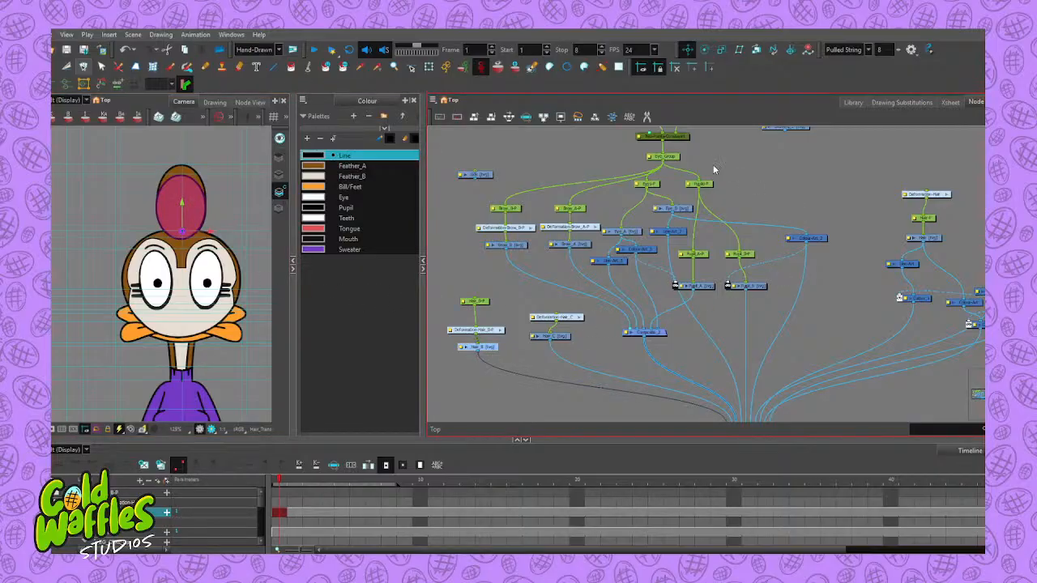
Place the Eye_Group peg's pivot midway between the eyes, and check the pivots of the pupil, eye, brow and Hair_B pegs
{"action": "left_click", "coordinate": [674, 157]}
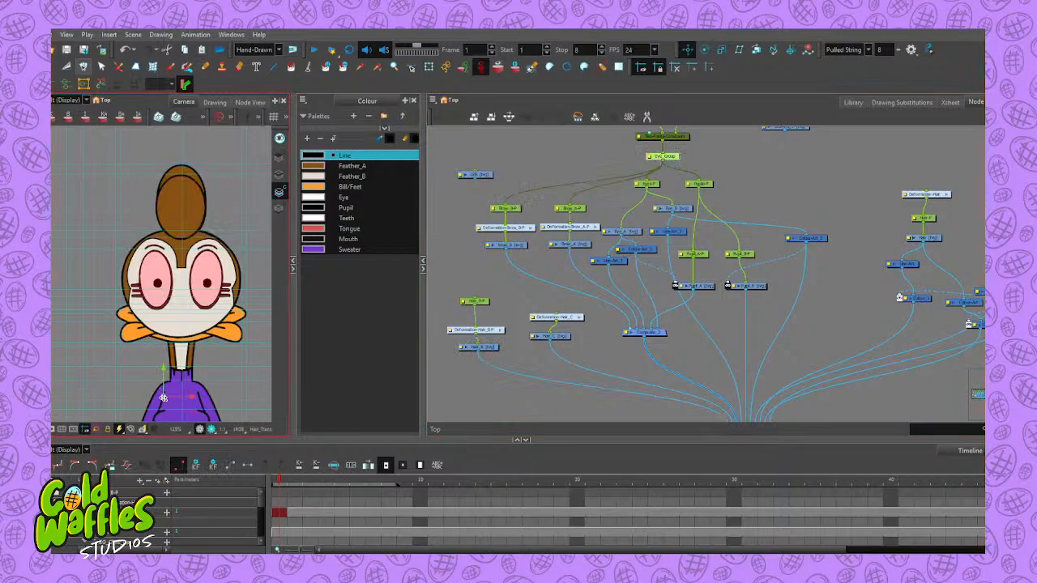
{"action": "left_click_drag", "start_coordinate": [163, 397], "coordinate": [181, 286]}
{"action": "left_click", "coordinate": [744, 256]}
{"action": "left_click", "coordinate": [700, 256]}
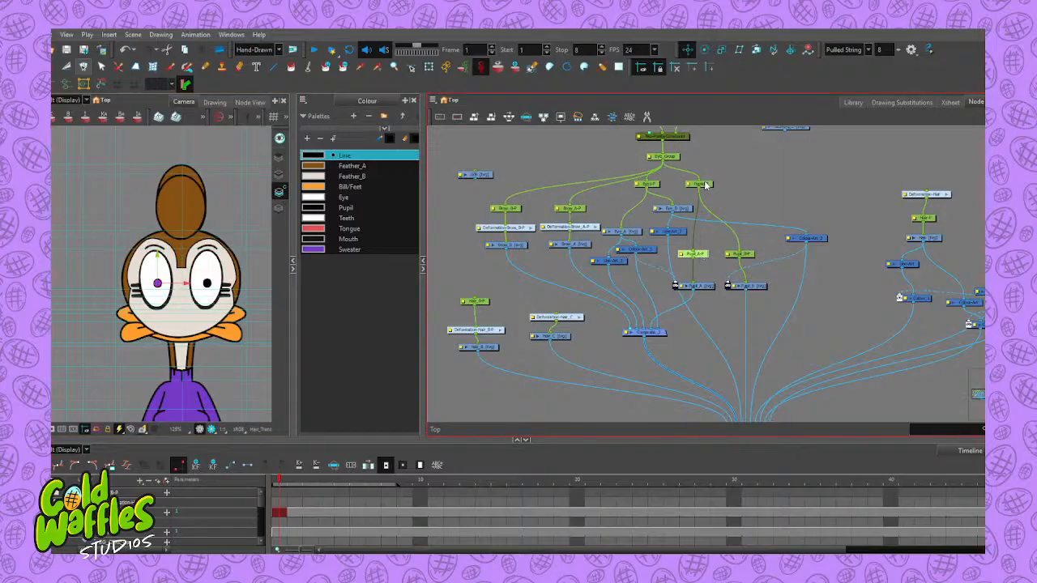
{"action": "left_click", "coordinate": [653, 185]}
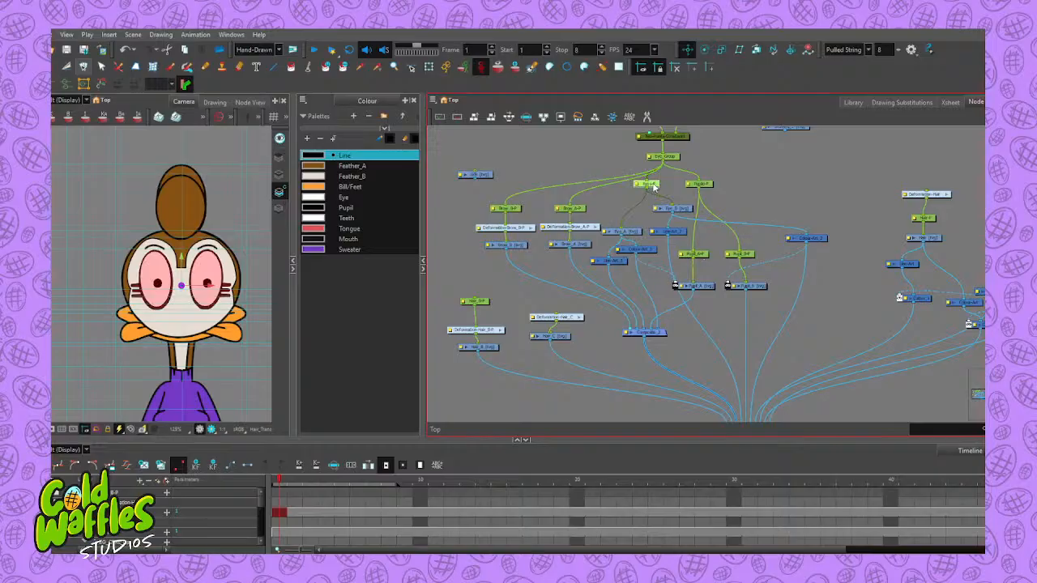
{"action": "left_click", "coordinate": [573, 211]}
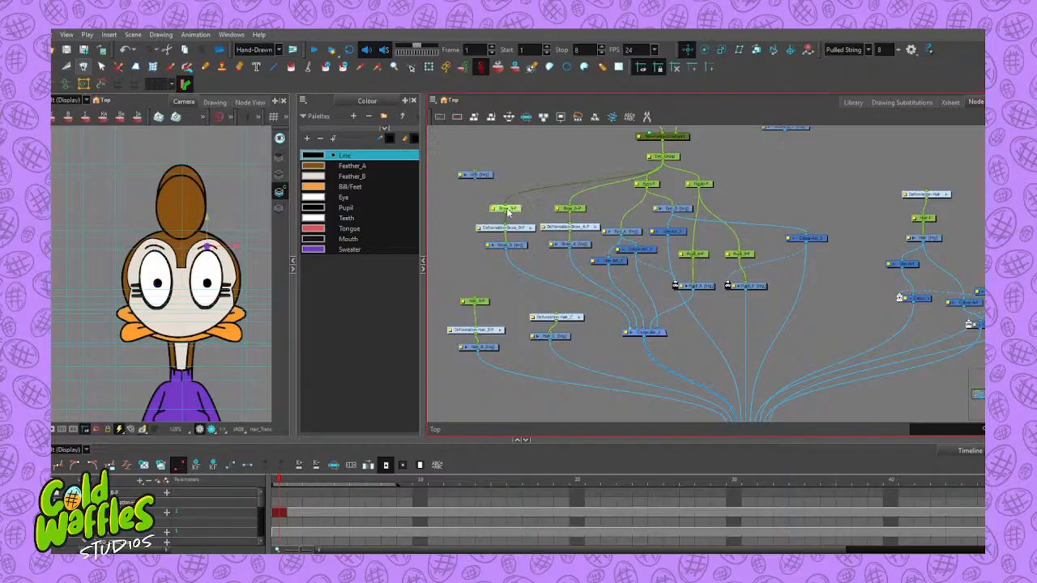
{"action": "left_click", "coordinate": [480, 303]}
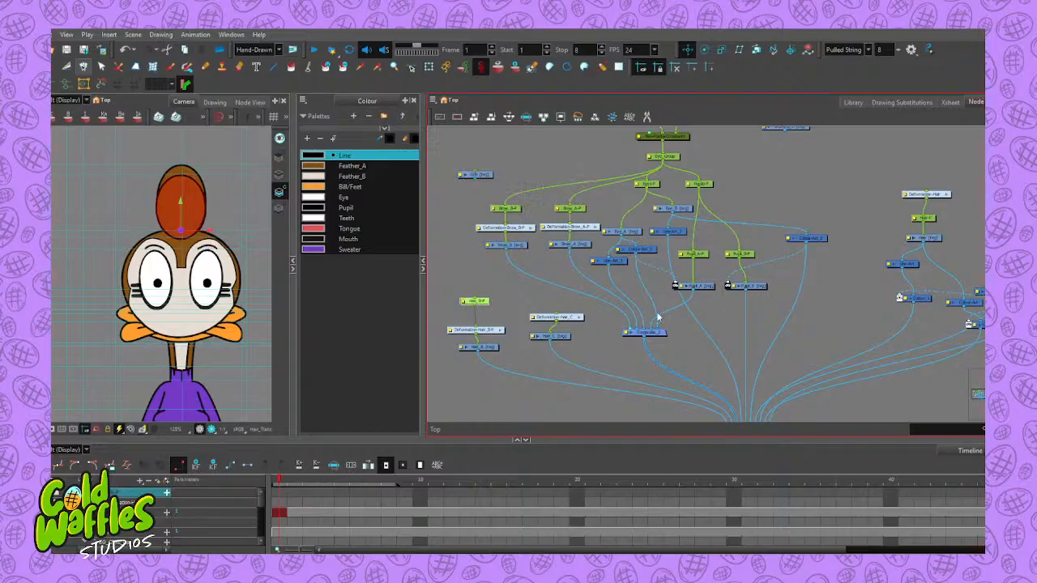
Align the Deformation-Hair_C node directly above the Hair_C drawing, and check its deformation controls on the rear hair tuft
{"action": "left_click", "coordinate": [556, 338]}
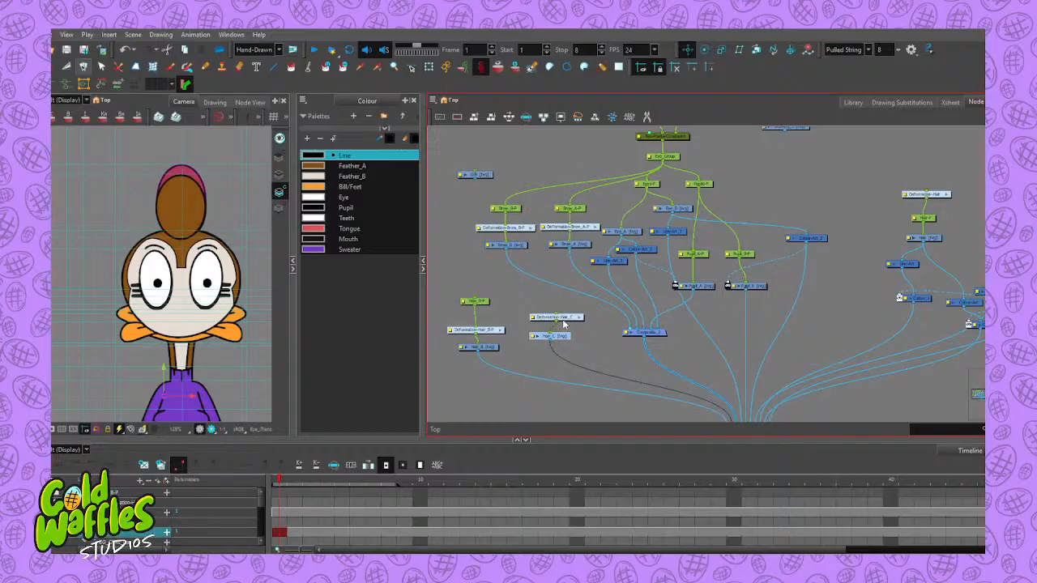
{"action": "left_click", "coordinate": [565, 322]}
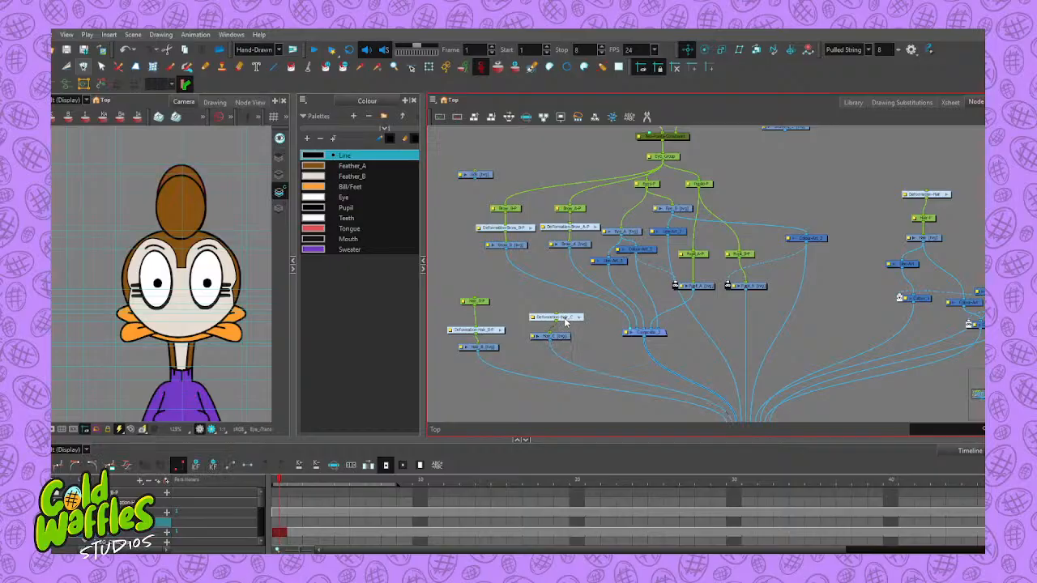
{"action": "left_click_drag", "start_coordinate": [565, 322], "coordinate": [559, 318]}
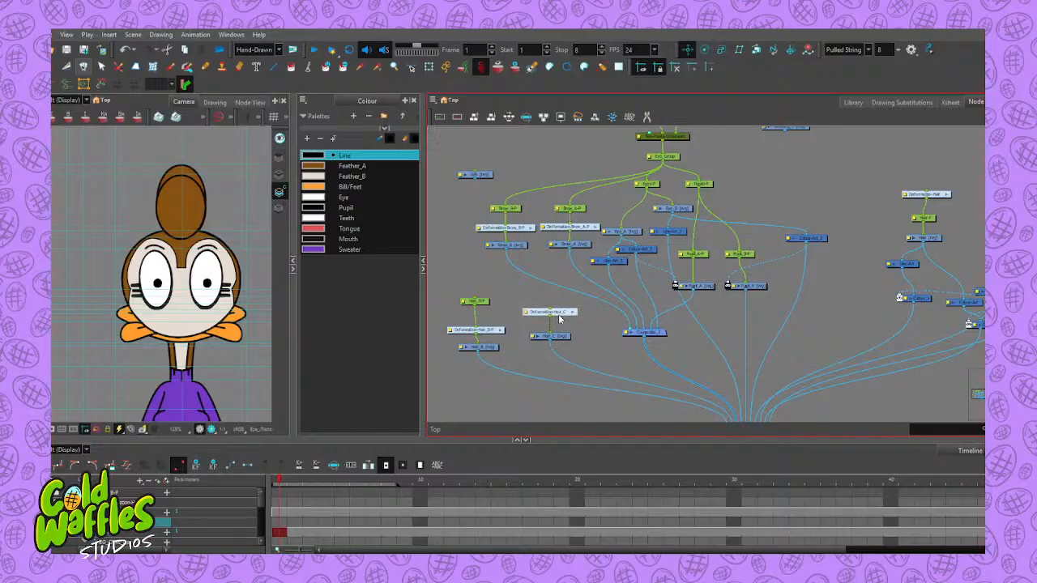
{"action": "left_click", "coordinate": [52, 84]}
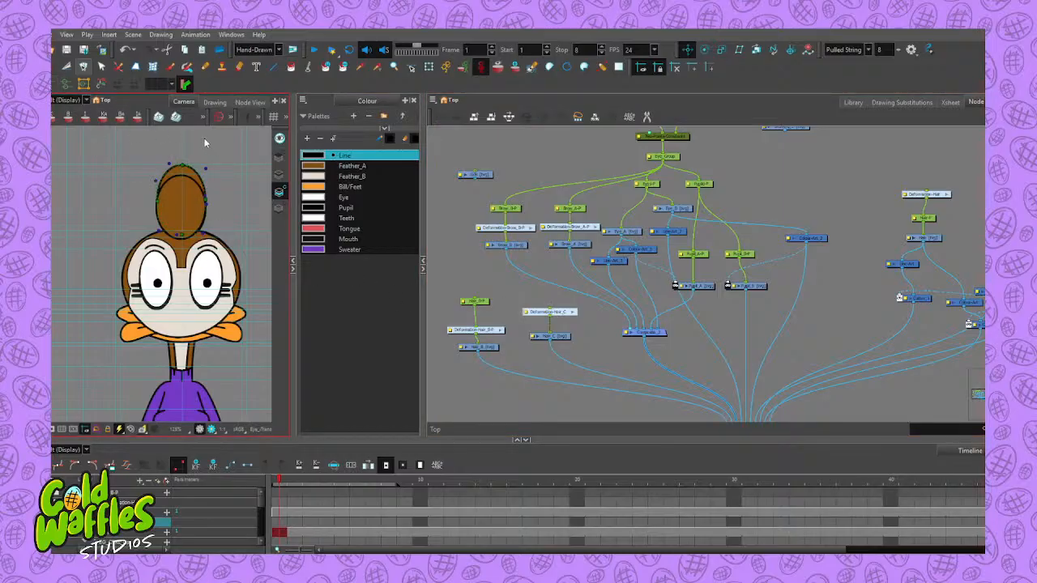
{"action": "left_click", "coordinate": [526, 292]}
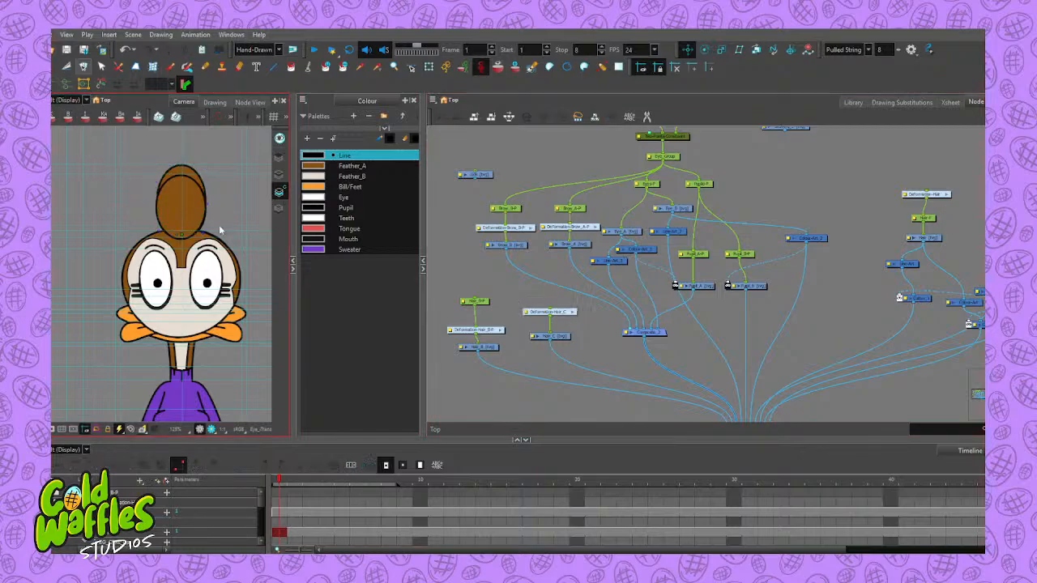
{"action": "left_click", "coordinate": [577, 350]}
Add a parent peg to the Hair_C drawing and align it directly above the Deformation-Hair_C node
{"action": "left_click", "coordinate": [563, 337]}
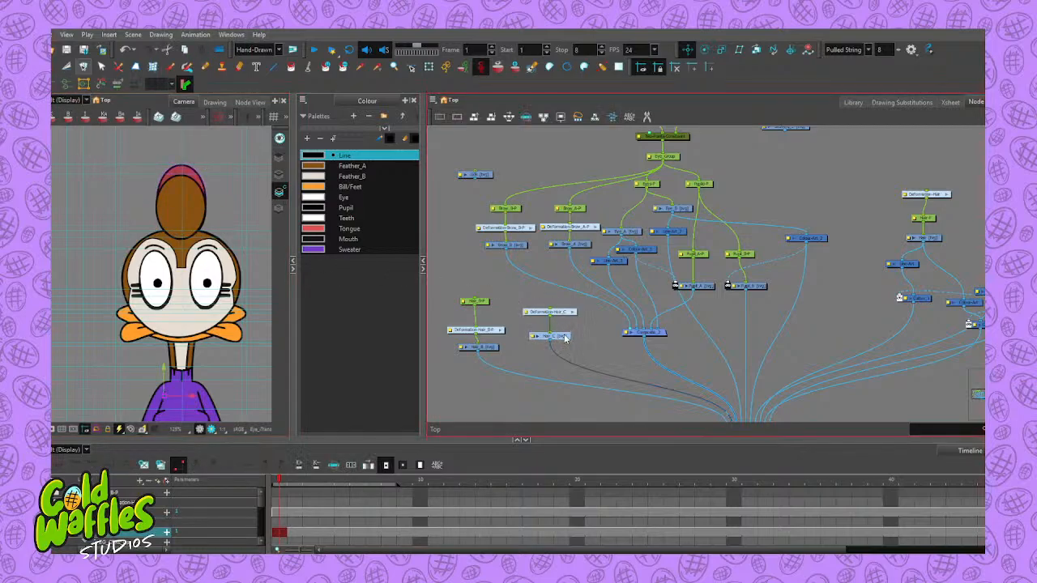
{"action": "key", "text": "ctrl+p"}
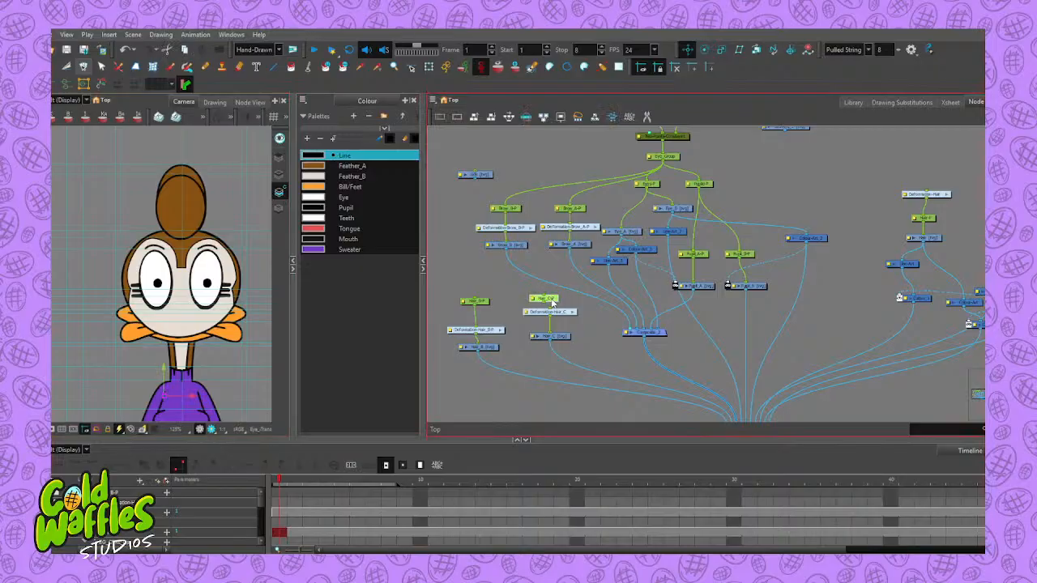
{"action": "left_click_drag", "start_coordinate": [553, 302], "coordinate": [560, 289]}
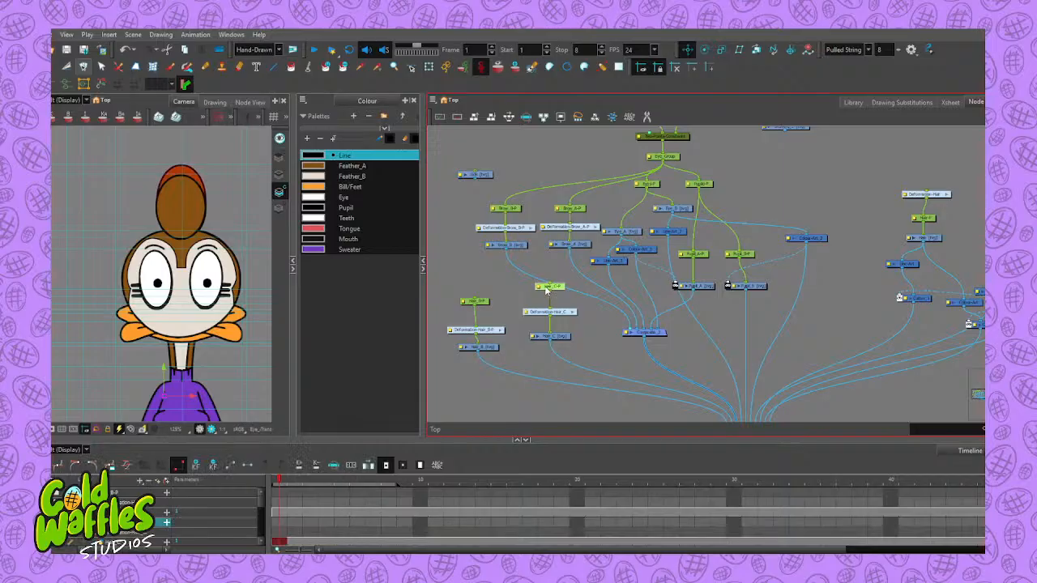
{"action": "left_click_drag", "start_coordinate": [558, 290], "coordinate": [557, 298]}
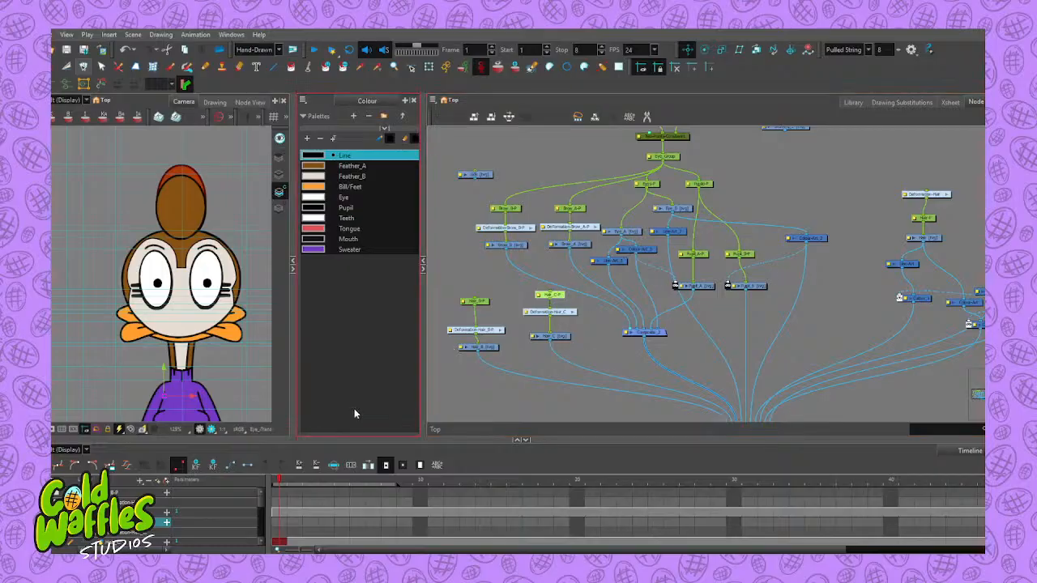
{"action": "left_click", "coordinate": [586, 316]}
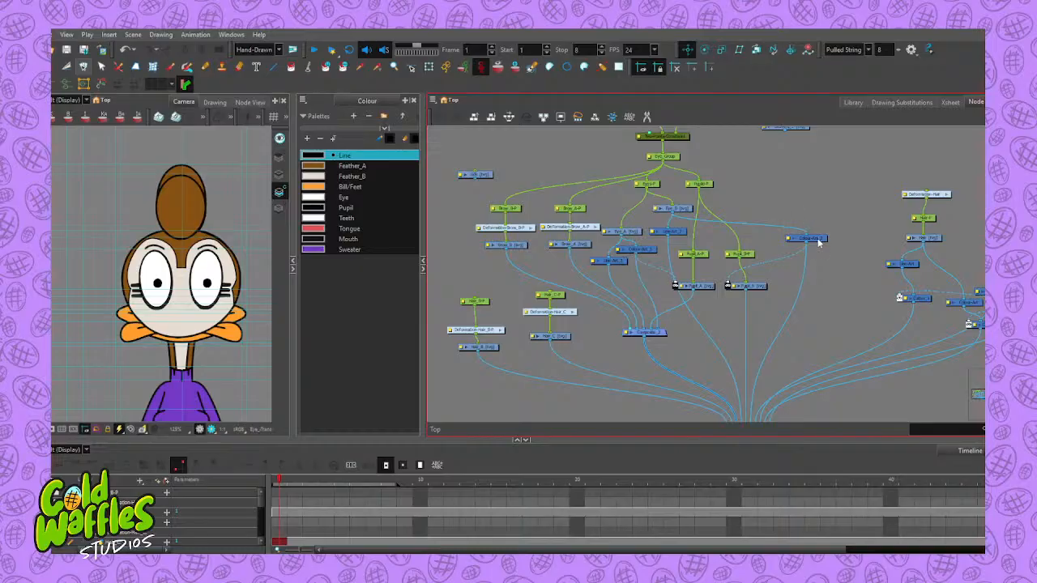
Move the Colour-Art_2 node beside Line-Art_2, and place the Pupil_A drawing just above Composite_2
{"action": "left_click_drag", "start_coordinate": [819, 243], "coordinate": [673, 234]}
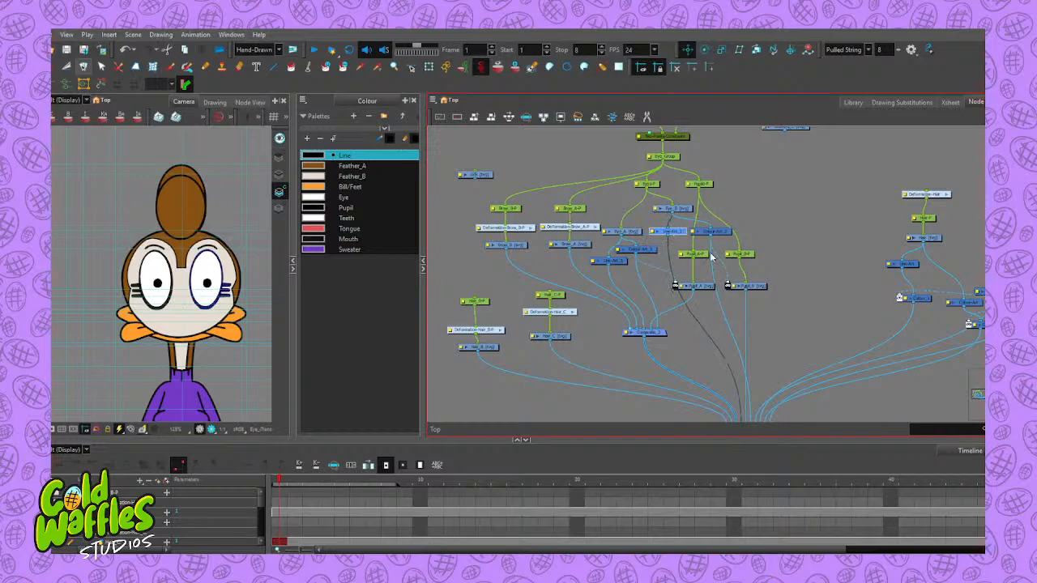
{"action": "left_click_drag", "start_coordinate": [707, 351], "coordinate": [626, 312]}
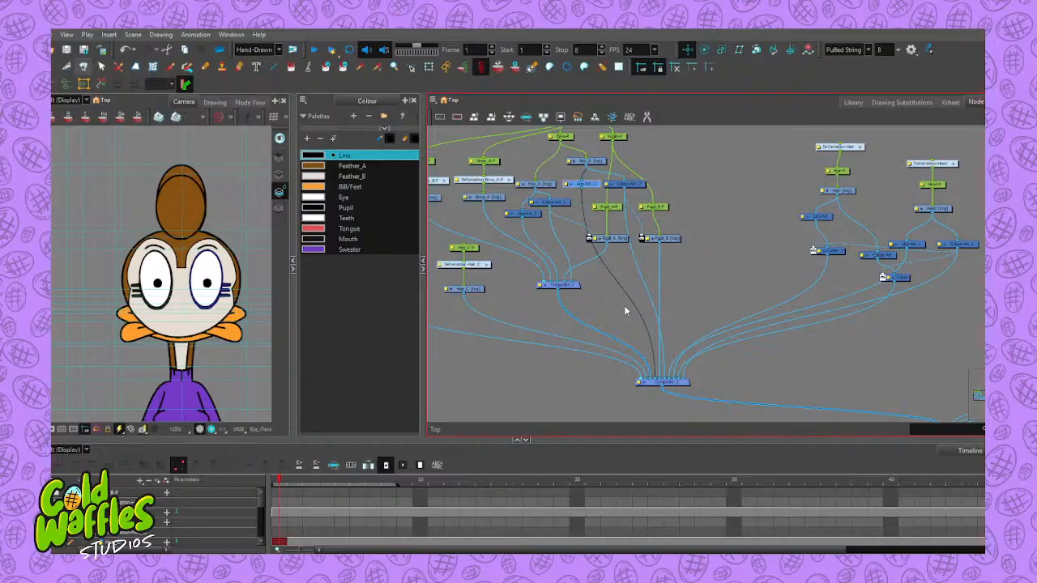
{"action": "scroll", "coordinate": [616, 266], "scroll_direction": "up", "scroll_amount": 3}
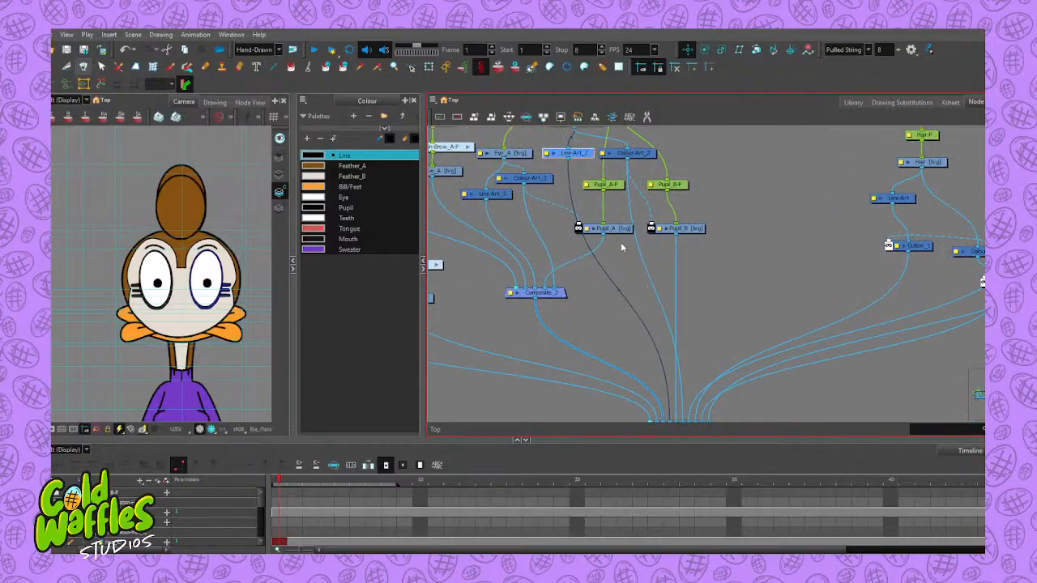
{"action": "scroll", "coordinate": [608, 228], "scroll_direction": "down", "scroll_amount": 1}
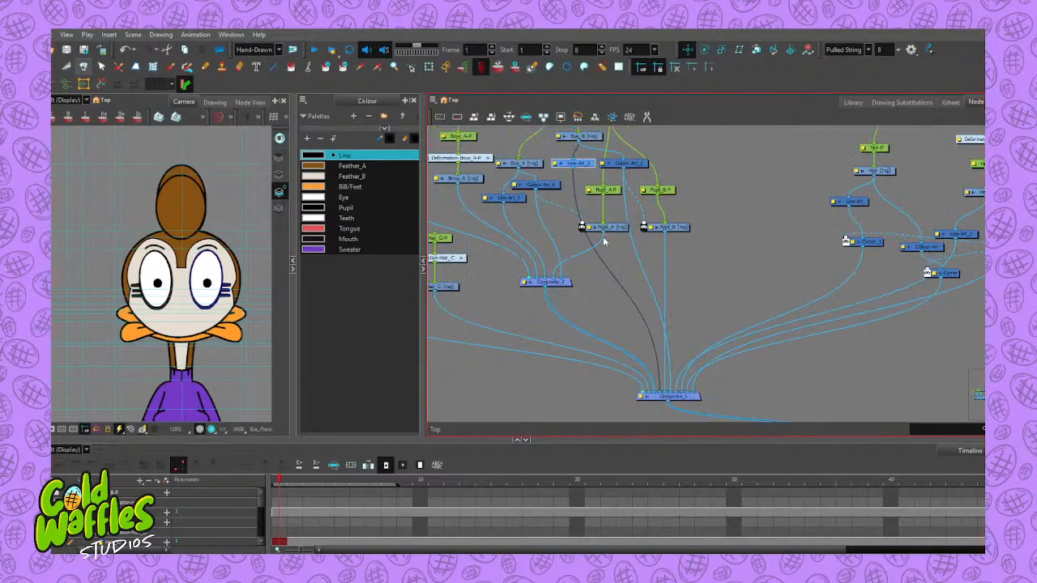
{"action": "scroll", "coordinate": [605, 236], "scroll_direction": "down", "scroll_amount": 1}
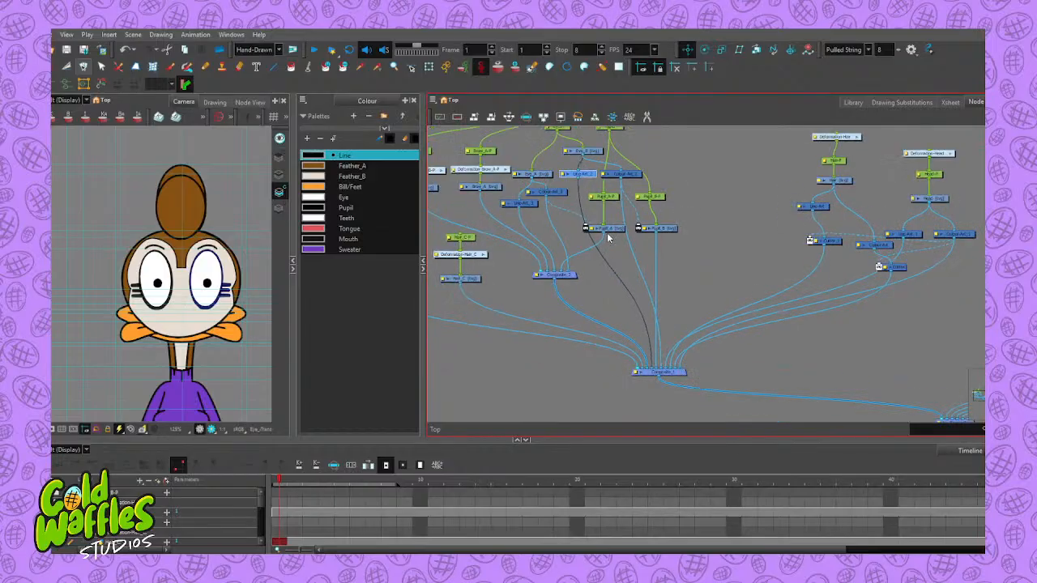
{"action": "scroll", "coordinate": [604, 235], "scroll_direction": "up", "scroll_amount": 2}
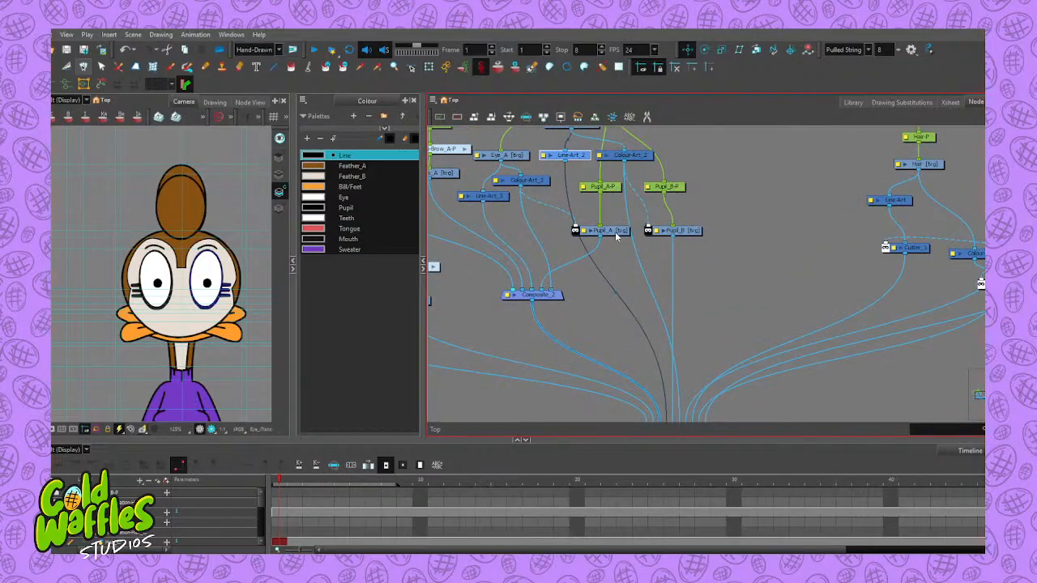
{"action": "left_click_drag", "start_coordinate": [602, 235], "coordinate": [593, 274]}
{"action": "scroll", "coordinate": [600, 243], "scroll_direction": "down", "scroll_amount": 2}
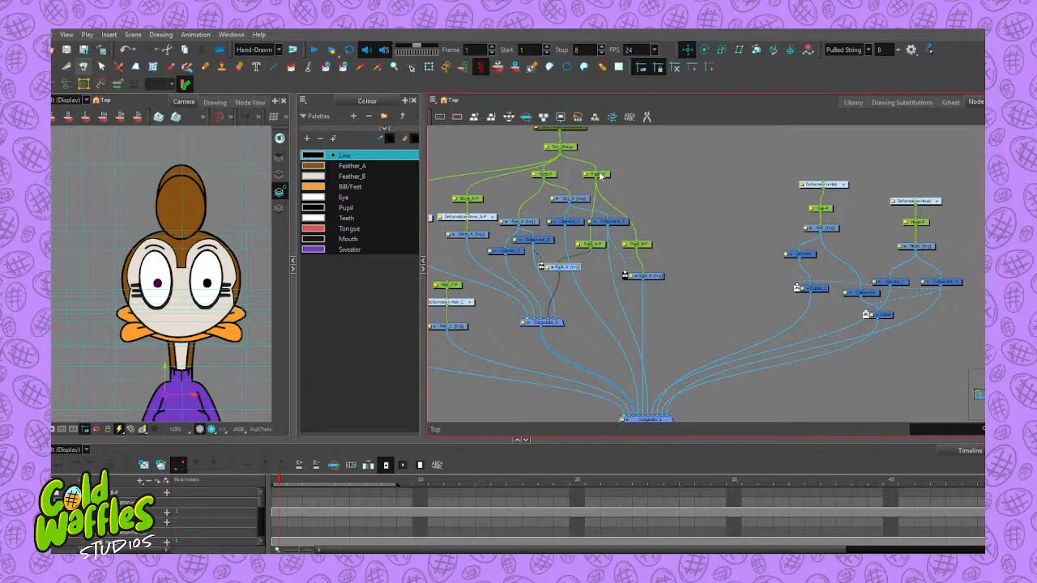
Move the shared pupils peg, the Pupil_B-P peg and the Pupil_B drawing away from Eye_B's line and colour nodes
{"action": "scroll", "coordinate": [608, 212], "scroll_direction": "up", "scroll_amount": 2}
{"action": "left_click", "coordinate": [619, 230]}
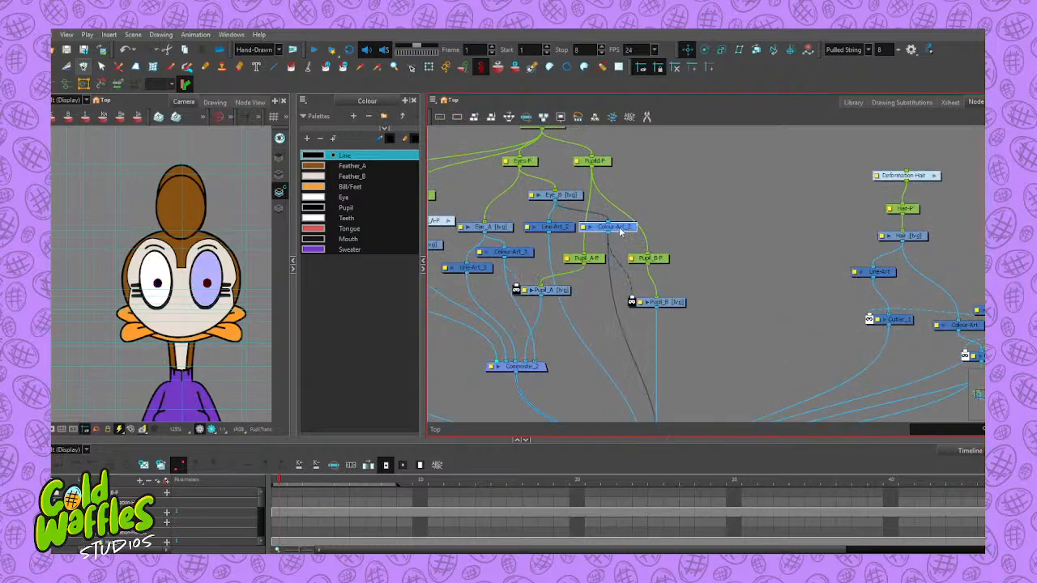
{"action": "left_click_drag", "start_coordinate": [603, 164], "coordinate": [653, 176]}
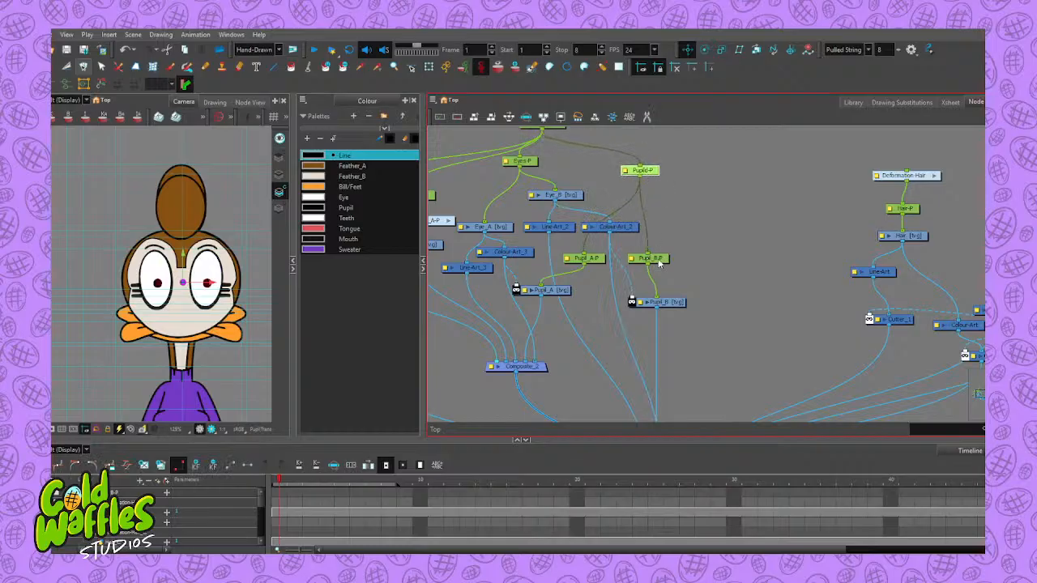
{"action": "left_click_drag", "start_coordinate": [660, 259], "coordinate": [691, 253]}
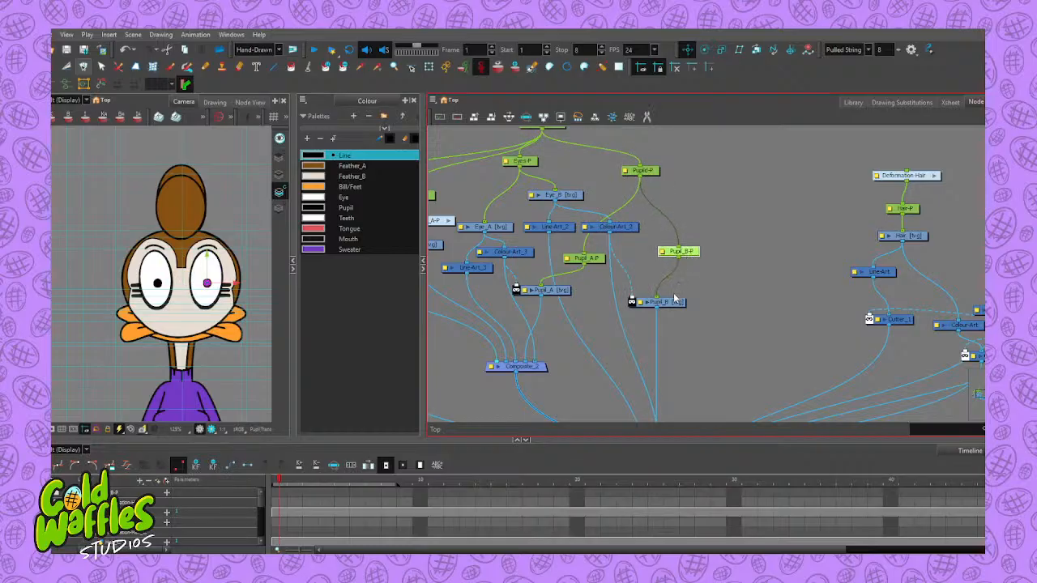
{"action": "left_click", "coordinate": [677, 303]}
{"action": "left_click_drag", "start_coordinate": [683, 306], "coordinate": [704, 303]}
Group Line-Art_2 and Colour-Art_2 under Eye_B, with the shared pupils peg beside Eyes-P and Pupil_A-P above Pupil_A
{"action": "mouse_move", "coordinate": [625, 234]}
{"action": "left_mouse_down"}
{"action": "mouse_move", "coordinate": [622, 242]}
{"action": "mouse_move", "coordinate": [641, 239]}
{"action": "left_mouse_up"}
{"action": "left_click_drag", "start_coordinate": [564, 231], "coordinate": [606, 235]}
{"action": "left_click_drag", "start_coordinate": [575, 197], "coordinate": [593, 164]}
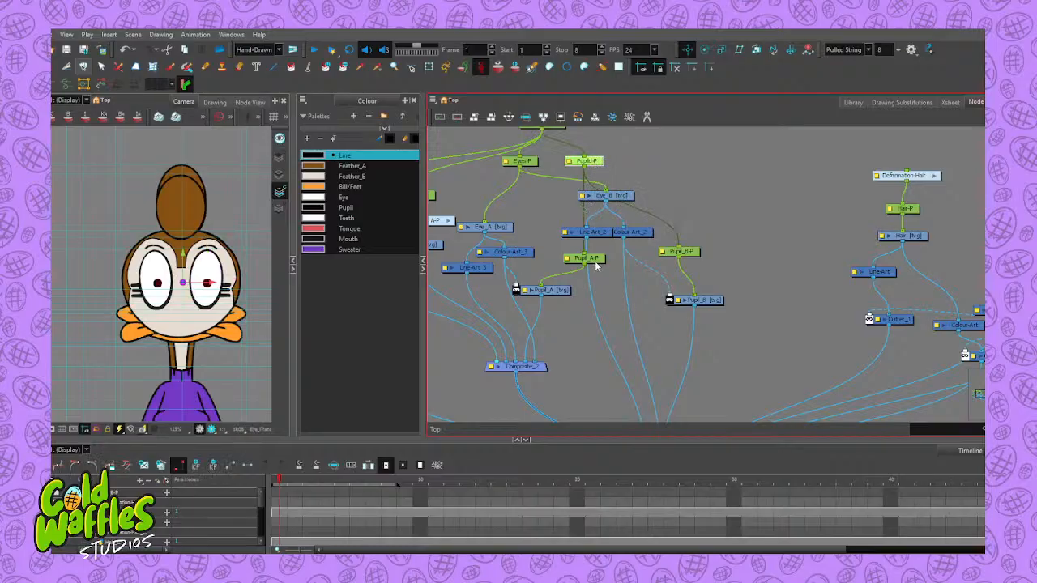
{"action": "left_click_drag", "start_coordinate": [598, 265], "coordinate": [557, 200]}
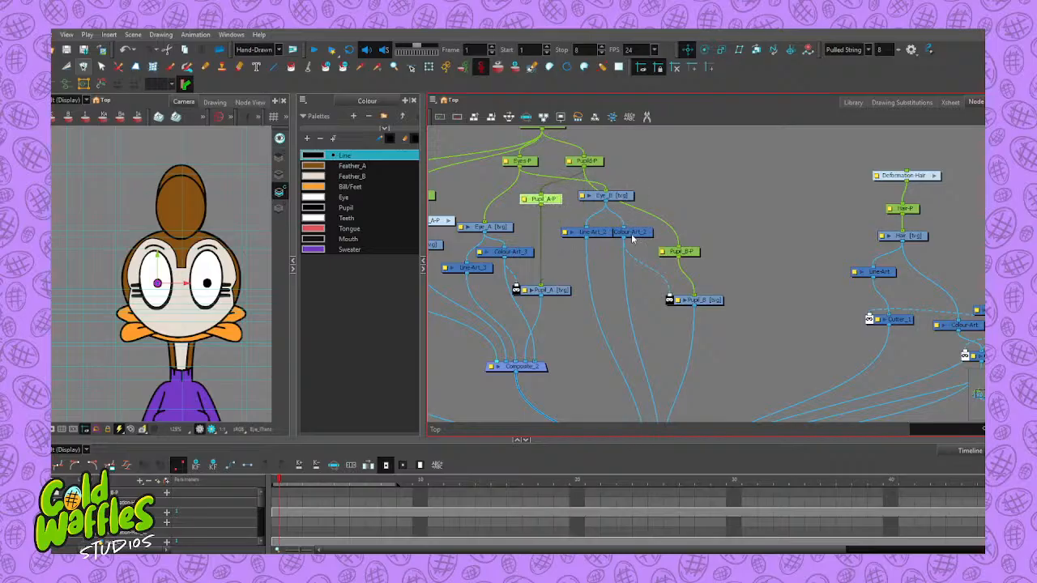
Align Eye_A's colour-art node and Eye_B's Line-Art_2 node in one row with Eye_A's line-art node
{"action": "left_click", "coordinate": [521, 254]}
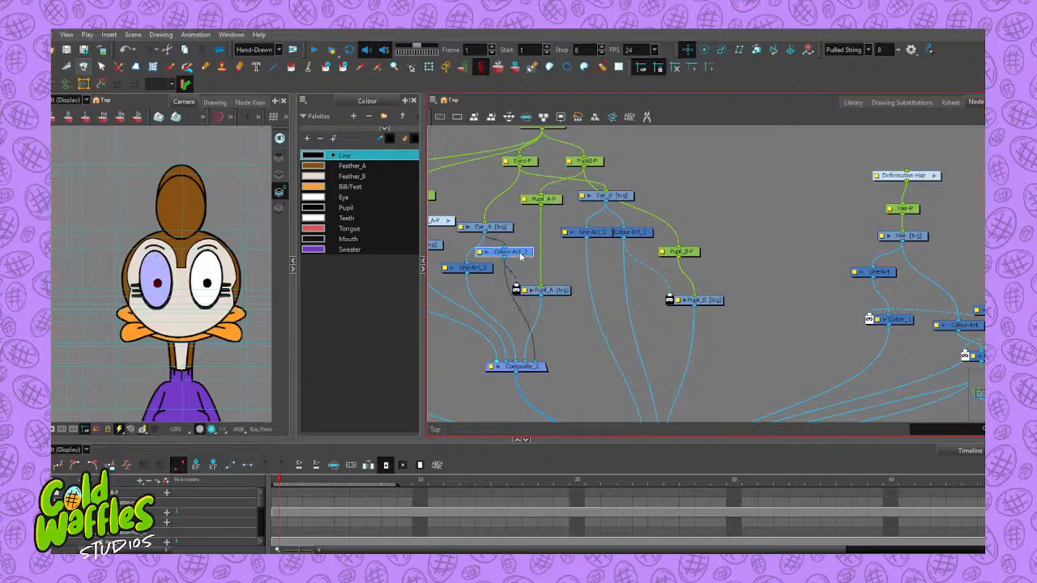
{"action": "left_click_drag", "start_coordinate": [521, 253], "coordinate": [543, 269]}
{"action": "left_click_drag", "start_coordinate": [598, 236], "coordinate": [603, 272]}
Line up Eye_A, Eye_B and Pupil_B-P in a row with Pupil_A-P, and position the shared pupils peg above them
{"action": "left_click_drag", "start_coordinate": [695, 249], "coordinate": [691, 204]}
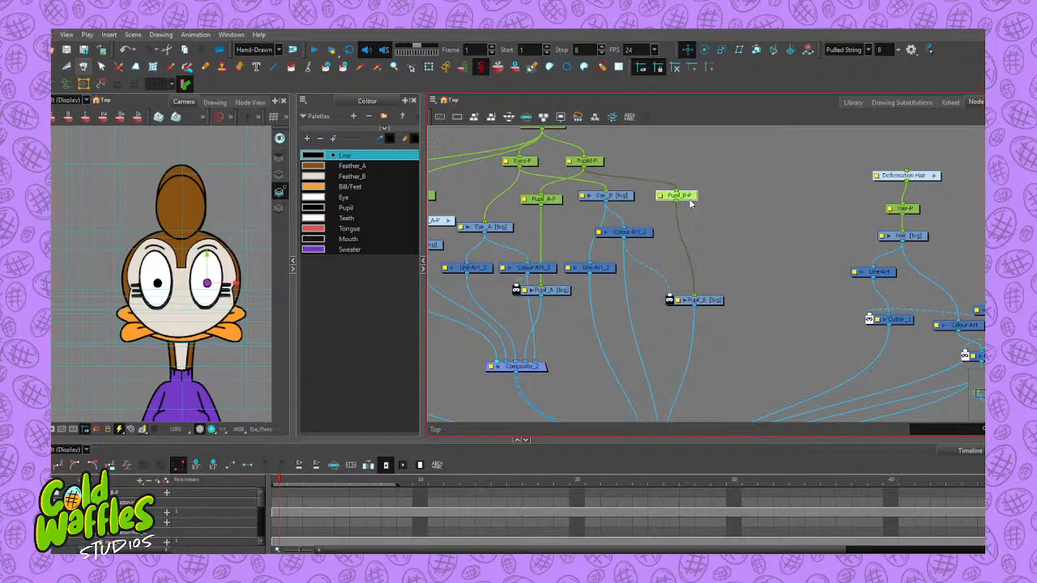
{"action": "left_click_drag", "start_coordinate": [616, 200], "coordinate": [623, 202]}
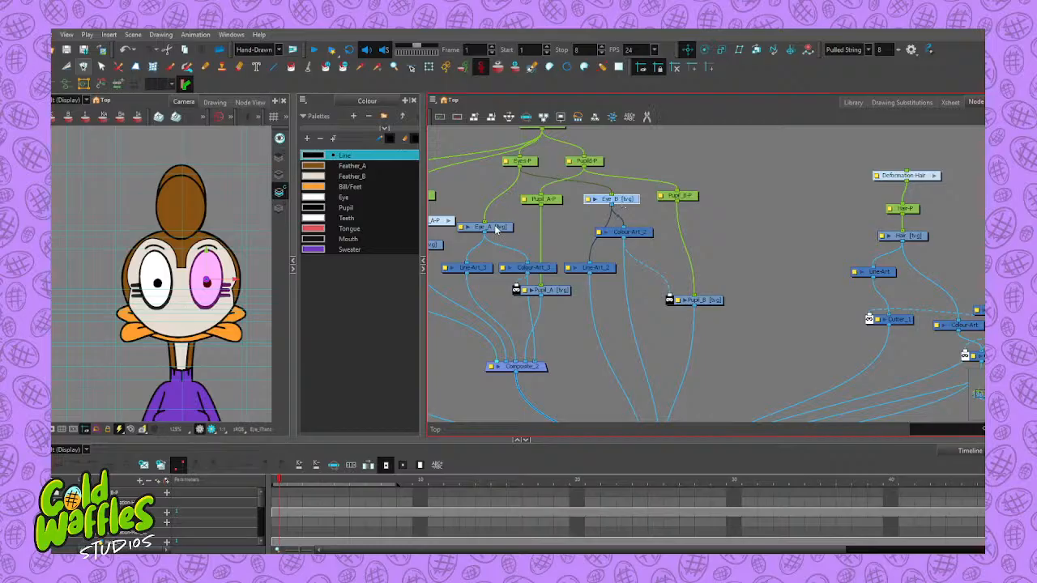
{"action": "left_click_drag", "start_coordinate": [497, 229], "coordinate": [498, 202]}
{"action": "left_click_drag", "start_coordinate": [631, 203], "coordinate": [625, 203]}
{"action": "left_click", "coordinate": [688, 198]}
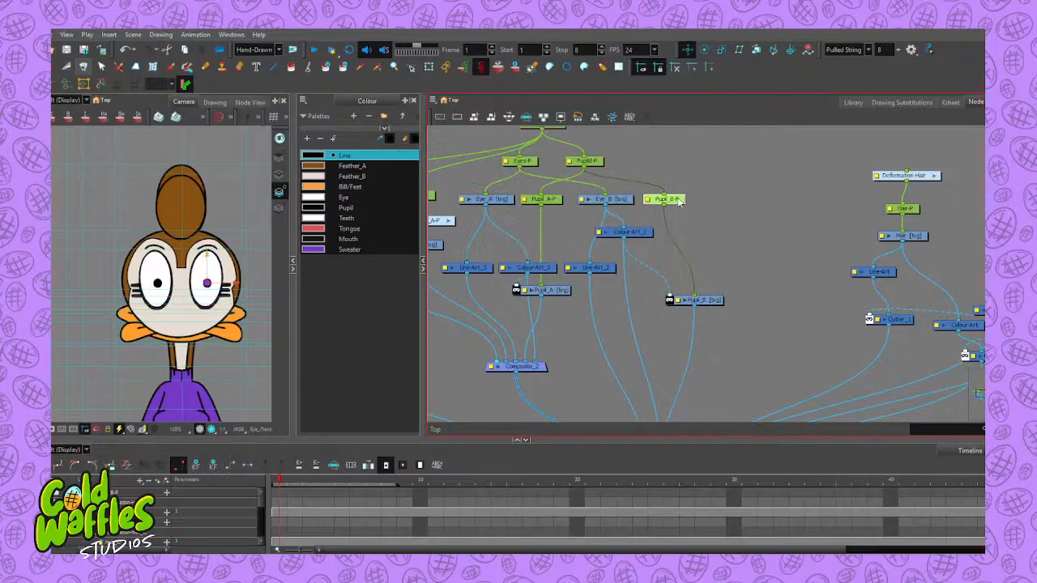
{"action": "left_click_drag", "start_coordinate": [688, 207], "coordinate": [678, 183]}
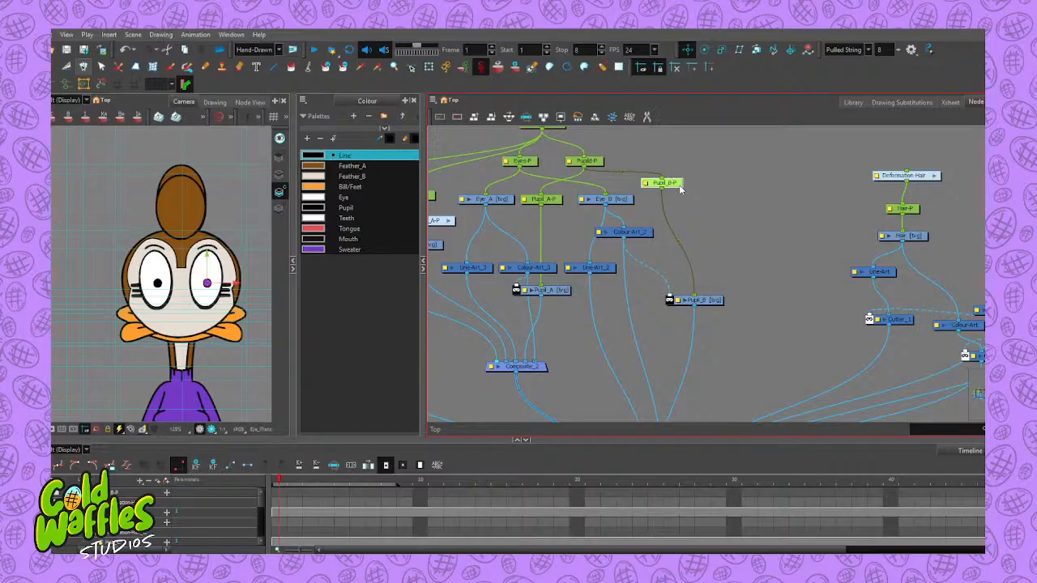
{"action": "left_click_drag", "start_coordinate": [677, 185], "coordinate": [674, 191]}
{"action": "mouse_move", "coordinate": [623, 166]}
{"action": "left_mouse_down"}
{"action": "mouse_move", "coordinate": [623, 184]}
{"action": "mouse_move", "coordinate": [632, 176]}
{"action": "left_mouse_up"}
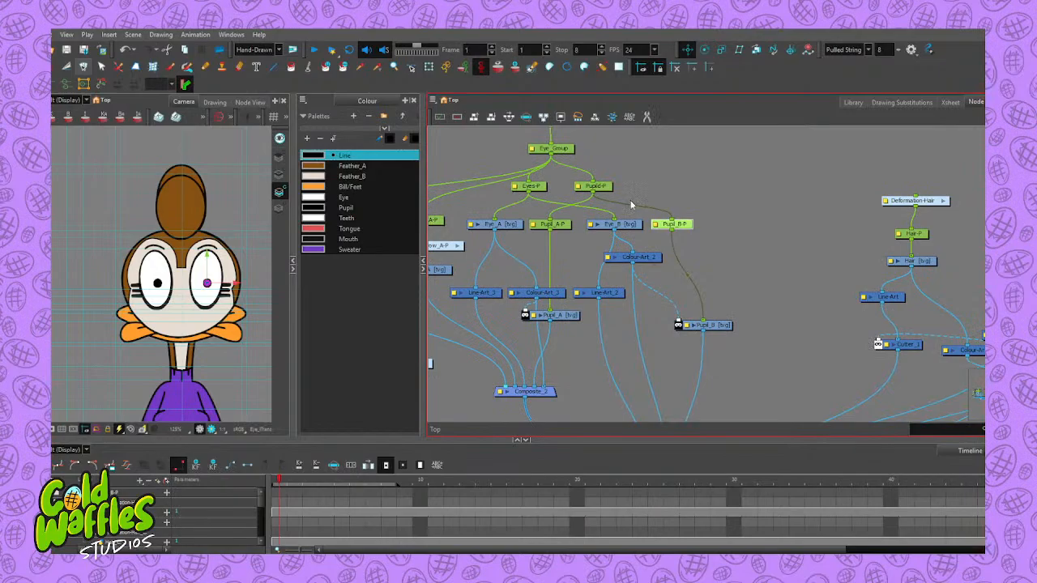
{"action": "mouse_move", "coordinate": [602, 184]}
{"action": "left_mouse_down"}
{"action": "mouse_move", "coordinate": [604, 172]}
{"action": "mouse_move", "coordinate": [612, 187]}
{"action": "left_mouse_up"}
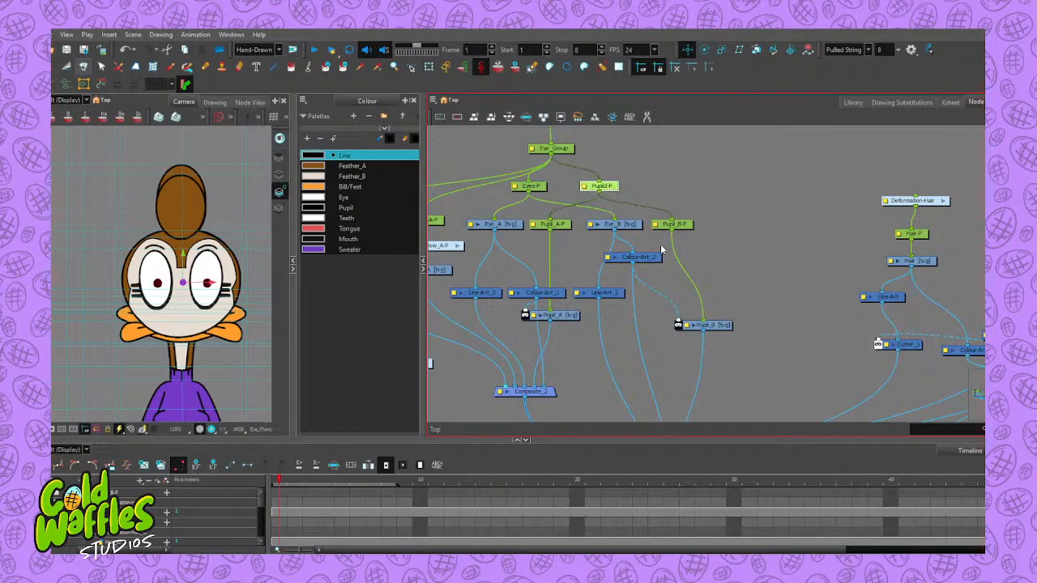
Reroute the Line-Art_2, Colour-Art_2 and Pupil_B connections from Composite_1 into Composite_2
{"action": "left_click_drag", "start_coordinate": [592, 374], "coordinate": [576, 257]}
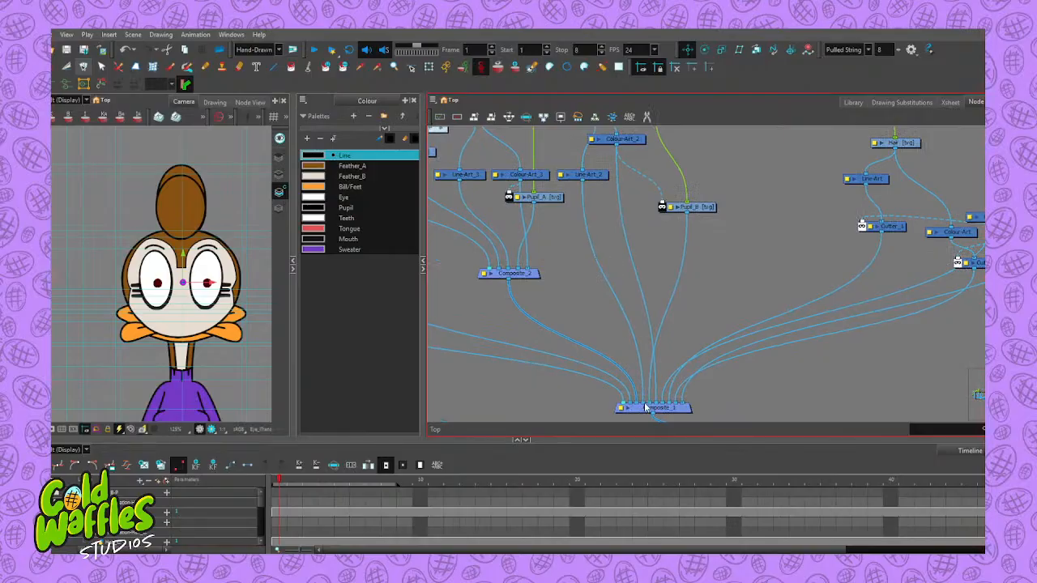
{"action": "left_click_drag", "start_coordinate": [643, 403], "coordinate": [531, 270]}
{"action": "left_click_drag", "start_coordinate": [650, 408], "coordinate": [535, 274]}
{"action": "left_click_drag", "start_coordinate": [650, 404], "coordinate": [540, 273]}
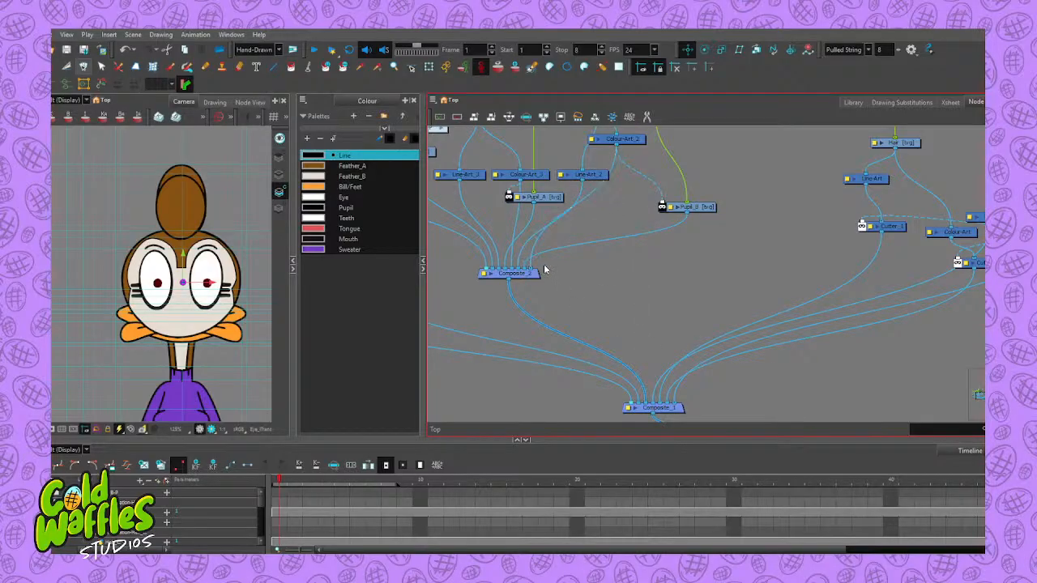
Centre Composite_2 beneath the eye and brow nodes, and check which parts of the face it covers
{"action": "scroll", "coordinate": [621, 183], "scroll_direction": "down", "scroll_amount": 1}
{"action": "scroll", "coordinate": [624, 186], "scroll_direction": "down", "scroll_amount": 3}
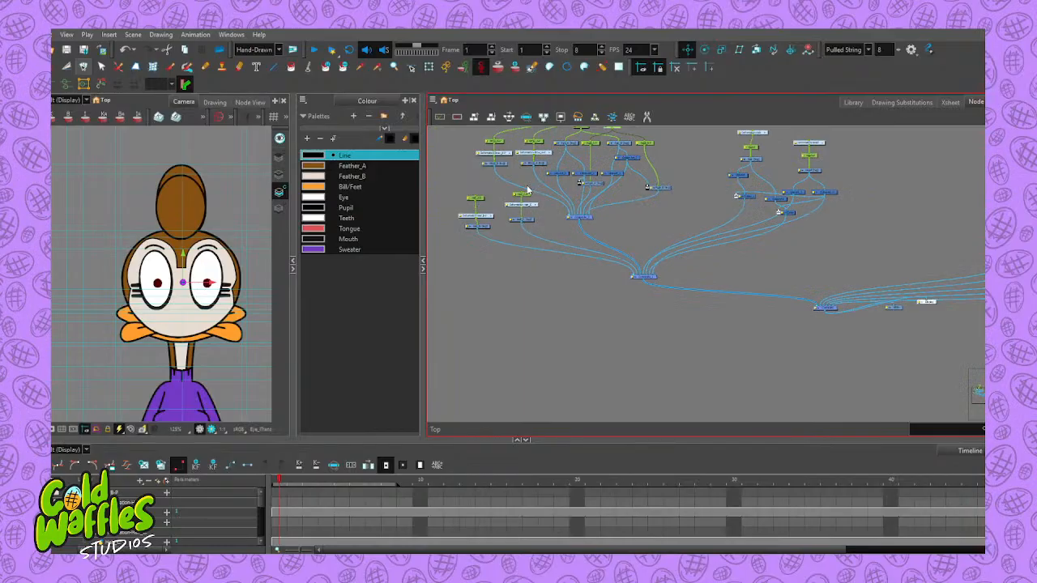
{"action": "scroll", "coordinate": [528, 190], "scroll_direction": "up", "scroll_amount": 4}
{"action": "scroll", "coordinate": [615, 235], "scroll_direction": "down", "scroll_amount": 2}
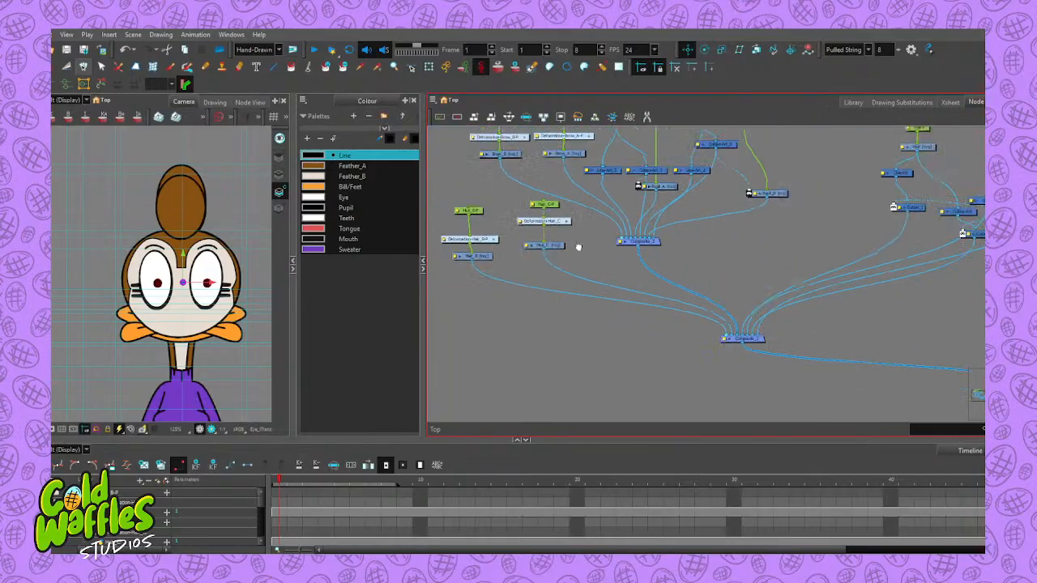
{"action": "left_click_drag", "start_coordinate": [578, 243], "coordinate": [570, 375]}
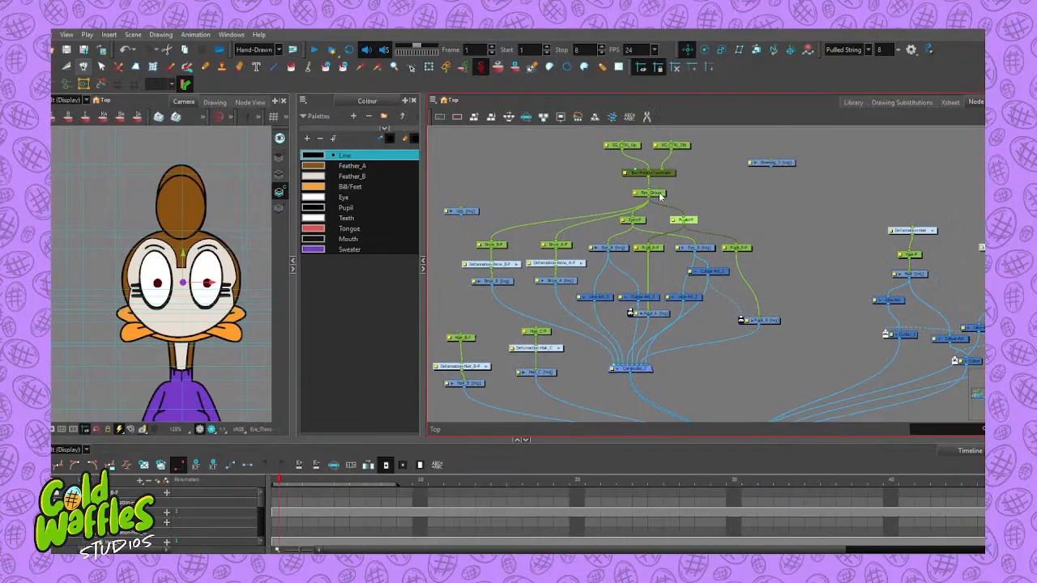
{"action": "scroll", "coordinate": [660, 196], "scroll_direction": "down", "scroll_amount": 1}
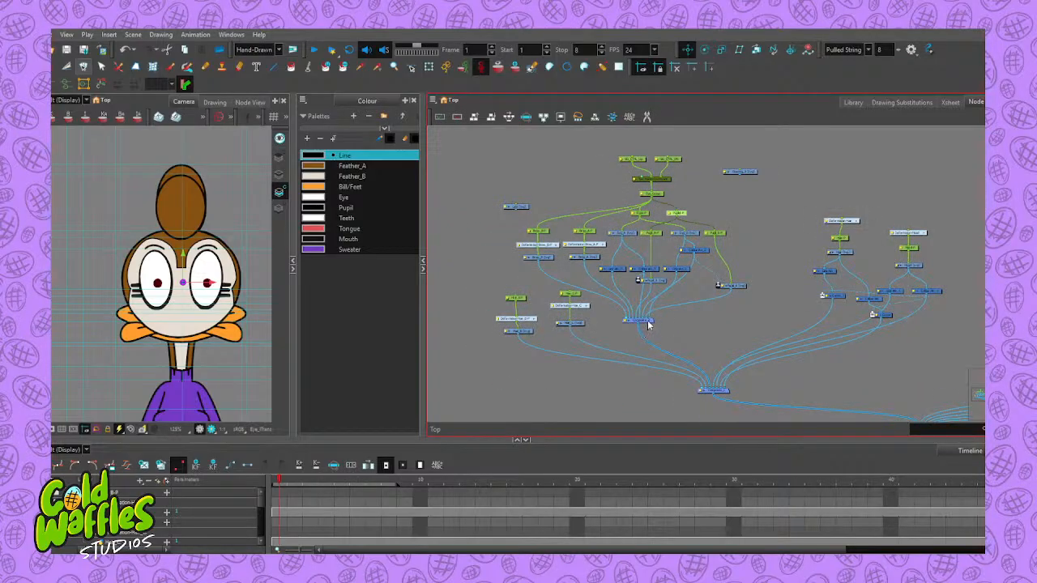
{"action": "left_click_drag", "start_coordinate": [649, 324], "coordinate": [668, 312]}
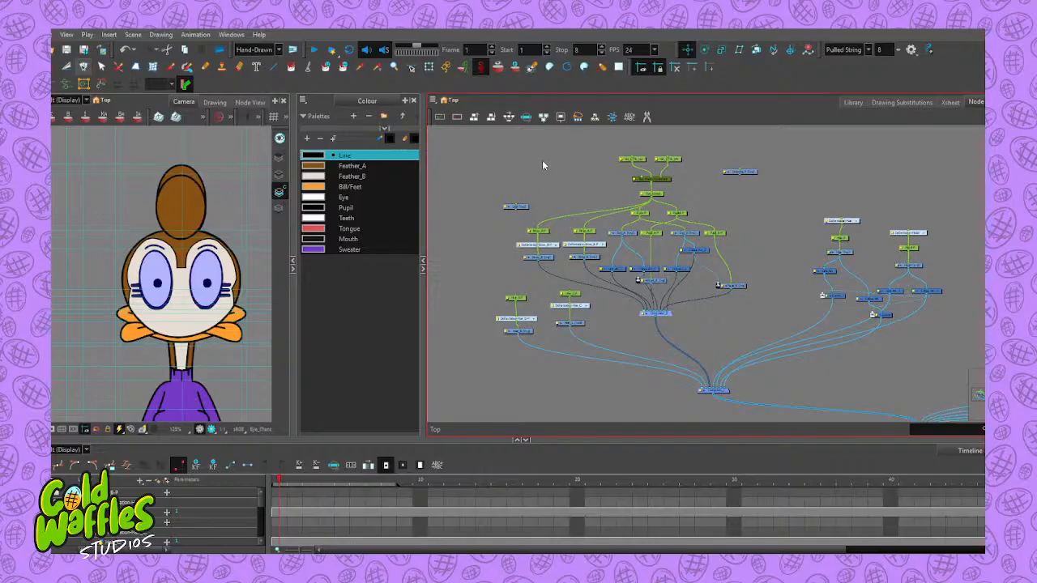
{"action": "left_click_drag", "start_coordinate": [542, 161], "coordinate": [724, 294]}
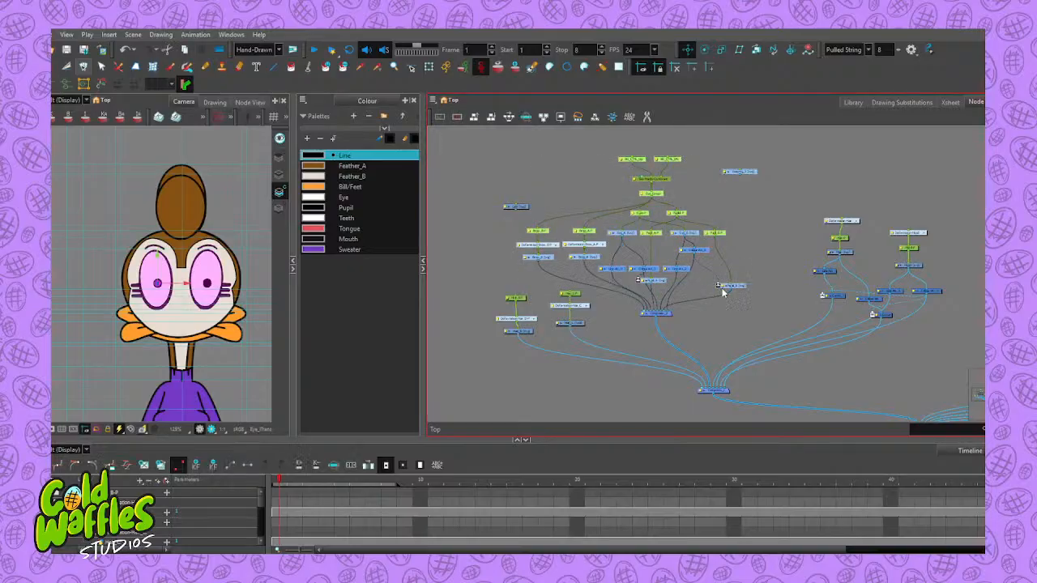
{"action": "left_click", "coordinate": [665, 314]}
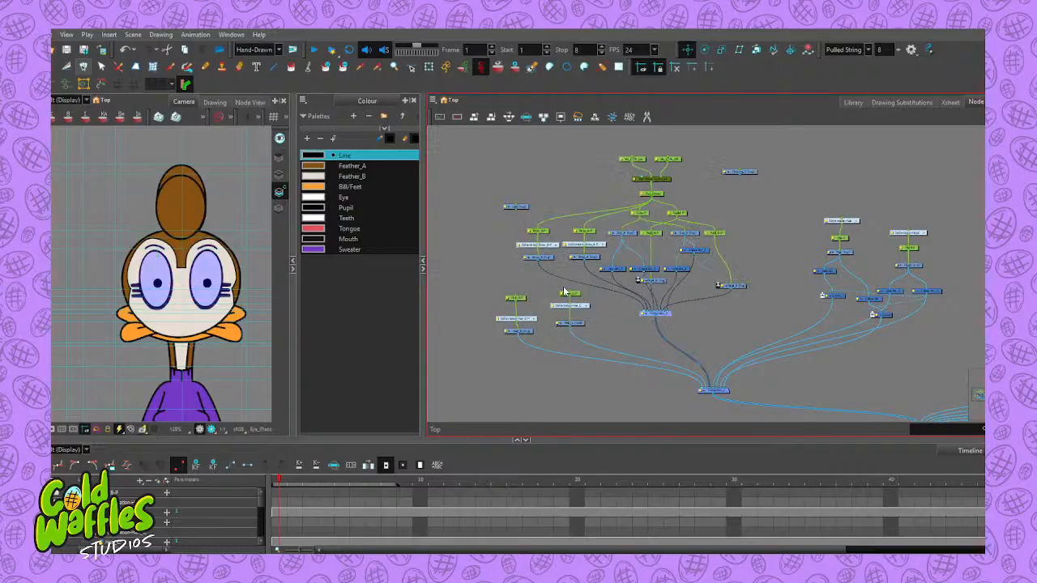
Move the Hair_B and Hair_C node chains below the eye rig, and shift the unconnected drawing by the brows farther out
{"action": "left_click_drag", "start_coordinate": [497, 286], "coordinate": [590, 344]}
{"action": "left_click_drag", "start_coordinate": [573, 297], "coordinate": [551, 351]}
{"action": "left_click_drag", "start_coordinate": [518, 207], "coordinate": [465, 157]}
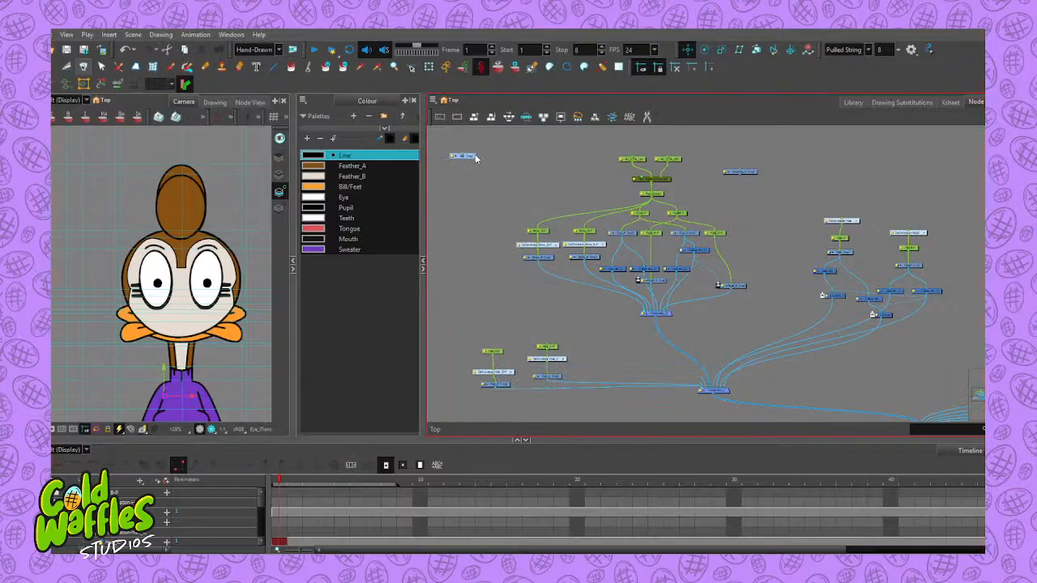
Delete the unconnected drawing beside the eye control pegs, and shift the whole eye rig with Composite_2 away from the head nodes
{"action": "left_click_drag", "start_coordinate": [752, 174], "coordinate": [820, 162]}
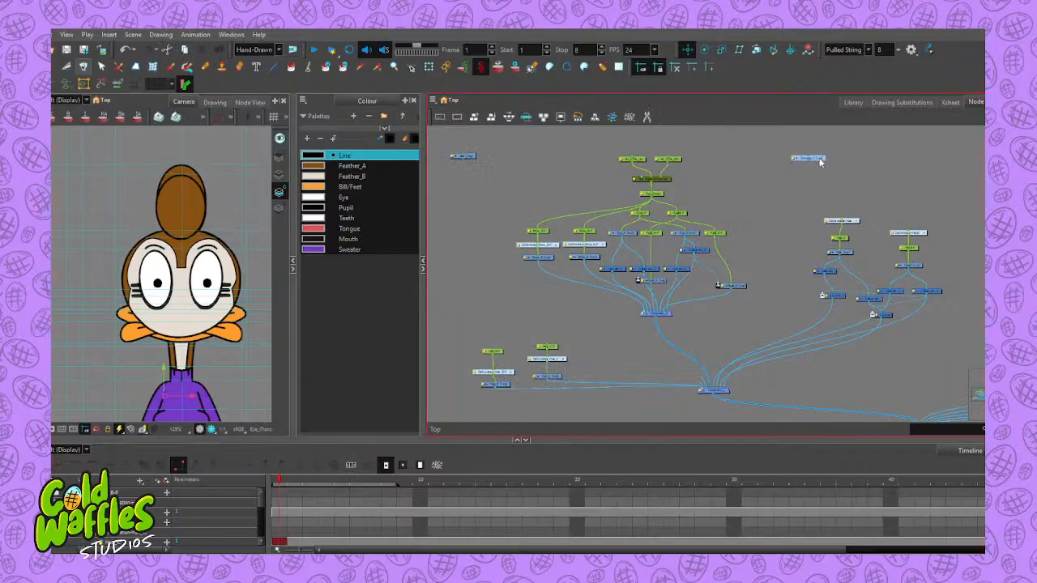
{"action": "key", "text": "Delete"}
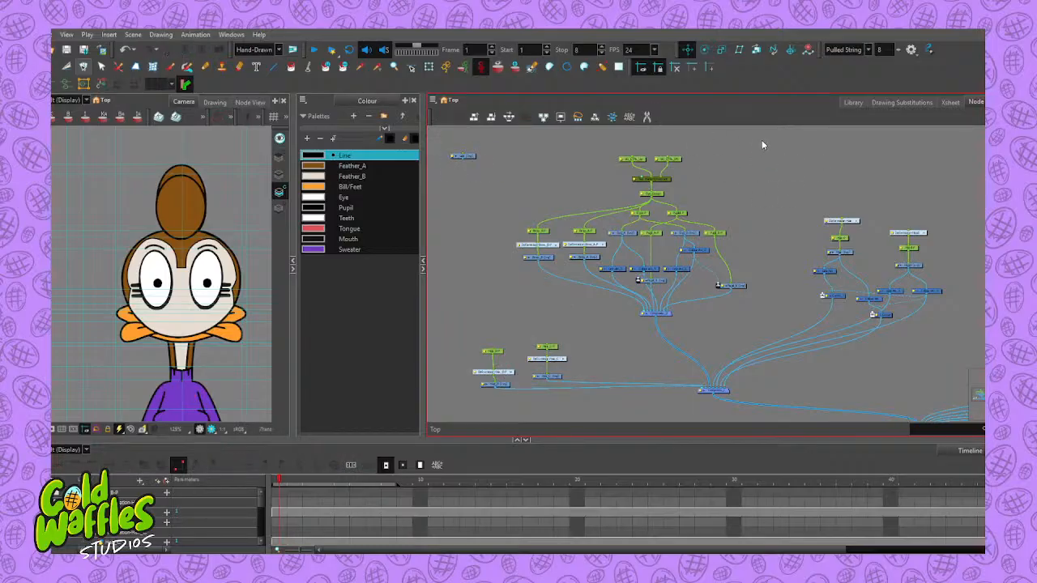
{"action": "left_click_drag", "start_coordinate": [762, 146], "coordinate": [513, 314]}
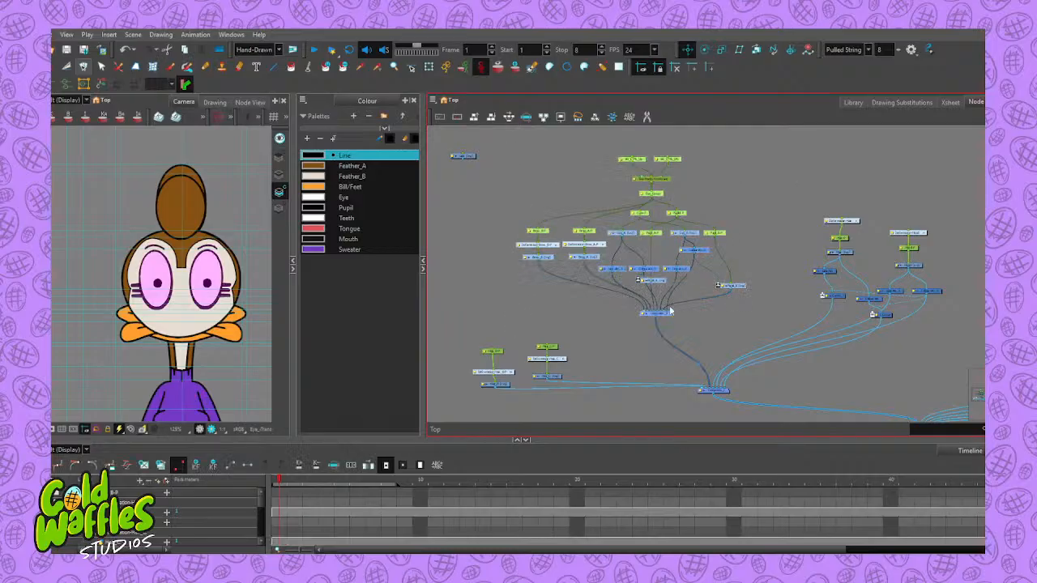
{"action": "left_click_drag", "start_coordinate": [655, 321], "coordinate": [605, 284]}
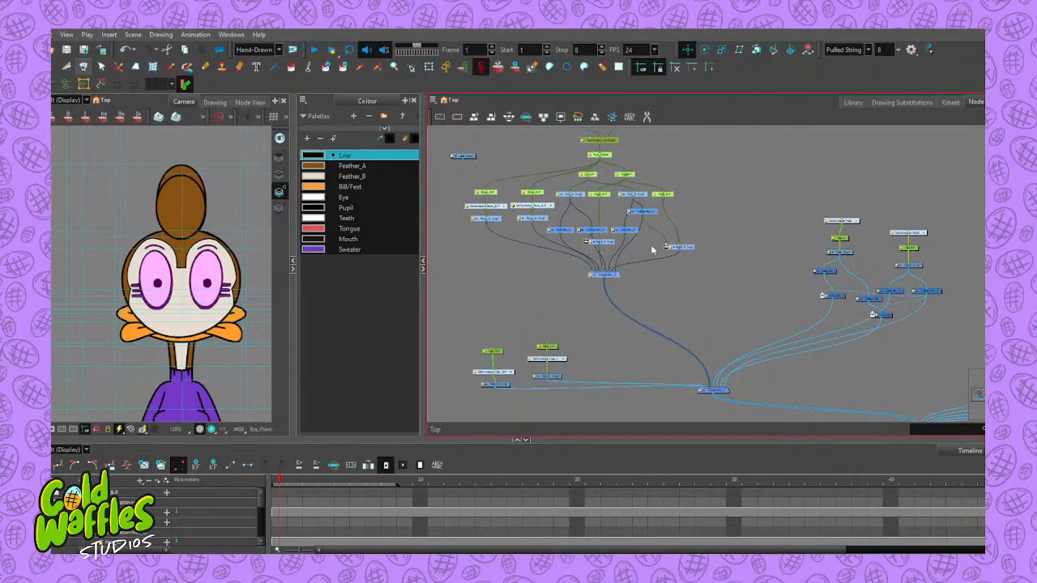
Raise the Pupil_B drawing closer to its peg, and move the remaining unconnected drawing between the brow and hair nodes
{"action": "left_click", "coordinate": [692, 201]}
{"action": "left_click_drag", "start_coordinate": [683, 254], "coordinate": [682, 235]}
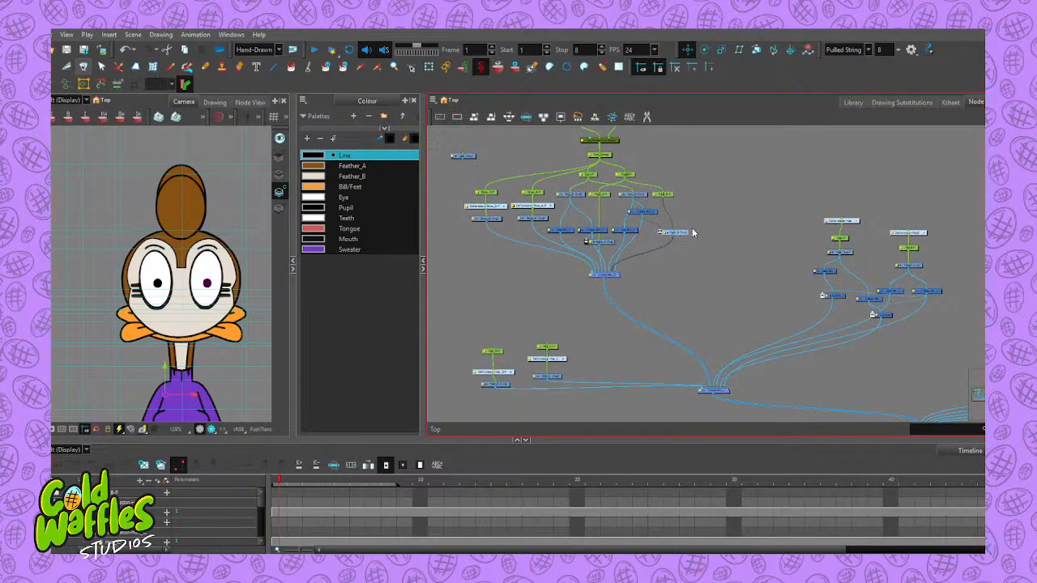
{"action": "left_click_drag", "start_coordinate": [471, 162], "coordinate": [503, 269]}
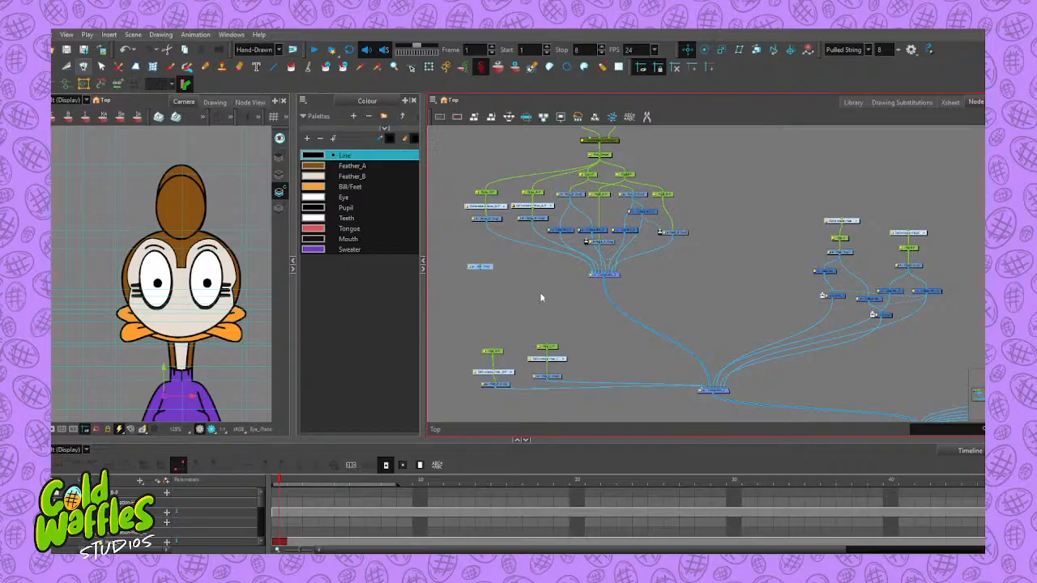
Shift the unconnected drawing closer to Composite_2, and move the Pupil_B-P peg farther out from Eye_B
{"action": "left_click_drag", "start_coordinate": [488, 270], "coordinate": [524, 271]}
{"action": "scroll", "coordinate": [644, 236], "scroll_direction": "up", "scroll_amount": 3}
{"action": "scroll", "coordinate": [671, 227], "scroll_direction": "up", "scroll_amount": 2}
{"action": "scroll", "coordinate": [683, 168], "scroll_direction": "down", "scroll_amount": 2}
{"action": "left_click_drag", "start_coordinate": [685, 162], "coordinate": [711, 163]}
{"action": "left_click", "coordinate": [644, 162]}
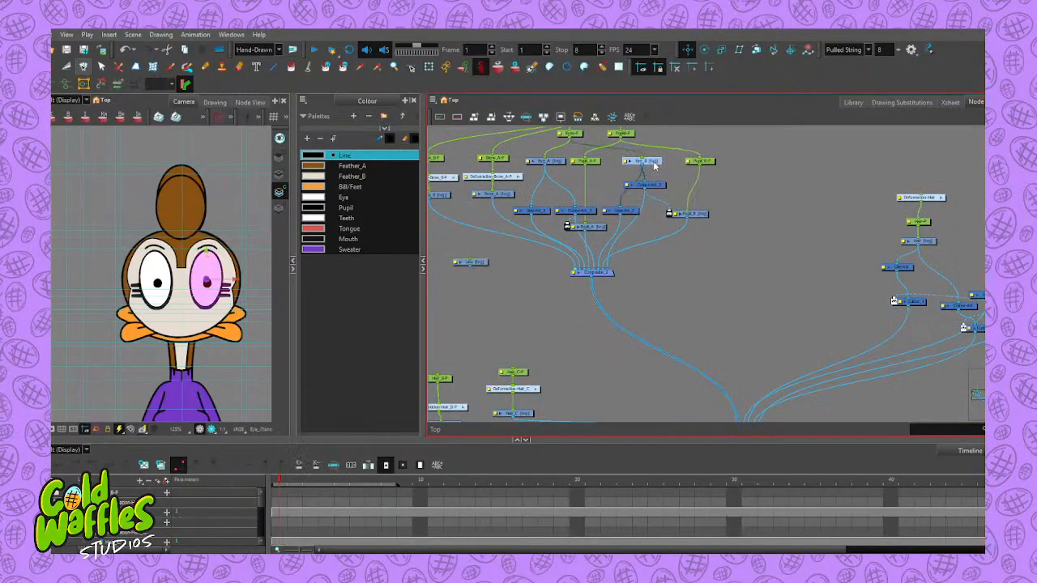
Raise the Colour-Art_3 node beneath Eye_A so it sits slightly higher than Line-Art_3
{"action": "scroll", "coordinate": [648, 158], "scroll_direction": "down", "scroll_amount": 3}
{"action": "scroll", "coordinate": [634, 134], "scroll_direction": "up", "scroll_amount": 2}
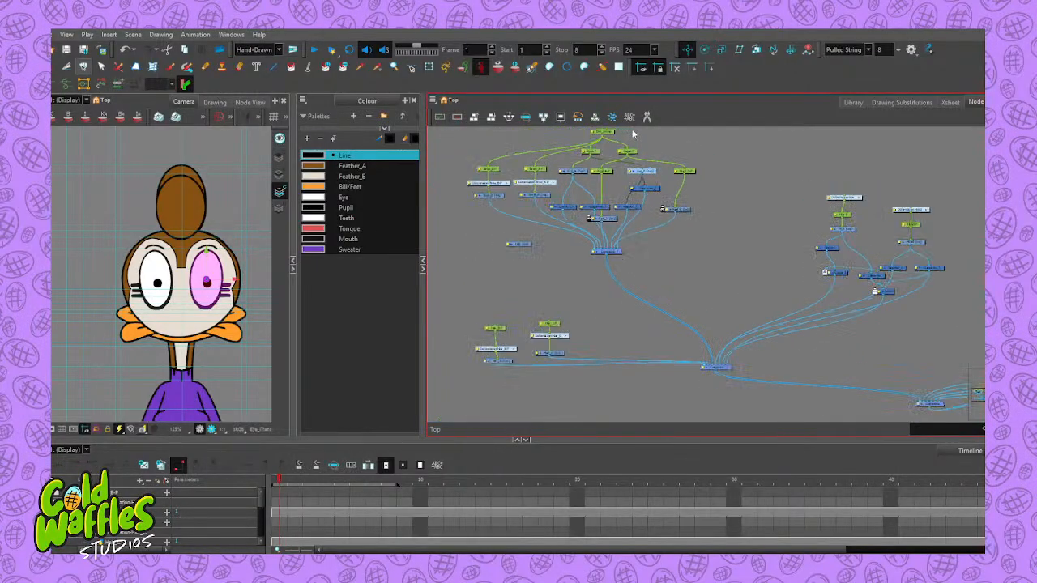
{"action": "scroll", "coordinate": [634, 134], "scroll_direction": "up", "scroll_amount": 1}
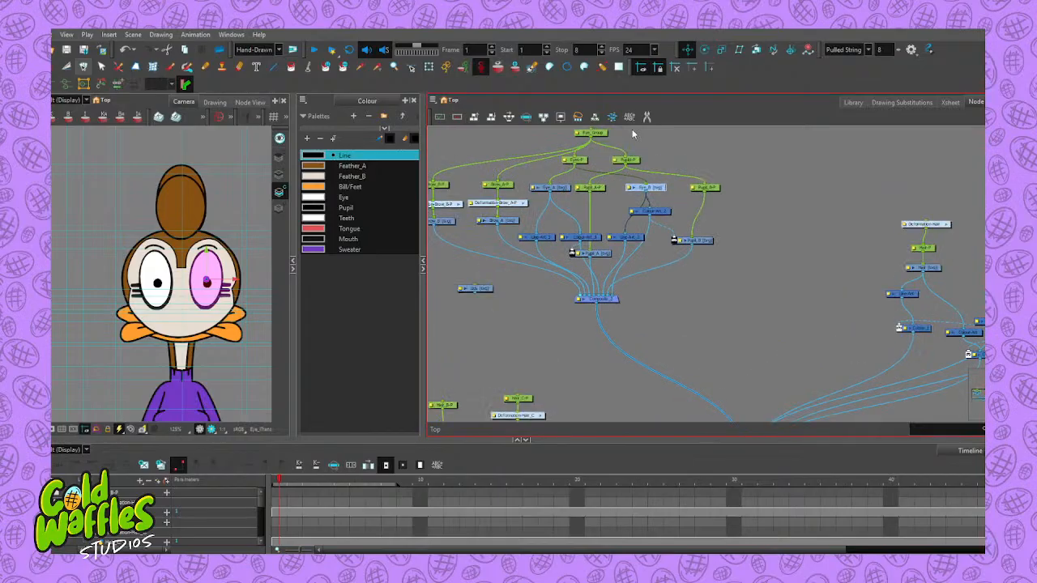
{"action": "scroll", "coordinate": [633, 134], "scroll_direction": "up", "scroll_amount": 1}
{"action": "scroll", "coordinate": [634, 134], "scroll_direction": "down", "scroll_amount": 1}
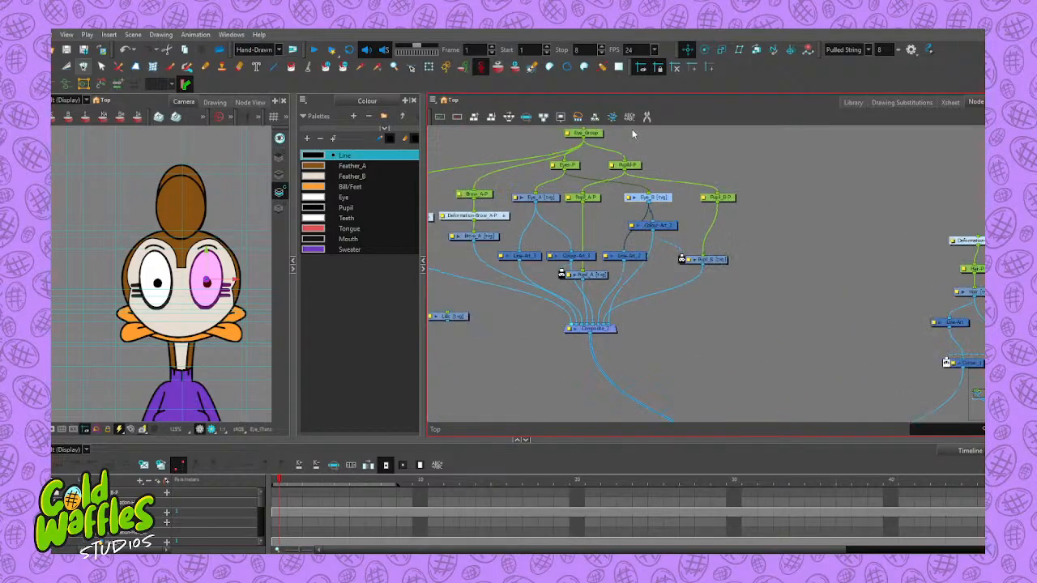
{"action": "mouse_move", "coordinate": [580, 258]}
{"action": "left_mouse_down"}
{"action": "mouse_move", "coordinate": [563, 233]}
{"action": "mouse_move", "coordinate": [570, 243]}
{"action": "left_mouse_up"}
{"action": "scroll", "coordinate": [604, 267], "scroll_direction": "up", "scroll_amount": 1}
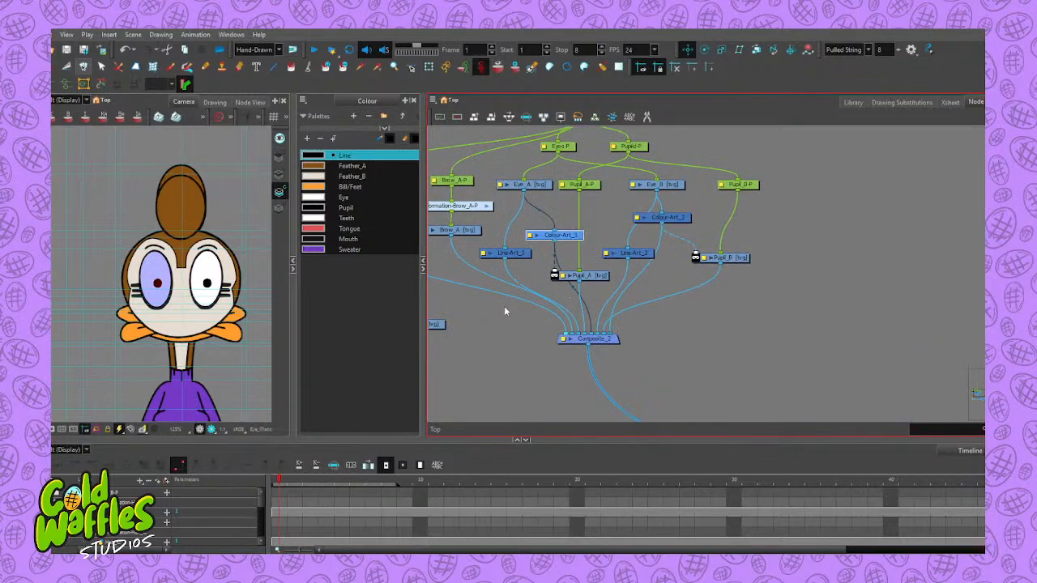
Connect the loose drawing to Composite_2 and place it on the outer side of the Brow_B chain
{"action": "left_click_drag", "start_coordinate": [503, 311], "coordinate": [655, 309]}
{"action": "scroll", "coordinate": [500, 276], "scroll_direction": "down", "scroll_amount": 1}
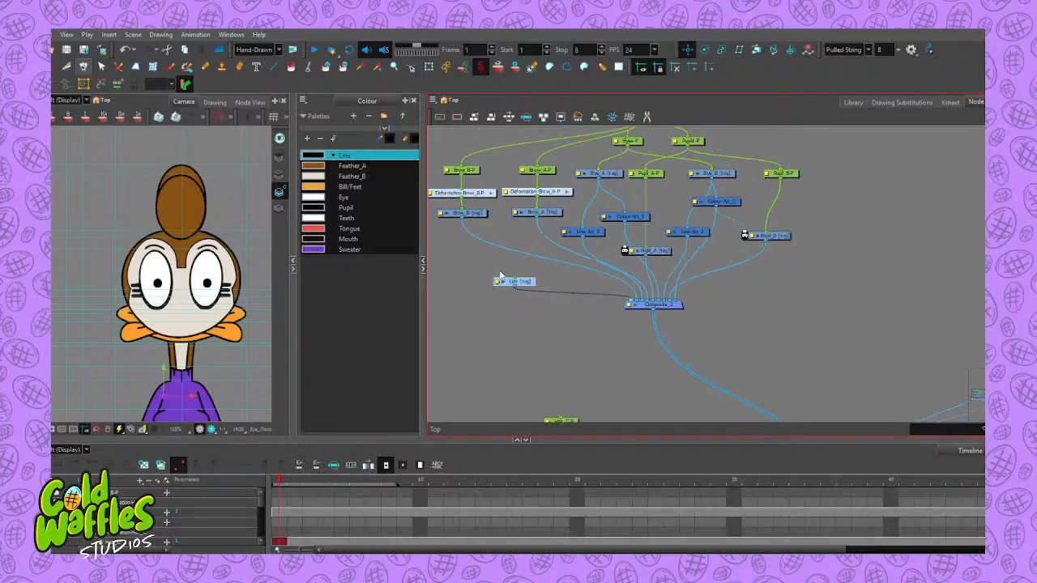
{"action": "left_click_drag", "start_coordinate": [488, 257], "coordinate": [510, 257]}
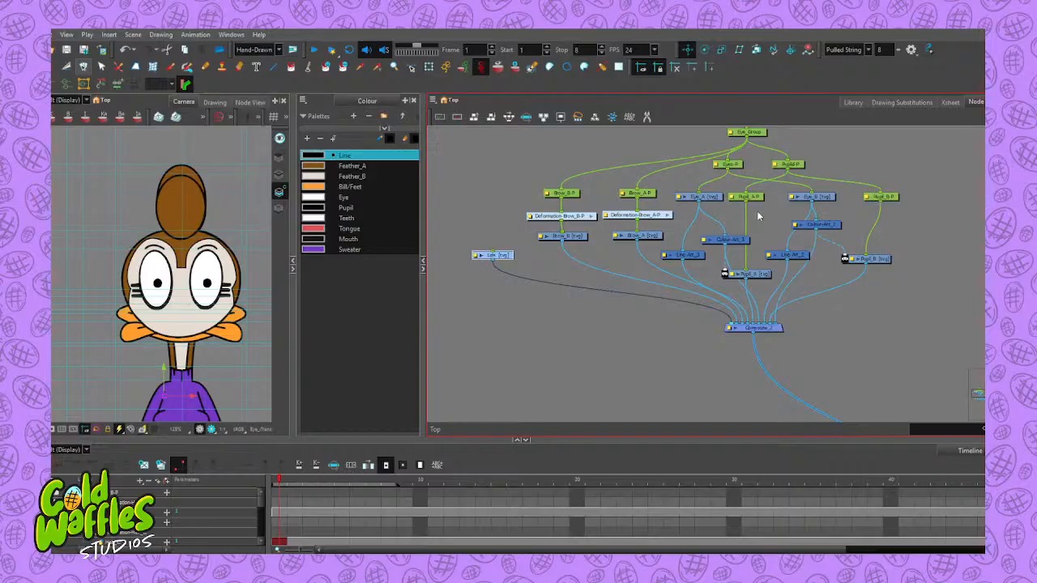
{"action": "left_click", "coordinate": [539, 304]}
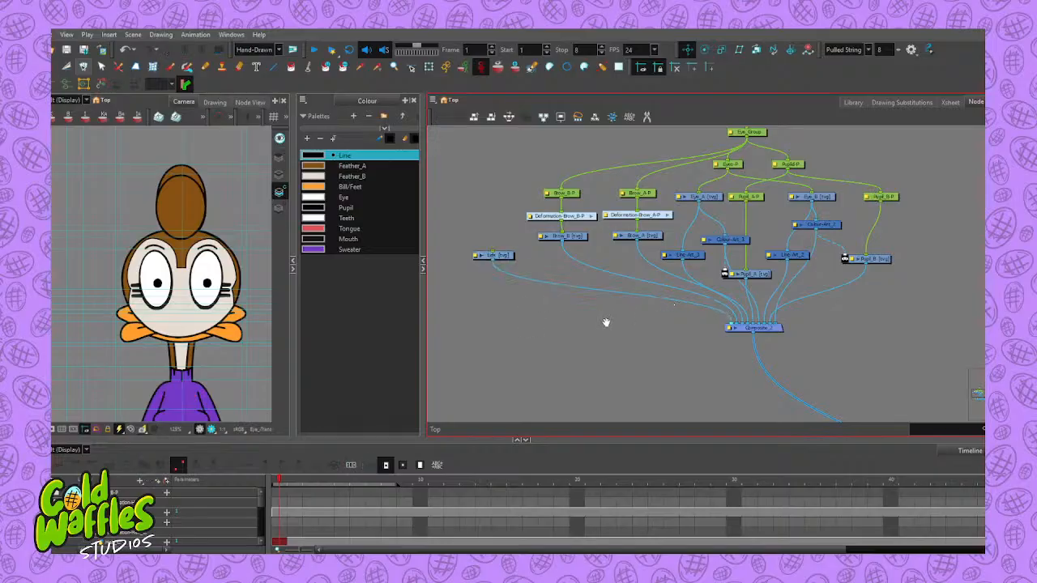
Raise the Pupil_B drawing node level with Line-Art_2
{"action": "left_click_drag", "start_coordinate": [607, 319], "coordinate": [582, 354]}
{"action": "left_click_drag", "start_coordinate": [487, 294], "coordinate": [507, 292]}
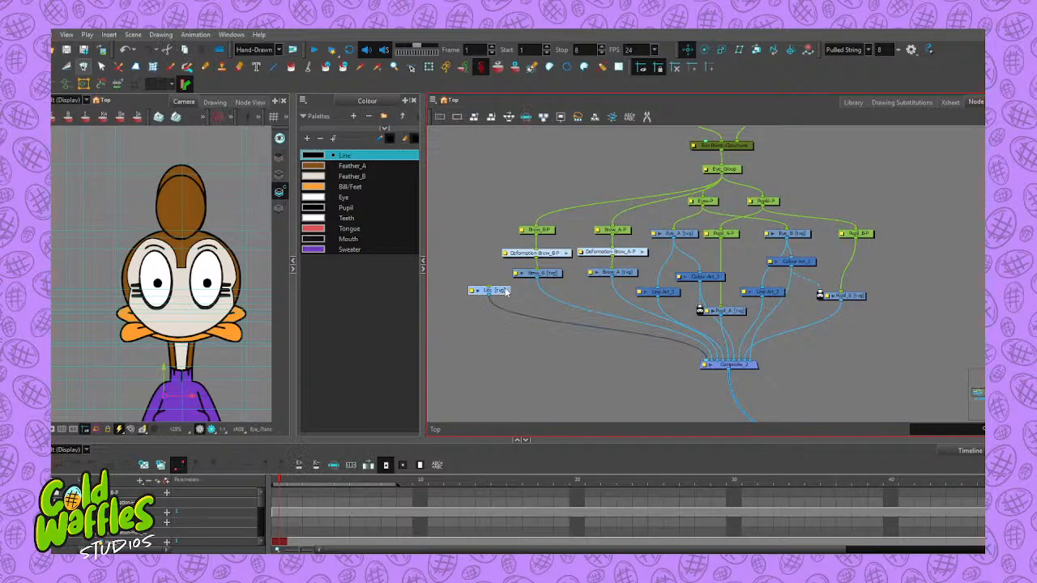
{"action": "mouse_move", "coordinate": [853, 300]}
{"action": "left_mouse_down"}
{"action": "mouse_move", "coordinate": [858, 285]}
{"action": "mouse_move", "coordinate": [842, 297]}
{"action": "left_mouse_up"}
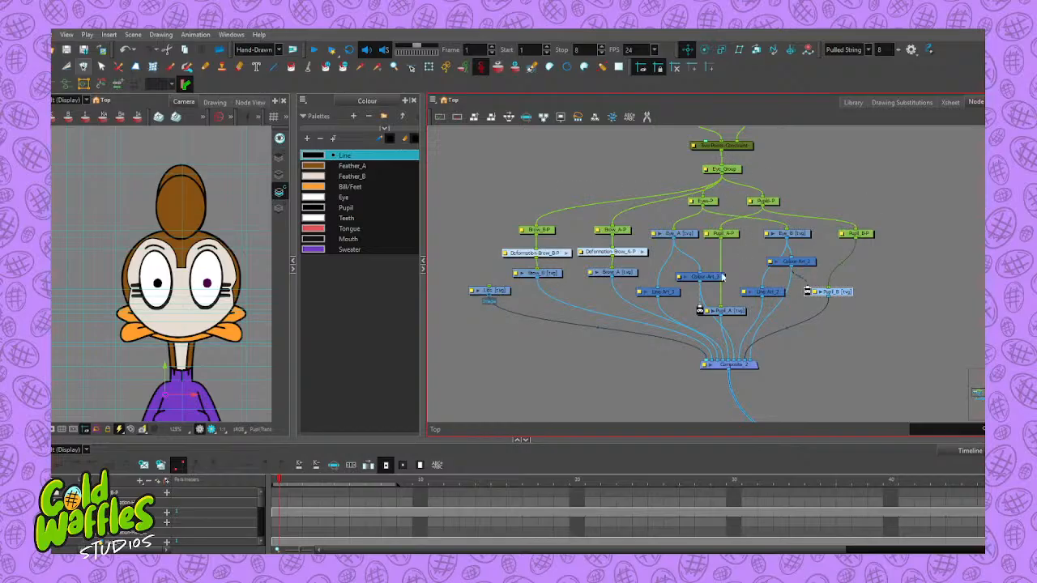
Try to copy the eye artwork from the Eye_A drawing into the spare drawing beside the Brow_B chain
{"action": "left_click", "coordinate": [669, 295]}
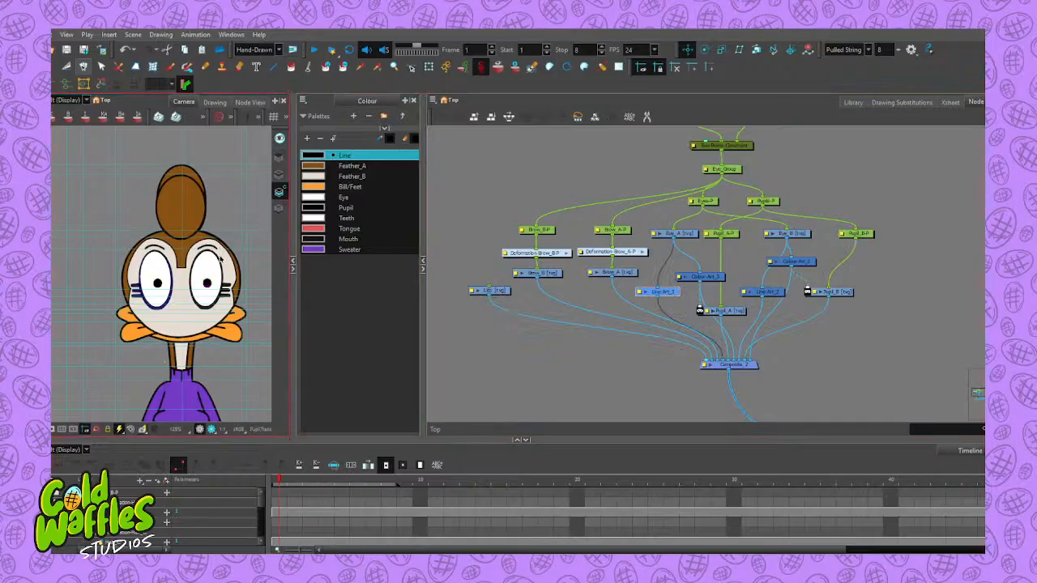
{"action": "key", "text": "alt+s"}
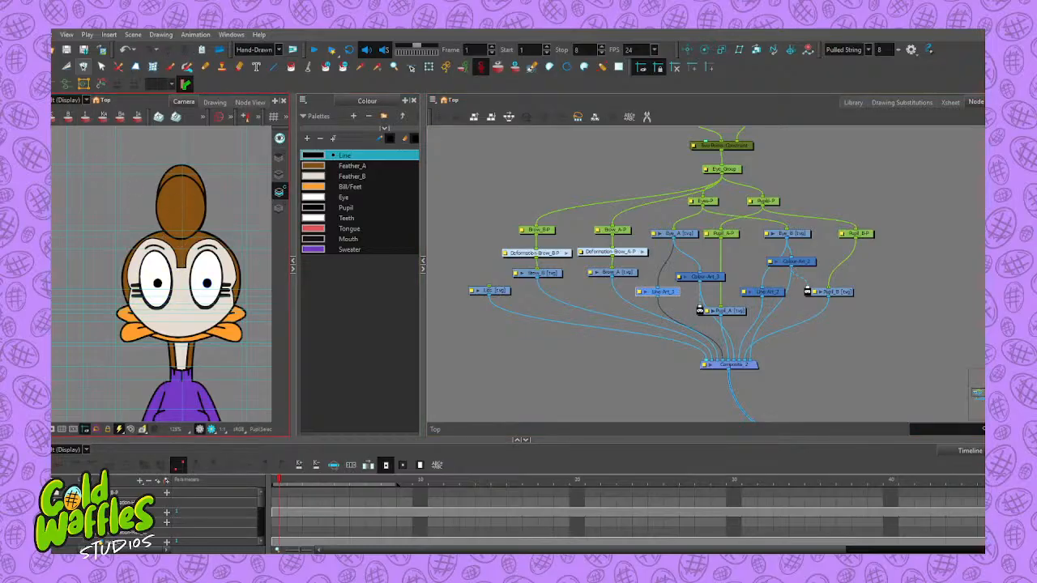
{"action": "key", "text": "shift+l"}
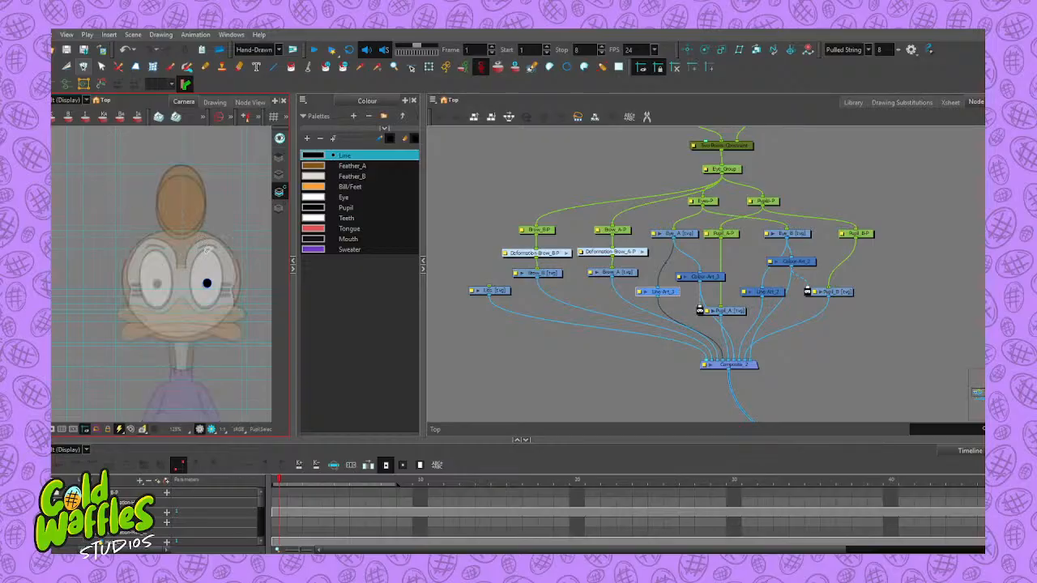
{"action": "left_click", "coordinate": [630, 372]}
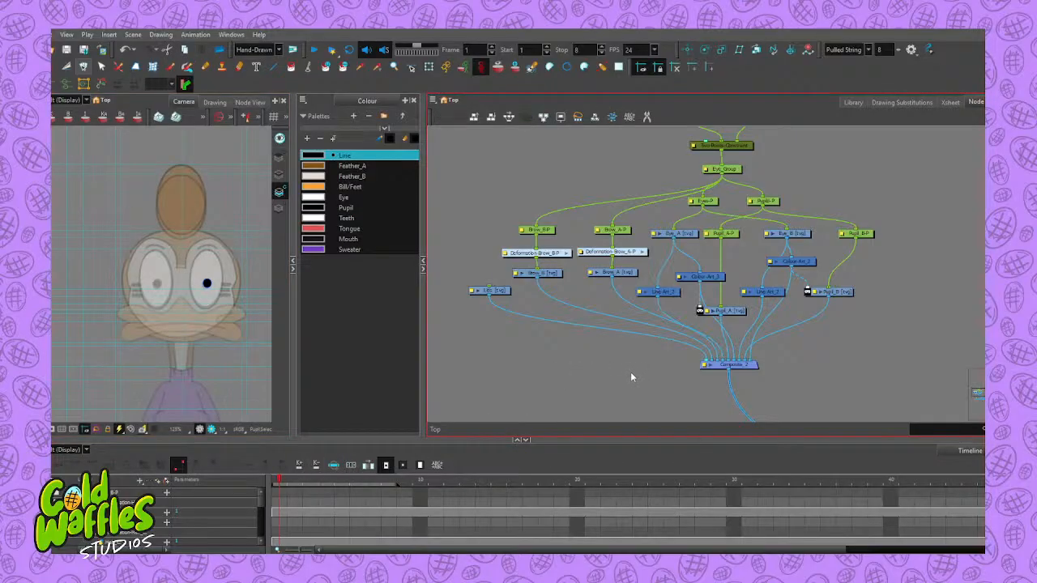
{"action": "left_click", "coordinate": [685, 235]}
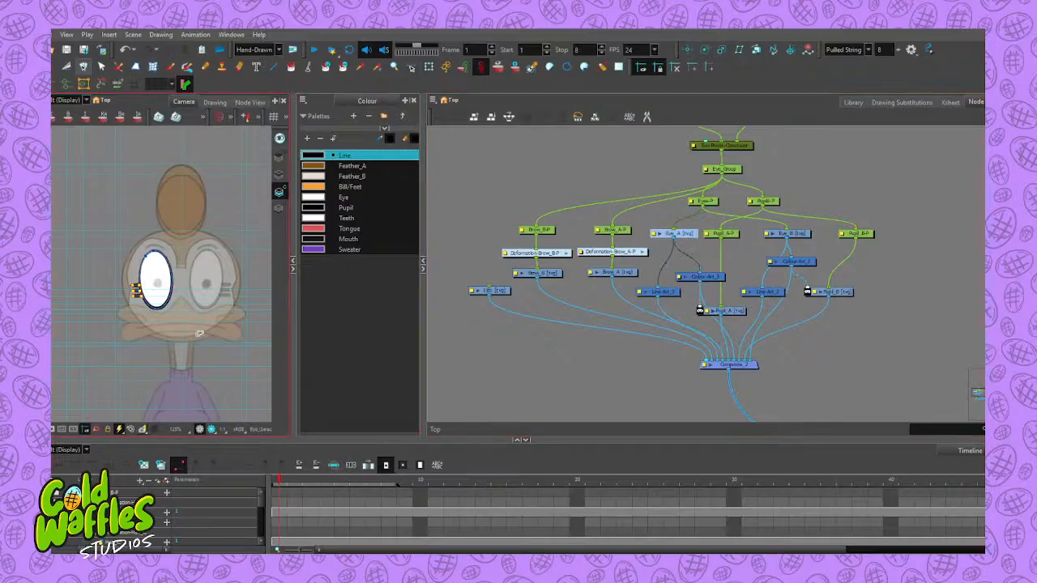
{"action": "mouse_move", "coordinate": [165, 243]}
{"action": "left_mouse_down"}
{"action": "mouse_move", "coordinate": [132, 318]}
{"action": "mouse_move", "coordinate": [180, 258]}
{"action": "mouse_move", "coordinate": [175, 233]}
{"action": "left_mouse_up"}
{"action": "key", "text": "shift+l"}
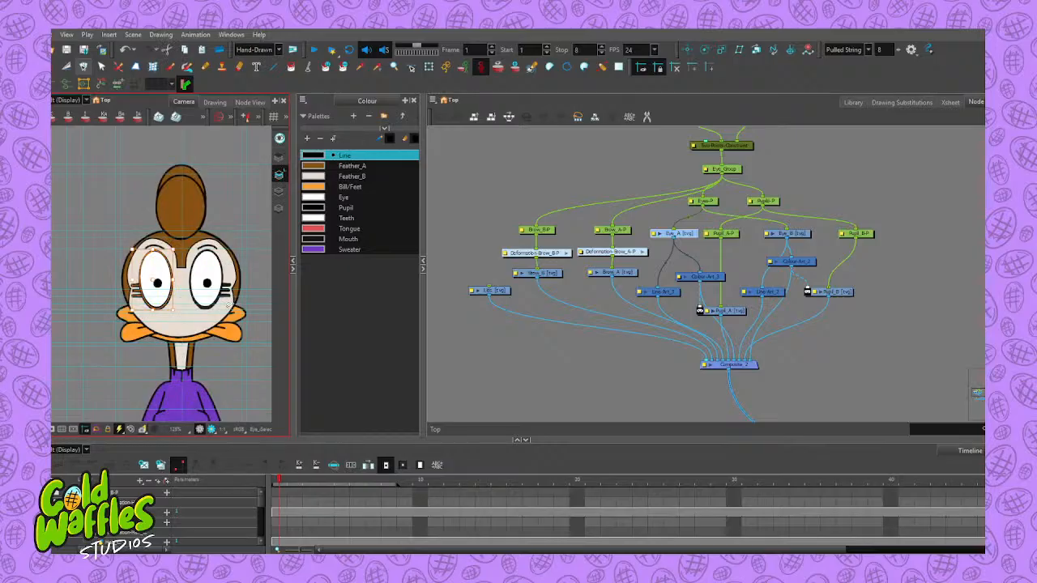
{"action": "left_click", "coordinate": [490, 290]}
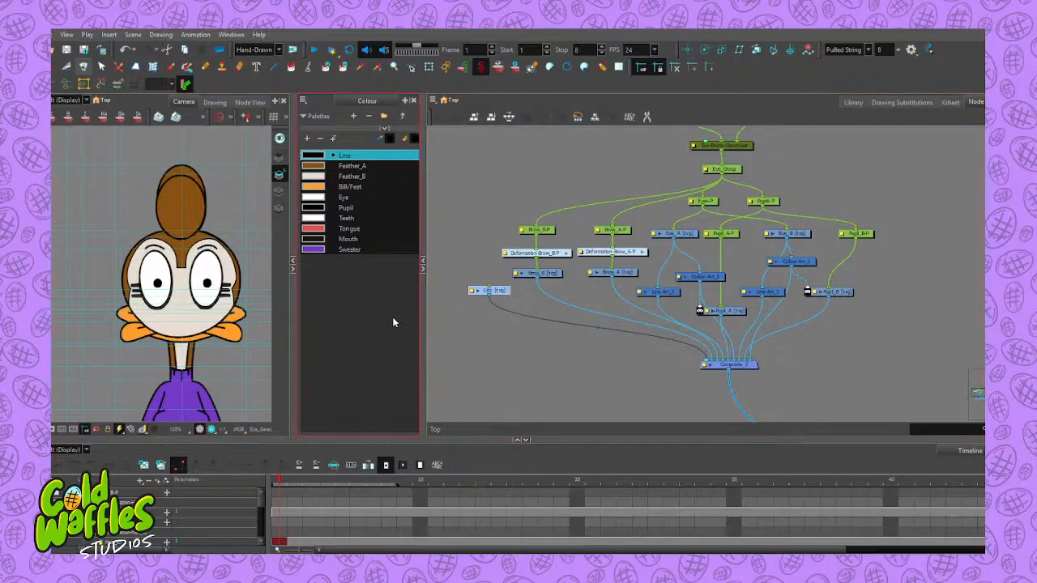
{"action": "key", "text": "ctrl+v"}
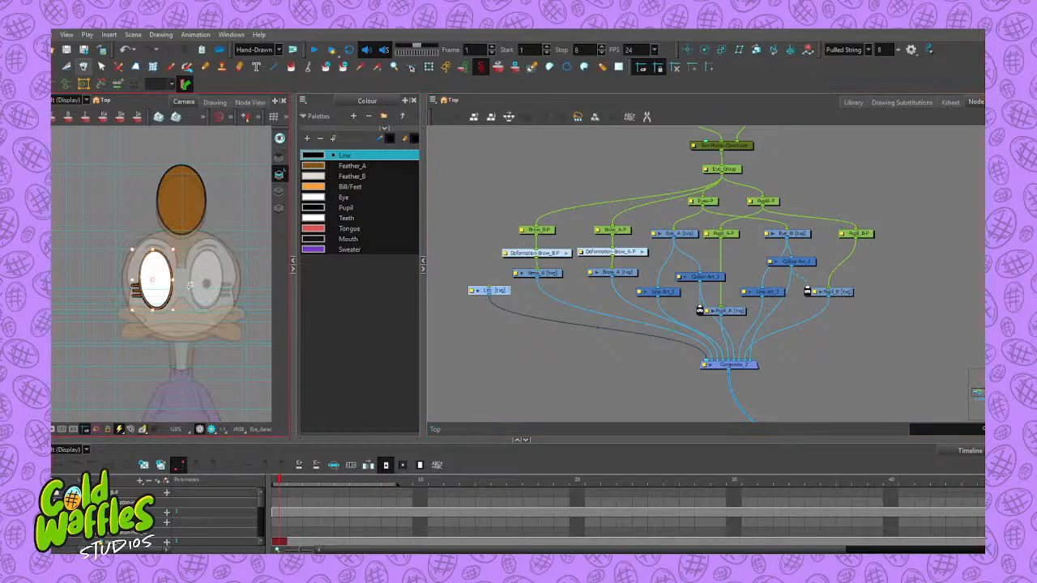
Undo the pasted eye artwork and delete the spare drawing beside the Brow_B chain
{"action": "left_click", "coordinate": [498, 253]}
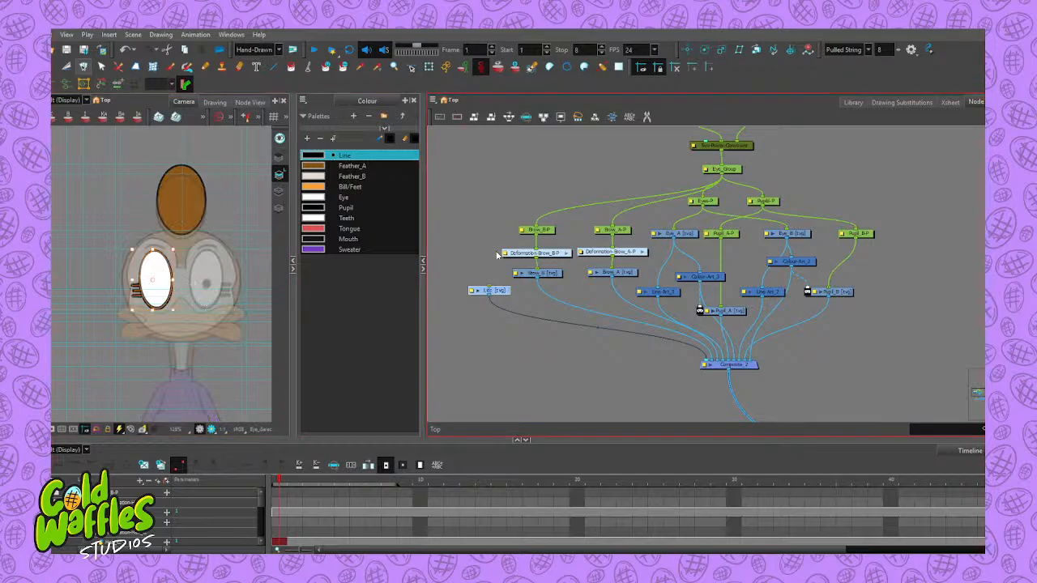
{"action": "key", "text": "ctrl+z"}
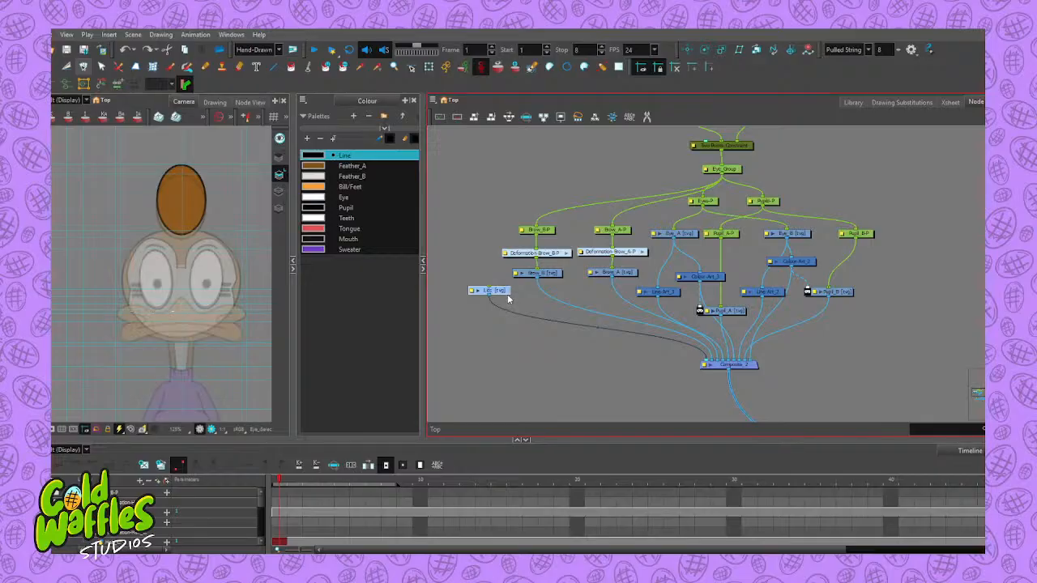
{"action": "key", "text": "Delete"}
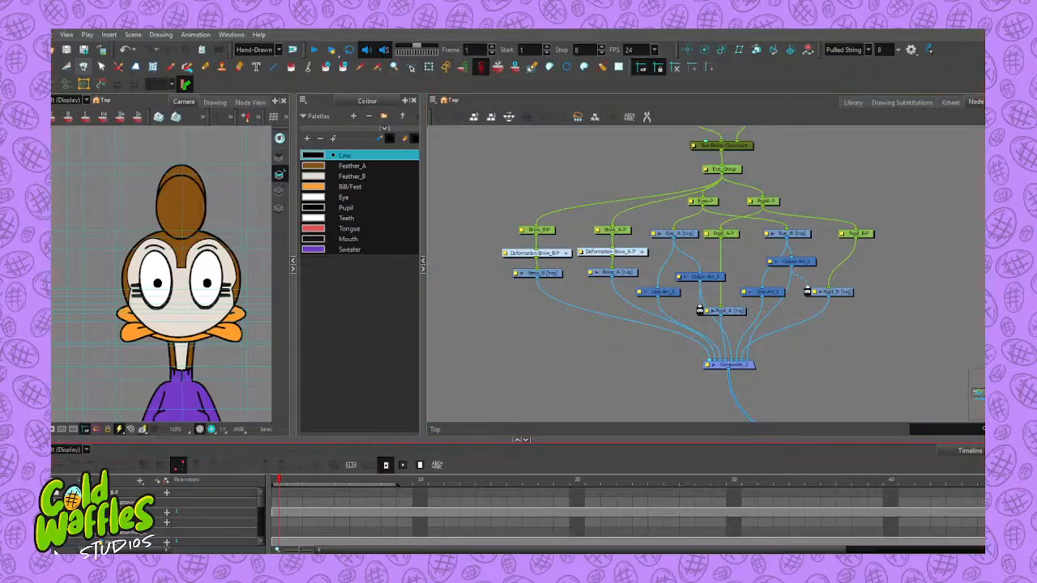
Check with the light table which artwork each brow, eye and pupil drawing node in the eye rig holds
{"action": "left_click", "coordinate": [541, 273]}
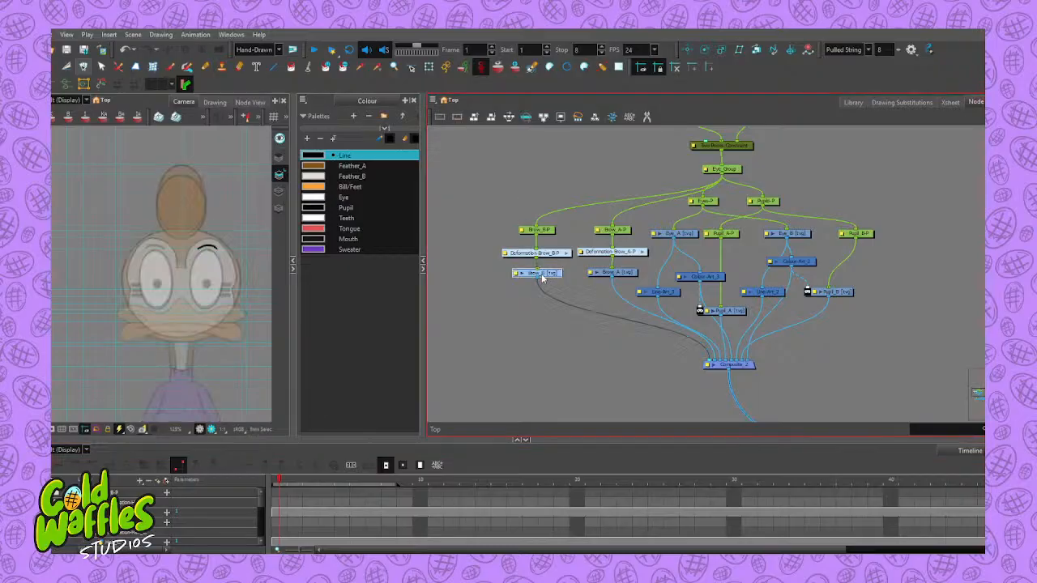
{"action": "left_click", "coordinate": [607, 275]}
{"action": "left_click", "coordinate": [667, 294]}
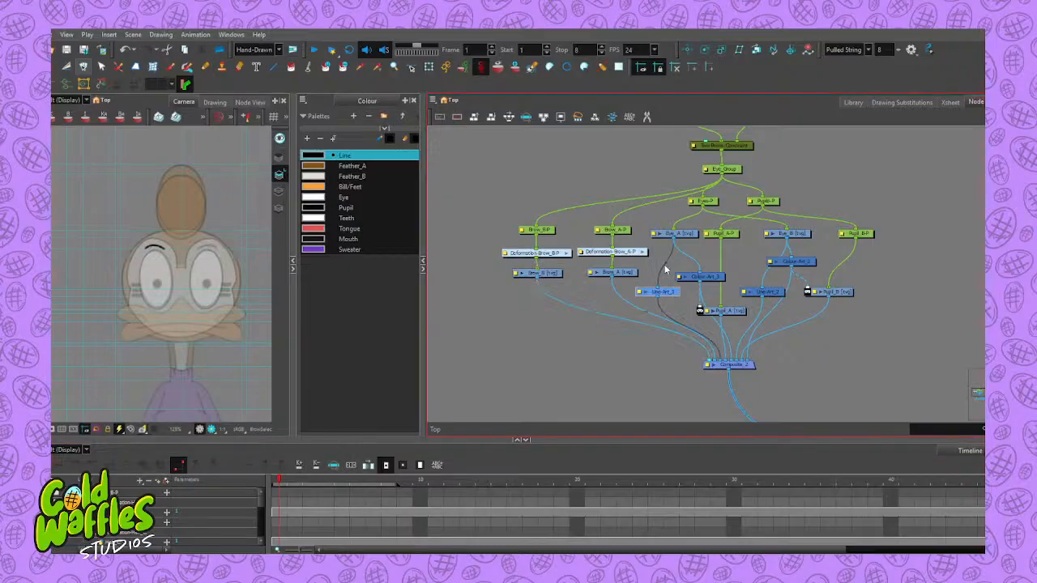
{"action": "left_click", "coordinate": [677, 234]}
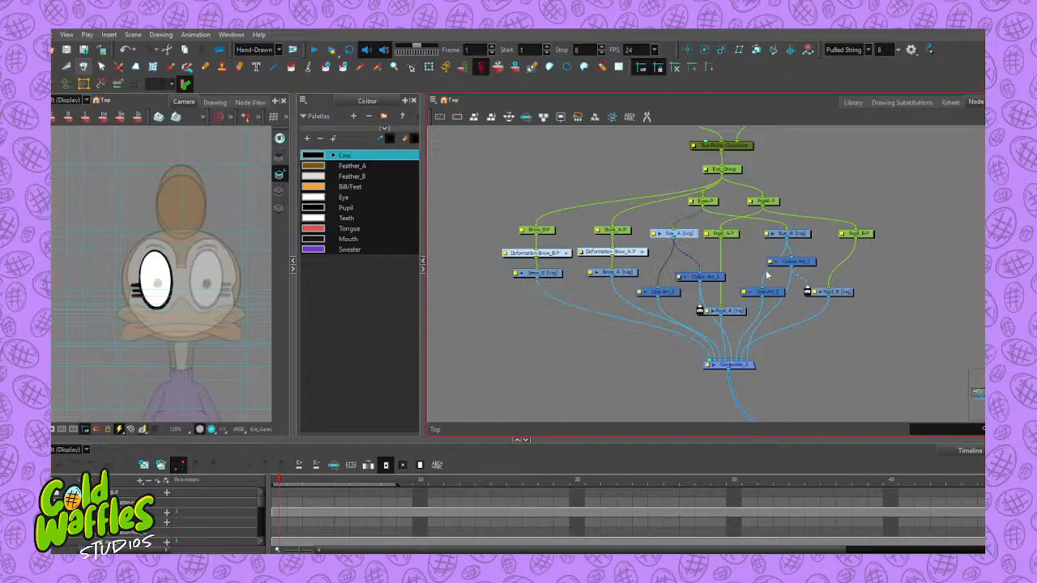
{"action": "left_click", "coordinate": [734, 313]}
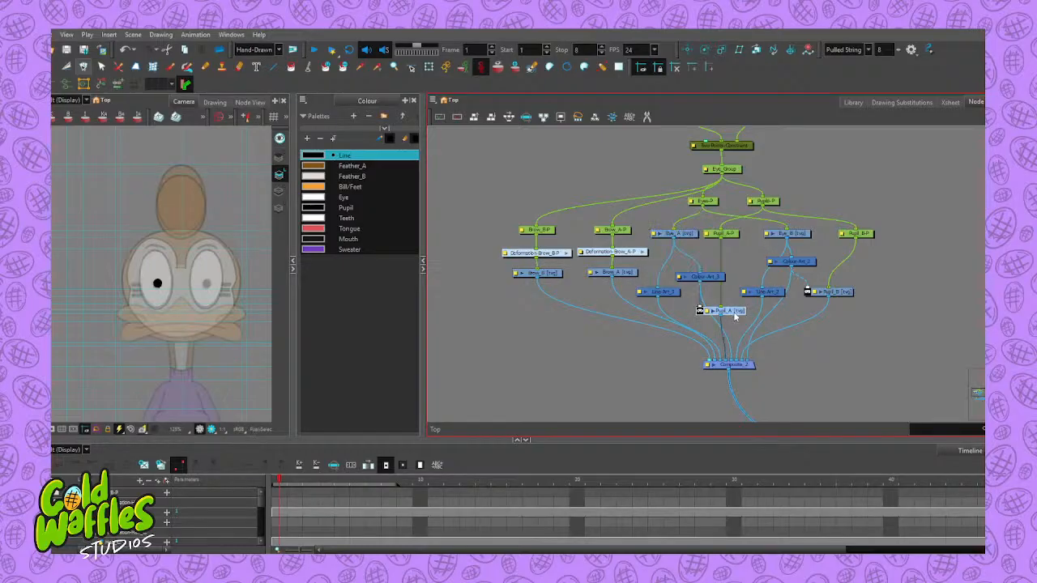
{"action": "left_click", "coordinate": [838, 293]}
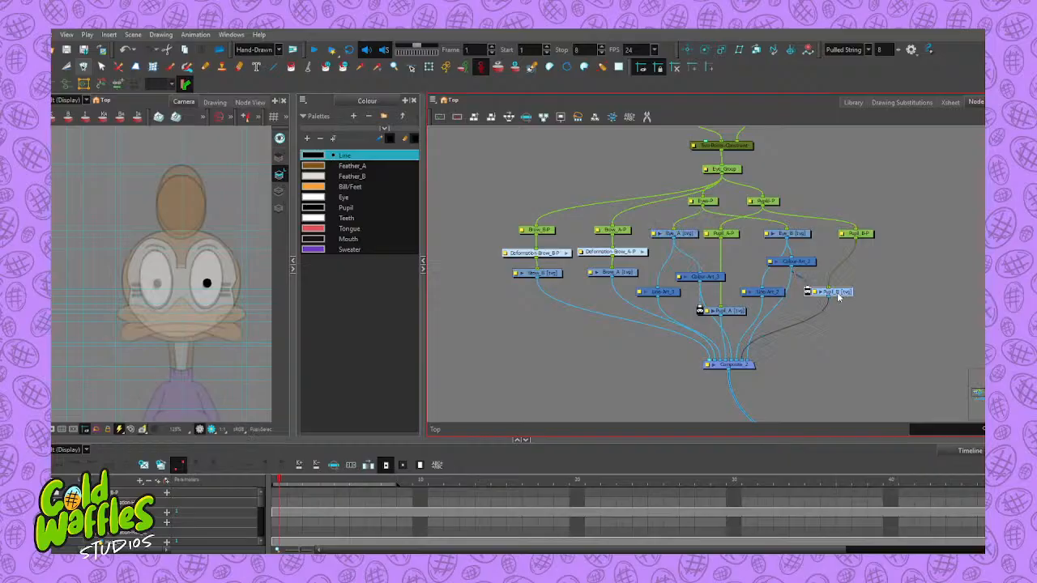
{"action": "left_click", "coordinate": [800, 234]}
{"action": "left_click", "coordinate": [690, 236]}
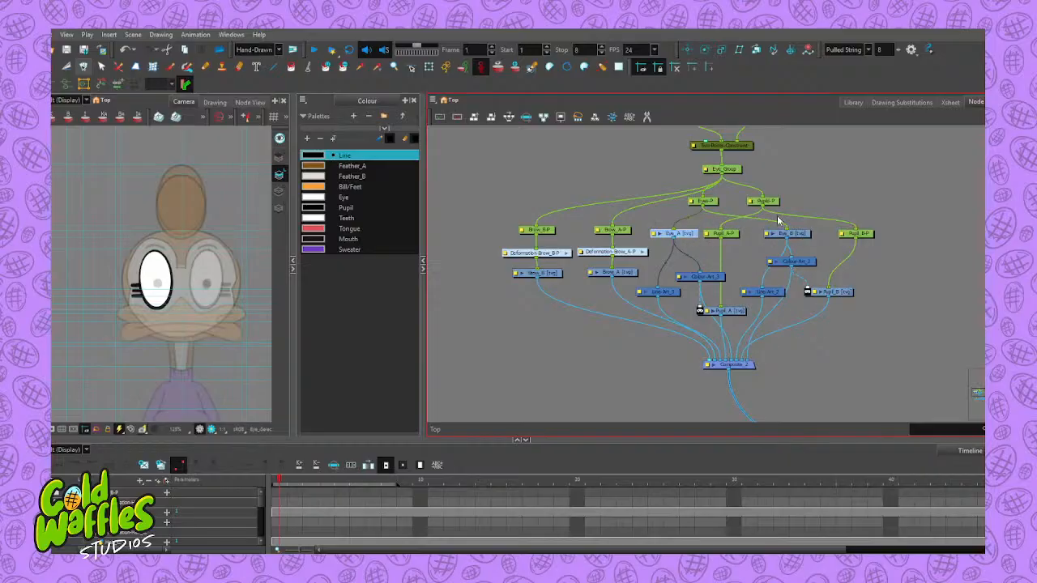
Check which artwork the Hair_B, Hair_C, front hair and head drawing nodes hold
{"action": "scroll", "coordinate": [722, 336], "scroll_direction": "down", "scroll_amount": 2}
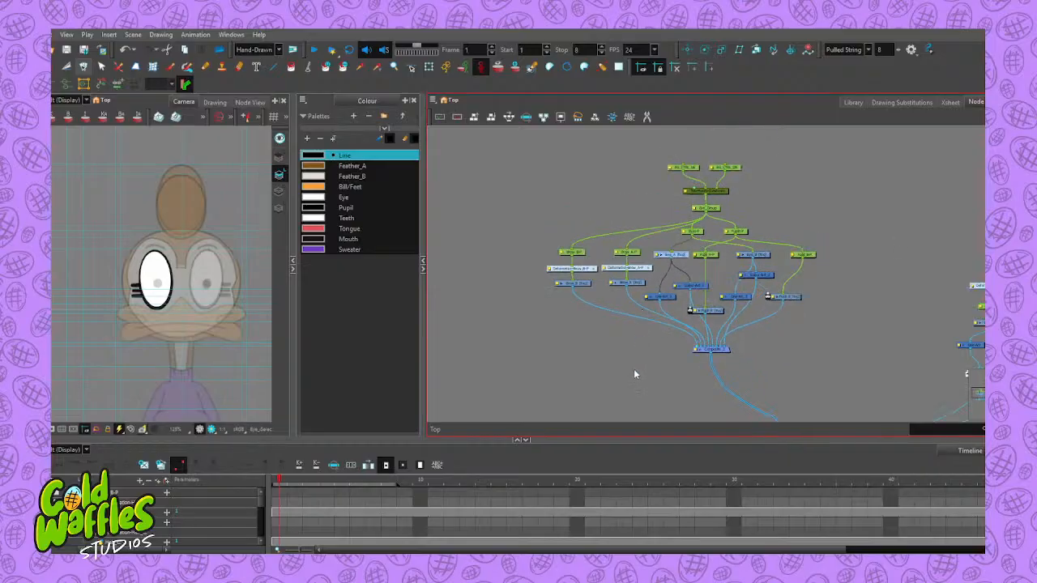
{"action": "left_click_drag", "start_coordinate": [637, 375], "coordinate": [583, 243]}
{"action": "left_click", "coordinate": [597, 343]}
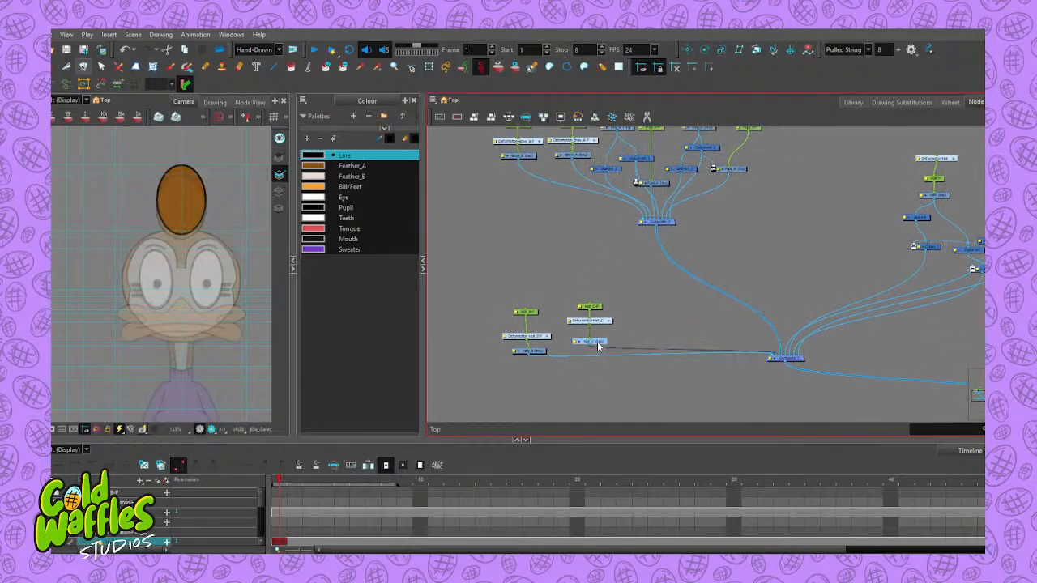
{"action": "left_click", "coordinate": [538, 351]}
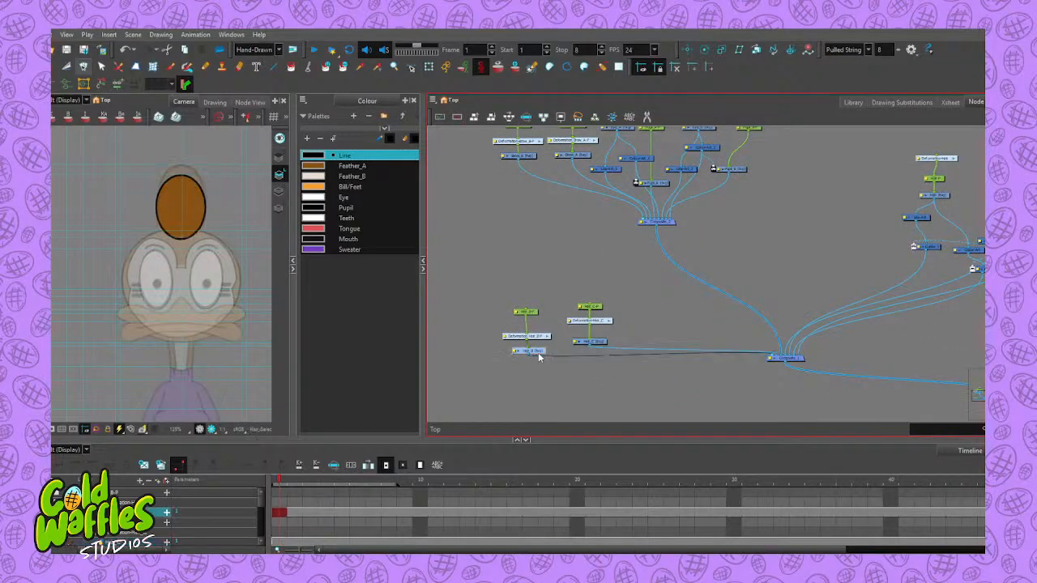
{"action": "left_click_drag", "start_coordinate": [828, 243], "coordinate": [611, 253]}
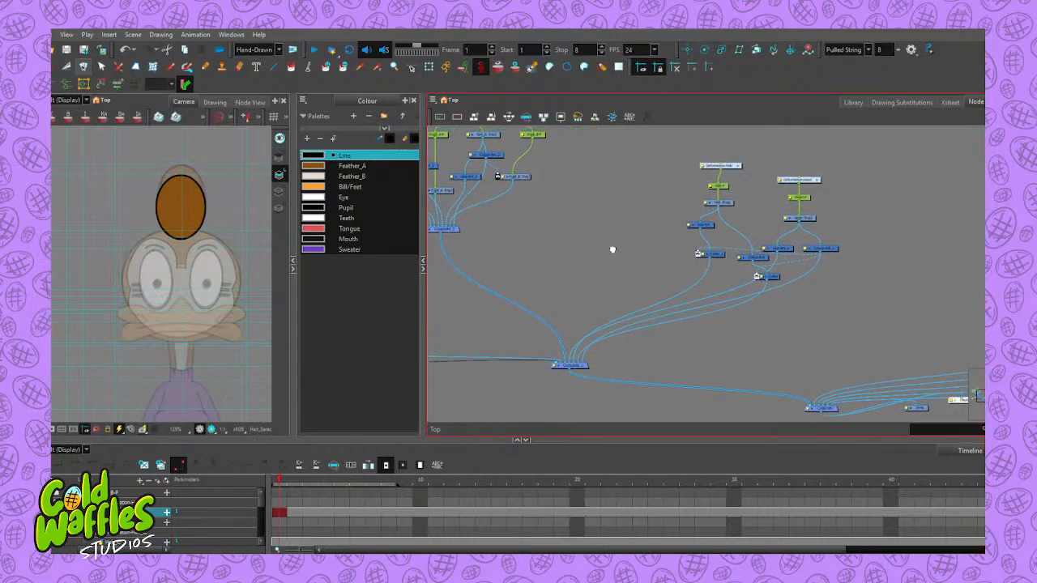
{"action": "left_click", "coordinate": [723, 209]}
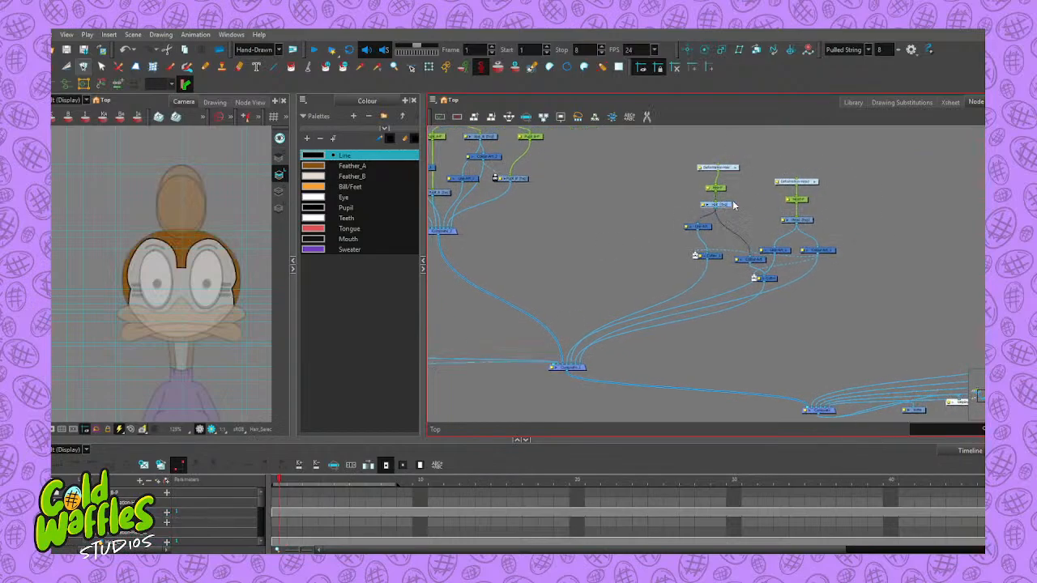
{"action": "left_click", "coordinate": [802, 224]}
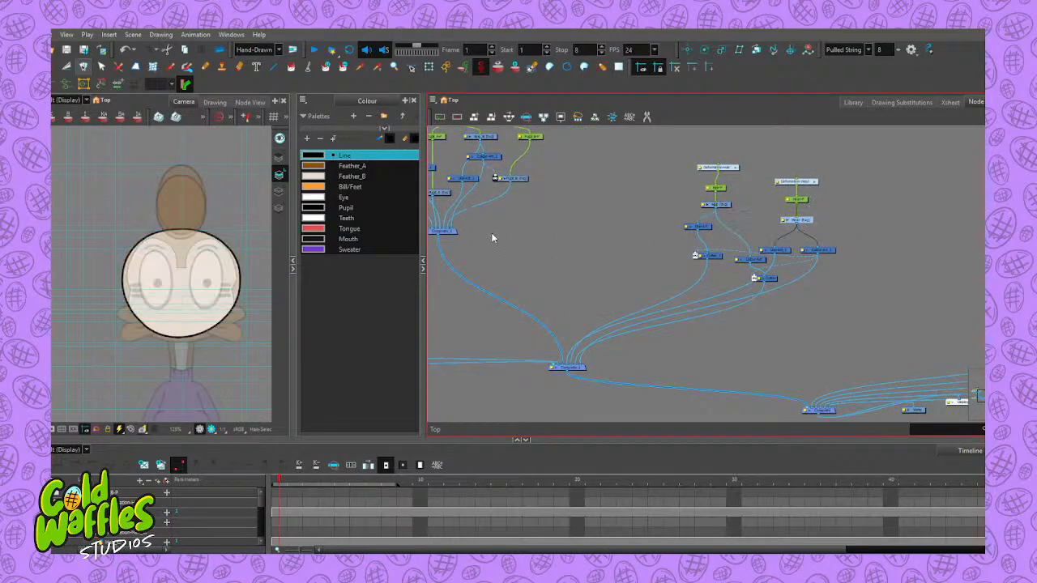
{"action": "left_click_drag", "start_coordinate": [493, 235], "coordinate": [753, 299]}
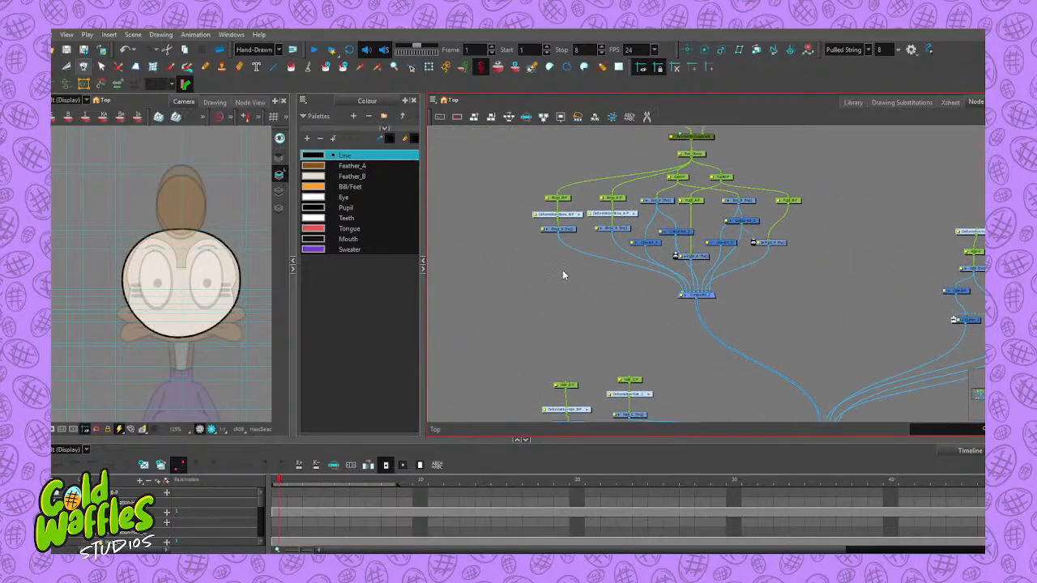
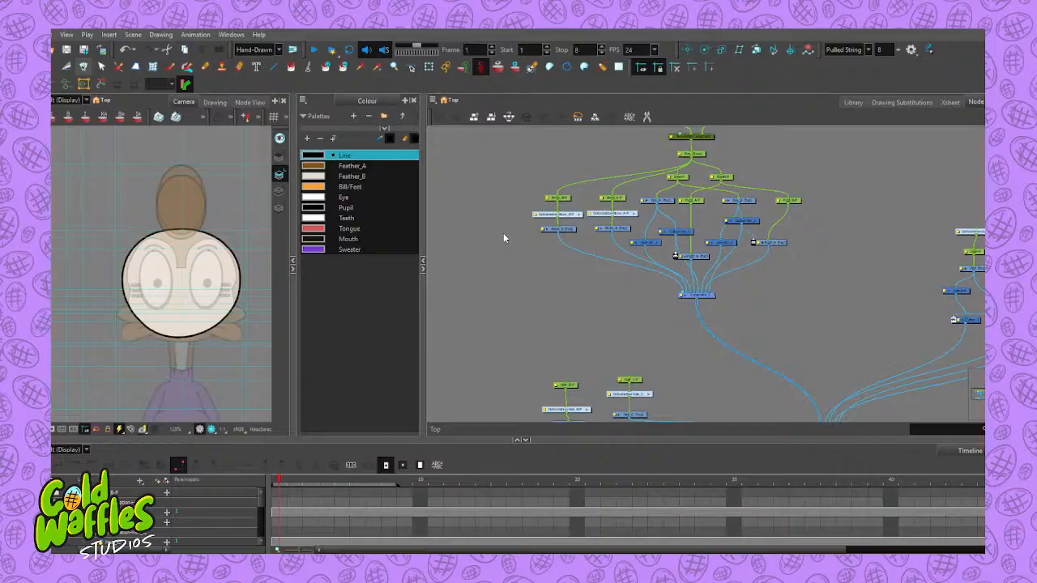
Add a Lid_A_UP drawing node, place it beside the Brow_B chain and connect it to the eye composite
{"action": "left_click", "coordinate": [475, 328]}
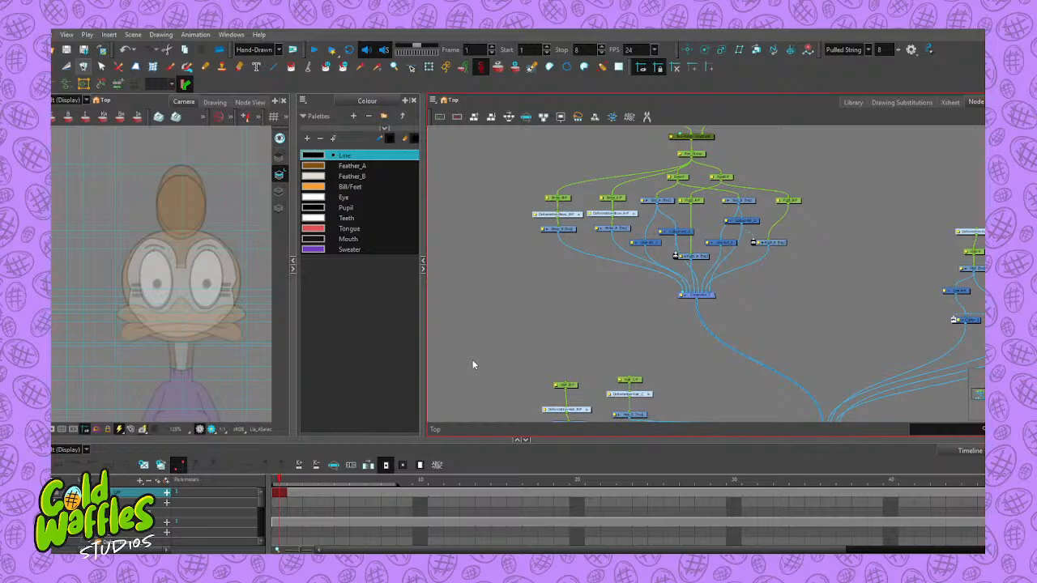
{"action": "left_click_drag", "start_coordinate": [732, 342], "coordinate": [587, 304]}
{"action": "left_click_drag", "start_coordinate": [567, 341], "coordinate": [452, 275]}
{"action": "left_click_drag", "start_coordinate": [799, 289], "coordinate": [689, 354]}
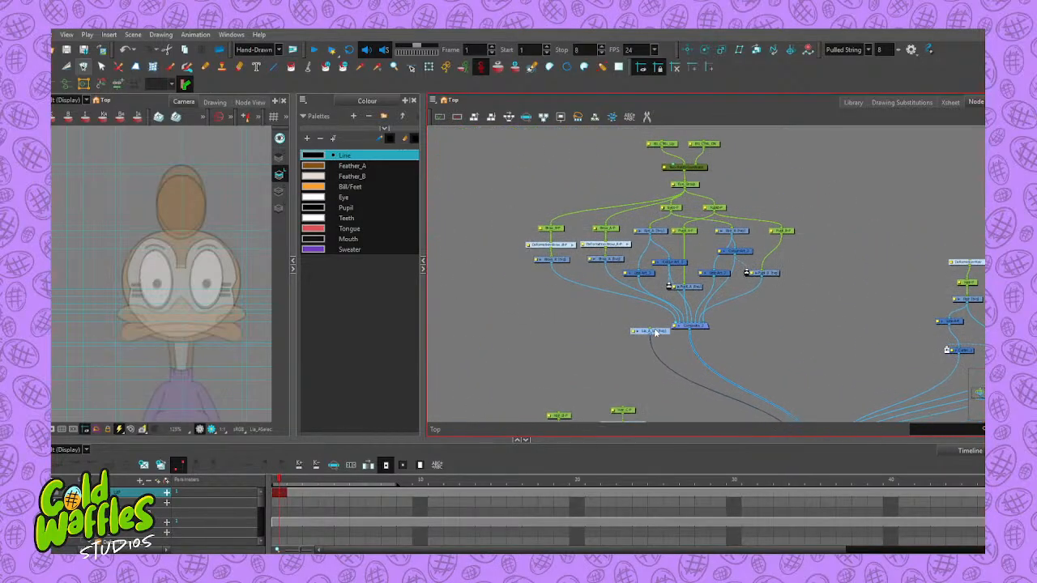
{"action": "left_click_drag", "start_coordinate": [635, 325], "coordinate": [502, 249]}
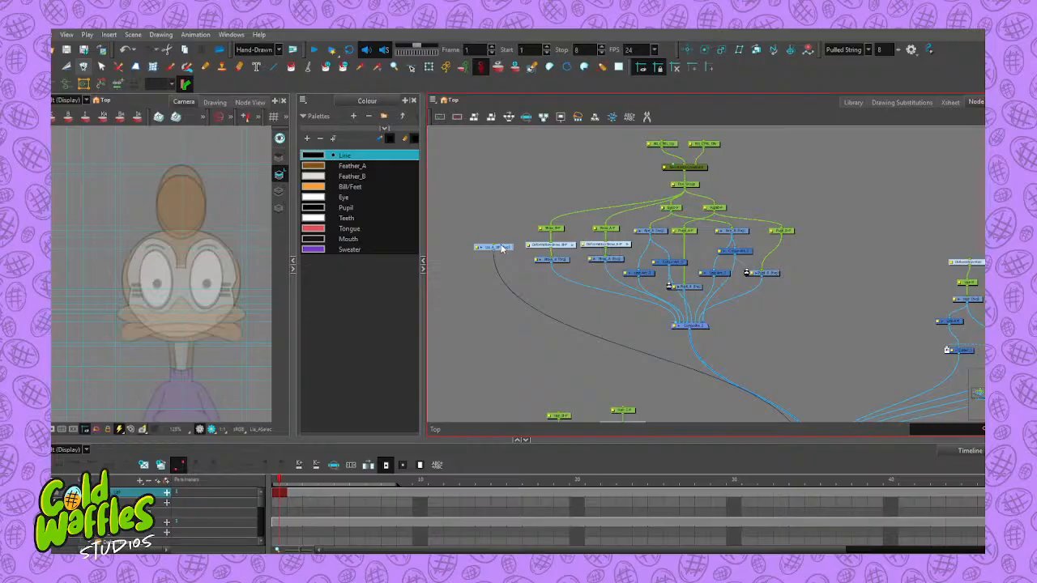
{"action": "left_click", "coordinate": [676, 363]}
{"action": "left_click_drag", "start_coordinate": [668, 361], "coordinate": [672, 324]}
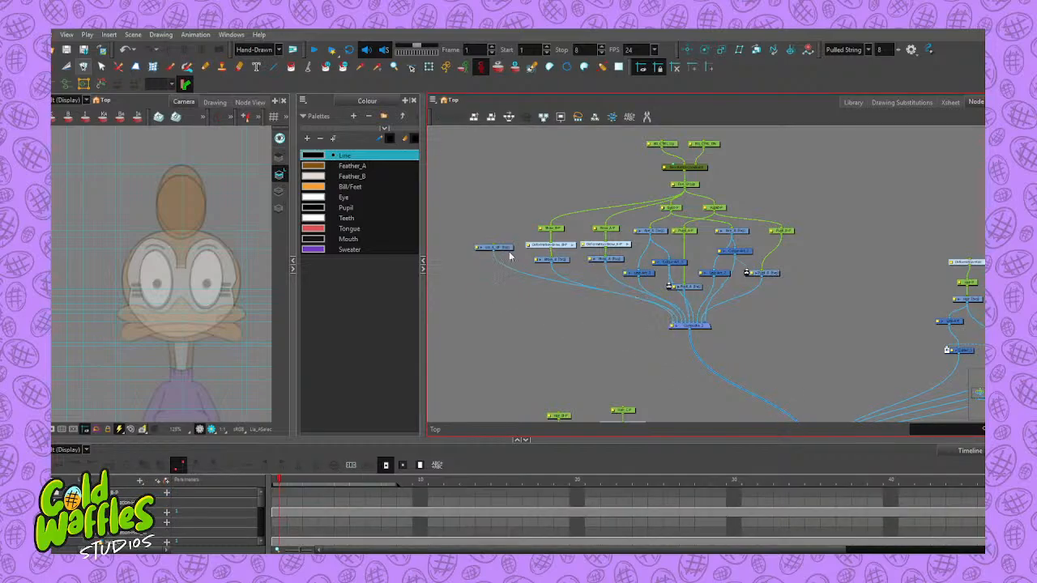
{"action": "left_click_drag", "start_coordinate": [503, 253], "coordinate": [498, 267]}
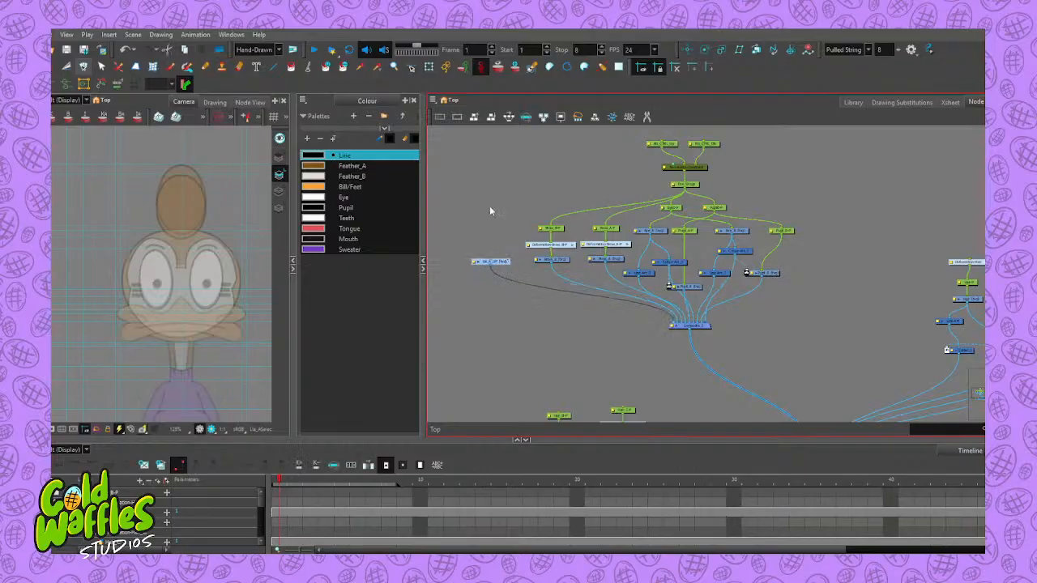
Choose the Line colour and rearrange the toolbars so that the Rectangle tool is exposed
{"action": "left_click", "coordinate": [318, 175]}
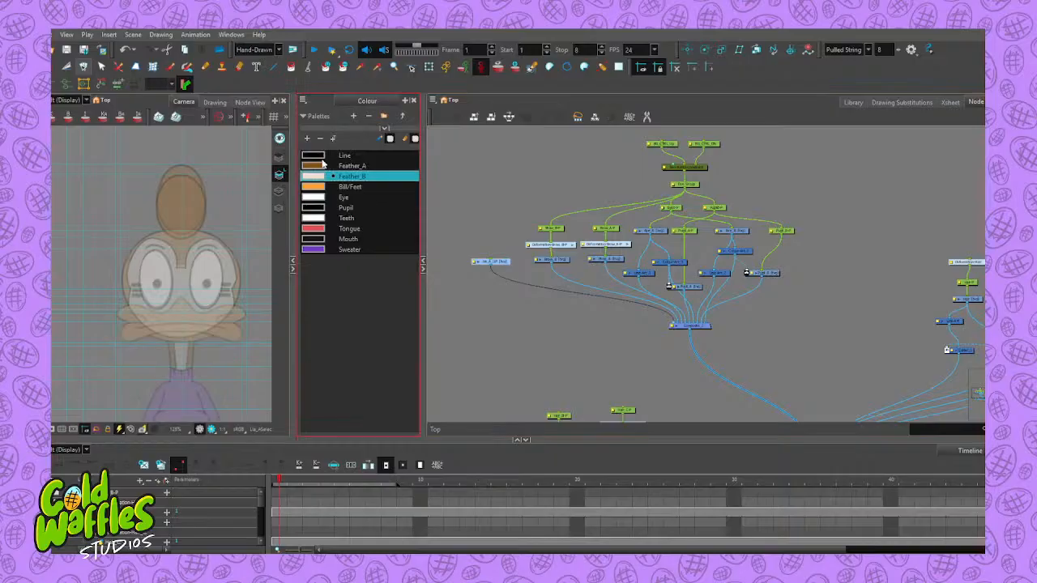
{"action": "left_click", "coordinate": [319, 154]}
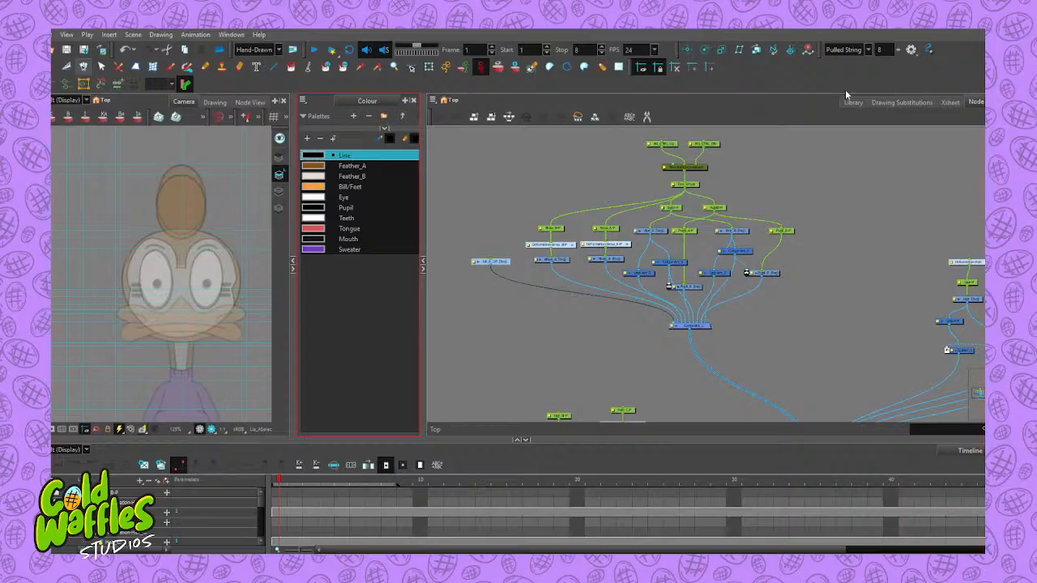
{"action": "left_click_drag", "start_coordinate": [630, 68], "coordinate": [717, 67]}
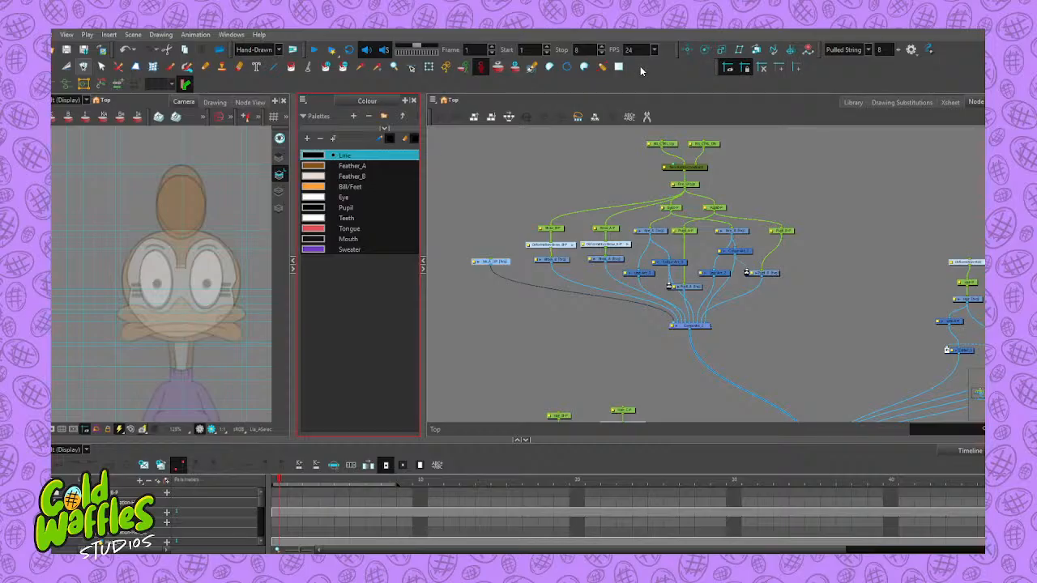
{"action": "left_click", "coordinate": [655, 394]}
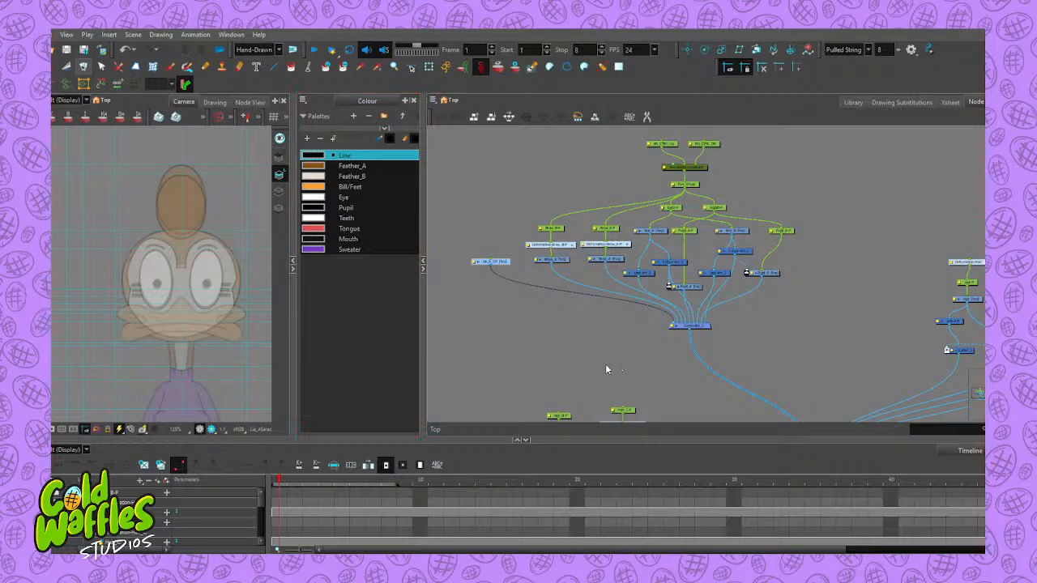
{"action": "left_click", "coordinate": [556, 367]}
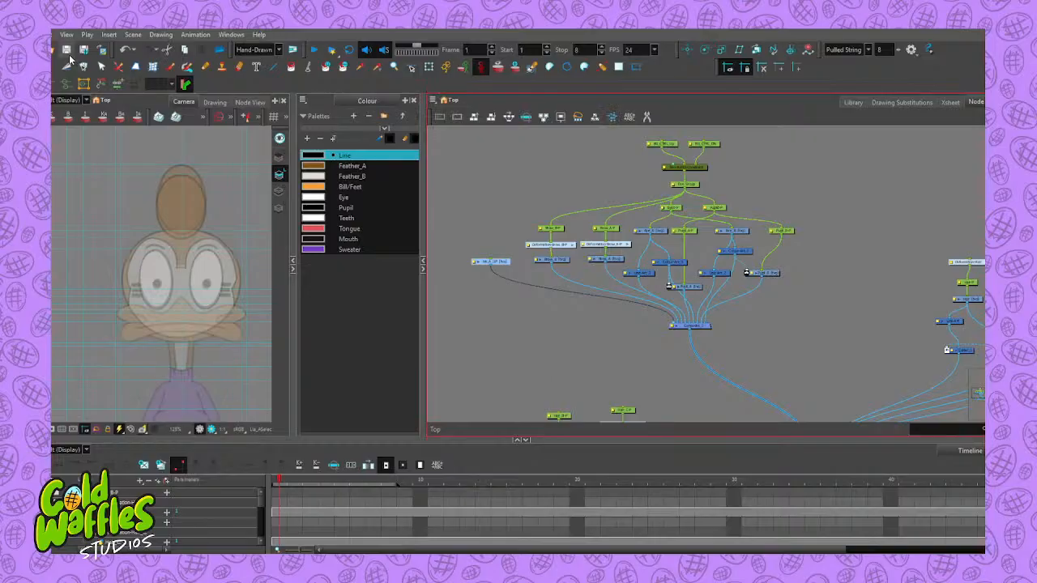
{"action": "left_click", "coordinate": [70, 83]}
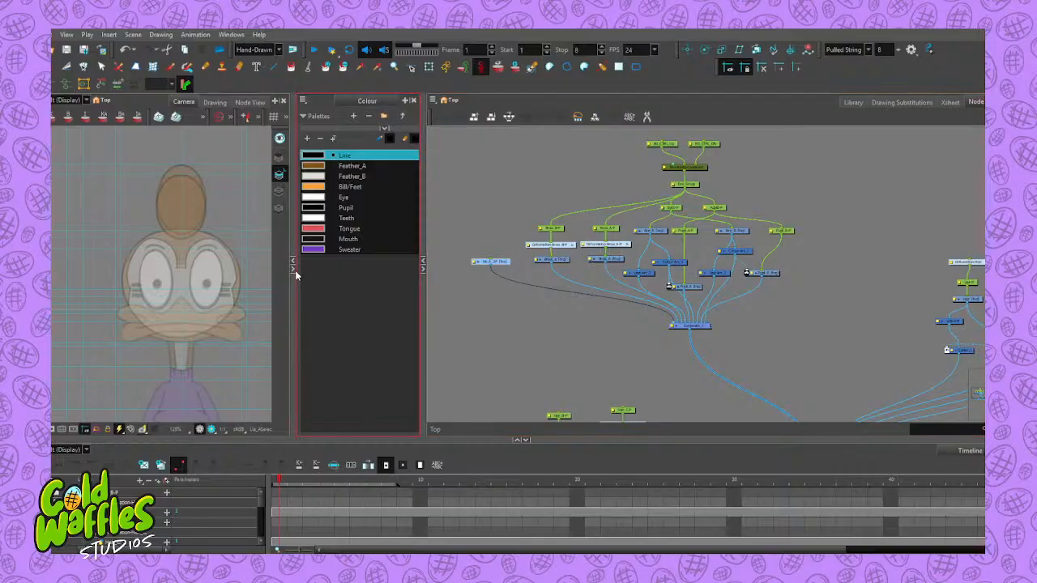
Collapse the colour palette area and widen the Camera view into the node network's space
{"action": "left_click_drag", "start_coordinate": [295, 276], "coordinate": [402, 291]}
{"action": "left_click_drag", "start_coordinate": [320, 318], "coordinate": [415, 318]}
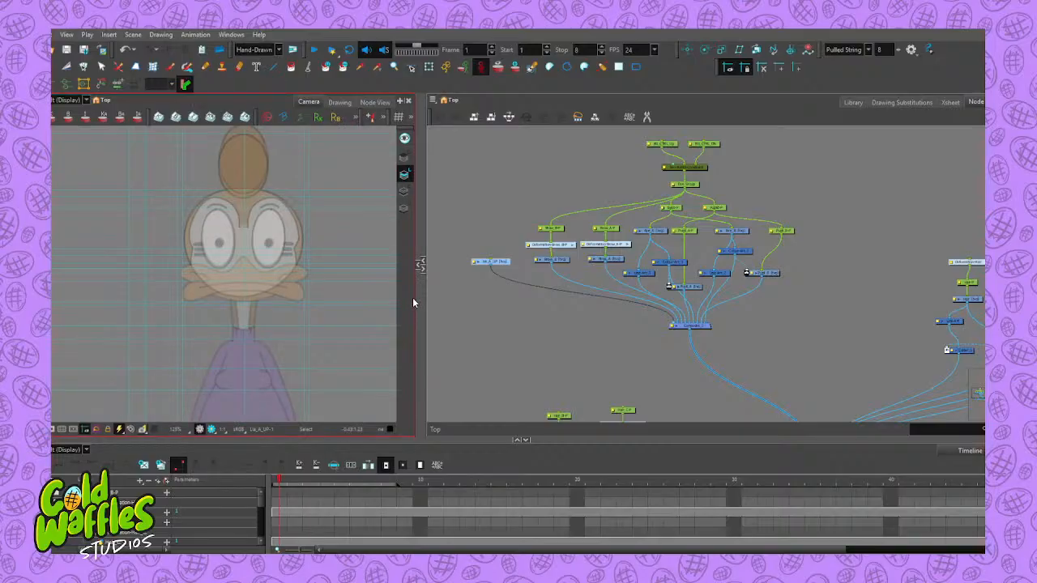
{"action": "left_click_drag", "start_coordinate": [418, 299], "coordinate": [475, 300]}
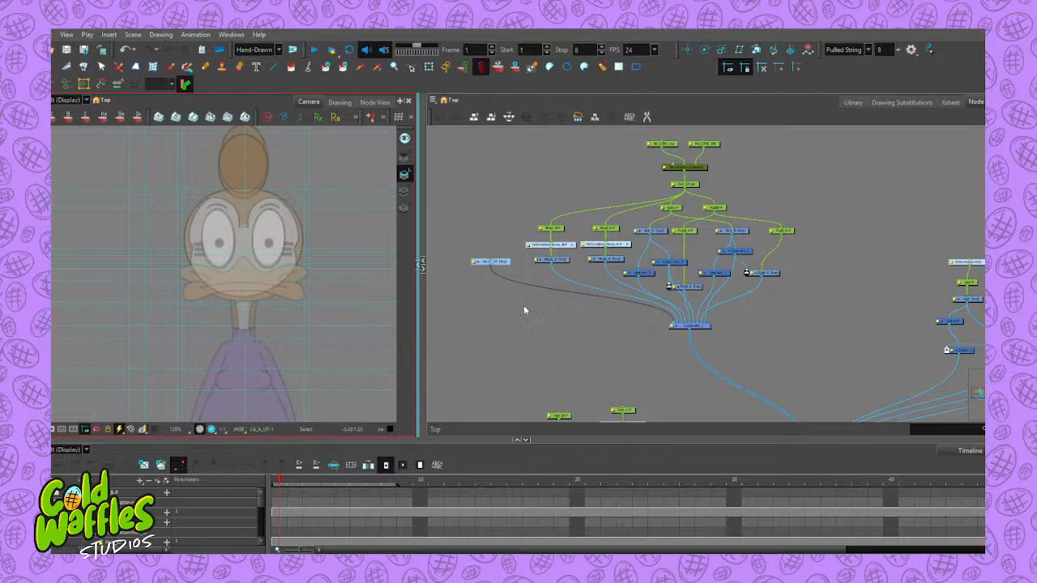
{"action": "left_click", "coordinate": [476, 305]}
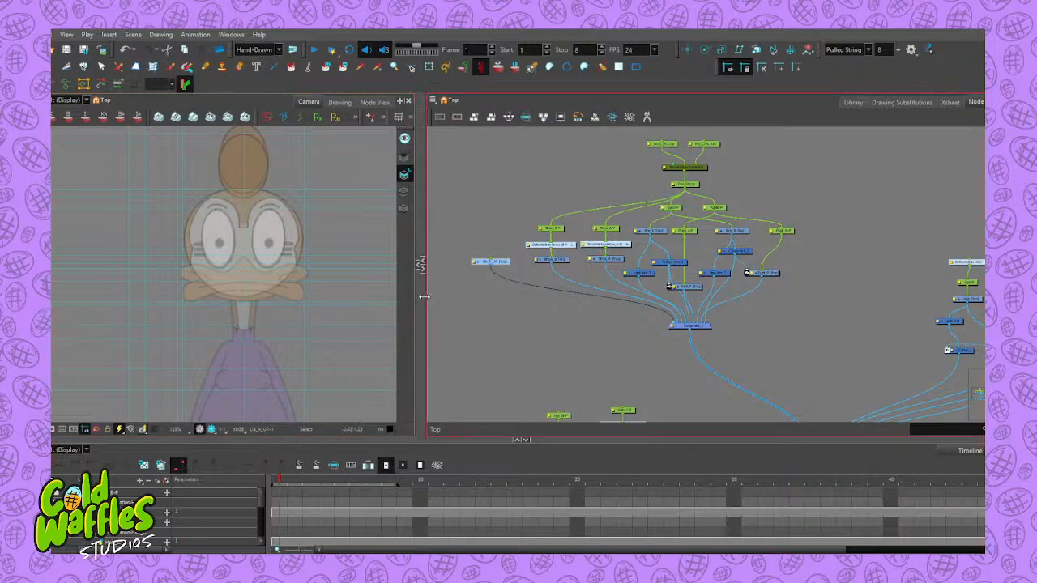
{"action": "left_click_drag", "start_coordinate": [425, 296], "coordinate": [550, 293]}
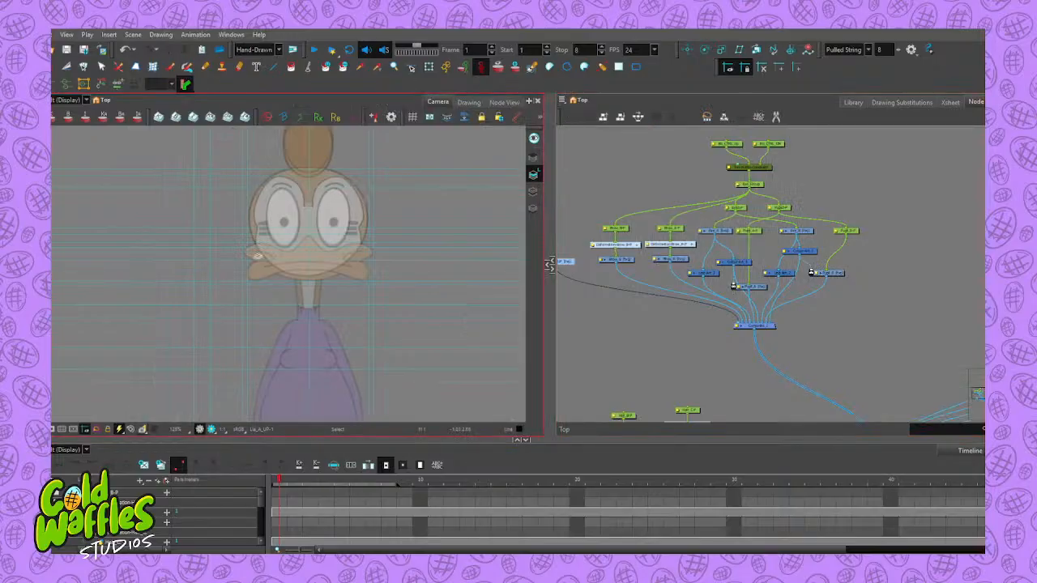
Draw a rectangle over the upper half of the bird's left-hand eye on the Lid_A_UP drawing
{"action": "scroll", "coordinate": [328, 224], "scroll_direction": "up", "scroll_amount": 1}
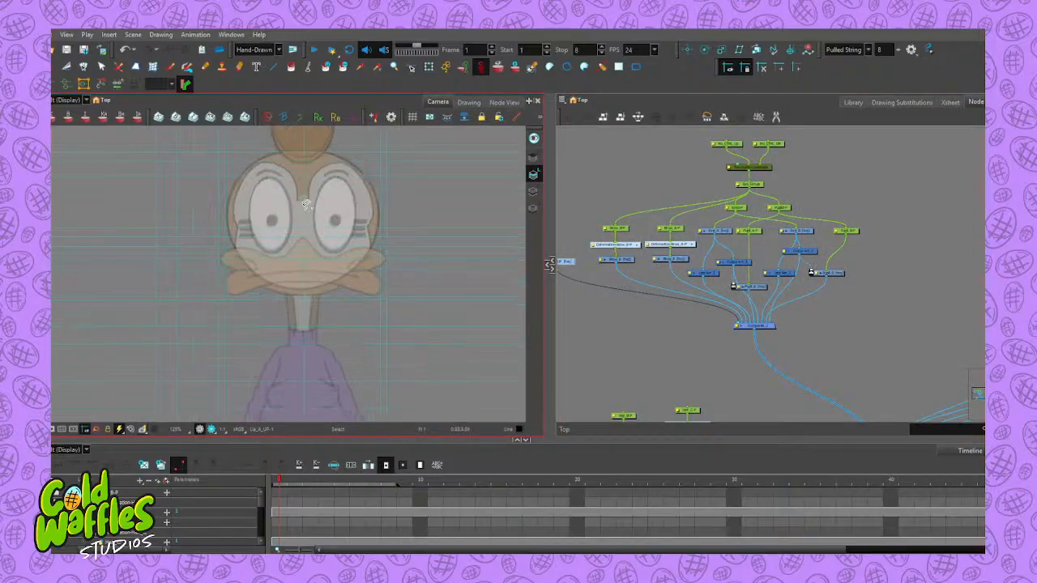
{"action": "scroll", "coordinate": [306, 205], "scroll_direction": "up", "scroll_amount": 1}
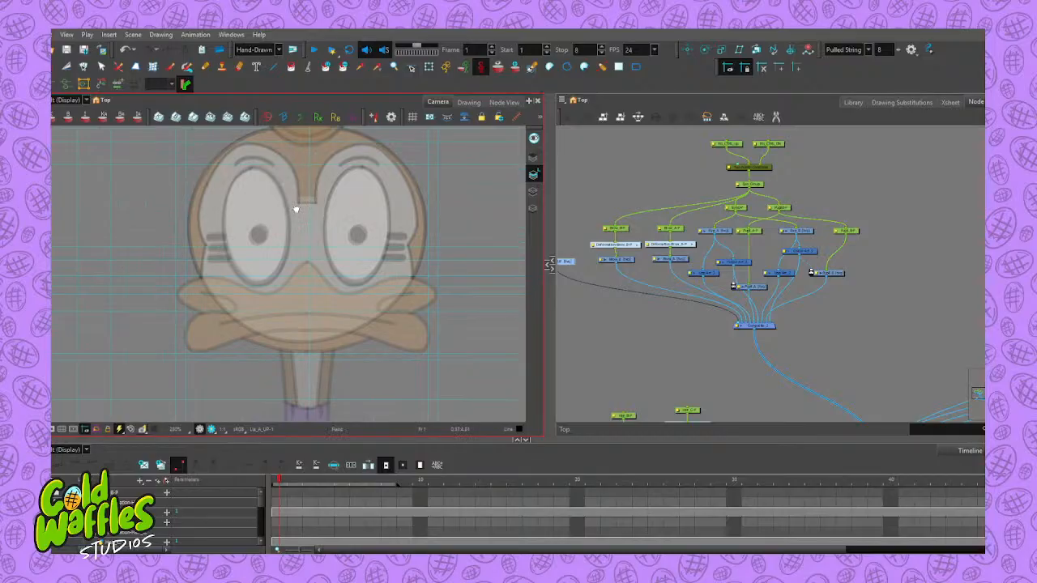
{"action": "left_click_drag", "start_coordinate": [292, 204], "coordinate": [343, 266]}
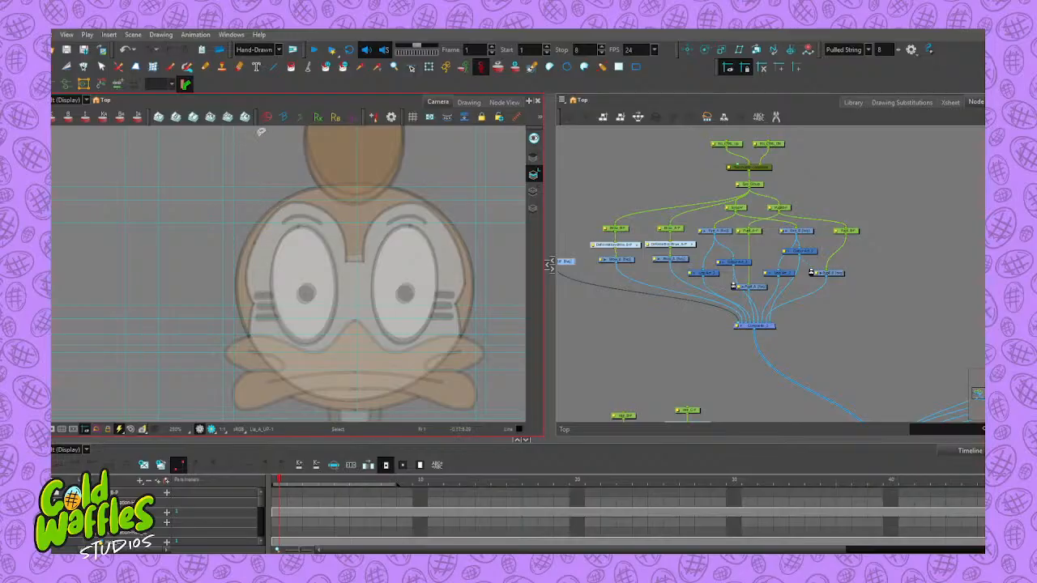
{"action": "left_click", "coordinate": [636, 66]}
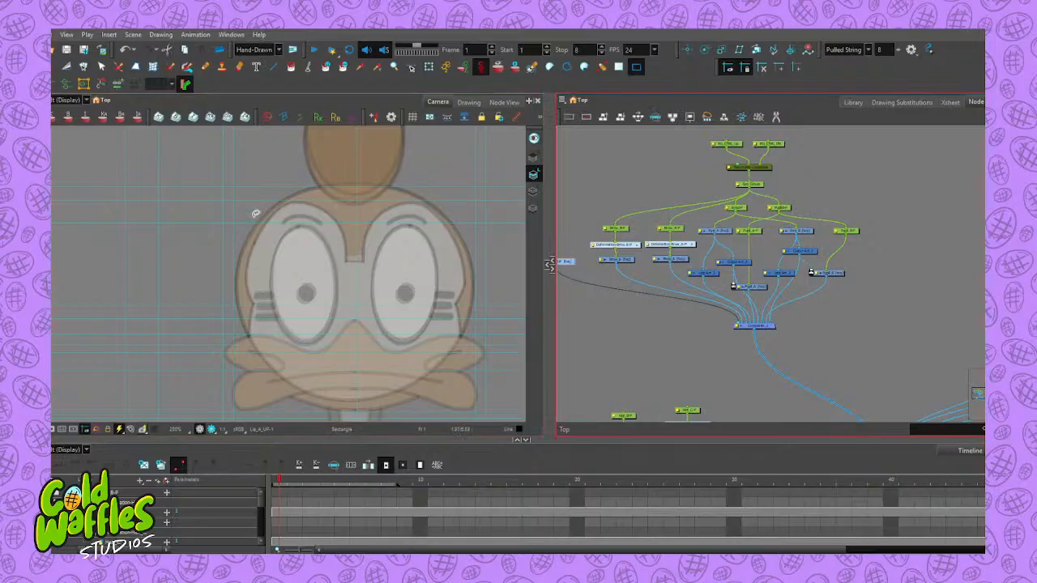
{"action": "mouse_move", "coordinate": [261, 205]}
{"action": "left_mouse_down"}
{"action": "mouse_move", "coordinate": [274, 269]}
{"action": "mouse_move", "coordinate": [353, 281]}
{"action": "left_mouse_up"}
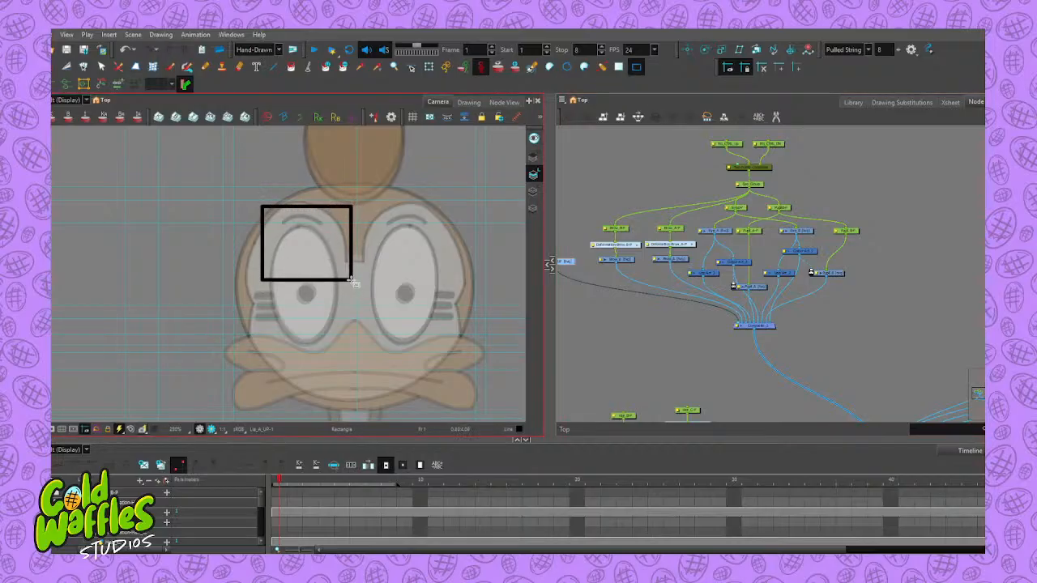
Reposition the upper lid rectangle and trim its height and width to fit around the top of the left-hand eye
{"action": "key", "text": "alt+s"}
{"action": "left_click", "coordinate": [332, 206]}
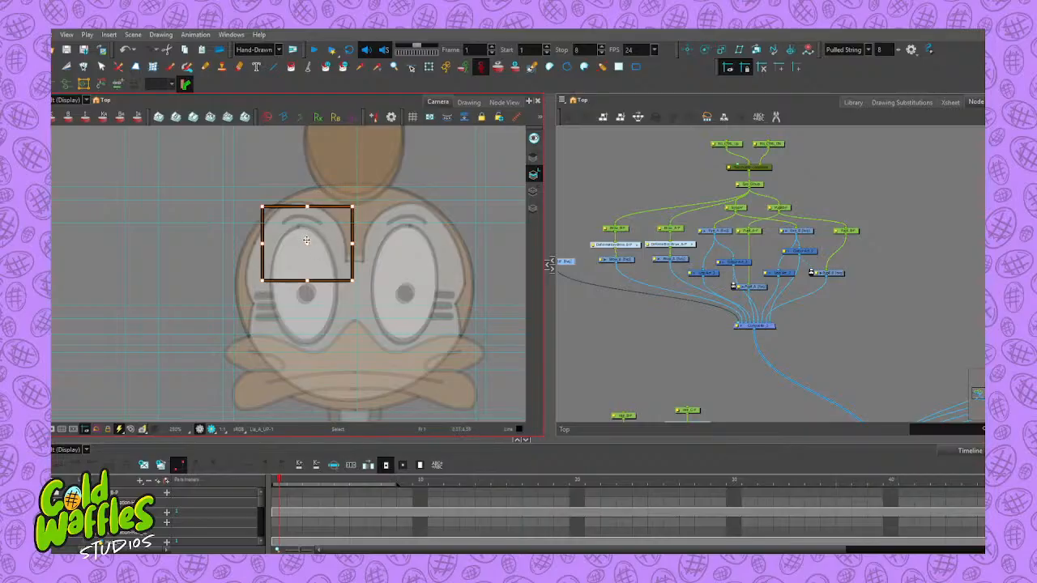
{"action": "left_click_drag", "start_coordinate": [307, 240], "coordinate": [303, 240]}
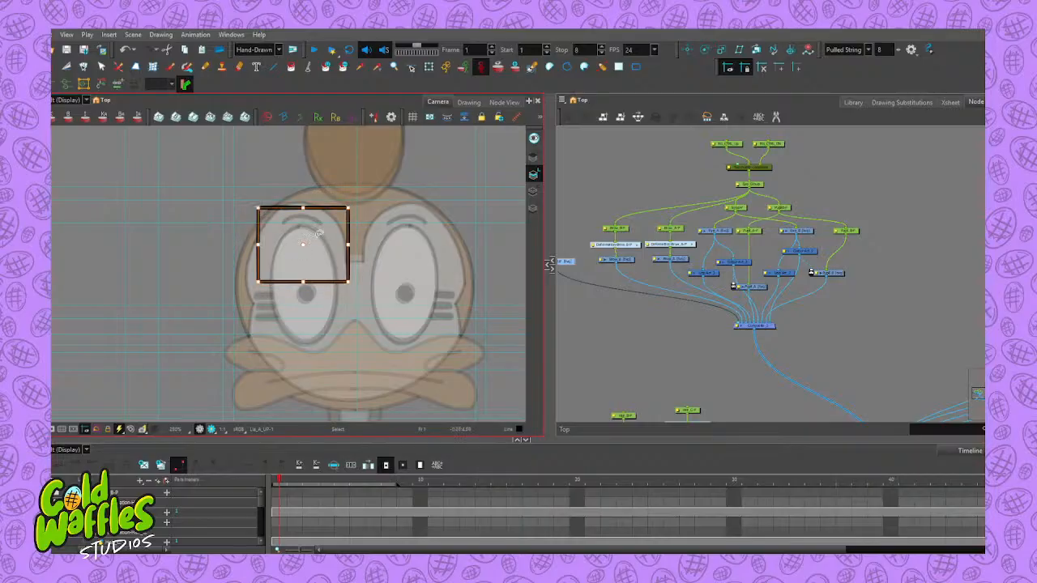
{"action": "left_click_drag", "start_coordinate": [304, 281], "coordinate": [304, 273]}
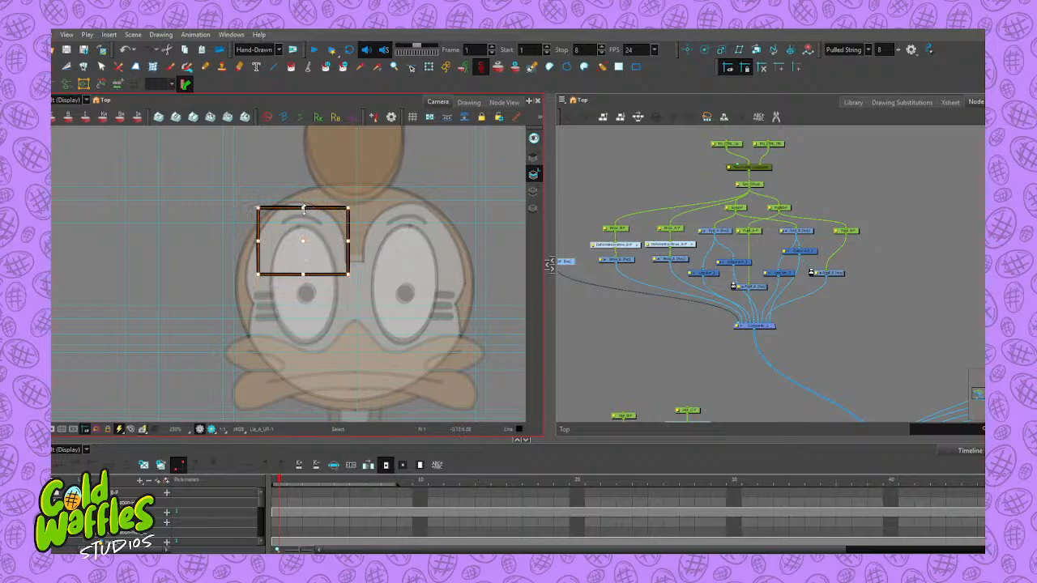
{"action": "left_click_drag", "start_coordinate": [304, 207], "coordinate": [305, 213]}
{"action": "left_click_drag", "start_coordinate": [349, 243], "coordinate": [347, 243]}
{"action": "left_click_drag", "start_coordinate": [259, 243], "coordinate": [258, 243]}
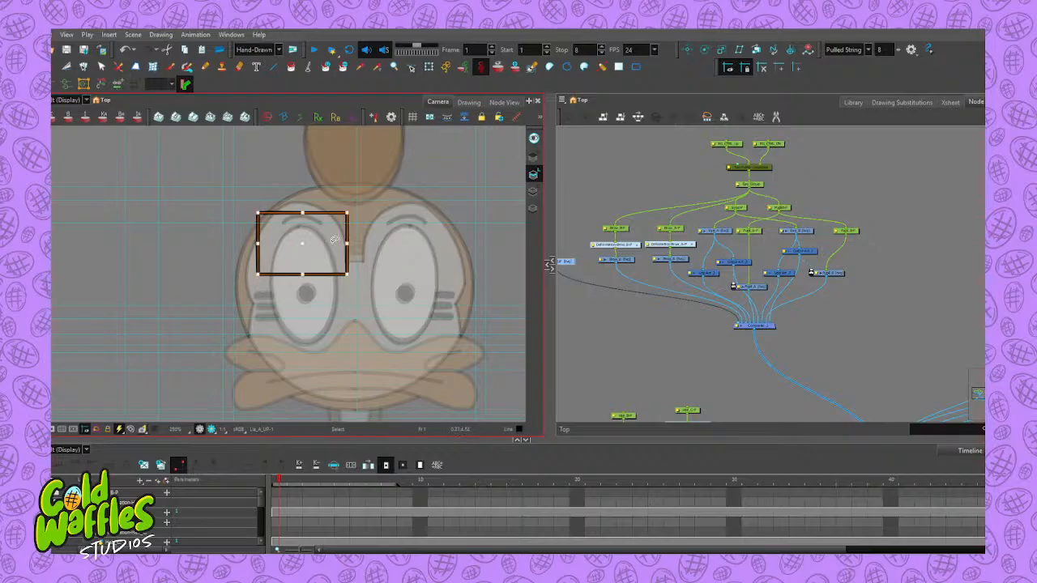
{"action": "left_click_drag", "start_coordinate": [347, 243], "coordinate": [343, 243]}
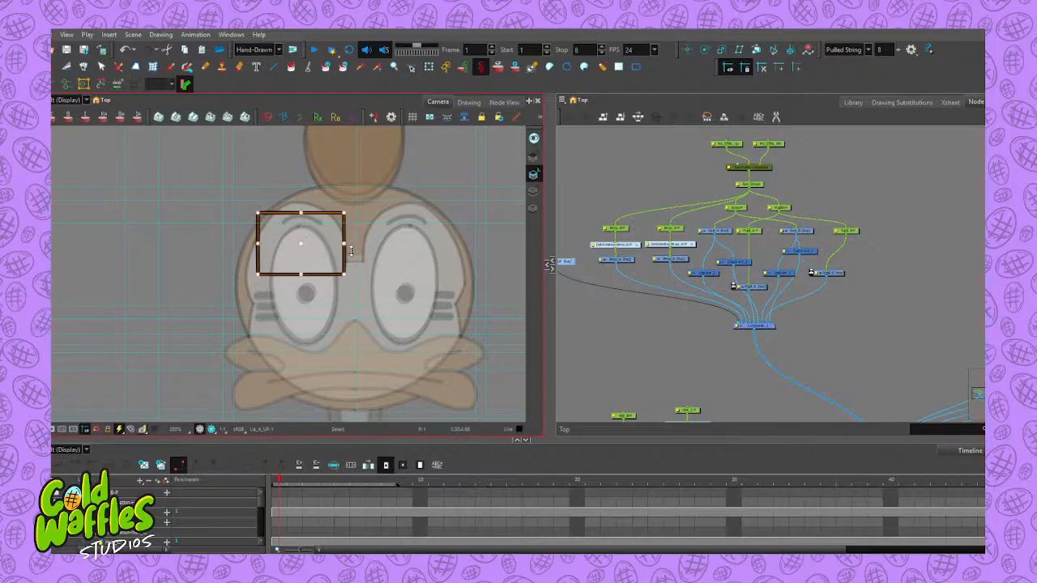
Add a Lid_A_DN drawing and draw a rectangle over the lower half of the left-hand eye
{"action": "left_click", "coordinate": [616, 304]}
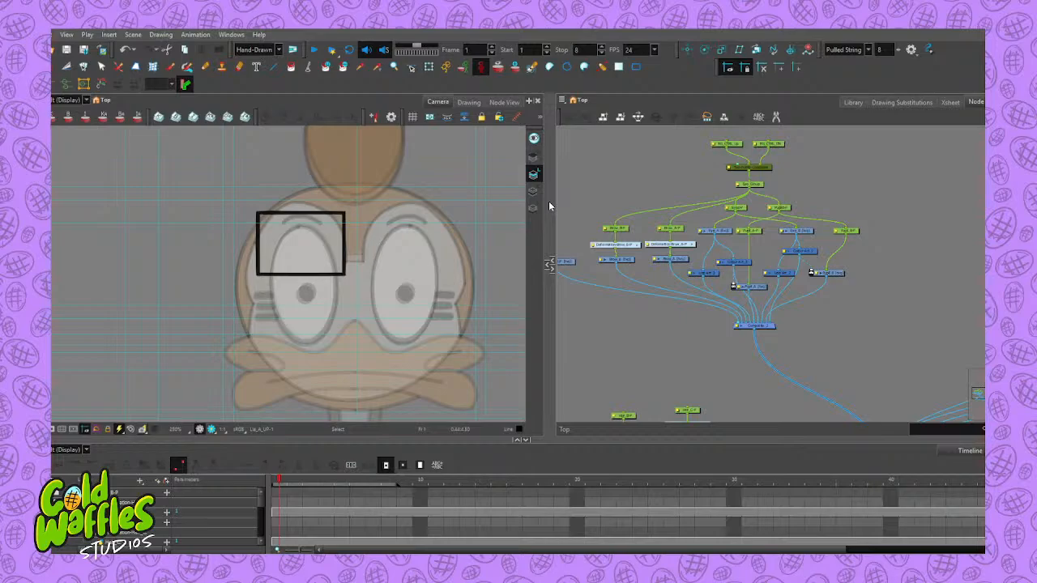
{"action": "key", "text": "j"}
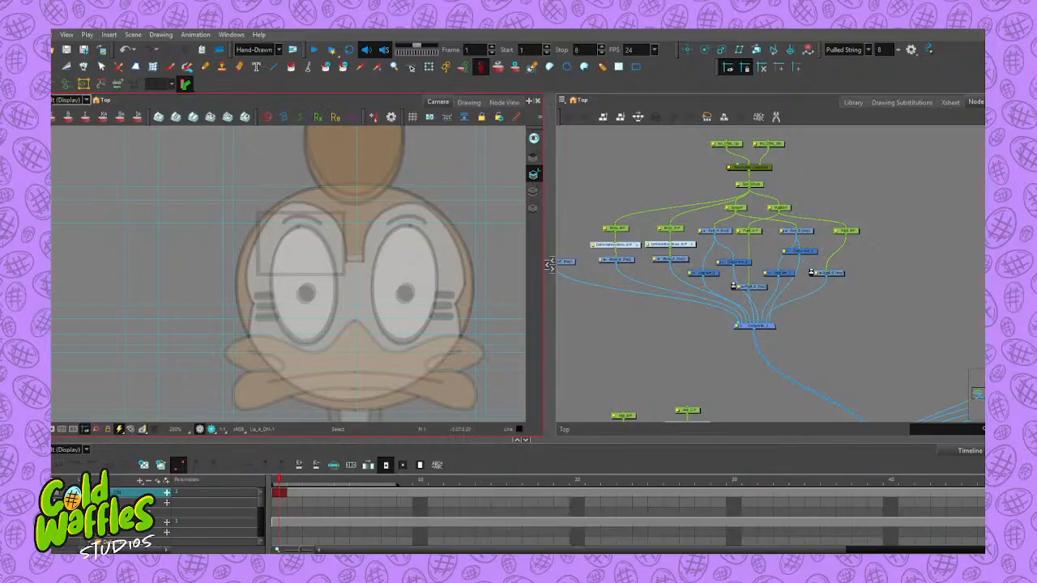
{"action": "left_click", "coordinate": [636, 67]}
{"action": "left_click_drag", "start_coordinate": [257, 293], "coordinate": [350, 353]}
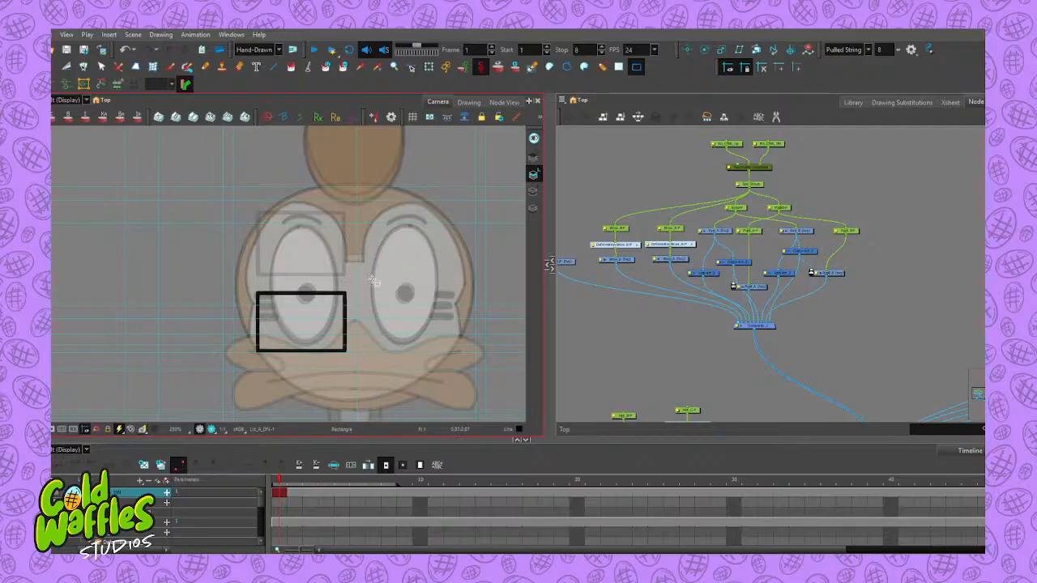
Move the Lid_A_DN node across the network into the eye rig, directly beneath the Lid_A_UP node
{"action": "left_click", "coordinate": [612, 306]}
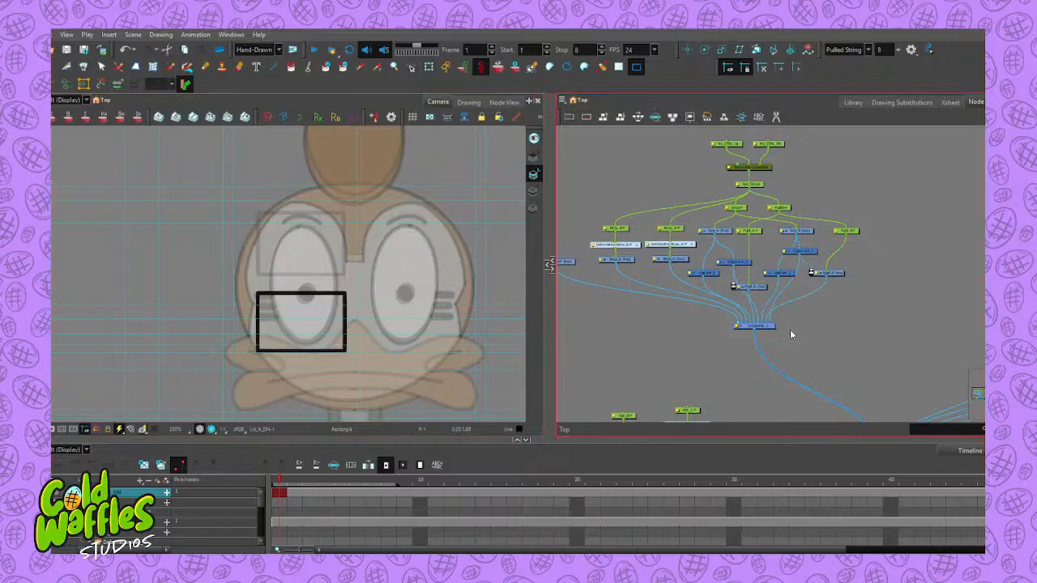
{"action": "left_click_drag", "start_coordinate": [800, 353], "coordinate": [684, 271]}
{"action": "scroll", "coordinate": [790, 291], "scroll_direction": "down", "scroll_amount": 2}
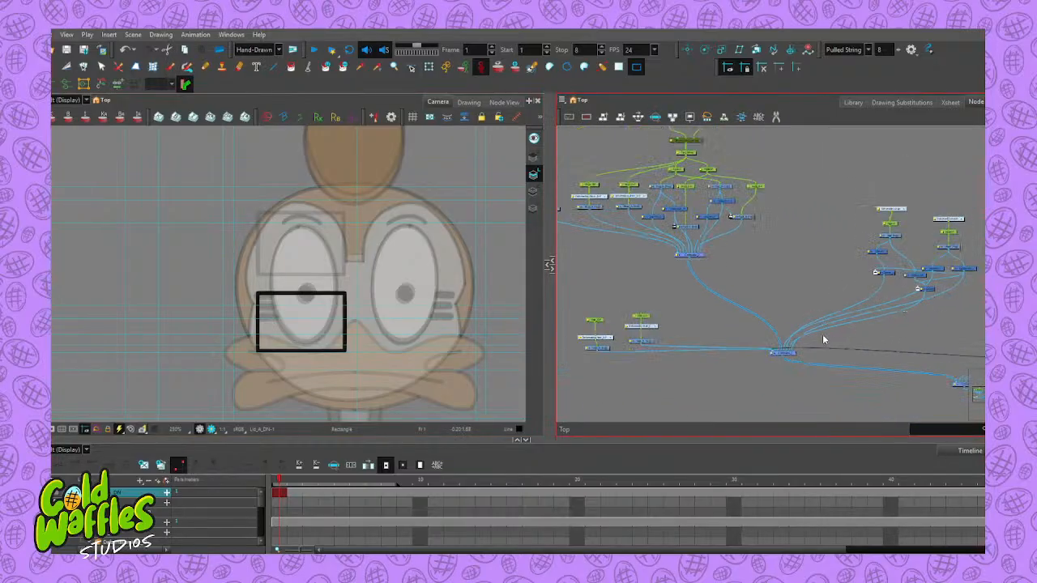
{"action": "scroll", "coordinate": [822, 336], "scroll_direction": "down", "scroll_amount": 1}
{"action": "left_click_drag", "start_coordinate": [862, 336], "coordinate": [685, 296]}
{"action": "scroll", "coordinate": [859, 311], "scroll_direction": "up", "scroll_amount": 3}
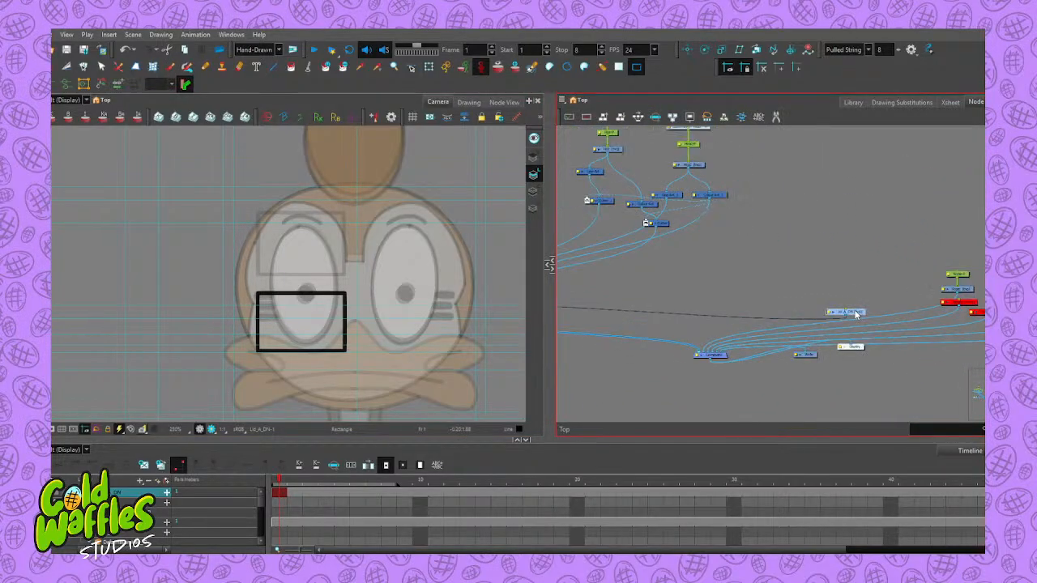
{"action": "left_click_drag", "start_coordinate": [857, 314], "coordinate": [607, 282]}
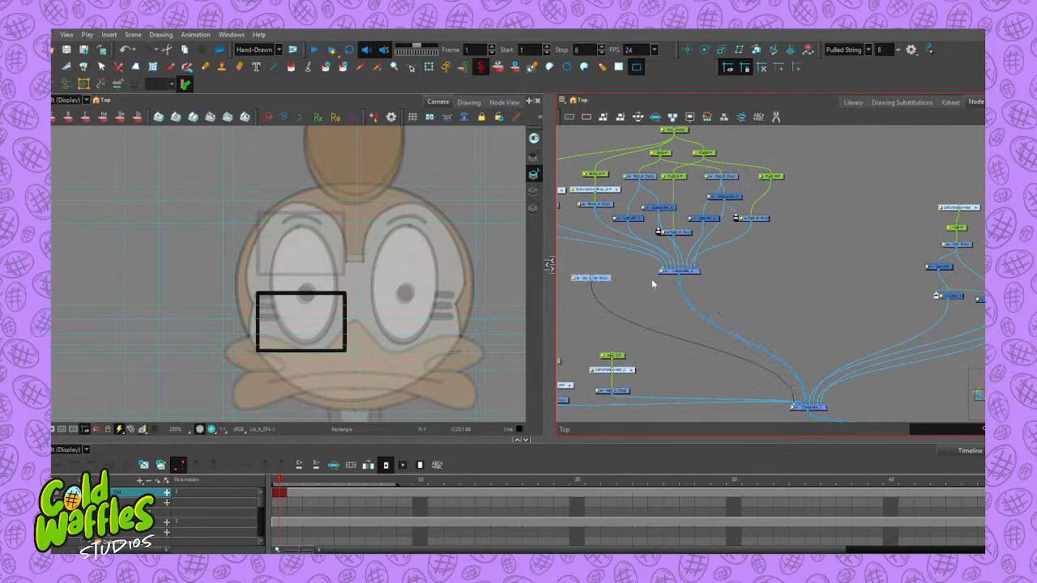
{"action": "left_click_drag", "start_coordinate": [660, 310], "coordinate": [771, 347]}
{"action": "left_click_drag", "start_coordinate": [713, 317], "coordinate": [599, 286]}
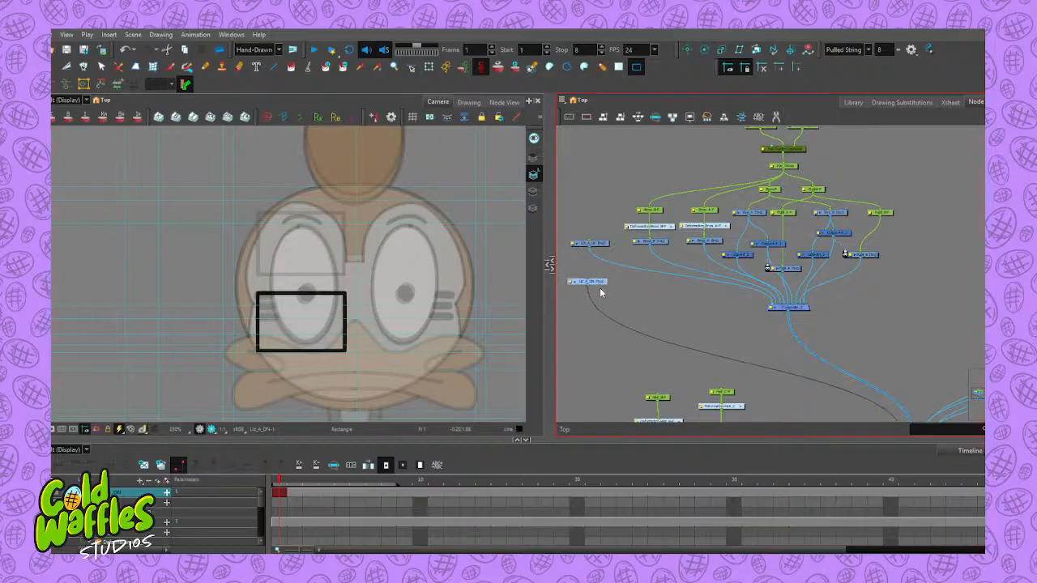